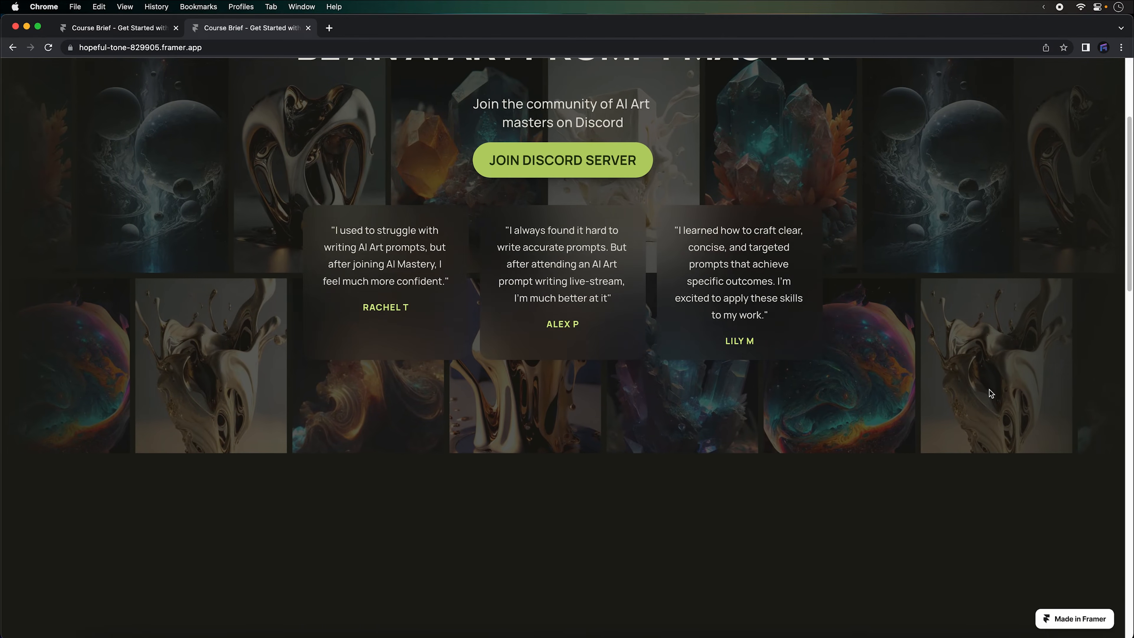
scroll(989, 390, "down", 3)
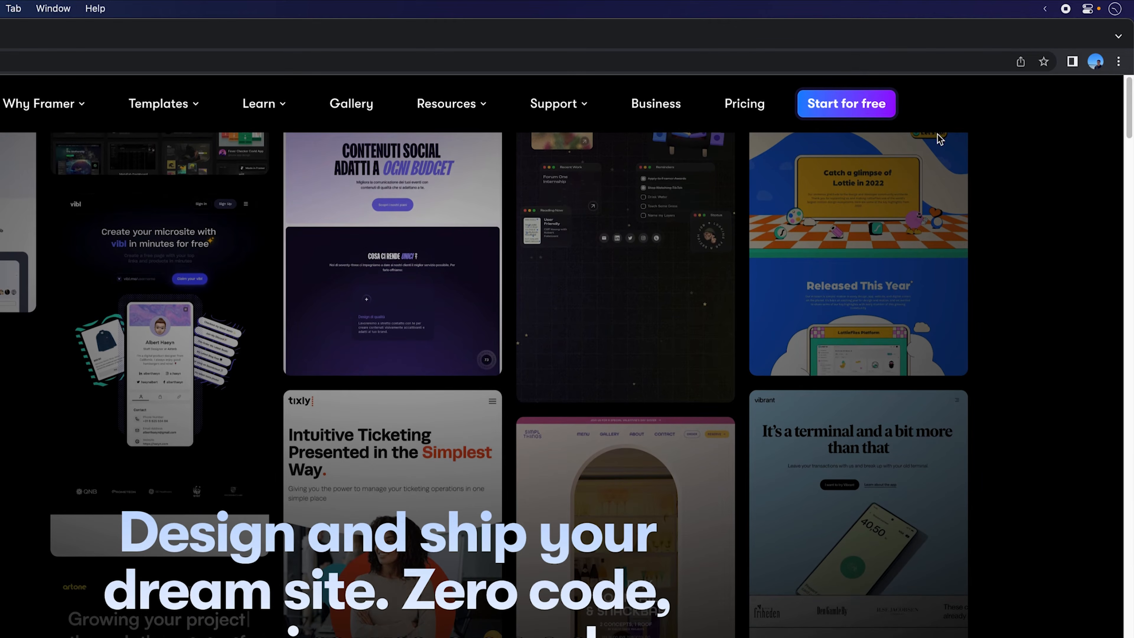
Start a free Framer project, agreeing to the updated terms and dismissing the welcome tour
left_click(900, 91)
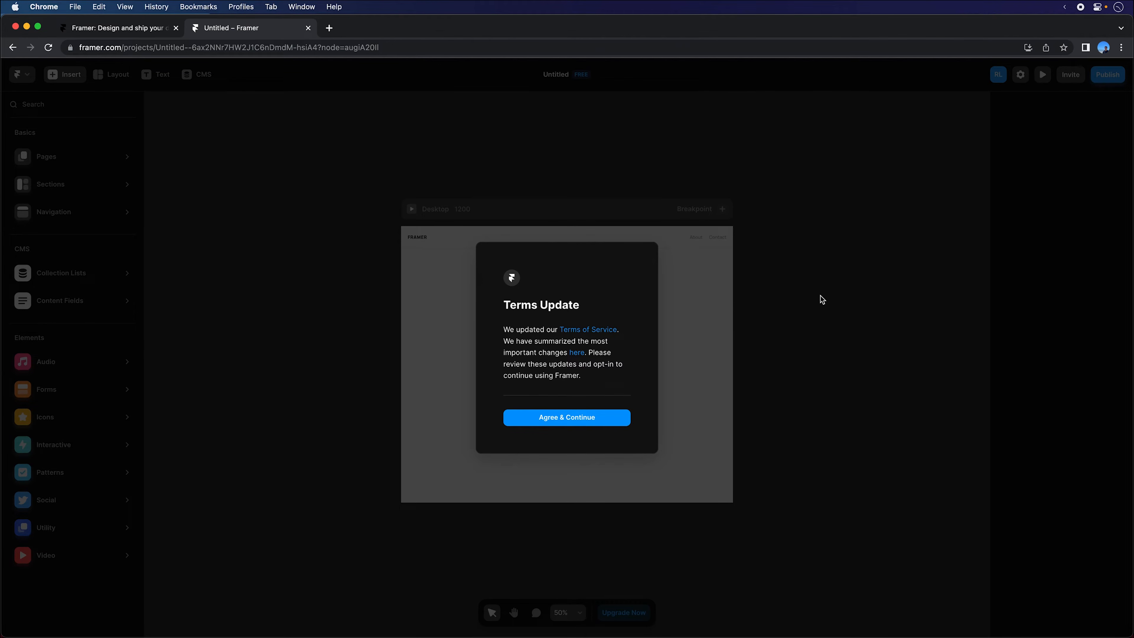
left_click(584, 422)
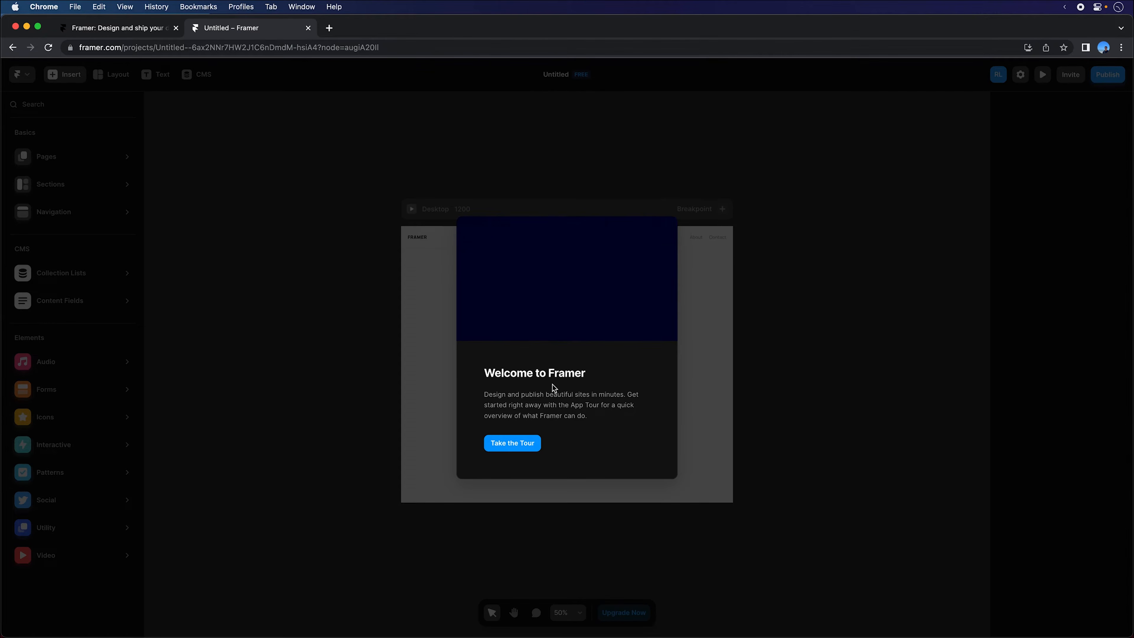
left_click(718, 383)
Browse the ready-made page templates and add the Landing page to the project
mouse_move(66, 157)
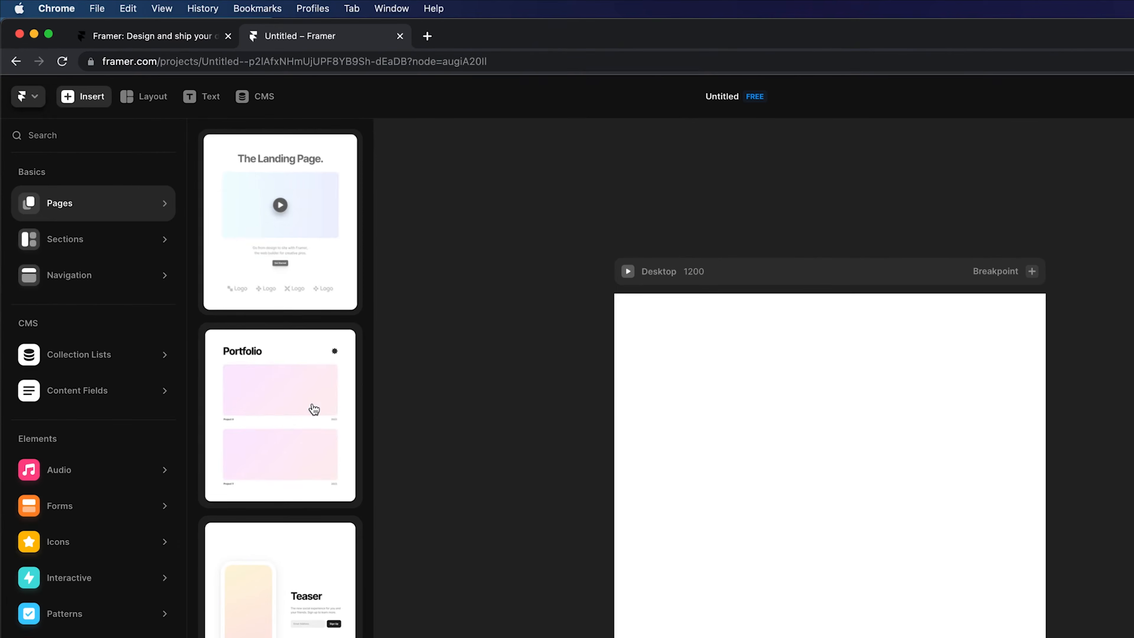
mouse_move(314, 410)
scroll(314, 411, "down", 20)
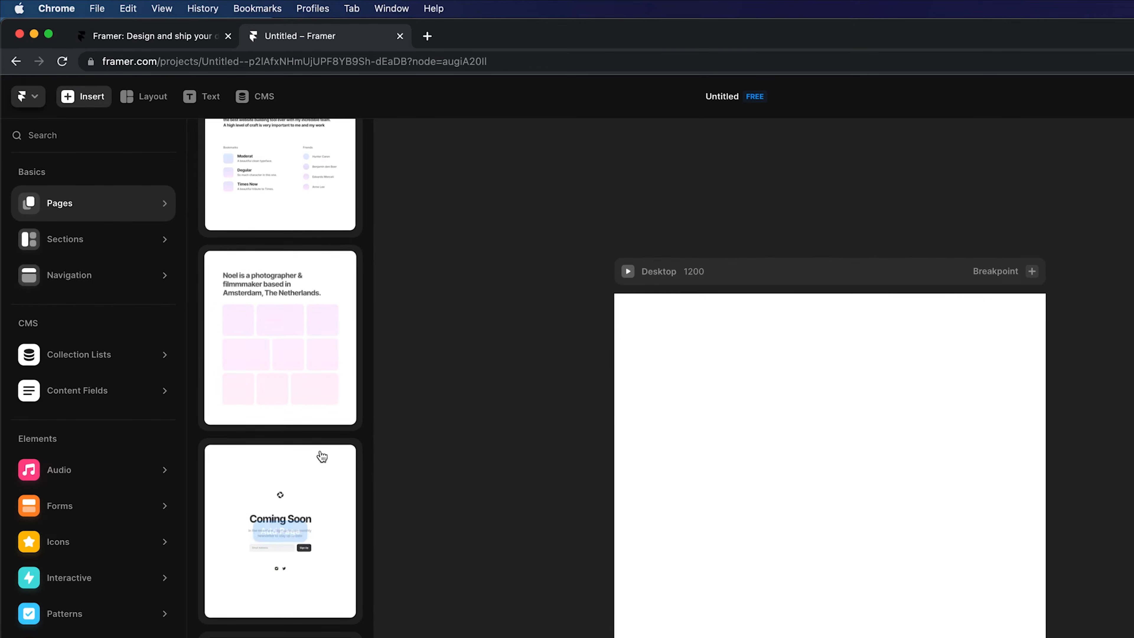
scroll(317, 447, "up", 15)
scroll(317, 451, "up", 10)
mouse_move(301, 259)
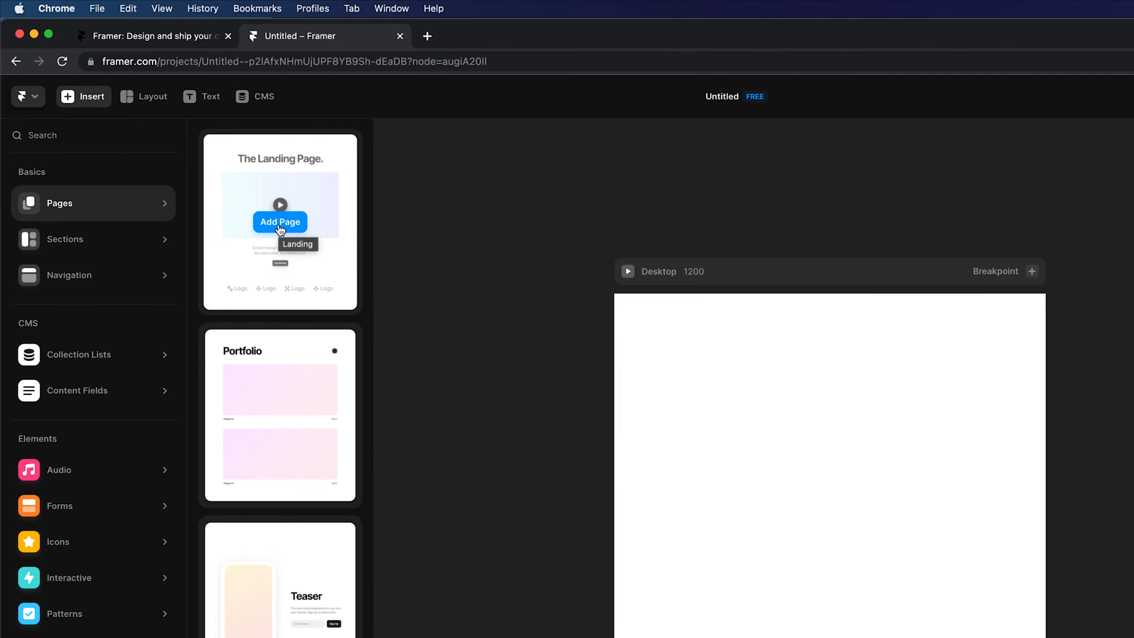
left_click(280, 222)
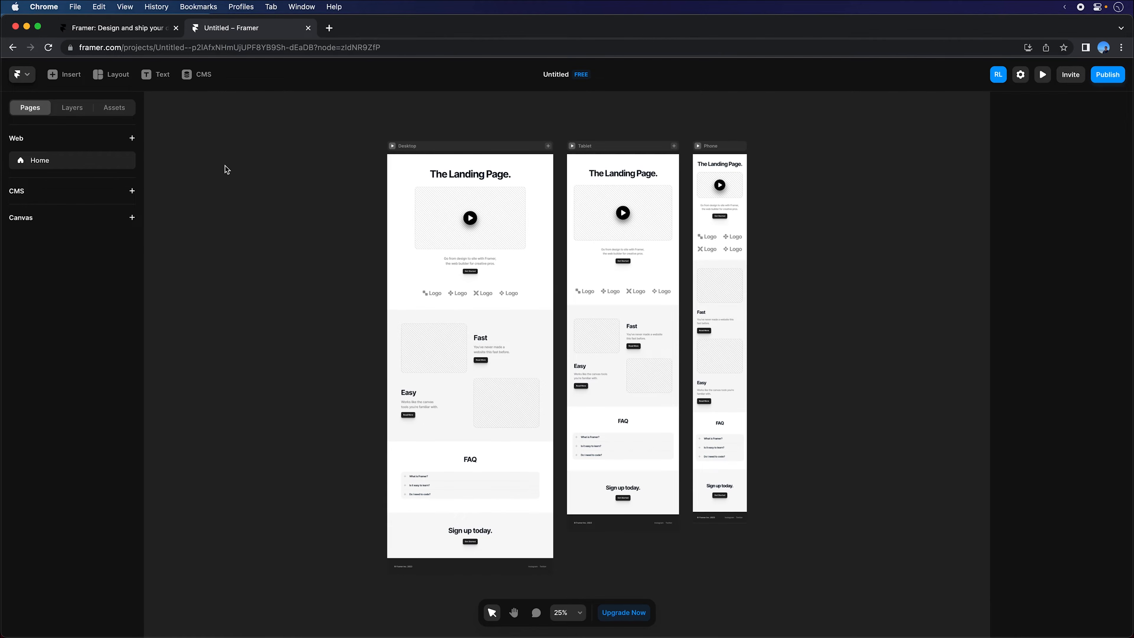
Look through the project's layers and assets, and return to the list of pages
left_click(74, 112)
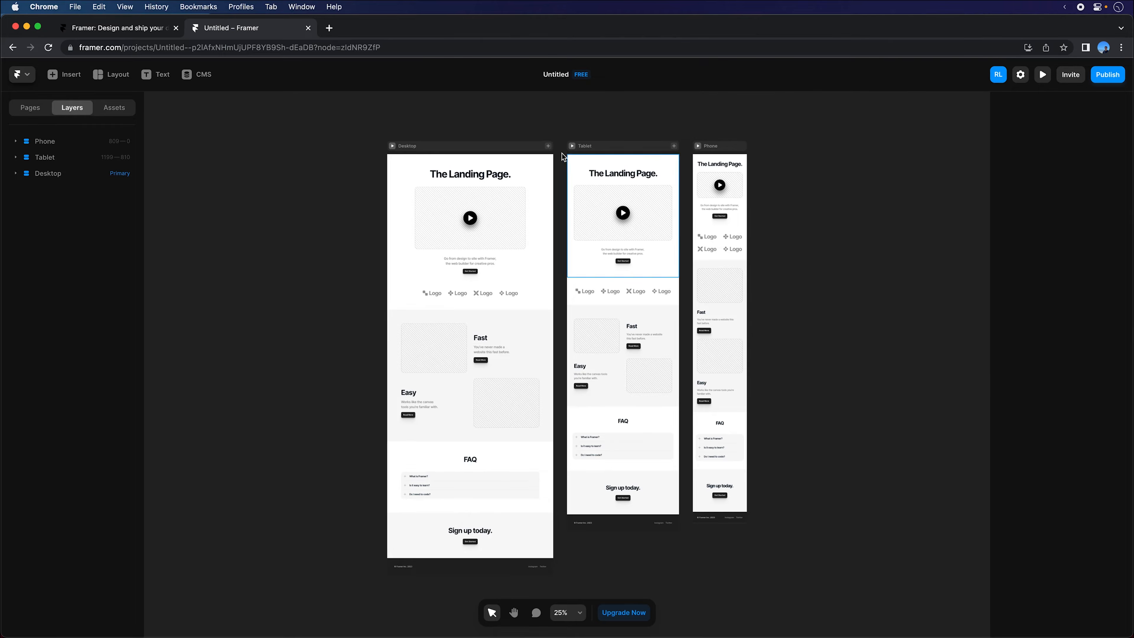
left_click(114, 108)
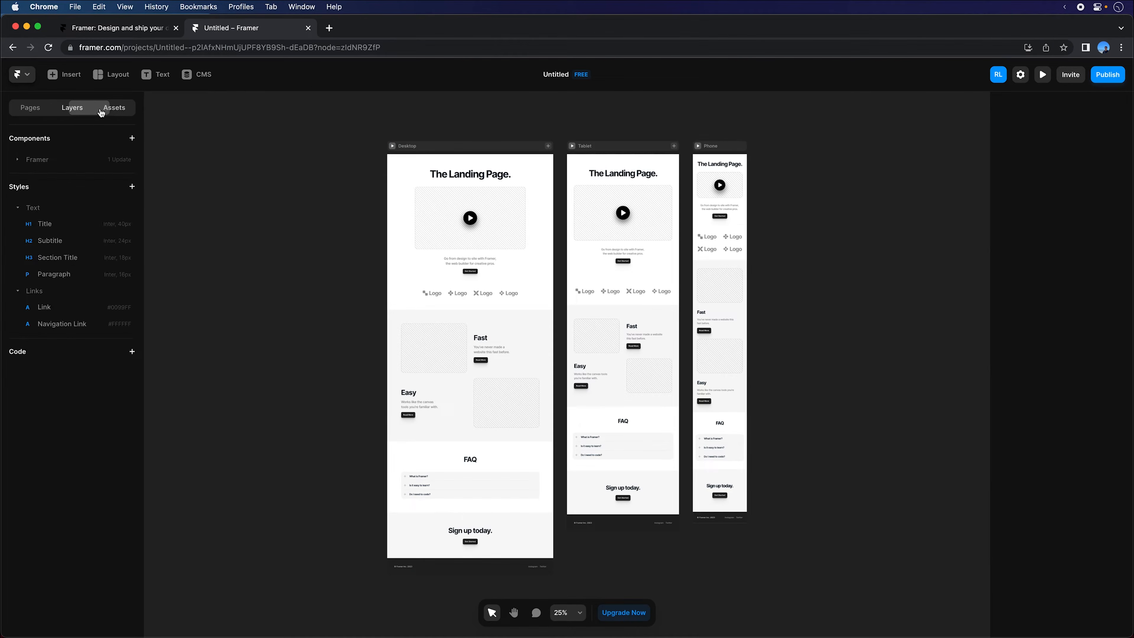
left_click(30, 108)
Examine the Desktop, Tablet and Phone breakpoints of the landing page up close
left_click(441, 147)
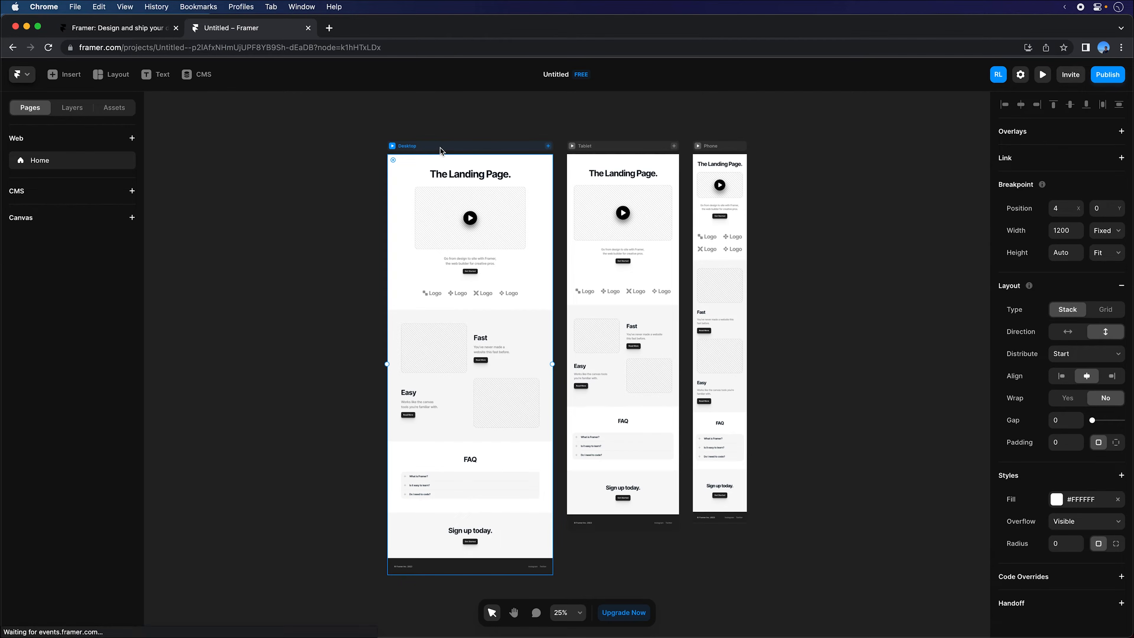
key("super+equal")
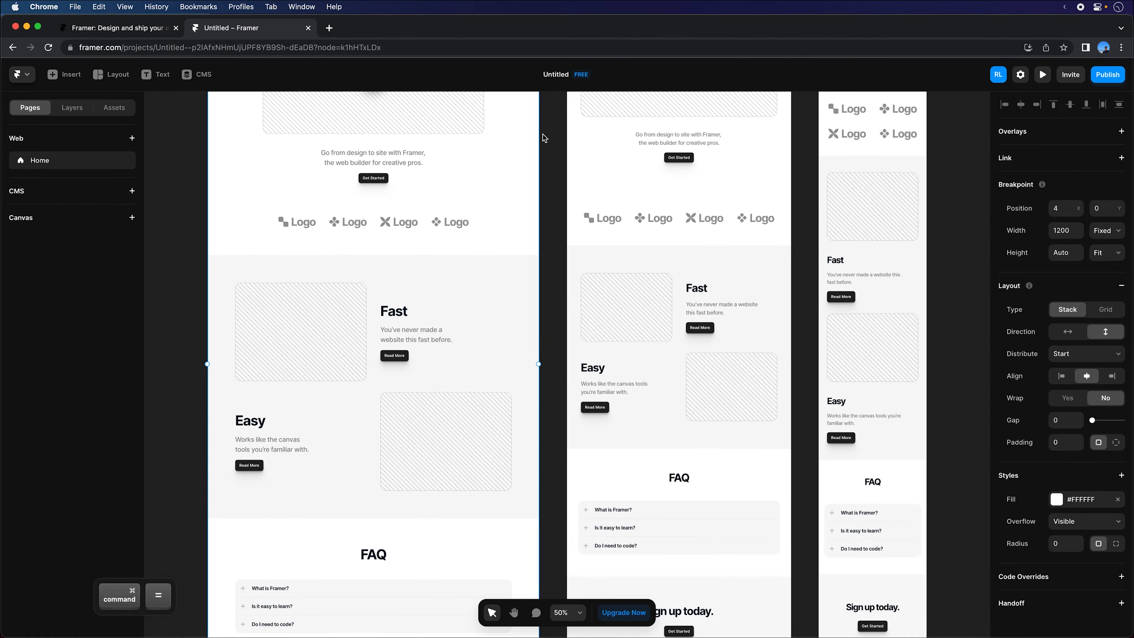
scroll(530, 350, "up", 10)
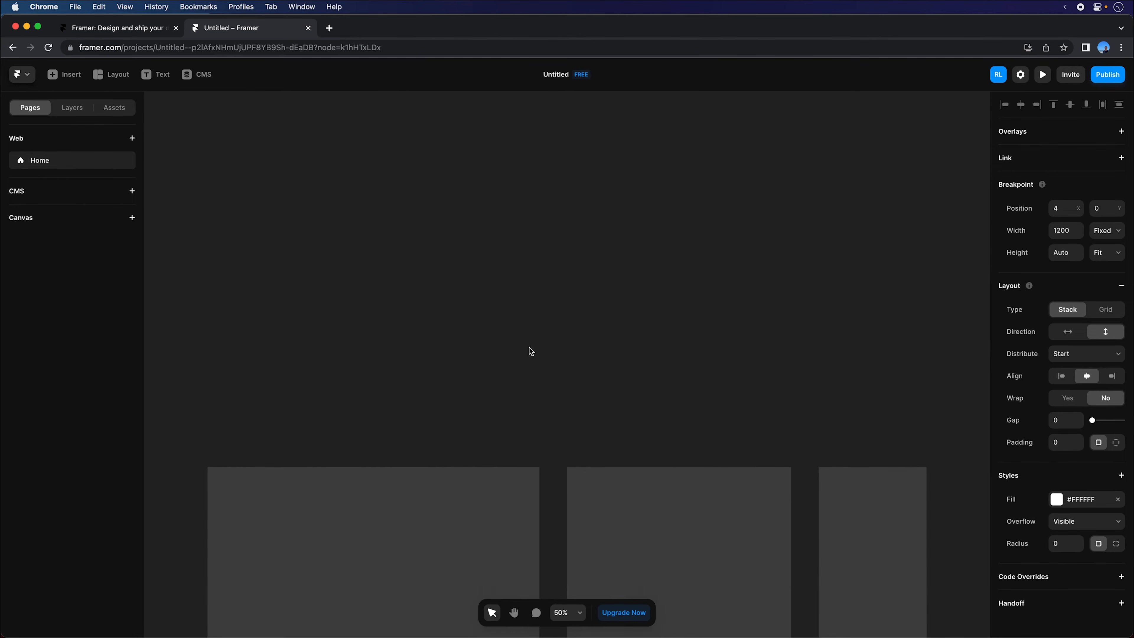
scroll(573, 335, "down", 5)
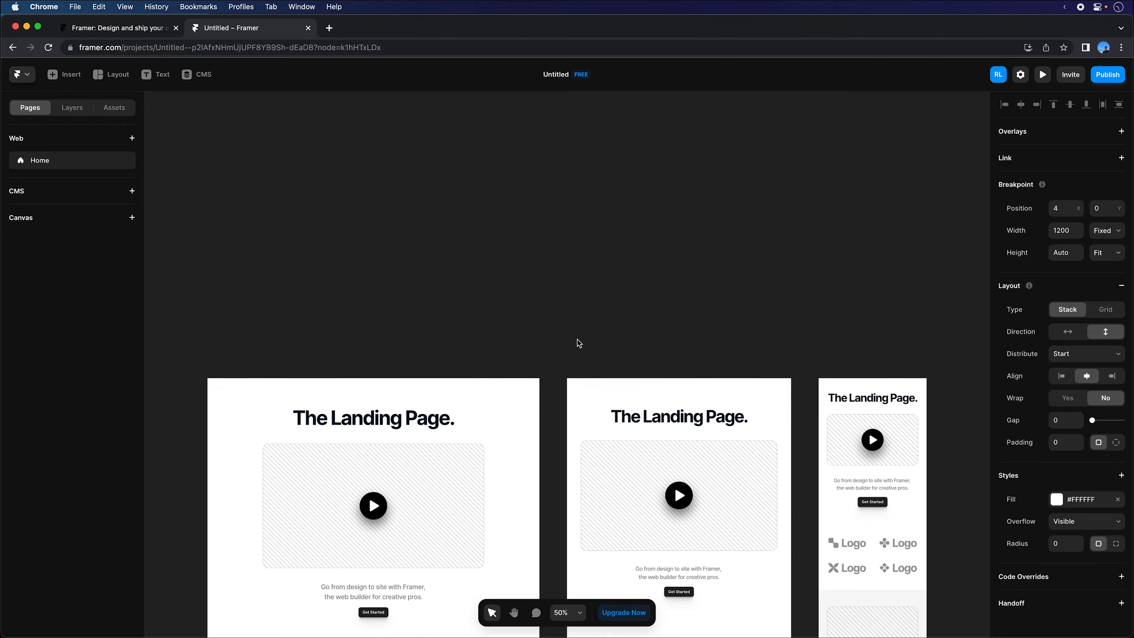
scroll(577, 340, "down", 3)
left_click(714, 136)
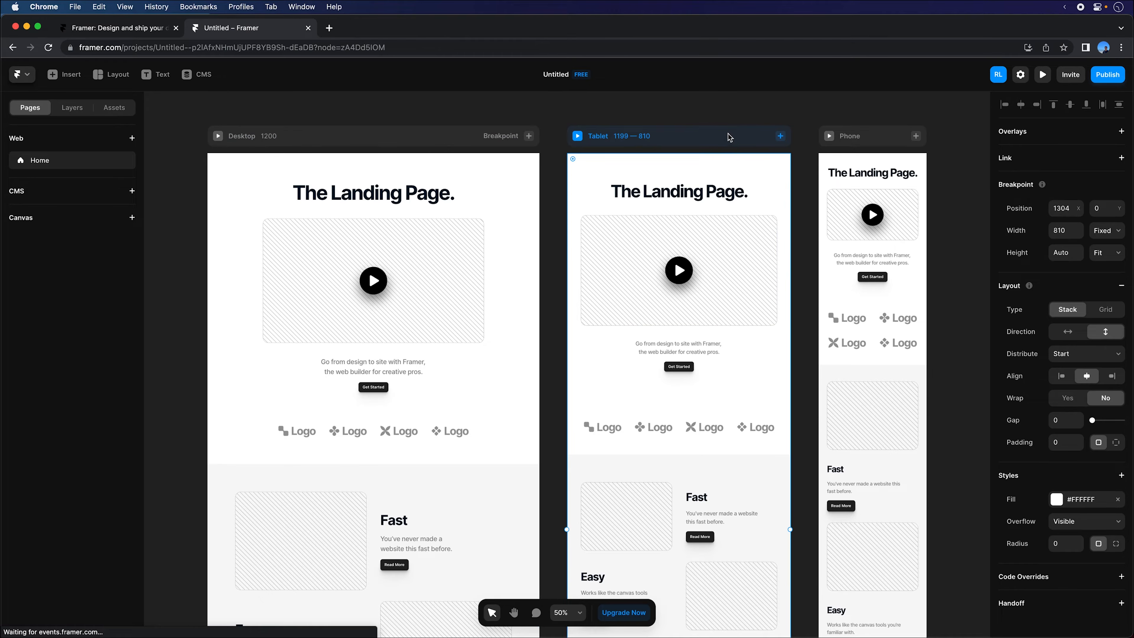
left_click(878, 137)
left_click(455, 138)
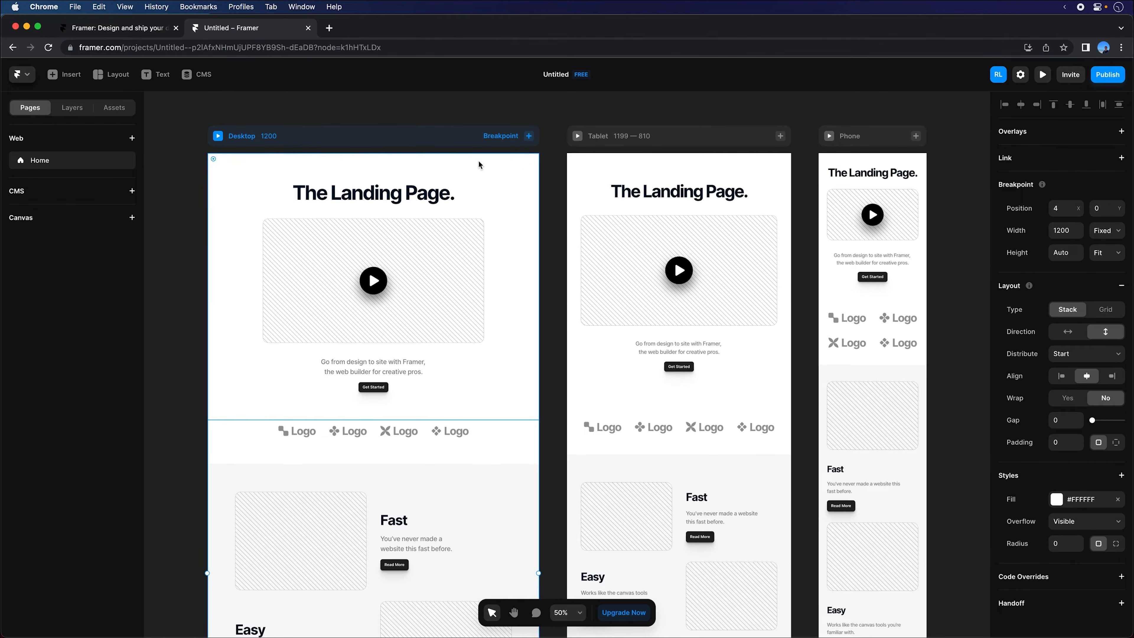
Replace the main heading on the Desktop breakpoint with "My First Framer Site."
left_click(376, 199)
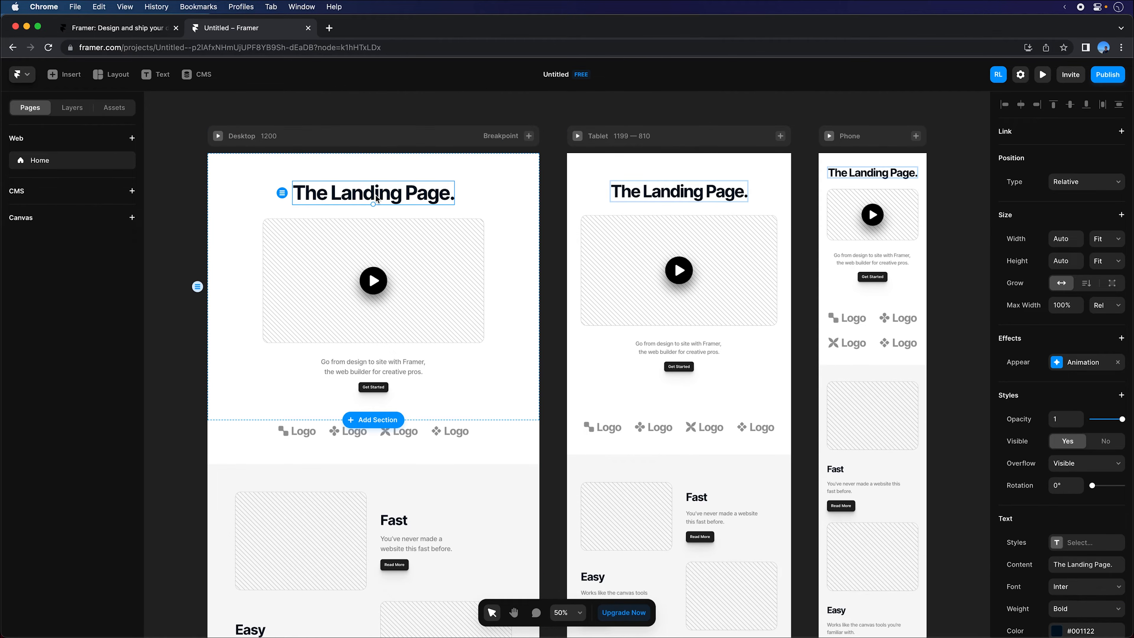
double_click(383, 196)
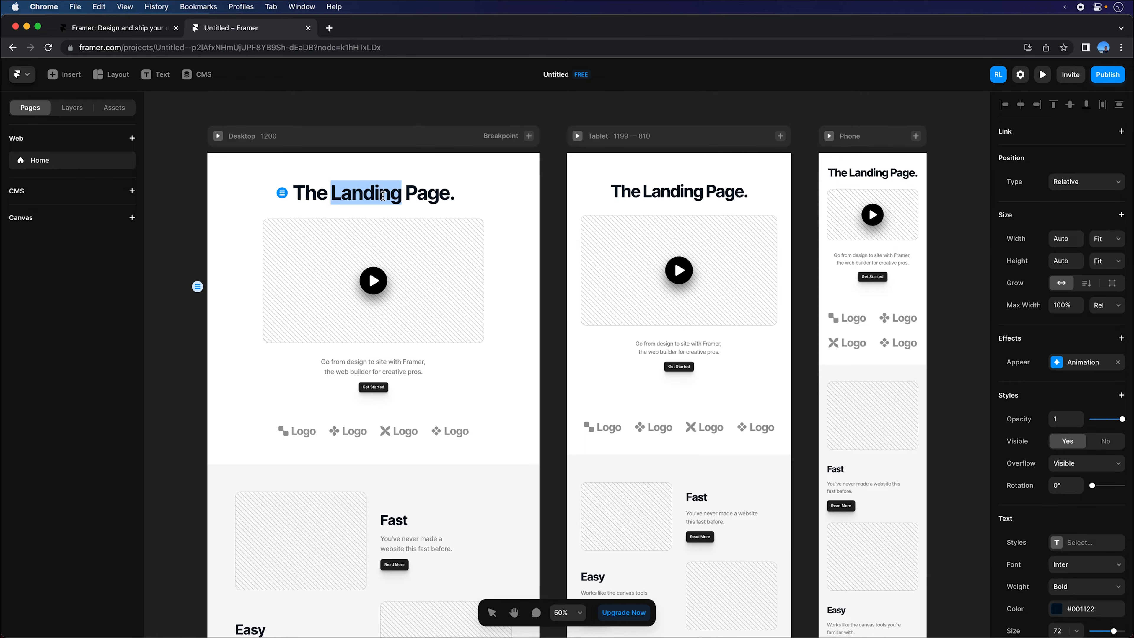
key("ctrl+a")
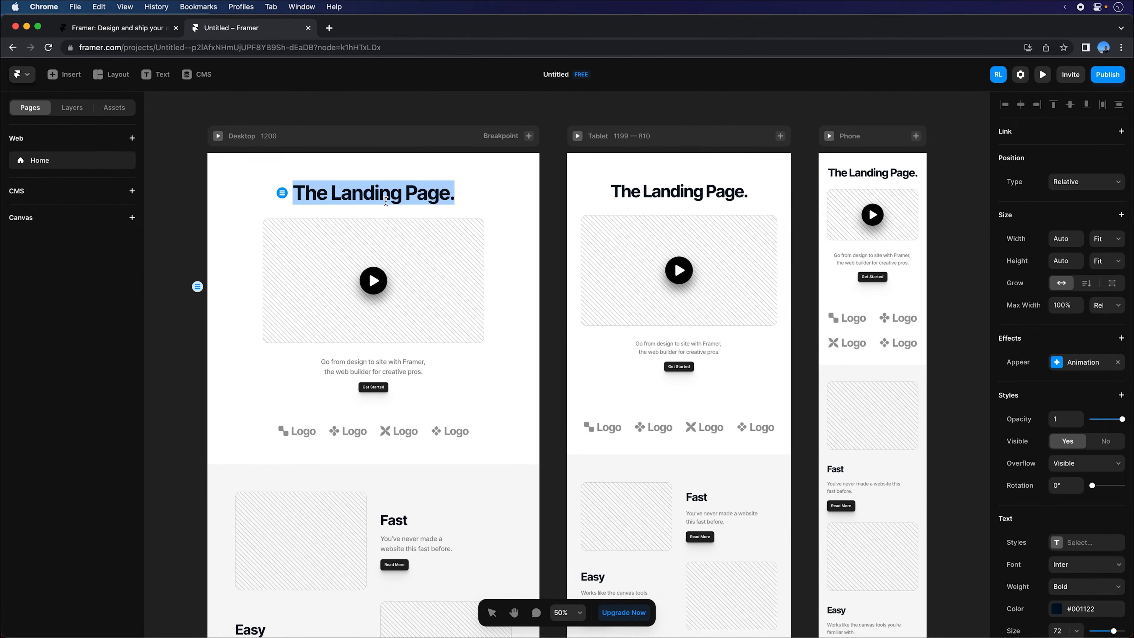
type("My First Framer Site")
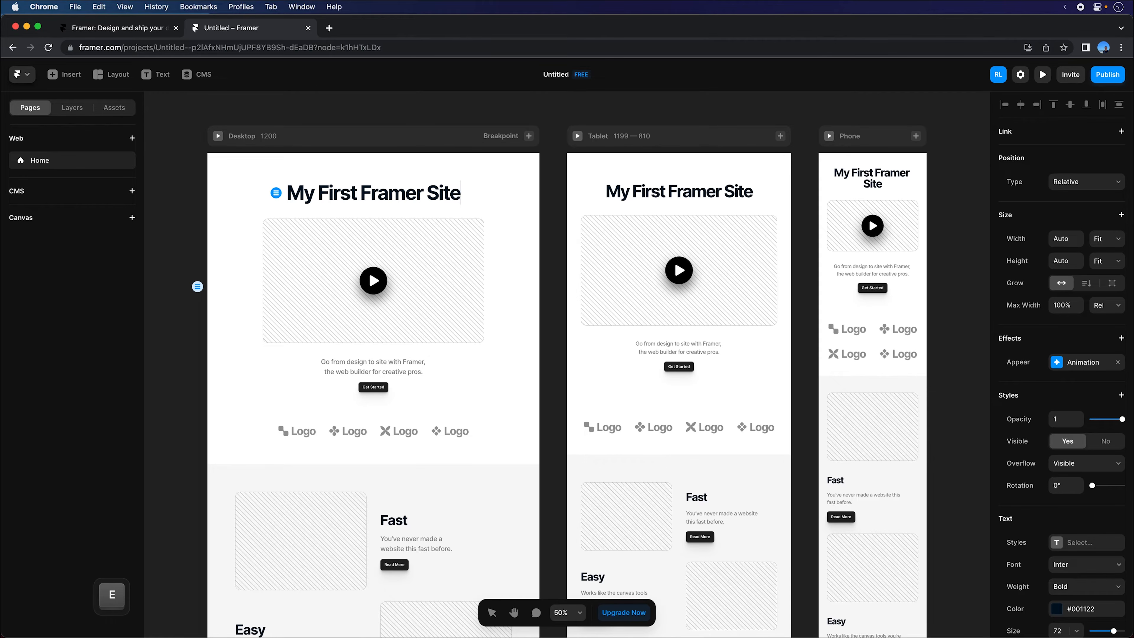
type(".")
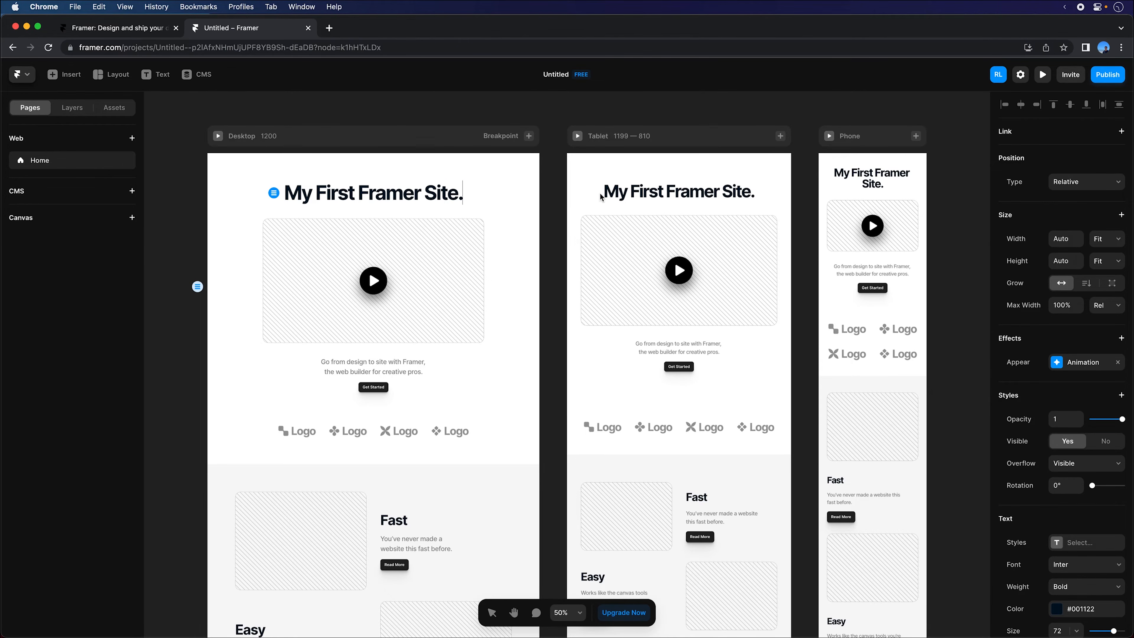
Inspect the main heading's text properties and content, and reselect the Desktop breakpoint
double_click(360, 188)
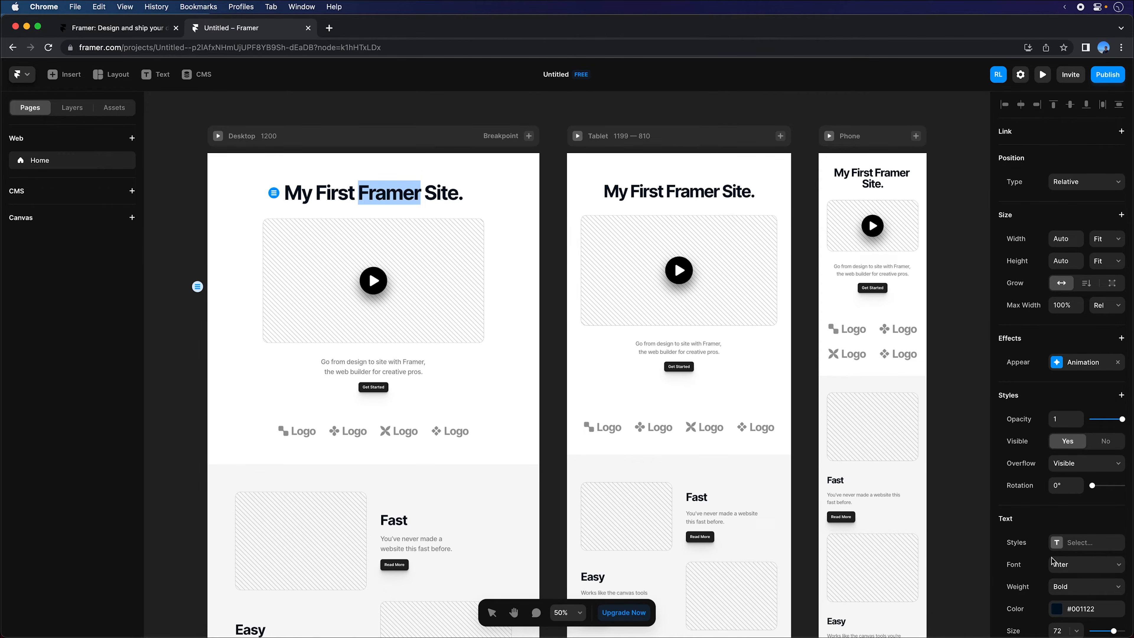
scroll(1023, 488, "down", 5)
scroll(1023, 487, "down", 3)
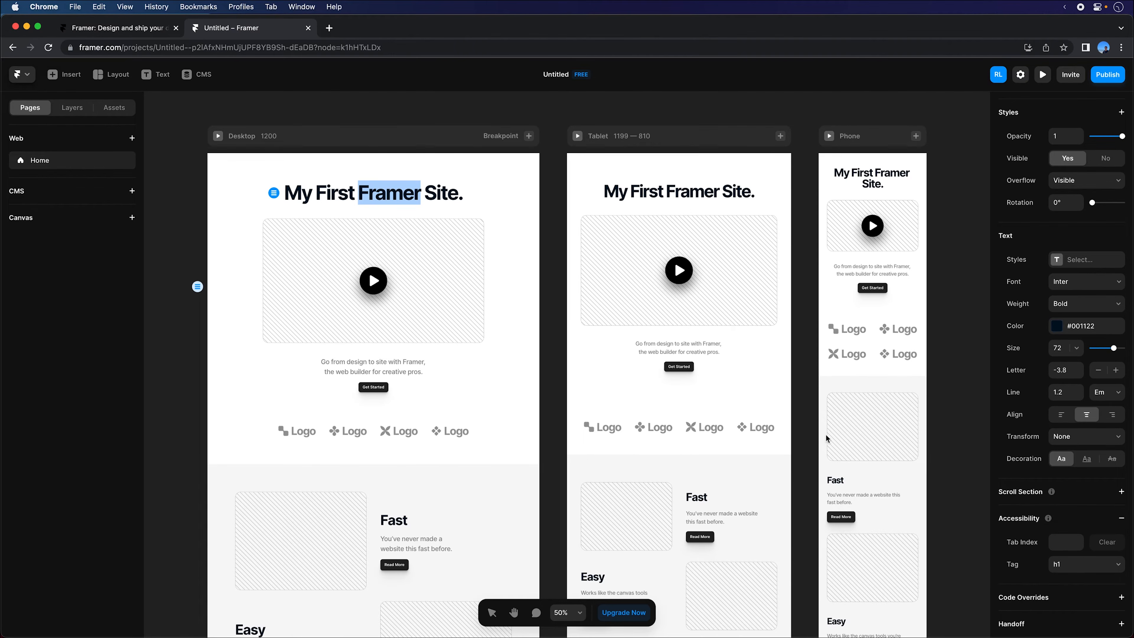
key("Escape")
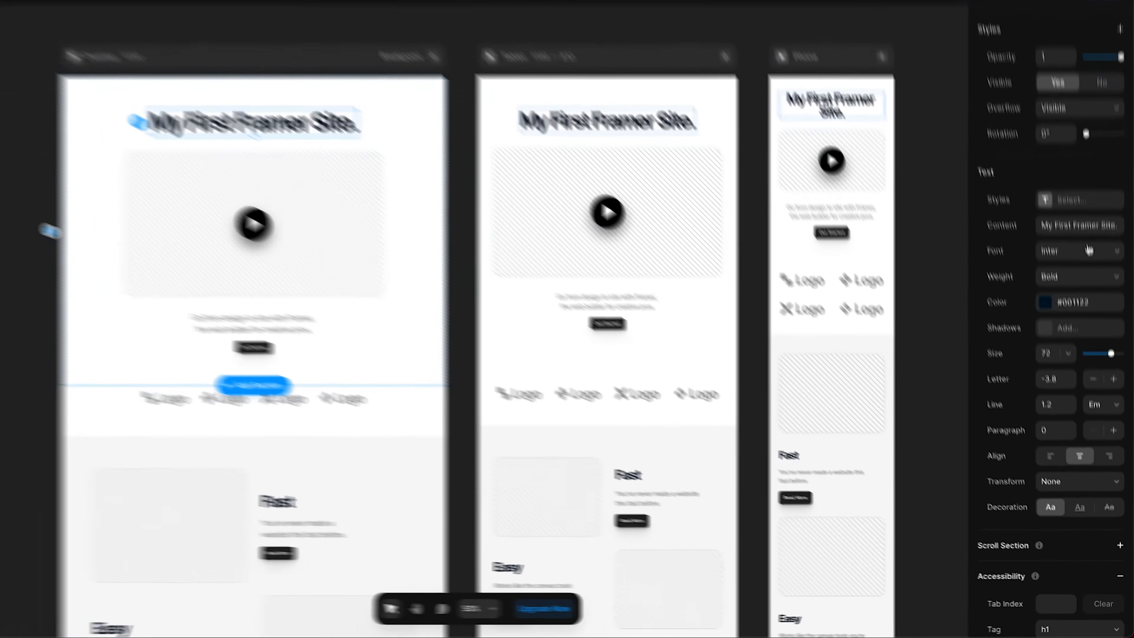
left_click(1077, 224)
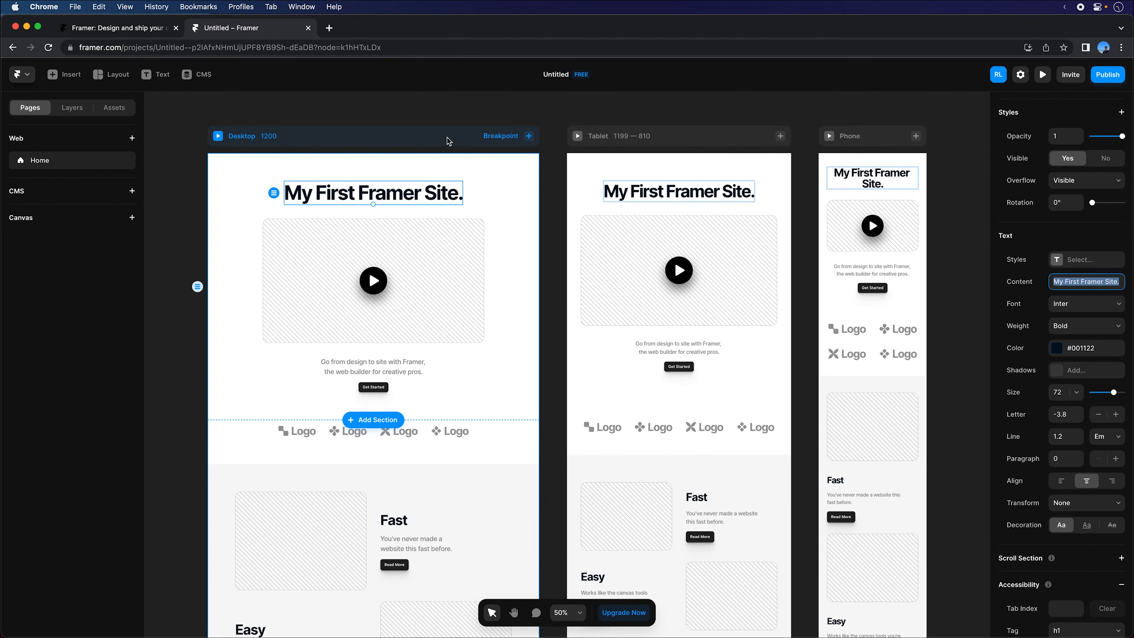
left_click(447, 138)
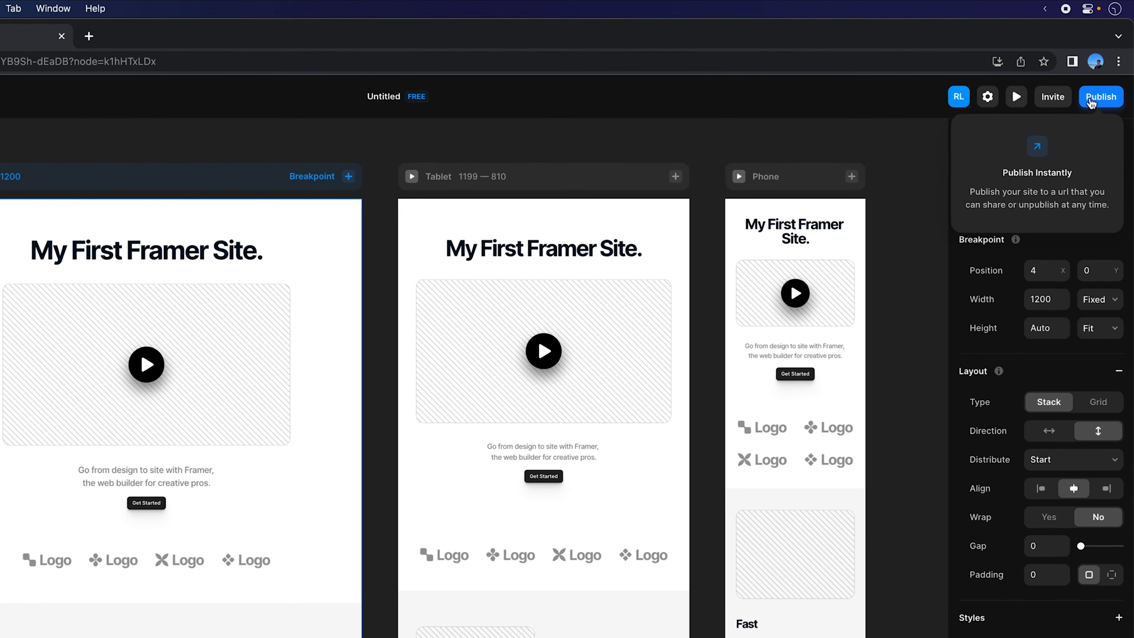
Publish the site and open its live address to review the page
left_click(1100, 78)
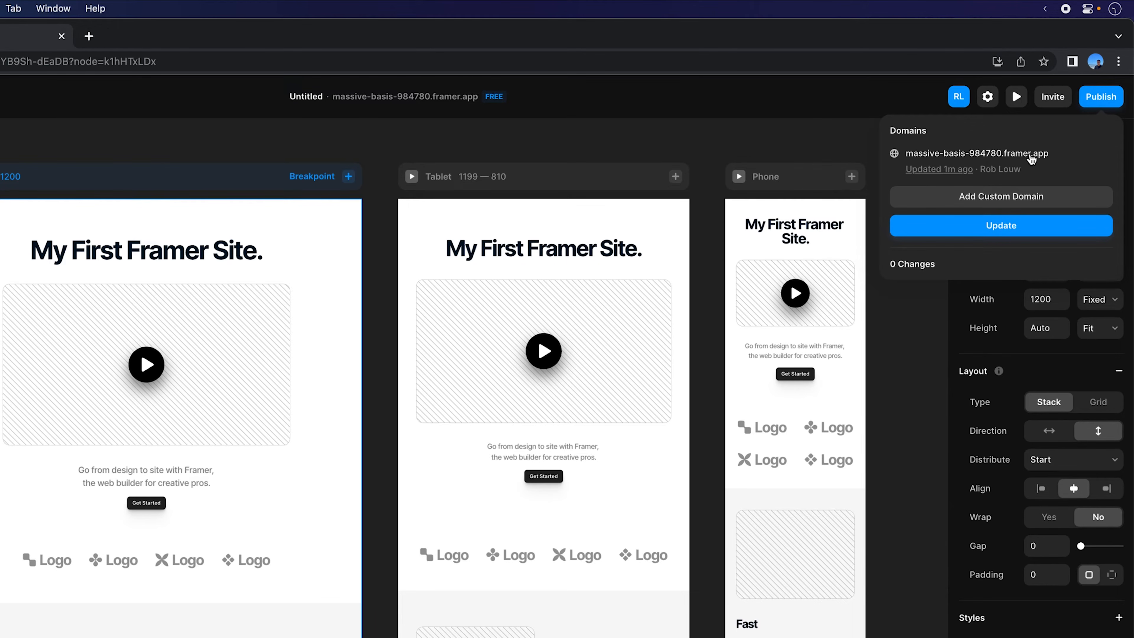
left_click(1027, 154)
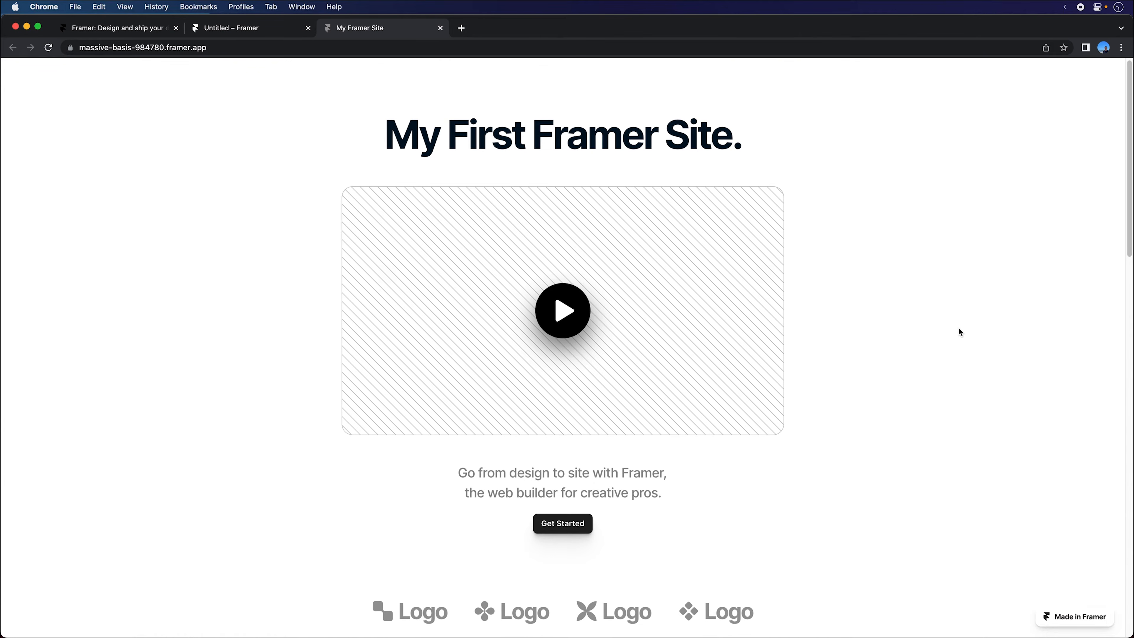
scroll(958, 329, "down", 10)
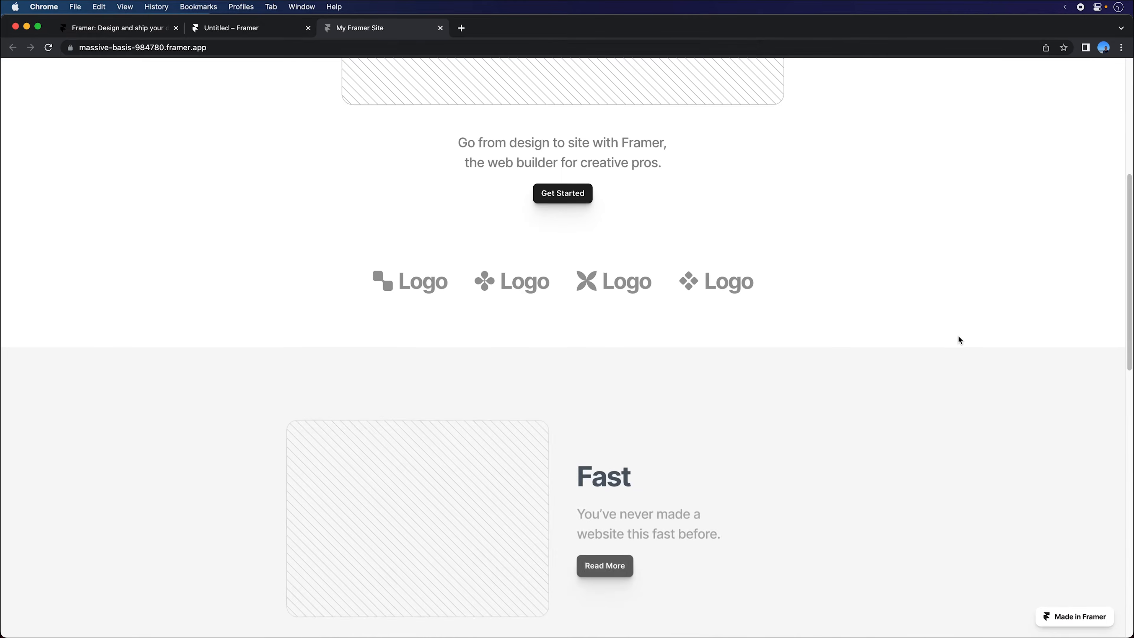
scroll(959, 336, "up", 10)
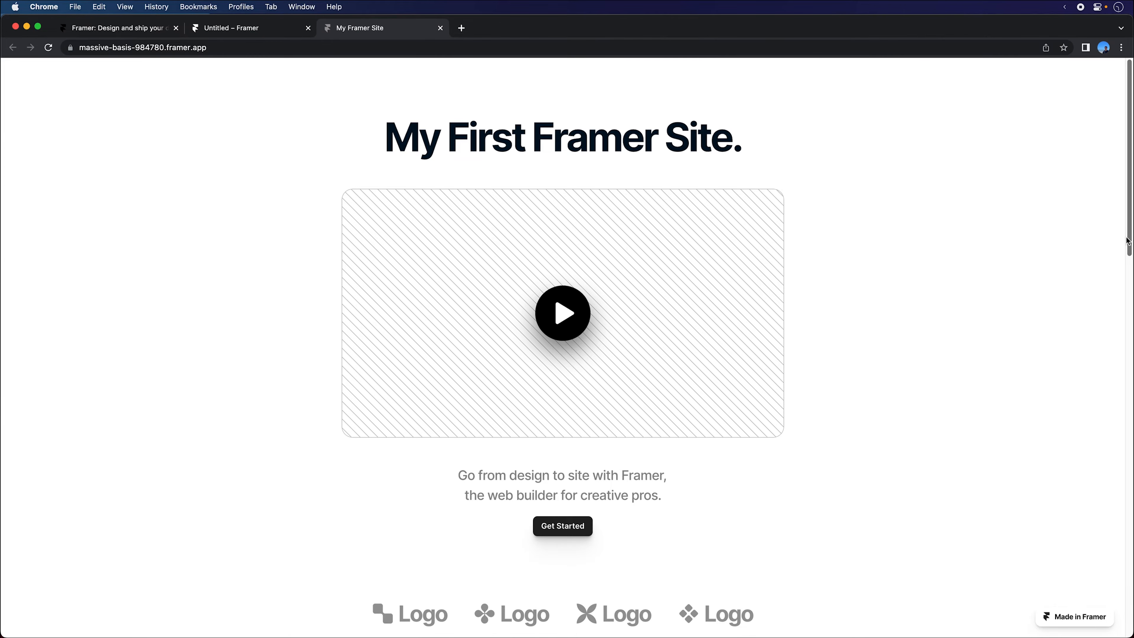
scroll(1049, 313, "down", 16)
scroll(1049, 318, "down", 15)
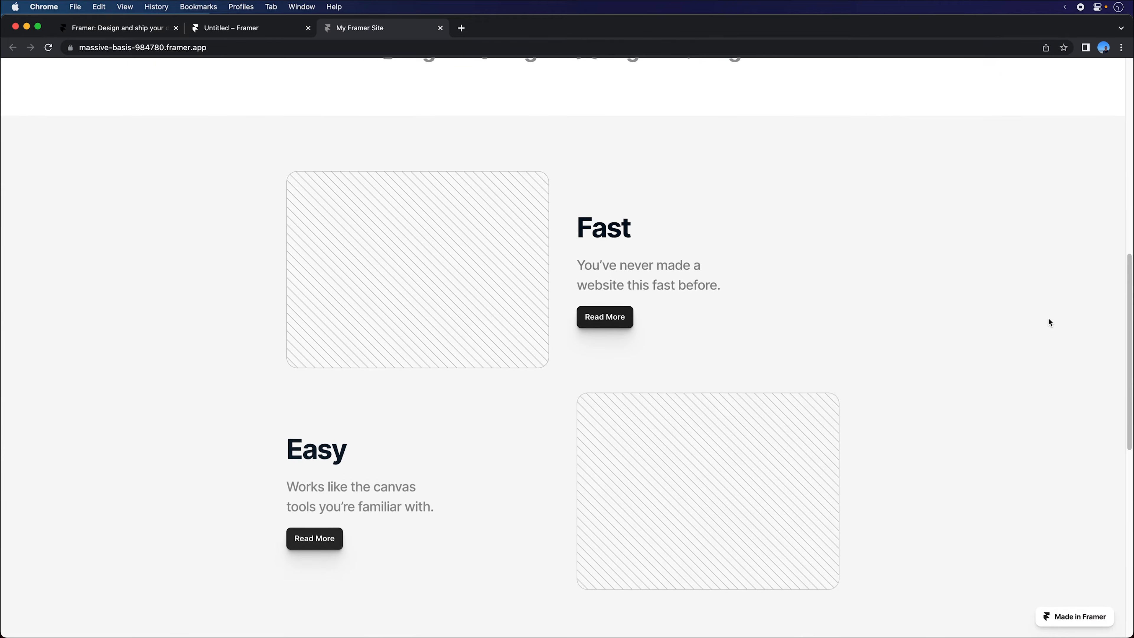
scroll(1046, 324, "down", 3)
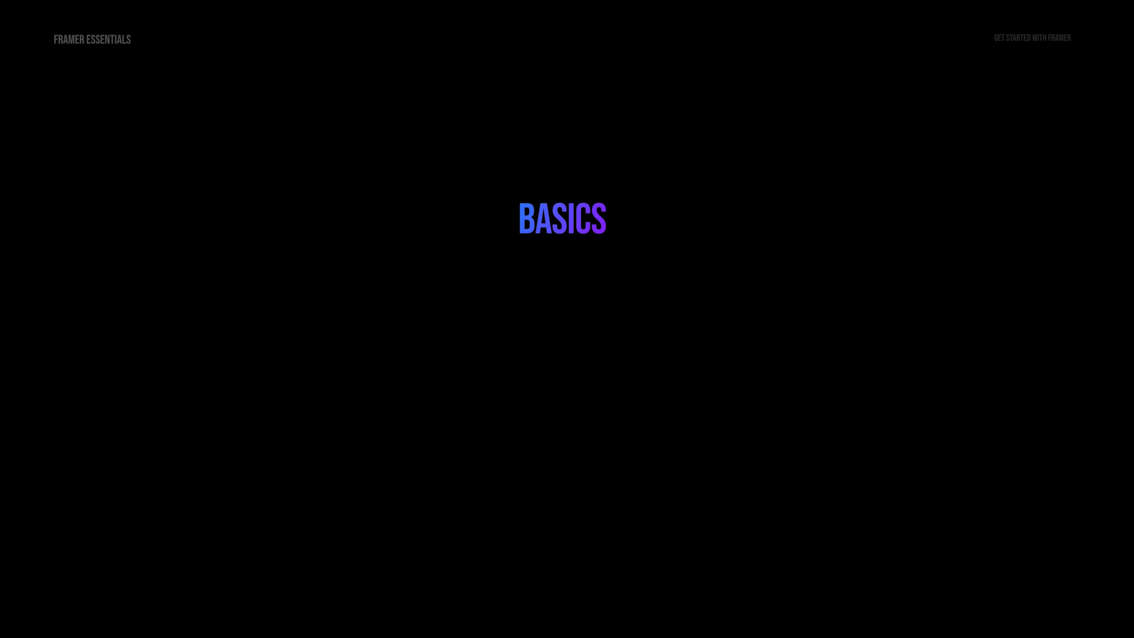
Explore the main menu and the insert, layout, text and CMS options of the blank project
left_click(28, 53)
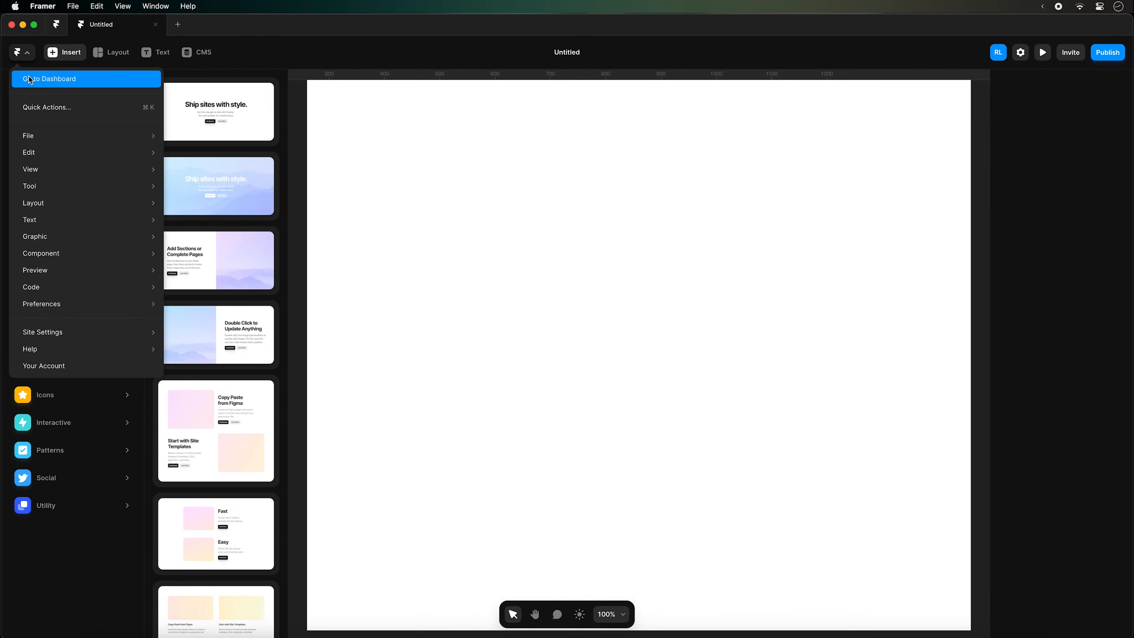
mouse_move(44, 129)
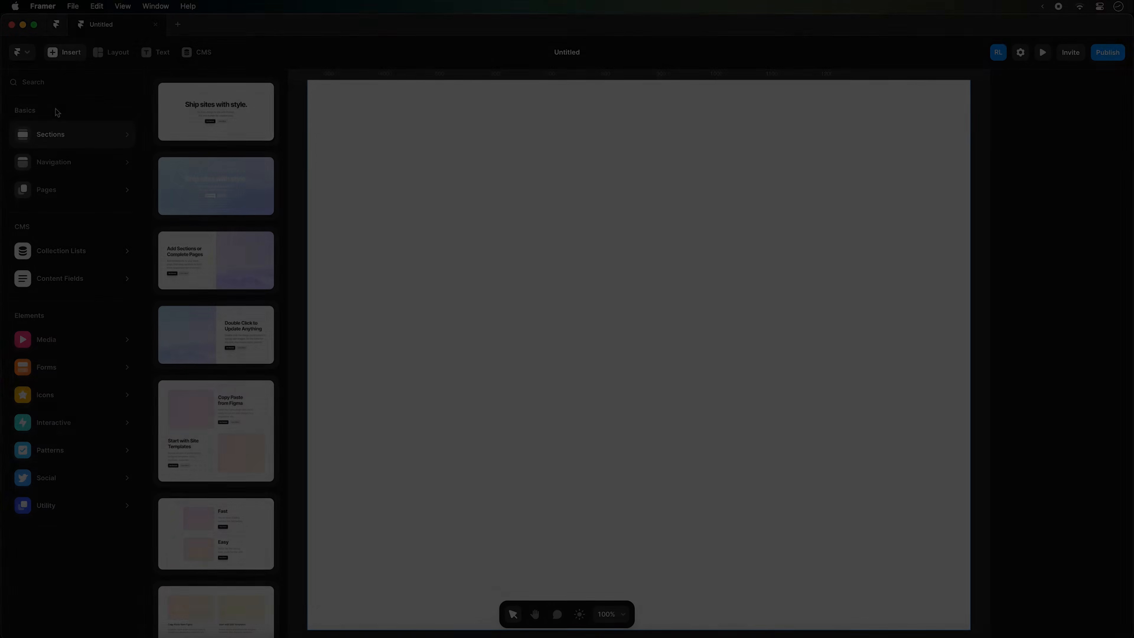
mouse_move(61, 168)
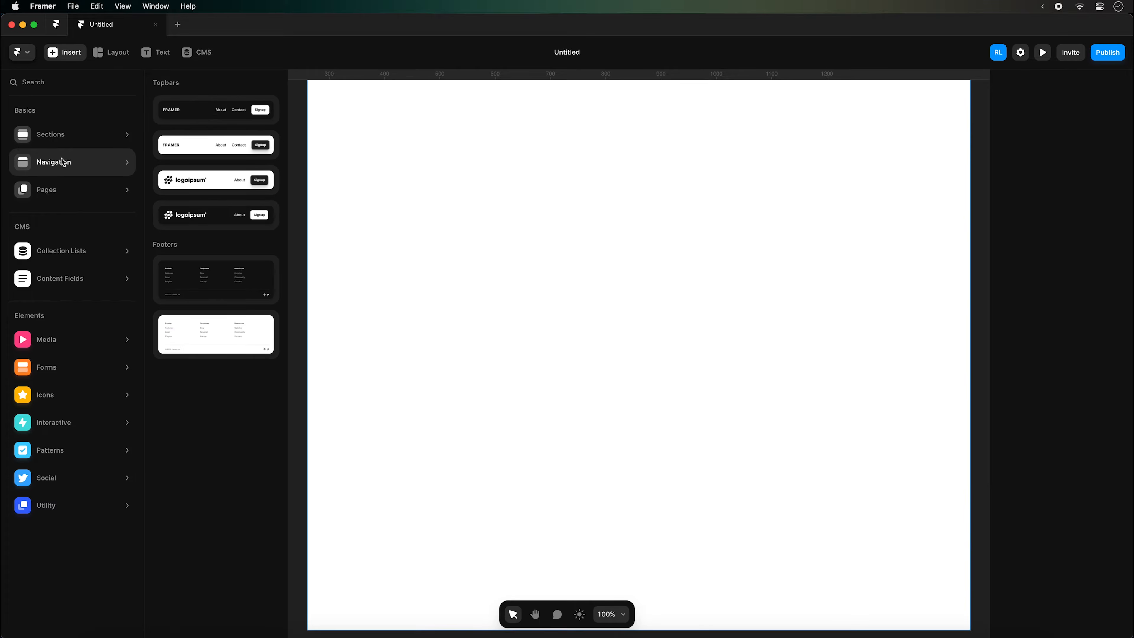
mouse_move(66, 130)
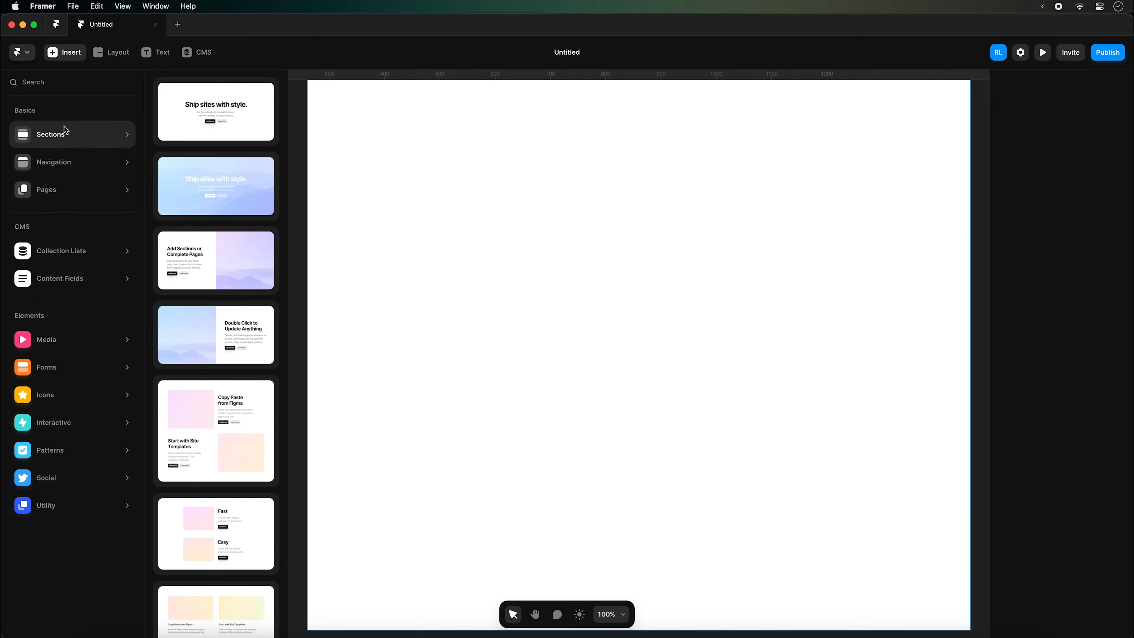
left_click(111, 60)
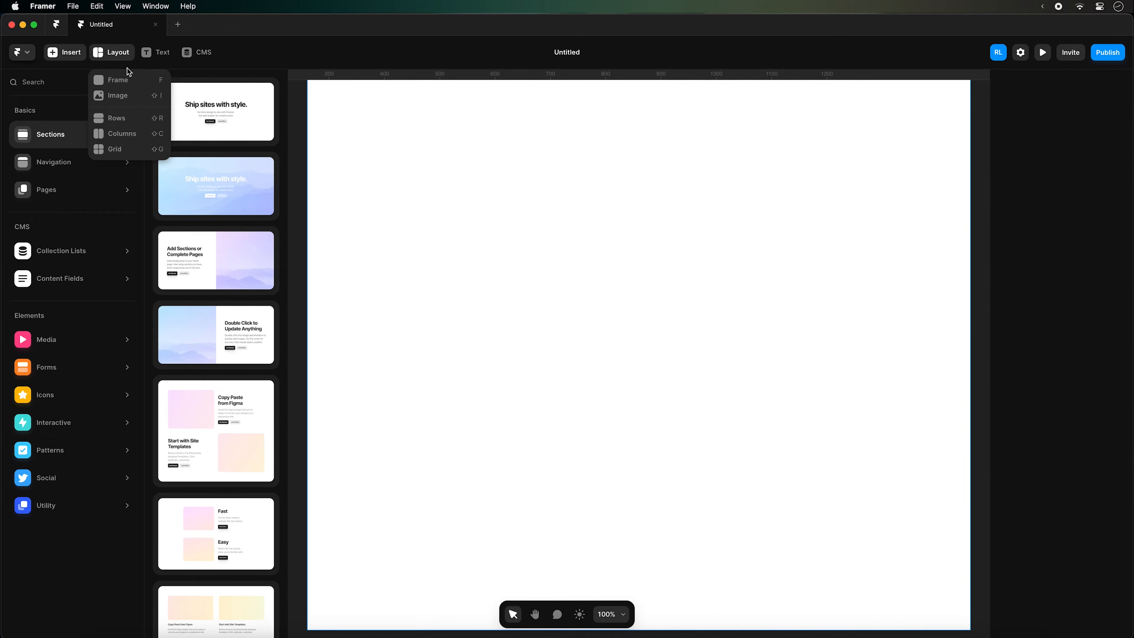
left_click(114, 55)
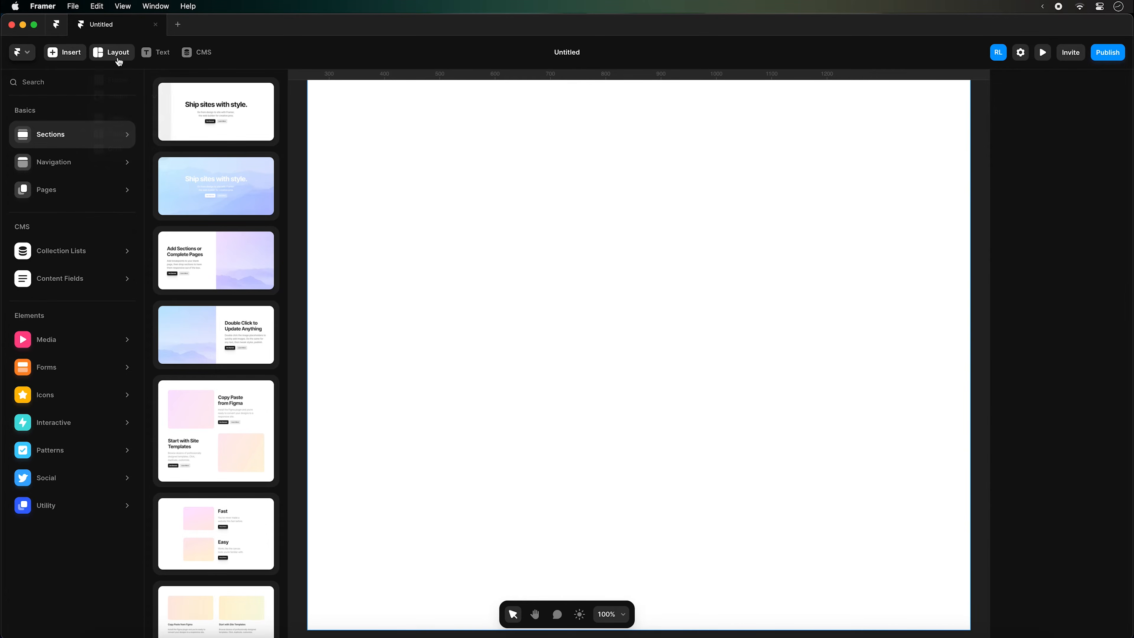
left_click(156, 57)
left_click(190, 54)
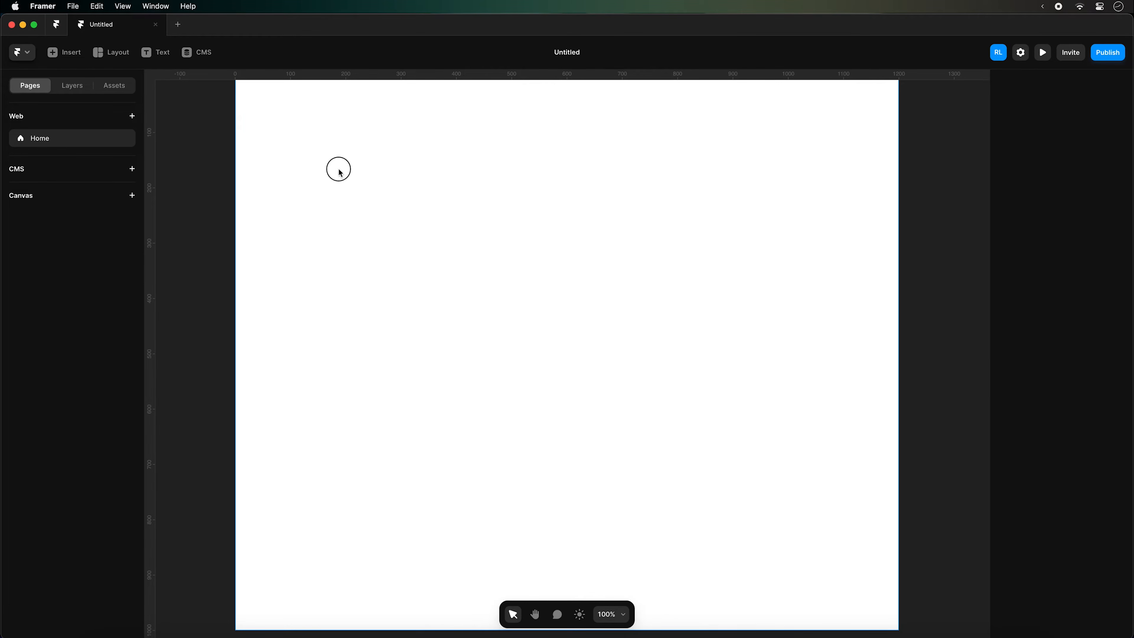
Select the Desktop breakpoint and review the project's layers, pages and assets along with the breakpoint's properties
left_click(340, 171)
left_click(76, 92)
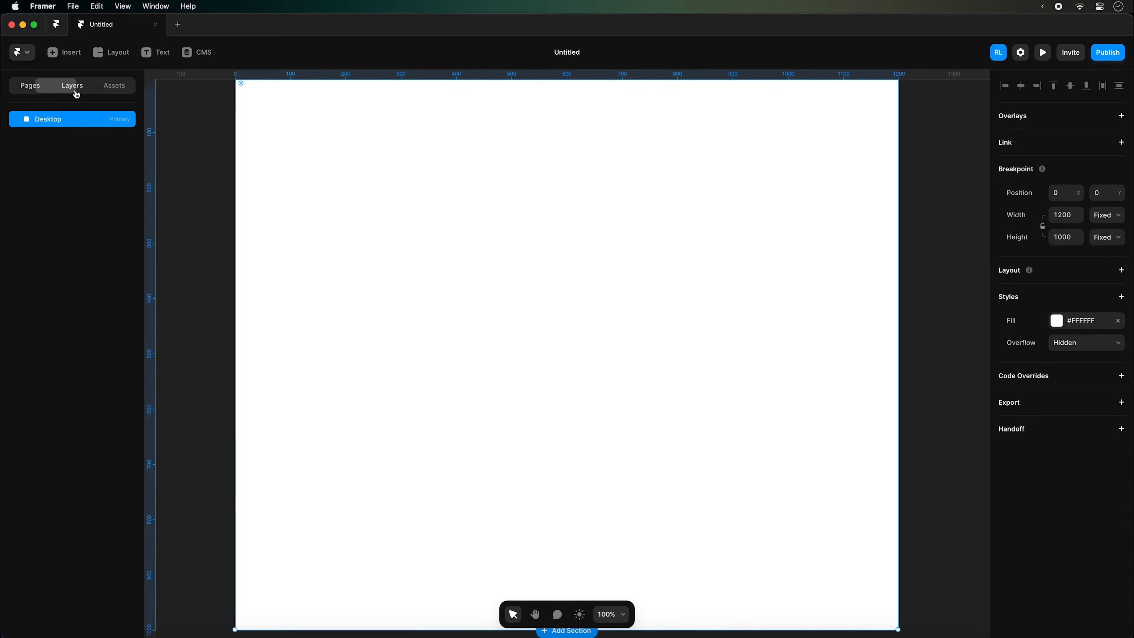
left_click(46, 94)
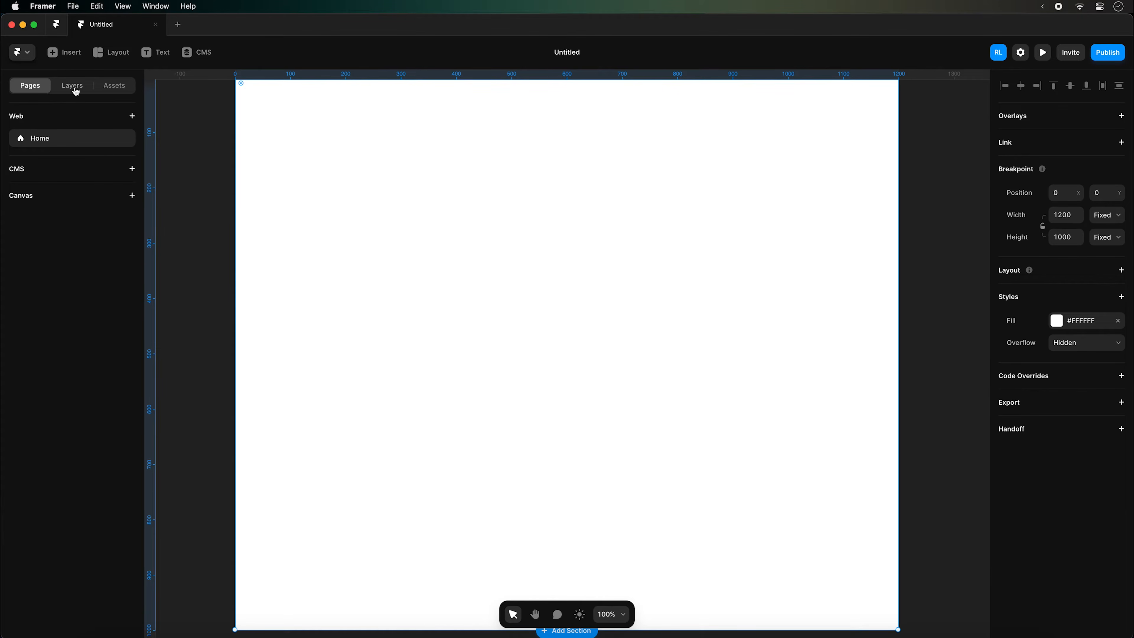
left_click(112, 89)
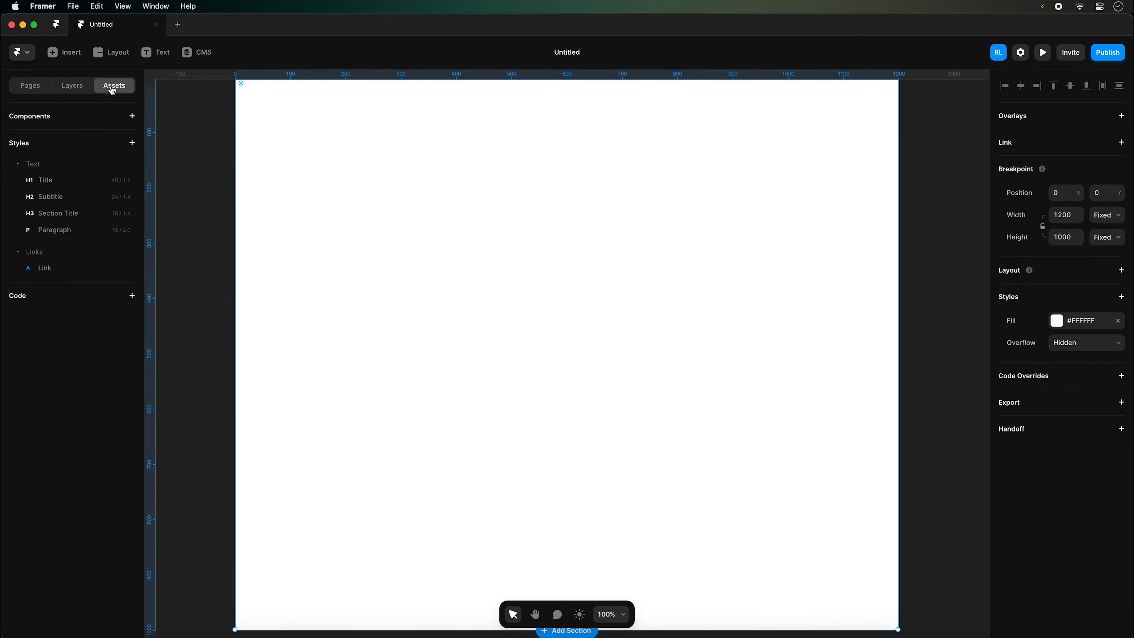
scroll(730, 247, "up", 1)
scroll(730, 247, "up", 3)
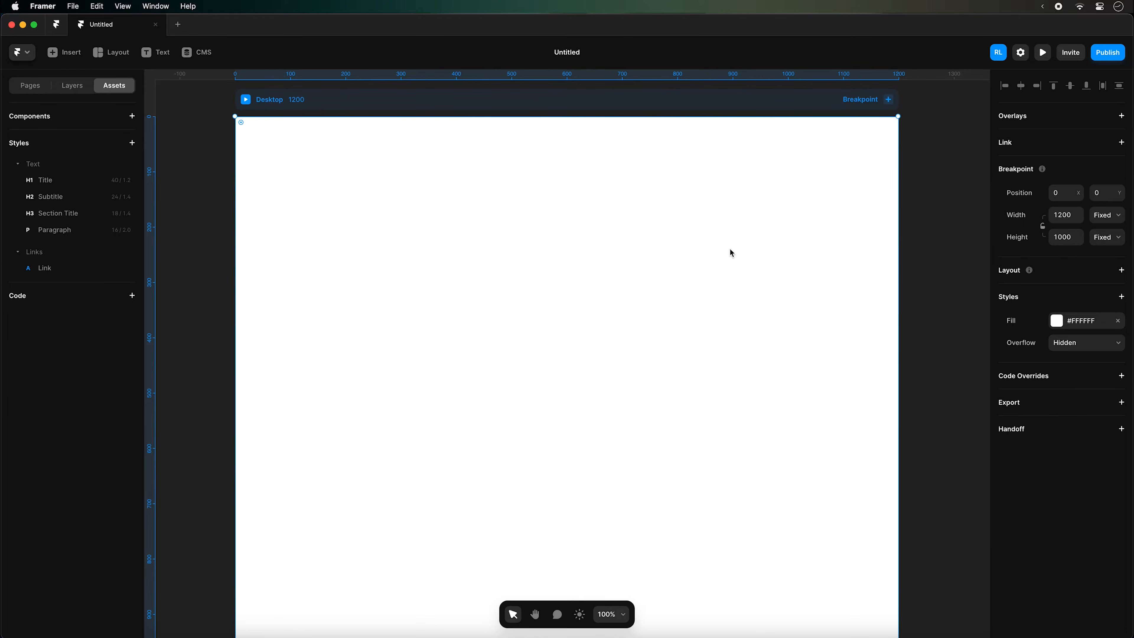
scroll(730, 253, "up", 1)
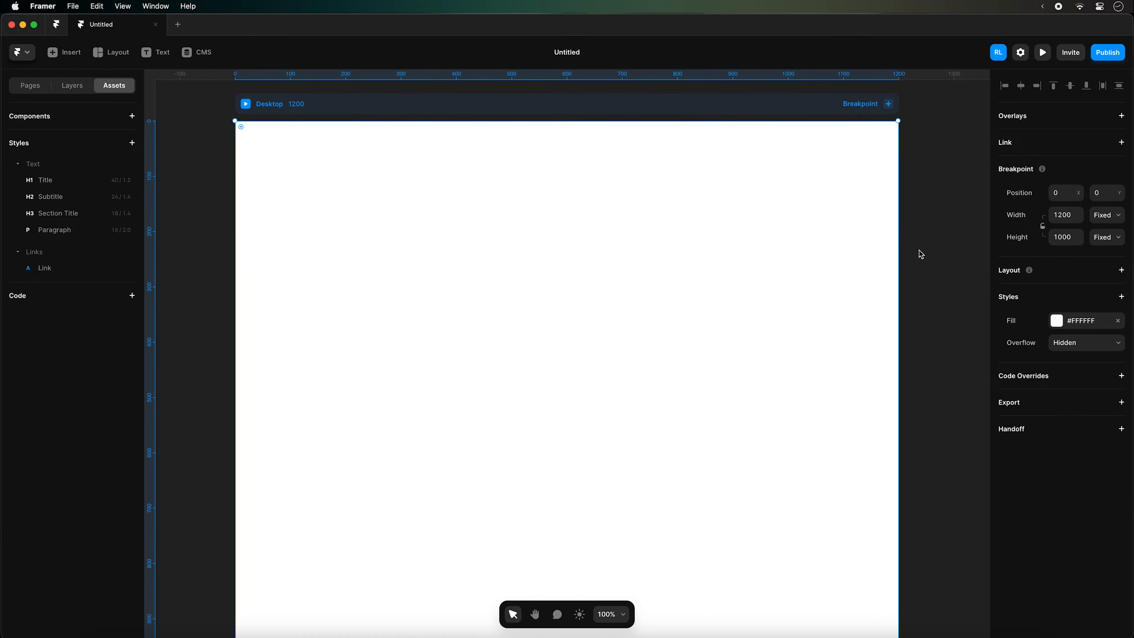
Review the site settings, help and file commands available in the project's main menu
left_click(22, 58)
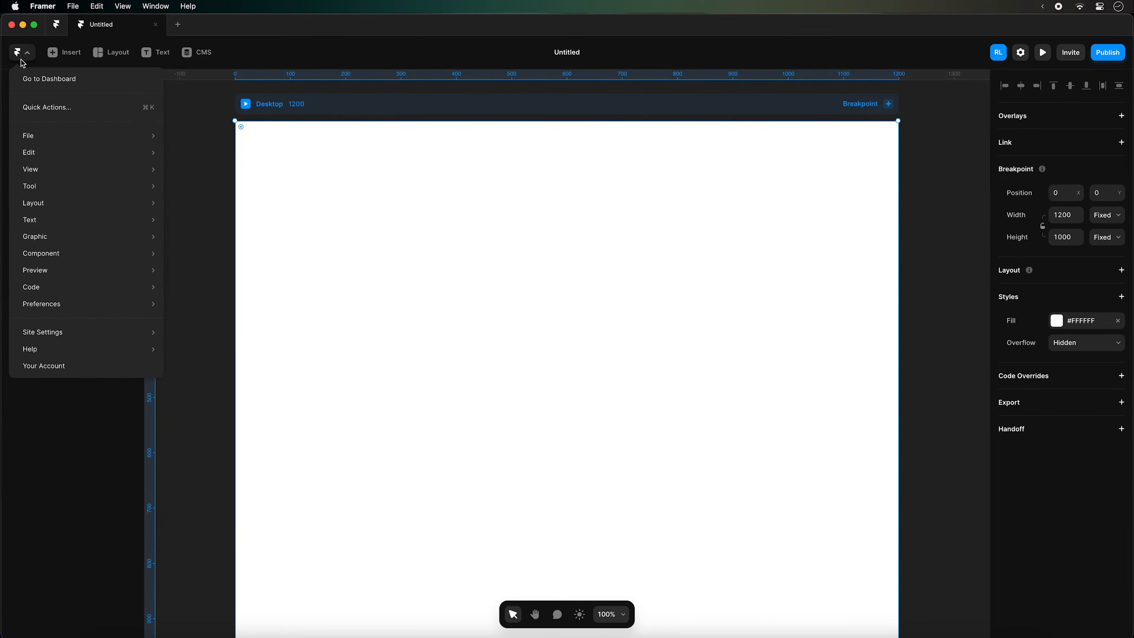
mouse_move(111, 328)
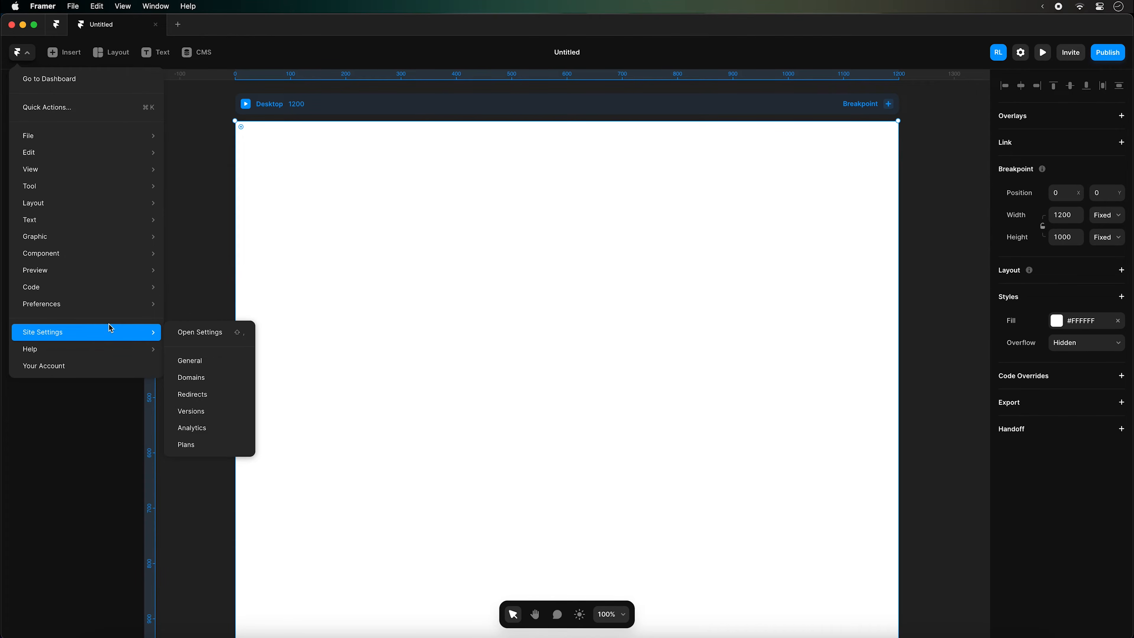
mouse_move(116, 350)
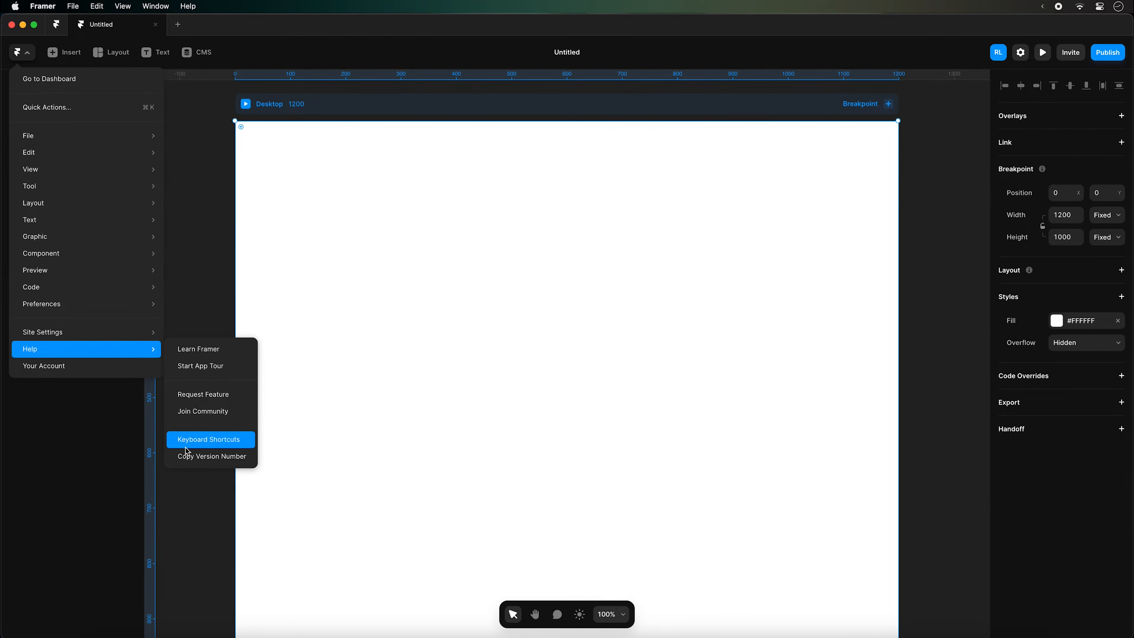
left_click(910, 321)
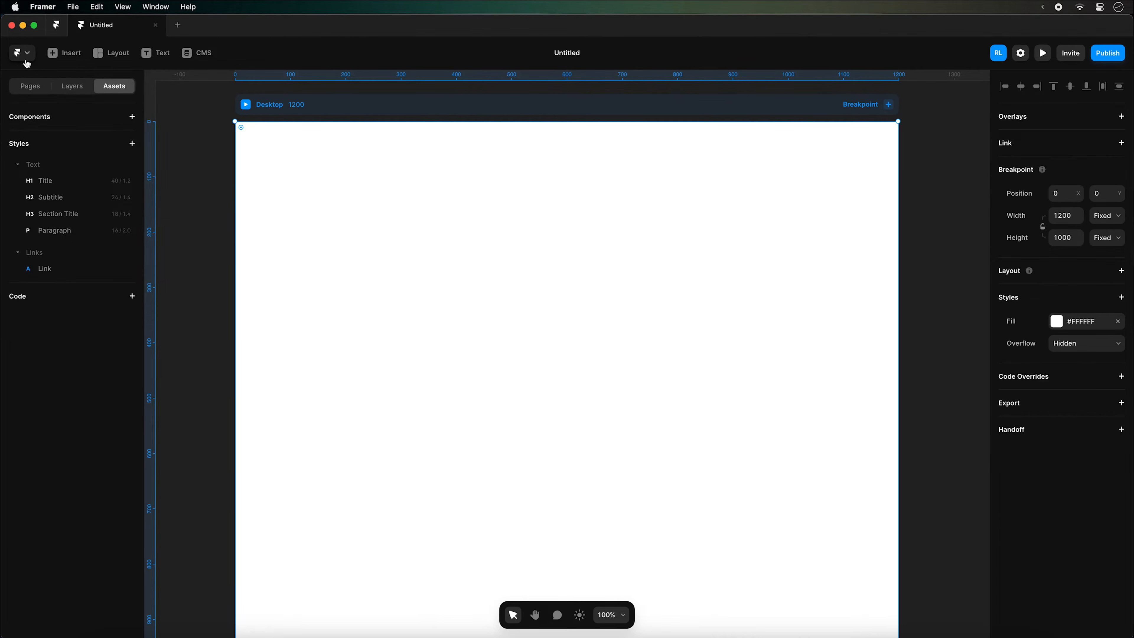
left_click(22, 54)
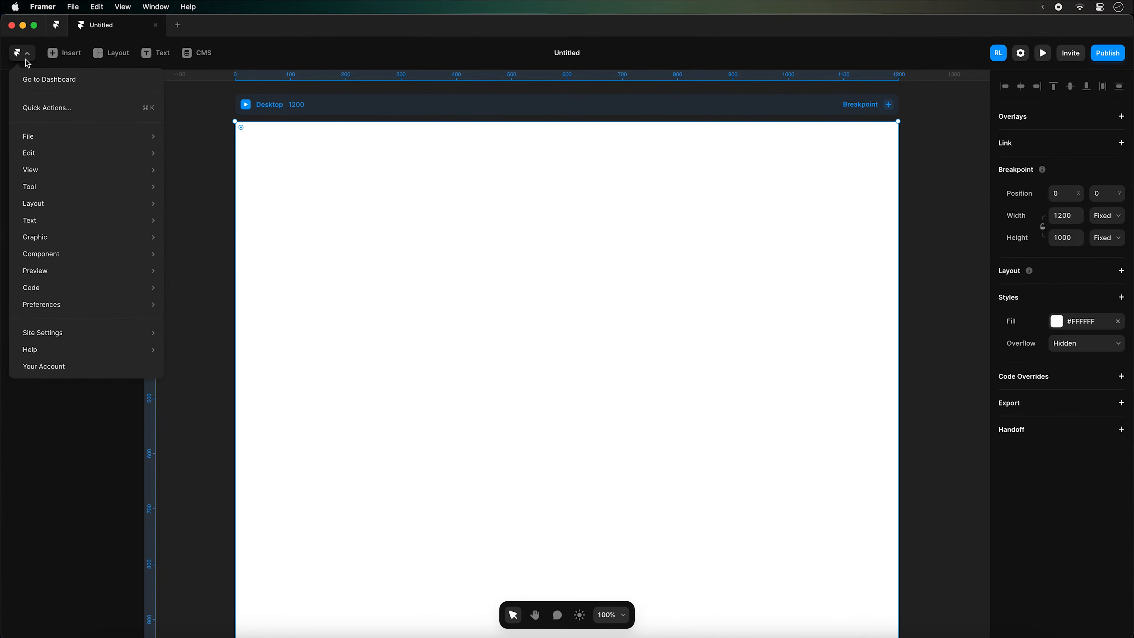
mouse_move(57, 140)
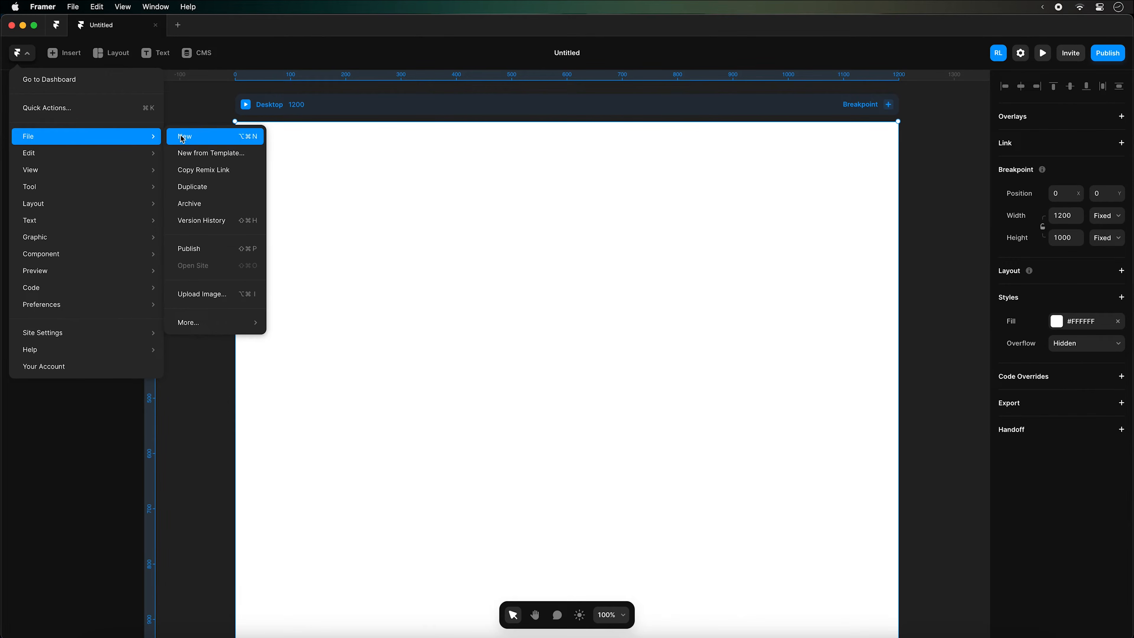
left_click(190, 153)
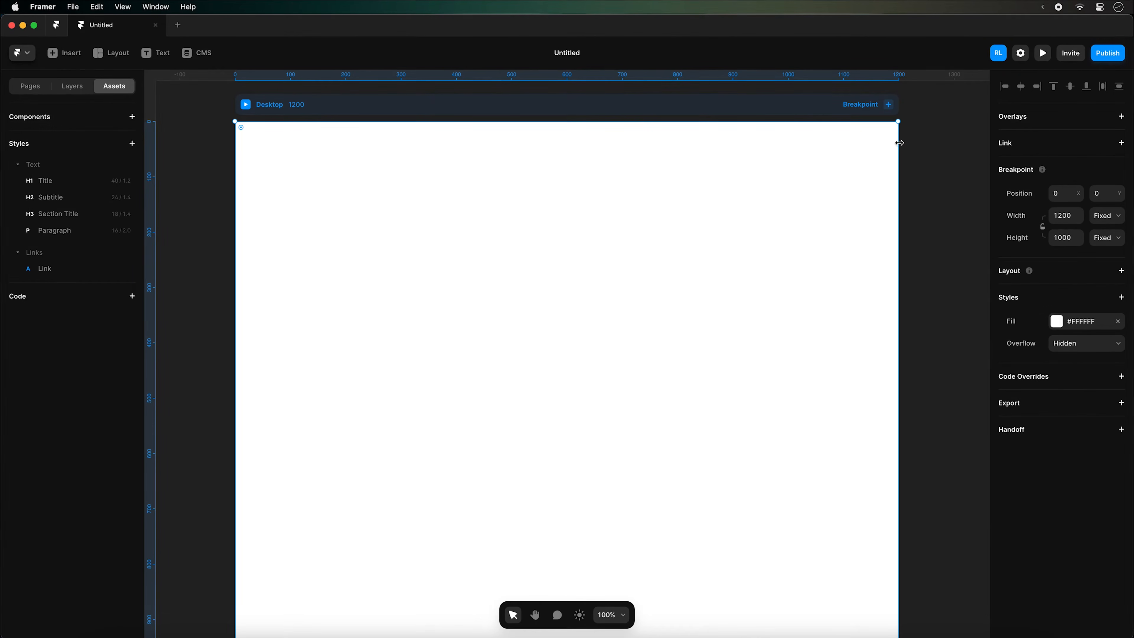
Add a Tablet breakpoint at 810 and a Phone breakpoint at 390 beside the Desktop breakpoint
left_click(888, 106)
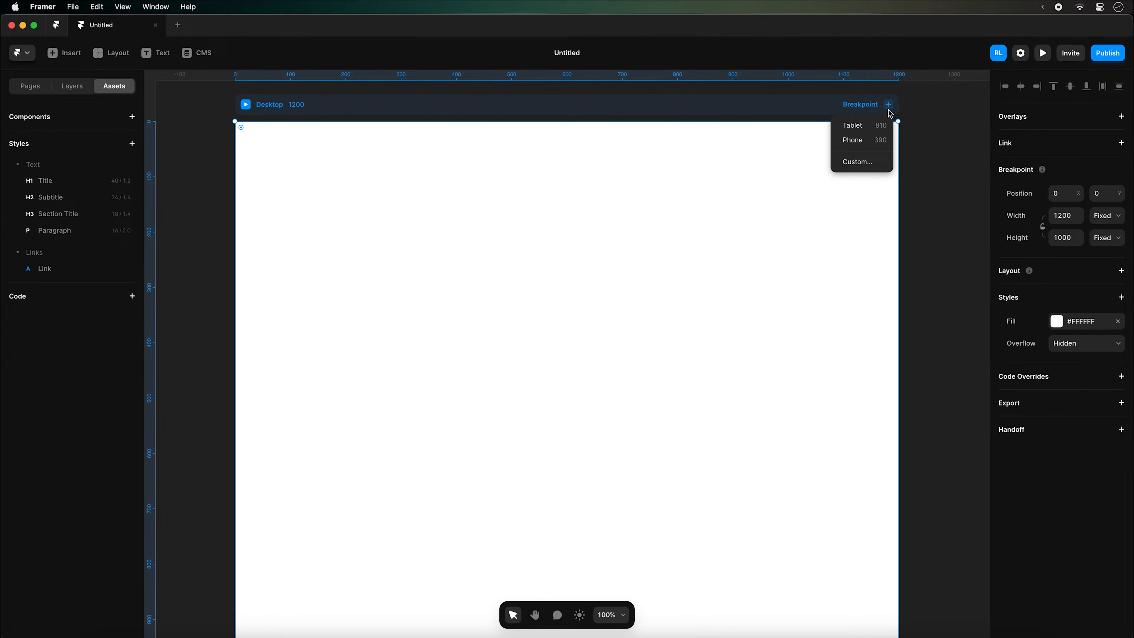
left_click(882, 133)
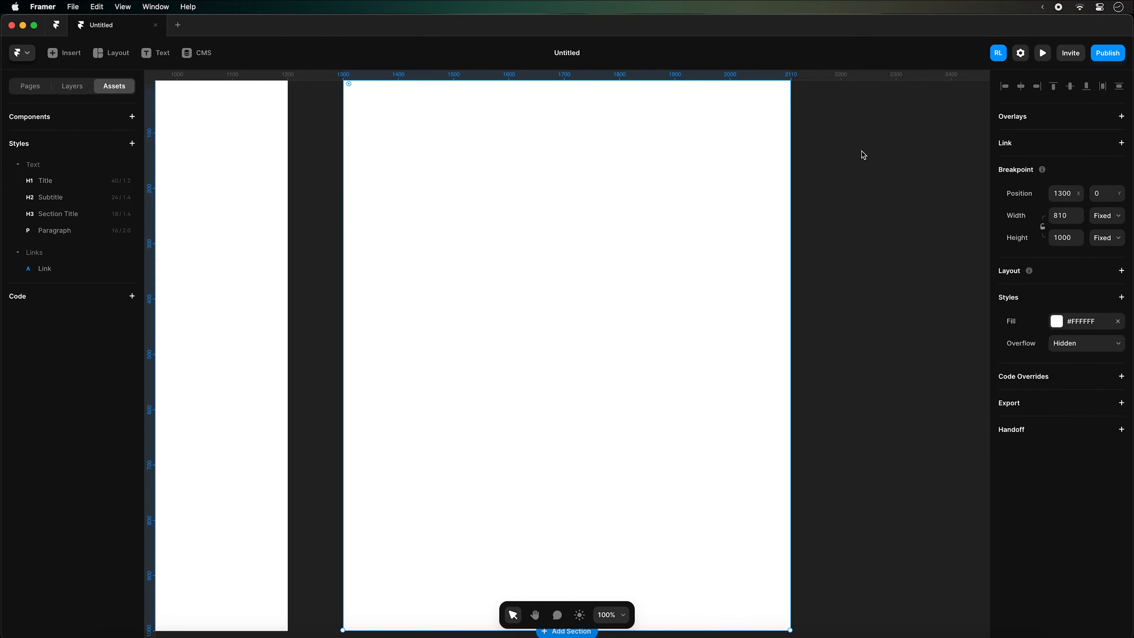
key("super+minus")
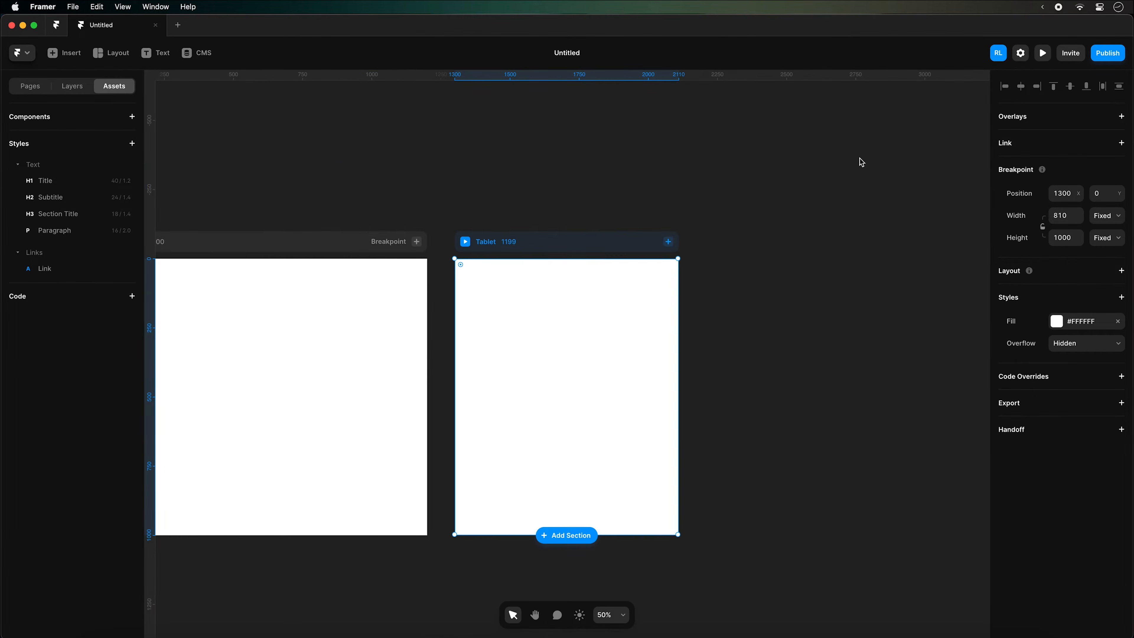
key("super+minus")
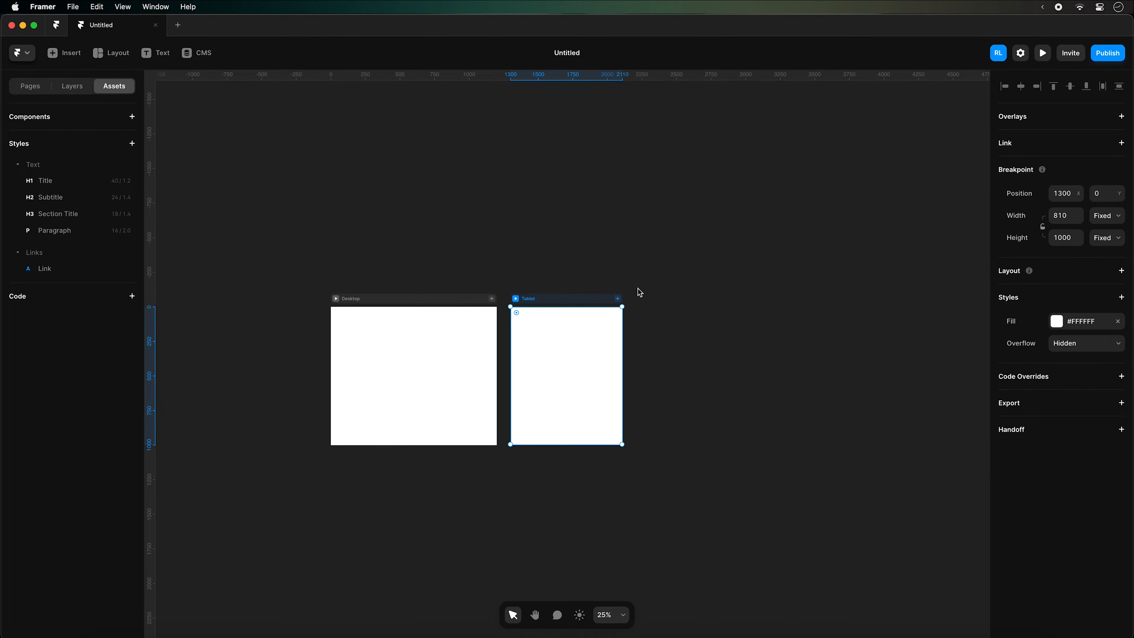
left_click(617, 298)
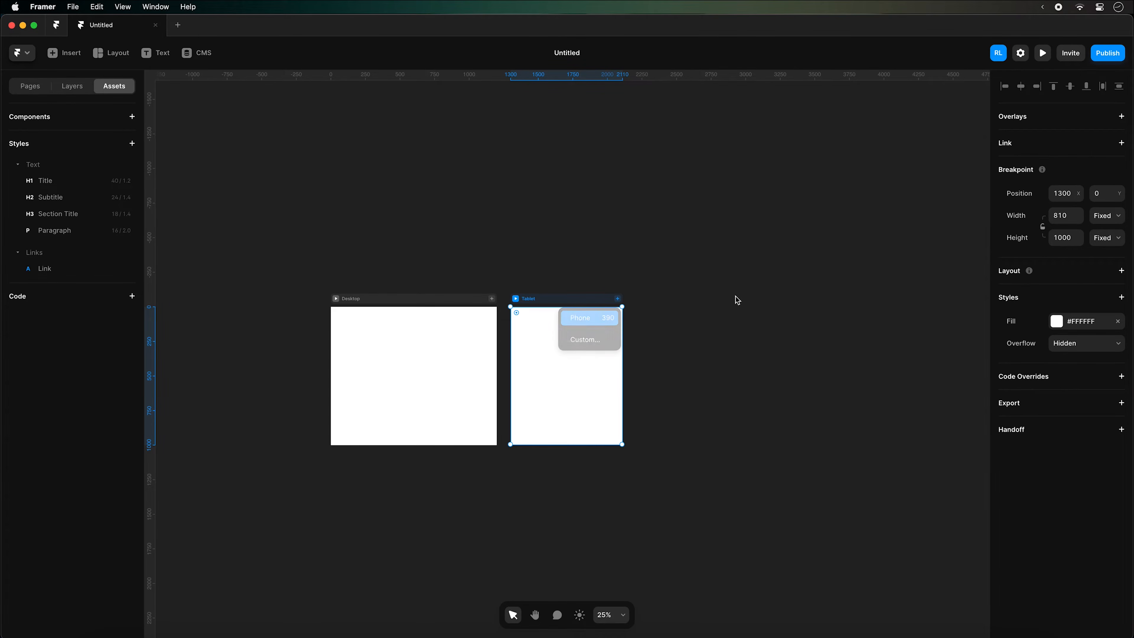
key("Return")
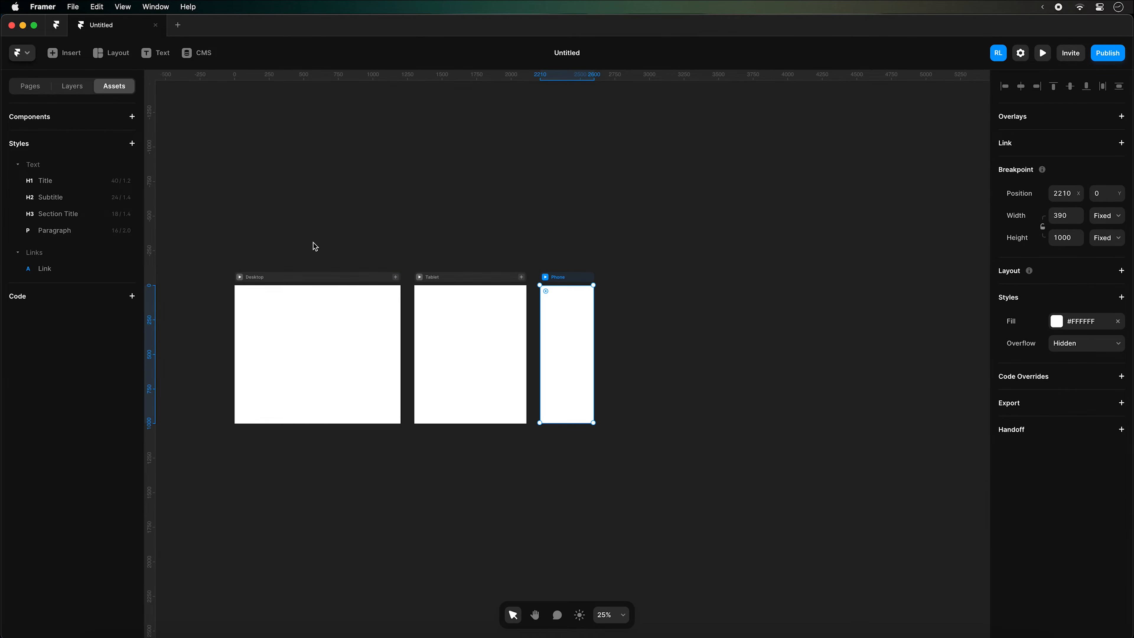
left_click(350, 277)
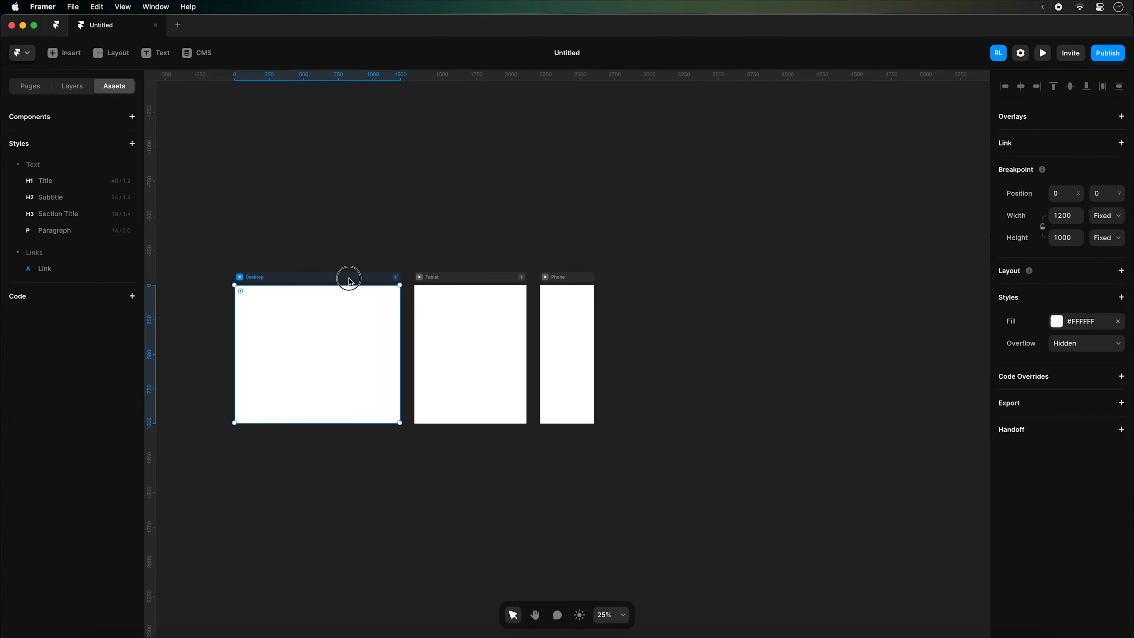
left_click(344, 199)
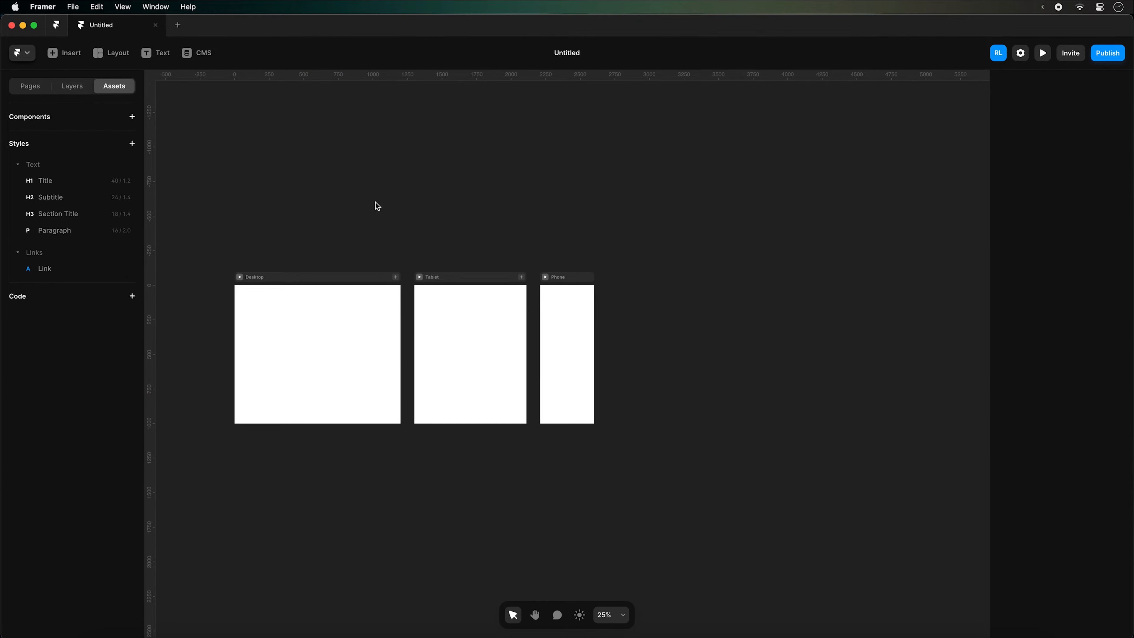
scroll(375, 202, "left", 6)
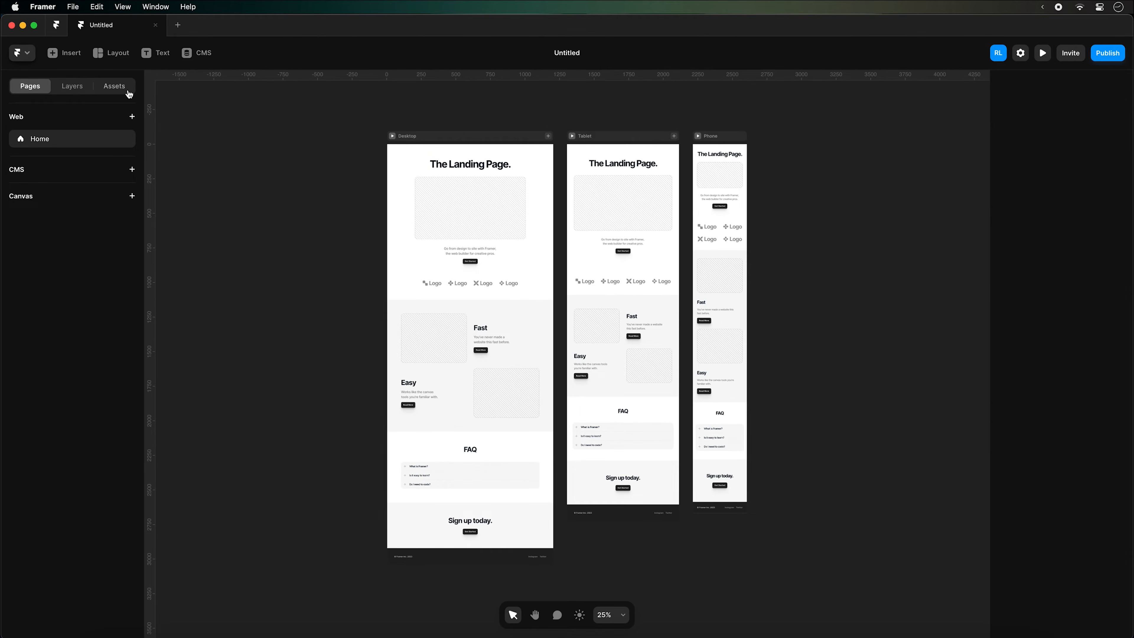
Review the landing page's assets and its Framer component group
left_click(129, 94)
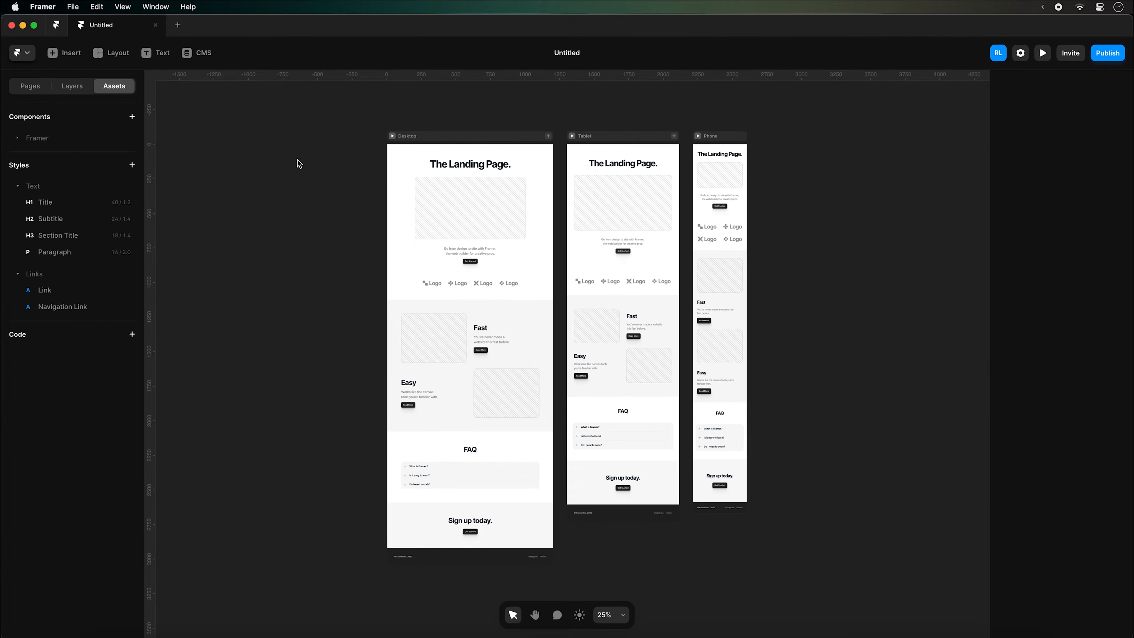
left_click(507, 222)
left_click(18, 142)
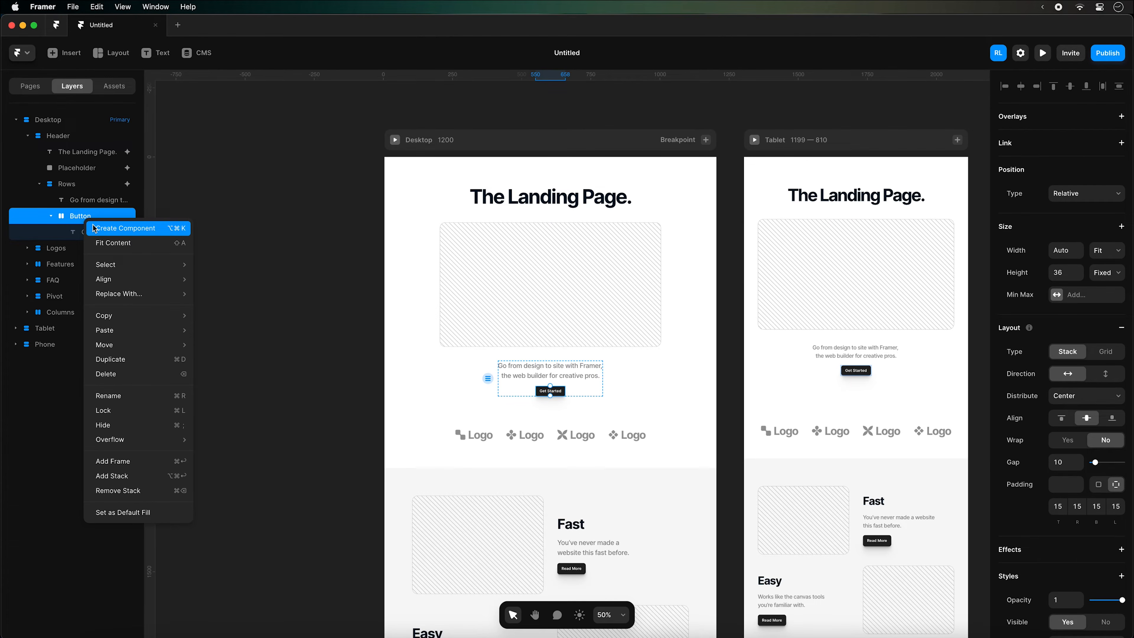
Create a component named Button from the Get Started button in the Desktop header
left_click(95, 228)
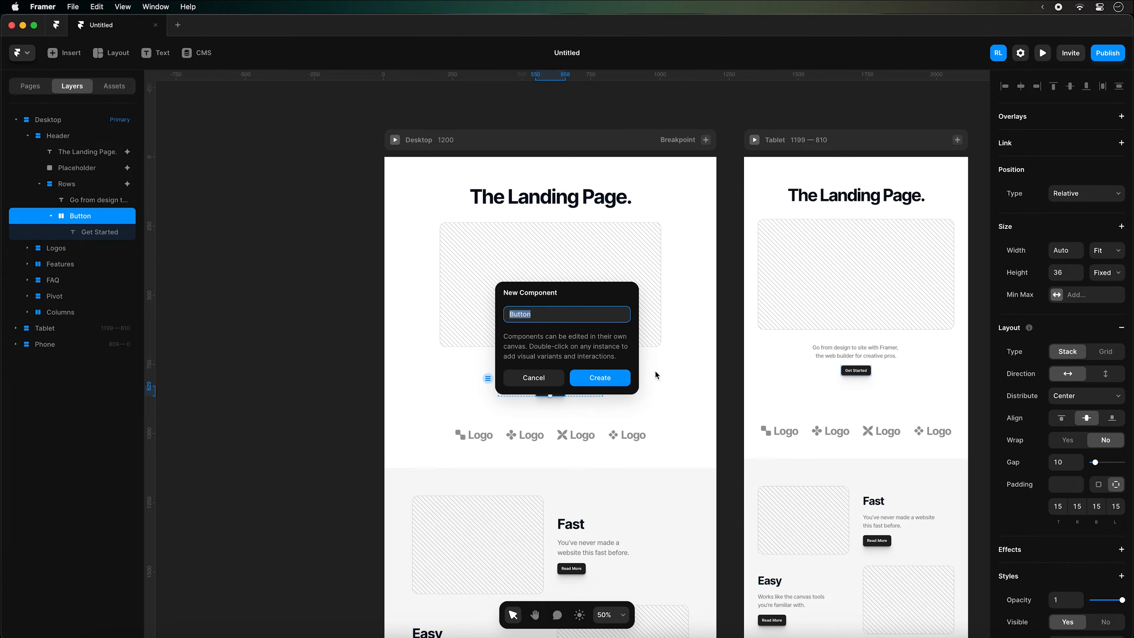
left_click(599, 378)
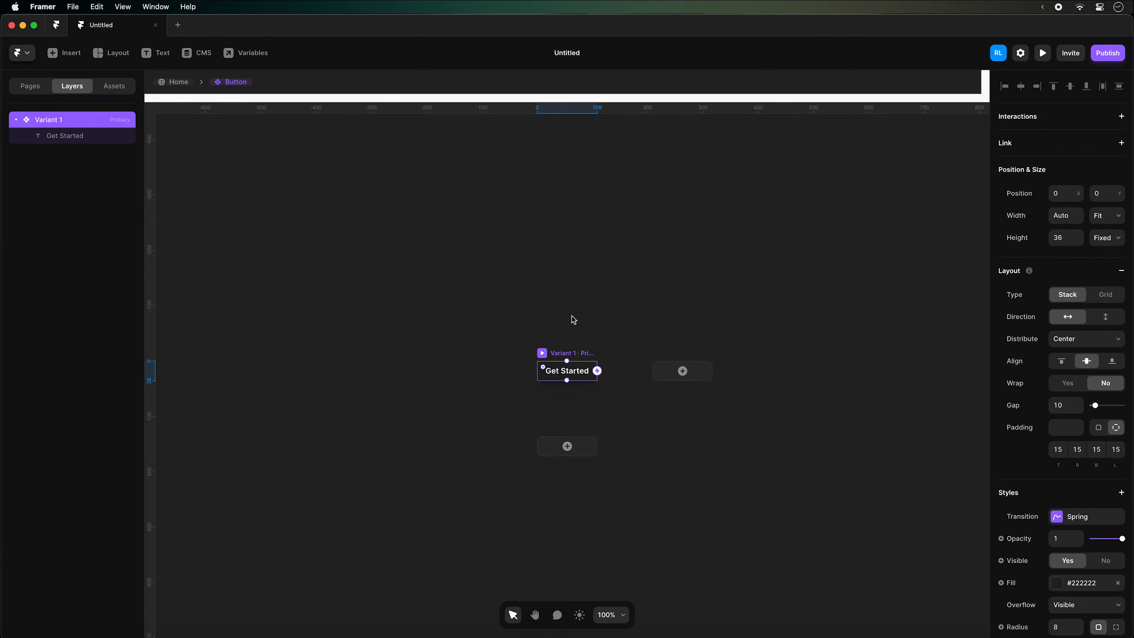
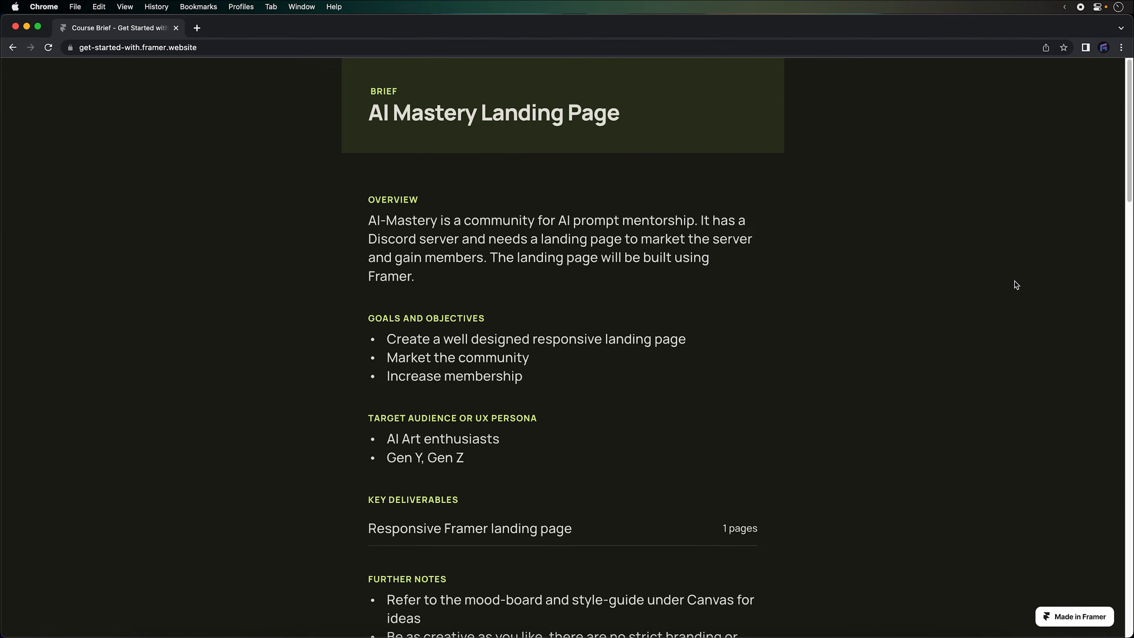
Read the brief's overview, goals, target audience, key deliverables and further notes on the AI Mastery Landing Page site
scroll(1014, 280, "down", 1)
scroll(1016, 285, "down", 5)
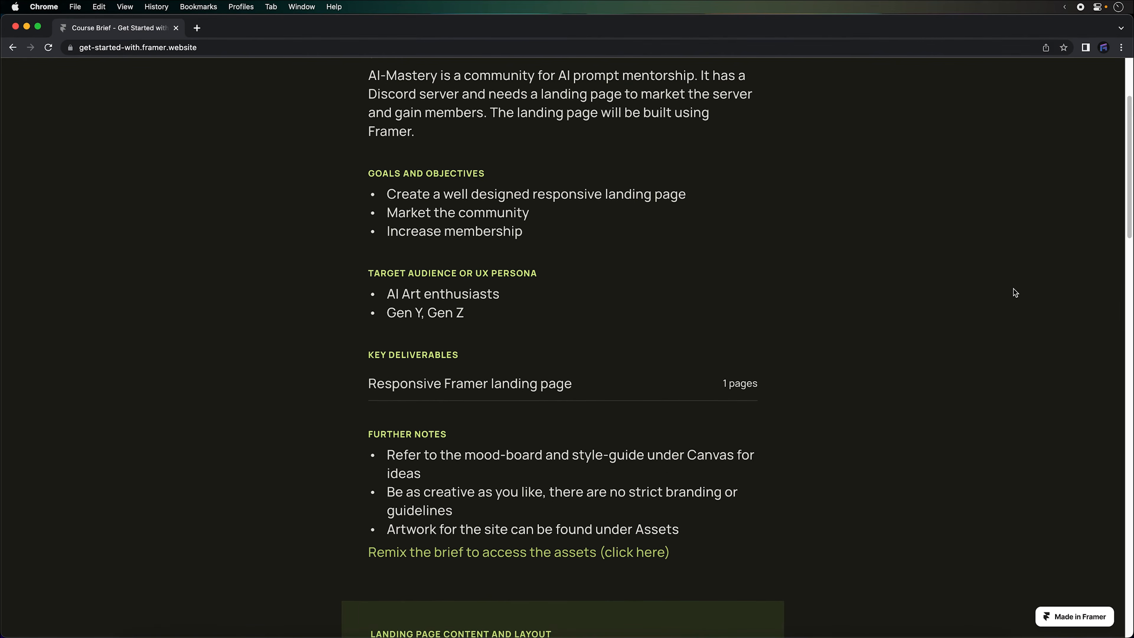
scroll(1013, 289, "down", 2)
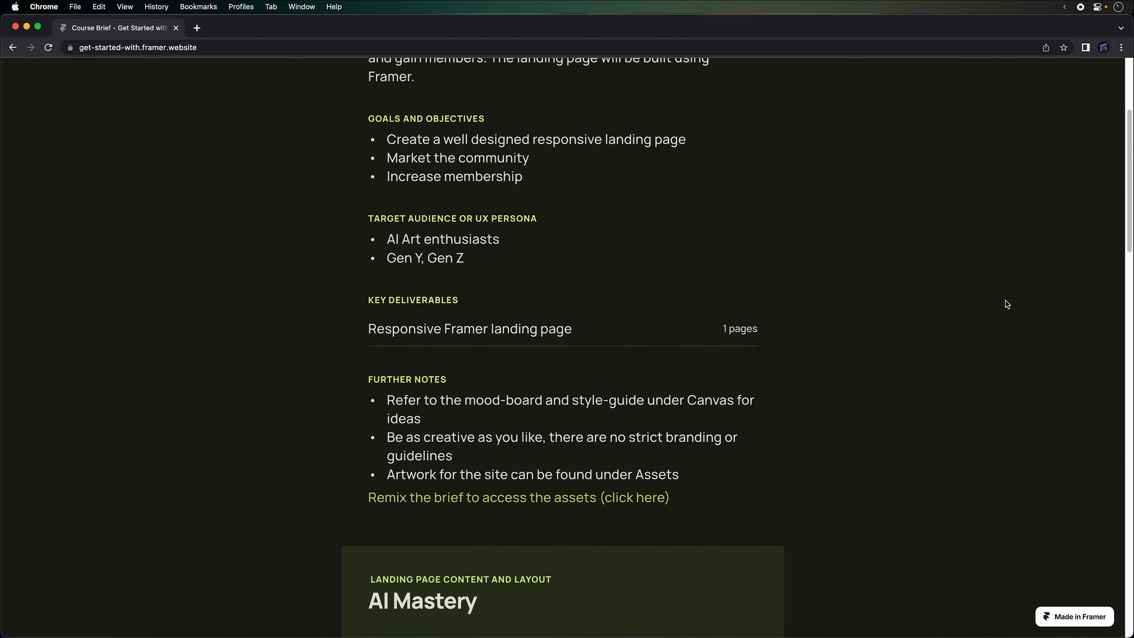
scroll(1005, 300, "down", 2)
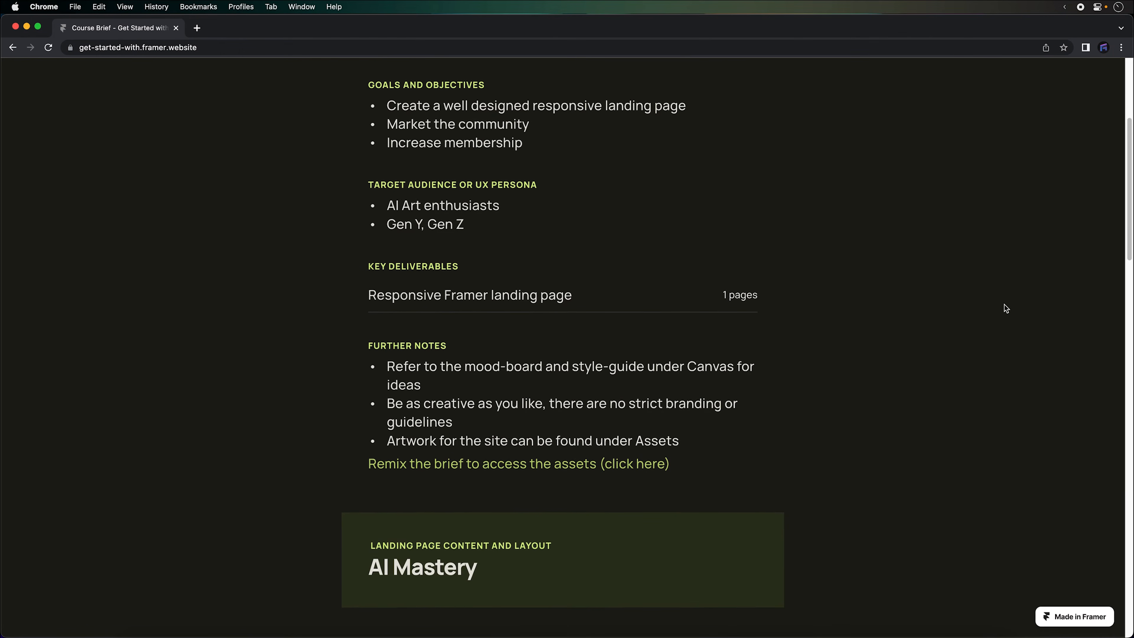
scroll(1004, 304, "down", 4)
scroll(1000, 304, "down", 6)
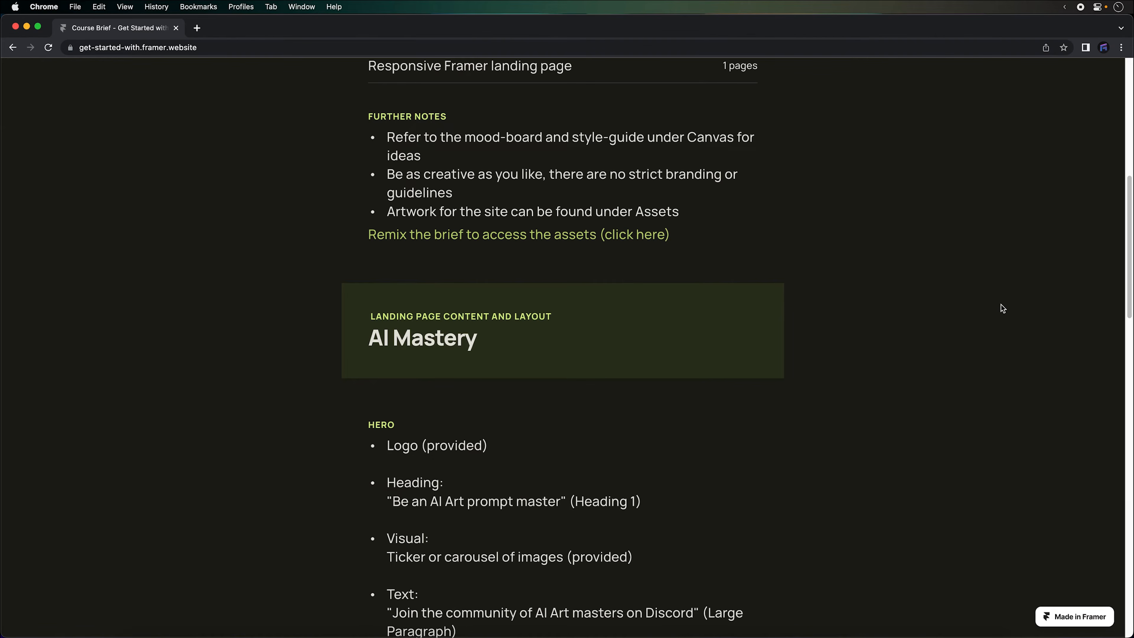
Read the brief's landing page content from the Hero section through the FAQ, follow-up CTA and footer
scroll(999, 300, "down", 3)
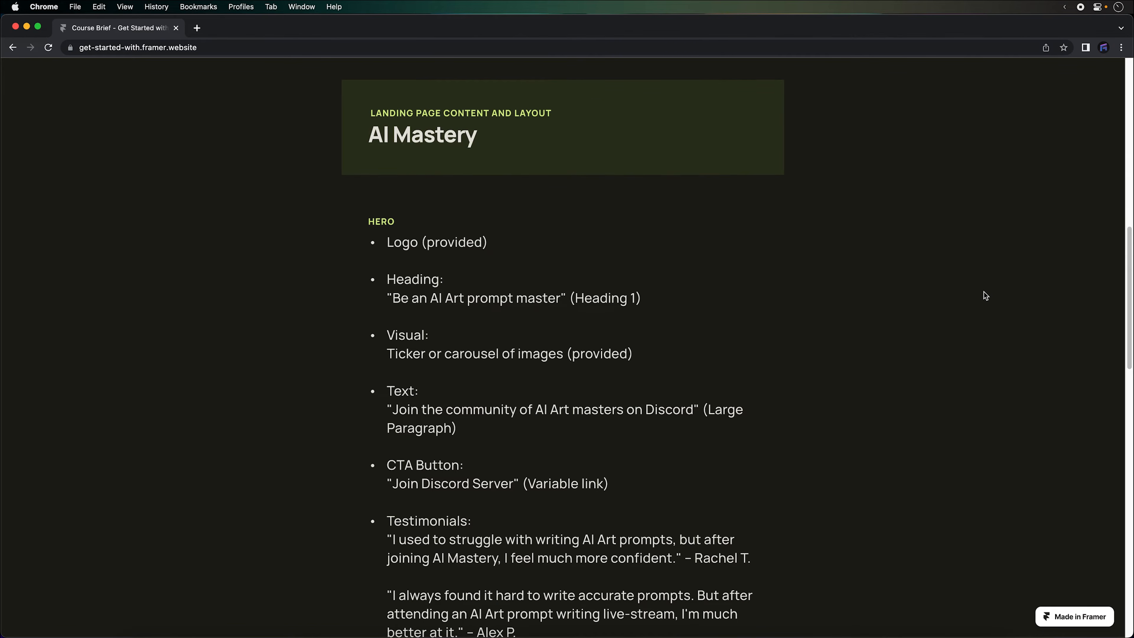
scroll(984, 295, "down", 1)
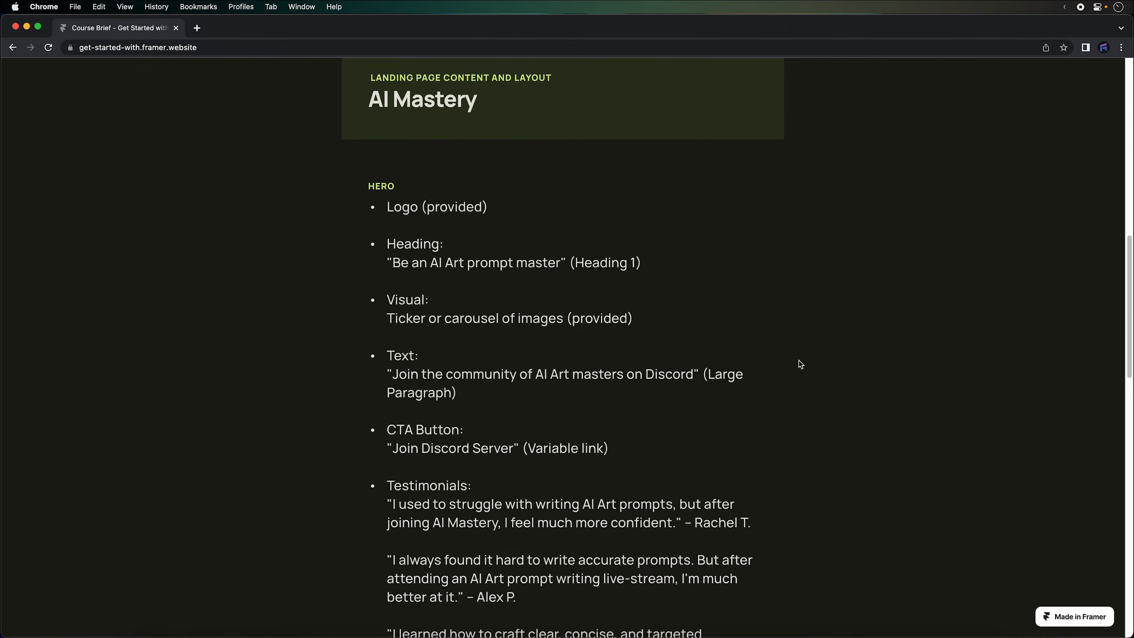
scroll(805, 467, "down", 6)
scroll(878, 451, "down", 10)
scroll(877, 449, "down", 6)
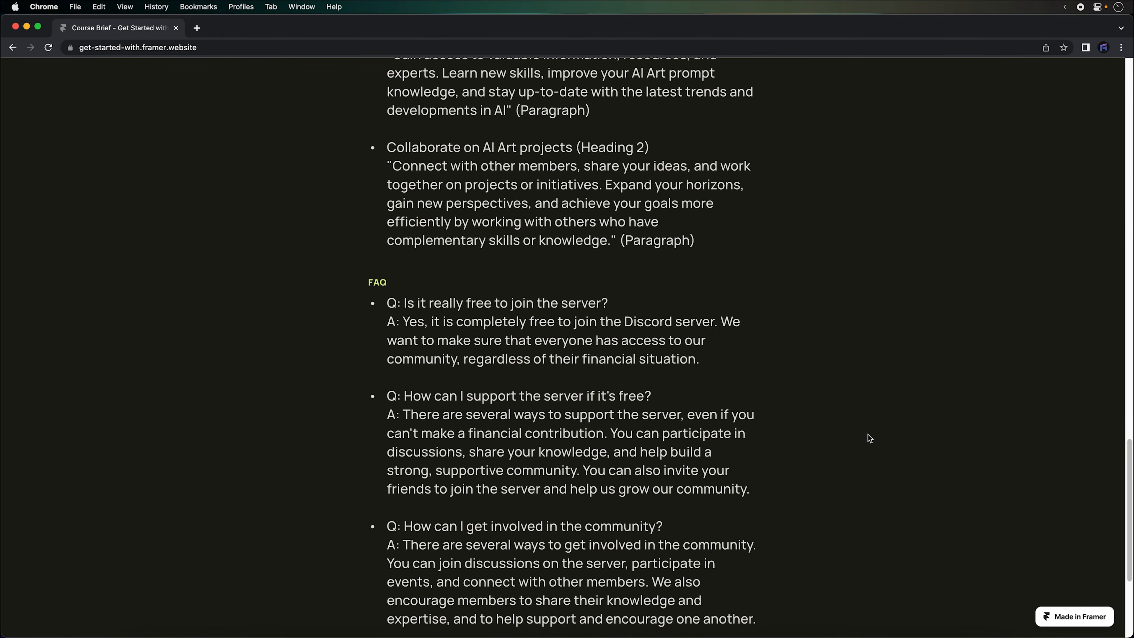
scroll(867, 433, "down", 6)
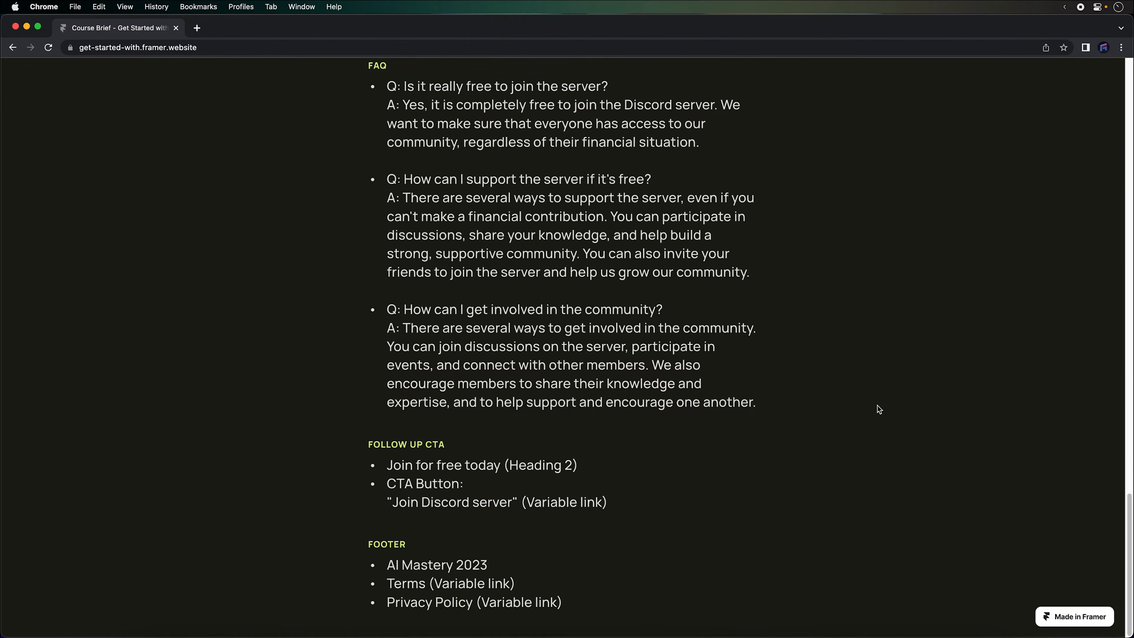
scroll(867, 384, "up", 20)
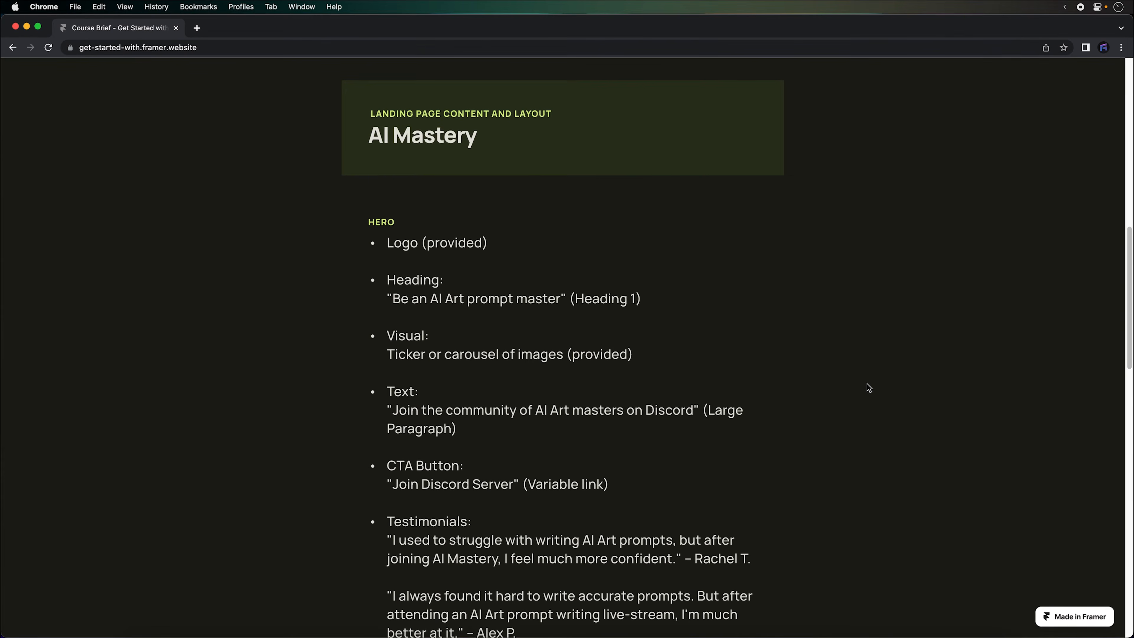
scroll(866, 384, "up", 3)
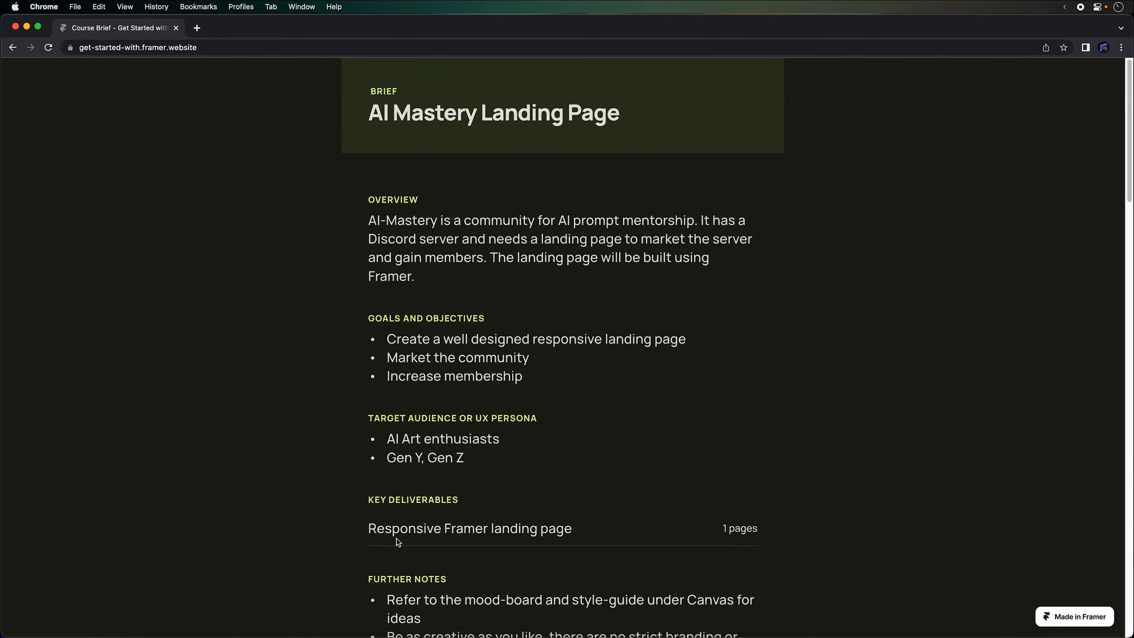
Remix the brief into Framer through the link under Further Notes and open its Assets canvas page
scroll(659, 451, "down", 5)
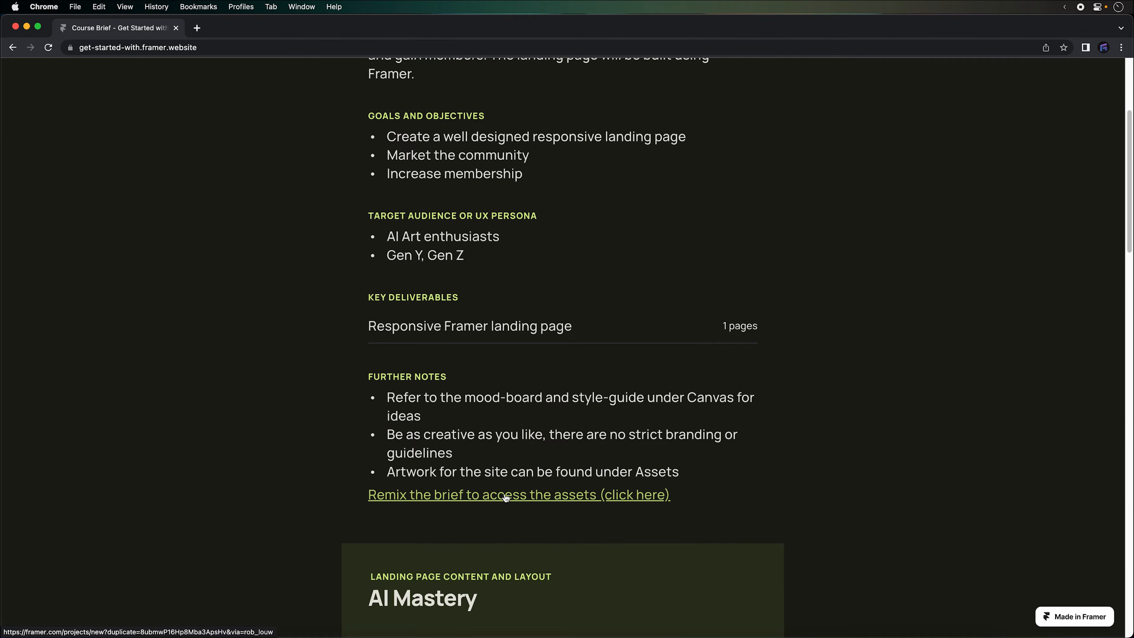
left_click(553, 498)
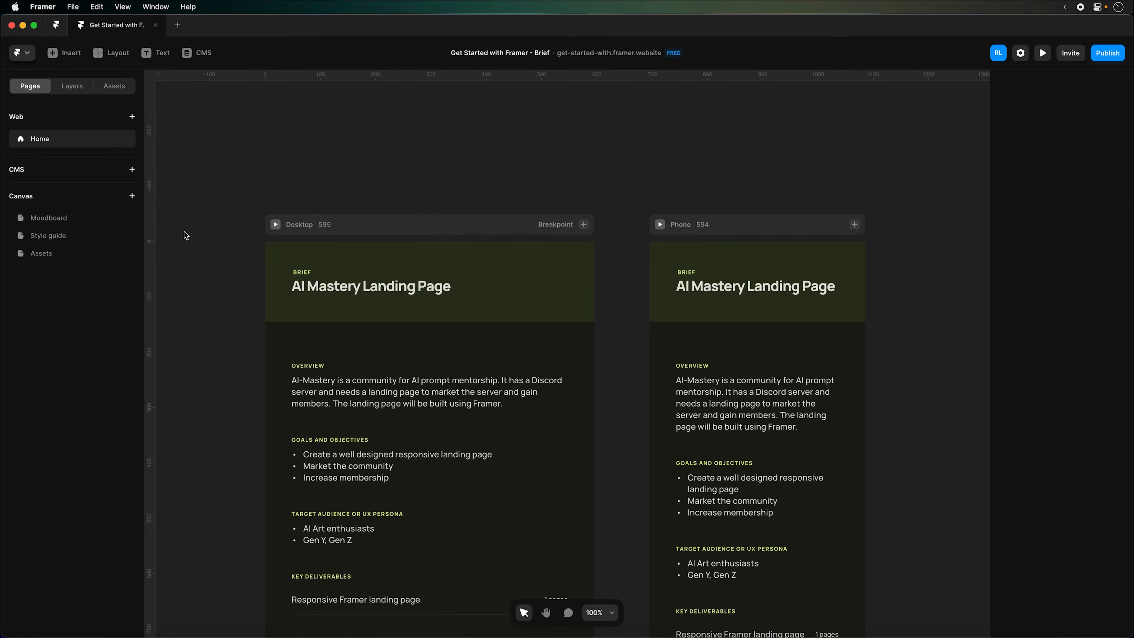
left_click(62, 255)
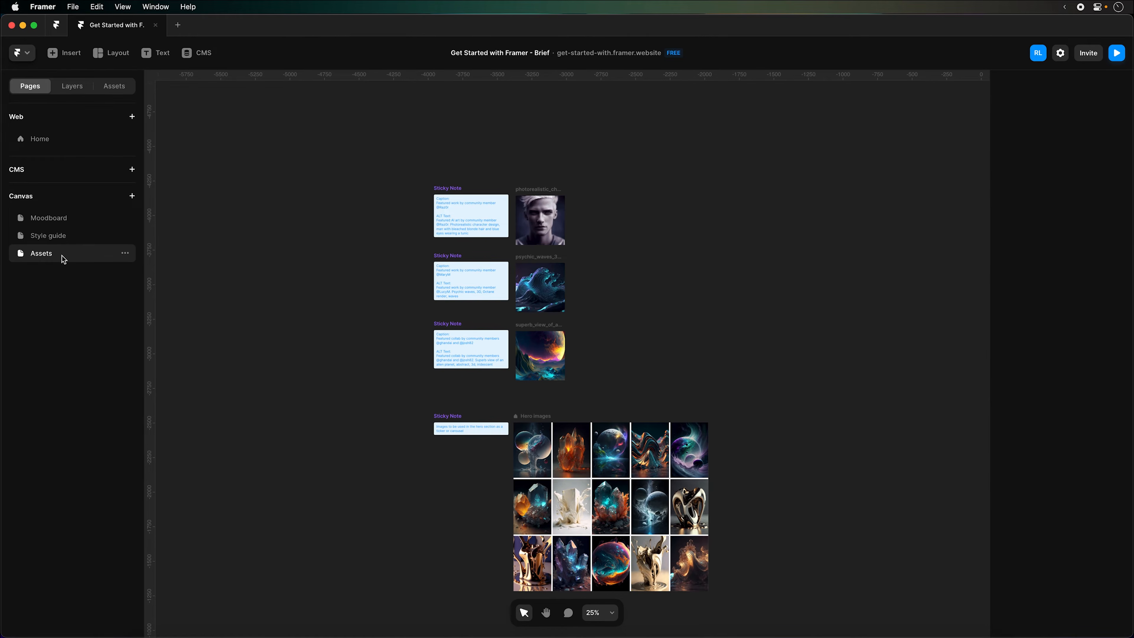
Examine the hero images, the featured artworks and their caption and ALT text notes on the Assets canvas
scroll(276, 271, "down", 2)
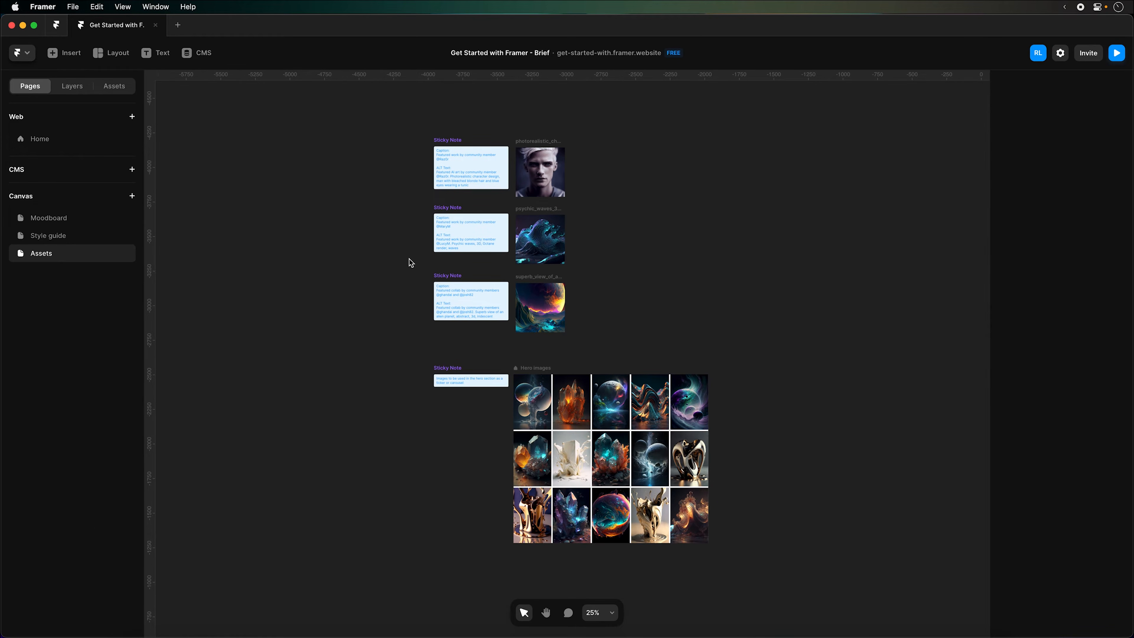
scroll(410, 262, "up", 10, "super")
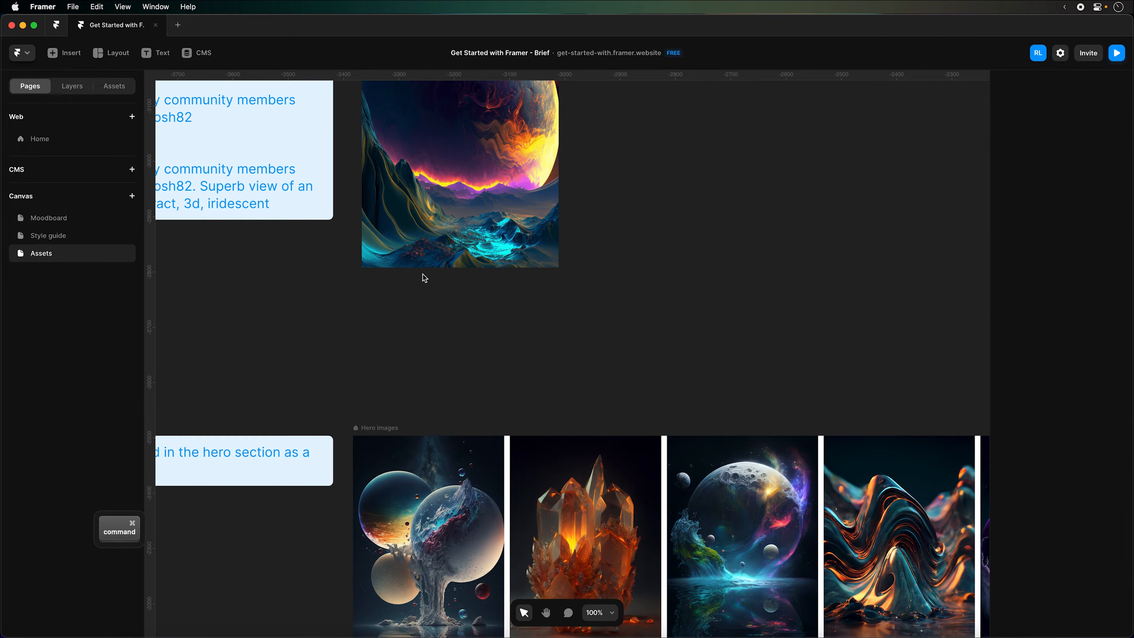
key("space")
left_click_drag(271, 316, 482, 467)
left_click_drag(483, 215, 461, 422)
left_click_drag(800, 162, 800, 384)
left_click_drag(844, 159, 835, 301)
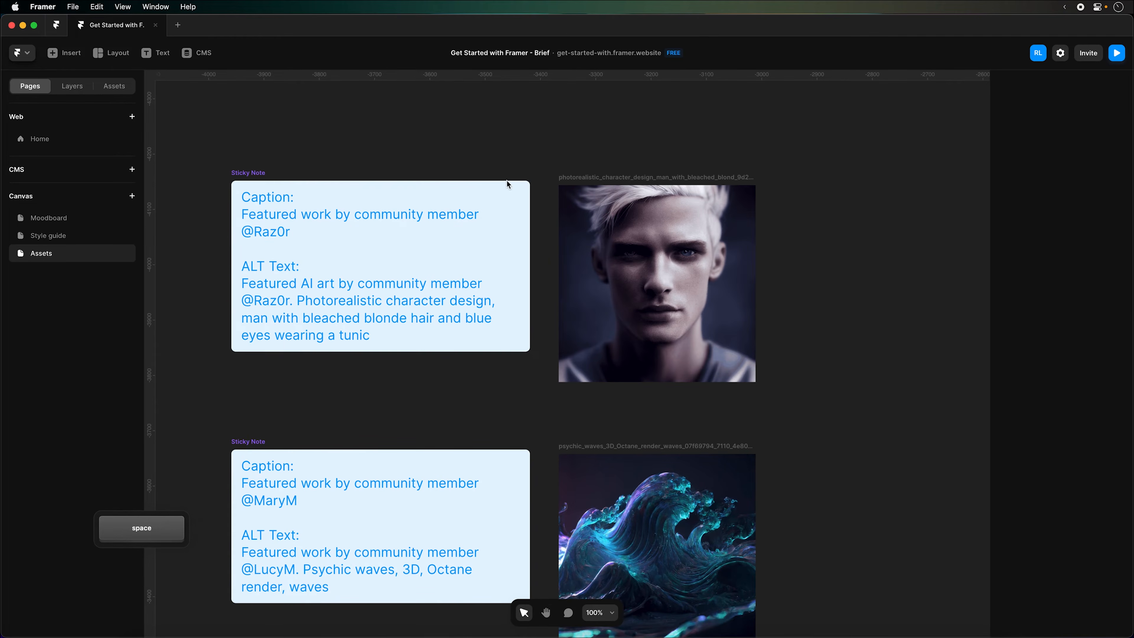
Review the logo, text styles and dark color scheme on the Style guide canvas page
left_click(58, 239)
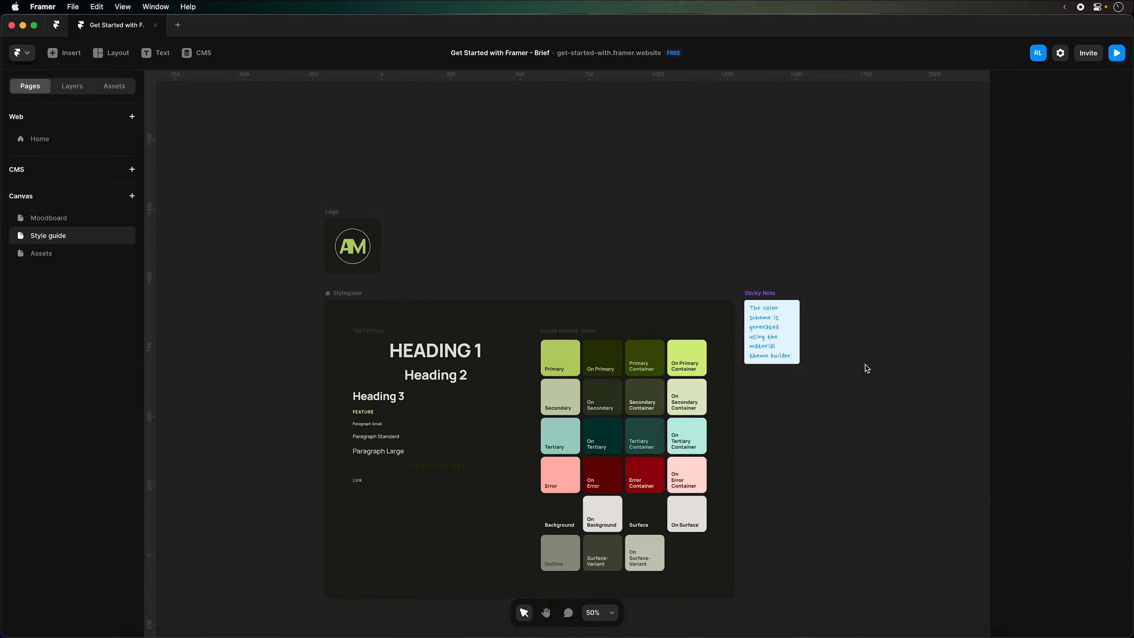
key("space")
left_click_drag(853, 388, 835, 327)
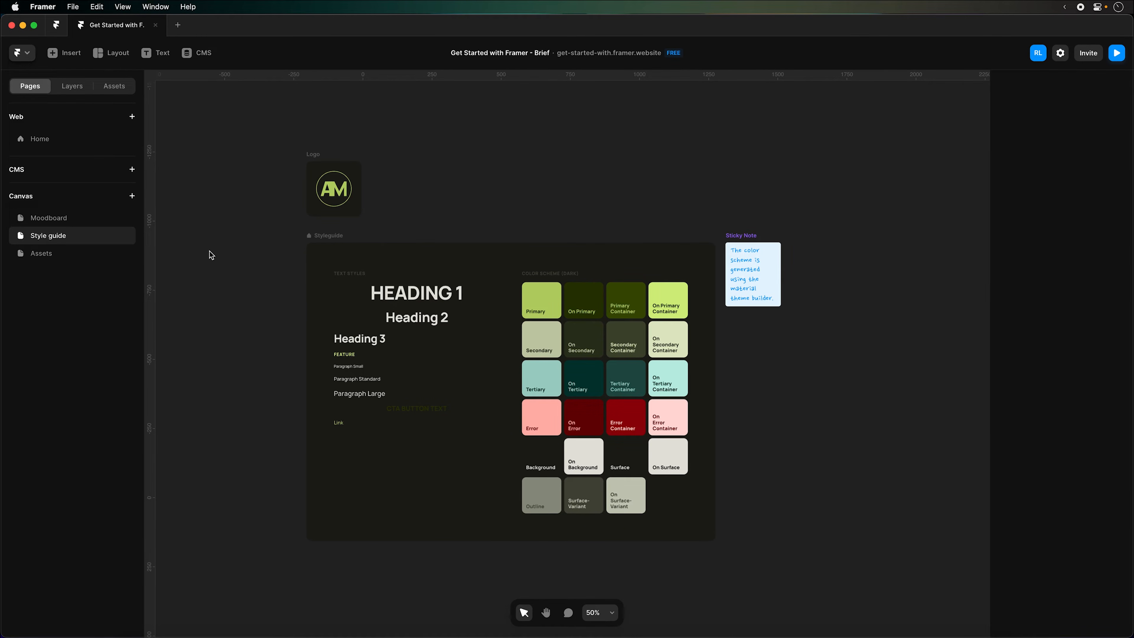
Review the Moodboard canvas page's sticky note and Linear hero reference, both close up and in full
left_click(67, 219)
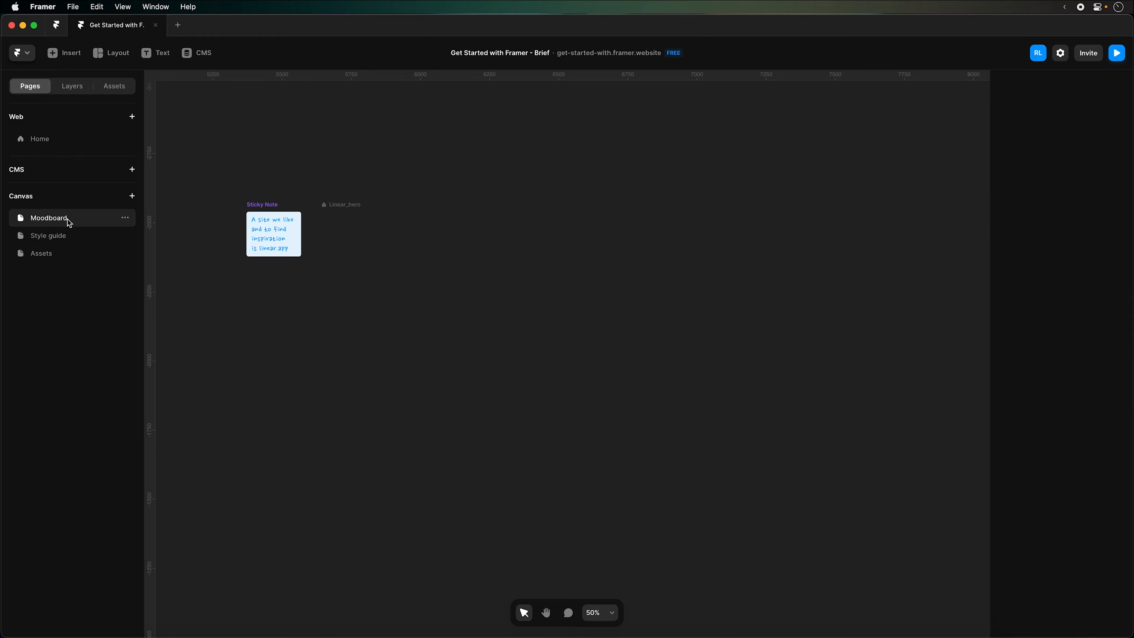
key("super+equal")
key("space")
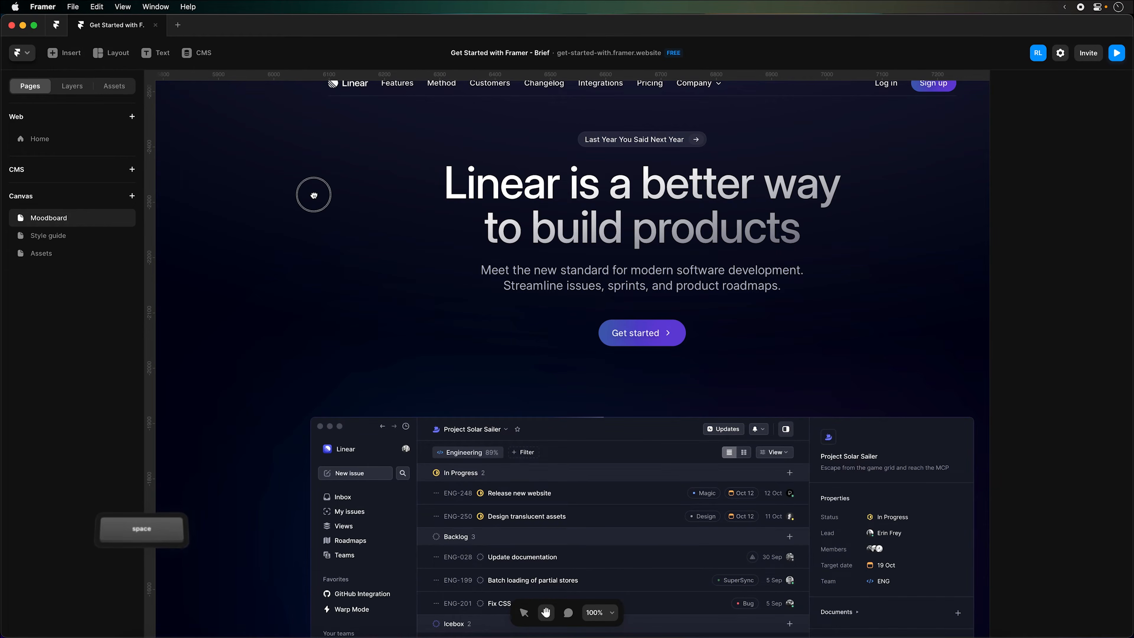
left_click_drag(312, 193, 671, 346)
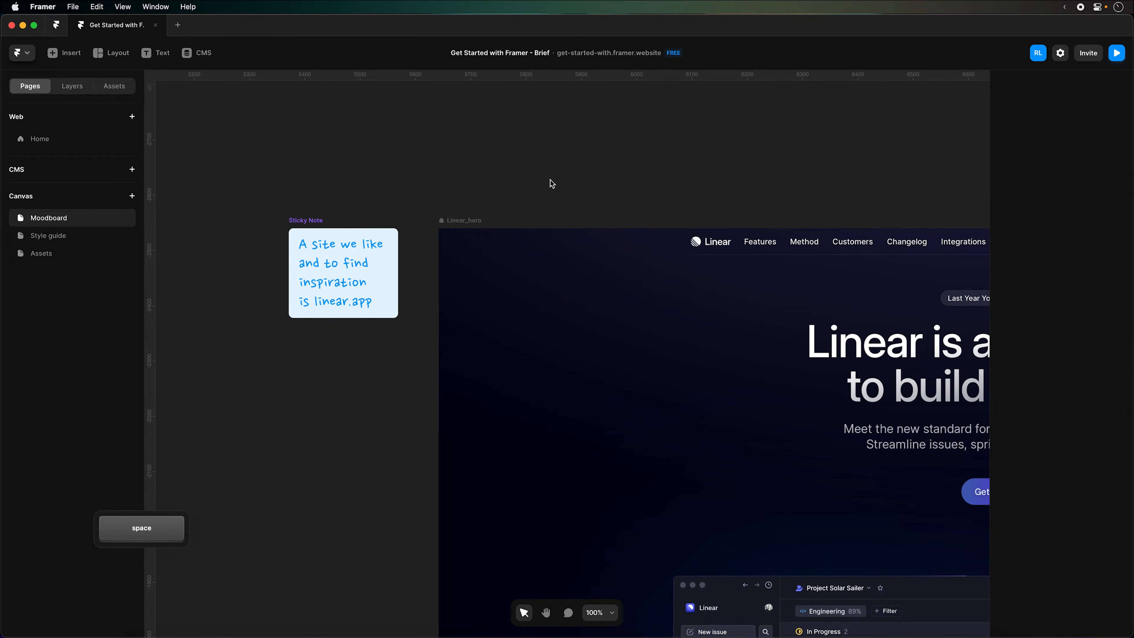
key("super+minus")
key("super+minus")
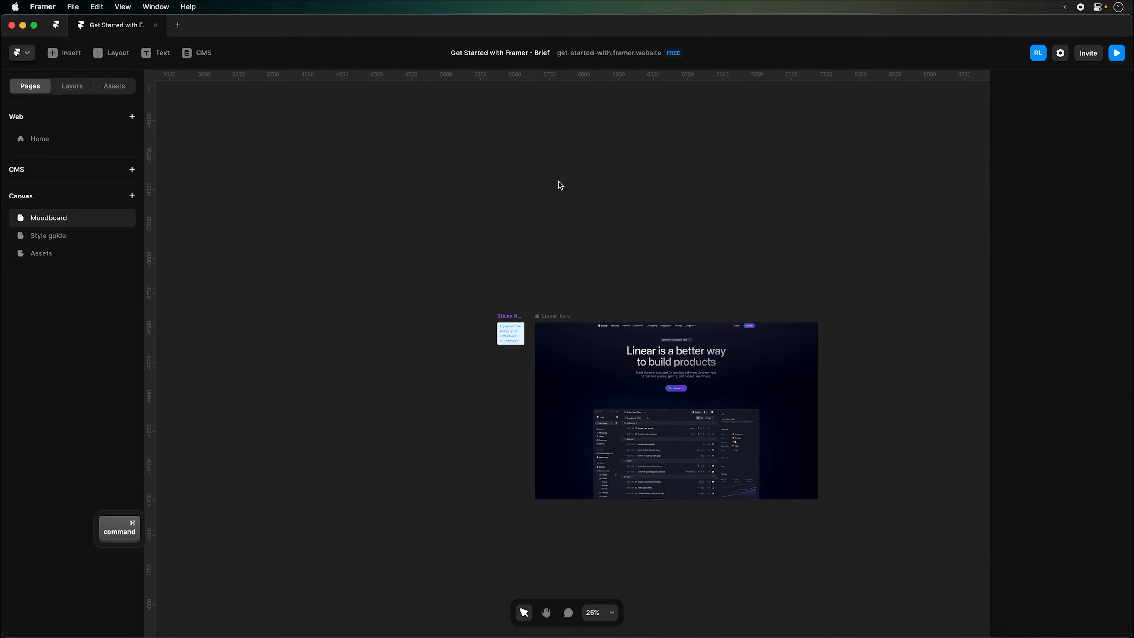
key("space")
left_click_drag(696, 265, 555, 233)
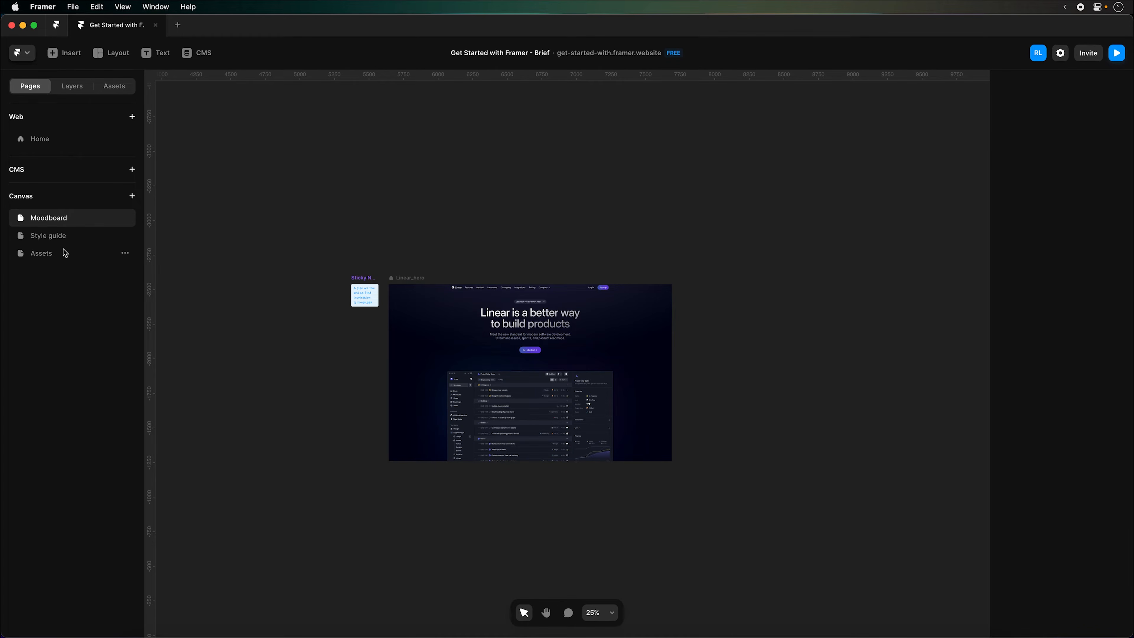
Review the brief's text in the Desktop breakpoint of the Home page at 200% zoom
left_click(63, 144)
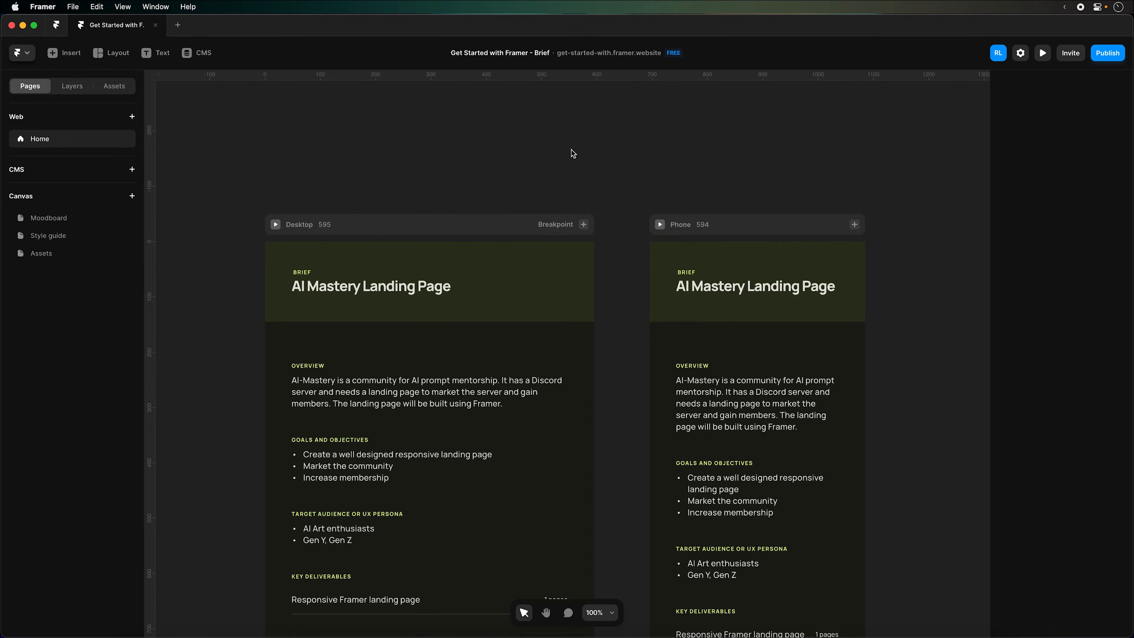
key("space")
left_click_drag(410, 162, 413, 116)
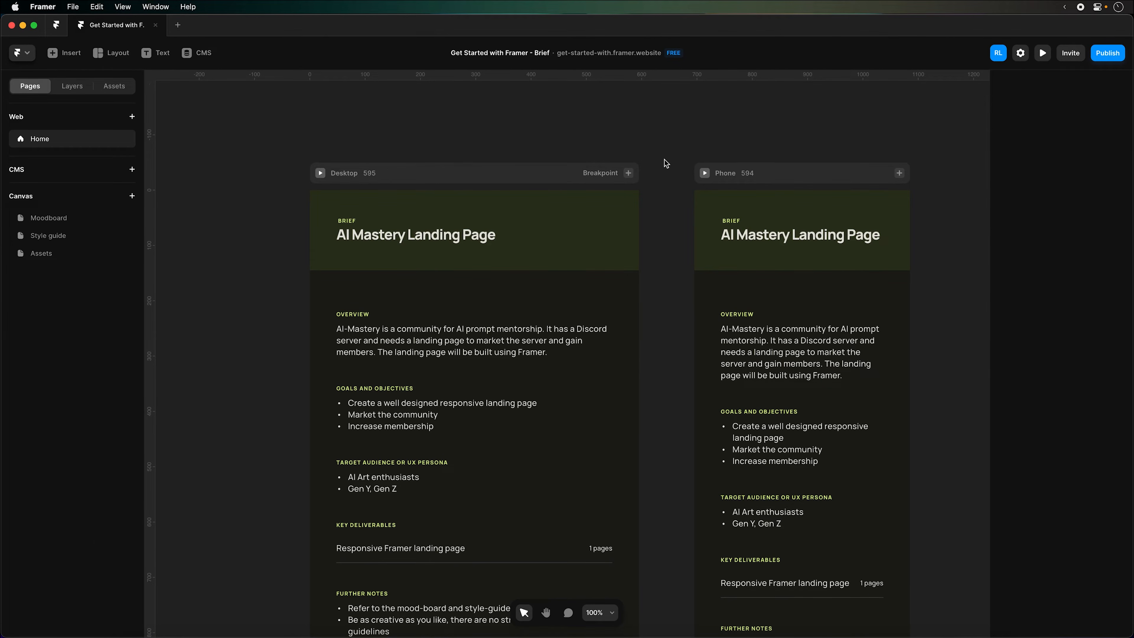
key("super+equal")
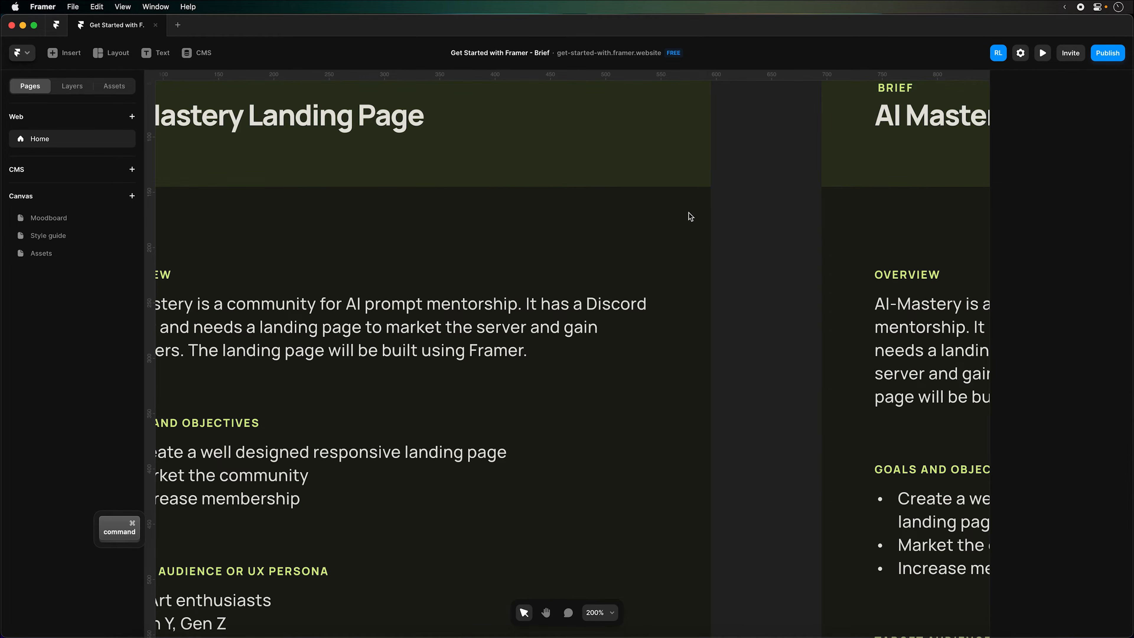
left_click_drag(360, 225, 508, 205)
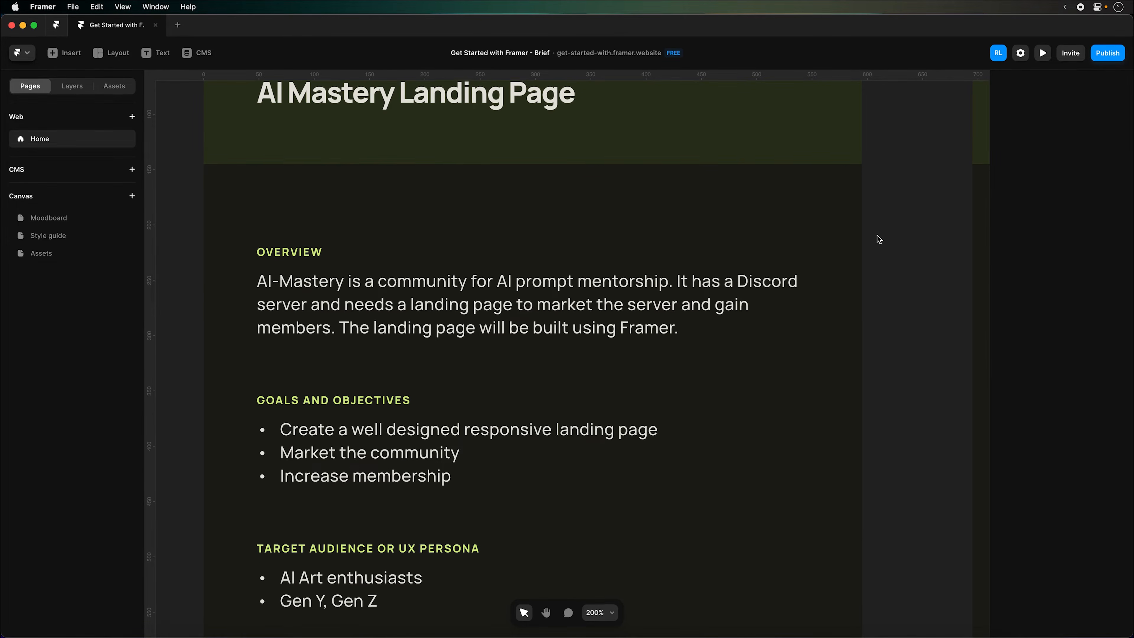
scroll(875, 235, "down", 8)
scroll(875, 239, "down", 9)
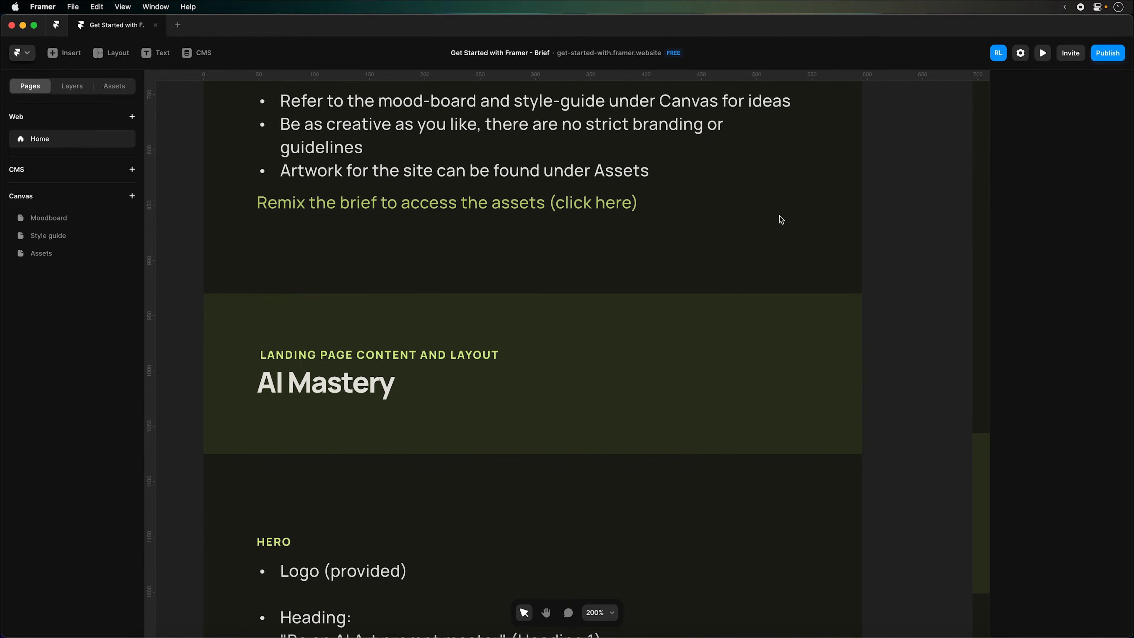
scroll(198, 168, "up", 7)
scroll(199, 168, "up", 13)
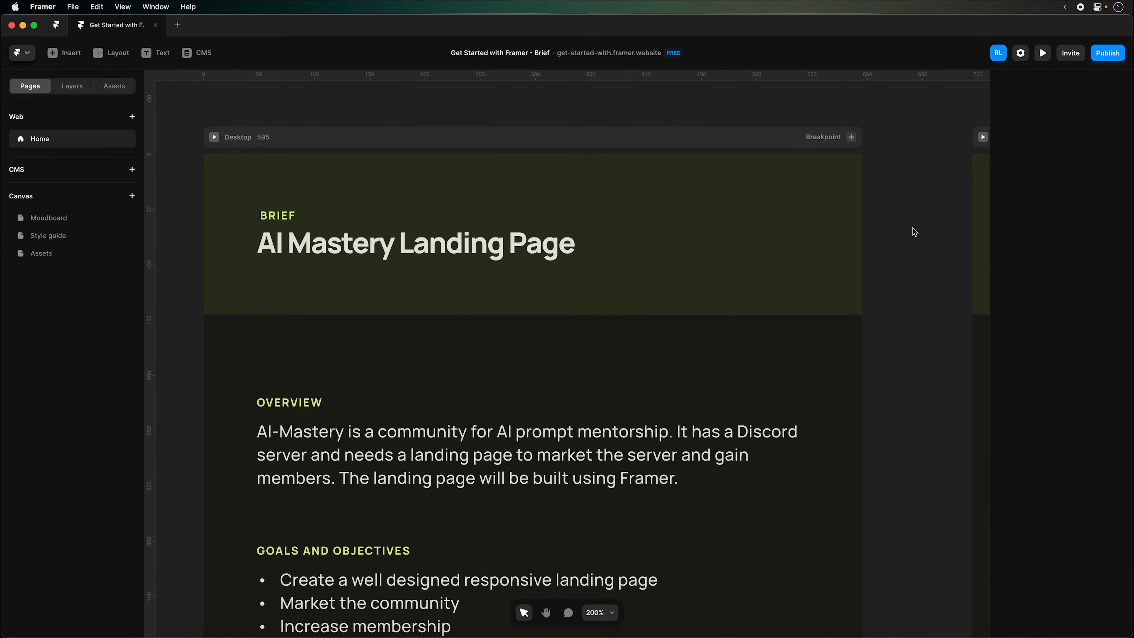
scroll(906, 229, "down", 5)
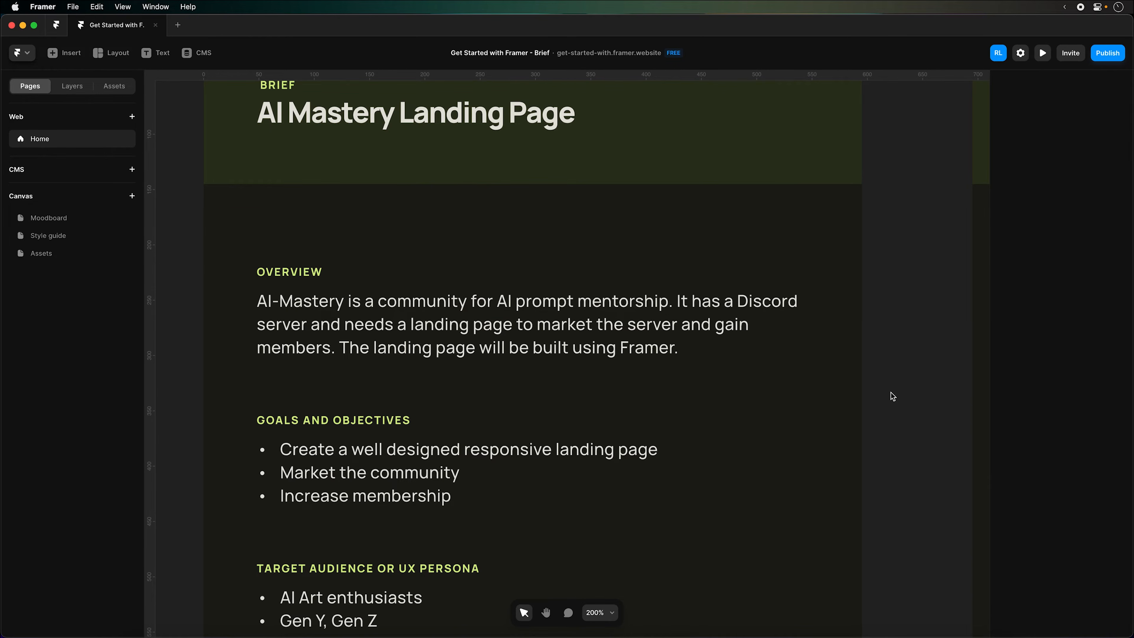
scroll(892, 396, "down", 6)
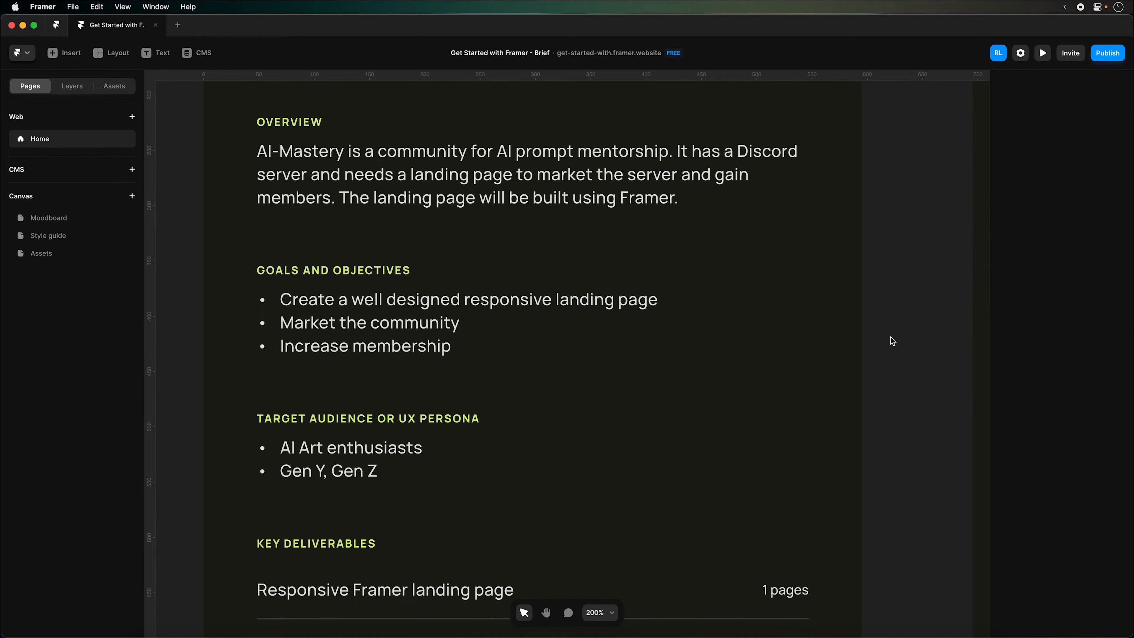
scroll(890, 337, "down", 1)
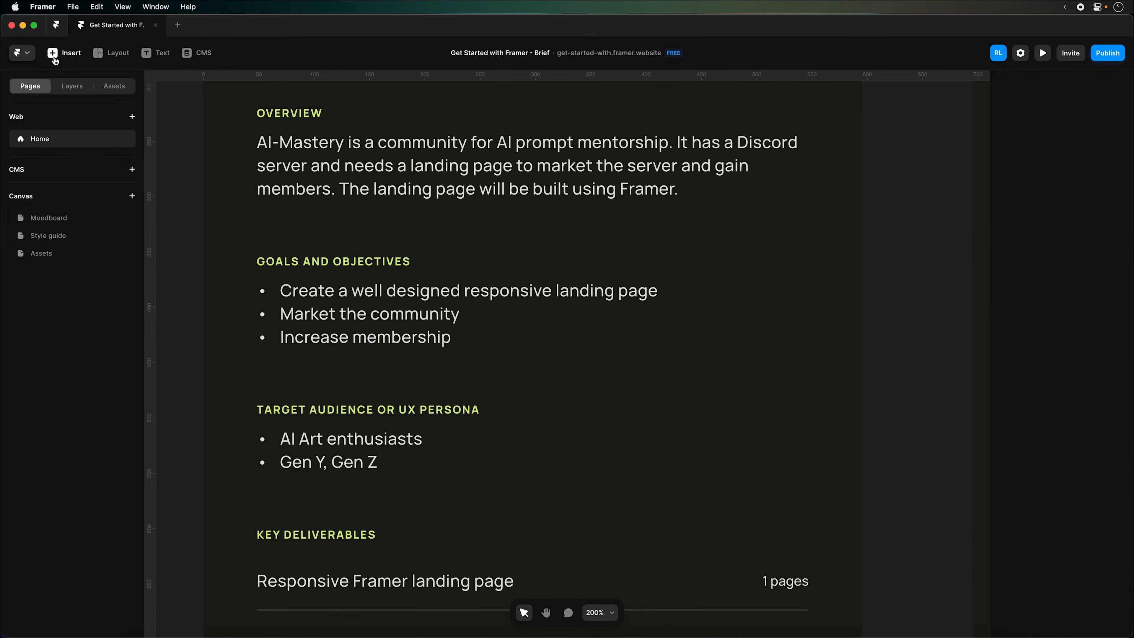
Create a new project, name it AI Mastery and show the whole blank Desktop breakpoint at 50% zoom
left_click(33, 56)
mouse_move(47, 138)
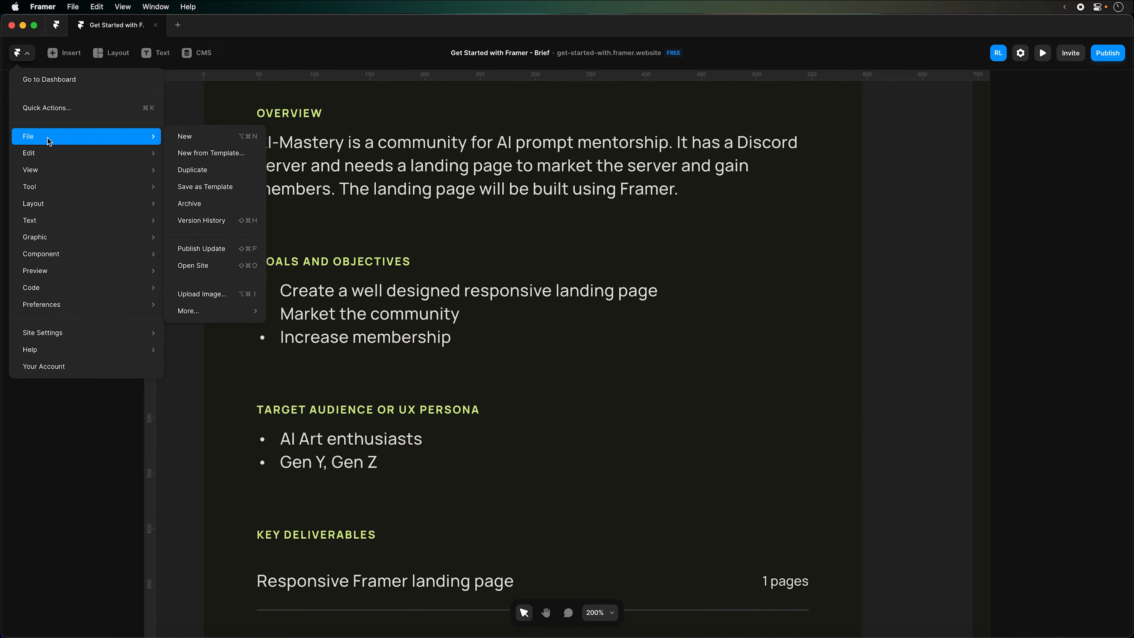
left_click(214, 136)
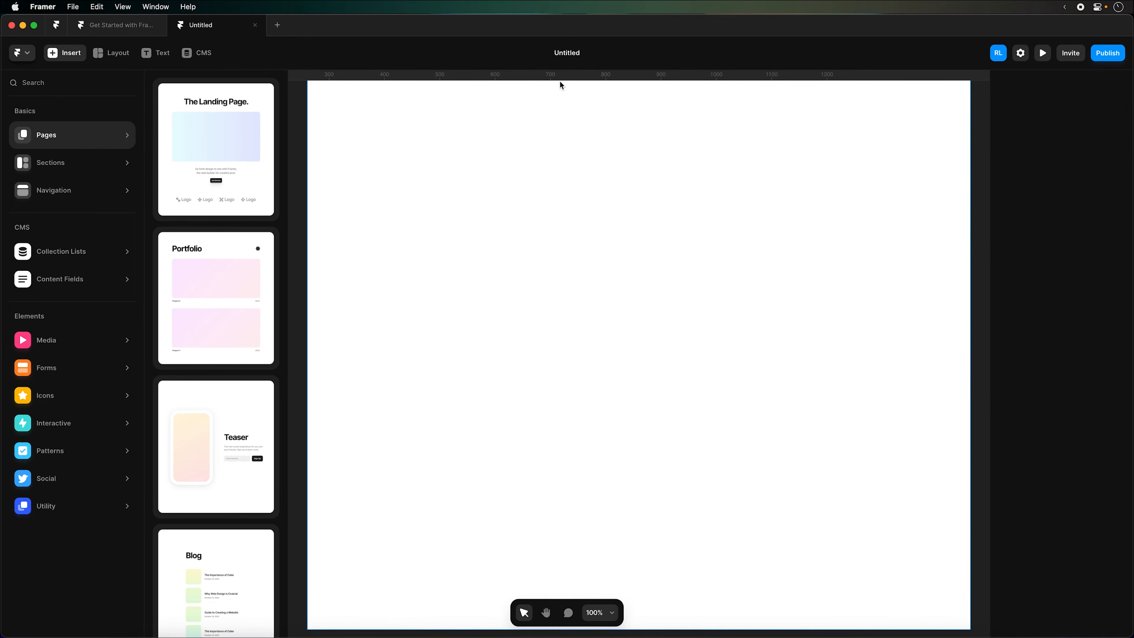
left_click(566, 59)
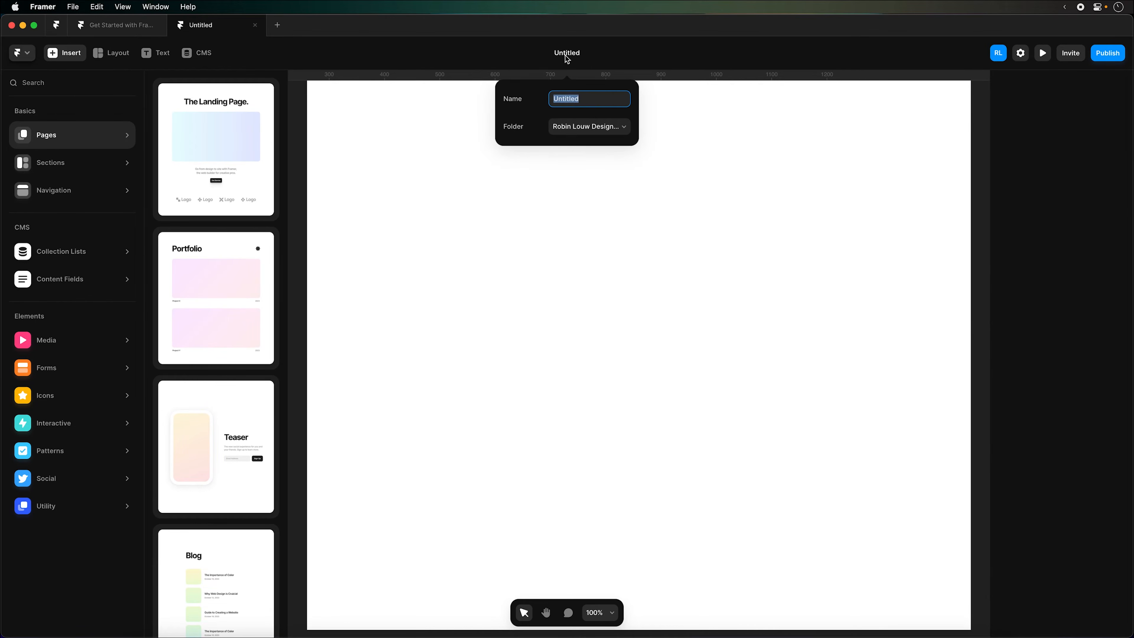
type("AI Mastery")
key("Return")
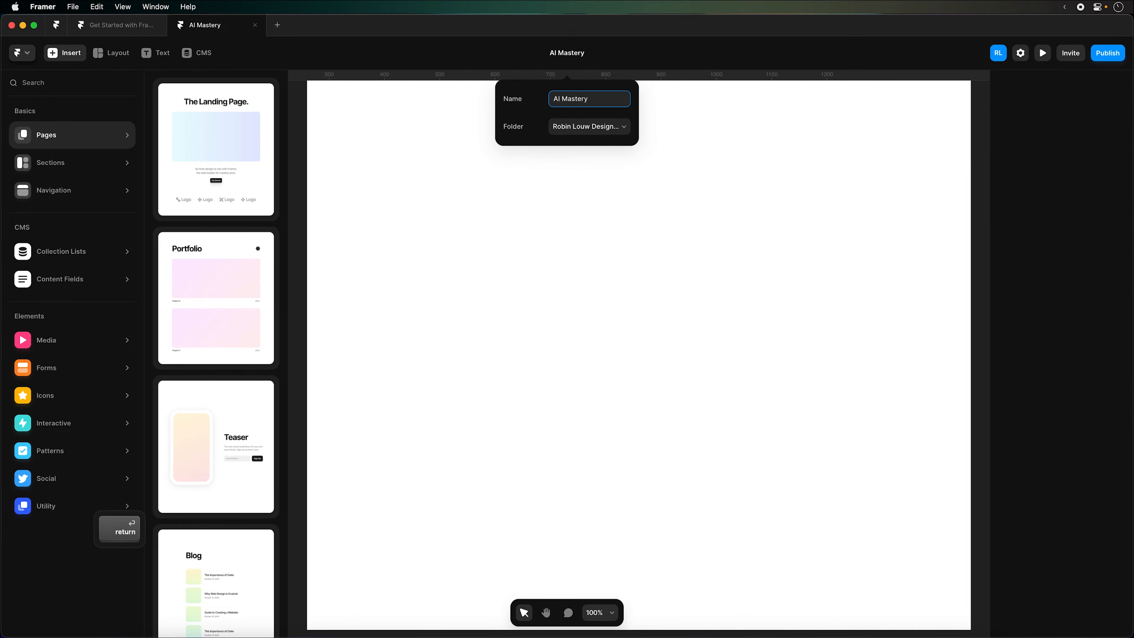
left_click(561, 245)
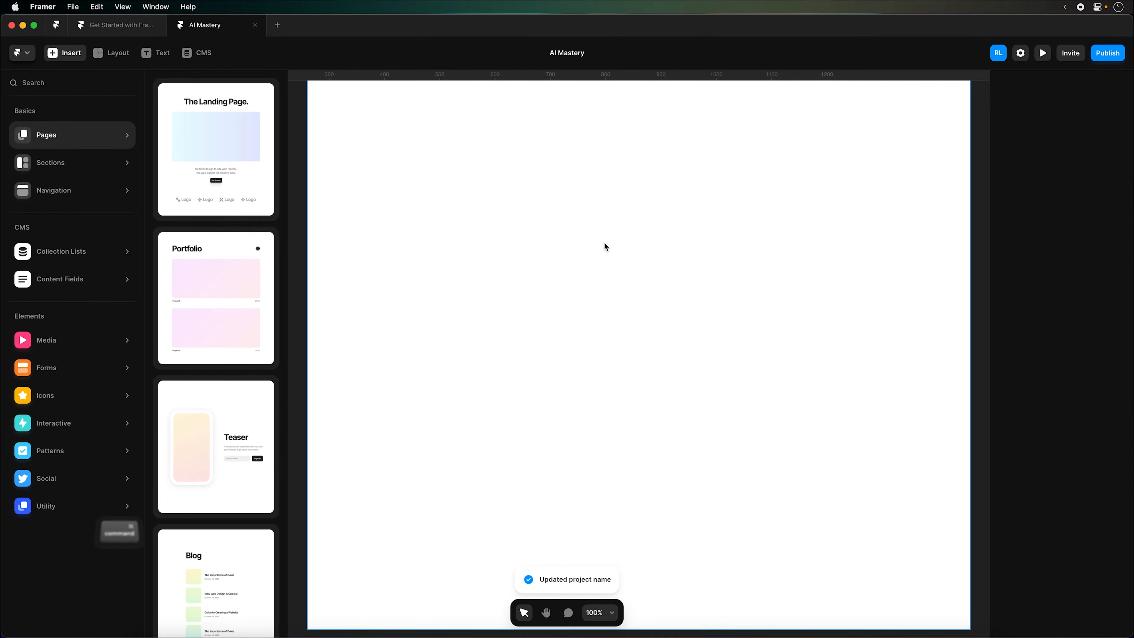
key("super+minus")
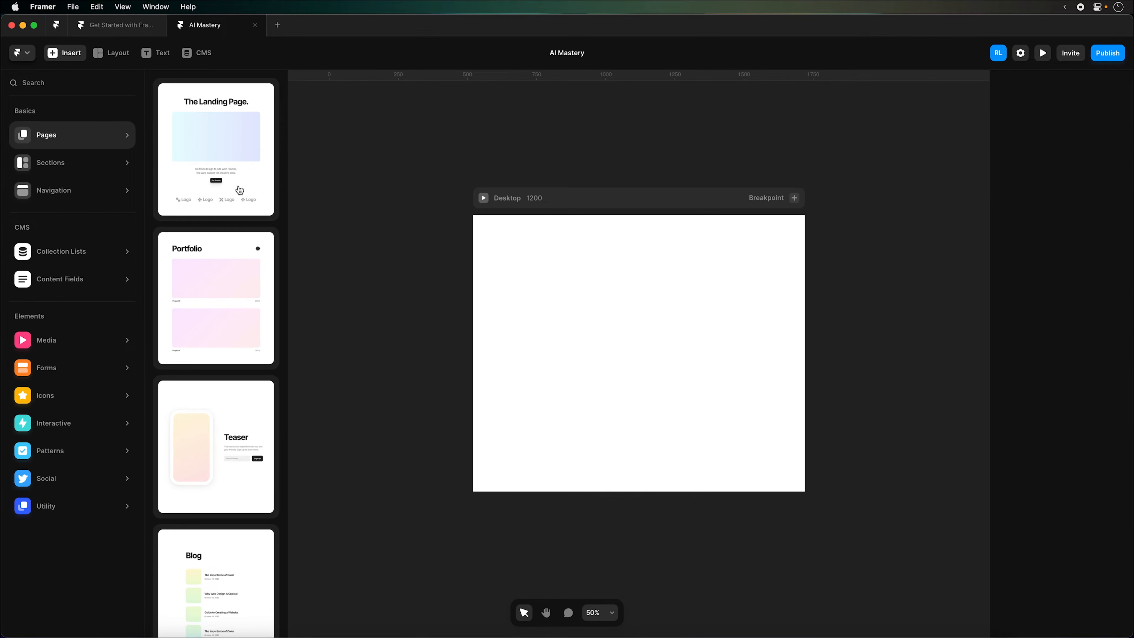
Look over the ready-made page layouts, and read the brief project's further notes and landing page content, focusing on the Hero section
scroll(241, 531, "down", 6)
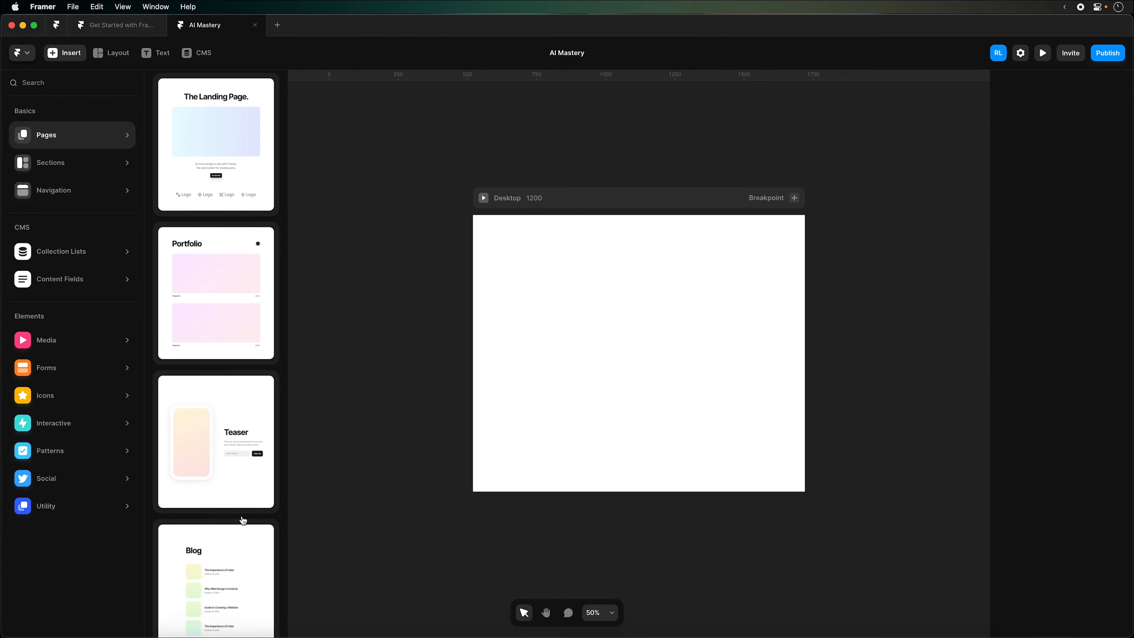
scroll(241, 513, "up", 6)
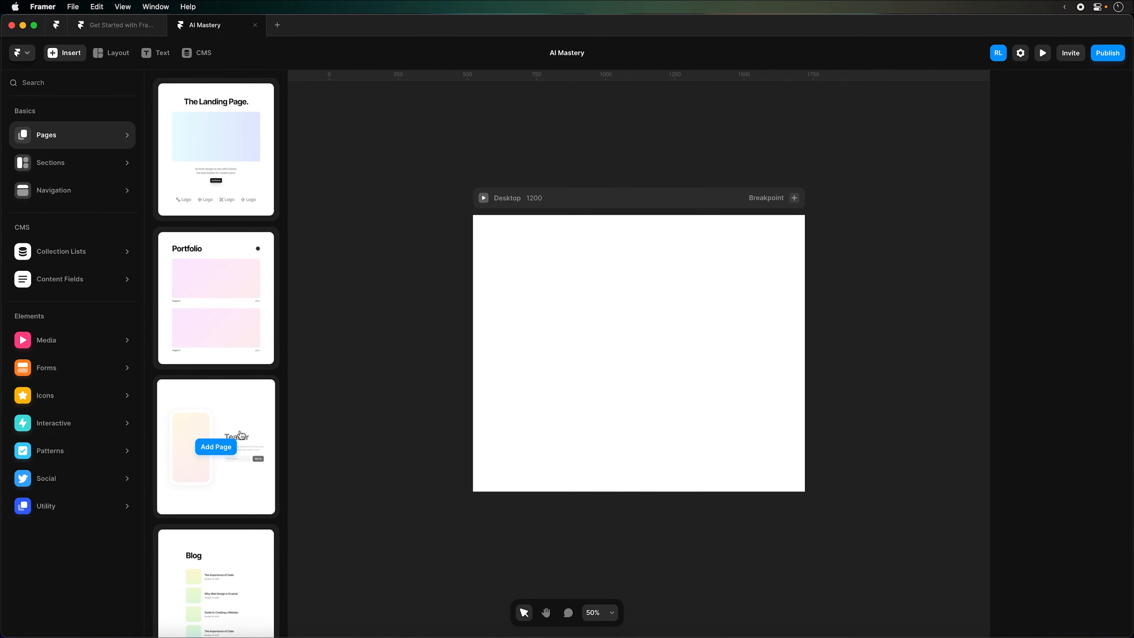
left_click(129, 27)
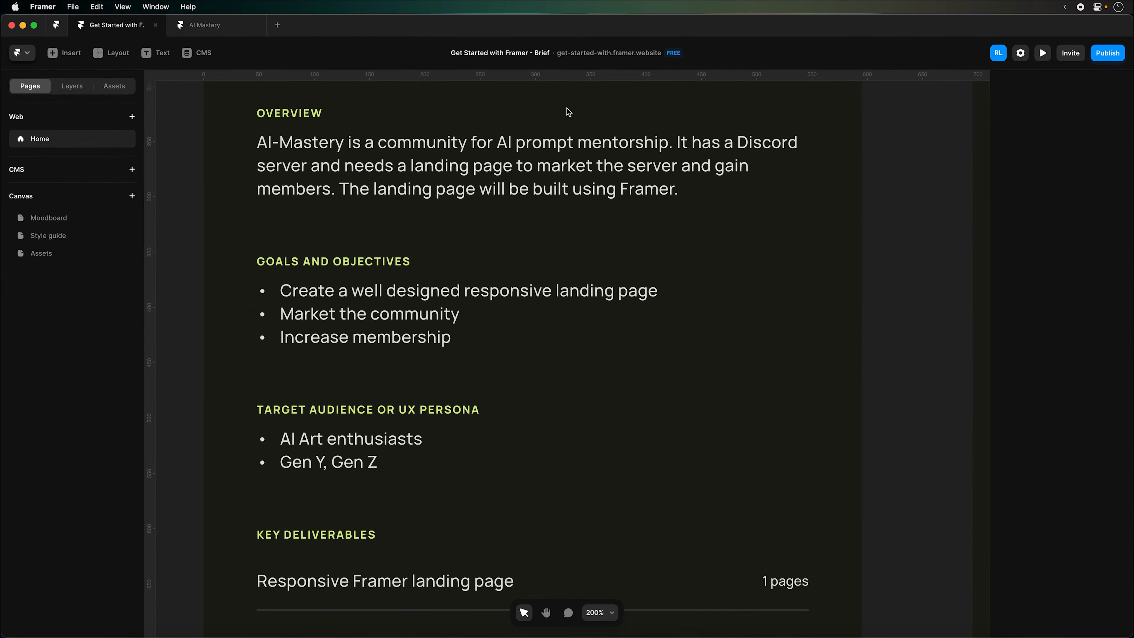
scroll(870, 398, "down", 8)
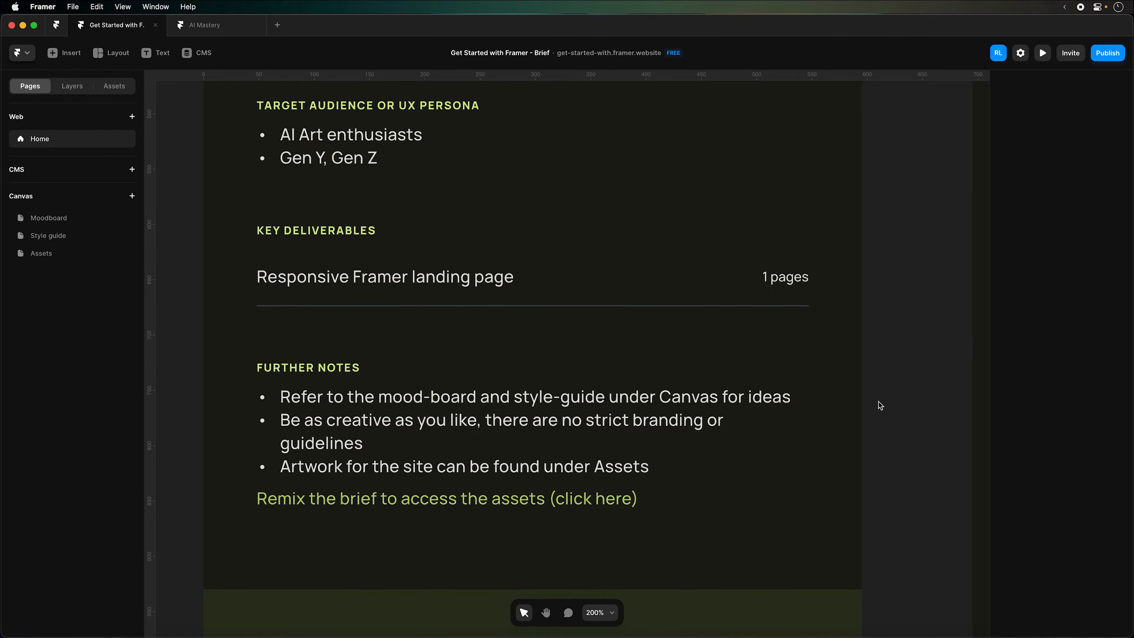
scroll(878, 401, "down", 10)
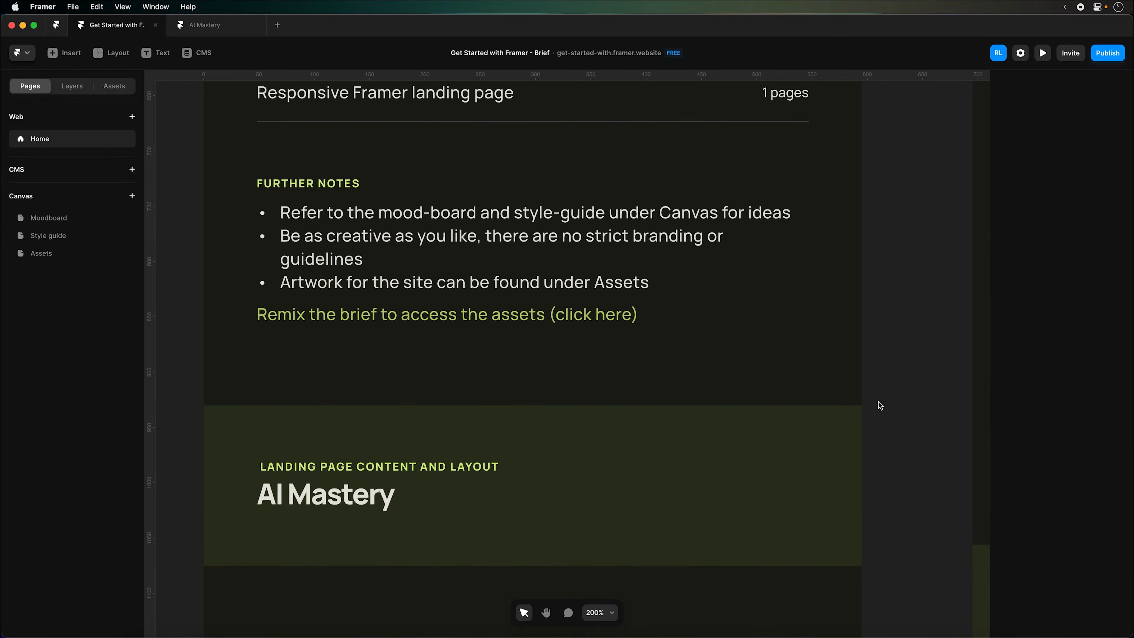
scroll(878, 405, "down", 3)
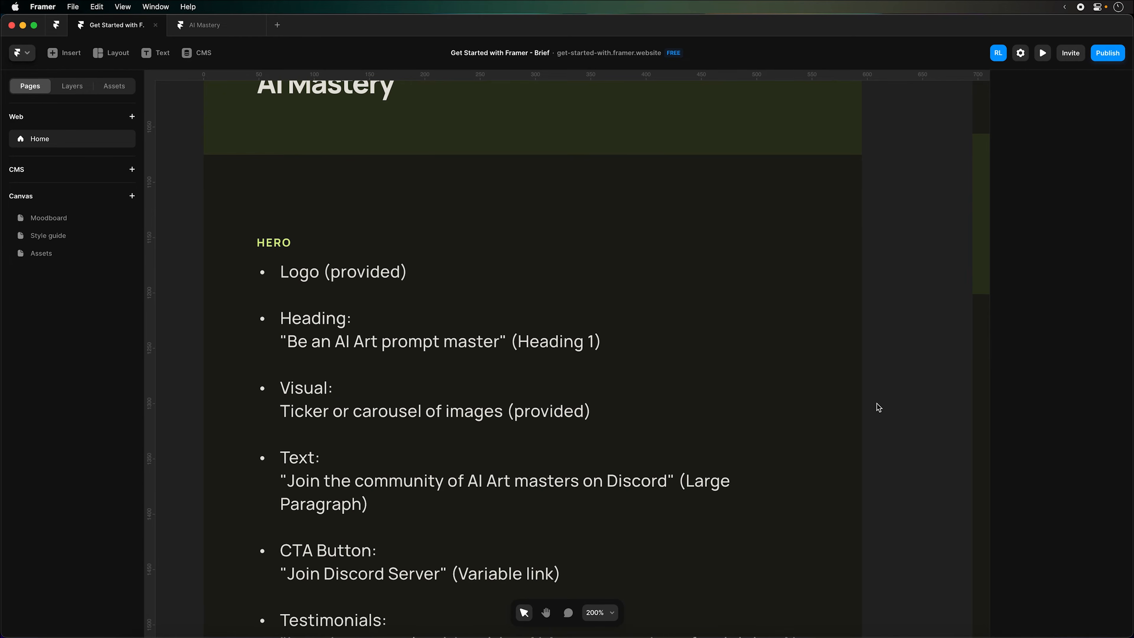
scroll(871, 409, "down", 1)
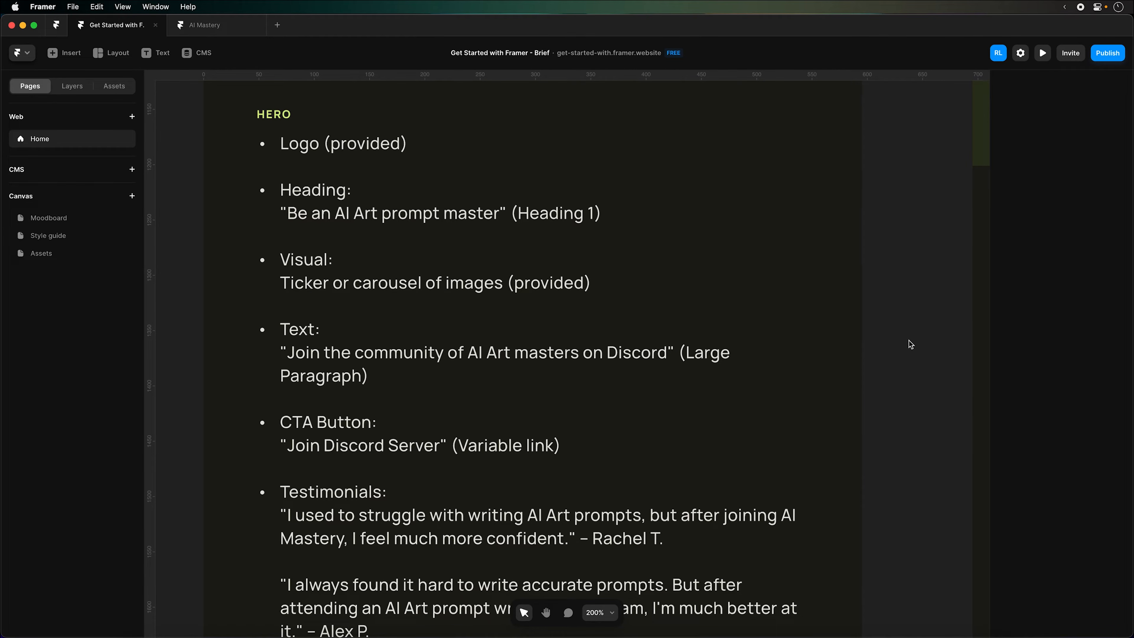
scroll(907, 343, "down", 5)
scroll(907, 343, "down", 18)
scroll(906, 341, "up", 20)
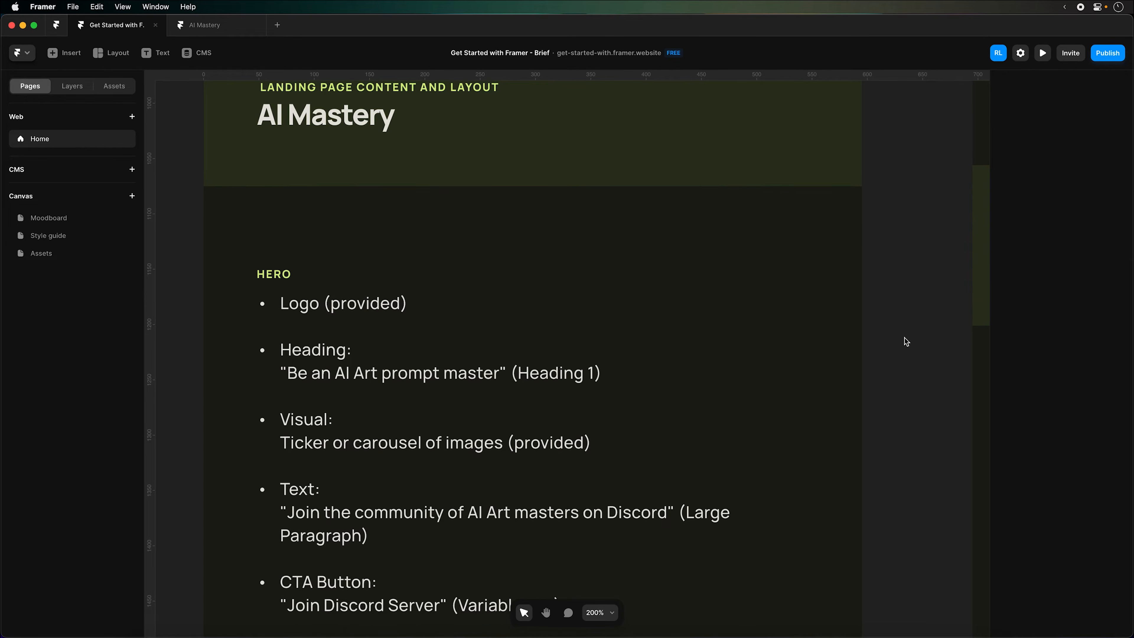
scroll(903, 337, "down", 3)
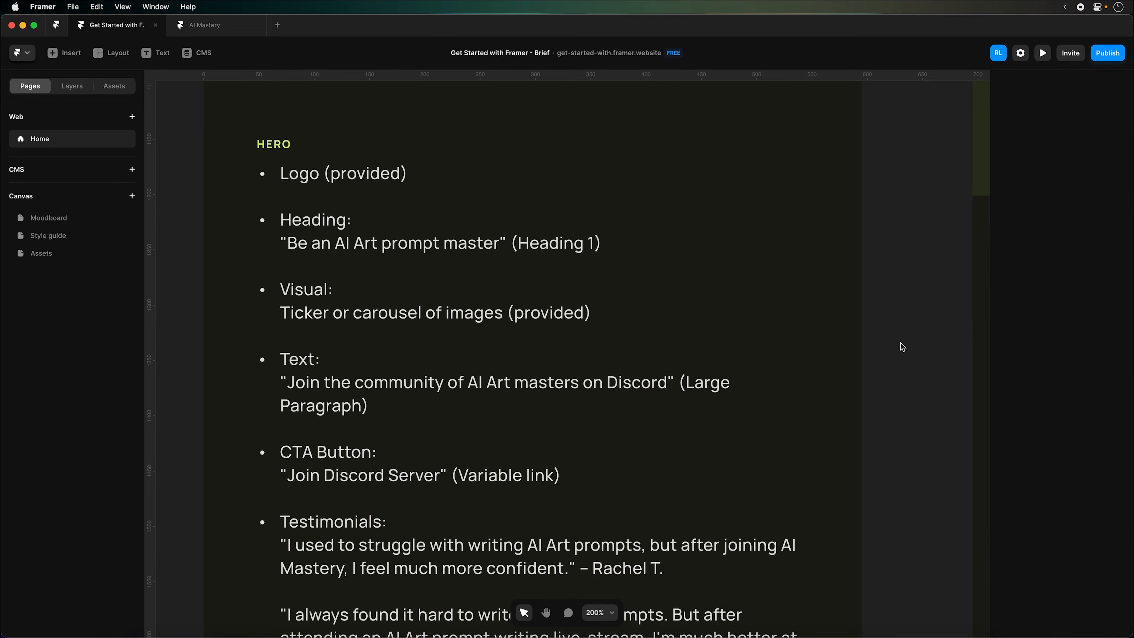
Add the ready-made Landing page layout to the AI Mastery project
left_click(189, 26)
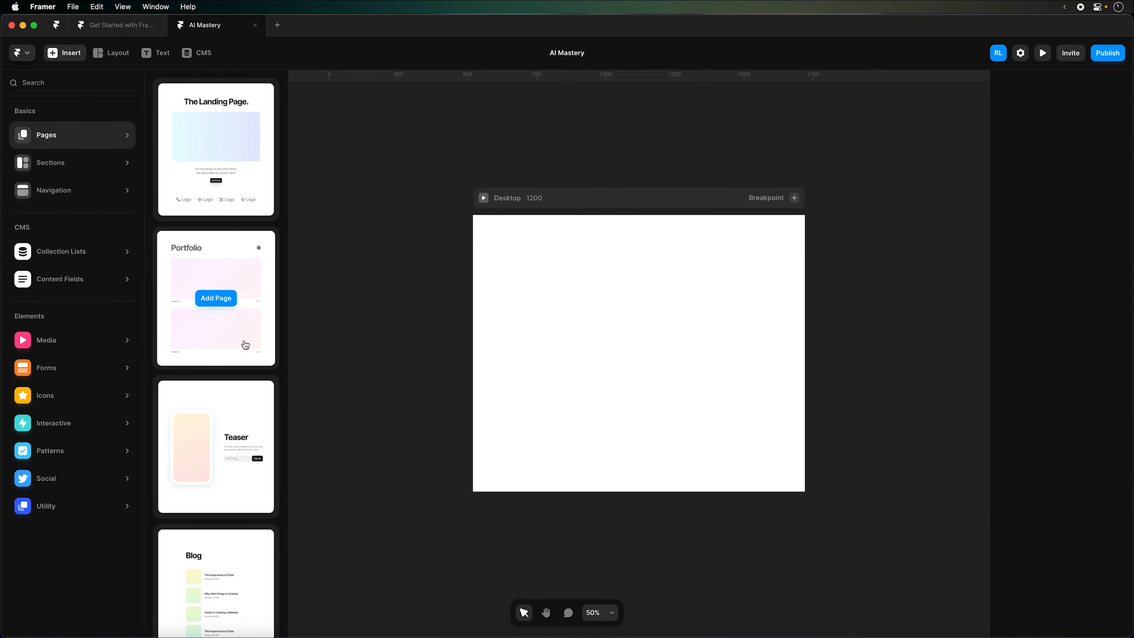
scroll(243, 418, "down", 3)
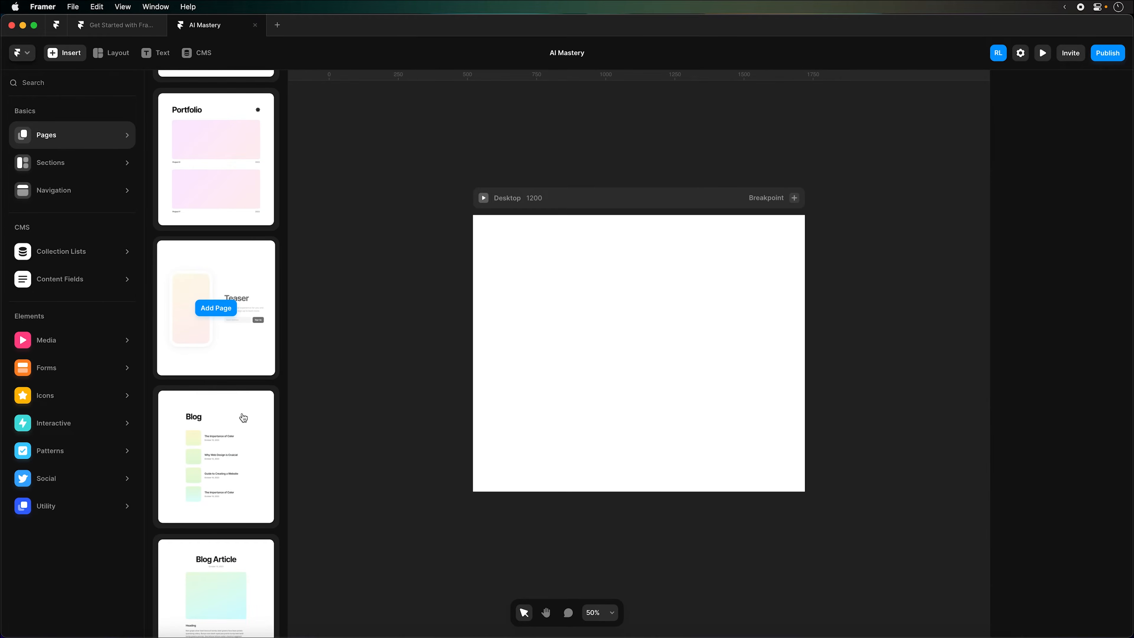
mouse_move(81, 172)
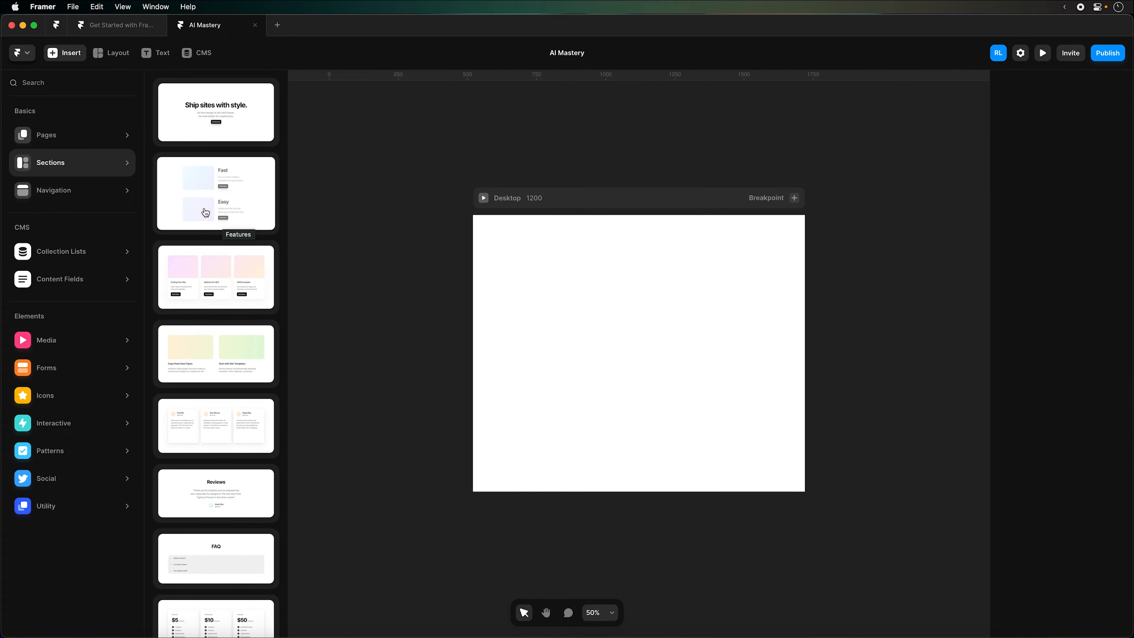
mouse_move(111, 184)
mouse_move(104, 143)
mouse_move(226, 152)
scroll(226, 151, "up", 3)
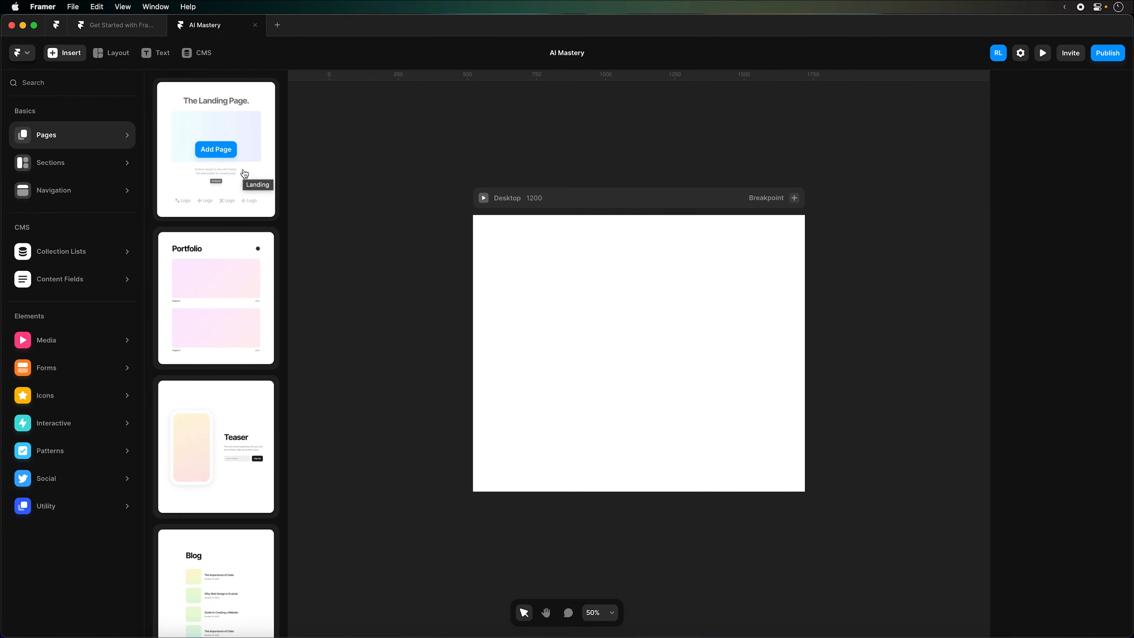
left_click(236, 169)
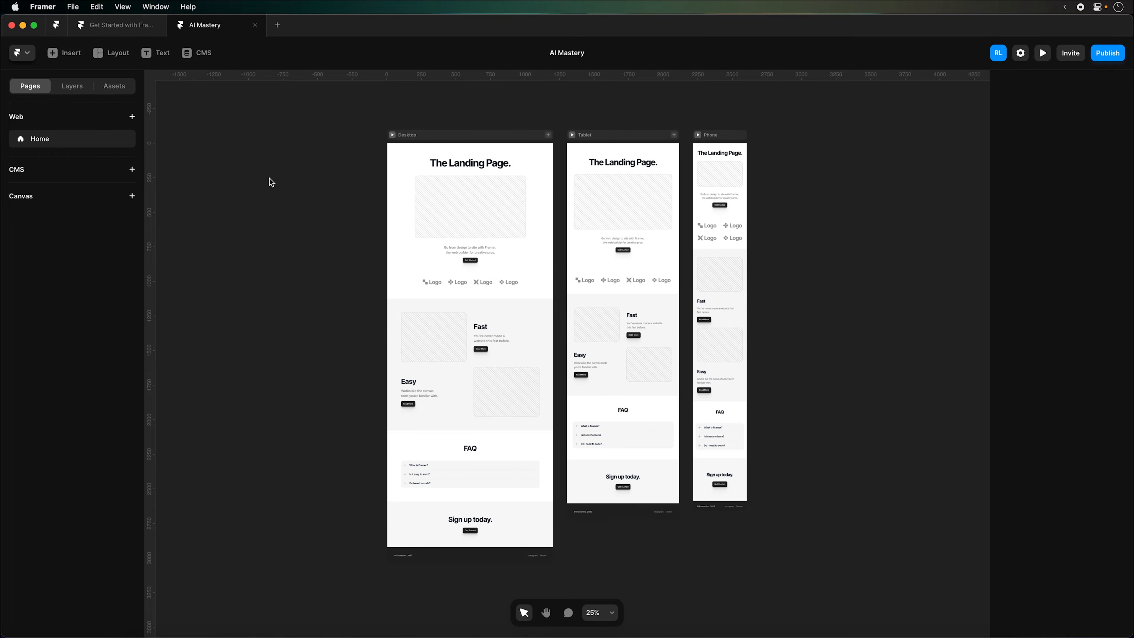
Examine the landing page layout's sections from hero to footer across the breakpoints at 50% zoom
scroll(277, 177, "up", 5)
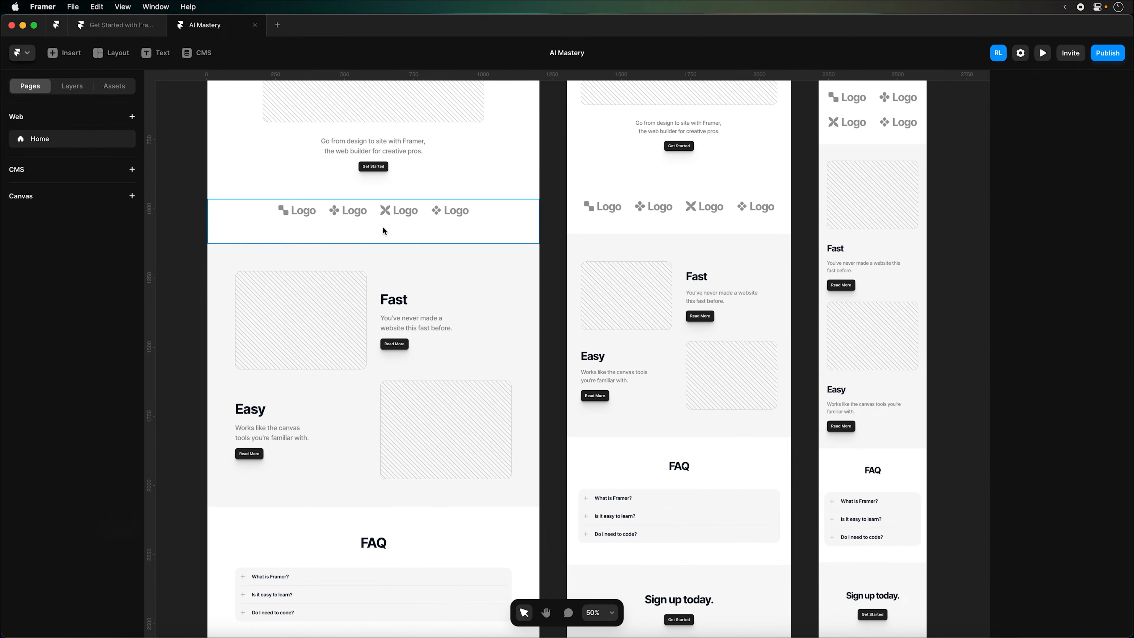
key("space")
left_click_drag(437, 243, 524, 470)
key("space")
left_click_drag(592, 486, 582, 205)
left_click_drag(553, 523, 539, 413)
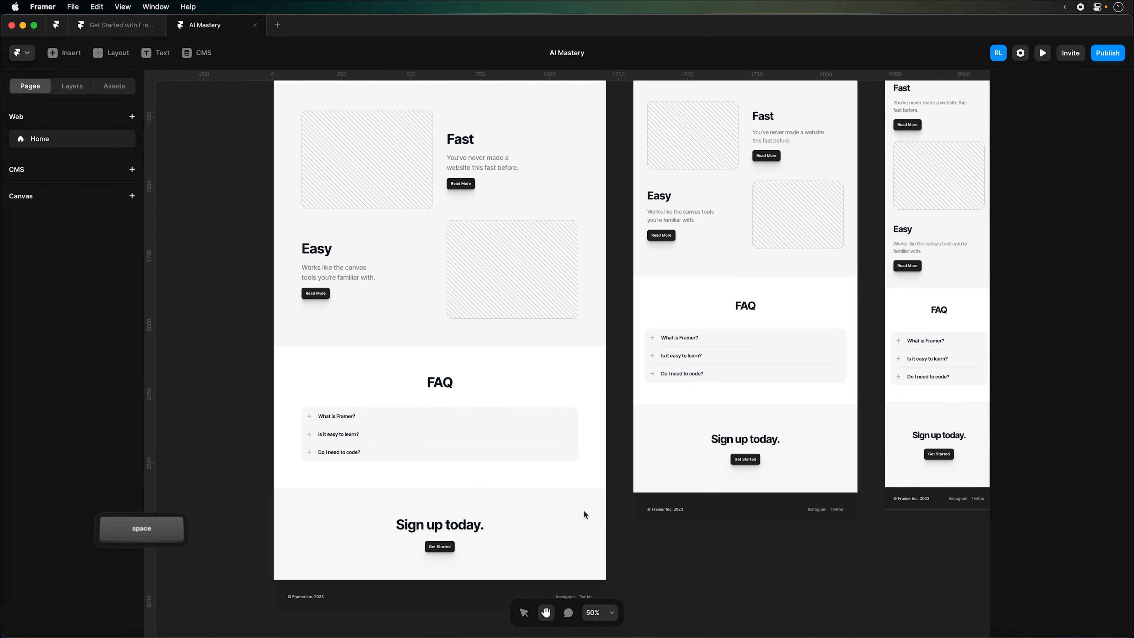
scroll(519, 326, "up", 5)
left_click_drag(509, 278, 527, 392)
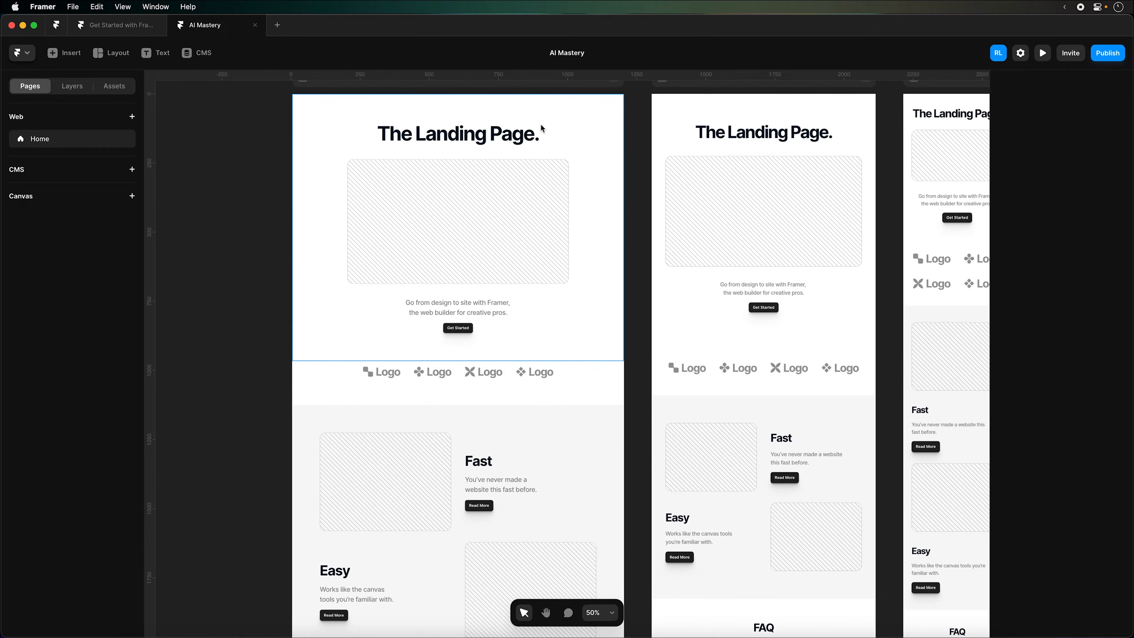
scroll(592, 318, "up", 1)
scroll(591, 322, "up", 2)
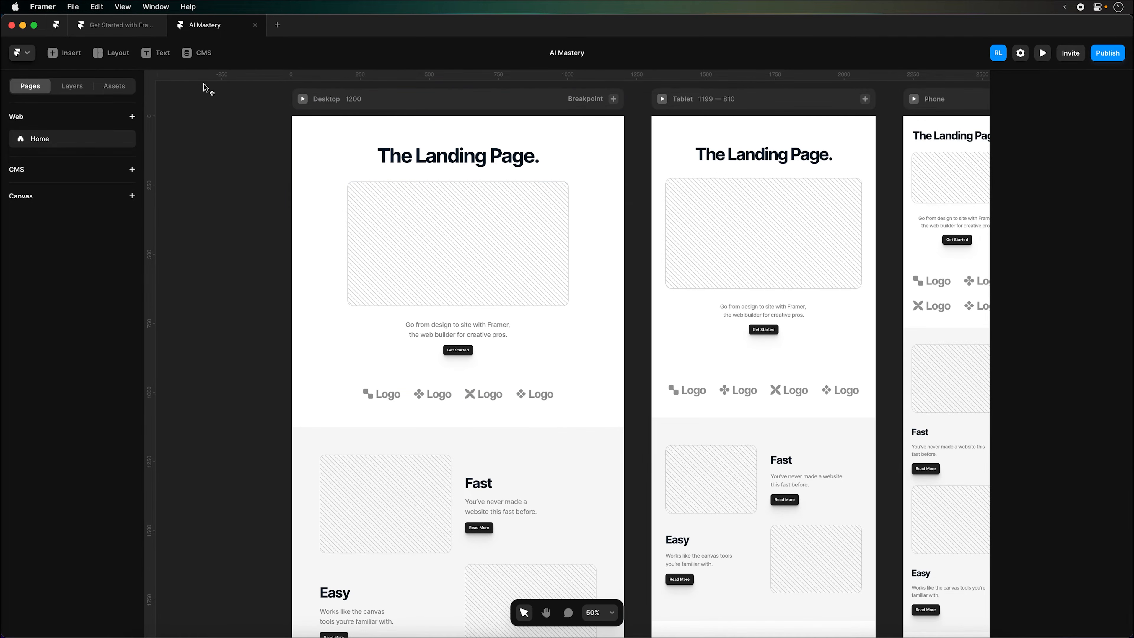
Copy the heading text "Be an AI Art prompt master" without its quotation marks from the brief's Hero section
left_click(138, 29)
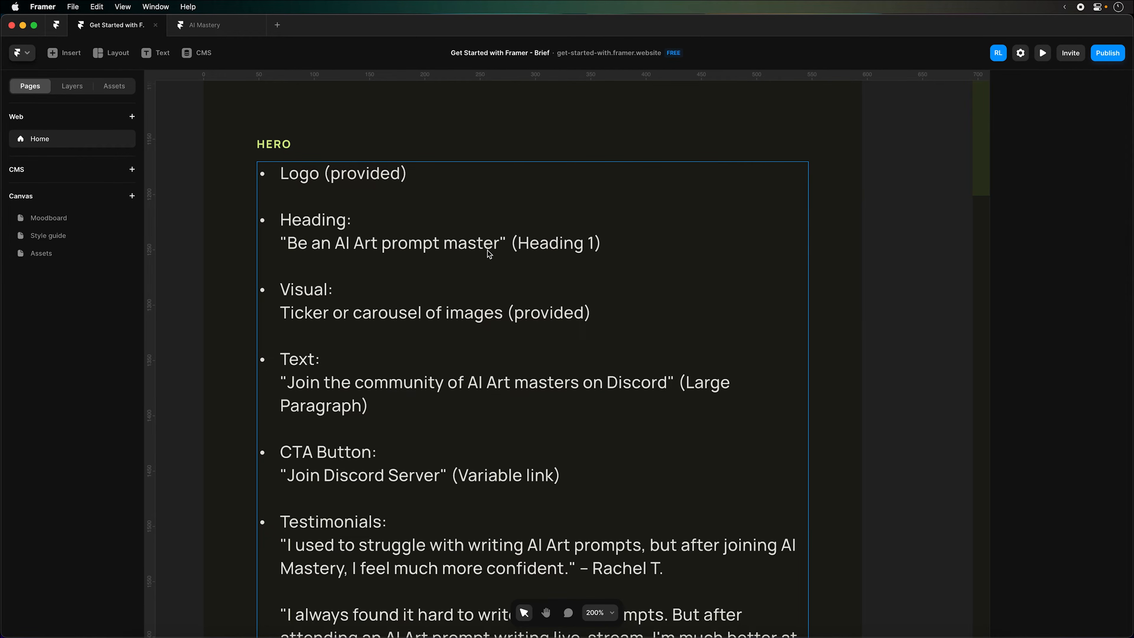
left_click(457, 244)
double_click(468, 243)
left_click(495, 243)
left_click_drag(499, 244, 292, 244)
key("super+c")
In the AI Mastery project, replace the Desktop hero heading's content with the copied "Be an AI Art prompt master"
left_click(209, 32)
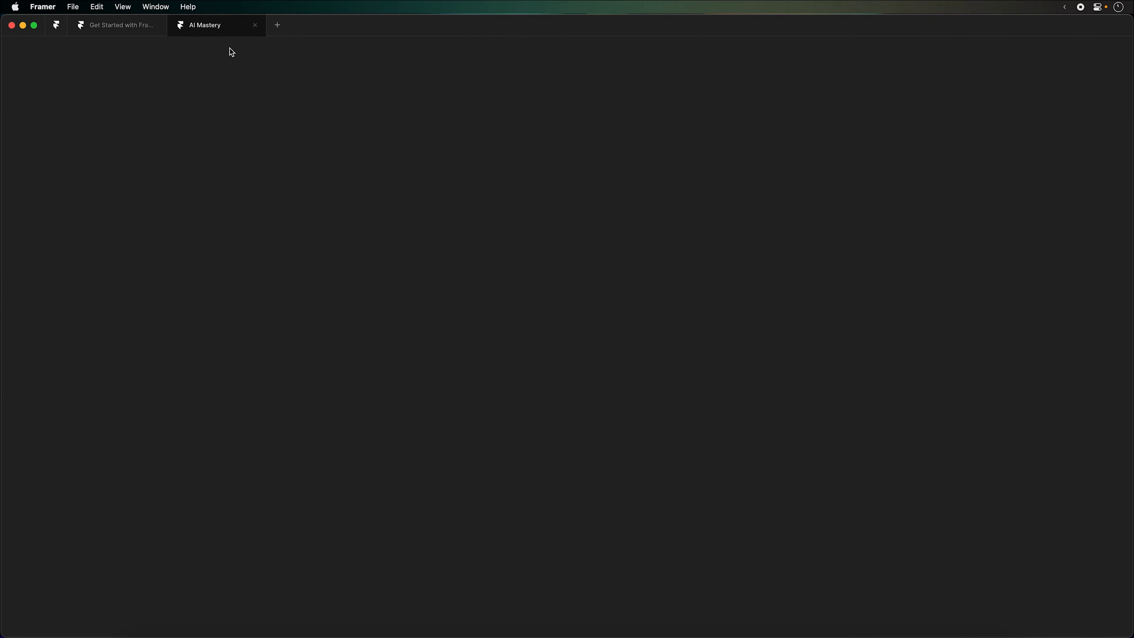
left_click(468, 160)
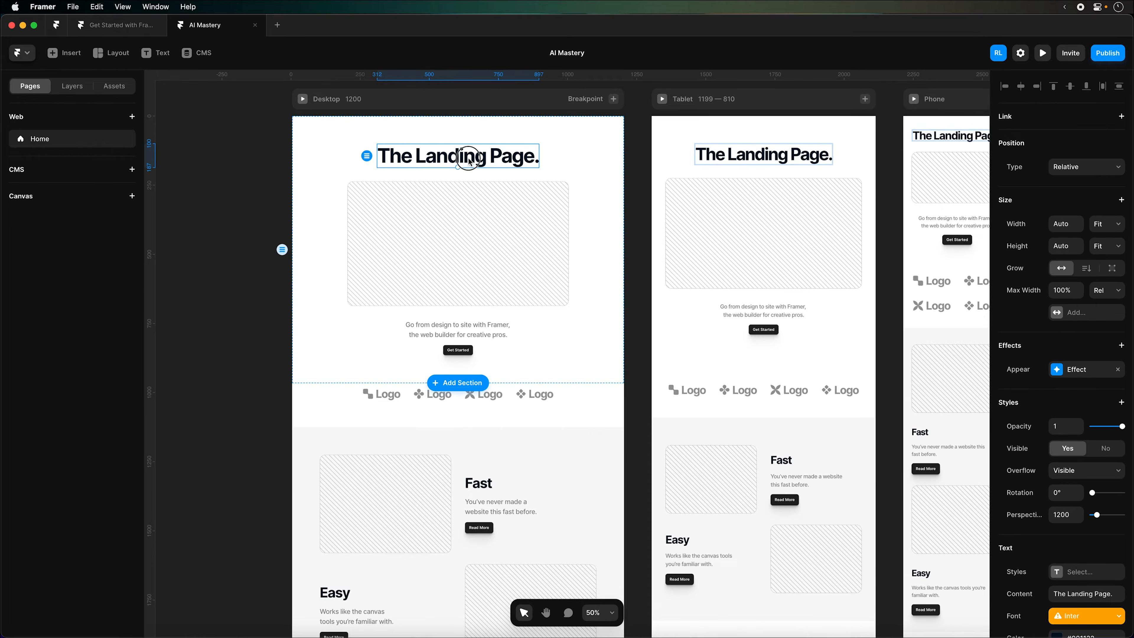
double_click(470, 161)
key("super+a")
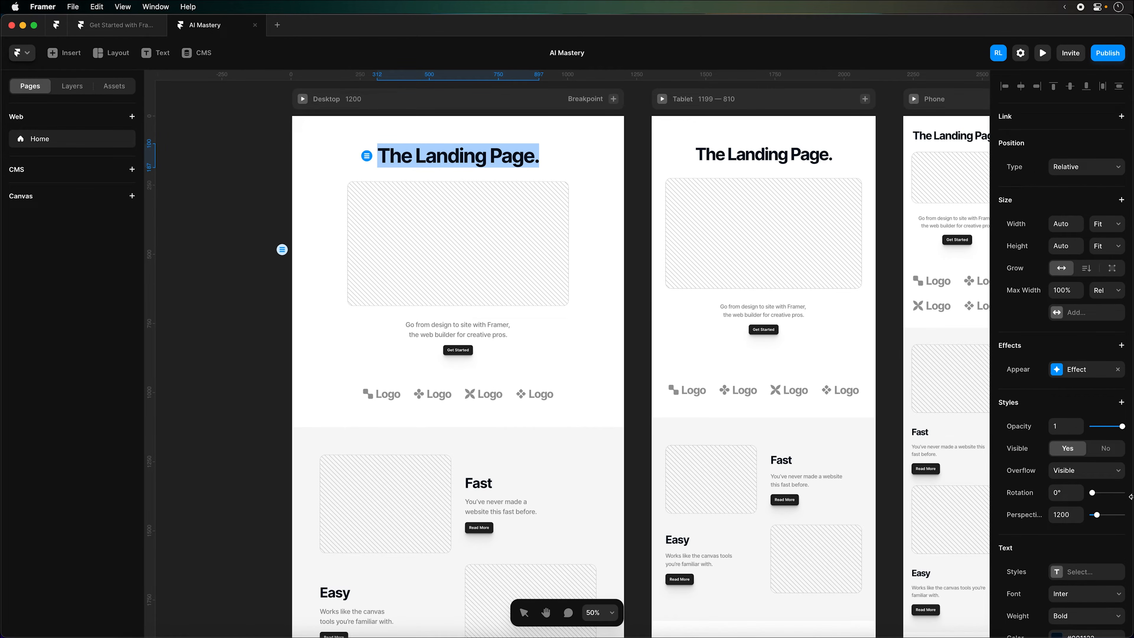
scroll(1036, 558, "down", 5)
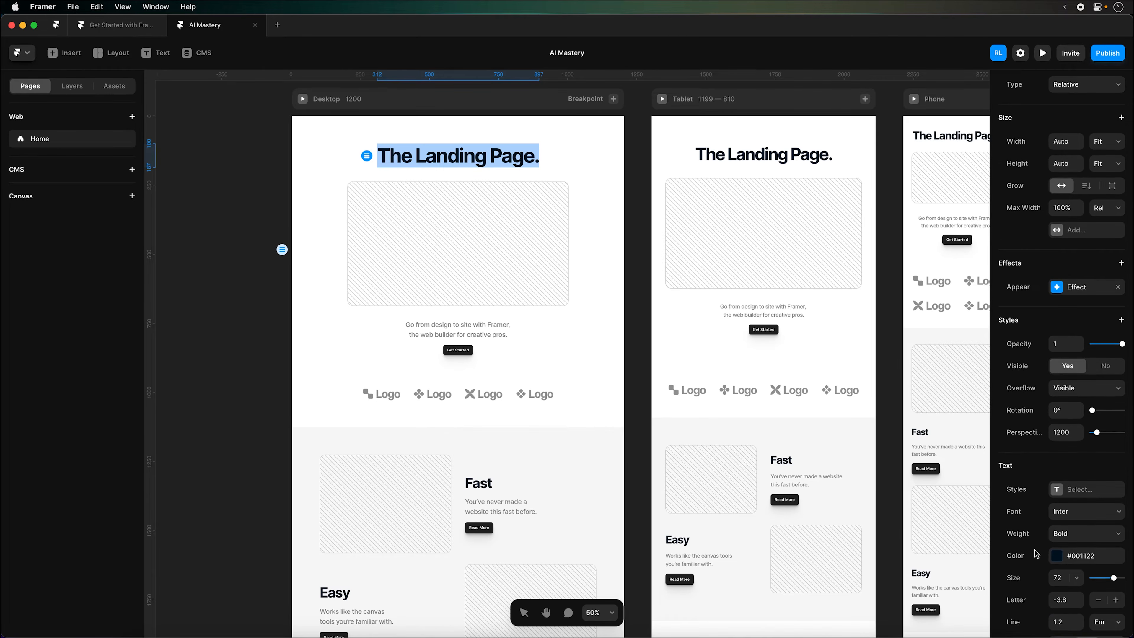
scroll(1036, 553, "down", 2)
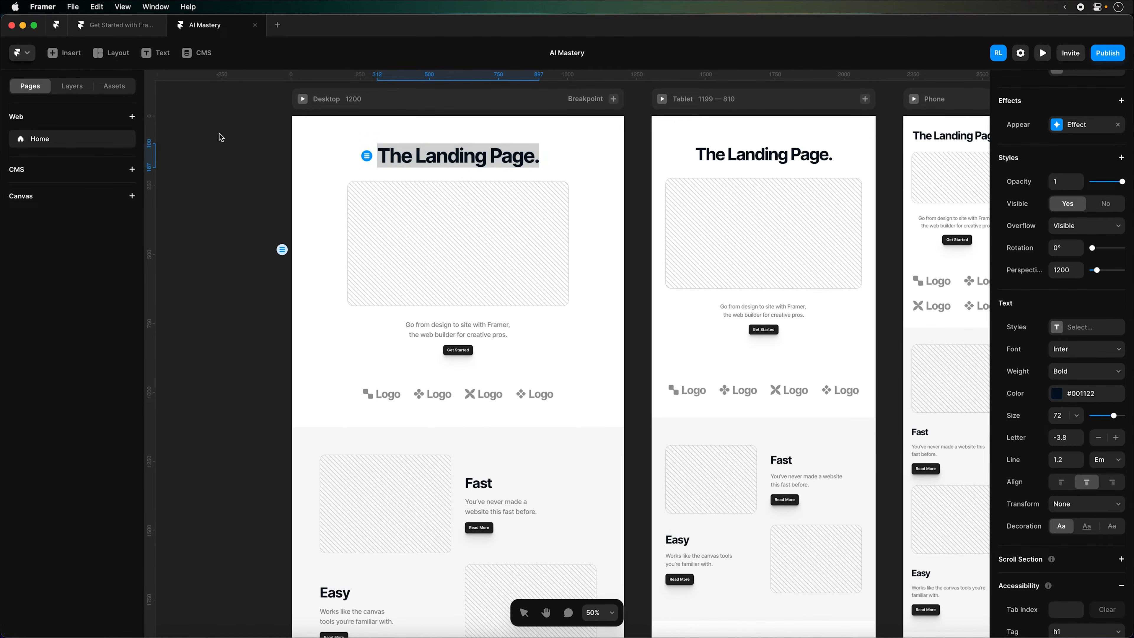
key("Escape")
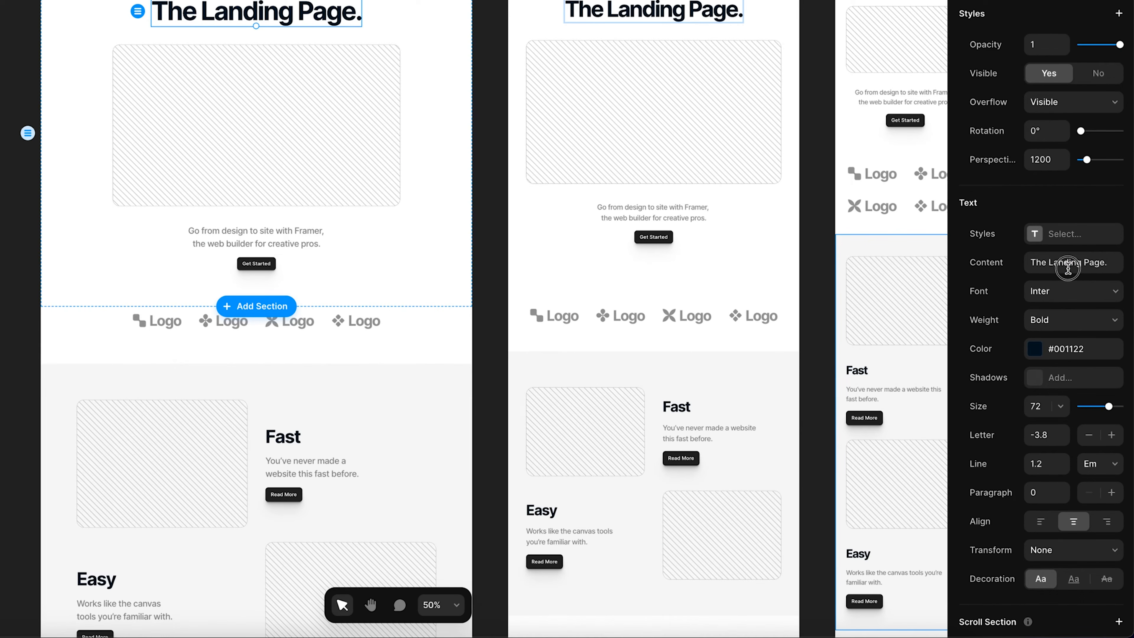
left_click(1082, 353)
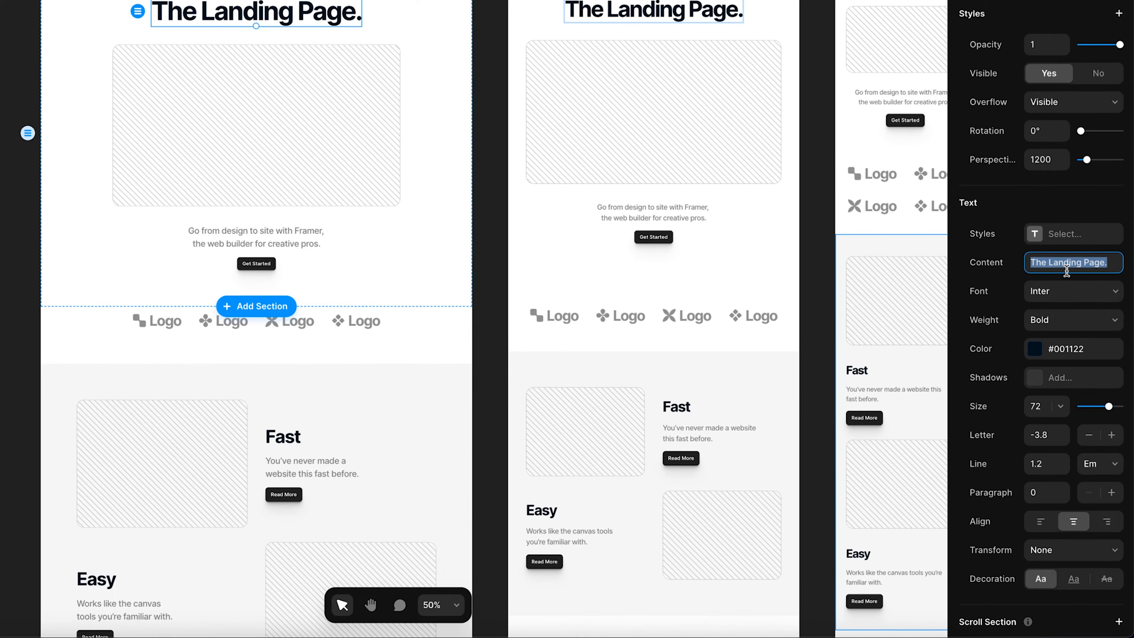
key("super+v")
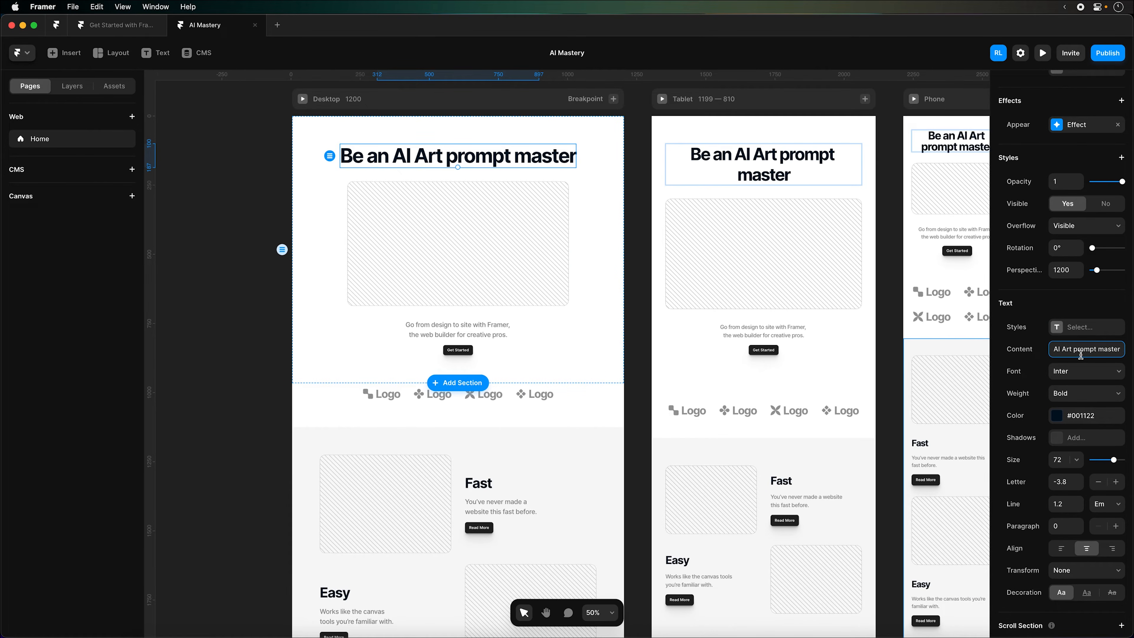
Check the heading's required text style in the brief's Hero section and return to the AI Mastery project
left_click(119, 29)
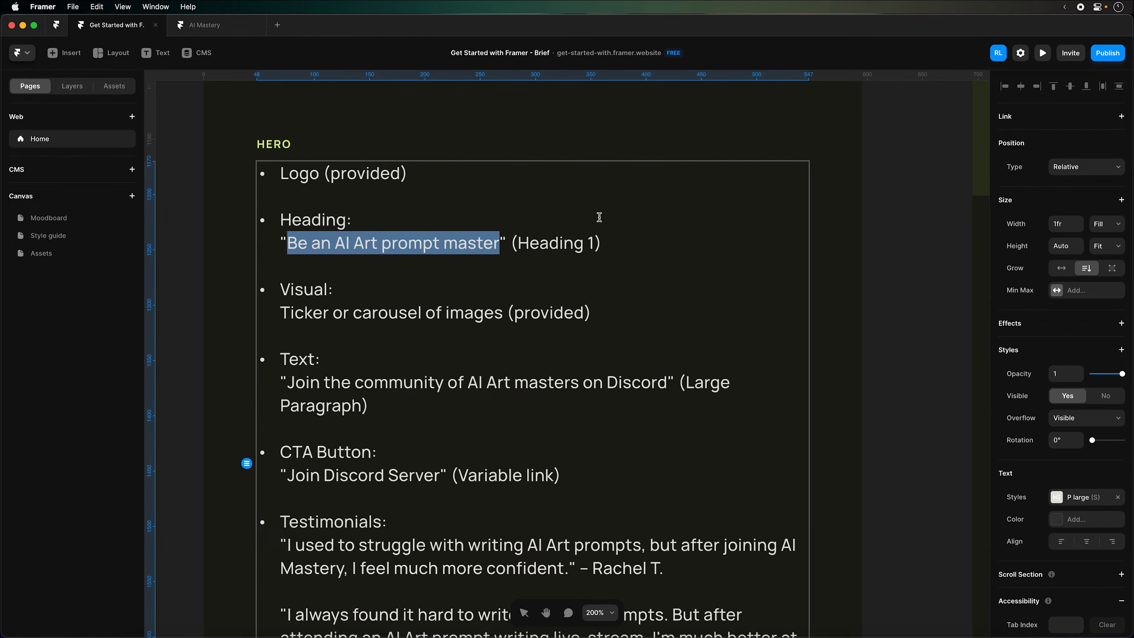
left_click(230, 33)
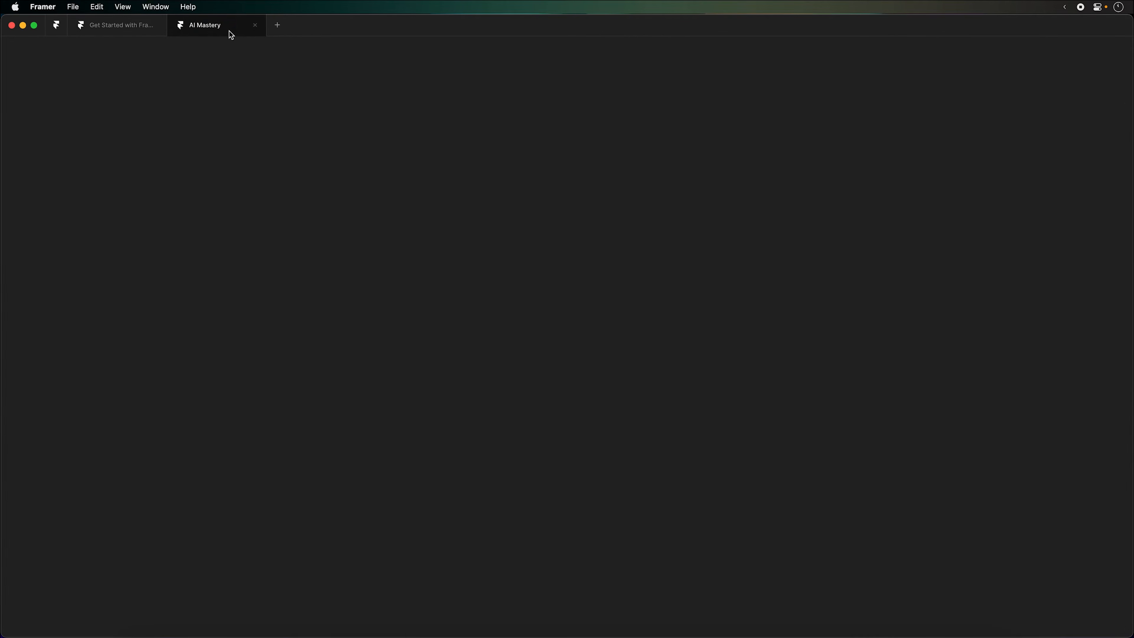
Move the first logo's text layer from the Logos section into the Desktop Header above the heading, and delete the Logos section
left_click(449, 413)
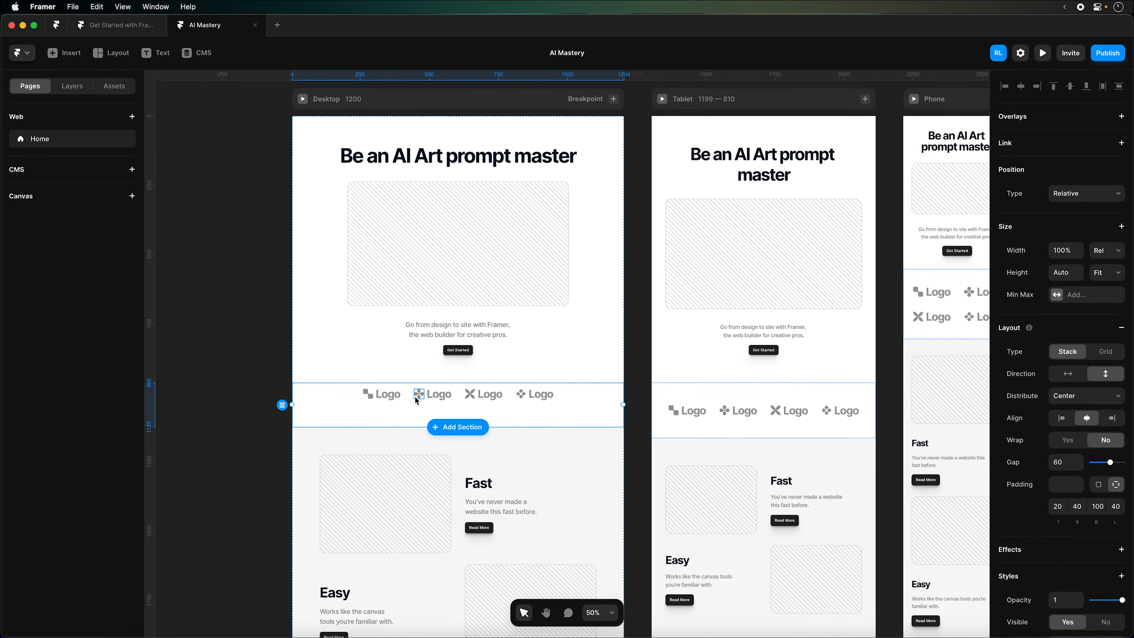
left_click(72, 87)
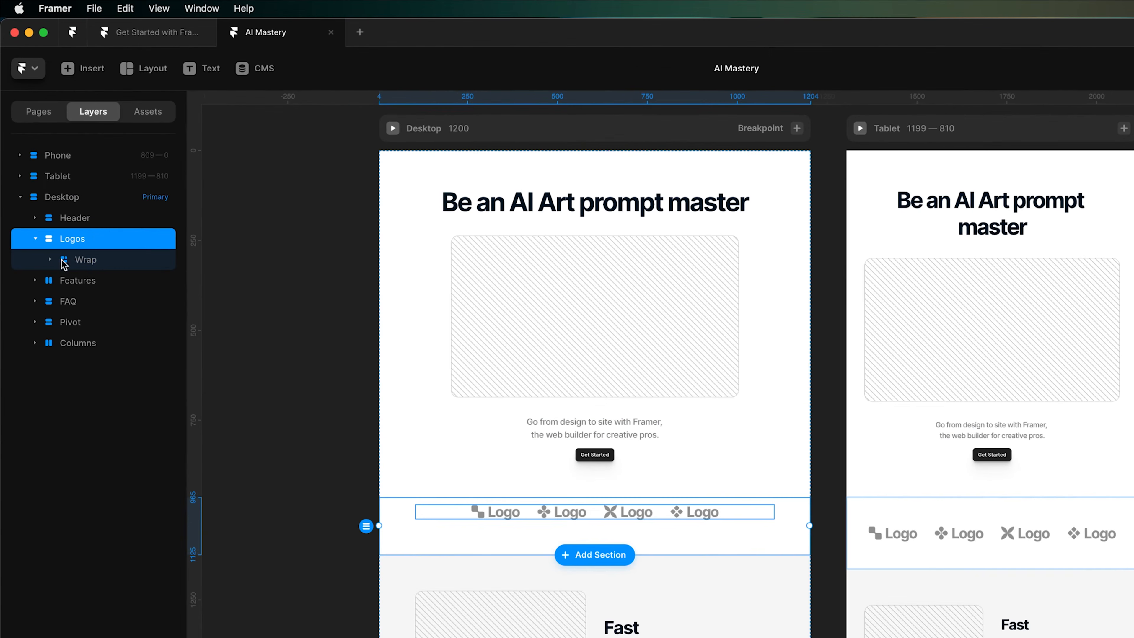
left_click(39, 199)
left_click(65, 280)
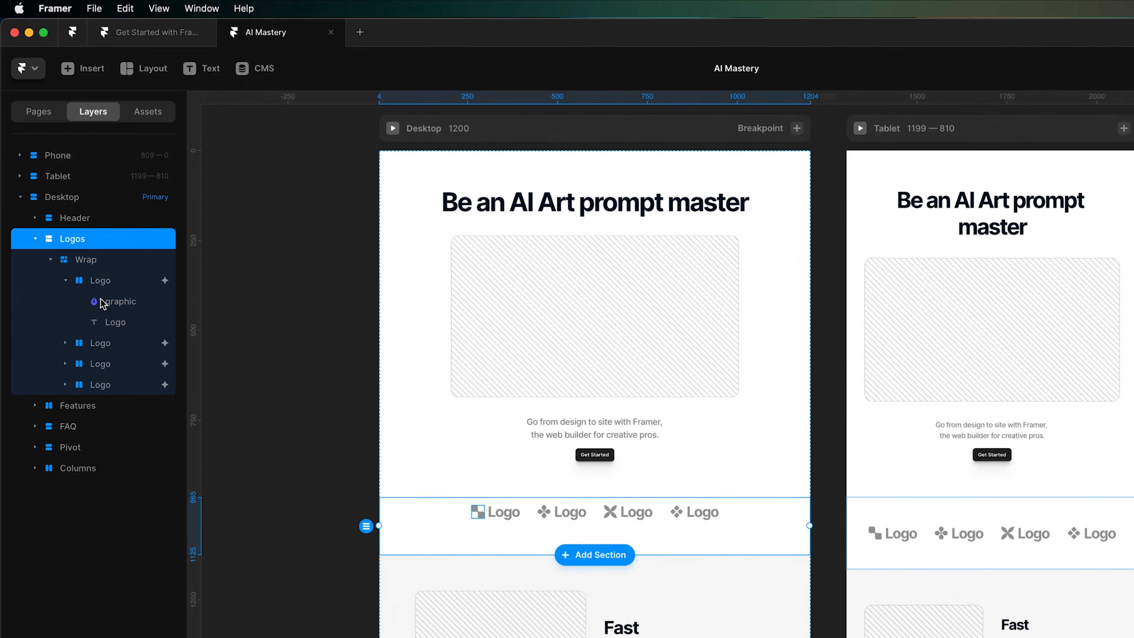
left_click(122, 308)
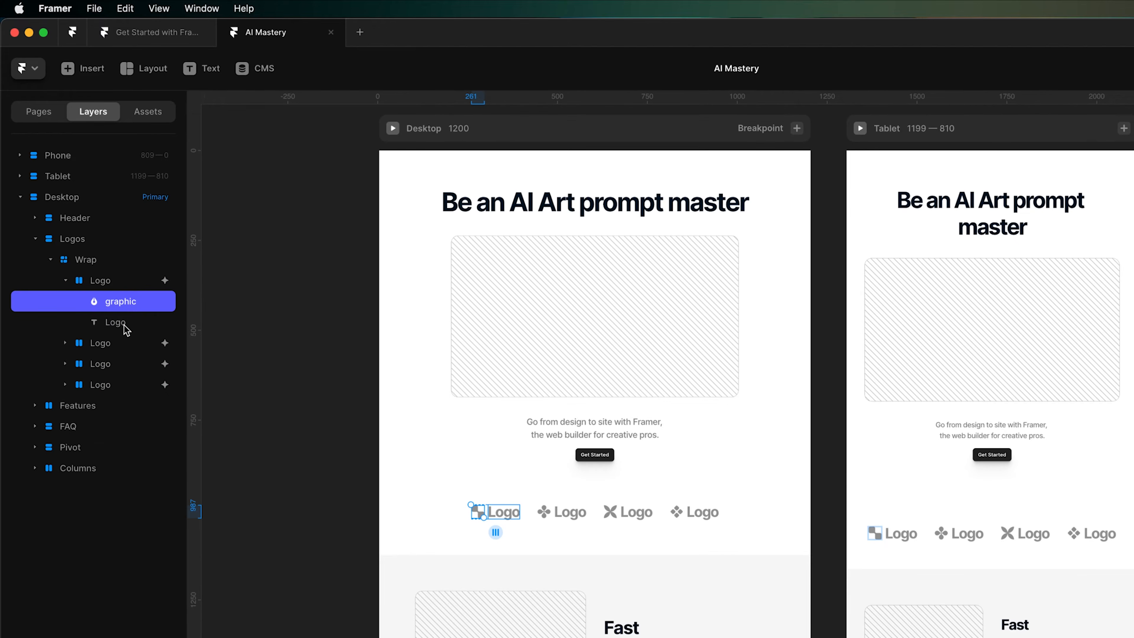
left_click(125, 323)
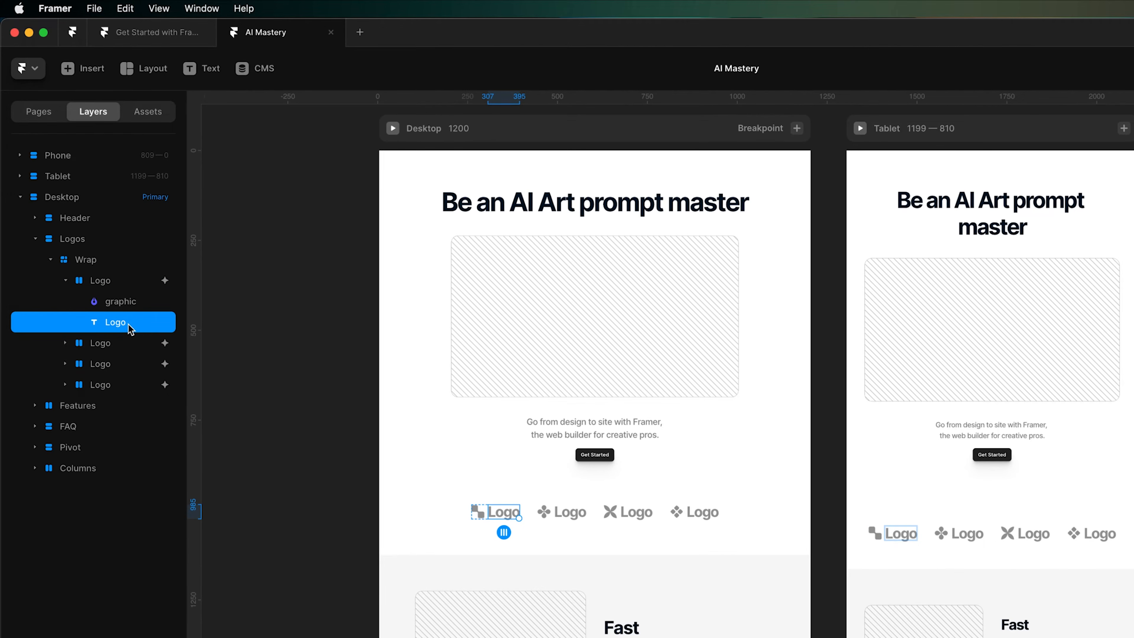
left_click(35, 218)
left_click_drag(107, 384, 93, 237)
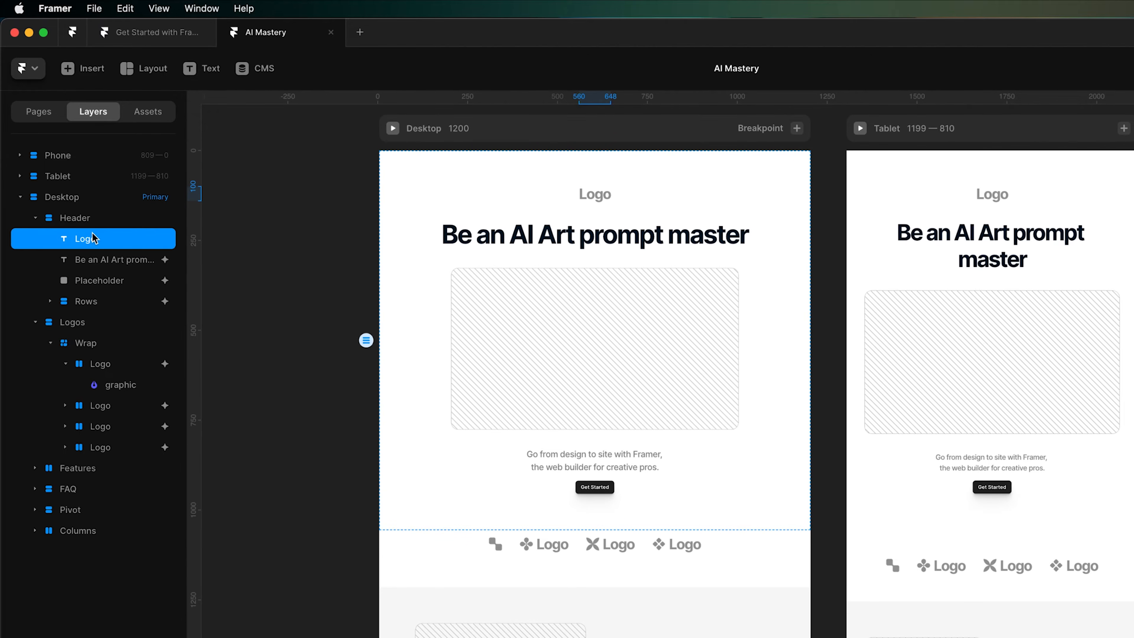
left_click(91, 322)
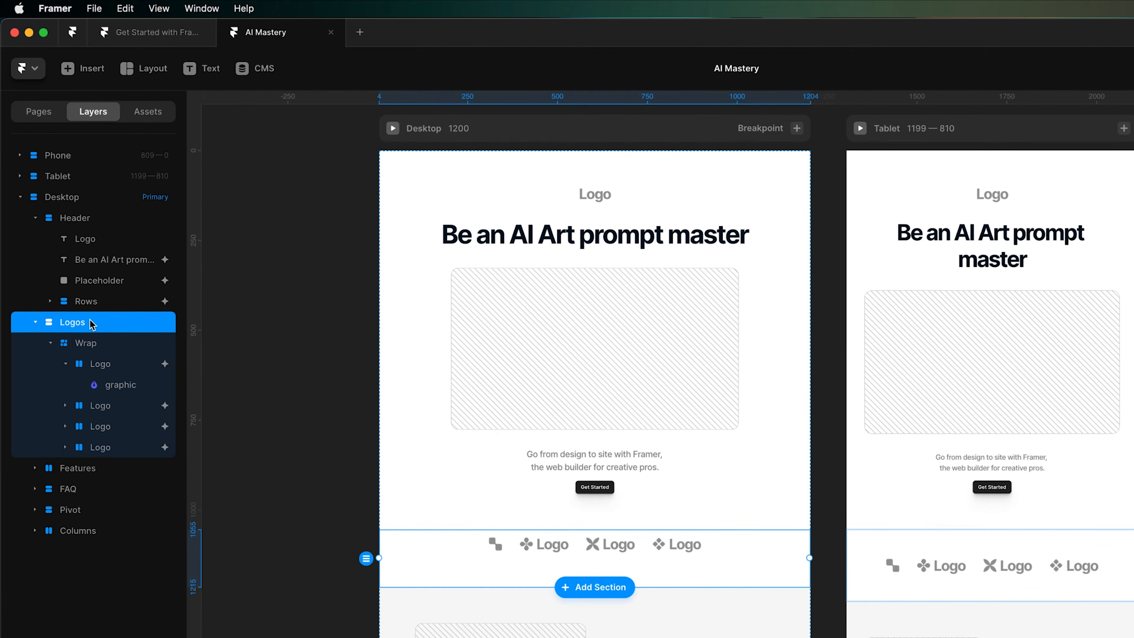
key("Delete")
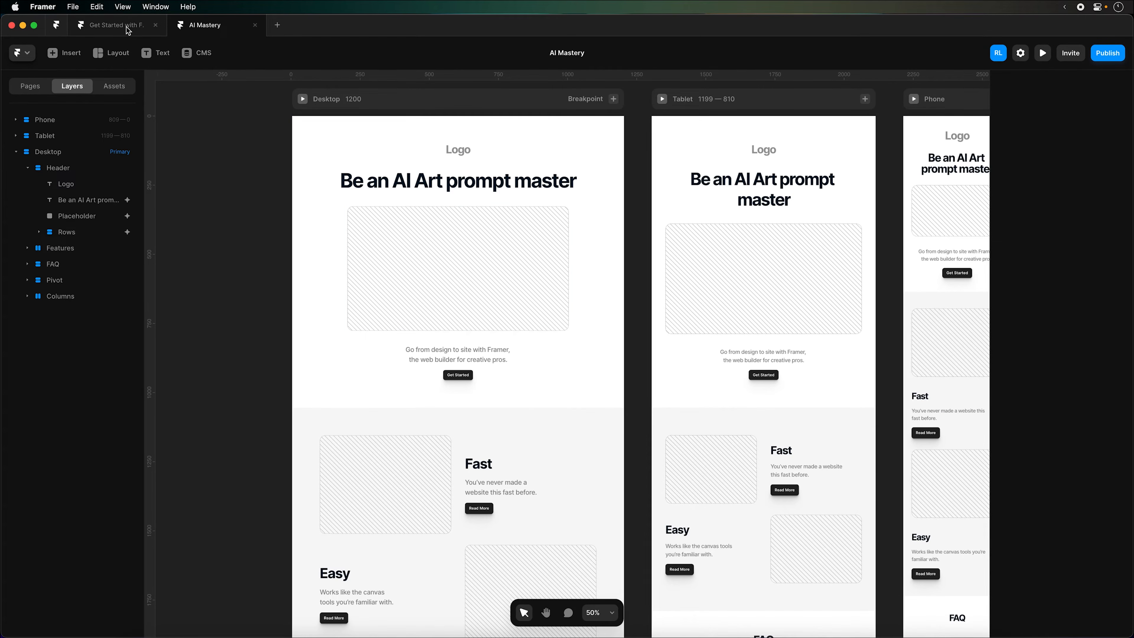
Check the hero heading's text settings and accessibility tag against the heading level required in the brief, returning to the AI Mastery project
left_click(385, 183)
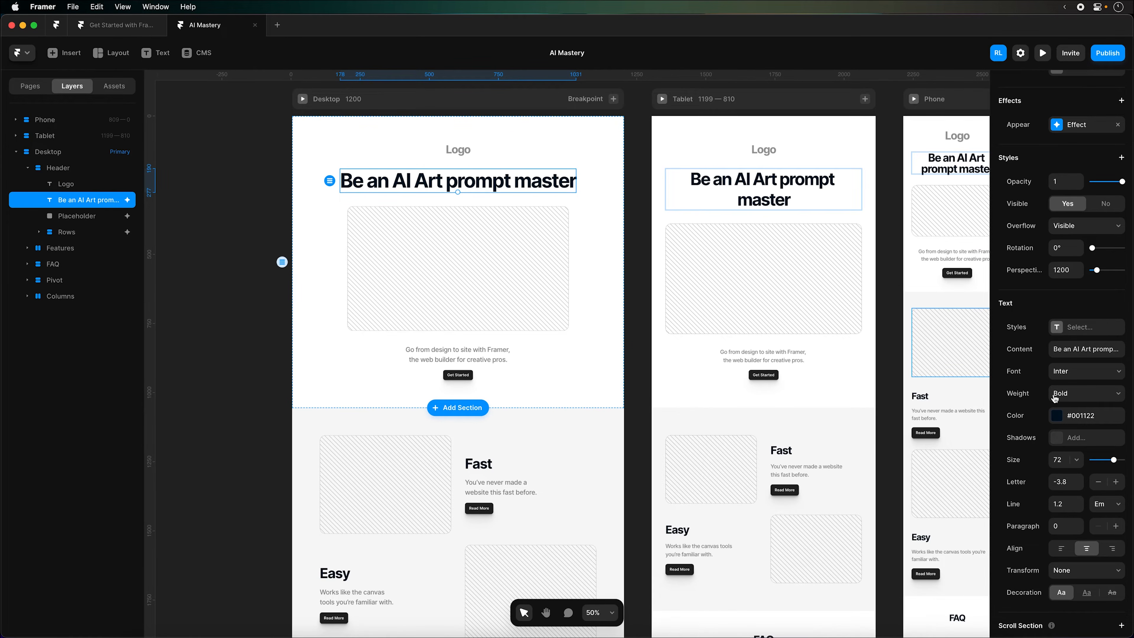
scroll(1044, 424, "down", 5)
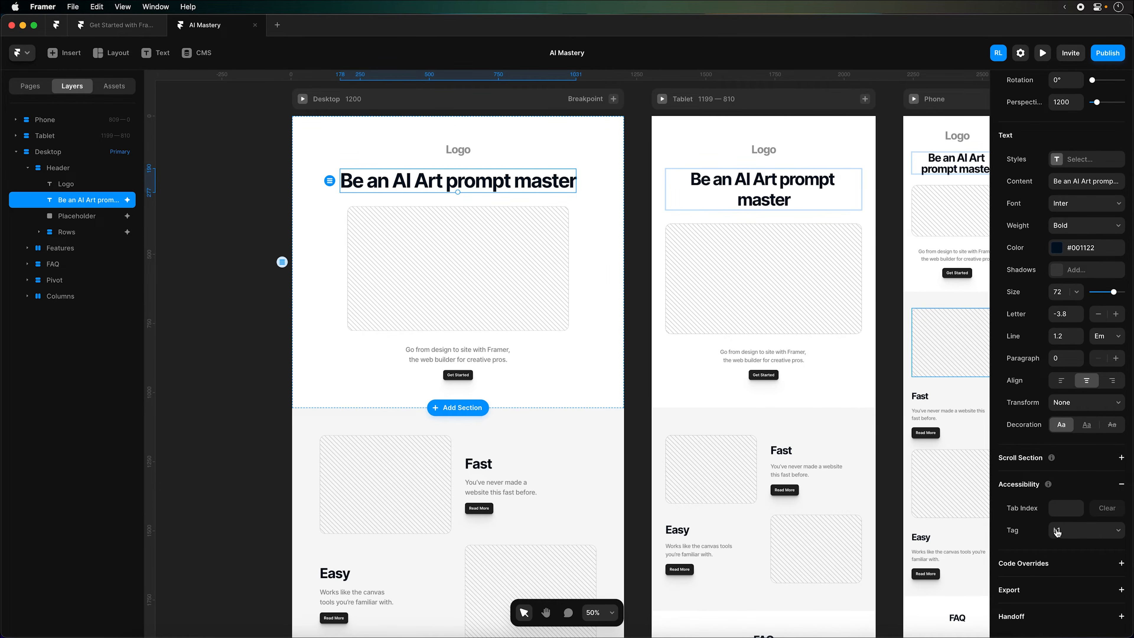
left_click(116, 32)
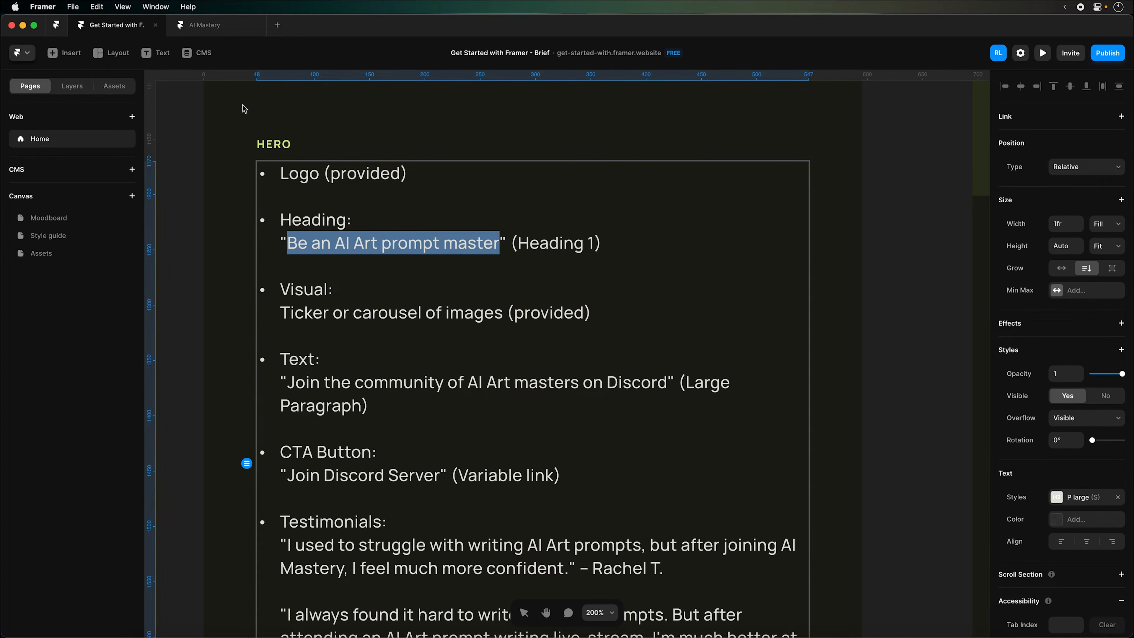
left_click(221, 32)
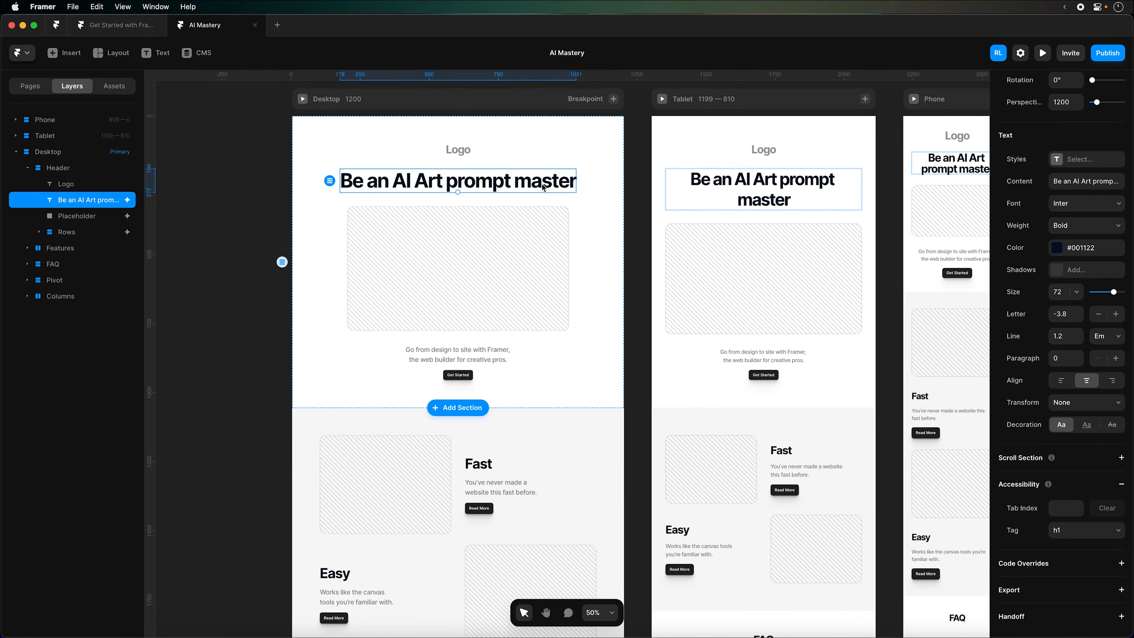
Move the hero image placeholder out of the Header so it sits directly between the Header and Features in the Desktop layers
left_click(496, 252)
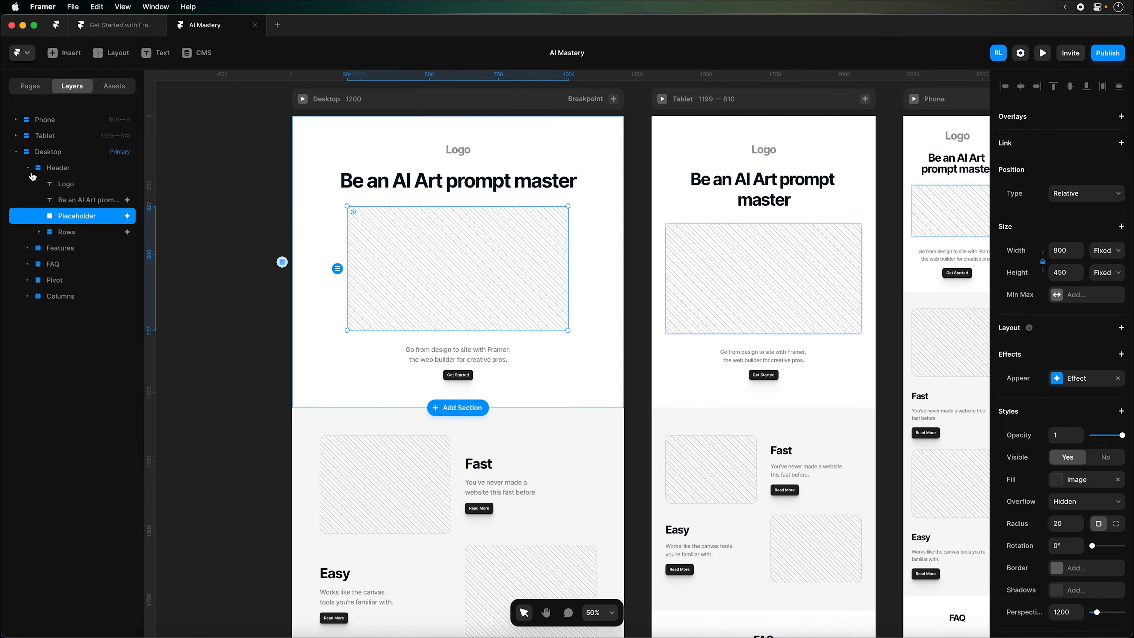
left_click_drag(64, 219, 58, 168)
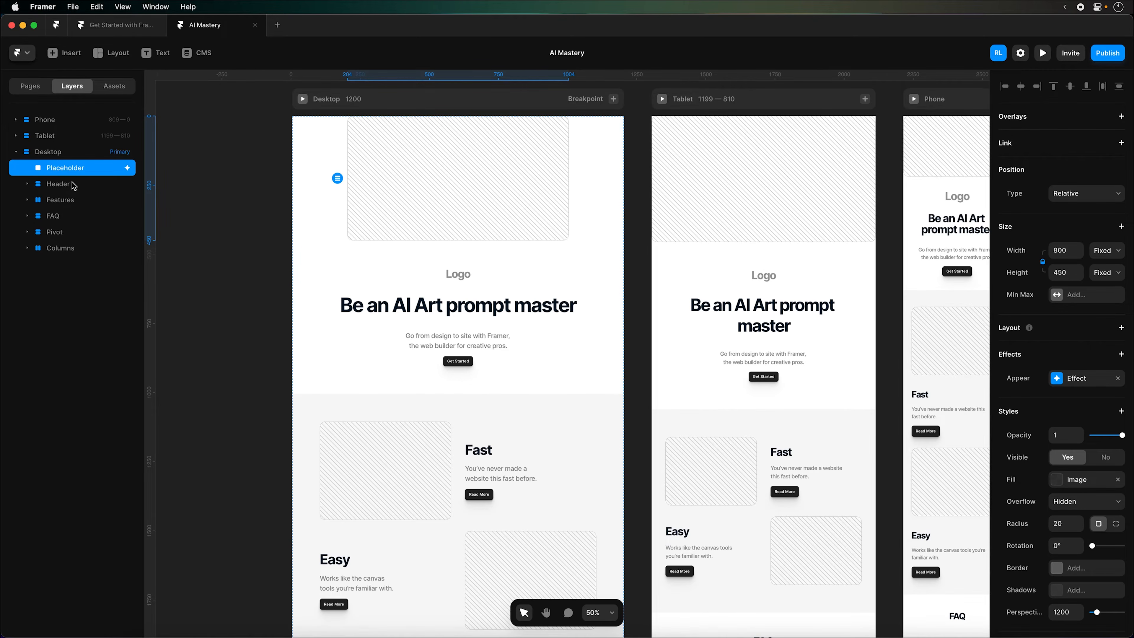
left_click_drag(66, 170, 61, 190)
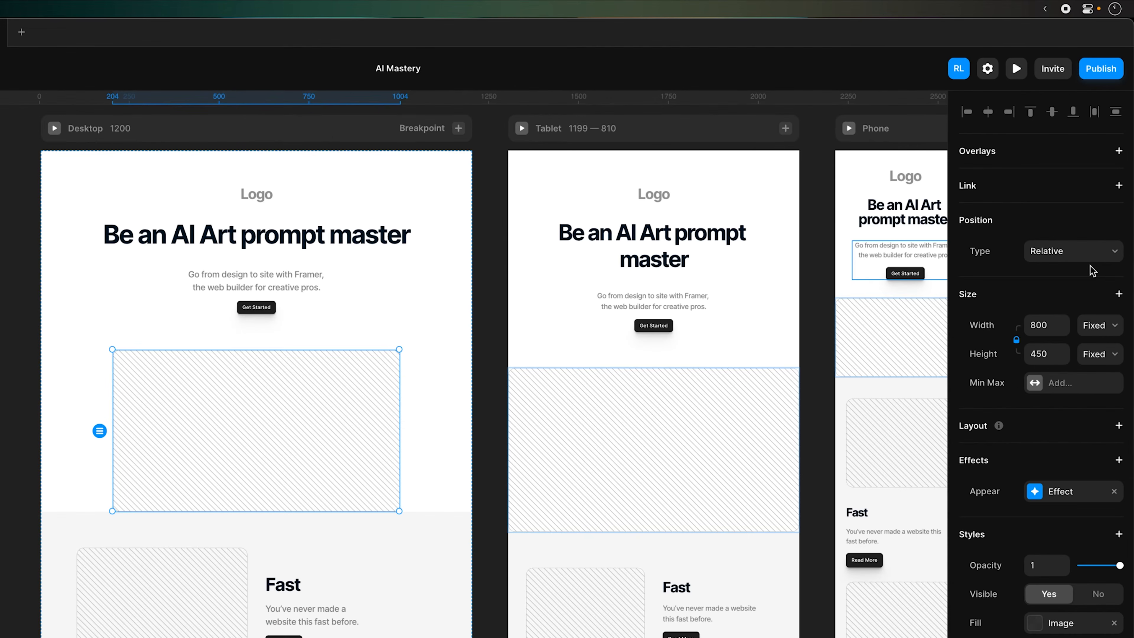
Set the placeholder's position type to Absolute with a top offset of 0
left_click(1098, 197)
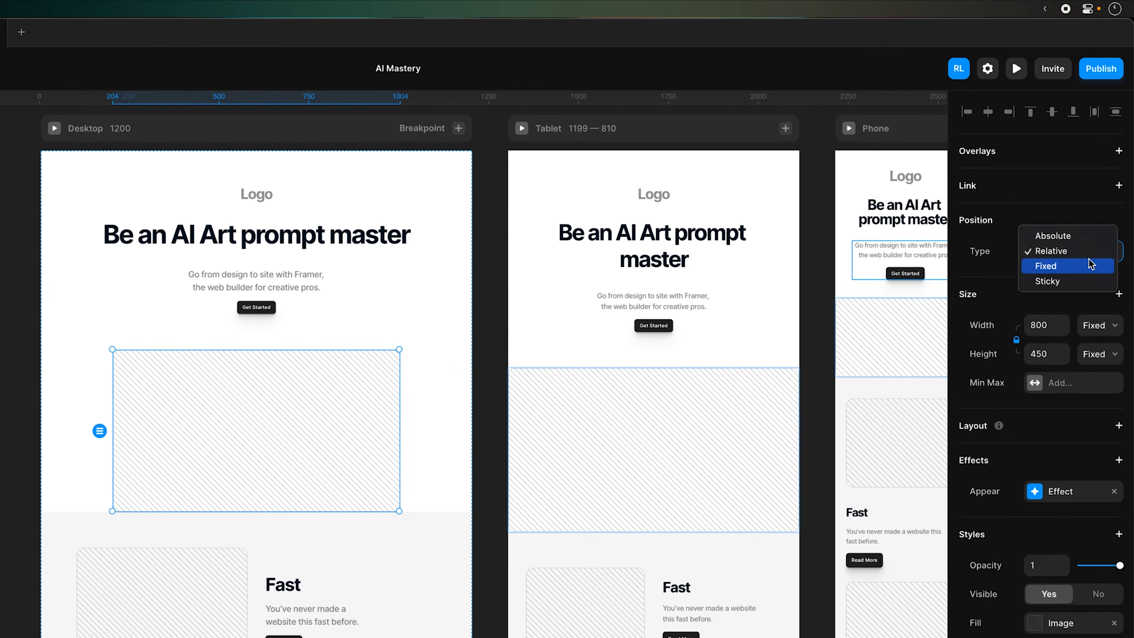
left_click(1085, 235)
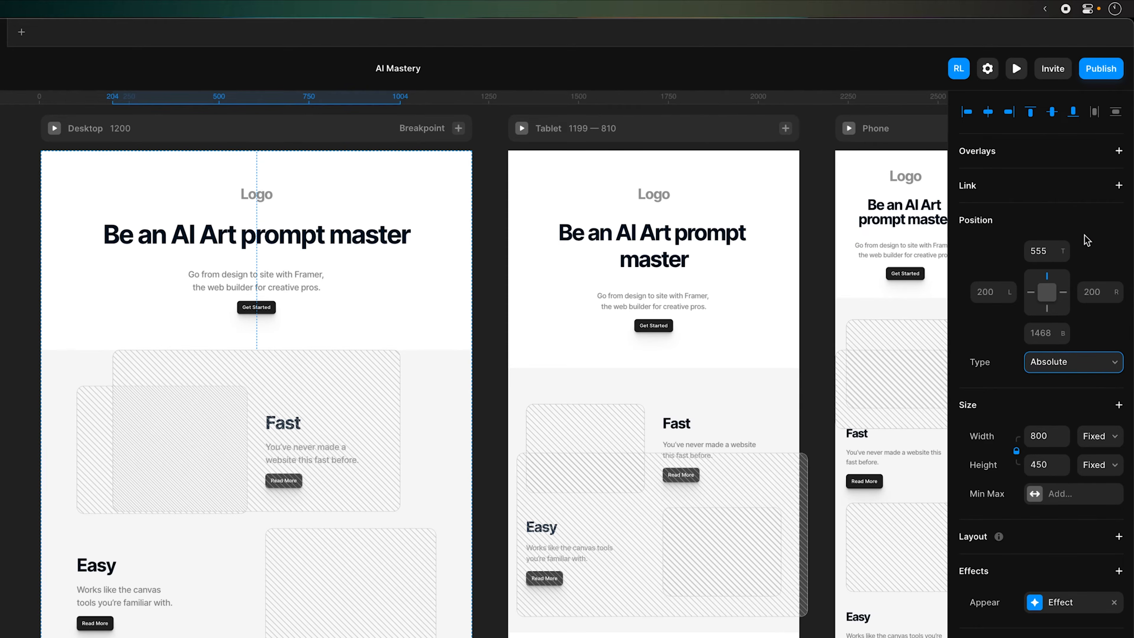
left_click(1051, 251)
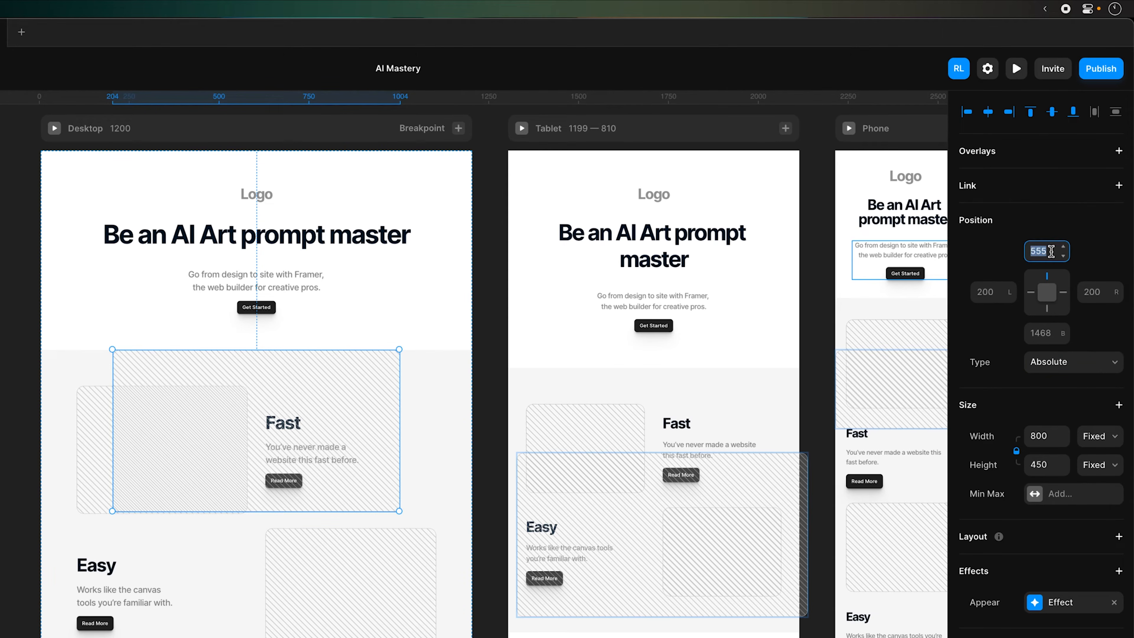
type("0")
key("Return")
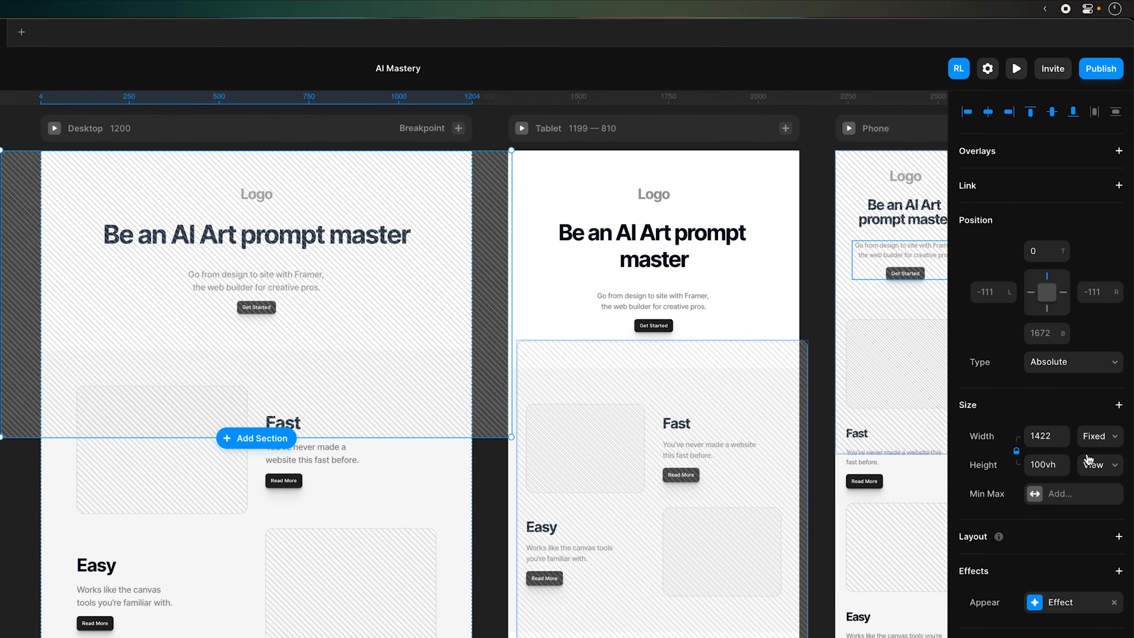
Size the placeholder to 100% relative width and, with its aspect ratio unlocked, a Viewport height of 100vh
left_click(1085, 455)
left_click(1052, 437)
type("1")
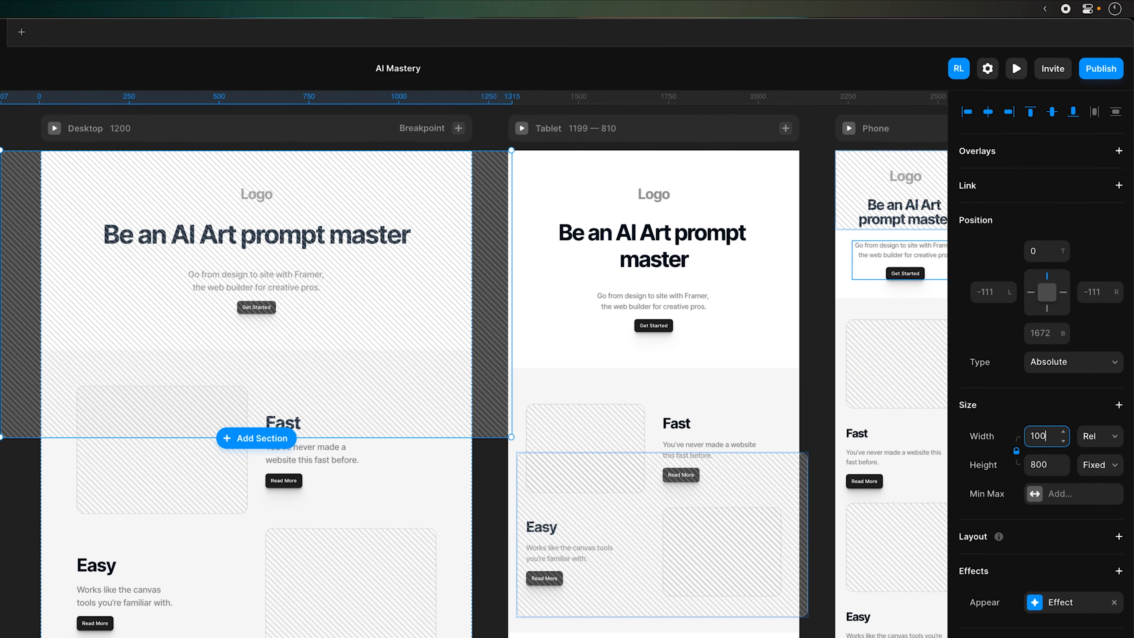
type("00%")
key("Return")
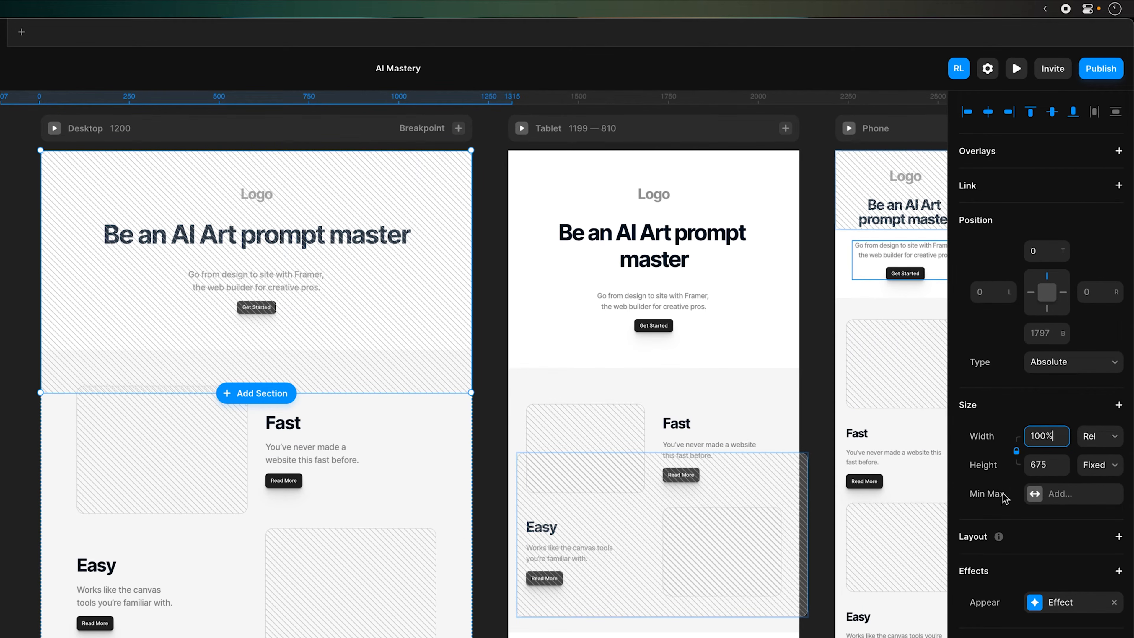
left_click(1016, 453)
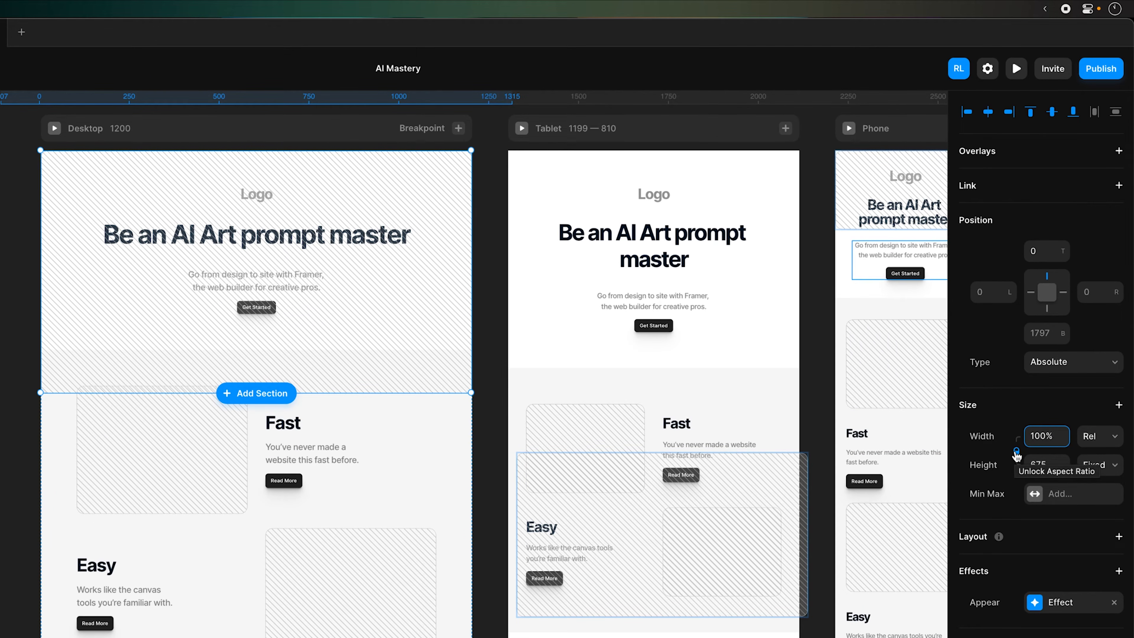
left_click(1102, 465)
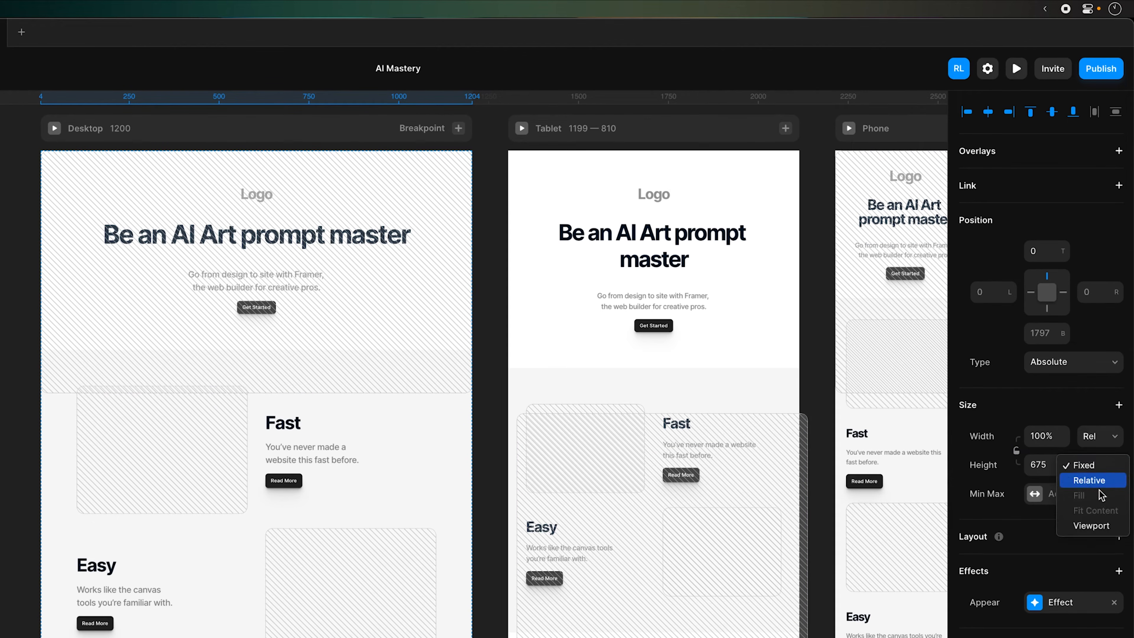
left_click(1090, 526)
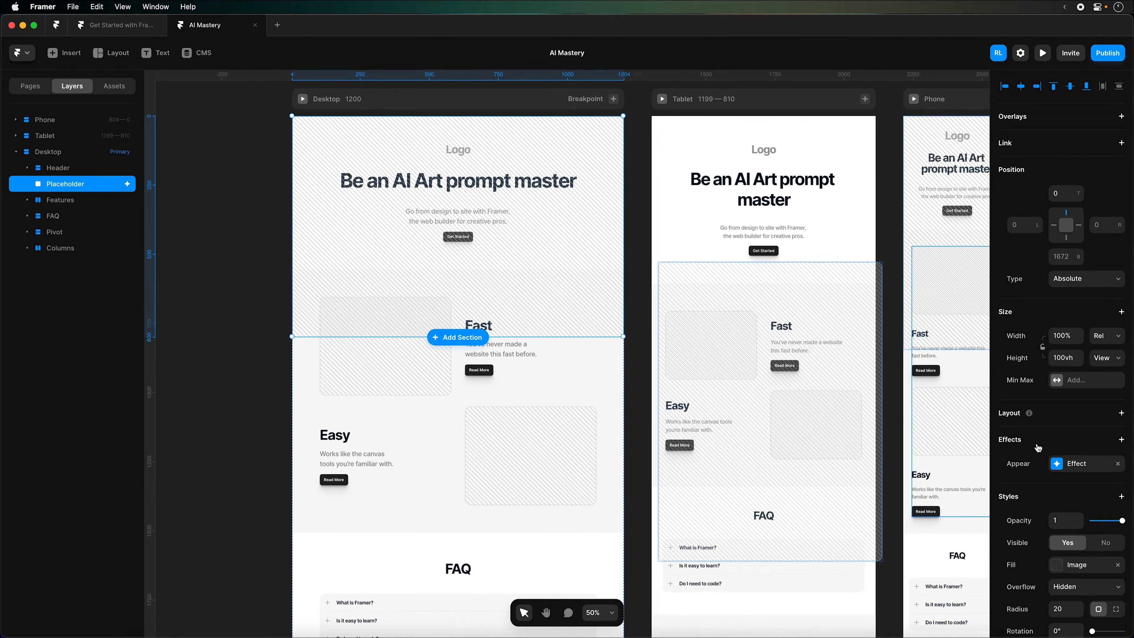
Check the placeholder's Z Index and remove its Appear effect
scroll(1038, 448, "down", 5)
left_click(1063, 537)
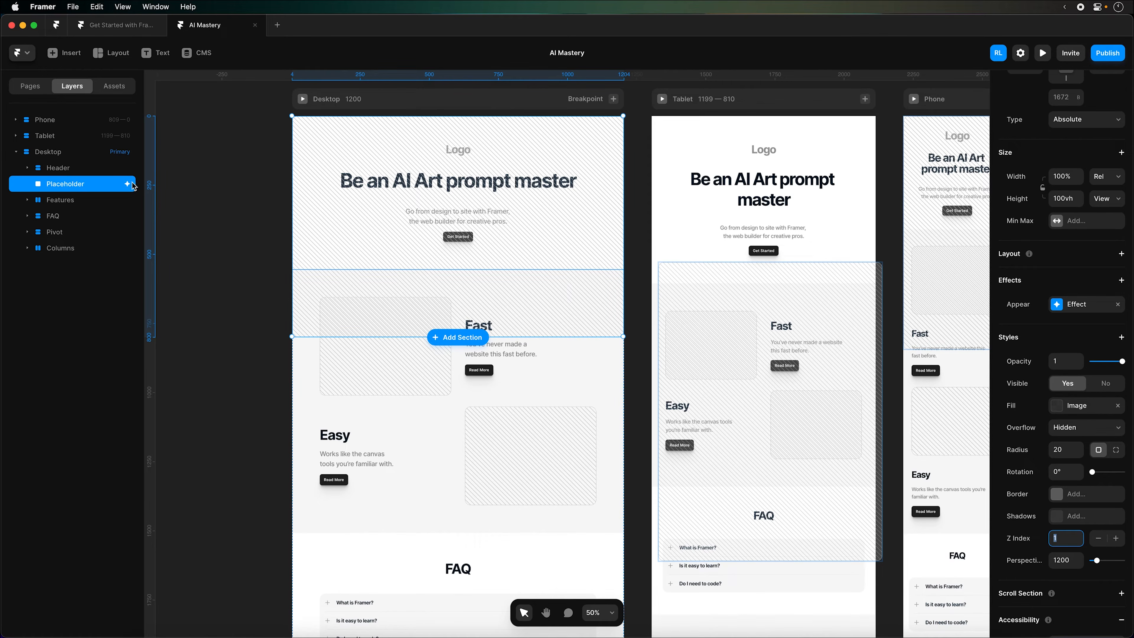
left_click(1117, 304)
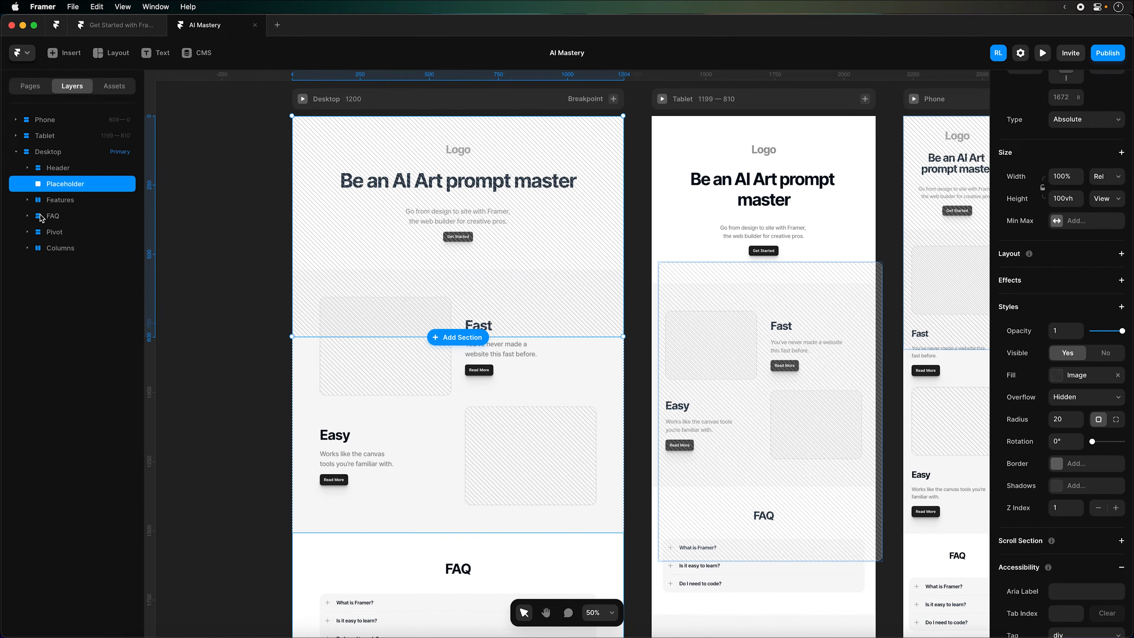
Add a Z Index of 2 to the Header and compare it with the placeholder's stacking value
left_click(74, 168)
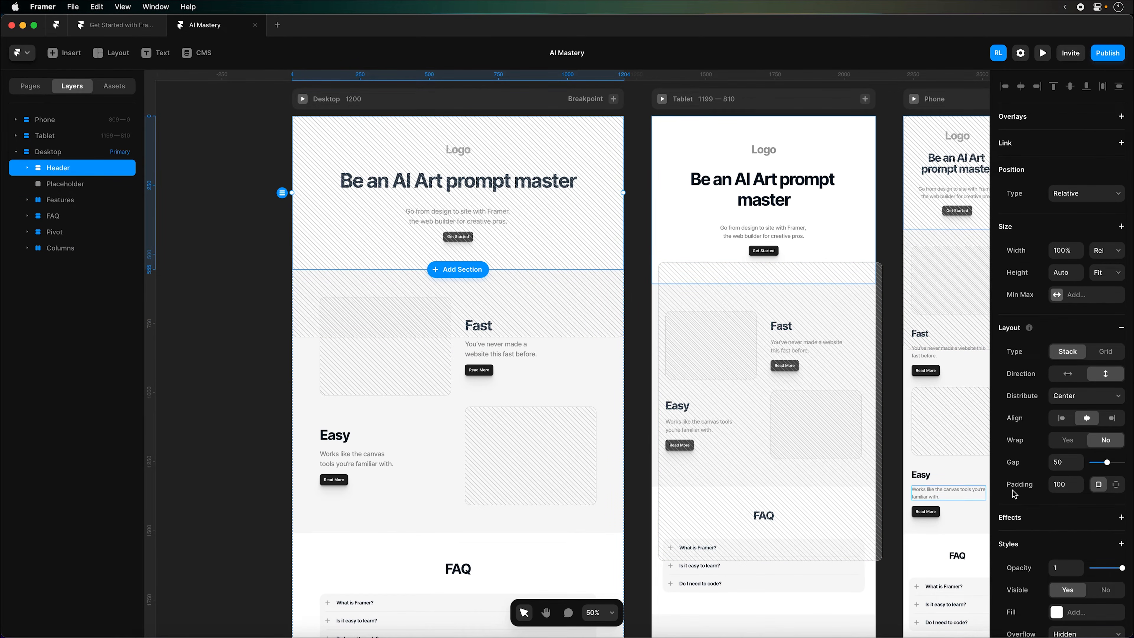
scroll(1017, 493, "down", 6)
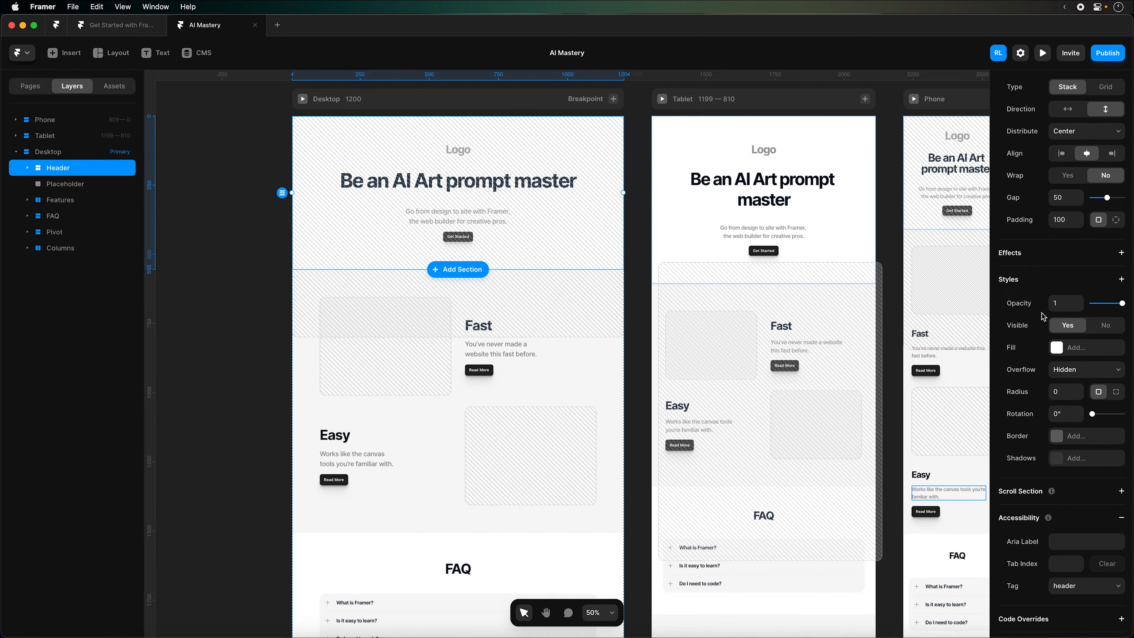
scroll(1031, 407, "up", 2)
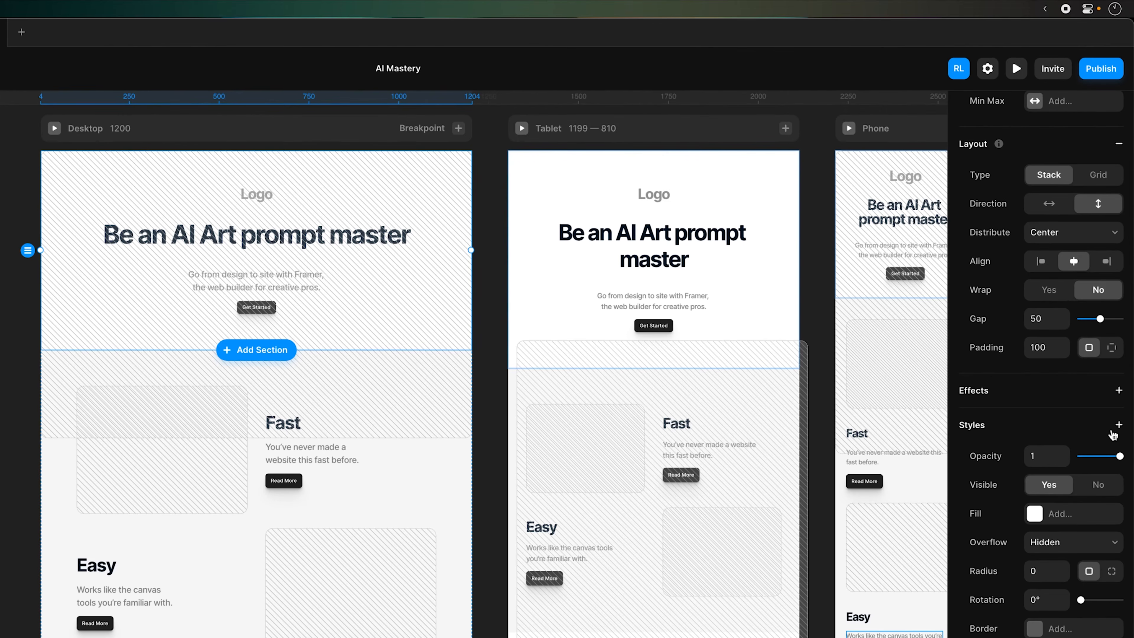
left_click(1119, 426)
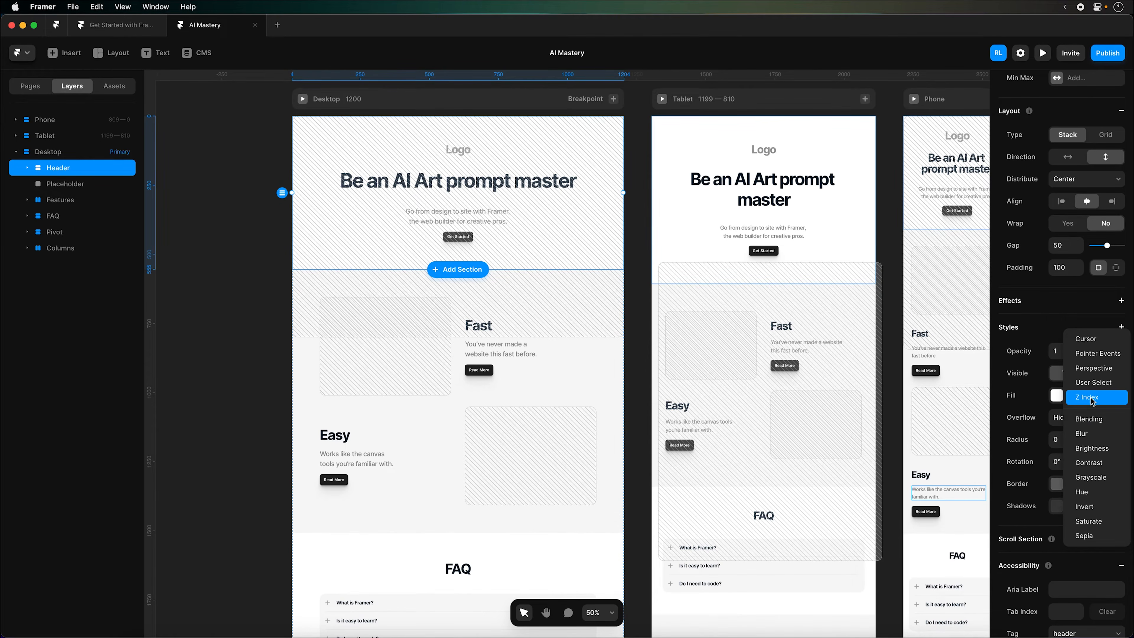
left_click(1092, 397)
left_click(1068, 521)
type("2")
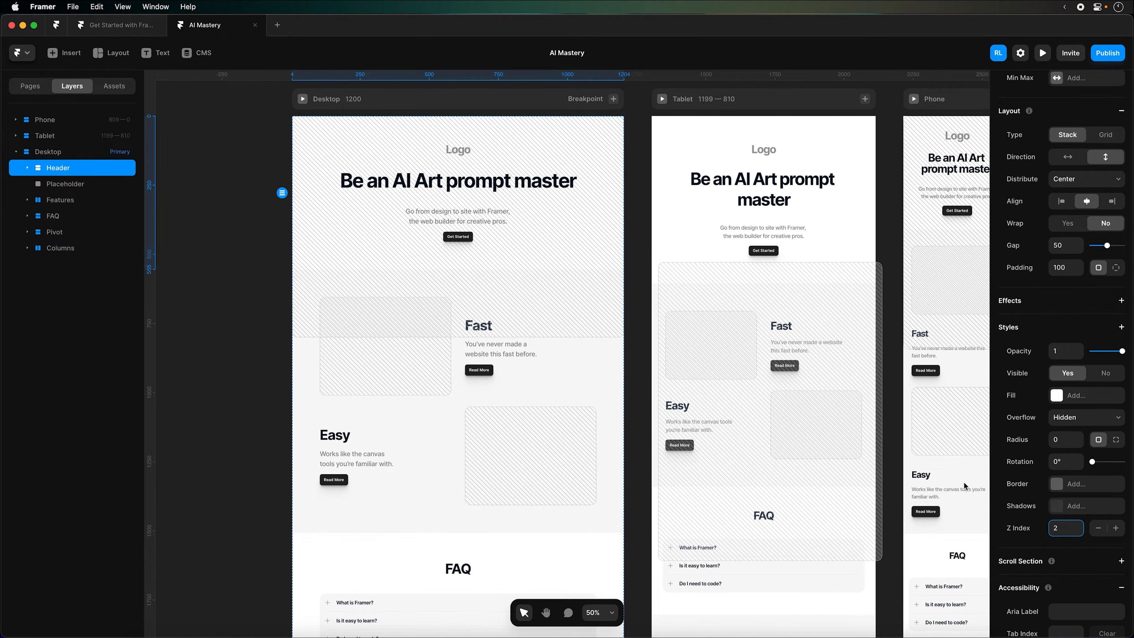
left_click(76, 186)
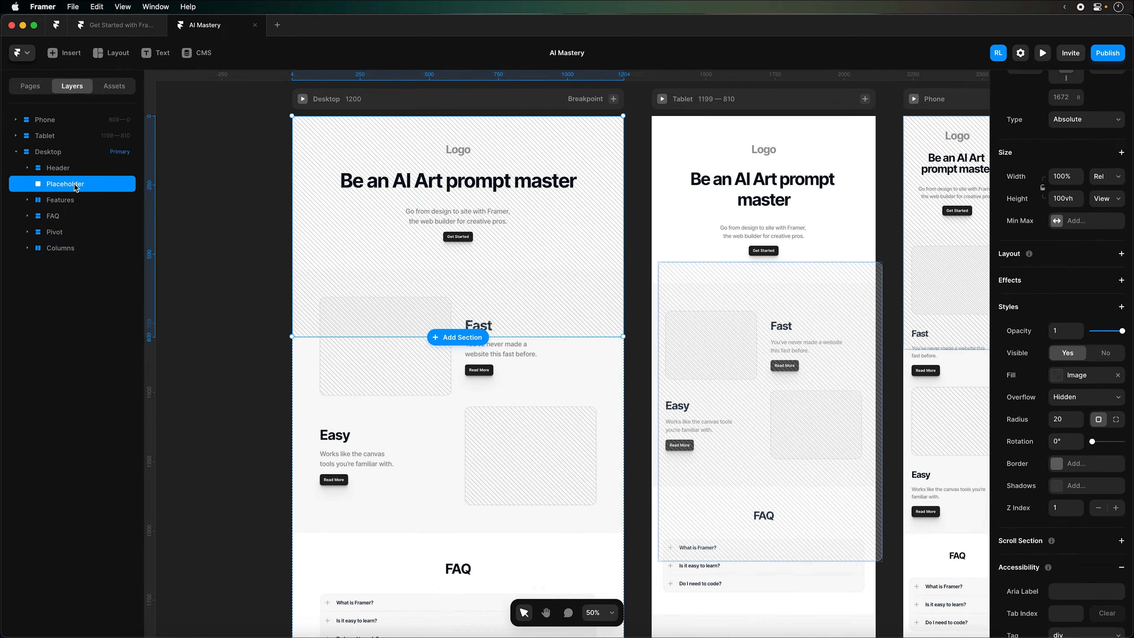
Set the Header's height to Viewport at 100vh
left_click(68, 170)
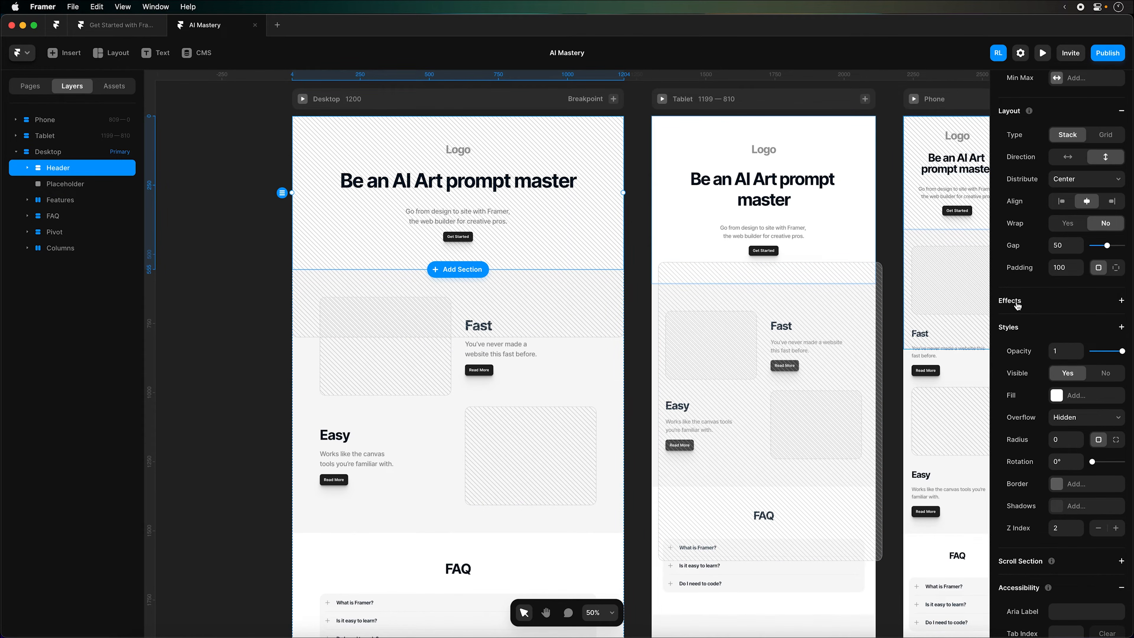
scroll(1036, 308, "up", 5)
scroll(1035, 304, "up", 2)
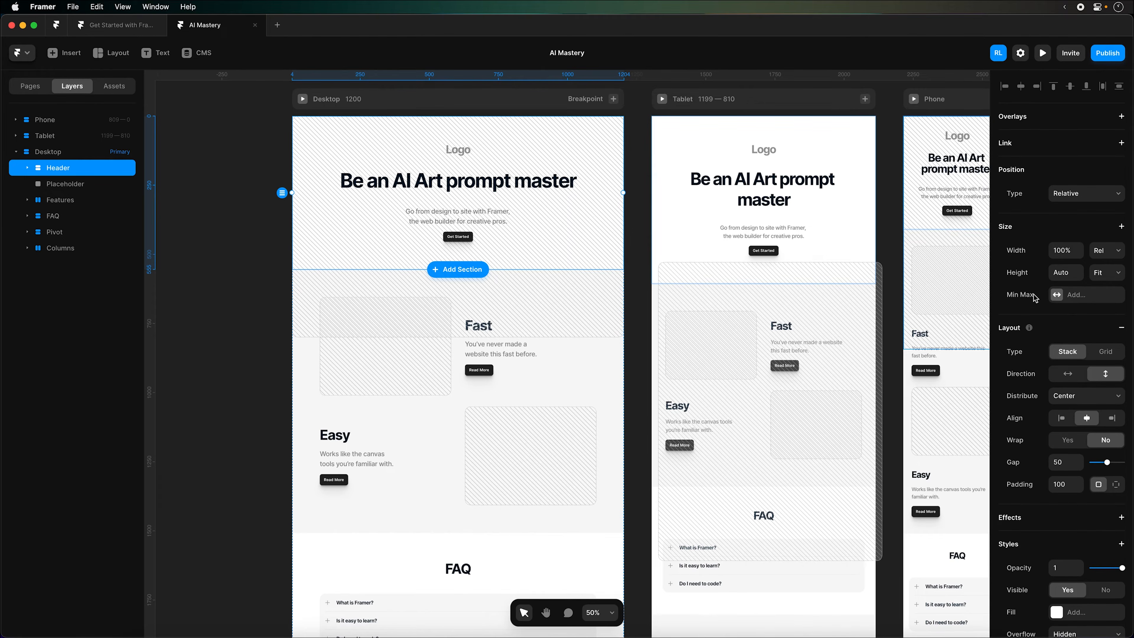
left_click(1111, 274)
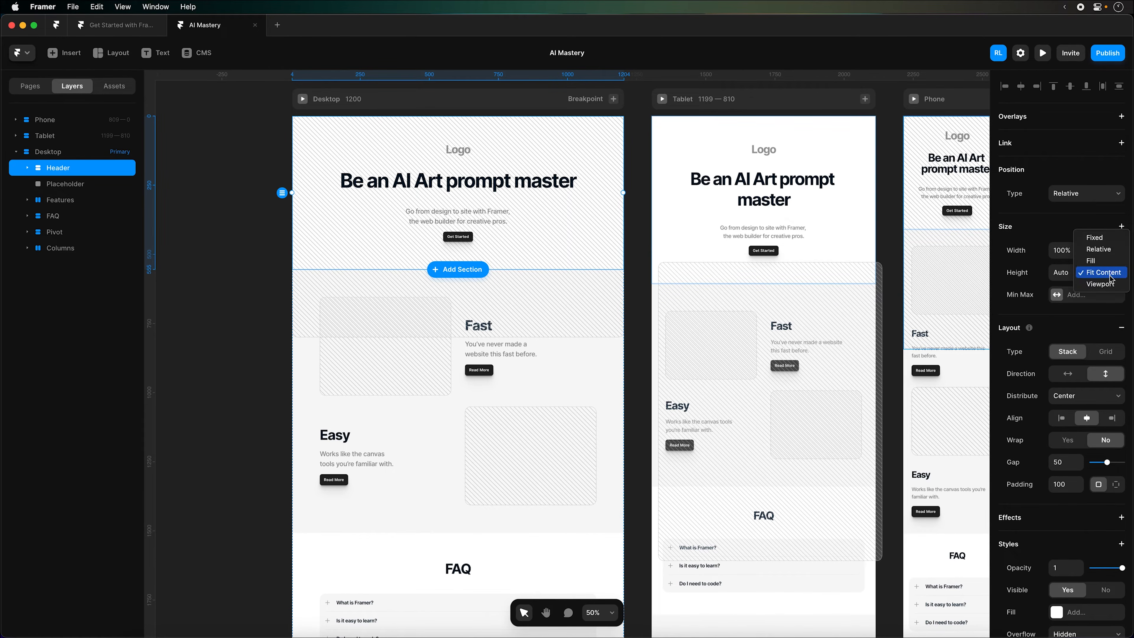
left_click(1110, 284)
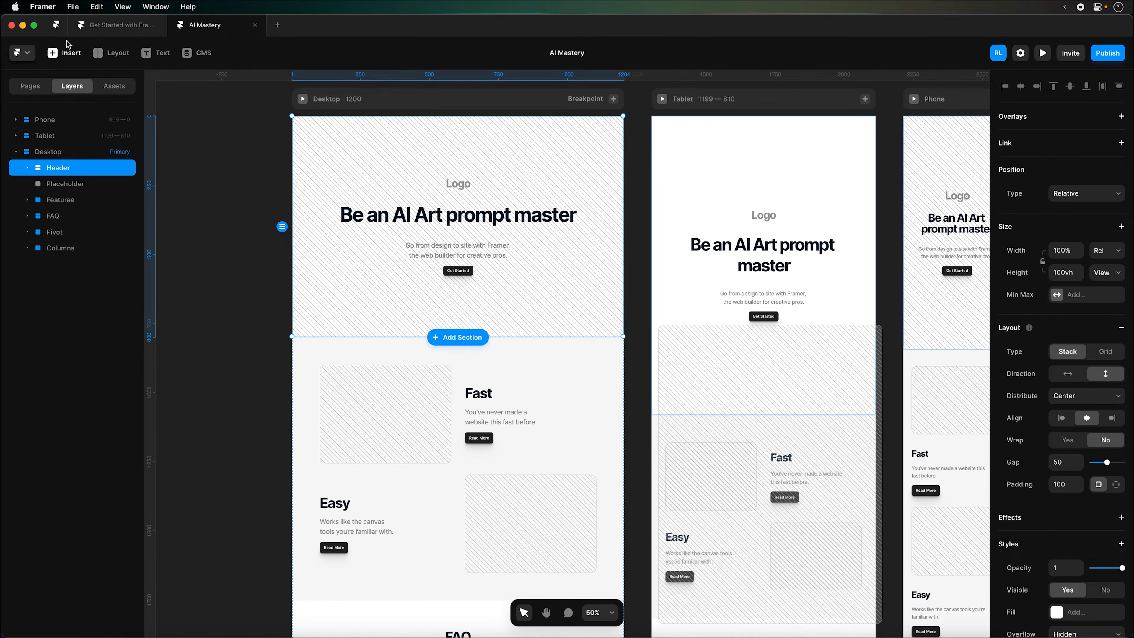
Copy "Join the community of AI Art masters on Discord" from the brief's Hero section and return to the AI Mastery project
left_click(89, 29)
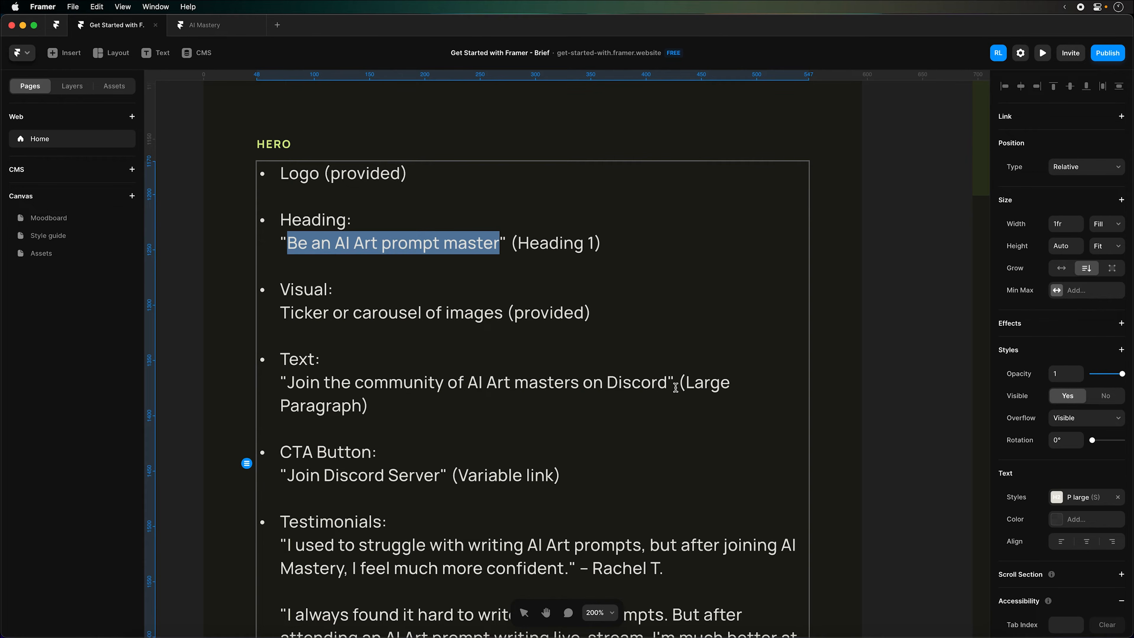
left_click_drag(667, 384, 287, 385)
key("super+c")
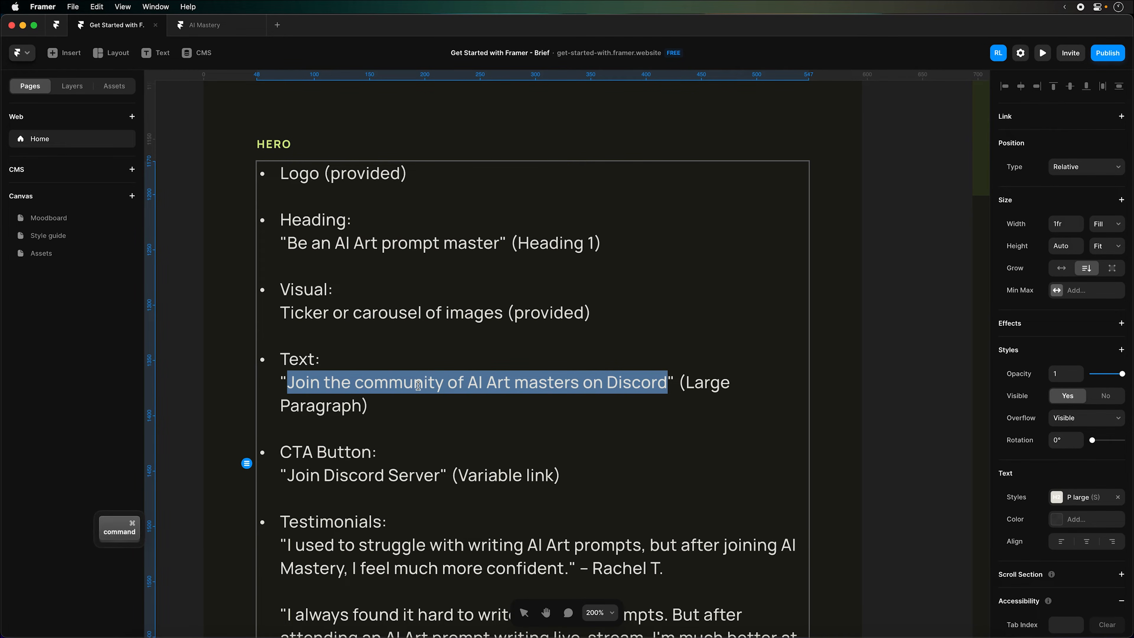
left_click(204, 25)
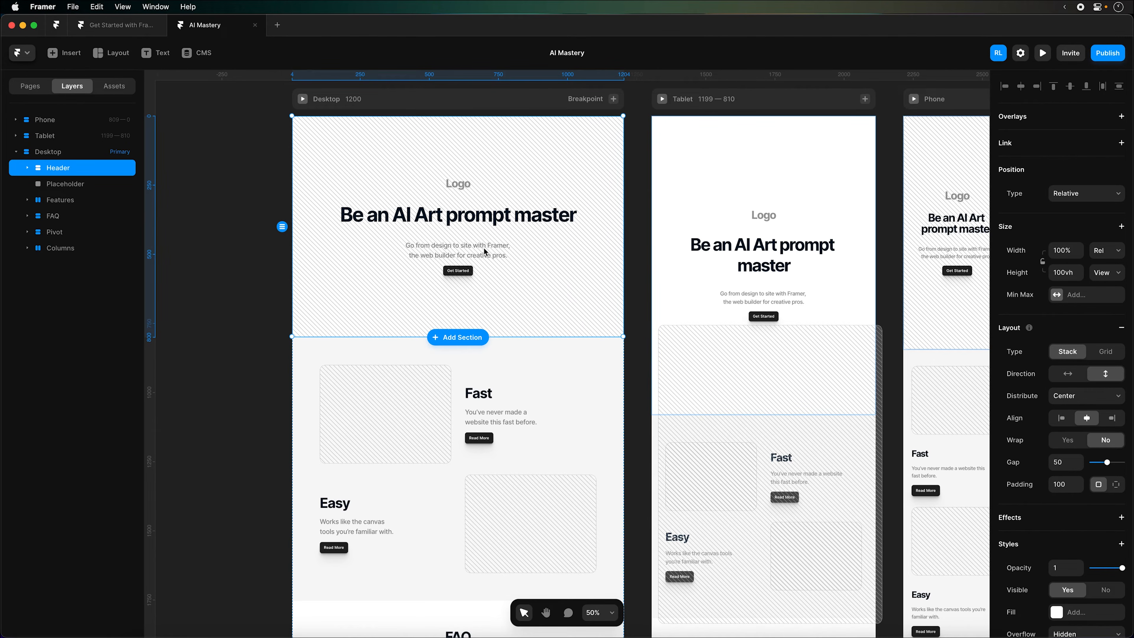
Move the hero Placeholder below Columns, to the end of the Desktop breakpoint's layer order
key("super+equal")
key("space")
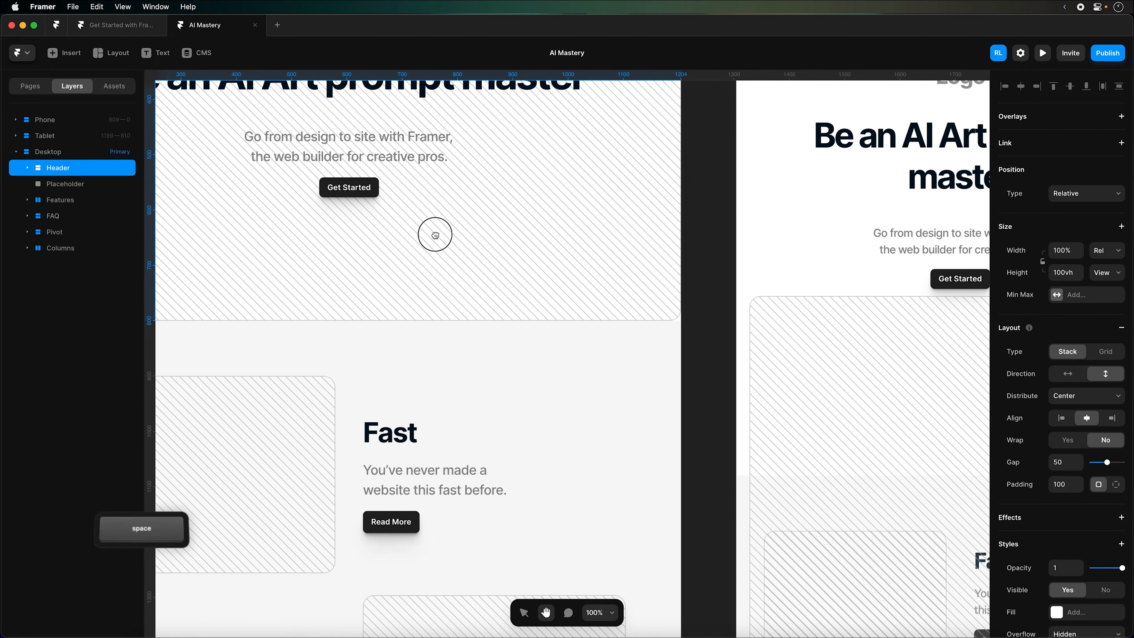
left_click_drag(435, 234, 556, 347)
left_click(532, 310)
left_click(534, 312)
left_click_drag(73, 187, 65, 258)
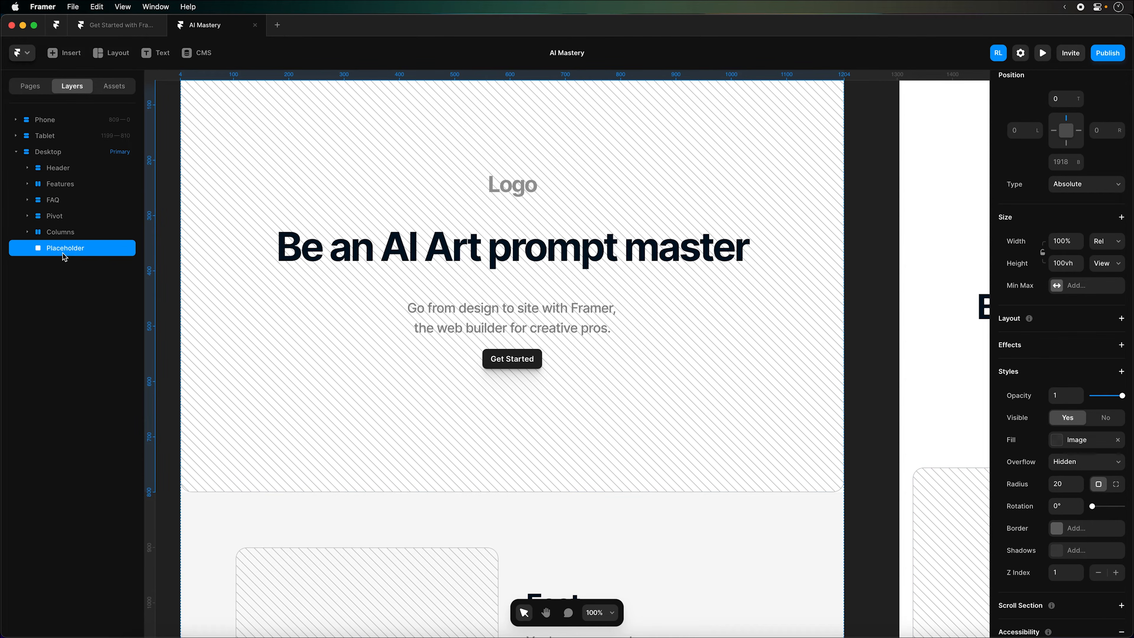
Replace the Header's paragraph under the heading with the copied "Join the community of AI Art masters on Discord"
left_click(67, 171)
left_click(27, 167)
left_click(73, 203)
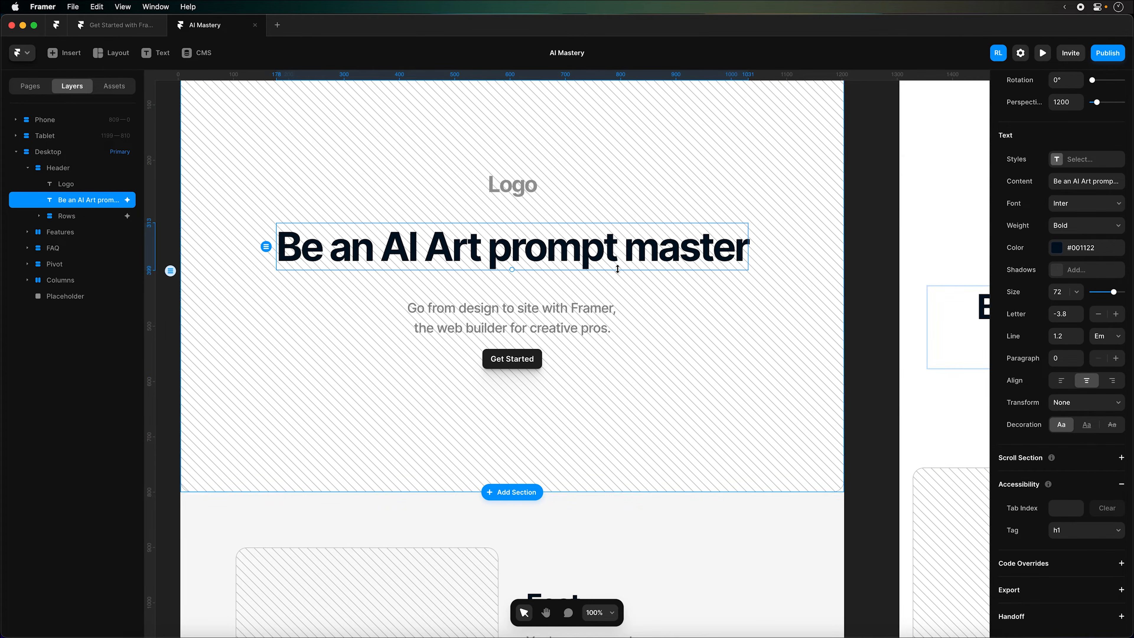
left_click(39, 215)
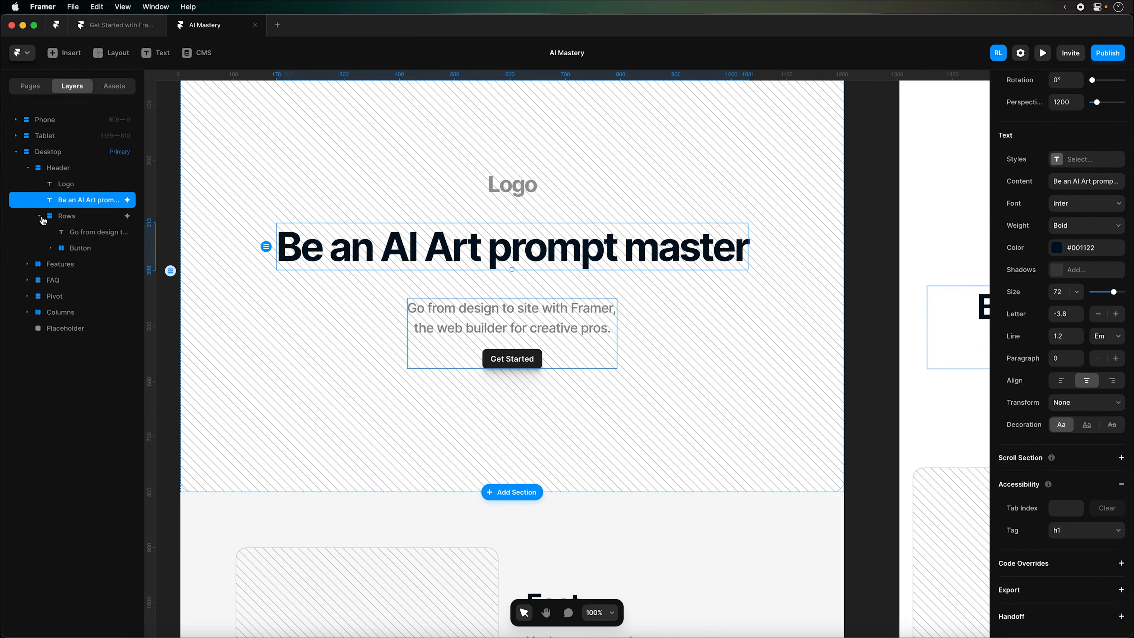
left_click(78, 237)
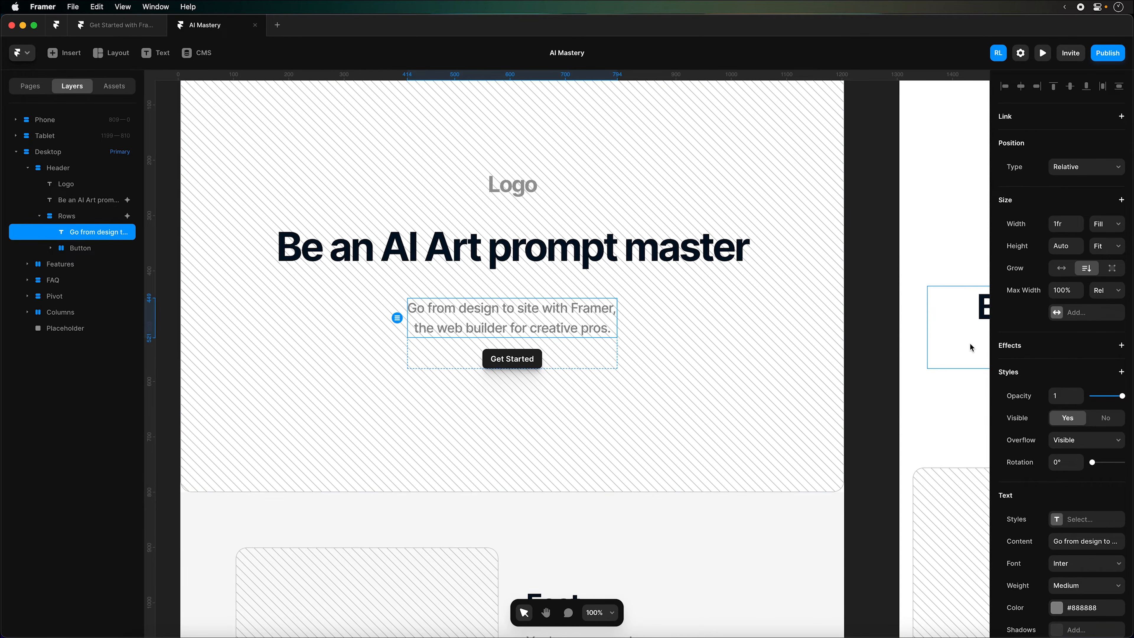
left_click(1077, 538)
key("super+v")
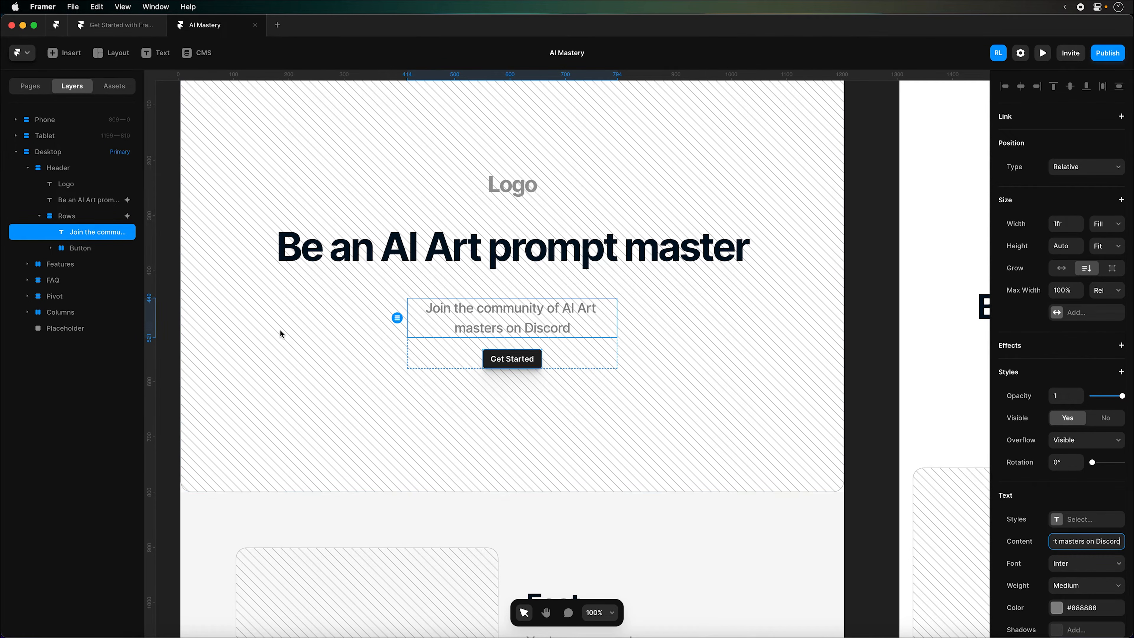
Replace the Header button's label with "Join Discord Server", copied from the CTA Button entry in the brief
left_click(81, 252)
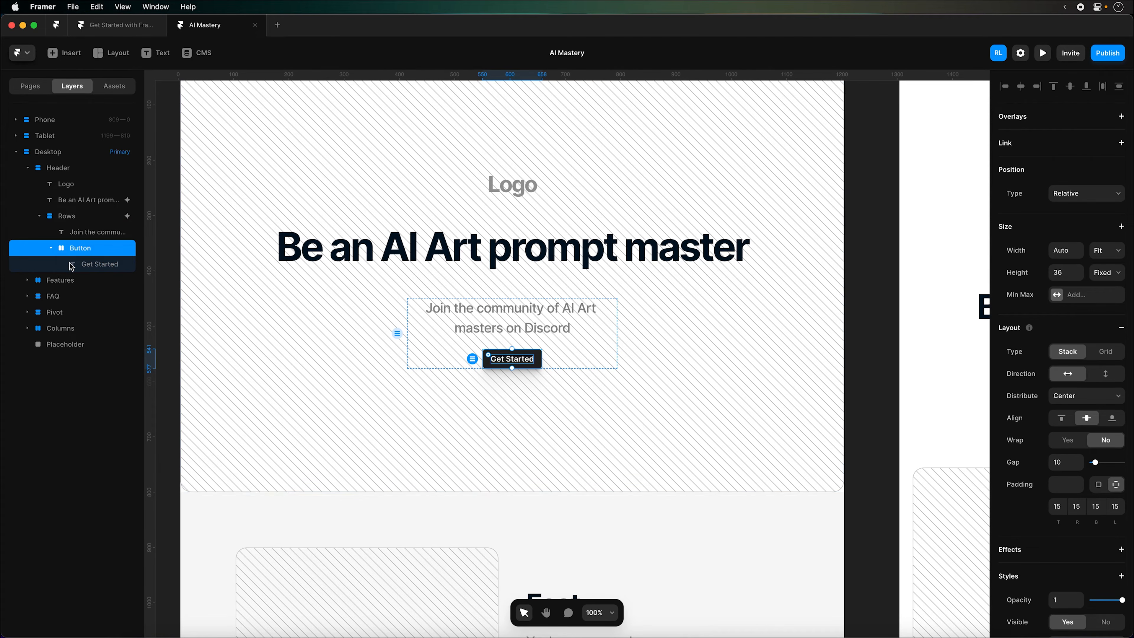
left_click(88, 264)
left_click_drag(1079, 518, 1053, 518)
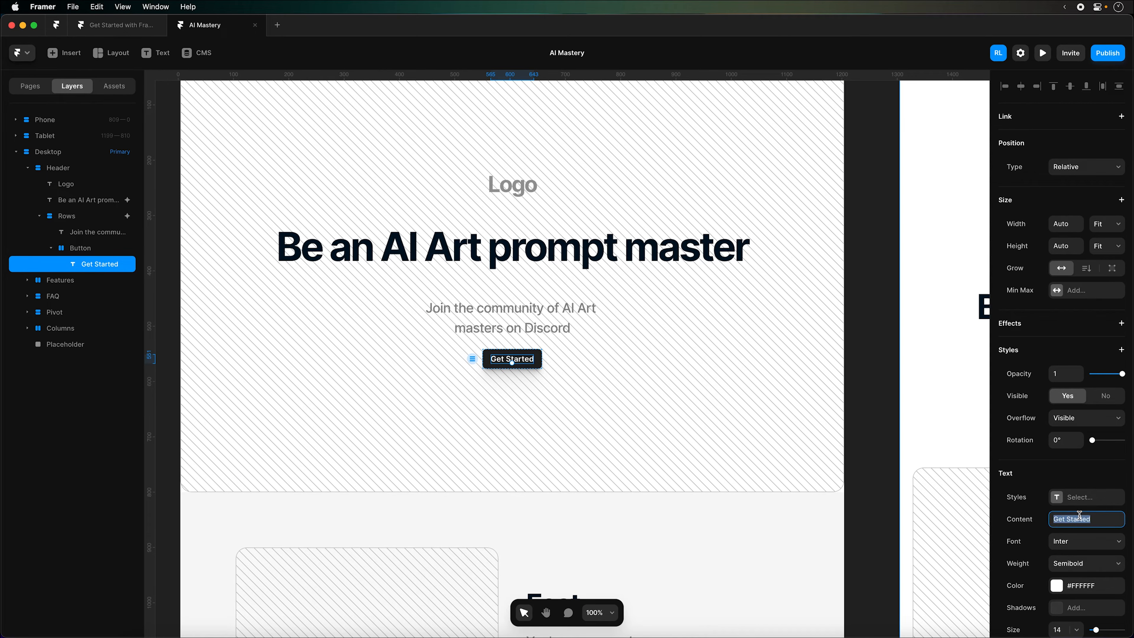
left_click(137, 31)
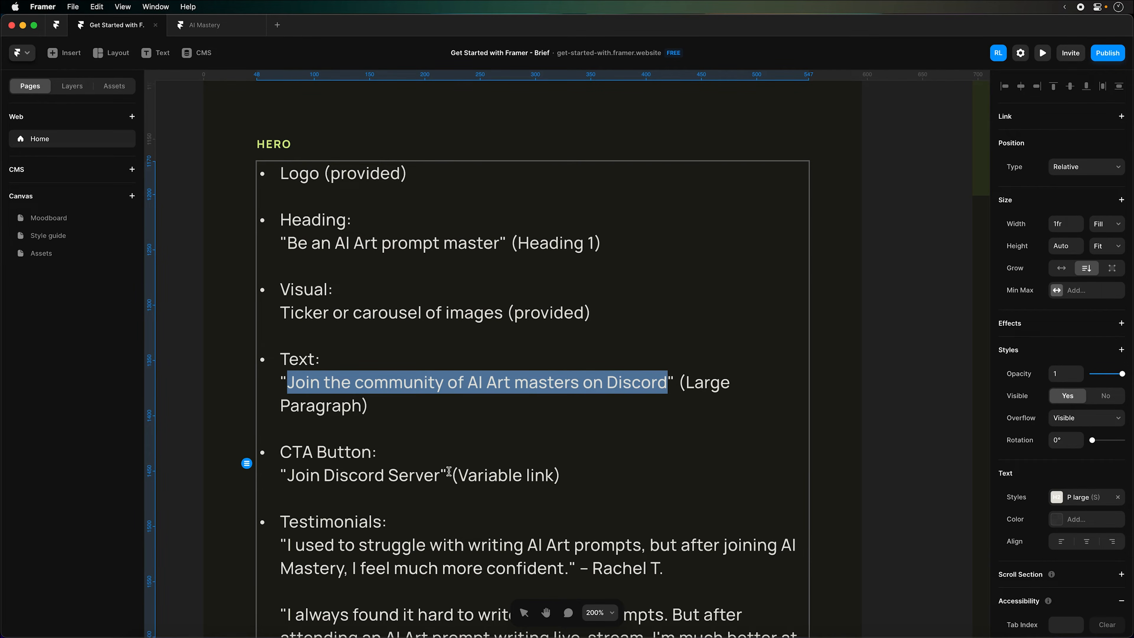
left_click_drag(441, 475, 290, 473)
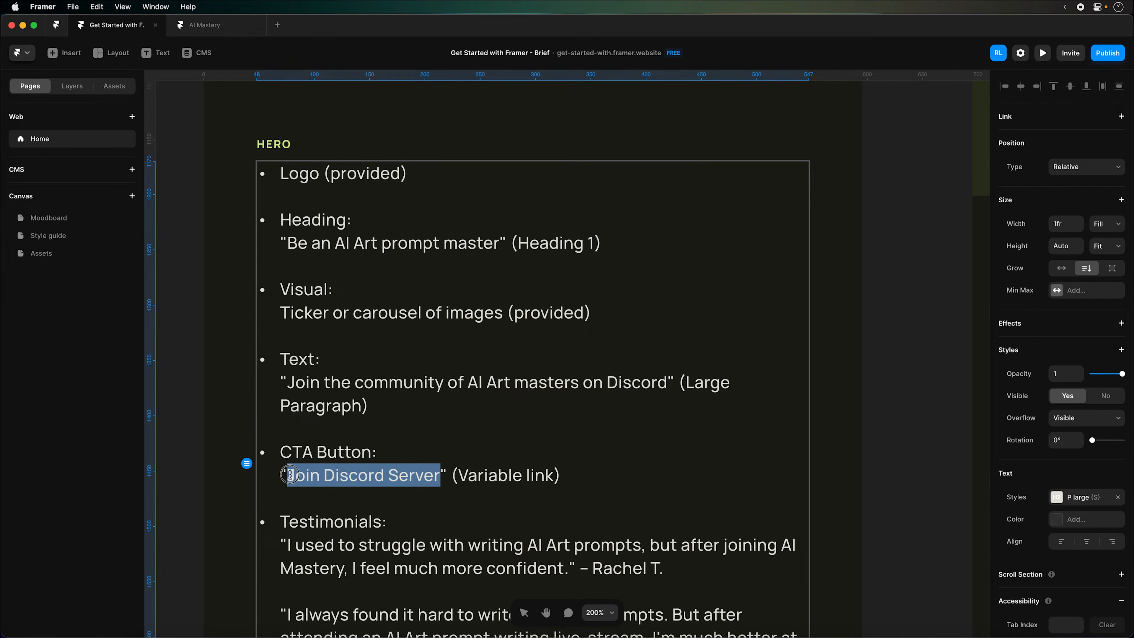
key("super+c")
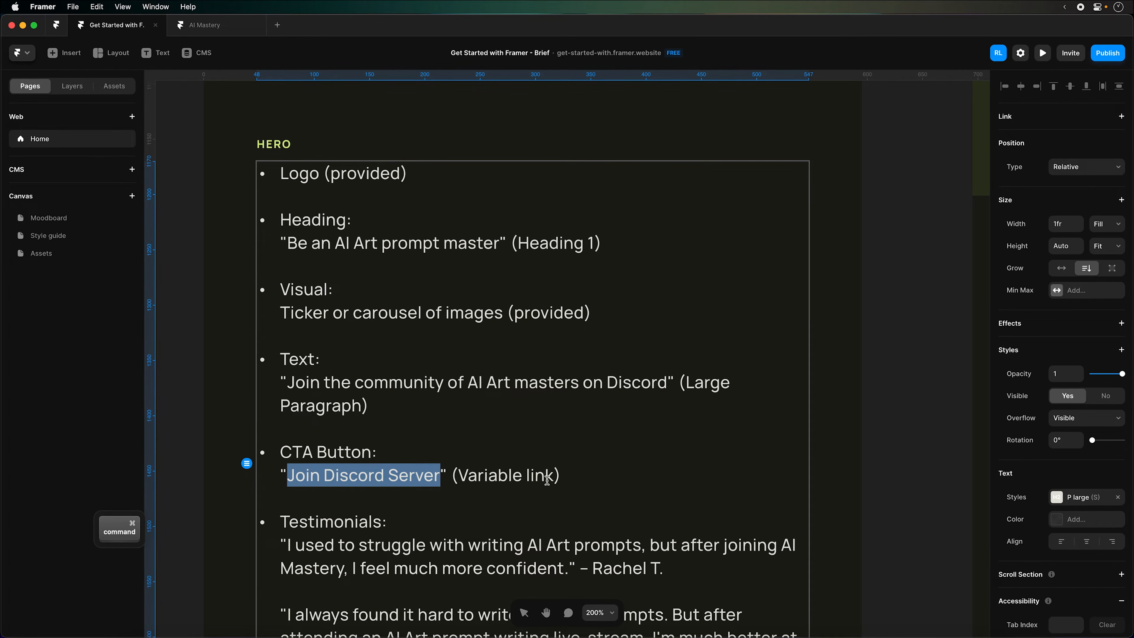
left_click(203, 25)
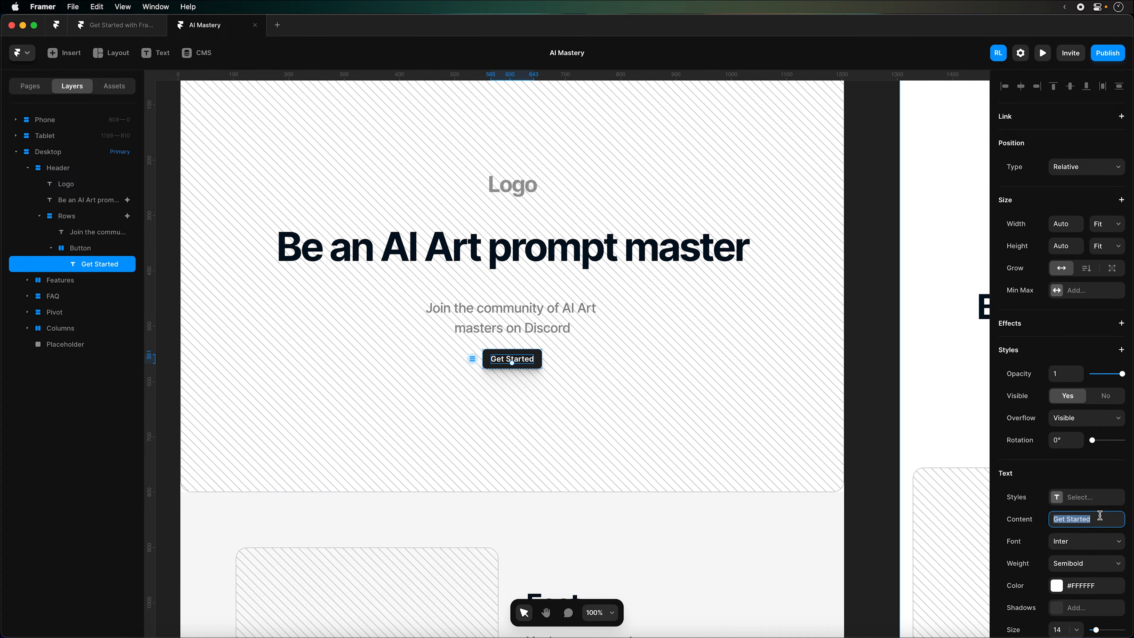
key("super+v")
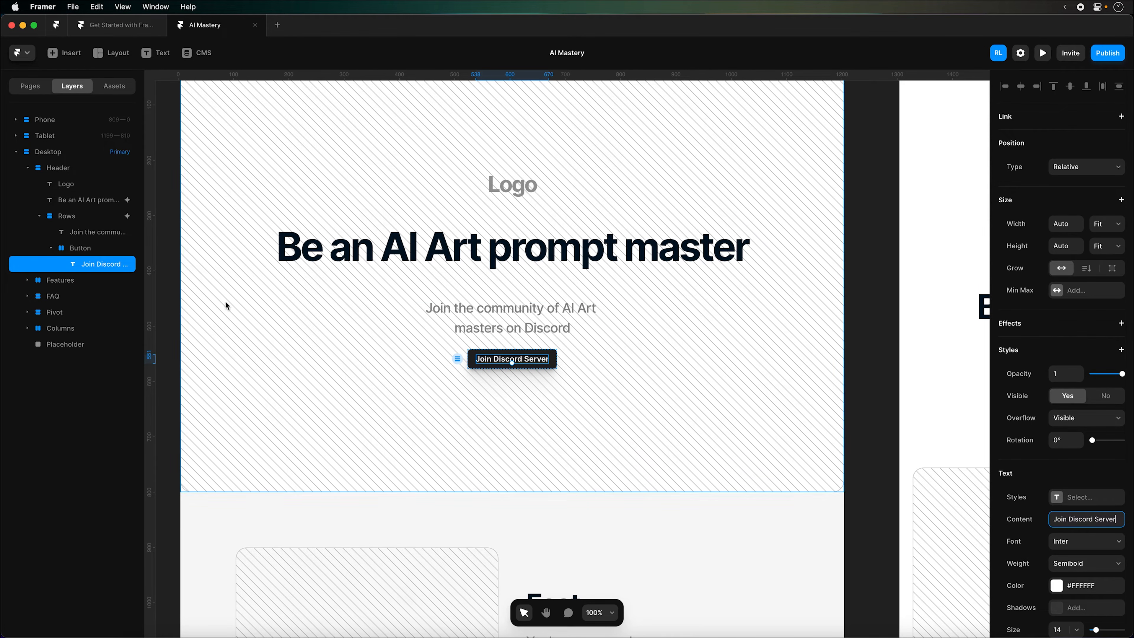
Turn the Header's "Join Discord Server" button into a component named Button
left_click(105, 252)
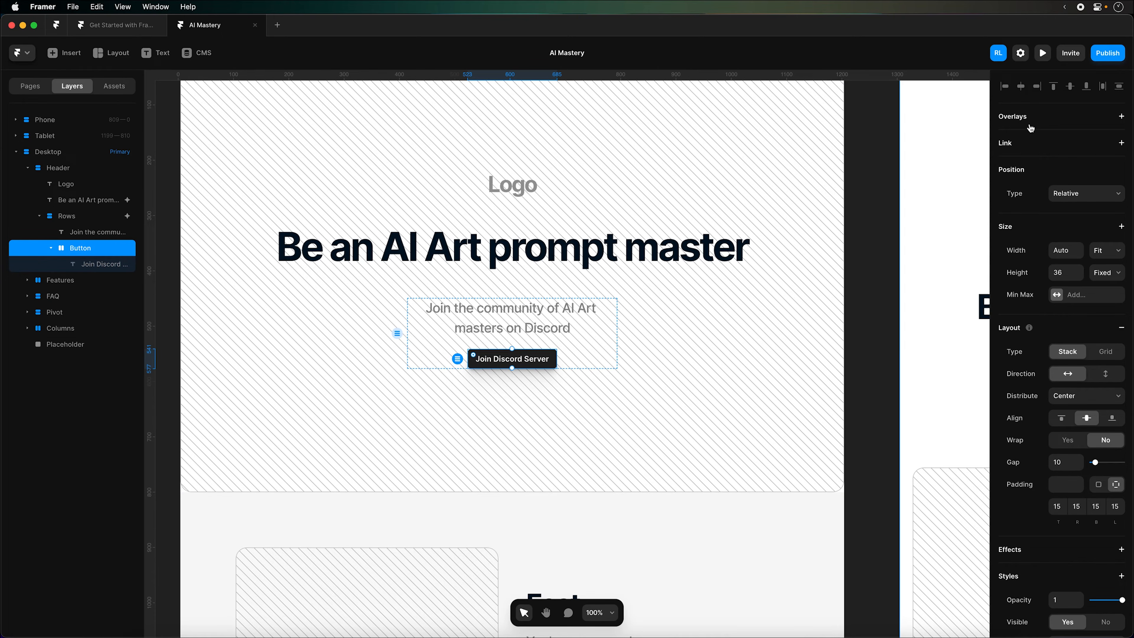
scroll(1034, 477, "down", 10)
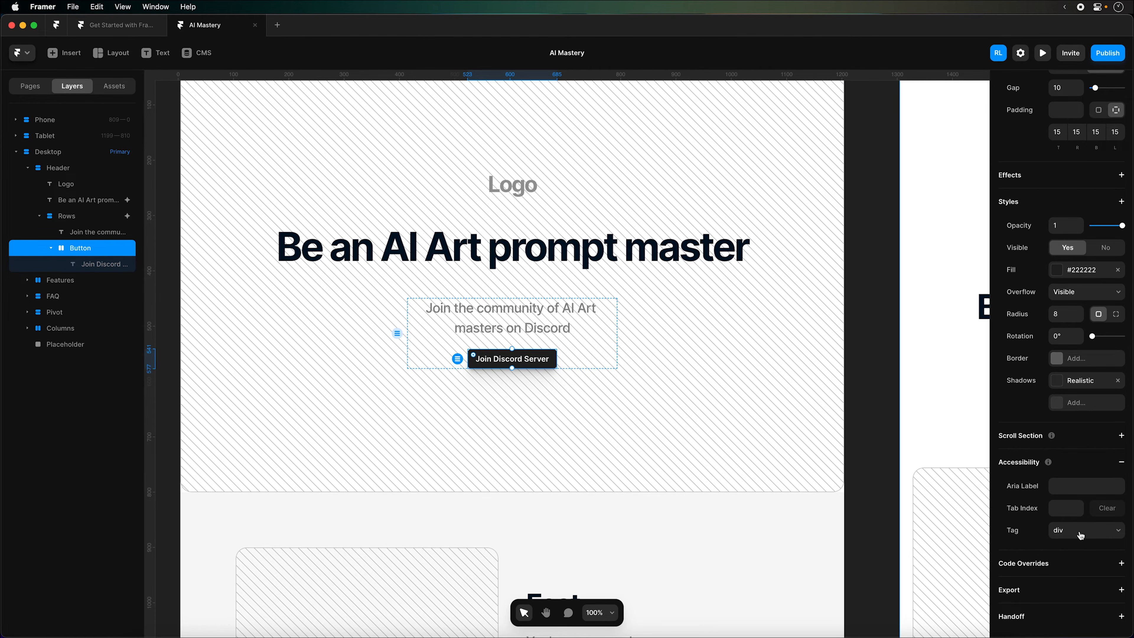
scroll(1033, 465, "up", 3)
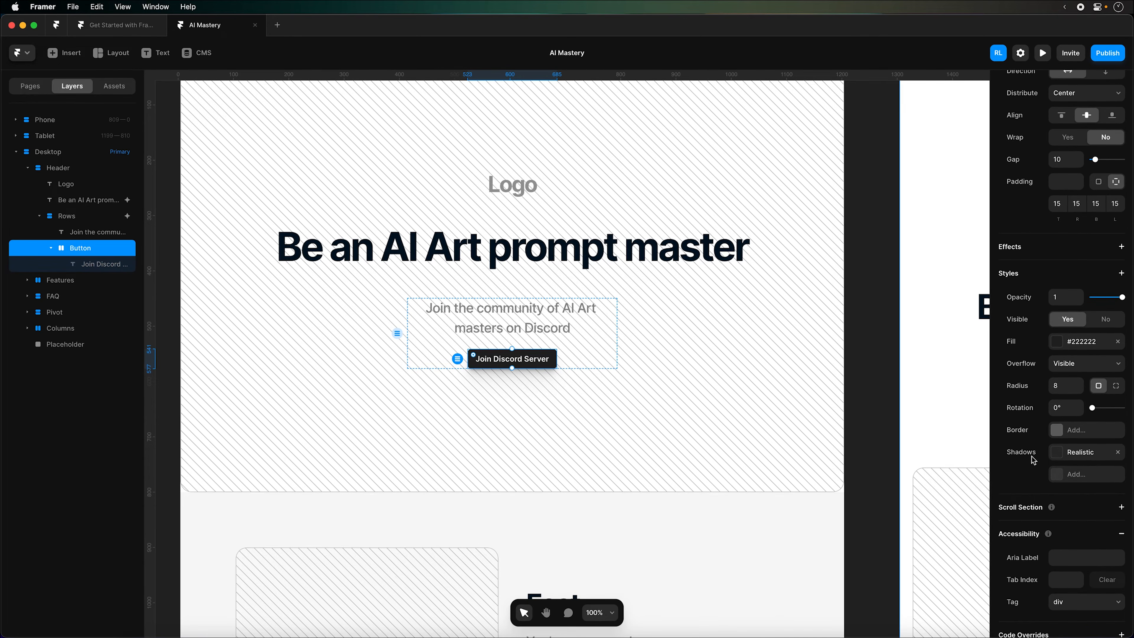
scroll(1034, 456, "down", 3)
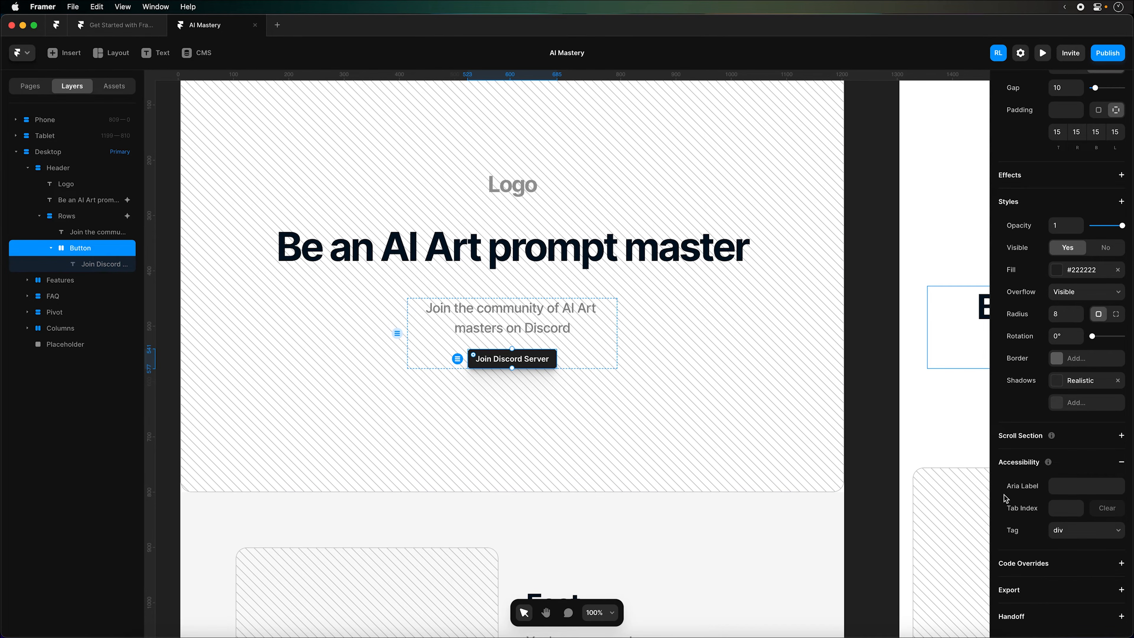
right_click(551, 360)
left_click(584, 344)
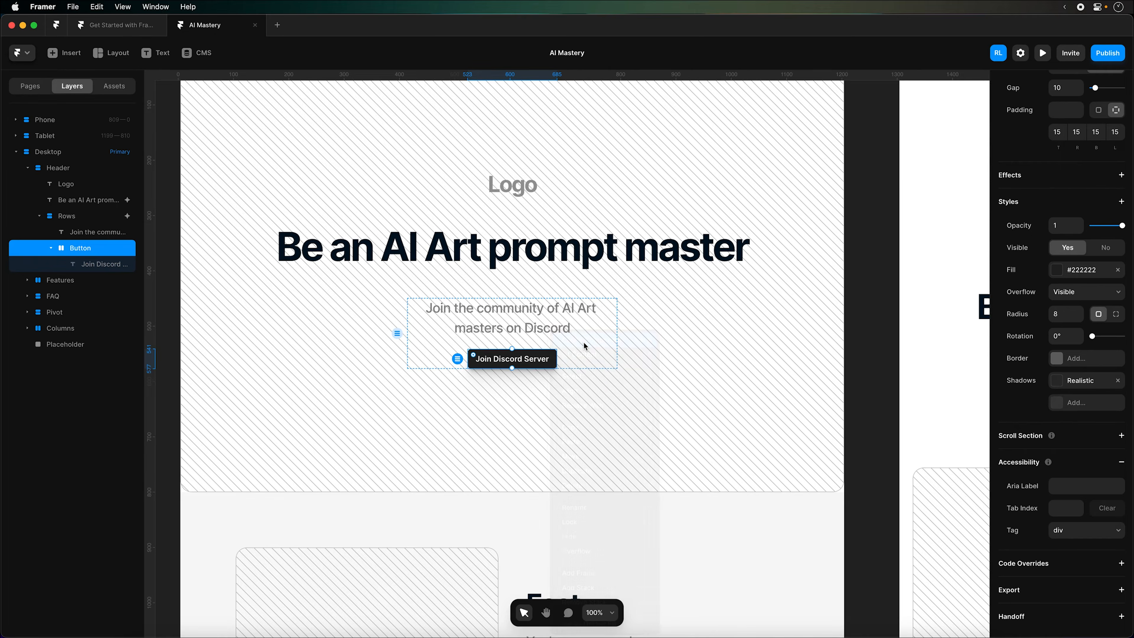
left_click(592, 383)
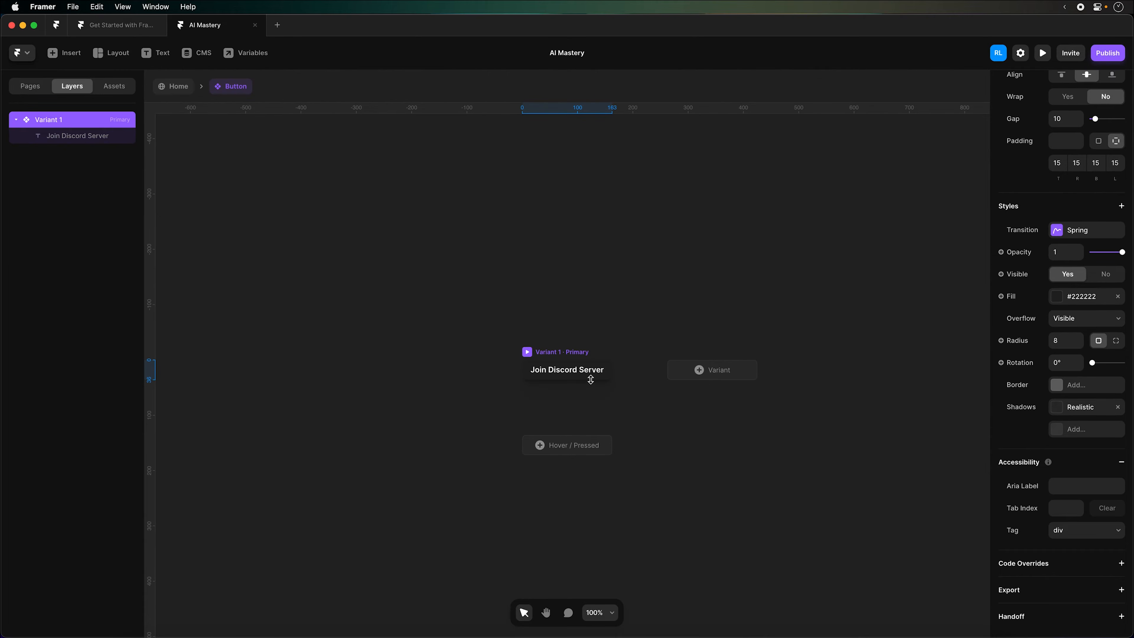
Add a link to the button component's primary variant and assign its Link To property to a new Link variable
key("super+equal")
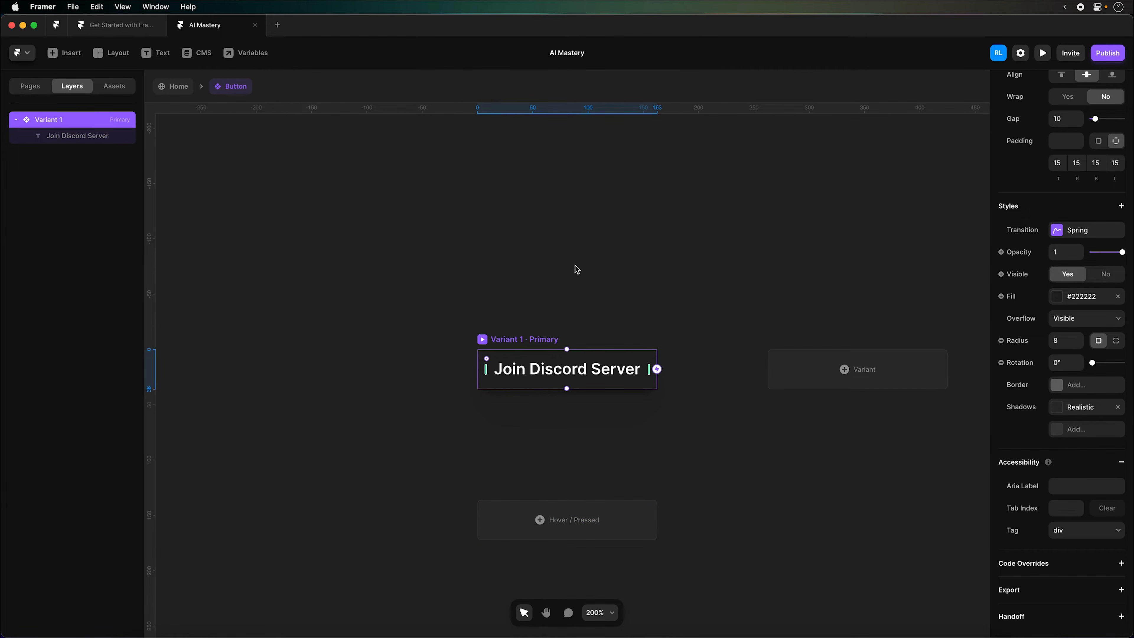
scroll(1071, 205, "up", 10)
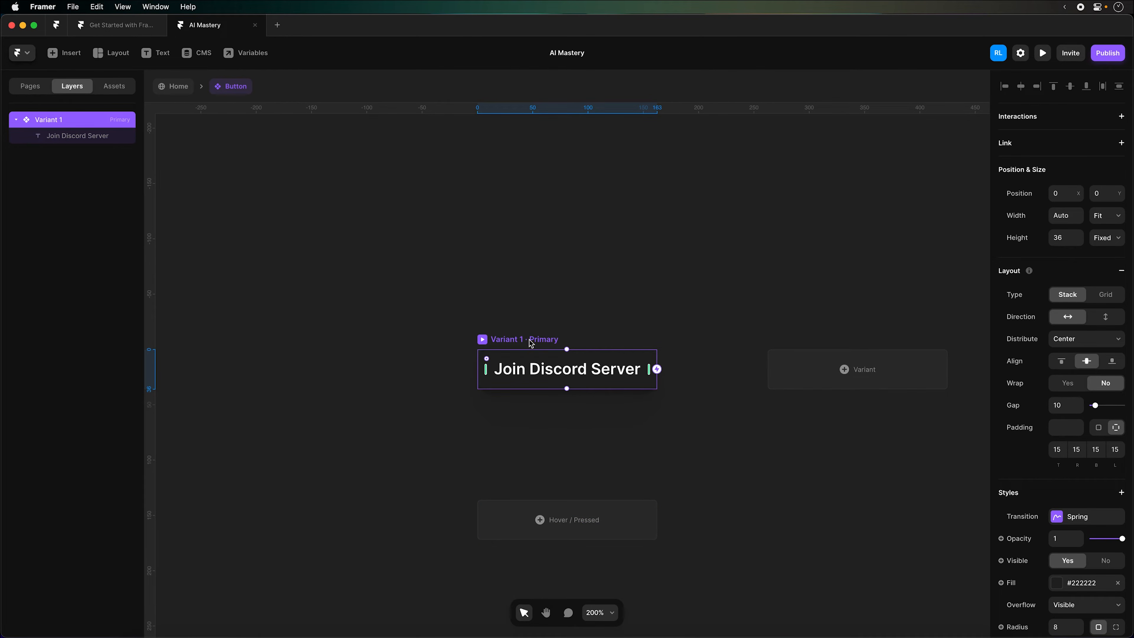
left_click(1120, 143)
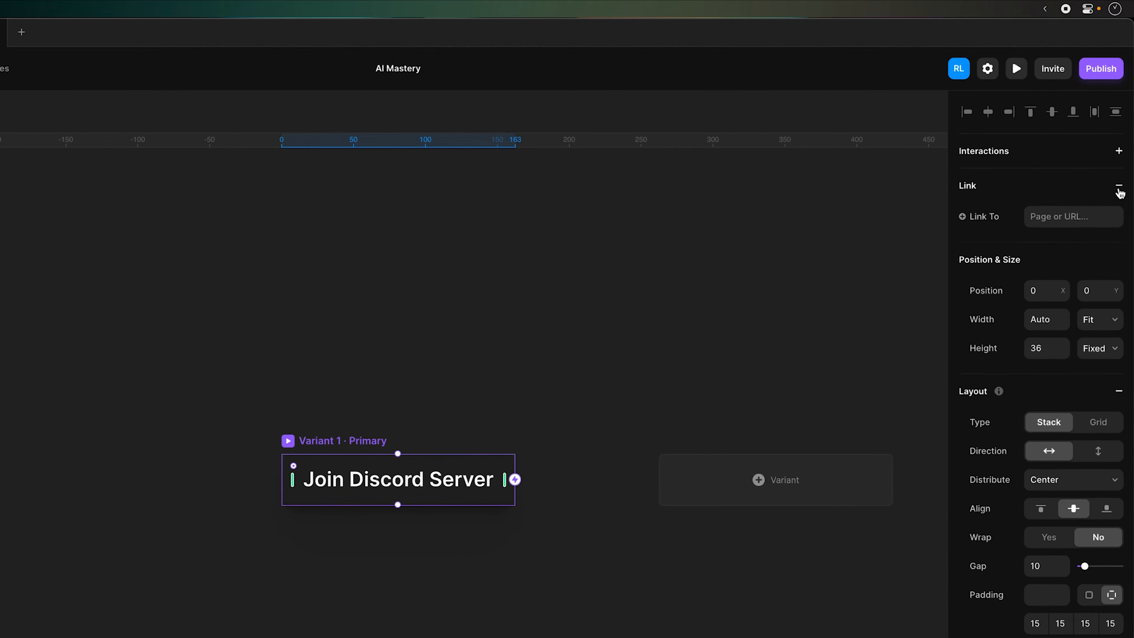
left_click(1001, 223)
left_click(997, 238)
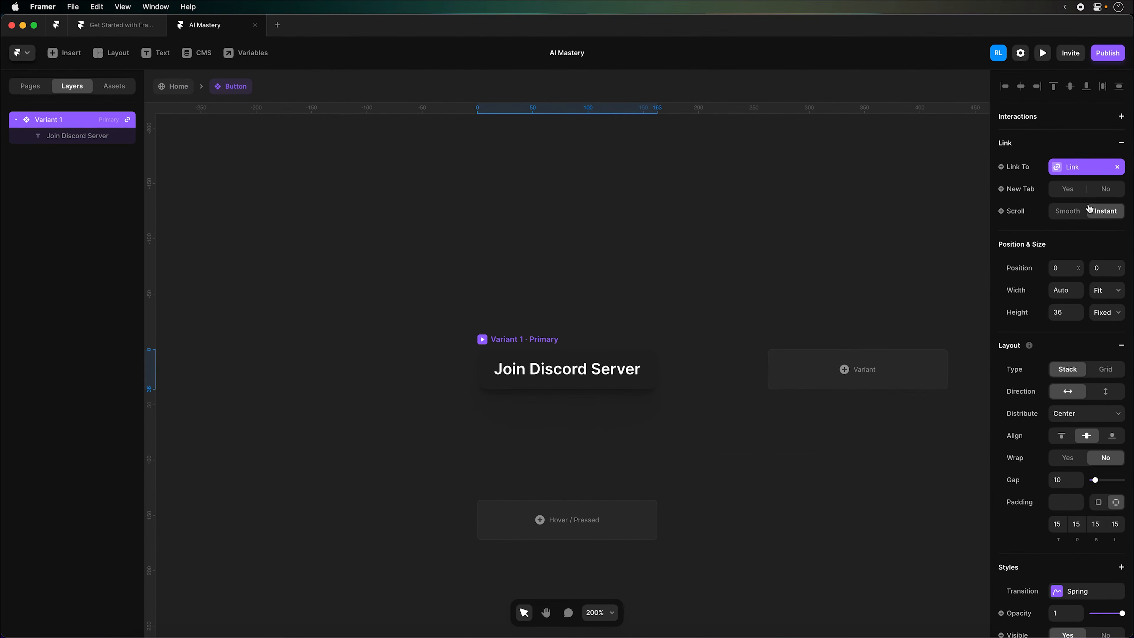
Return to the Home page and check the Link property on the button instance, leaving it empty
left_click(175, 89)
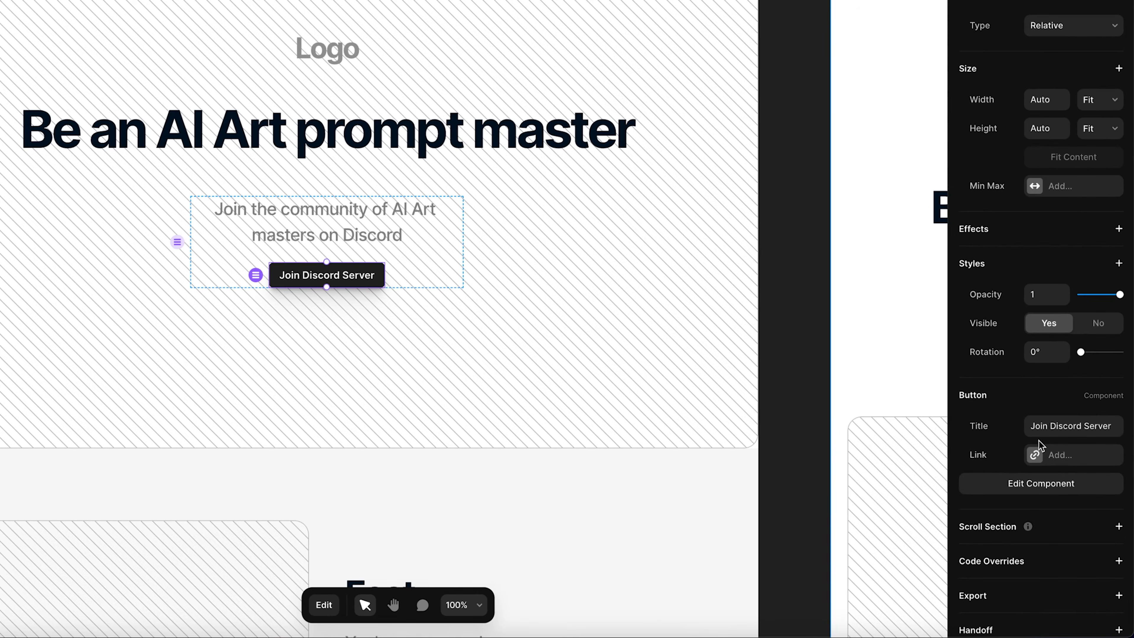
left_click(1093, 497)
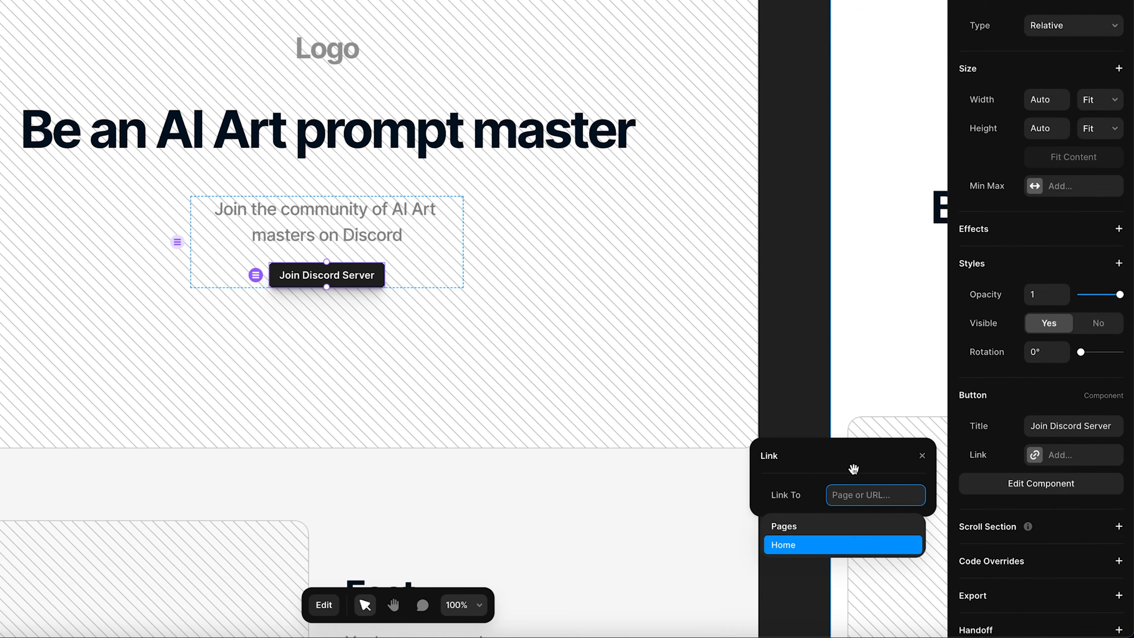
left_click(922, 457)
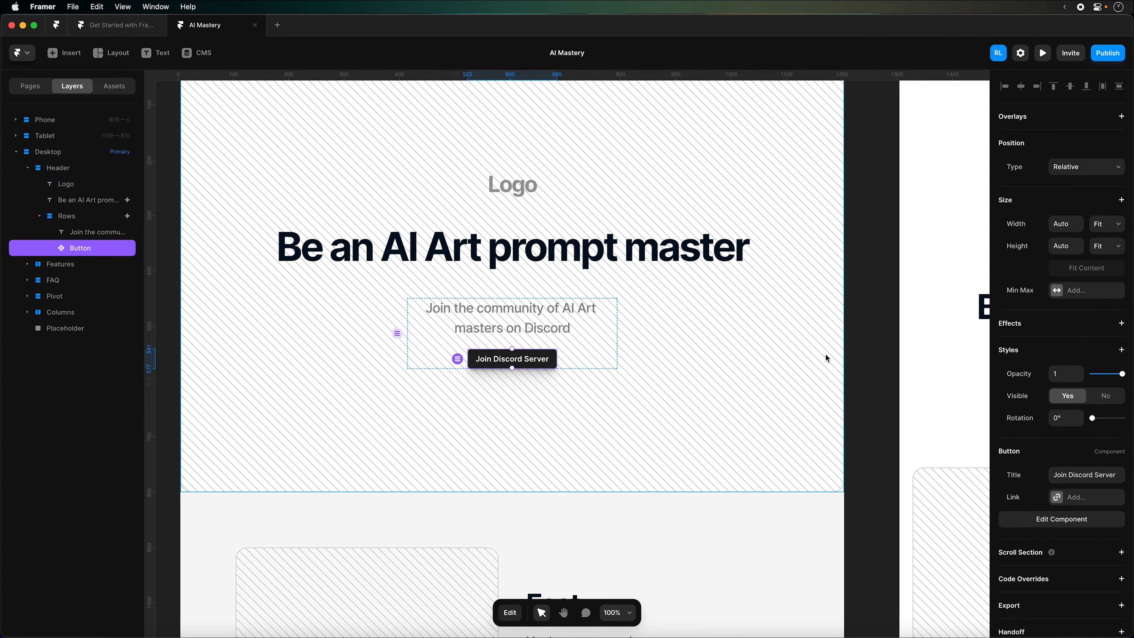
left_click(853, 377)
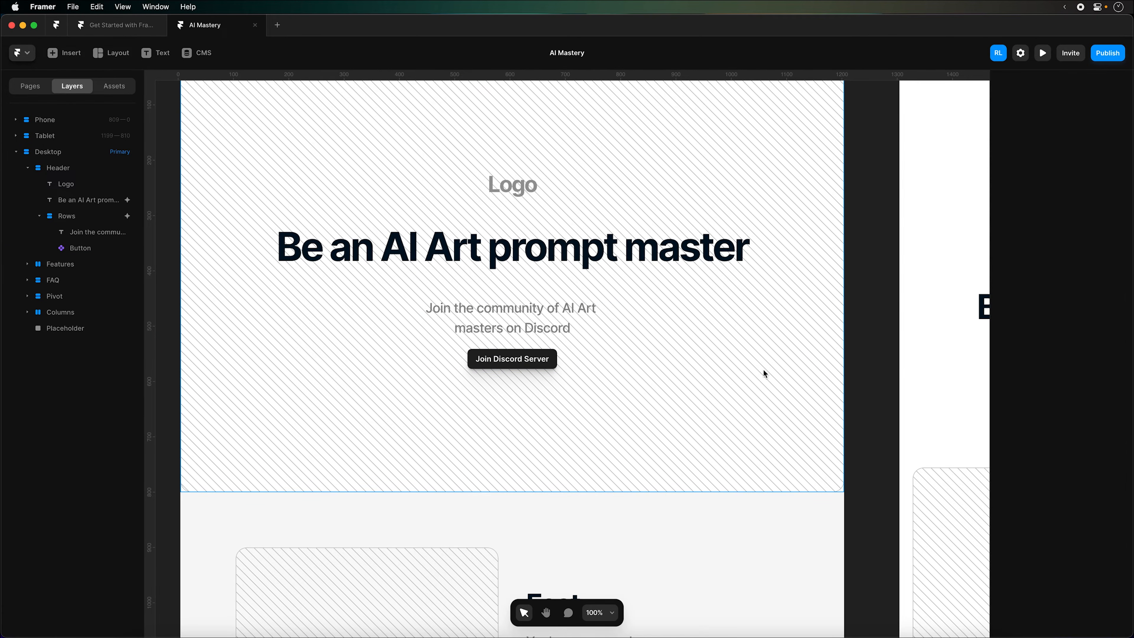
Read the Testimonials entry in the brief and return to the AI Mastery project
left_click(115, 28)
scroll(352, 380, "down", 5)
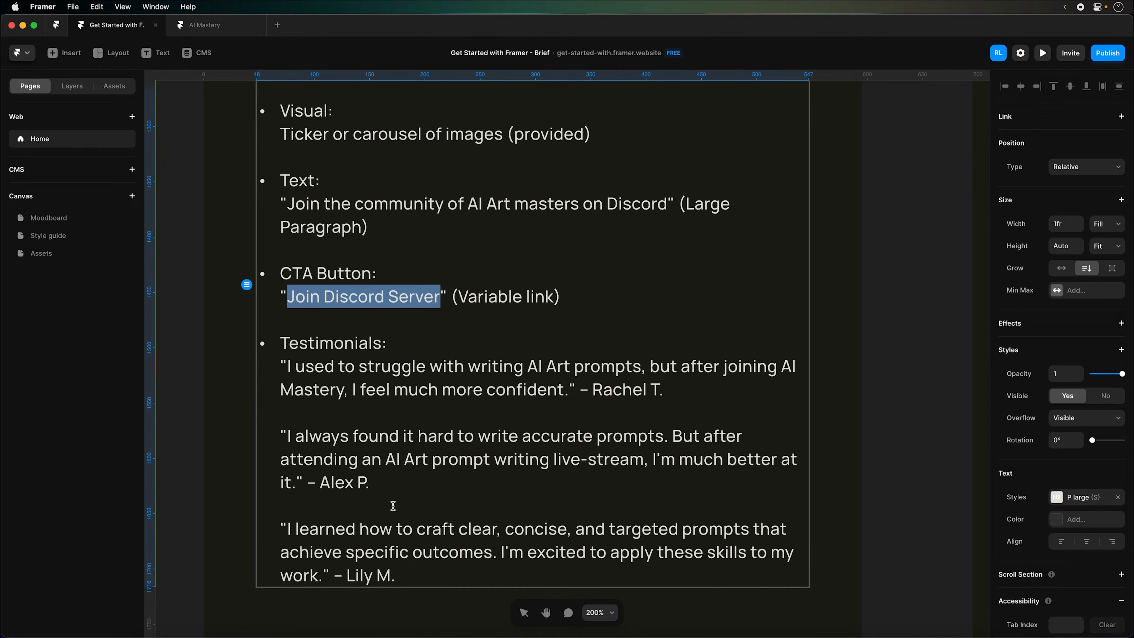
left_click(205, 32)
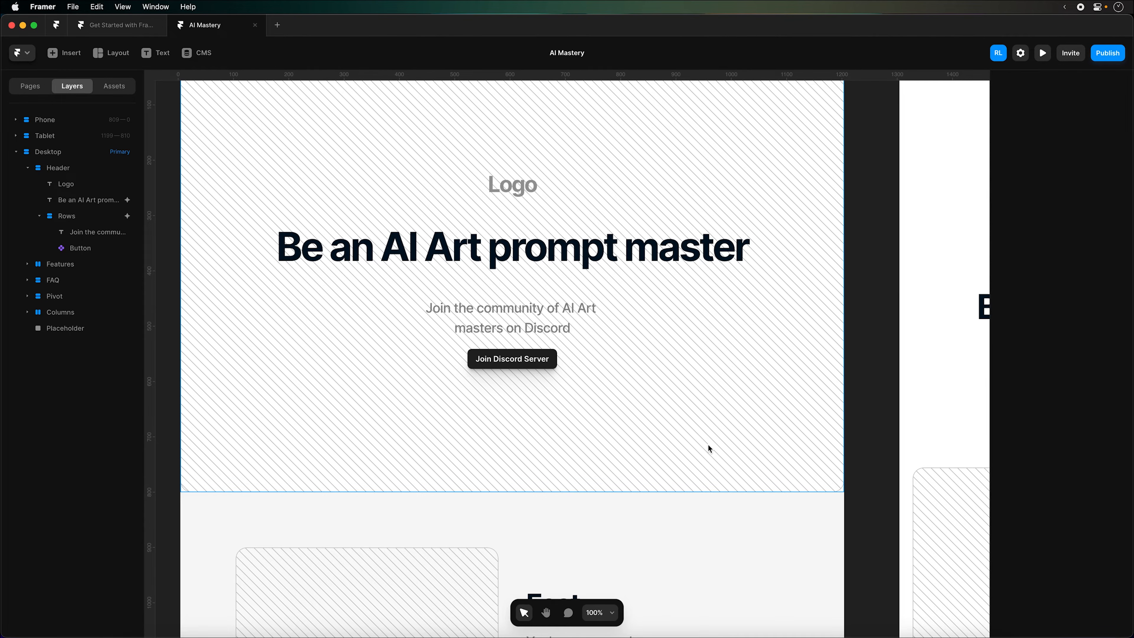
Insert the three-card testimonials section between the Header and Features sections of the Desktop breakpoint
key("super+minus")
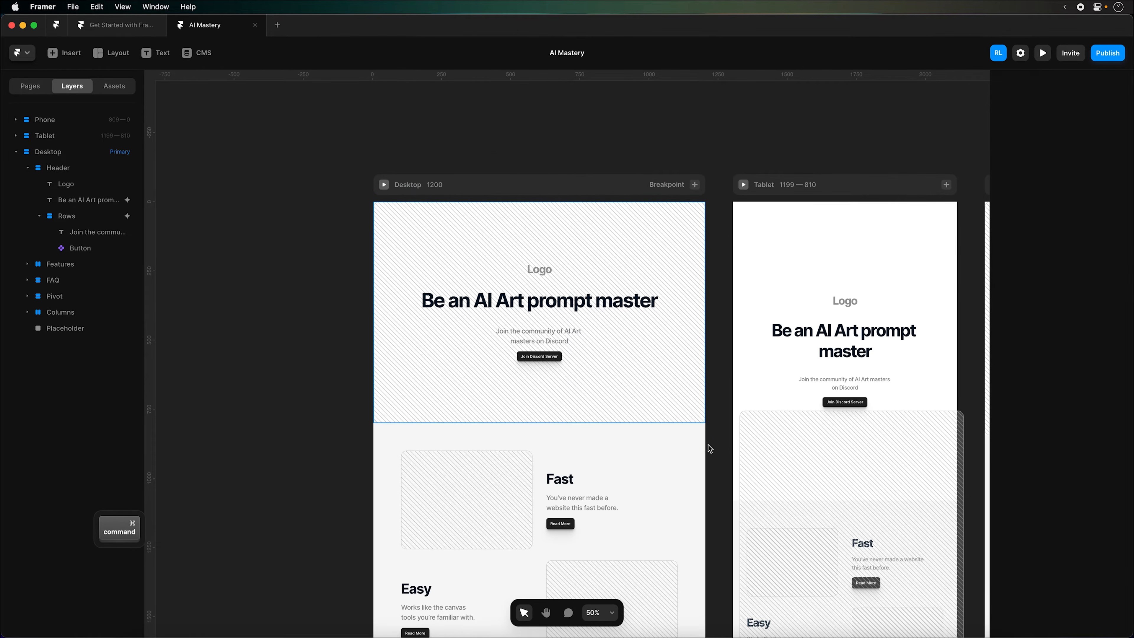
left_click(71, 59)
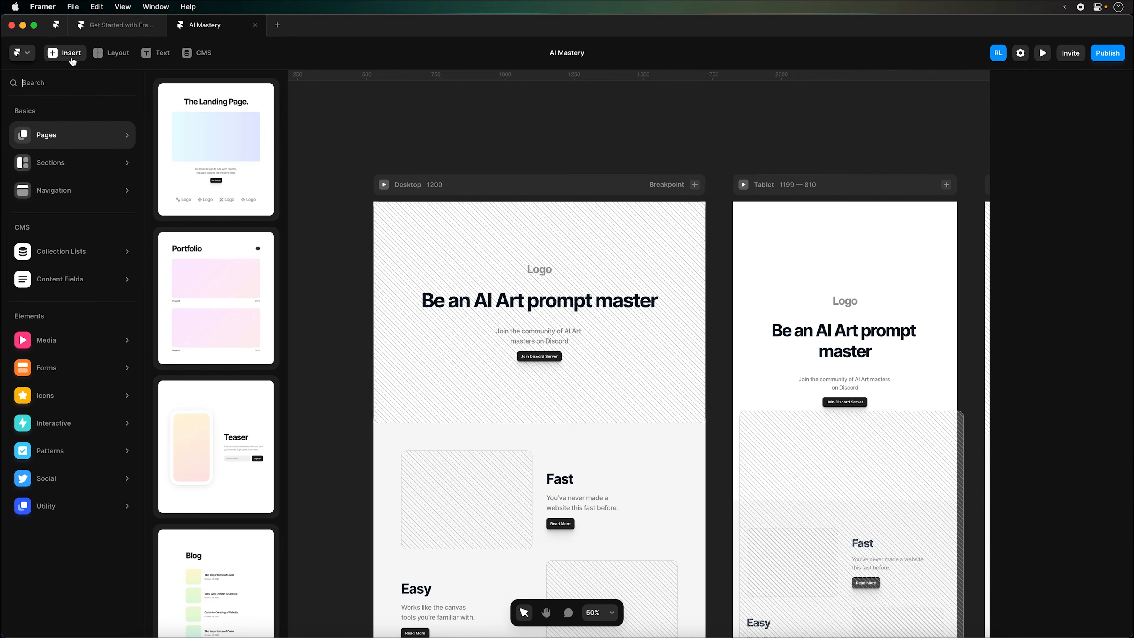
mouse_move(71, 159)
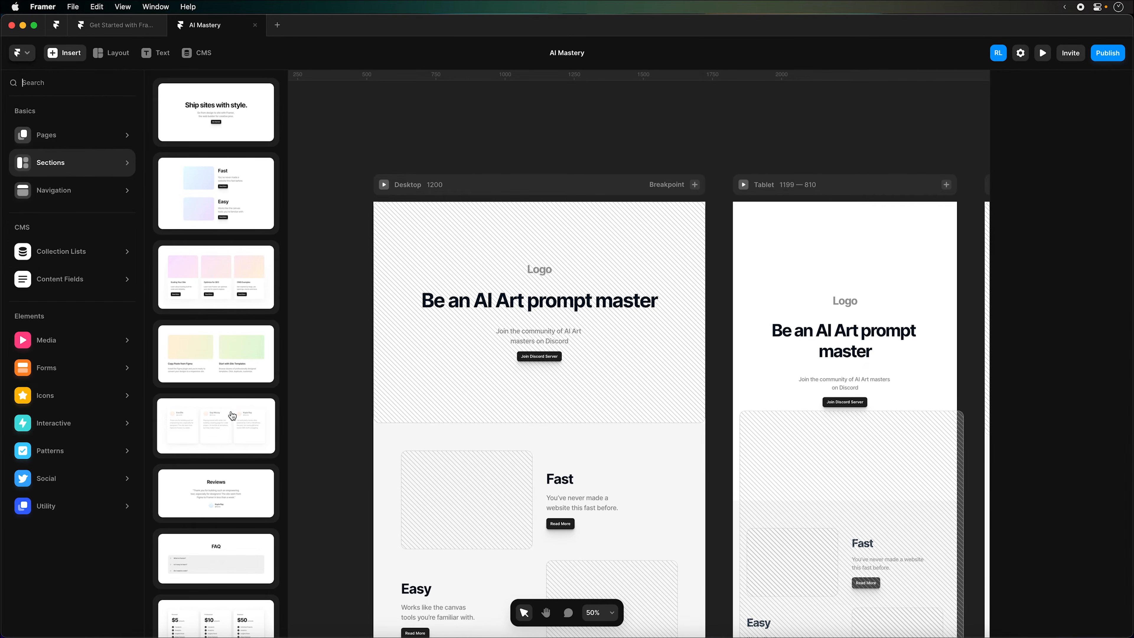
left_click_drag(221, 427, 511, 438)
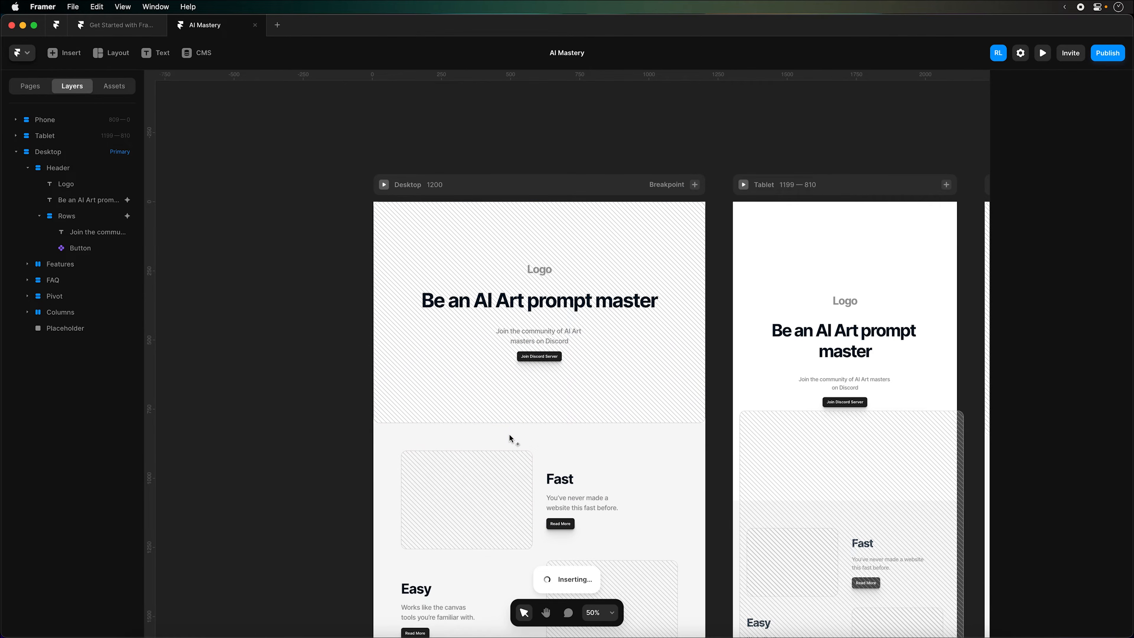
Collapse the Header's Rows stack and expand the new Testimonials section's layers down to its cards
left_click(28, 168)
left_click(27, 183)
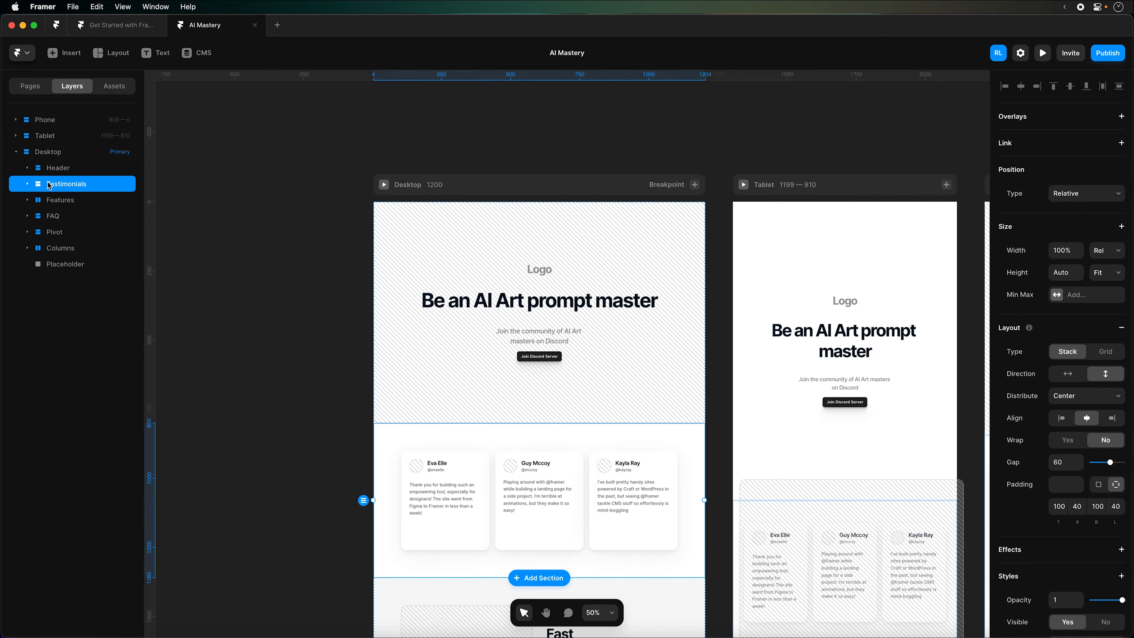
left_click(27, 168)
left_click(39, 216)
left_click(28, 232)
left_click(39, 248)
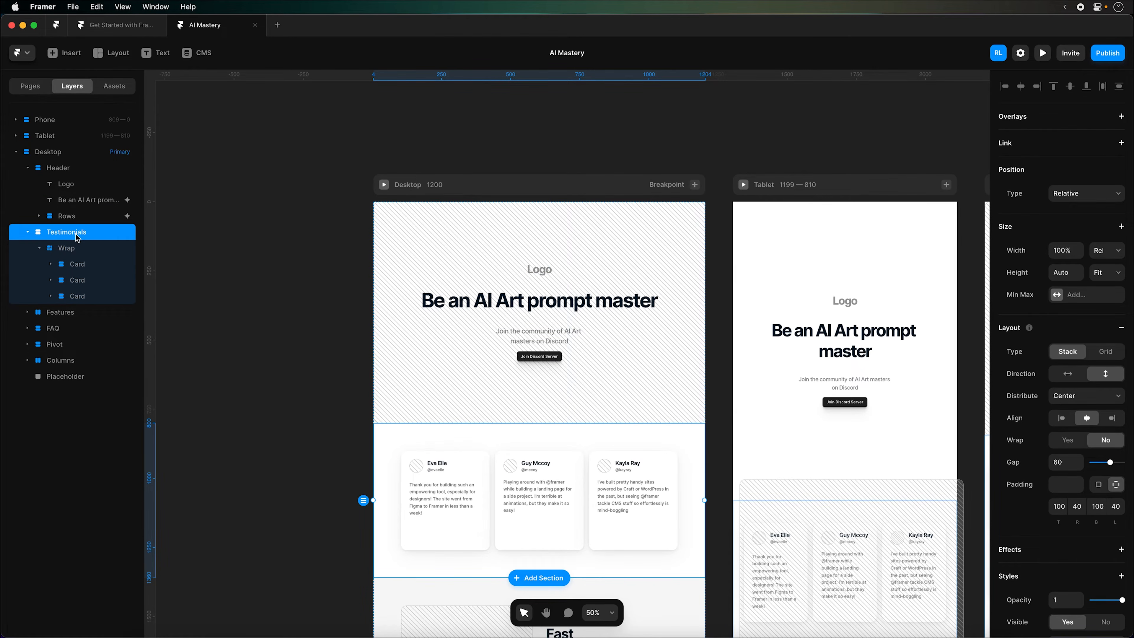
Examine the testimonial cards and the overlapping placeholder across the Desktop, Tablet and Phone breakpoints
scroll(743, 356, "right", 5)
scroll(793, 358, "down", 2)
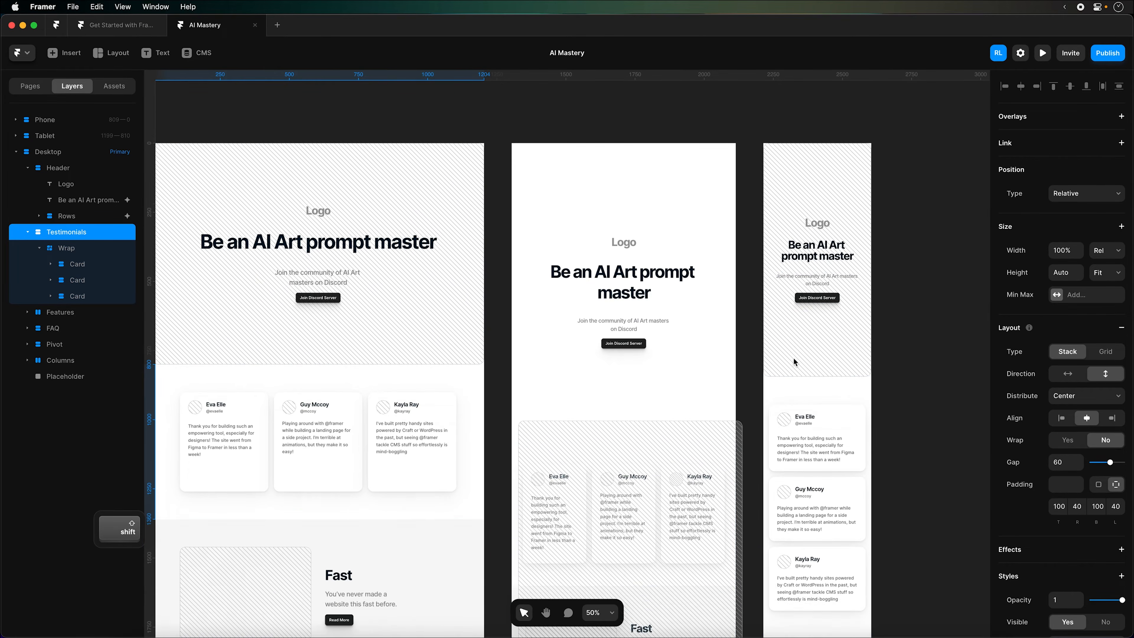
scroll(794, 358, "left", 3)
left_click(64, 376)
scroll(833, 355, "right", 2)
scroll(833, 355, "down", 2)
scroll(834, 356, "down", 6)
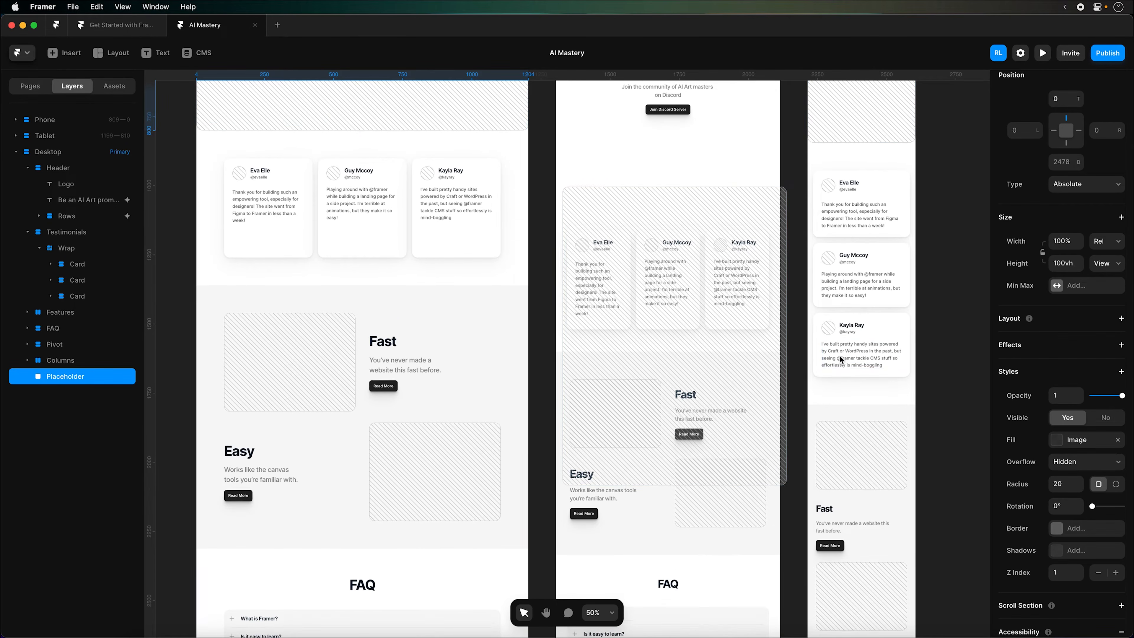
scroll(841, 359, "up", 4)
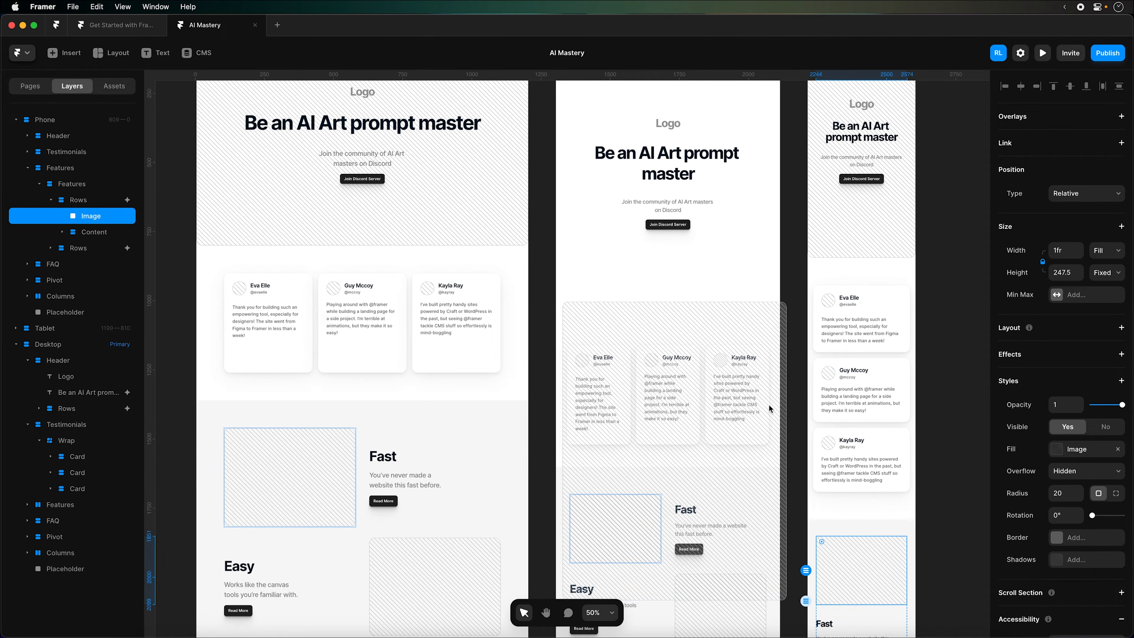
left_click(744, 313)
scroll(736, 277, "up", 1)
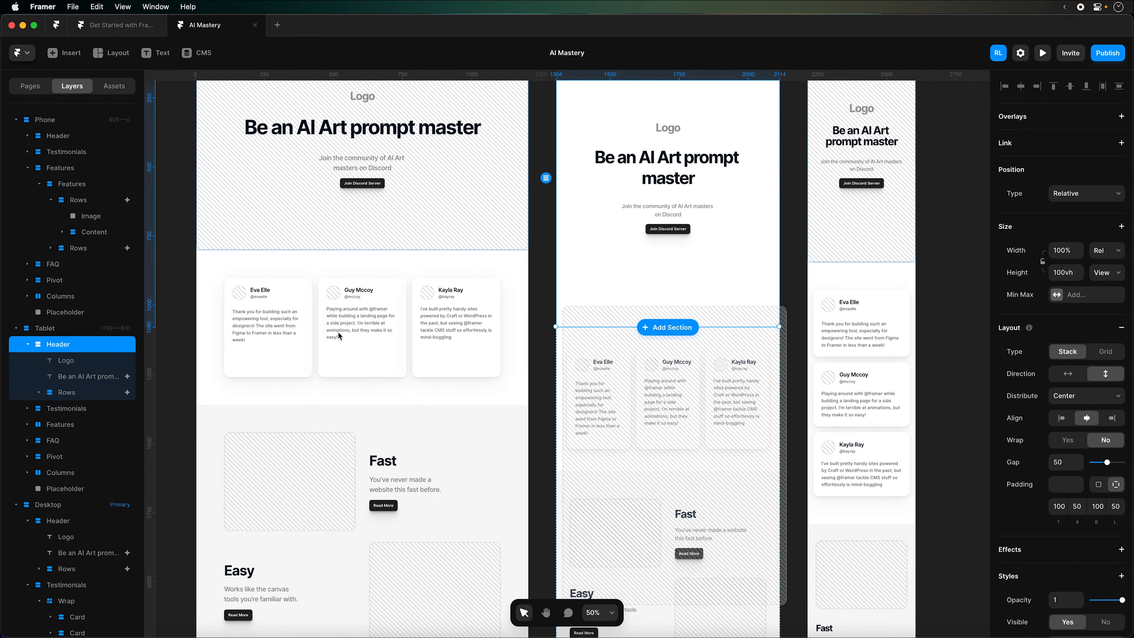
Pin the Tablet breakpoint's Placeholder to its top edge with an offset of 0
left_click(50, 487)
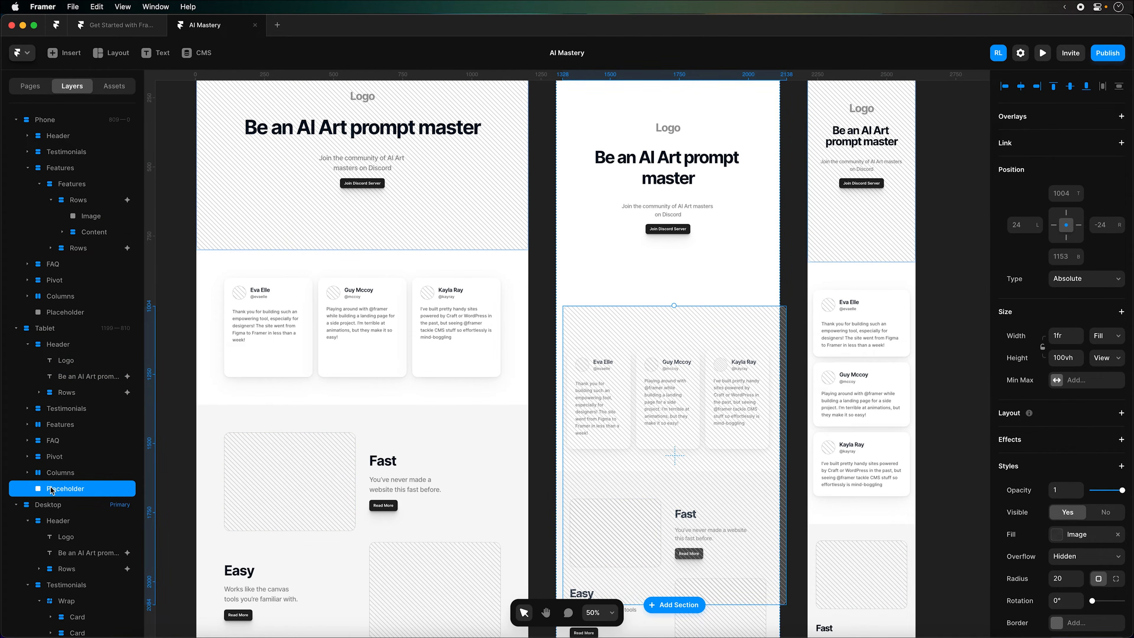
left_click(1066, 214)
left_click(1062, 193)
type("0")
key("Return")
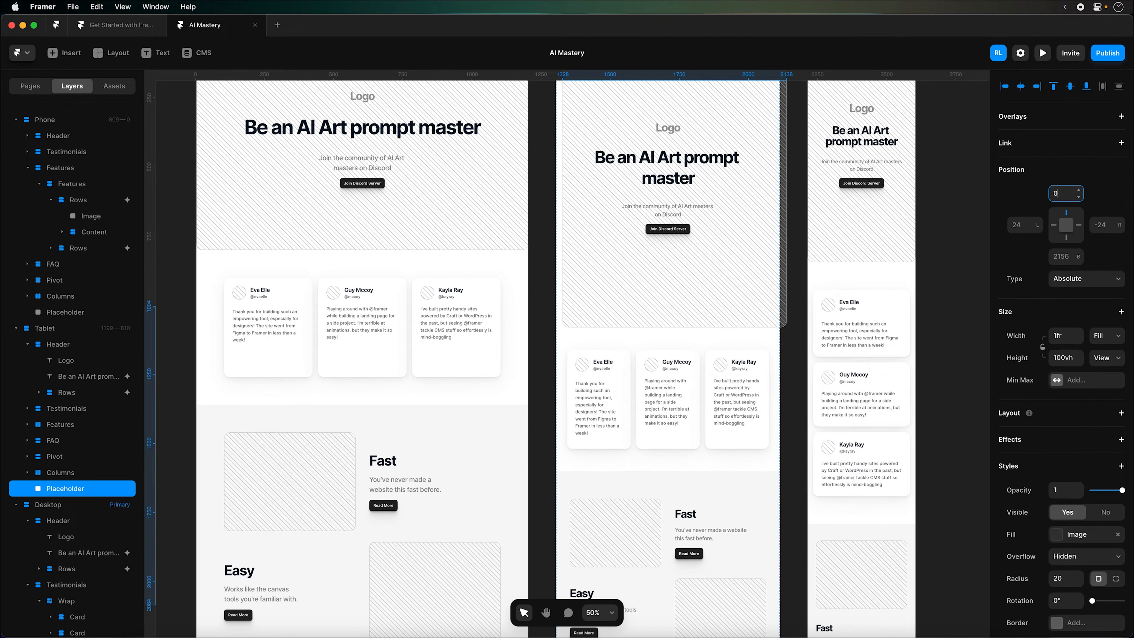
Set the Tablet Placeholder's width to Relative at 100% and its left and right offsets to 0
left_click(1106, 335)
left_click(1099, 323)
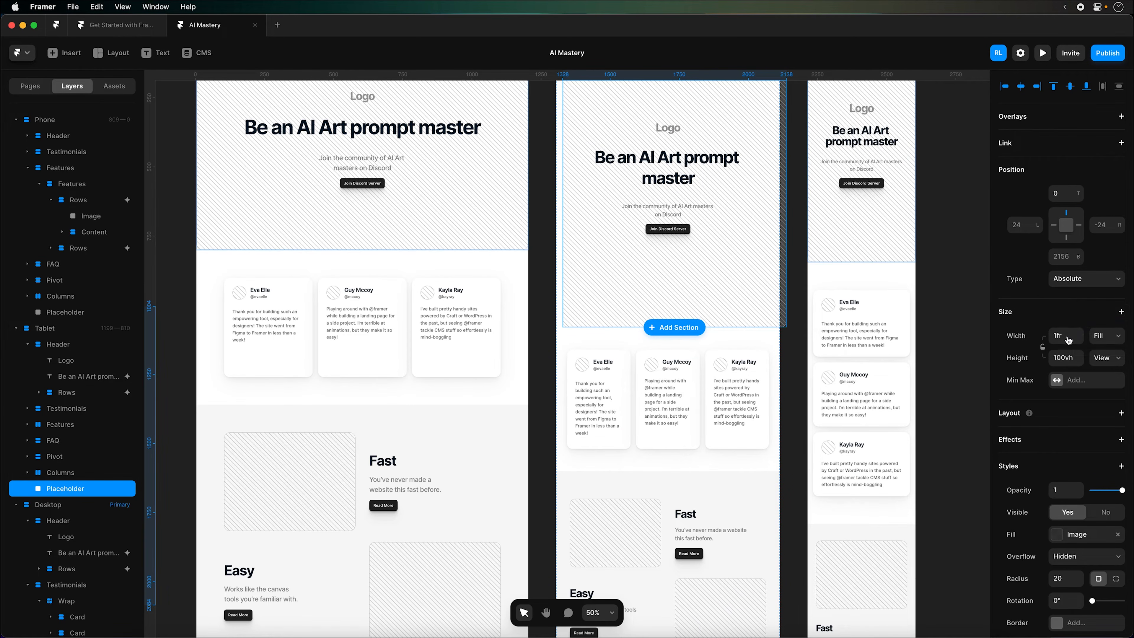
left_click(1021, 222)
type("0")
left_click(1096, 225)
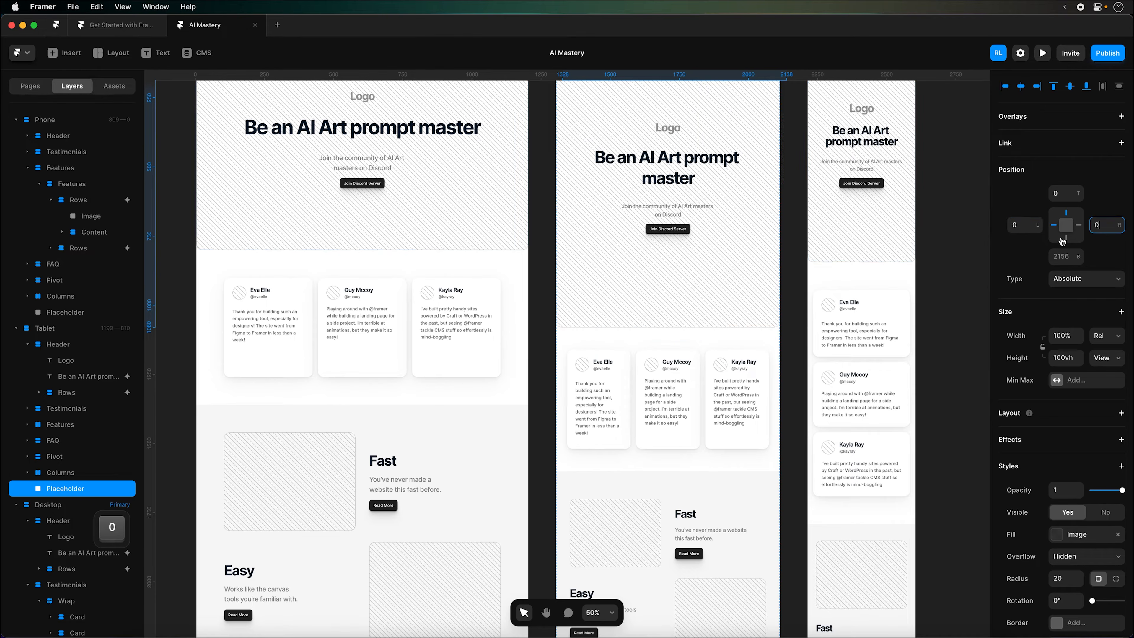
Reselect the Tablet Placeholder and unpin its left and right sides, leaving only the top pinned
left_click(399, 220)
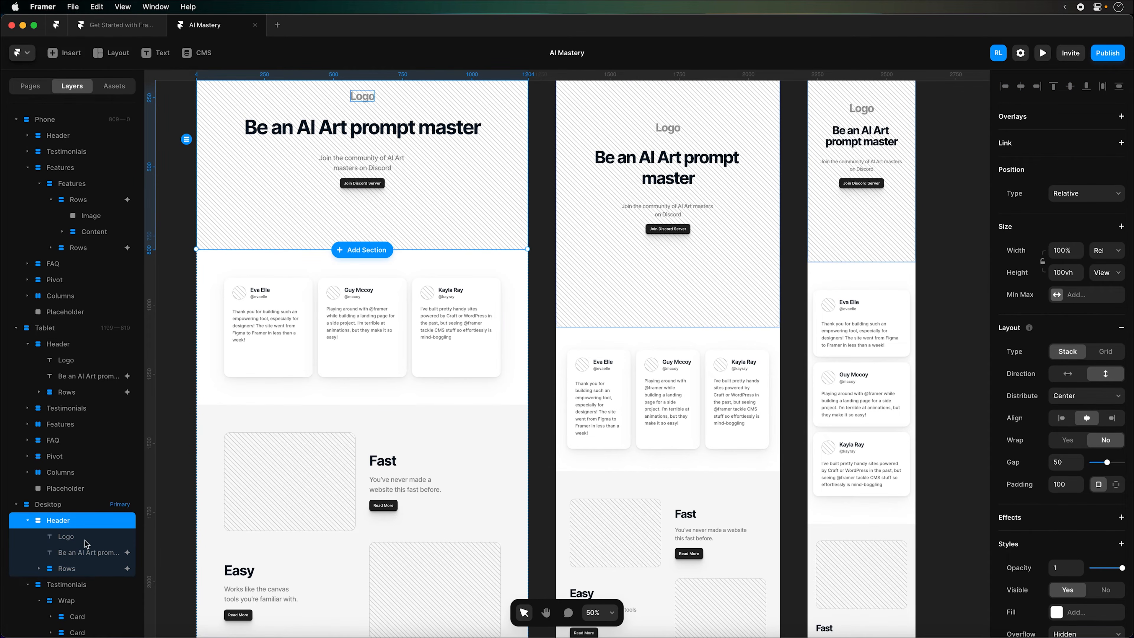
scroll(86, 543, "down", 5)
left_click(655, 285)
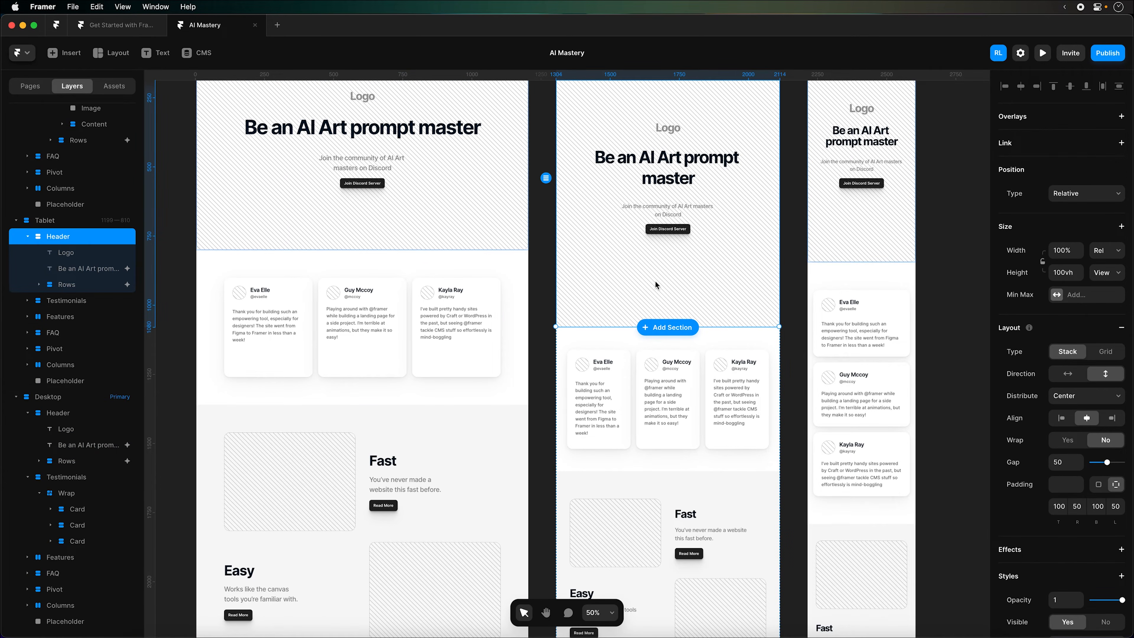
left_click(76, 383)
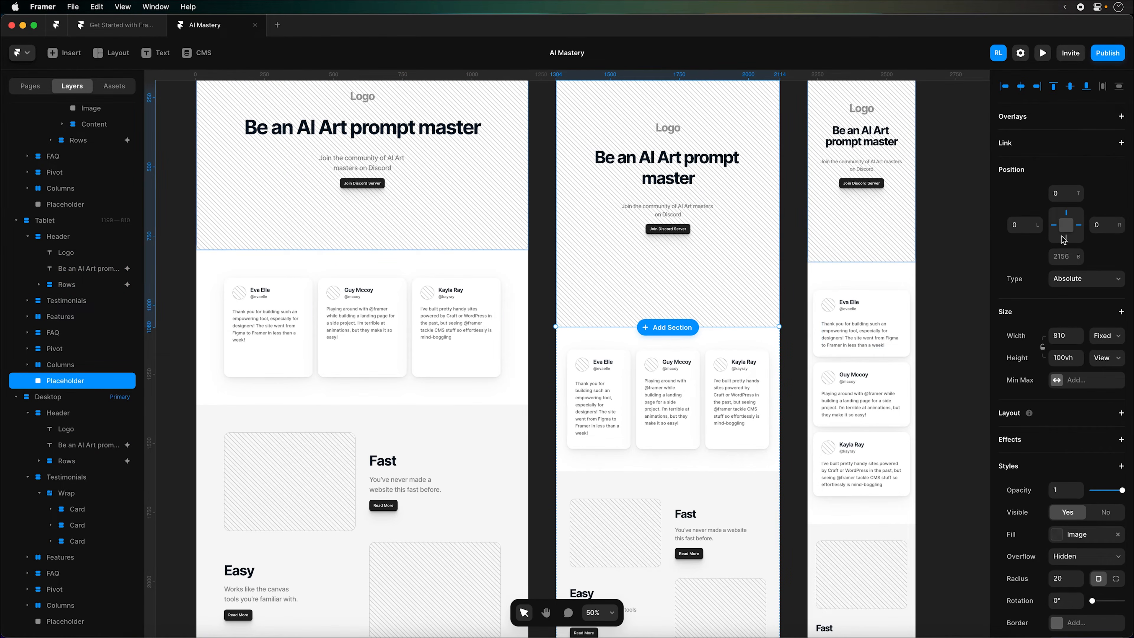
scroll(809, 276, "up", 1)
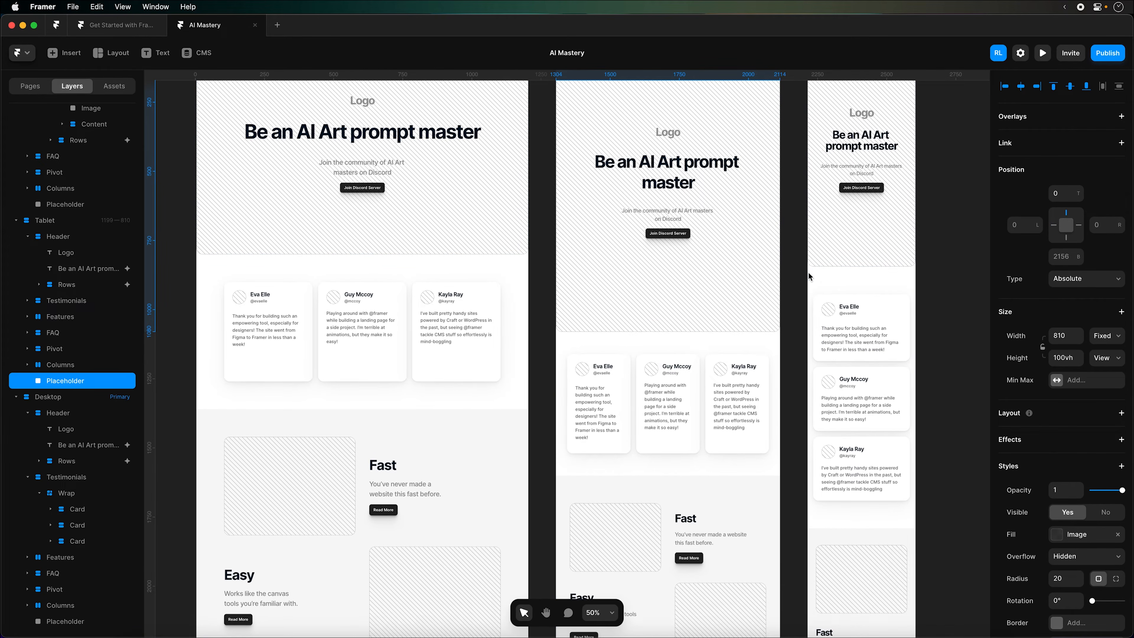
Check the position and size settings of the Placeholder in the Phone breakpoint
scroll(809, 277, "up", 5)
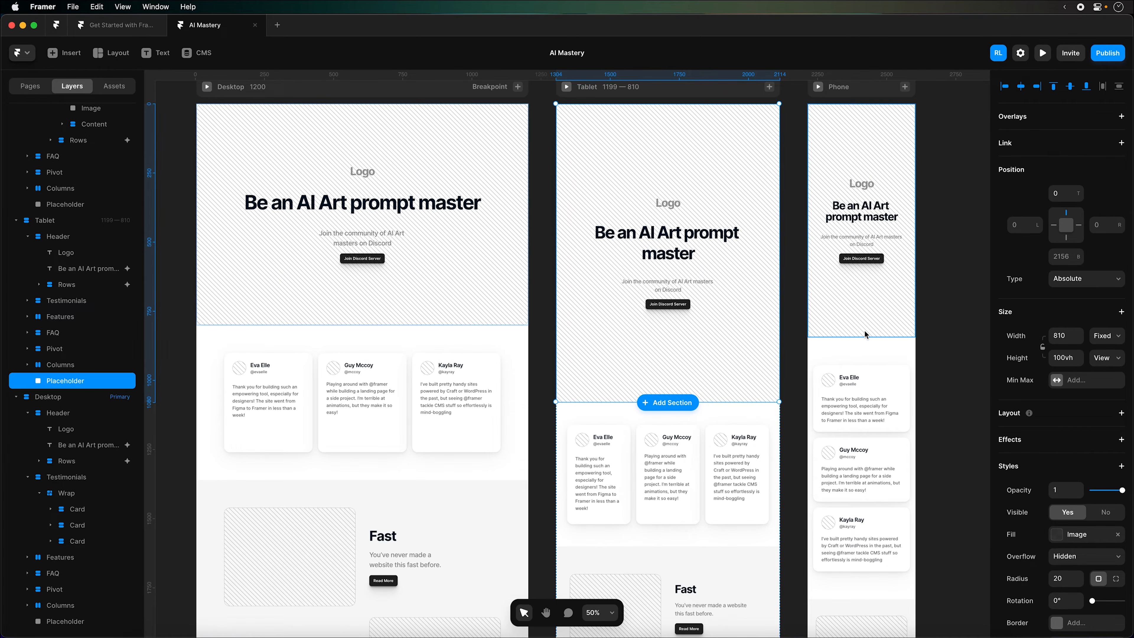
left_click(864, 334)
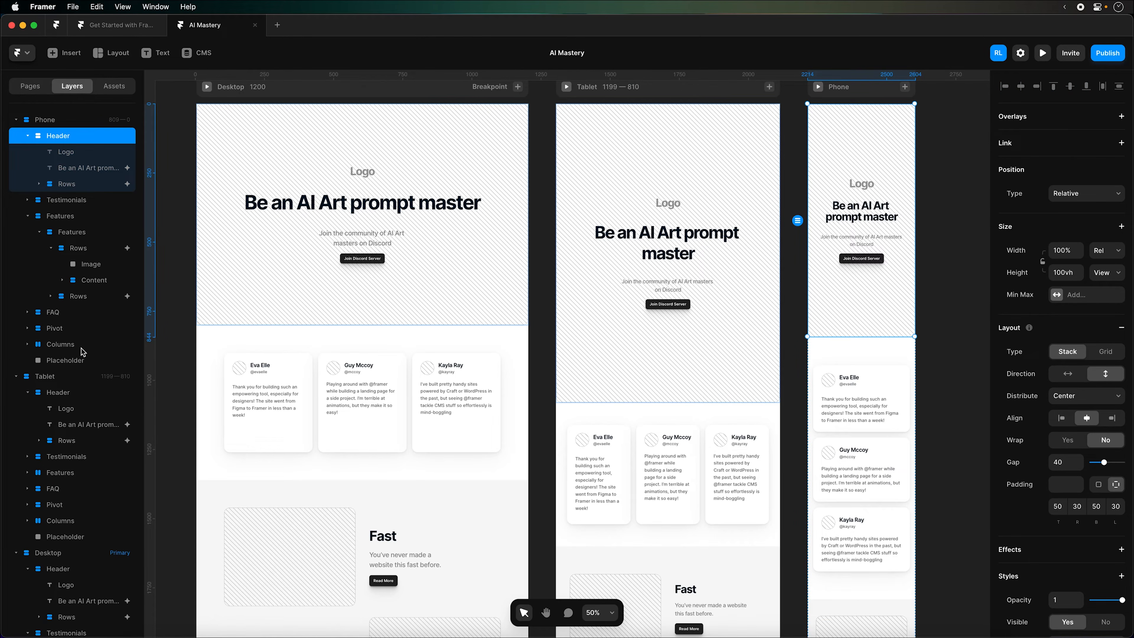
left_click(92, 359)
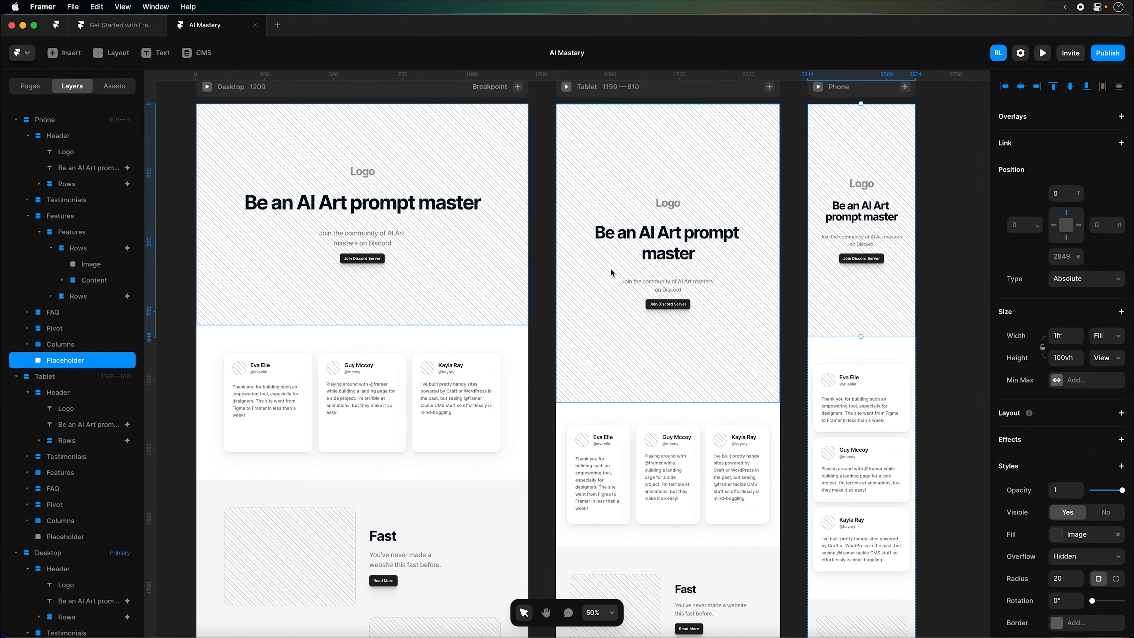
Nest the Desktop Testimonials section inside the Header, directly below its Rows stack
scroll(610, 271, "left", 5)
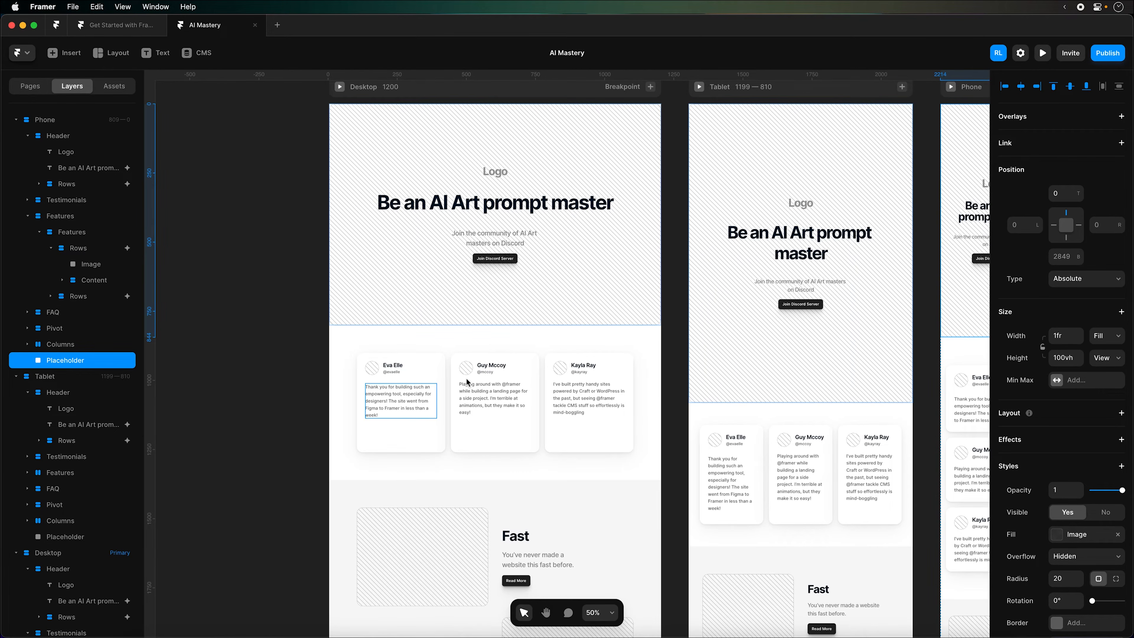
left_click(491, 393)
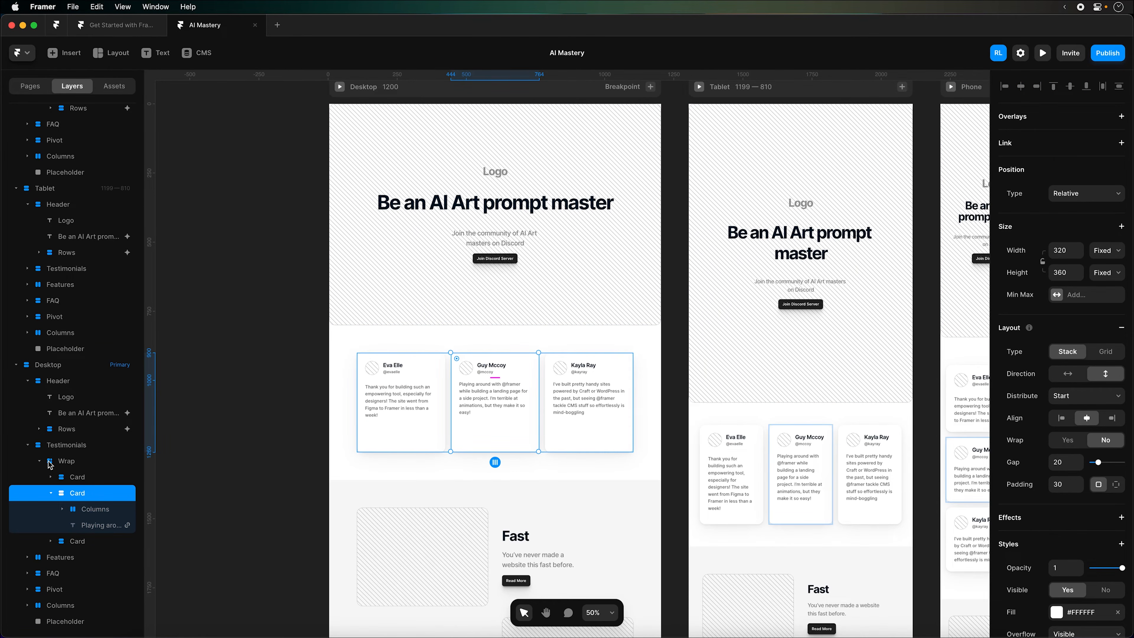
left_click(28, 446)
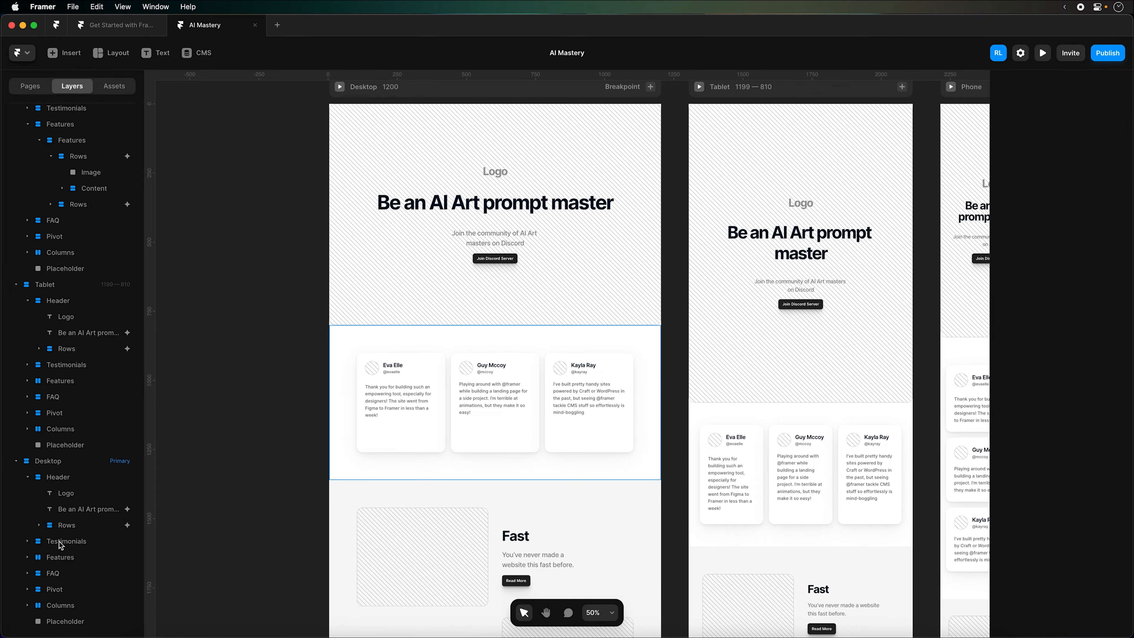
left_click_drag(54, 543, 69, 529)
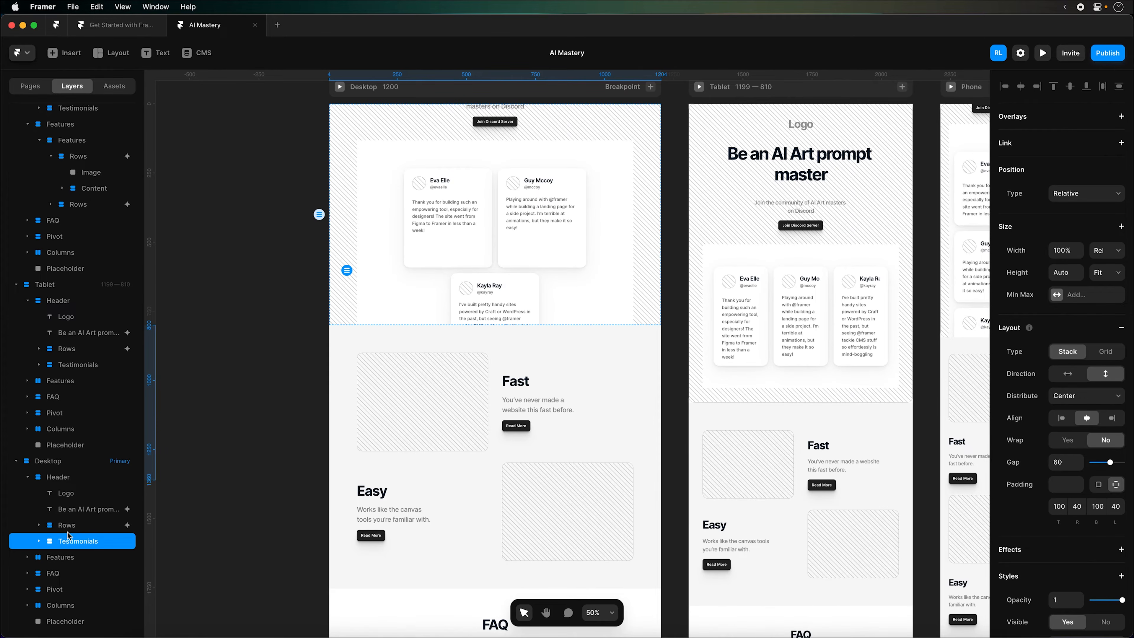
Change the Desktop Header's height from Viewport to Fit Content
left_click(72, 477)
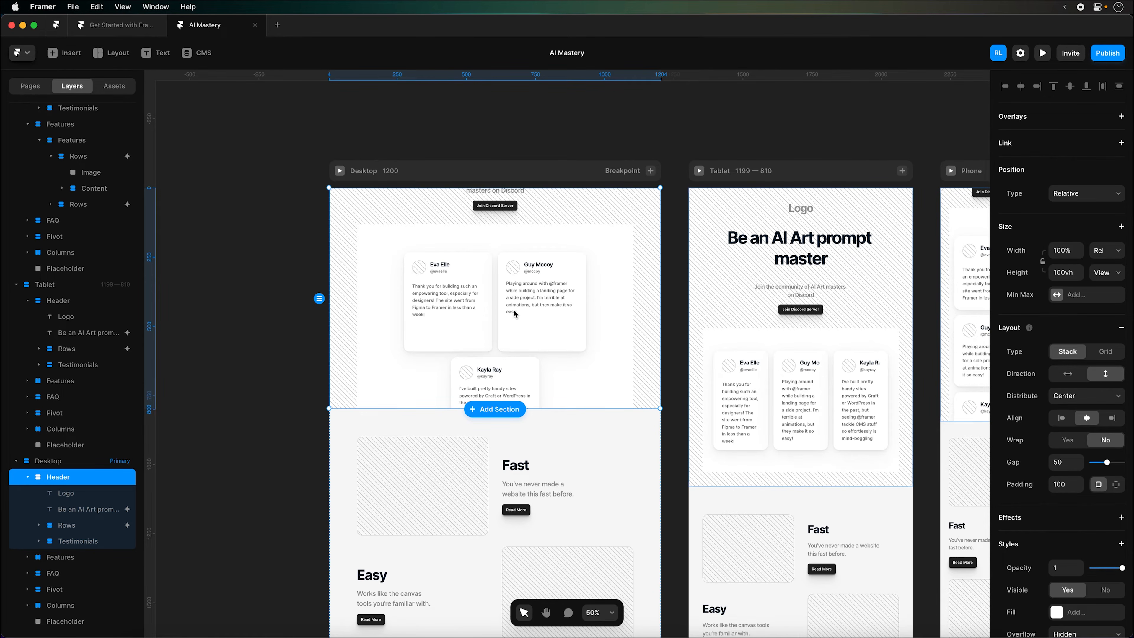
scroll(698, 319, "right", 2)
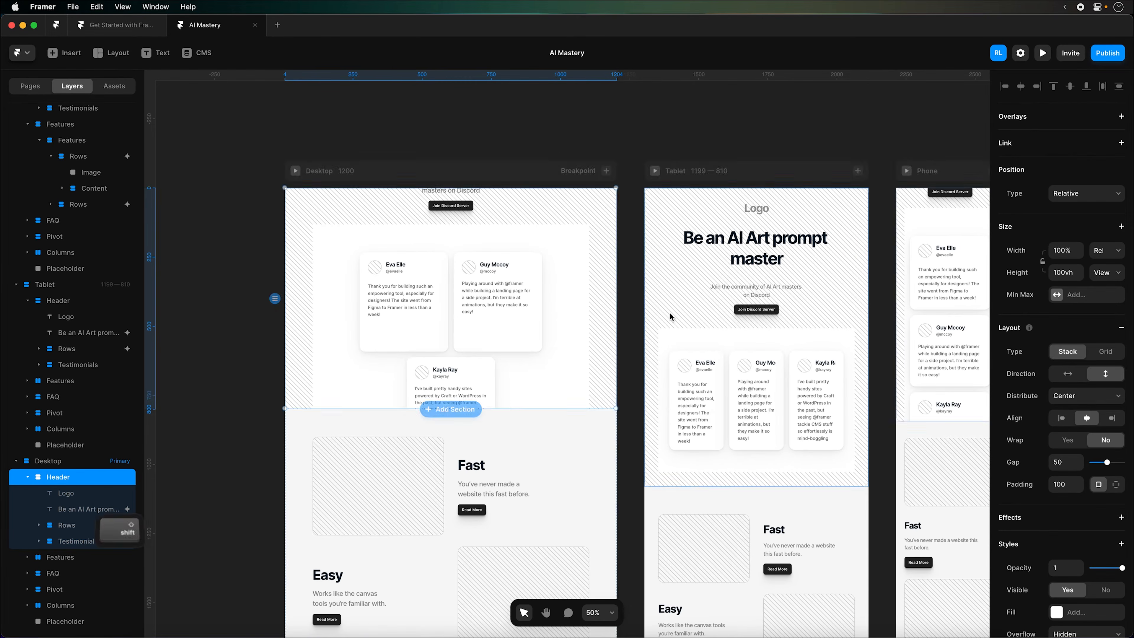
scroll(231, 483, "left", 3)
left_click(1106, 272)
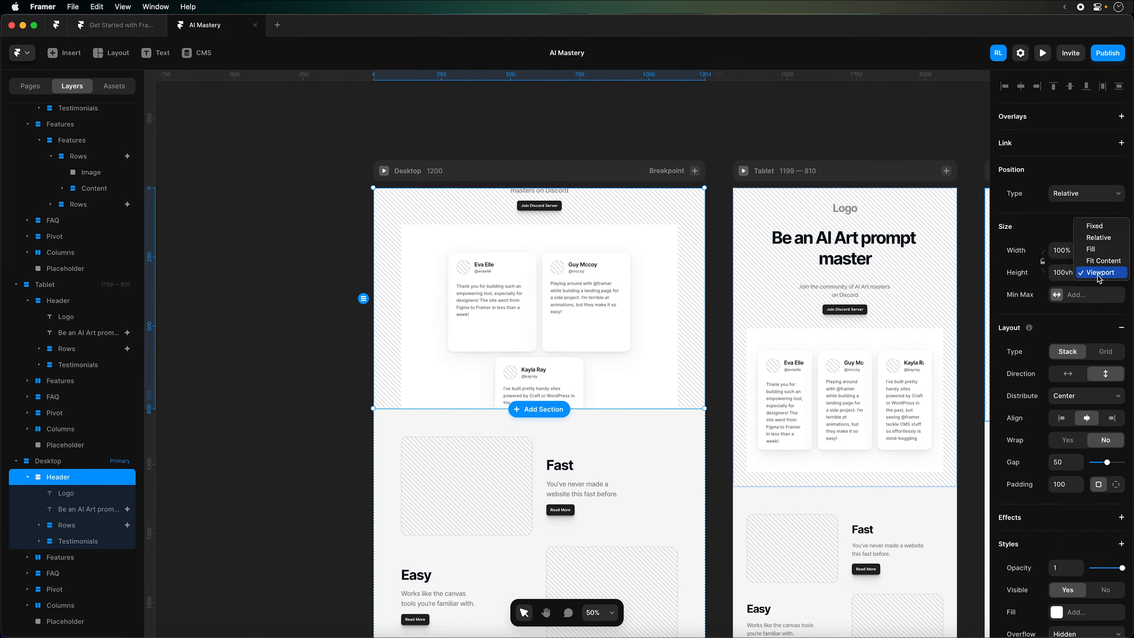
left_click(1101, 256)
scroll(618, 380, "right", 3)
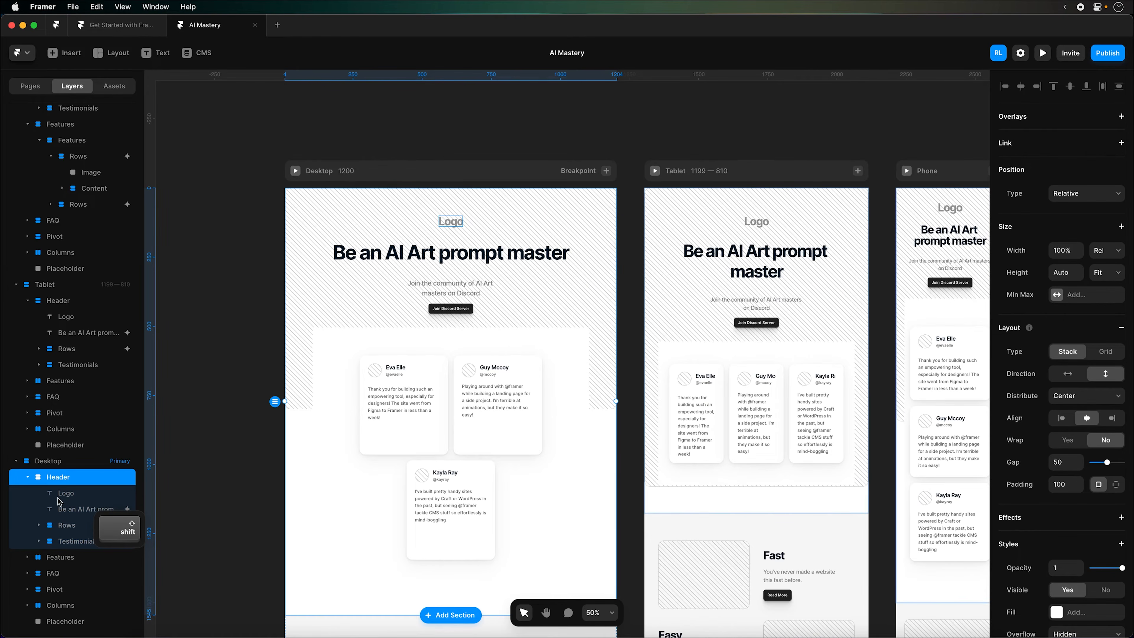
Set the nested Testimonials section's padding to 0 on all sides and check the layout of its Wrap stack
left_click(62, 541)
left_click(40, 541)
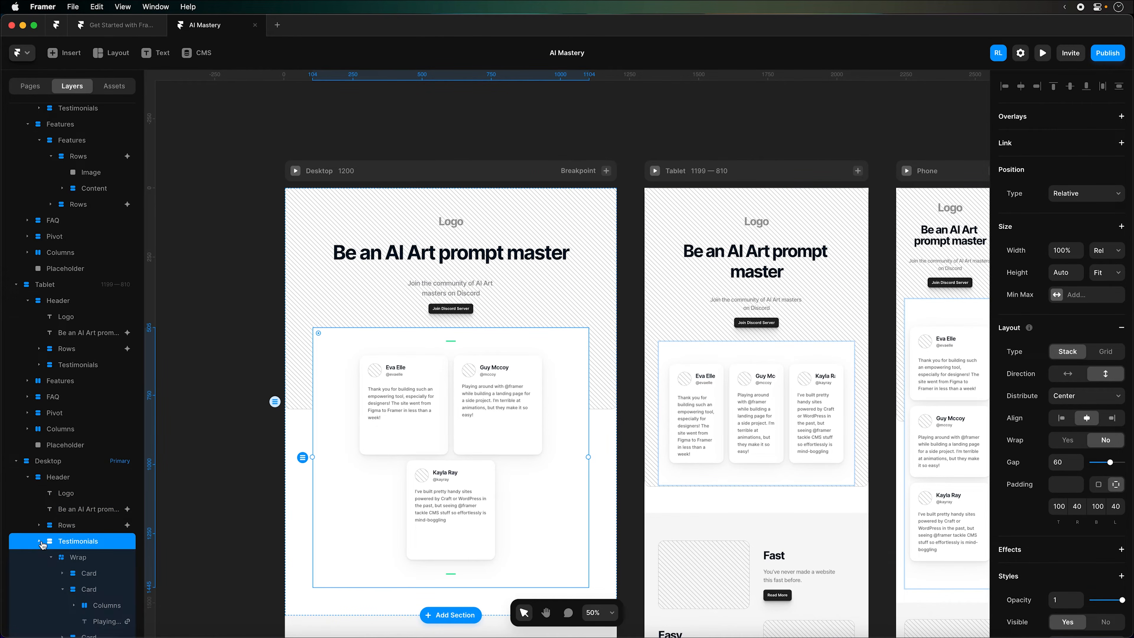
left_click(1098, 486)
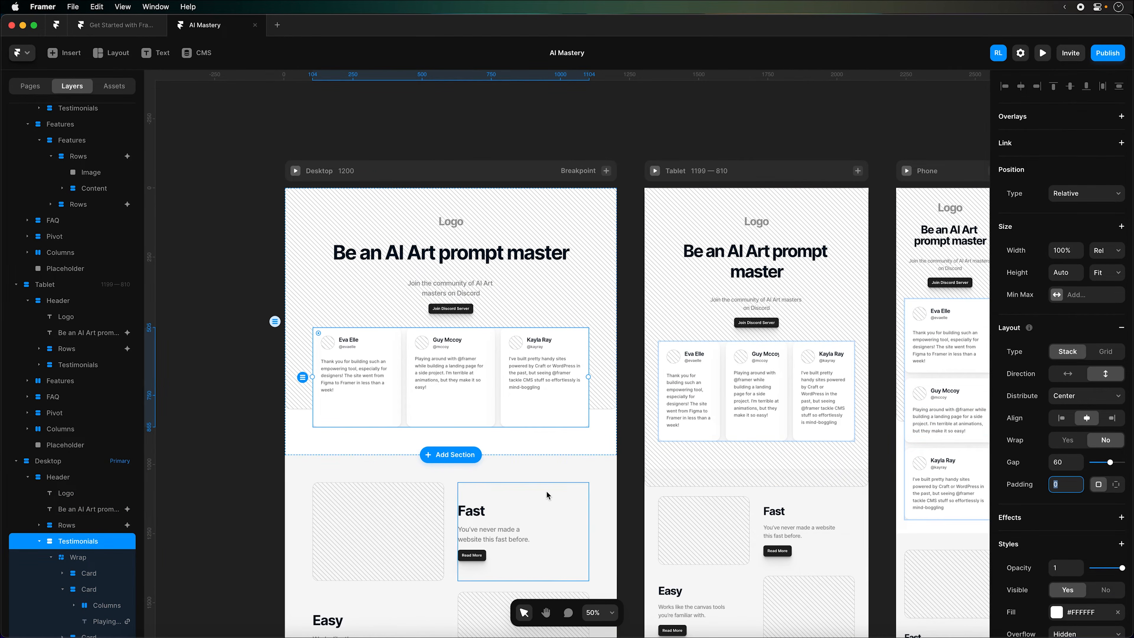
left_click(73, 560)
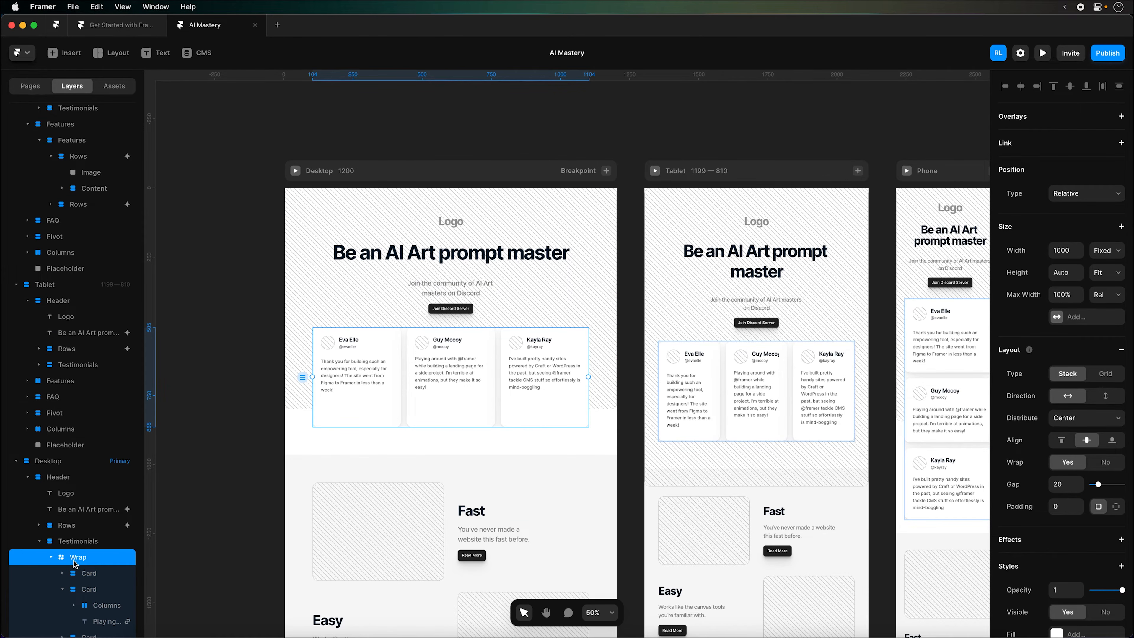
left_click(76, 546)
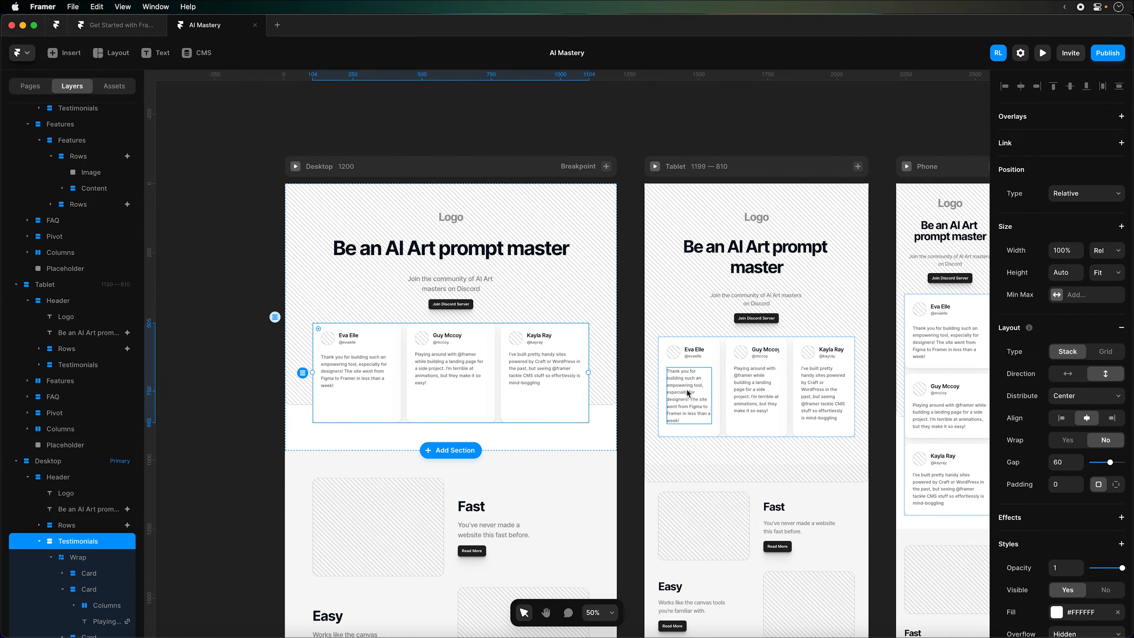
Compare the size and stack settings of the testimonials Wrap in Tablet and Phone, and of the Tablet Testimonials section
scroll(842, 371, "right", 3)
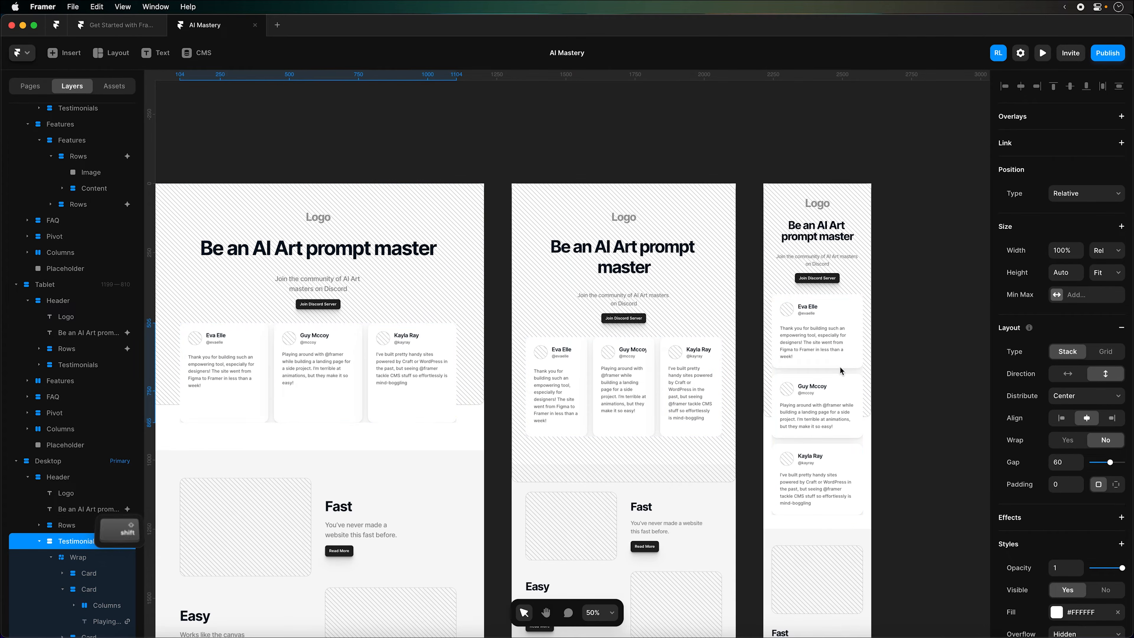
left_click(695, 356)
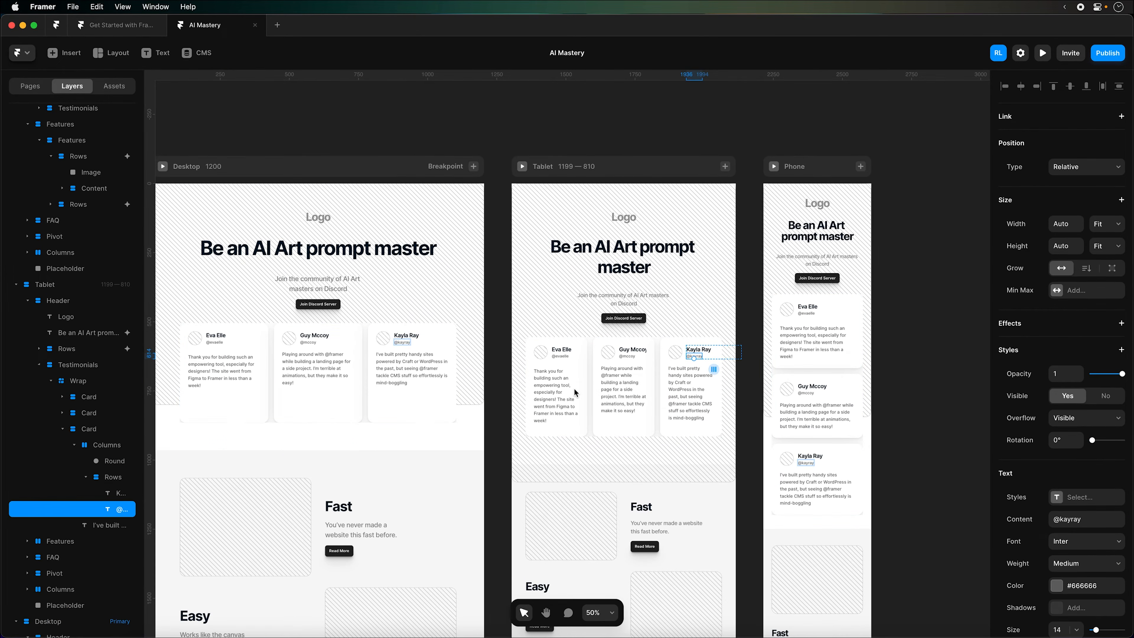
left_click(97, 386)
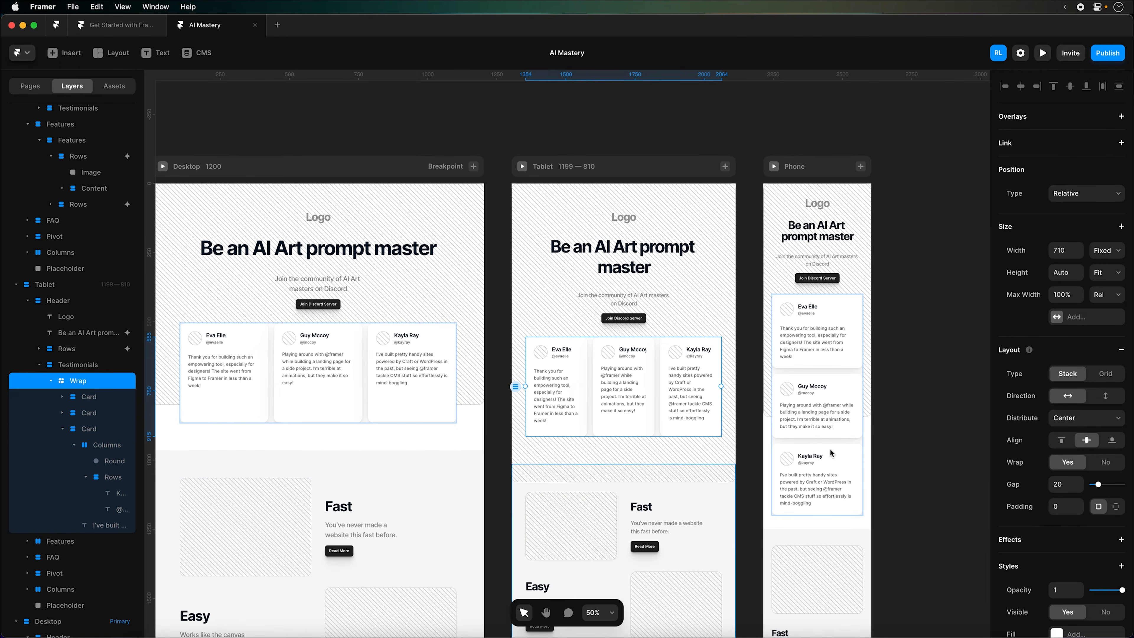
left_click(820, 355)
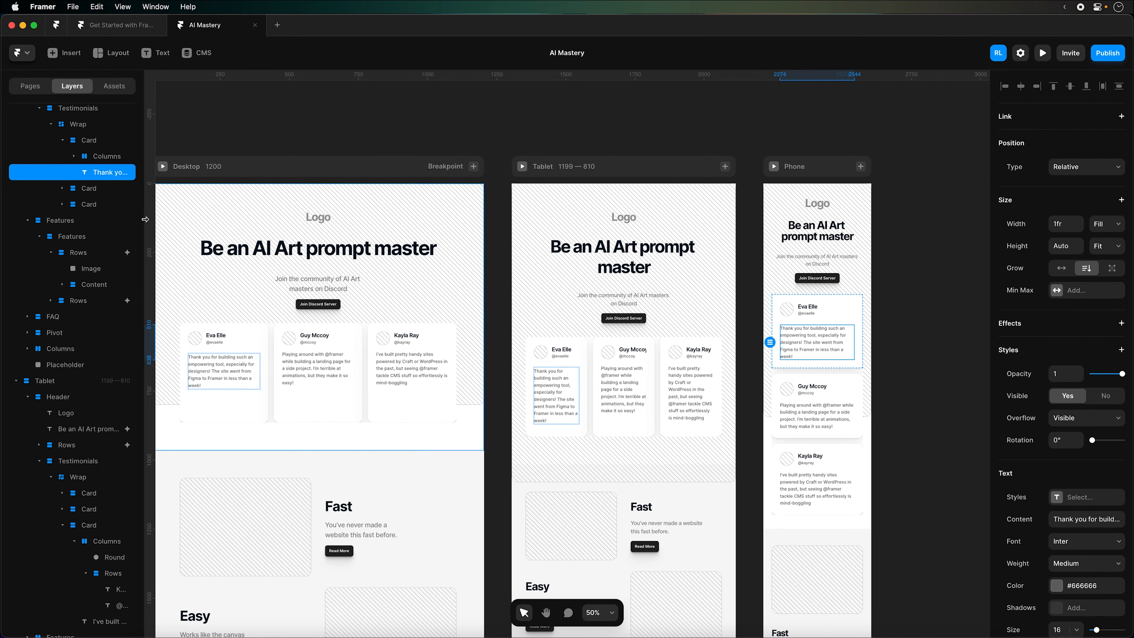
left_click(85, 126)
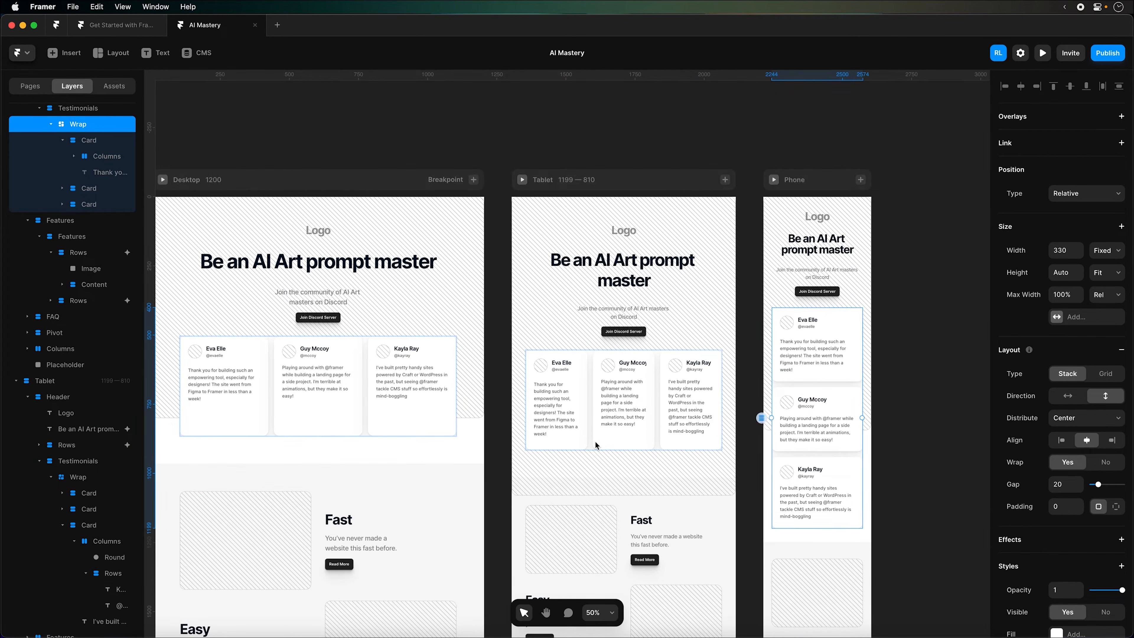
scroll(542, 357, "down", 2)
left_click(541, 344)
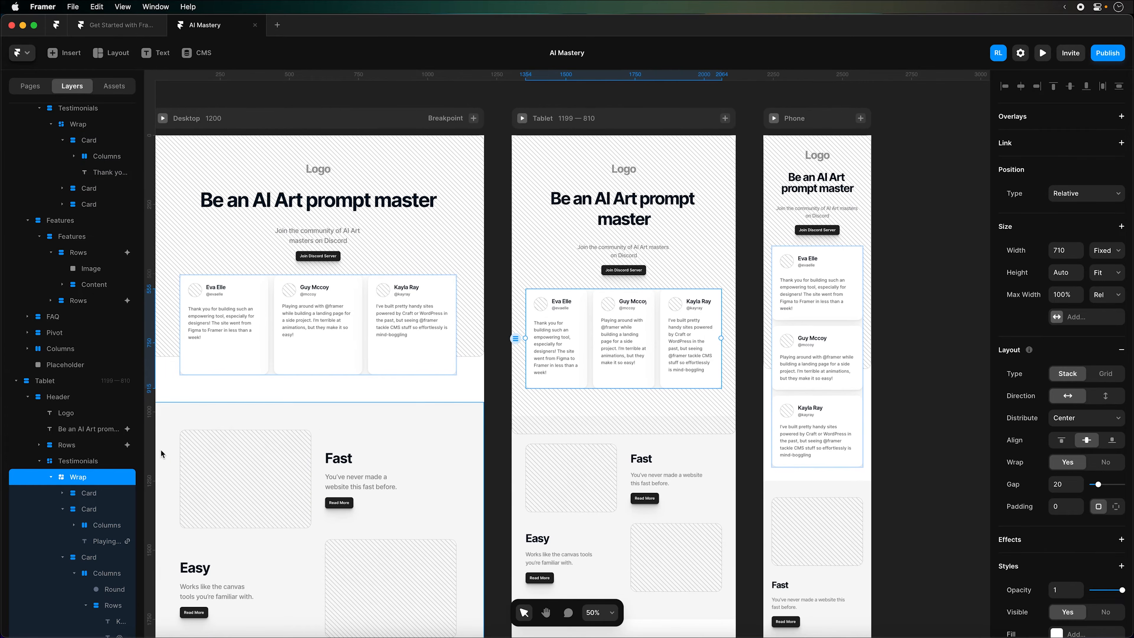
left_click(83, 460)
scroll(464, 250, "left", 4)
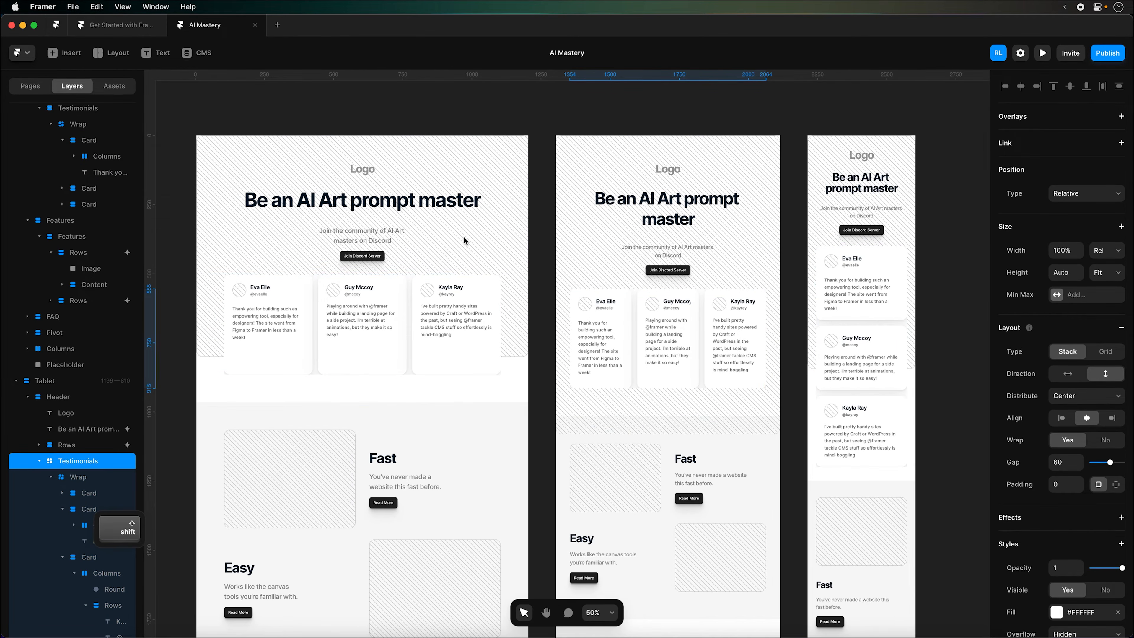
scroll(542, 346, "left", 4)
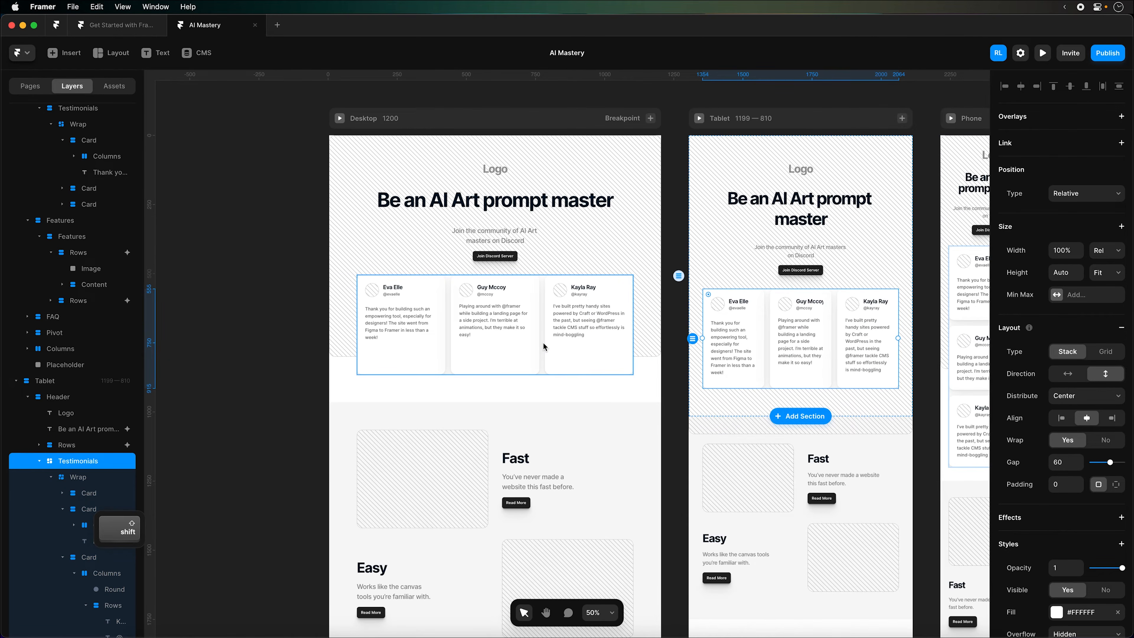
scroll(542, 343, "up", 5)
scroll(534, 342, "left", 4)
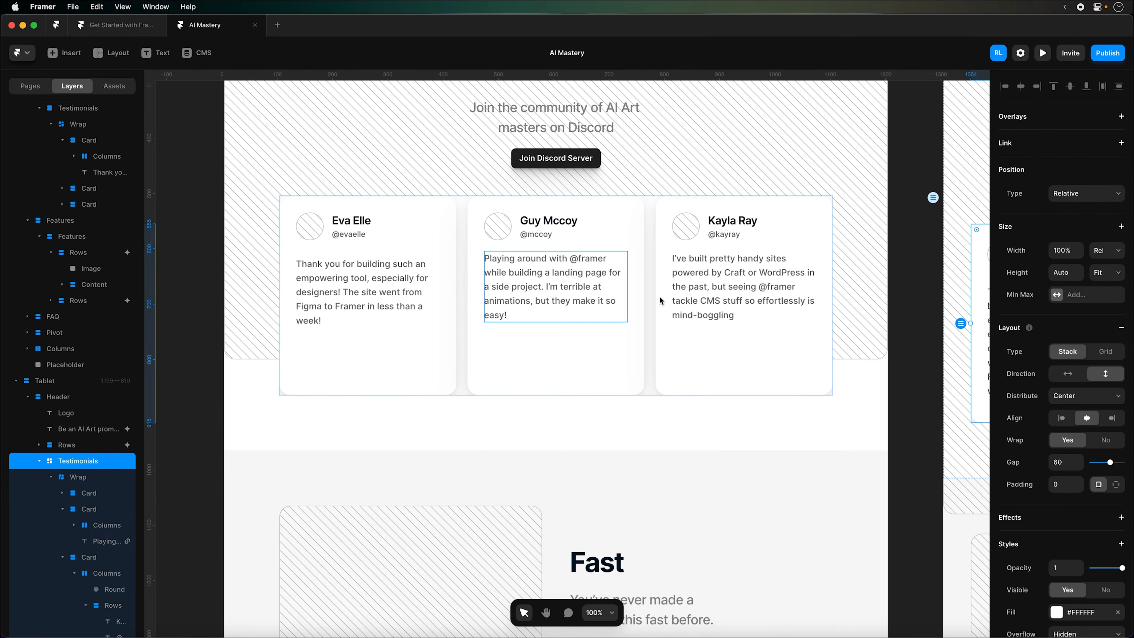
Replace the first Desktop testimonial card's text with the brief's first quote, from "I used to struggle" through "much more confident."
left_click(108, 35)
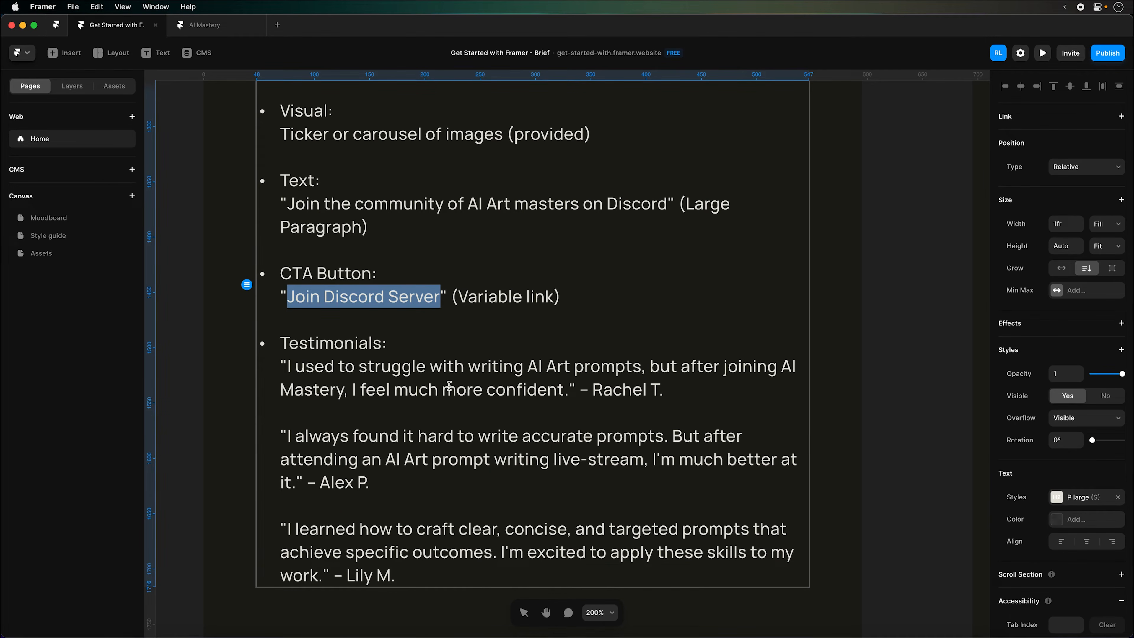
left_click_drag(287, 366, 572, 389)
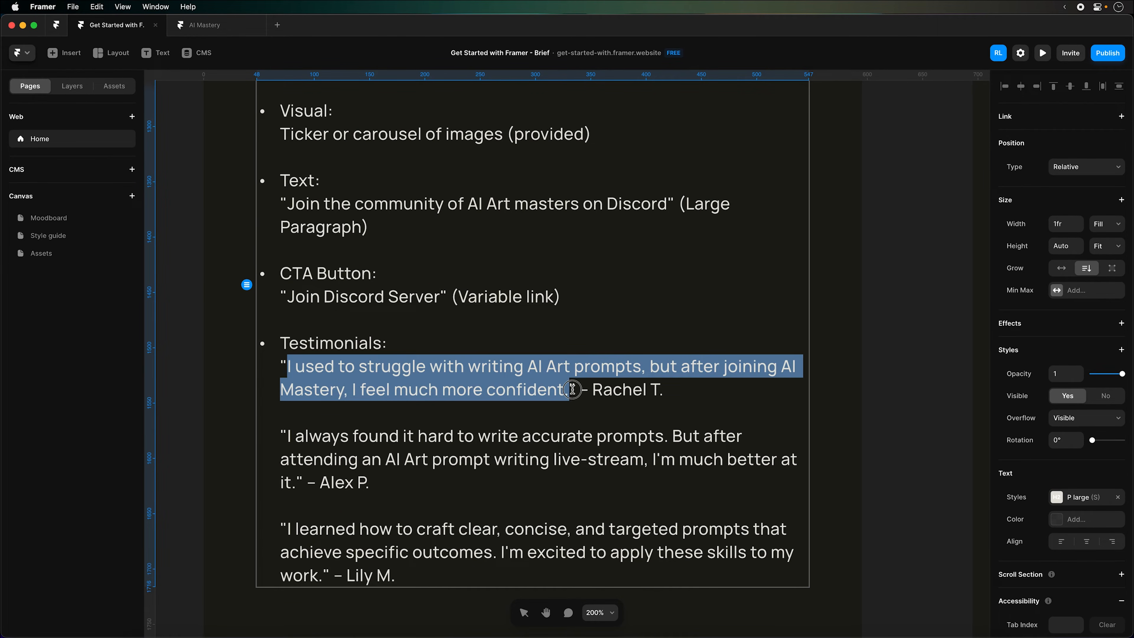
key("super+c")
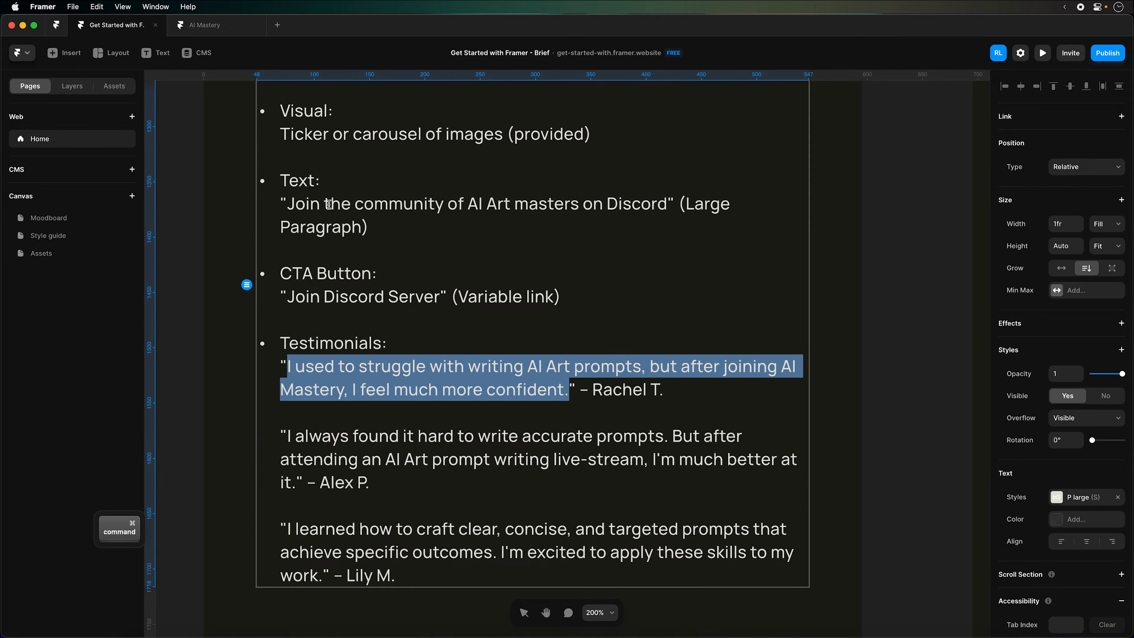
left_click(204, 29)
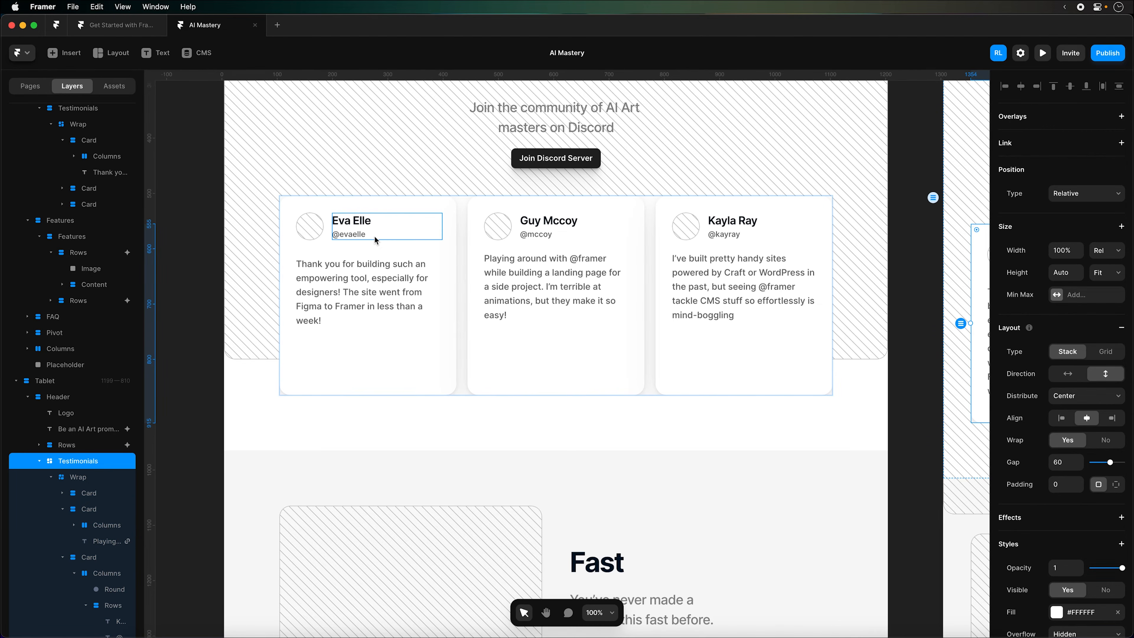
left_click(388, 276)
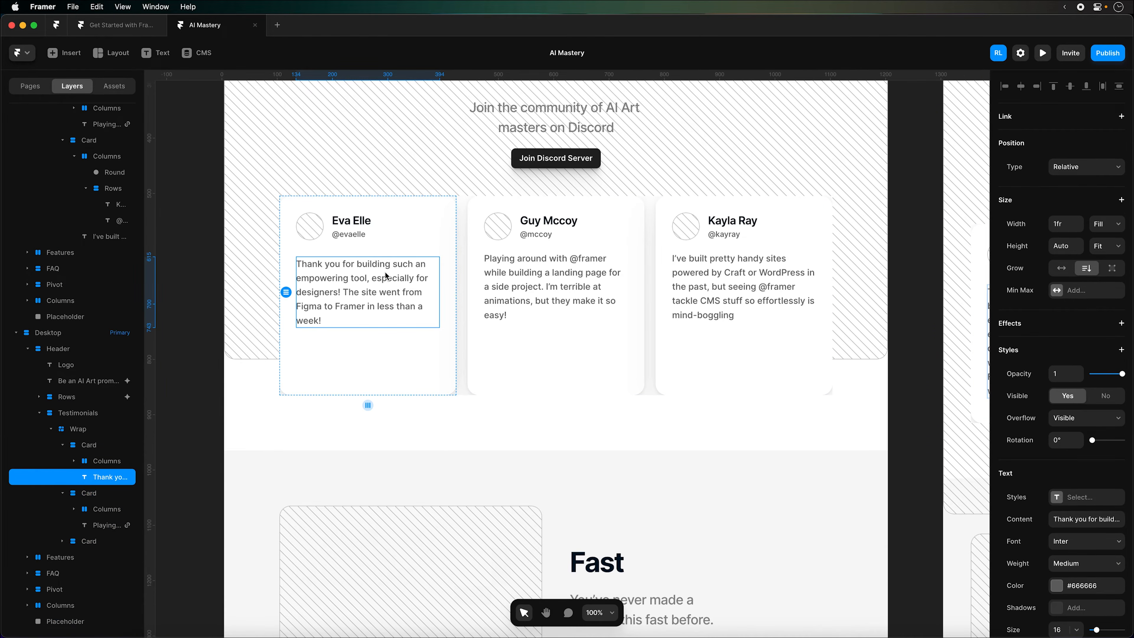
left_click(1087, 518)
key("super+v")
key("Return")
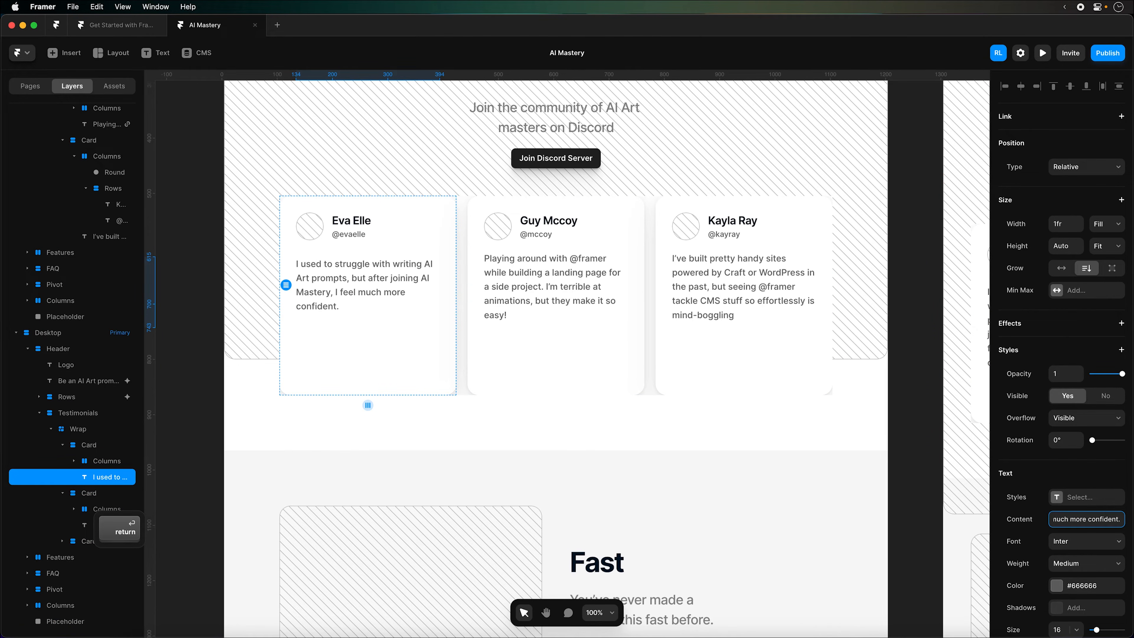
Replace the name on the first Desktop testimonial card with the first testimonial author's name copied from the brief
left_click(117, 30)
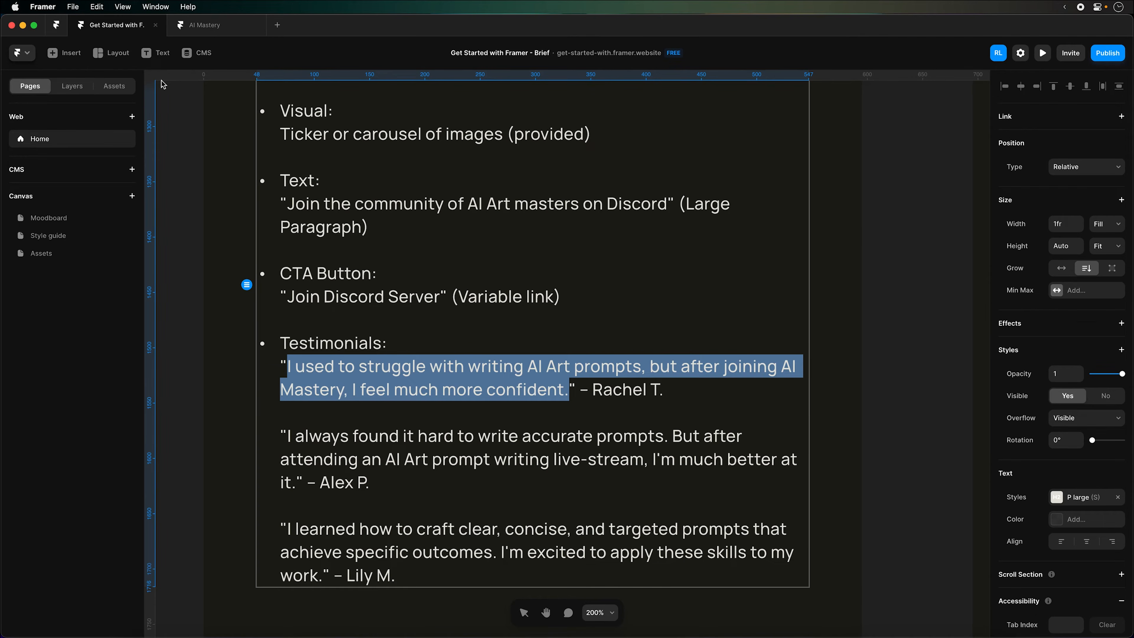
left_click_drag(659, 391, 597, 392)
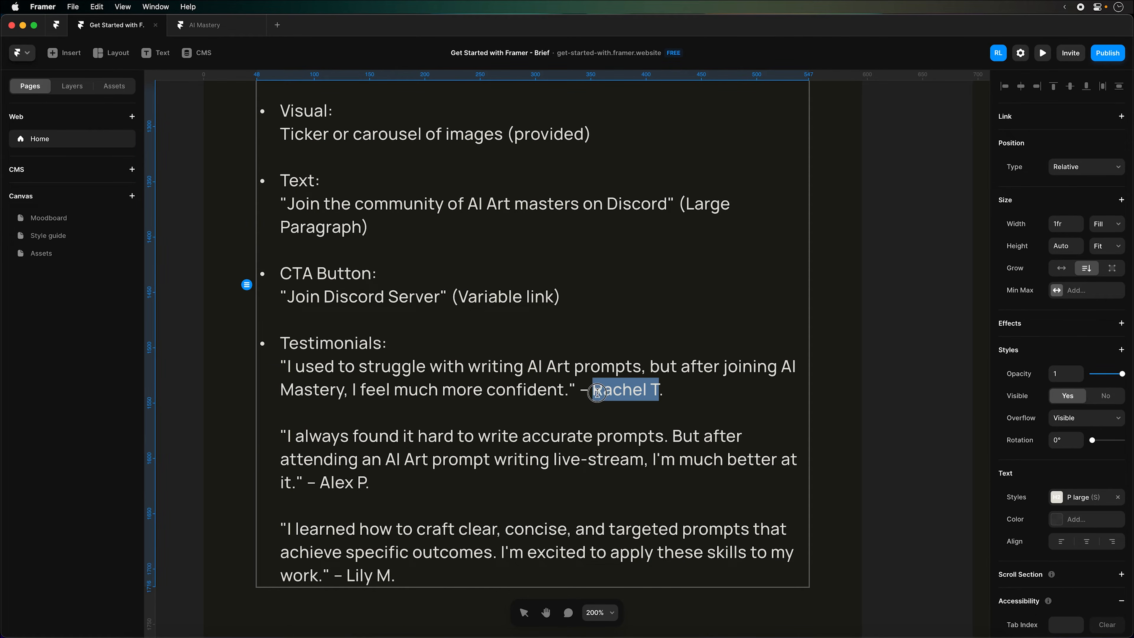
key("super+c")
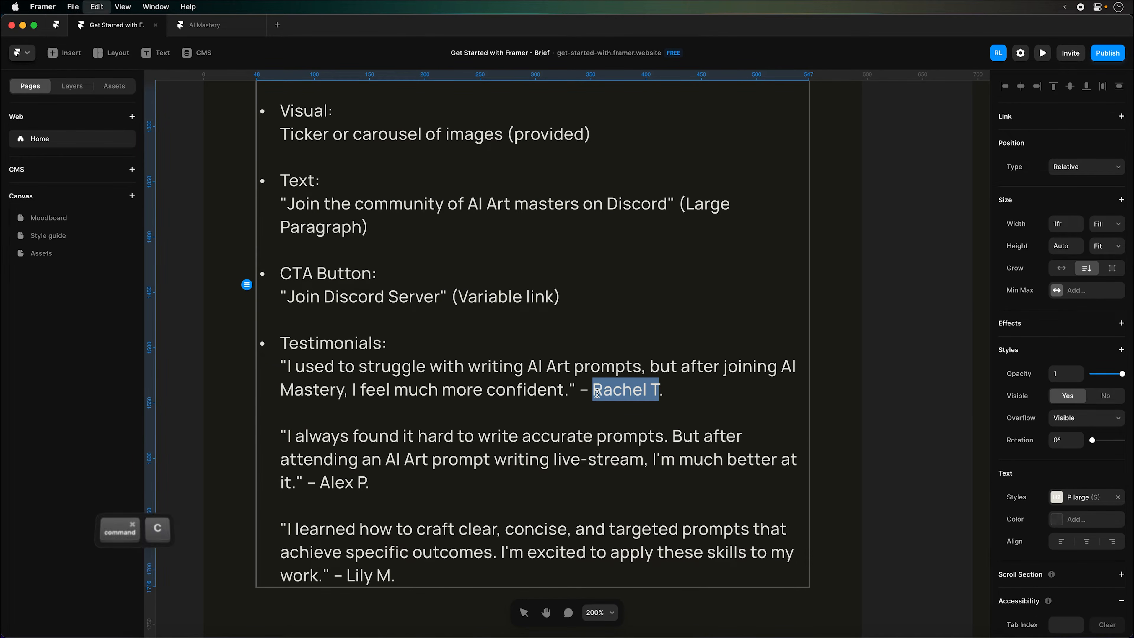
left_click(213, 31)
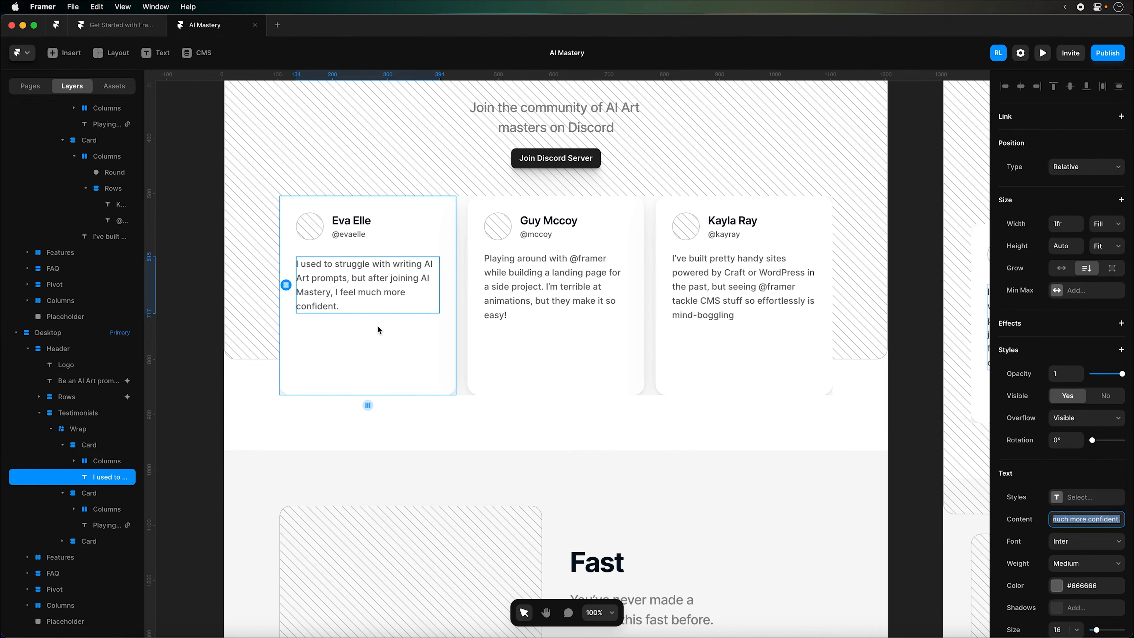
left_click(350, 222)
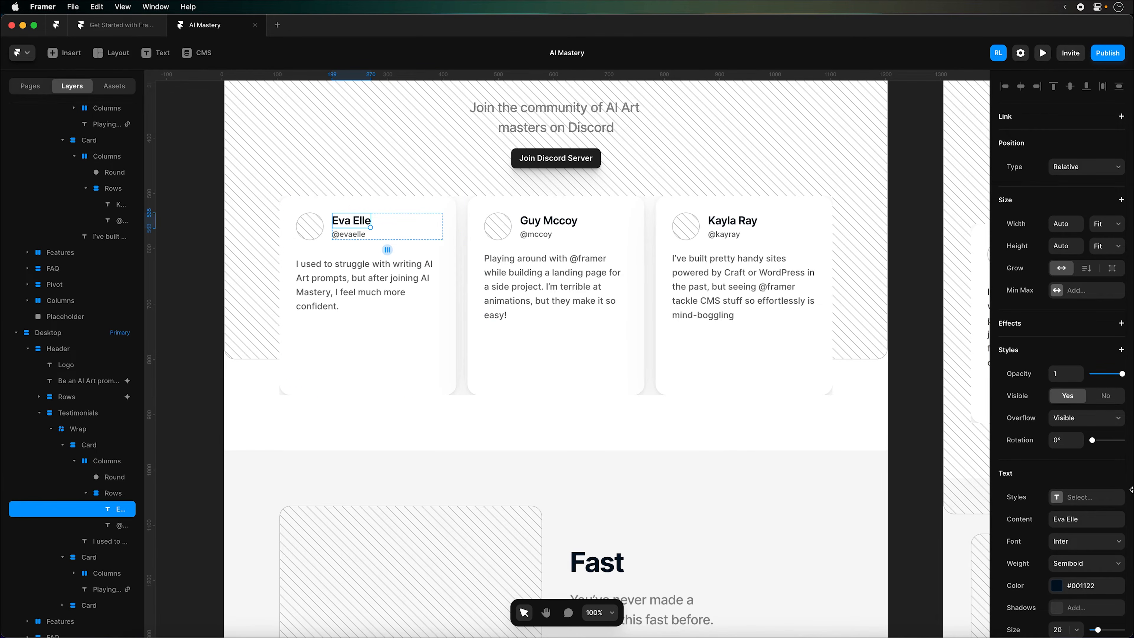
left_click(1099, 521)
type("Rachel T")
key("Return")
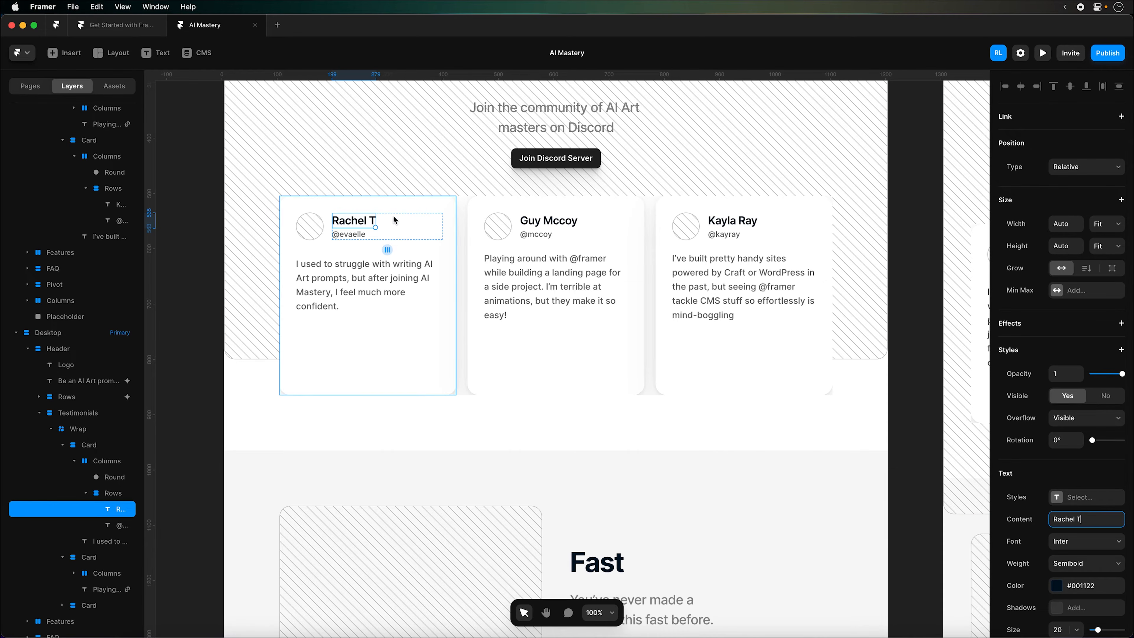
Hide the handle text under the name in the first Desktop testimonial card and select the card's Round image
left_click(319, 232)
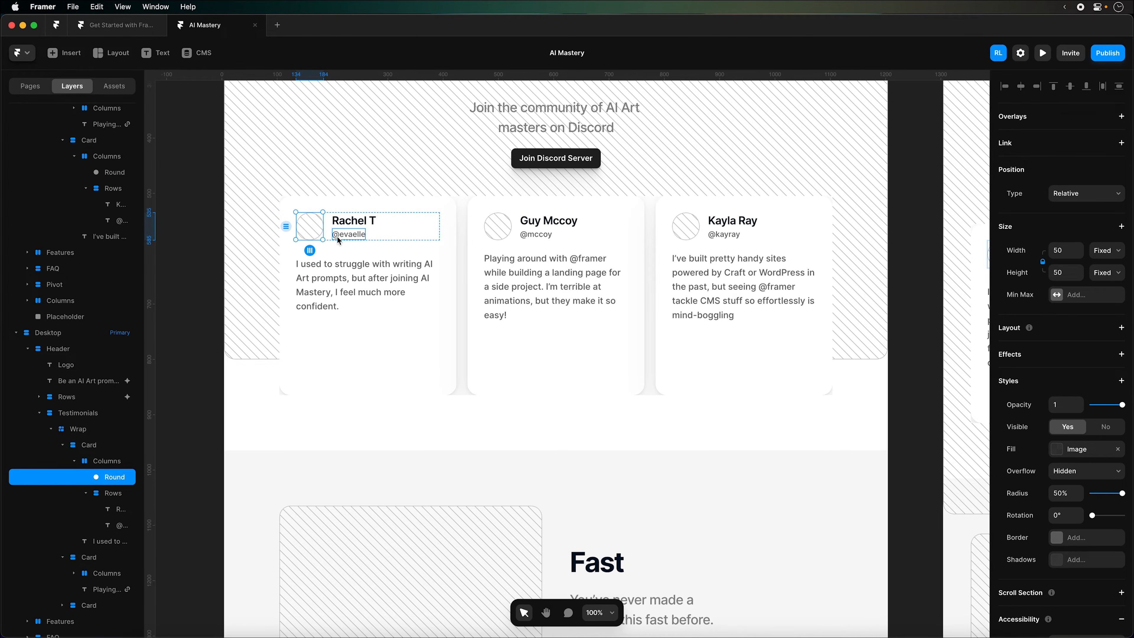
left_click(343, 238)
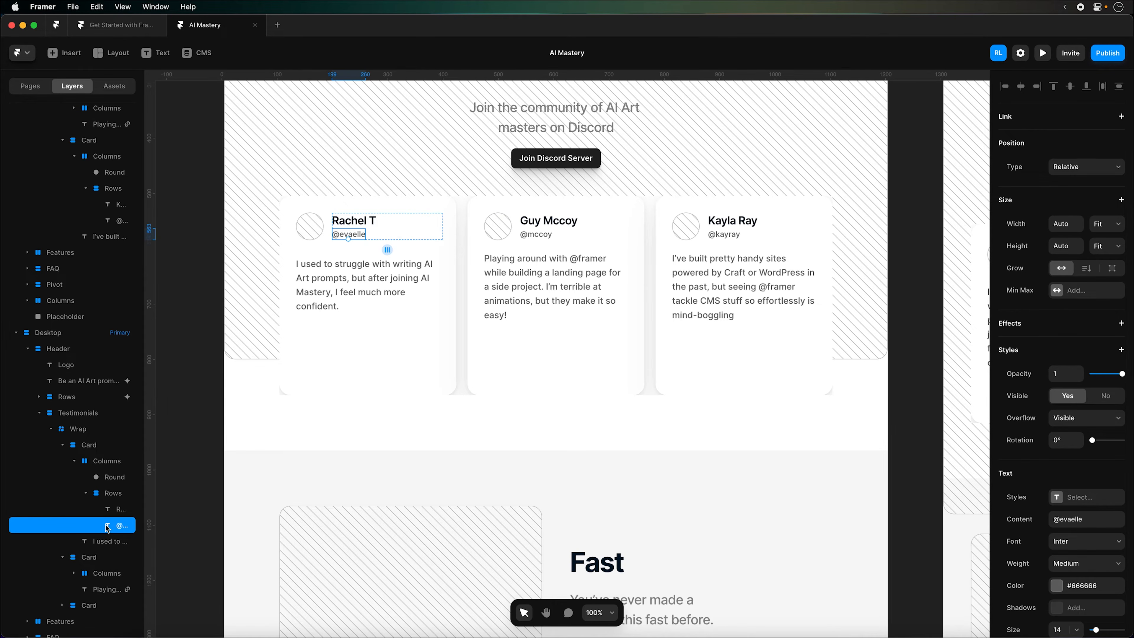
right_click(74, 534)
left_click(59, 524)
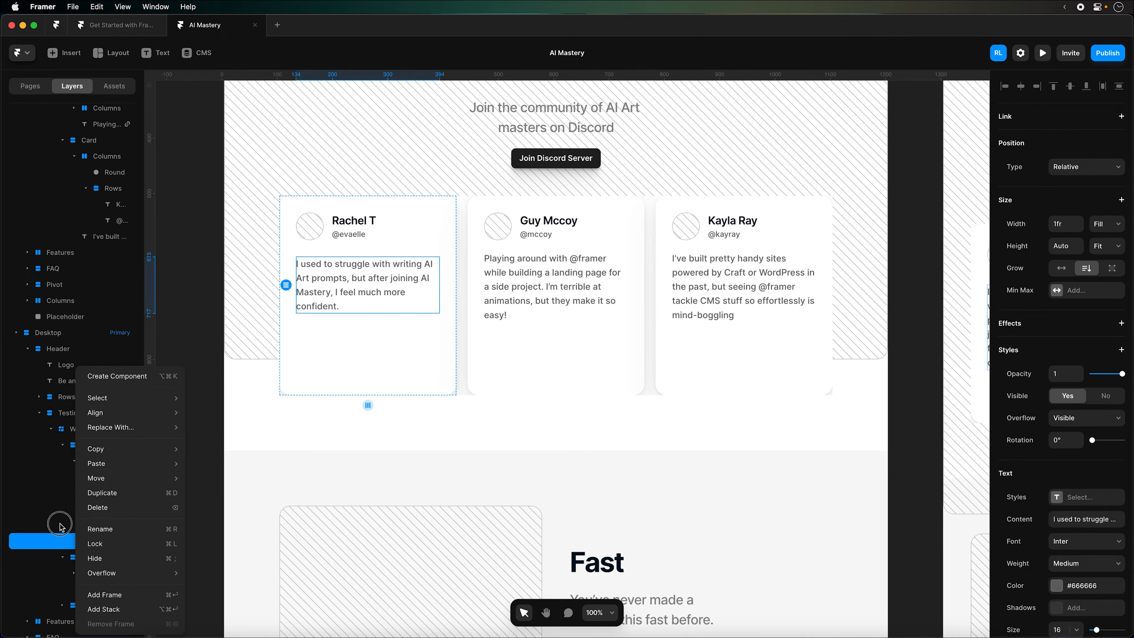
left_click(87, 519)
right_click(91, 524)
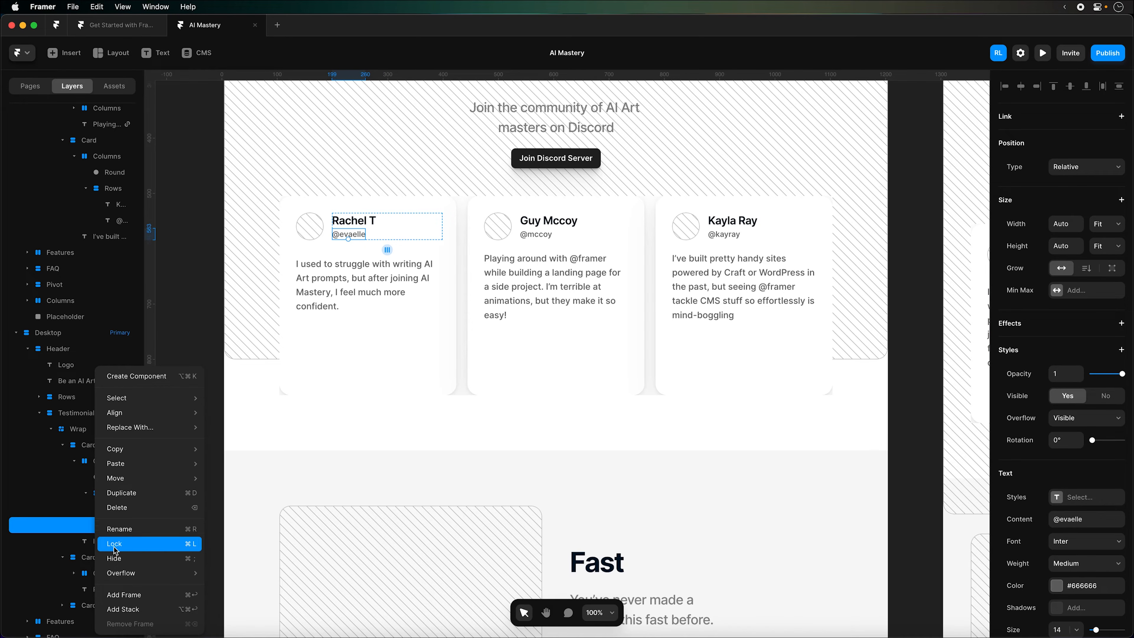
left_click(112, 558)
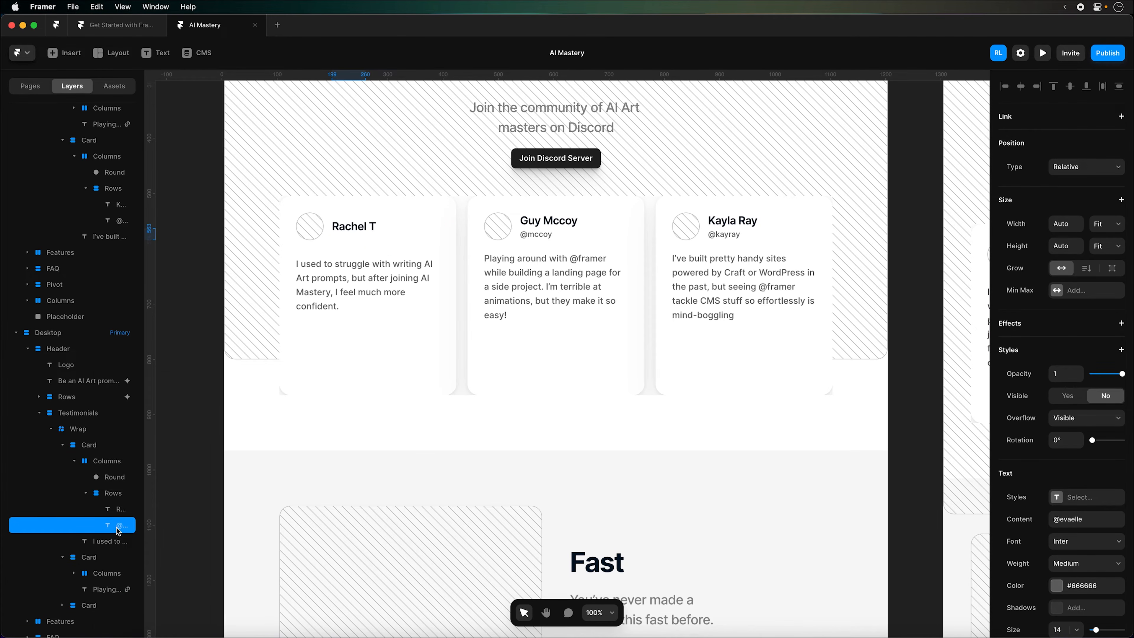
left_click(111, 483)
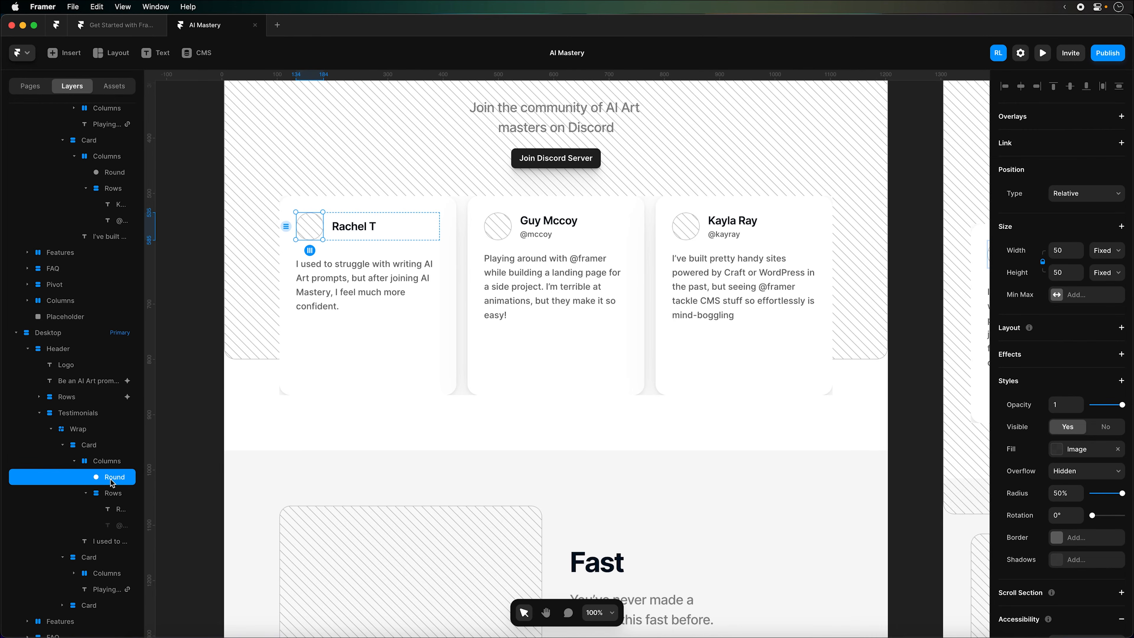
Paste the brief's second quote, from "I always found it hard" through "better at it.", over the opening words of the second testimonial card's text
left_click(545, 237)
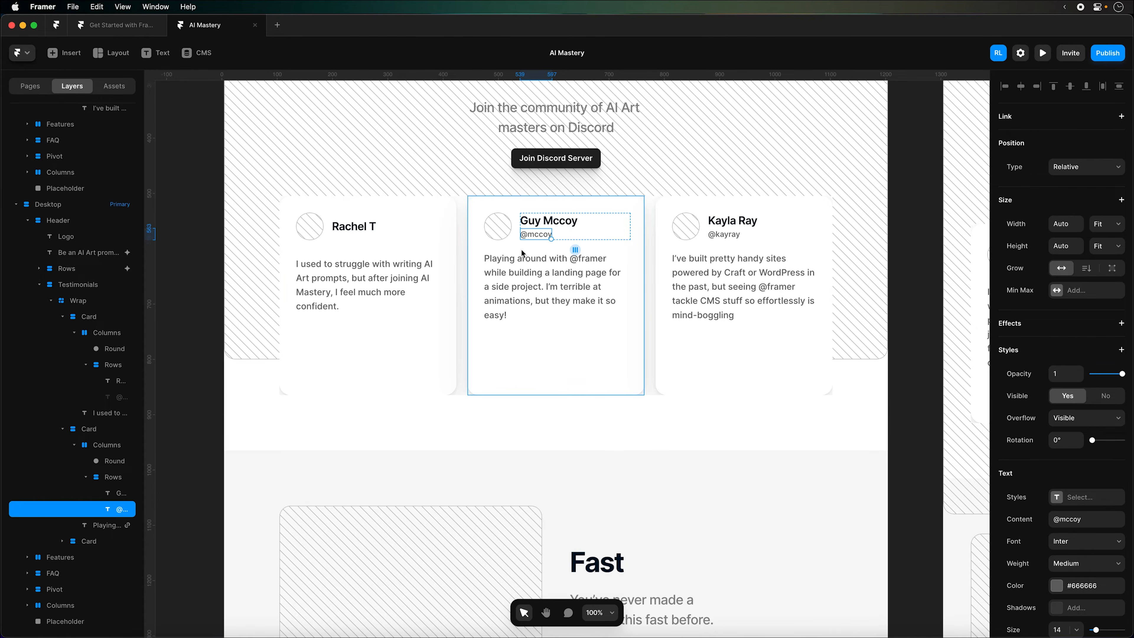
left_click(115, 32)
left_click_drag(295, 483, 289, 436)
key("super+c")
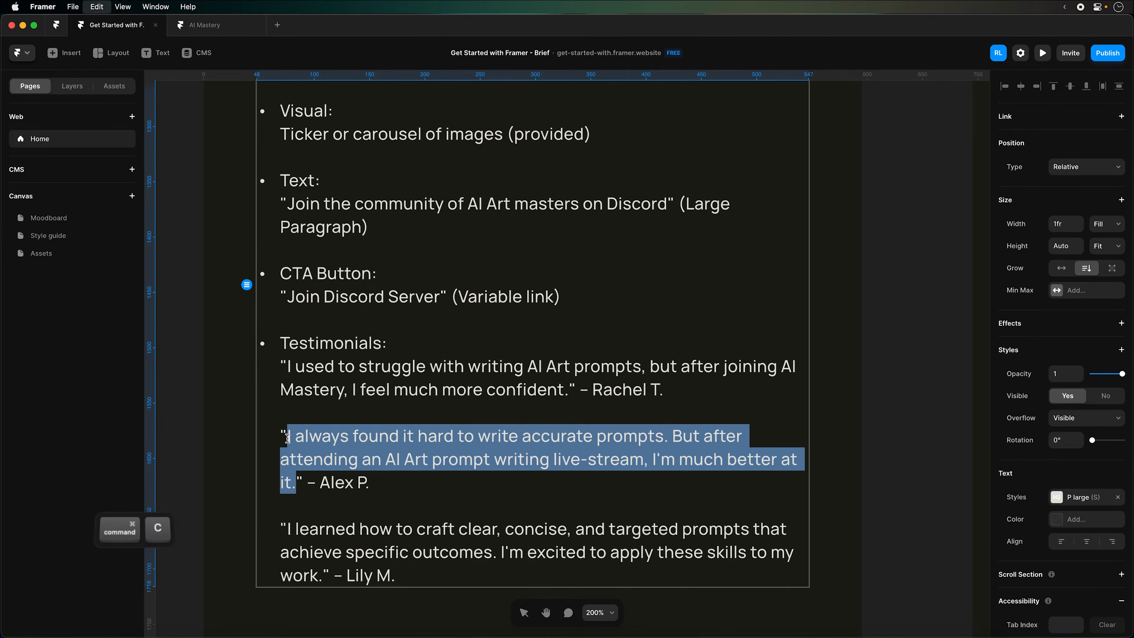
left_click(225, 25)
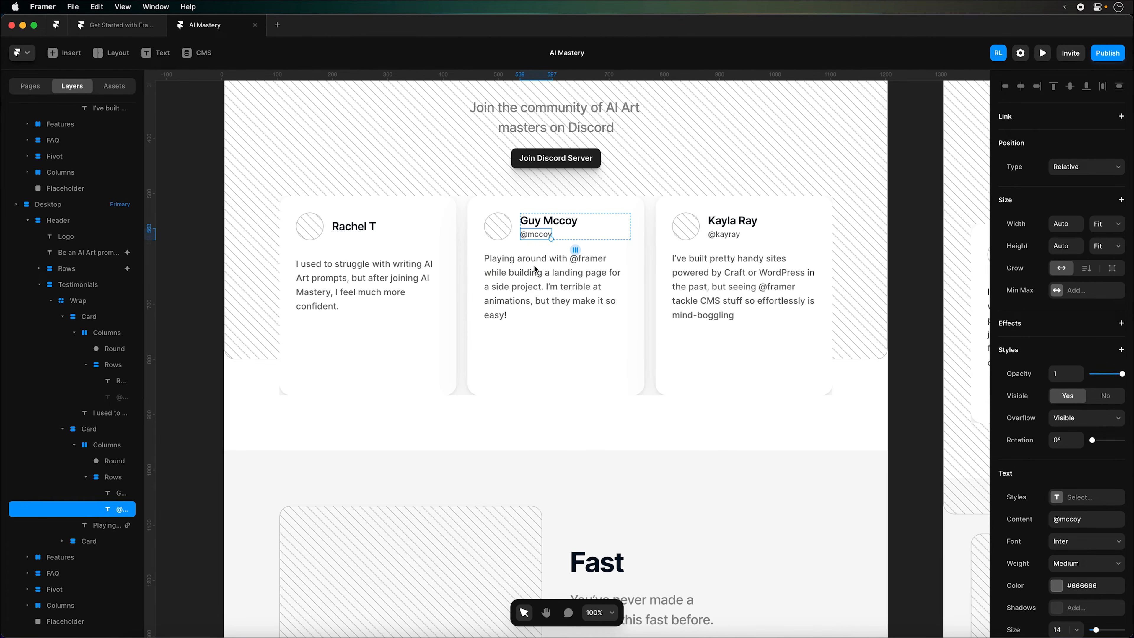
double_click(534, 266)
left_click(102, 520)
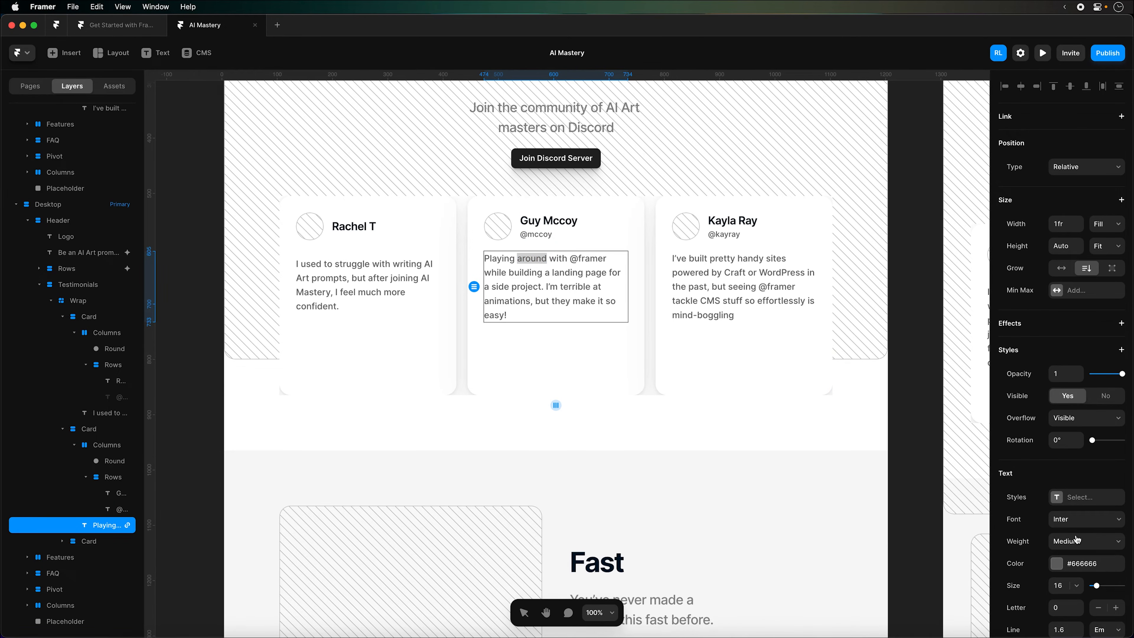
key("Escape")
left_click_drag(1053, 519, 1101, 519)
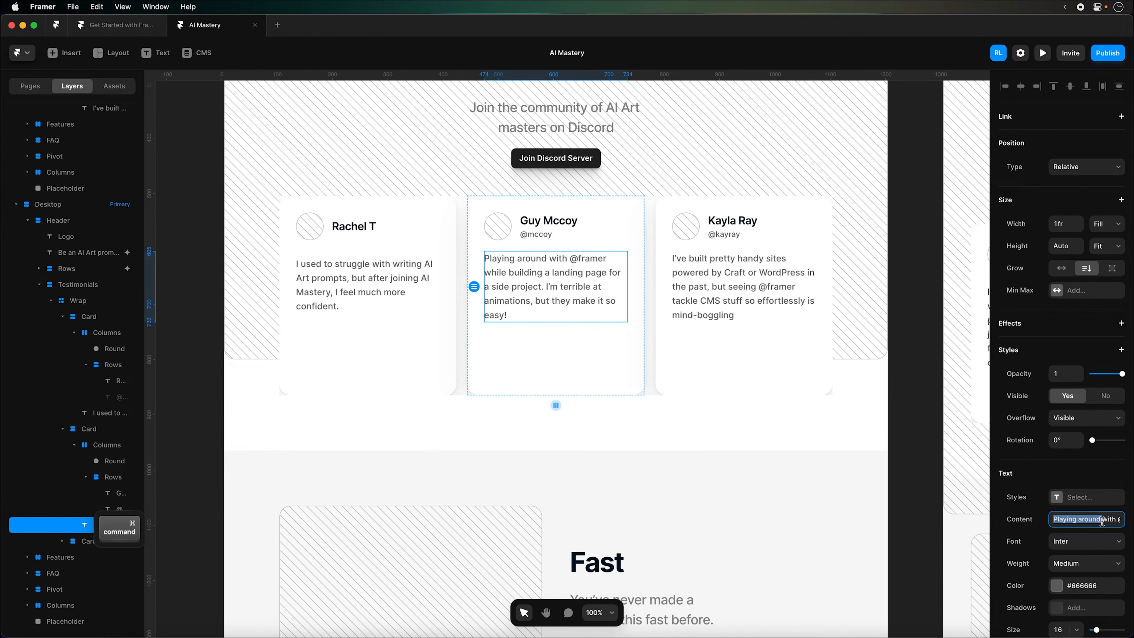
key("super+v")
Hide the handle texts under the names in the second and third Desktop testimonial cards
left_click(537, 236)
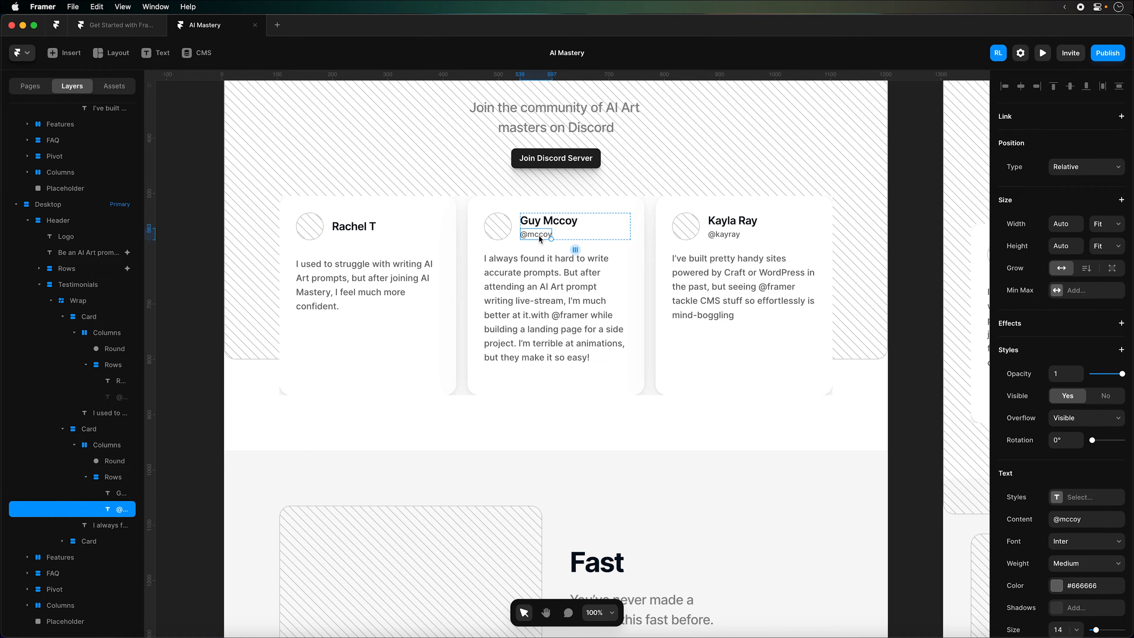
key("super+shift+h")
left_click(723, 236)
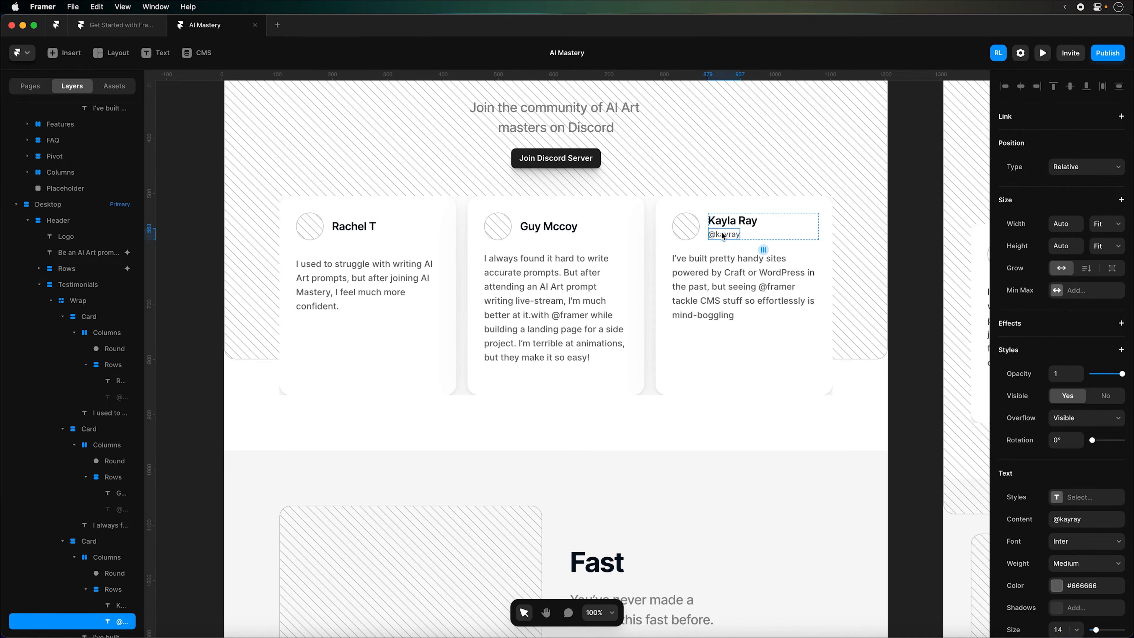
key("super+shift+h")
Replace the name on the second Desktop testimonial card with the second testimonial author's name copied from the brief
left_click(542, 226)
left_click(123, 33)
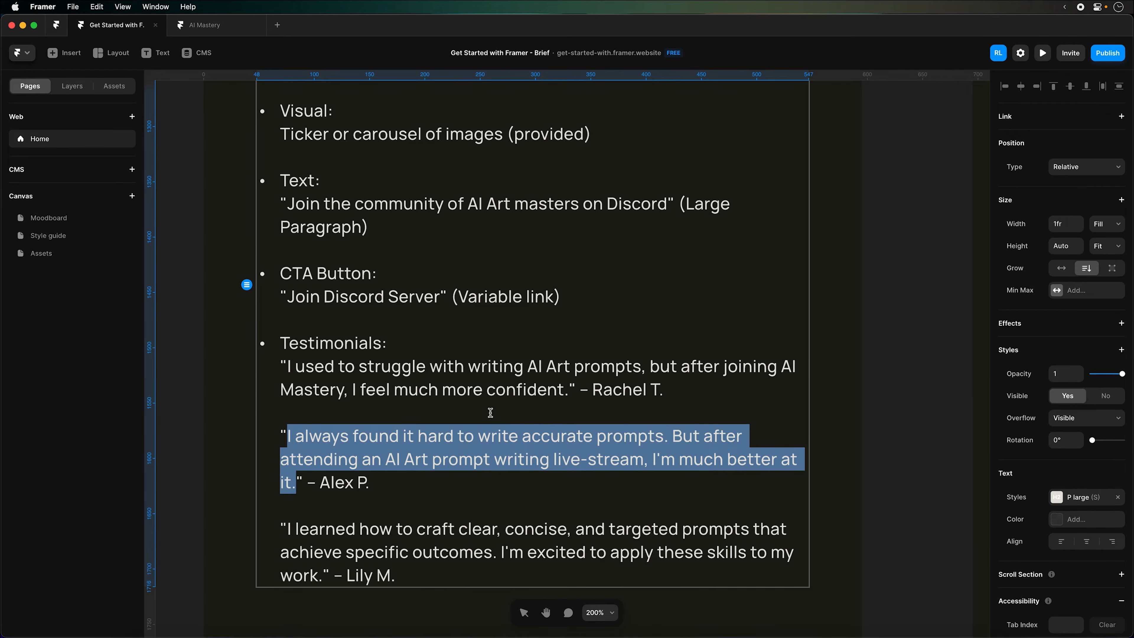
left_click_drag(320, 482, 368, 481)
key("super+c")
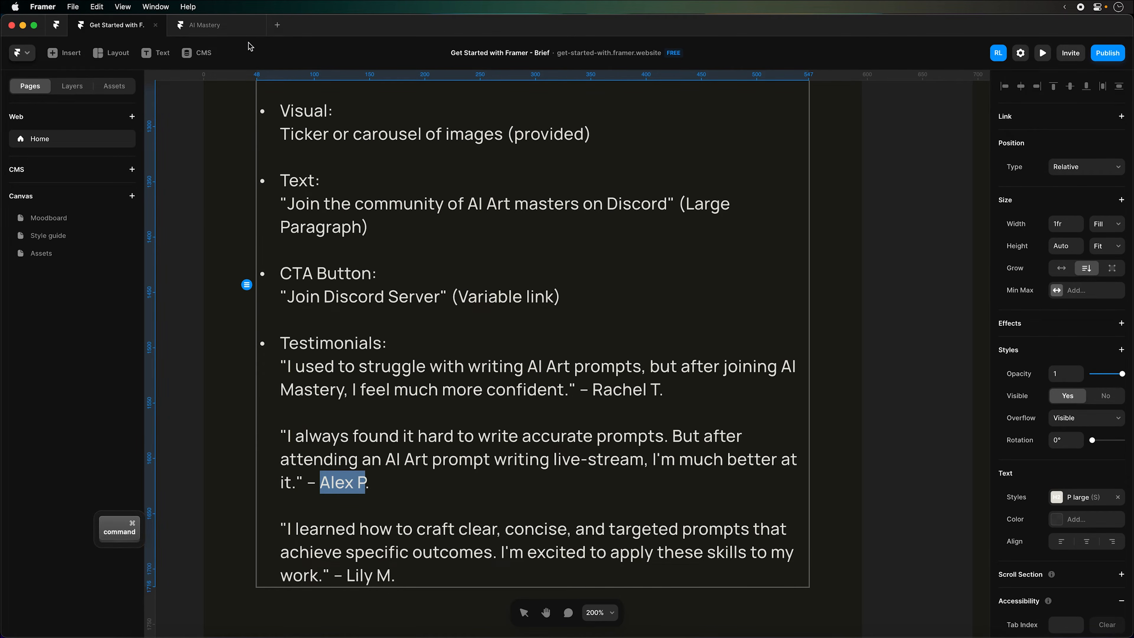
left_click(237, 30)
key("super+v")
key("Return")
Replace the third Desktop testimonial card's text with the brief's third quote, from "I learned how to craft clear" through "my work."
left_click(732, 225)
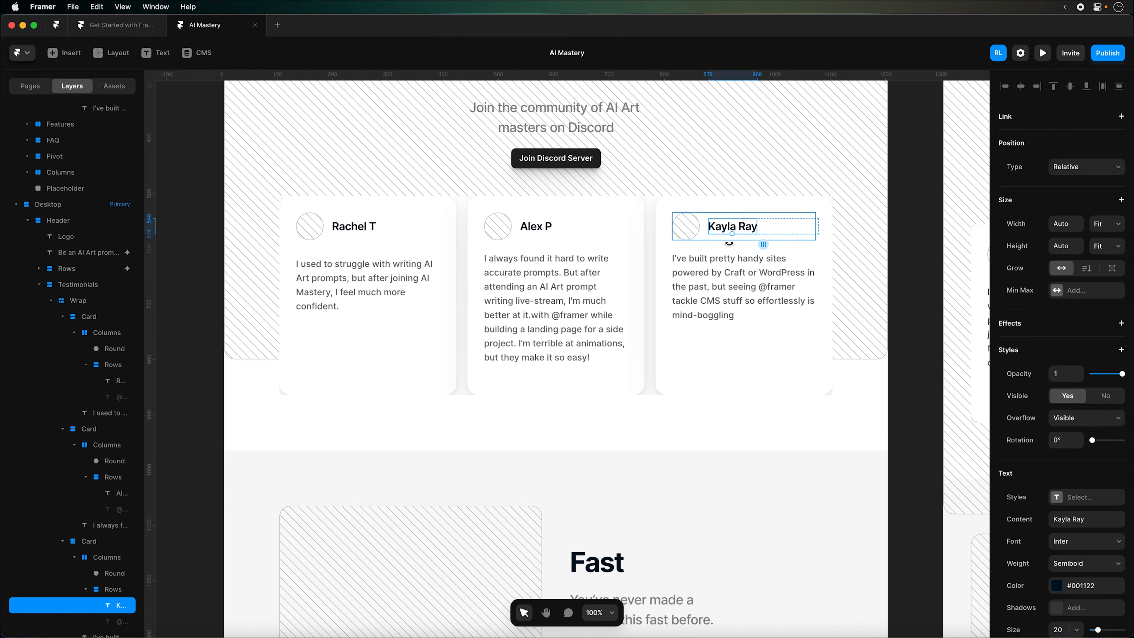
left_click(118, 25)
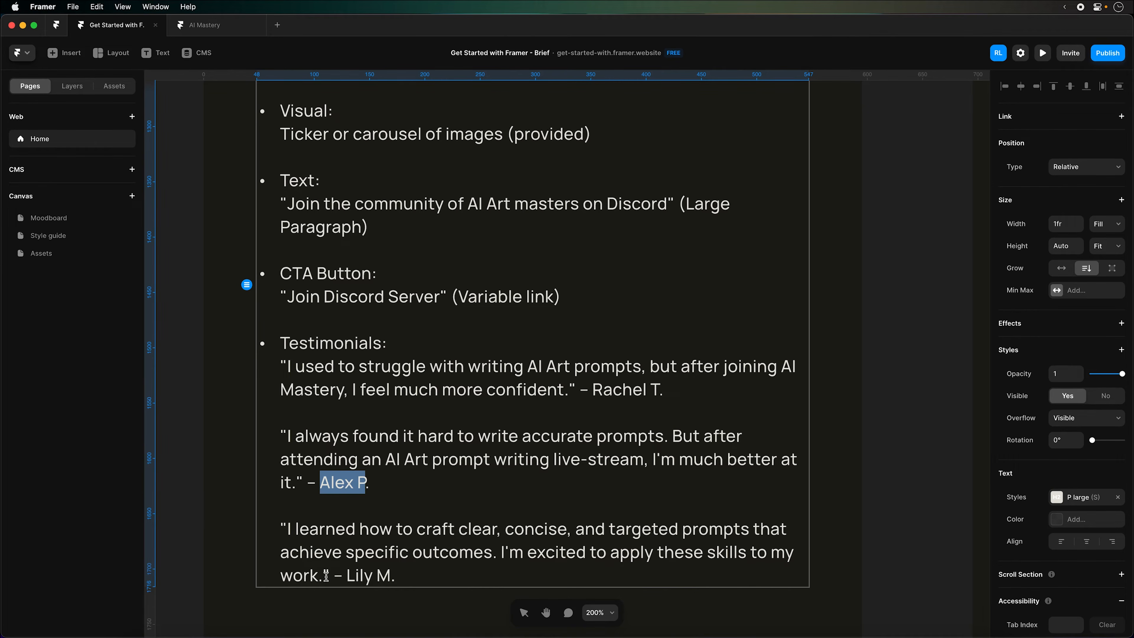
left_click_drag(326, 575, 292, 528)
left_click(222, 27)
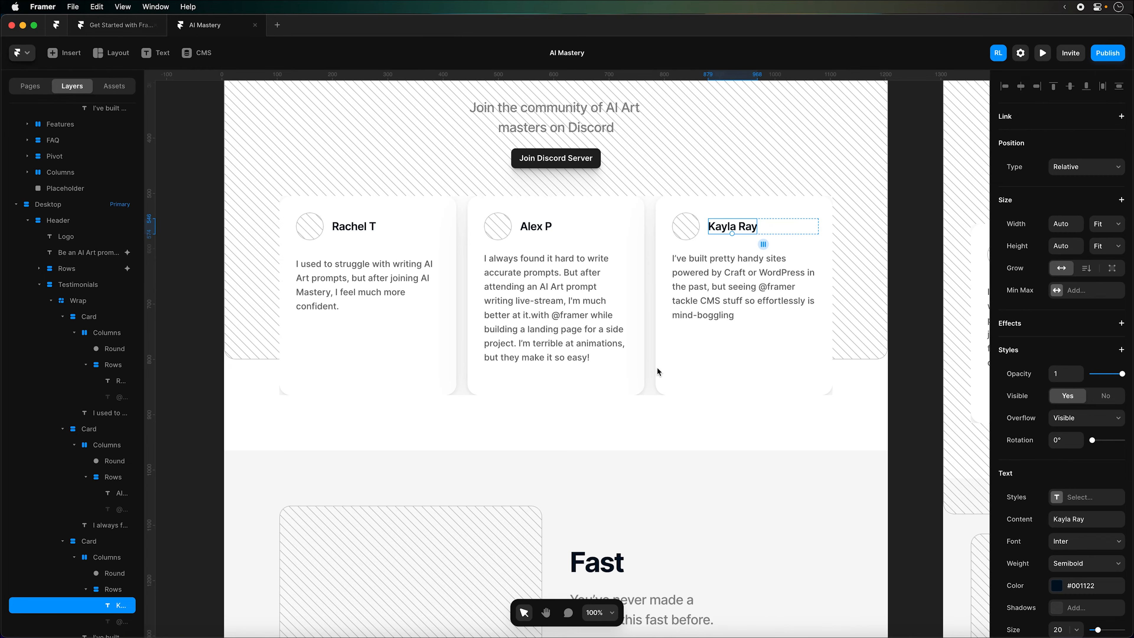
left_click(724, 273)
left_click(1063, 518)
key("super+v")
key("Return")
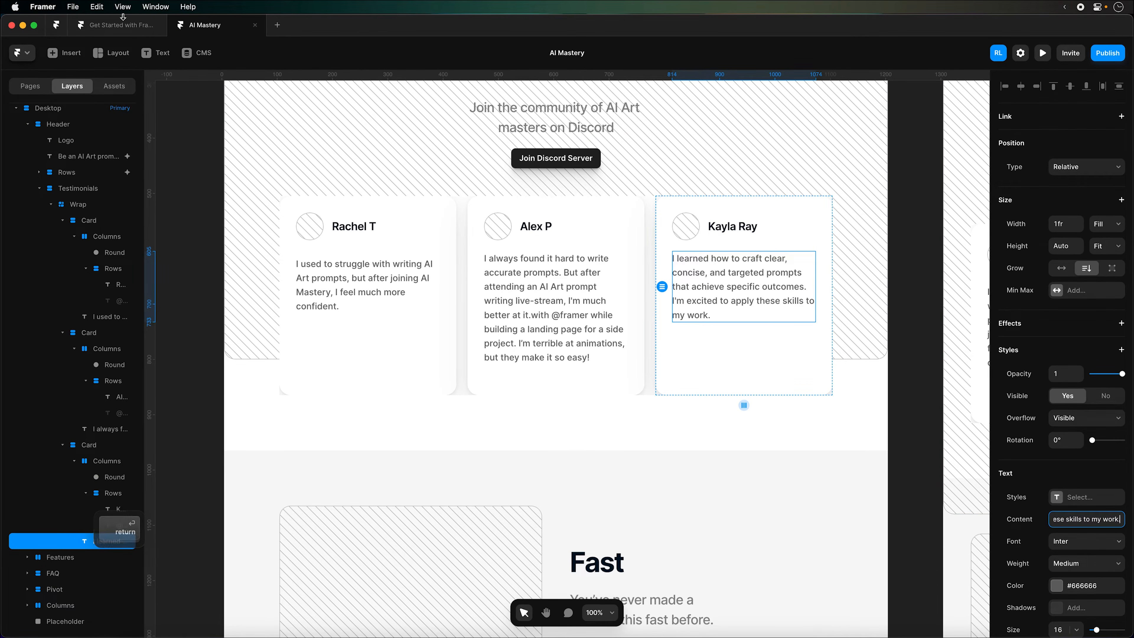
Replace the name on the third Desktop testimonial card with the third testimonial author's name copied from the brief
left_click(108, 26)
left_click_drag(390, 575, 347, 575)
key("super+c")
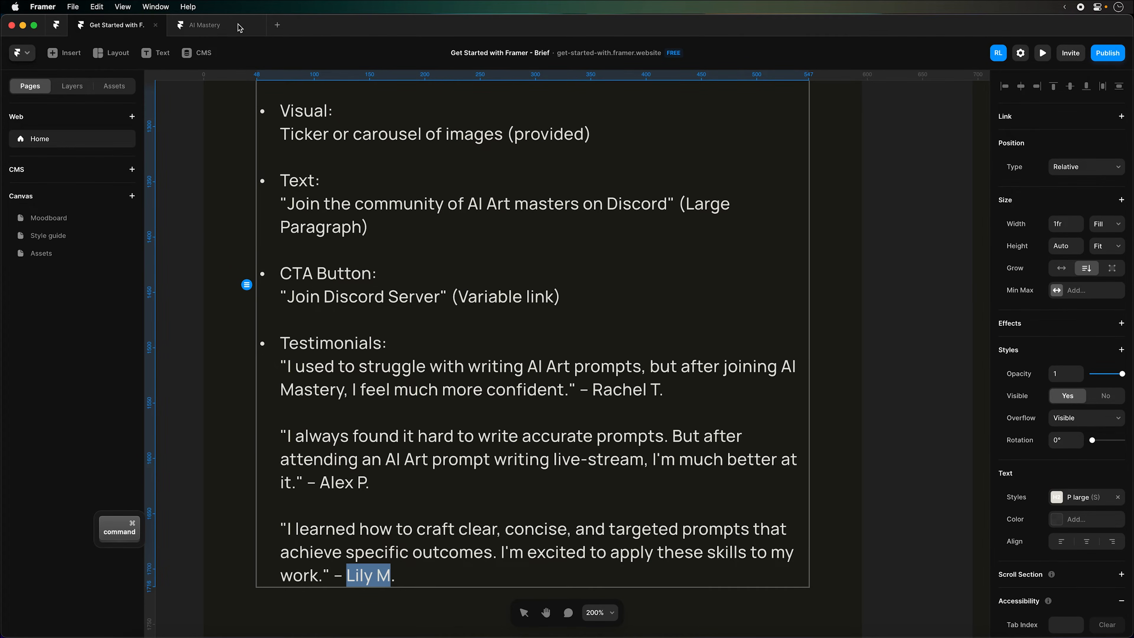
left_click(222, 26)
left_click(732, 225)
left_click(1085, 519)
key("super+v")
left_click(915, 410)
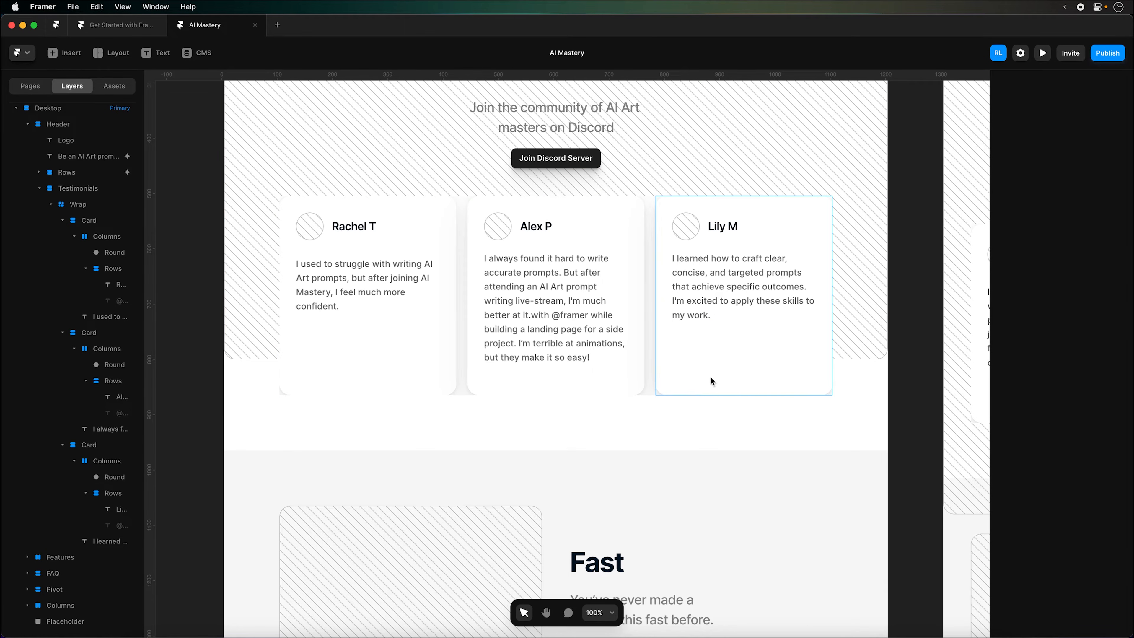
Set the overflow of the Desktop header's Testimonials stack to Visible
left_click(342, 304)
left_click(95, 197)
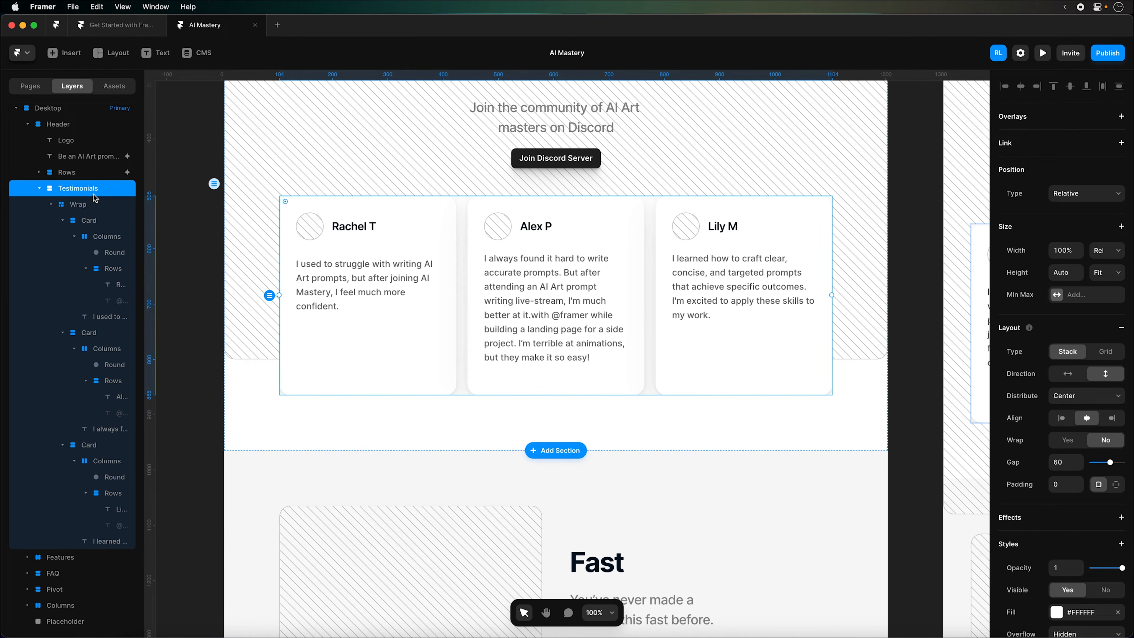
left_click(86, 206)
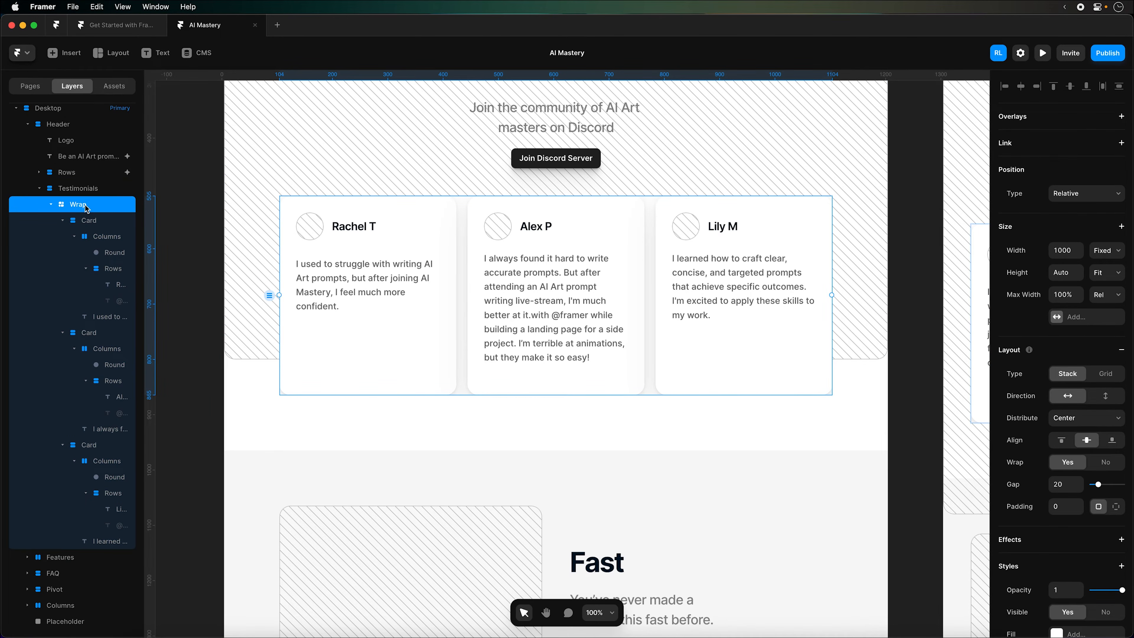
key("super+minus")
key("super+minus")
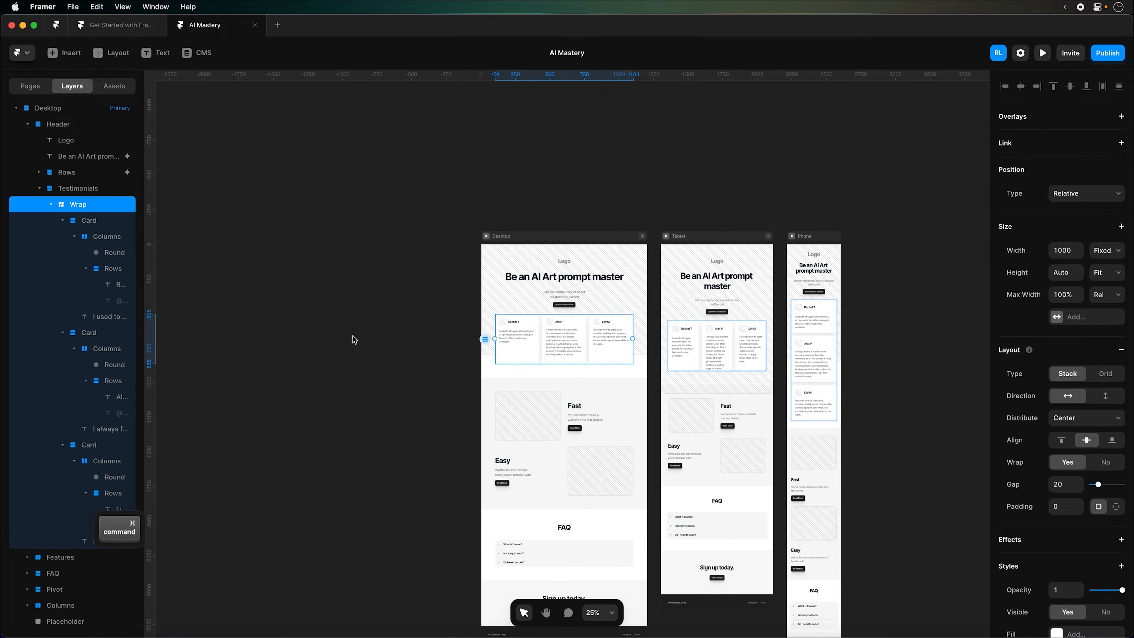
scroll(1042, 544, "down", 3)
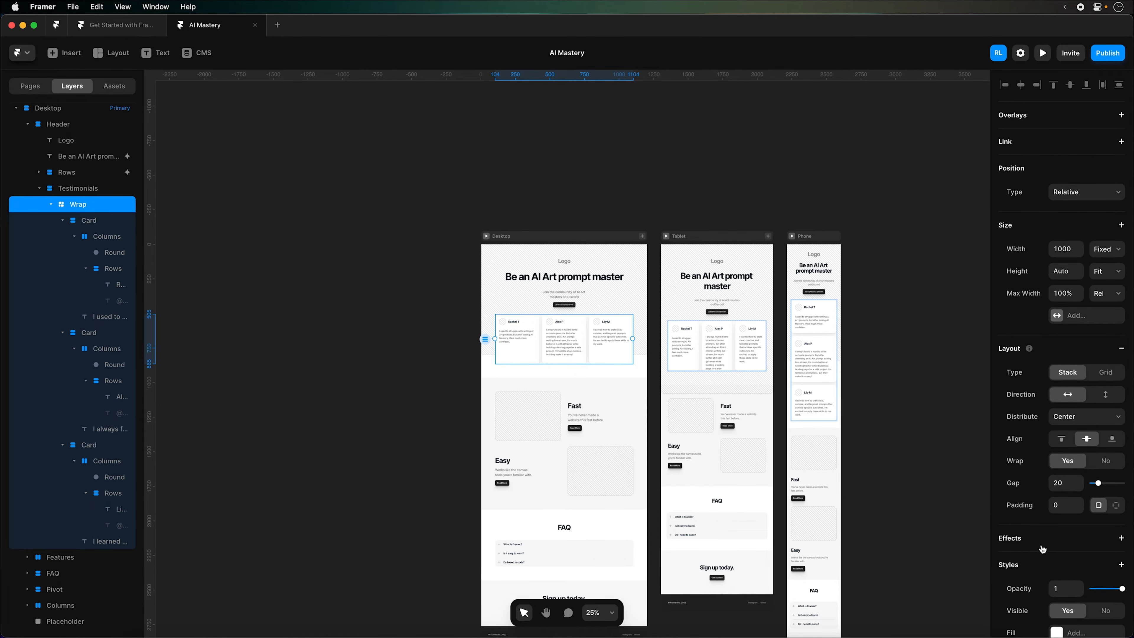
scroll(1042, 544, "down", 4)
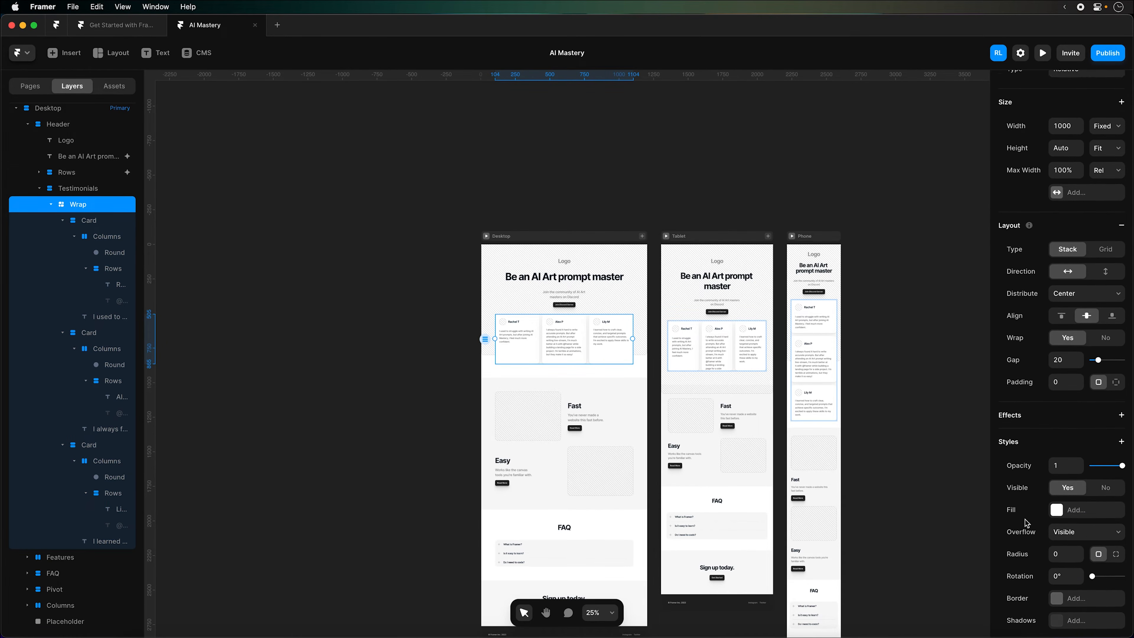
left_click(93, 191)
scroll(1023, 506, "down", 3)
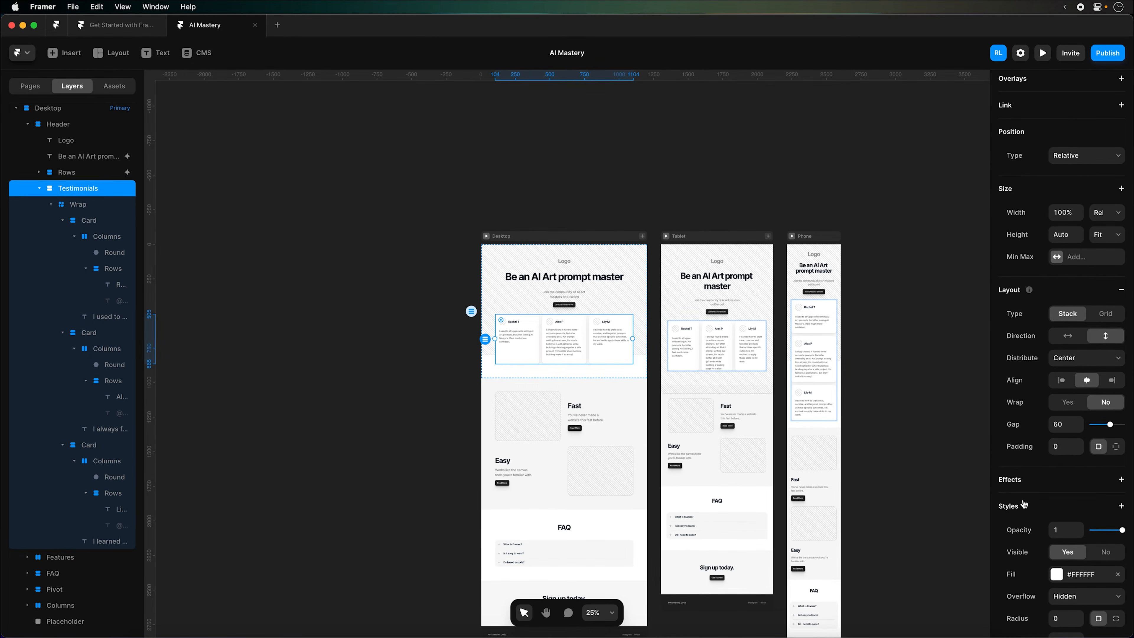
scroll(1022, 504, "down", 3)
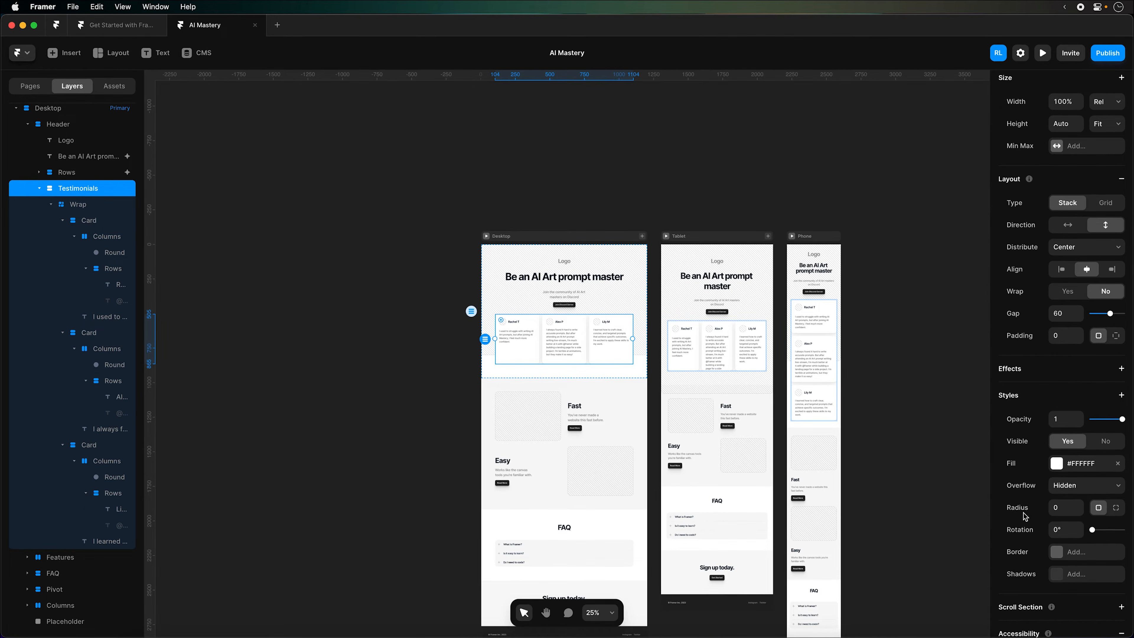
left_click(1064, 491)
left_click(1066, 499)
key("super+equal")
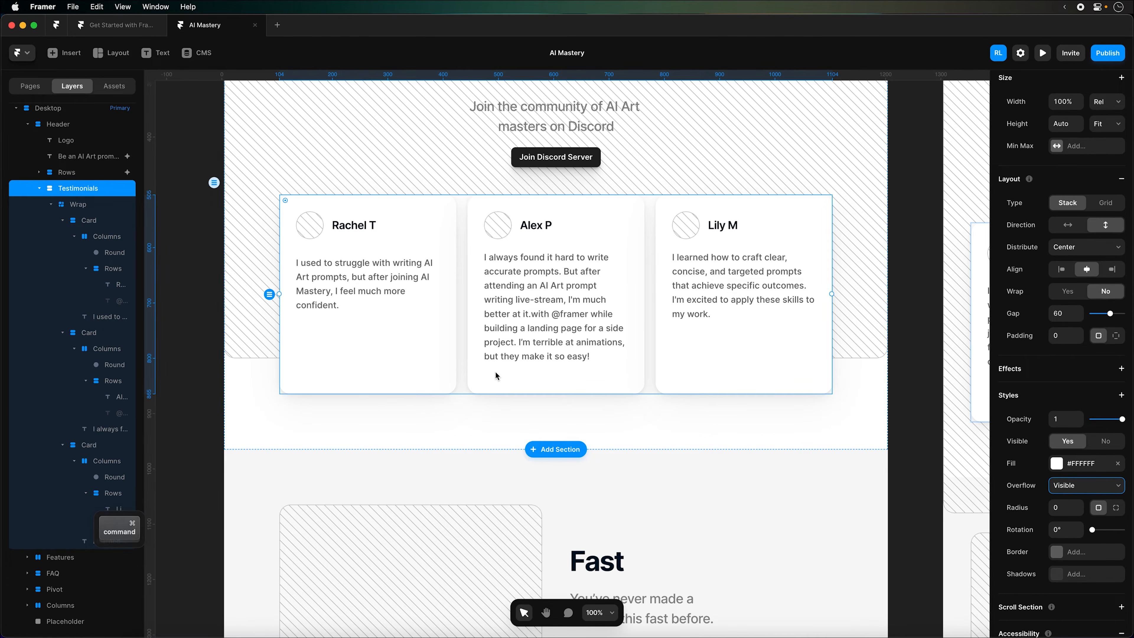
Change the stack direction of the Wrap holding the Tablet testimonial cards to vertical
scroll(661, 332, "right", 6)
scroll(666, 329, "right", 3)
left_click(773, 376)
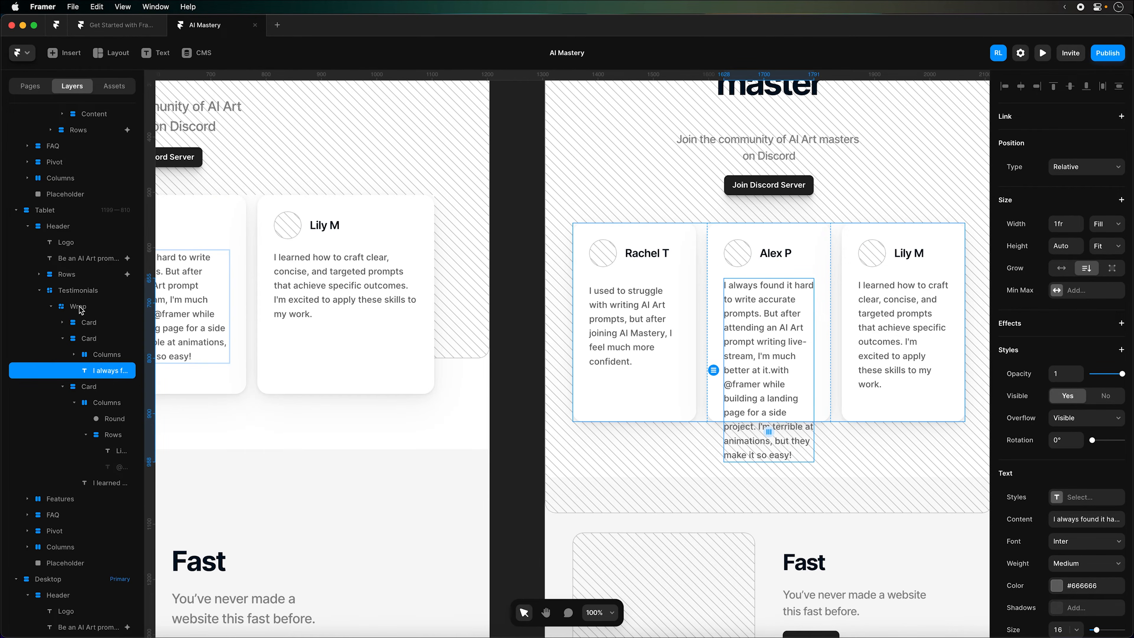
left_click(81, 323)
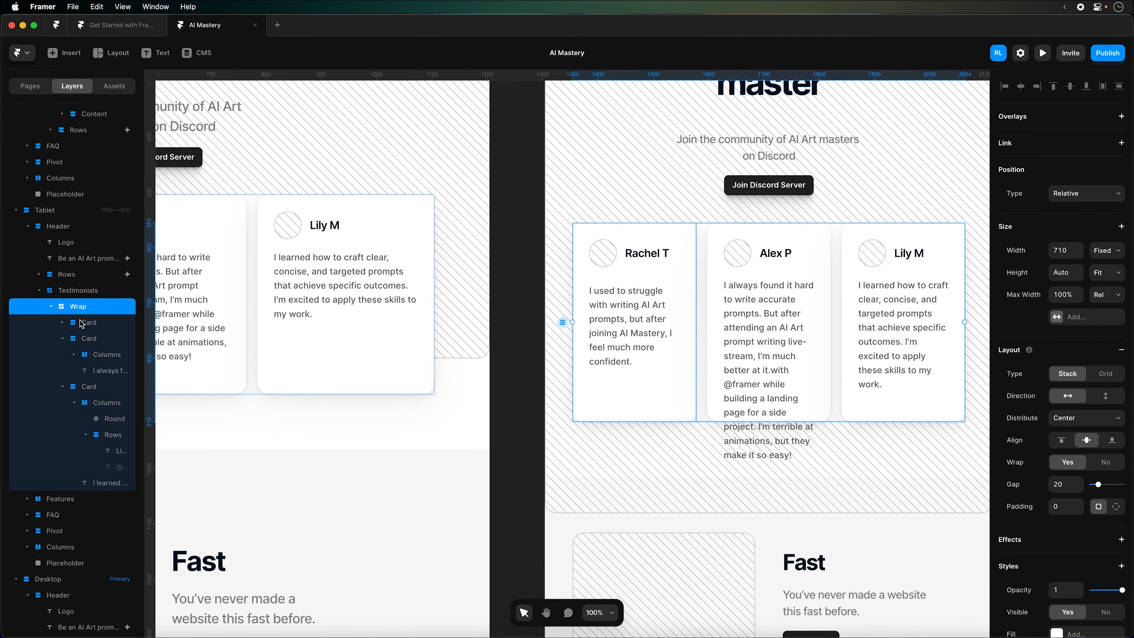
left_click(63, 322)
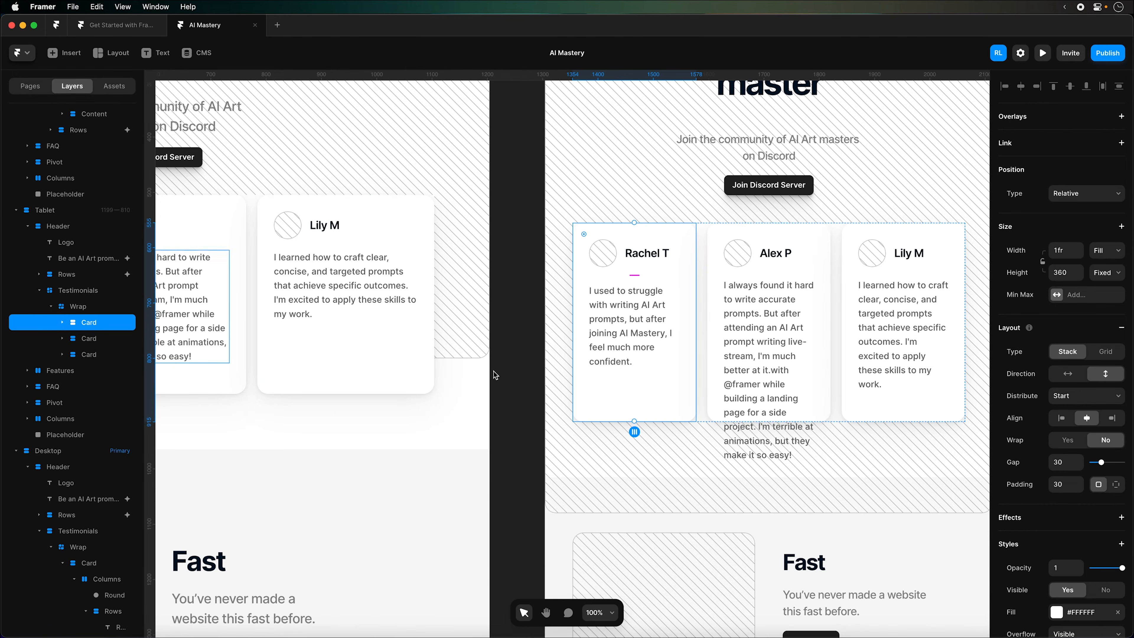
left_click(94, 313)
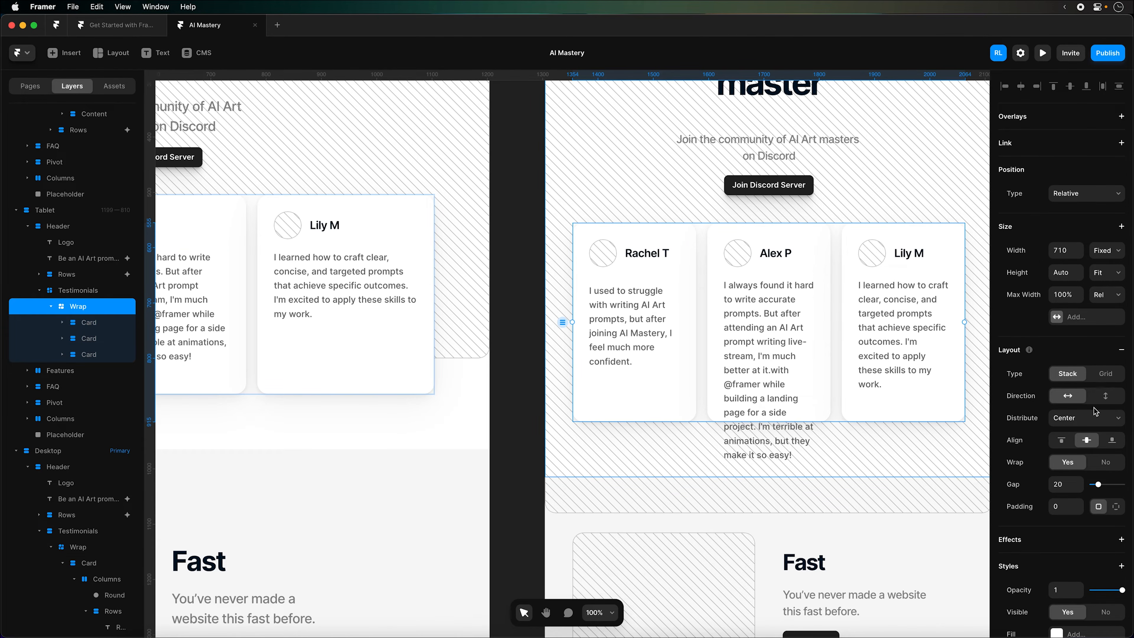
left_click(1106, 396)
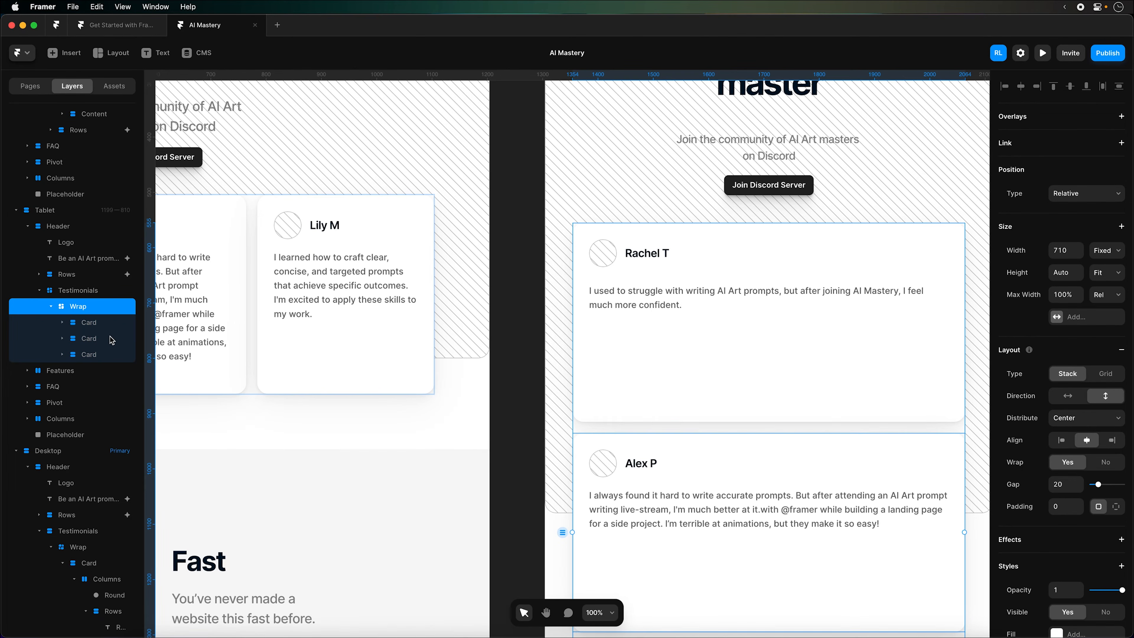
Set the height of the first Tablet testimonial card to 220
left_click(85, 322)
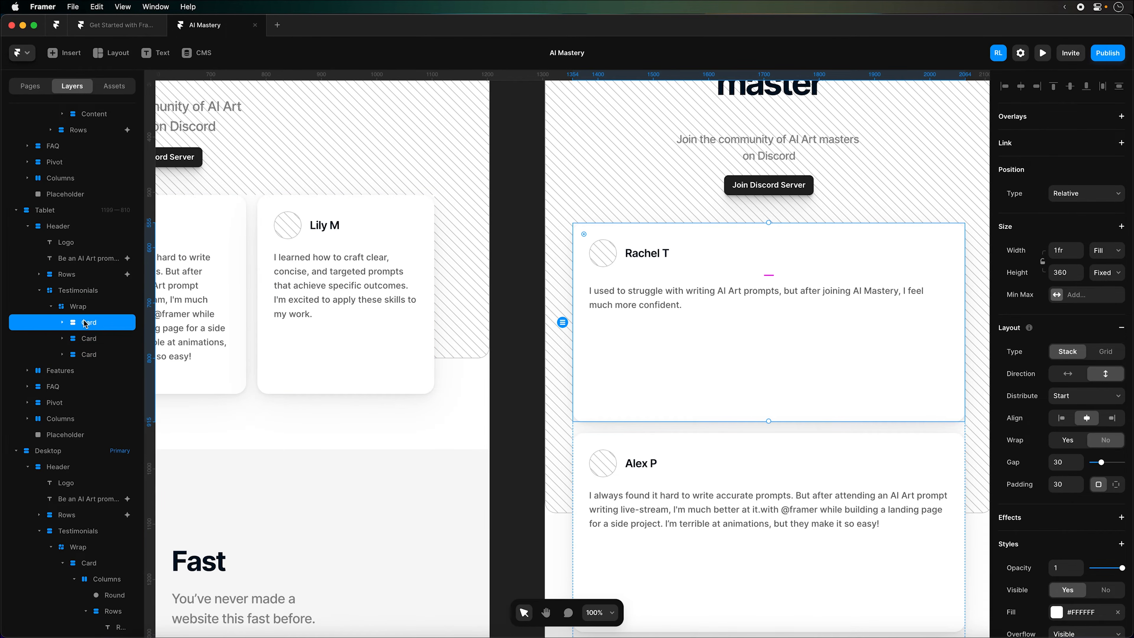
left_click(1071, 273)
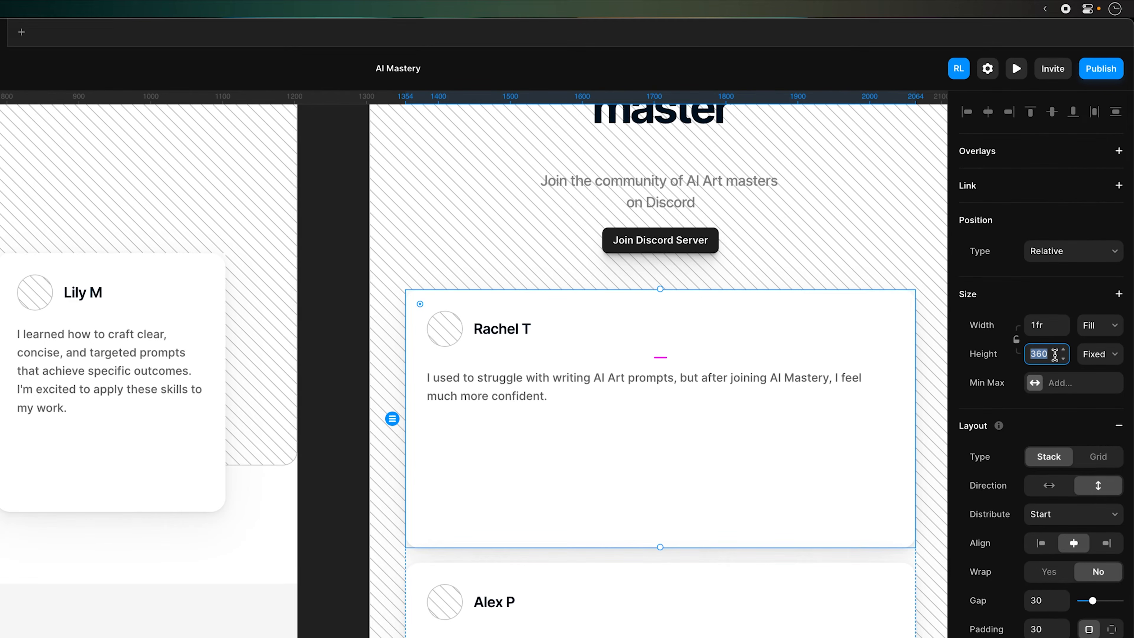
type("260")
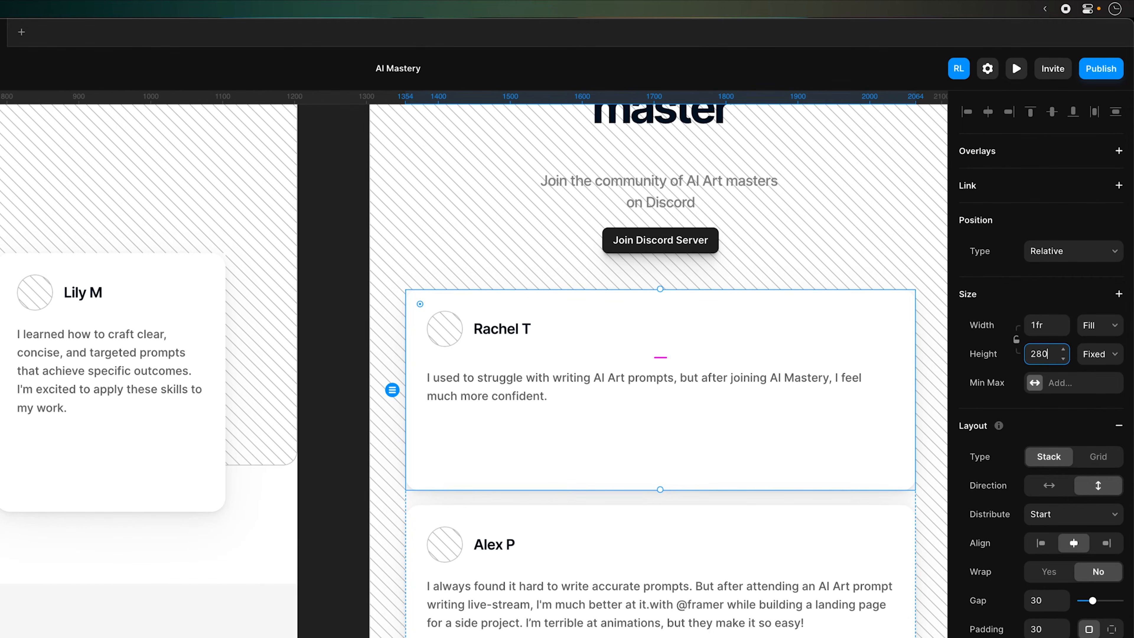
key("shift+Down")
key("shift+Down")
key("shift+Down")
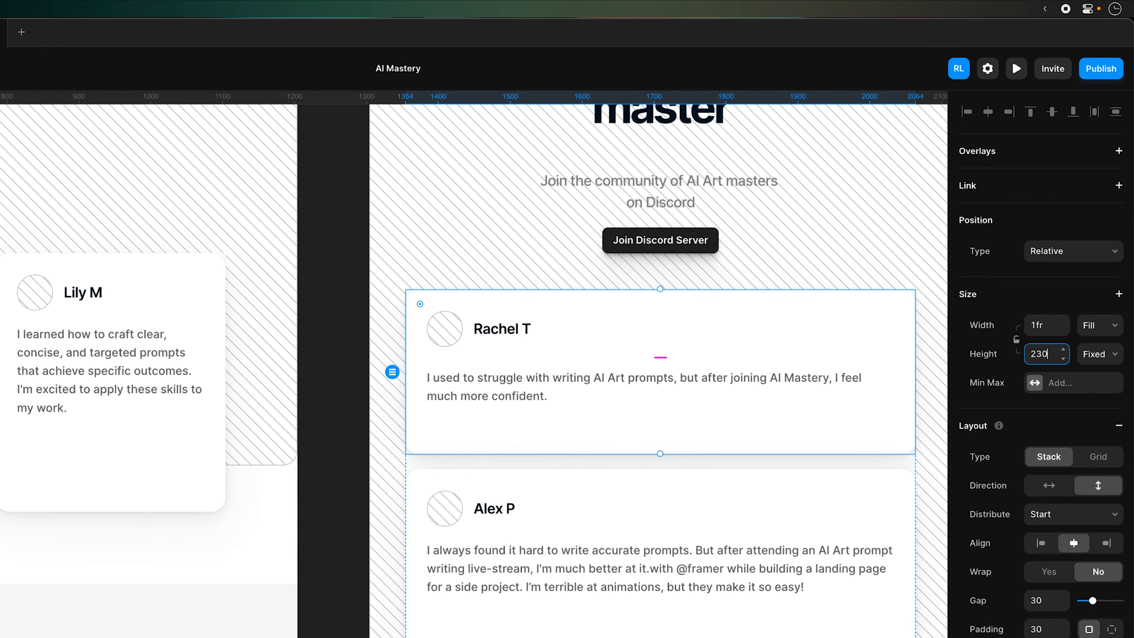
key("shift+Down")
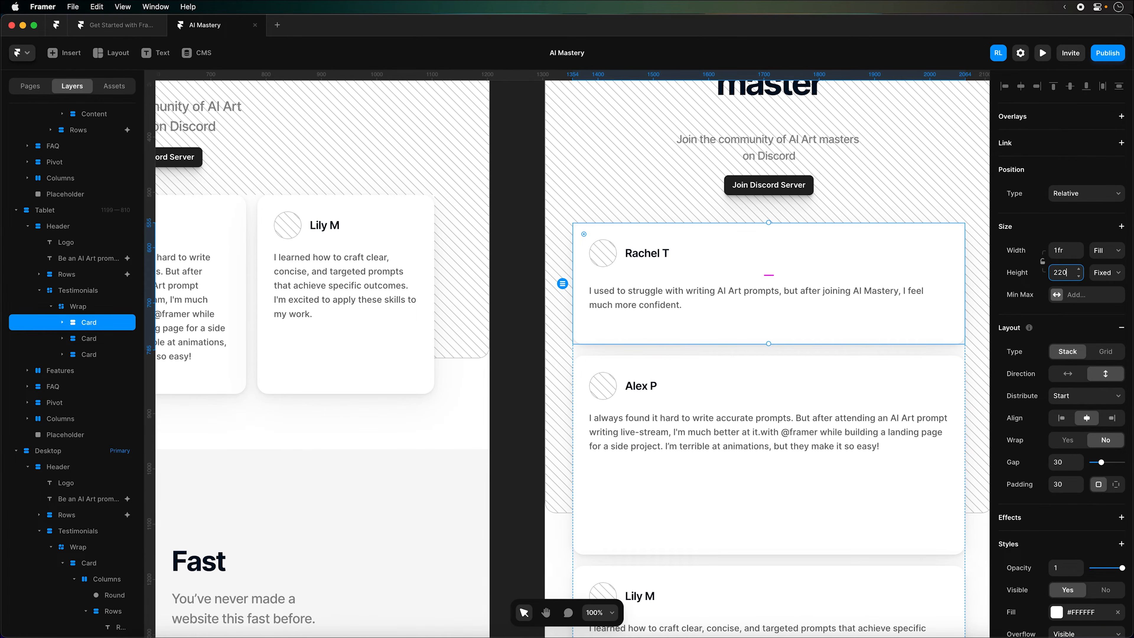
Set the heights of the second and third Tablet testimonial cards to 220
left_click(99, 340)
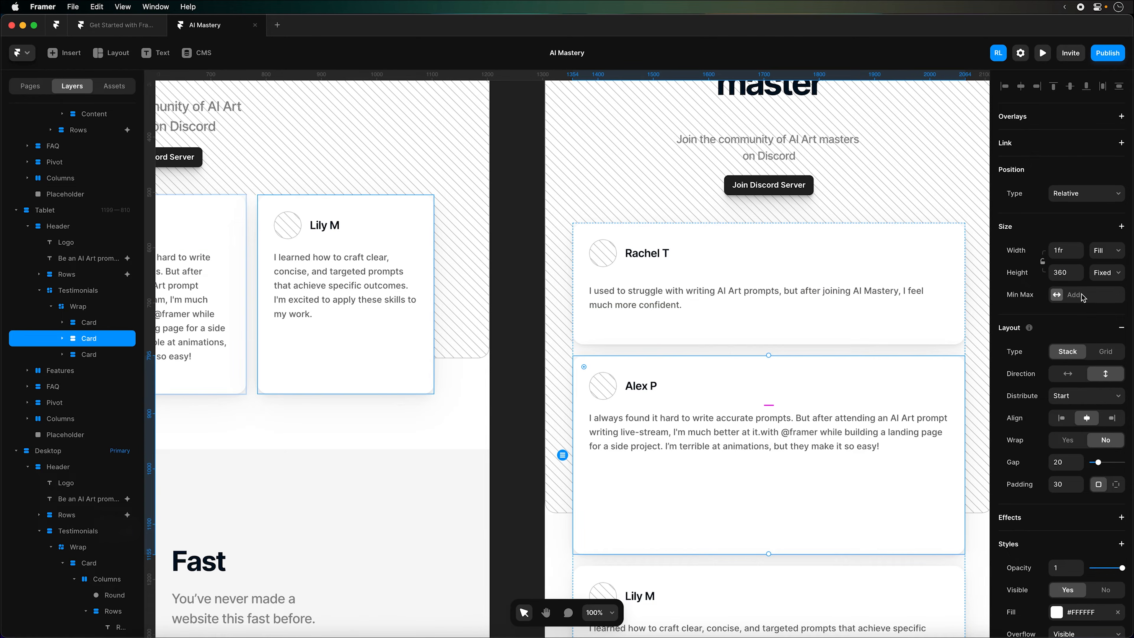
type("22")
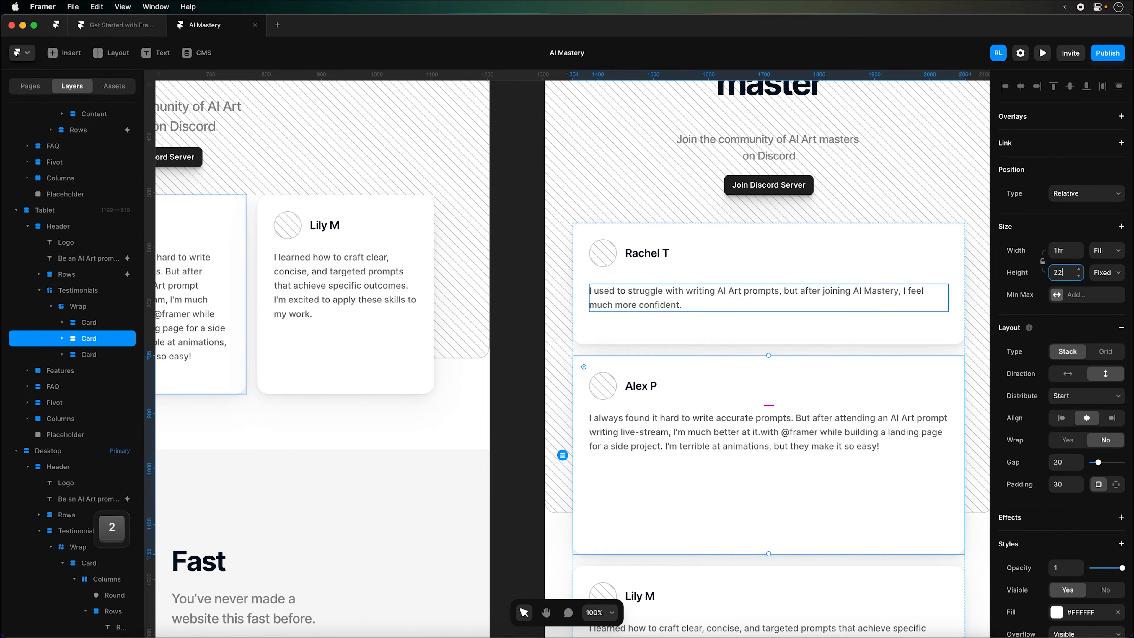
type("0")
key("Return")
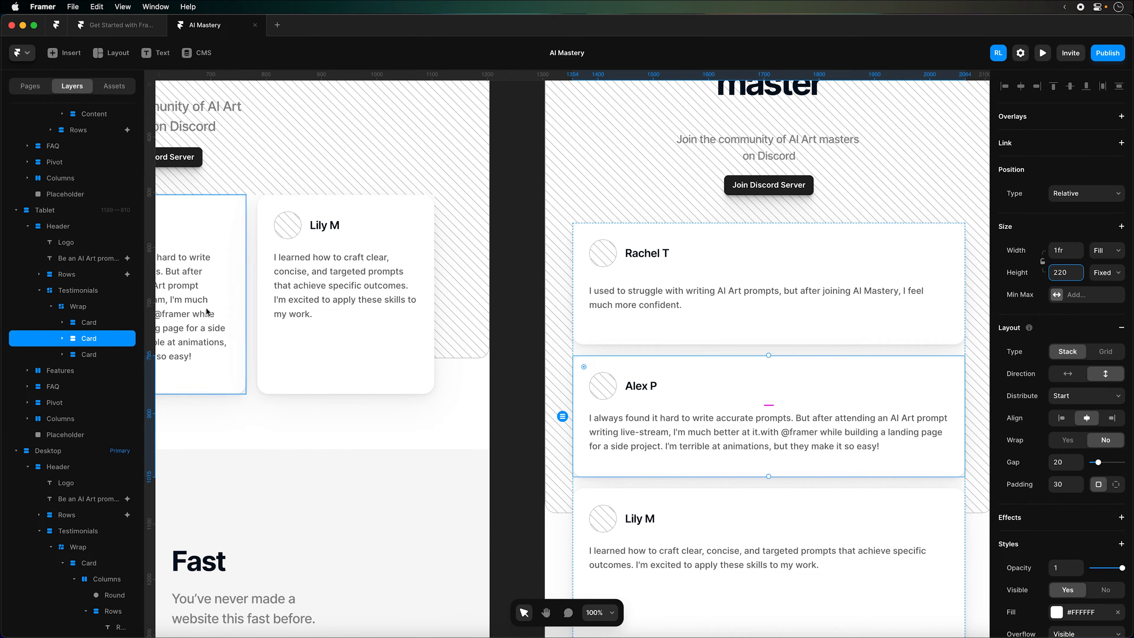
left_click(111, 354)
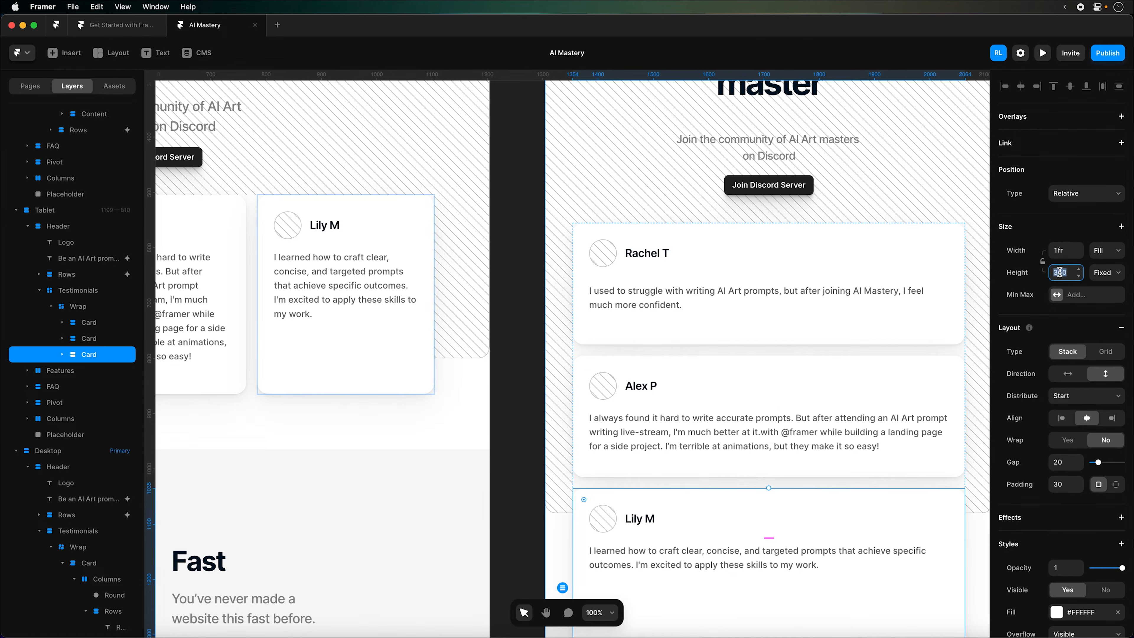
type("220")
key("Return")
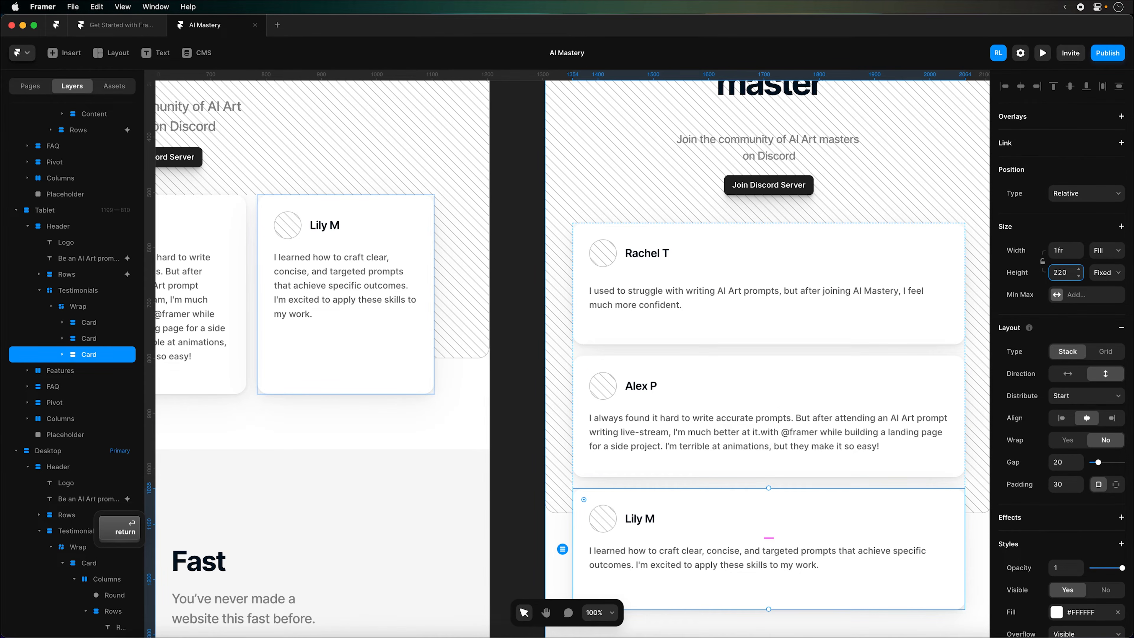
Compare the testimonial cards across the Desktop, Tablet and Phone breakpoints, and return to the brief
scroll(871, 337, "down", 2)
key("super")
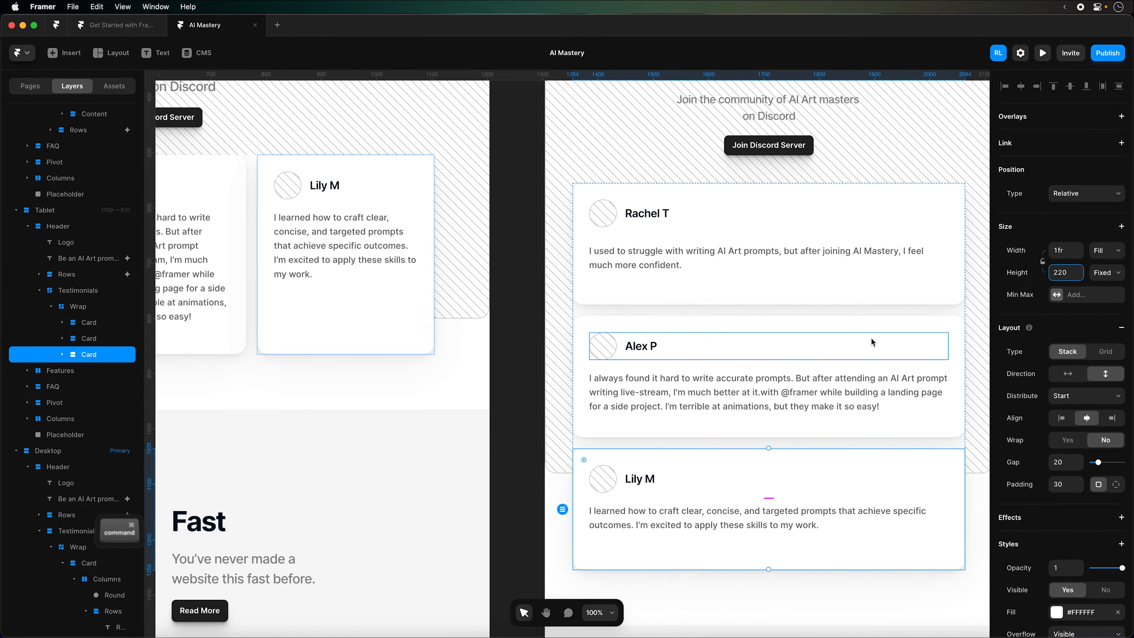
key("super+minus")
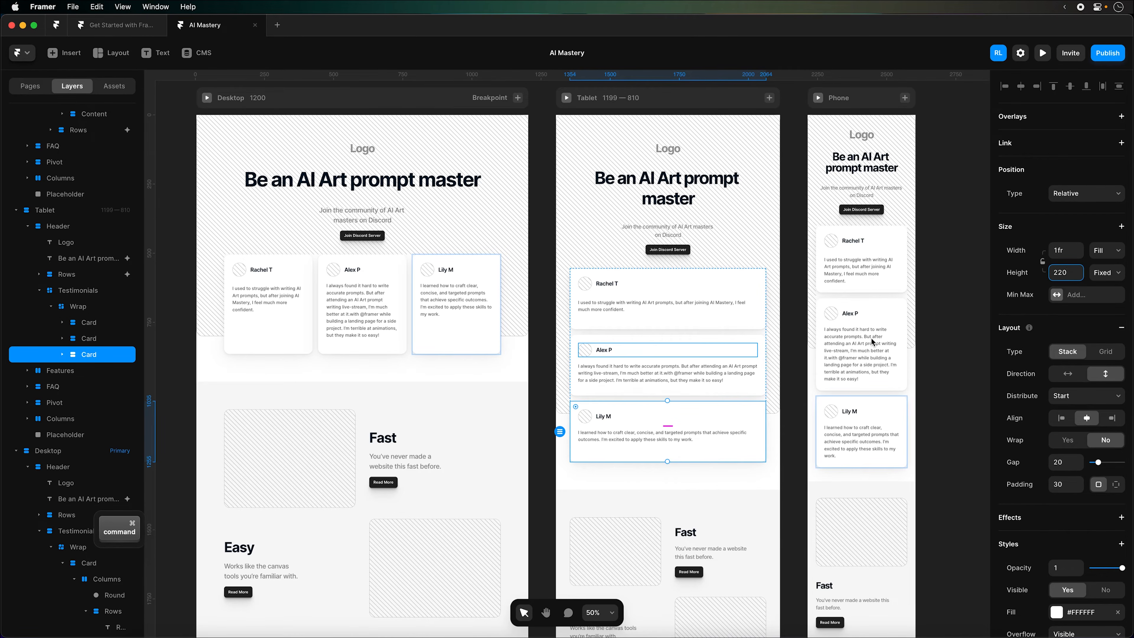
left_click(930, 330)
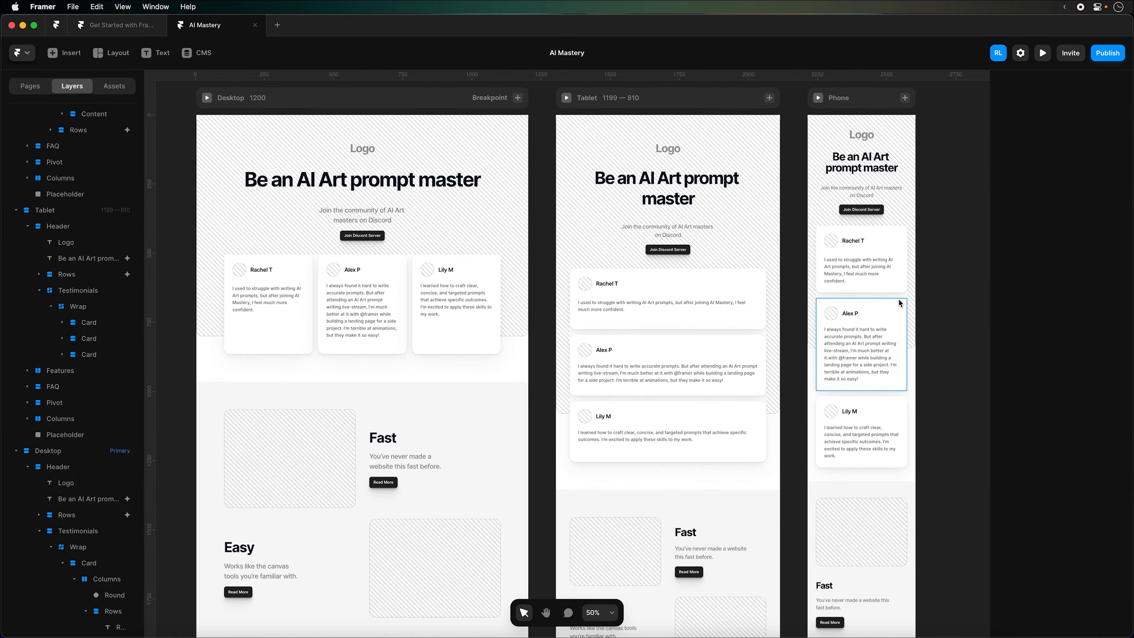
scroll(548, 302, "left", 5)
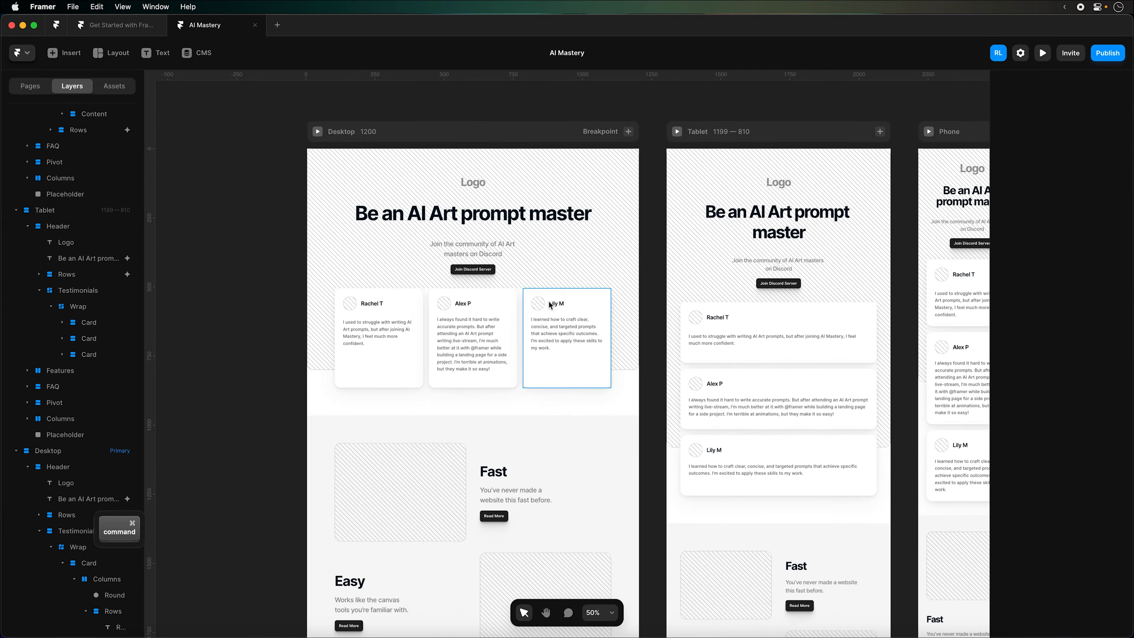
key("super+plus")
scroll(528, 305, "left", 5)
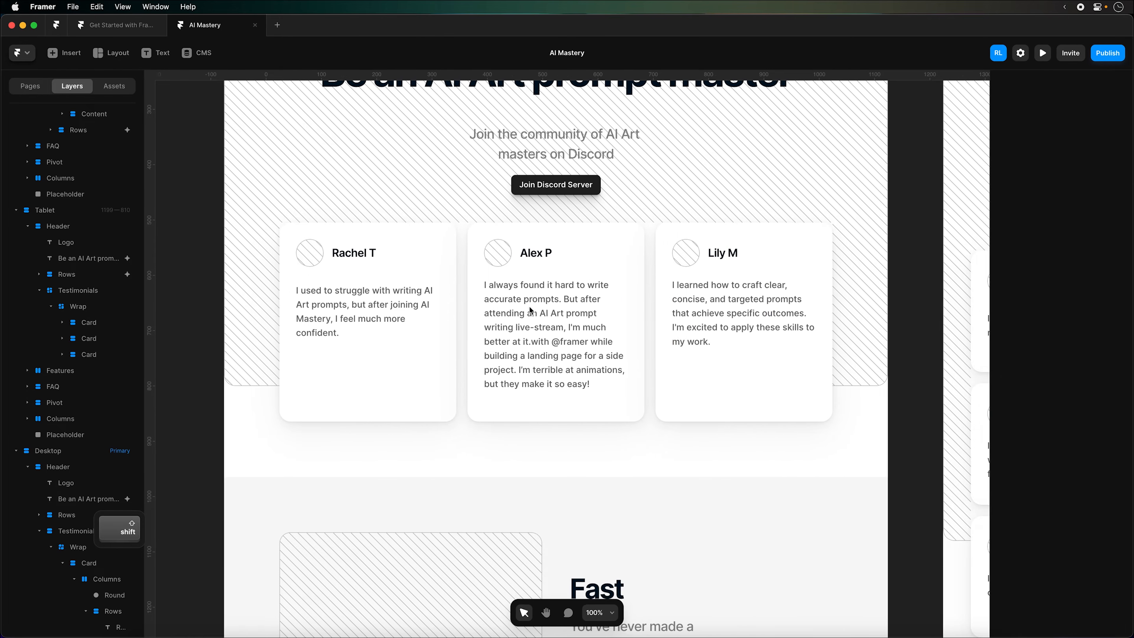
left_click(119, 28)
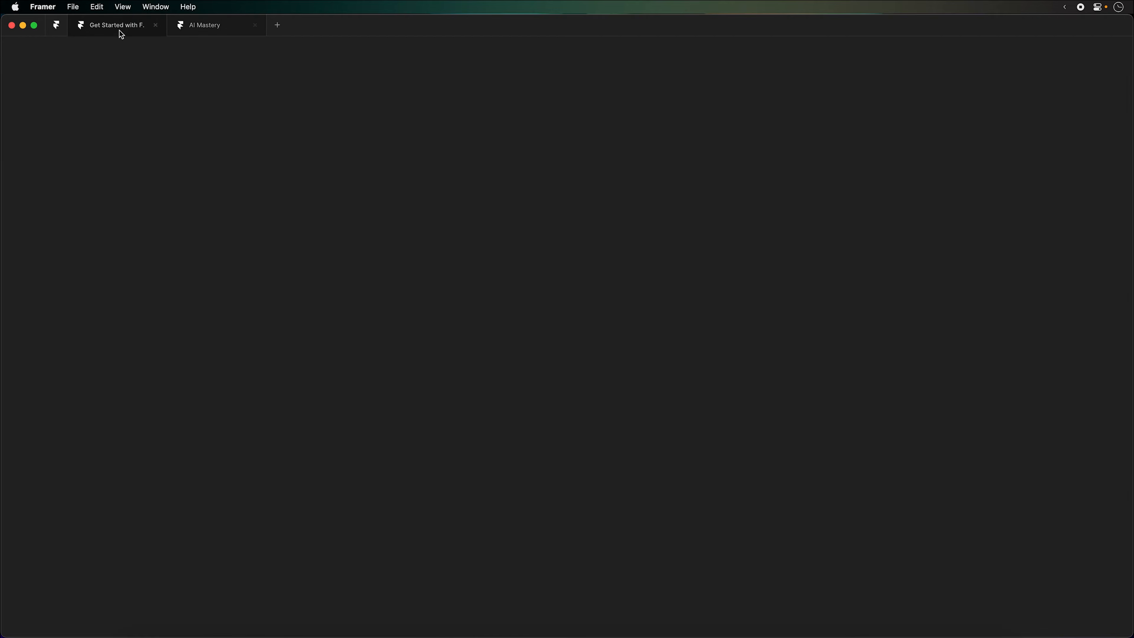
Check the Benefits copy in the brief, then delete the Read More button from the "Fast" feature in the AI Mastery project
scroll(410, 351, "down", 10)
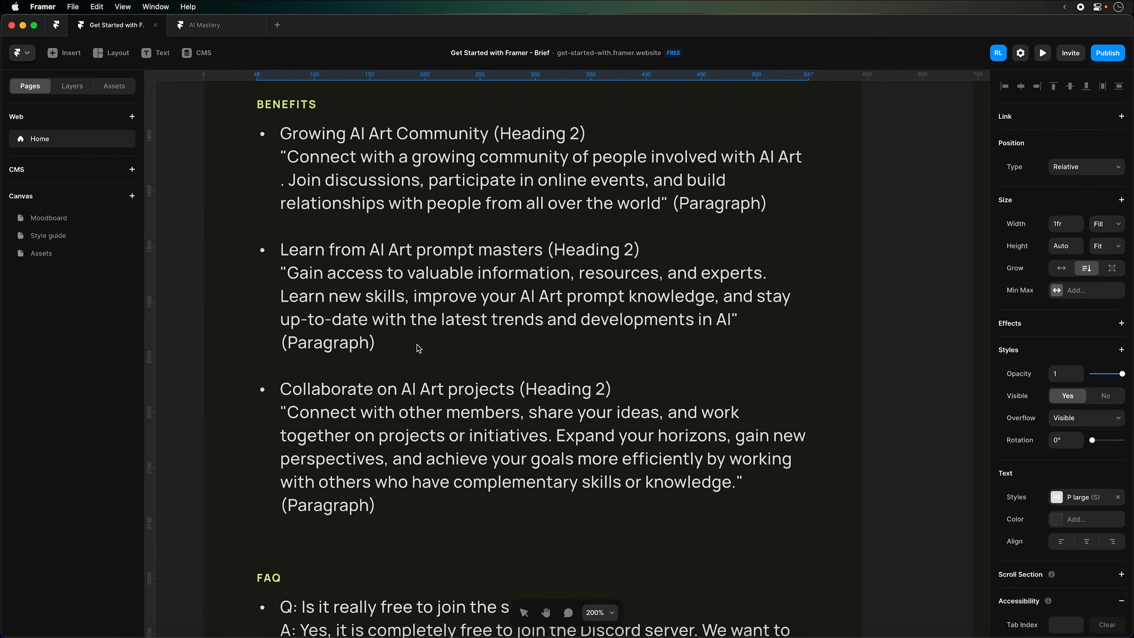
scroll(420, 347, "up", 1)
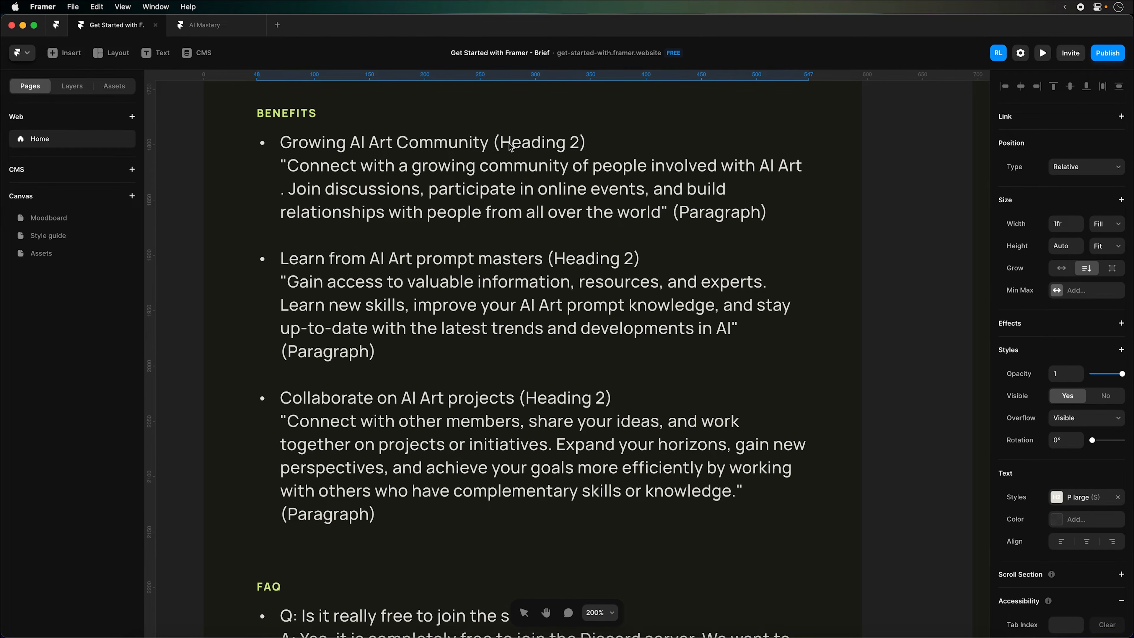
left_click(222, 27)
scroll(553, 401, "down", 8)
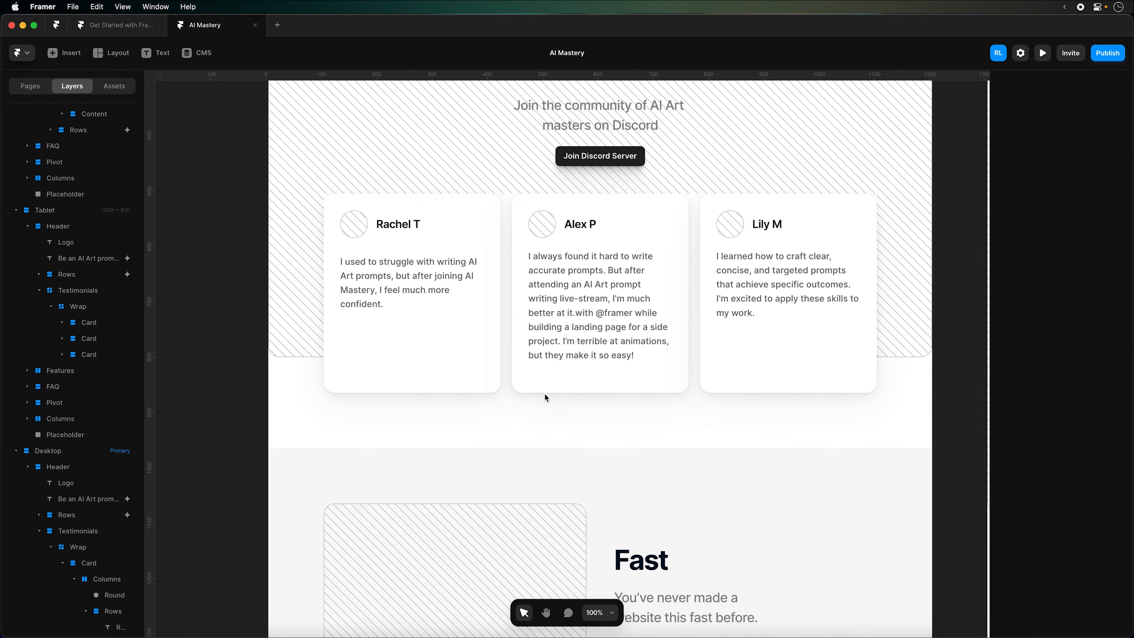
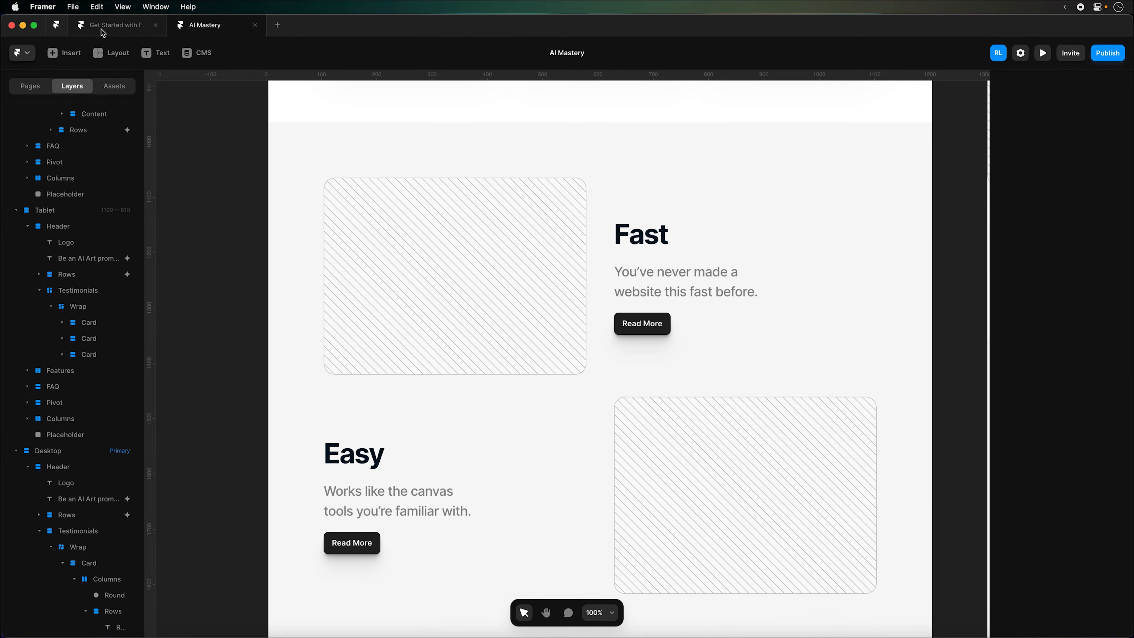
left_click(648, 239)
left_click(672, 293)
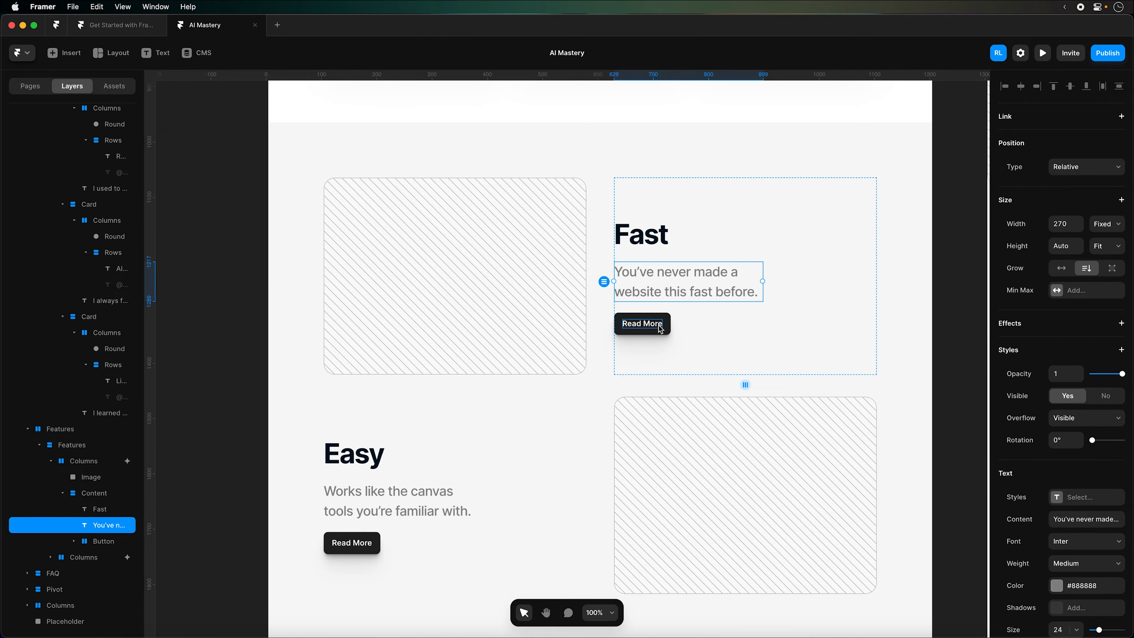
left_click(104, 541)
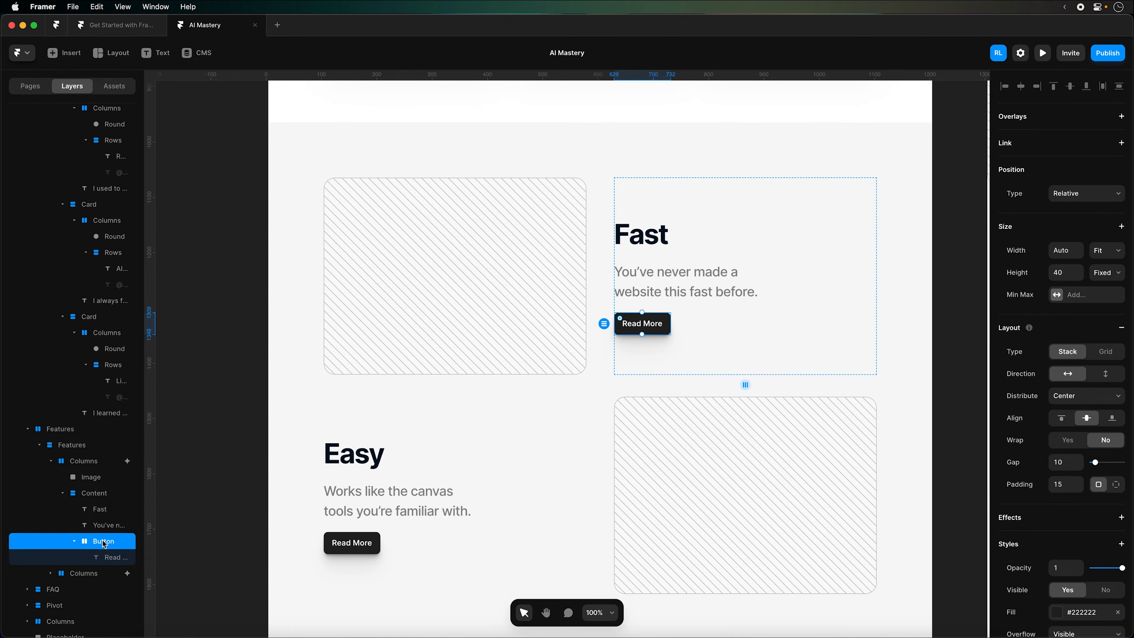
key("Delete")
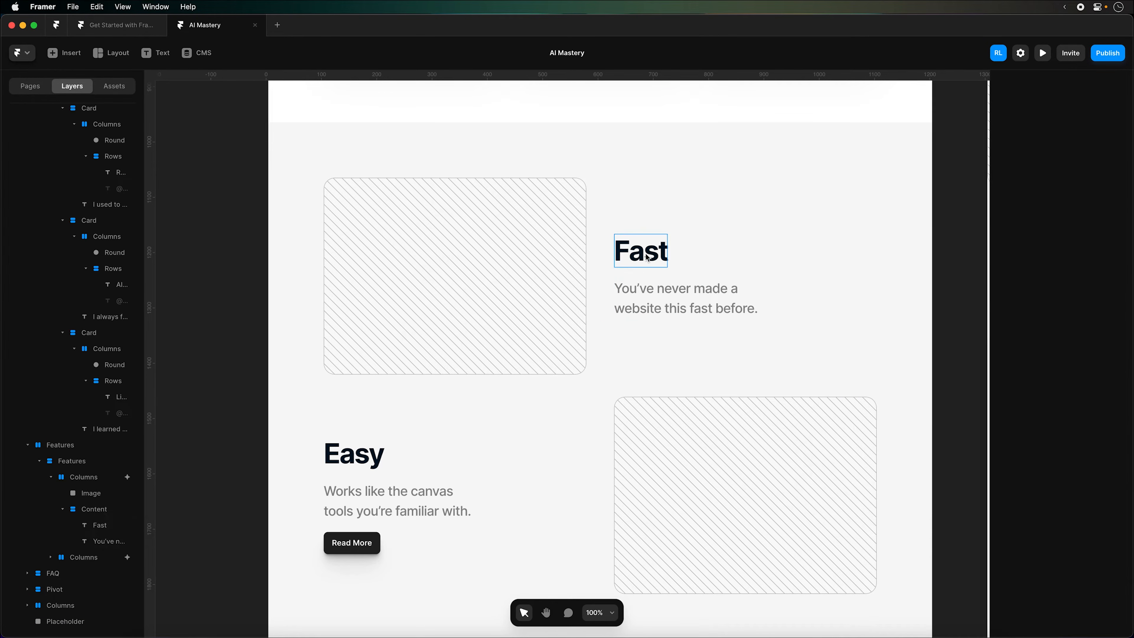
Replace the "Fast" heading with "Growing AI Art Community" copied from the brief's Benefits section
left_click(647, 258)
left_click(125, 32)
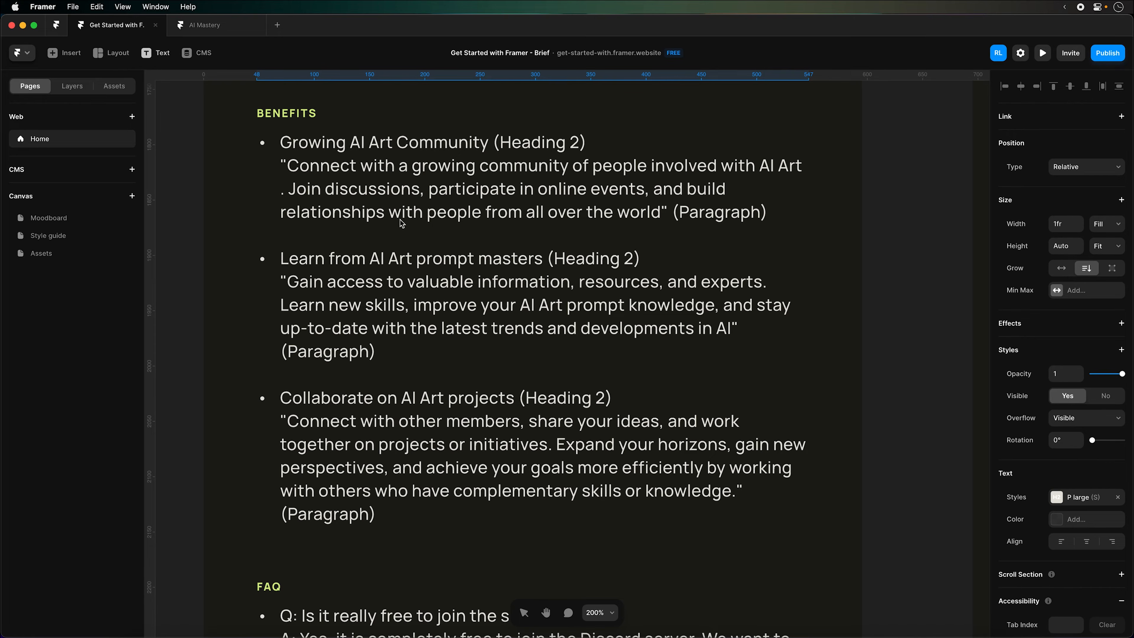
double_click(570, 230)
left_click_drag(489, 146, 285, 150)
key("super+c")
left_click(192, 26)
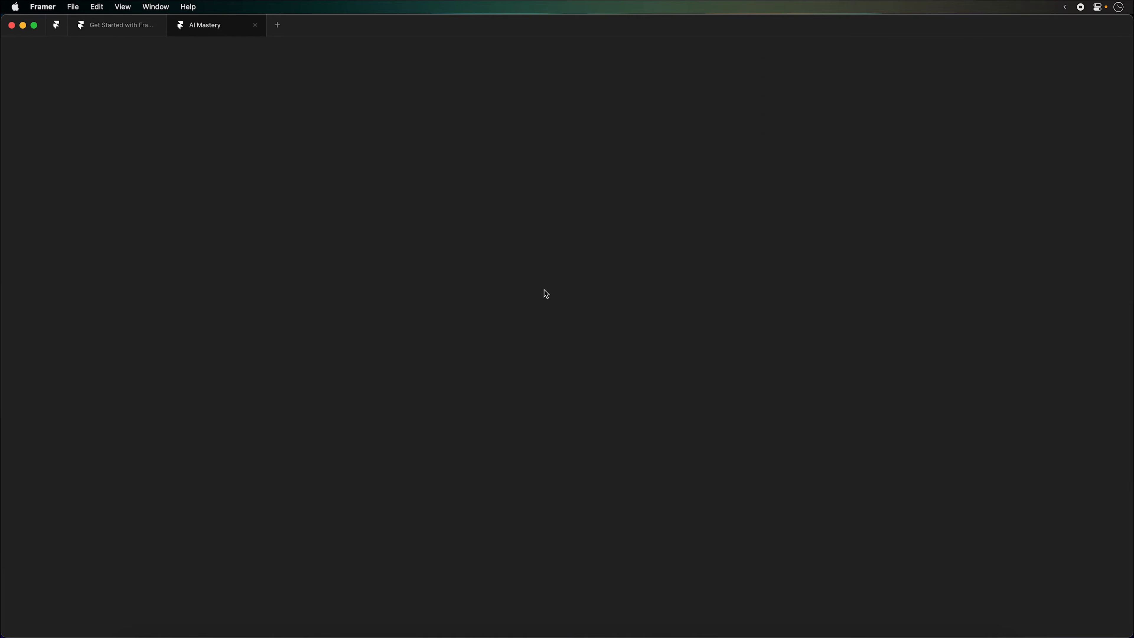
double_click(1068, 517)
key("super+v")
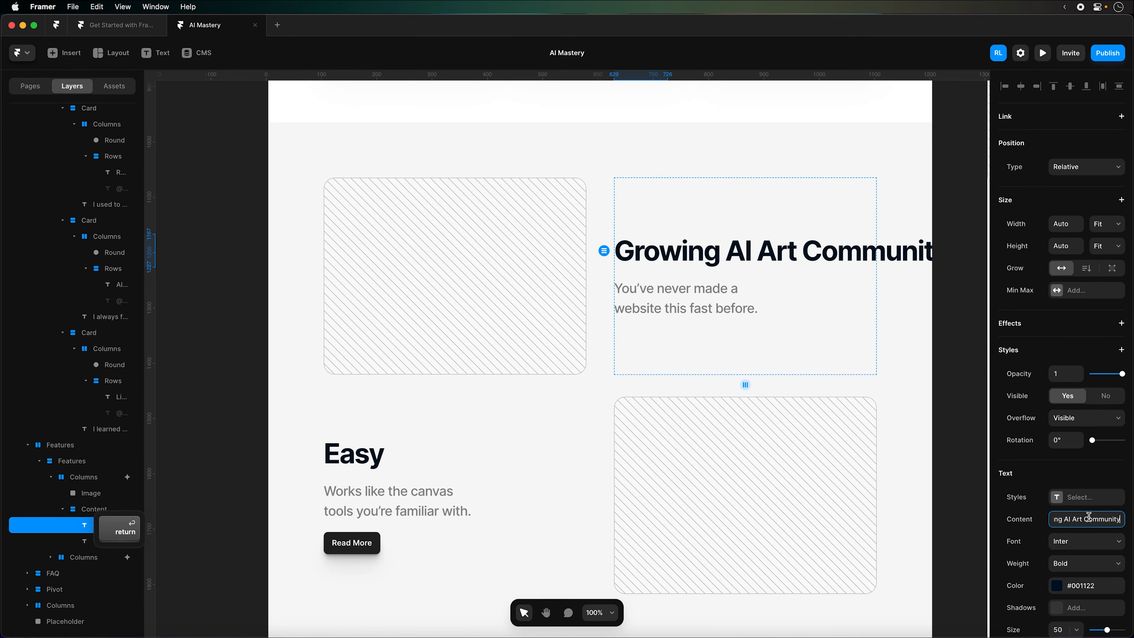
Make the "Growing AI Art Community" heading grow in height automatically with its width set to Fill, and check its accessibility tag
left_click(1087, 269)
left_click(1104, 225)
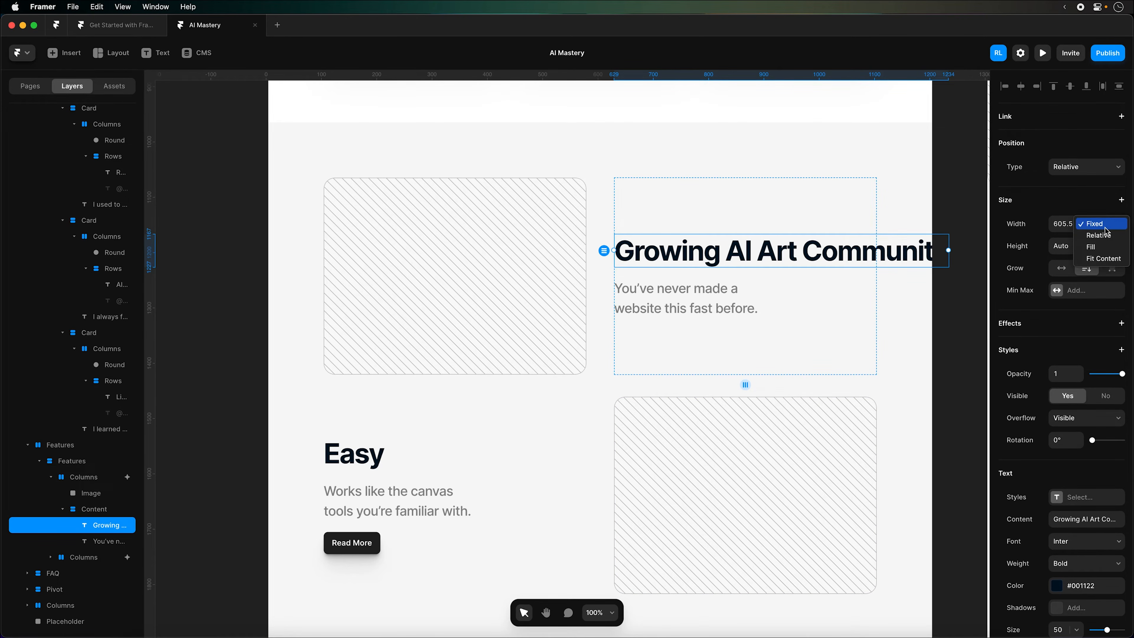
left_click(1104, 248)
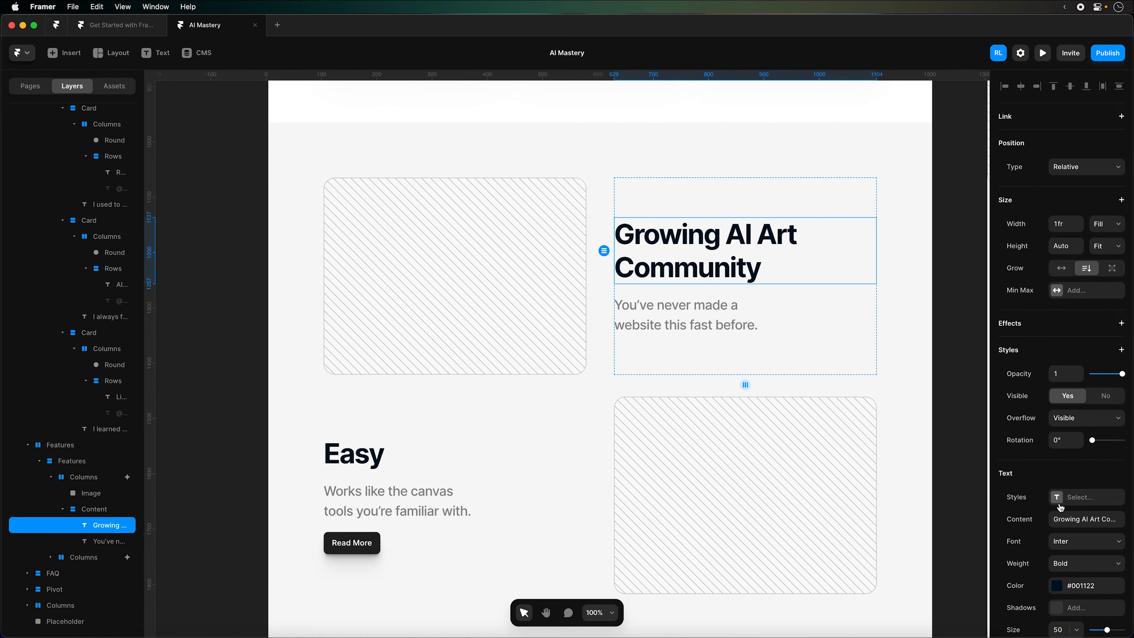
scroll(1060, 507, "down", 8)
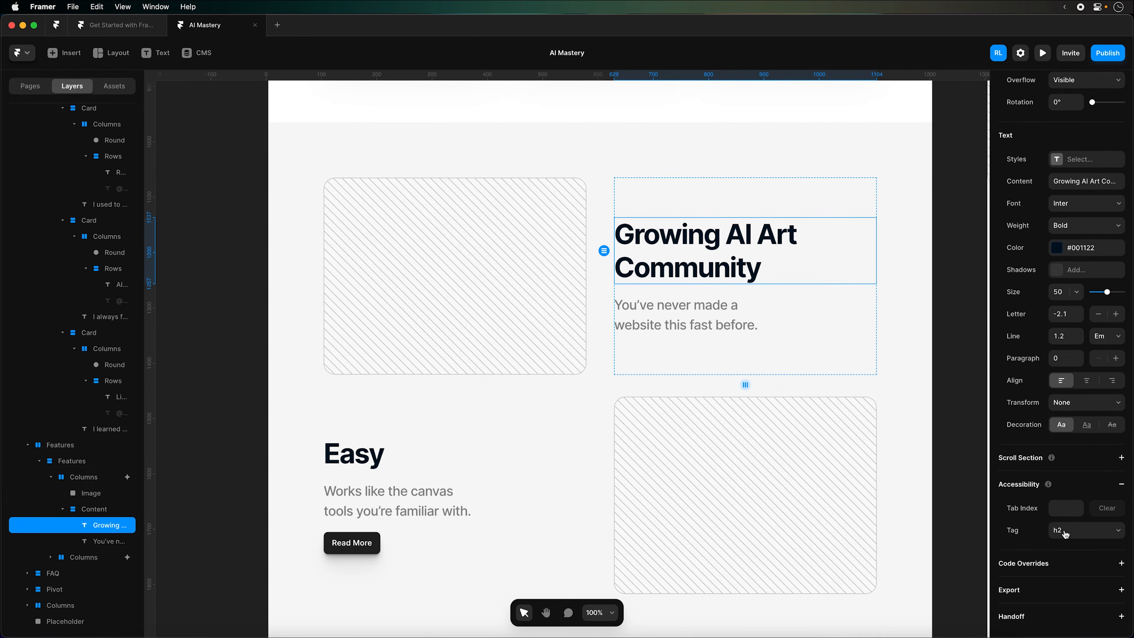
Replace the paragraph below "Growing AI Art Community" with the brief's matching "Connect with a growing community" text and set its width to Fill
left_click(665, 324)
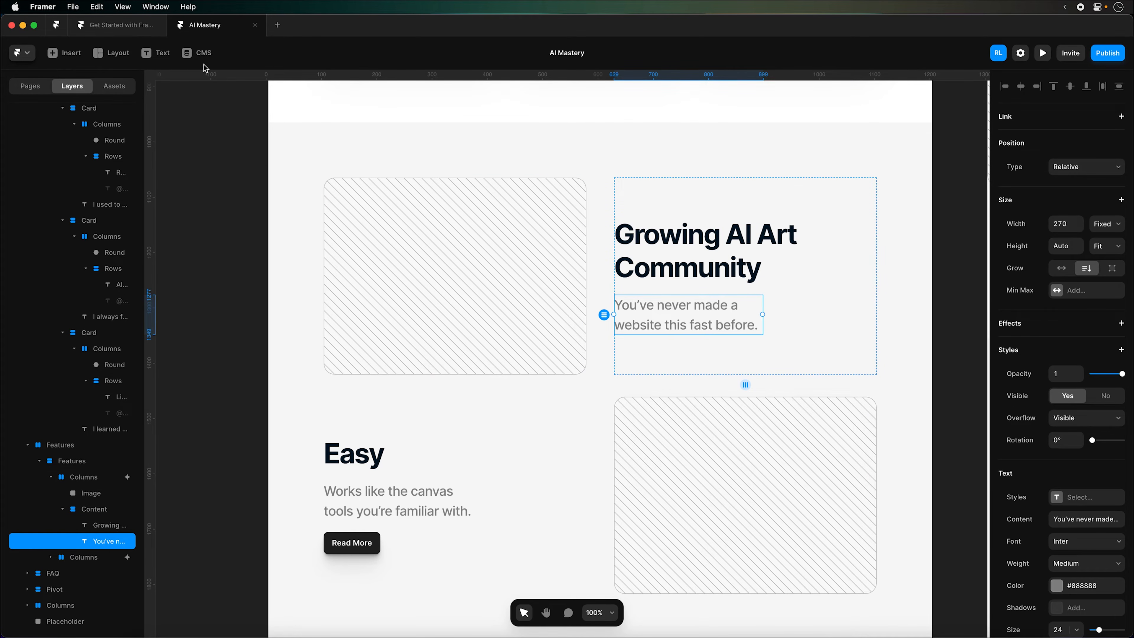
left_click(133, 27)
left_click_drag(662, 217, 287, 171)
key("super+c")
left_click(199, 27)
key("super+v")
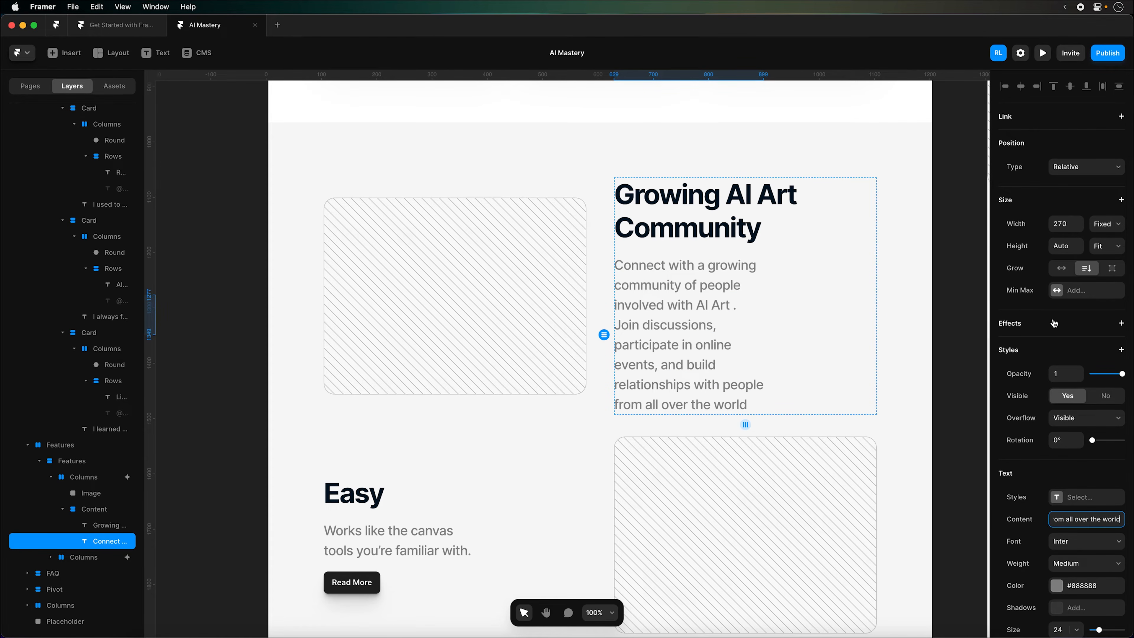
left_click(1111, 223)
left_click(1101, 242)
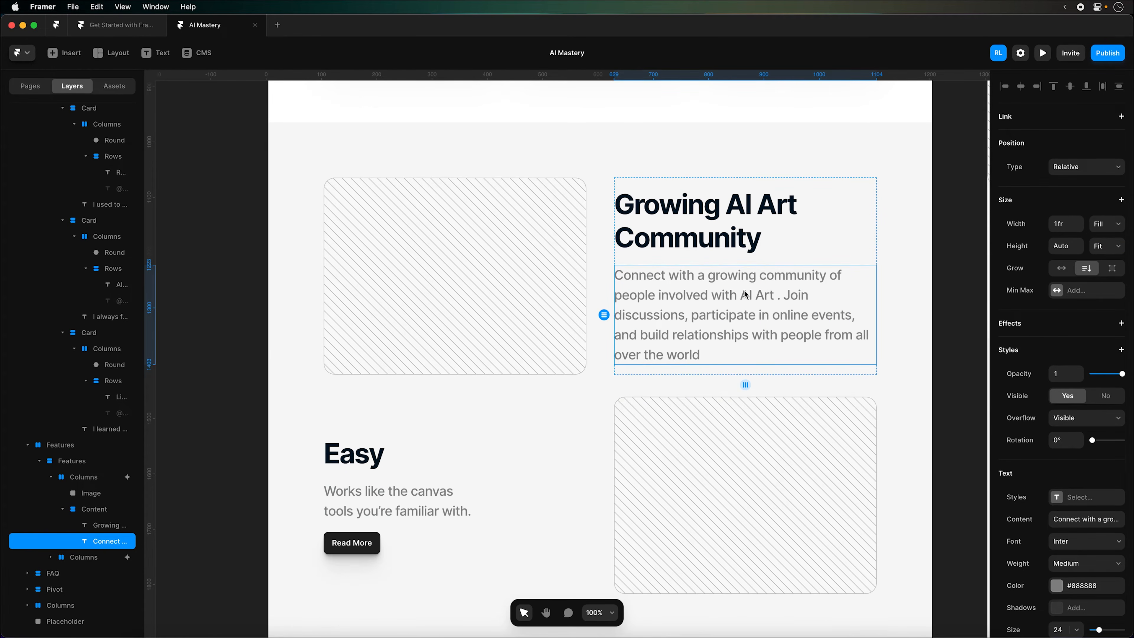
Delete the Read More button from the "Easy" feature
scroll(340, 499, "down", 2)
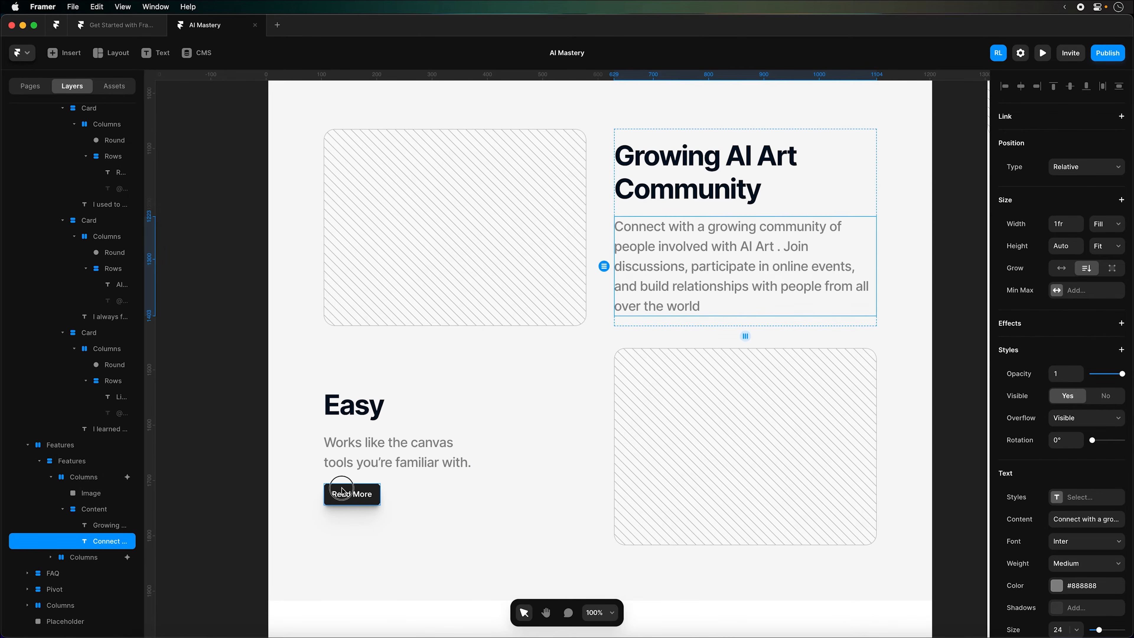
left_click(342, 490)
key("Delete")
Make the "Easy" heading and the paragraph below it fill the width of their content column
left_click(377, 417)
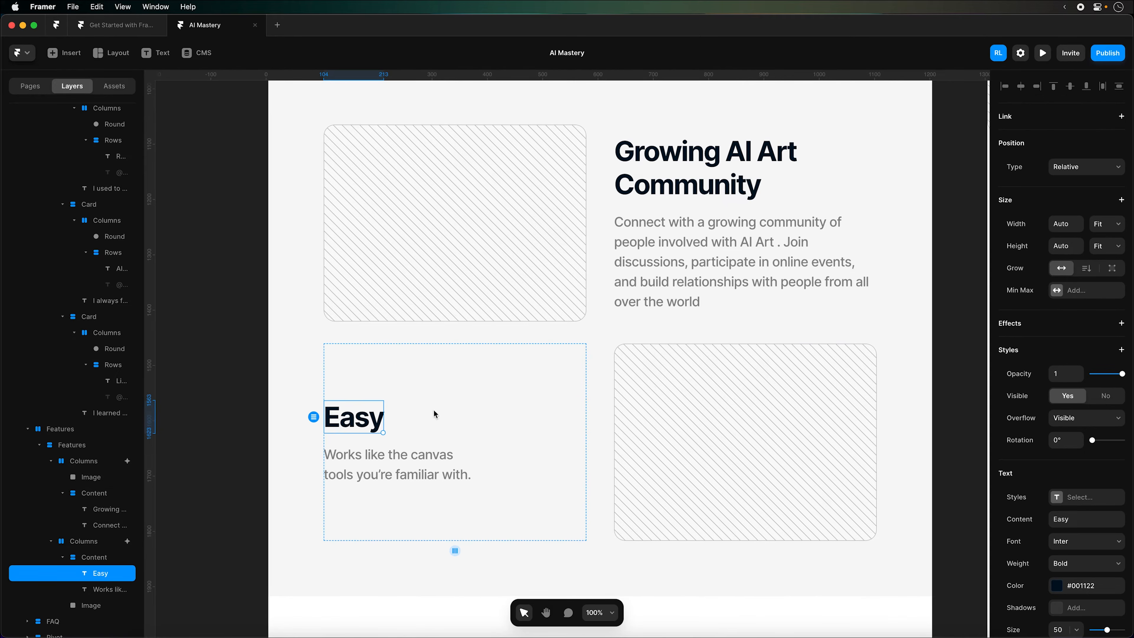
left_click(1087, 269)
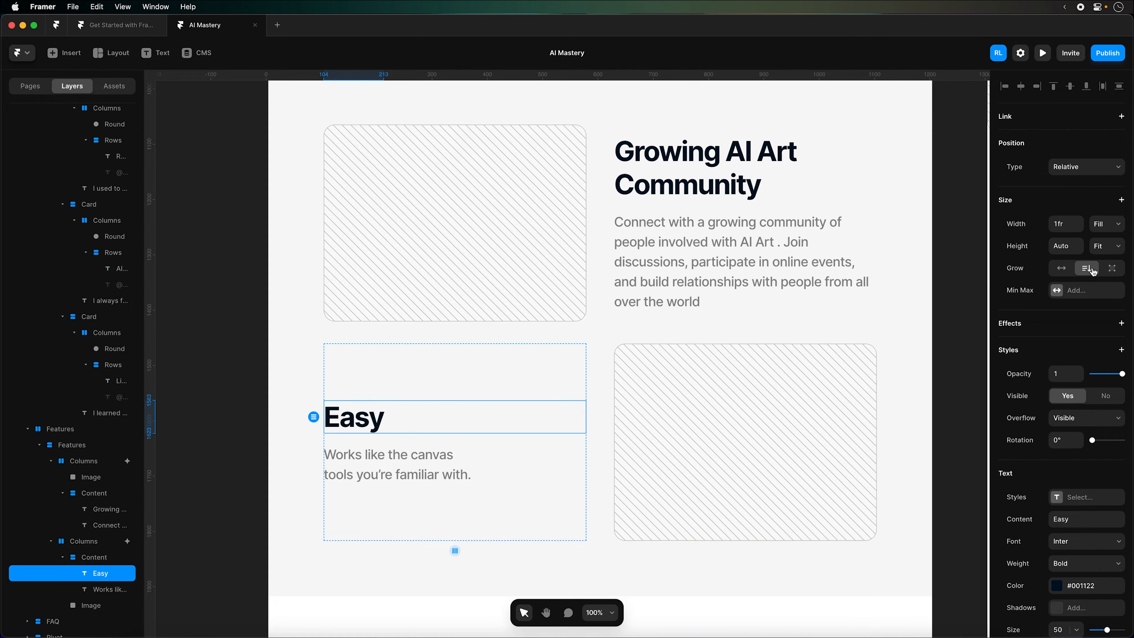
left_click(373, 475)
left_click(1117, 225)
left_click(1097, 247)
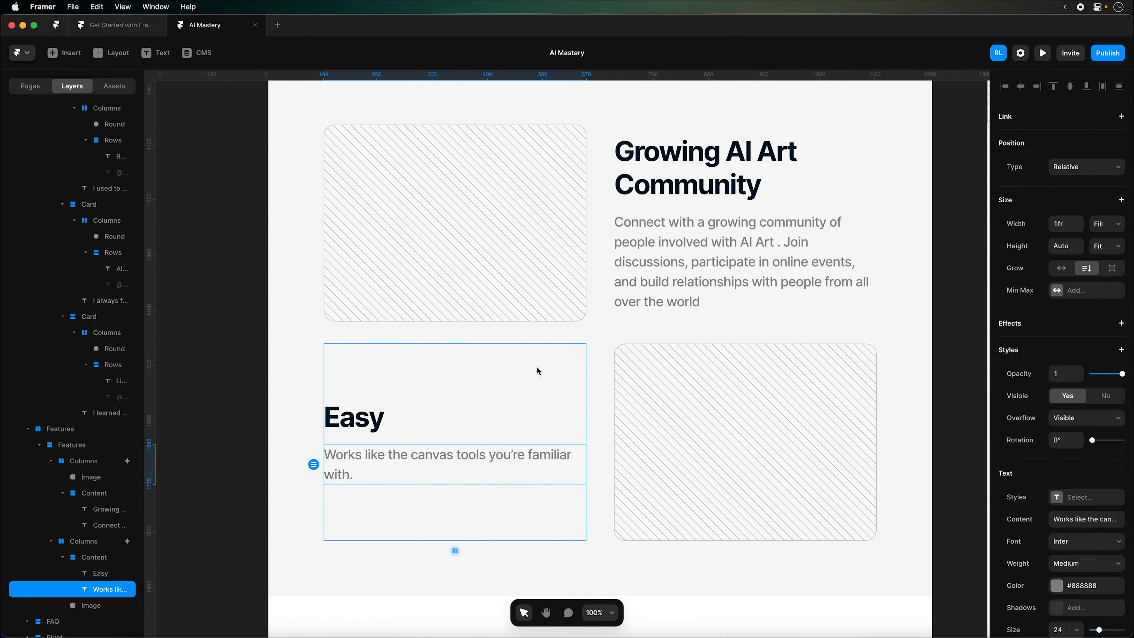
Replace the "Easy" heading with "Learn from AI Art prompt masters" copied from the brief
left_click(357, 417)
left_click(142, 28)
left_click_drag(542, 263, 276, 263)
key("super+c")
left_click(206, 27)
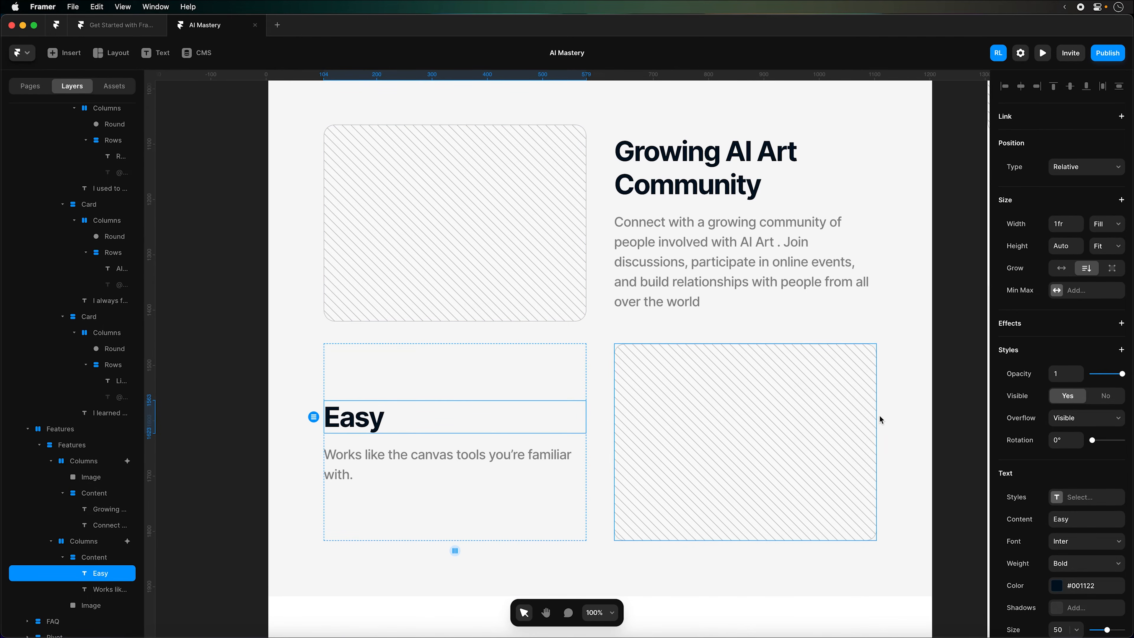
key("super+v")
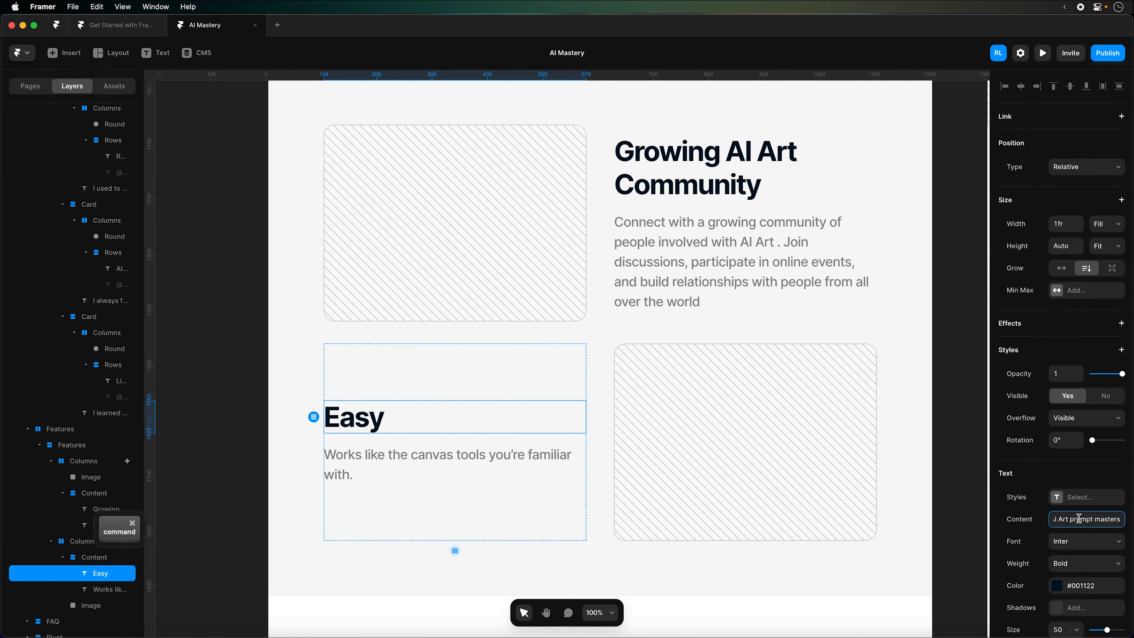
Replace the paragraph below "Learn from AI Art prompt masters" with the brief's "Gain access to valuable information" text
left_click(121, 31)
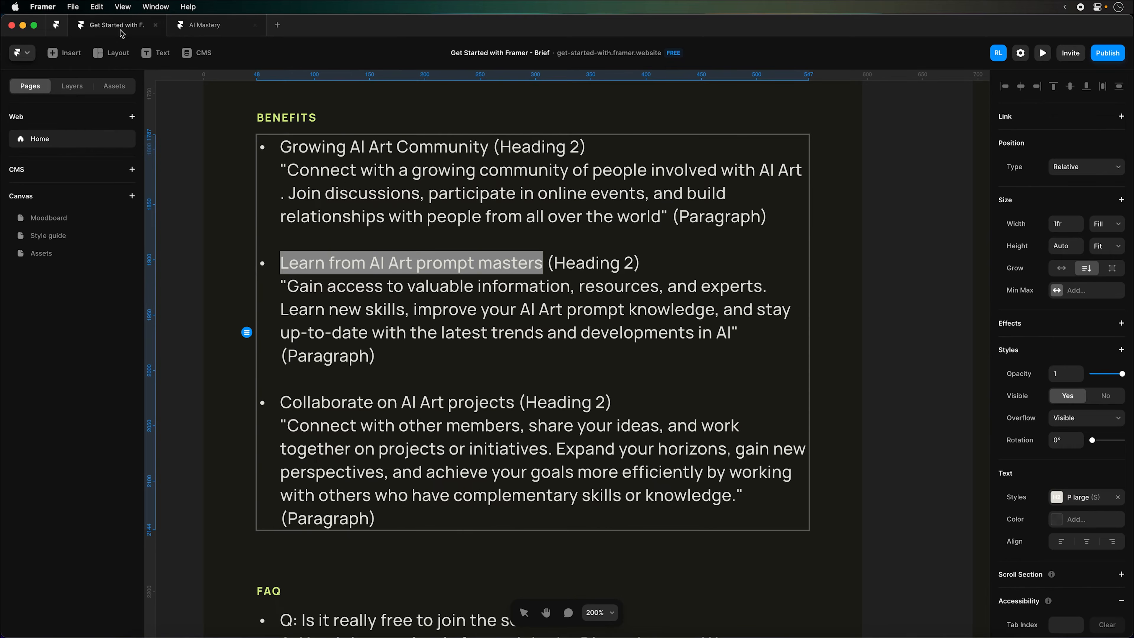
left_click_drag(730, 332, 301, 286)
key("super+c")
left_click(199, 27)
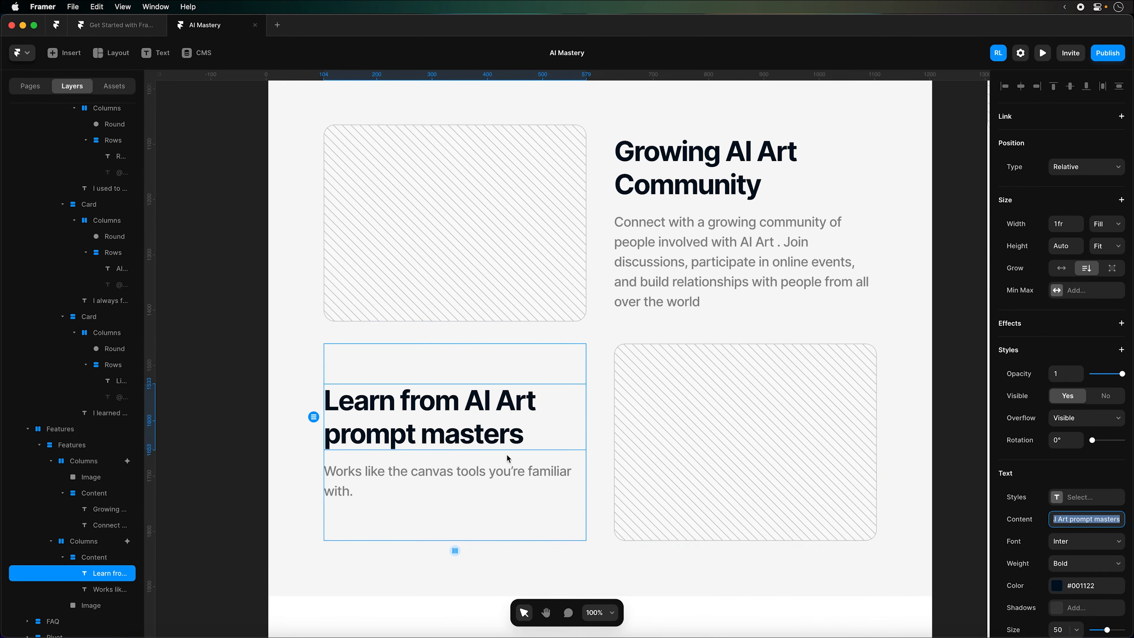
left_click(511, 469)
key("super+a")
key("super+v")
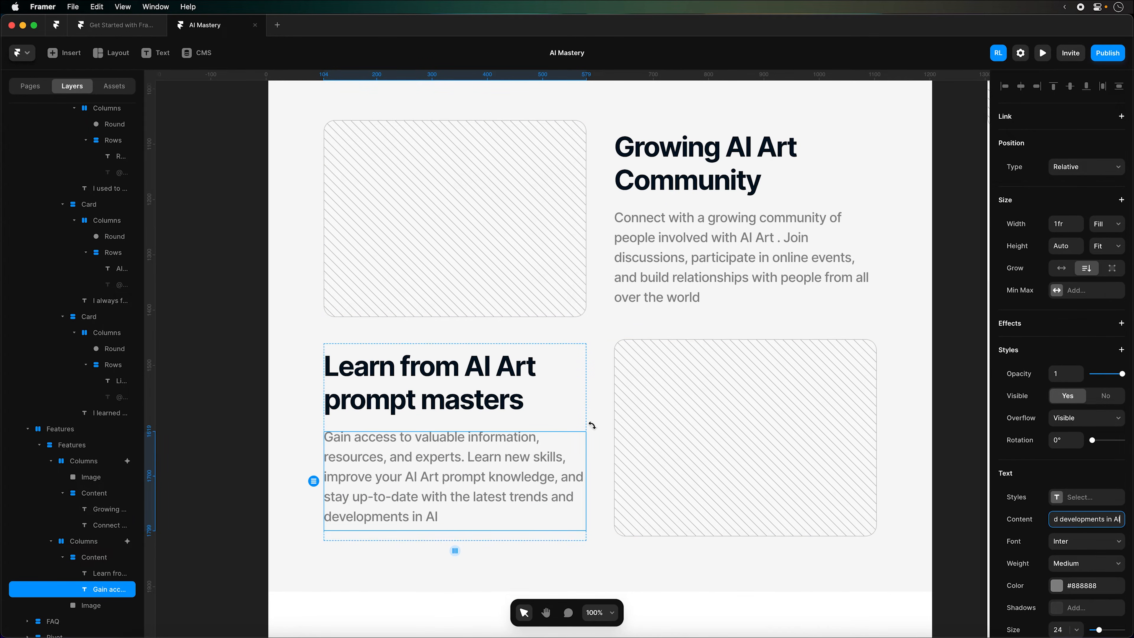
Collapse the feature rows in the layer tree and duplicate the "Growing AI Art Community" Columns row
scroll(593, 425, "down", 3)
scroll(597, 425, "up", 1)
left_click(62, 557)
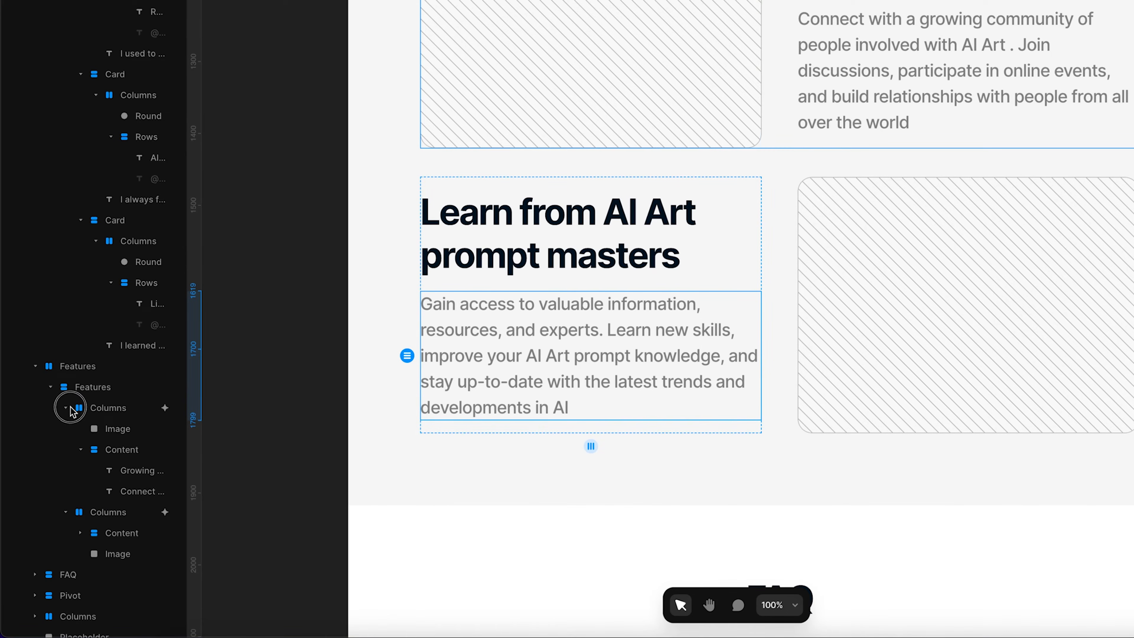
left_click(69, 407)
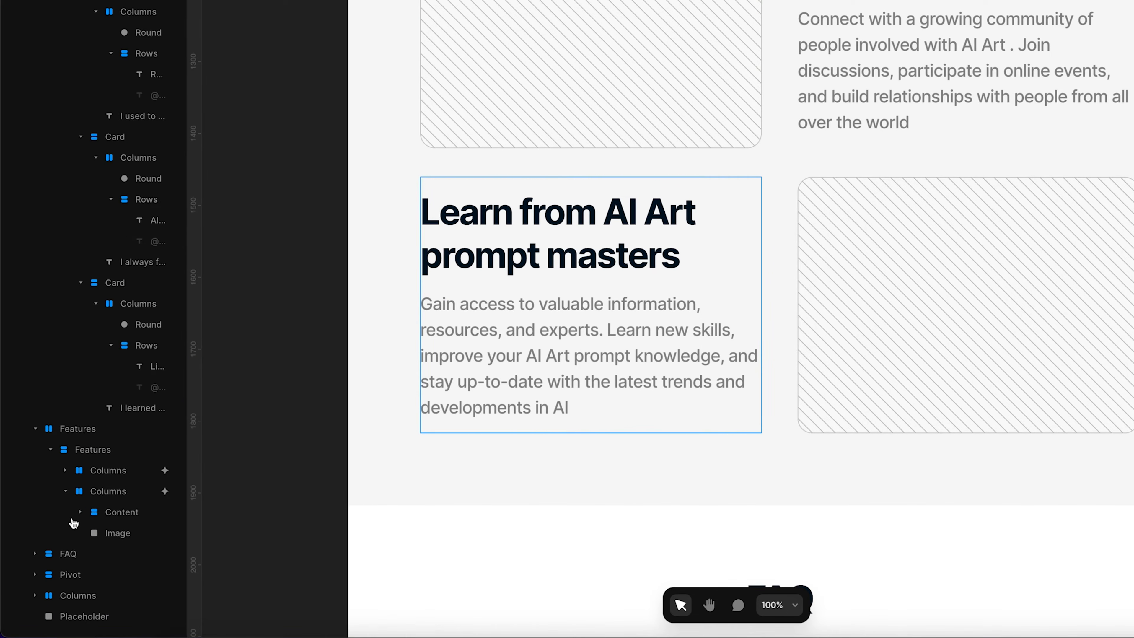
left_click(67, 493)
left_click(120, 513)
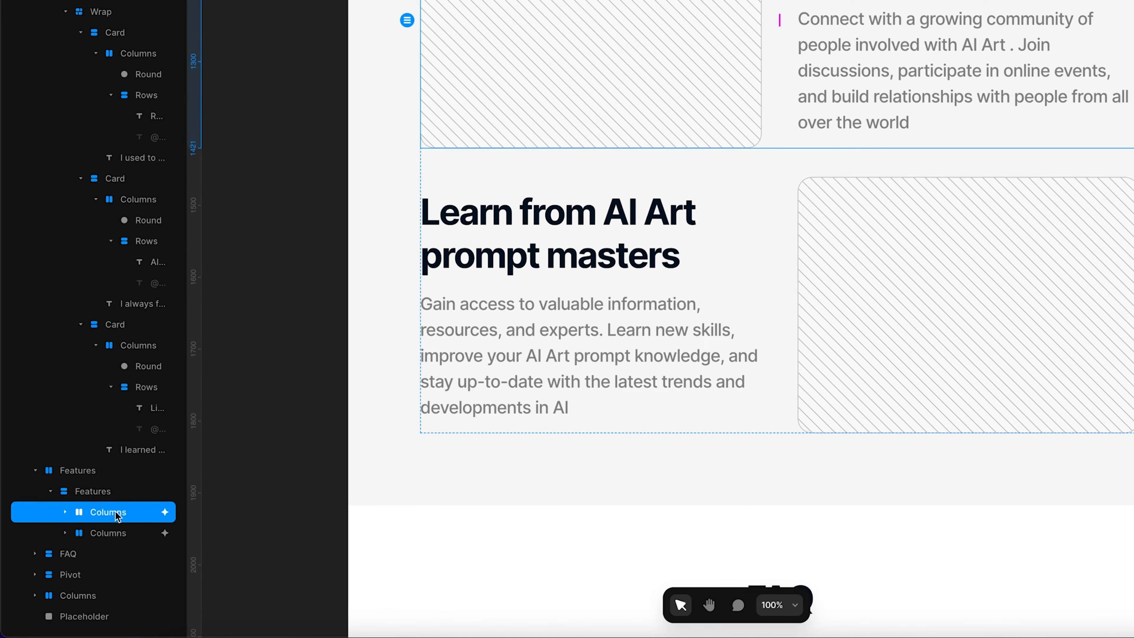
key("super+d")
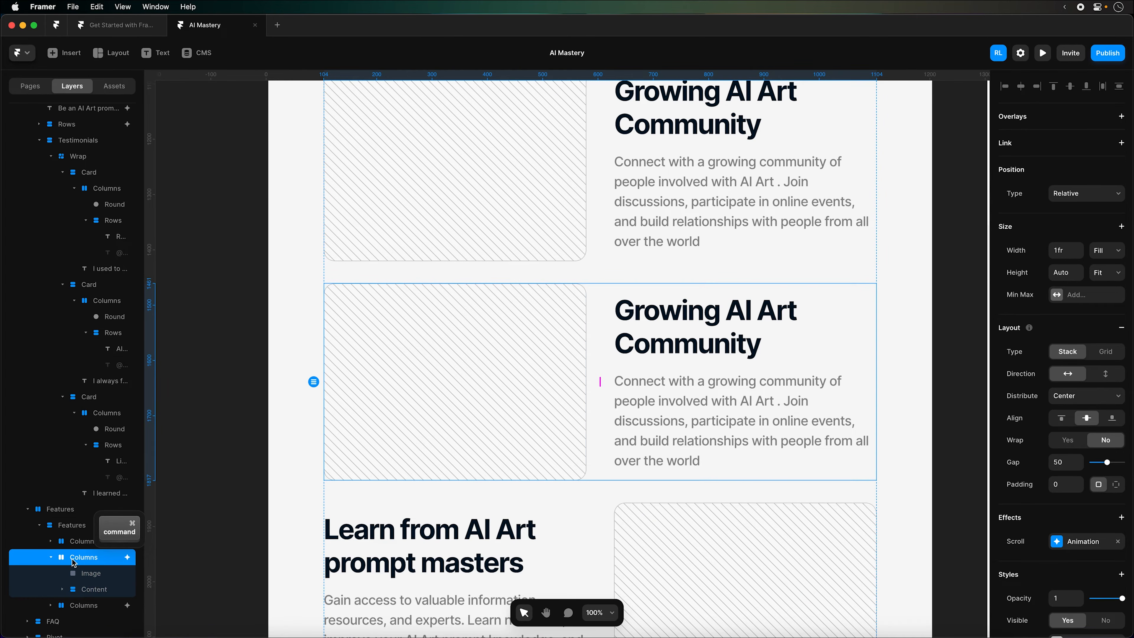
left_click(50, 557)
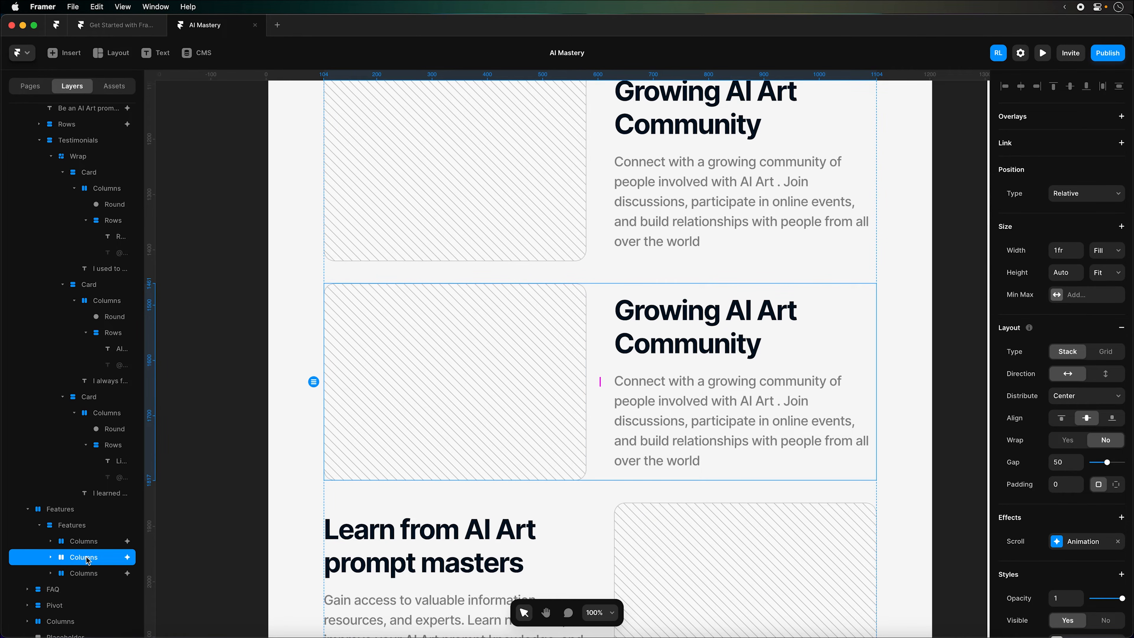
Move the "Learn from AI Art prompt masters" Columns row between the two "Growing AI Art Community" rows
scroll(107, 560, "down", 1)
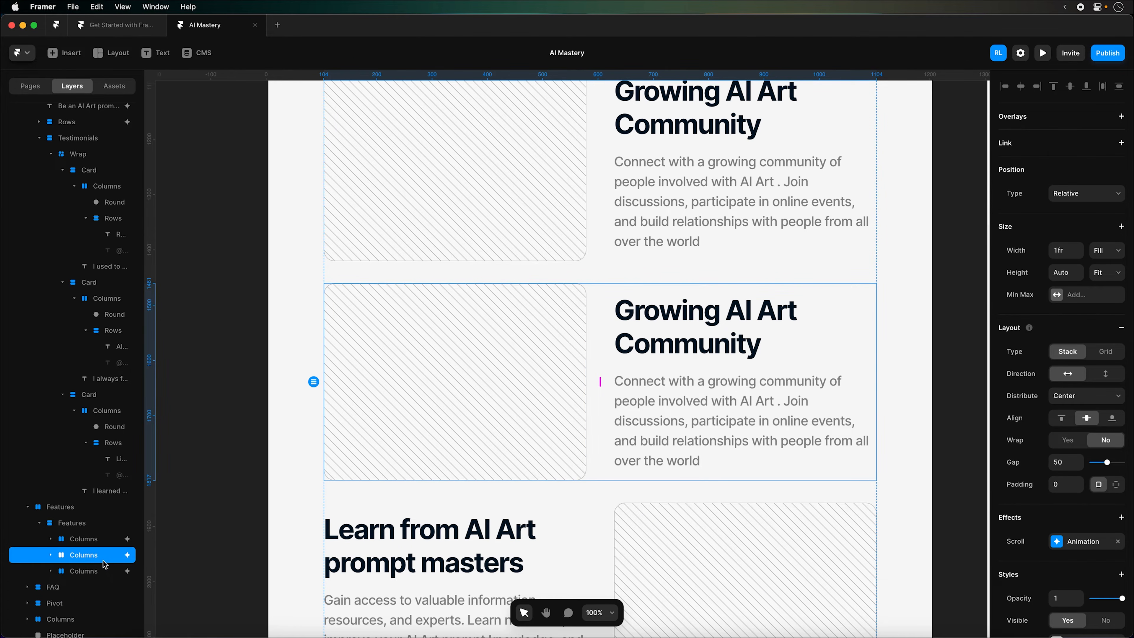
left_click(95, 575)
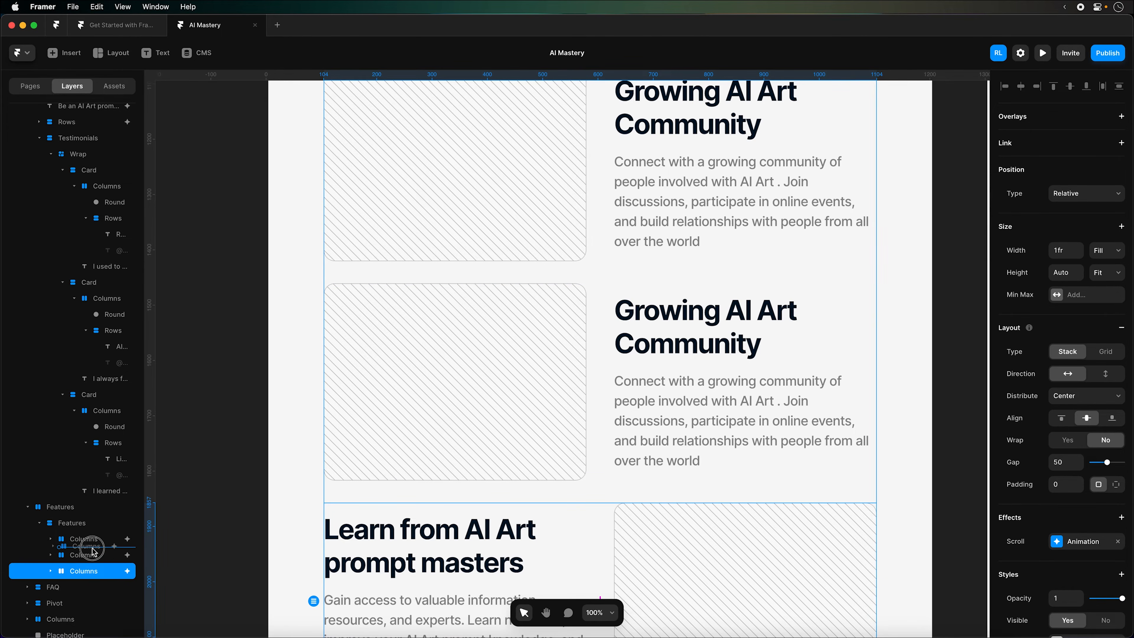
left_click_drag(92, 550, 92, 547)
Replace the duplicated "Growing AI Art Community" heading in the last feature row with the brief's "Collaborate on AI Art projects"
scroll(612, 324, "down", 5)
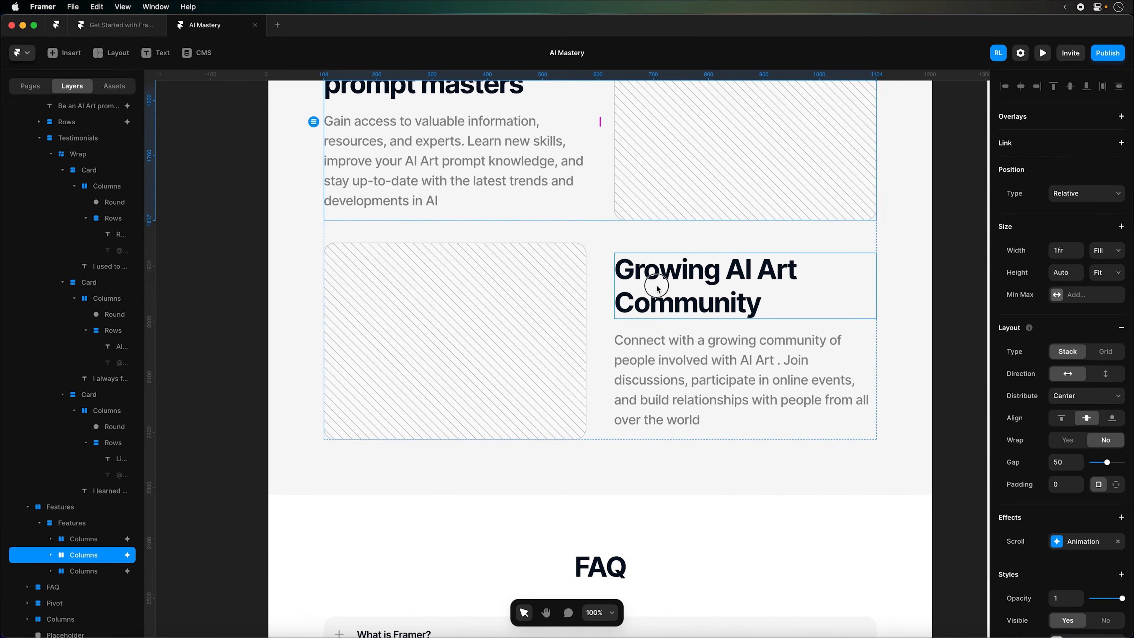
left_click(656, 285, "super")
left_click(109, 25)
left_click_drag(514, 404, 279, 401)
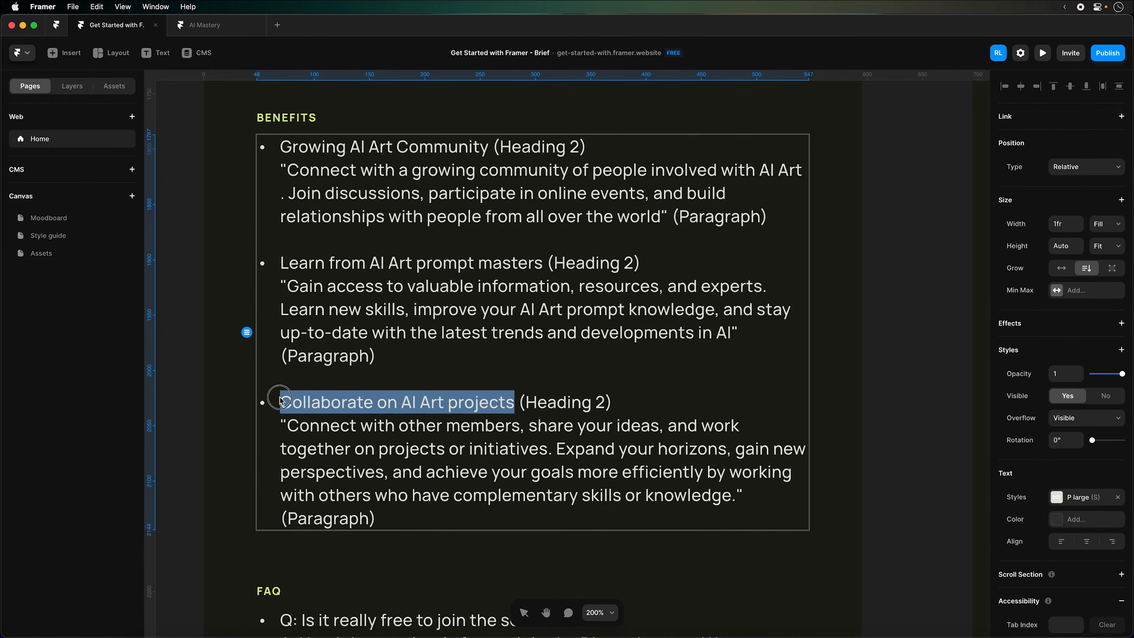
left_click(209, 26)
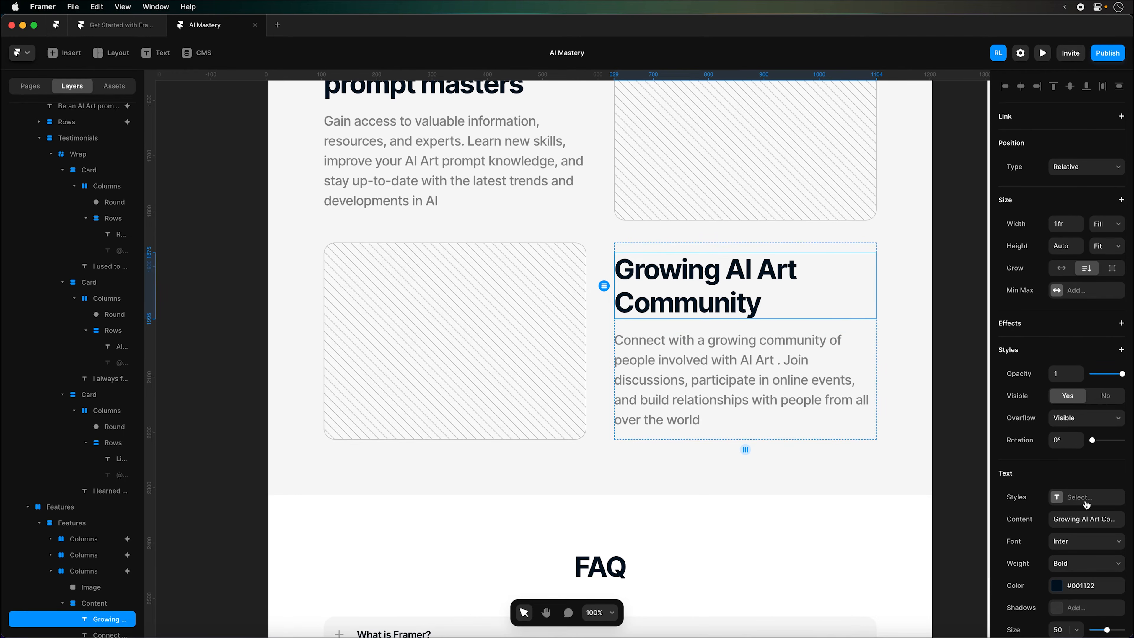
left_click(1085, 519)
key("super+v")
key("Return")
Replace the paragraph below "Collaborate on AI Art projects" with the brief's "Connect with other members, share your ideas" text
left_click(114, 30)
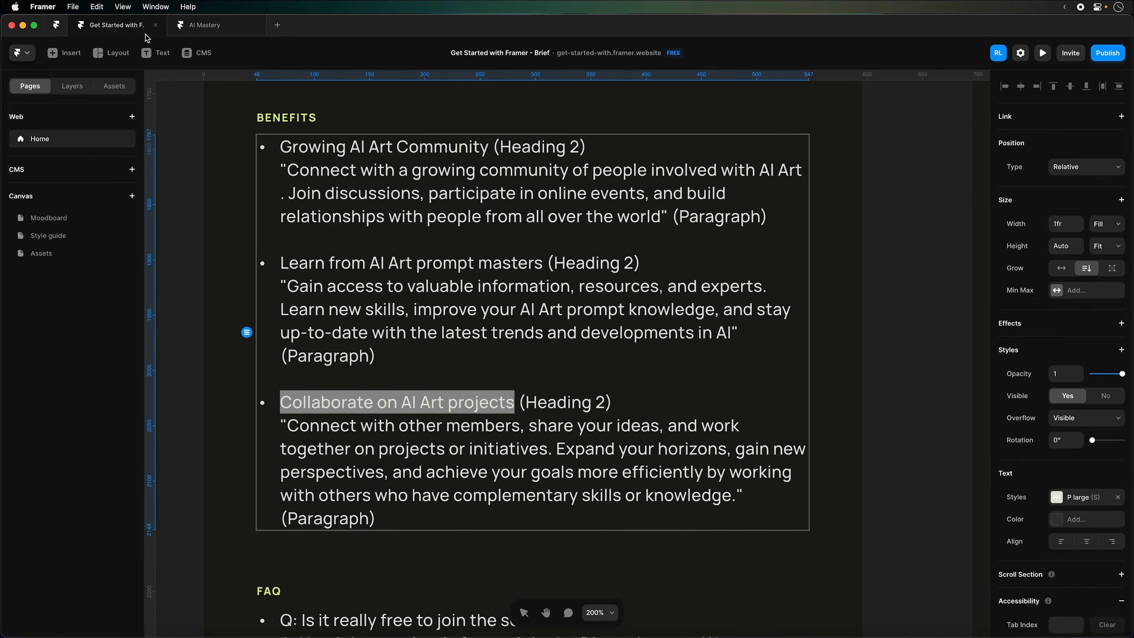
left_click_drag(734, 495, 286, 424)
key("super+c")
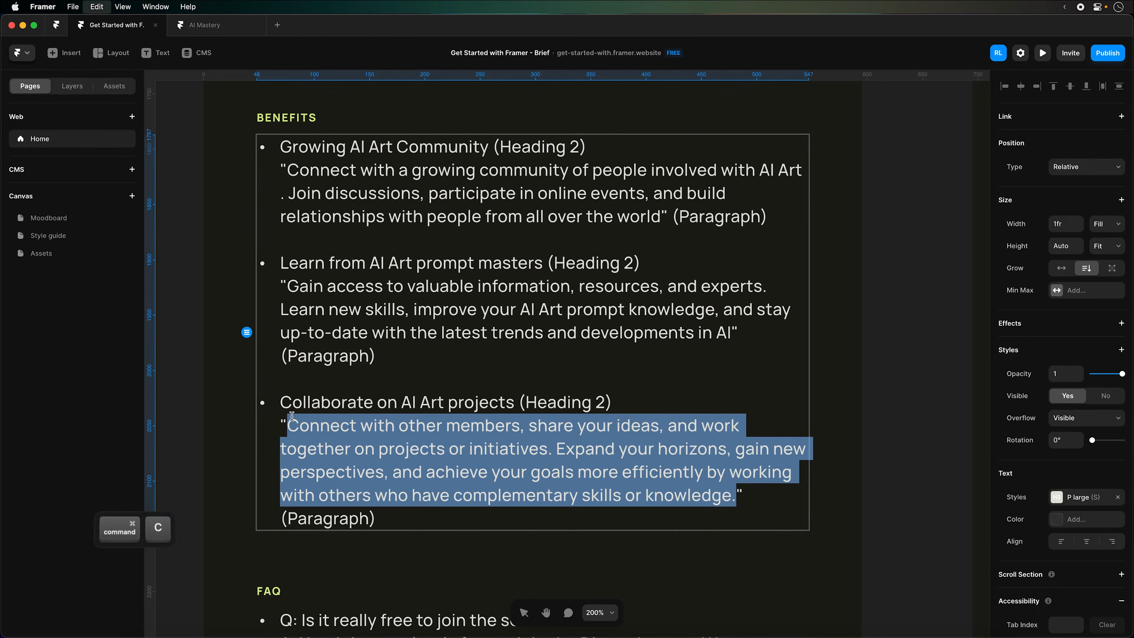
left_click(202, 30)
left_click(827, 400)
left_click(1085, 518)
key("super+v")
key("Return")
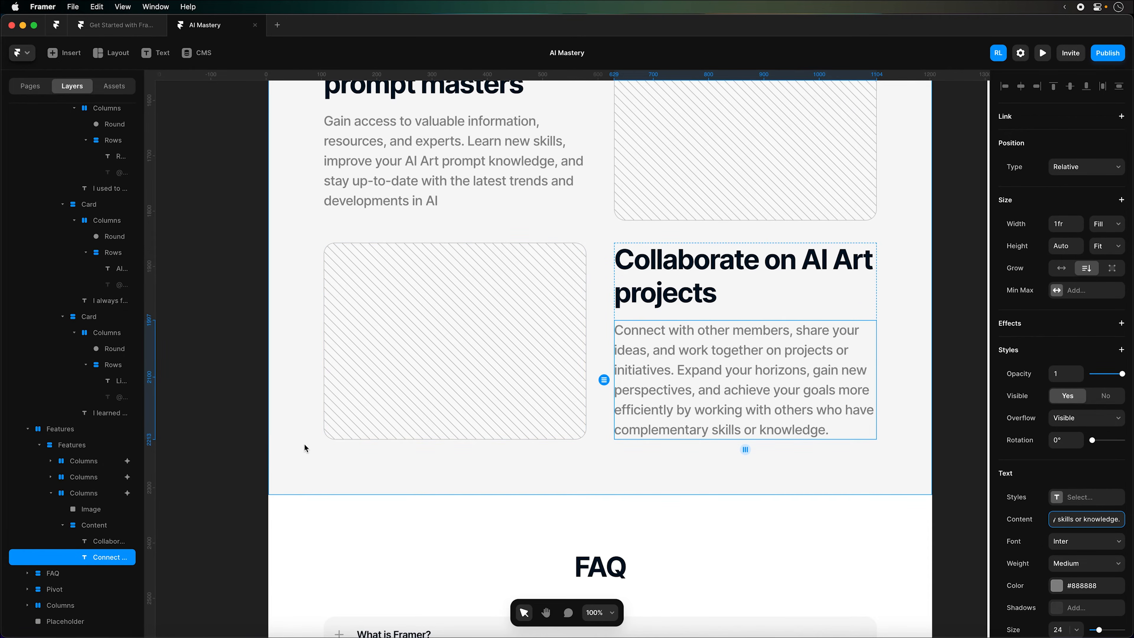
Review how the three feature rows are laid out on the Desktop, Tablet and Phone breakpoints
left_click(249, 428)
scroll(251, 425, "down", 10)
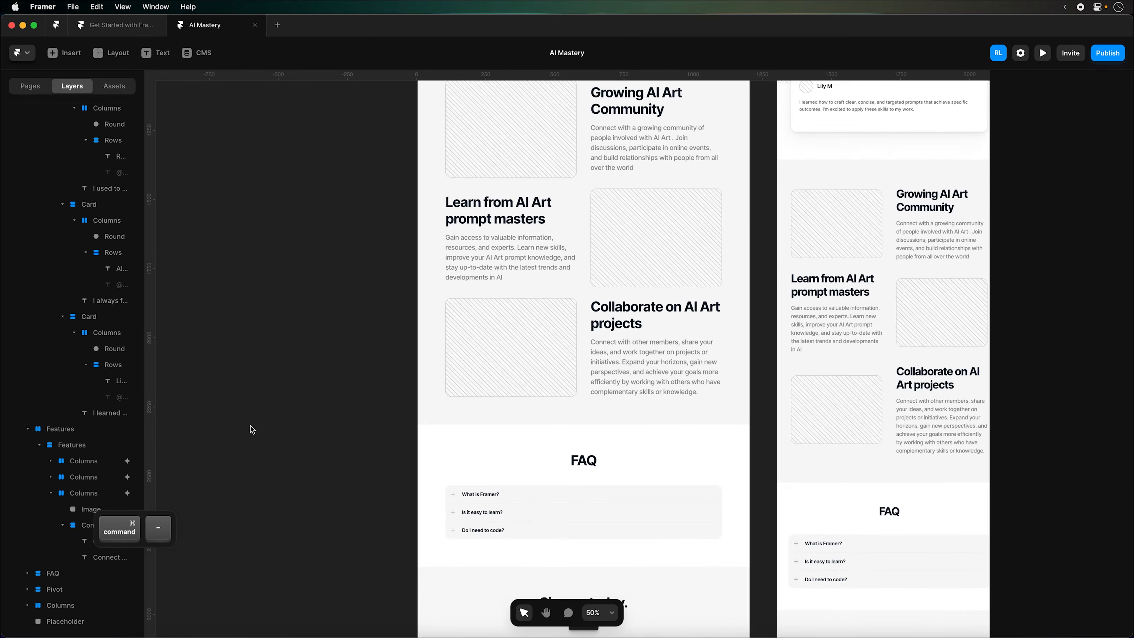
key("space")
left_click_drag(909, 338, 883, 396)
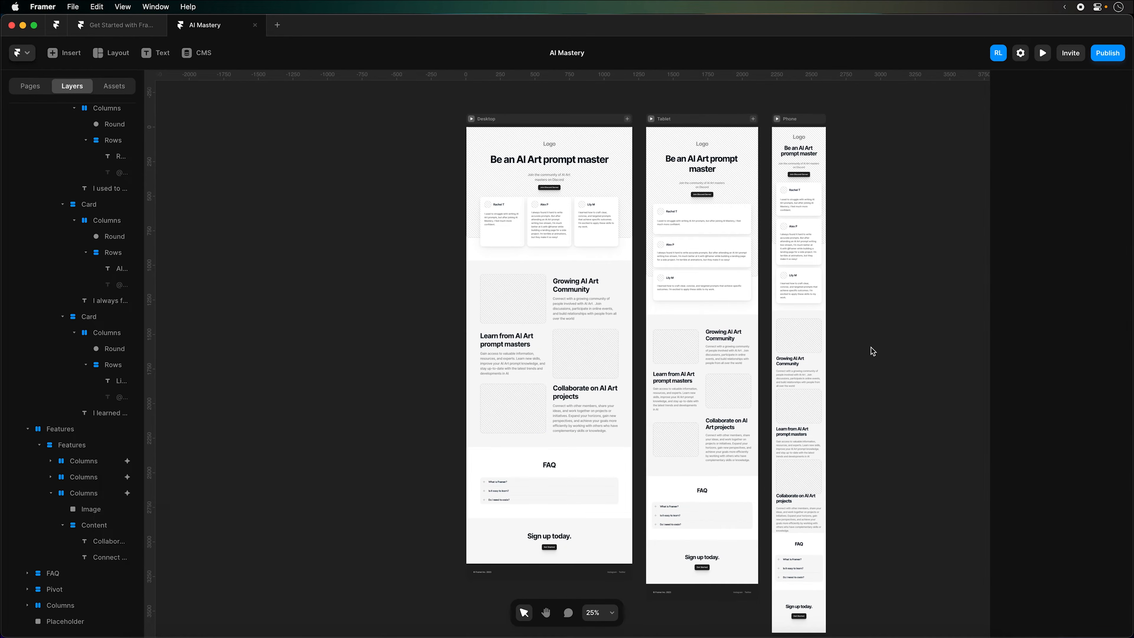
key("super+equal")
key("space")
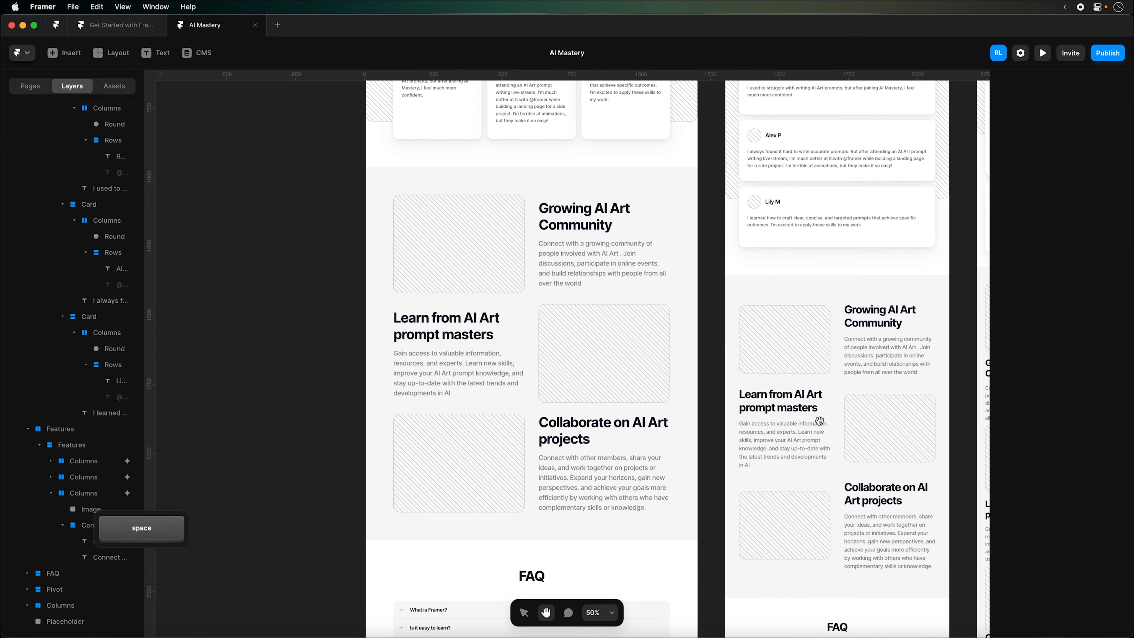
left_click_drag(813, 382, 657, 359)
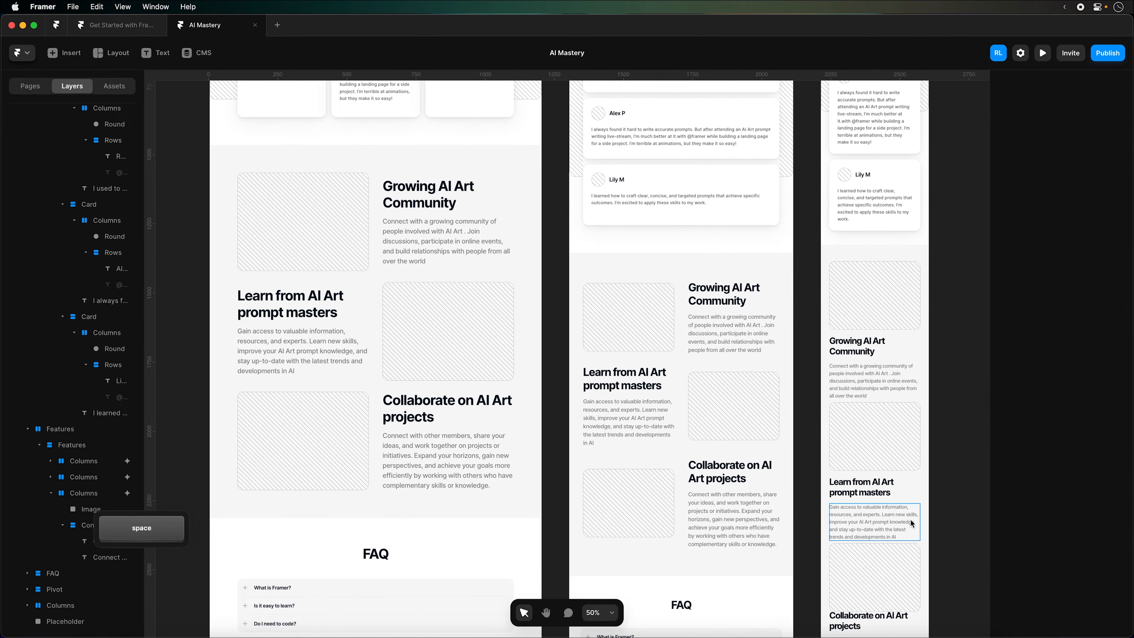
left_click_drag(949, 488, 853, 491)
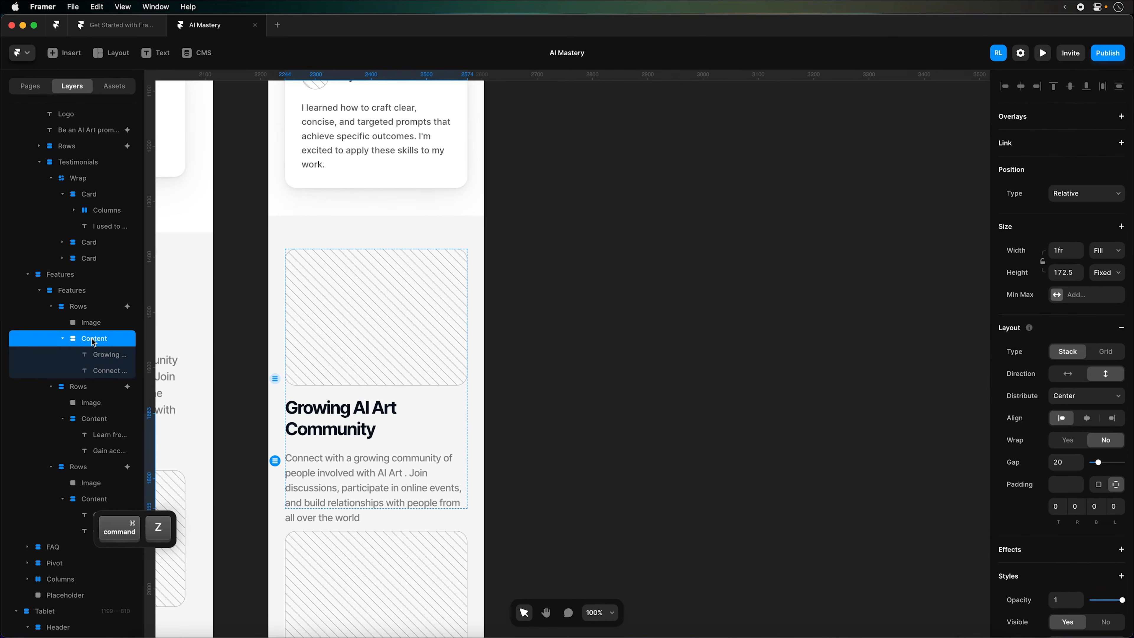
Set the height of the Content stack to Fit in each of the three feature rows on the Phone breakpoint
left_click(95, 308)
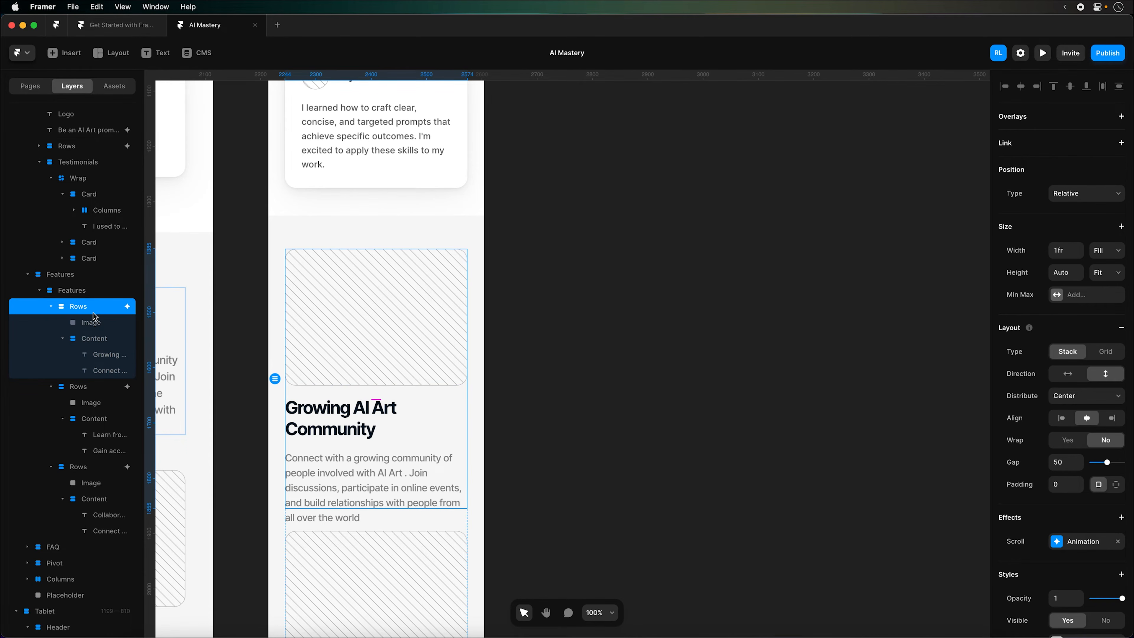
left_click(98, 337)
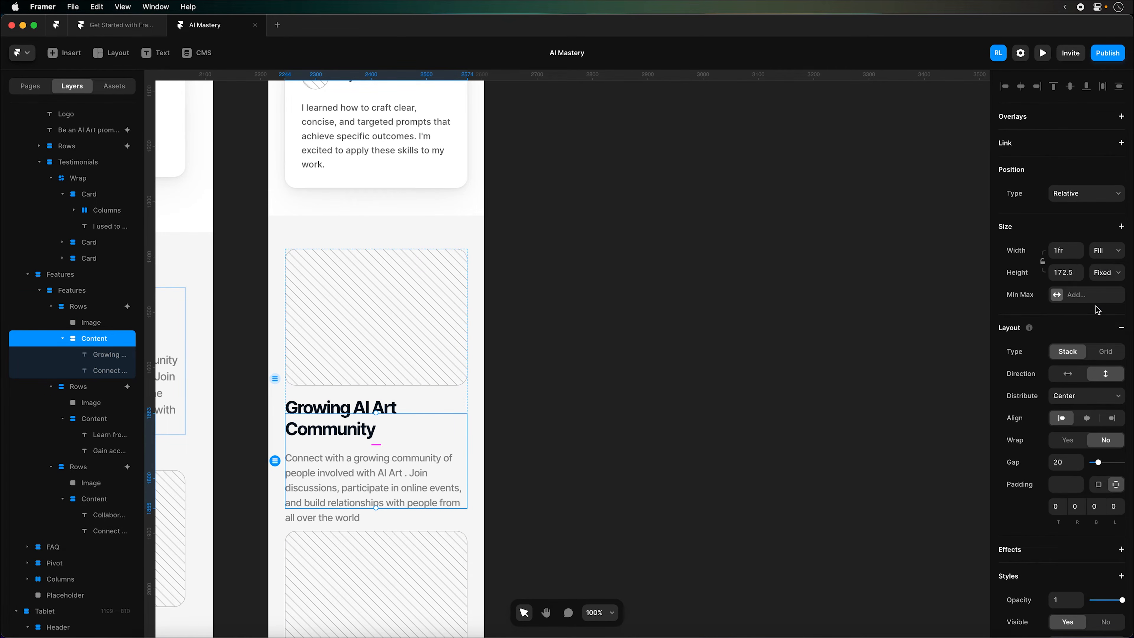
scroll(392, 443, "down", 6)
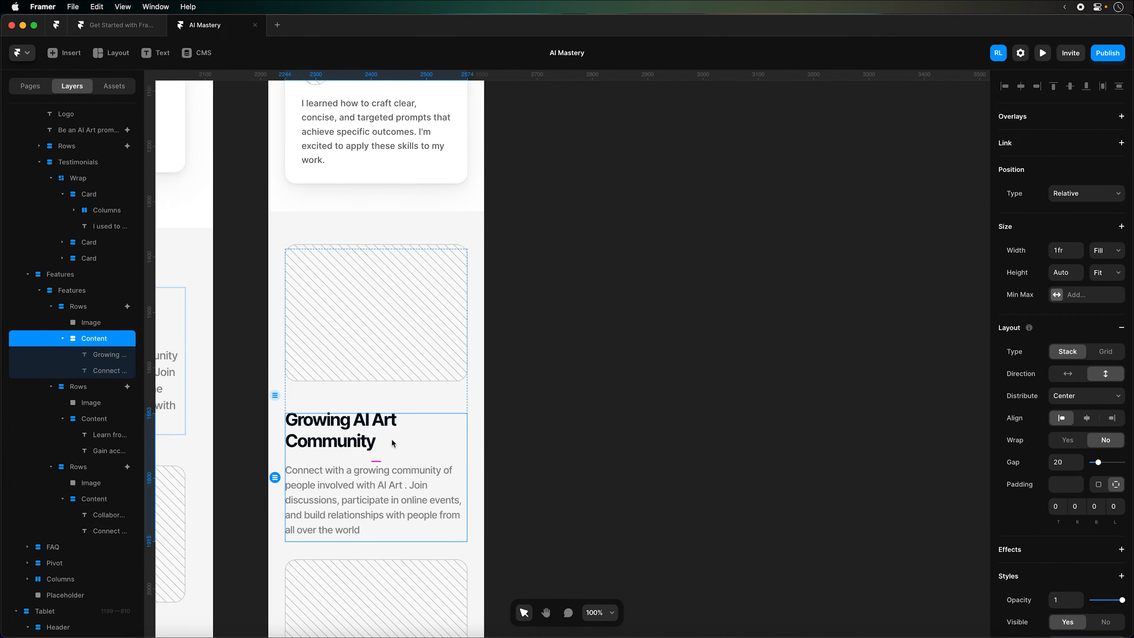
left_click(96, 420)
left_click(1105, 274)
left_click(1104, 307)
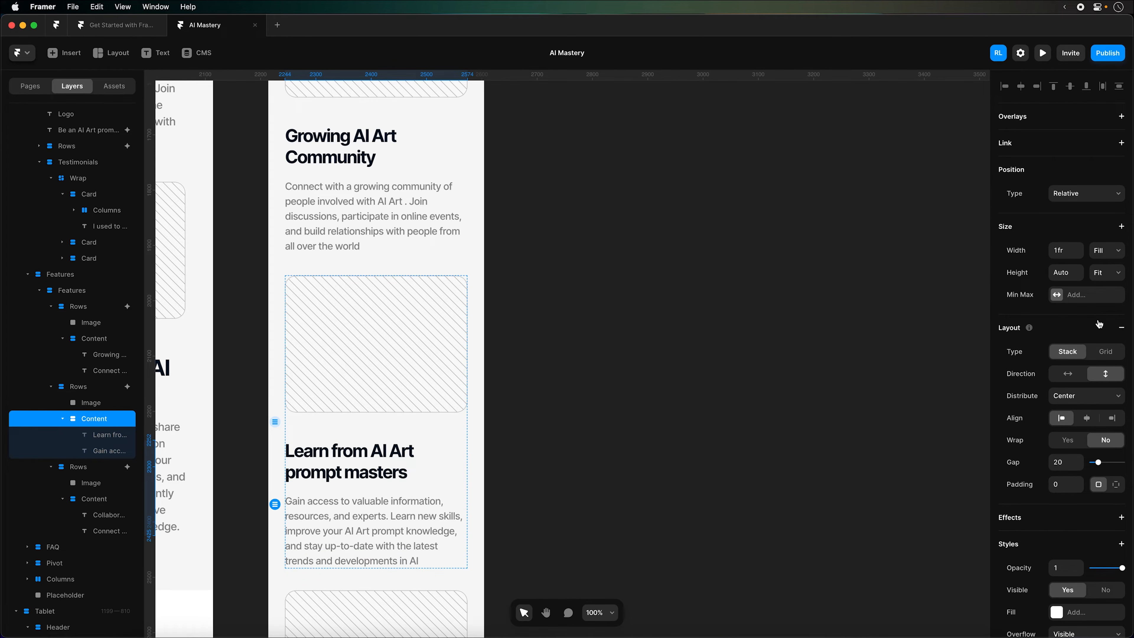
scroll(255, 486, "down", 7)
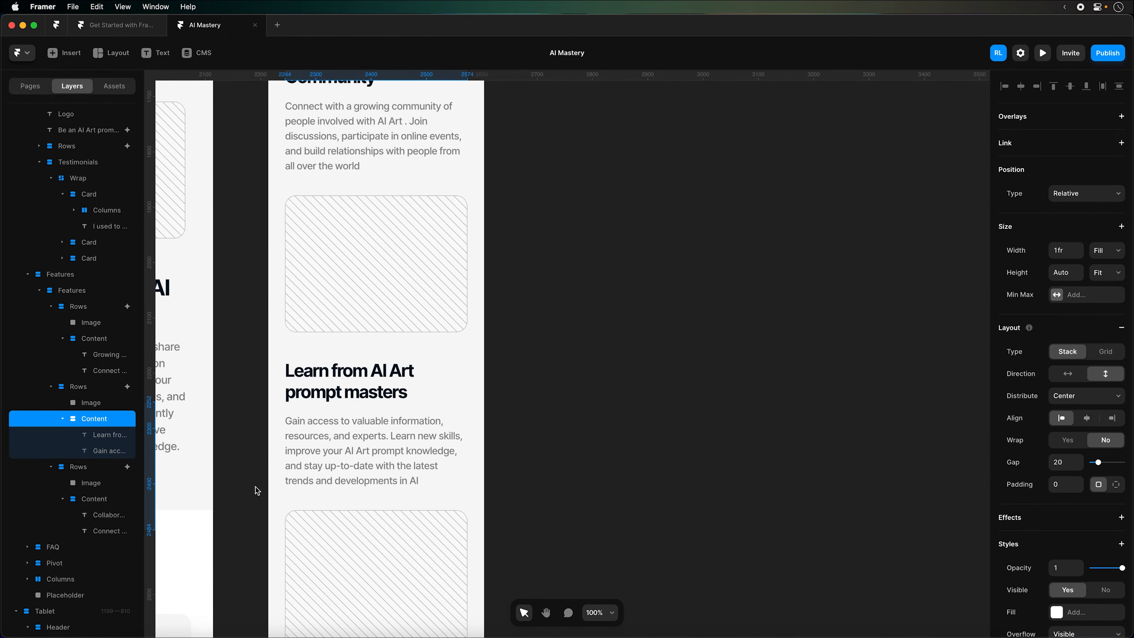
left_click(99, 499)
left_click(1097, 274)
left_click(1104, 307)
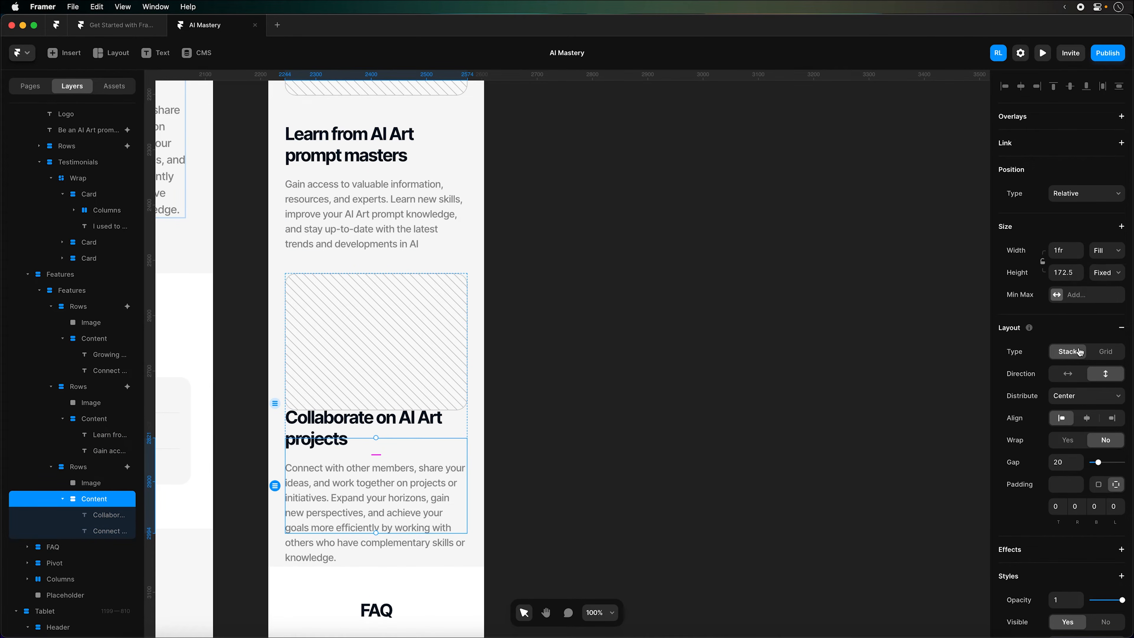
Check the spacing of the Phone feature rows and compare all three breakpoints side by side
scroll(635, 351, "down", 4)
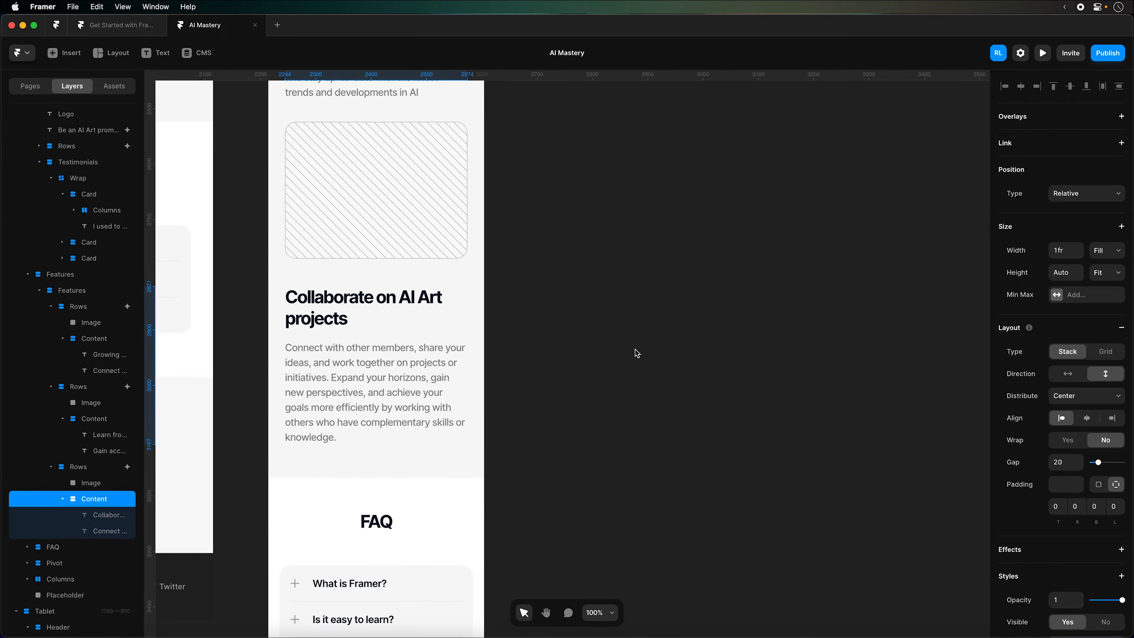
scroll(654, 353, "left", 2)
key("super+minus")
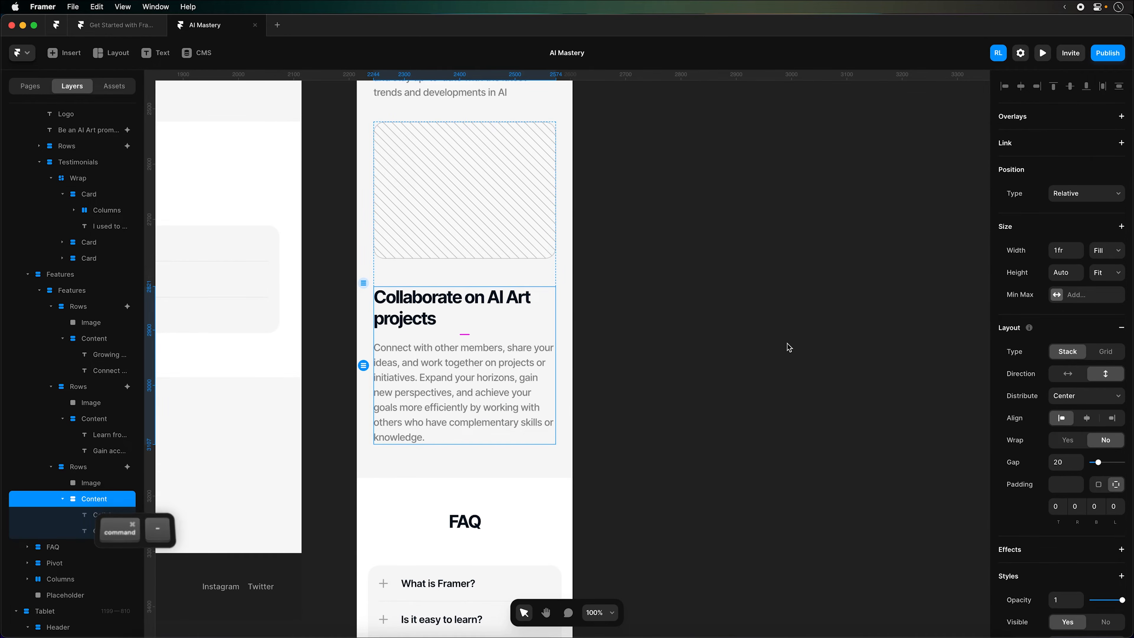
key("super+minus")
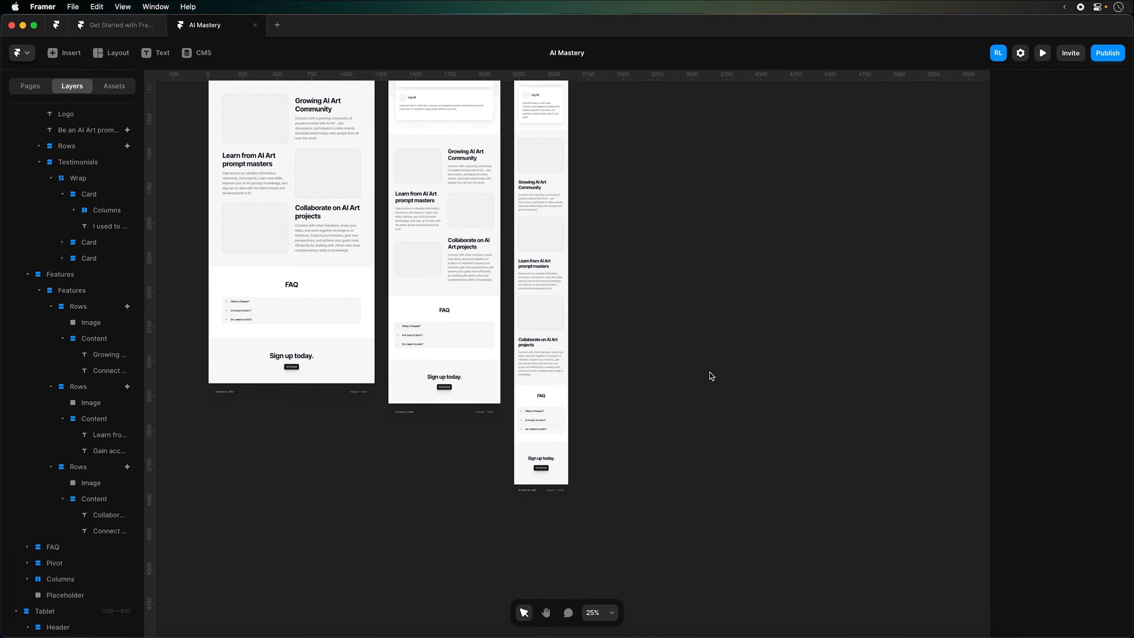
scroll(693, 359, "up", 2)
key("space")
left_click_drag(673, 346, 822, 491)
Open the Accordion component of the Desktop FAQ section for editing
key("super+plus")
key("space")
left_click_drag(305, 513, 388, 327)
key("super+equal")
key("super+equal")
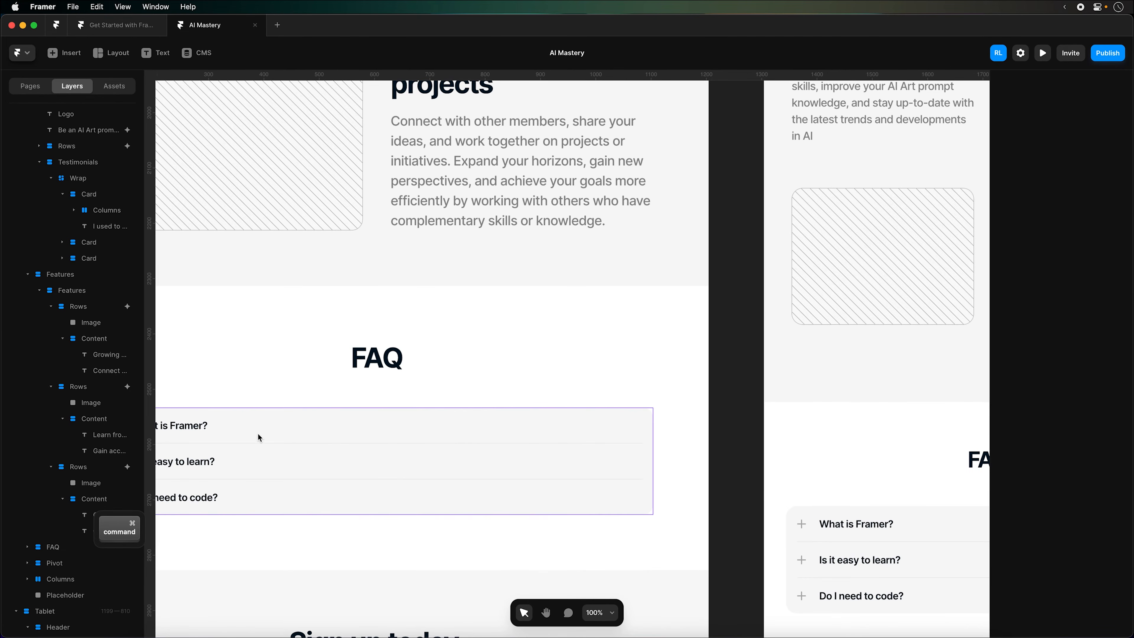
key("space")
left_click_drag(245, 375, 335, 405)
left_click(324, 422)
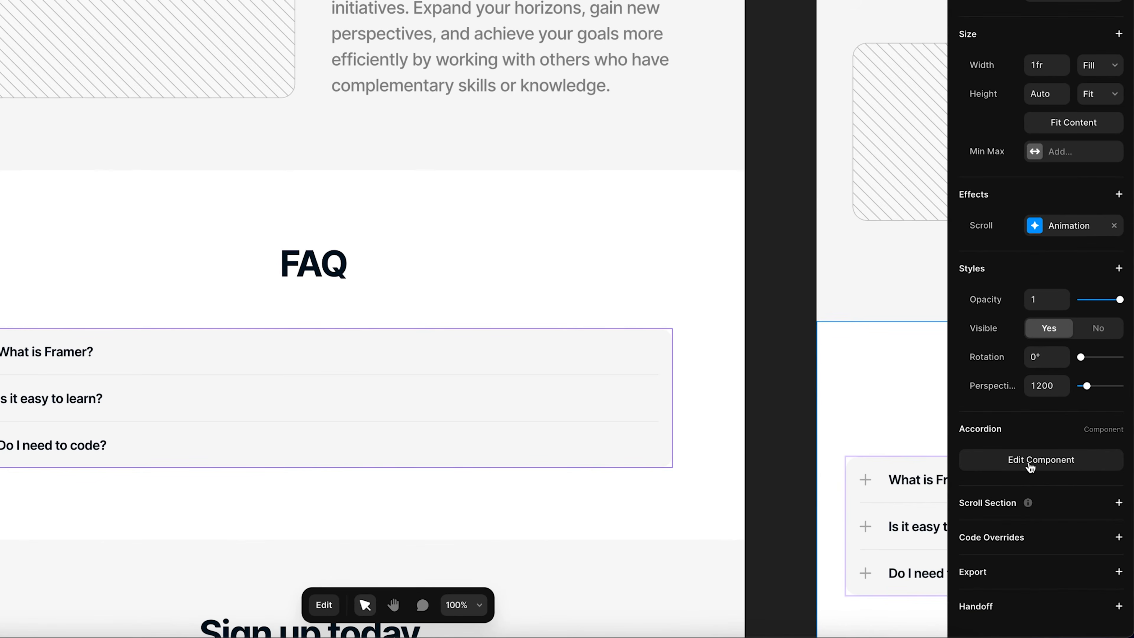
left_click(1051, 503)
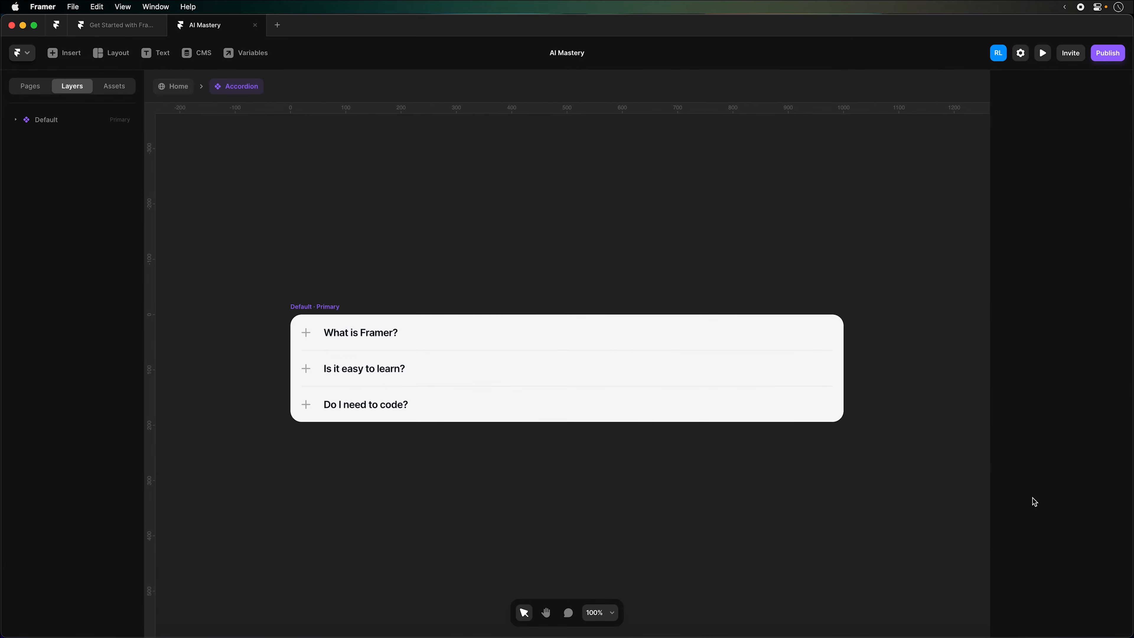
Read through the FAQ questions and answers in the project brief, and return to the AI Mastery project
left_click(129, 26)
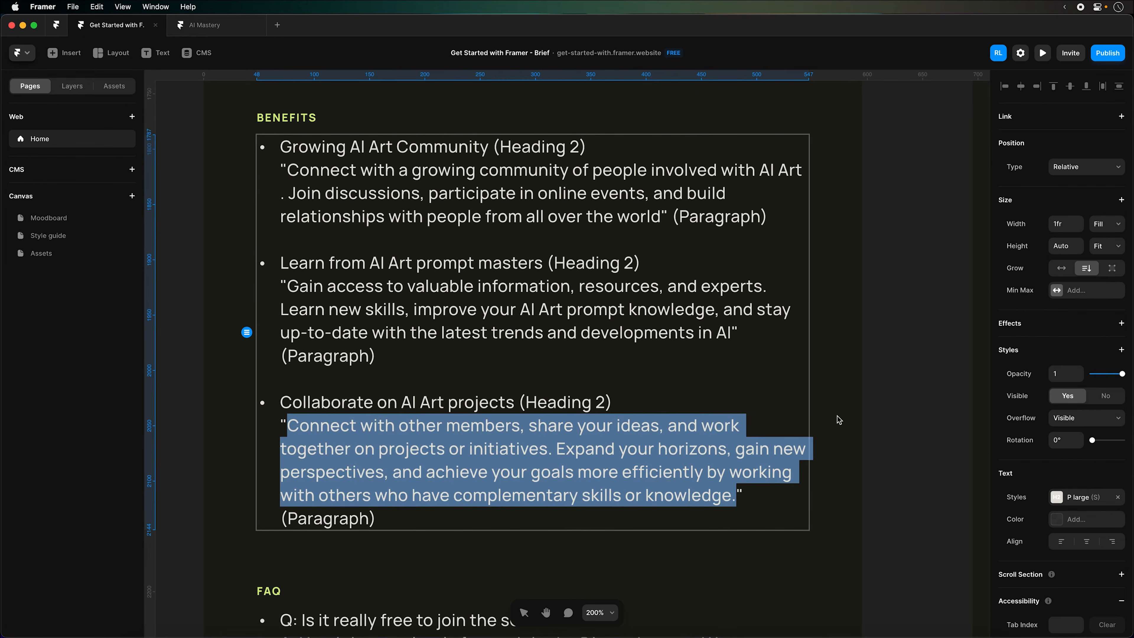
scroll(846, 427, "down", 6)
scroll(377, 322, "down", 1)
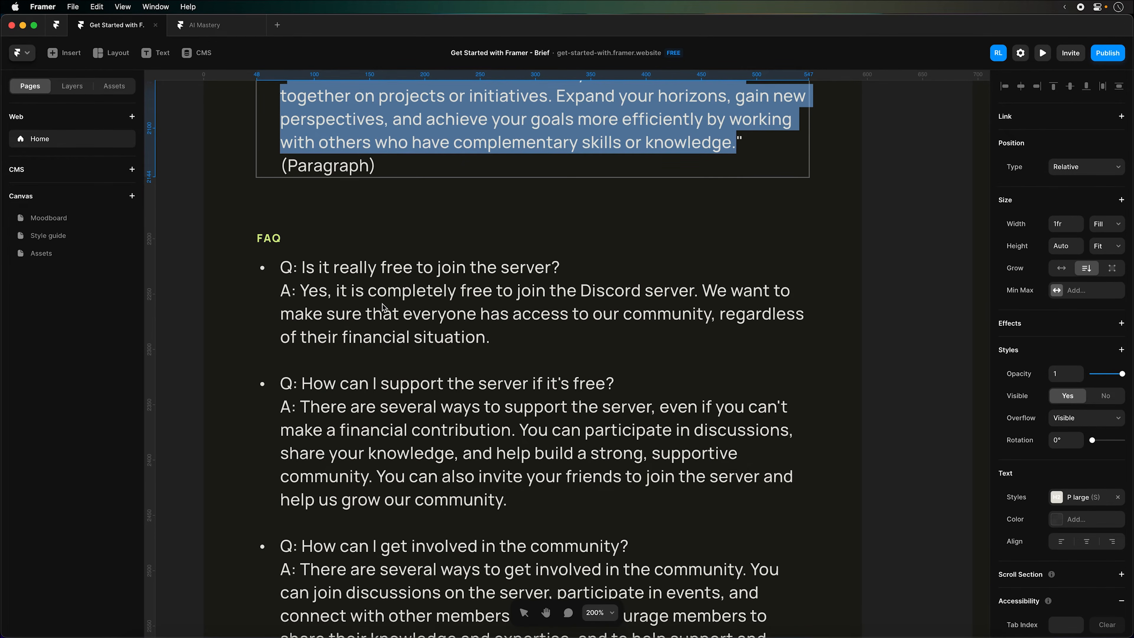
scroll(462, 240, "down", 2)
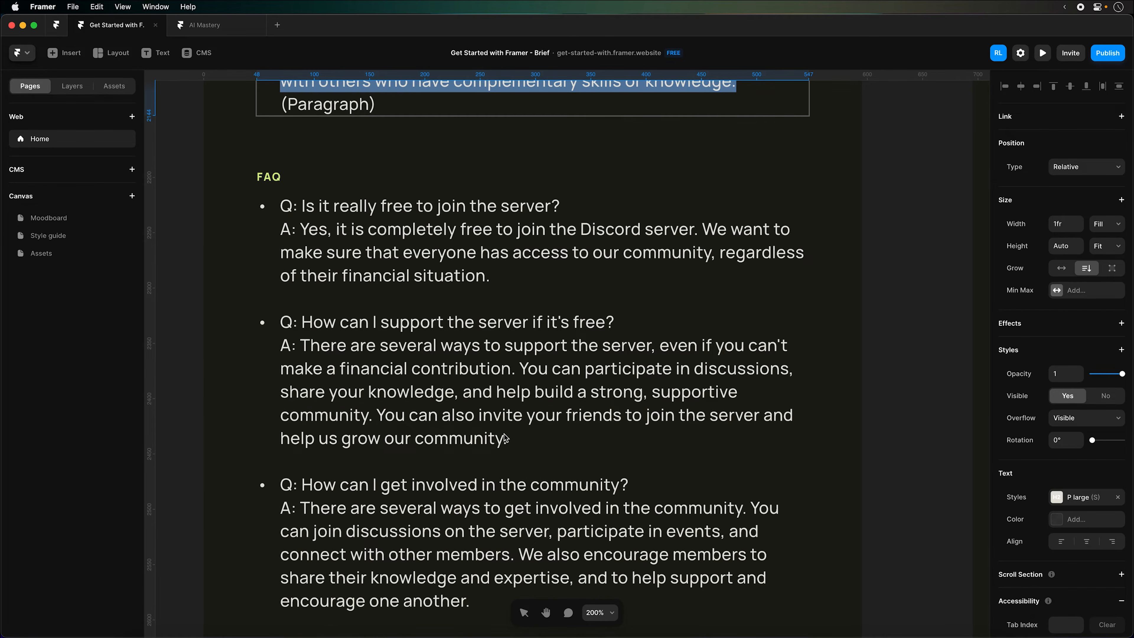
scroll(505, 438, "down", 5)
scroll(514, 444, "up", 4)
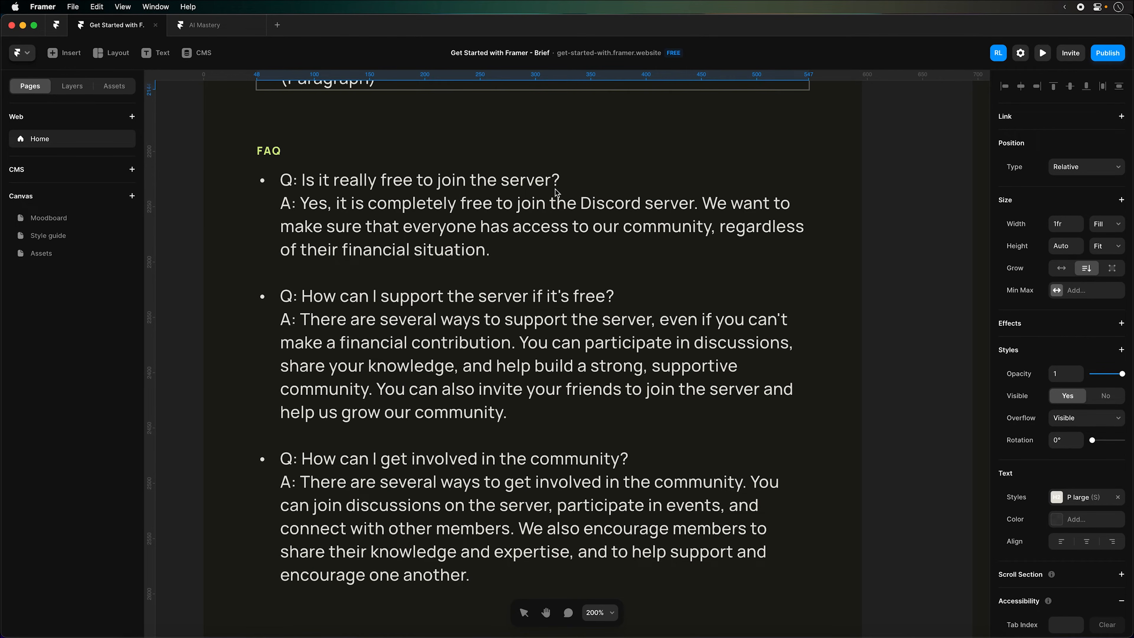
left_click(204, 26)
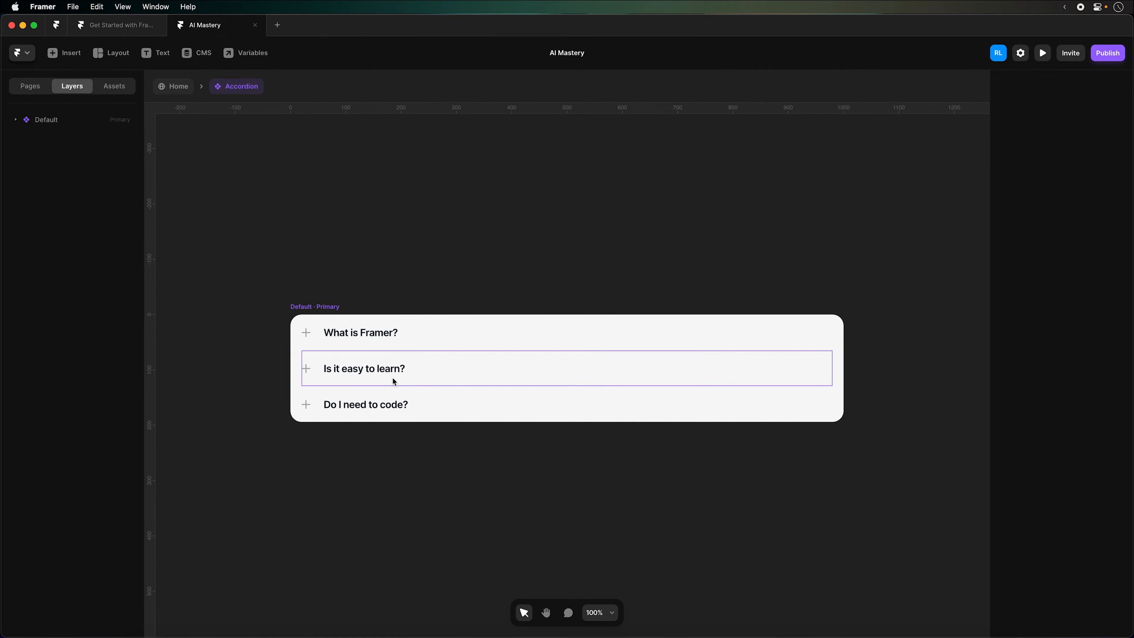
Replace the first accordion row's question with "Is it really free to join the server?" copied from the brief
left_click(376, 332)
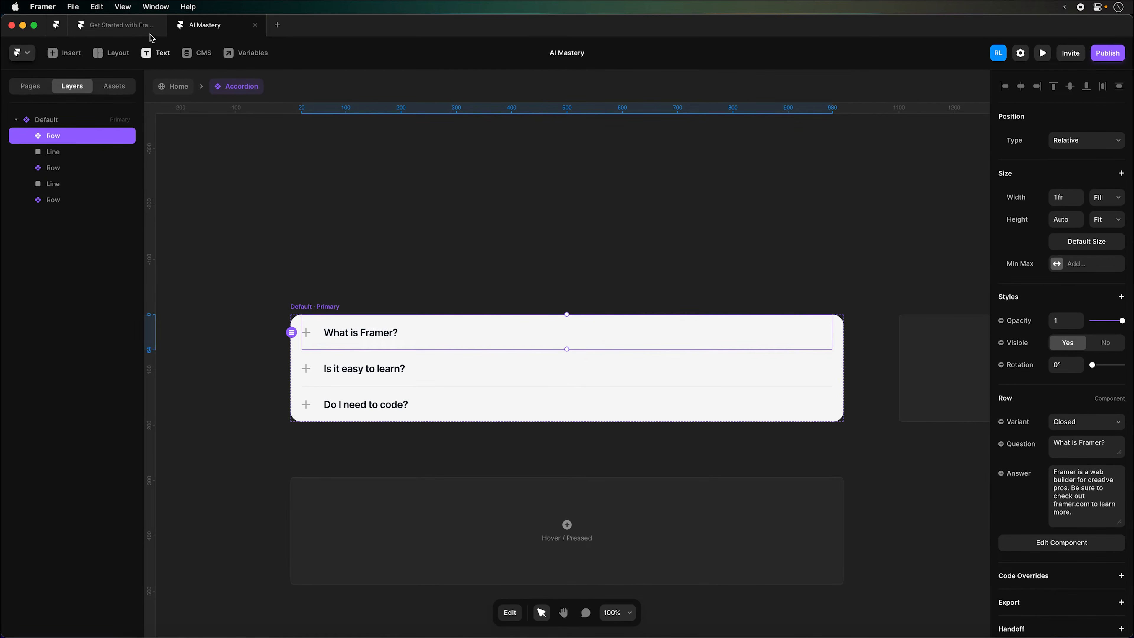
left_click(140, 31)
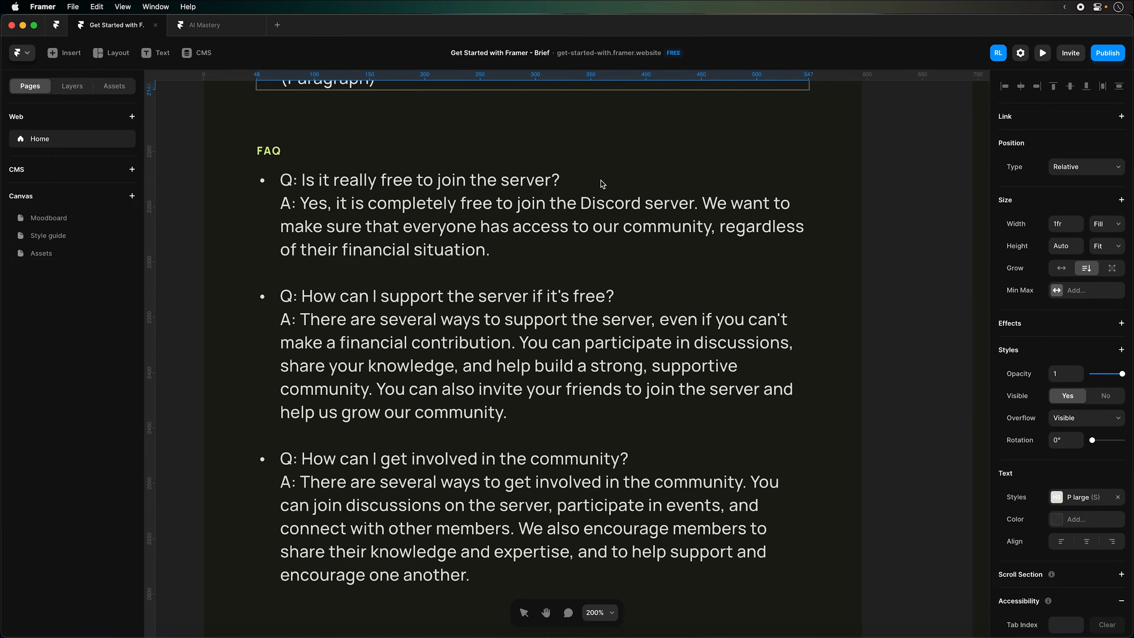
left_click(553, 182)
double_click(561, 180)
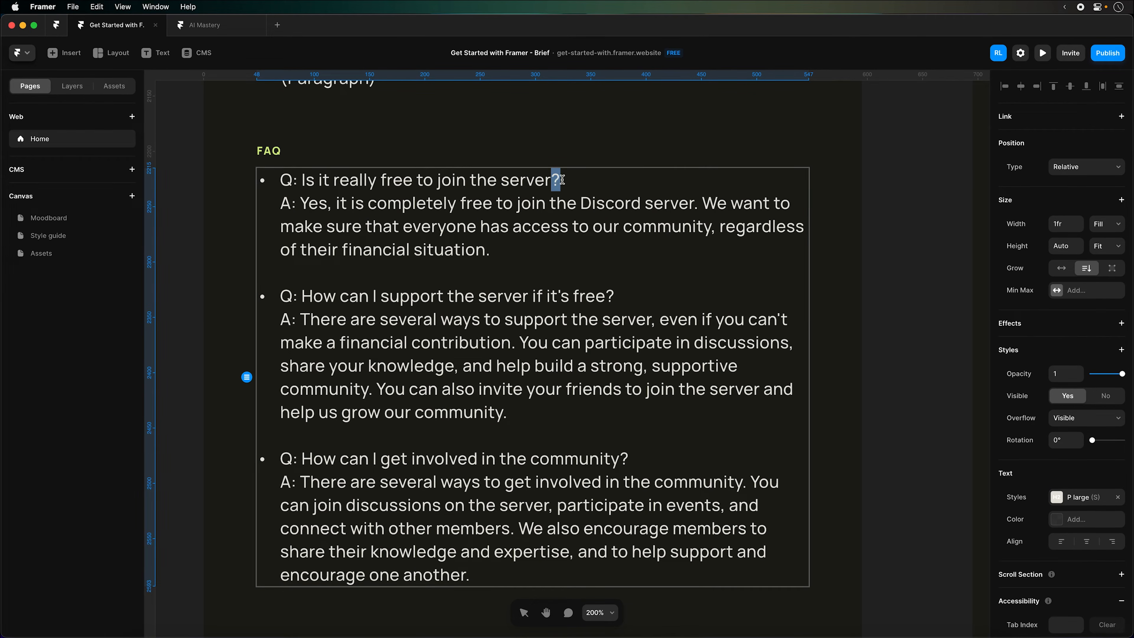
left_click_drag(568, 181, 307, 185)
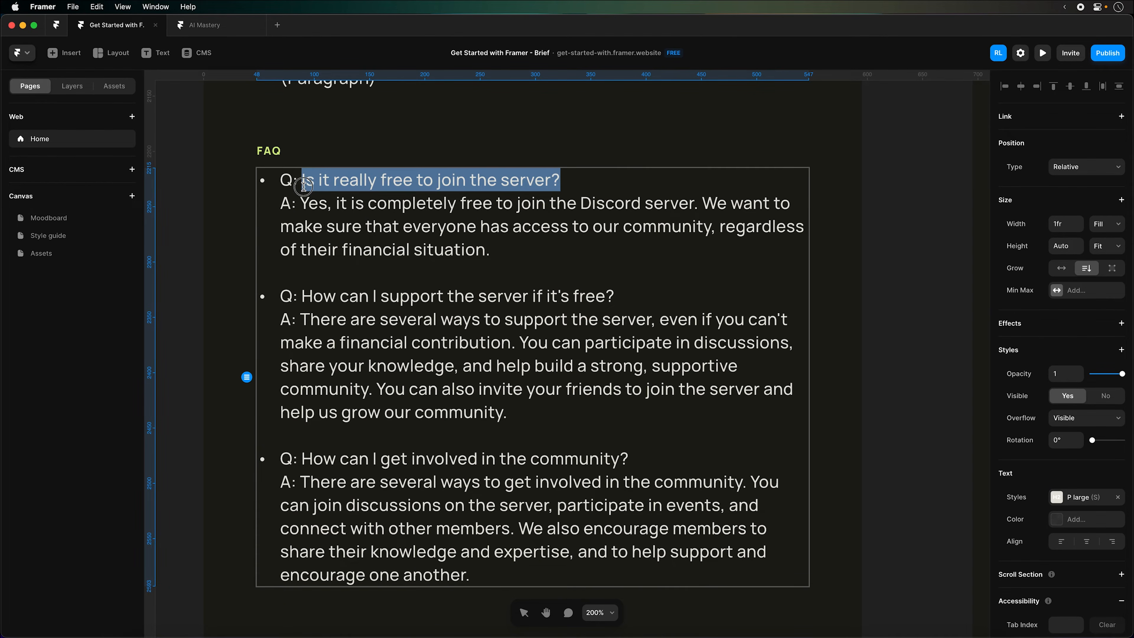
key("super+c")
left_click(205, 25)
left_click(1084, 444)
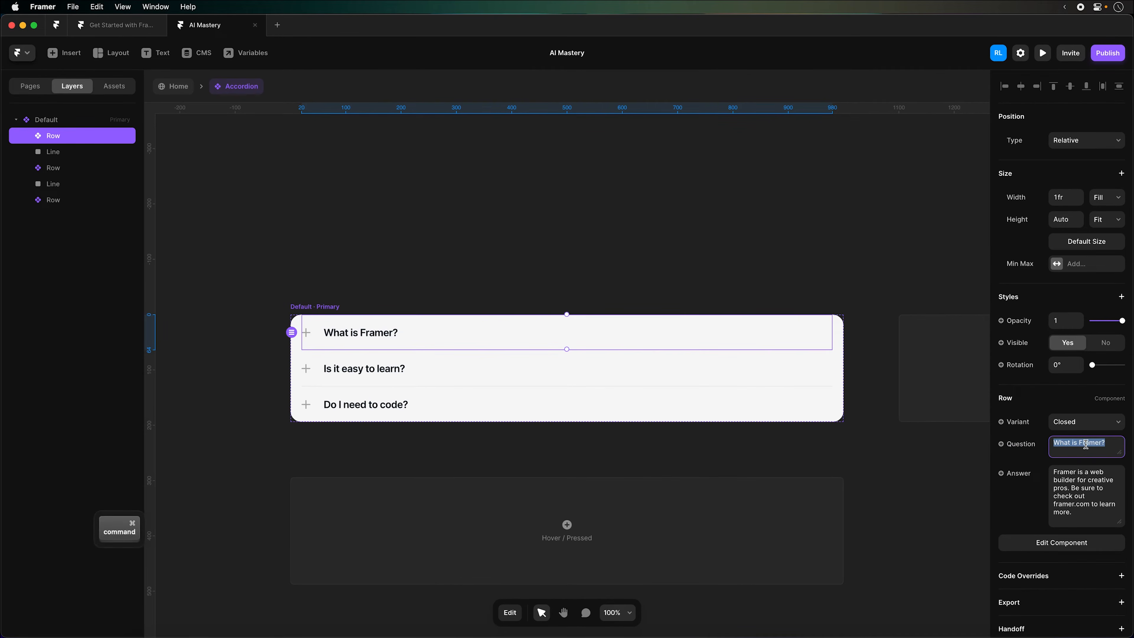
key("super+v")
key("Tab")
Replace the first accordion row's answer with the brief's "Yes, it is completely free to join the Discord server" text
left_click(96, 26)
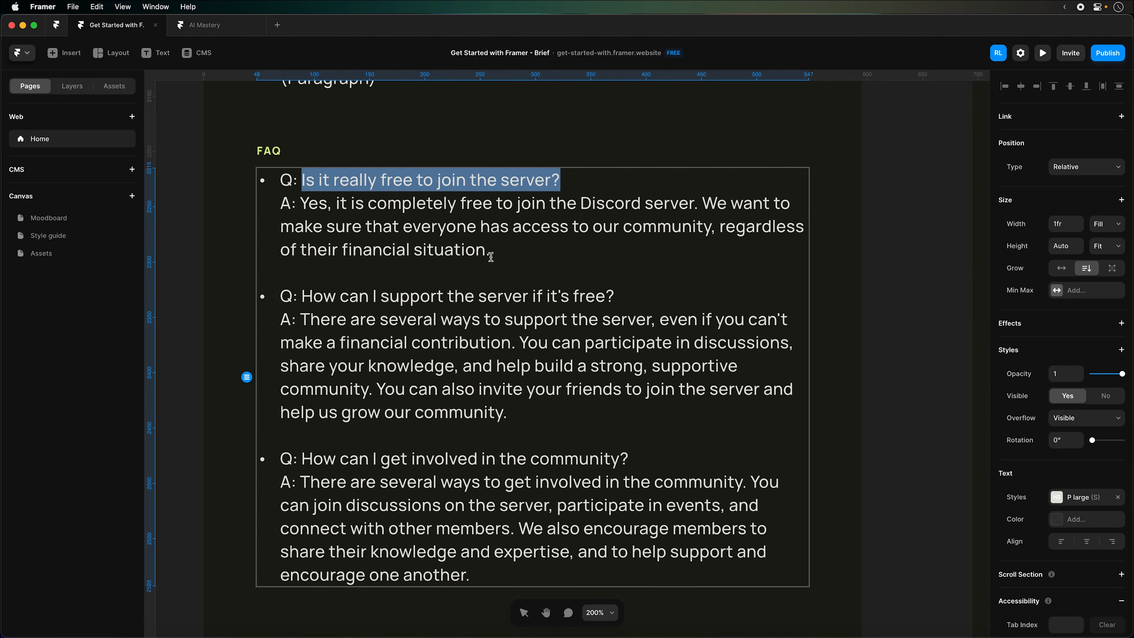
left_click_drag(490, 257, 300, 203)
key("super+c")
key("ctrl+Tab")
key("super+v")
key("Escape")
Replace the second accordion row's question with "How can I support the server if it's free?" copied from the brief
left_click(370, 379)
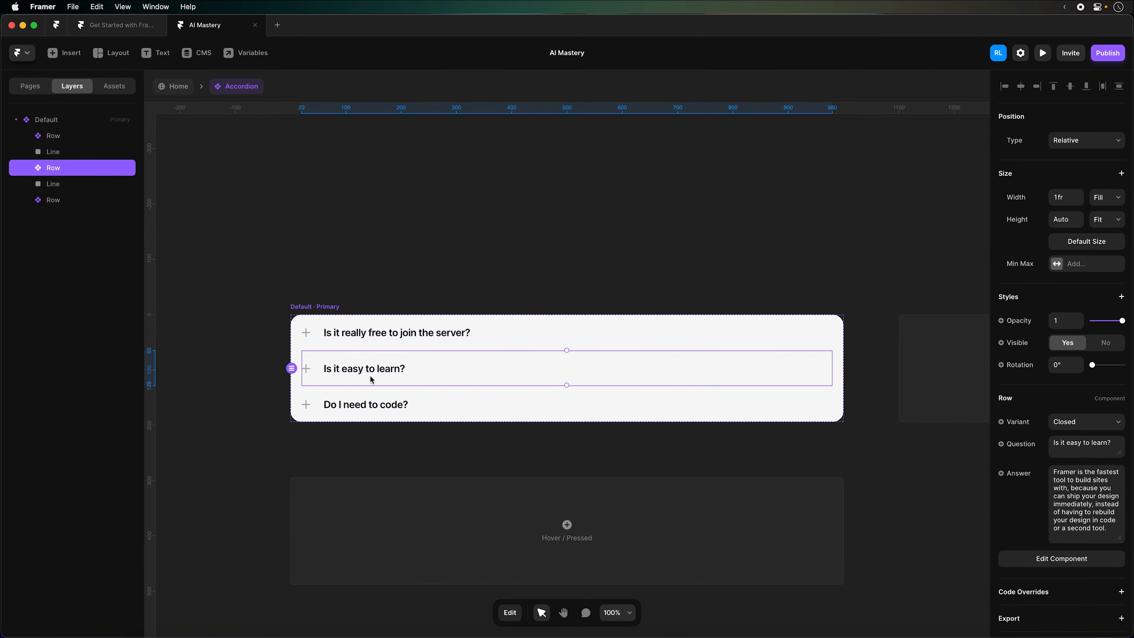
left_click(127, 31)
left_click_drag(615, 298, 301, 297)
key("super+c")
left_click(206, 27)
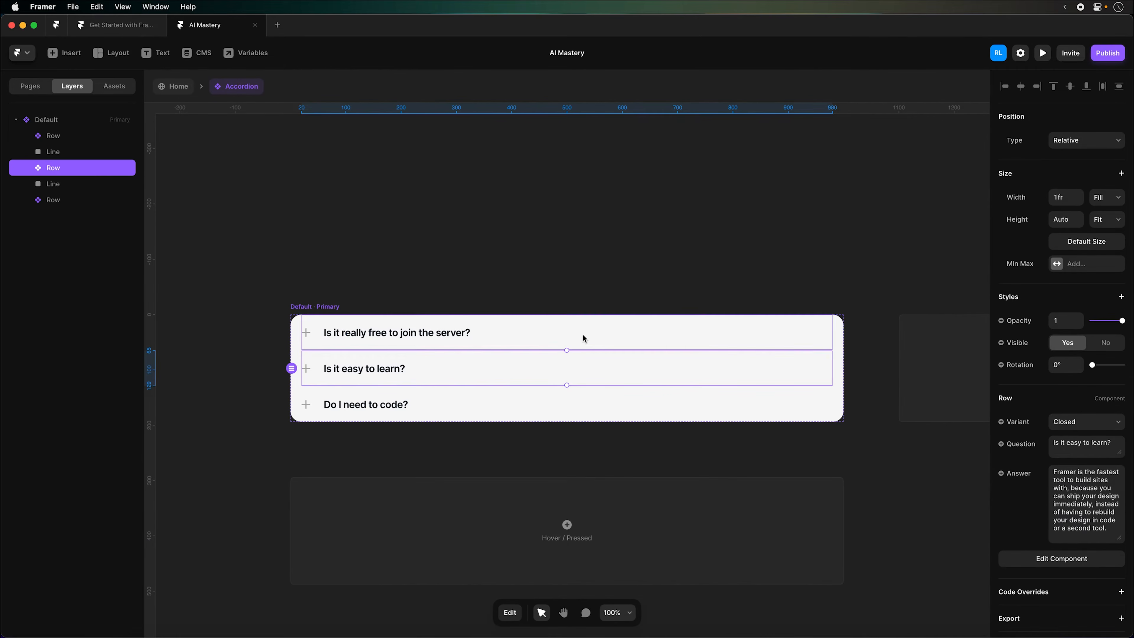
left_click(1104, 443)
key("super+a")
key("super+v")
Replace the second accordion row's answer with the brief's "There are several ways to support the server" paragraph
left_click(1104, 491)
key("super+a")
left_click(107, 26)
left_click_drag(508, 413, 301, 321)
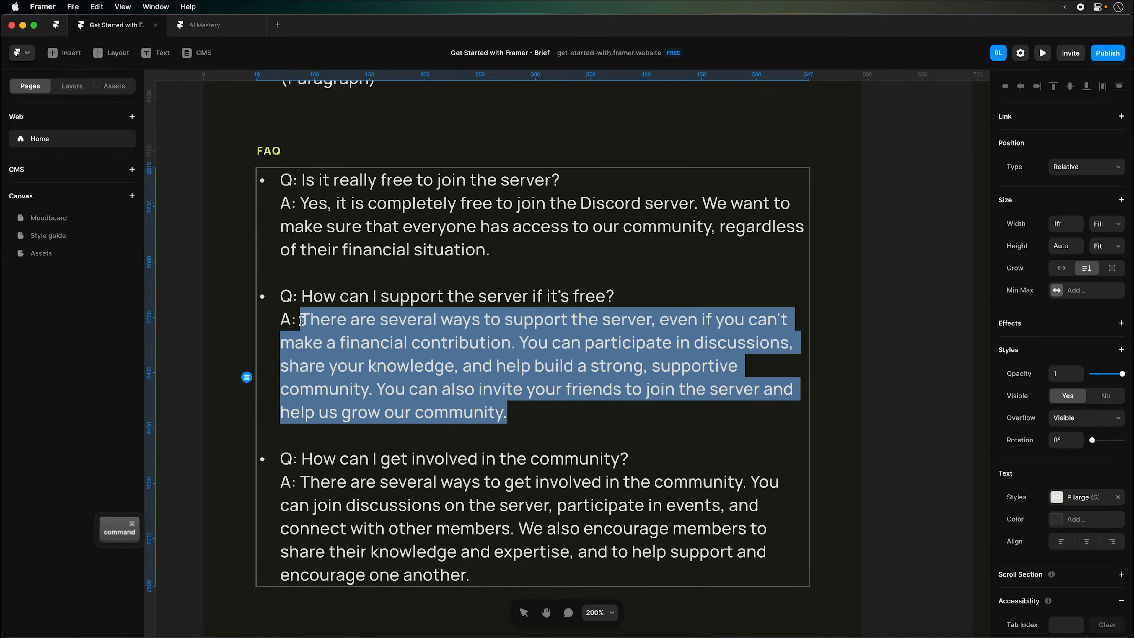
key("super+c")
left_click(235, 31)
key("super+v")
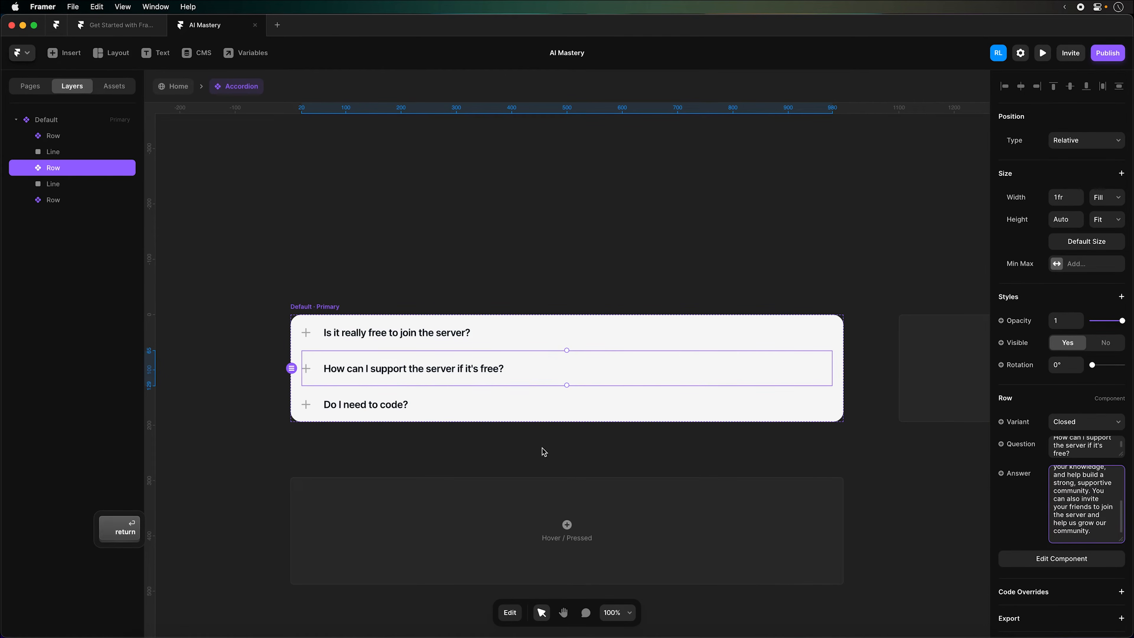
Replace the third accordion row's question with "How can I get involved in the community?" copied from the brief
left_click(491, 404)
left_click(116, 25)
left_click_drag(629, 459, 304, 456)
key("super+c")
left_click(205, 25)
left_click(1102, 451)
key("super+a")
key("super+v")
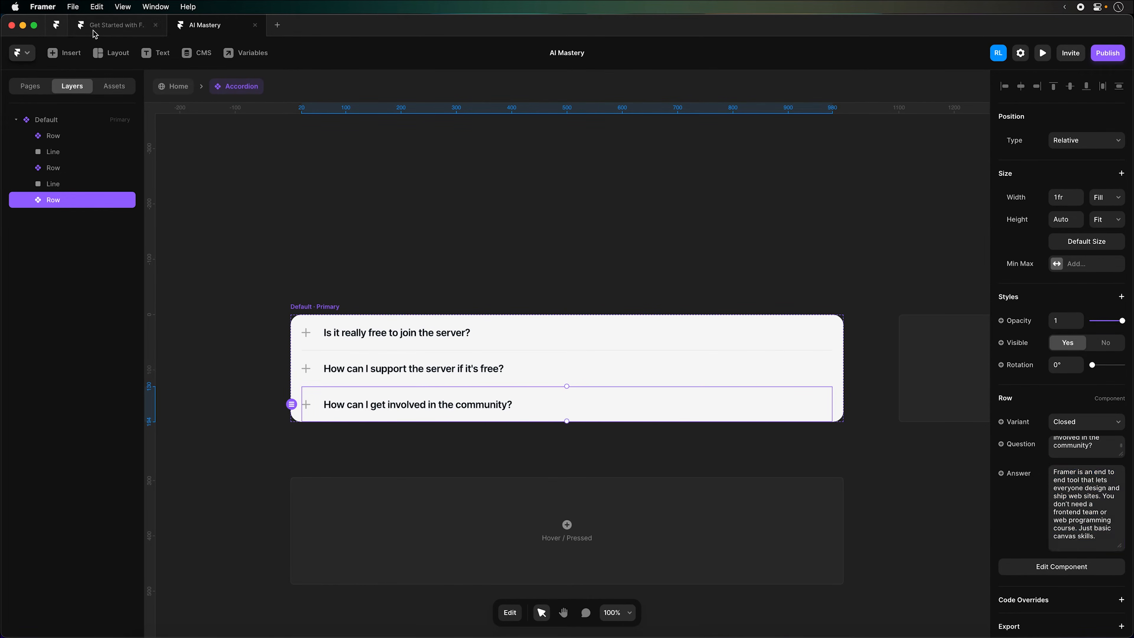
Replace the third accordion row's answer with the brief's "There are several ways to get involved in the community" paragraph
left_click(116, 25)
left_click_drag(507, 575, 300, 482)
key("super+c")
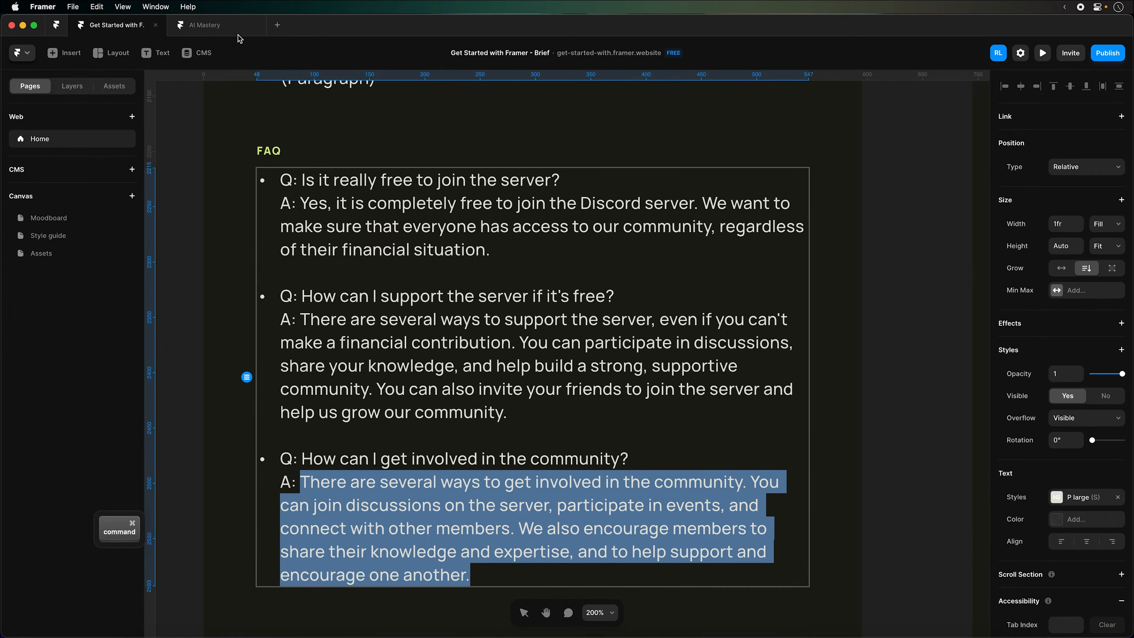
left_click(205, 25)
left_click(1106, 527)
key("super+a")
key("super+v")
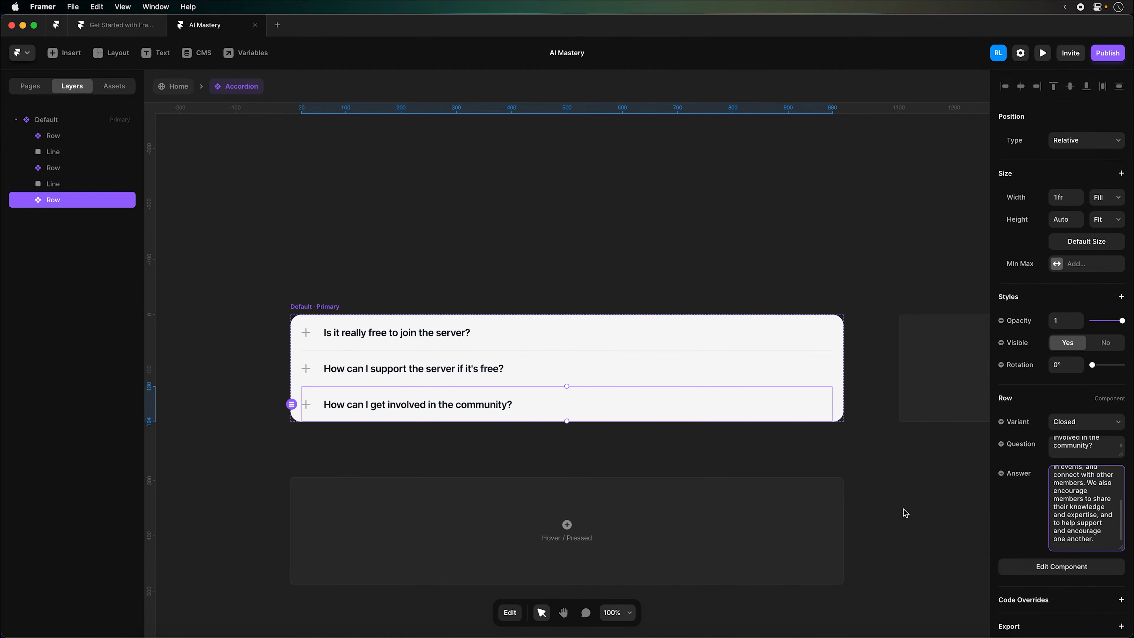
left_click(906, 514)
Return to the Home page and check the FAQ section across the Desktop, Tablet and Phone layouts
left_click(176, 87)
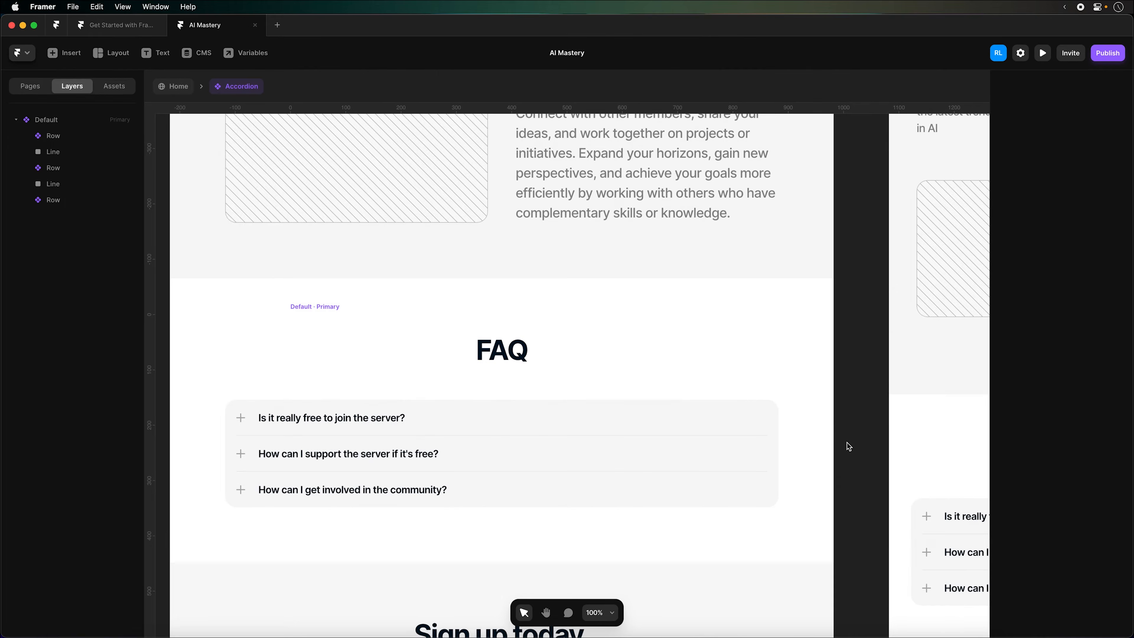
scroll(420, 422, "down", 5)
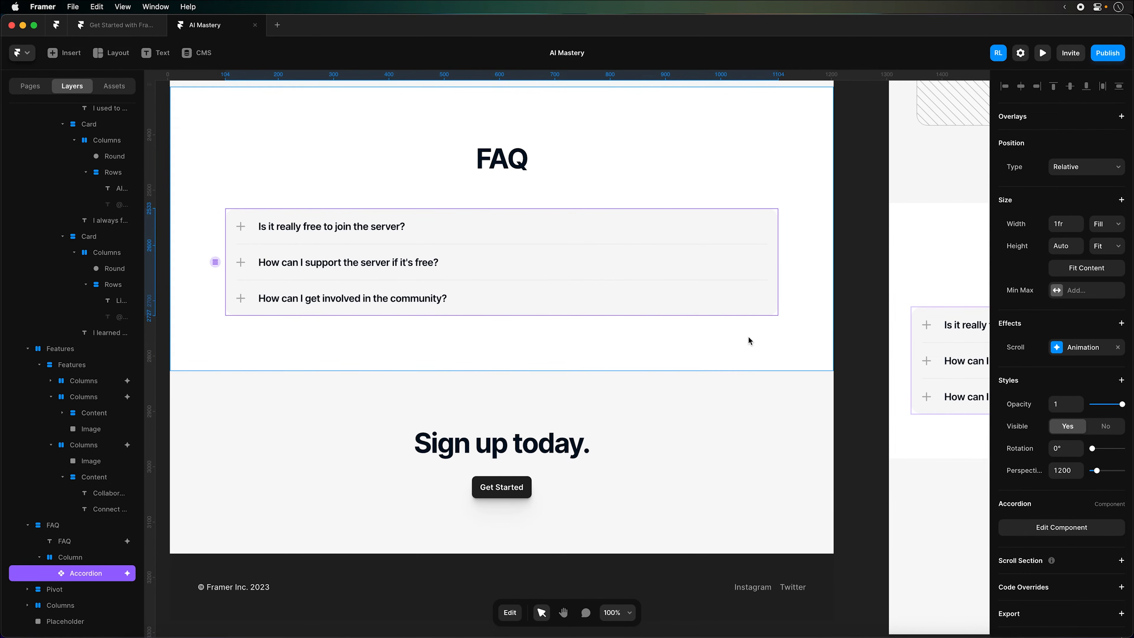
scroll(668, 281, "left", 3)
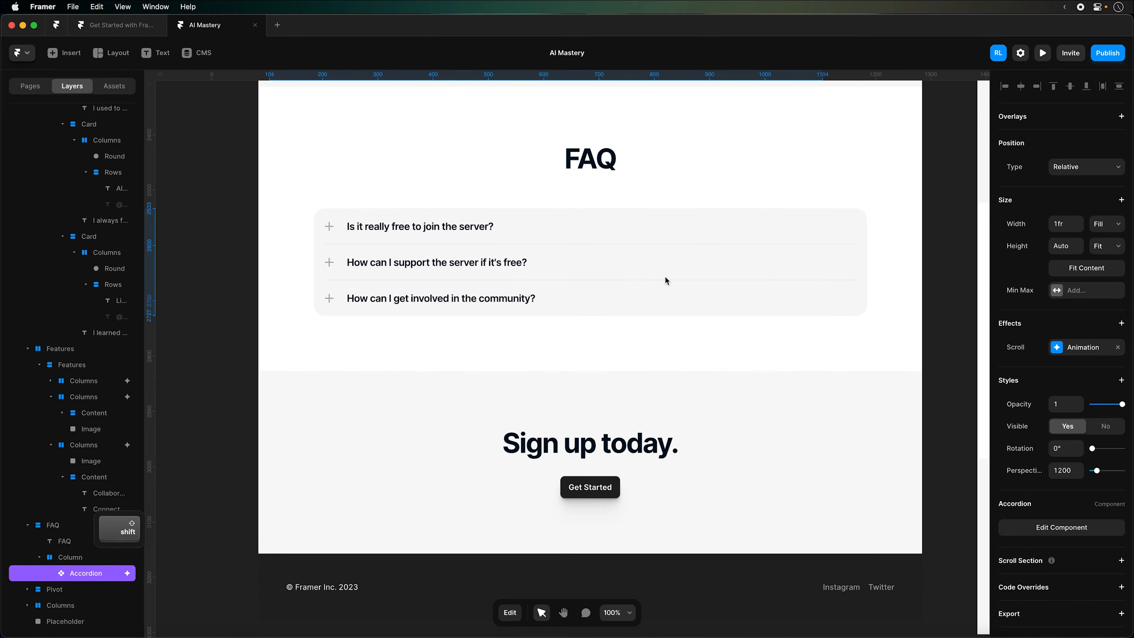
scroll(773, 297, "right", 5)
scroll(787, 316, "right", 15)
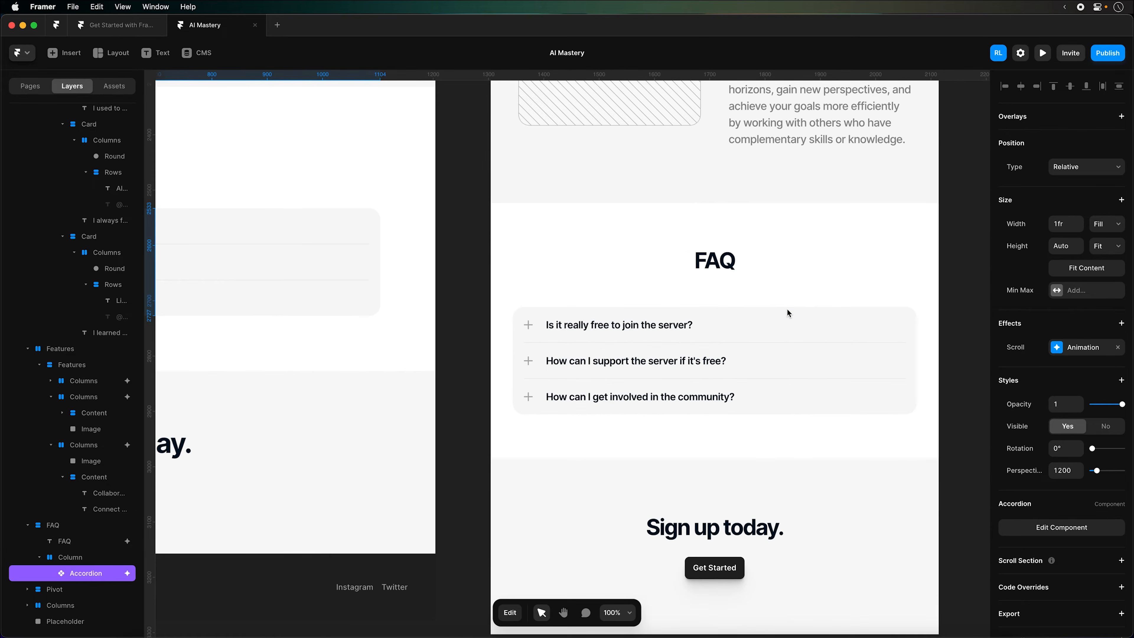
scroll(785, 304, "down", 5)
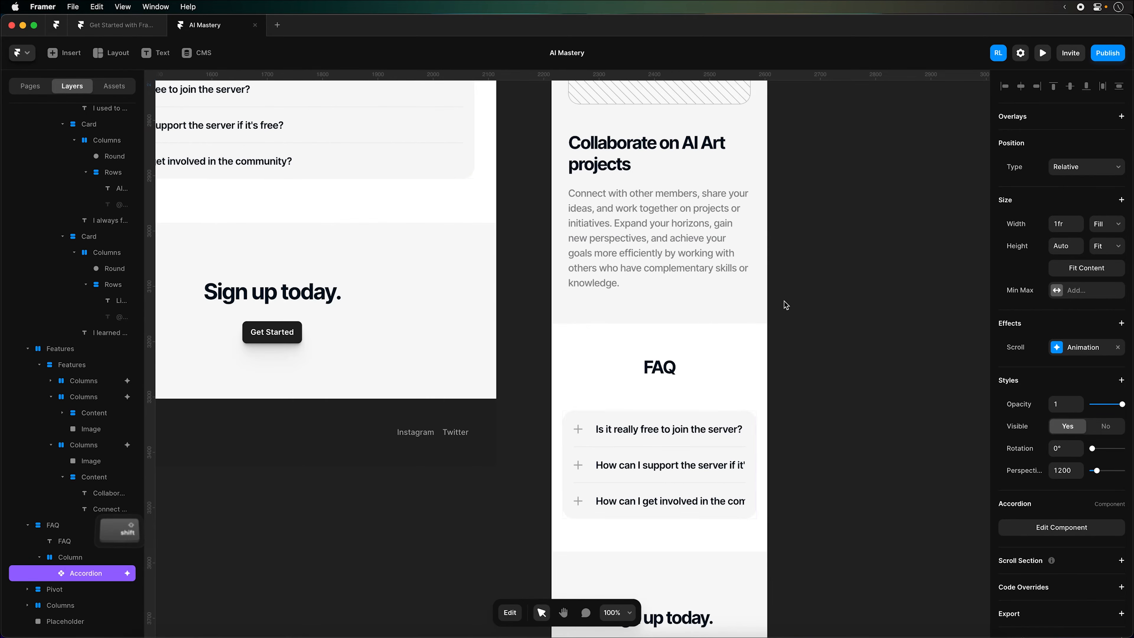
scroll(785, 305, "left", 17)
scroll(783, 305, "up", 5)
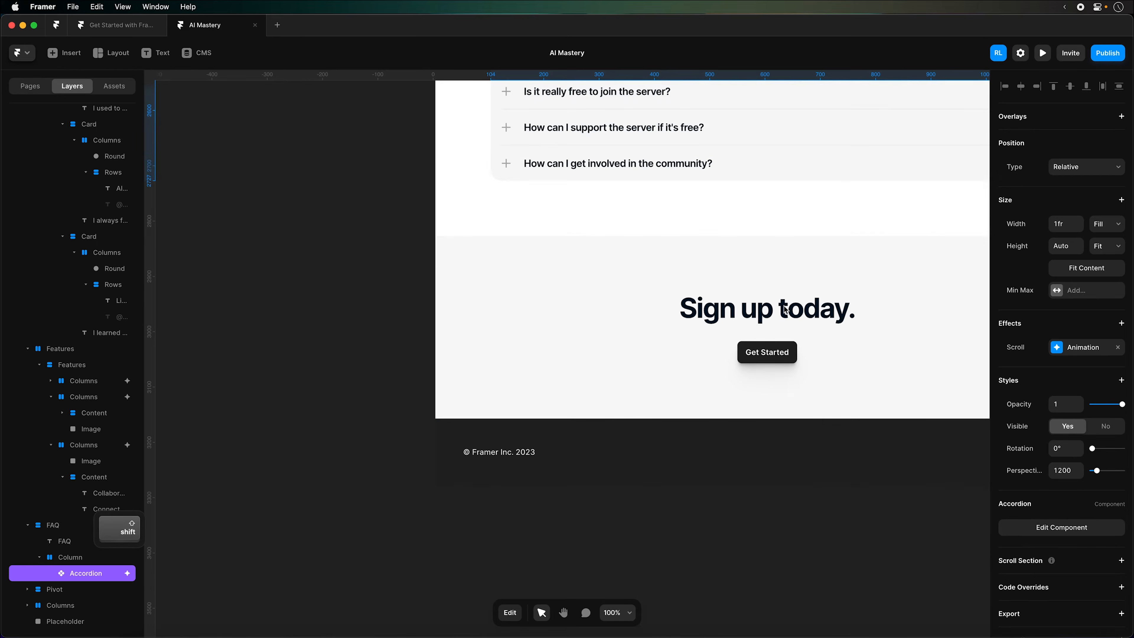
scroll(784, 307, "right", 4)
scroll(783, 307, "up", 1)
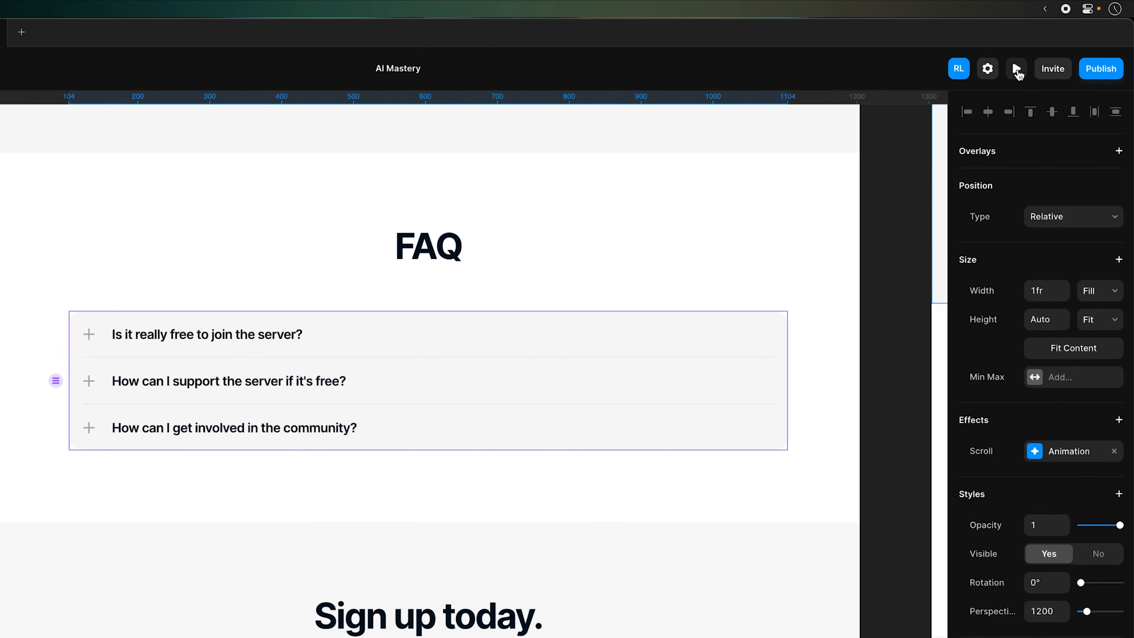
Preview the page, widen the preview to 1424, review the testimonials, features and FAQ sections, and close the preview
left_click(1016, 70)
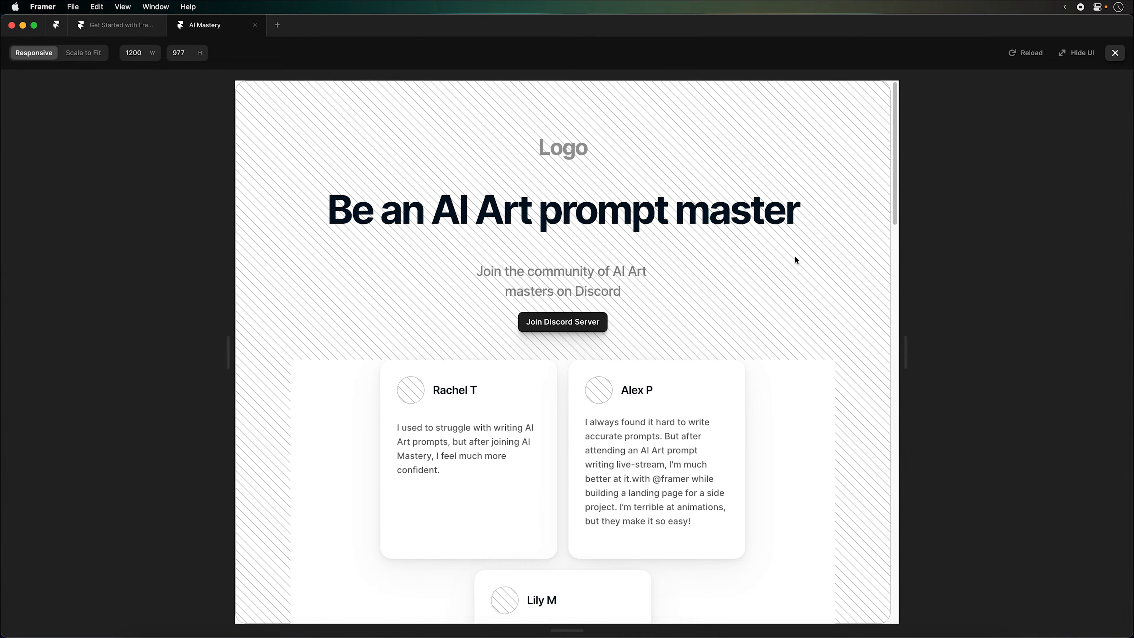
scroll(859, 264, "down", 3)
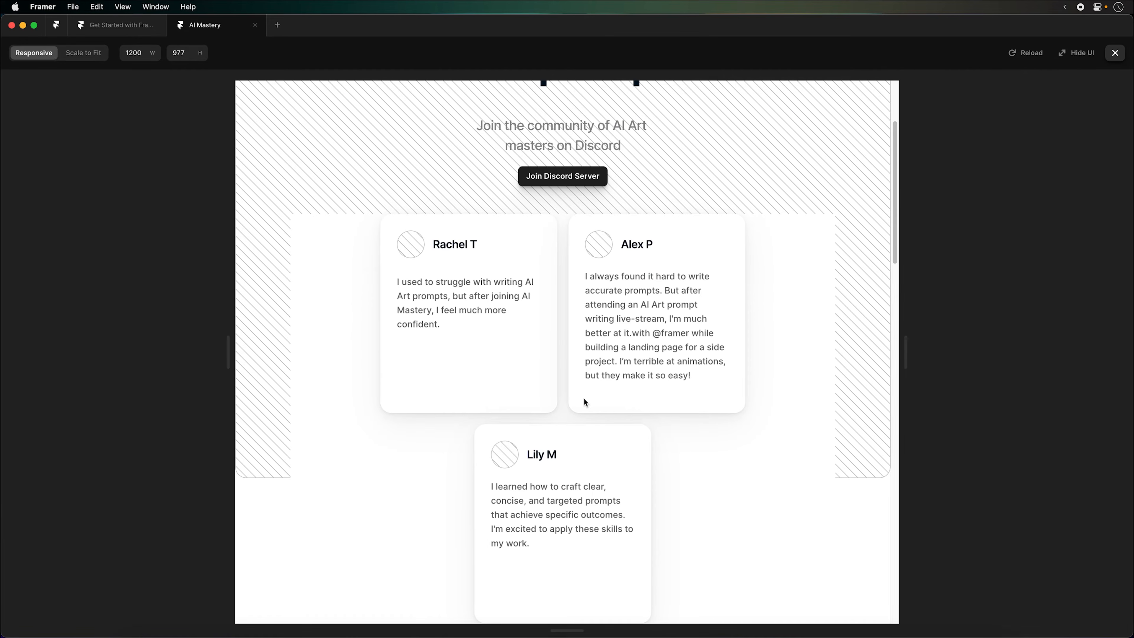
scroll(871, 366, "down", 3)
left_click_drag(902, 356, 964, 376)
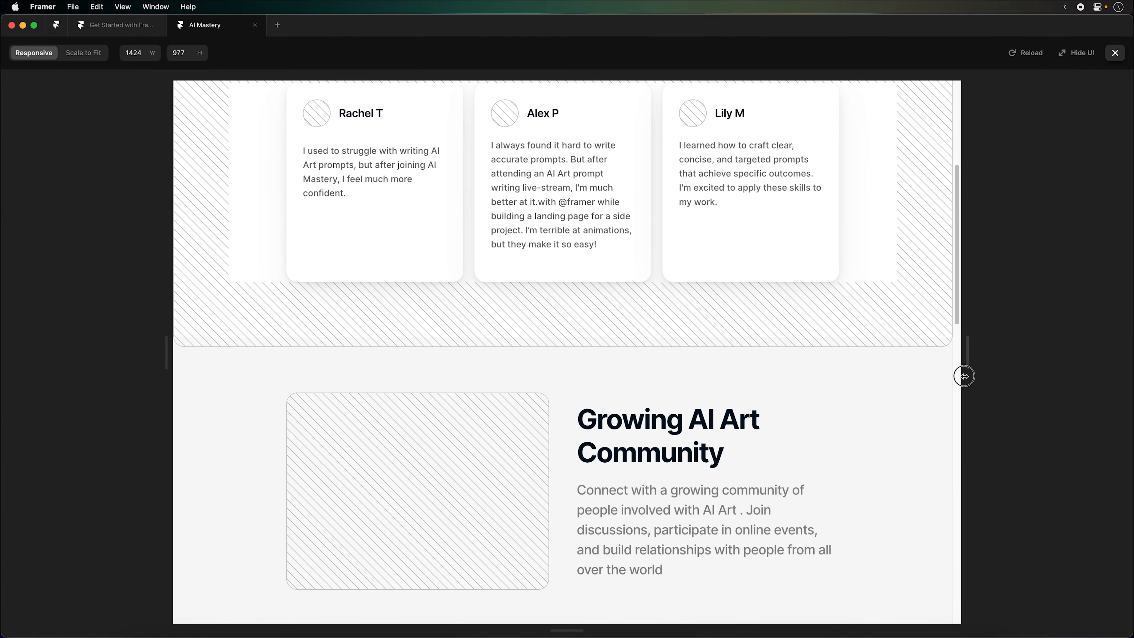
scroll(866, 362, "down", 15)
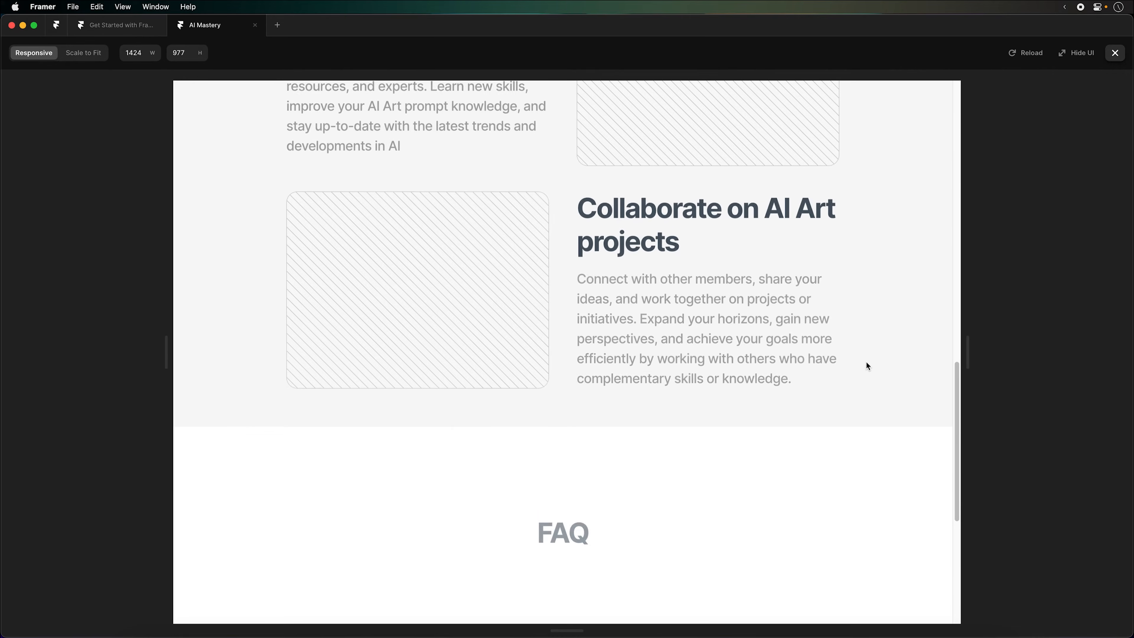
scroll(866, 366, "up", 8)
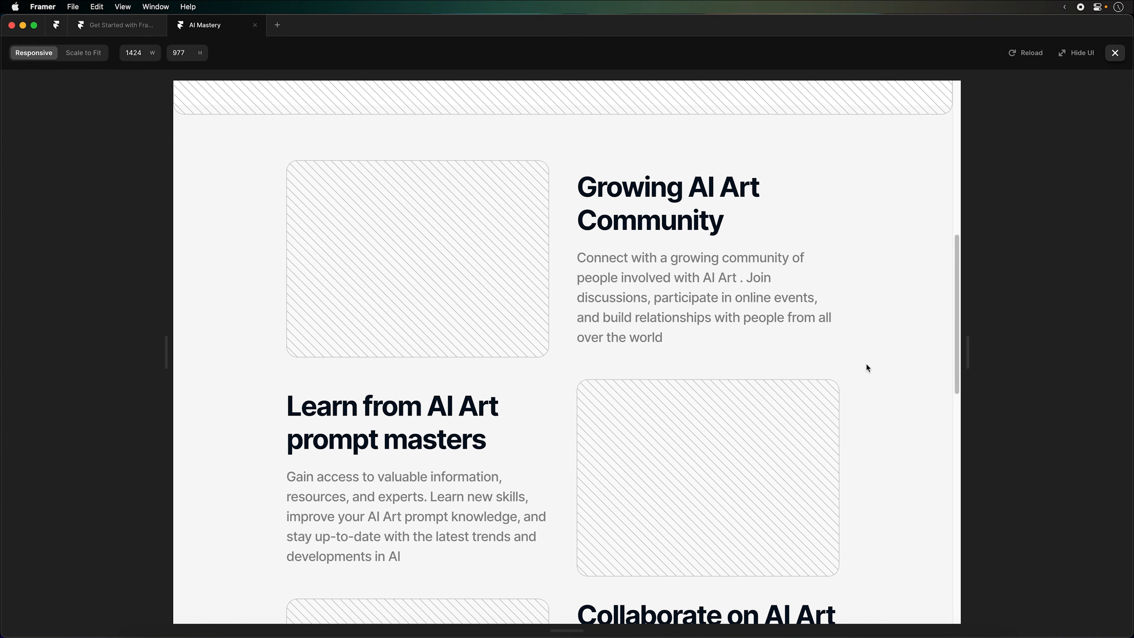
scroll(866, 366, "down", 12)
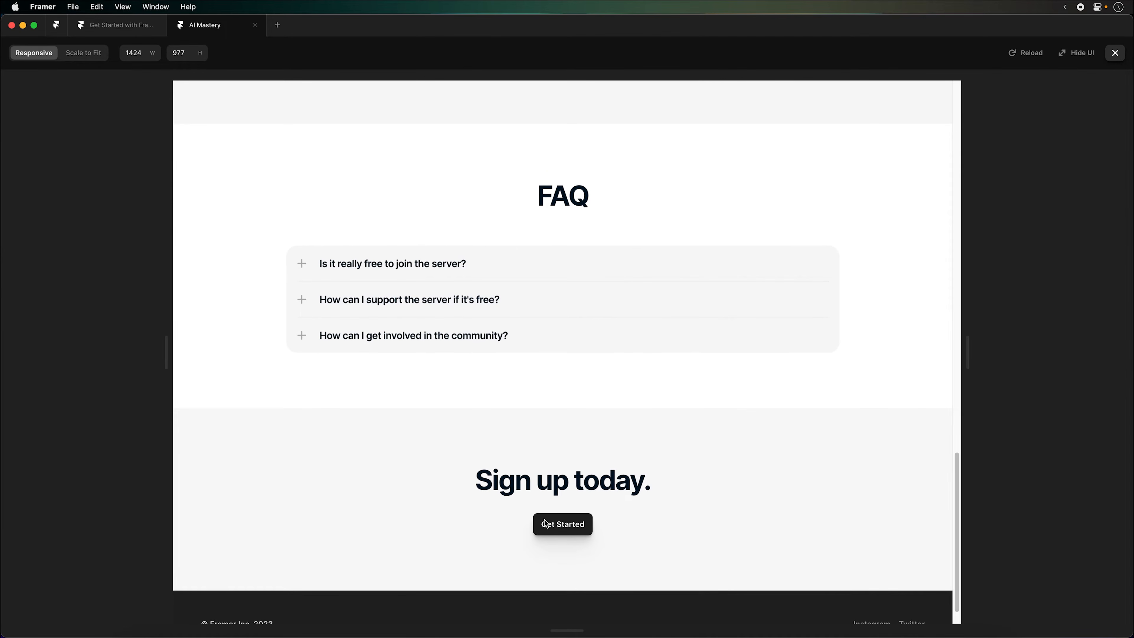
left_click(1119, 57)
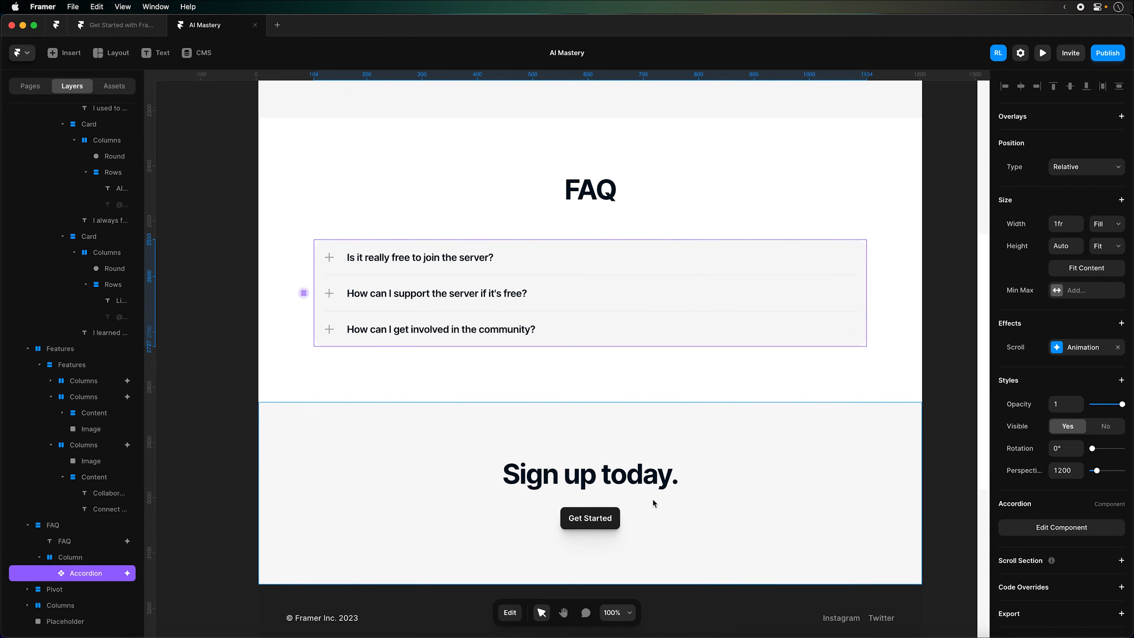
Replace the "Sign up today." heading with "Join for free today" copied from the brief's Follow Up CTA section
left_click(594, 477)
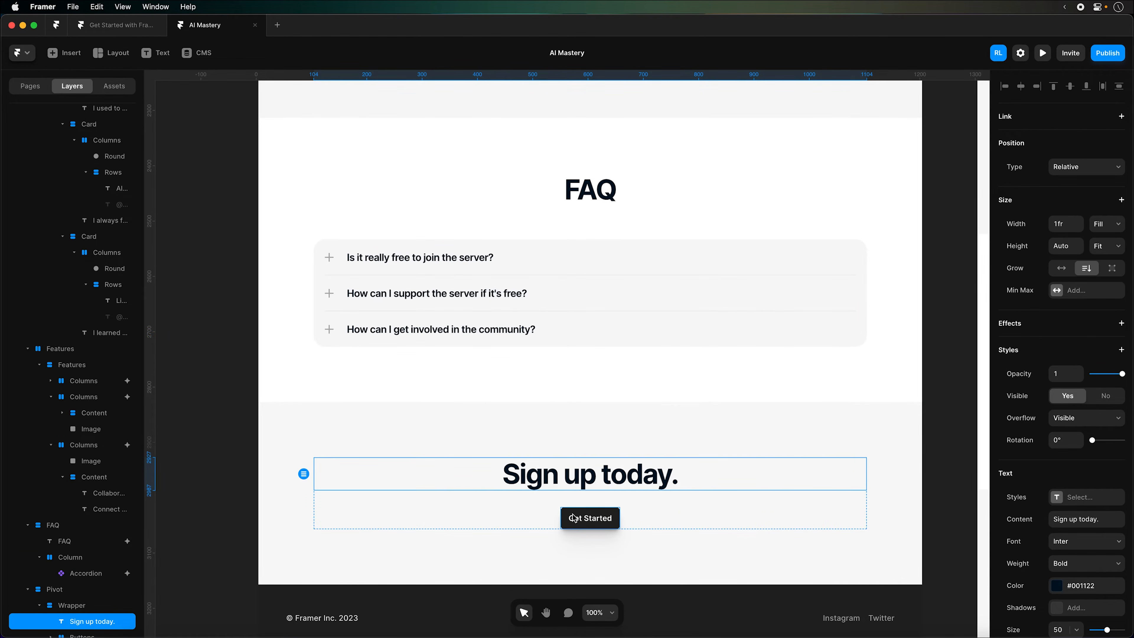
left_click(108, 32)
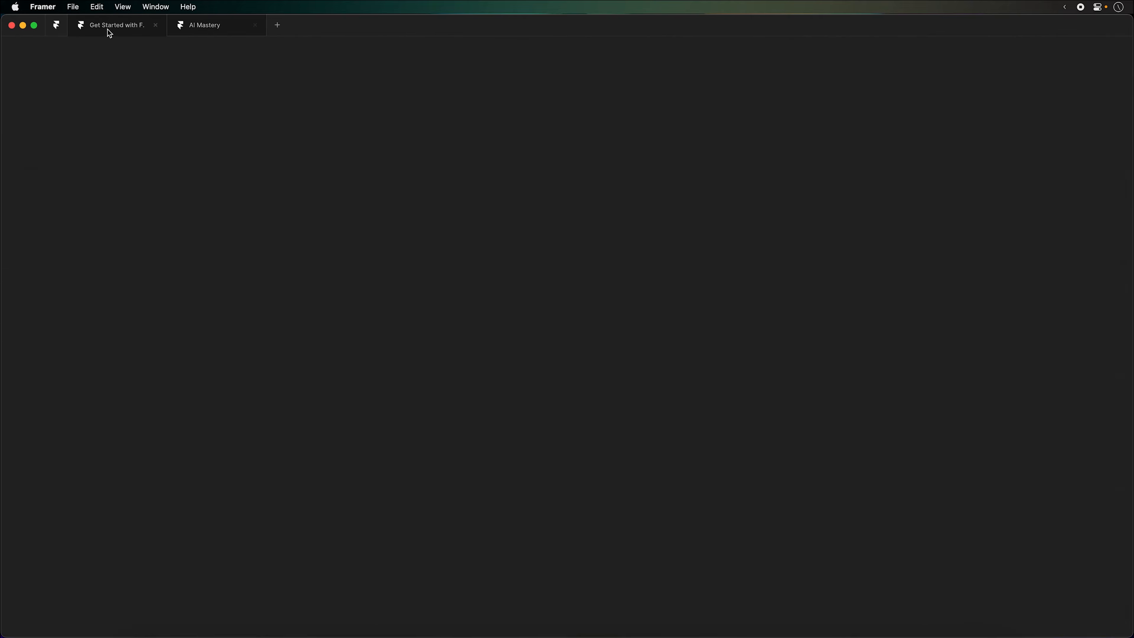
scroll(553, 410, "down", 10)
scroll(491, 324, "up", 3)
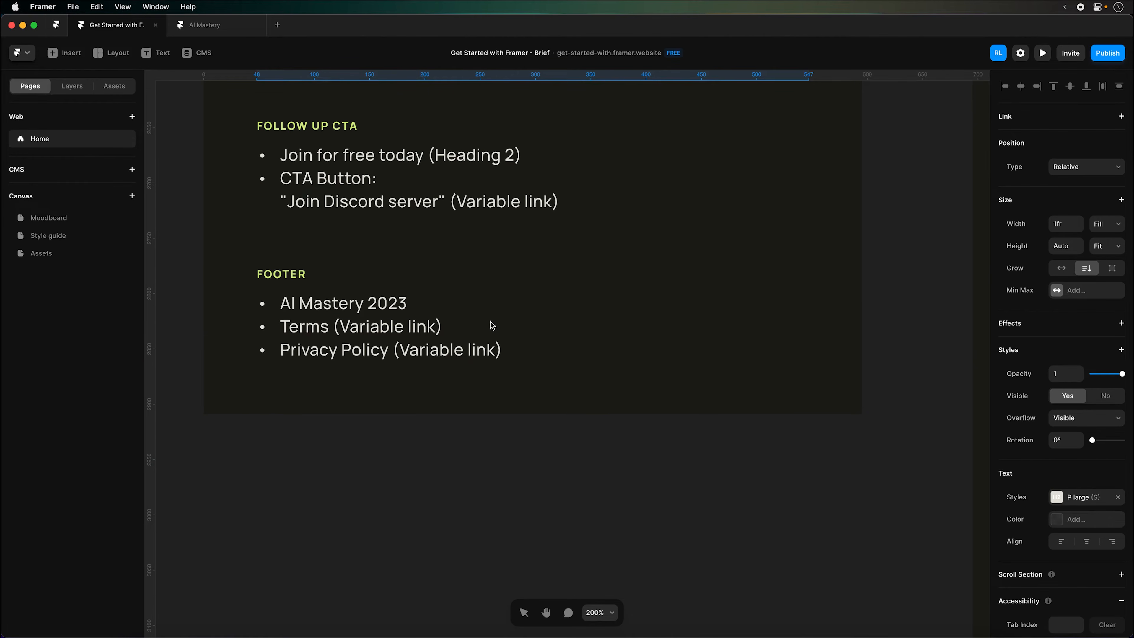
left_click(427, 222)
double_click(418, 220)
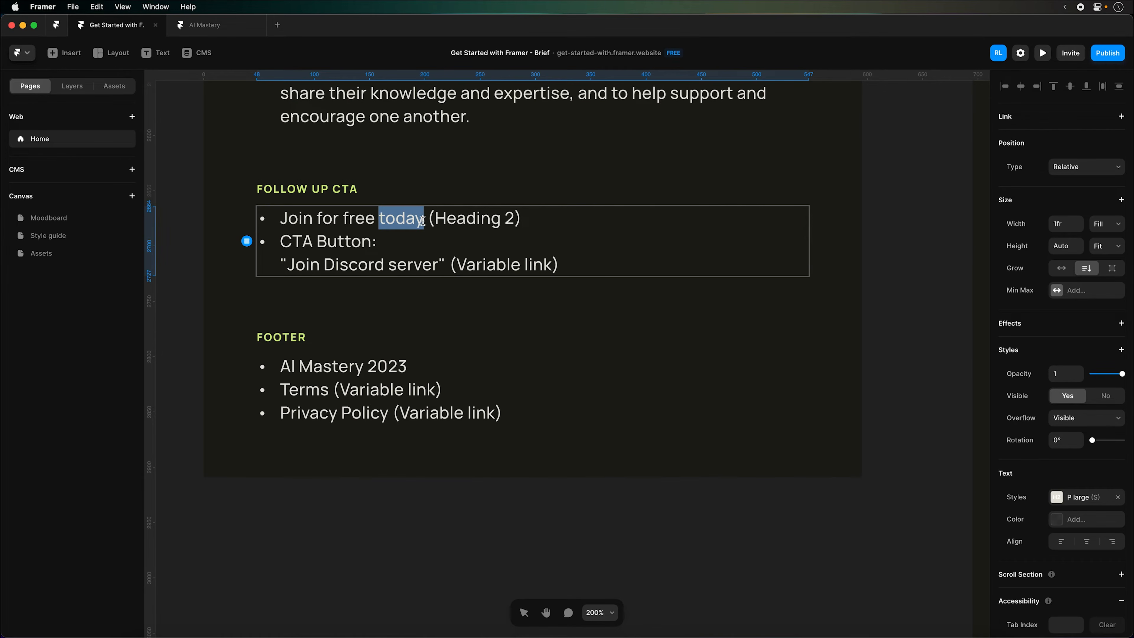
left_click_drag(418, 221, 285, 218)
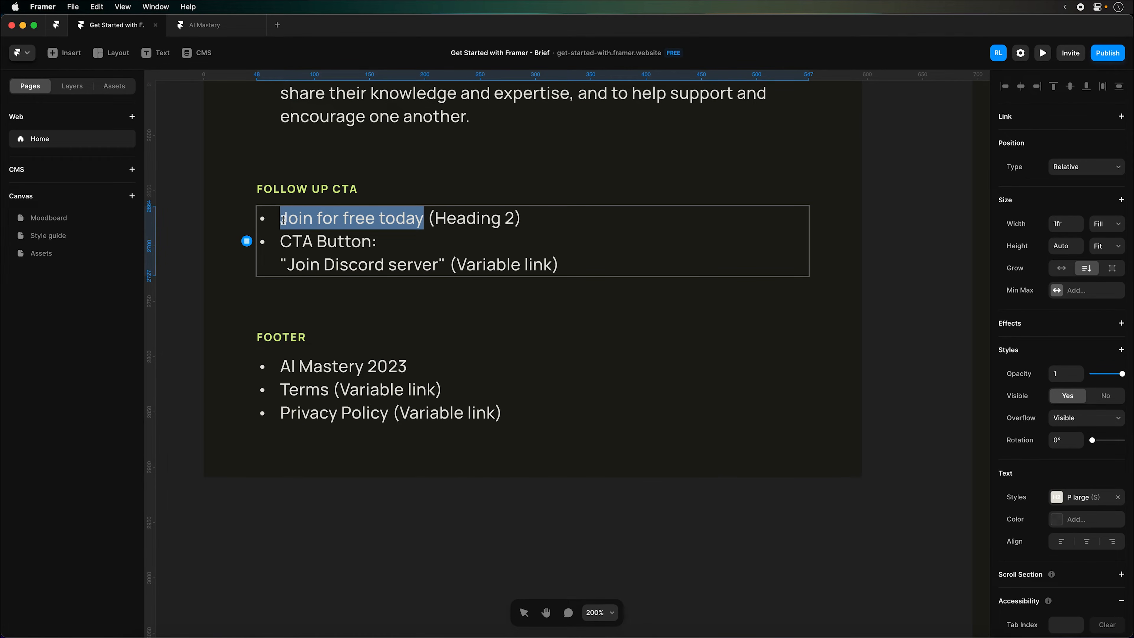
key("super")
left_click(231, 32)
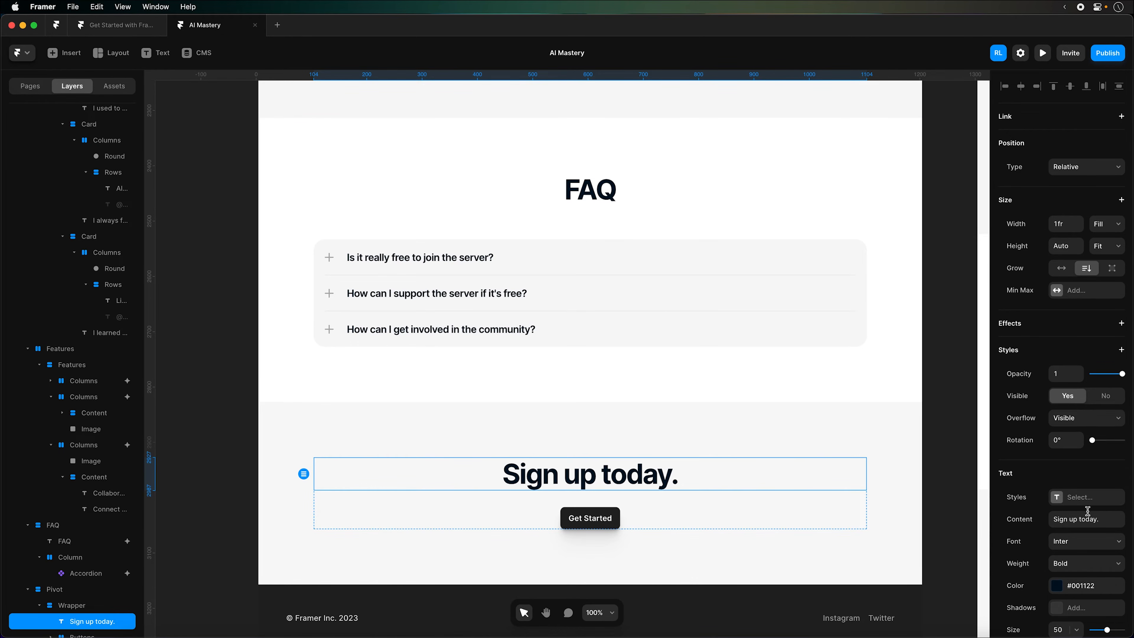
left_click(1087, 513)
type("Join for free today")
key("Return")
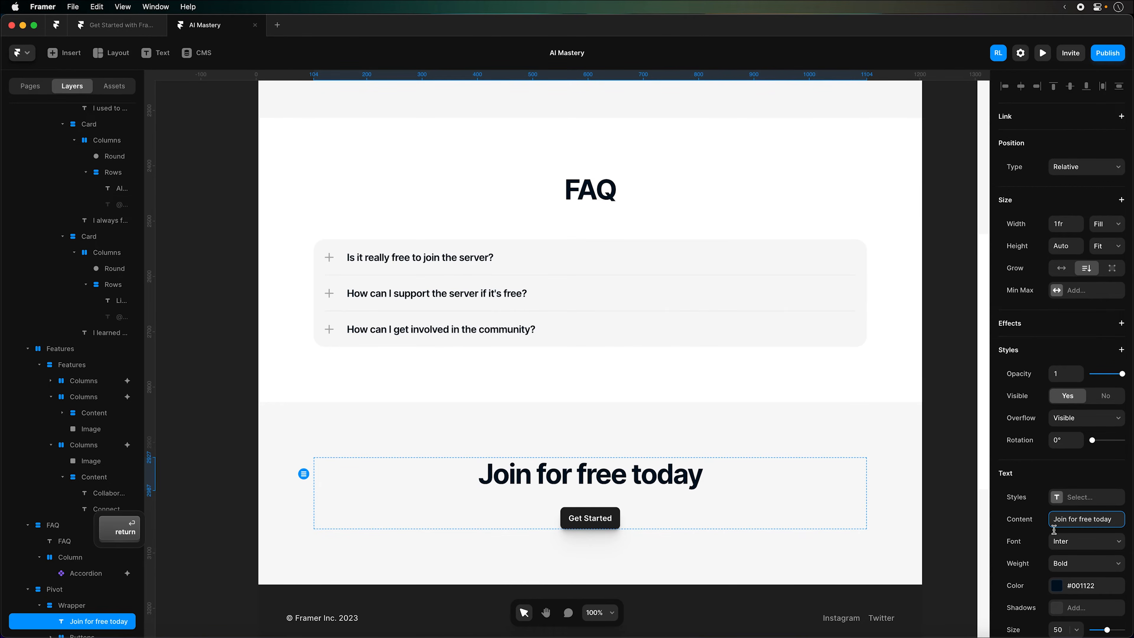
Insert the project's Button component between the "Join for free today" heading and the Get Started button
left_click(599, 523)
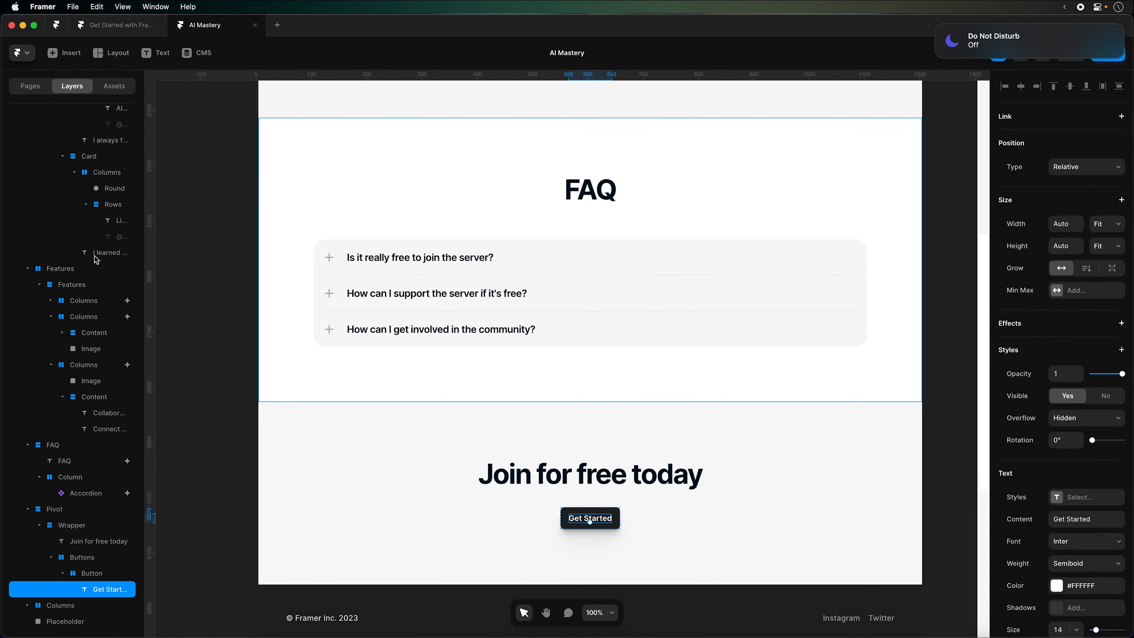
left_click(123, 90)
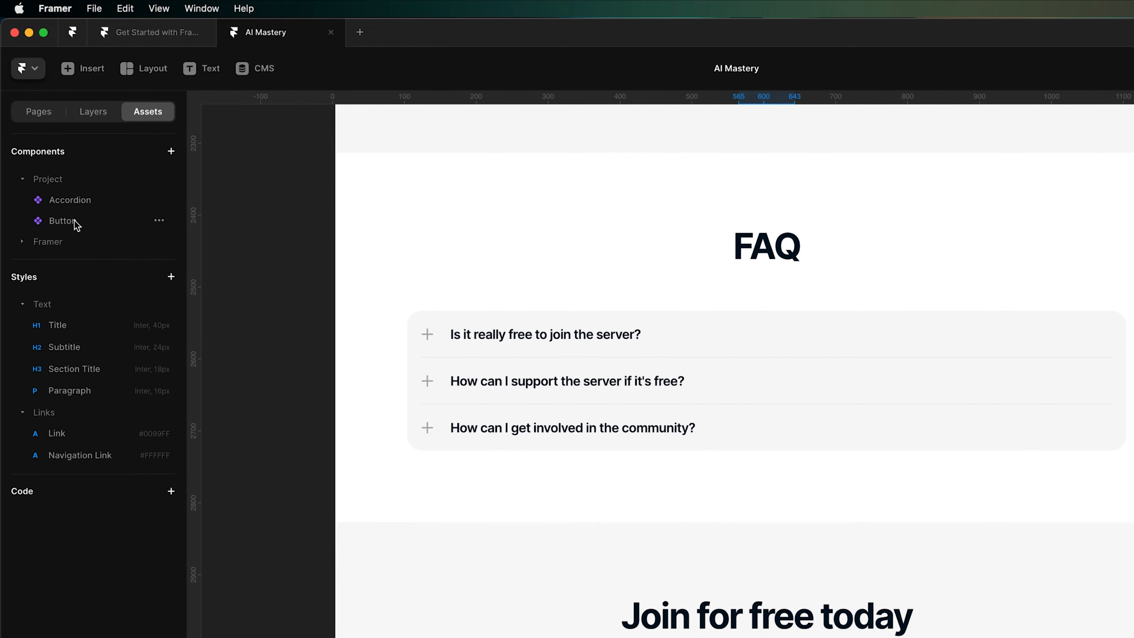
left_click_drag(74, 220, 740, 637)
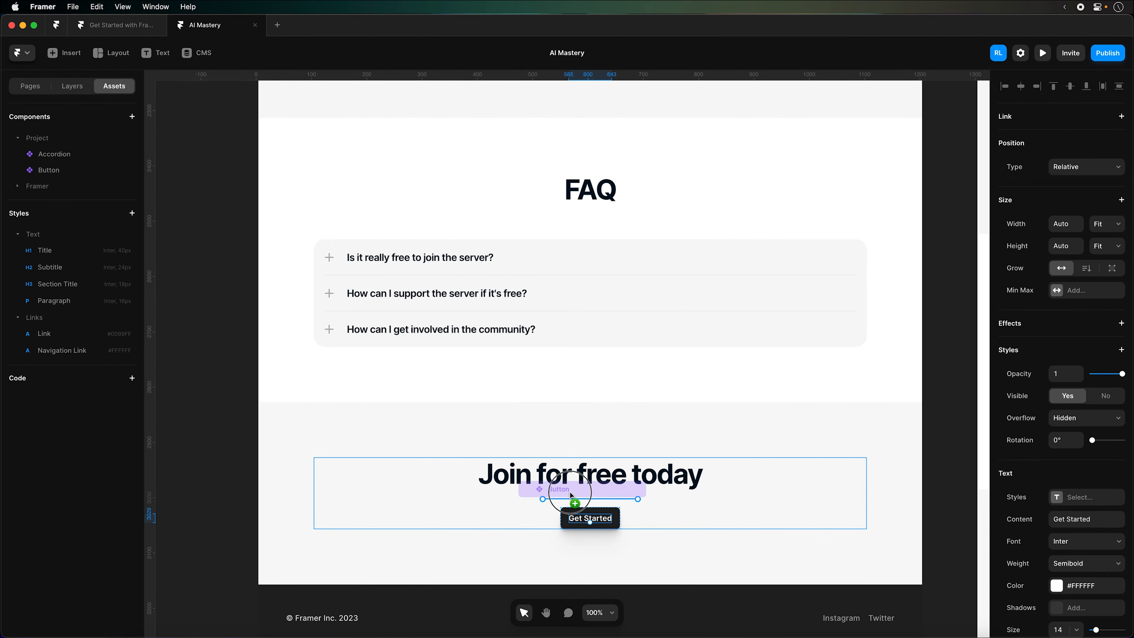
left_click_drag(569, 492, 570, 493)
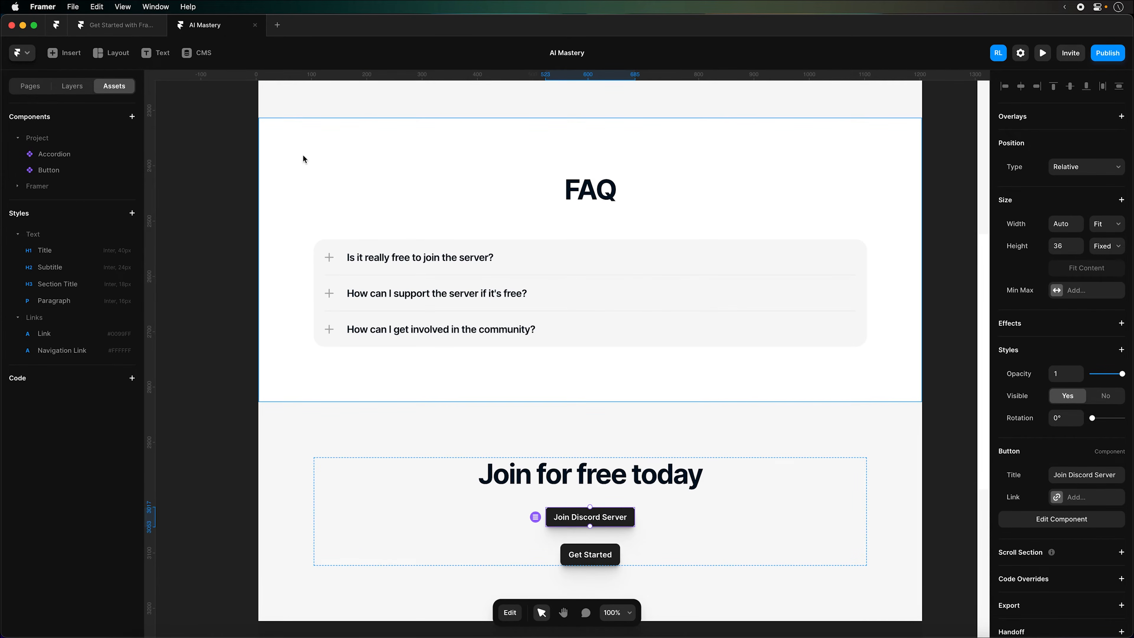
Delete the old Buttons stack holding Get Started from the Pivot section's Wrapper, and select the new Button
left_click(72, 86)
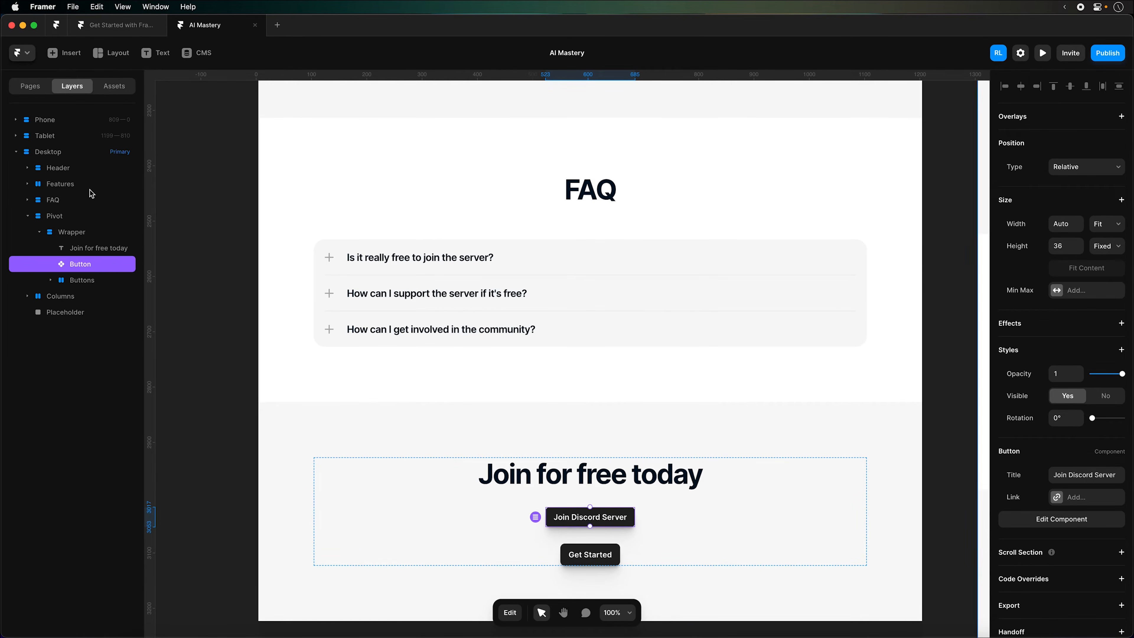
left_click(87, 282)
key("Delete")
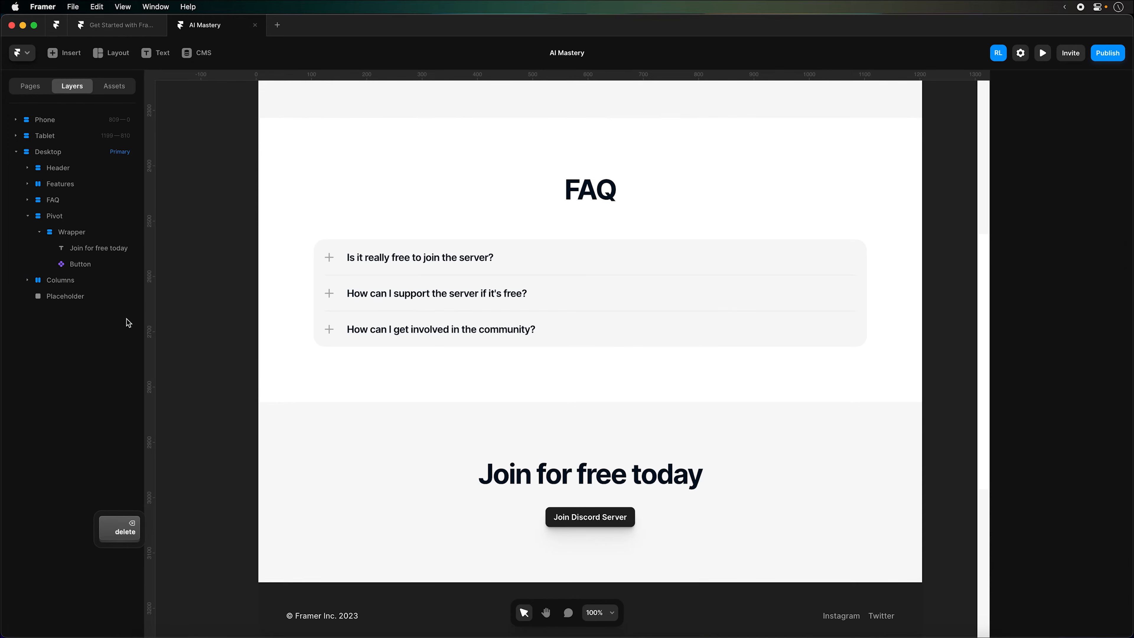
left_click(78, 264)
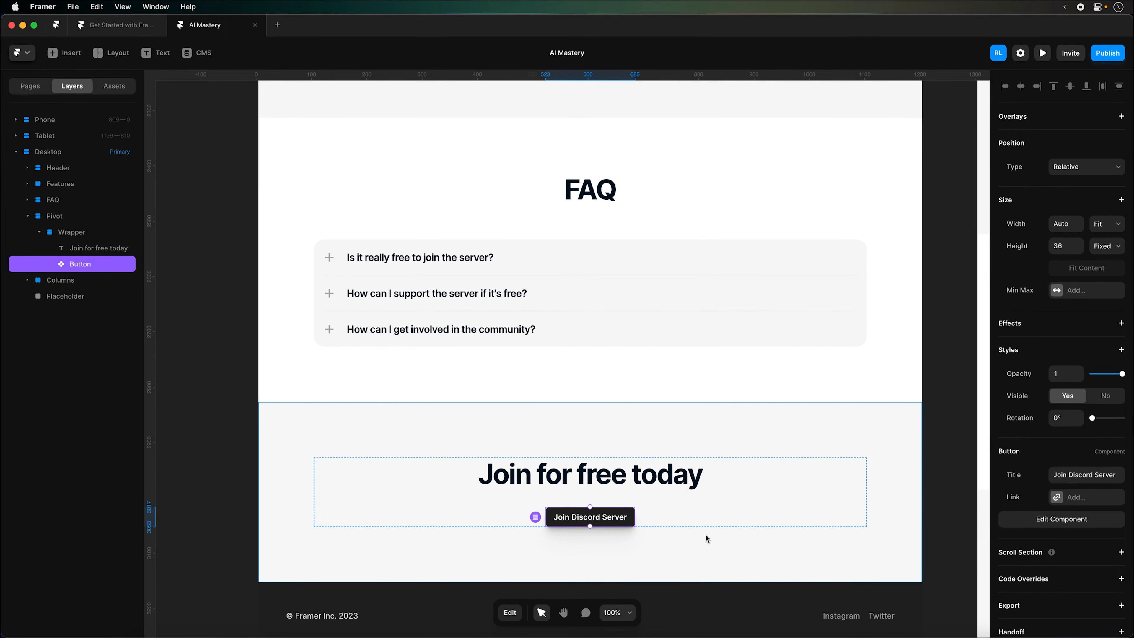
Create a component named "Footer" from the dark Columns stack below the "Join for free today" section
scroll(590, 325, "down", 4)
left_click(501, 511)
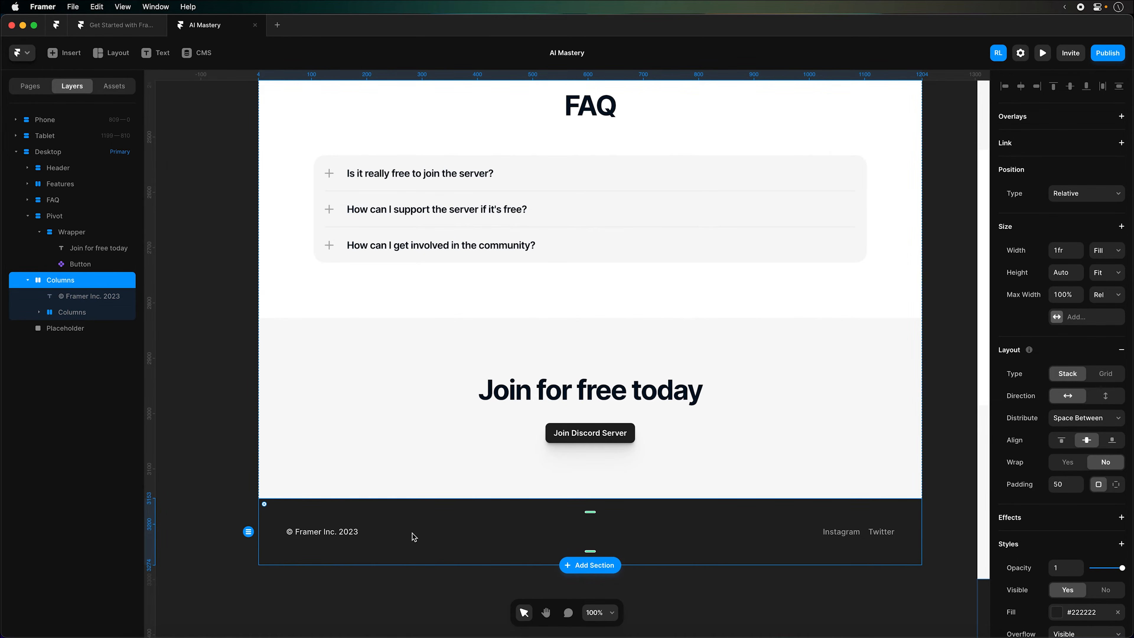
right_click(421, 532)
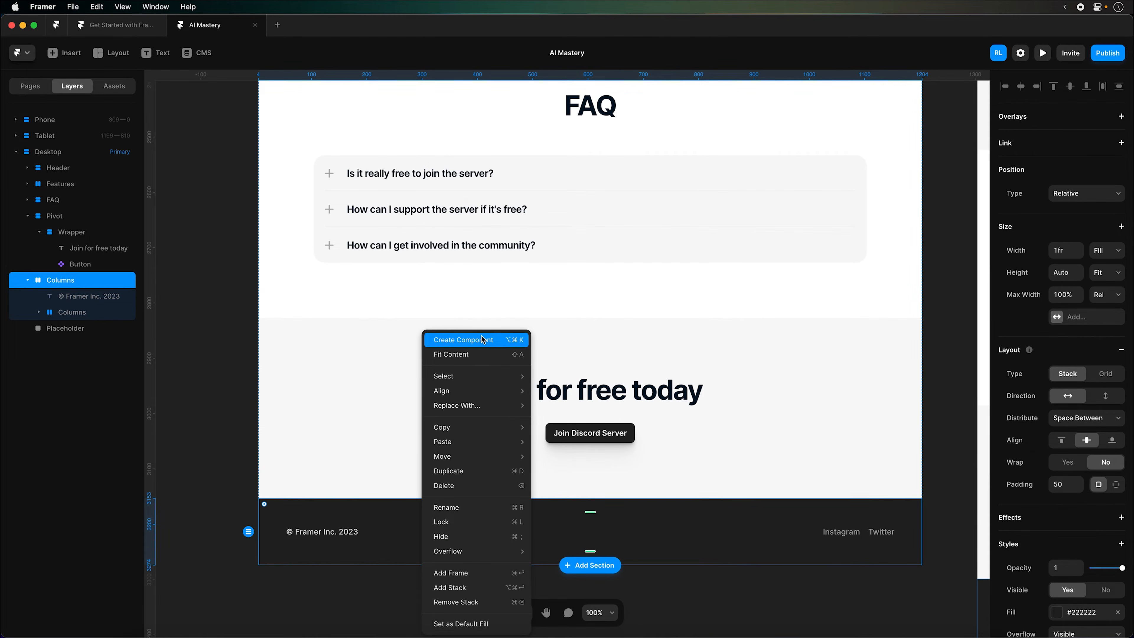
left_click(496, 341)
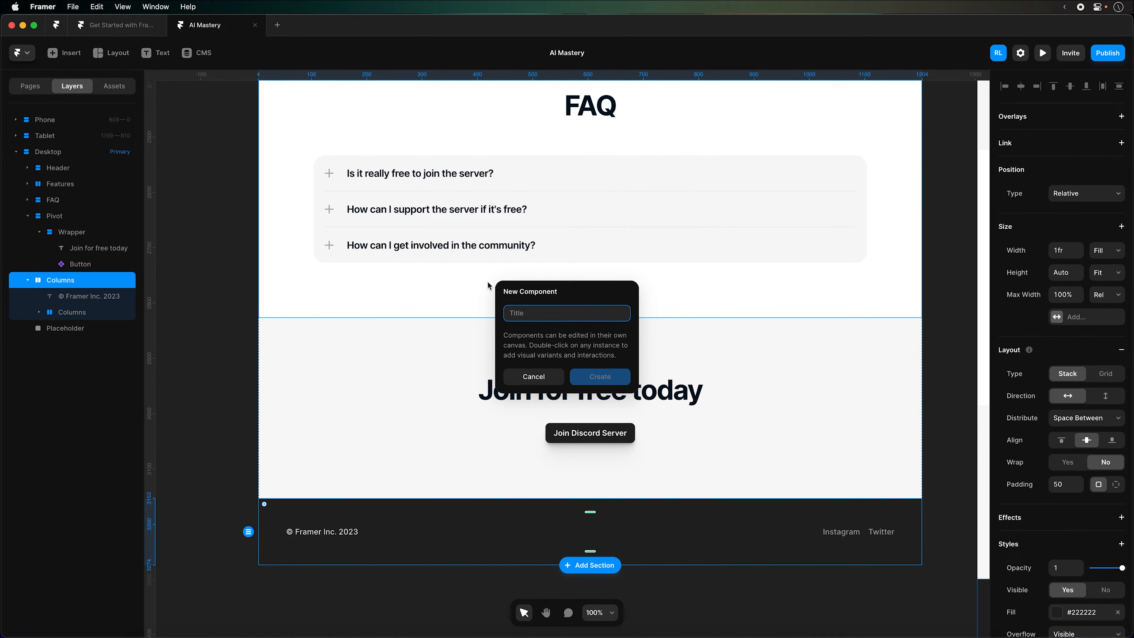
type("Footer")
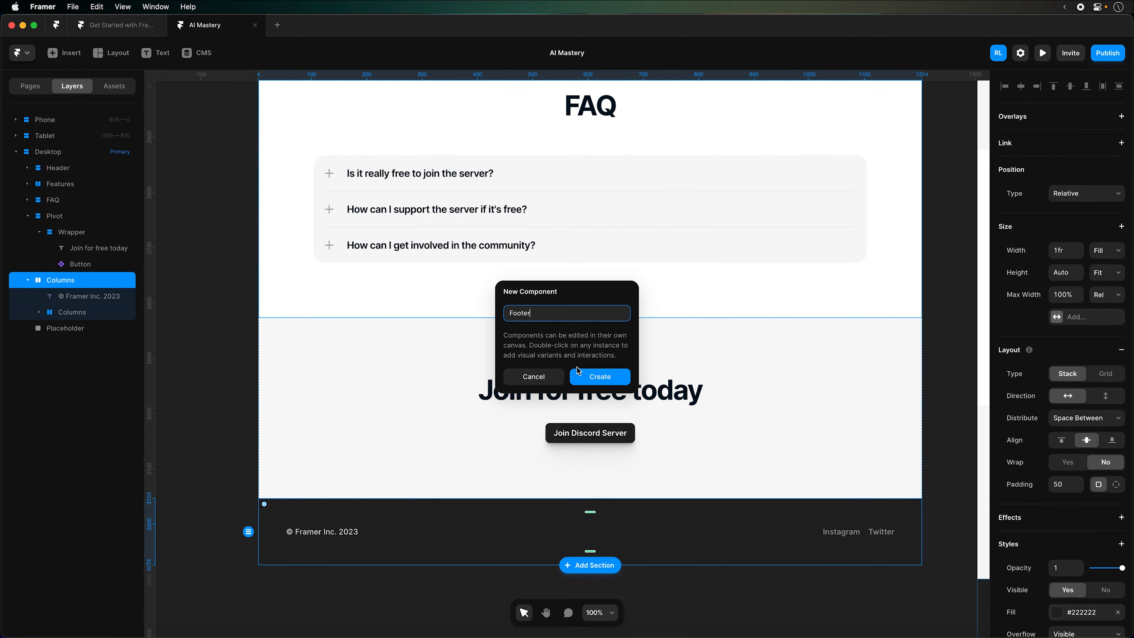
left_click(587, 377)
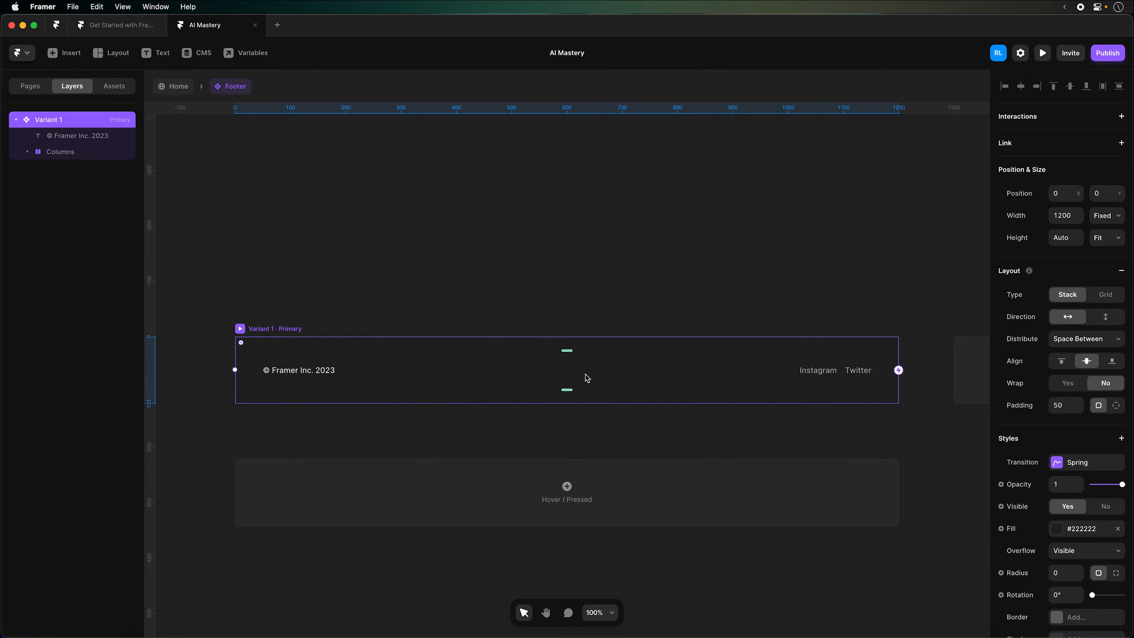
Examine the Footer component's variant layout and compare it with the Footer content in the project brief
scroll(370, 314, "right", 6)
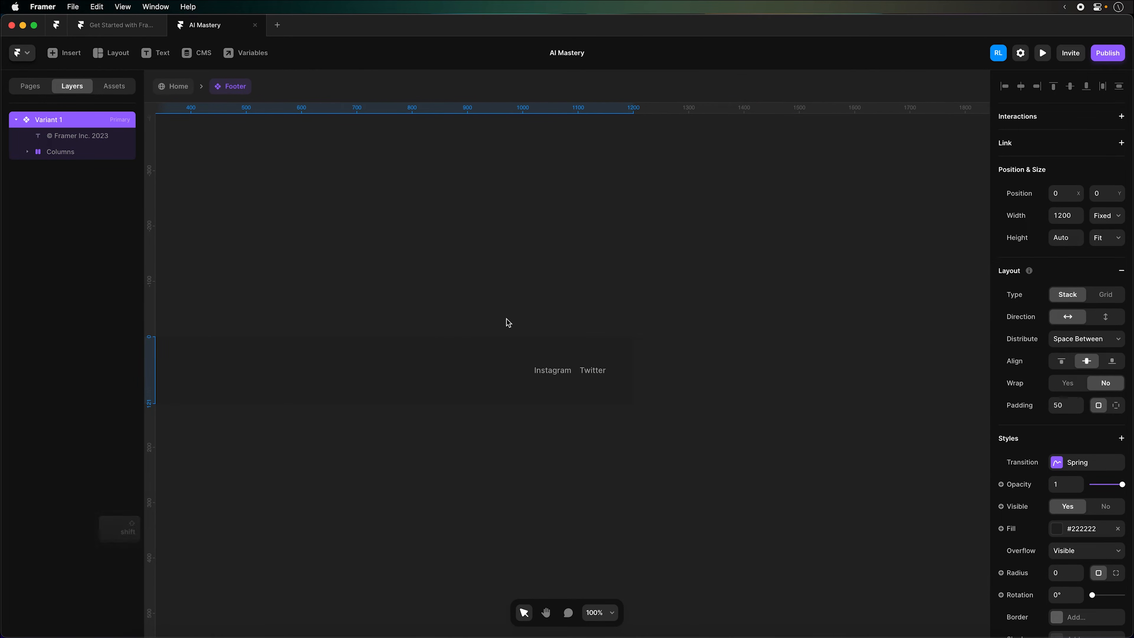
key("super+minus")
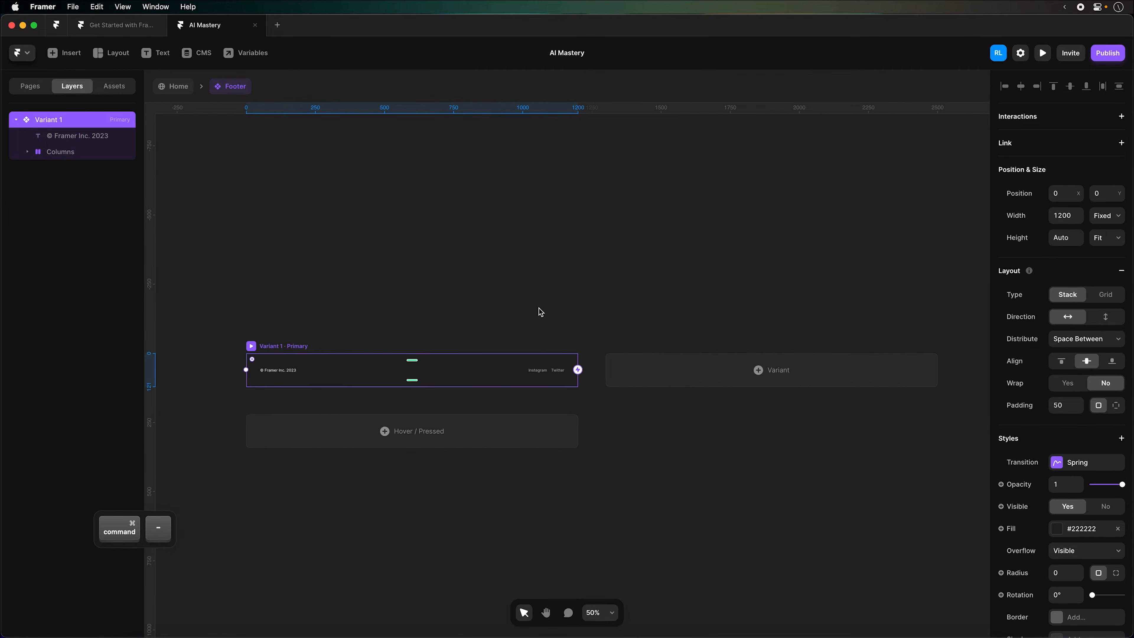
scroll(686, 364, "right", 2)
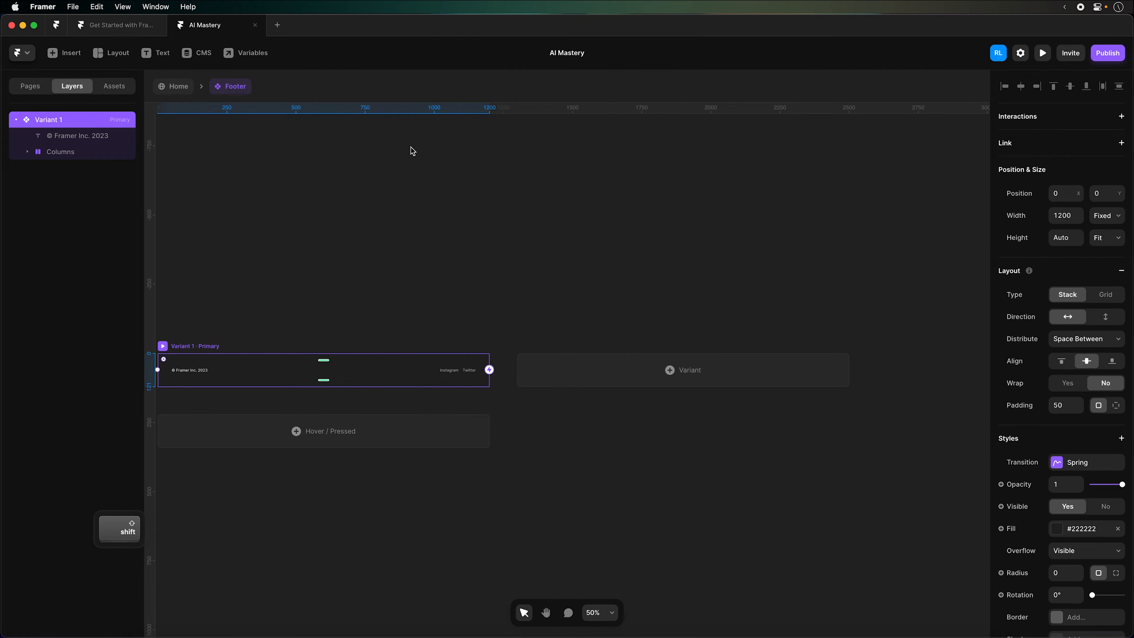
left_click(130, 34)
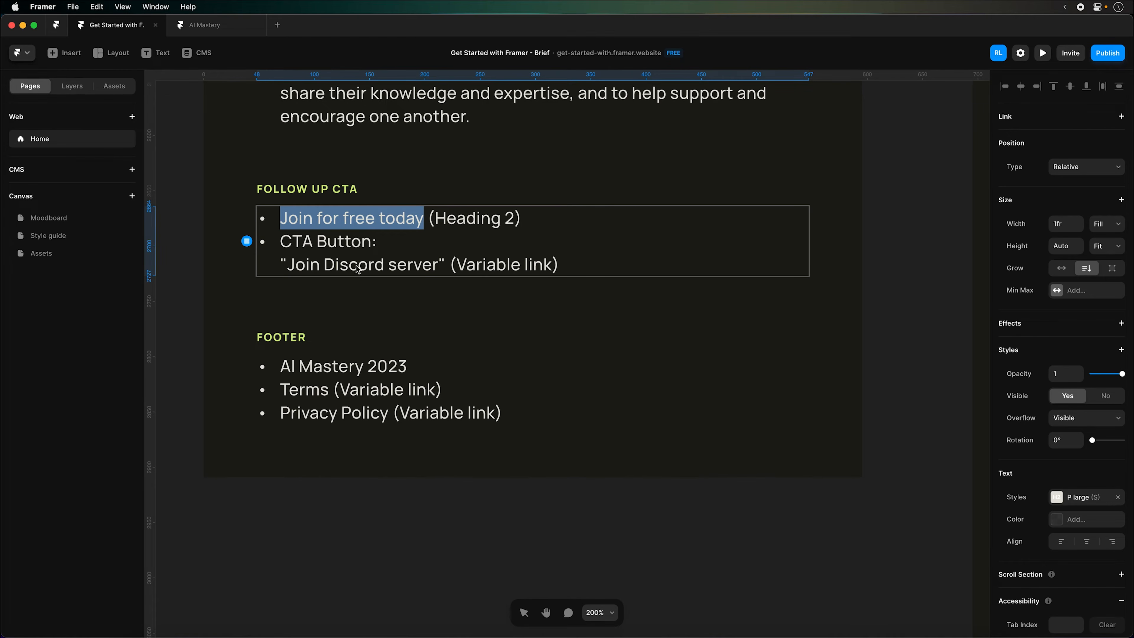
left_click(206, 29)
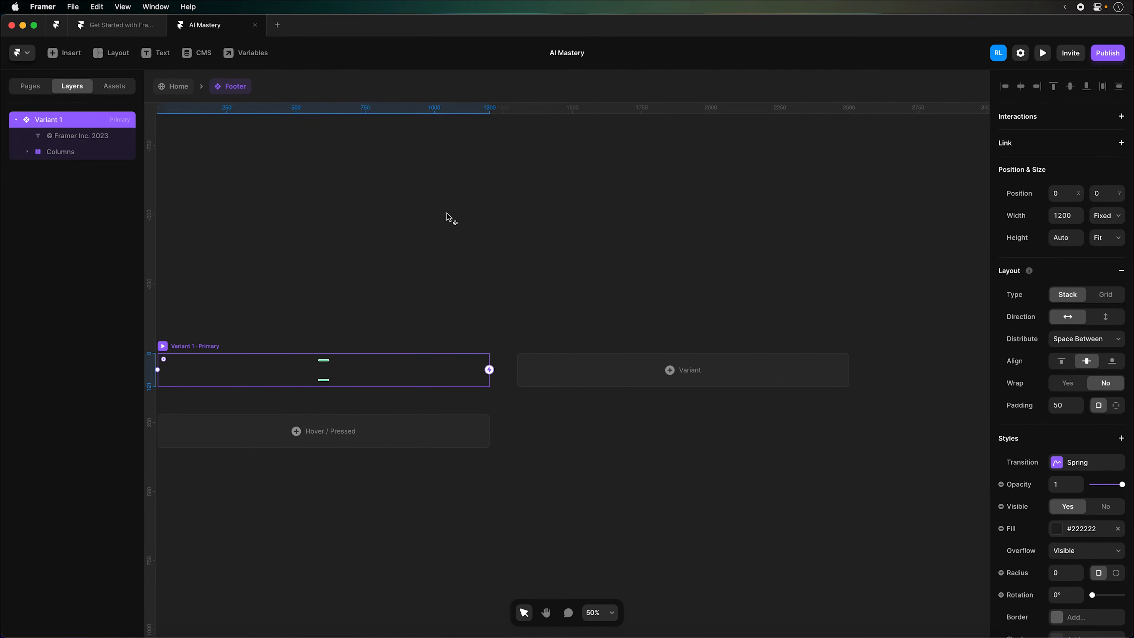
Return to the page canvas and inspect the Footer component in the Tablet and Phone breakpoints
double_click(447, 216)
scroll(840, 504, "right", 1)
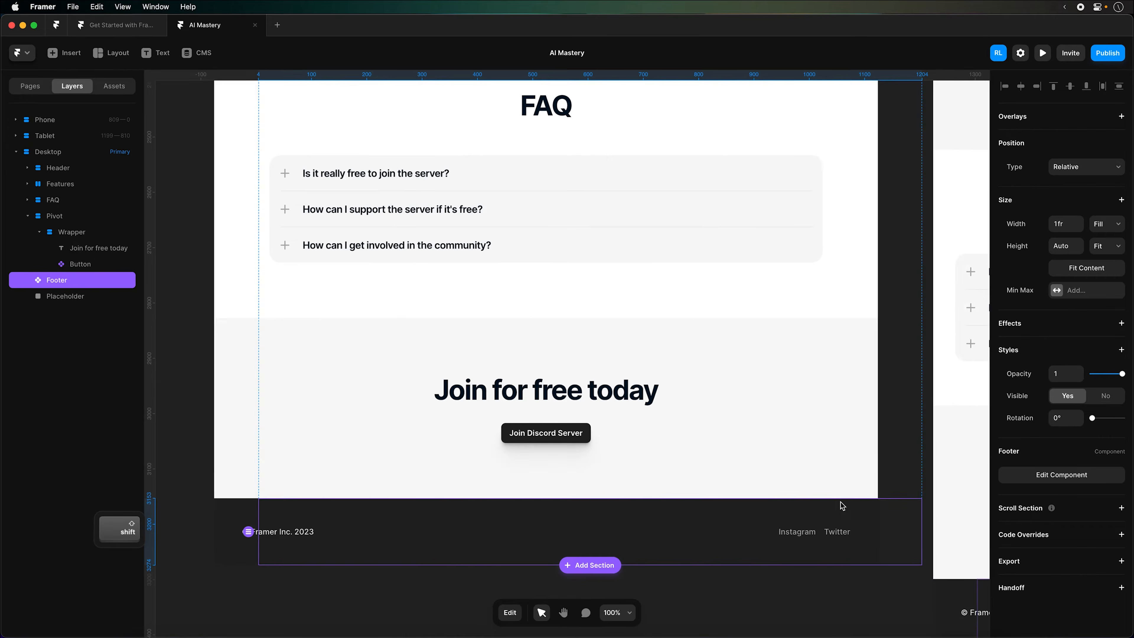
scroll(840, 501, "right", 5)
scroll(839, 536, "down", 1)
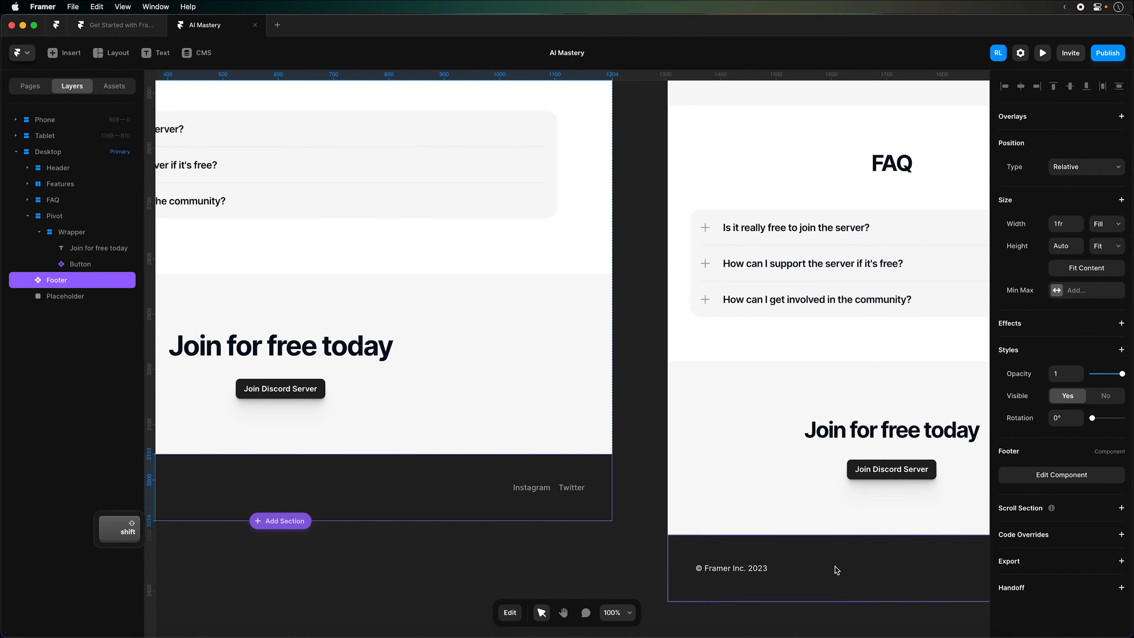
left_click(834, 566)
scroll(835, 566, "right", 5)
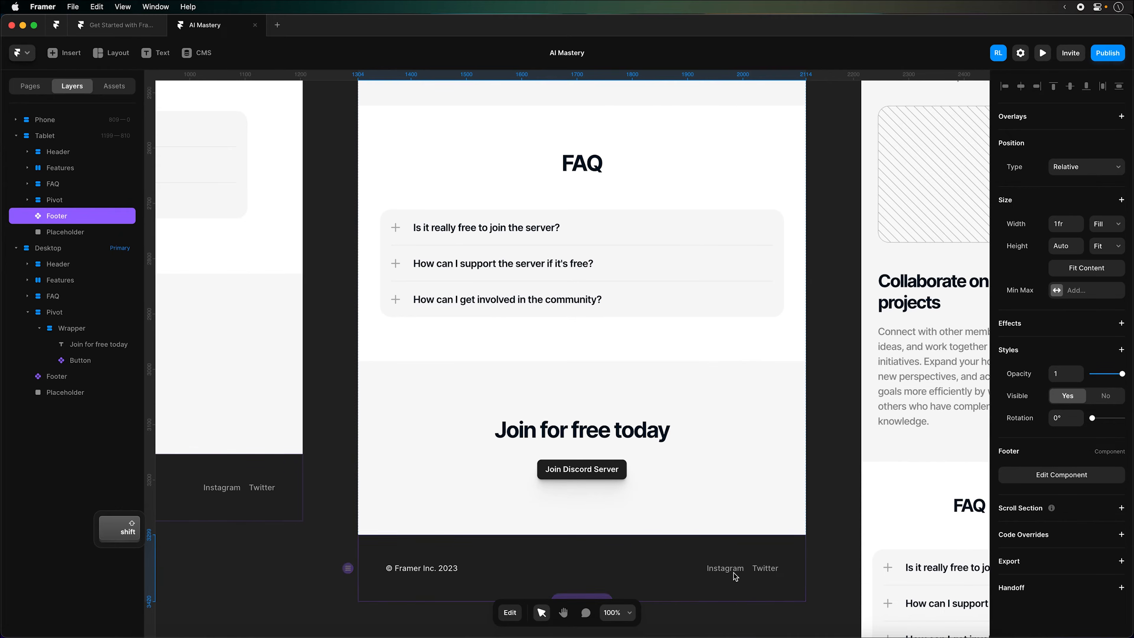
scroll(831, 559, "right", 2)
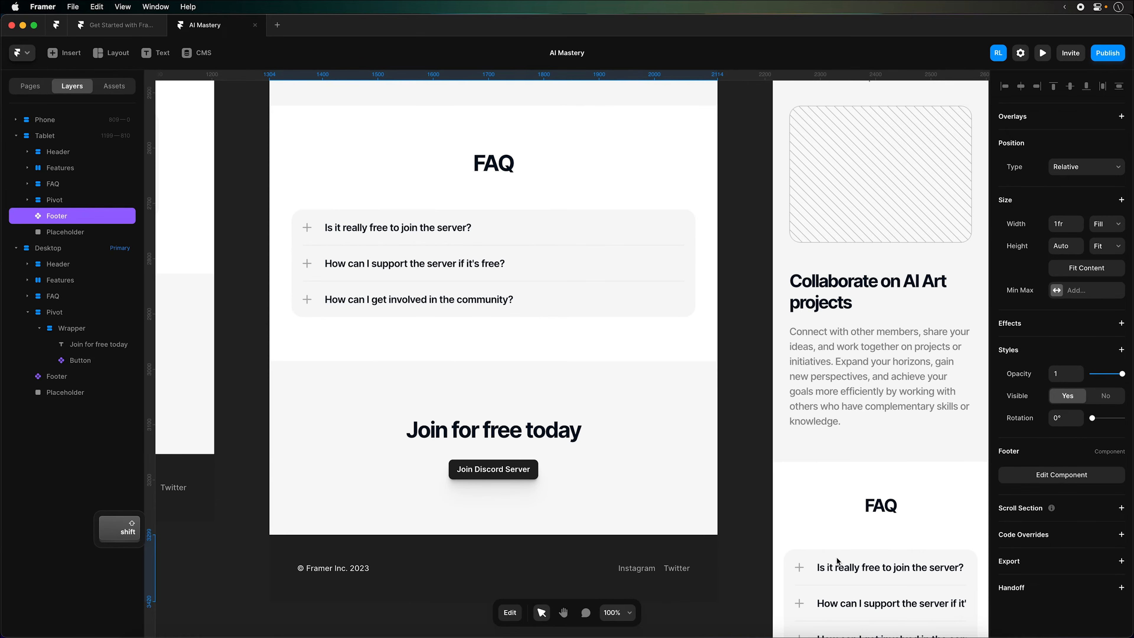
scroll(860, 540, "down", 7)
left_click(868, 564)
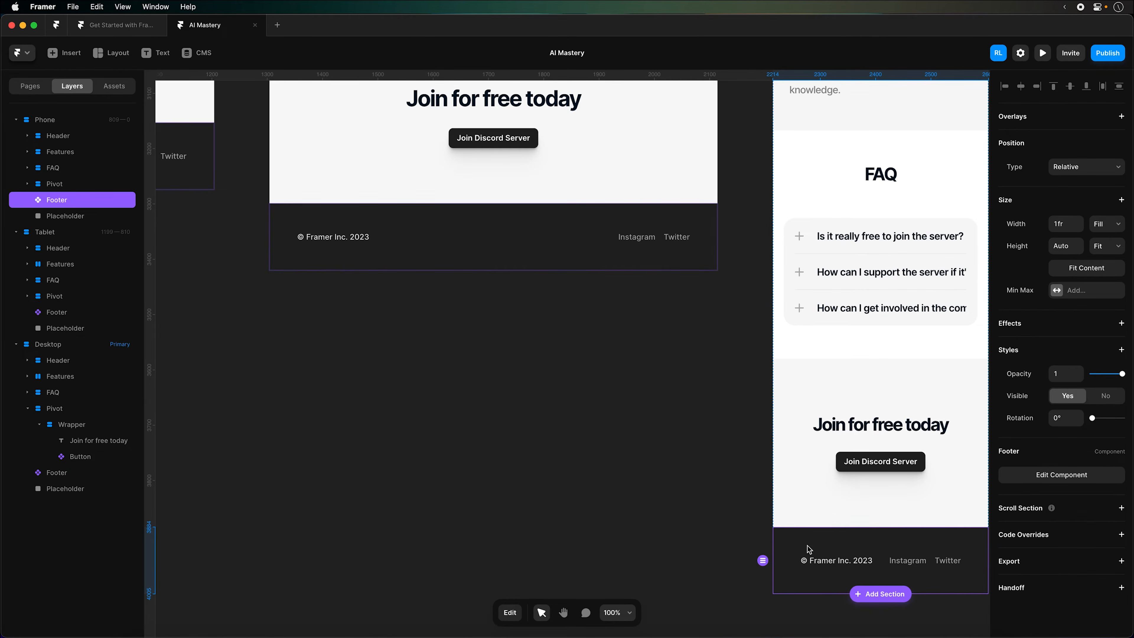
scroll(642, 404, "left", 2)
scroll(591, 500, "left", 12)
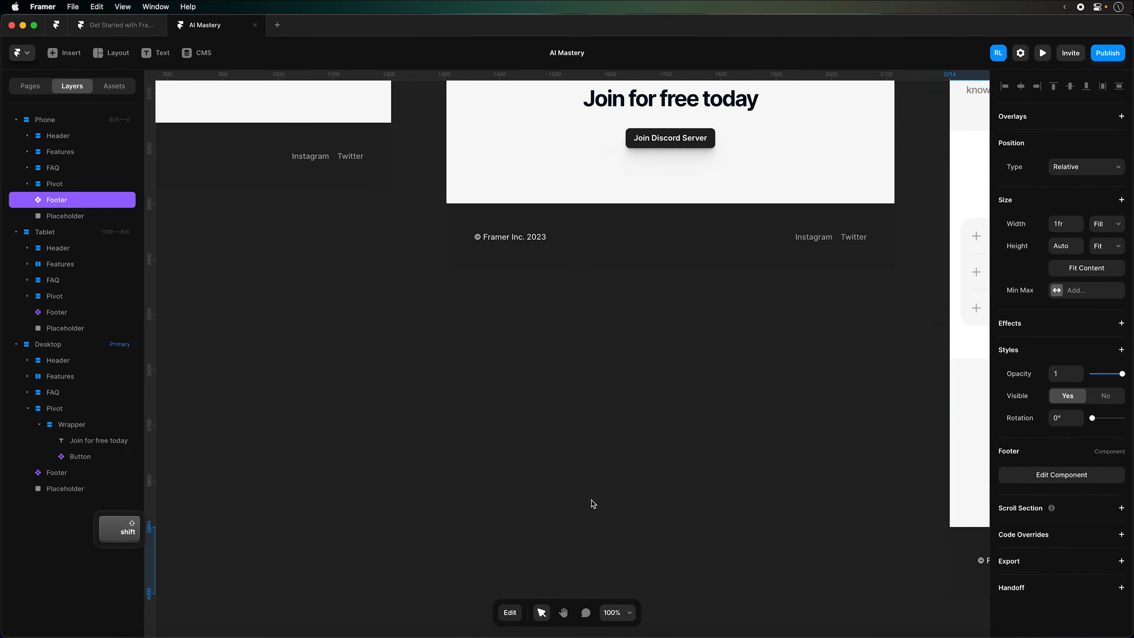
scroll(595, 483, "up", 2)
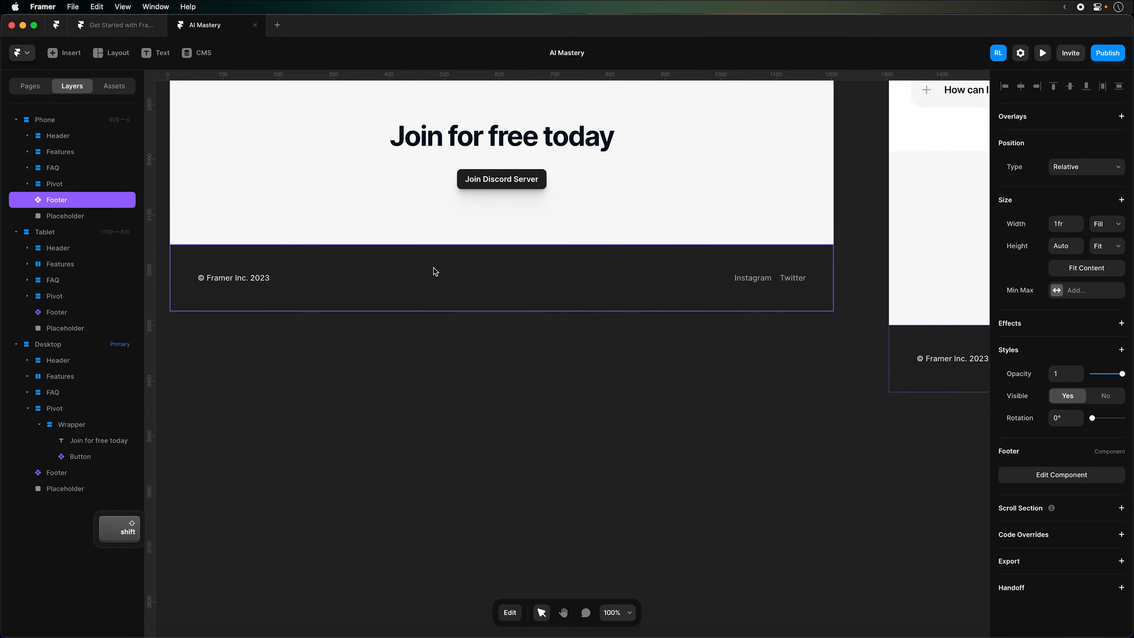
Edit the Footer component from the Desktop breakpoint and replace its copyright text with "AI Mastery 2023" copied from the brief
left_click(433, 267)
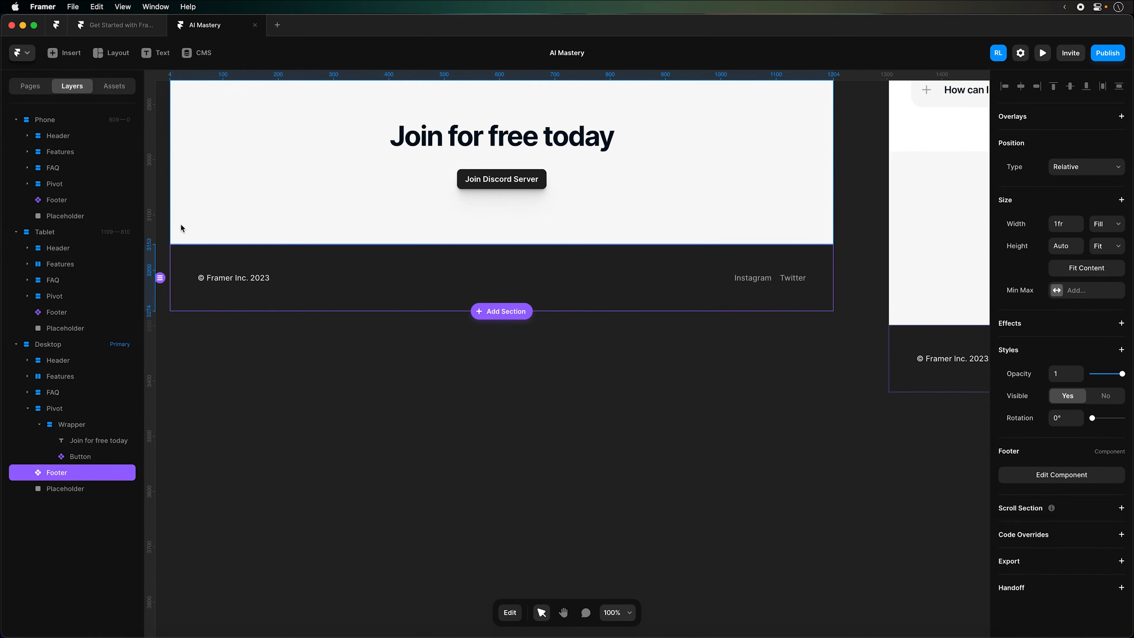
left_click(1036, 474)
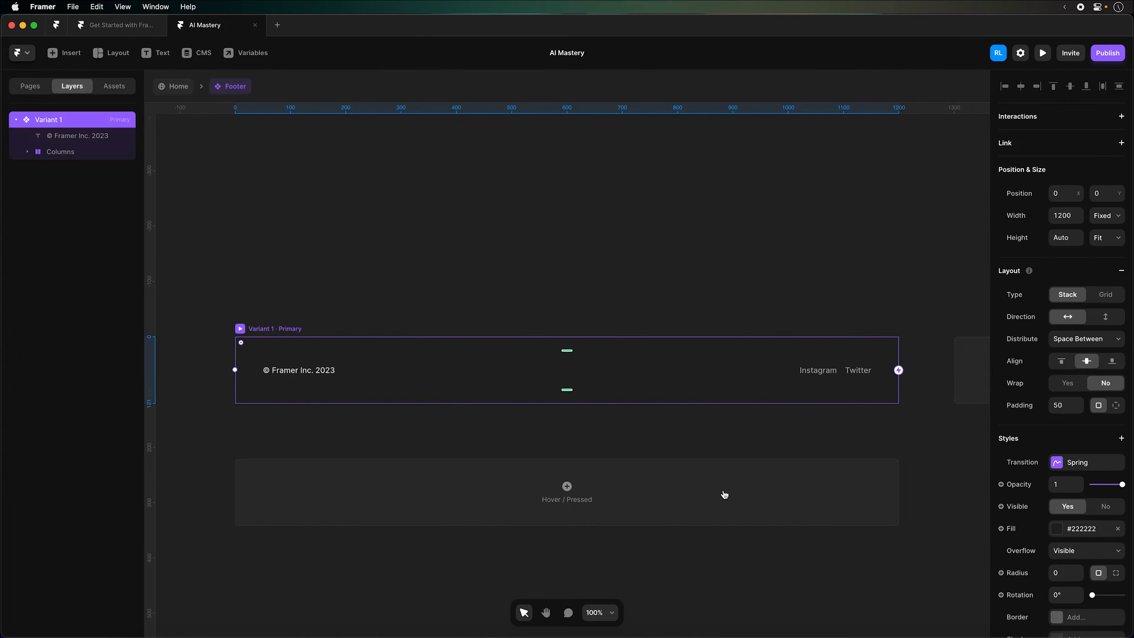
left_click(311, 374)
left_click(123, 26)
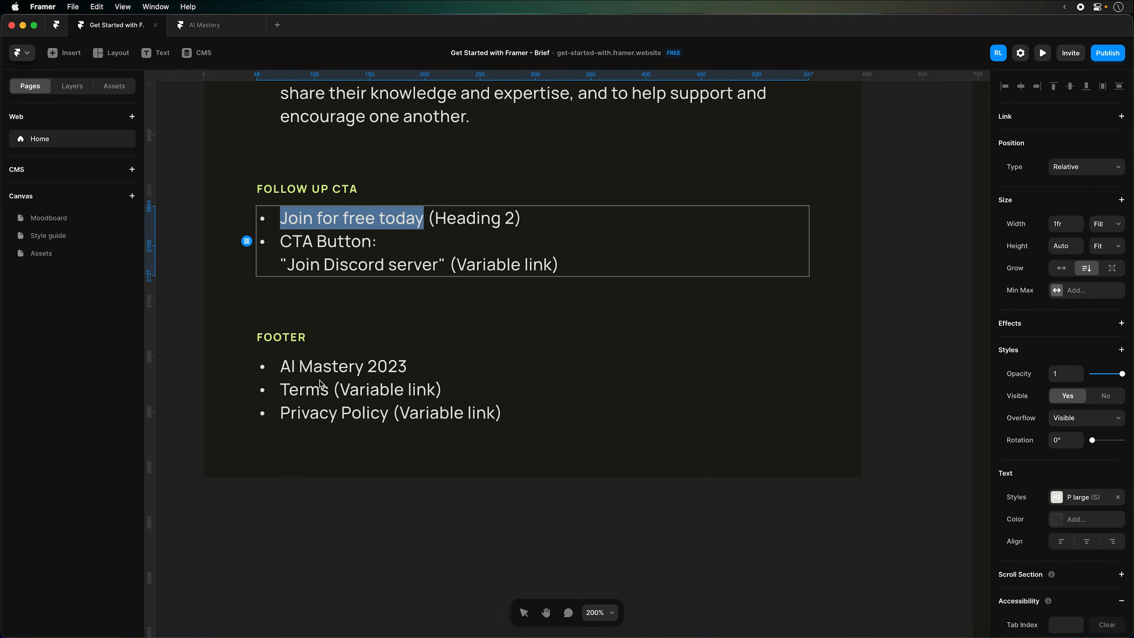
left_click(408, 369)
left_click_drag(376, 369, 280, 369)
key("super+c")
left_click(188, 29)
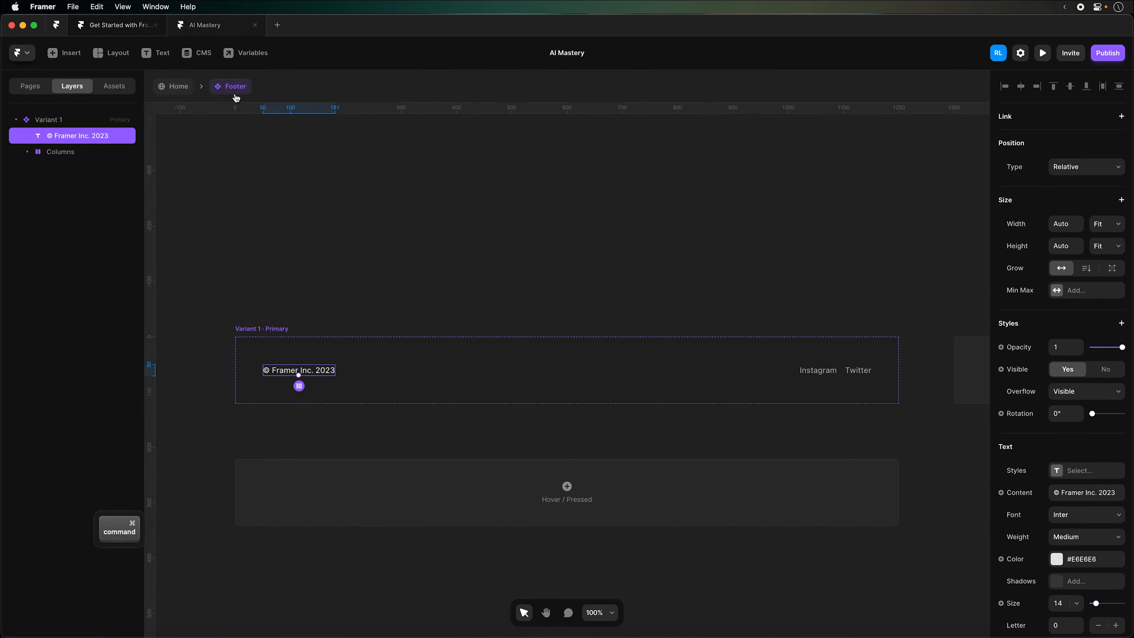
triple_click(281, 370)
key("super+v")
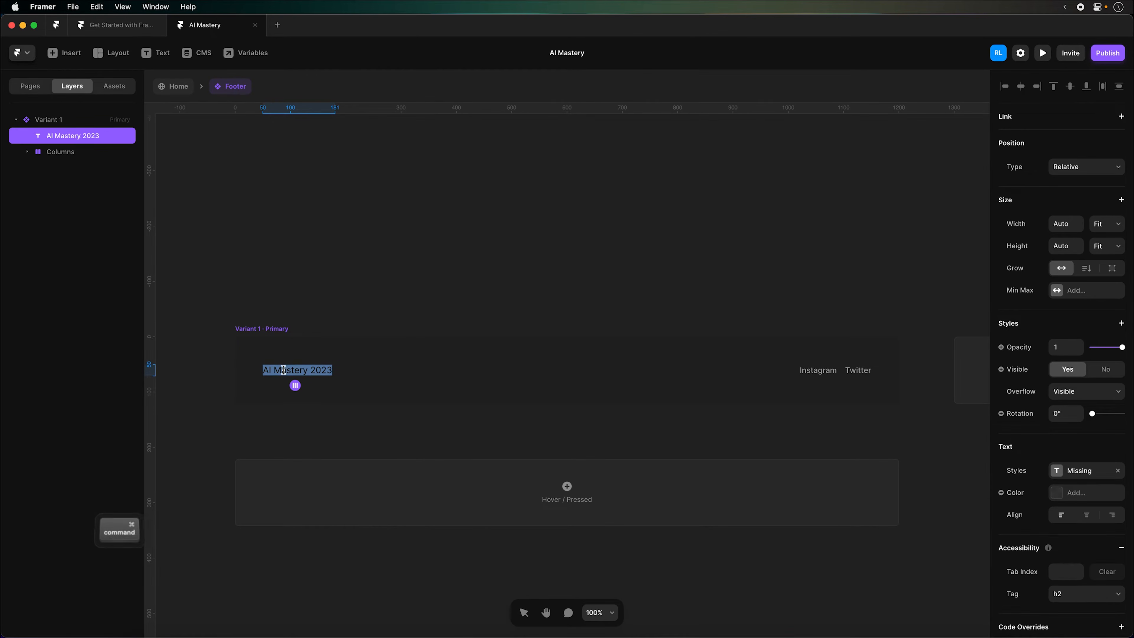
Replace the footer's Instagram text content with "Terms" copied from the brief's Footer section
left_click(822, 371)
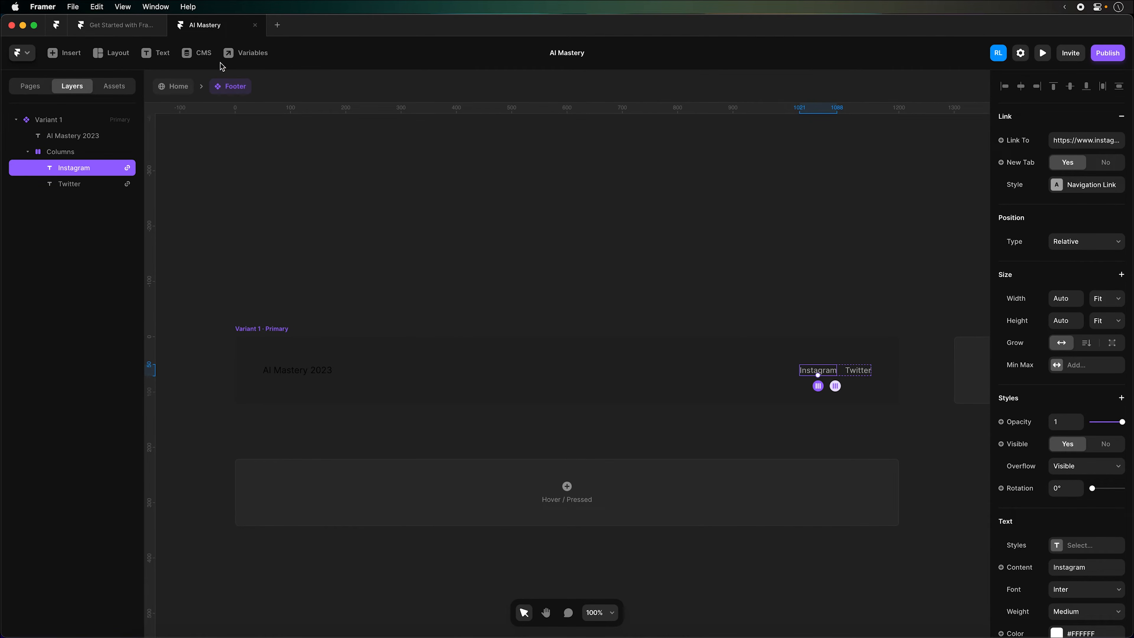
left_click(118, 25)
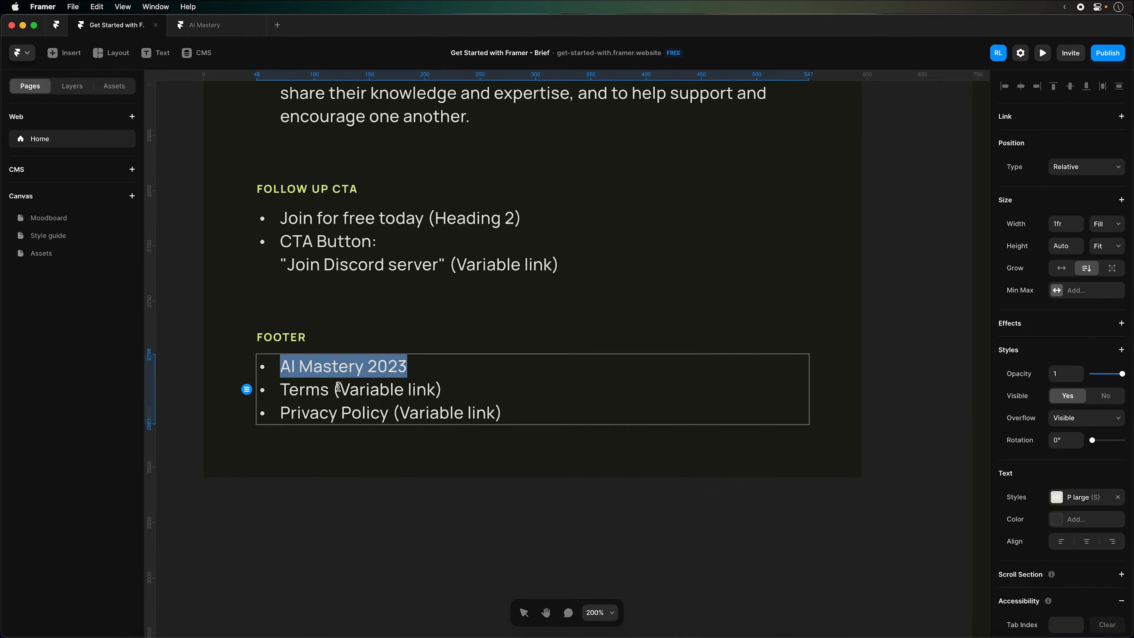
left_click_drag(332, 390, 280, 390)
key("super+c")
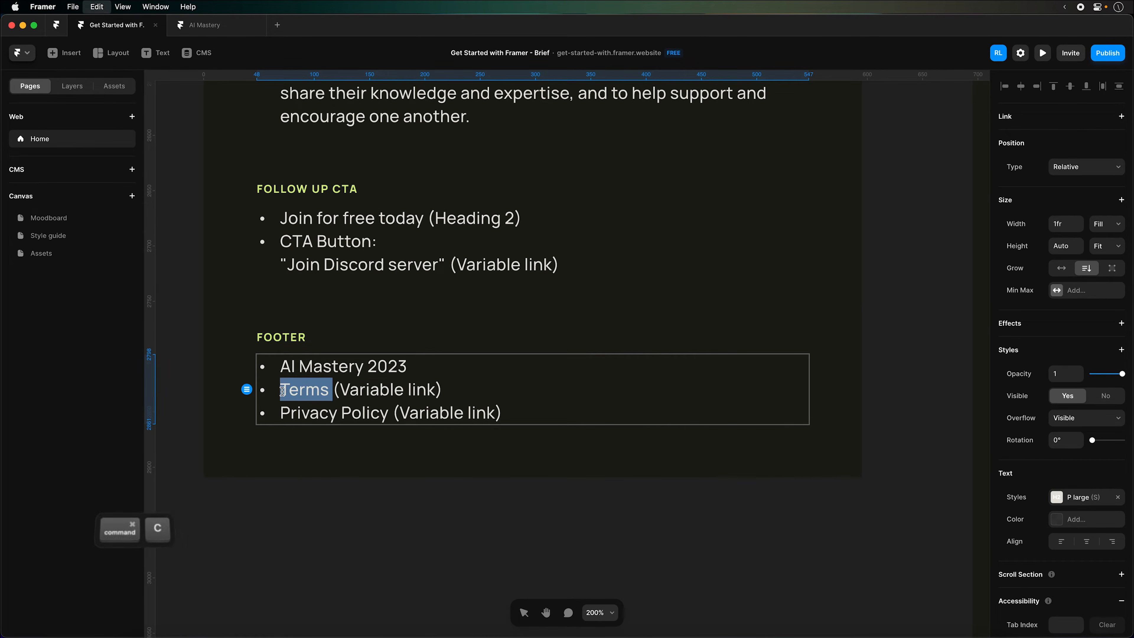
left_click(206, 25)
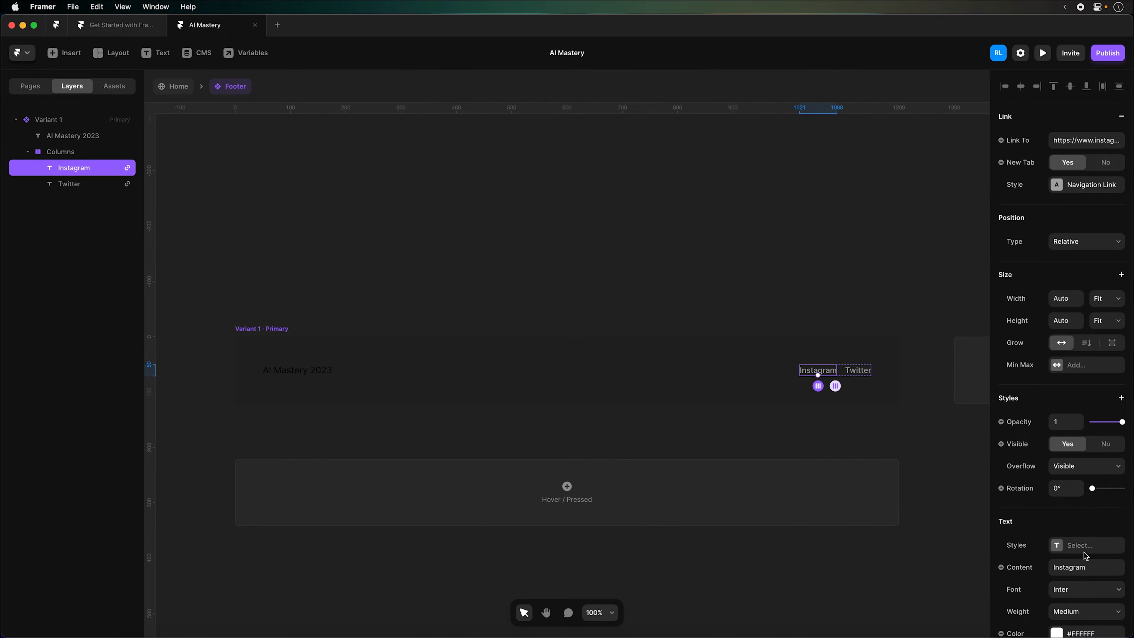
left_click(1098, 568)
key("super+v")
key("Return")
Create a component variable for the Terms text's link destination
scroll(1126, 565, "down", 3)
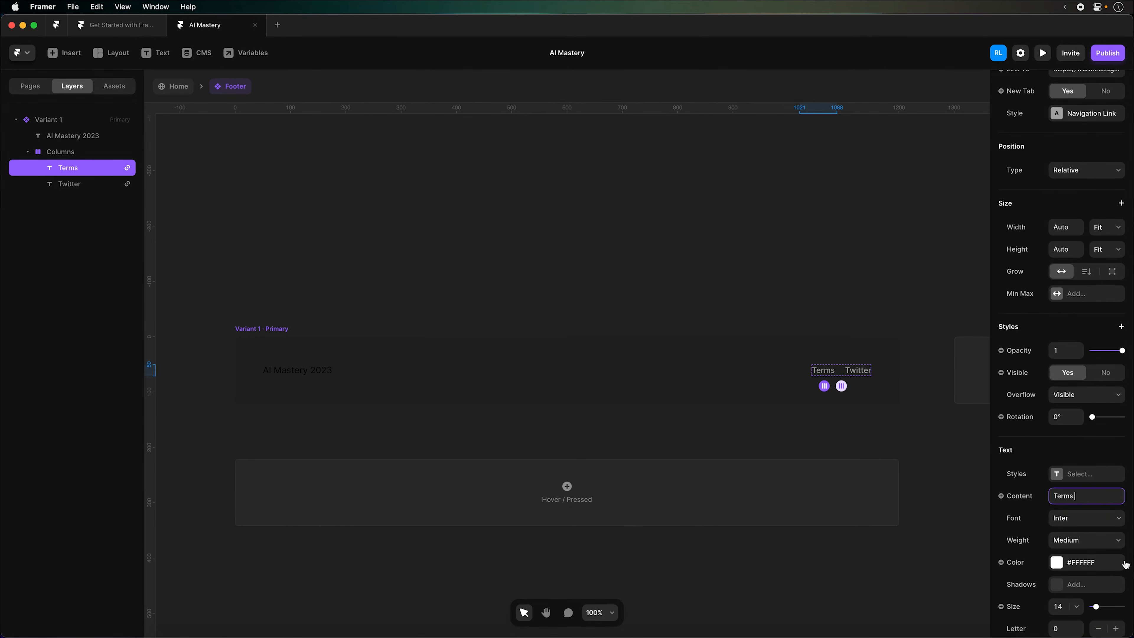
scroll(1106, 265, "up", 3)
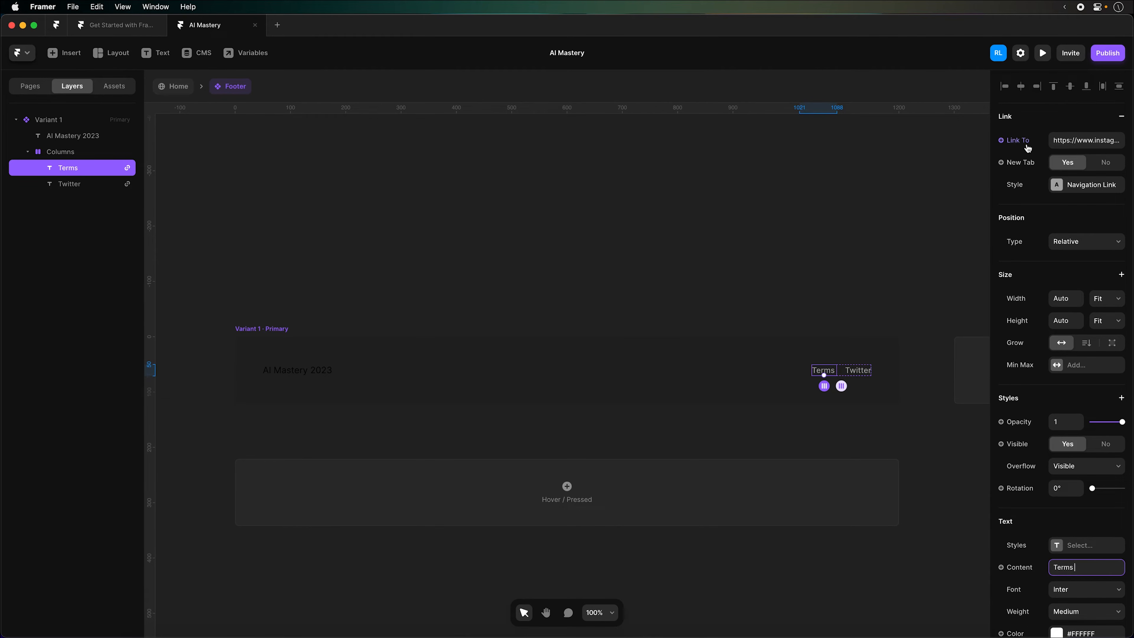
left_click(1004, 140)
left_click(1021, 160)
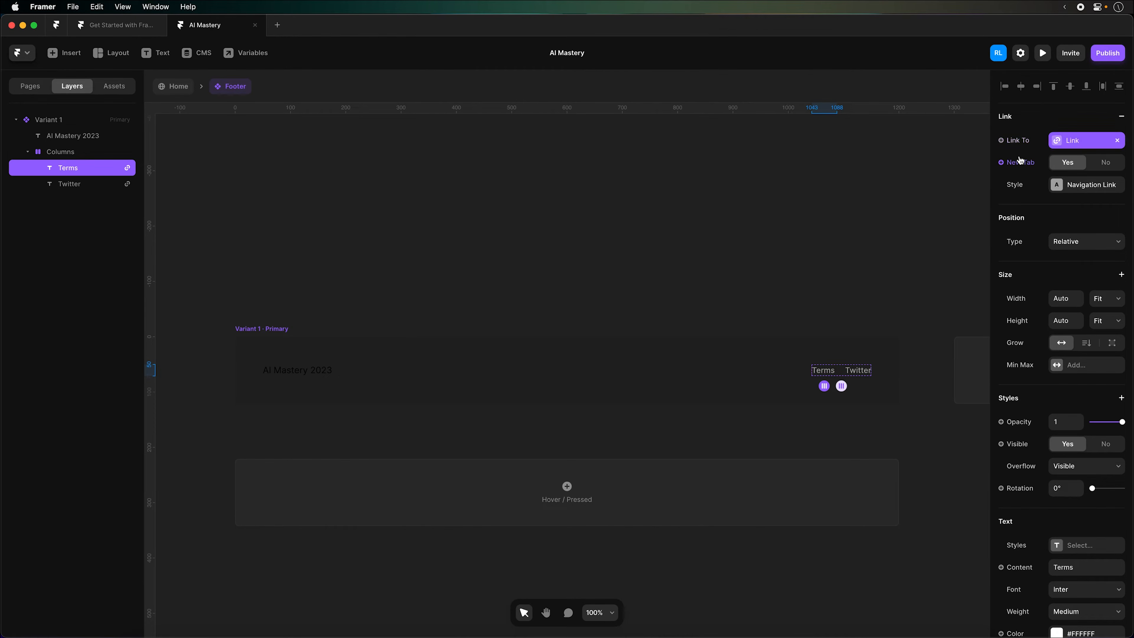
Rename the Footer component's link variable to "Terms Link"
left_click(1065, 141)
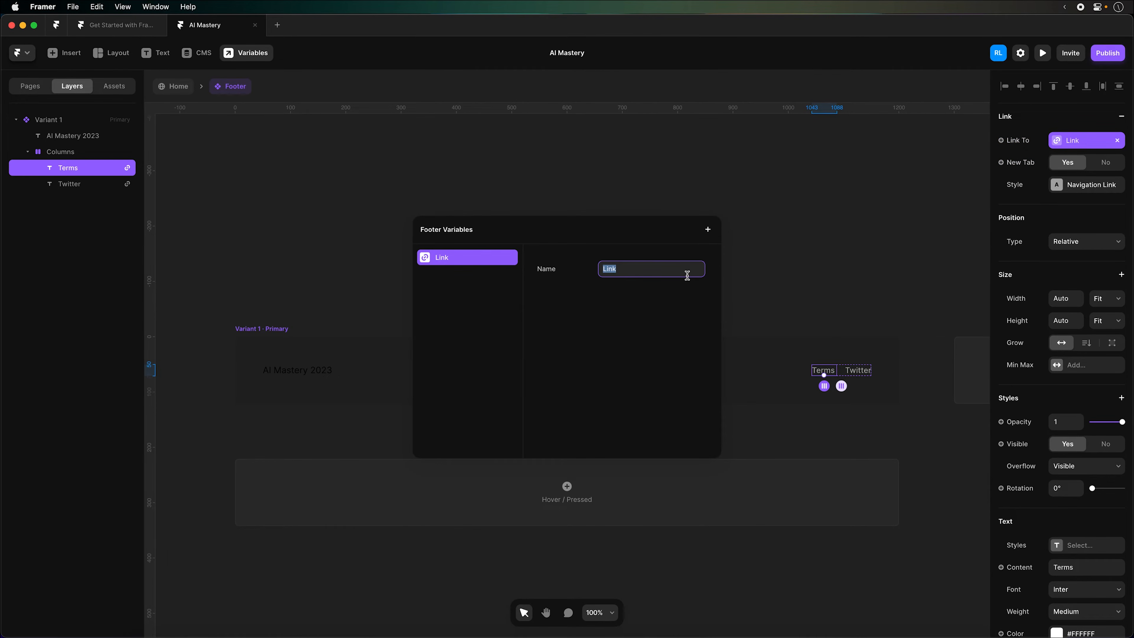
key("Left")
type("ter")
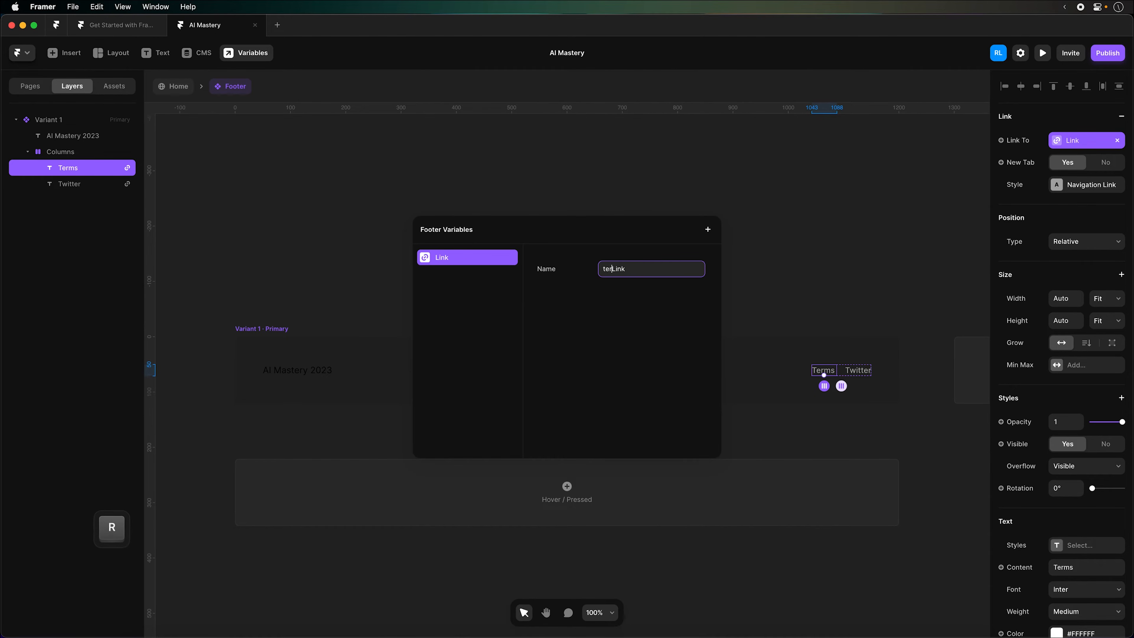
type("ms")
key("alt+Left")
key("Delete")
type("T")
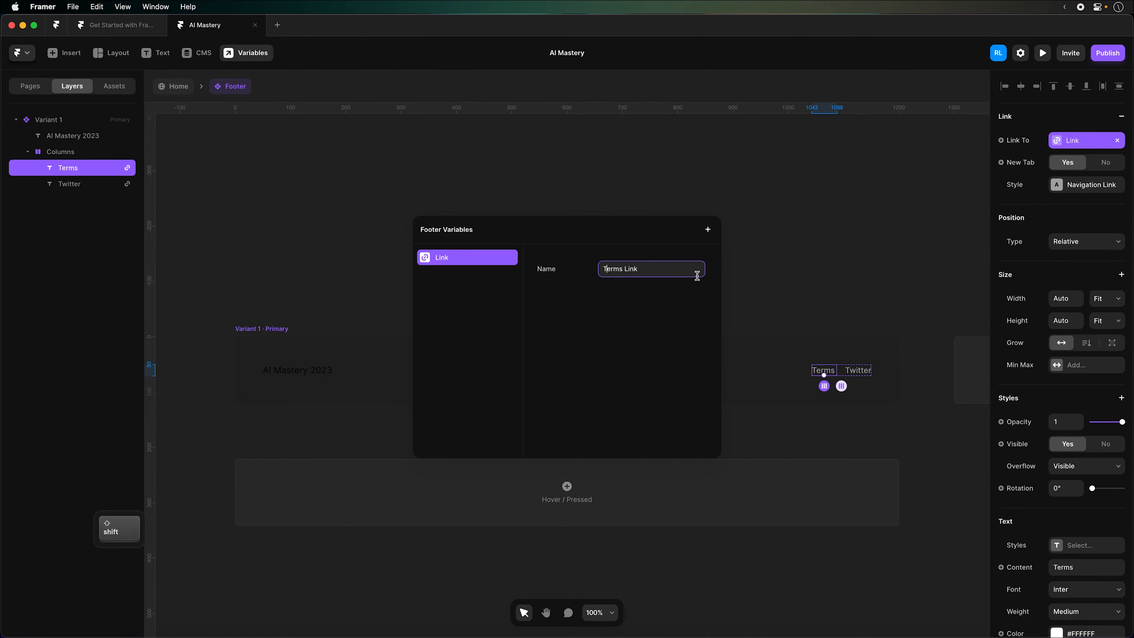
left_click(761, 264)
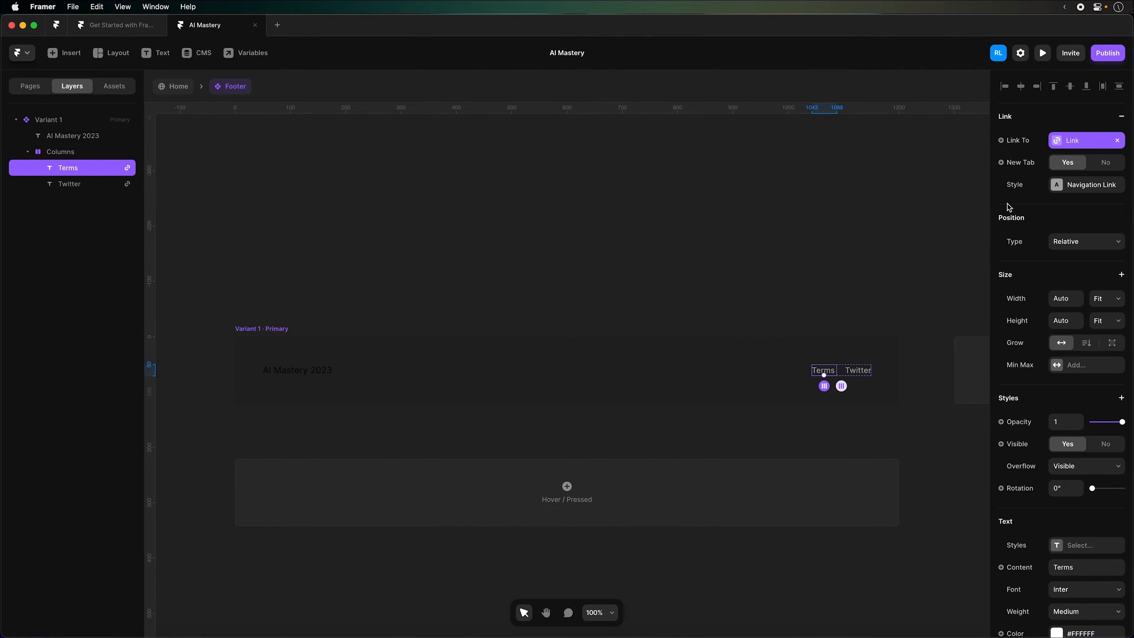
Replace the footer's Twitter text content with "Privacy Policy" copied from the brief's Footer section
left_click(857, 373)
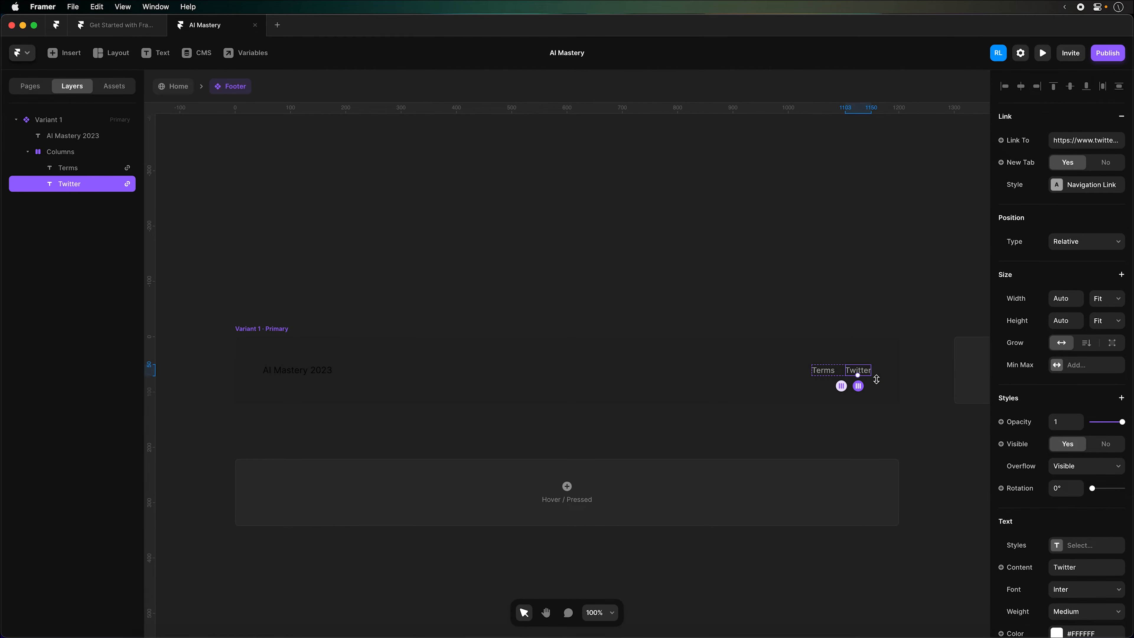
left_click(1082, 568)
left_click(118, 25)
left_click(372, 417)
left_click_drag(371, 417, 279, 414)
key("super+c")
left_click(222, 31)
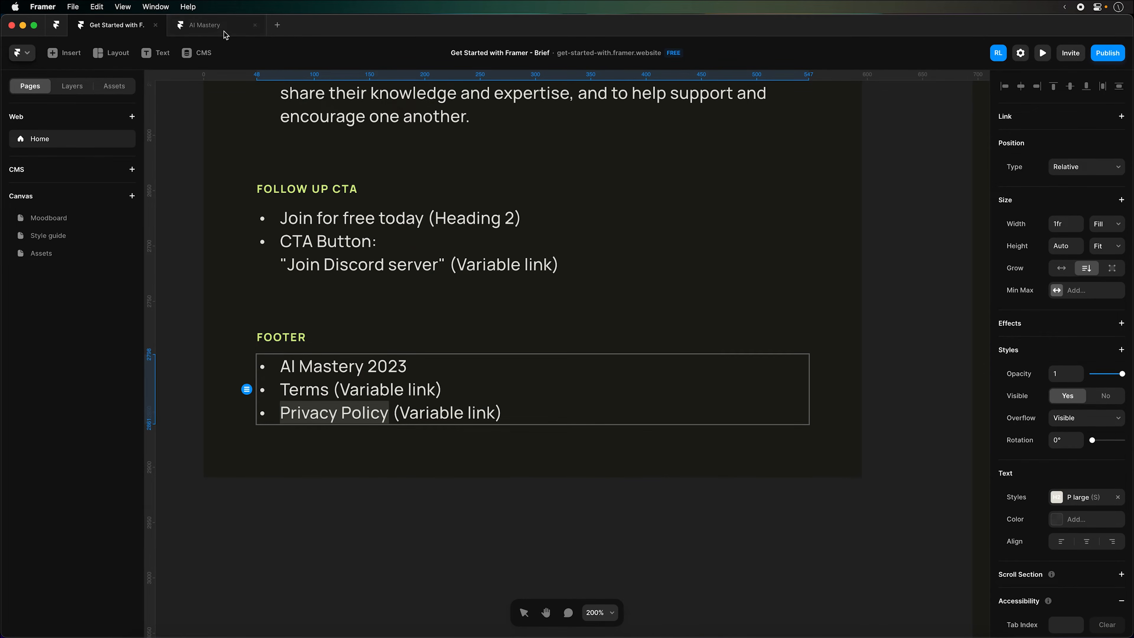
key("super+v")
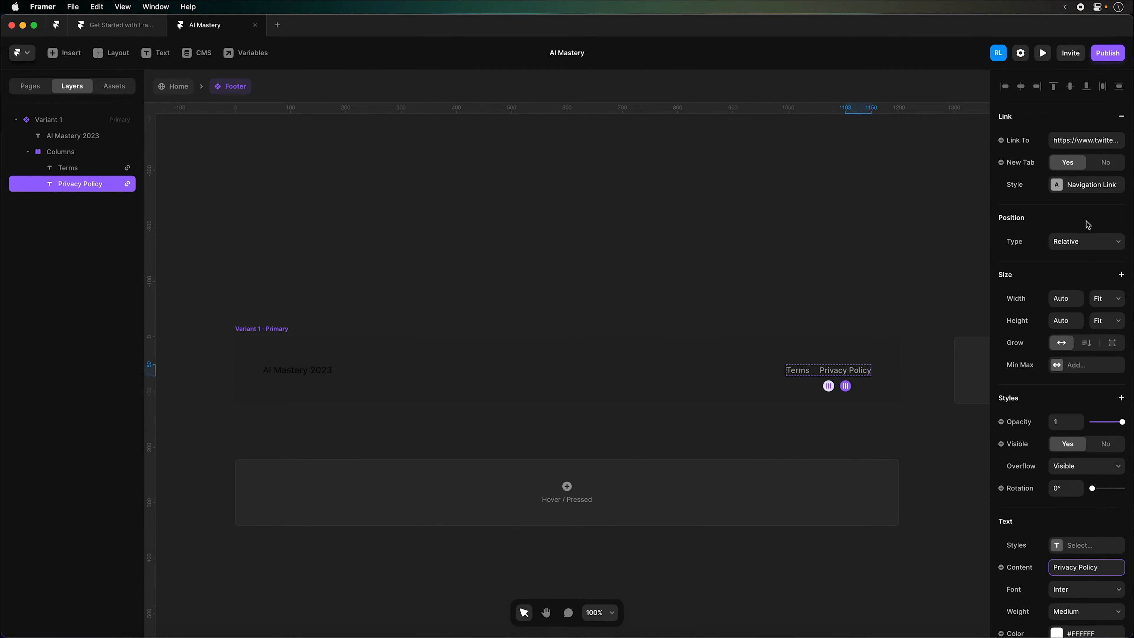
Create a component variable for the Privacy Policy text's link destination and name it "Privacy Link"
left_click(1029, 147)
left_click(1035, 159)
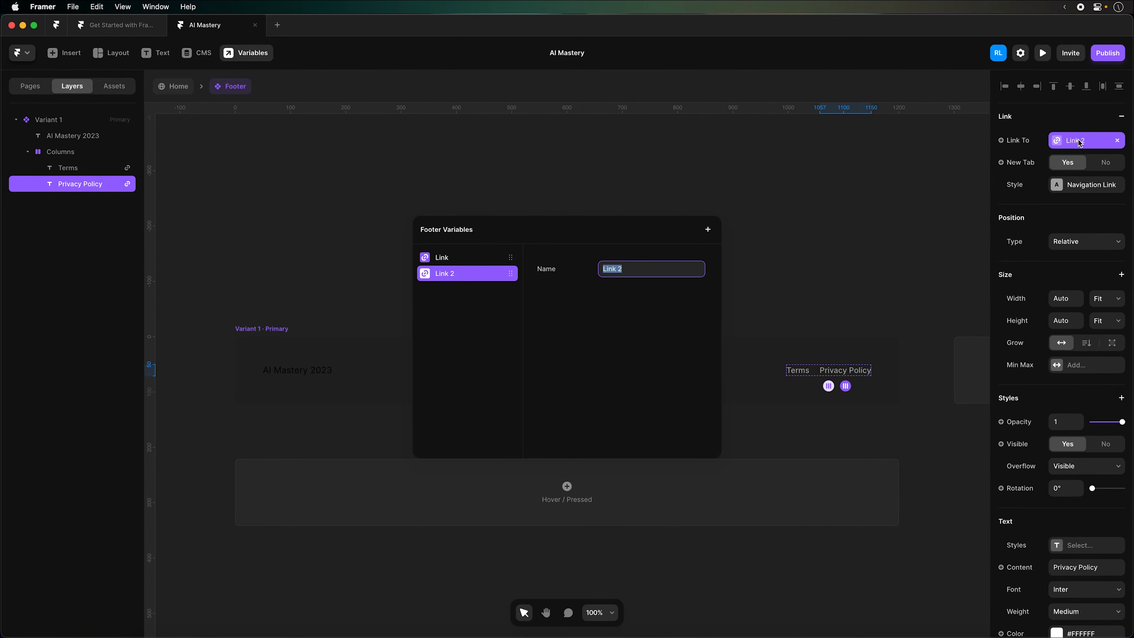
key("Return")
key("Up")
type("Privacy")
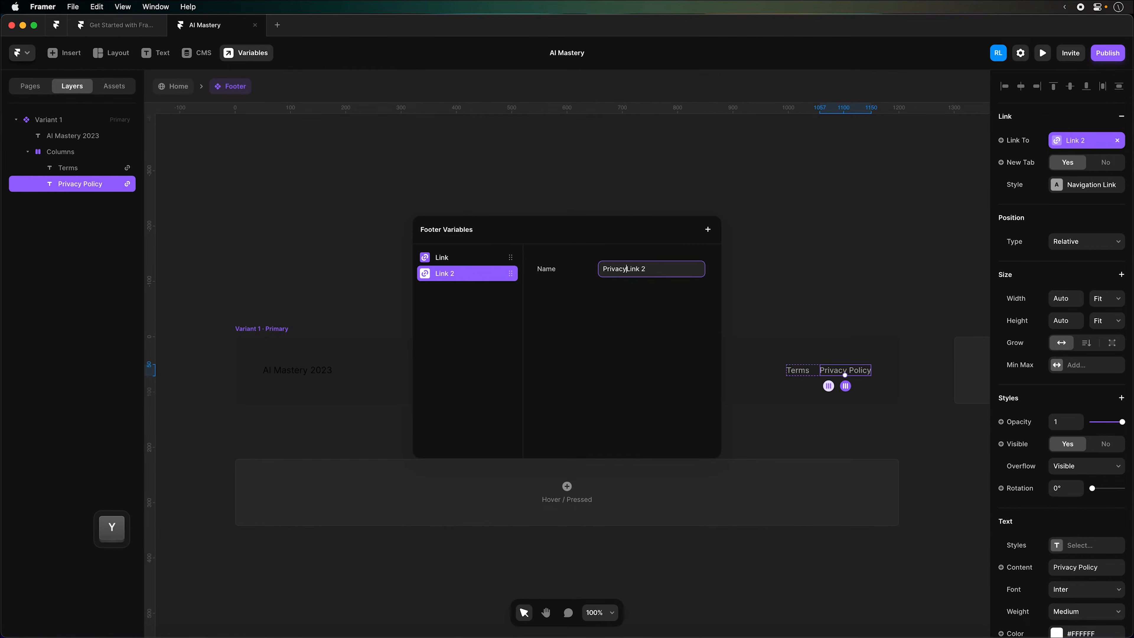
key("alt+BackSpace")
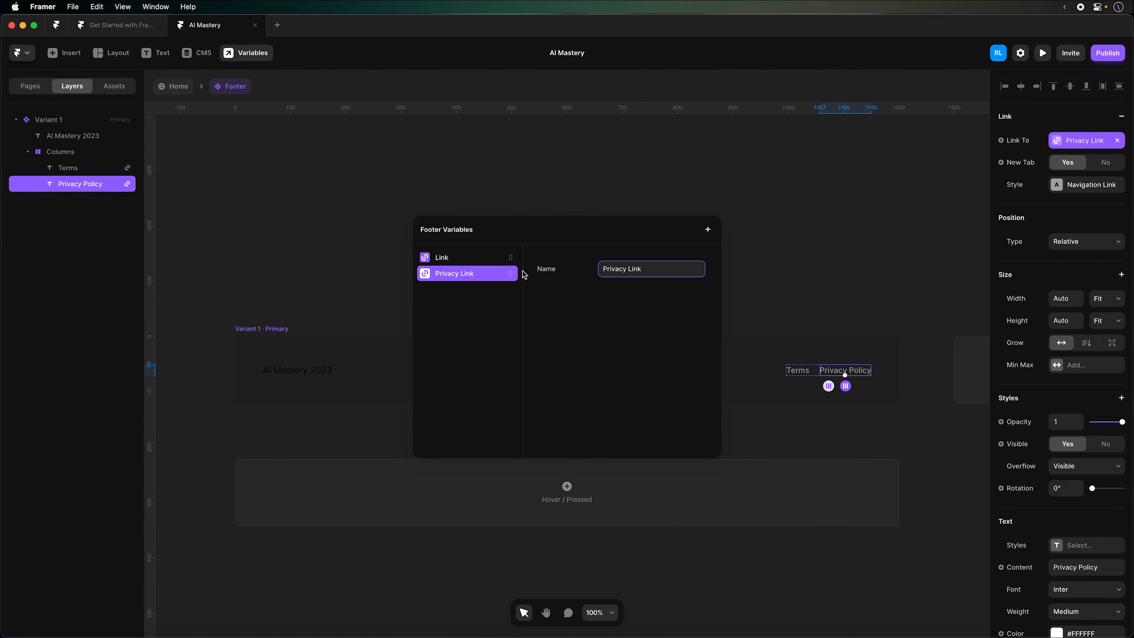
Rename the Footer component's other link variable, "Link", to "Terms Link" and close the variables list
left_click(464, 259)
key("Up")
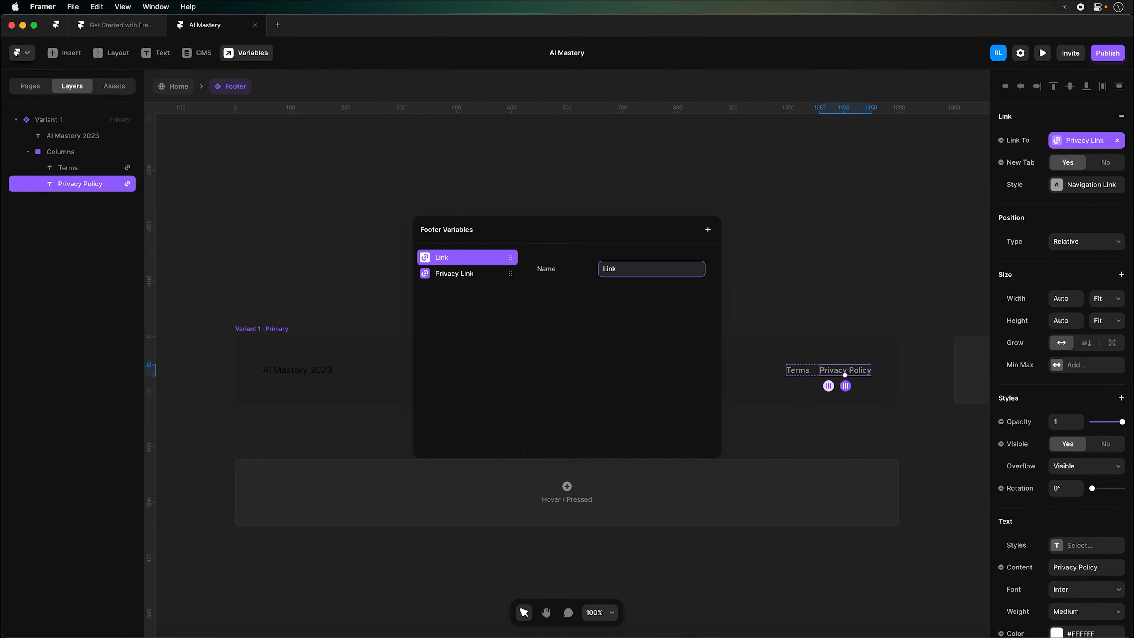
type("term")
key("alt+BackSpace")
type("Terms")
key("Return")
left_click(746, 228)
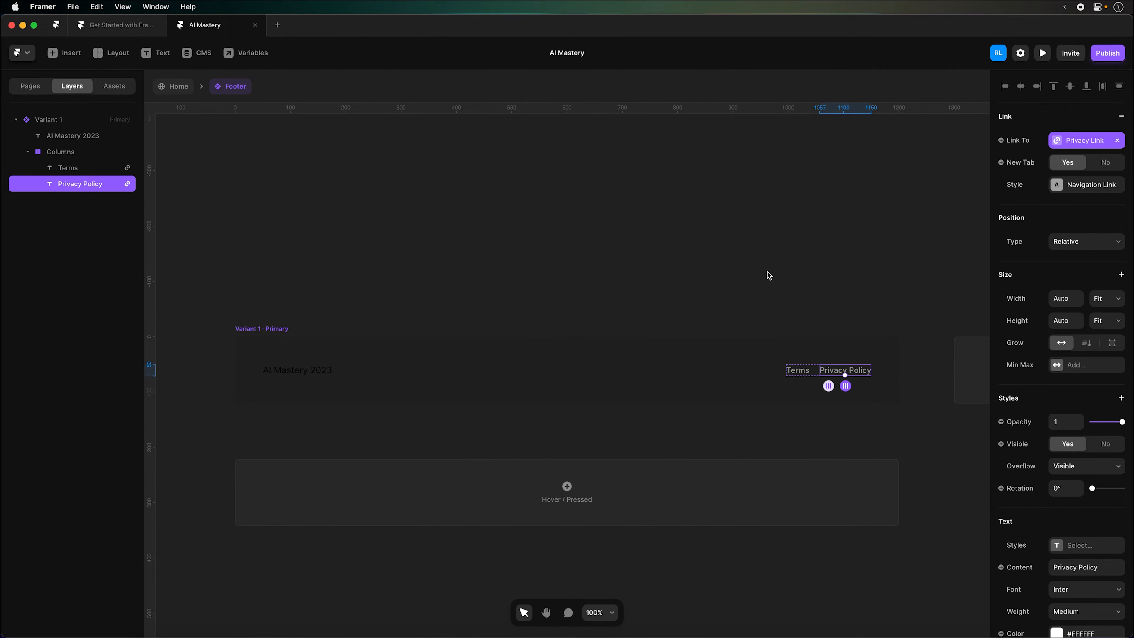
Remove the missing text style from the "AI Mastery 2023" text and set its color to white, #FFFFFF
left_click(801, 369)
left_click(829, 369)
left_click(297, 371)
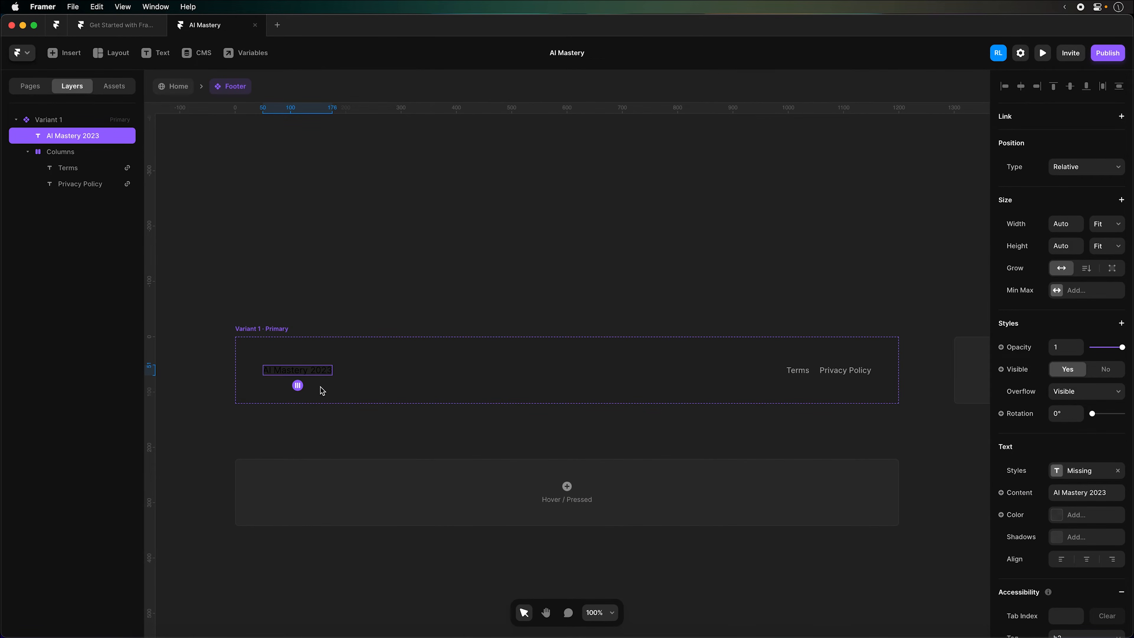
left_click(1118, 471)
left_click(1093, 561)
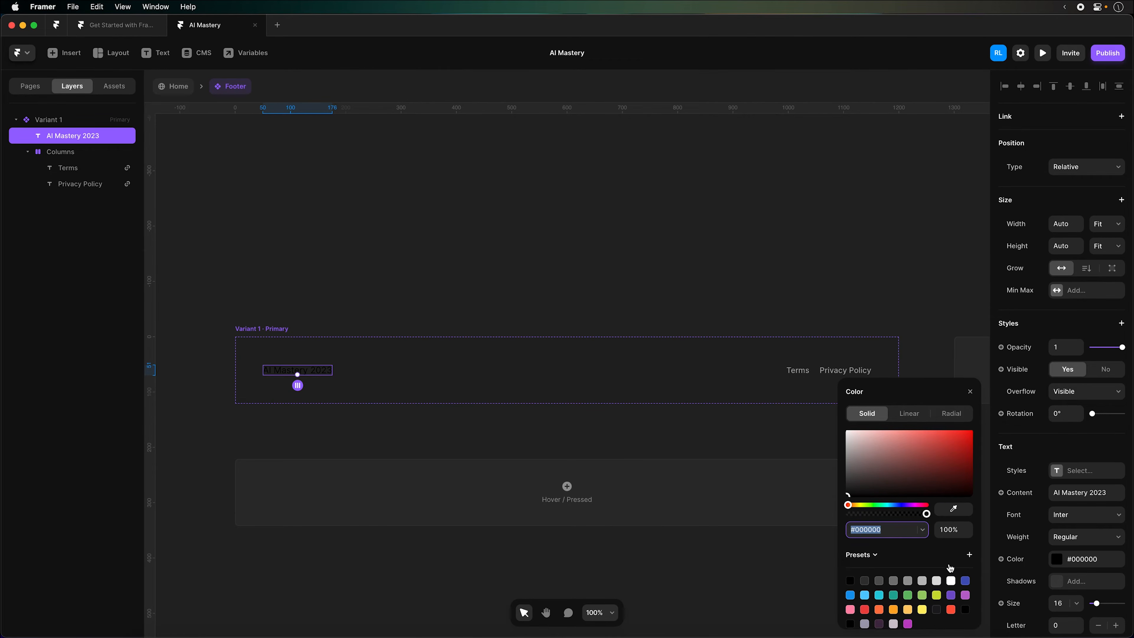
left_click(950, 582)
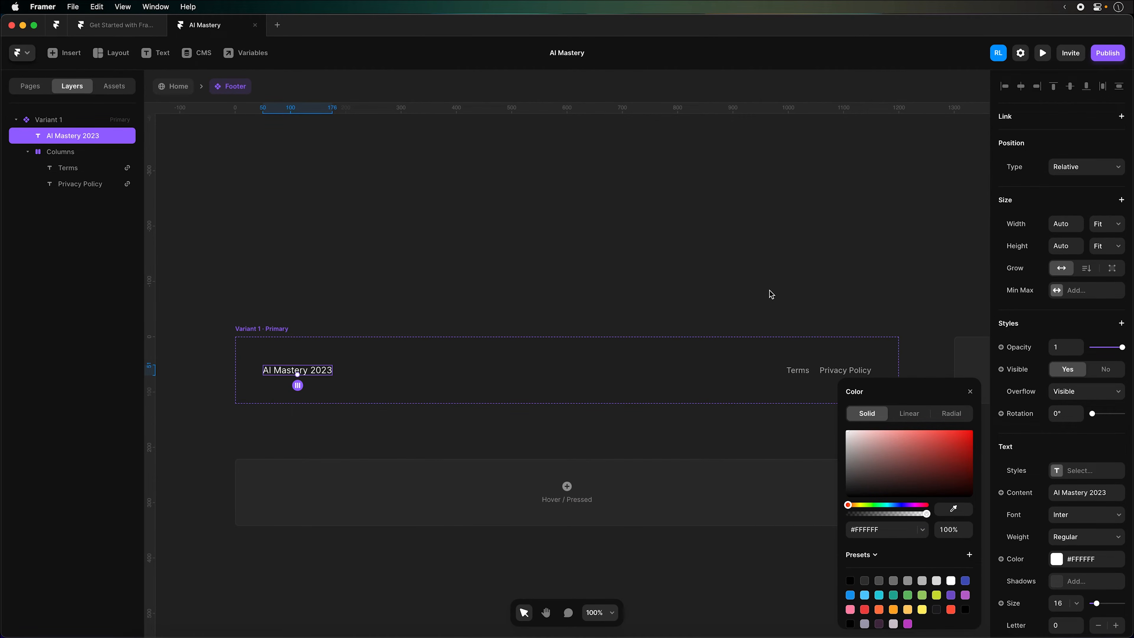
left_click(810, 296)
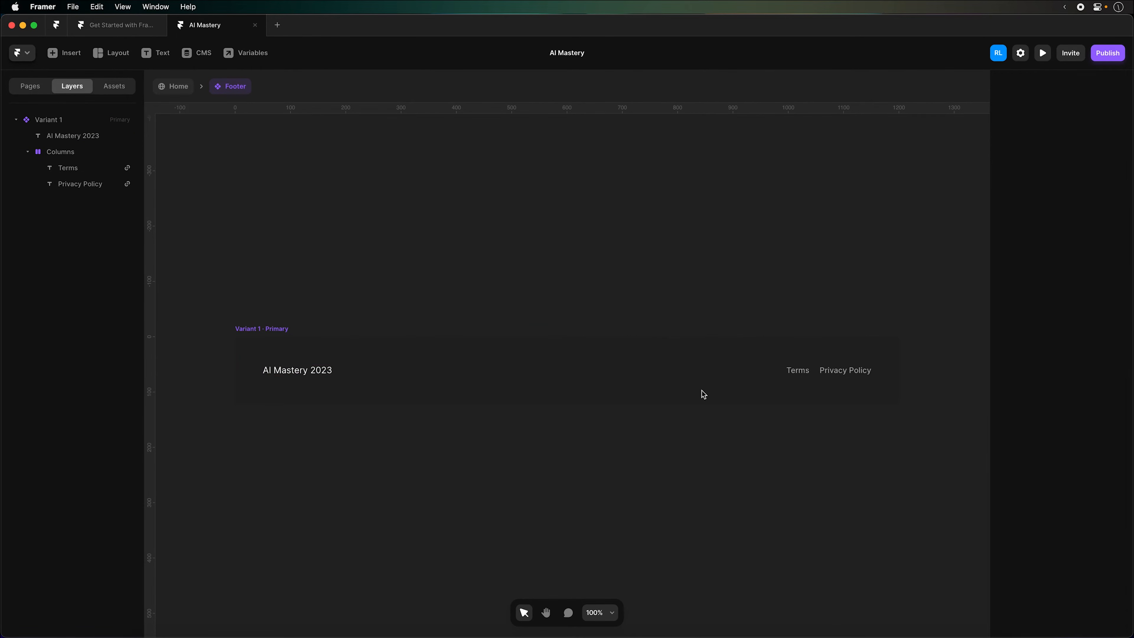
Return to the Home page and inspect the footer's layout on the Desktop, Tablet and Phone breakpoints
left_click(321, 373)
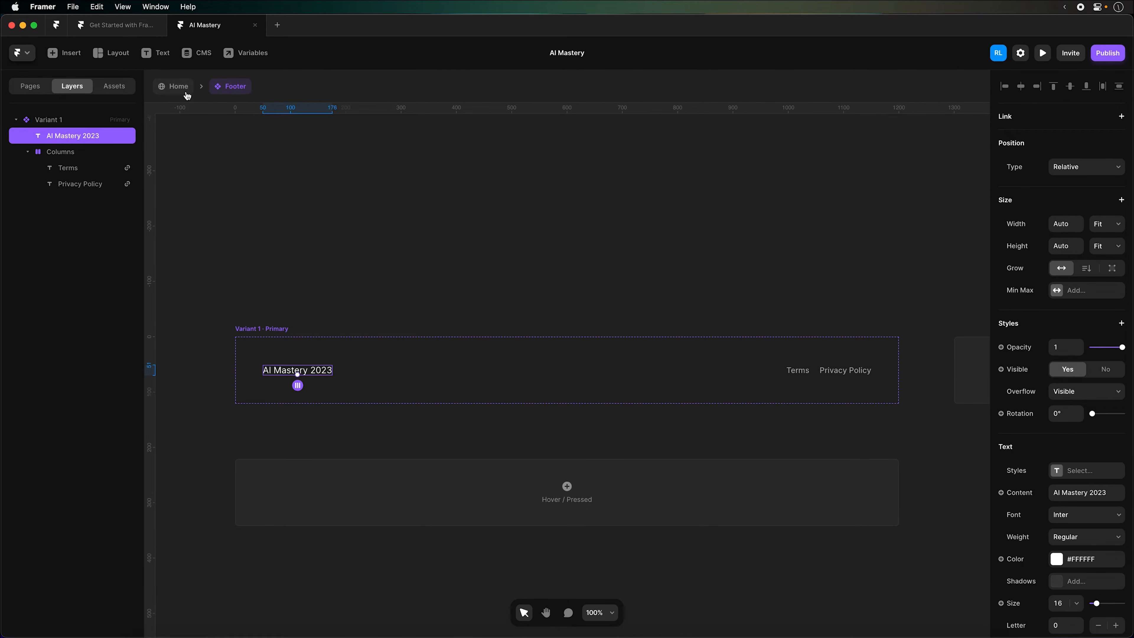
left_click(178, 87)
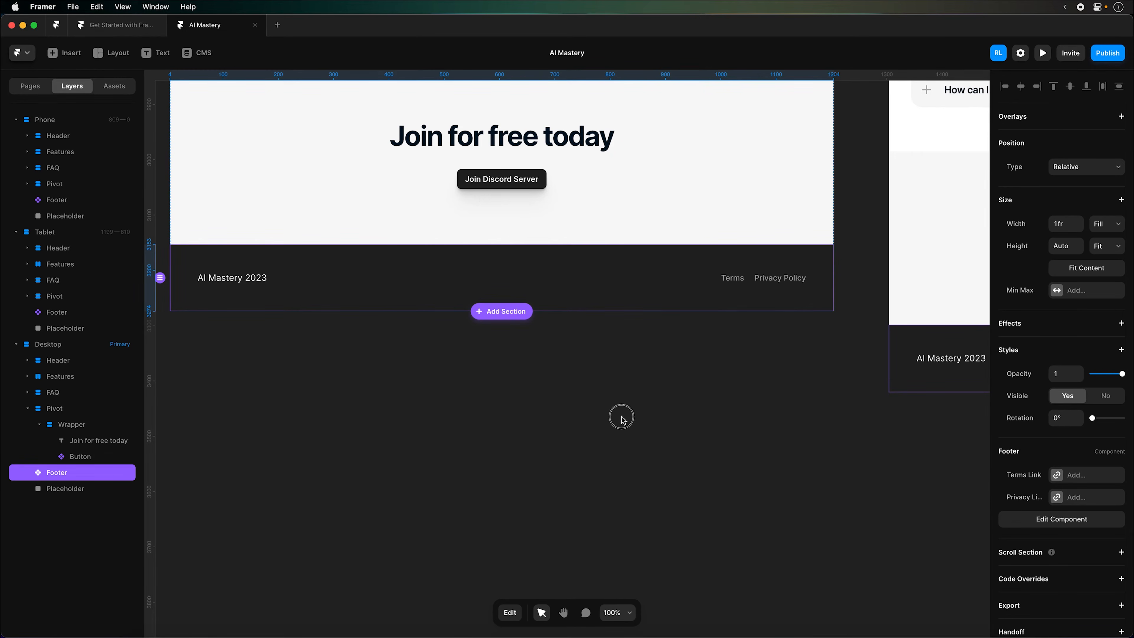
left_click(622, 418)
key("super")
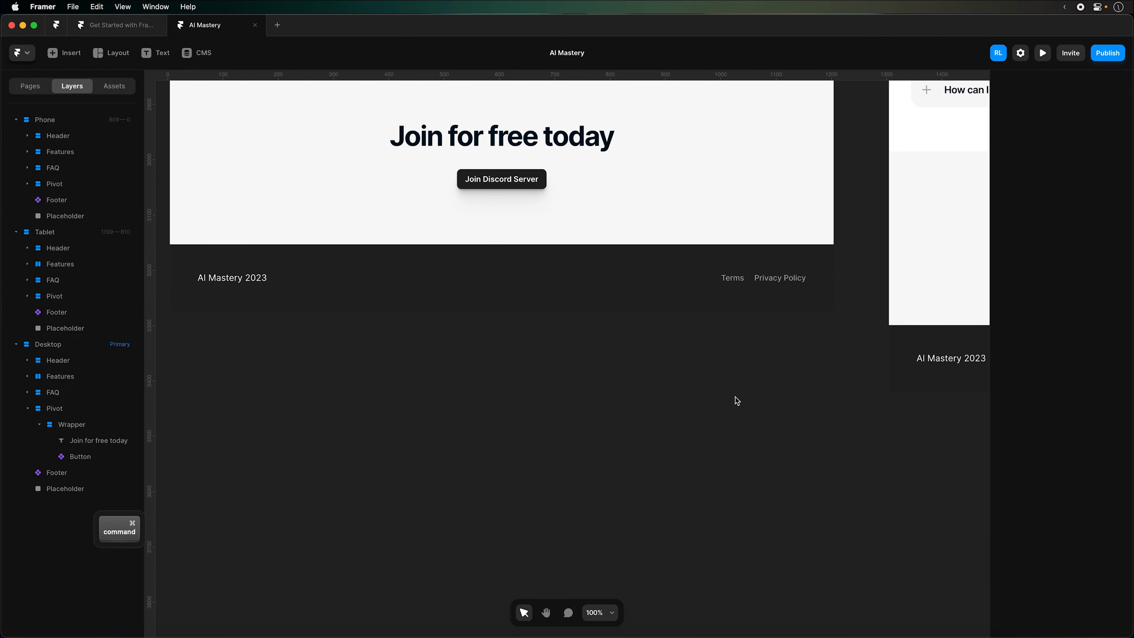
scroll(735, 397, "down", 5)
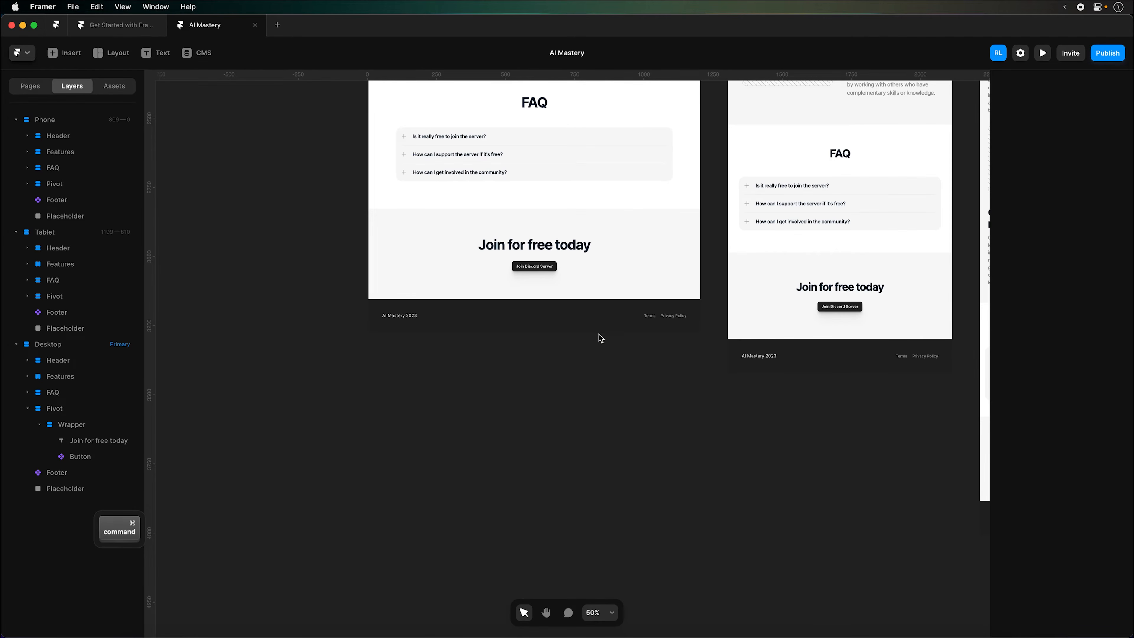
scroll(816, 463, "right", 5)
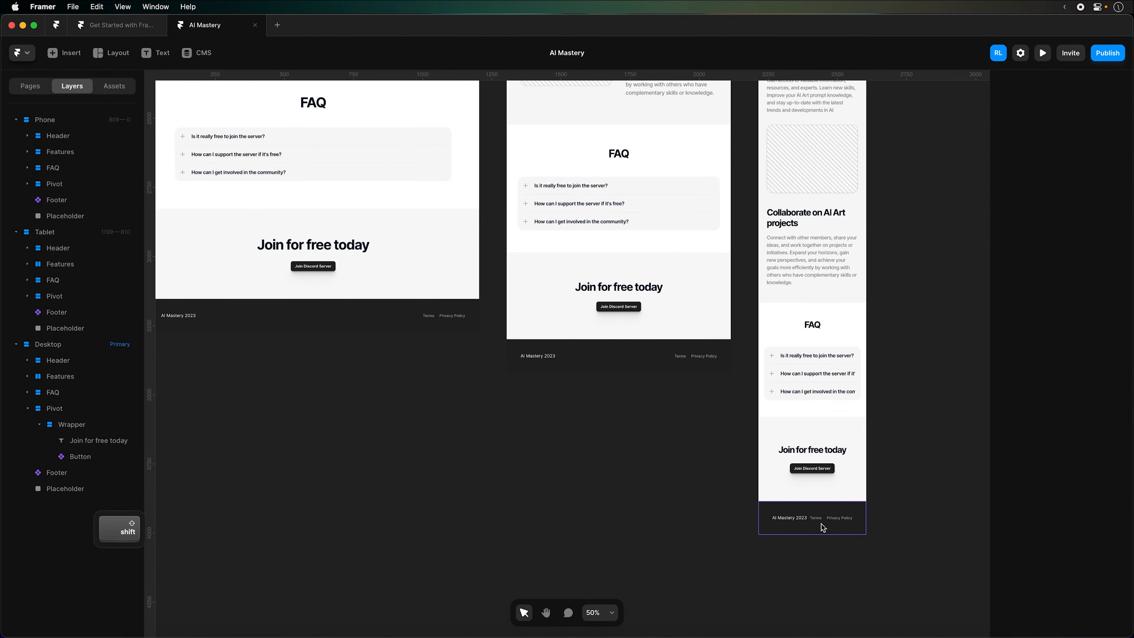
left_click(805, 519)
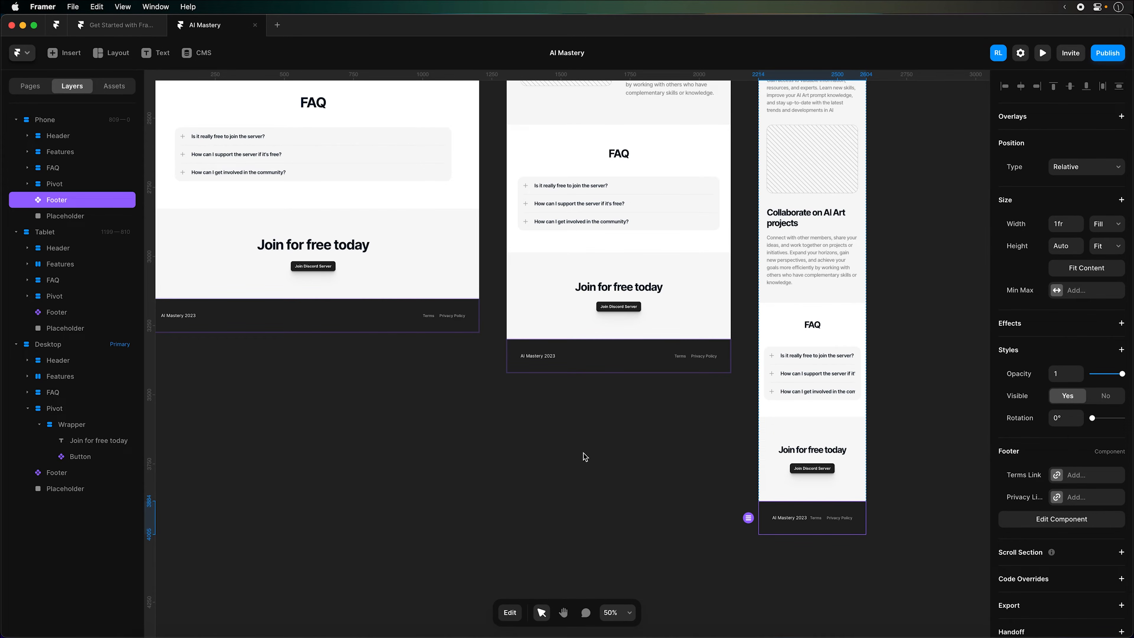
Open the Footer component for editing and add a second variant beside the primary one
double_click(395, 325)
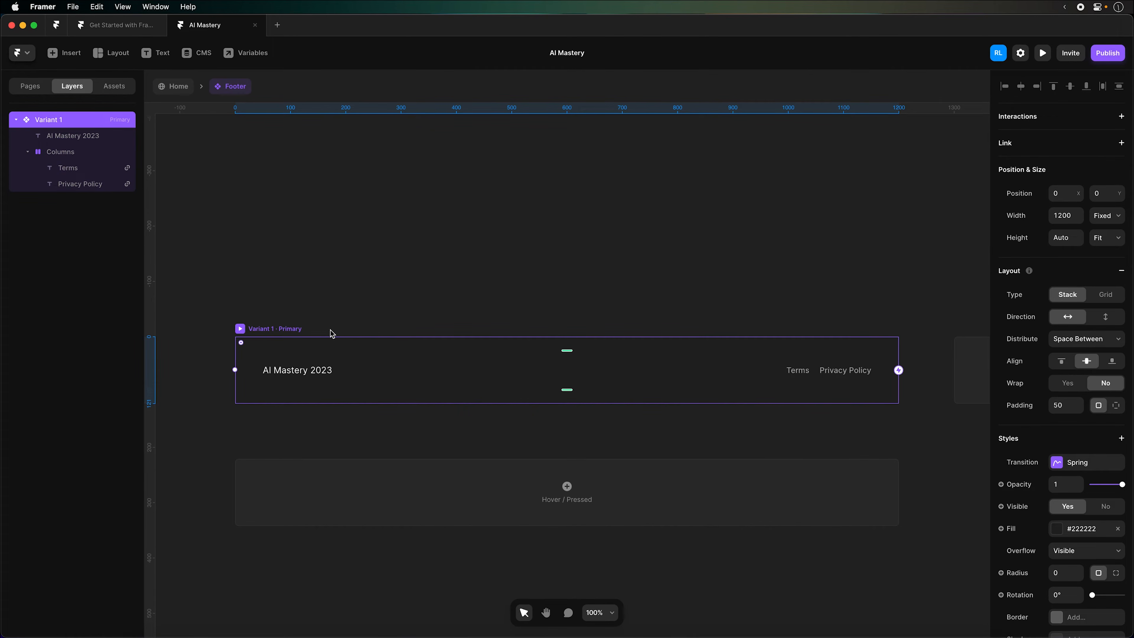
scroll(835, 334, "right", 5)
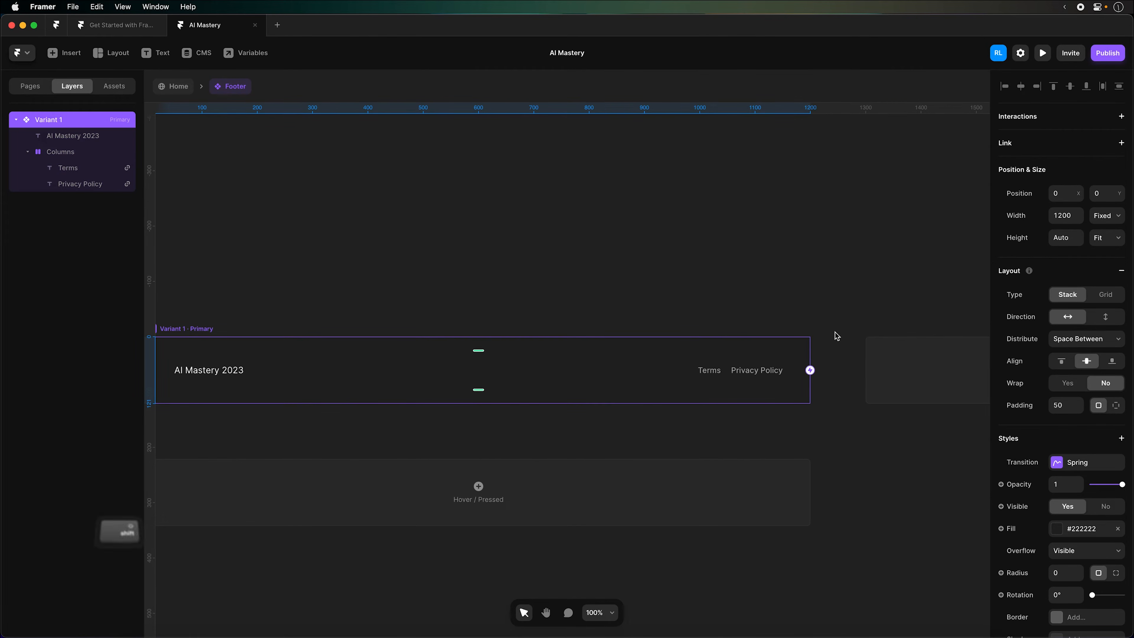
scroll(834, 331, "right", 1)
key("super+minus")
left_click(842, 385)
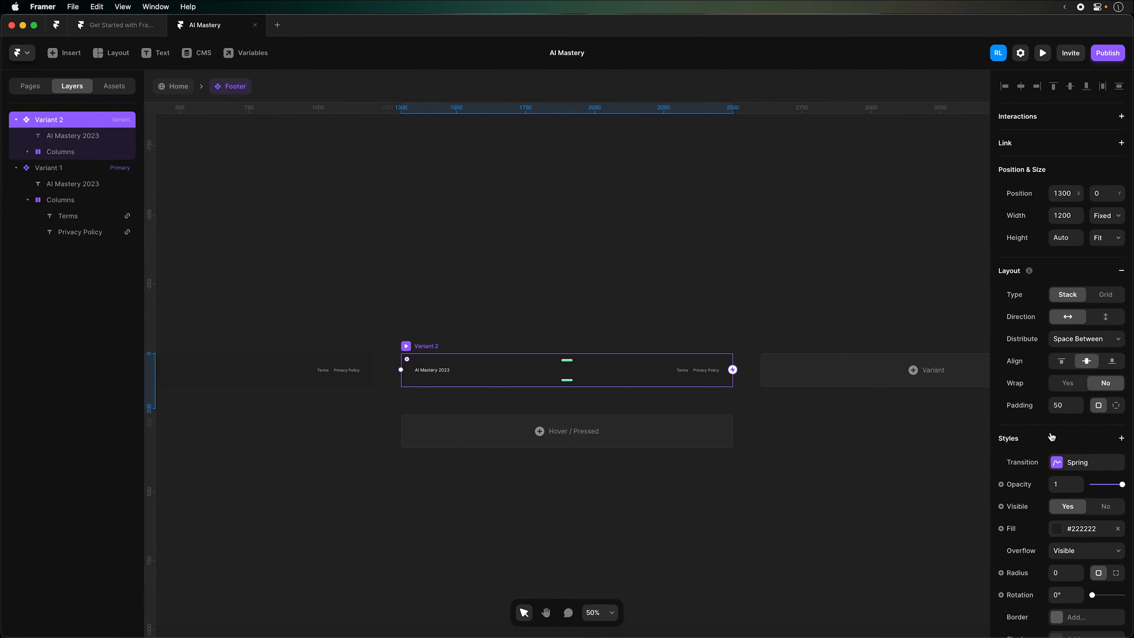
scroll(1049, 437, "down", 5)
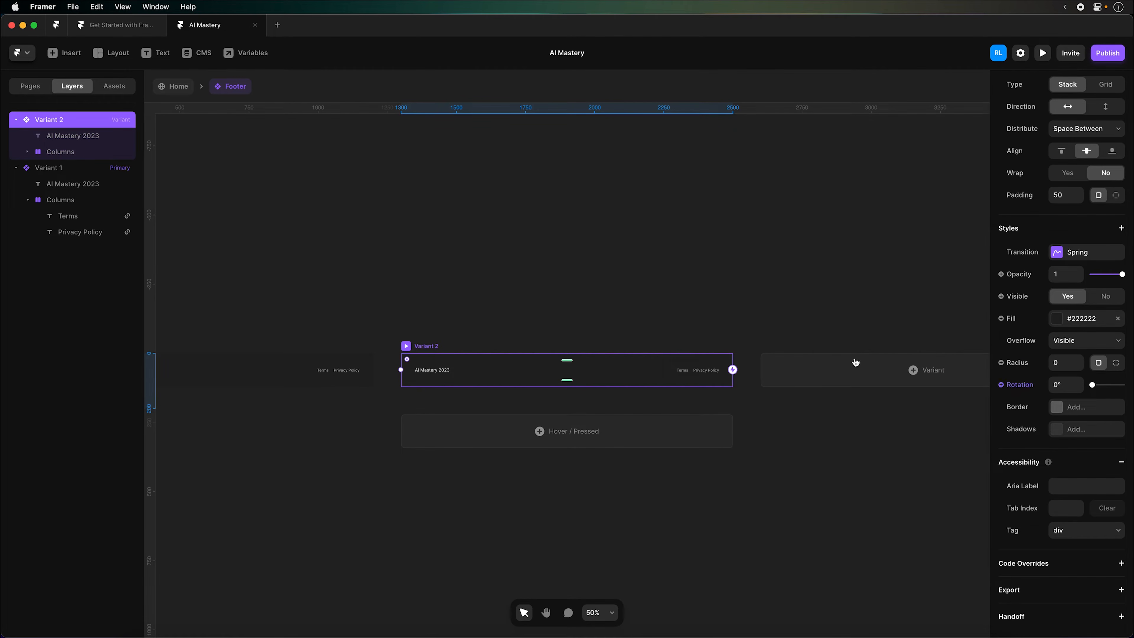
Rename the Footer's primary variant to "Desktop" and its second variant to "Mobile"
double_click(53, 169)
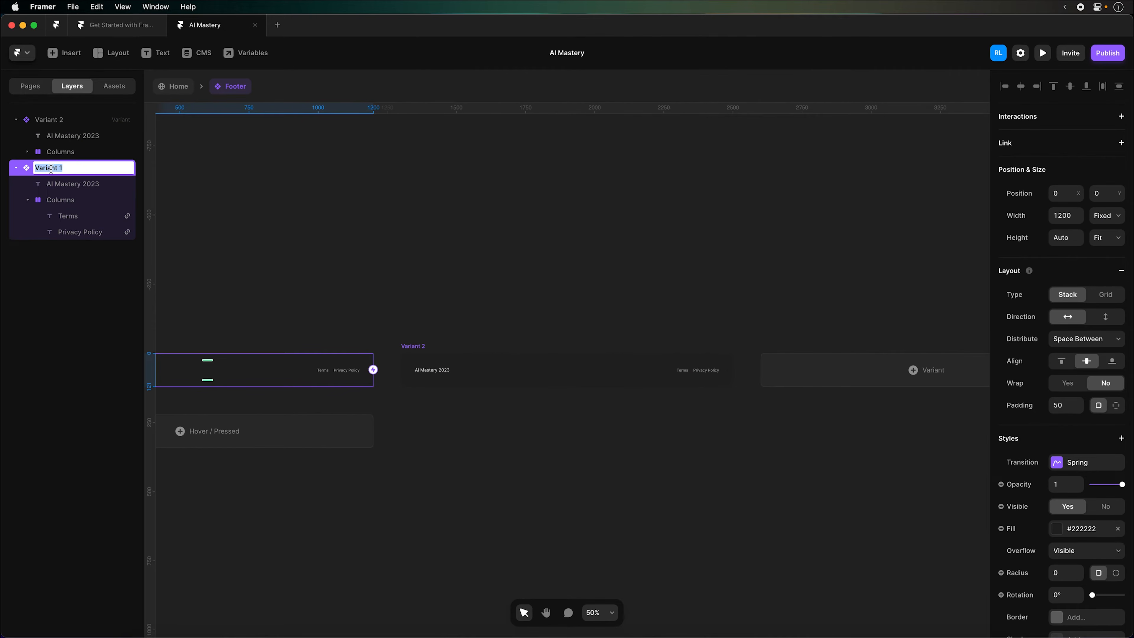
type("Desktop")
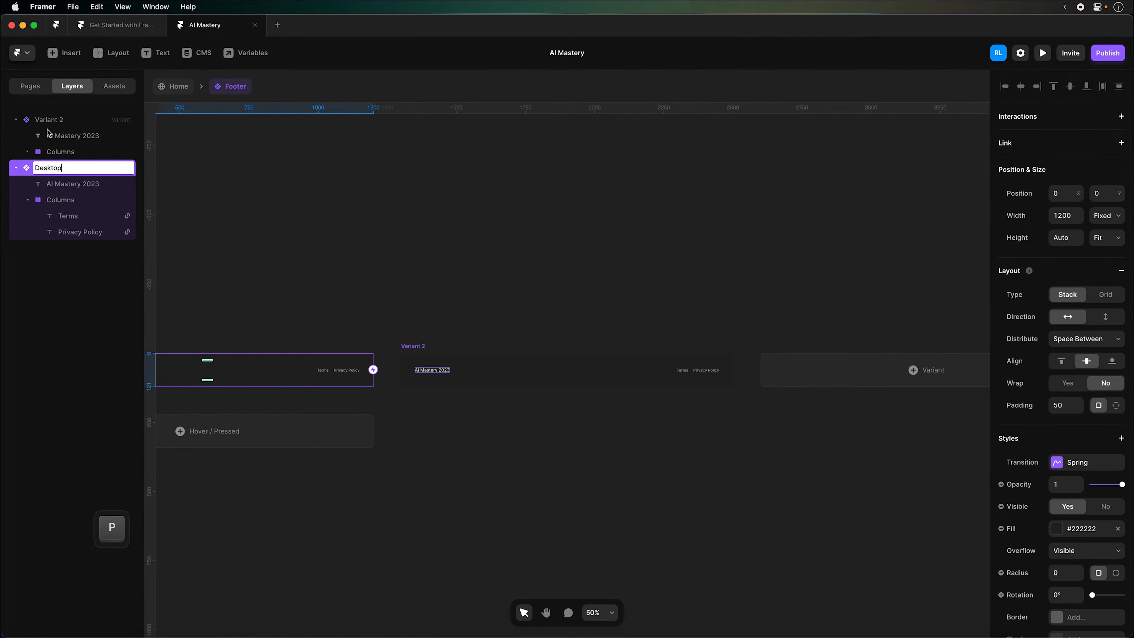
double_click(79, 120)
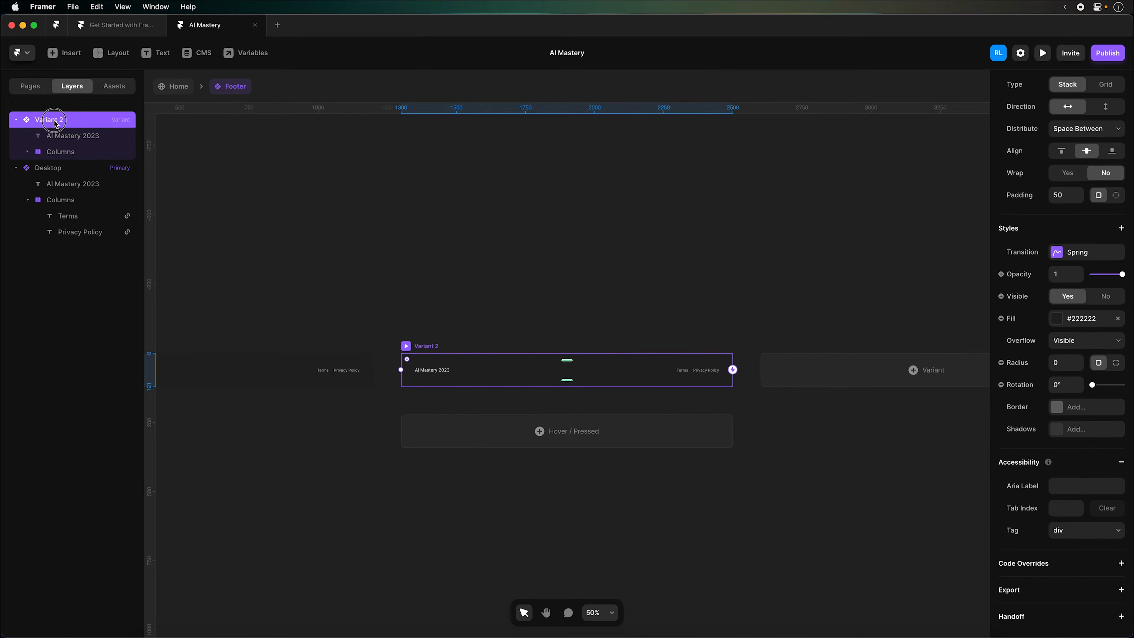
type("Mobile")
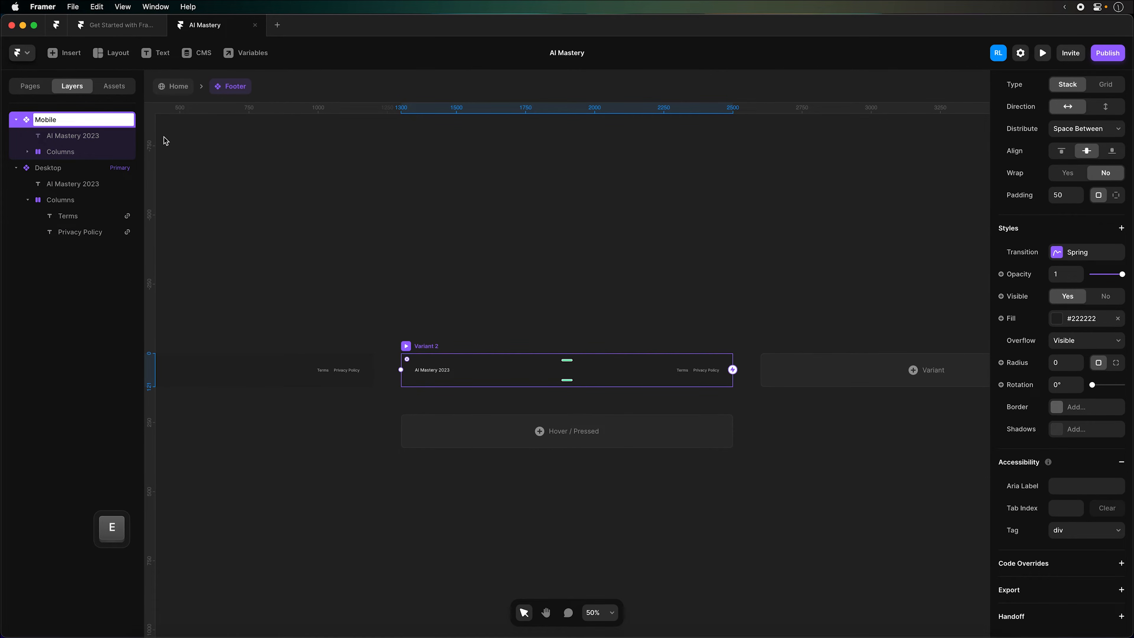
left_click(185, 124)
Return to the Home page, check the Phone breakpoint's width and select that breakpoint's footer
left_click(177, 85)
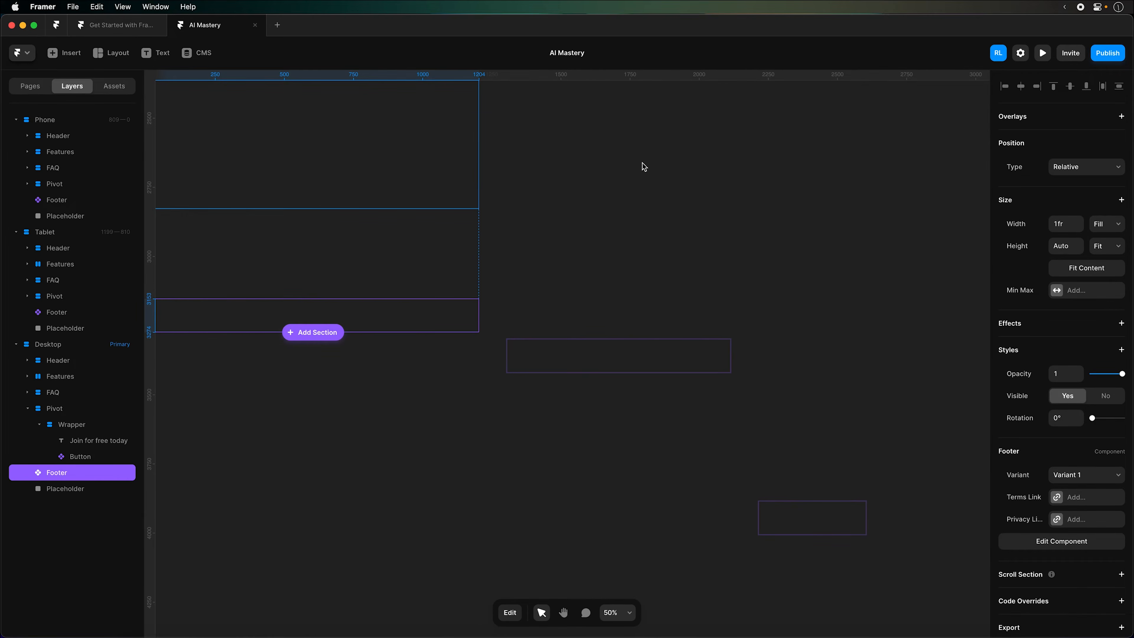
left_click(859, 519)
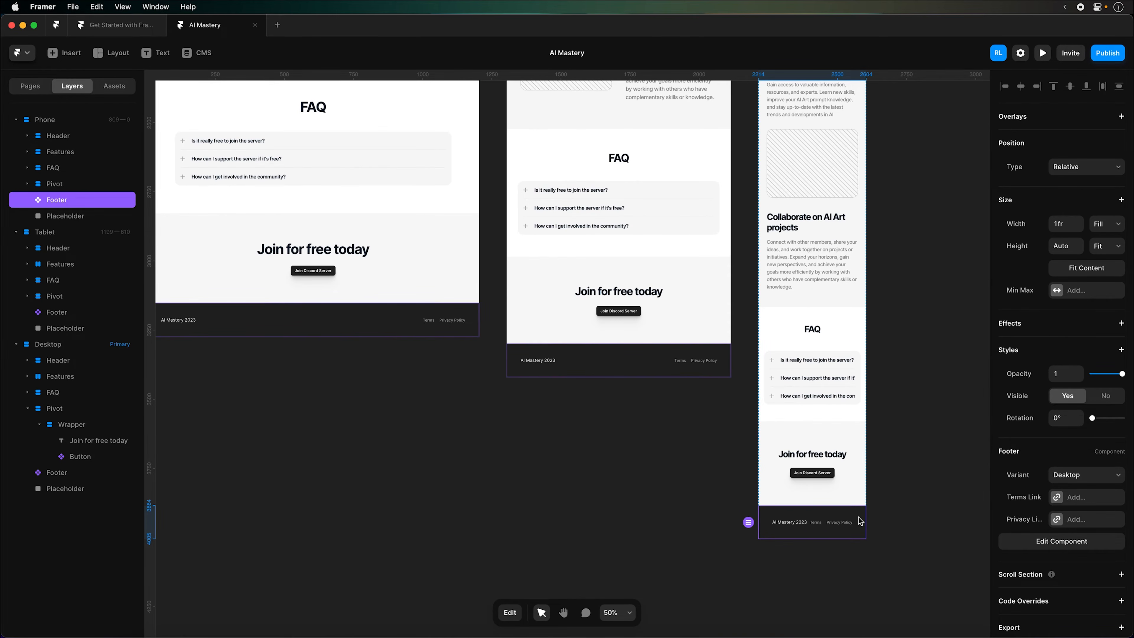
scroll(892, 350, "up", 15)
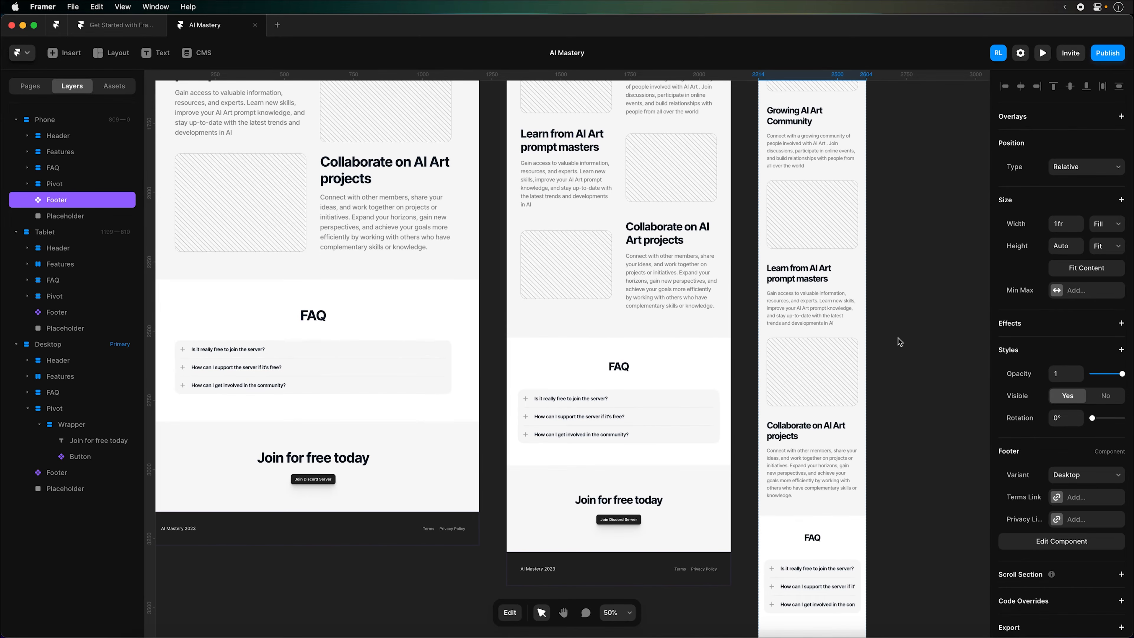
scroll(900, 342, "up", 8)
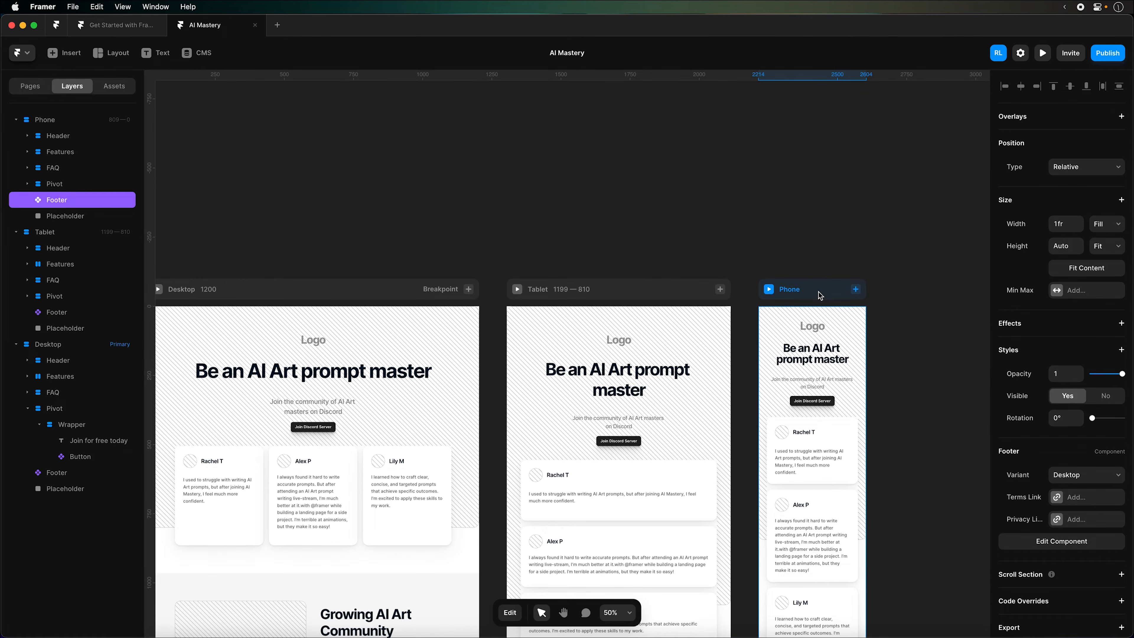
left_click(819, 292)
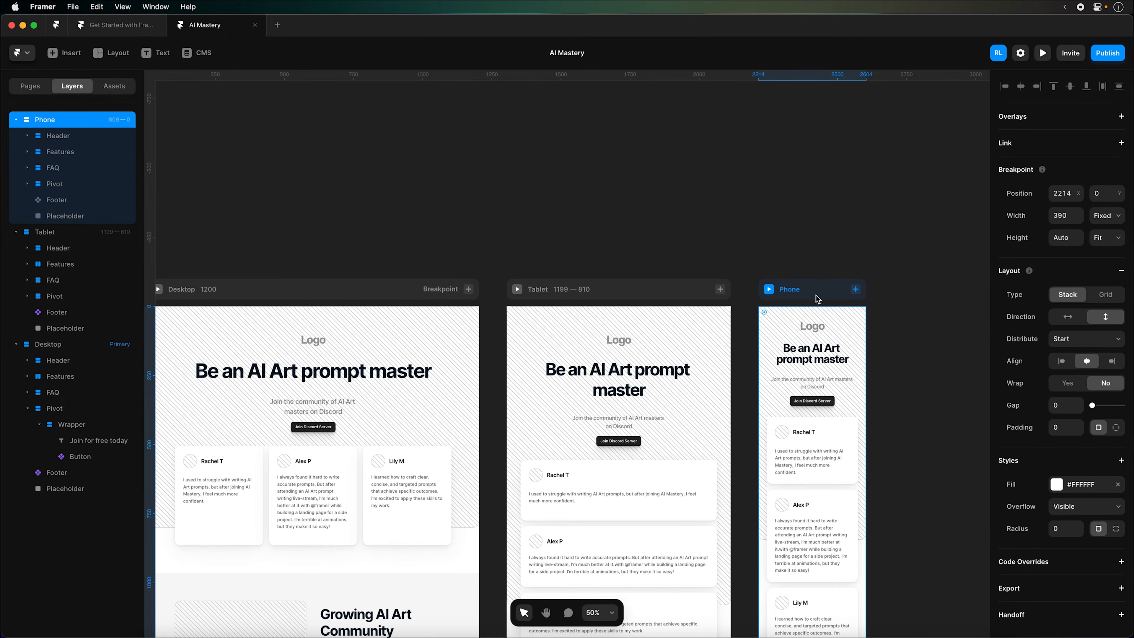
scroll(826, 296, "down", 20)
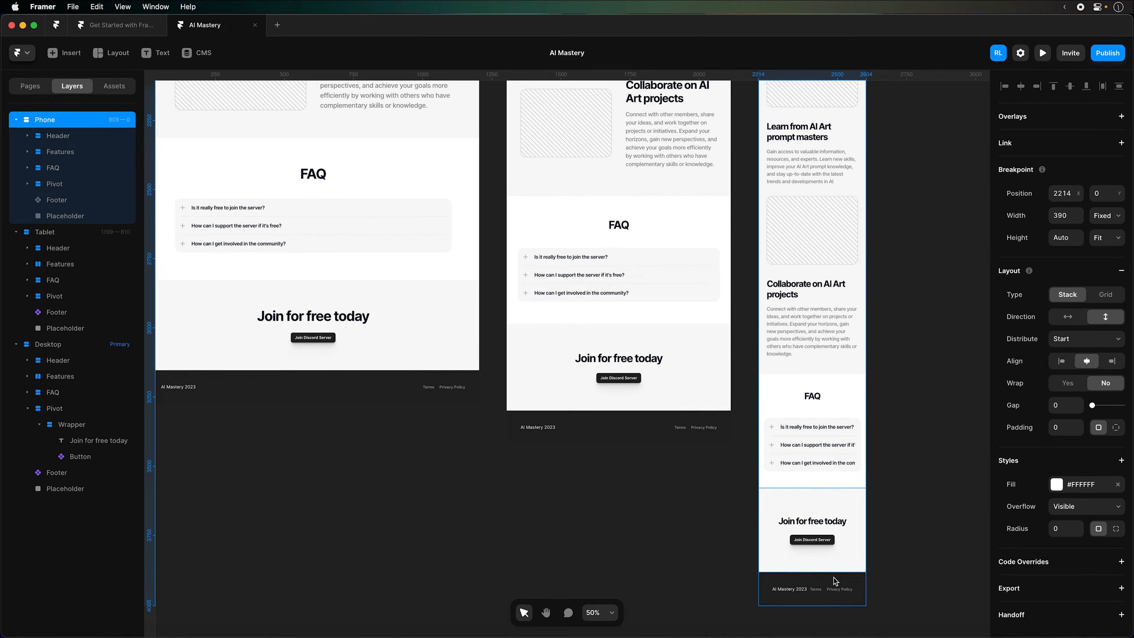
left_click(842, 597)
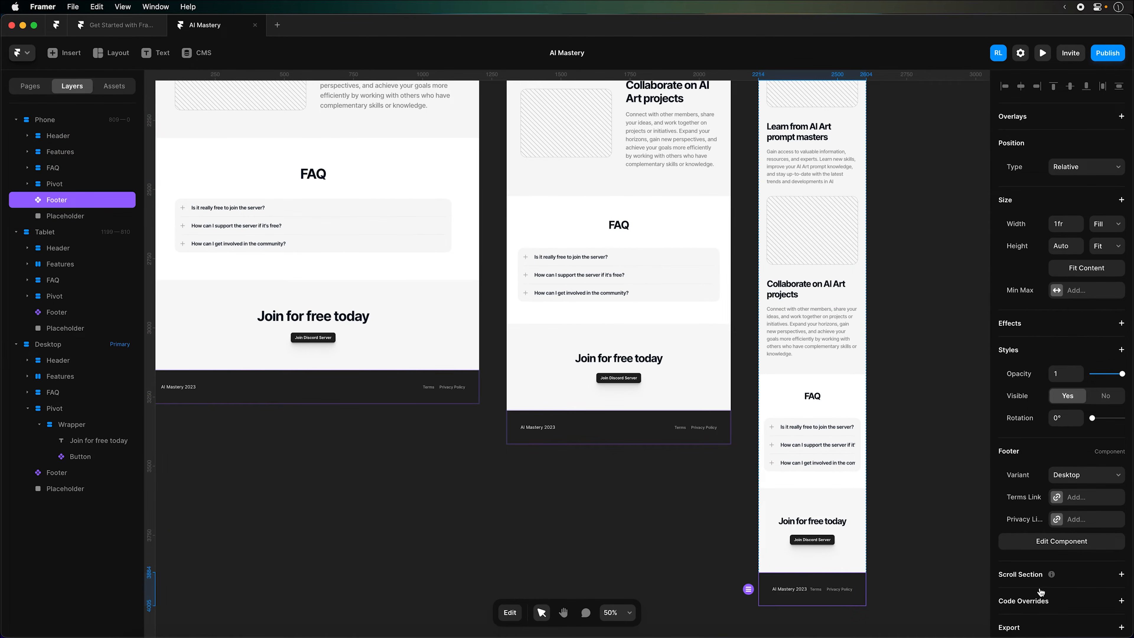
Open the Footer component for editing and set the Mobile variant's width to 390
left_click(1077, 544)
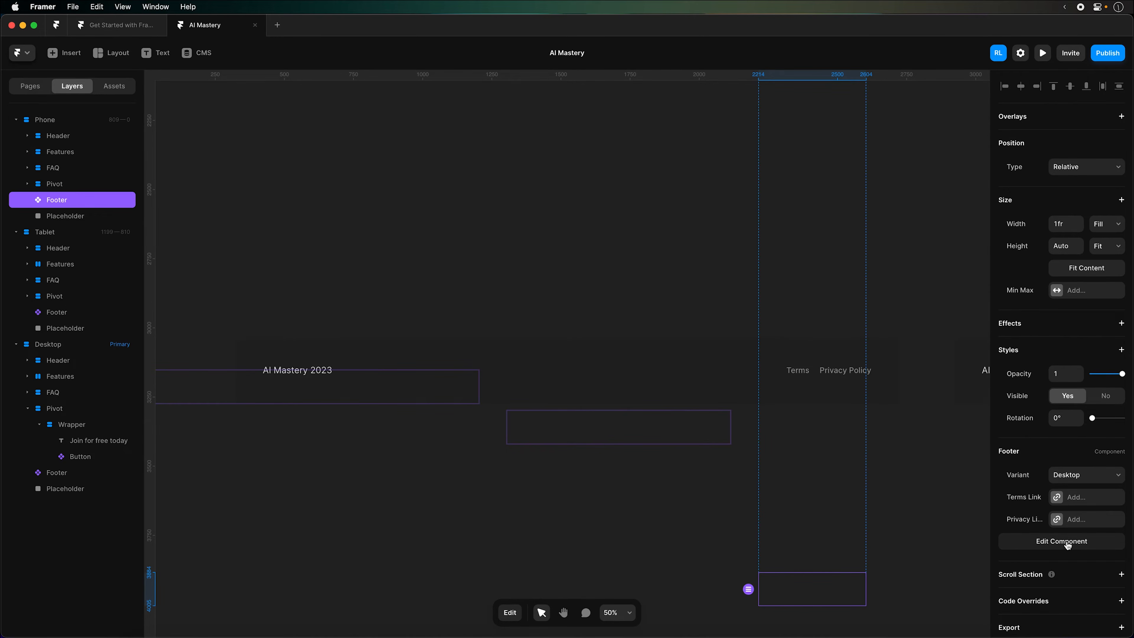
left_click(955, 329)
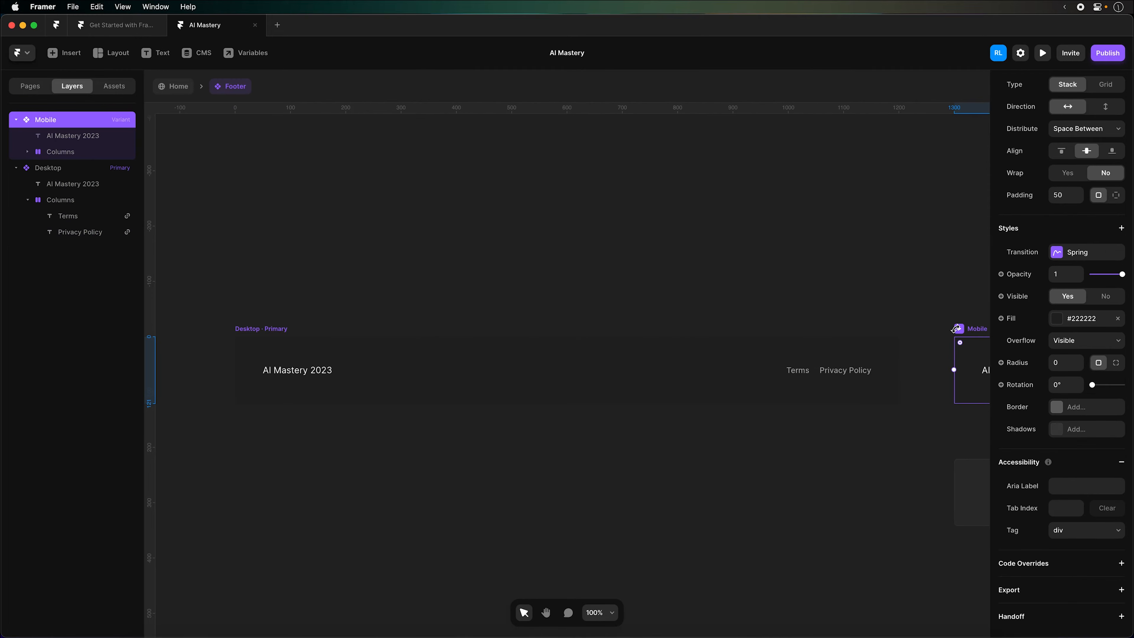
scroll(1083, 220, "up", 5)
scroll(768, 192, "right", 7)
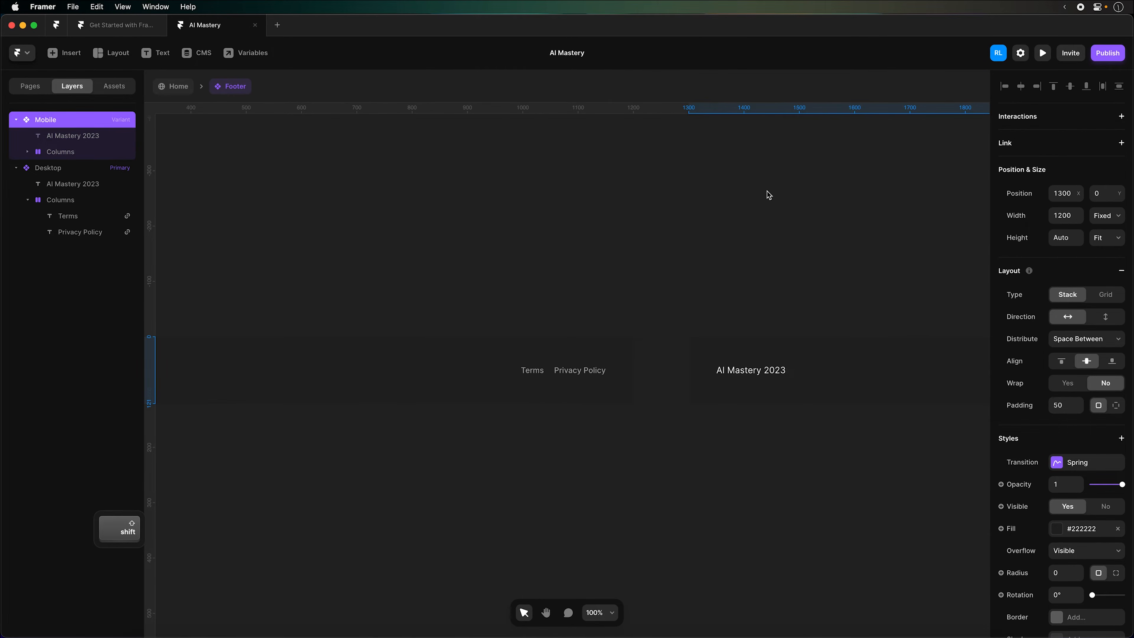
scroll(767, 190, "right", 7)
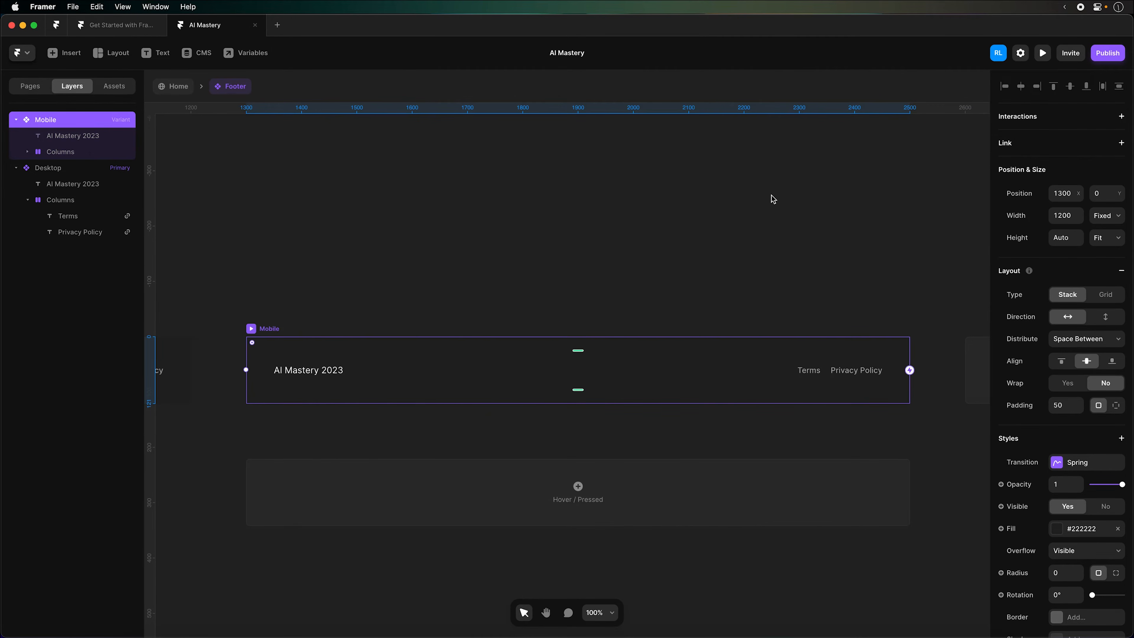
left_click(1074, 218)
type("390")
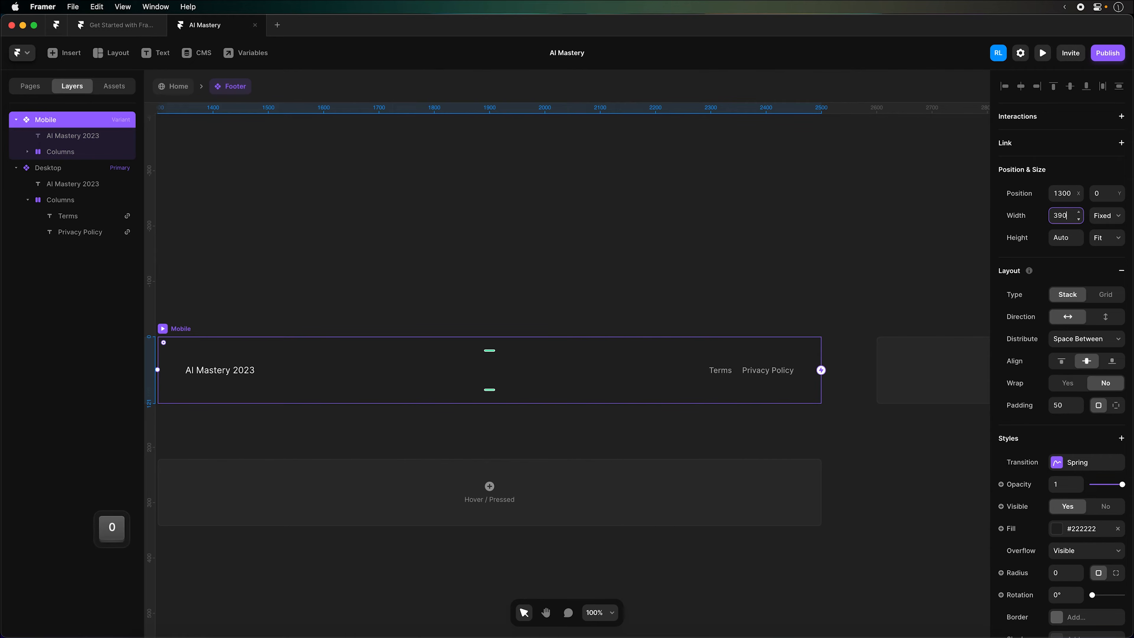
key("Return")
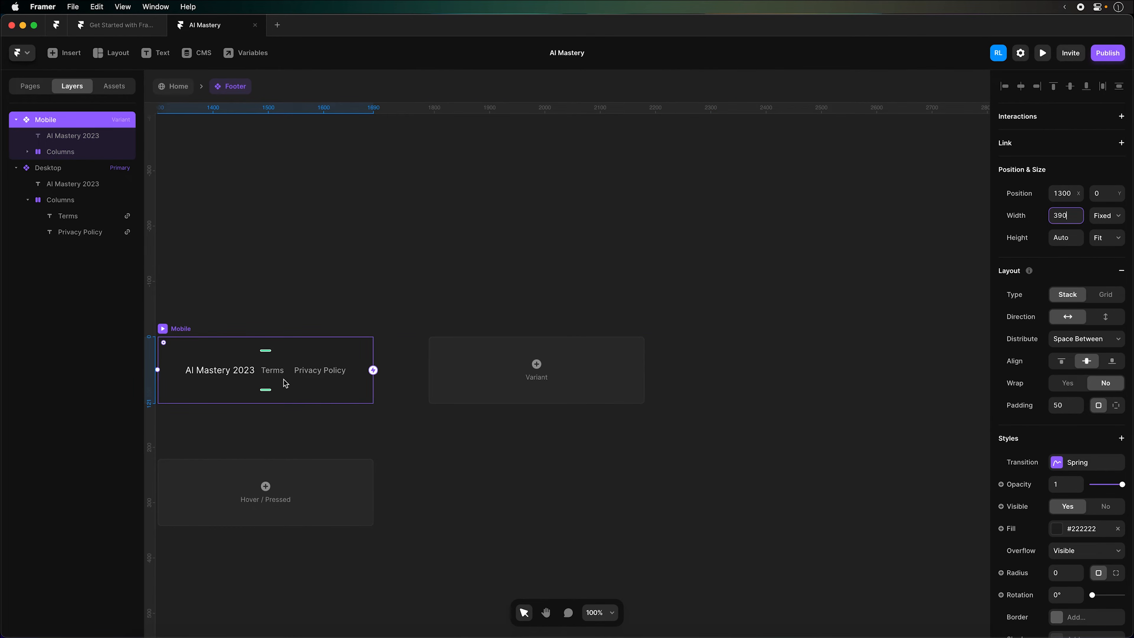
Stack the Mobile variant's contents vertically, and make its Terms and Privacy Policy links a vertical, centre-aligned stack
scroll(442, 289, "left", 3)
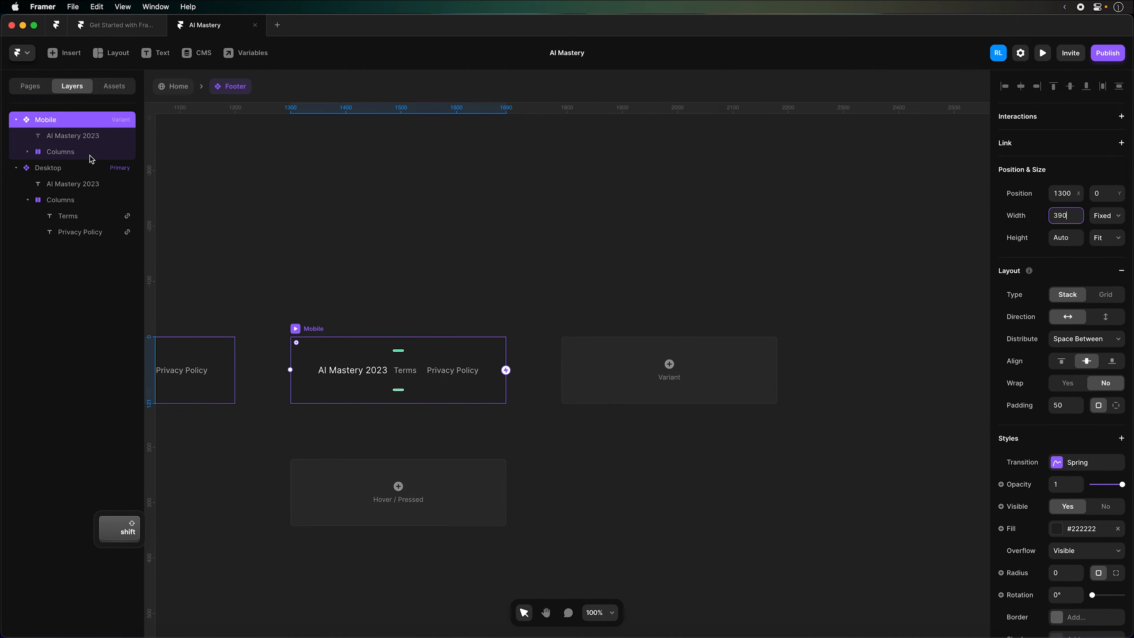
left_click(1100, 320)
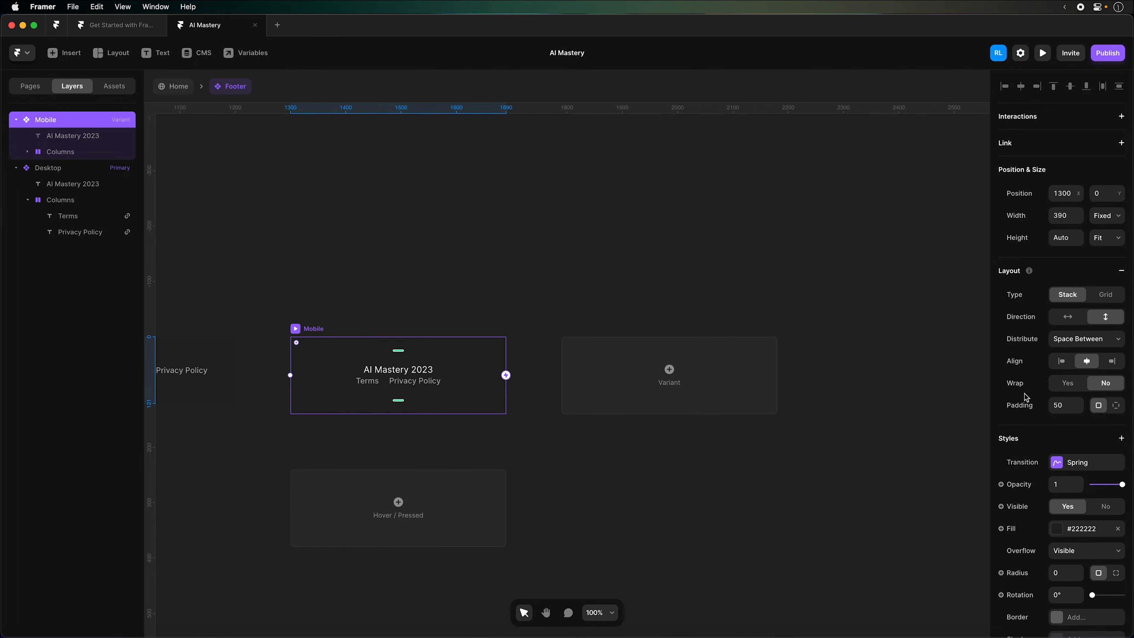
left_click(89, 152)
left_click(1103, 378)
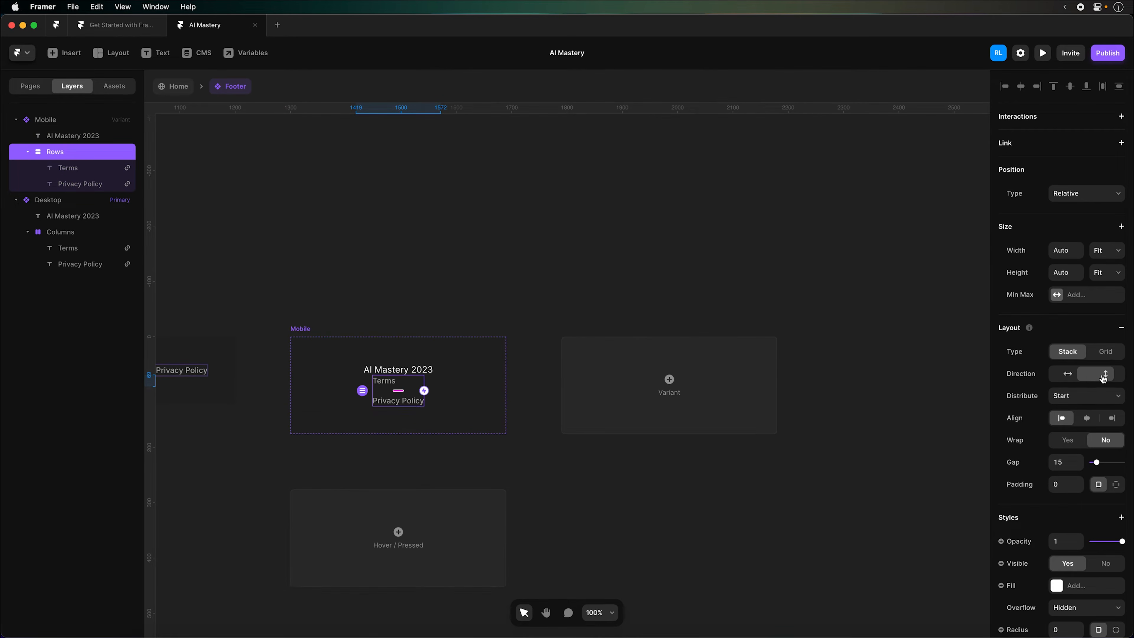
left_click(1089, 422)
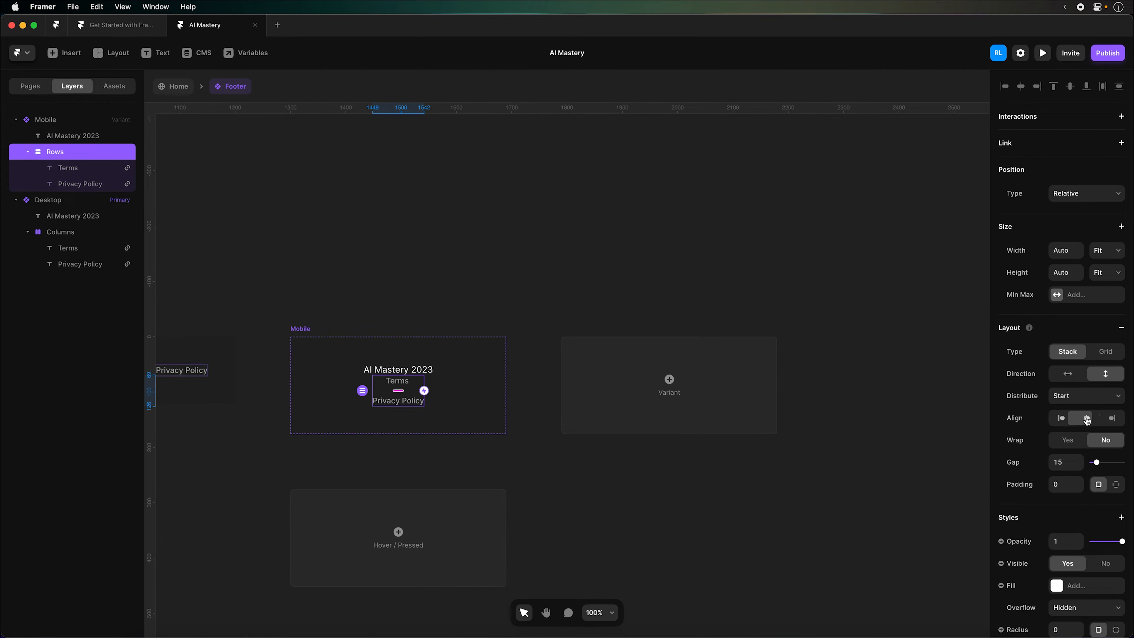
Set the Mobile variant's distribution to Center and its gap to 24
left_click(73, 122)
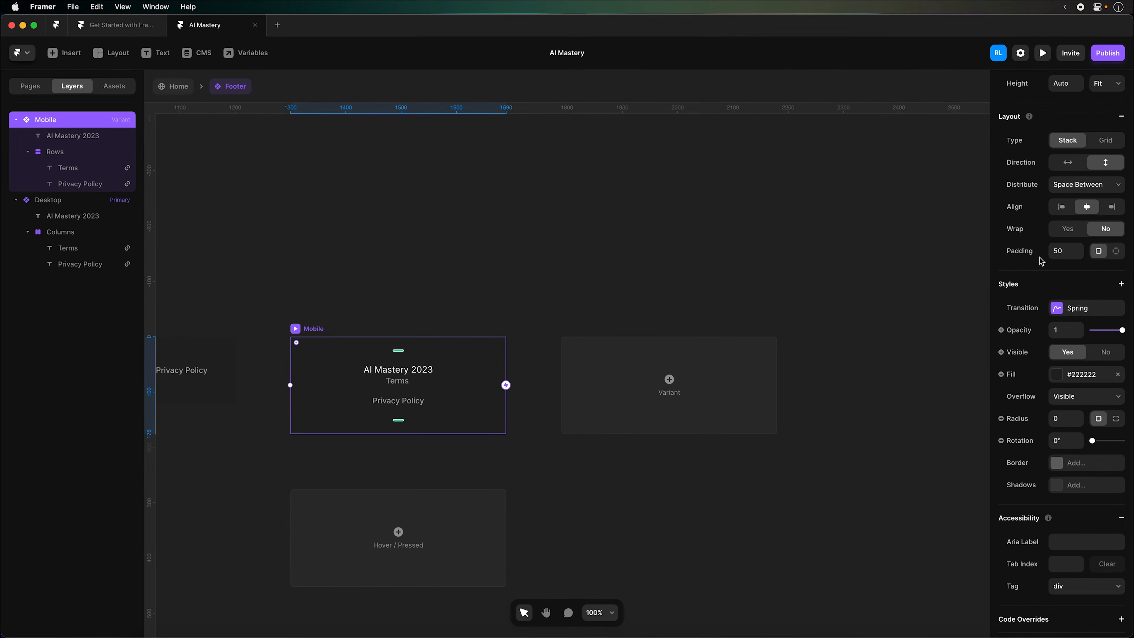
scroll(1050, 282, "up", 4)
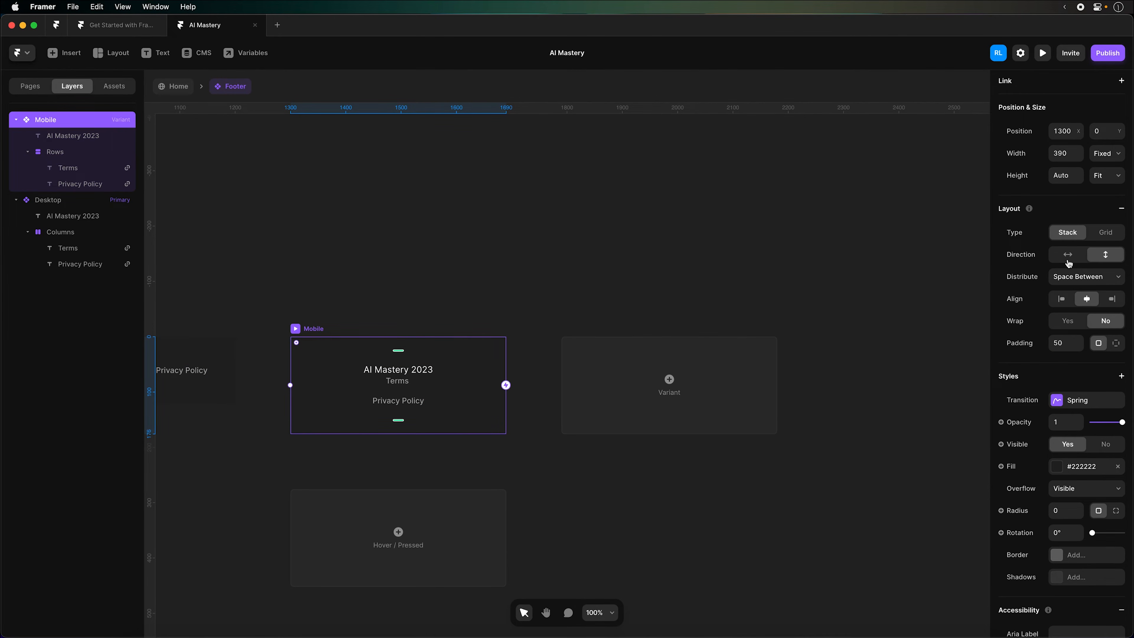
left_click(1071, 277)
left_click(1070, 257)
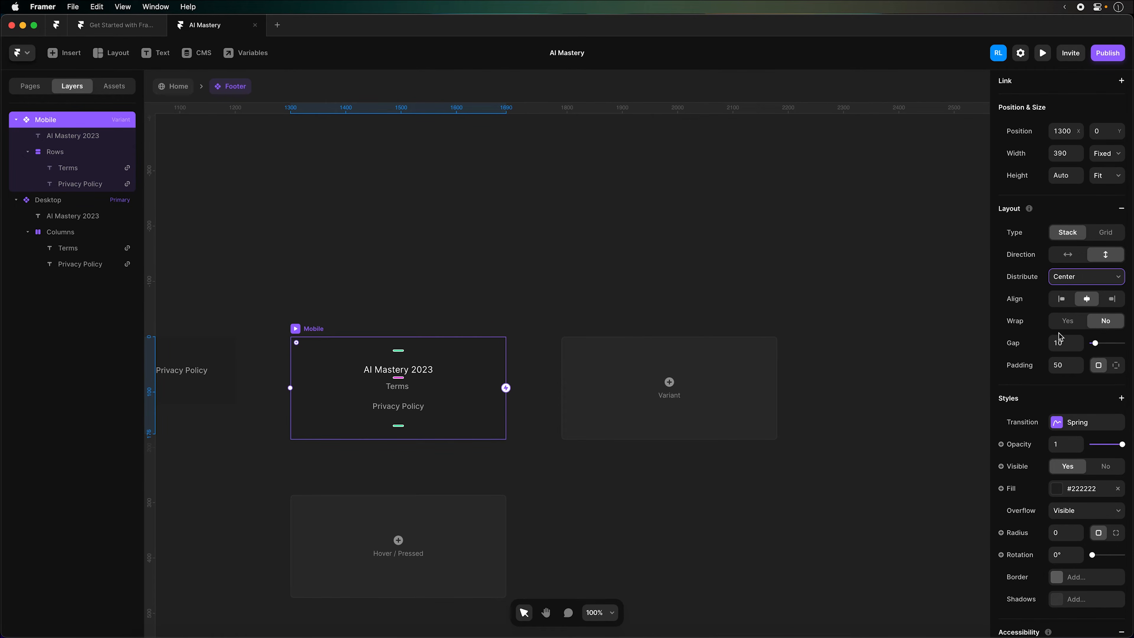
left_click(1065, 342)
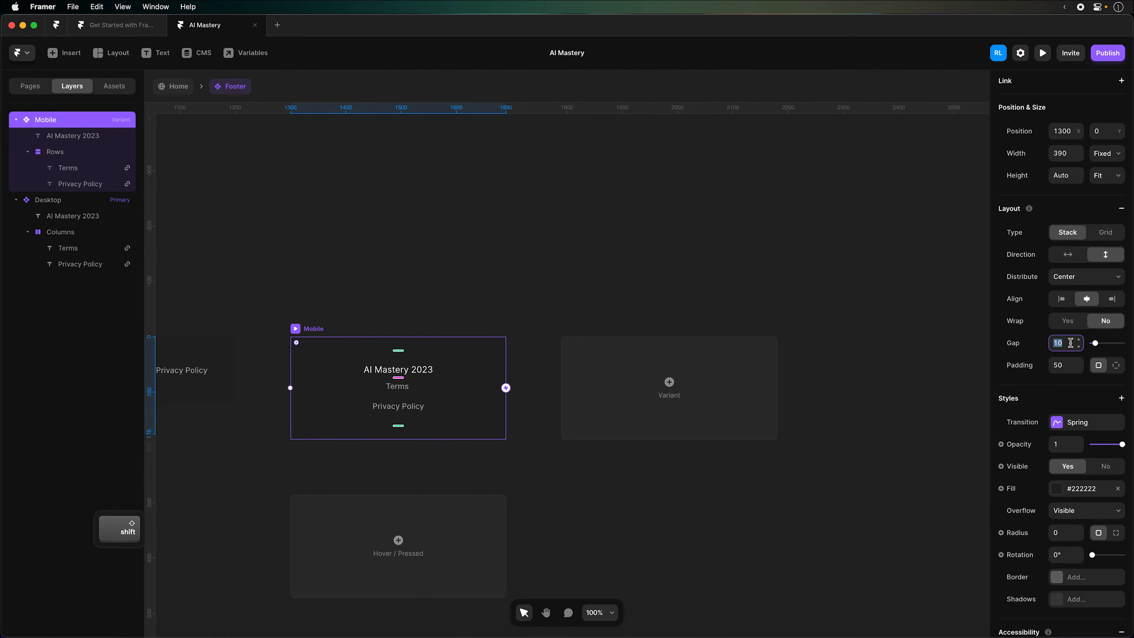
key("shift+Up")
key("shift+Up")
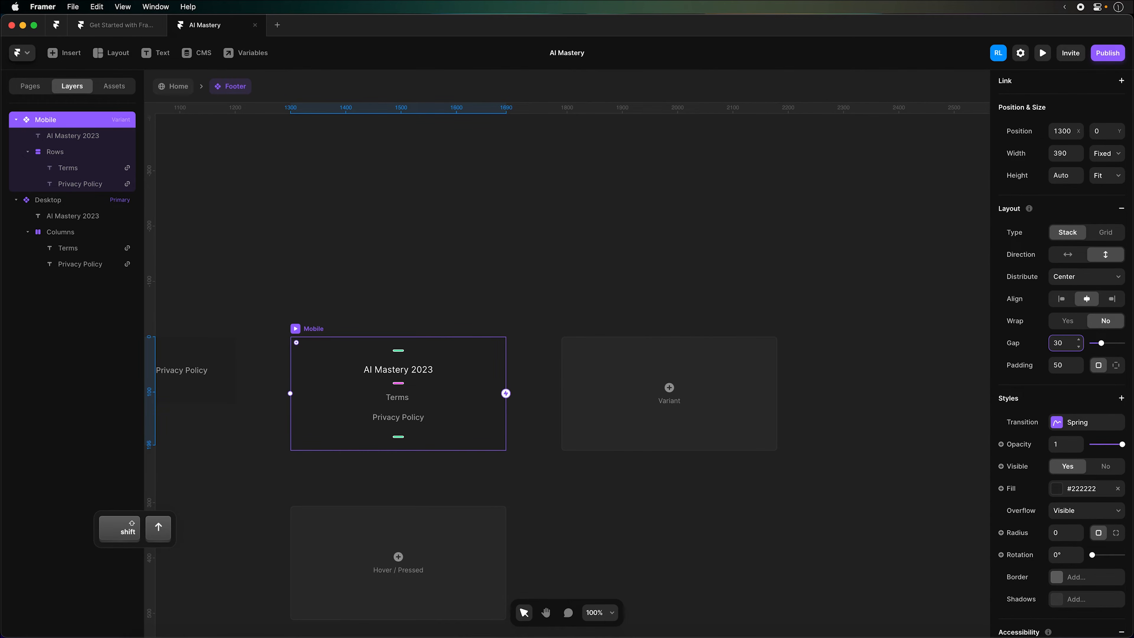
key("shift+Down")
key("Up")
key("Up")
key("Up")
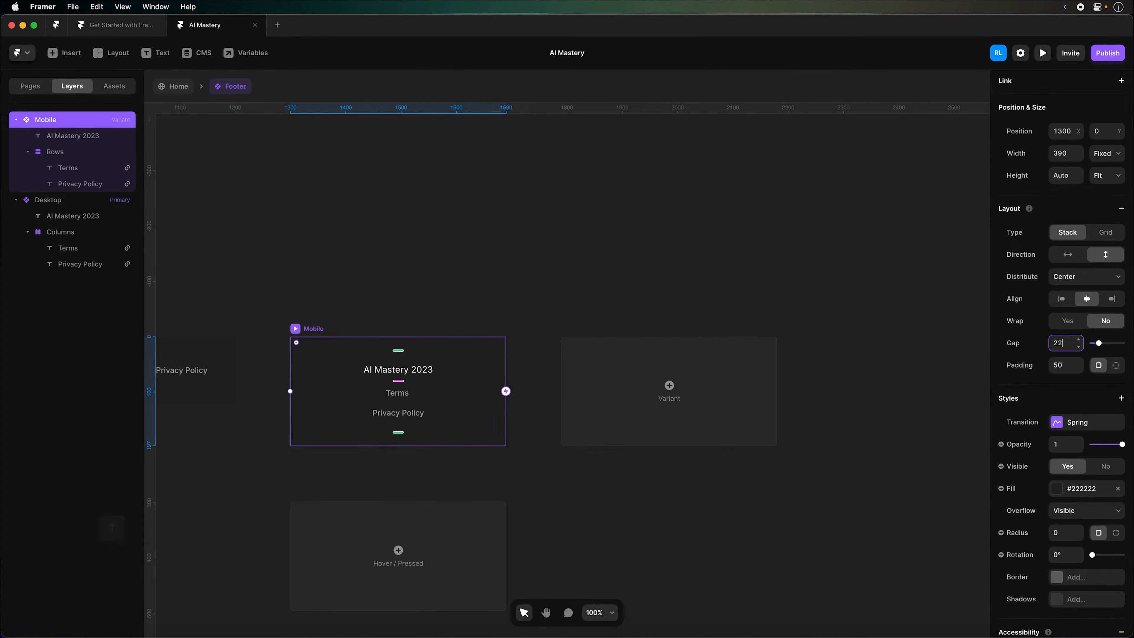
key("Up")
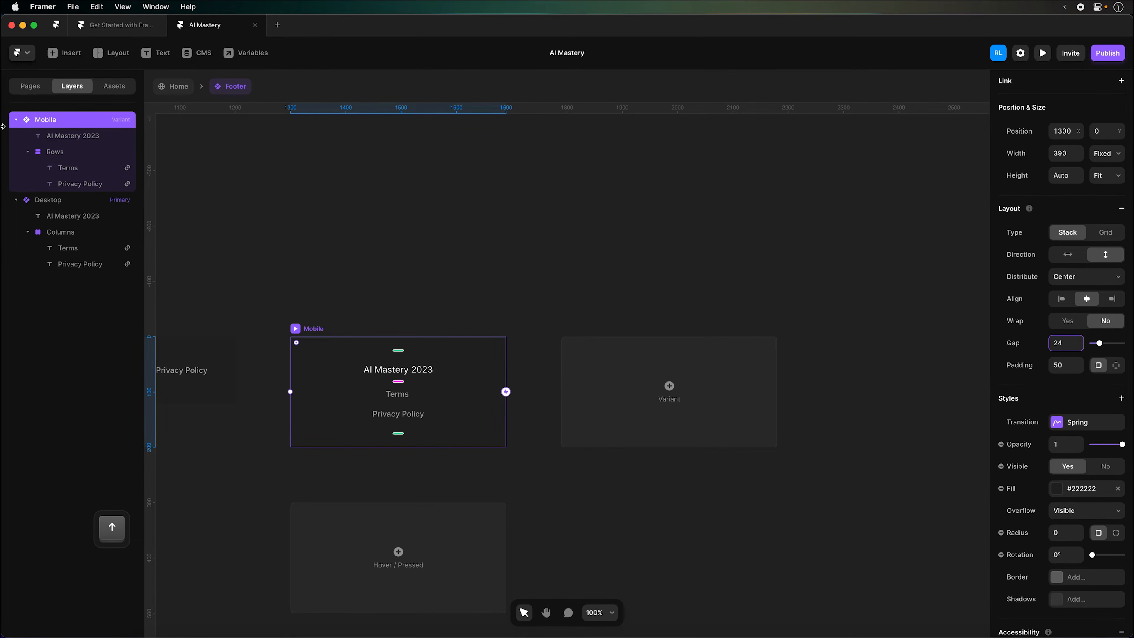
Adjust the gap between the Mobile variant's Terms and Privacy Policy links to 16
left_click(87, 152)
left_click(1071, 464)
key("shift+Down")
key("Up")
key("Up")
key("Up")
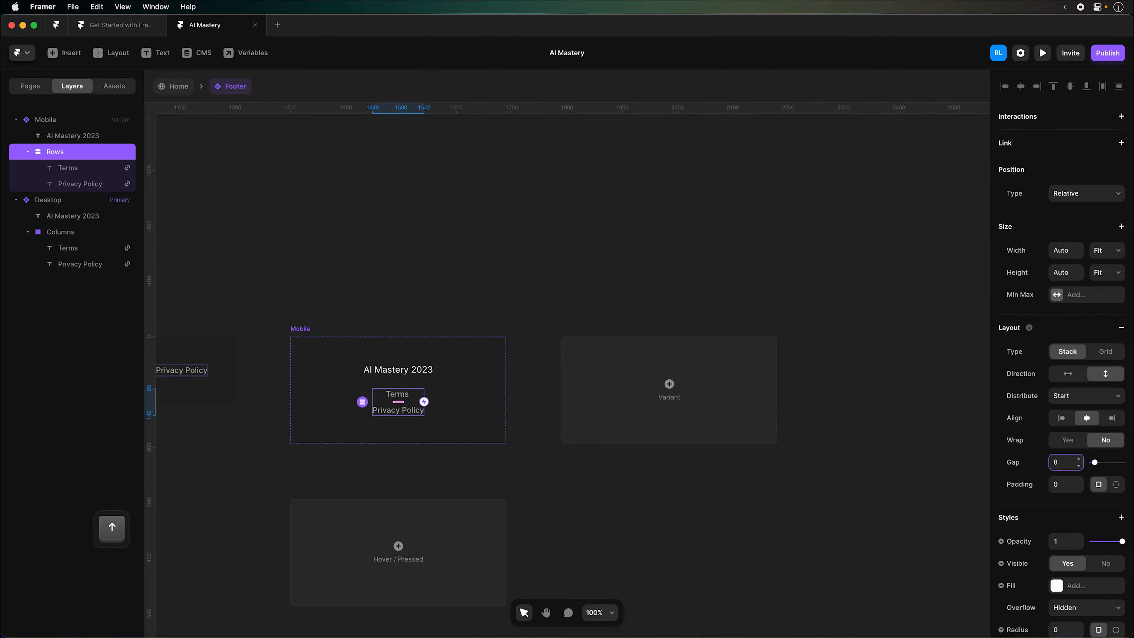
key("shift+Up")
key("Down")
key("Down")
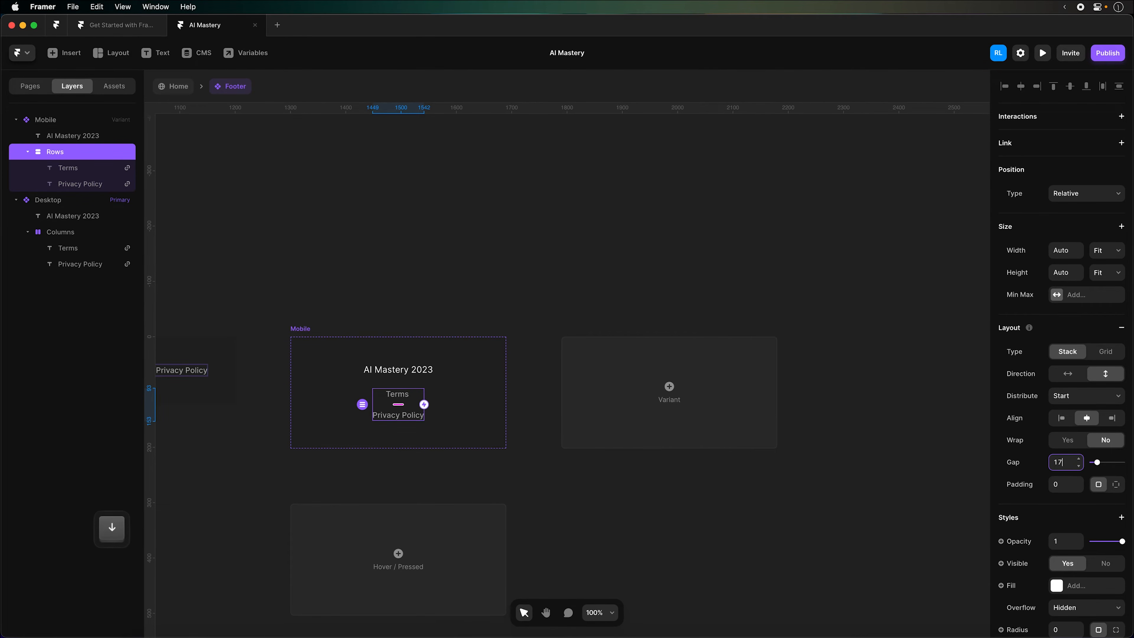
Return to the Home page and switch the Phone breakpoint's footer to the Mobile variant
left_click(602, 255)
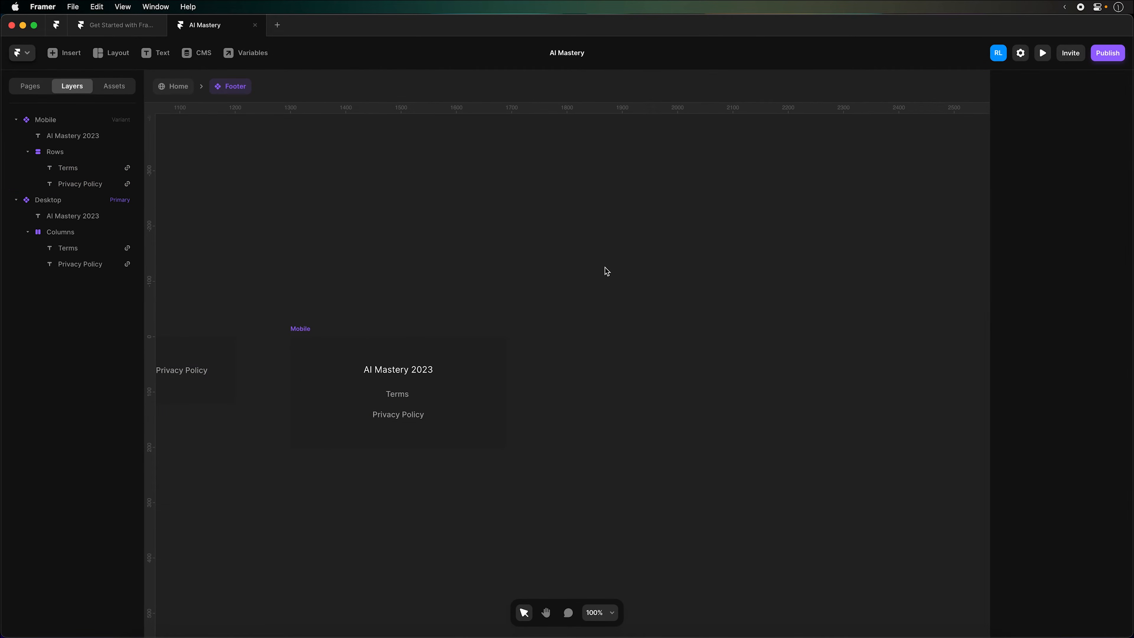
left_click(303, 328)
left_click(176, 93)
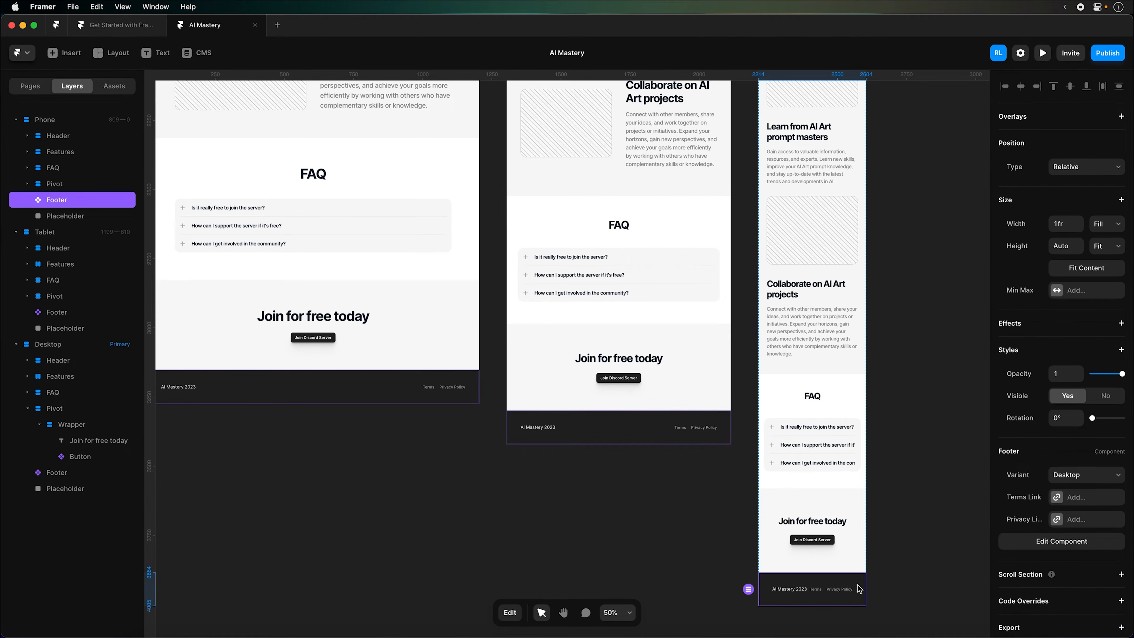
left_click(1080, 474)
left_click(1071, 487)
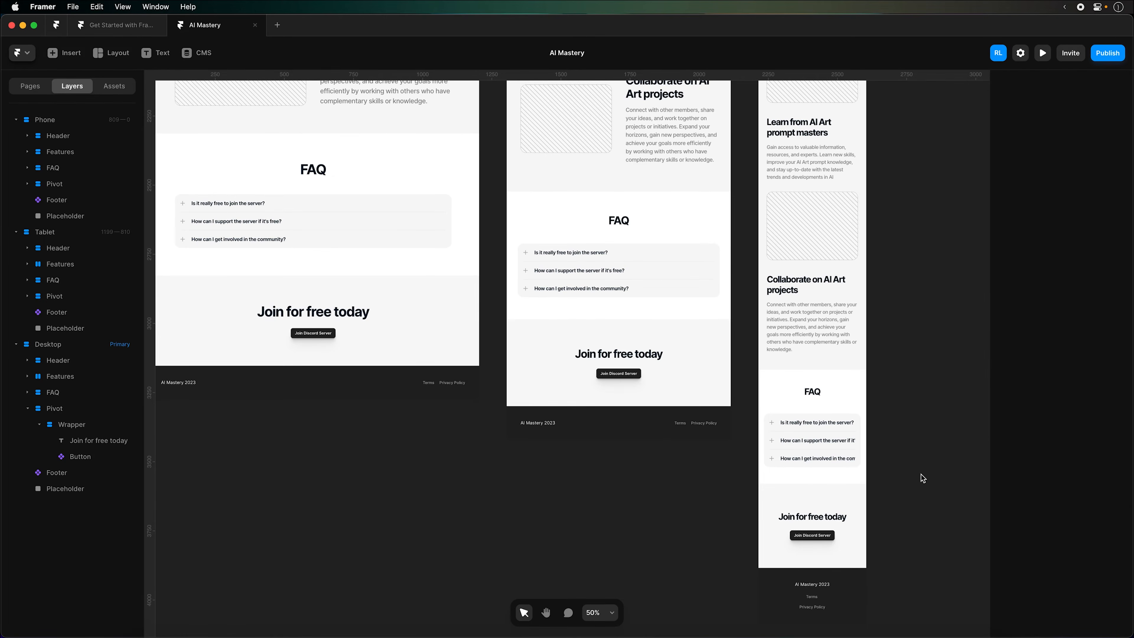
Preview the page from the Desktop breakpoint, examine the header and testimonial cards, and close the preview
scroll(918, 473, "up", 3)
scroll(913, 471, "up", 20)
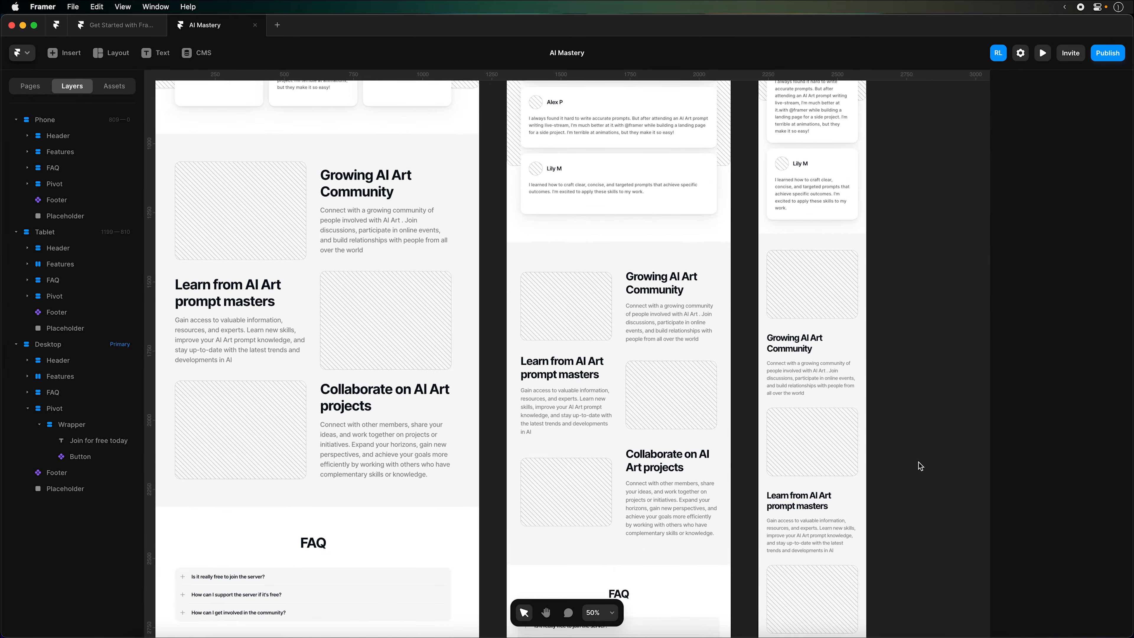
scroll(455, 265, "left", 3)
left_click(455, 314)
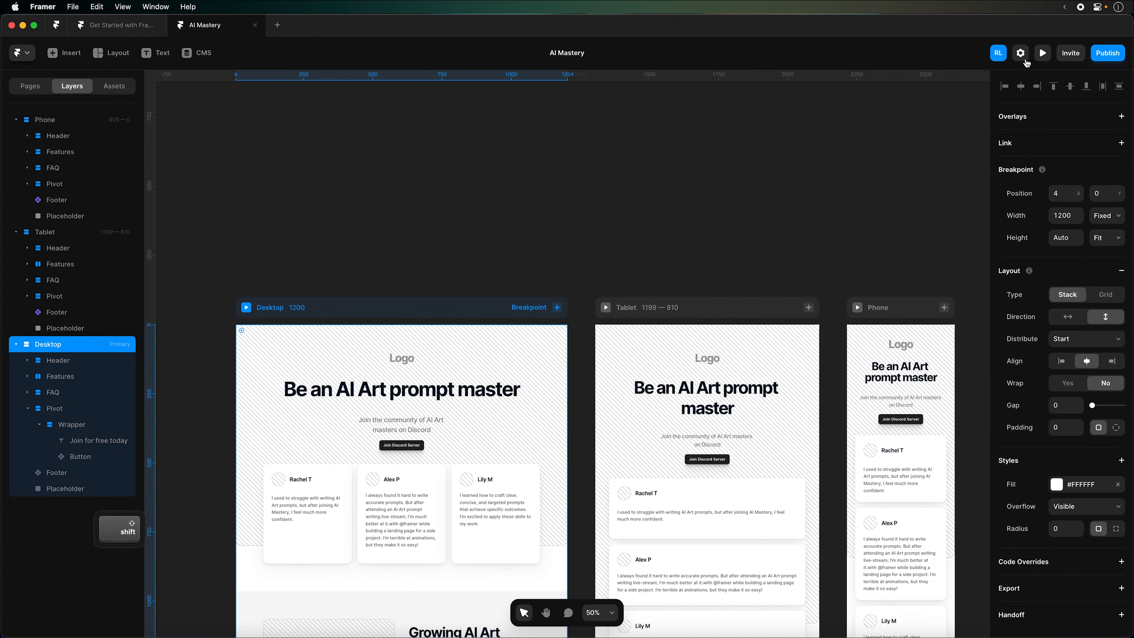
left_click(1042, 53)
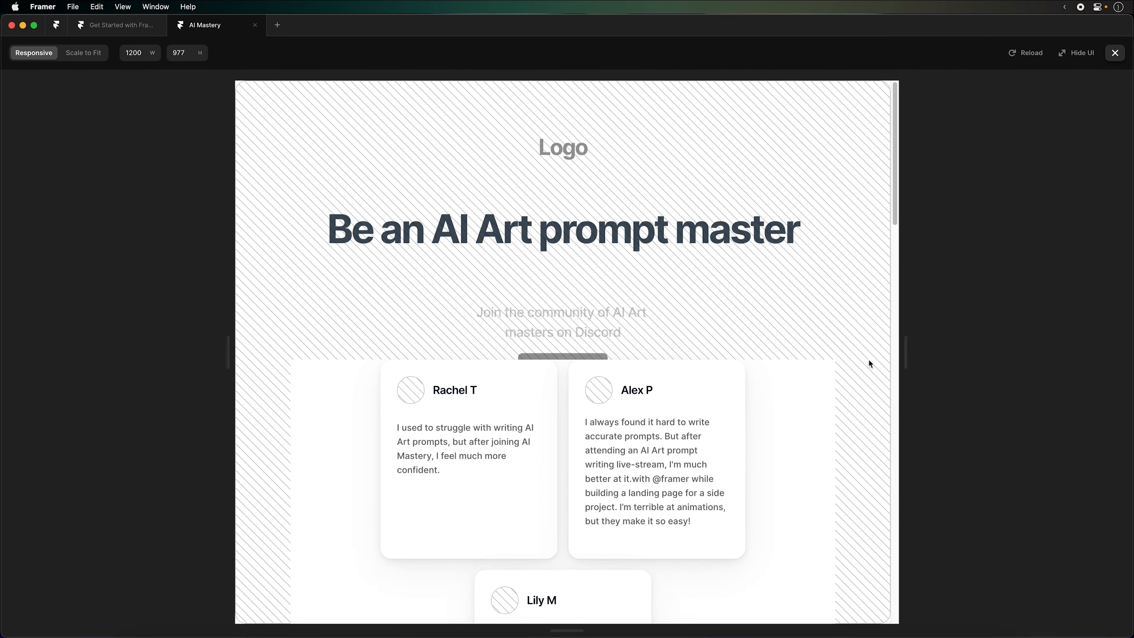
scroll(727, 380, "down", 2)
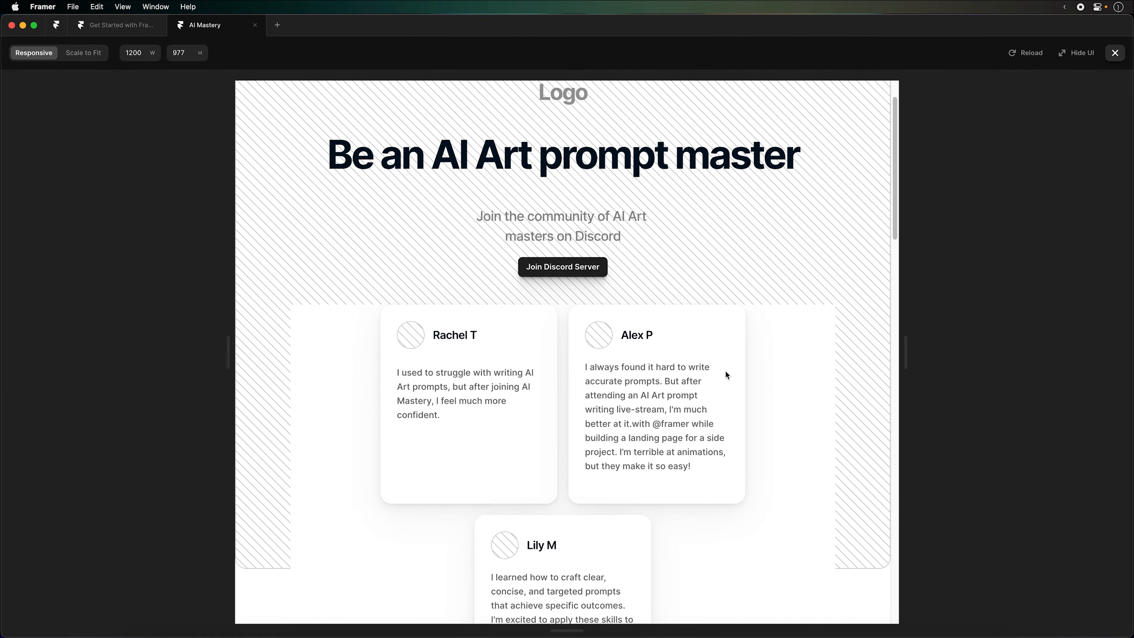
scroll(533, 509, "down", 4)
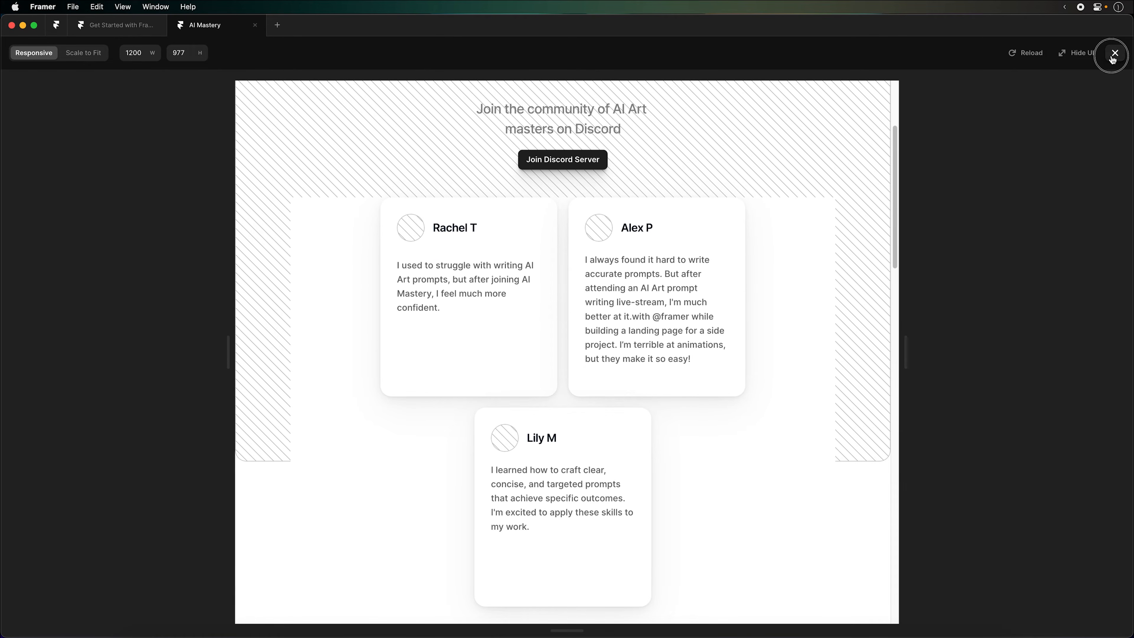
key("Escape")
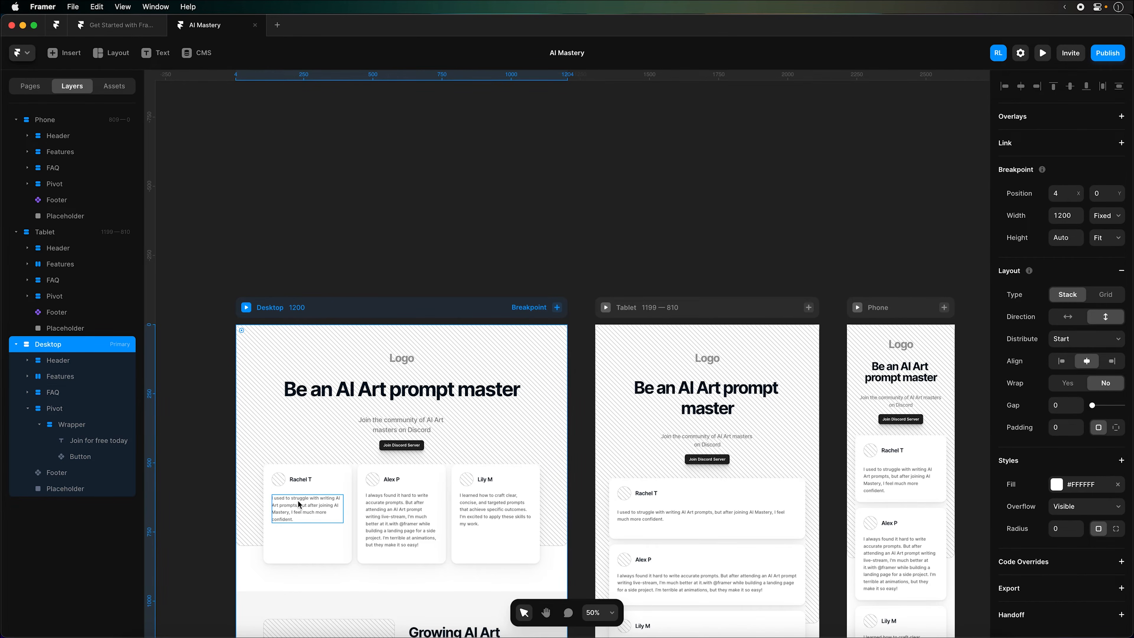
Remove the white fill from the Testimonials stack in the Desktop header
left_click(294, 476)
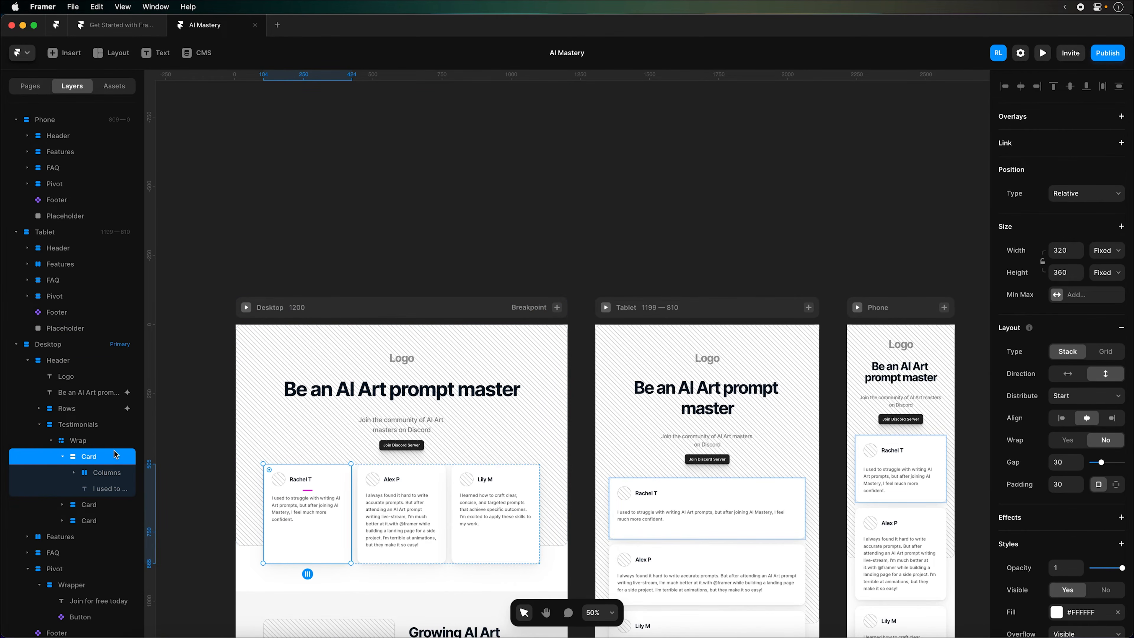
left_click(78, 424)
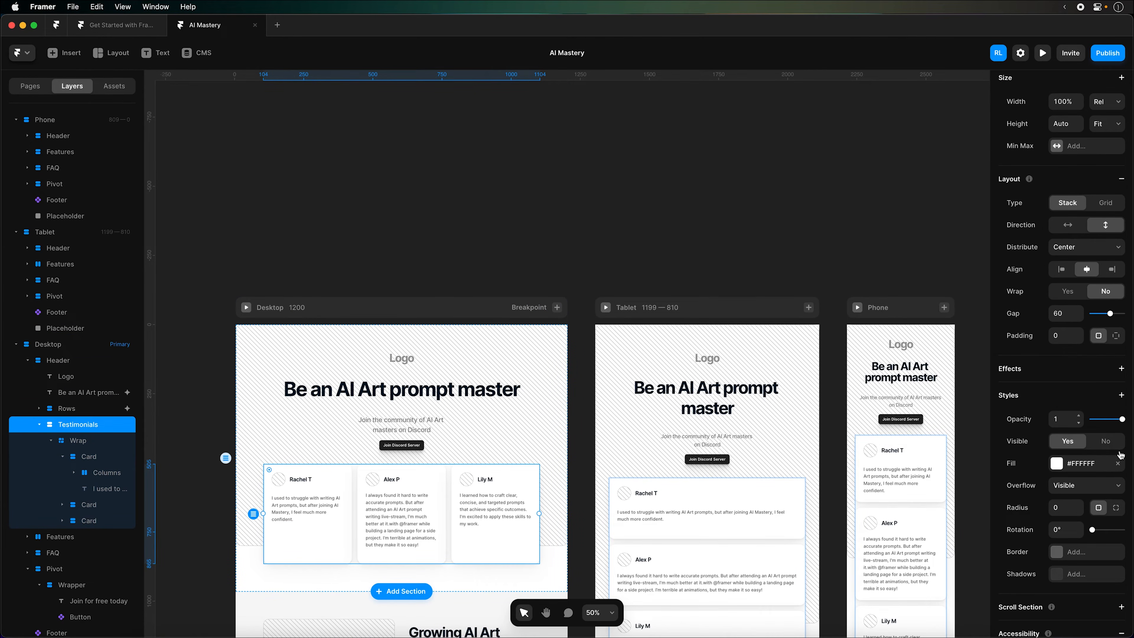
left_click(1117, 464)
Copy the effects of the Desktop header's Rows stack and paste them onto its Testimonials stack
left_click(83, 414)
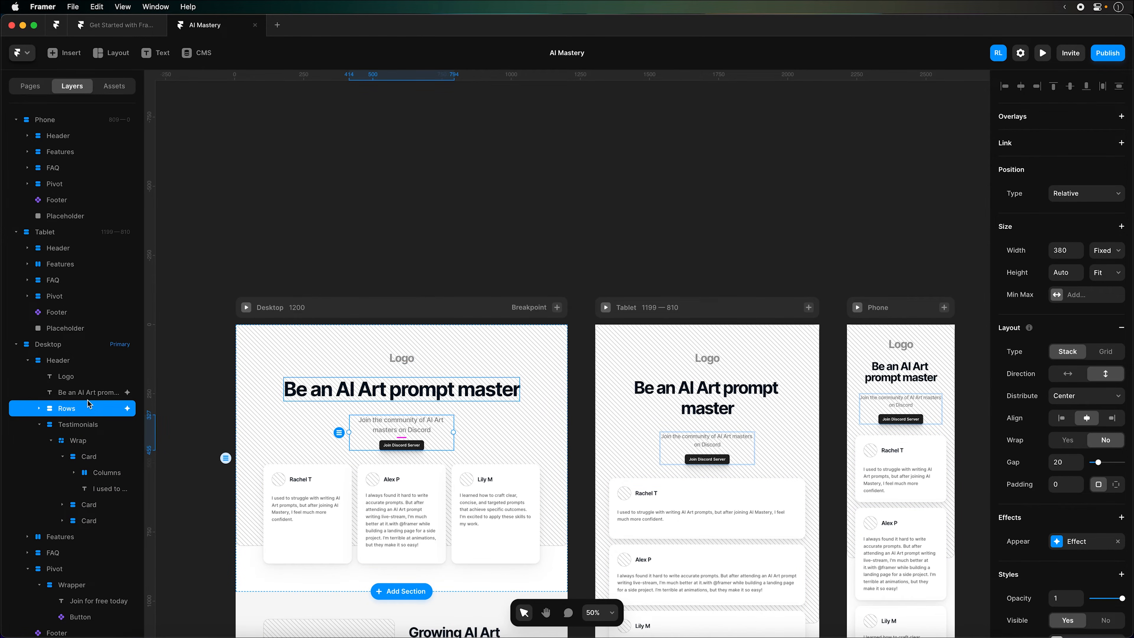
right_click(92, 409)
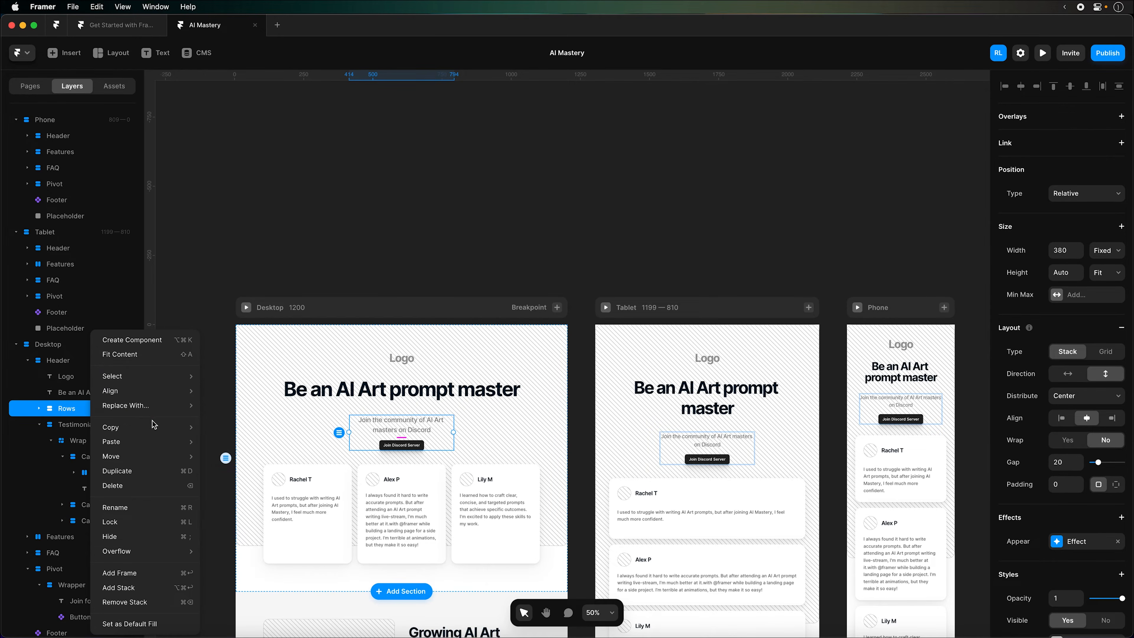
mouse_move(154, 428)
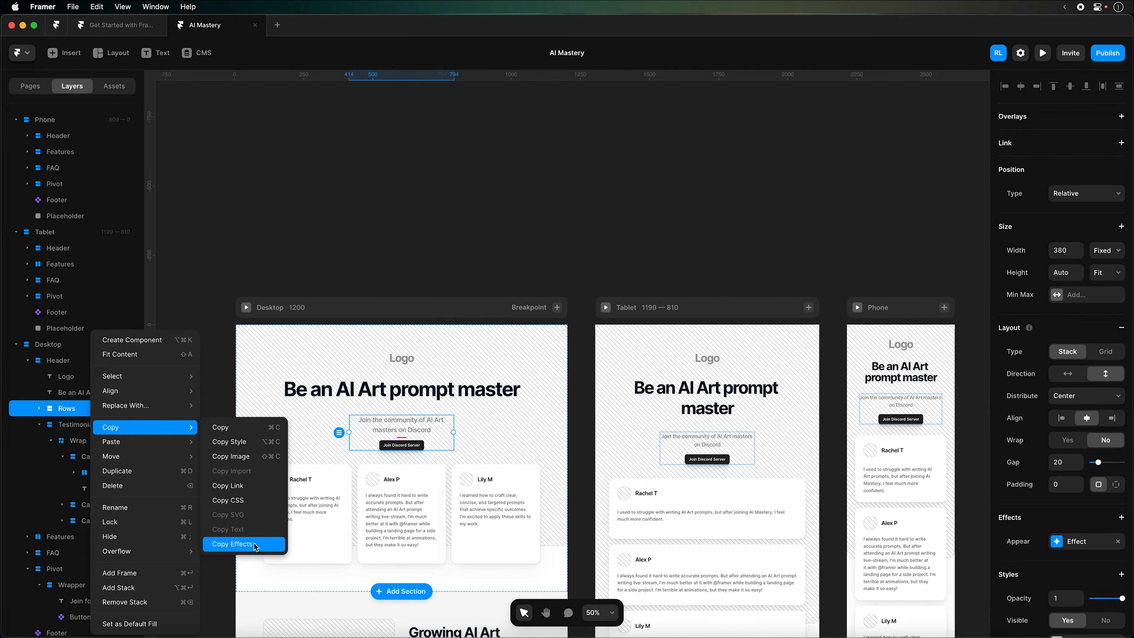
left_click(232, 543)
left_click(100, 427)
right_click(100, 428)
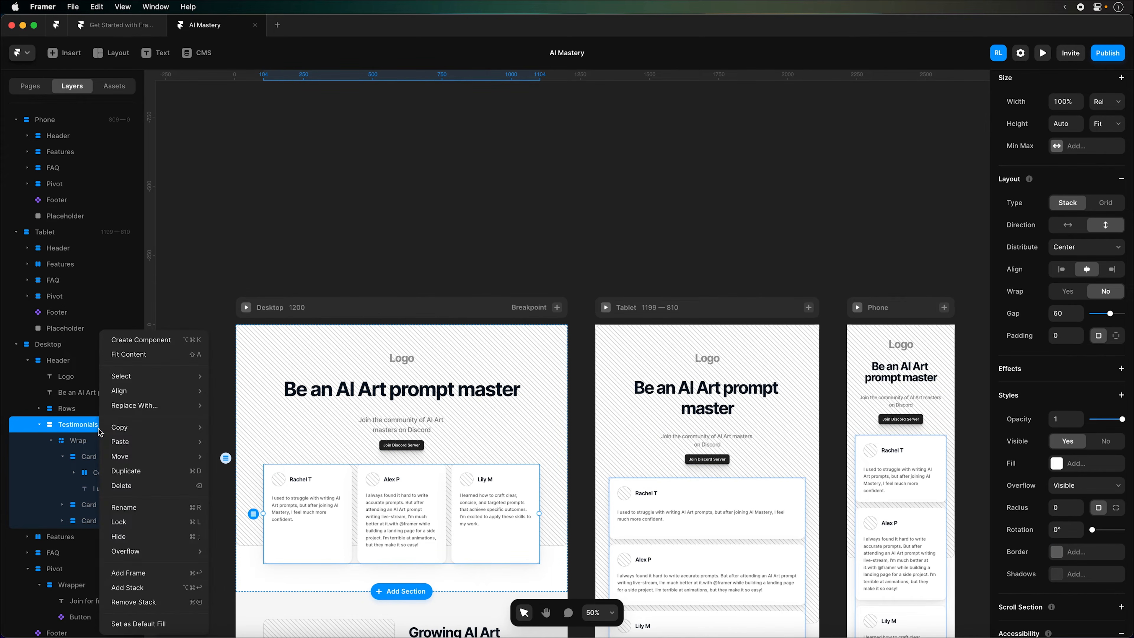
mouse_move(140, 448)
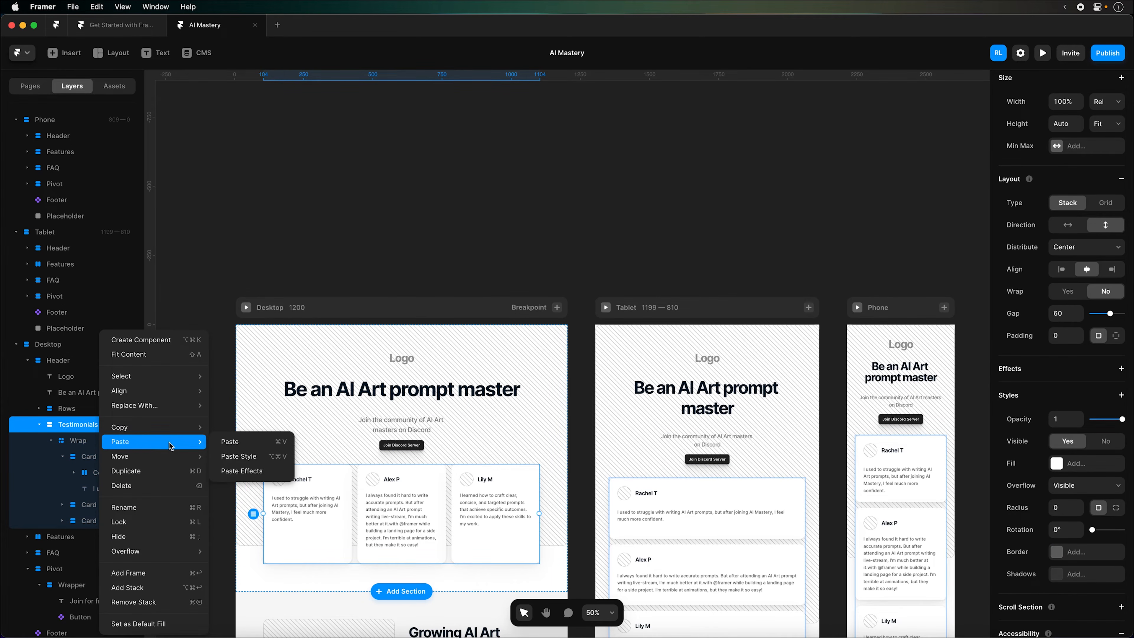
left_click(245, 470)
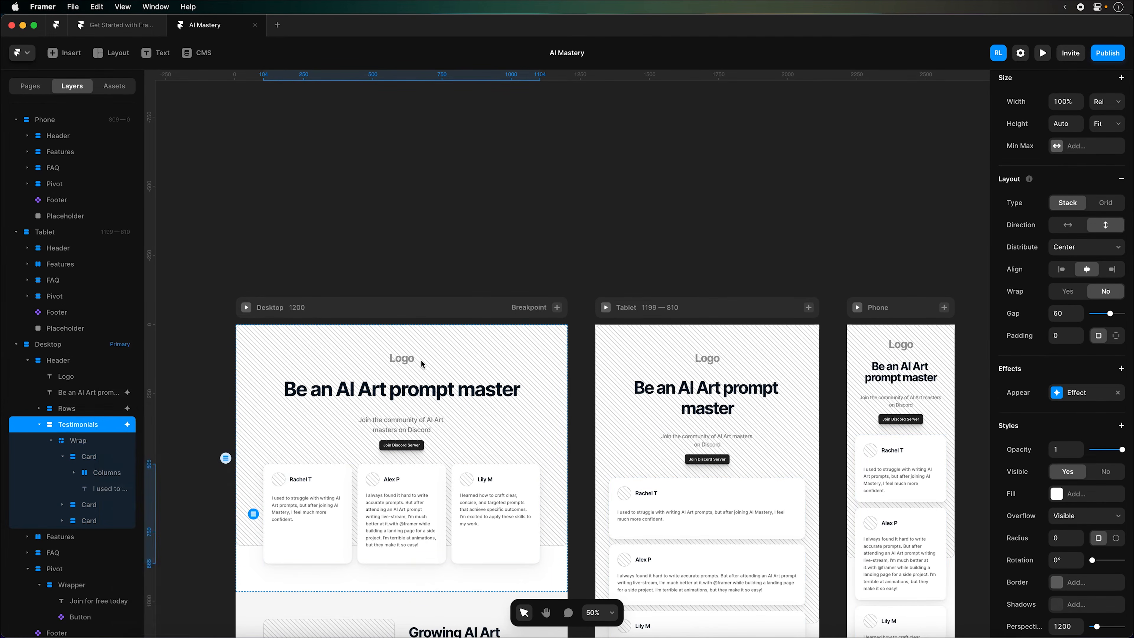
Preview the Desktop breakpoint, examine the testimonials' appear effect and layout at wider widths and about 848 wide, and close the preview
left_click(447, 315)
left_click(1043, 55)
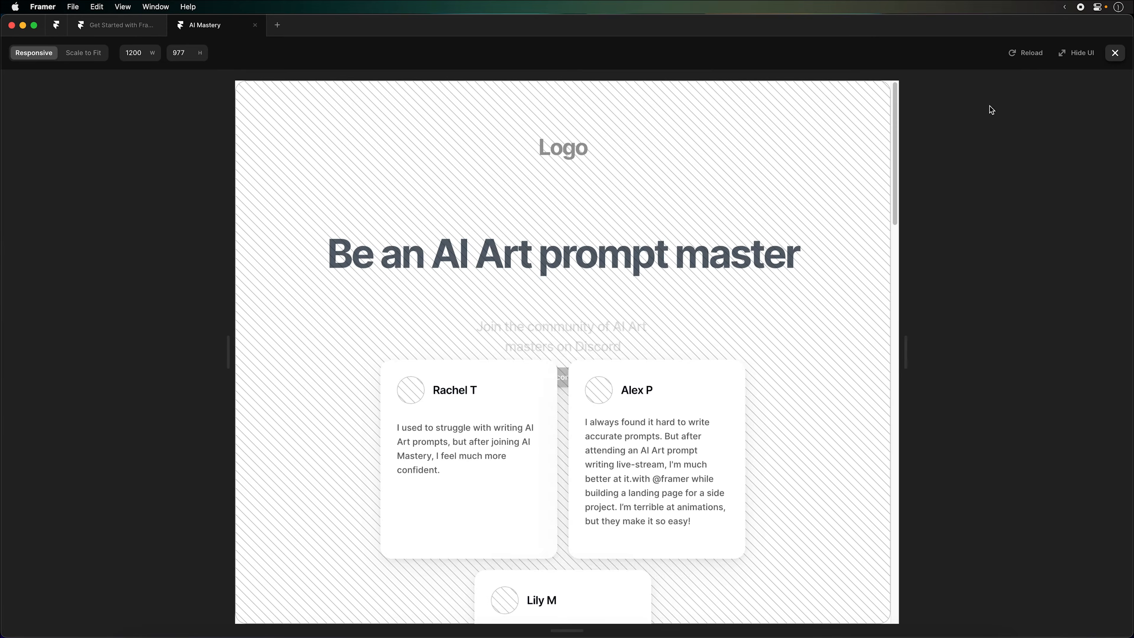
scroll(843, 238, "down", 5)
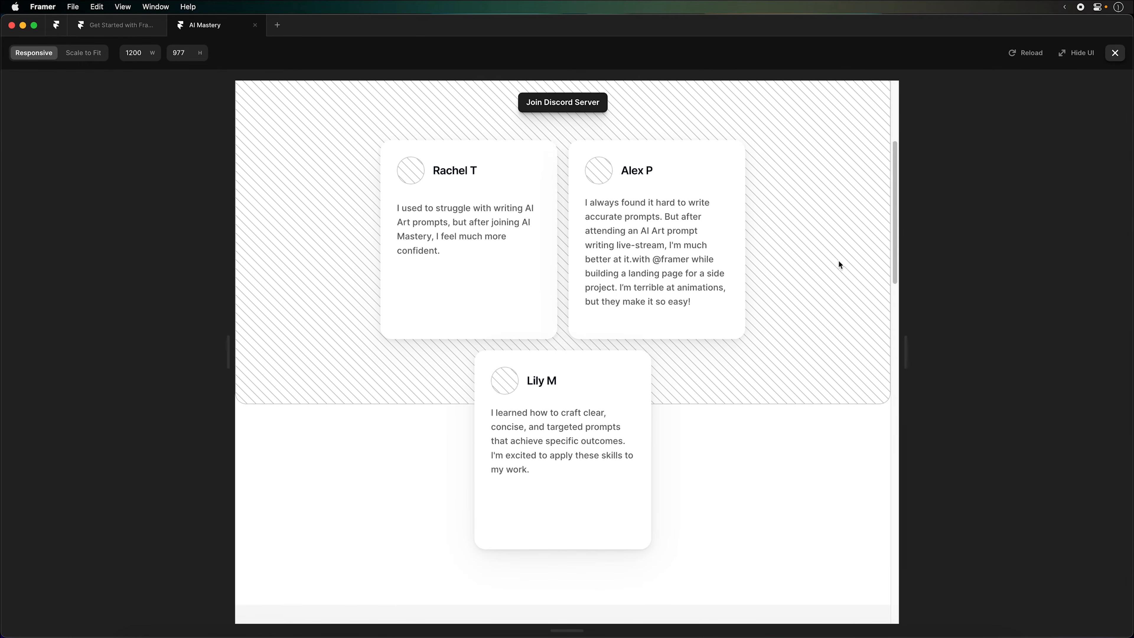
left_click_drag(913, 345, 1071, 353)
scroll(903, 338, "up", 5)
left_click_drag(998, 353, 790, 357)
scroll(739, 297, "down", 3)
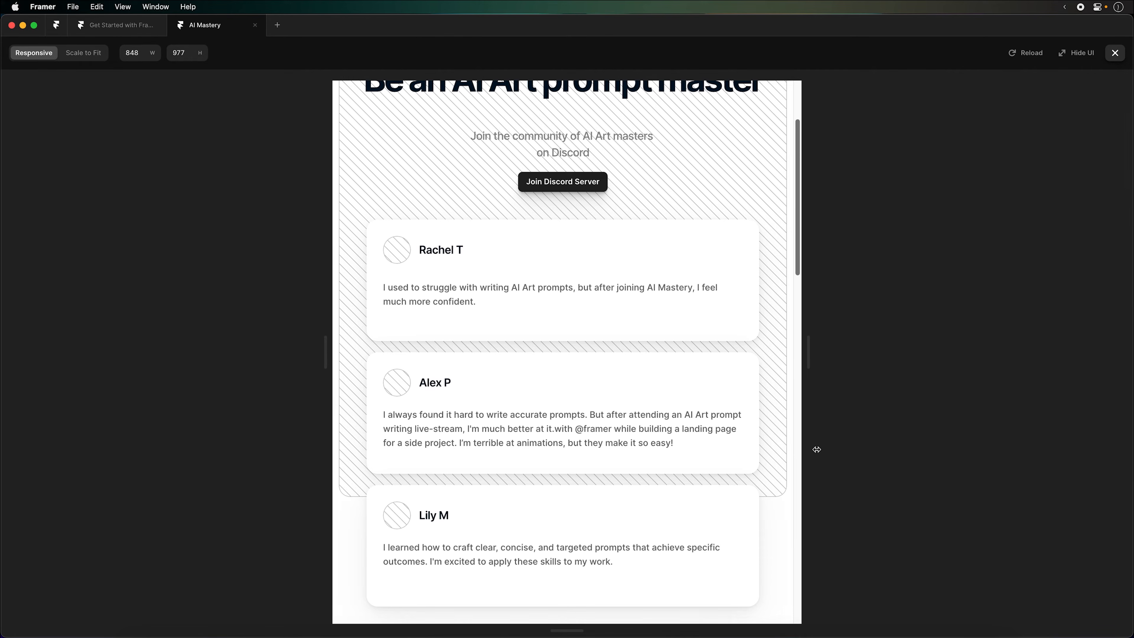
scroll(779, 465, "down", 4)
scroll(779, 458, "down", 4)
scroll(780, 453, "up", 12)
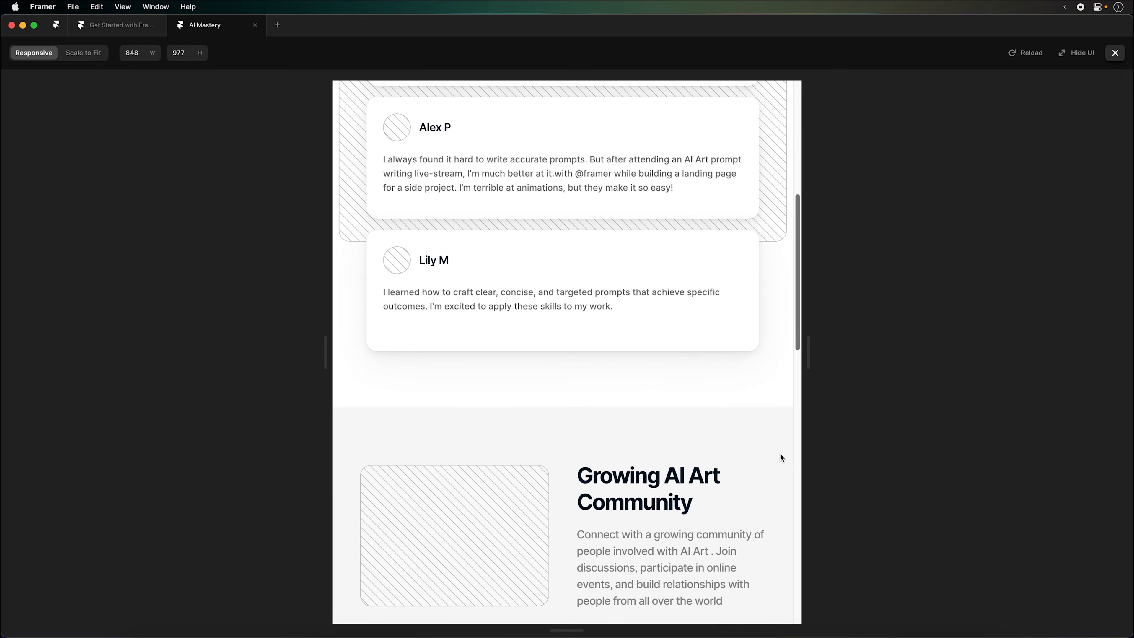
key("Escape")
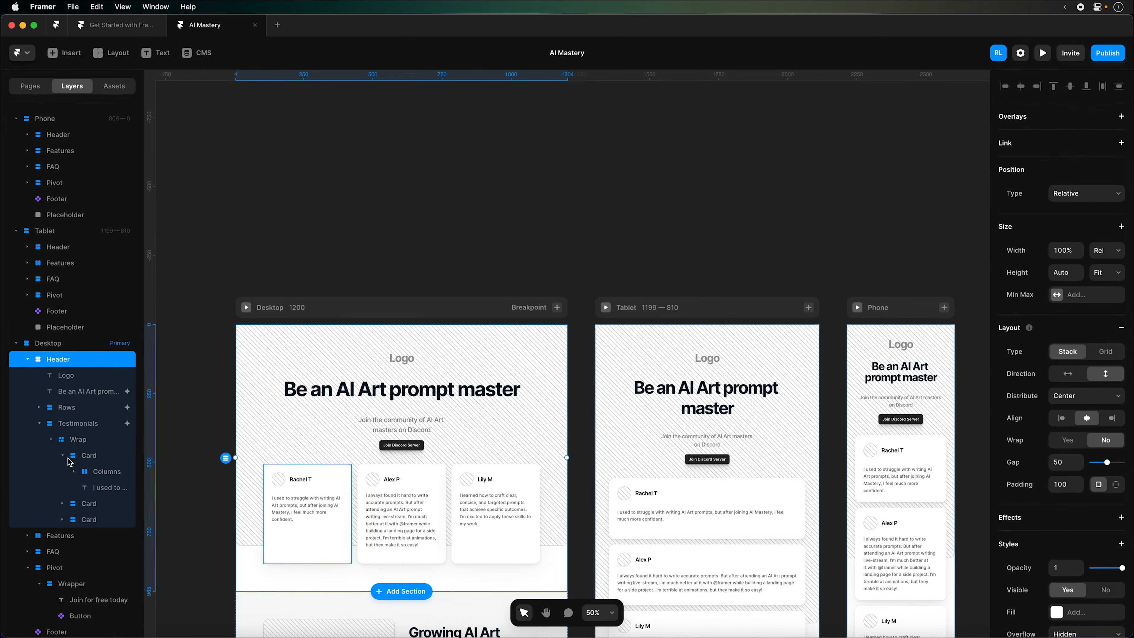
Pin the Desktop Placeholder to both sides at 0, add a maximum width of 1200, and set its corner radius to 0
scroll(71, 558, "down", 1)
left_click(70, 625)
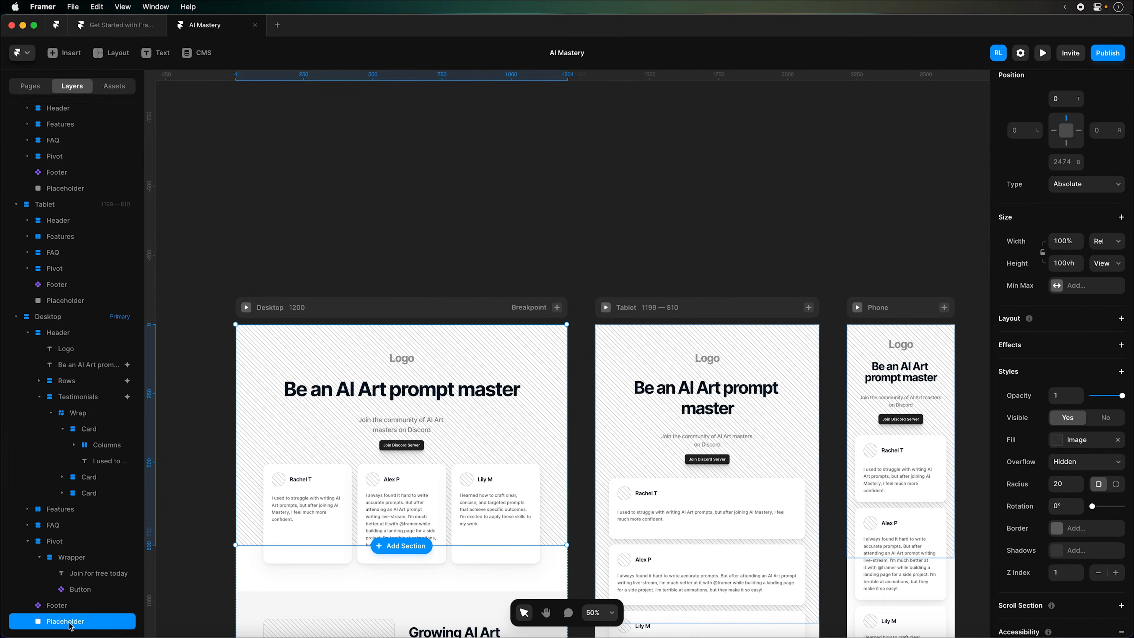
left_click(1054, 131)
left_click(1097, 284)
left_click(1101, 292)
left_click(1106, 285)
left_click(1106, 277)
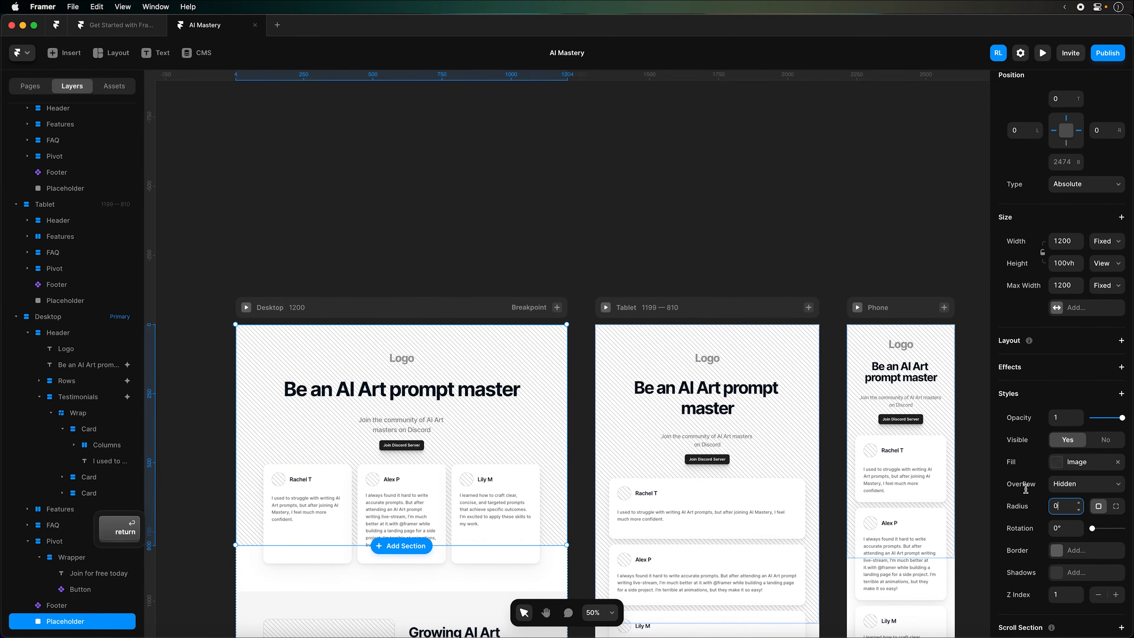
Preview the page from the Desktop breakpoint, check the Placeholder background down to about 980 wide, and close the preview
left_click(389, 307)
left_click(1042, 52)
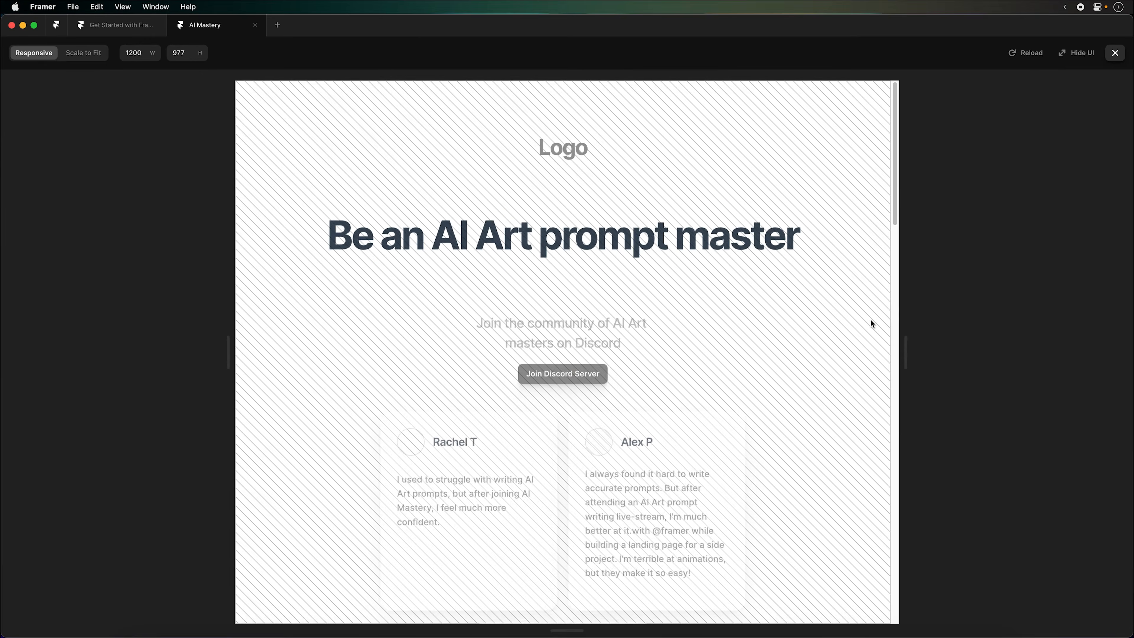
scroll(849, 328, "down", 3)
scroll(850, 329, "up", 3)
left_click_drag(905, 351, 848, 352)
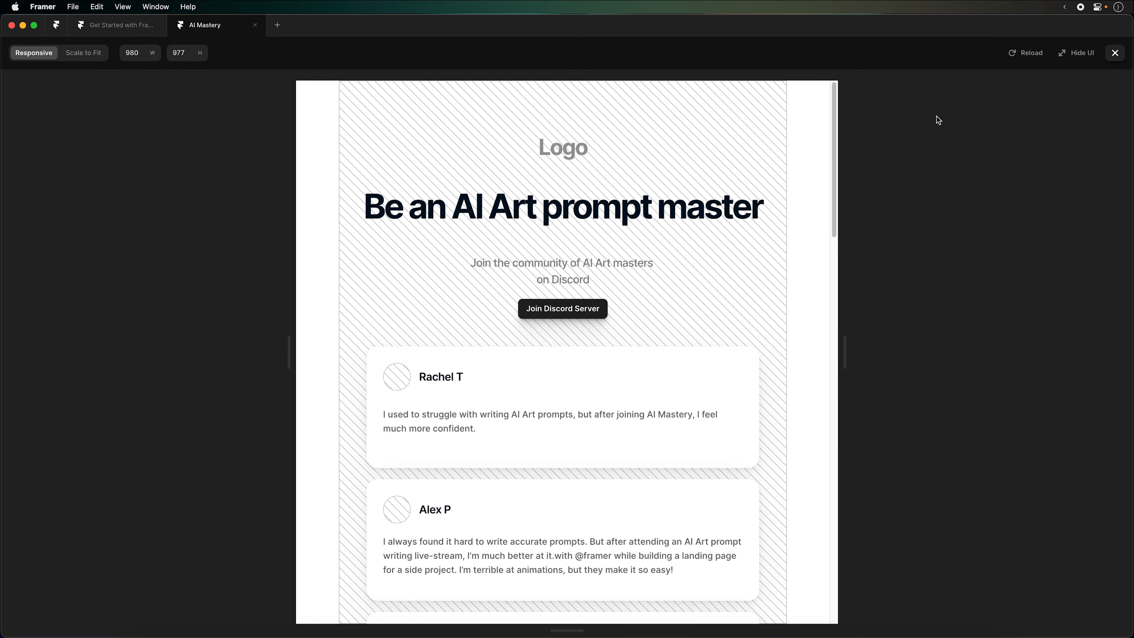
key("Escape")
Set the Tablet breakpoint's Placeholder width to 100% relative
left_click(643, 345)
left_click(53, 193)
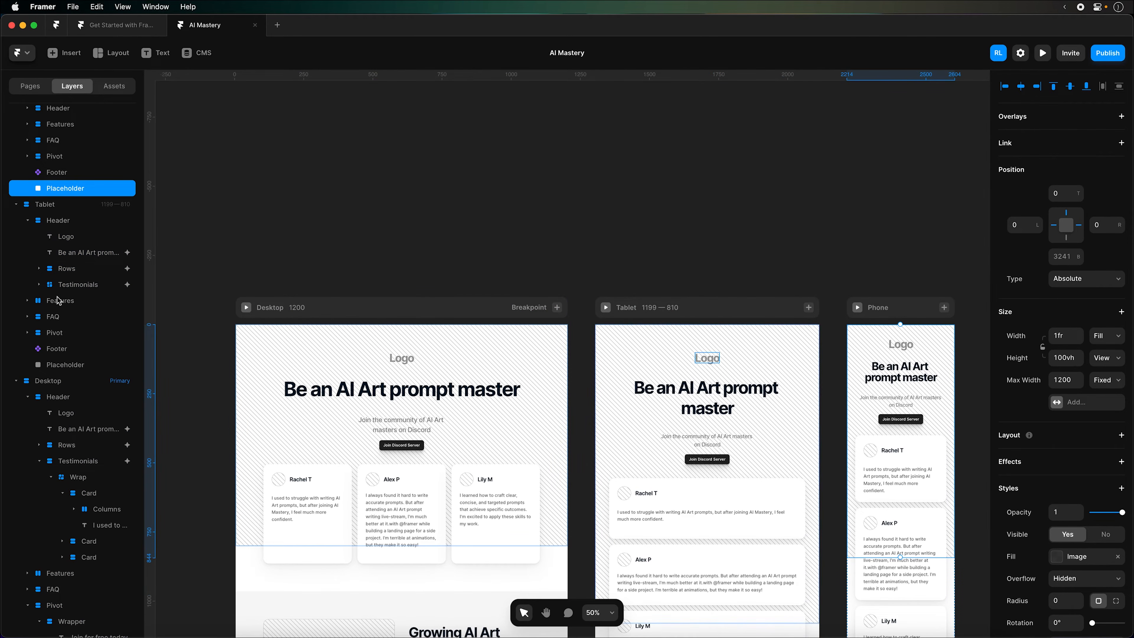
left_click(63, 364)
left_click(1106, 343)
left_click(1106, 342)
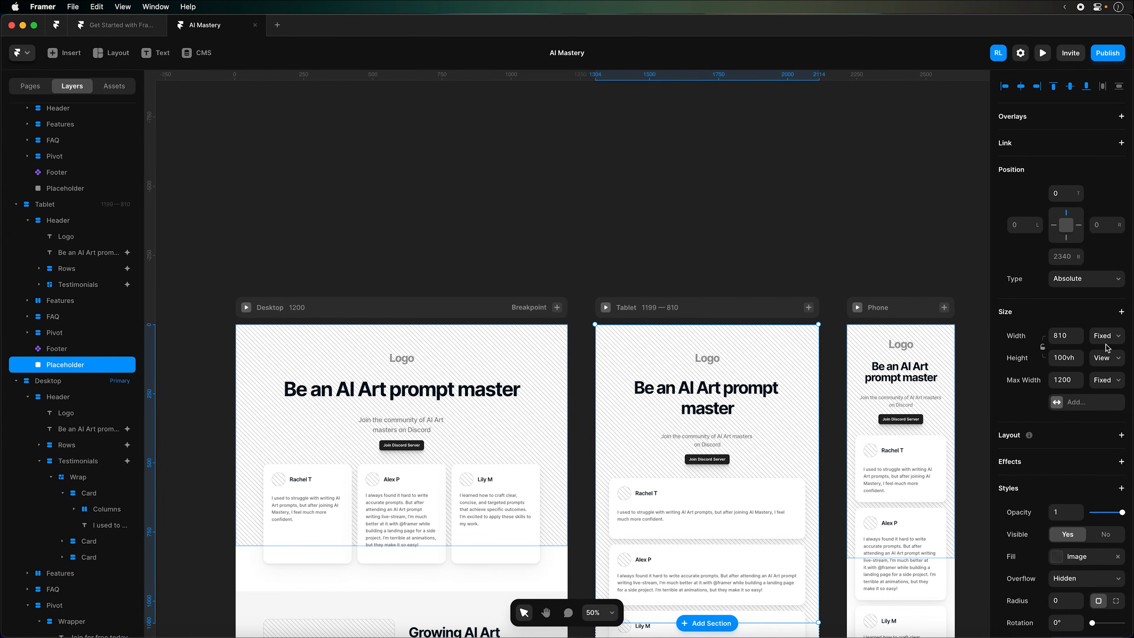
left_click(875, 350)
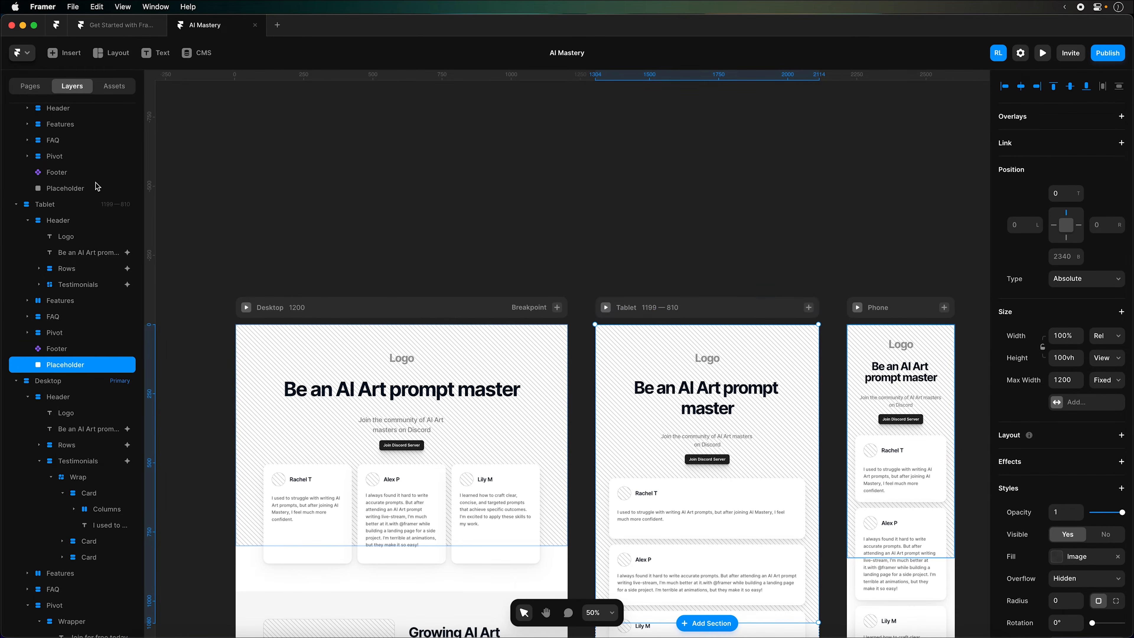
Preview the Desktop breakpoint, widen the view to about 1572 to check the Placeholder's position, and close the preview
left_click(435, 308)
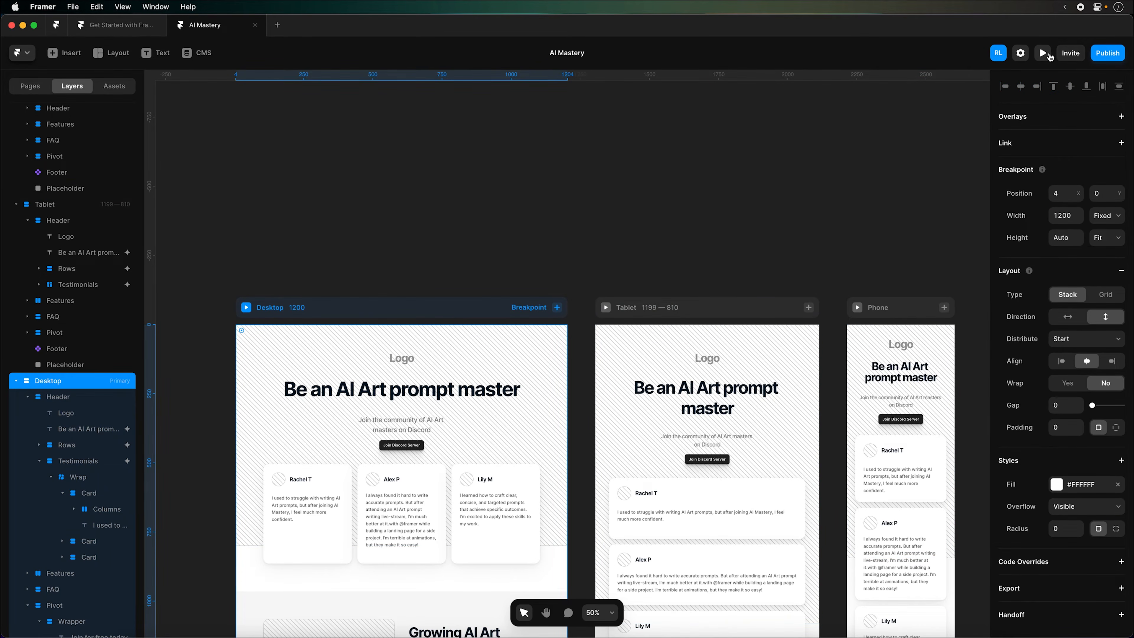
left_click(1043, 53)
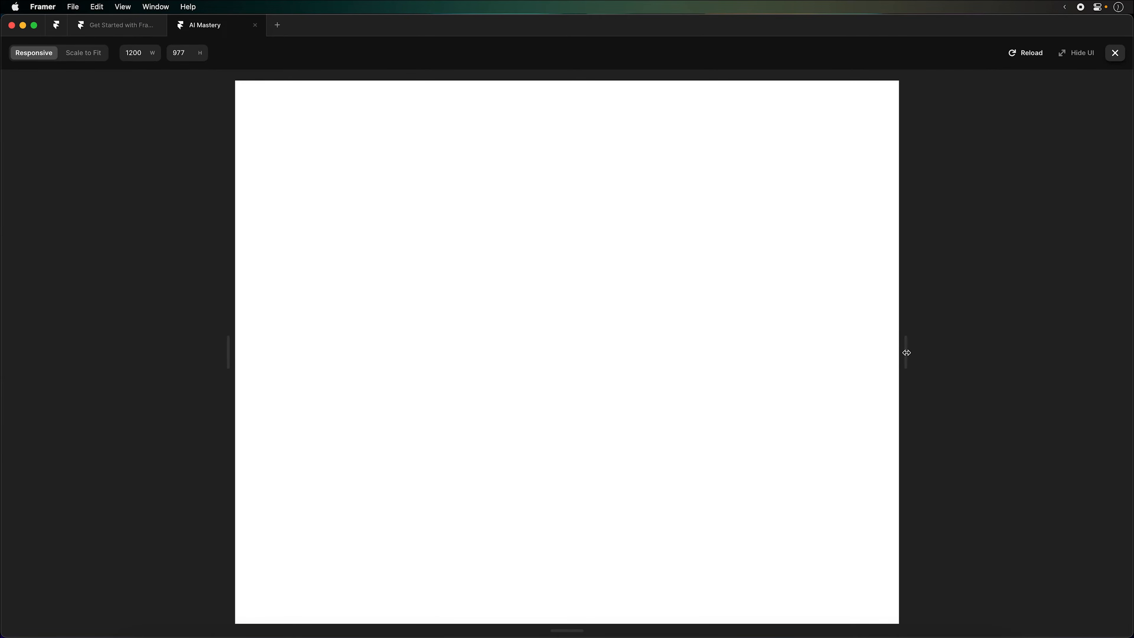
left_click_drag(904, 352, 1011, 365)
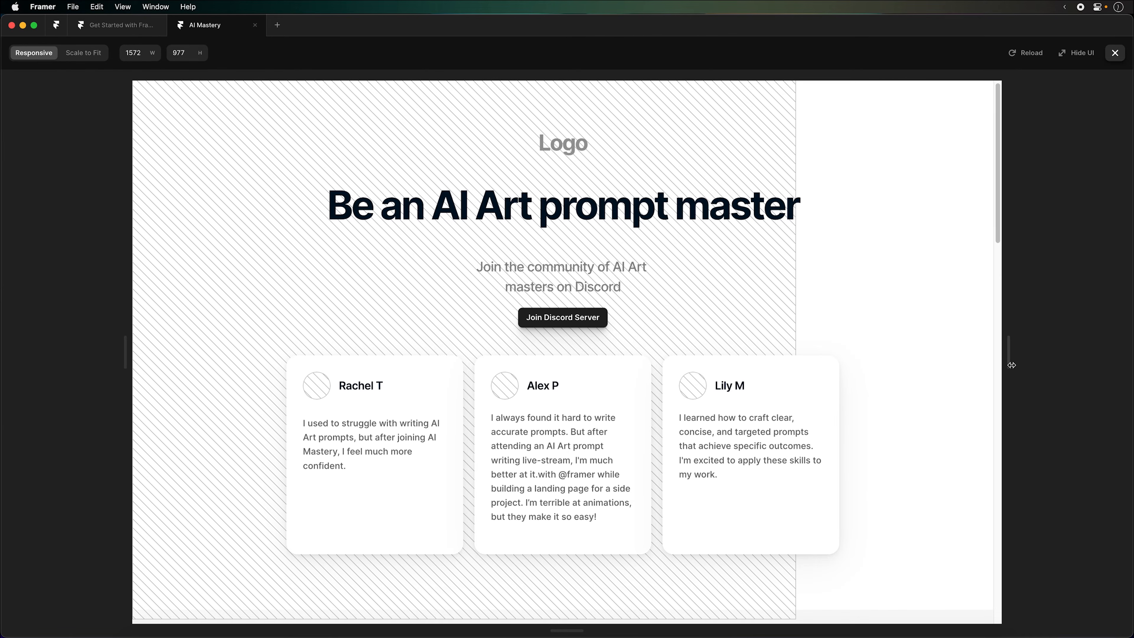
key("Escape")
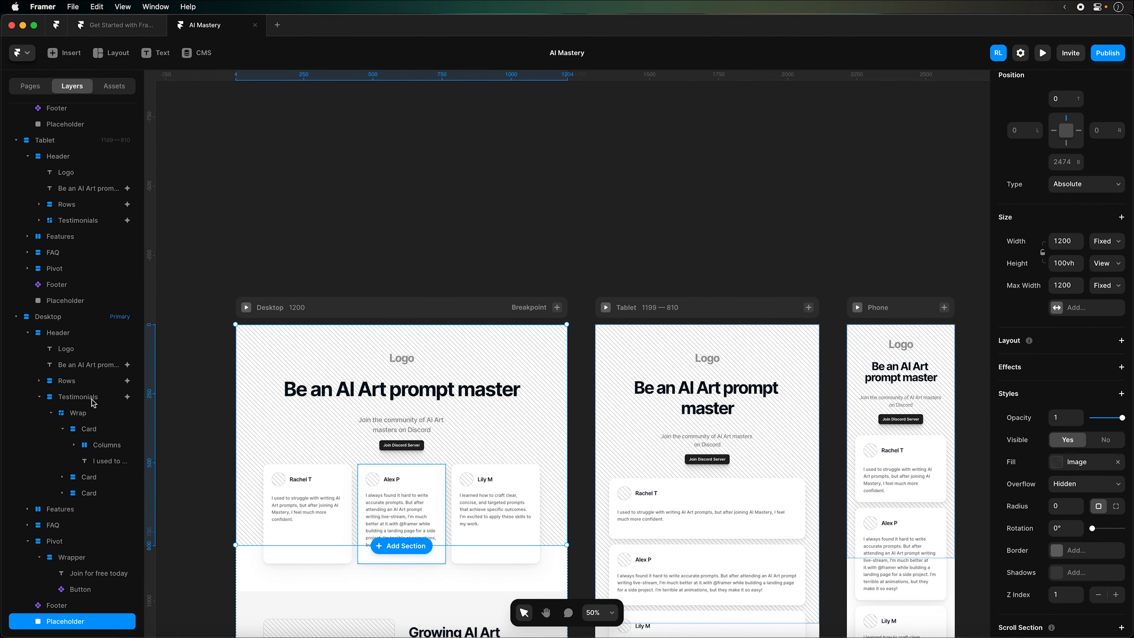
Select the Phone breakpoint's Placeholder, check it in a resized preview, and change its width sizing type
left_click(102, 305)
left_click(77, 124)
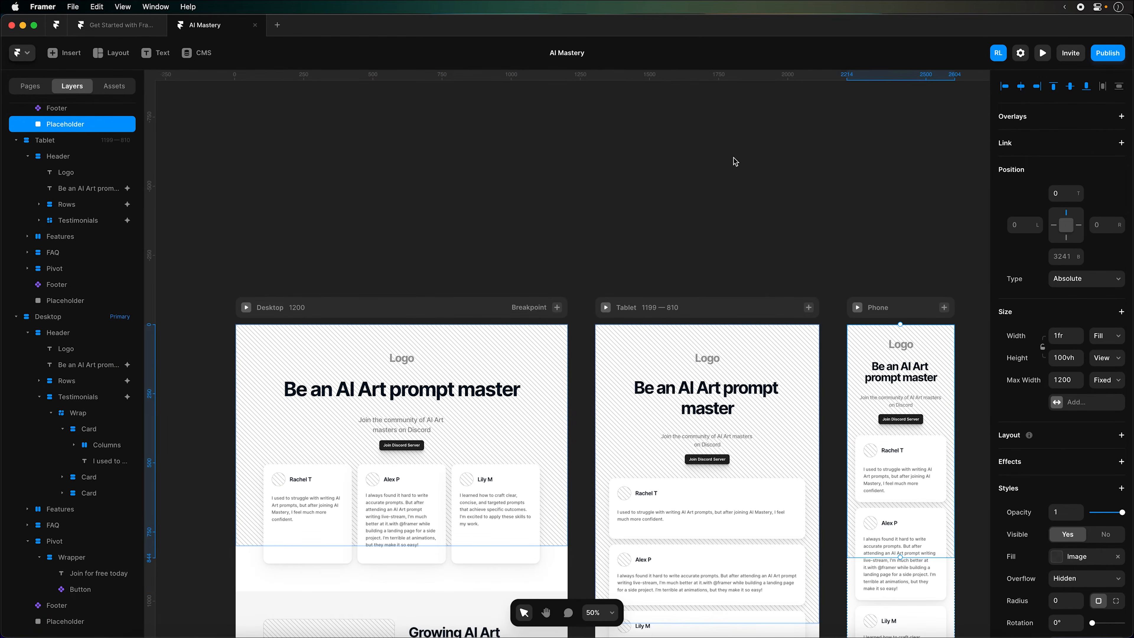
left_click(1044, 54)
left_click_drag(948, 348, 625, 388)
key("Escape")
left_click(1103, 336)
left_click(1085, 322)
Preview the Desktop breakpoint again, narrow it to about 926 to check the Placeholder background, and close the preview
left_click(494, 313)
left_click(1041, 53)
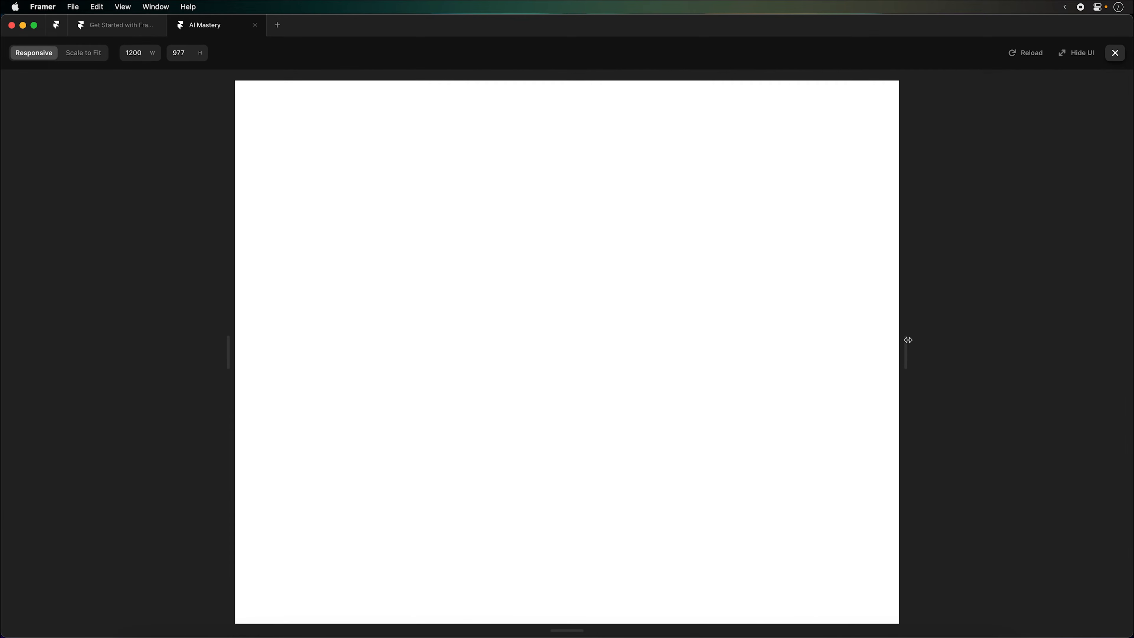
left_click_drag(906, 338, 828, 384)
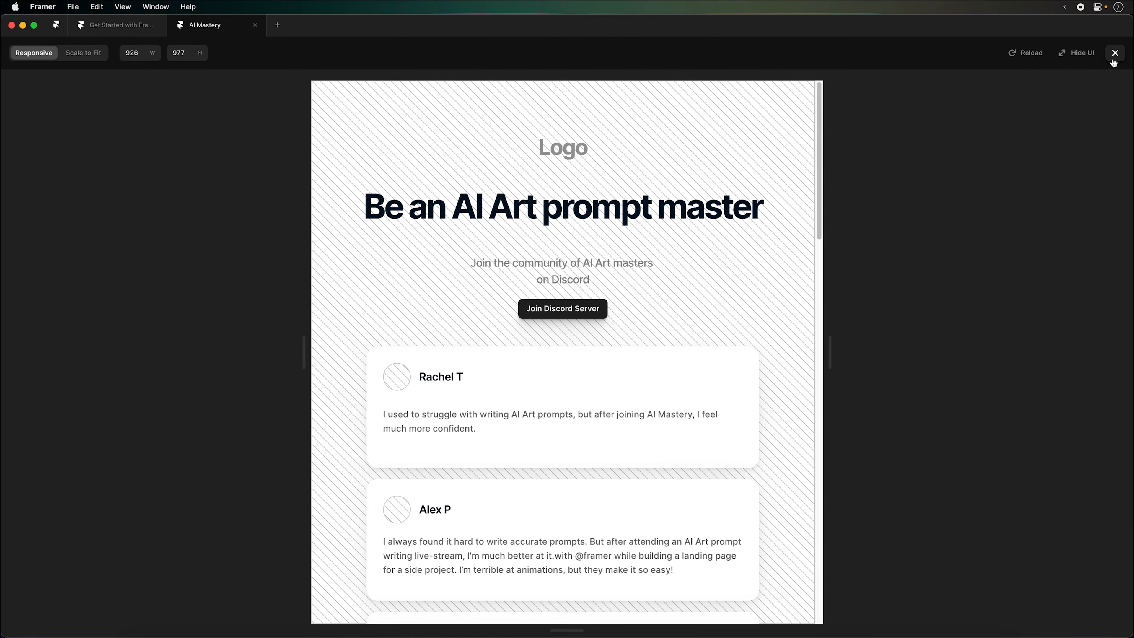
left_click(1113, 56)
Review the Desktop, Tablet and Phone layouts from header to footer and publish the project
scroll(776, 237, "down", 10)
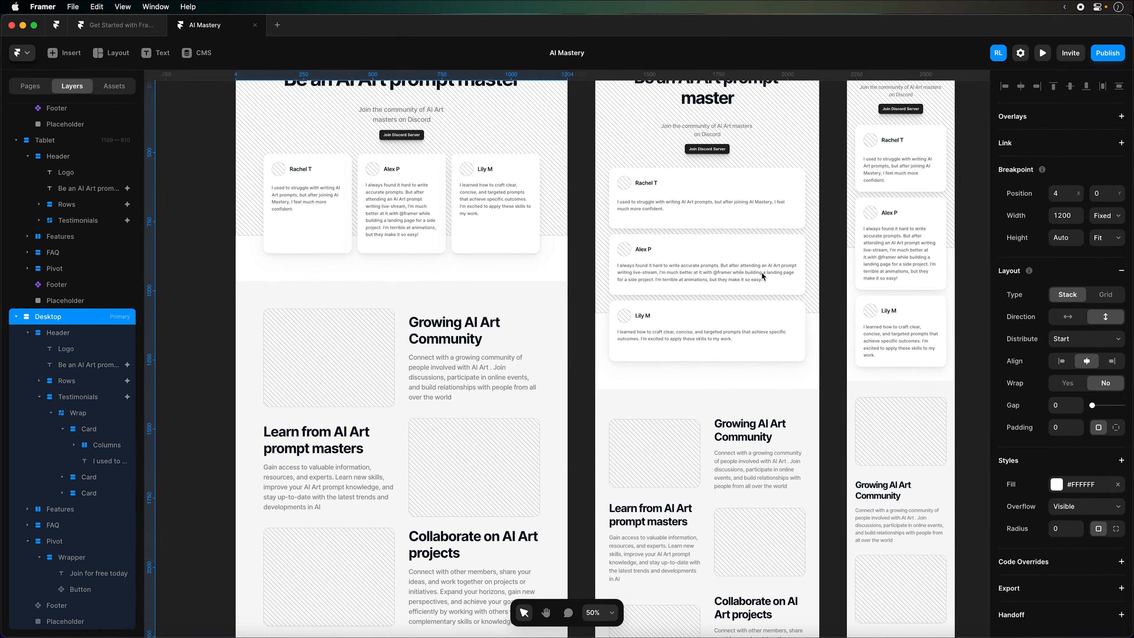
scroll(881, 430, "down", 5)
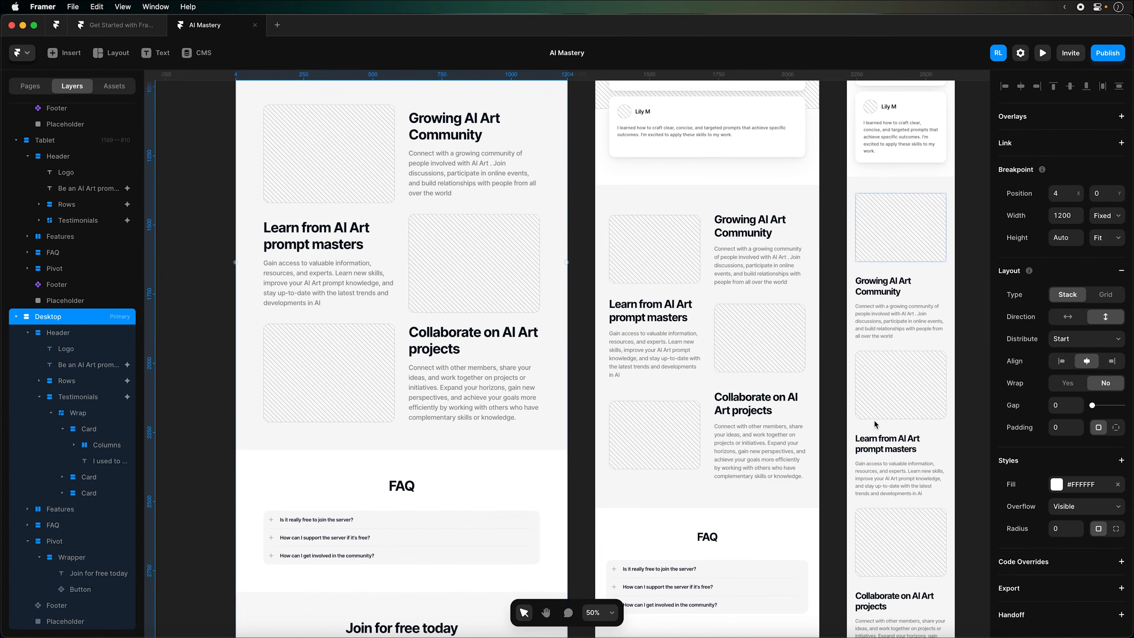
scroll(868, 414, "down", 6)
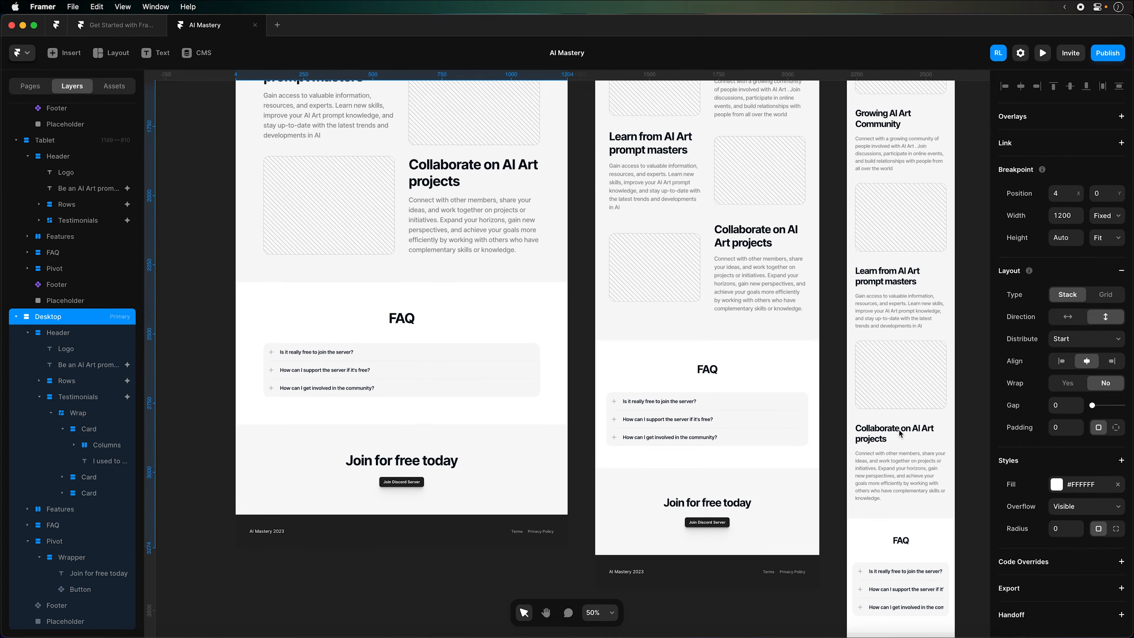
scroll(861, 434, "down", 2)
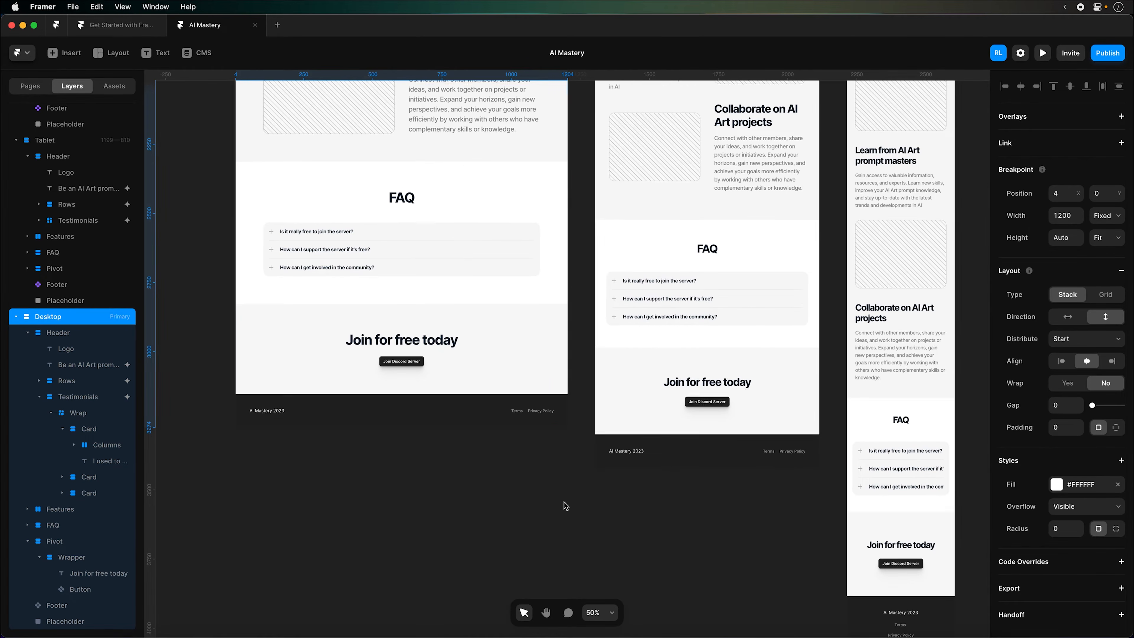
scroll(566, 504, "up", 18)
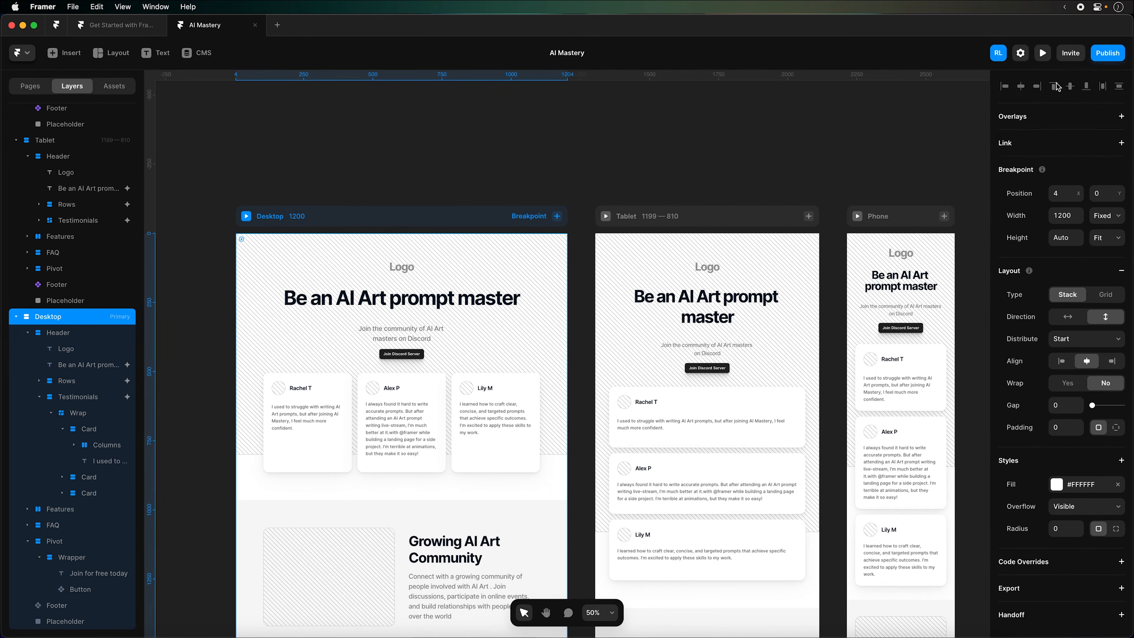
left_click(1103, 58)
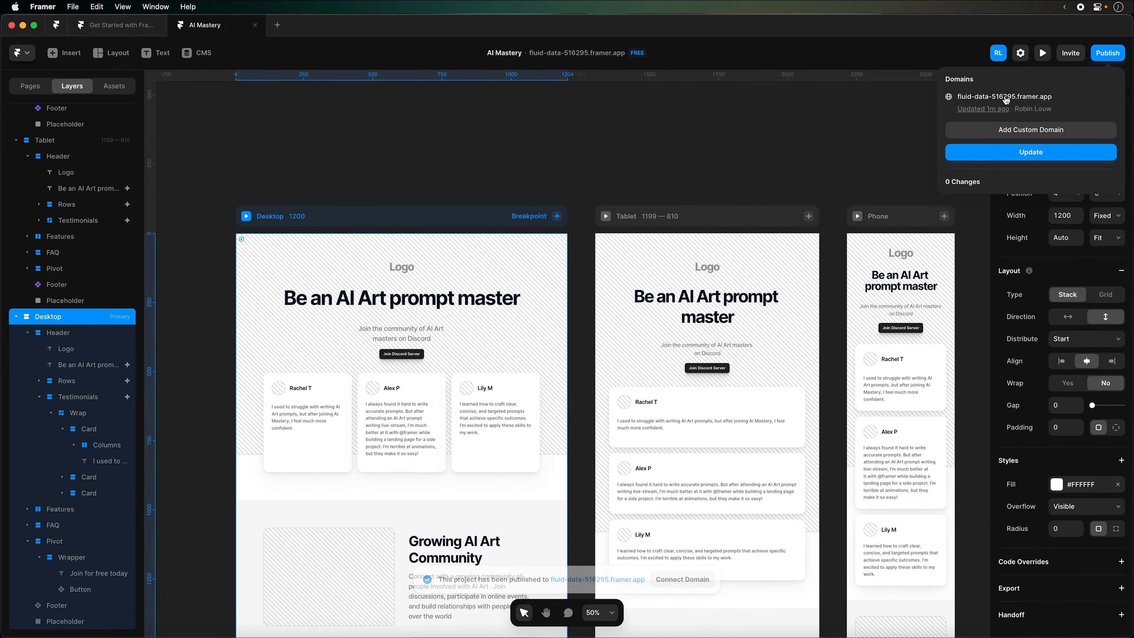
Open the published site fluid-data-516295.framer.app in Safari, examine the page from header to footer, and return to Framer
left_click(1006, 98)
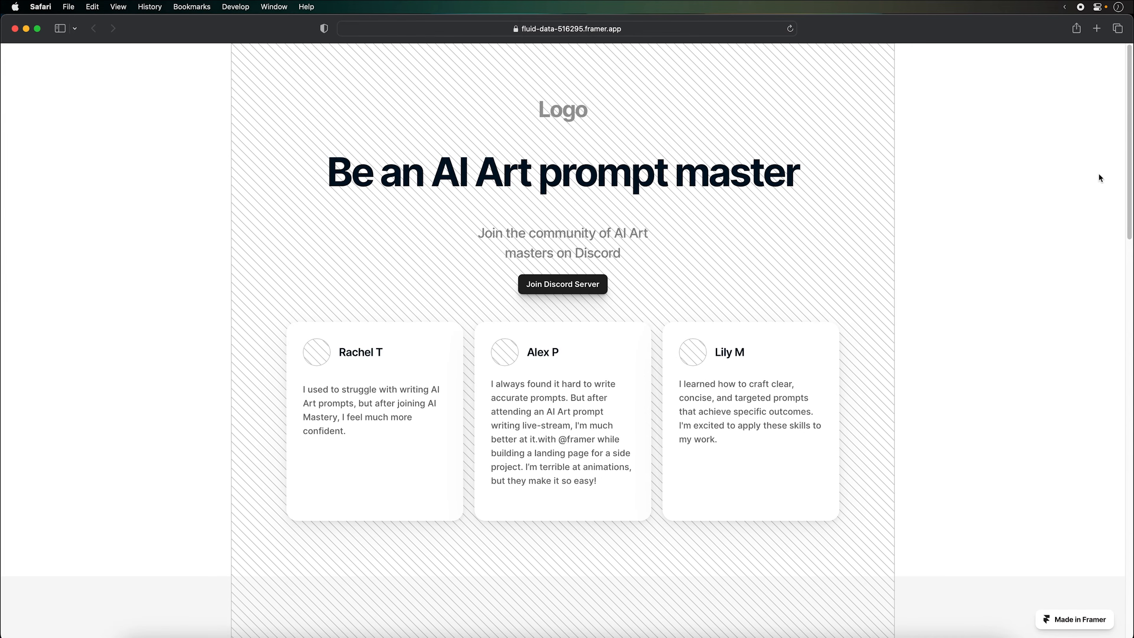
scroll(1098, 174, "down", 5)
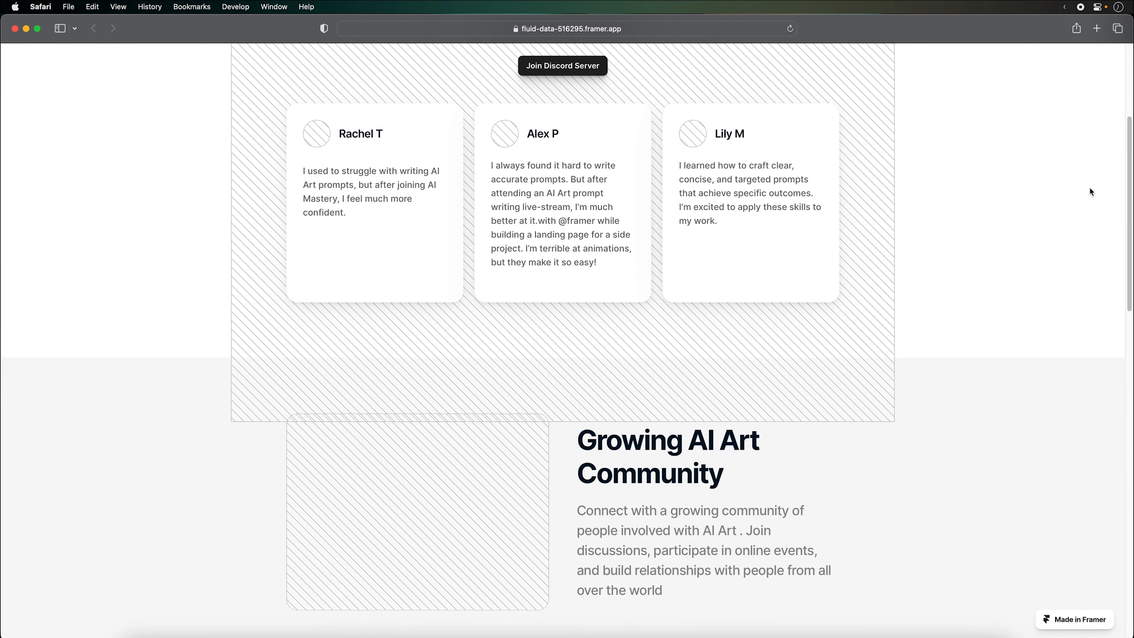
scroll(1065, 221, "down", 3)
scroll(1065, 222, "down", 18)
scroll(1062, 218, "down", 4)
scroll(1058, 213, "up", 20)
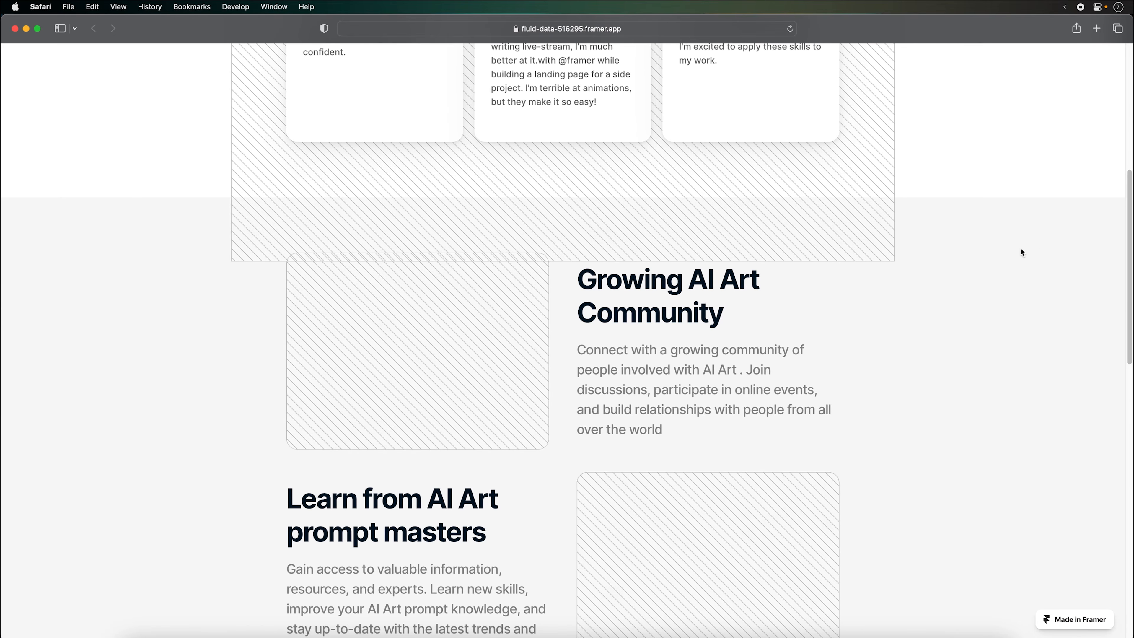
scroll(787, 320, "up", 10)
scroll(786, 532, "down", 3)
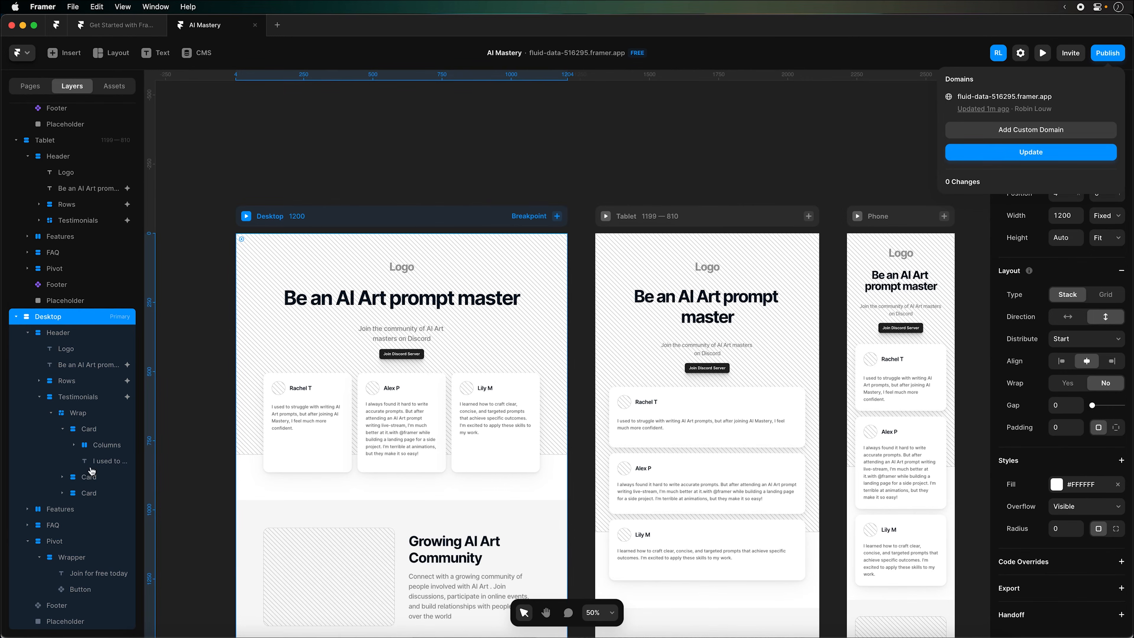
Set the height of the Desktop breakpoint's Placeholder to 86vh and publish the update
left_click(68, 621)
left_click(75, 624)
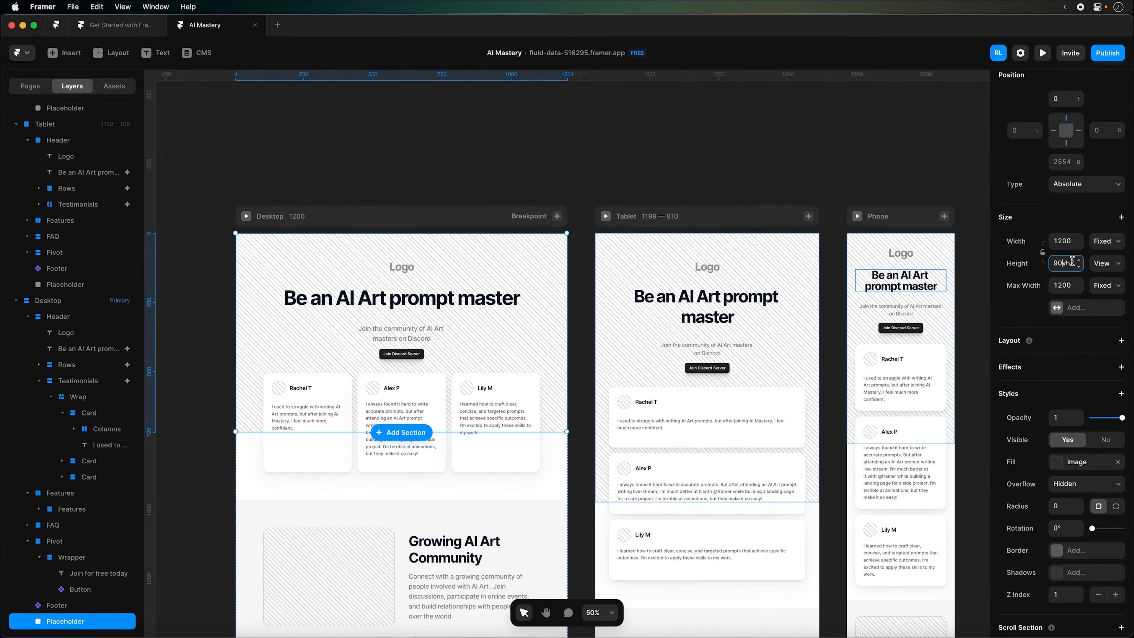
key("Up")
key("Up")
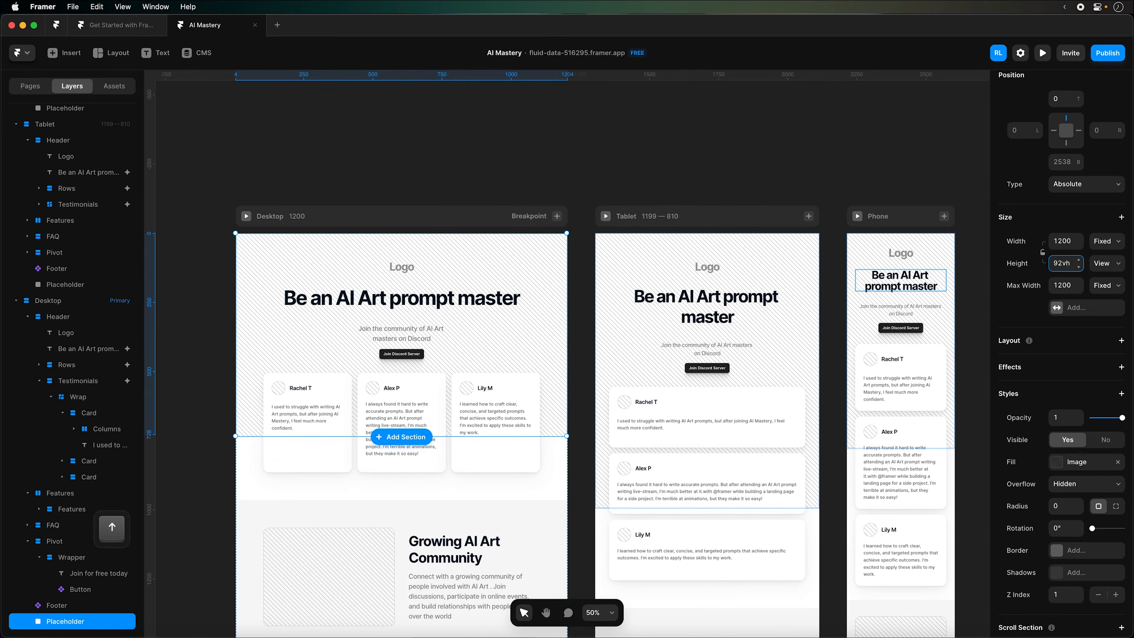
left_click(1111, 60)
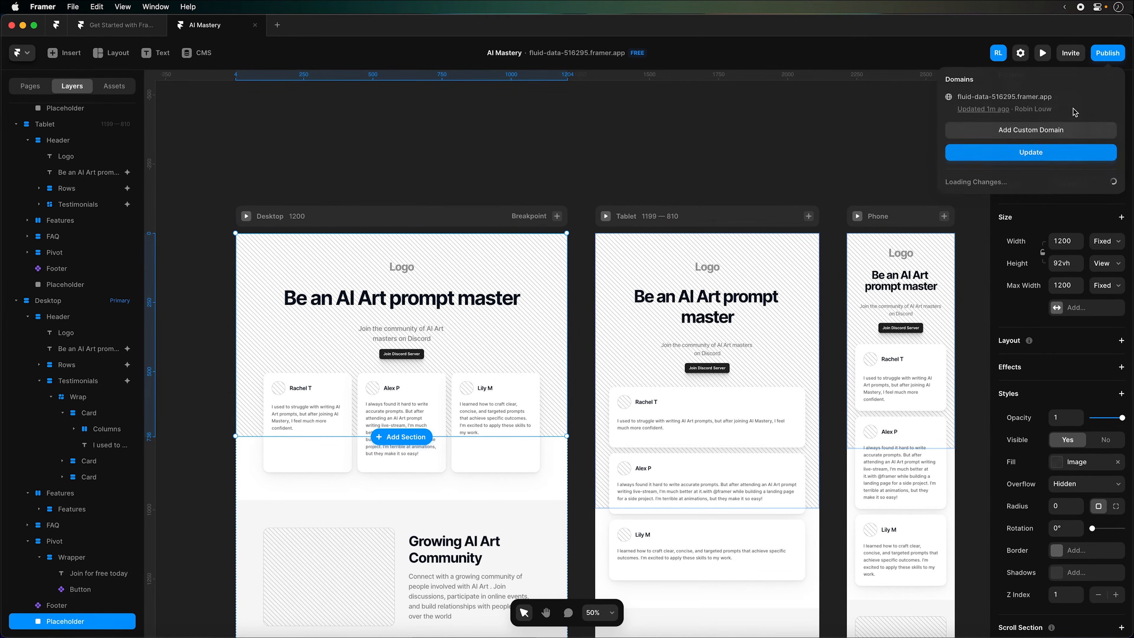
left_click(1071, 265)
type("88vh")
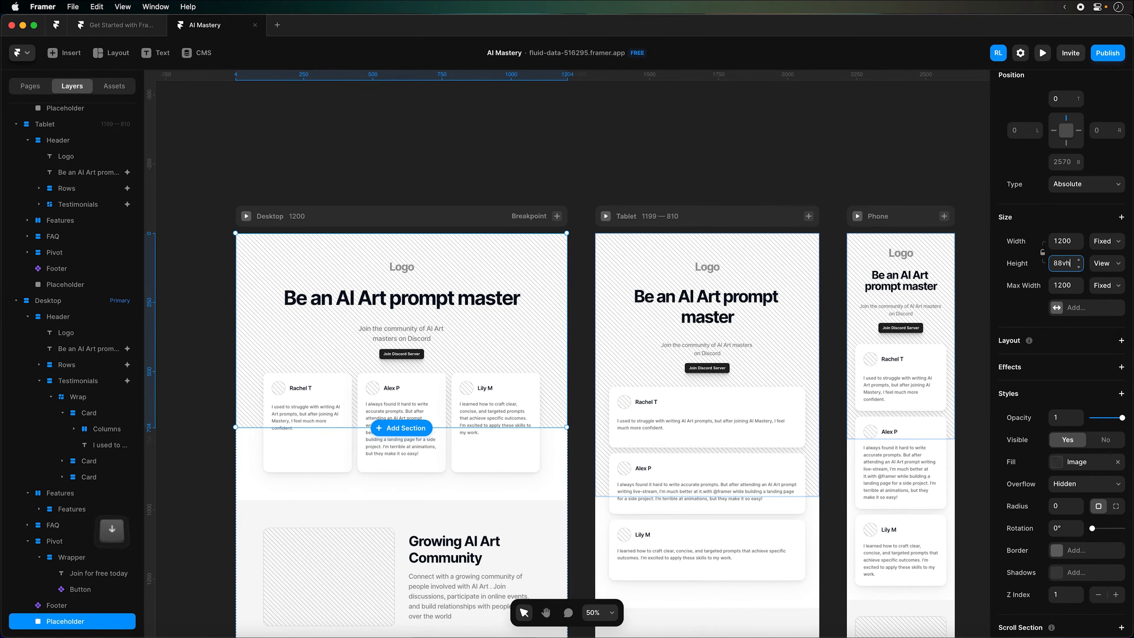
key("Down")
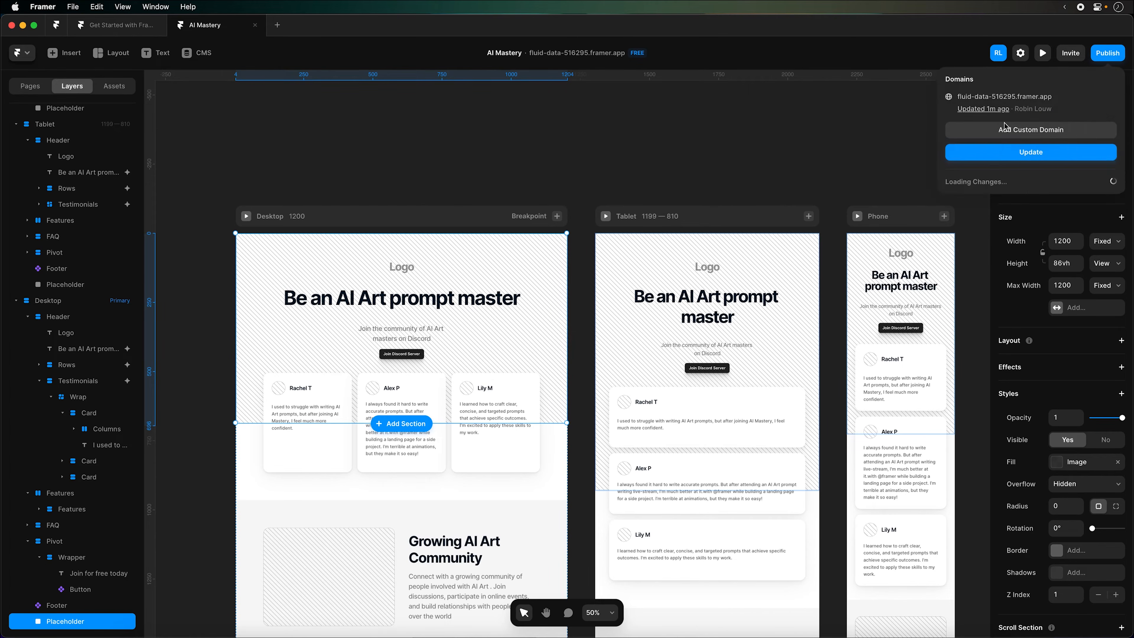
left_click(1010, 154)
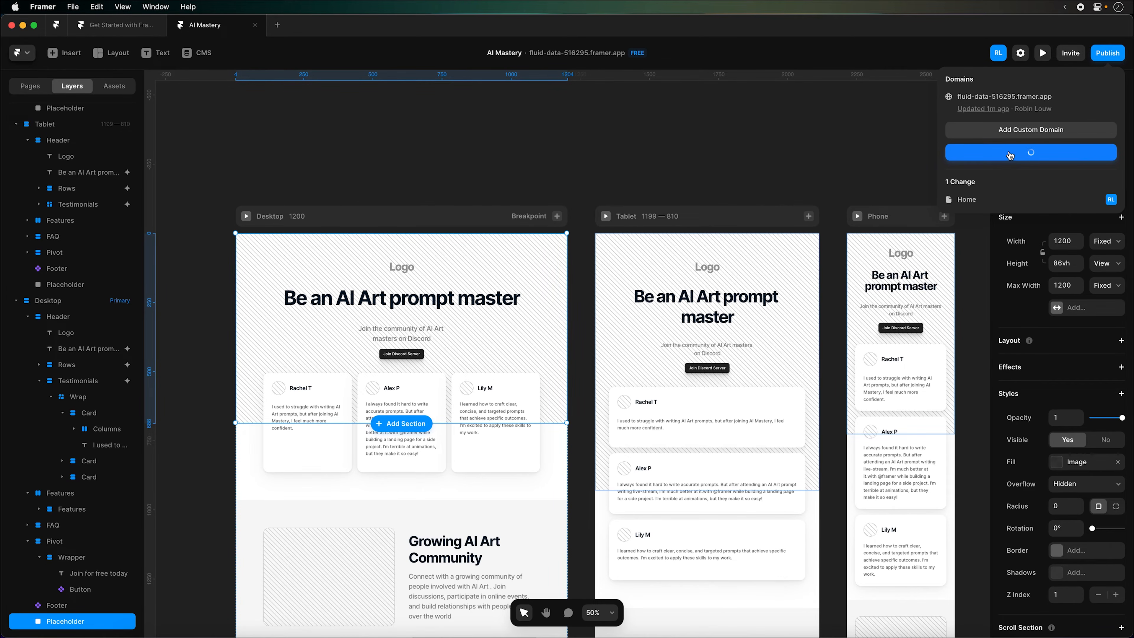
Open the published site fluid-data-516295.framer.app in Safari and examine the page from header to footer, including the Placeholder background behind the testimonials
left_click(1014, 98)
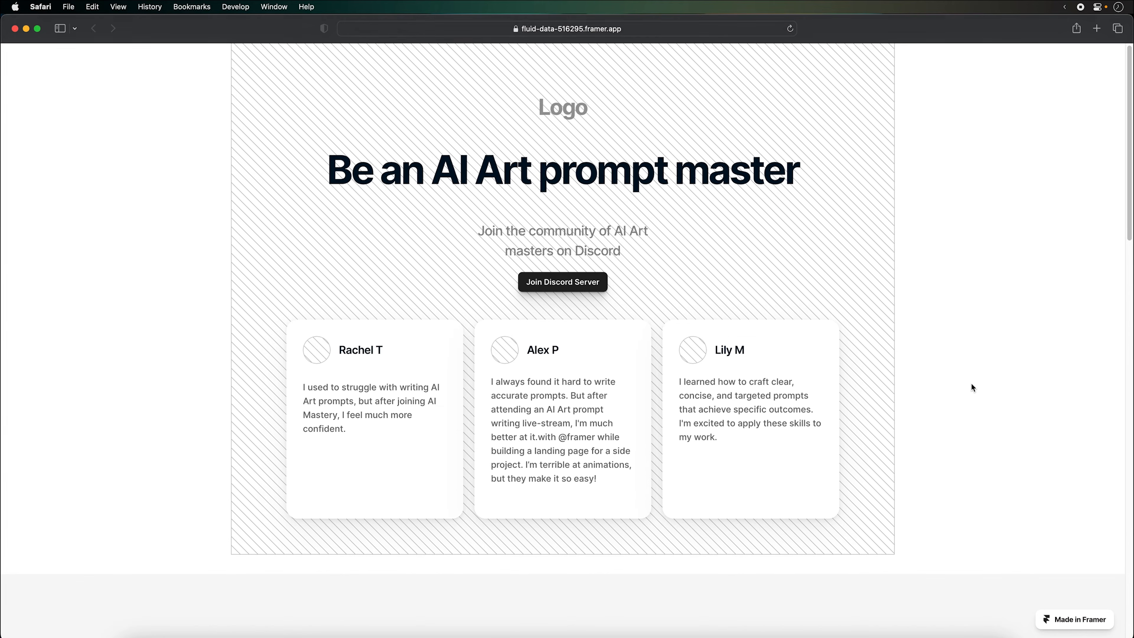
scroll(971, 383, "down", 5)
scroll(969, 382, "down", 3)
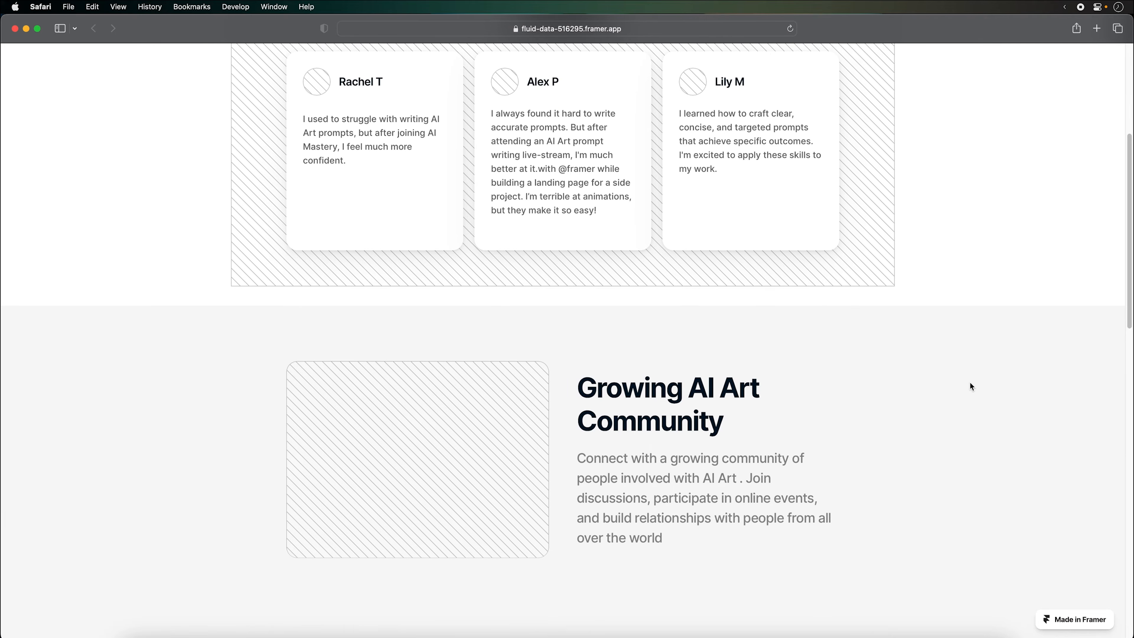
scroll(968, 383, "up", 7)
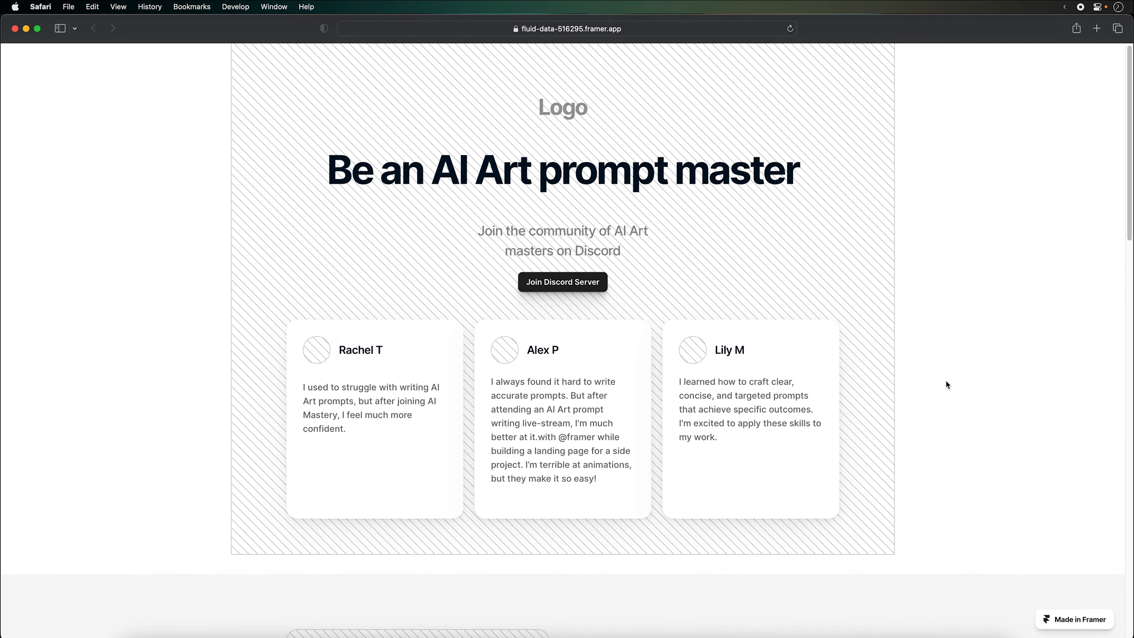
scroll(946, 381, "down", 8)
scroll(945, 381, "down", 6)
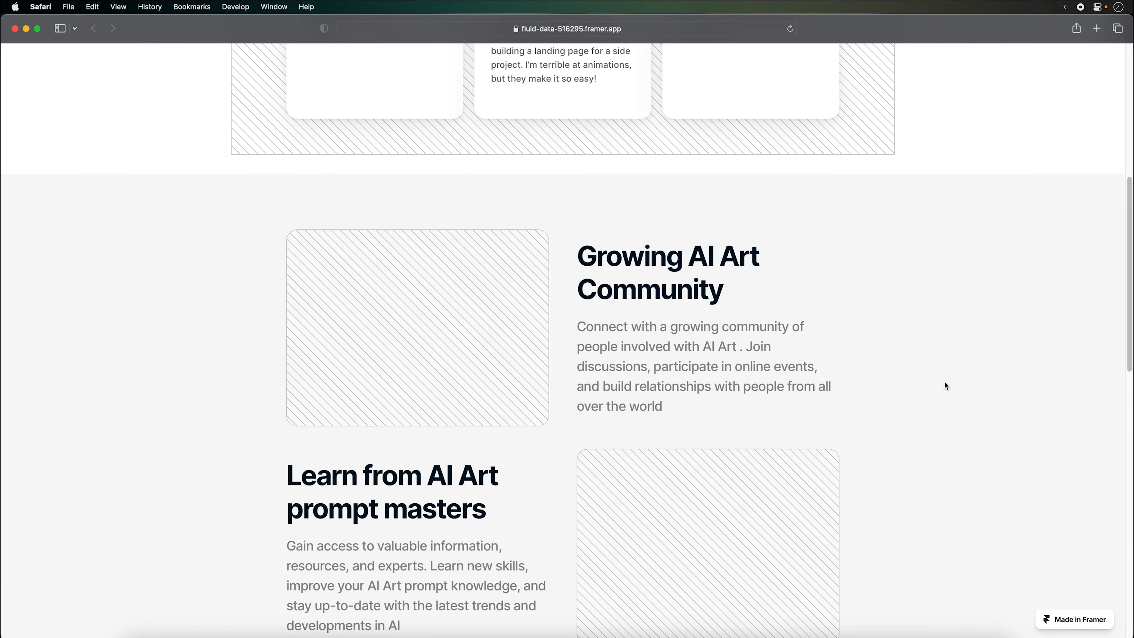
scroll(944, 385, "down", 5)
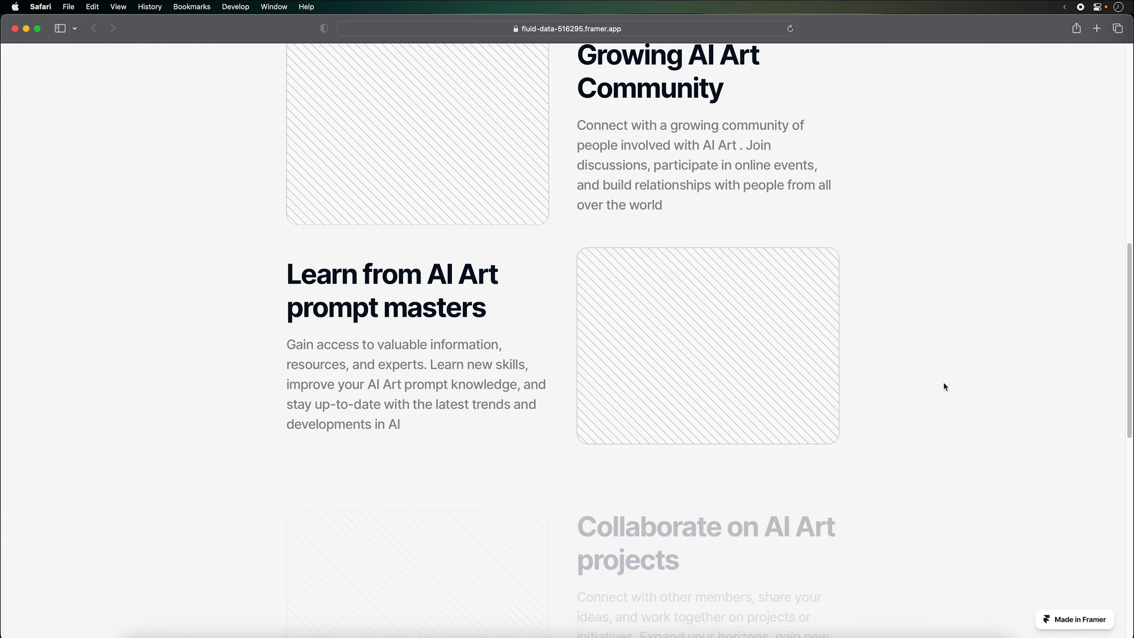
scroll(941, 383, "down", 6)
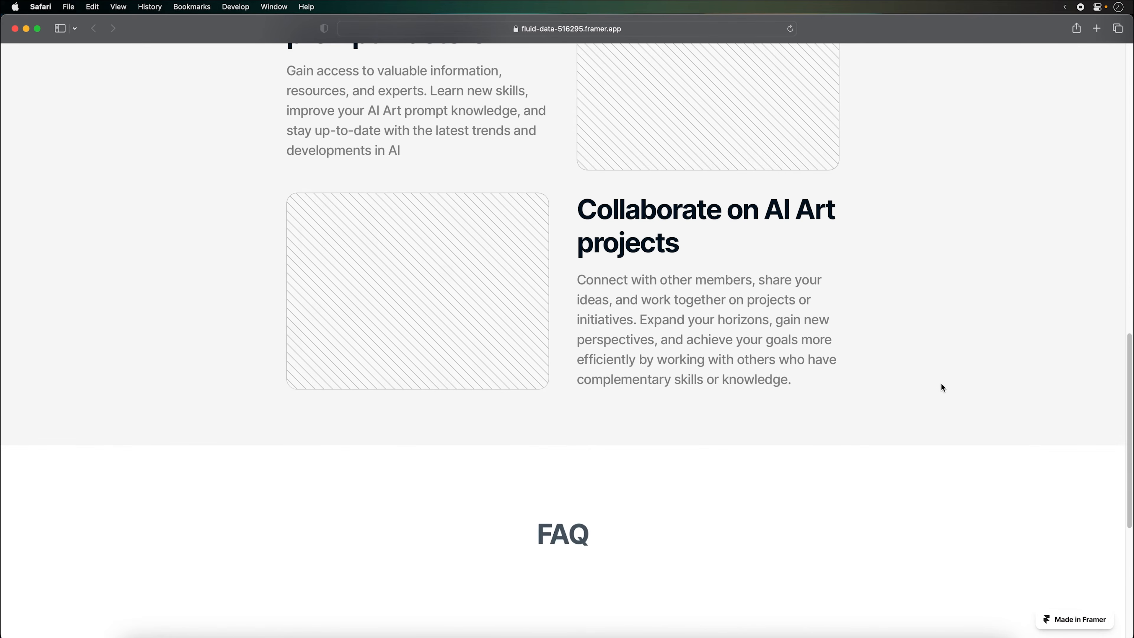
scroll(898, 400, "down", 4)
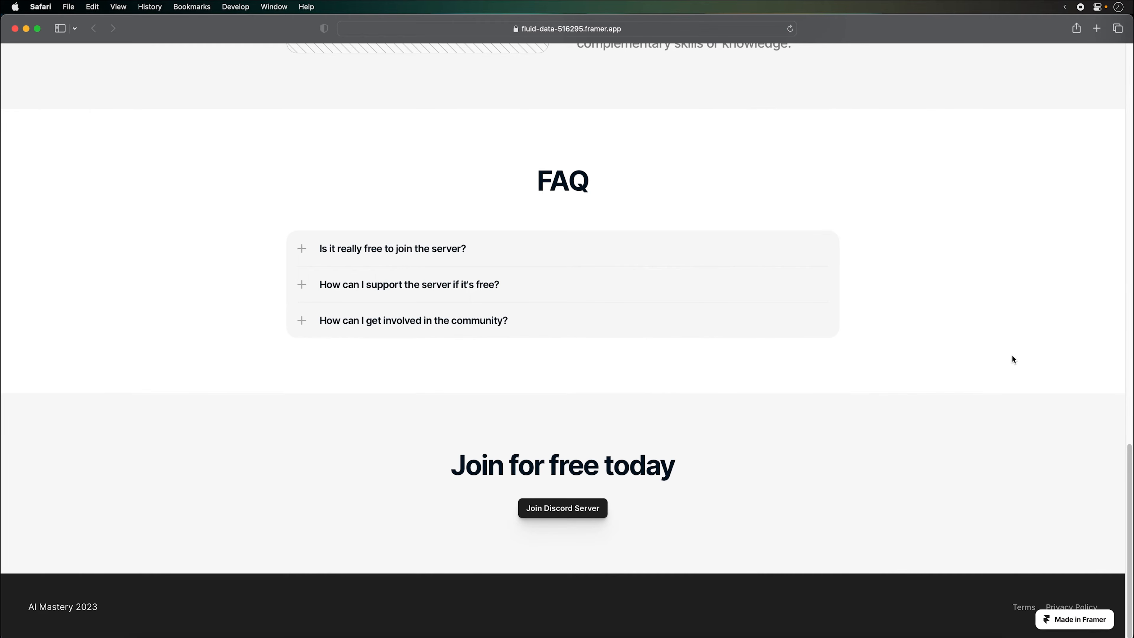
scroll(1012, 359, "up", 5)
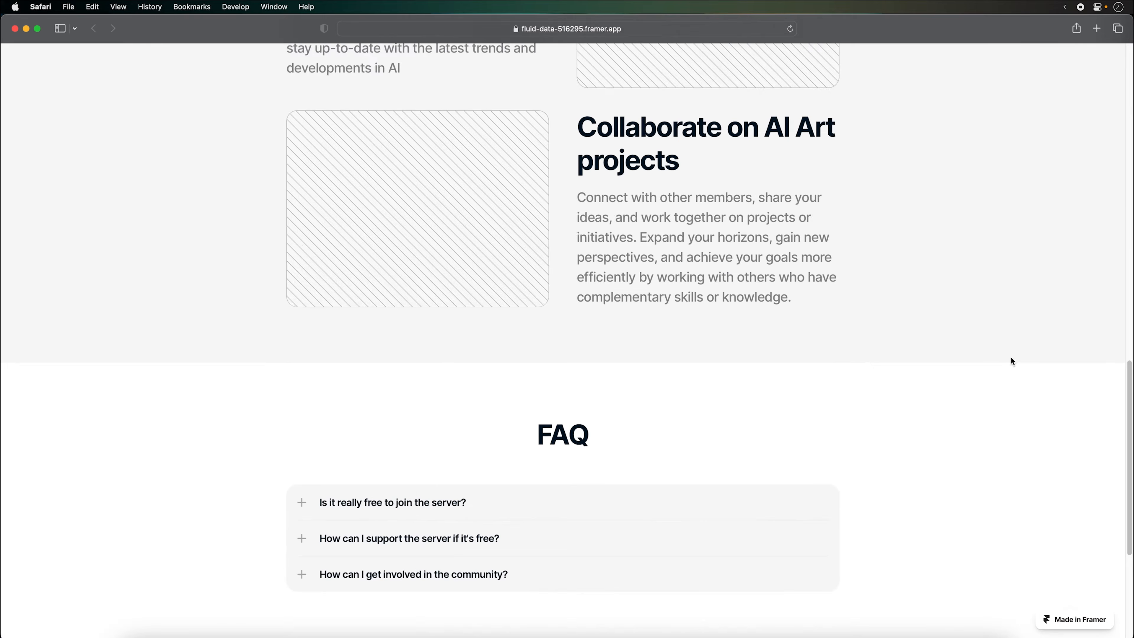
scroll(1010, 354, "up", 10)
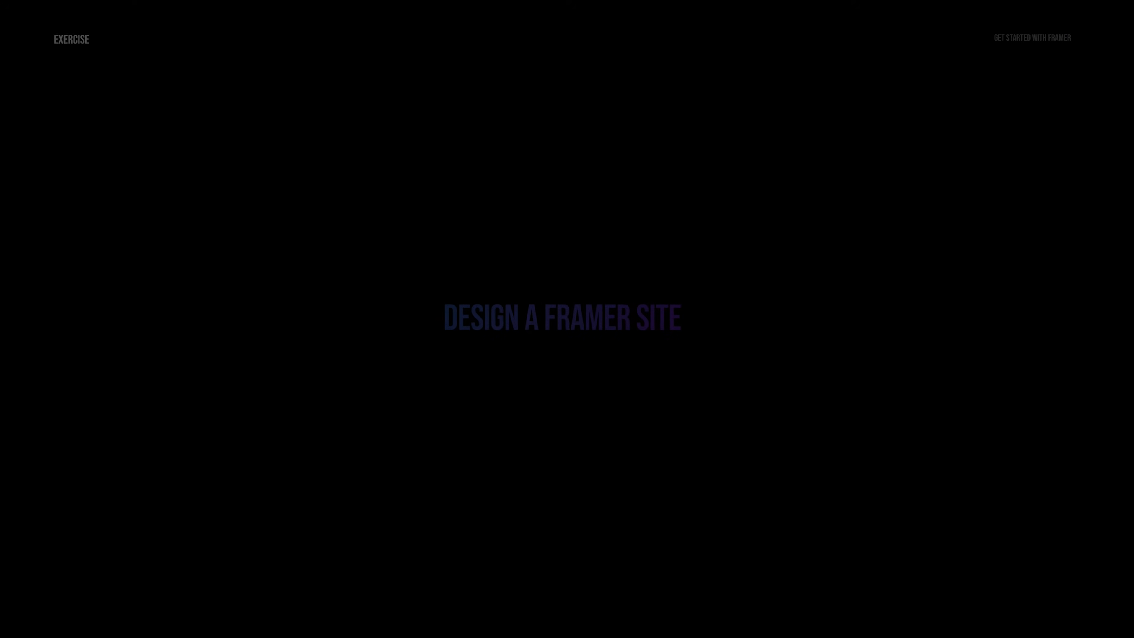
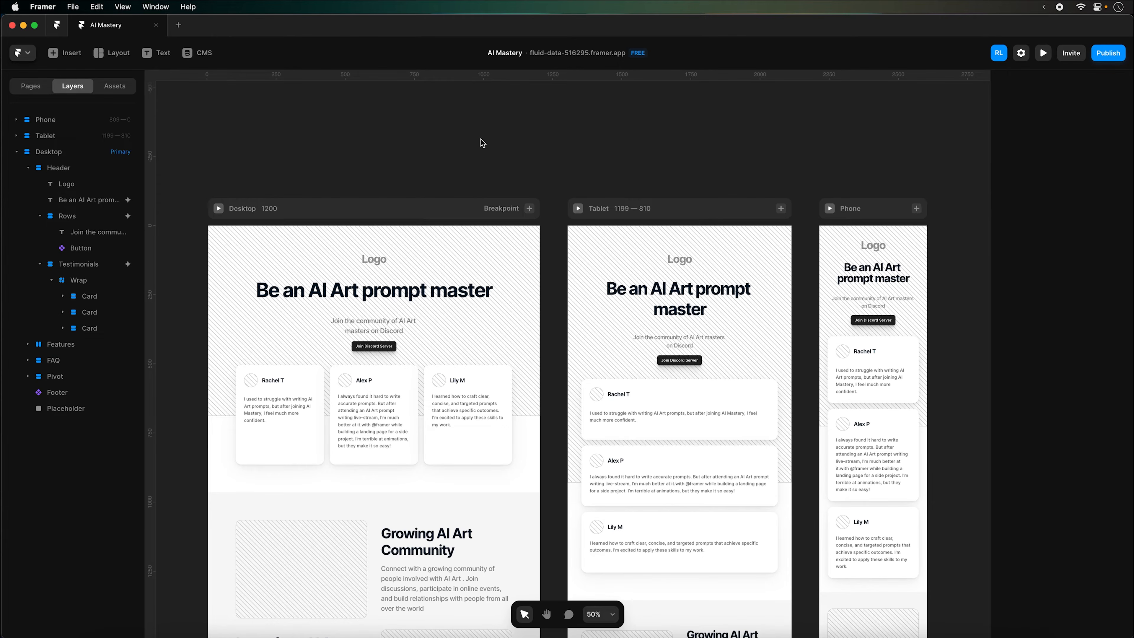
Select the Desktop breakpoint in the Framer project and review the Desktop, Tablet and Phone layouts from header to footer
left_click(289, 215)
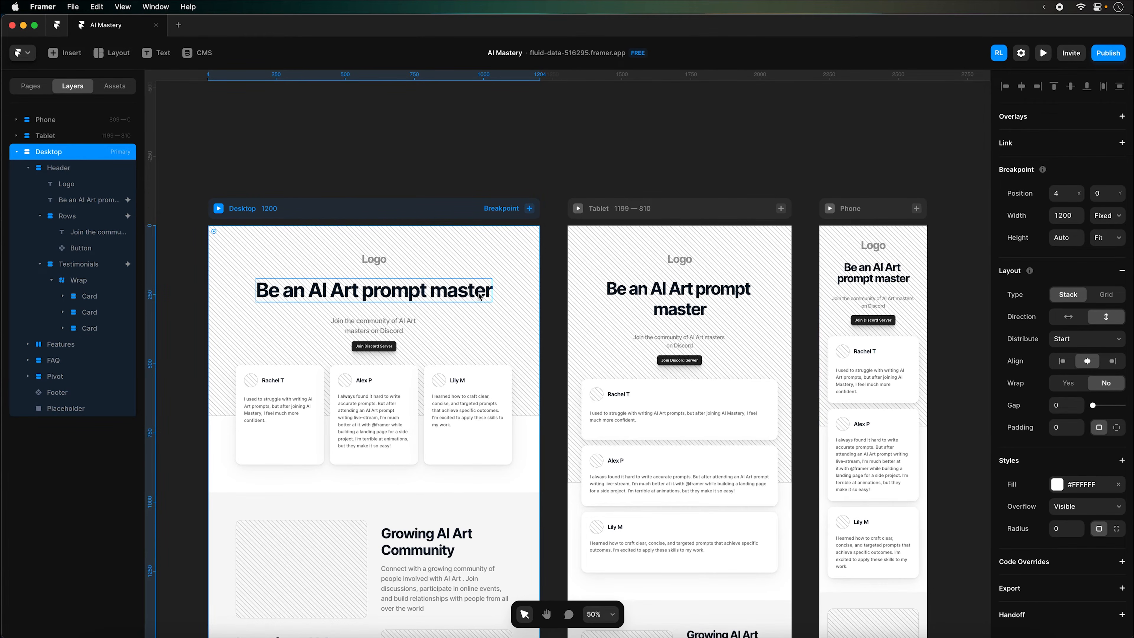
scroll(521, 279, "down", 2)
scroll(527, 397, "down", 15)
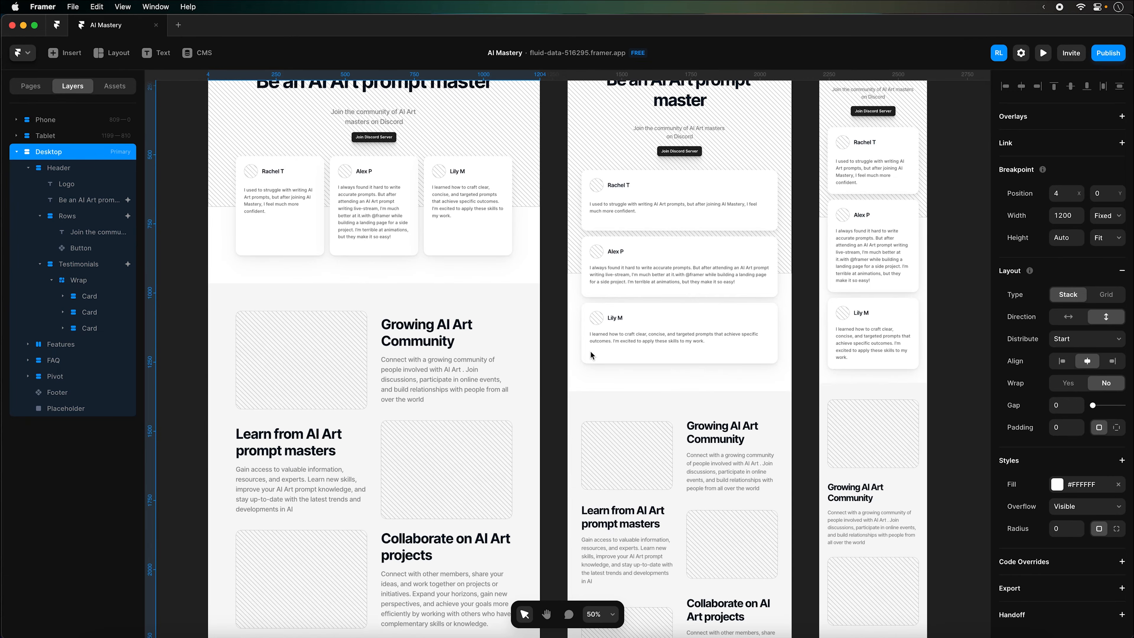
scroll(540, 414, "down", 5)
scroll(529, 373, "up", 6)
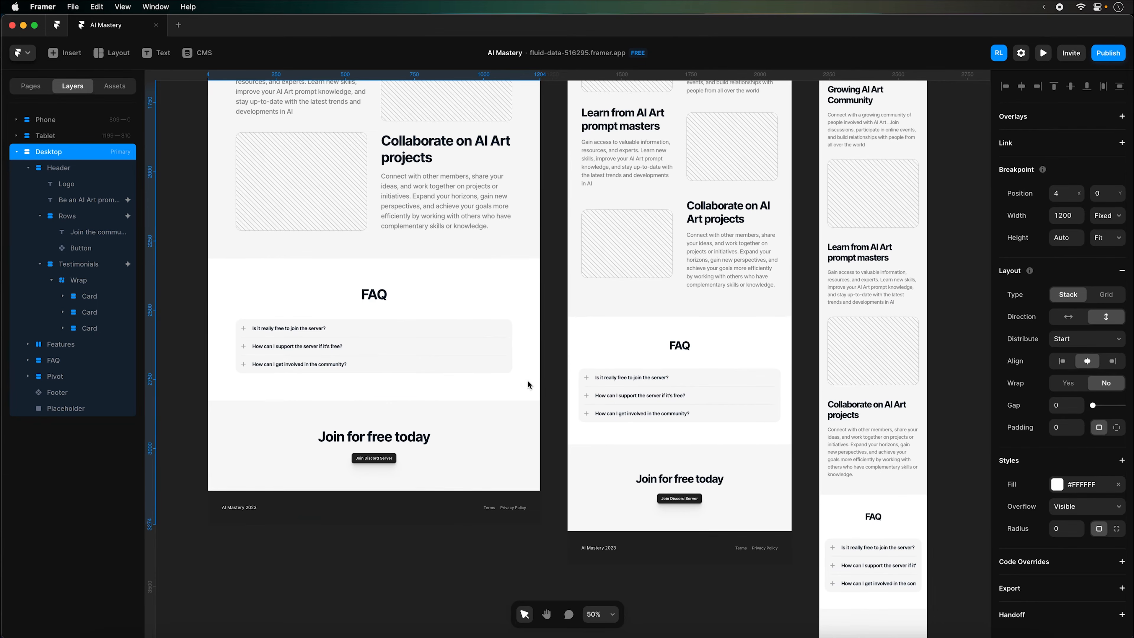
scroll(543, 531, "up", 15)
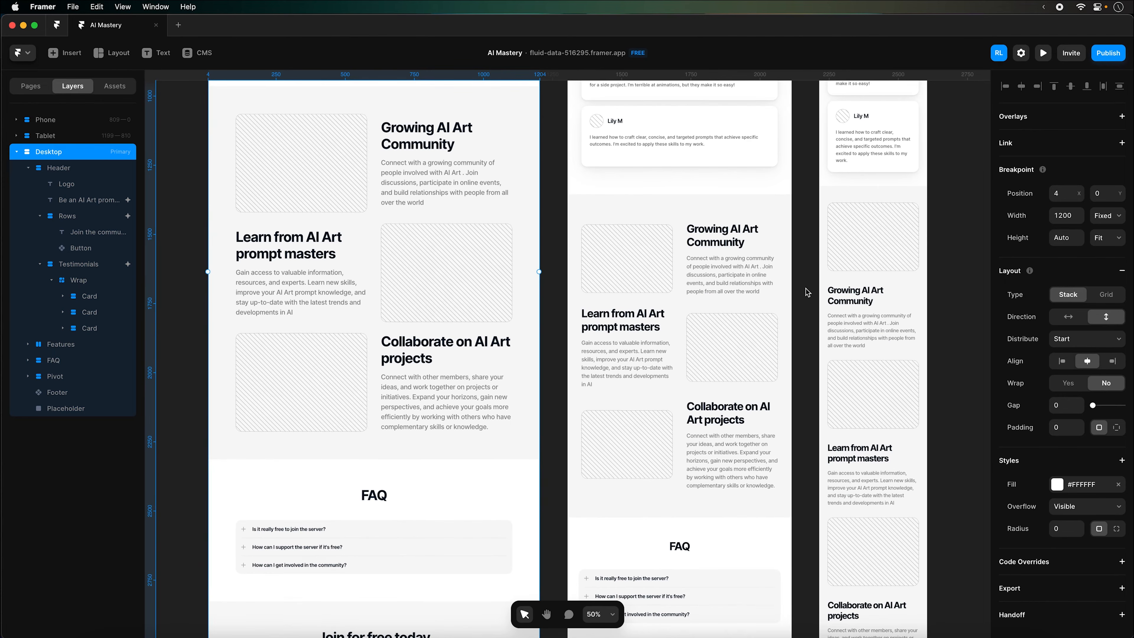
scroll(798, 304, "up", 3)
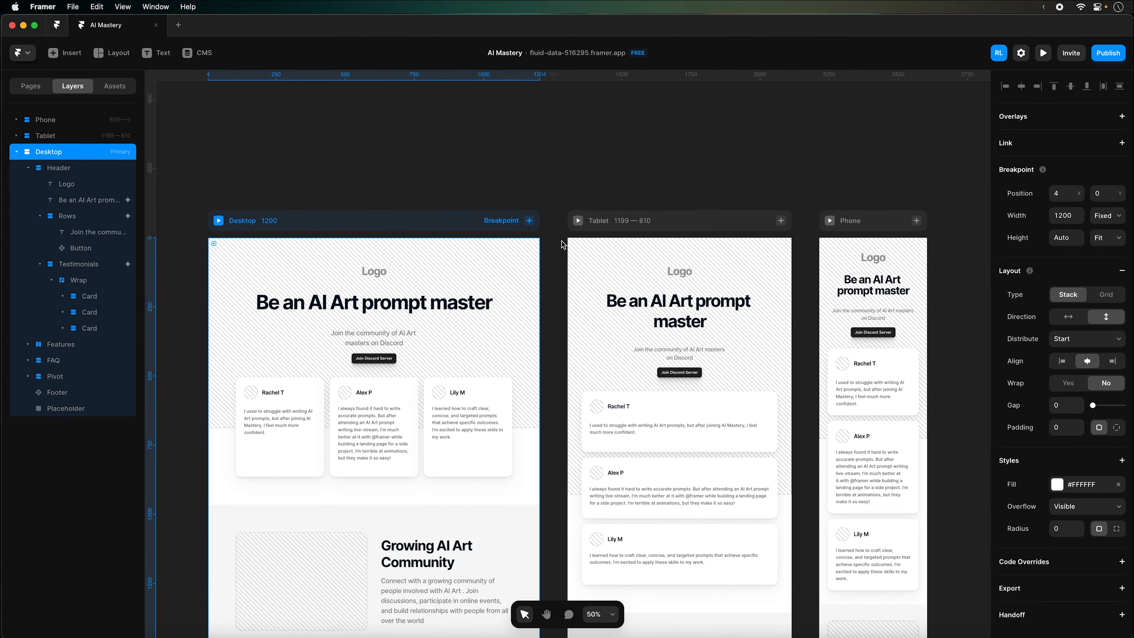
scroll(469, 87, "right", 2)
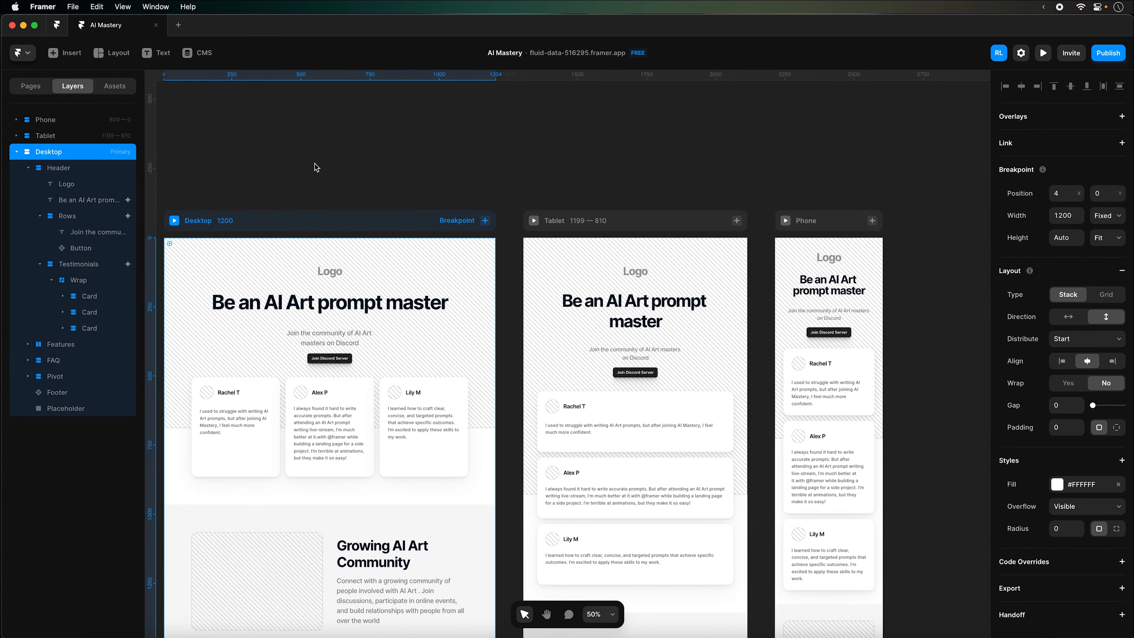
Switch to Chrome and read the course brief's overview, goals, target audience, key deliverables and further notes
key("super+Tab")
key("super+Tab")
key("super+Tab")
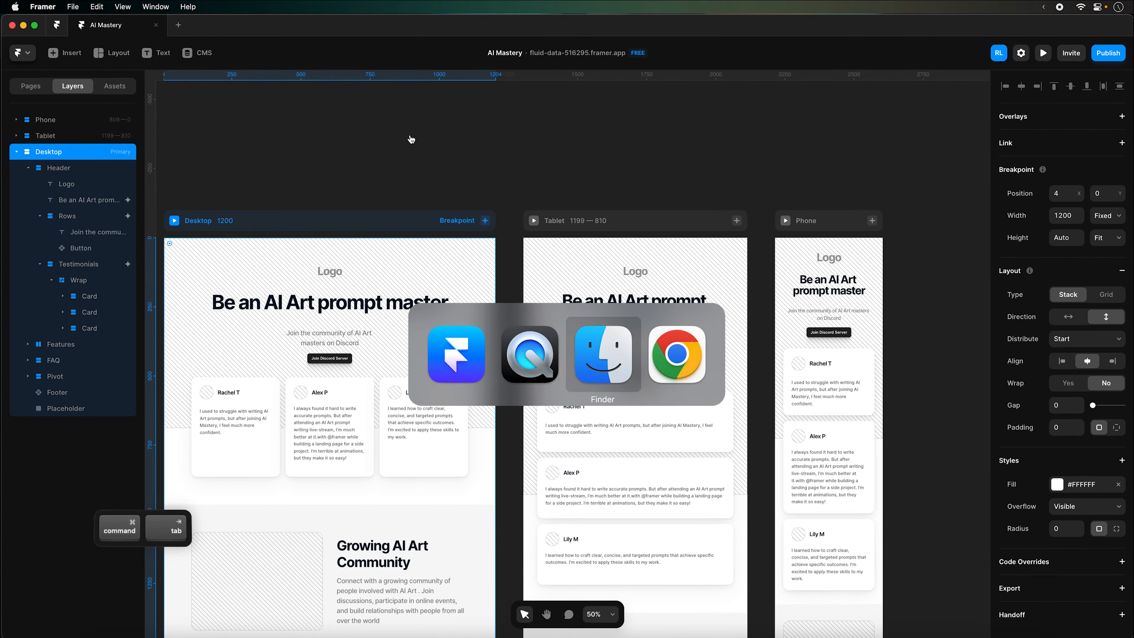
scroll(888, 252, "up", 10)
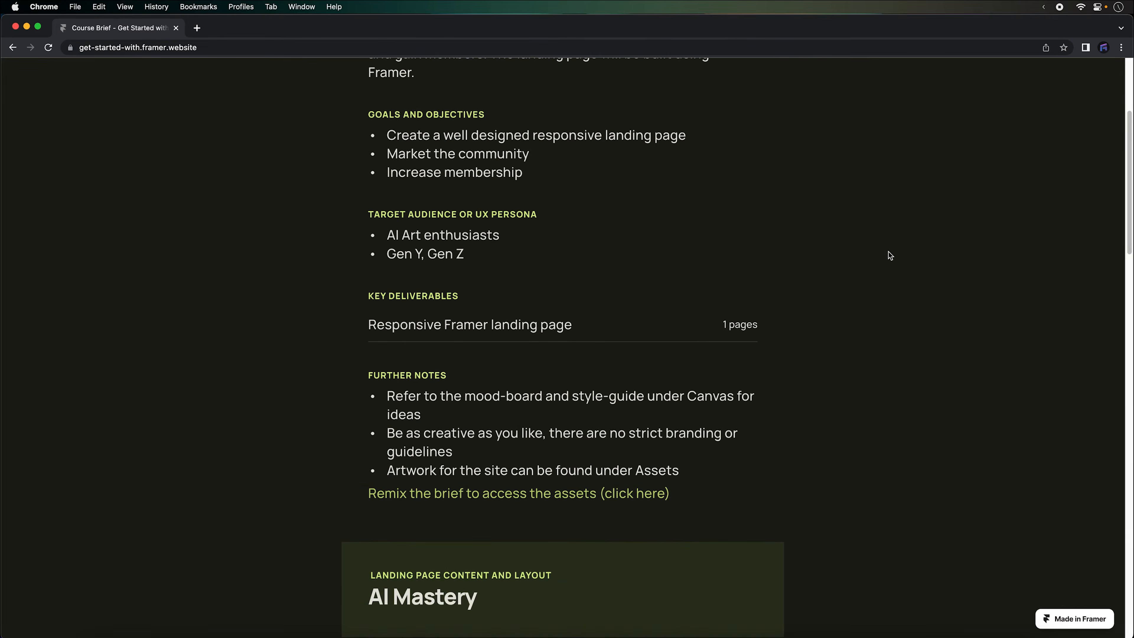
scroll(888, 252, "down", 4)
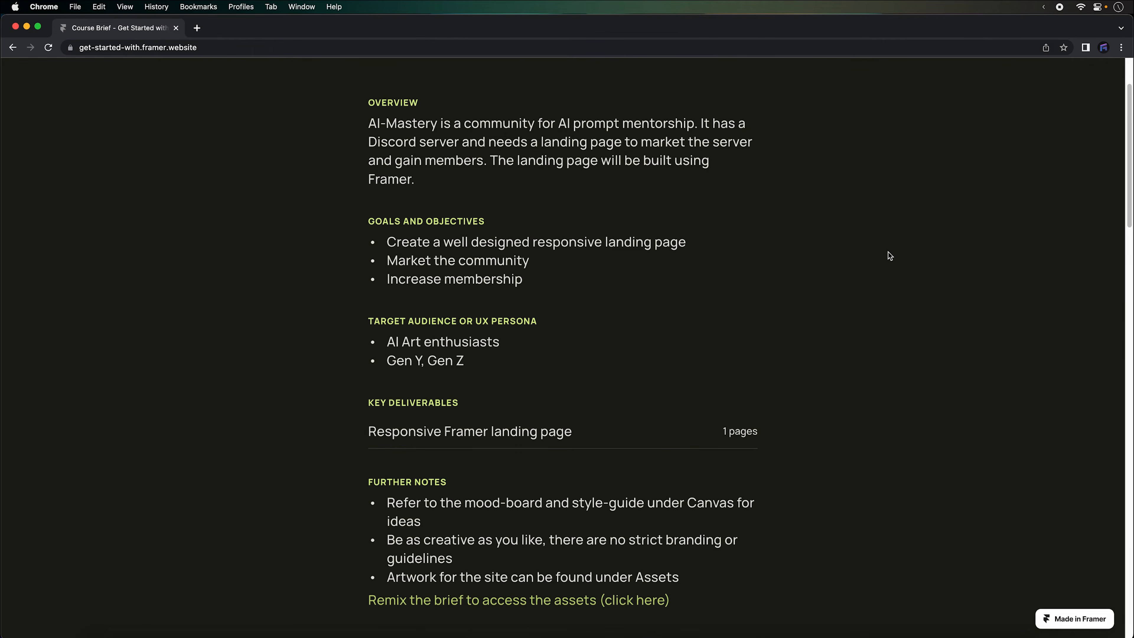
scroll(890, 255, "down", 4)
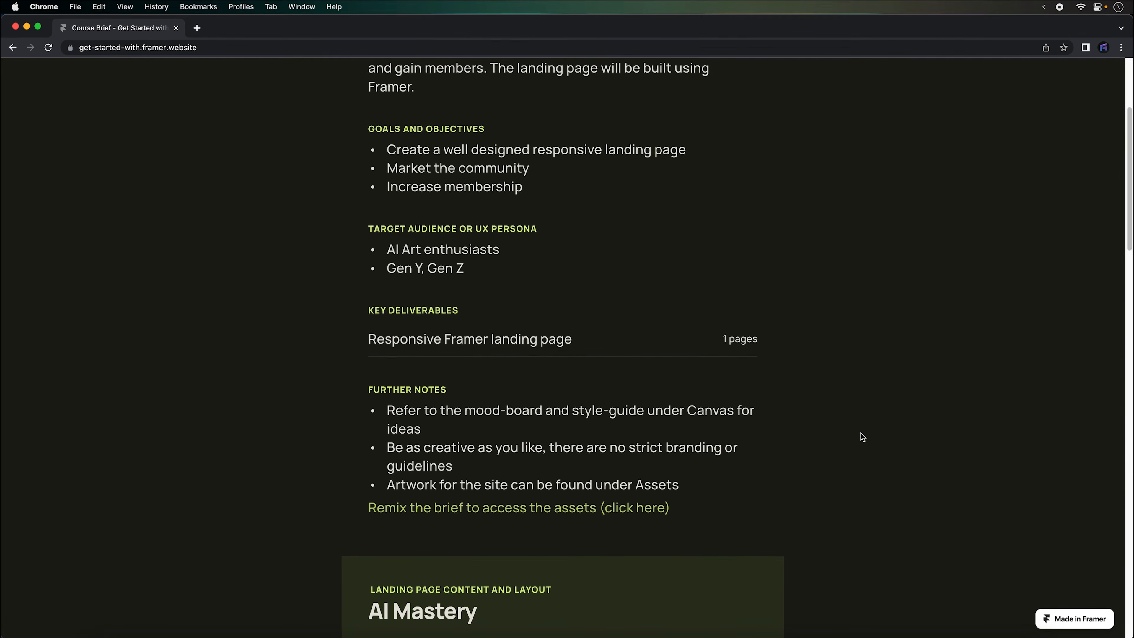
scroll(853, 435, "down", 1)
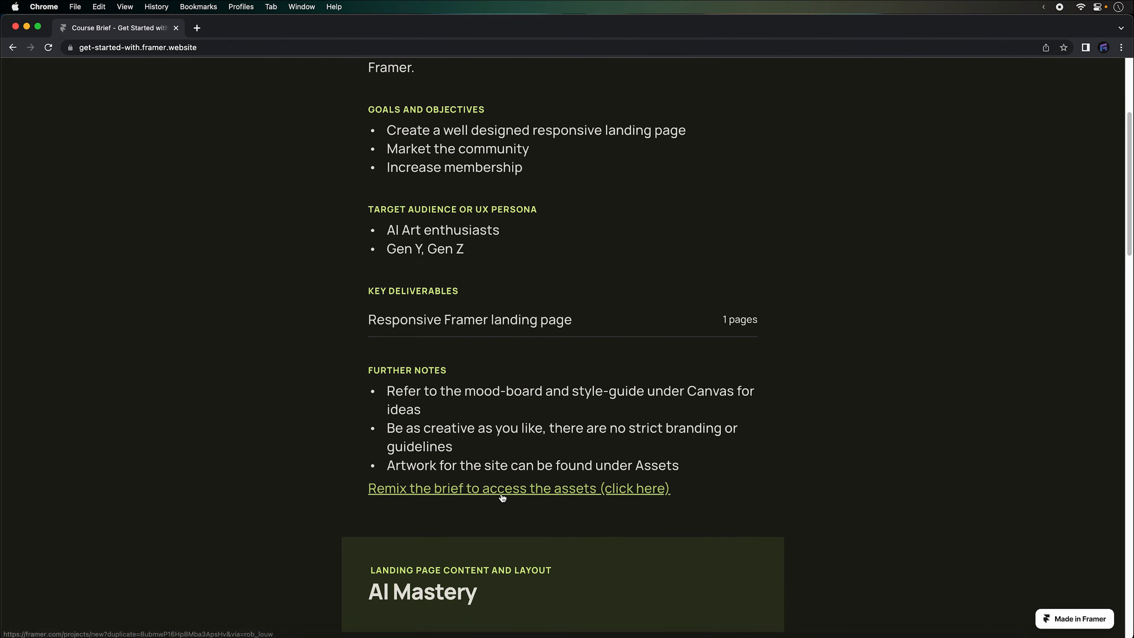
Remix the brief from its assets link and copy the Get Started with Framer - Brief project to the account
left_click(484, 491)
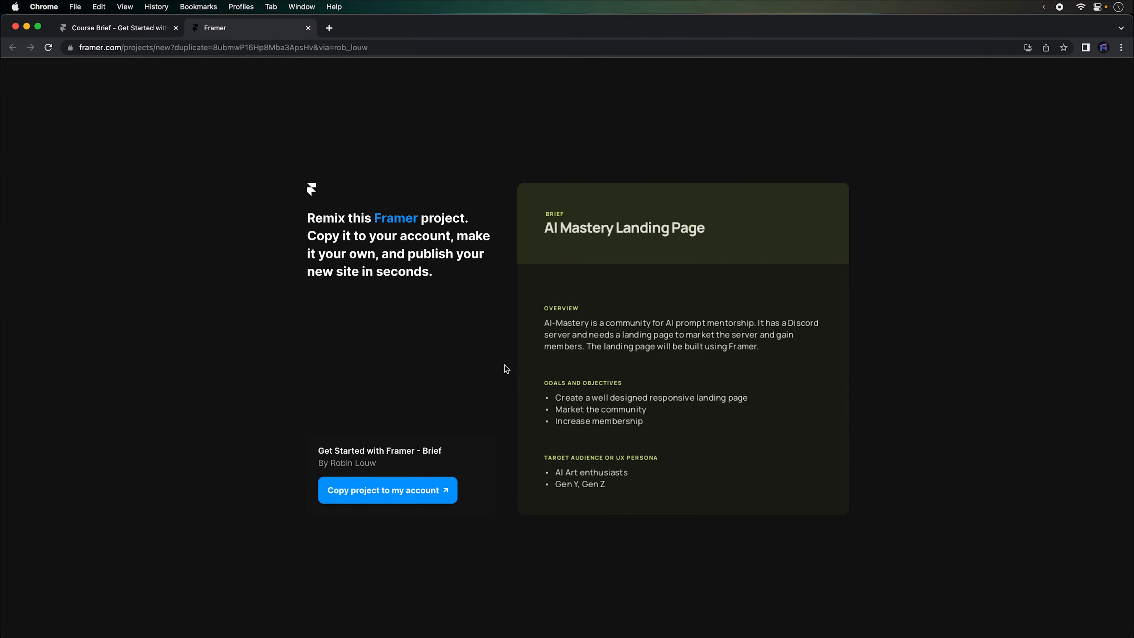
left_click(407, 489)
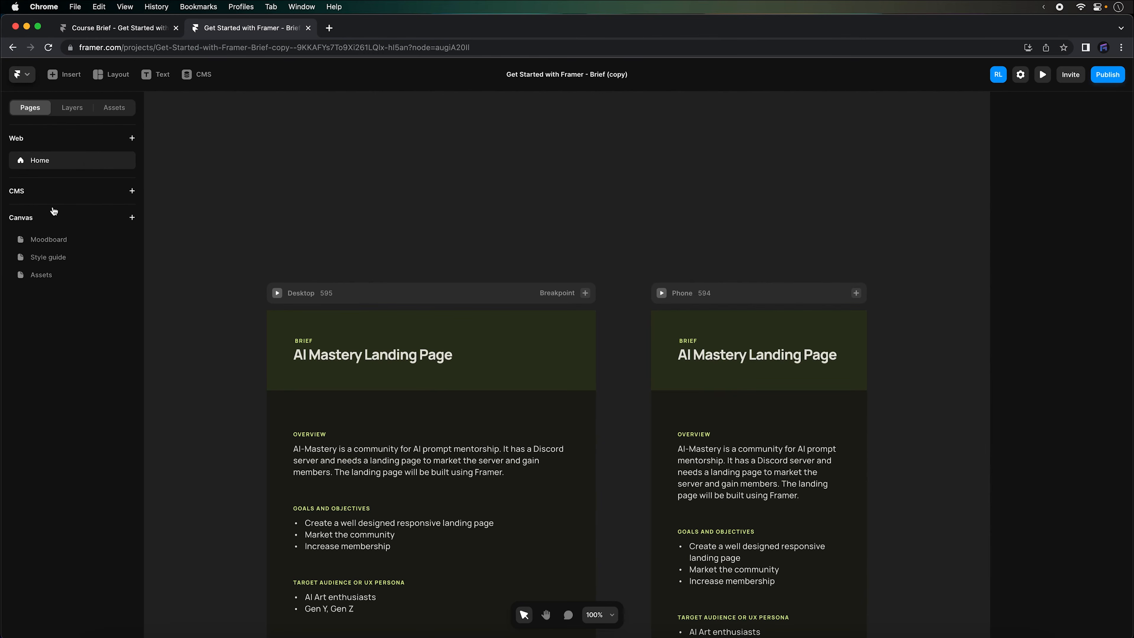
scroll(367, 304, "down", 1)
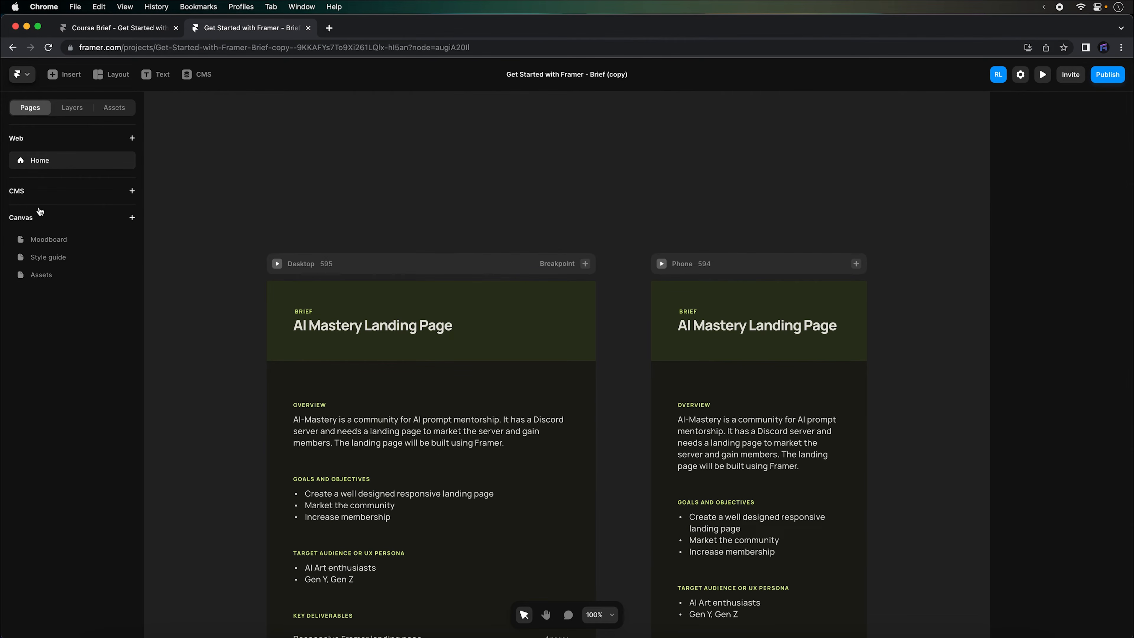
Examine the Assets, Style guide and Moodboard canvas pages of the copied brief project
left_click(45, 282)
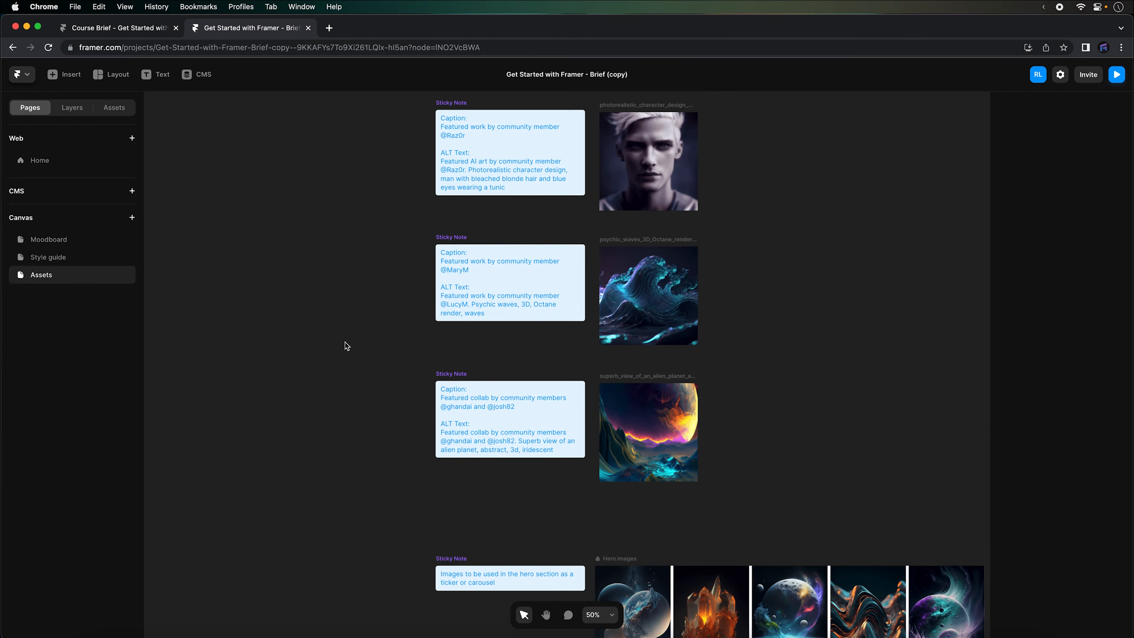
left_click(83, 257)
scroll(886, 313, "down", 1)
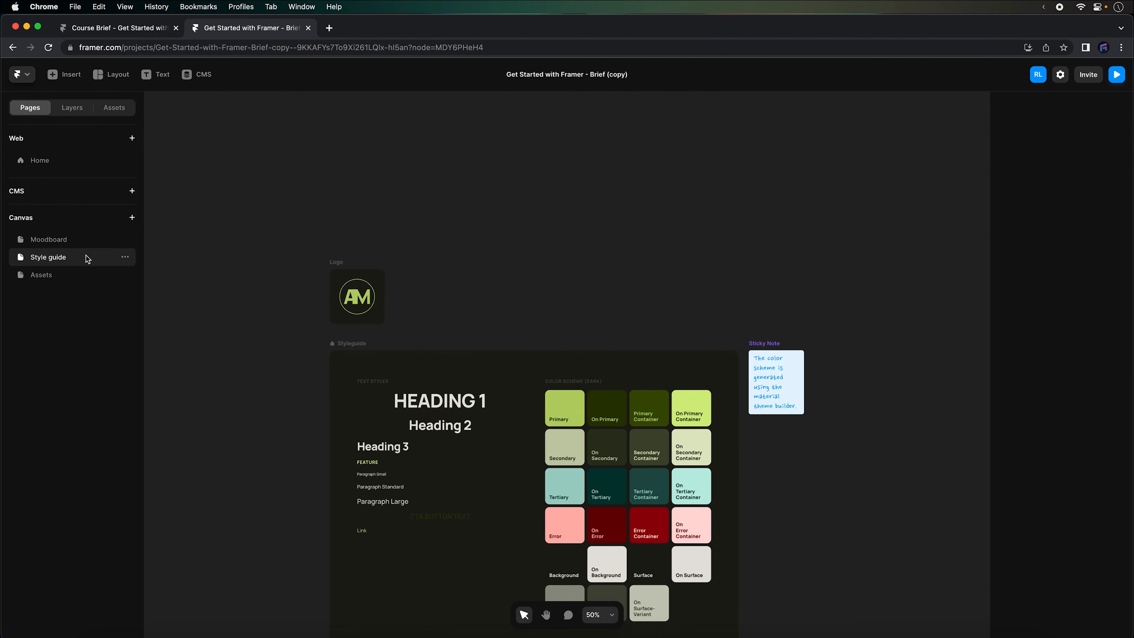
left_click(69, 245)
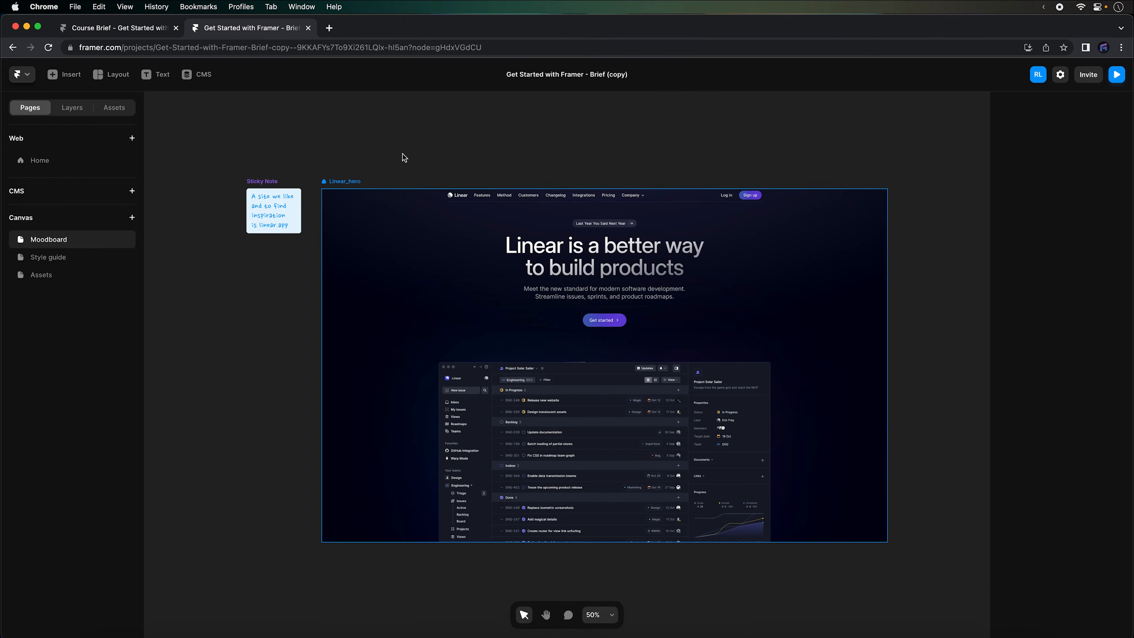
Check the brief project's components and text styles, and reopen the Style guide page
left_click(107, 107)
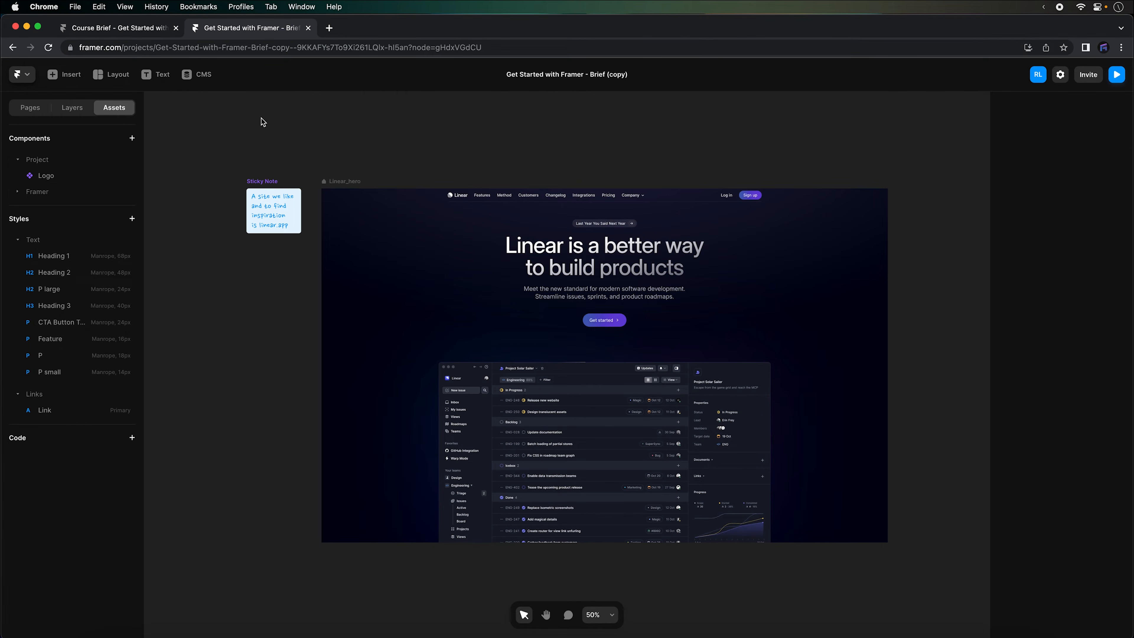
left_click(23, 107)
left_click(63, 258)
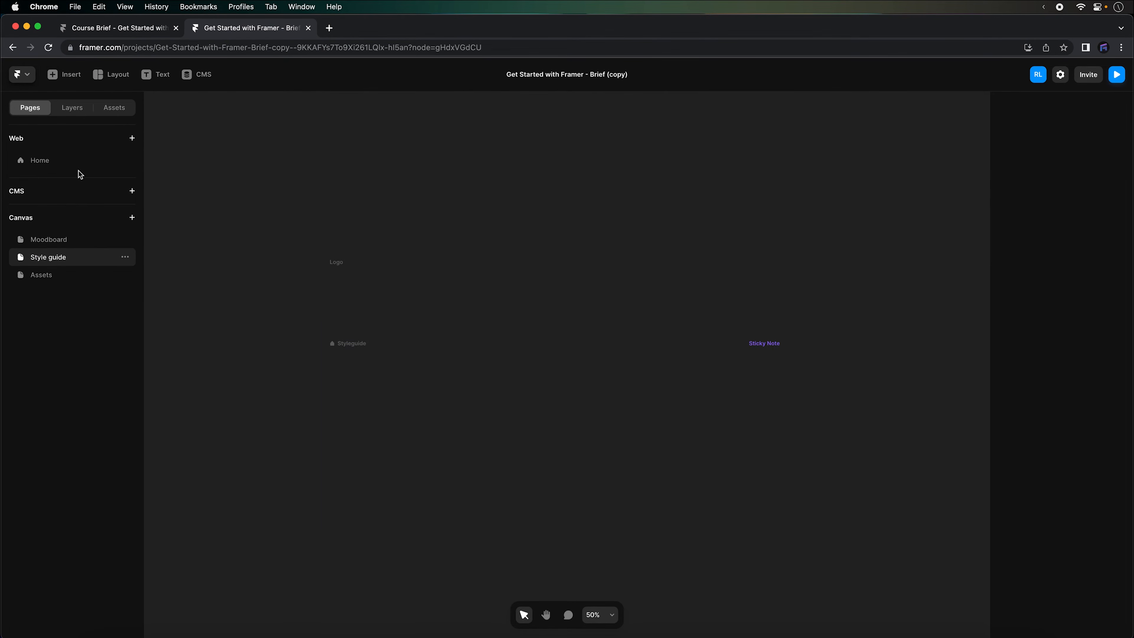
Examine the brief project's components and text styles, and the shared style applied to the Heading 1 sample
left_click(79, 110)
left_click(114, 108)
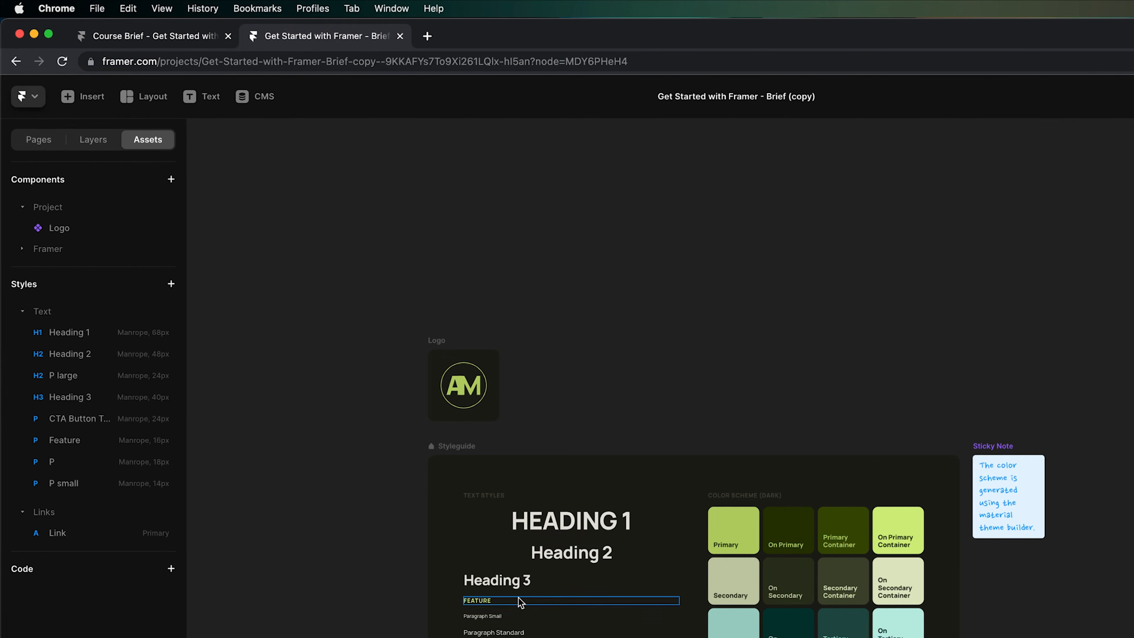
left_click(554, 553)
left_click(571, 526)
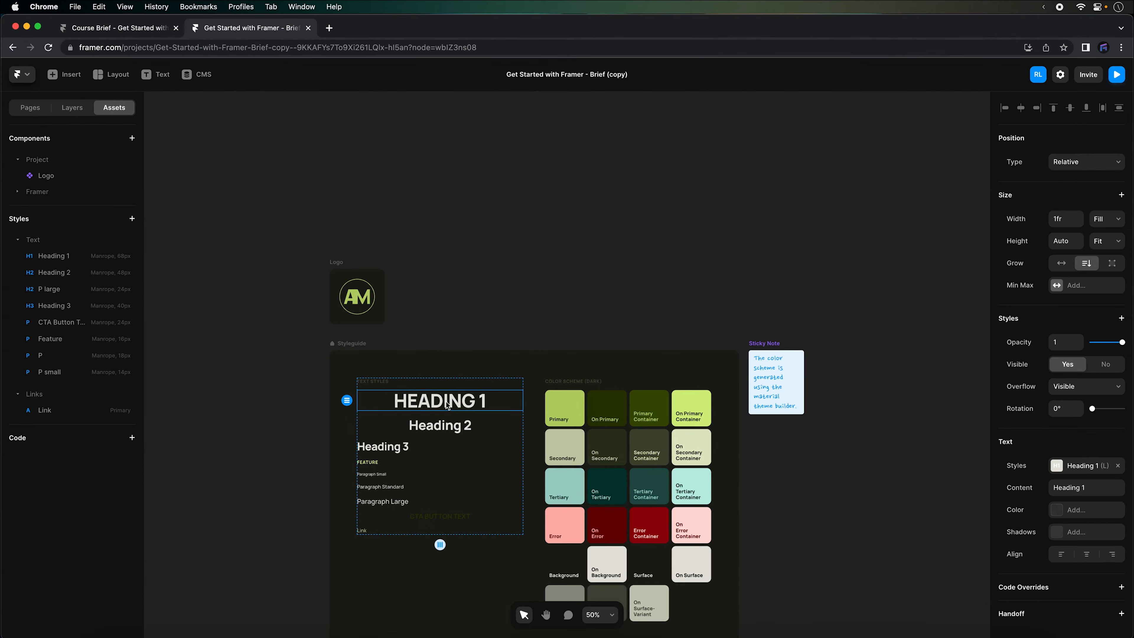
left_click(1069, 466)
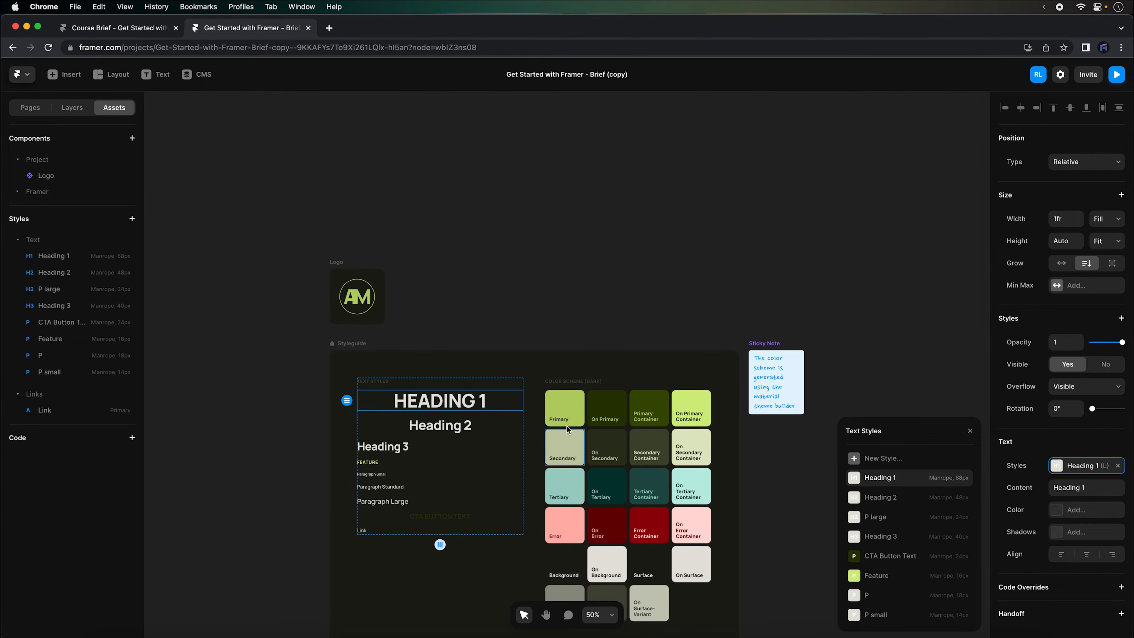
Examine the shared colors behind the Primary swatch's fill in the style guide's color scheme
left_click(572, 413)
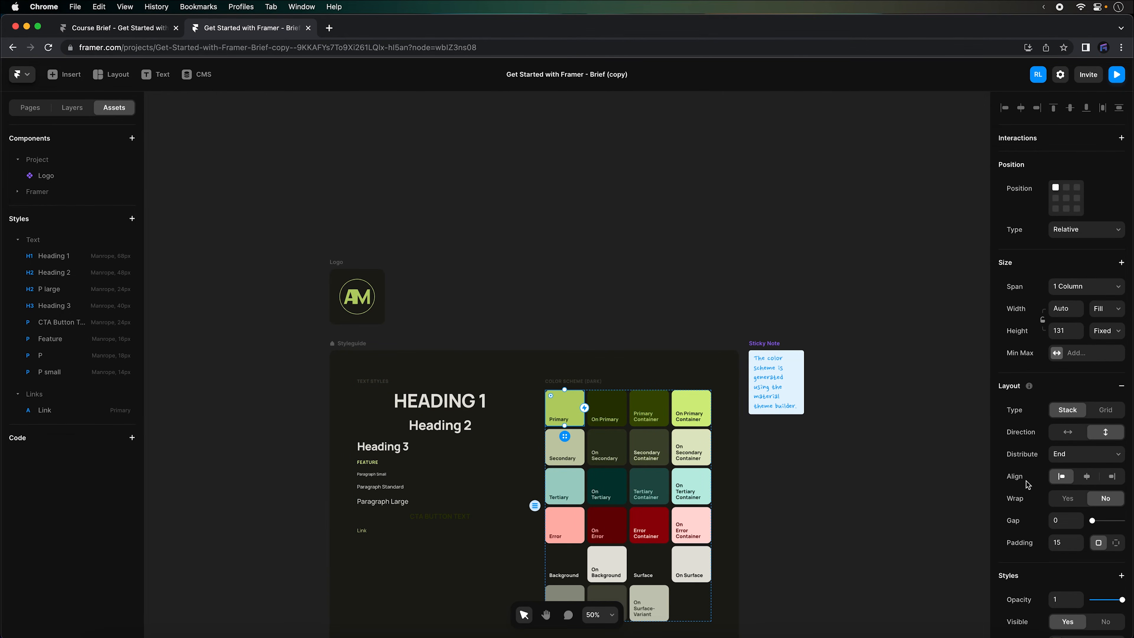
scroll(964, 467, "down", 5)
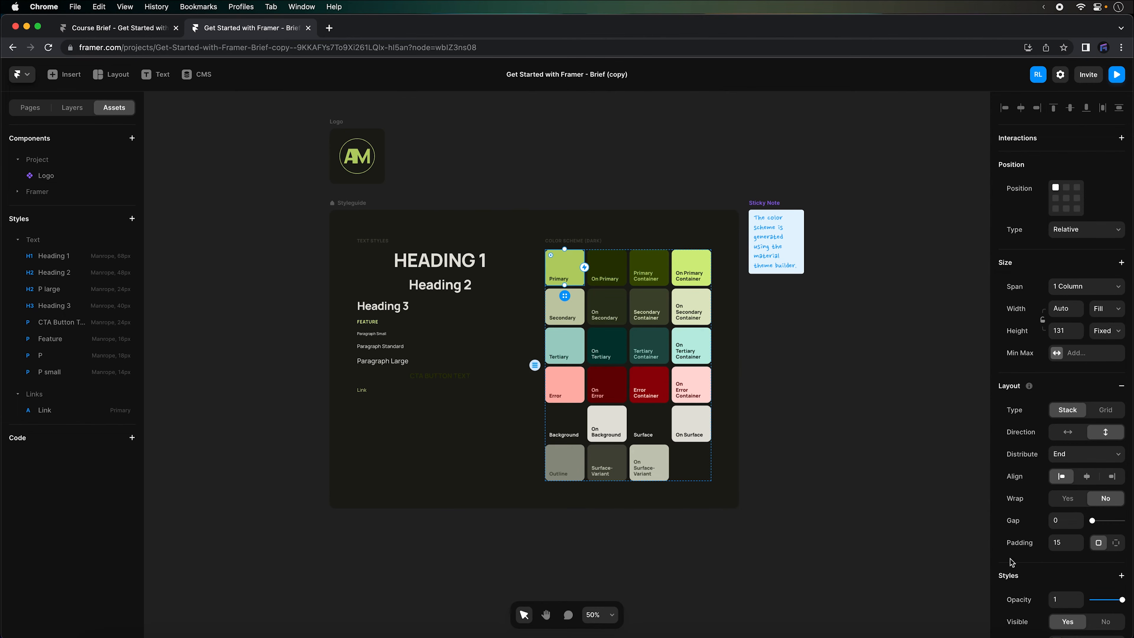
scroll(1050, 522, "down", 5)
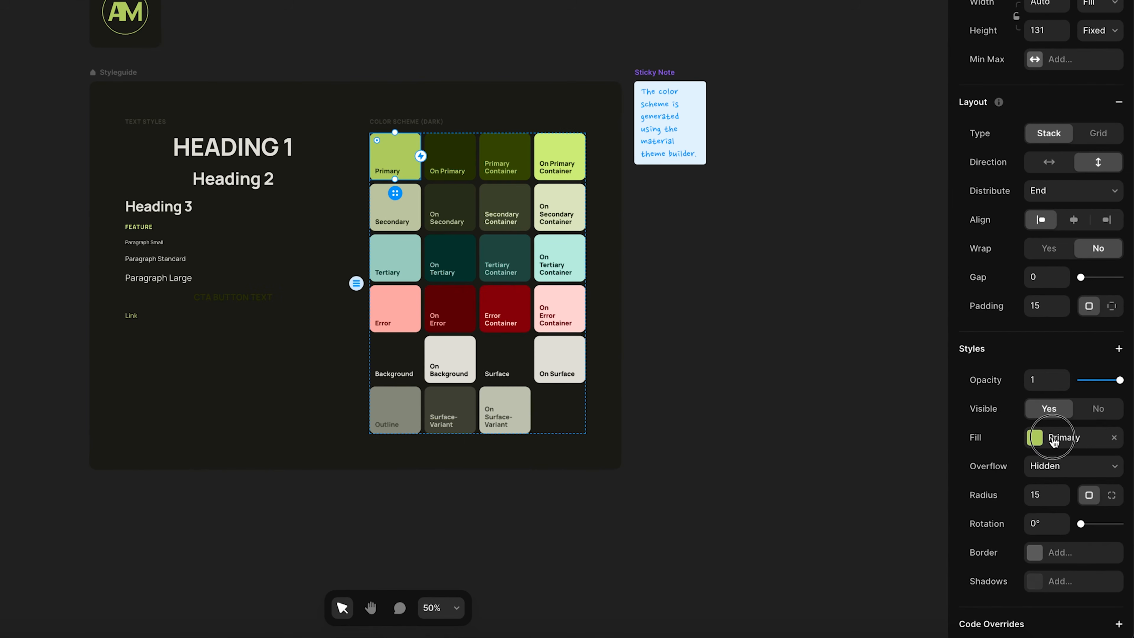
left_click(1057, 483)
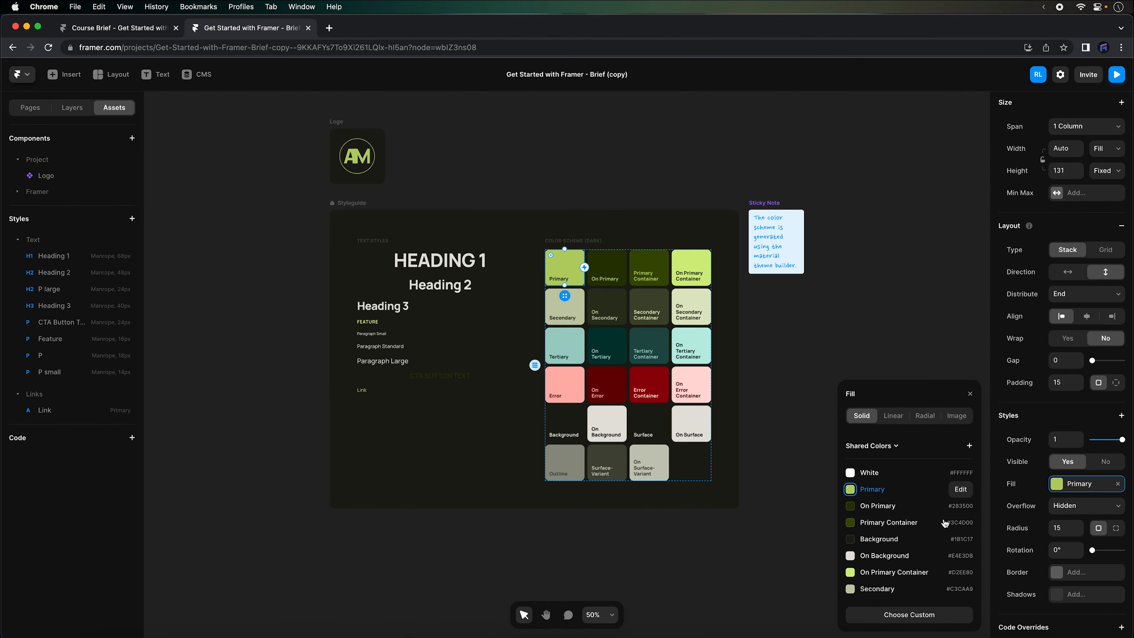
scroll(858, 503, "down", 2)
scroll(852, 495, "up", 2)
Switch to the AI Mastery project in the Framer desktop app and review its components and styles
left_click(492, 150)
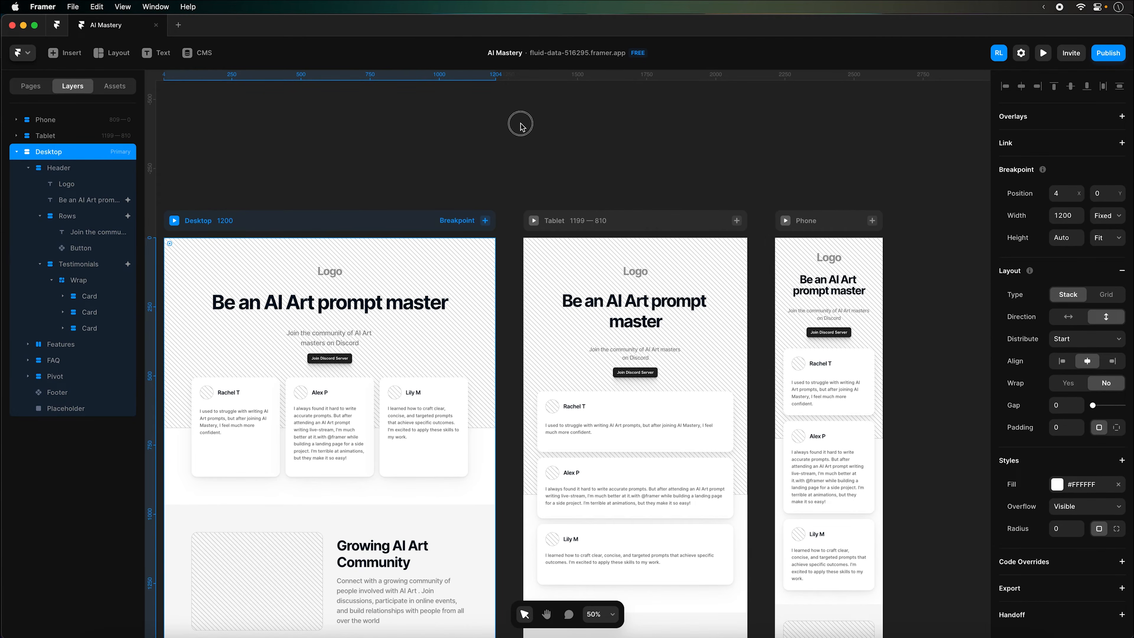
left_click(516, 120)
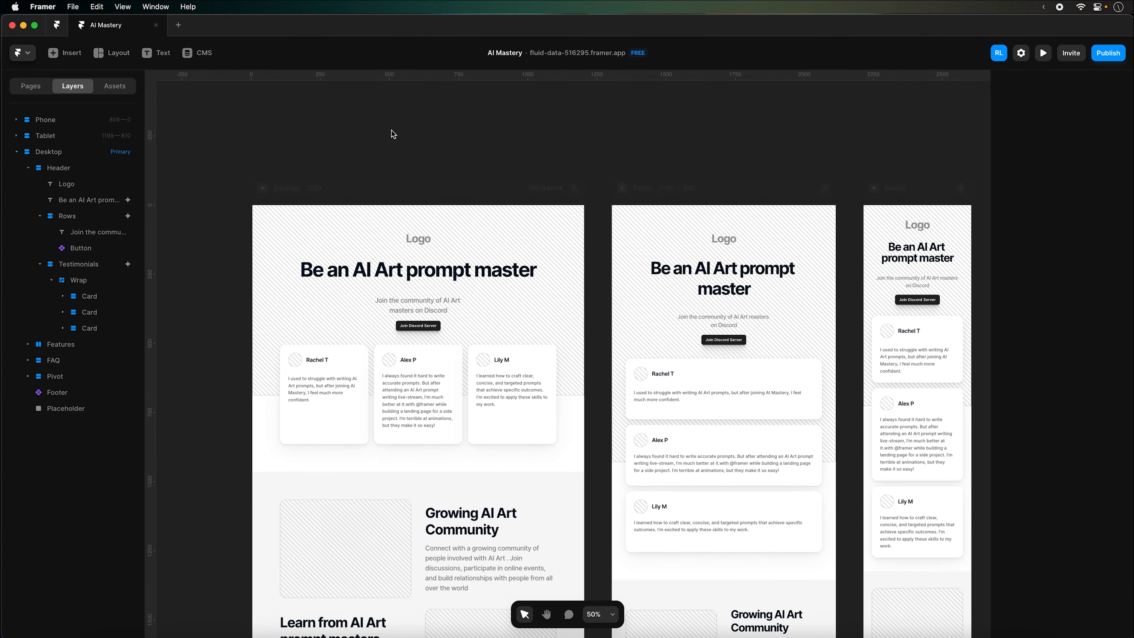
left_click(131, 89)
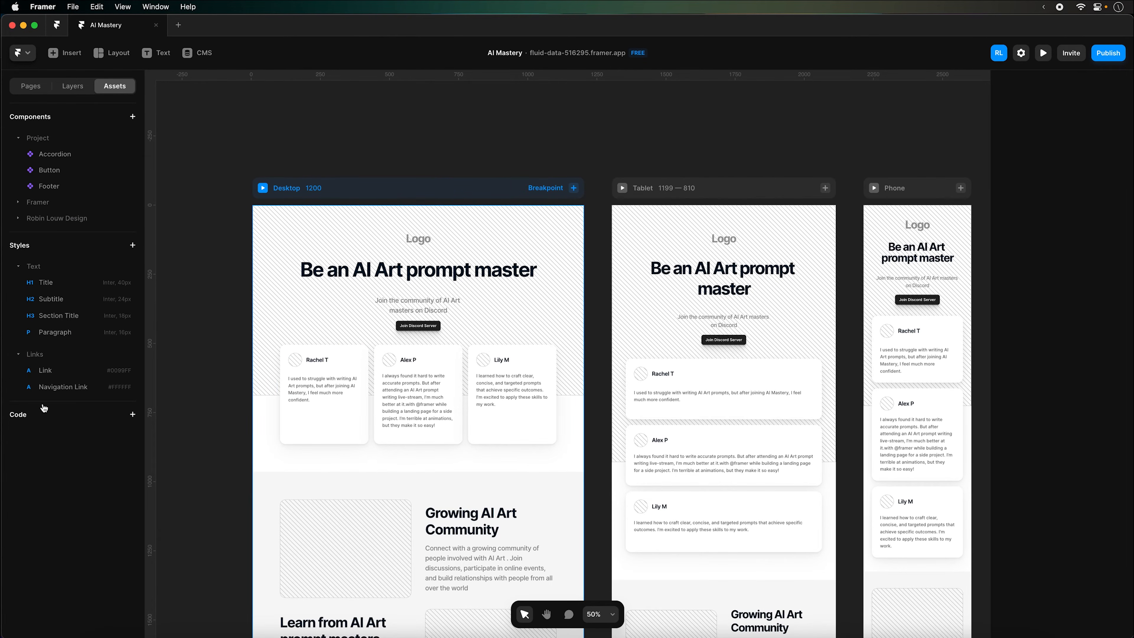
scroll(587, 114, "right", 3)
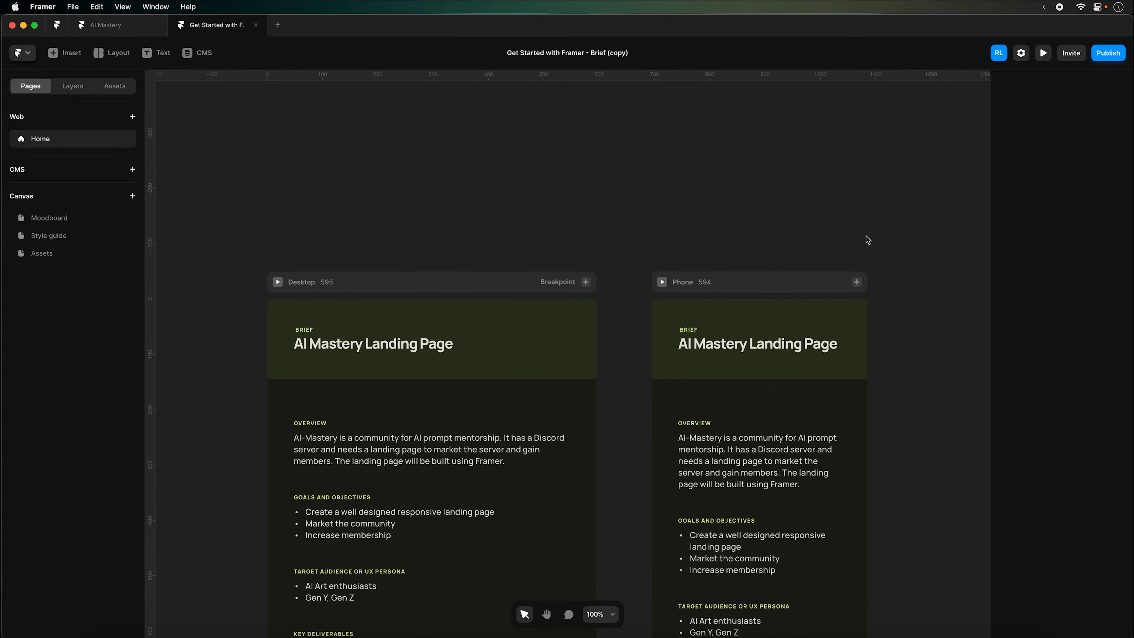
Look through the brief project's Assets and Style guide canvas pages in the Framer desktop app
scroll(893, 252, "down", 1)
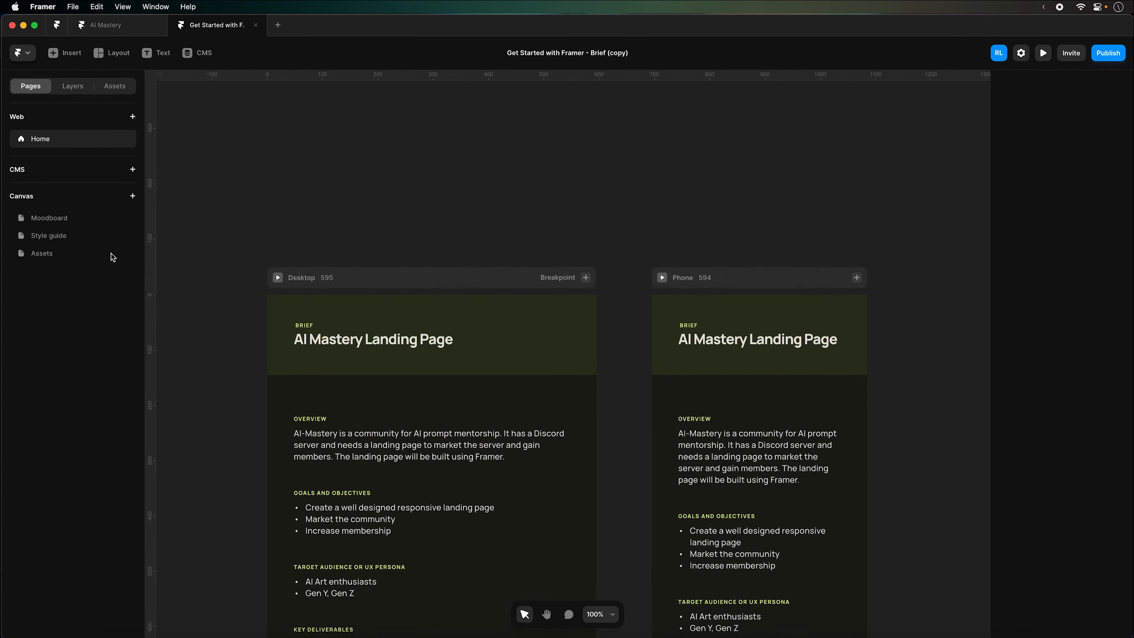
left_click(51, 243)
left_click(51, 254)
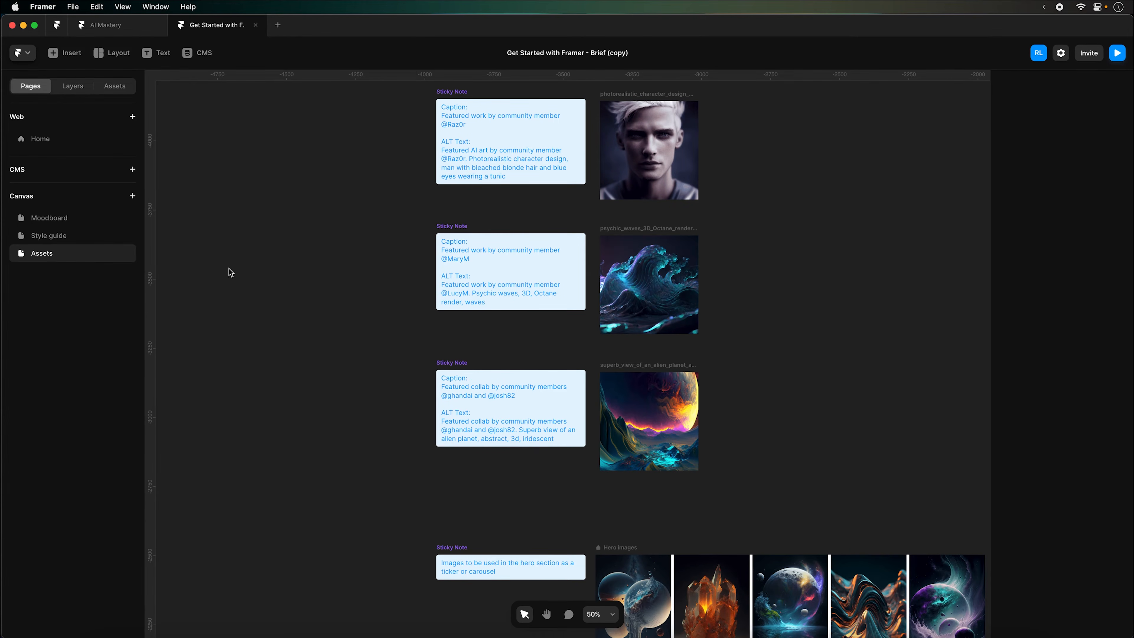
left_click(119, 241)
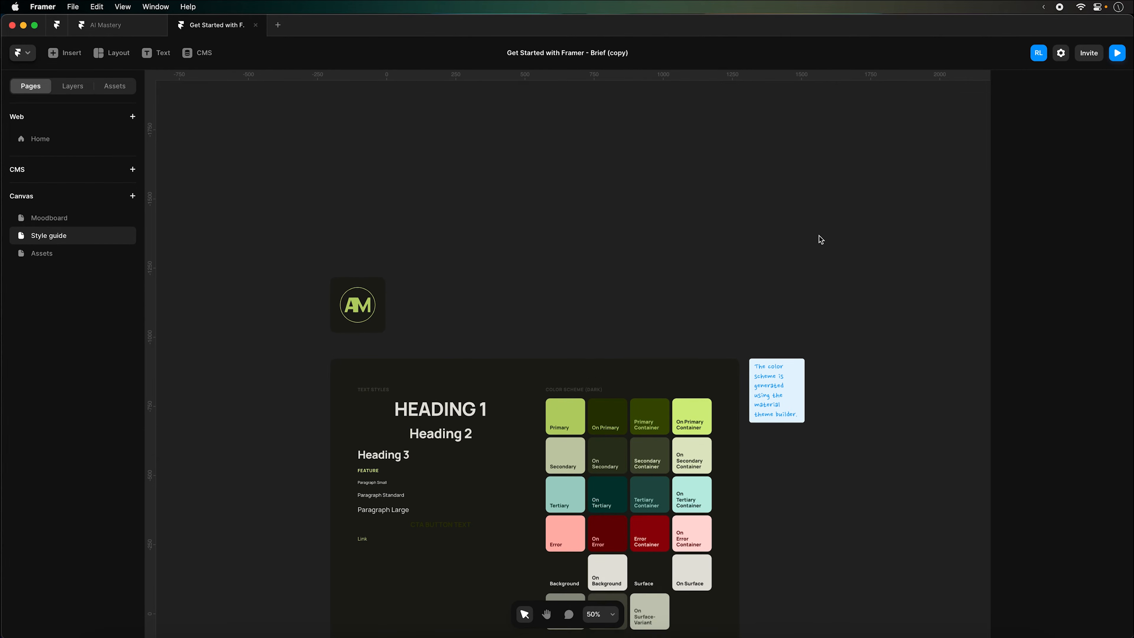
Compare the Style guide content of the brief project with the page list of the AI Mastery project
left_click_drag(276, 203, 838, 630)
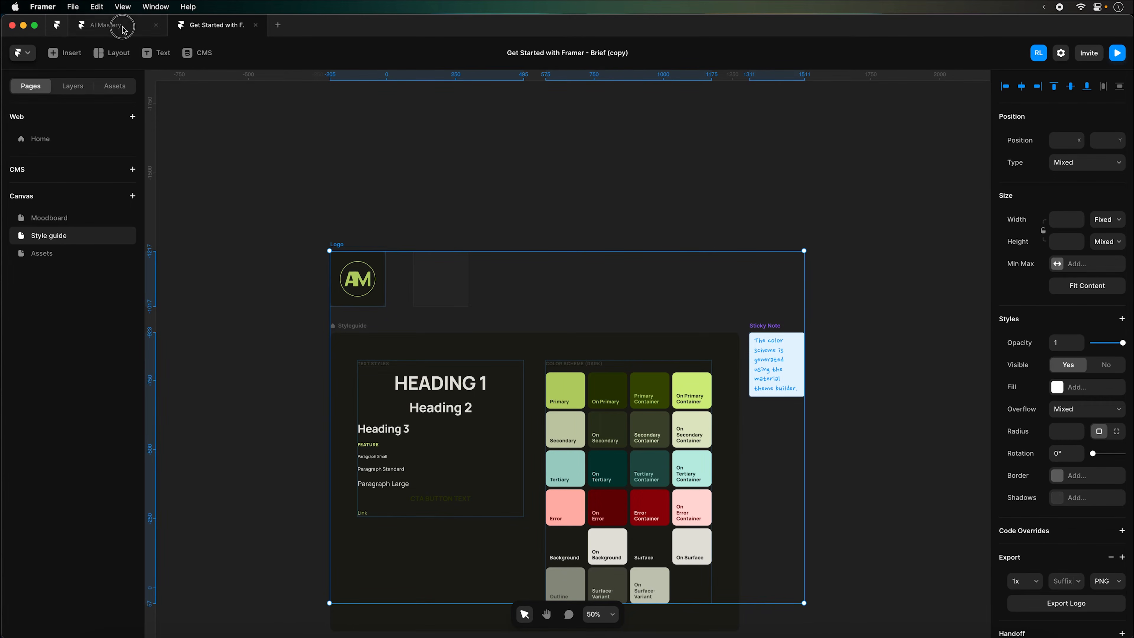
left_click(125, 28)
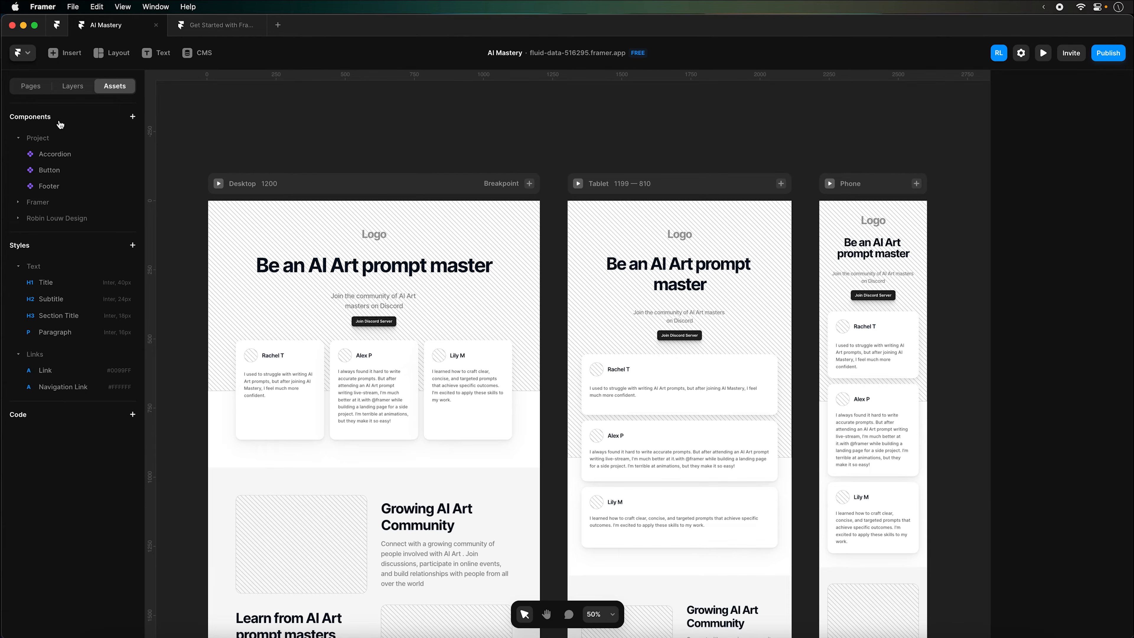
left_click(32, 86)
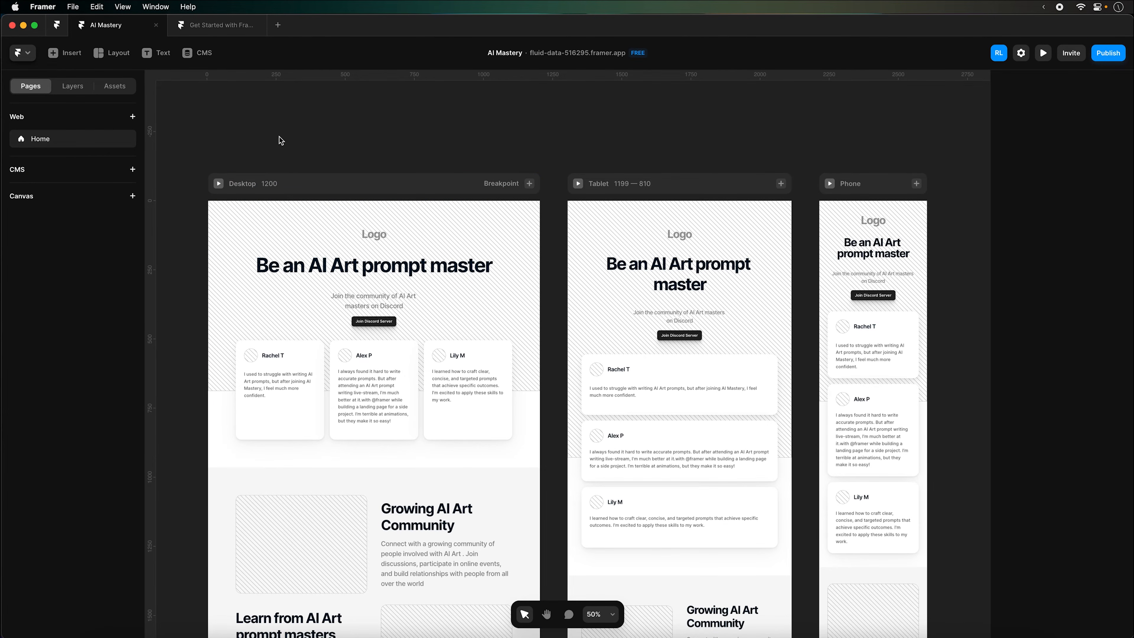
left_click(206, 33)
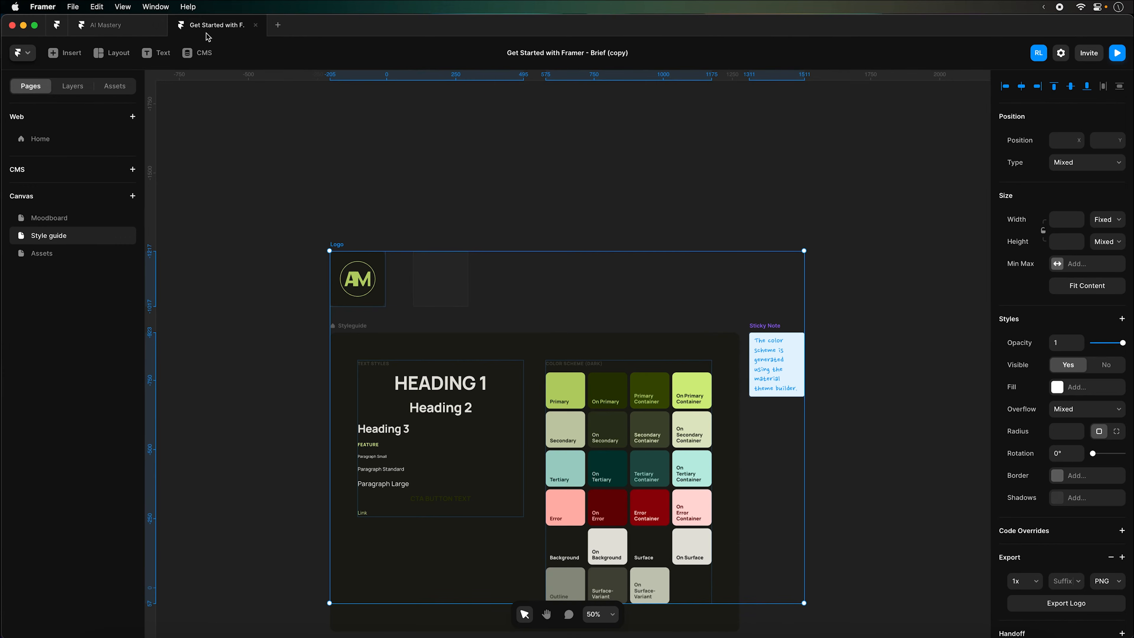
scroll(831, 390, "down", 3)
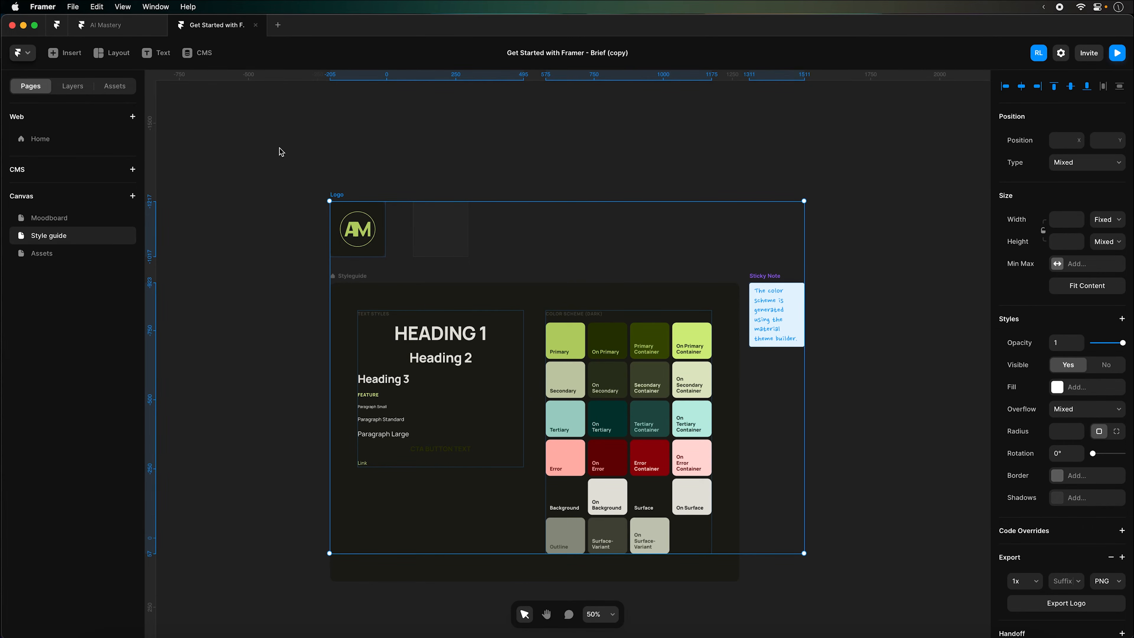
left_click(273, 215)
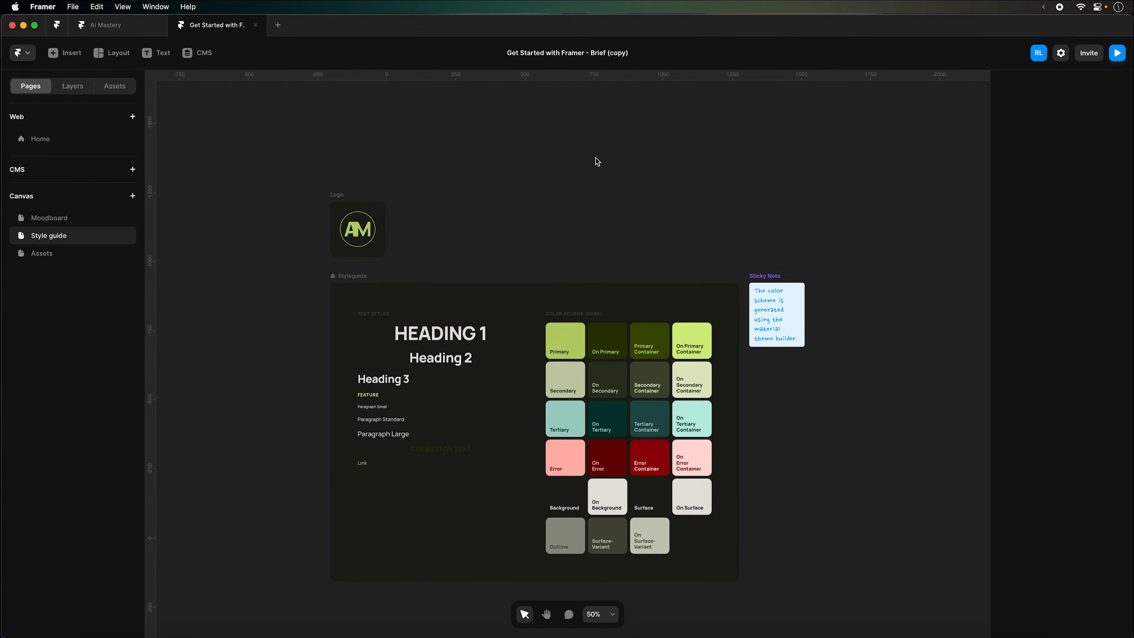
Rename the copied brief project as AI Mastery
scroll(594, 168, "up", 4)
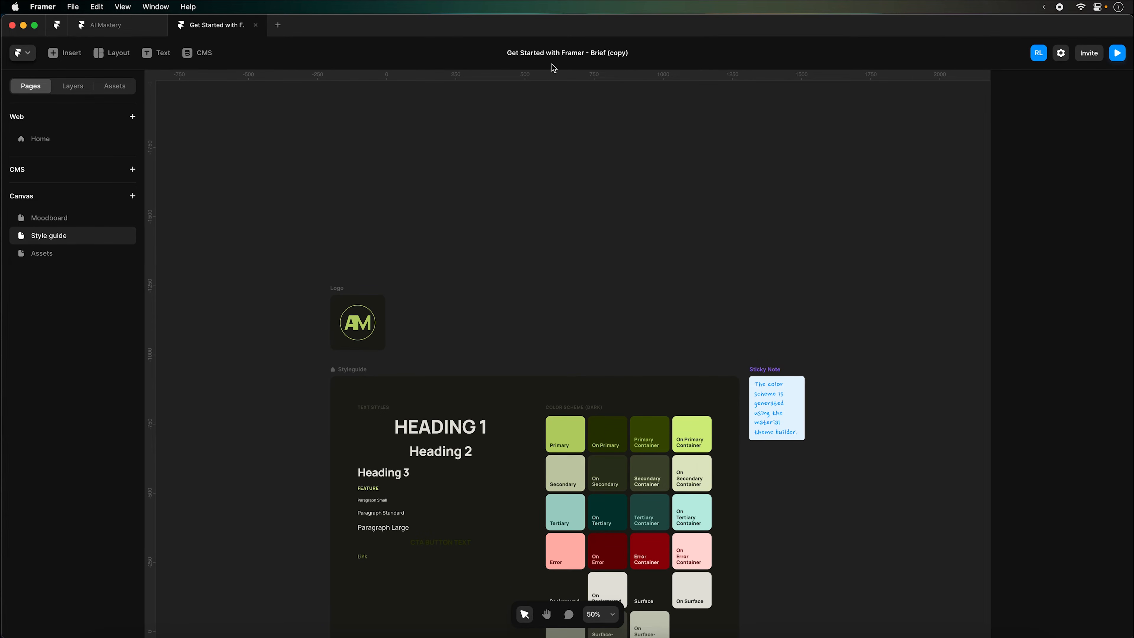
left_click(598, 54)
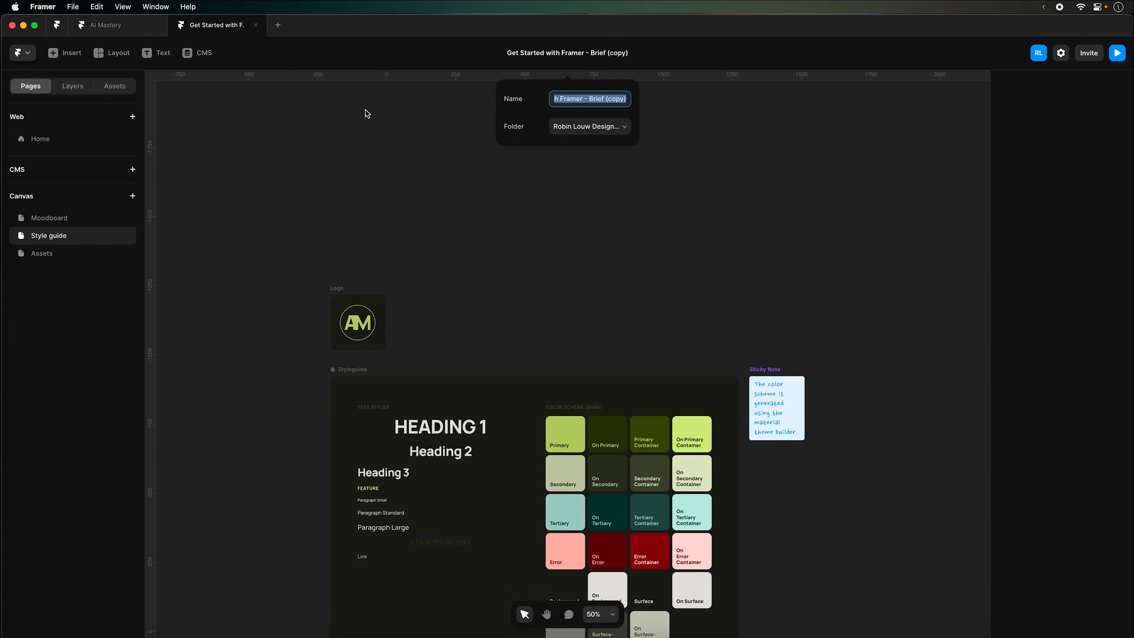
type("AI Mastery")
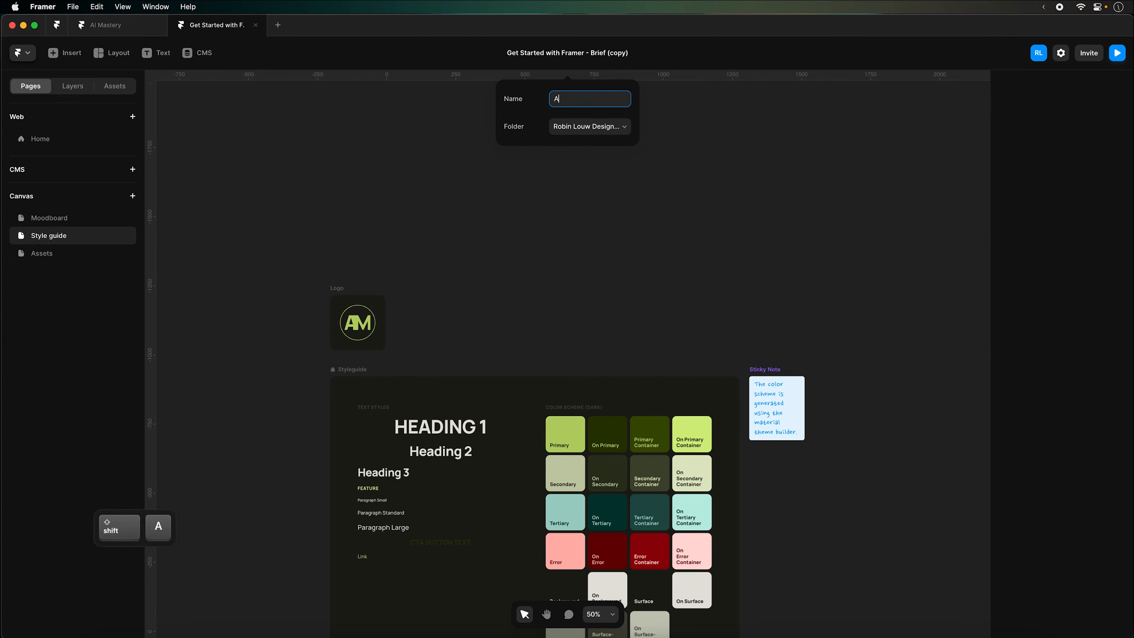
key("Return")
Duplicate the Home page of the renamed project and name the duplicate Brief
left_click(75, 144)
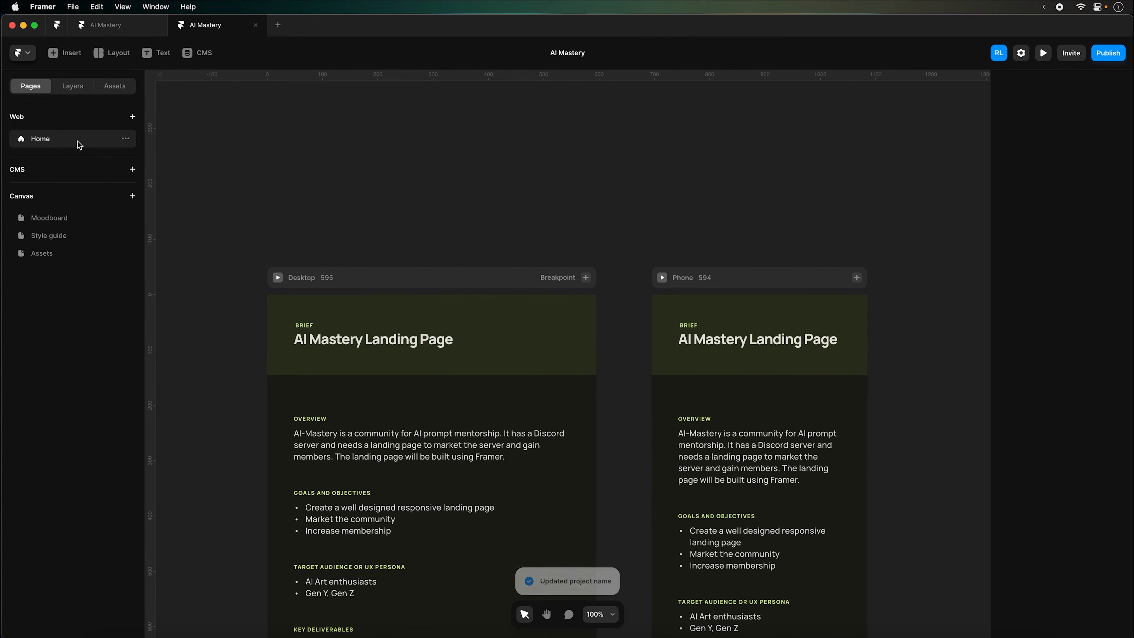
right_click(77, 144)
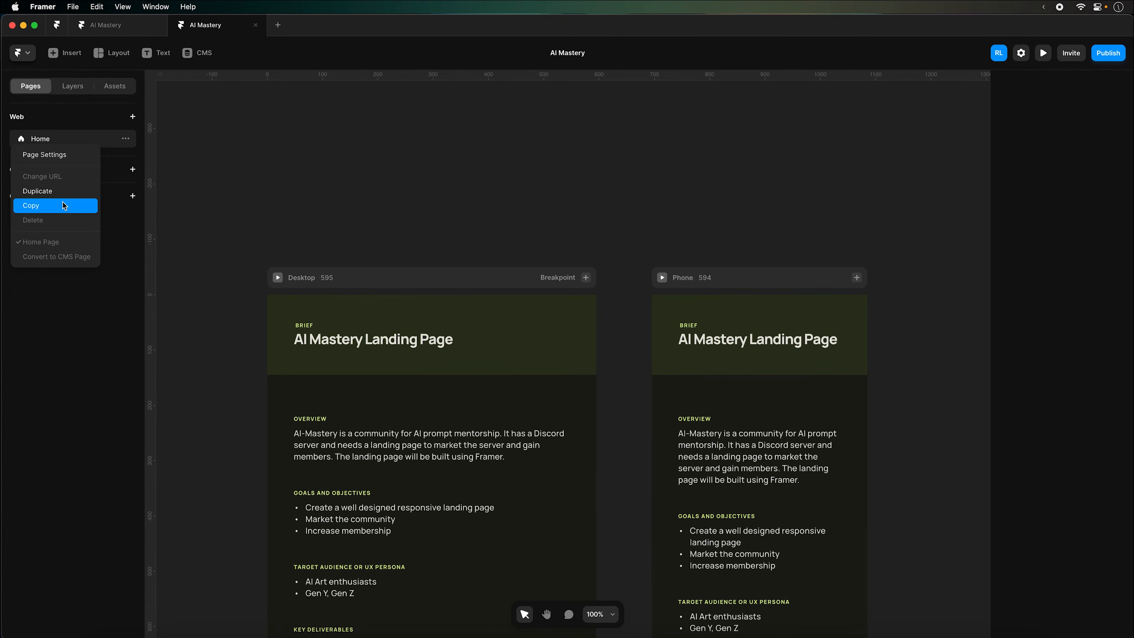
left_click(61, 190)
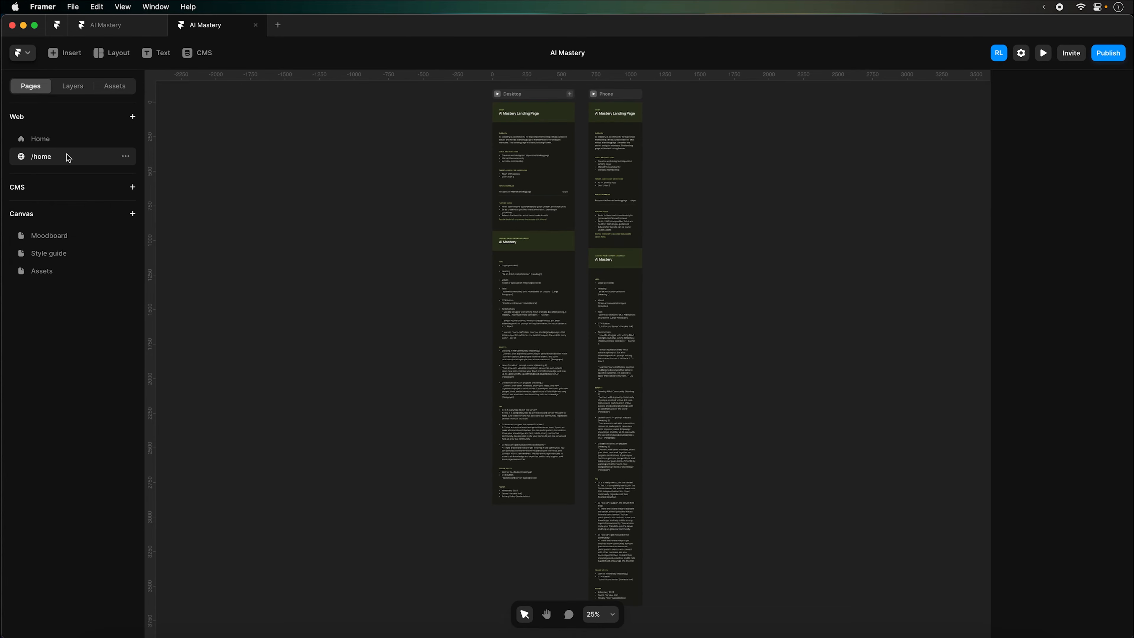
double_click(52, 156)
type("Brief")
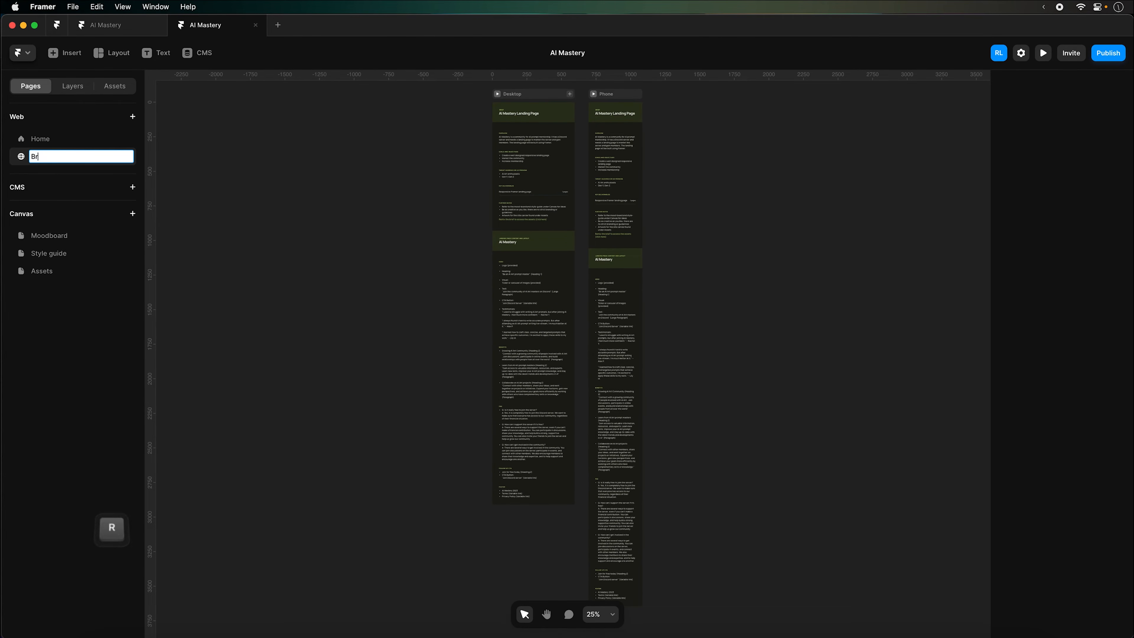
Clear the Home page by deleting its Desktop and Phone breakpoints with the brief's content
left_click(65, 141)
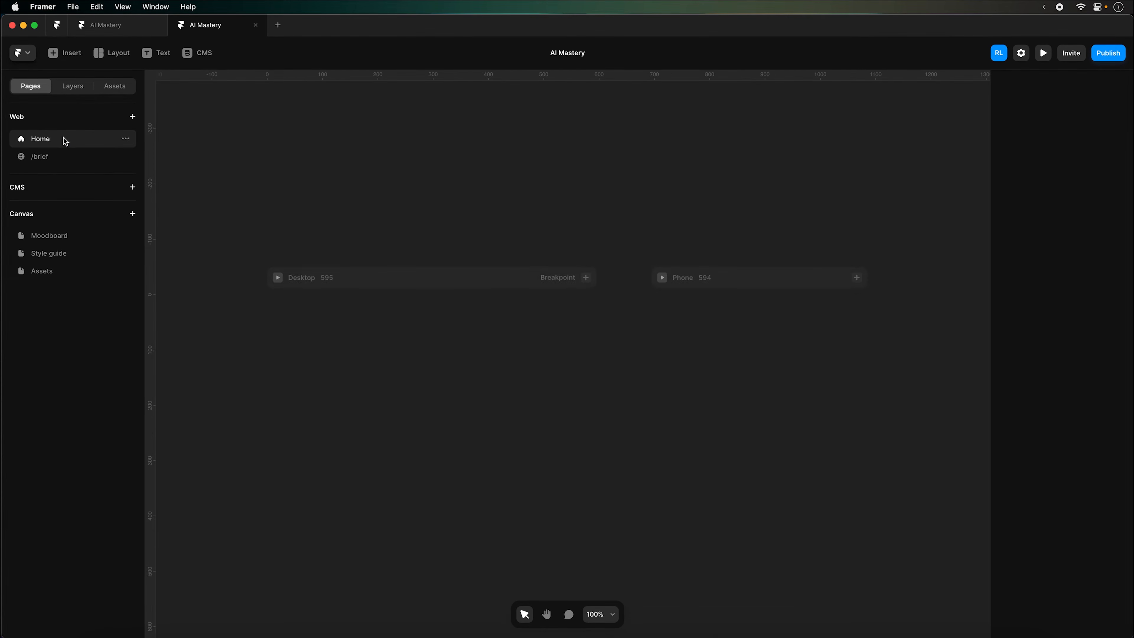
left_click(497, 270)
left_click(787, 285, "shift")
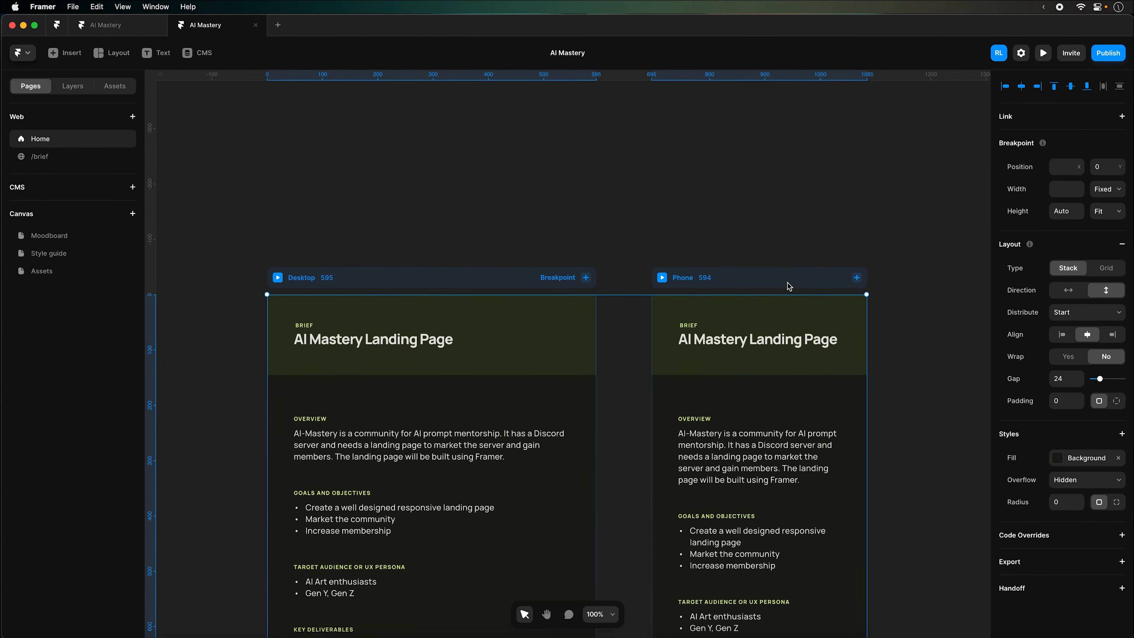
key("Delete")
left_click(621, 357)
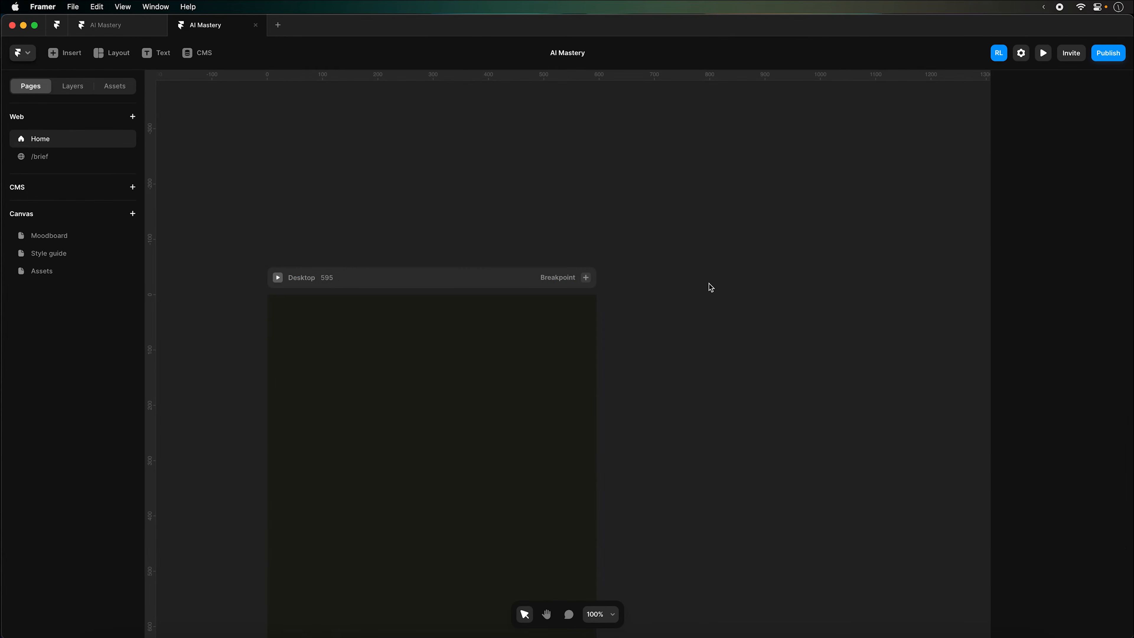
key("super+minus")
scroll(696, 286, "down", 4)
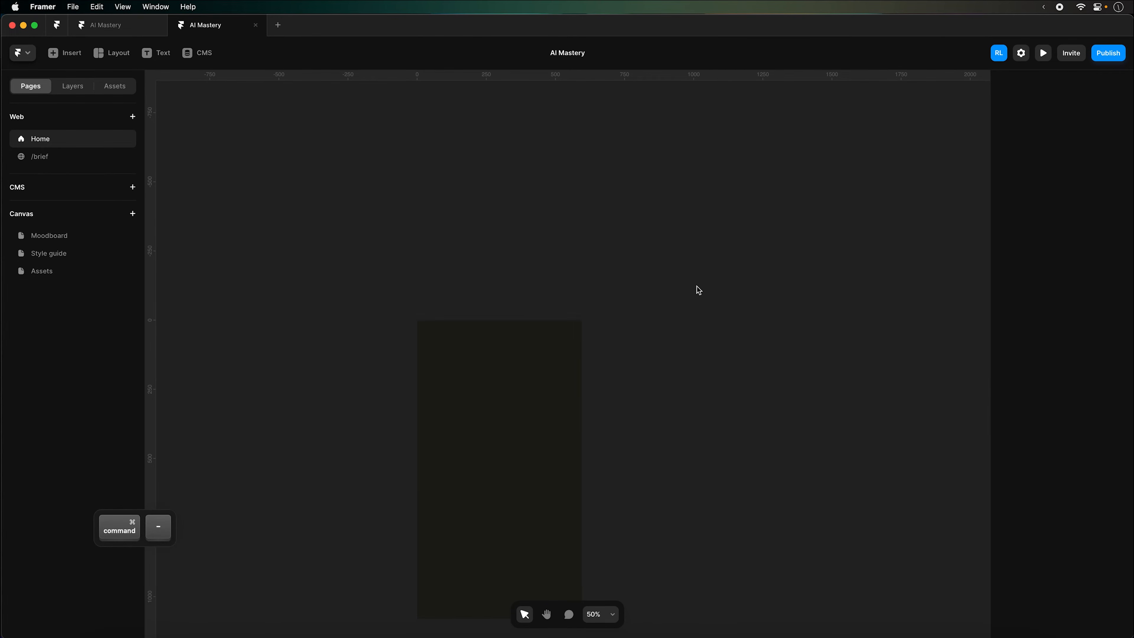
Copy the Desktop, Tablet and Phone breakpoints from the original AI Mastery project and paste them over the renamed project's empty Home page Desktop
left_click(111, 25)
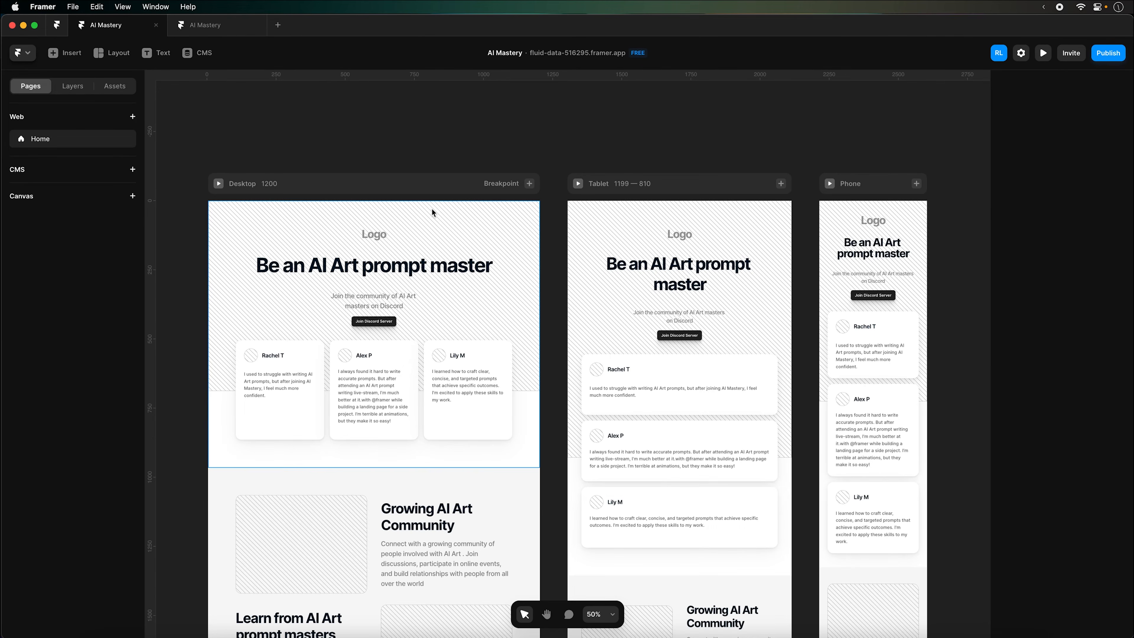
left_click(397, 183)
left_click(625, 183, "shift")
left_click(871, 183, "shift")
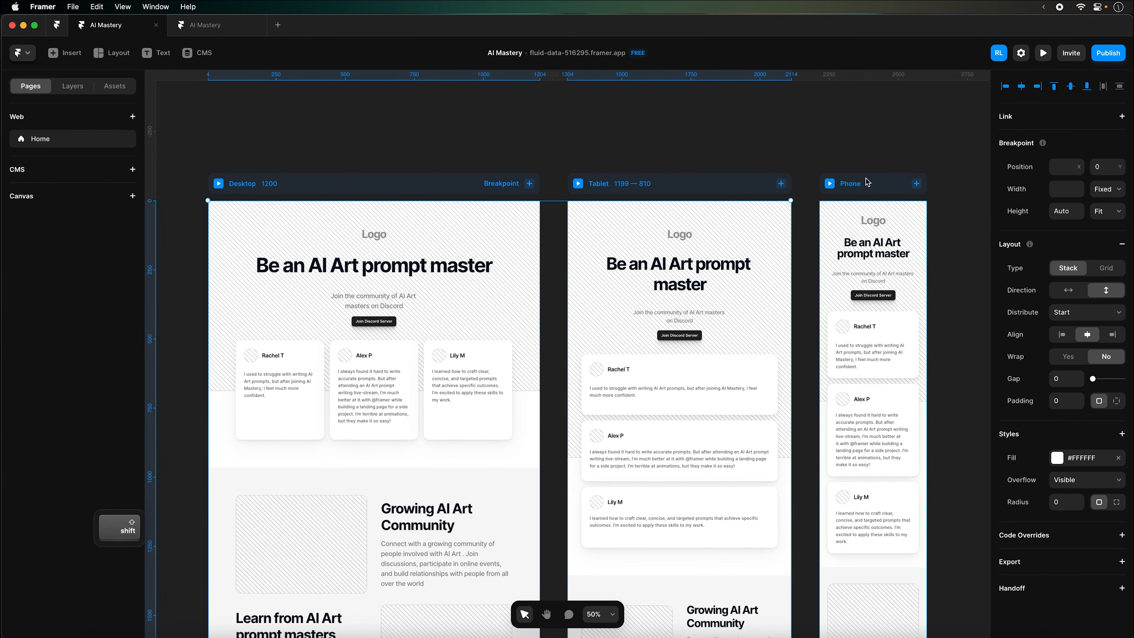
key("super+c")
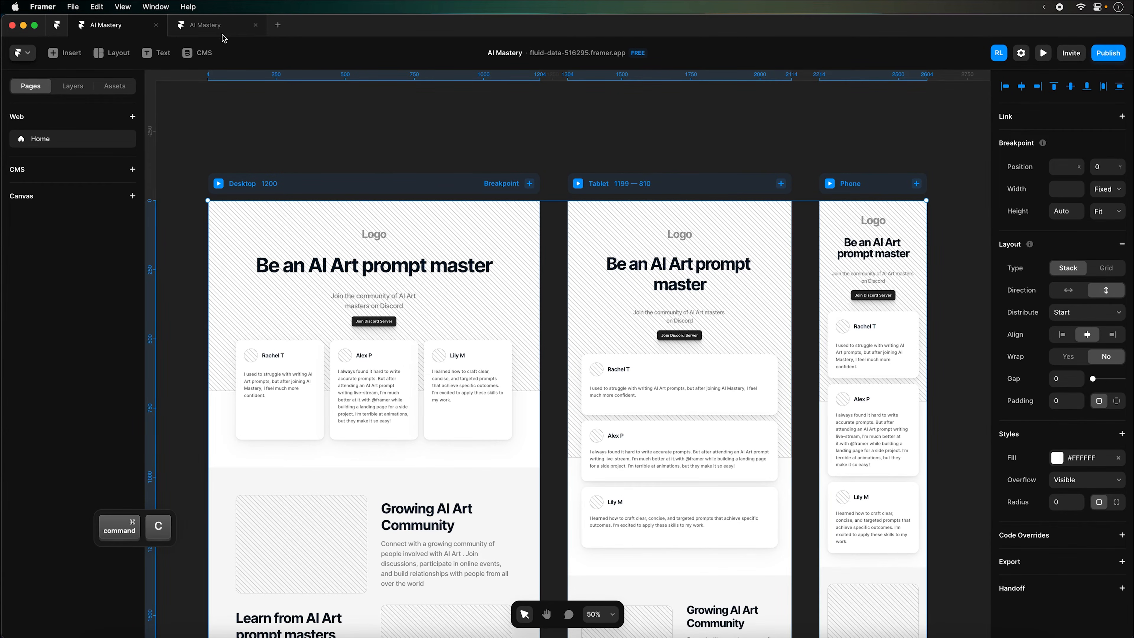
left_click(214, 25)
left_click(522, 119)
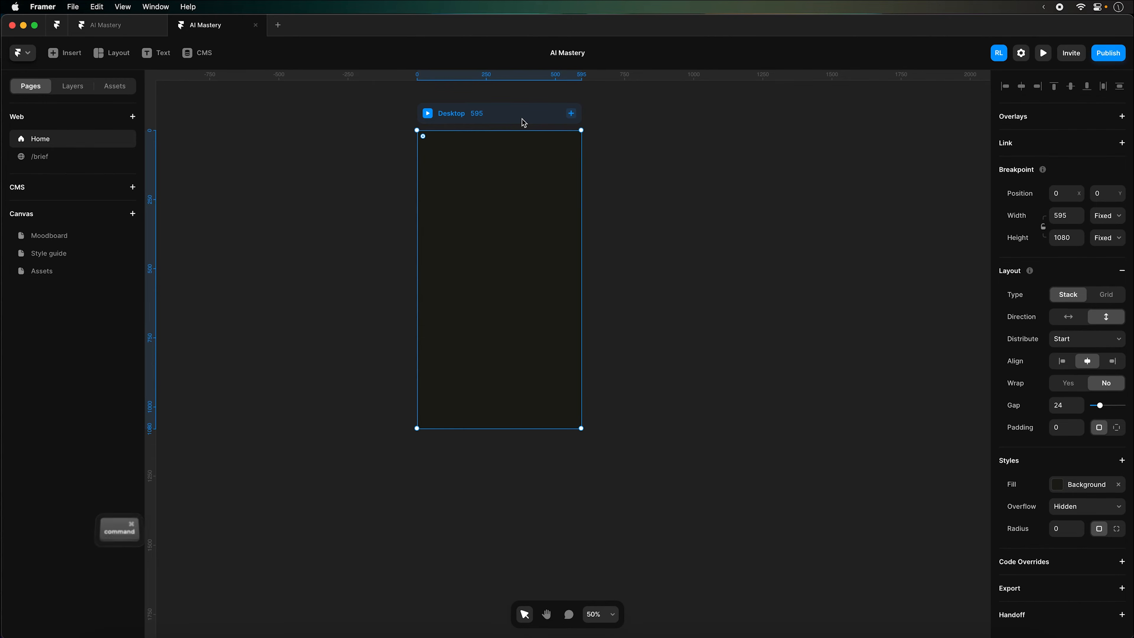
key("super+v")
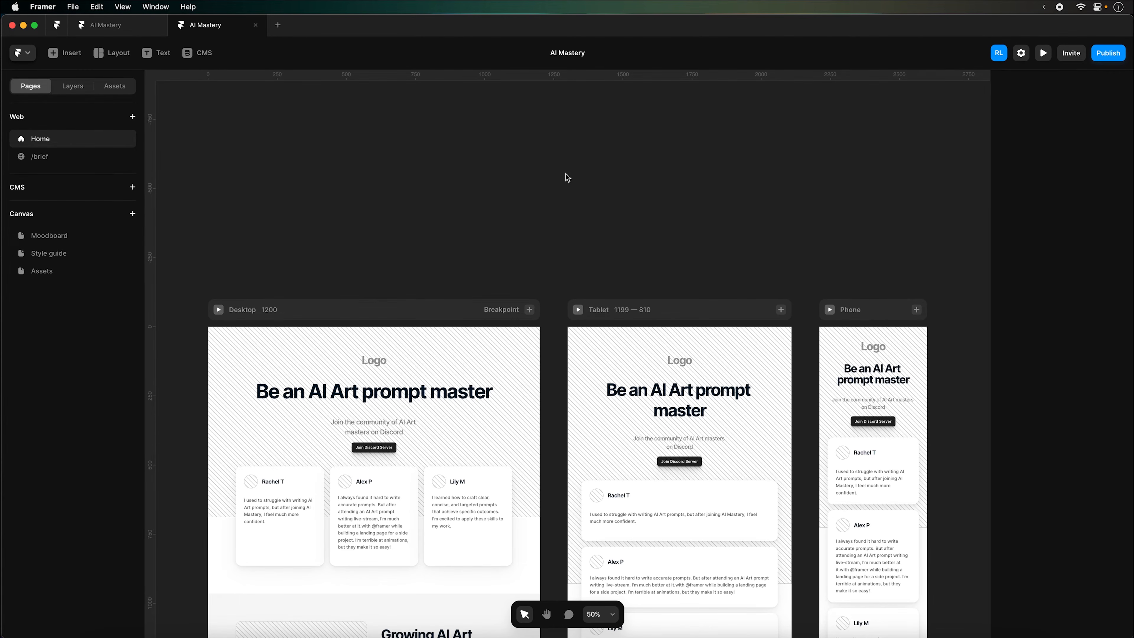
Look over the Home page's desktop, tablet and phone layouts from the header down to the footer
scroll(861, 185, "down", 1)
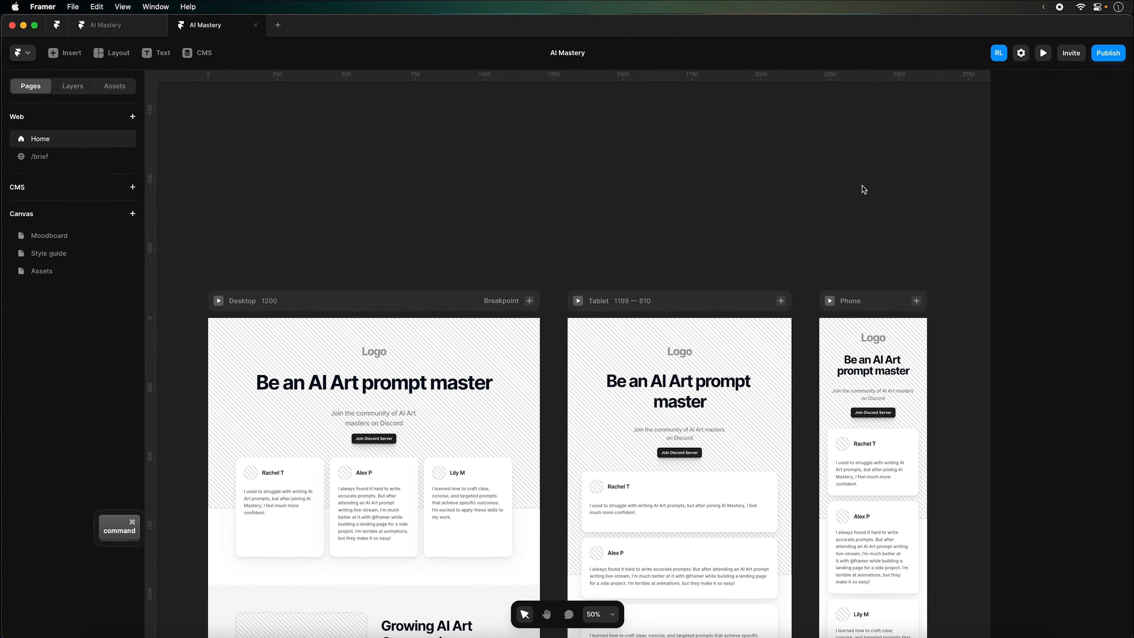
scroll(863, 189, "down", 3)
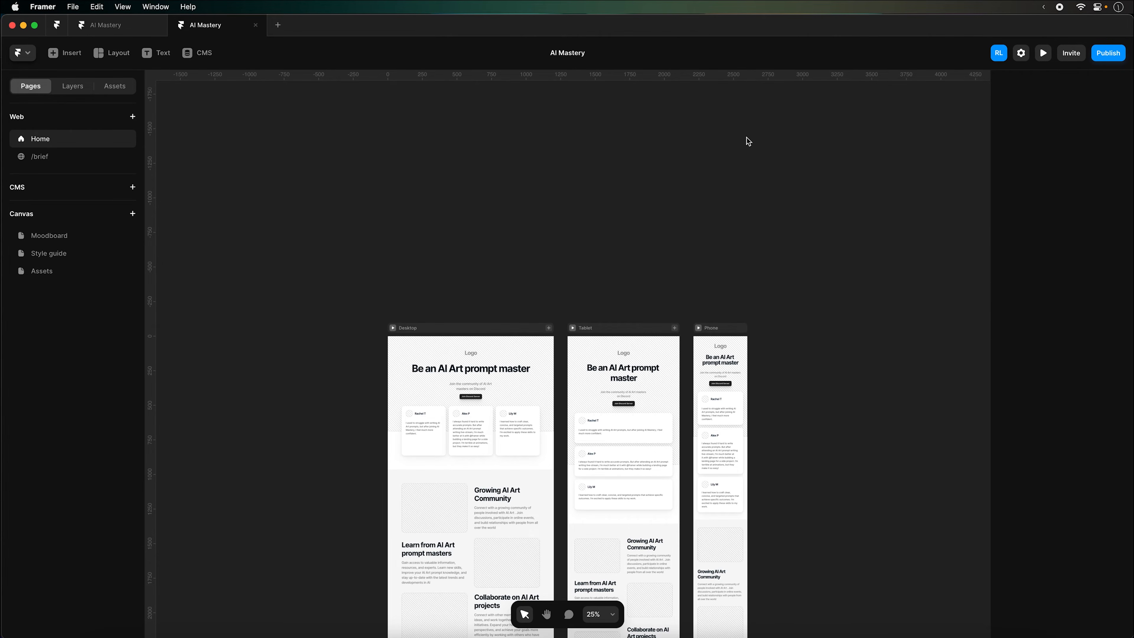
scroll(748, 141, "down", 5)
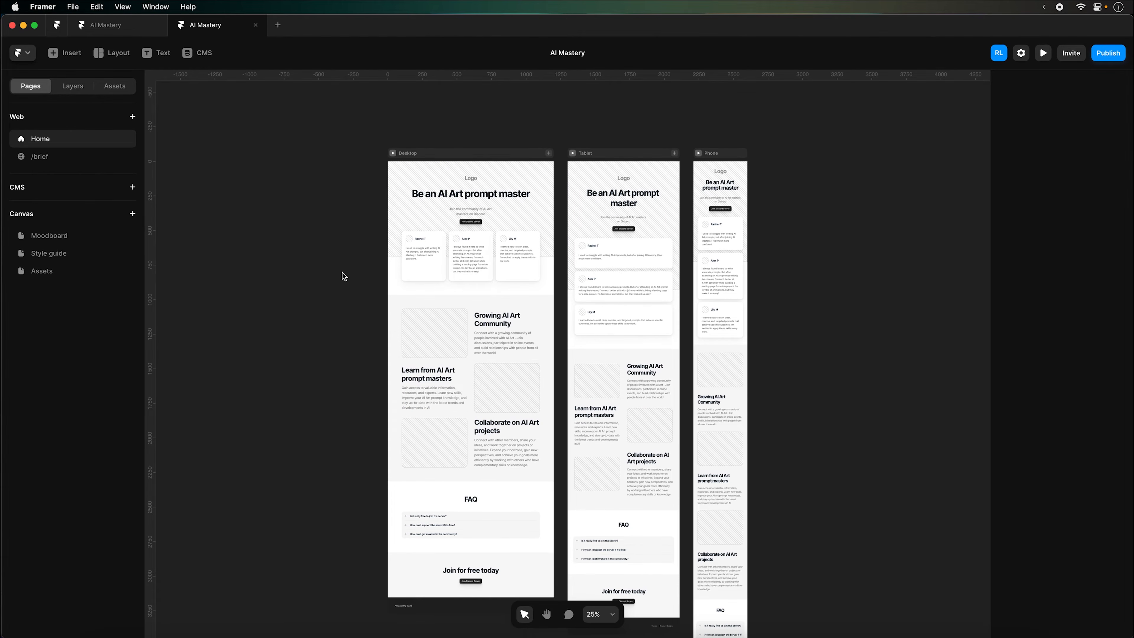
left_click(450, 150)
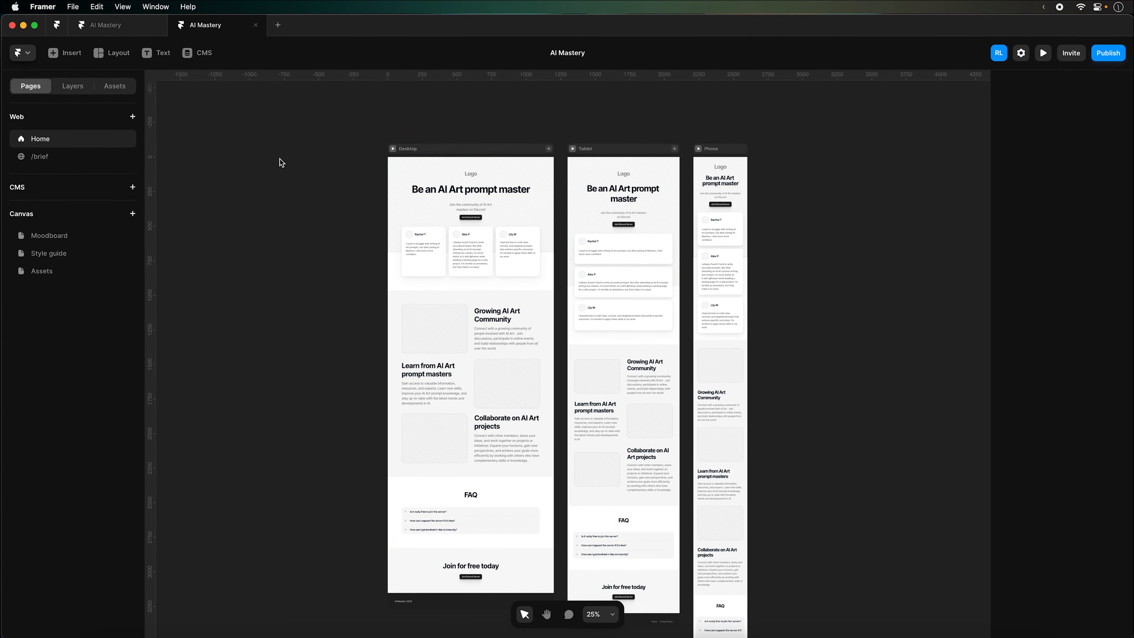
left_click(558, 164)
key("super+equal")
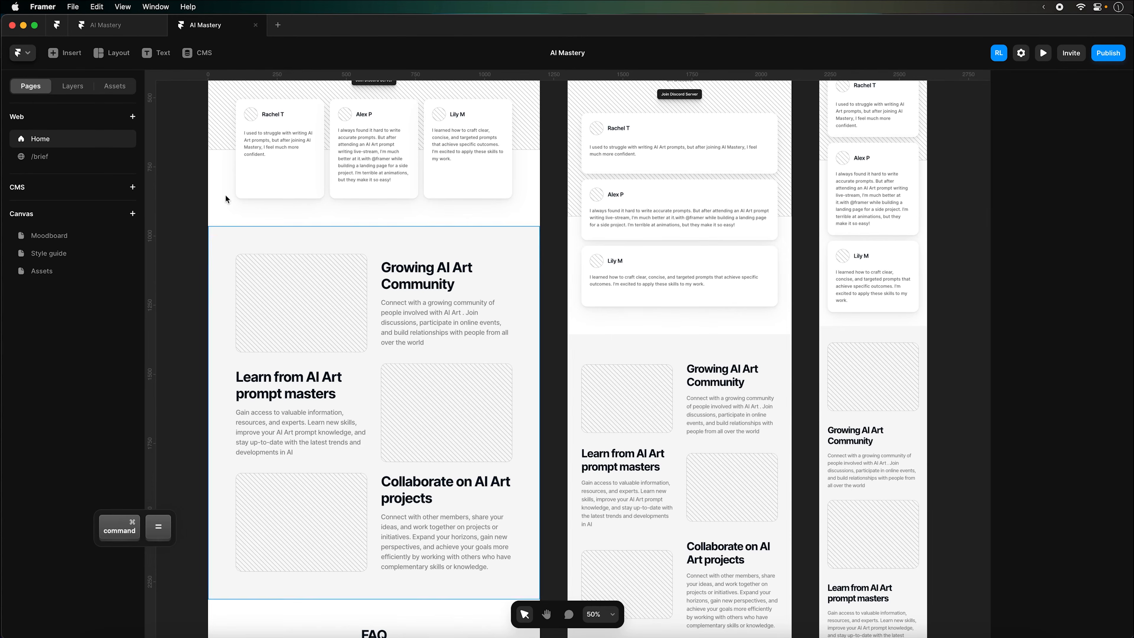
scroll(249, 204, "up", 5)
Duplicate the Home page and rename the copy /lofi-prototype
right_click(94, 142)
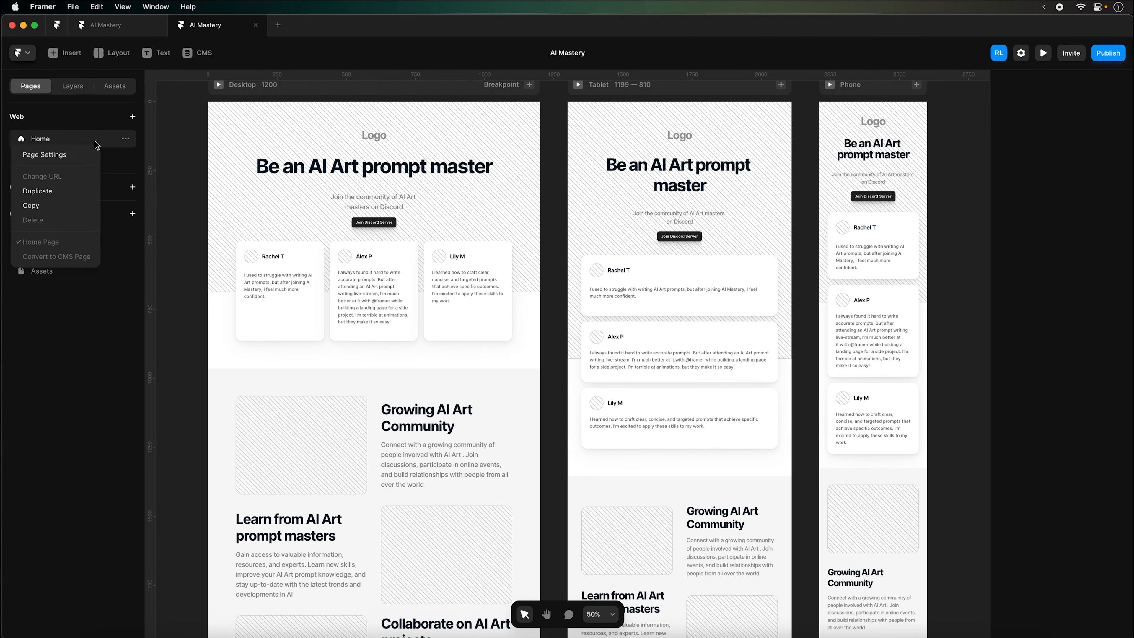
left_click(62, 190)
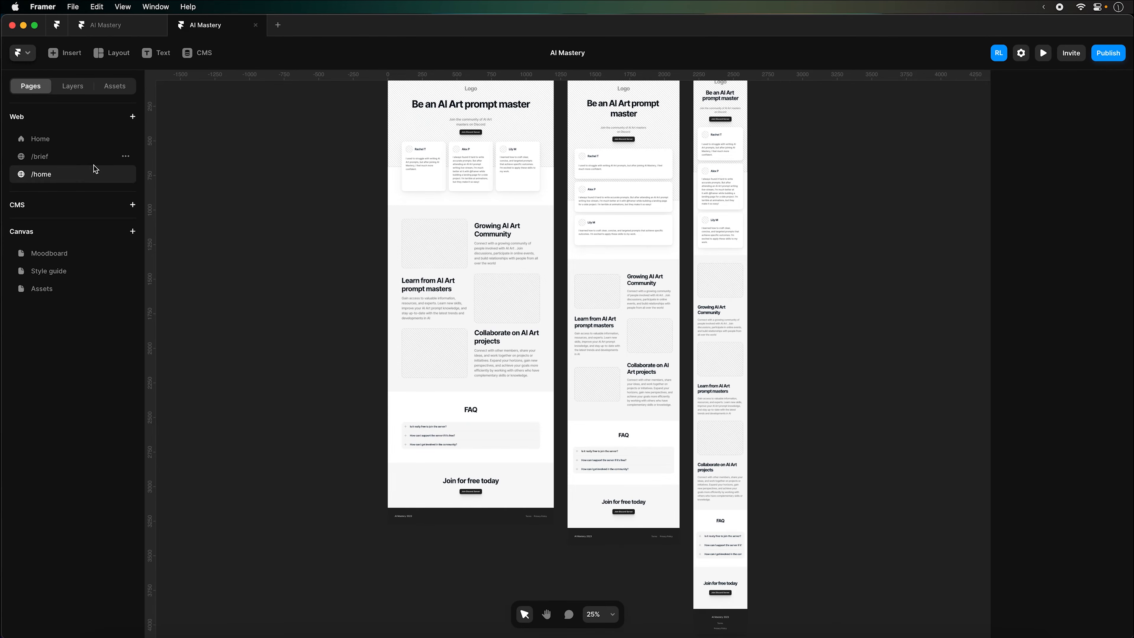
double_click(43, 173)
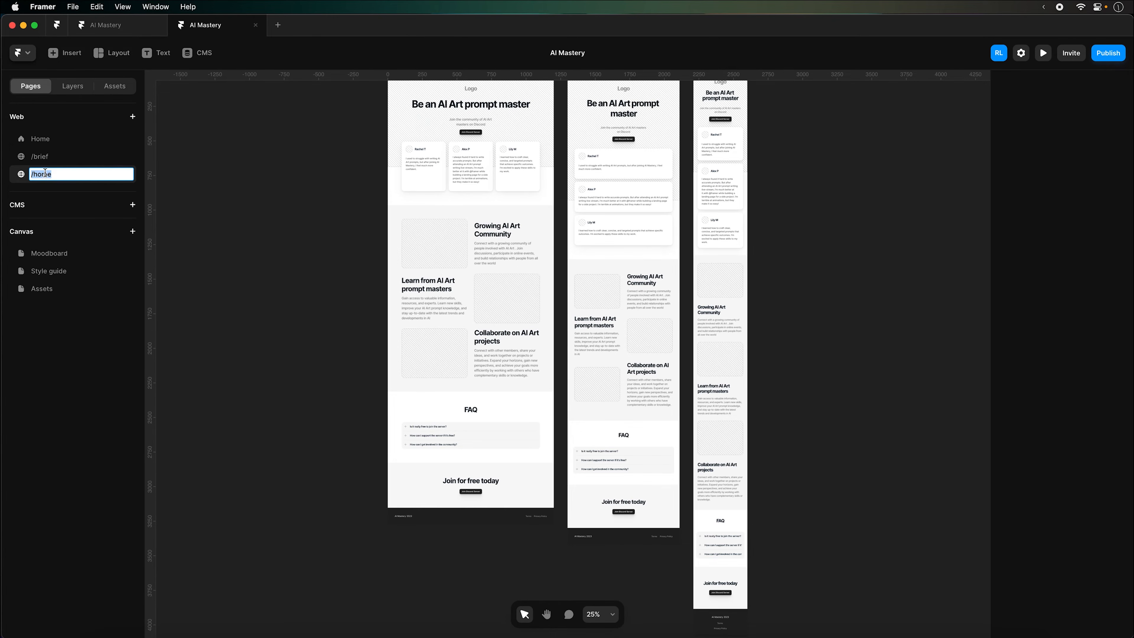
type("/lofi-prototype")
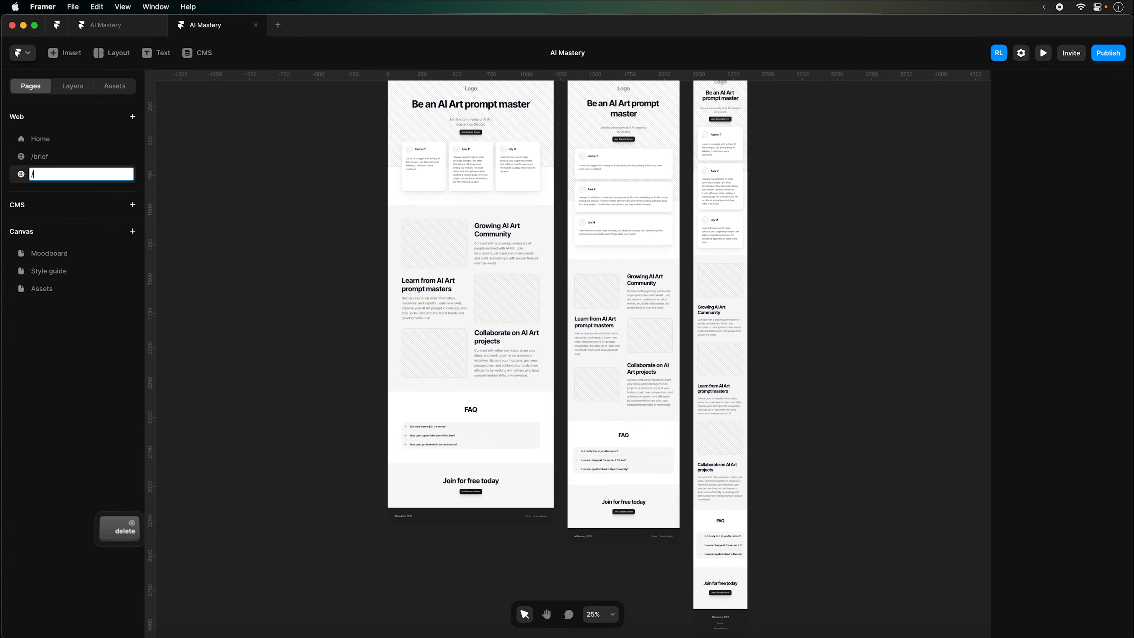
key("Return")
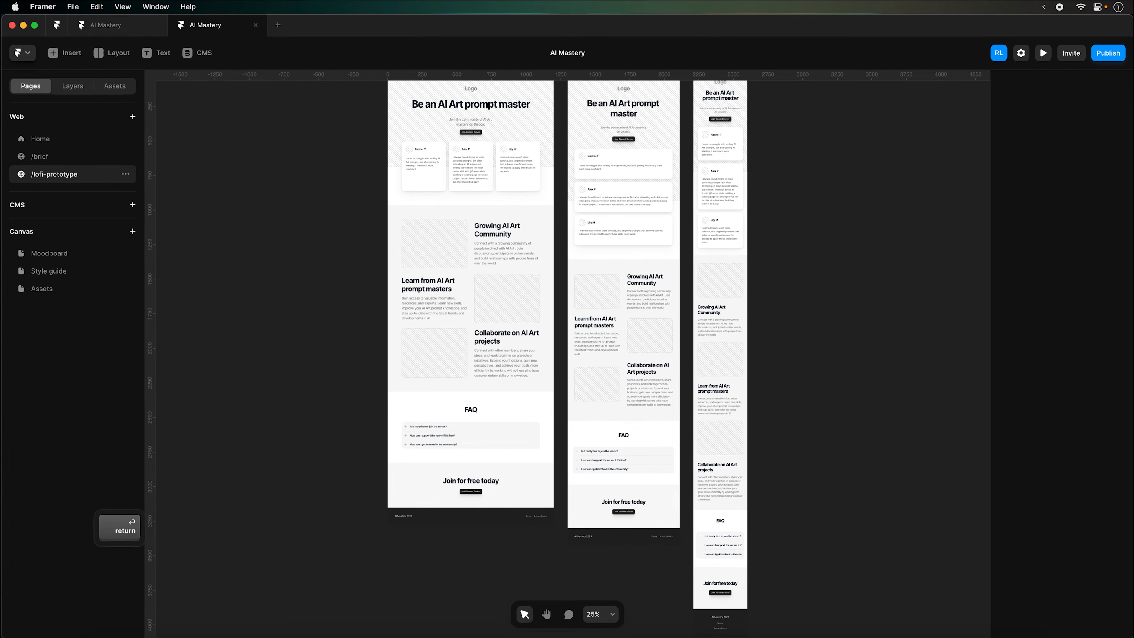
Return to the Home page and preview its Desktop breakpoint, reviewing the header, testimonials and feature sections
left_click(78, 136)
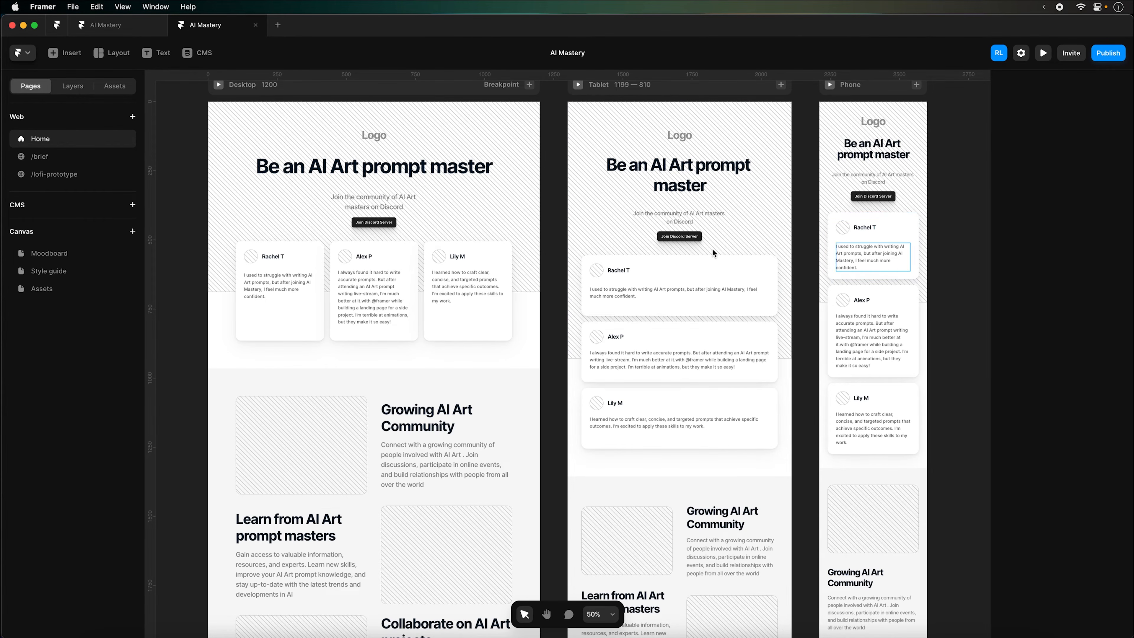
scroll(477, 351, "up", 5)
left_click(420, 132)
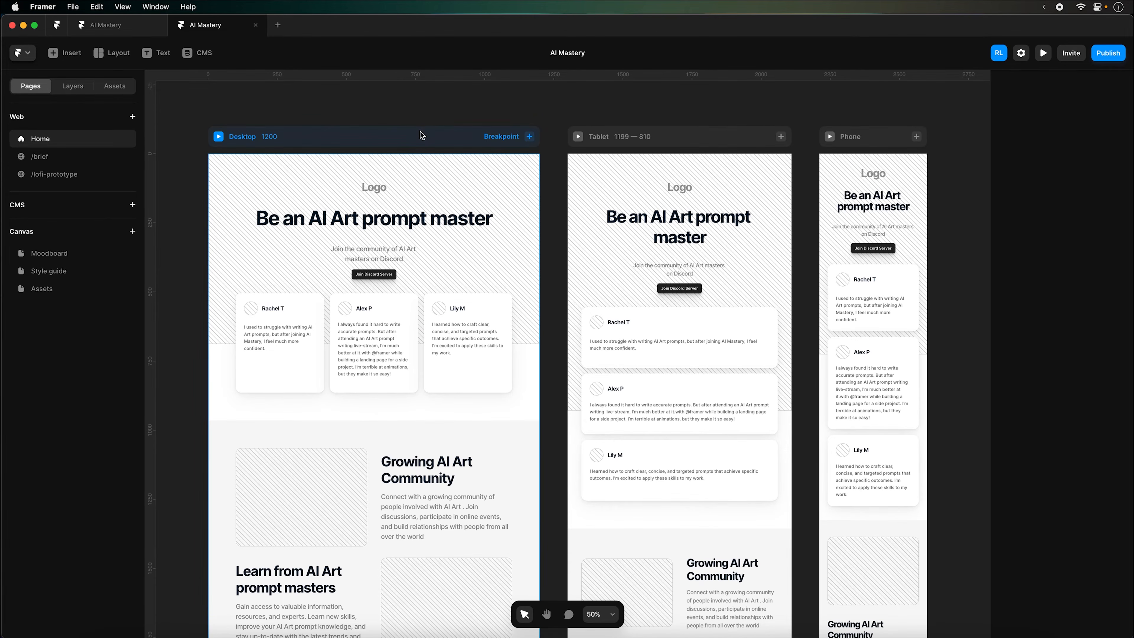
left_click(1043, 53)
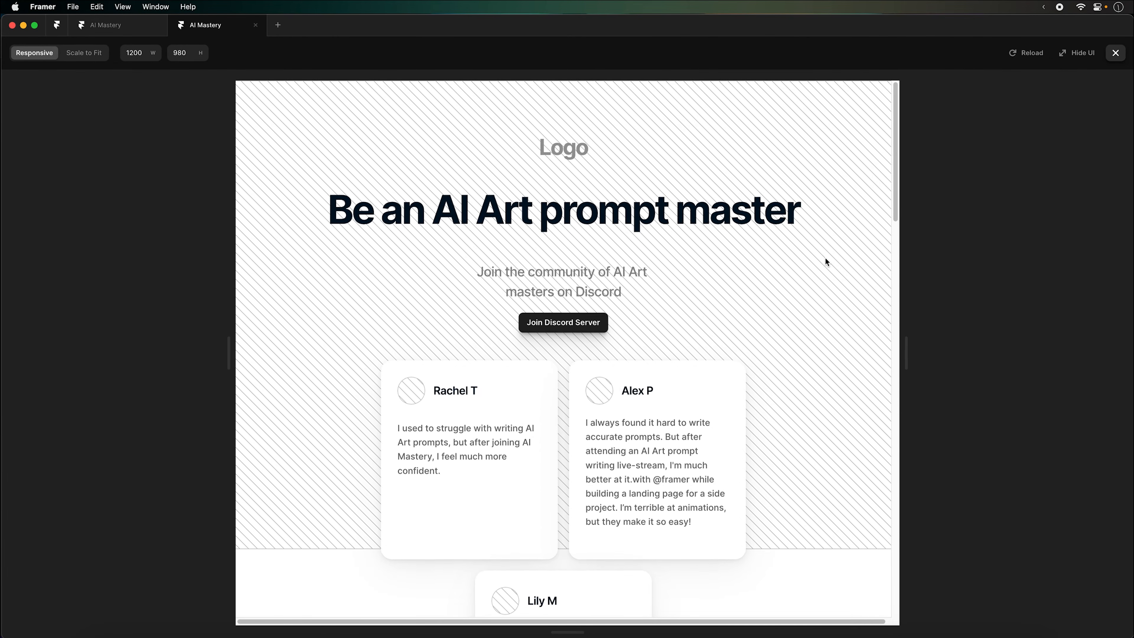
scroll(825, 262, "down", 2)
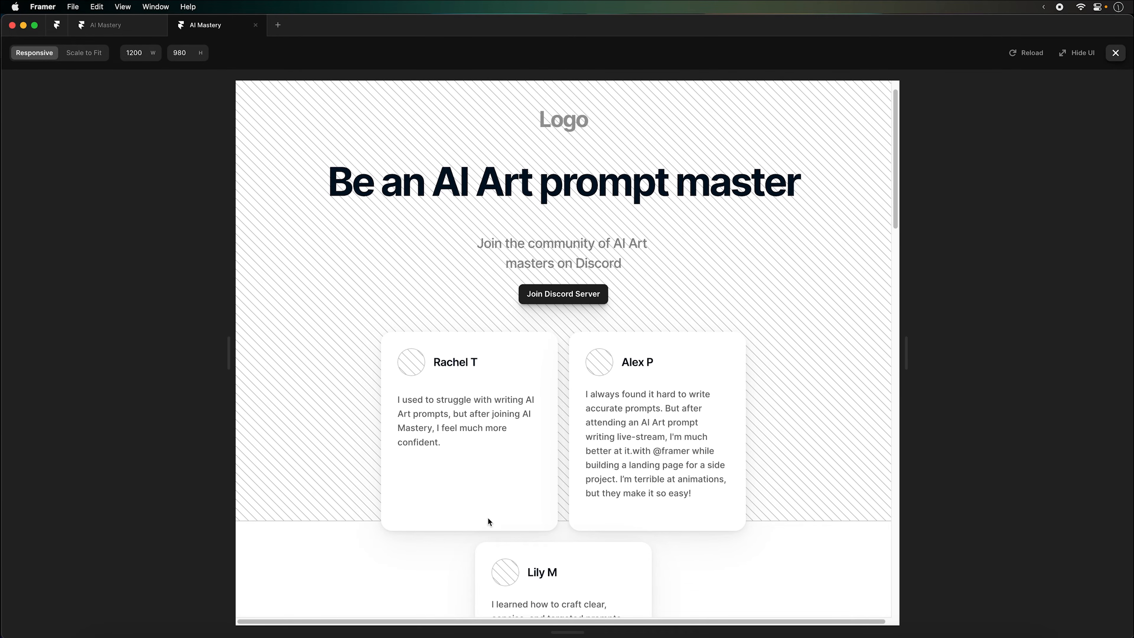
scroll(731, 447, "down", 5)
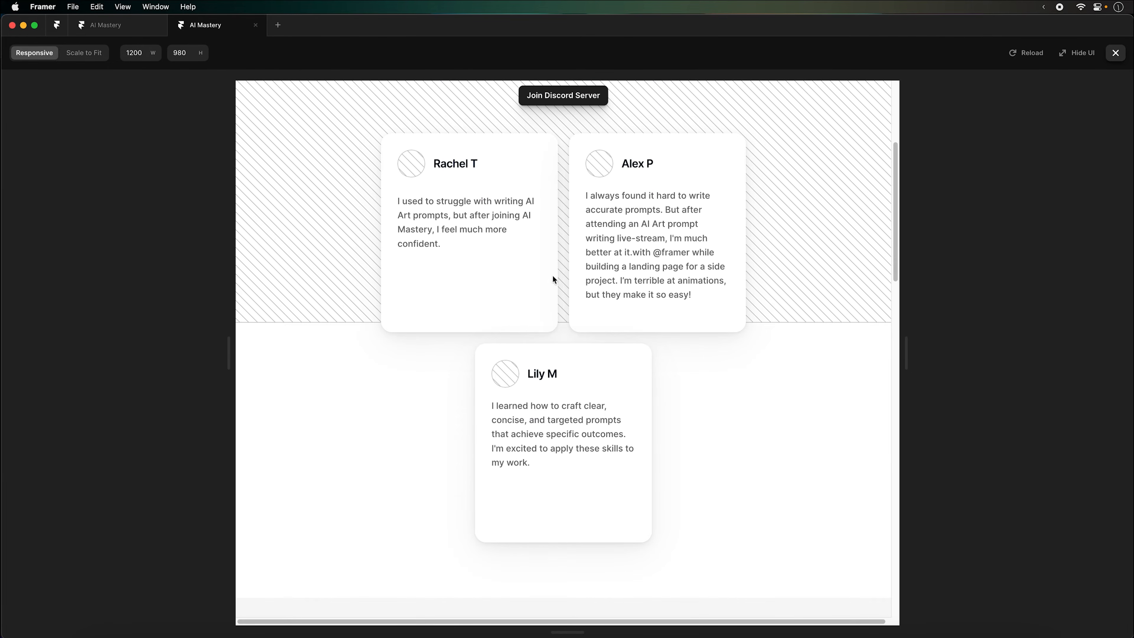
scroll(714, 335, "down", 14)
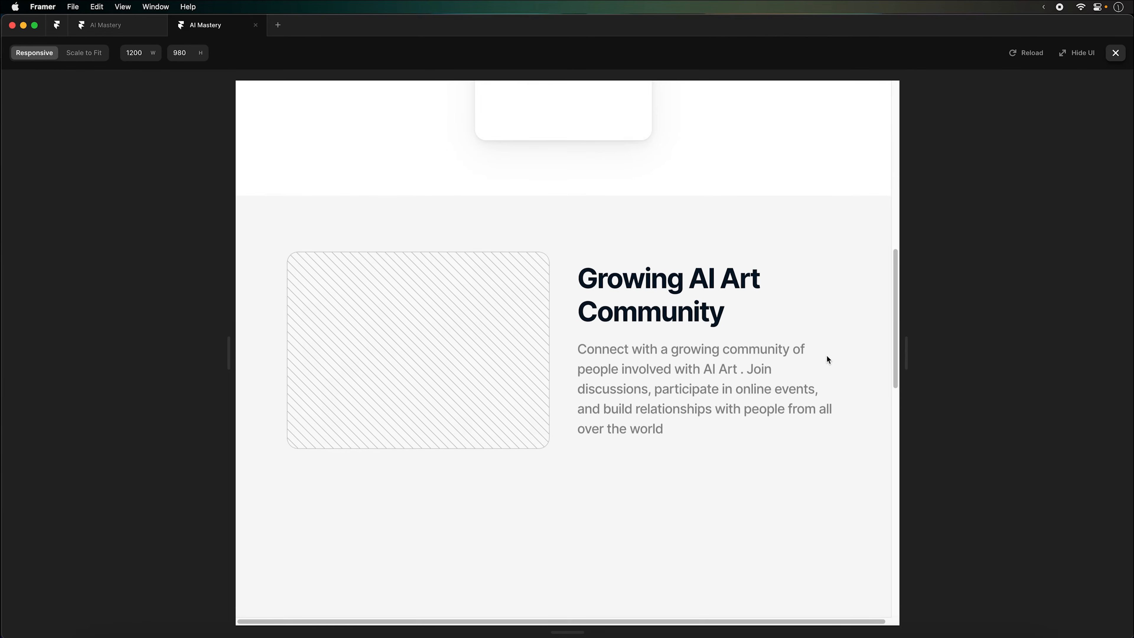
scroll(827, 359, "down", 20)
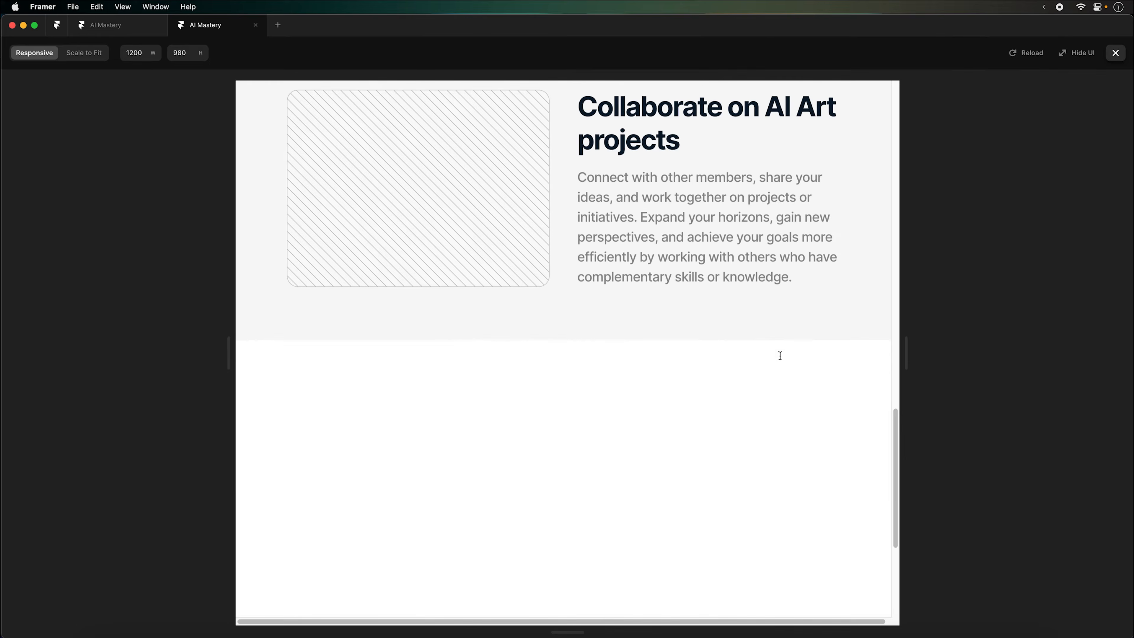
scroll(775, 352, "up", 20)
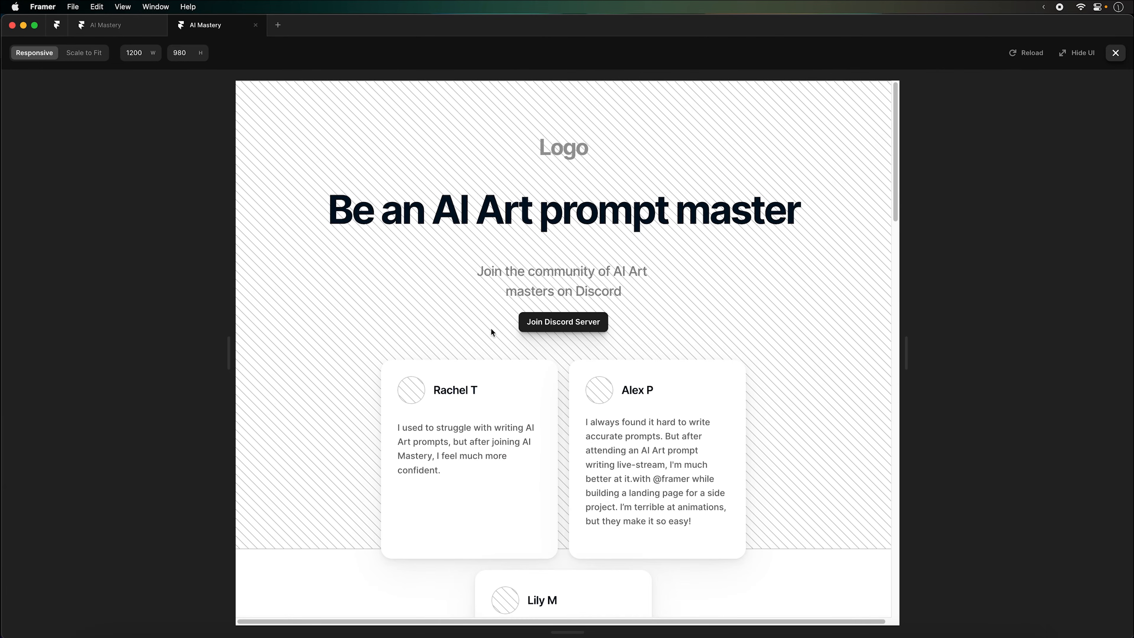
left_click(1114, 53)
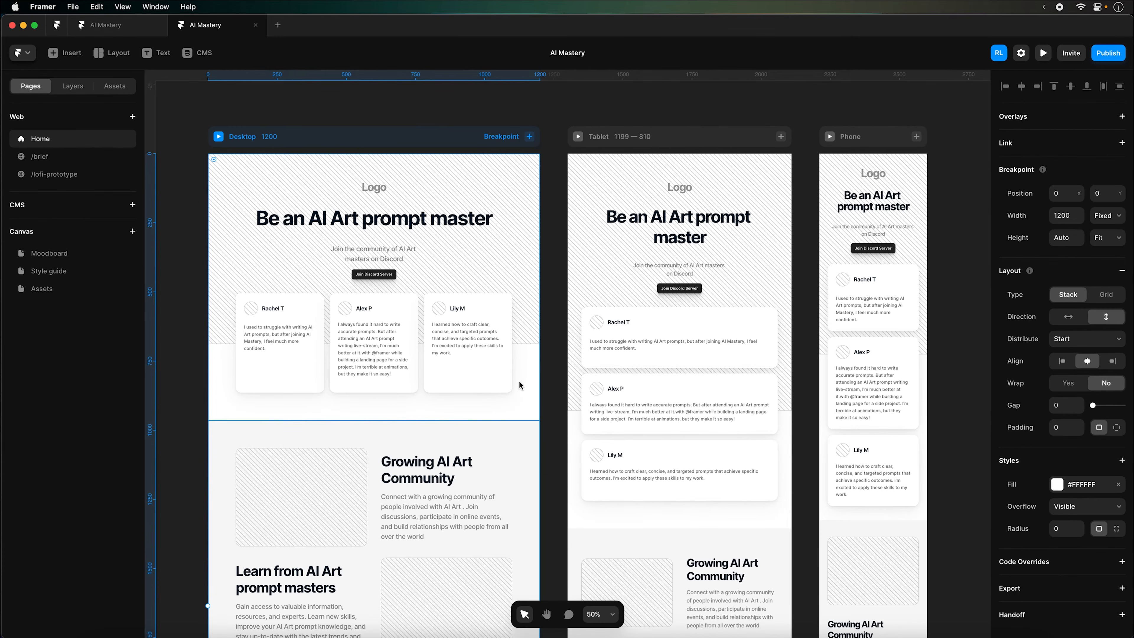
Preview the Home page's Tablet breakpoint and review it down to the FAQ and sign-up sections
left_click(757, 135)
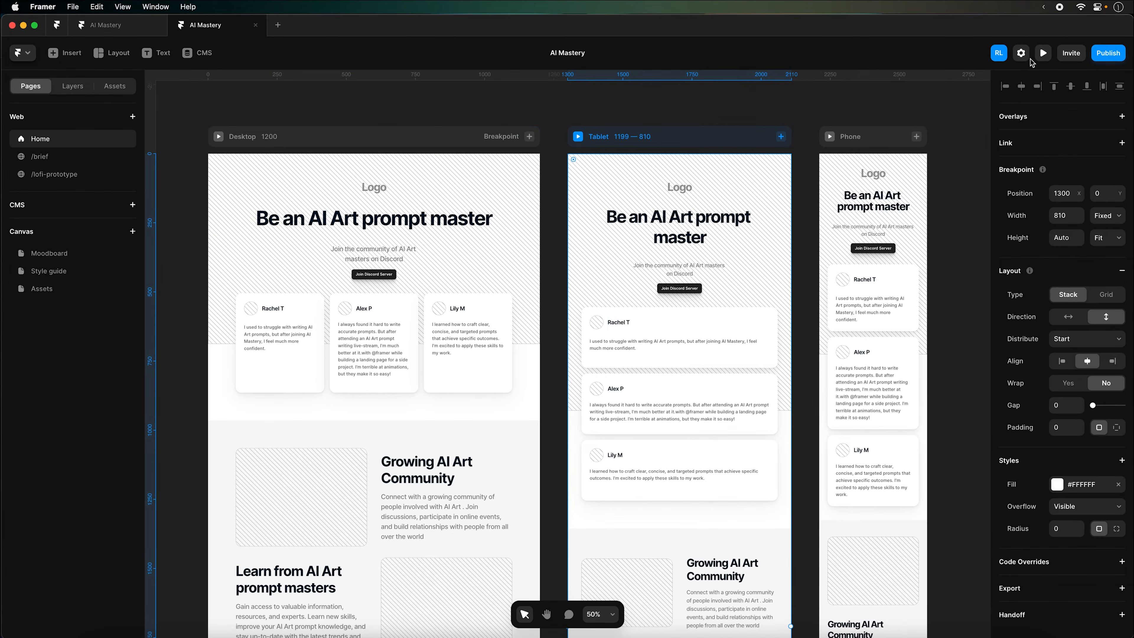
left_click(1041, 55)
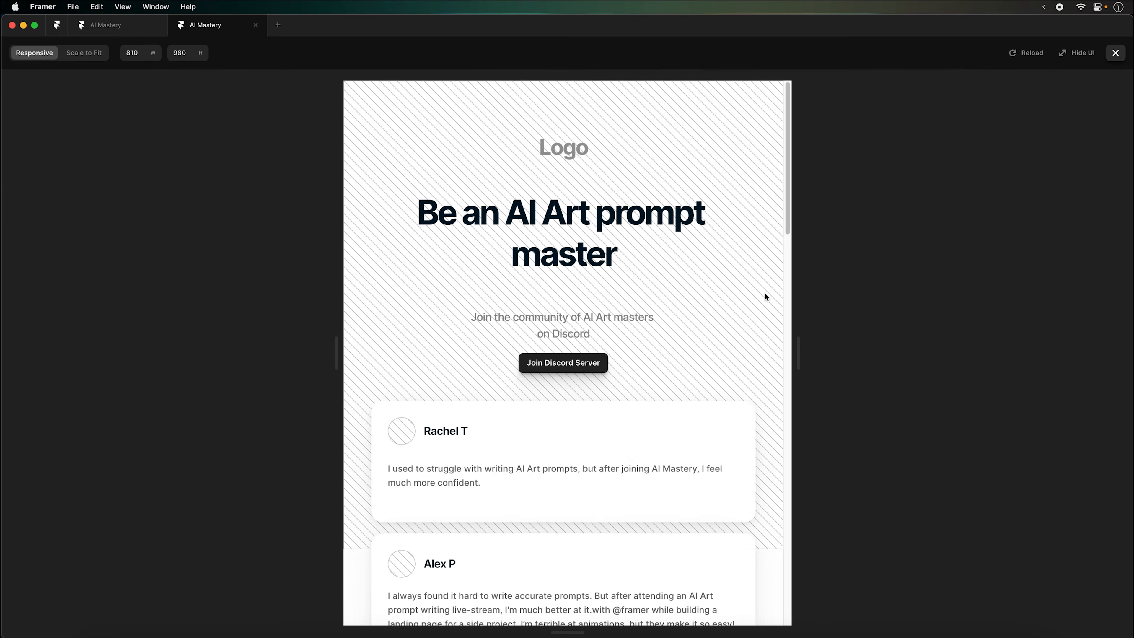
scroll(764, 293, "down", 10)
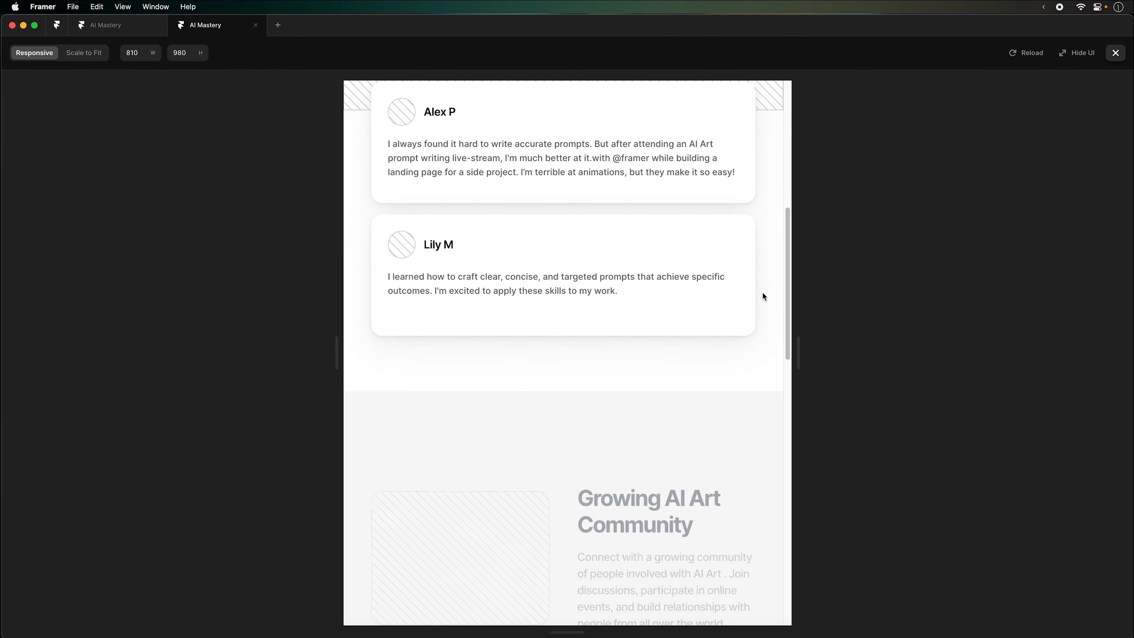
scroll(762, 295, "down", 15)
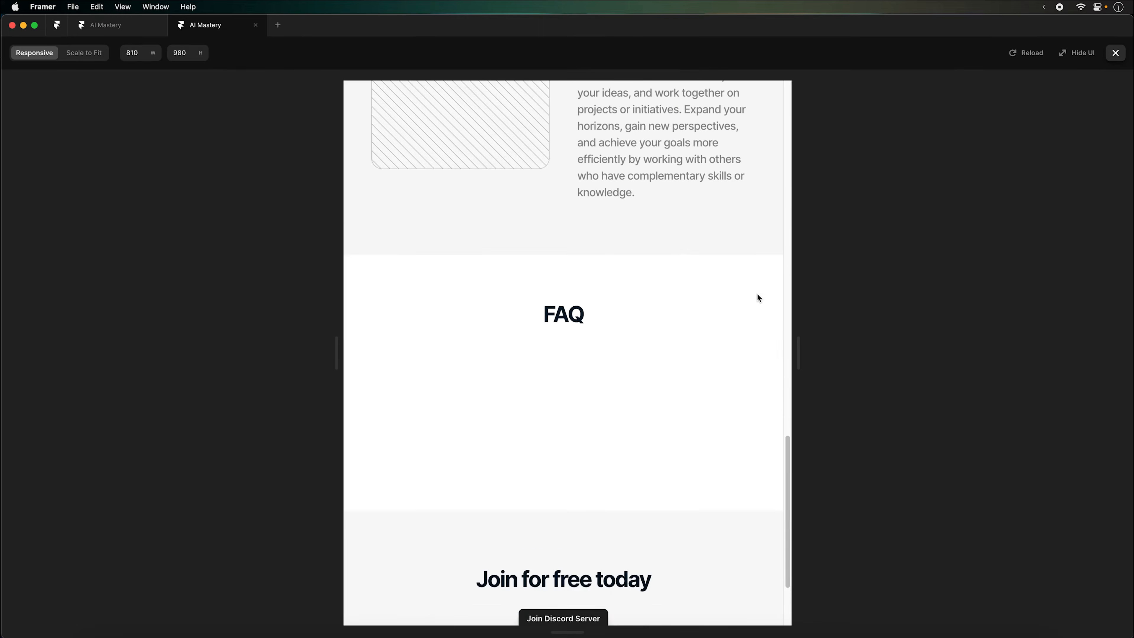
left_click(1115, 52)
Preview the Home page's Phone breakpoint and review it through to the closing call to action
left_click(821, 237)
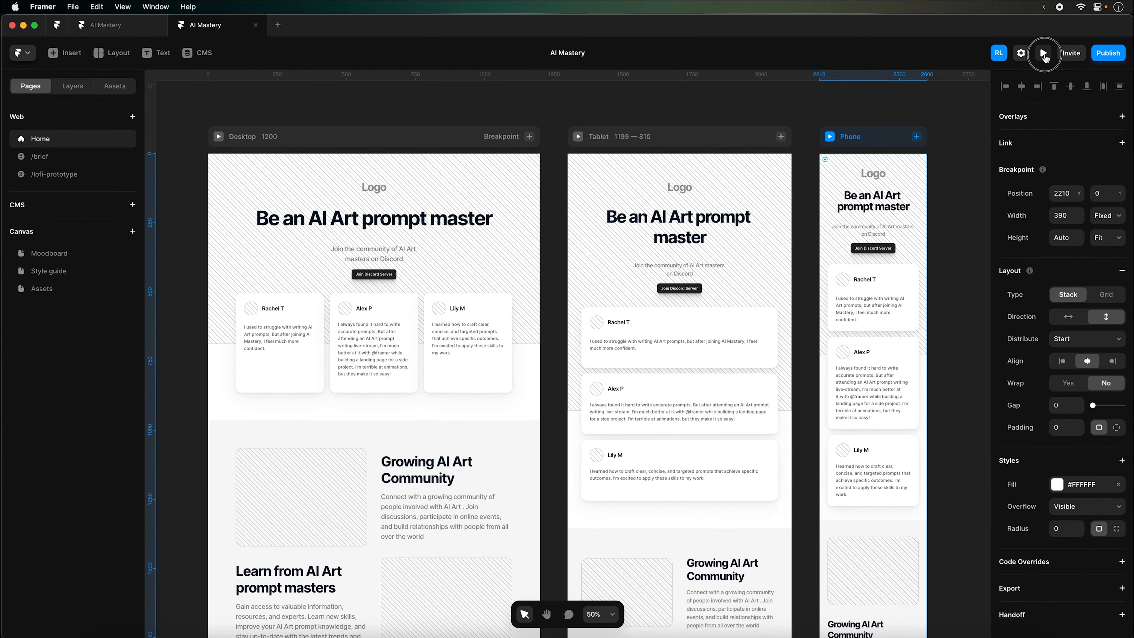
left_click(1043, 52)
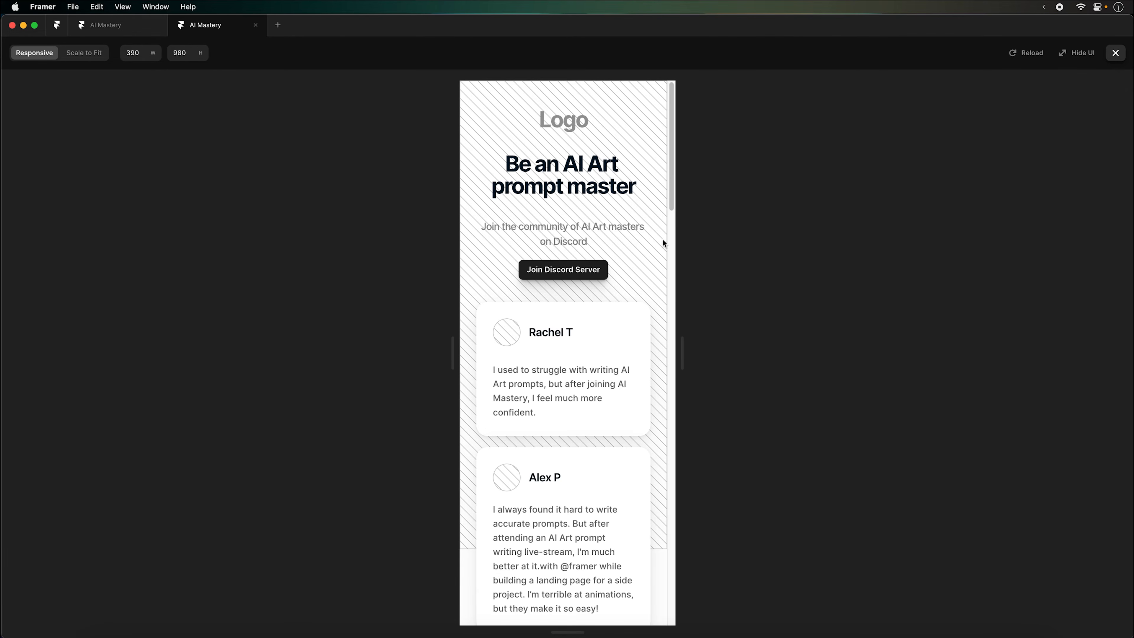
scroll(570, 361, "down", 15)
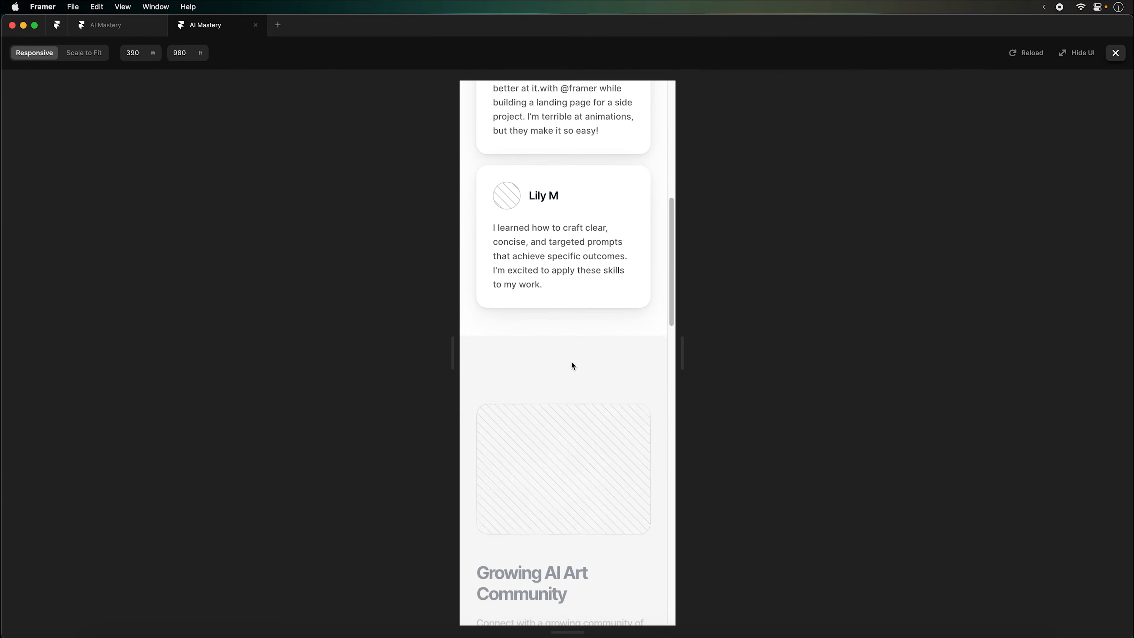
scroll(572, 363, "down", 15)
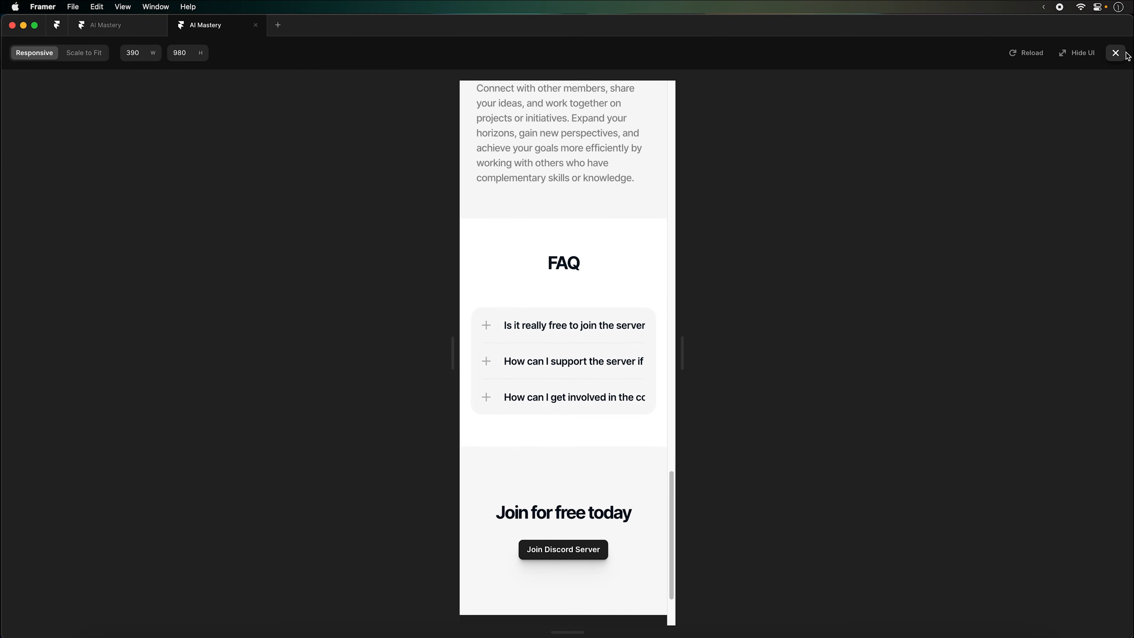
left_click(1116, 52)
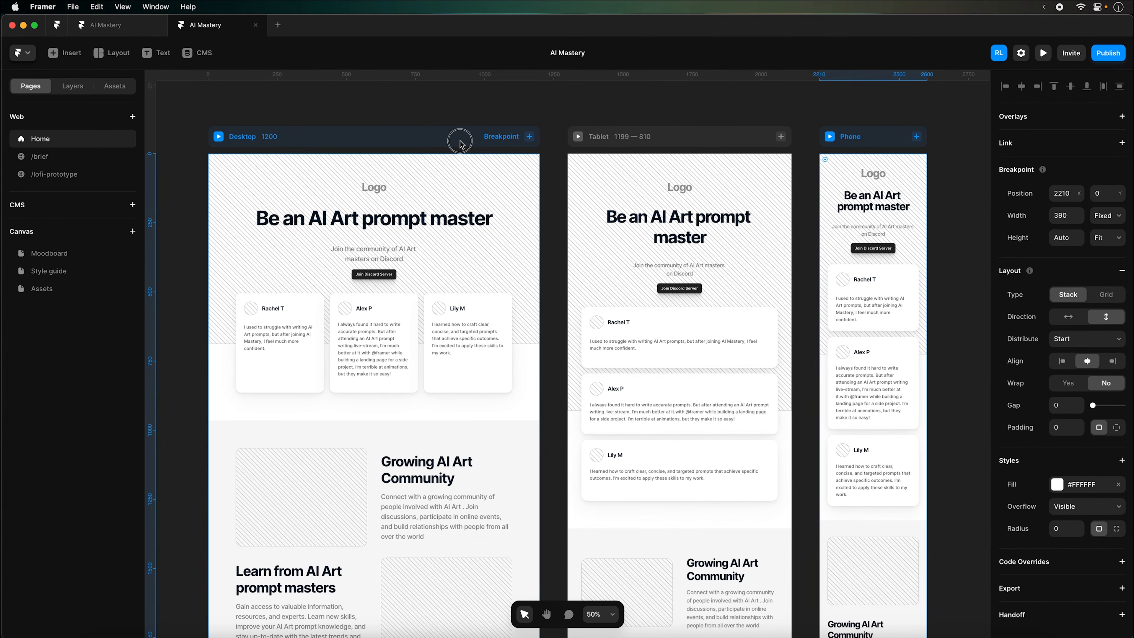
Delete the round avatar placeholder from the first testimonial card in the Desktop header, widening the layer list for readability
left_click(310, 316)
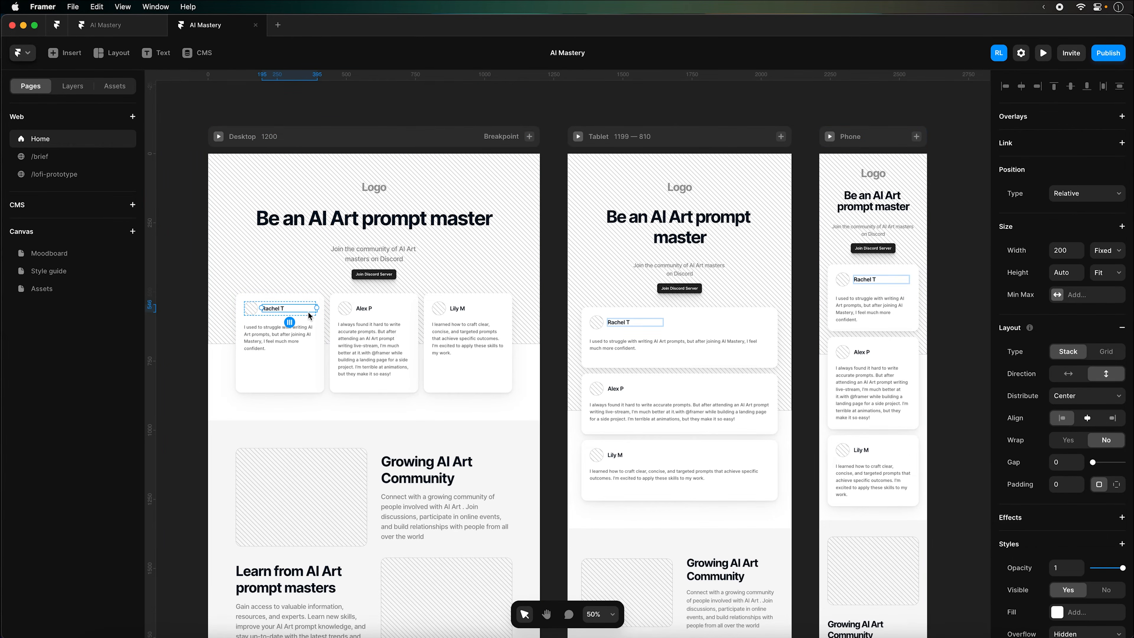
left_click(73, 86)
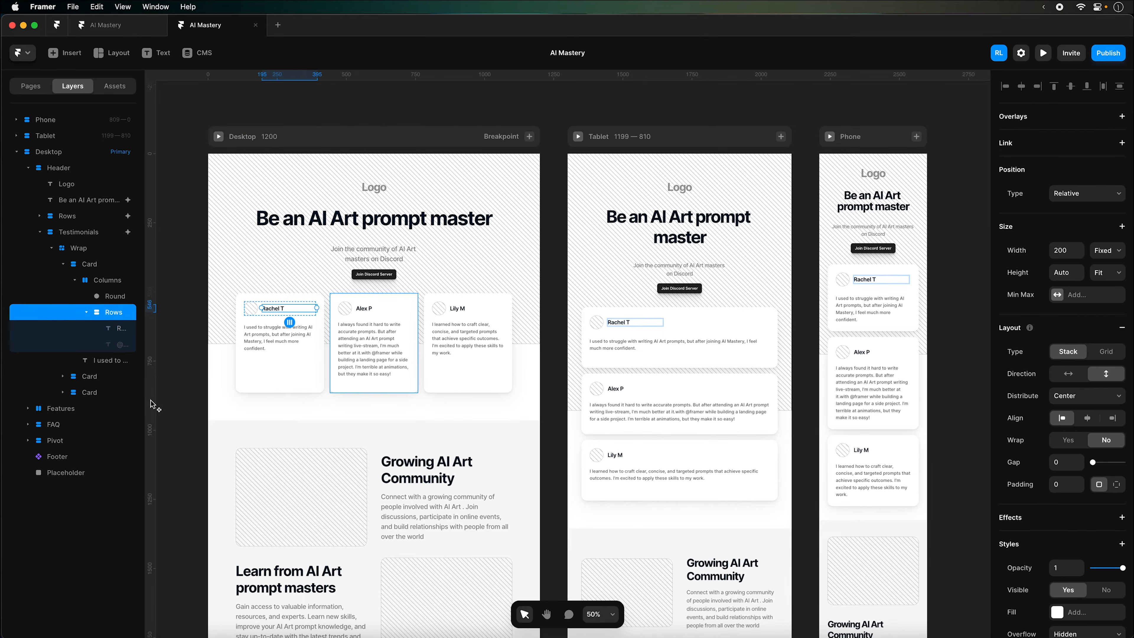
left_click_drag(143, 400, 199, 405)
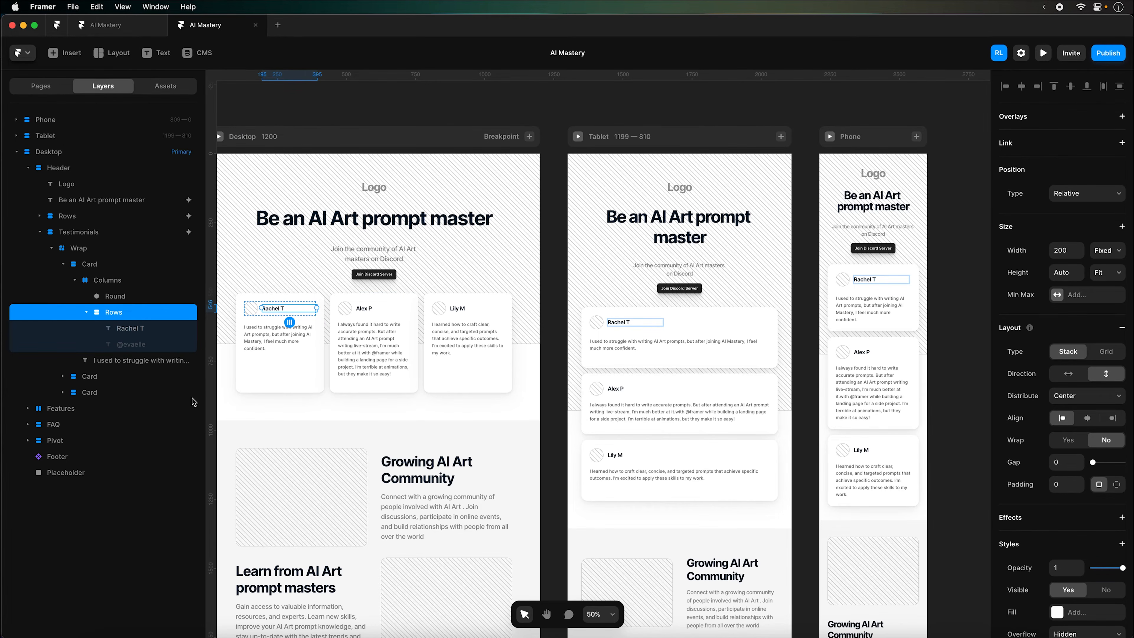
left_click(90, 267)
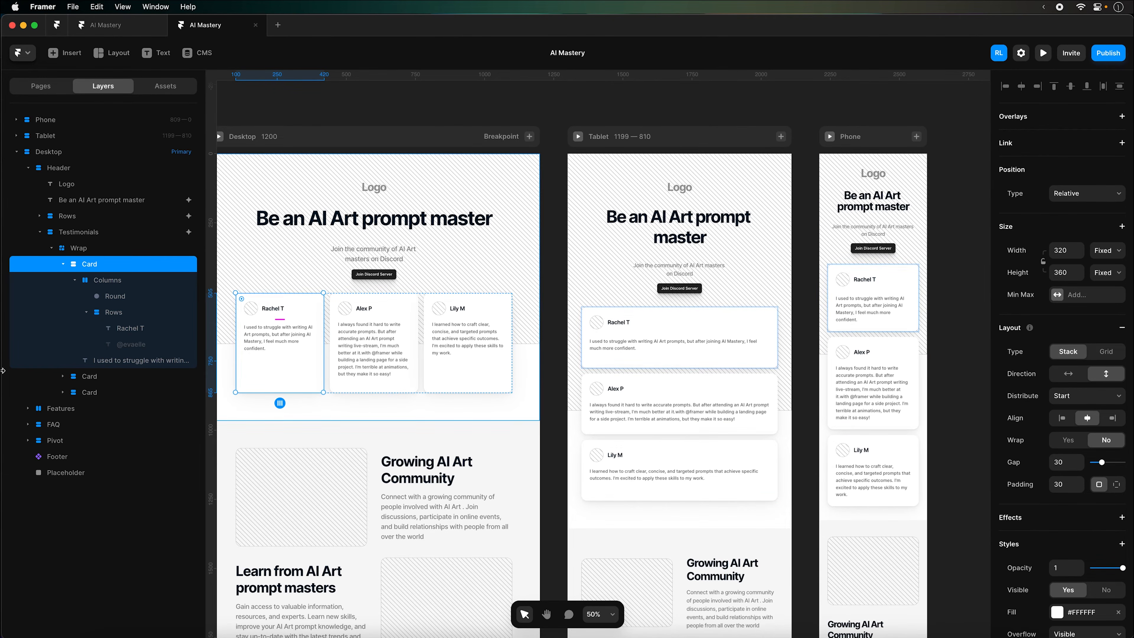
left_click(143, 296)
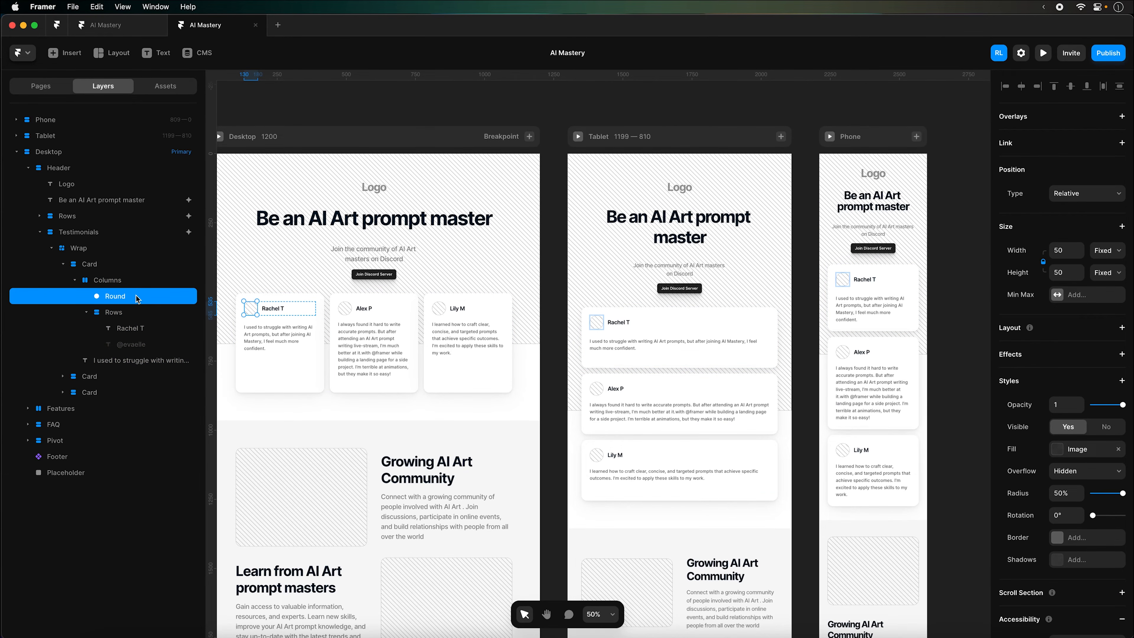
key("Delete")
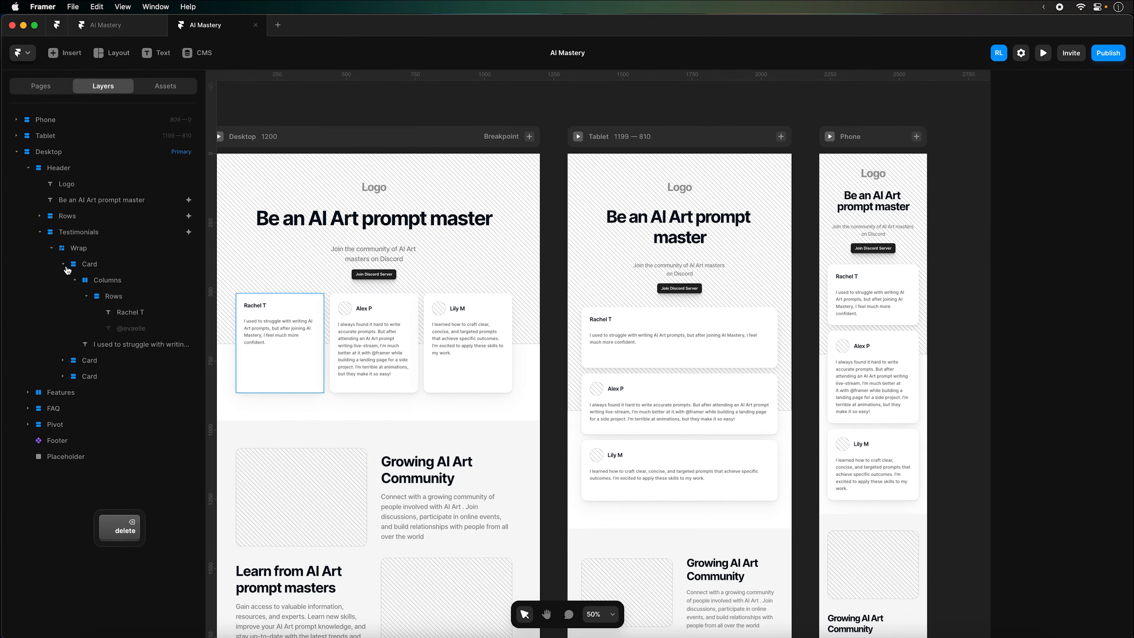
Set the width of the first testimonial card in the Desktop header to 300
left_click(68, 265)
left_click(85, 267)
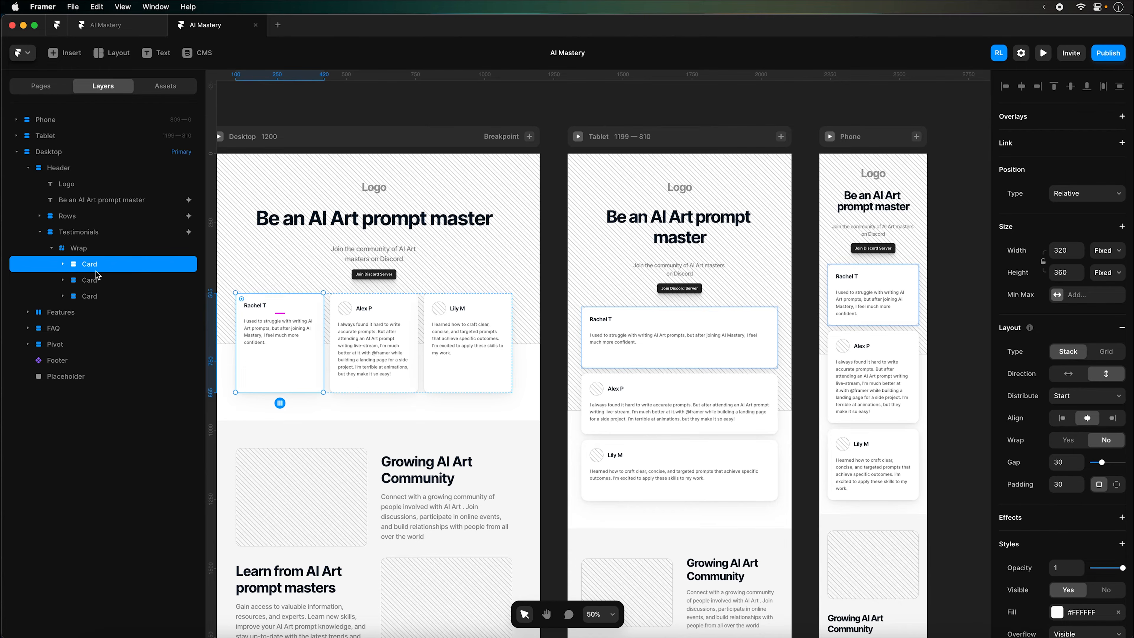
left_click(1070, 251)
type("3")
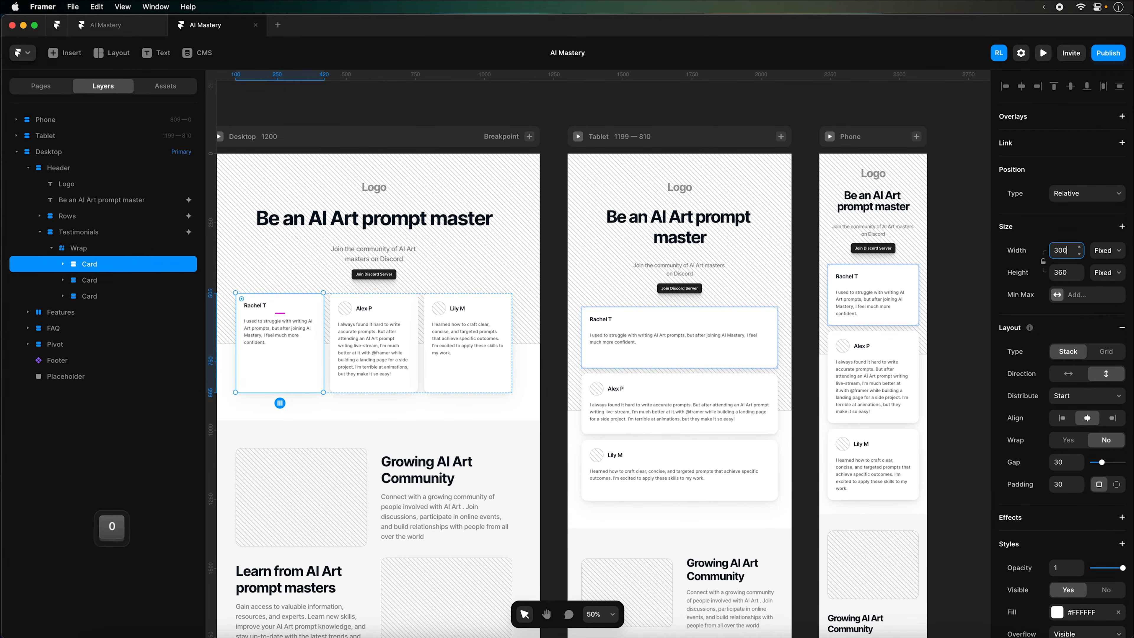
key("Return")
Set the widths of the second and third testimonial cards in the Desktop header to 300
left_click(124, 281)
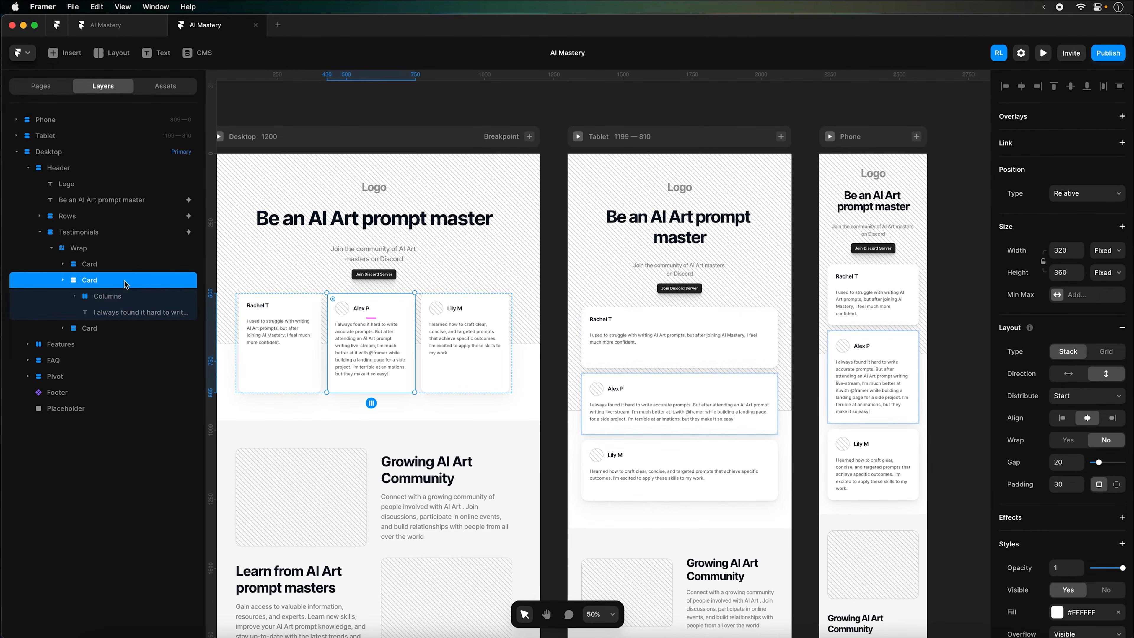
left_click(1069, 251)
type("3")
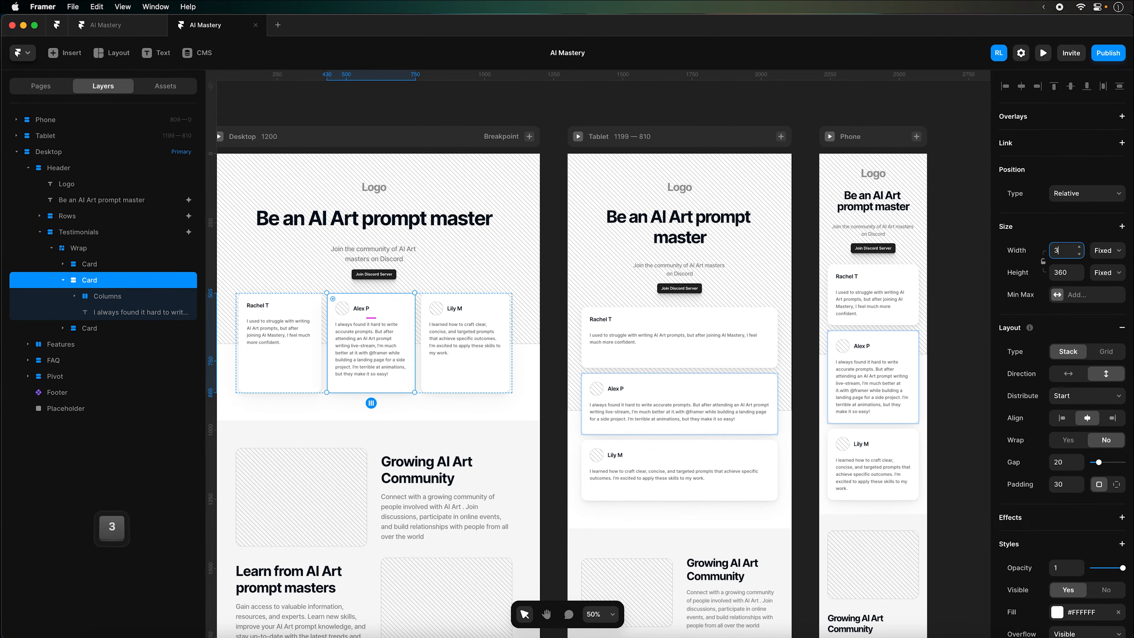
type("00")
key("Return")
left_click(121, 328)
left_click(1067, 250)
type("300")
key("Return")
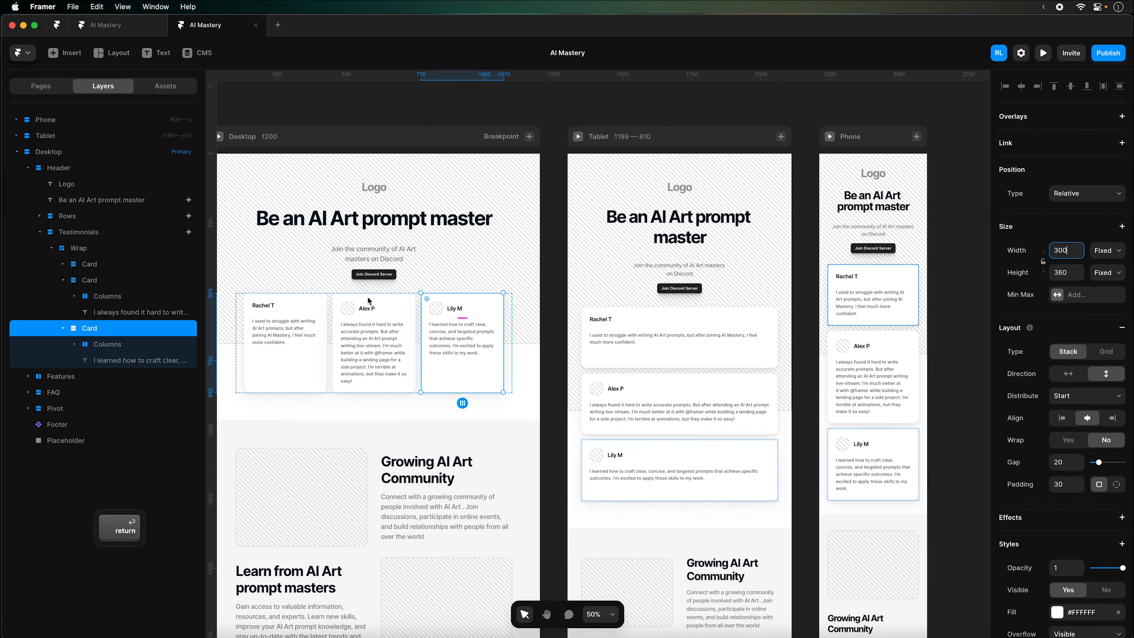
Delete the round avatar placeholders from the second and third testimonial cards
left_click(347, 308)
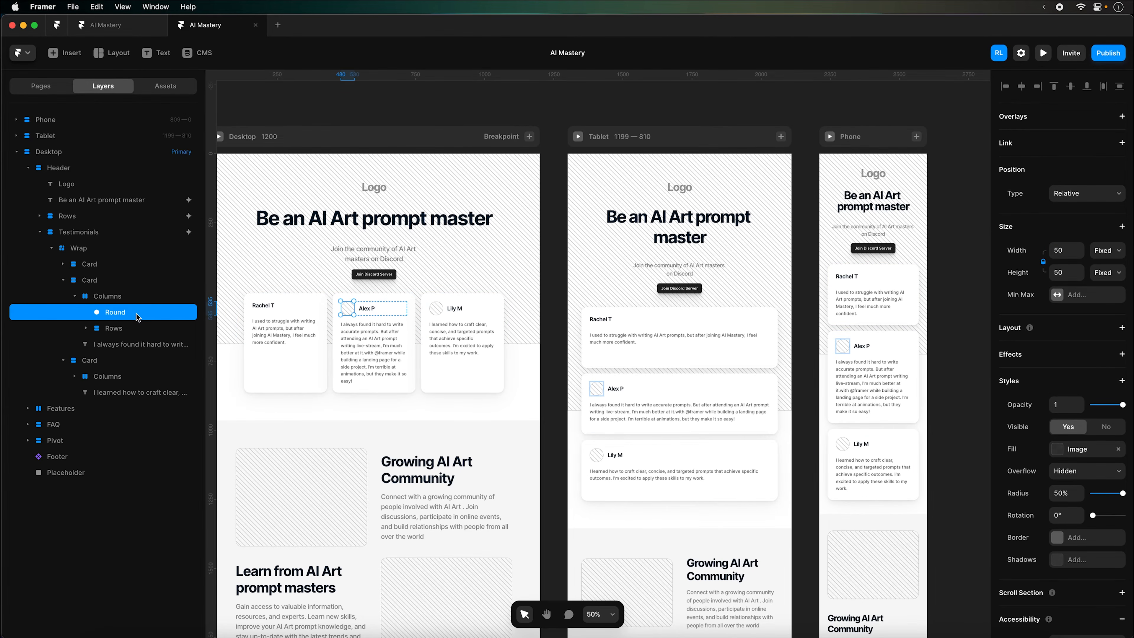
key("BackSpace")
left_click(436, 308)
key("BackSpace")
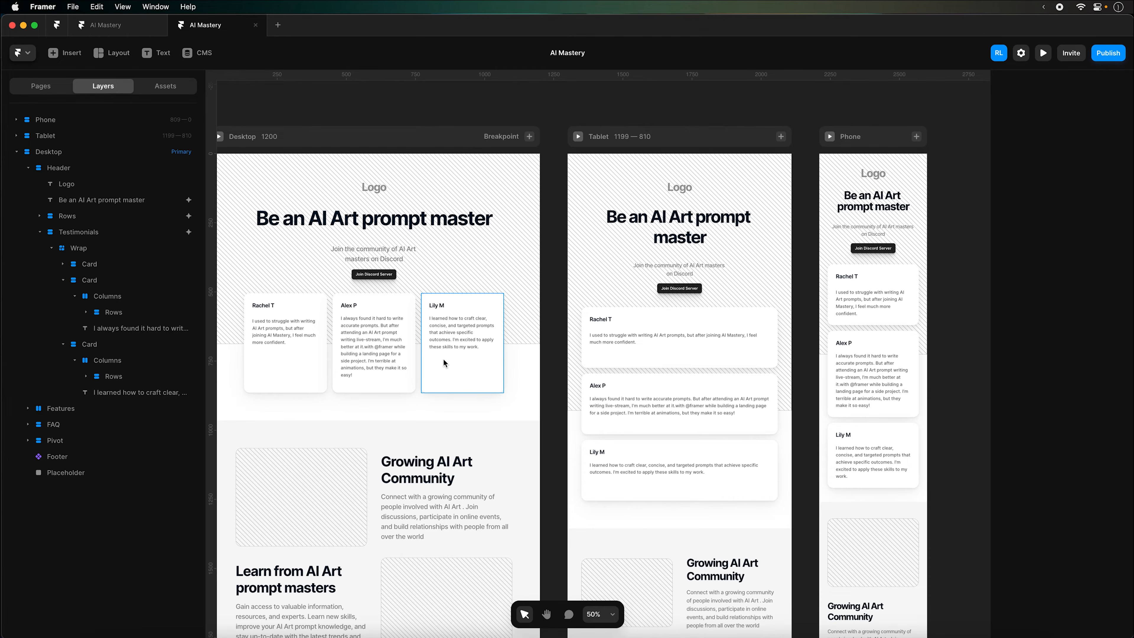
Move the first testimonial card's quote text above the Columns stack that holds the reviewer's name
left_click(271, 308)
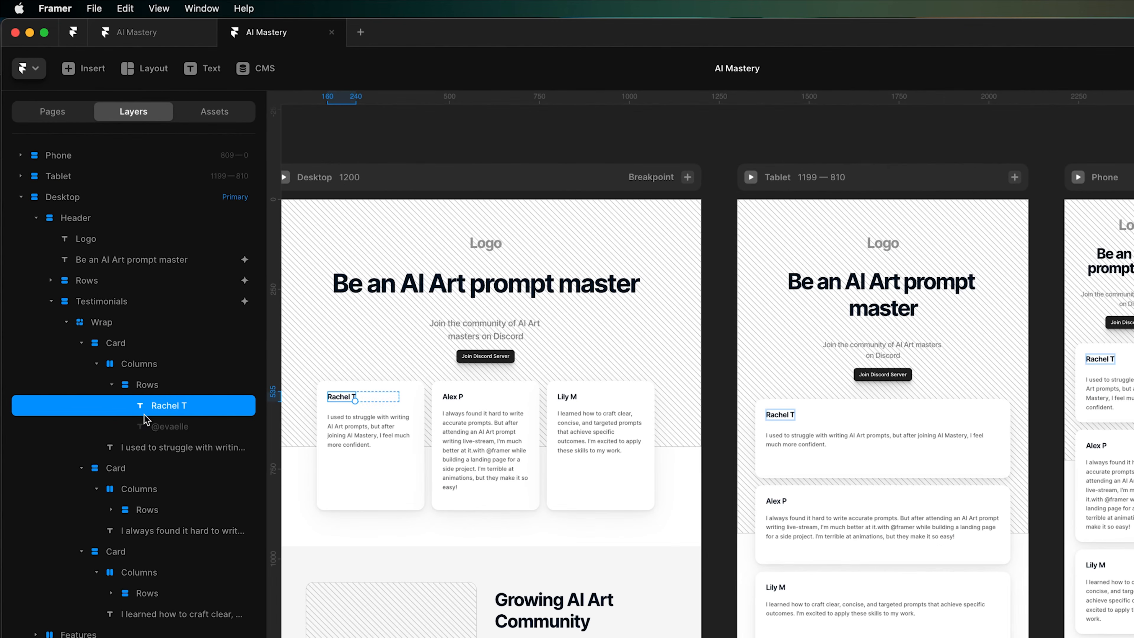
left_click(86, 296)
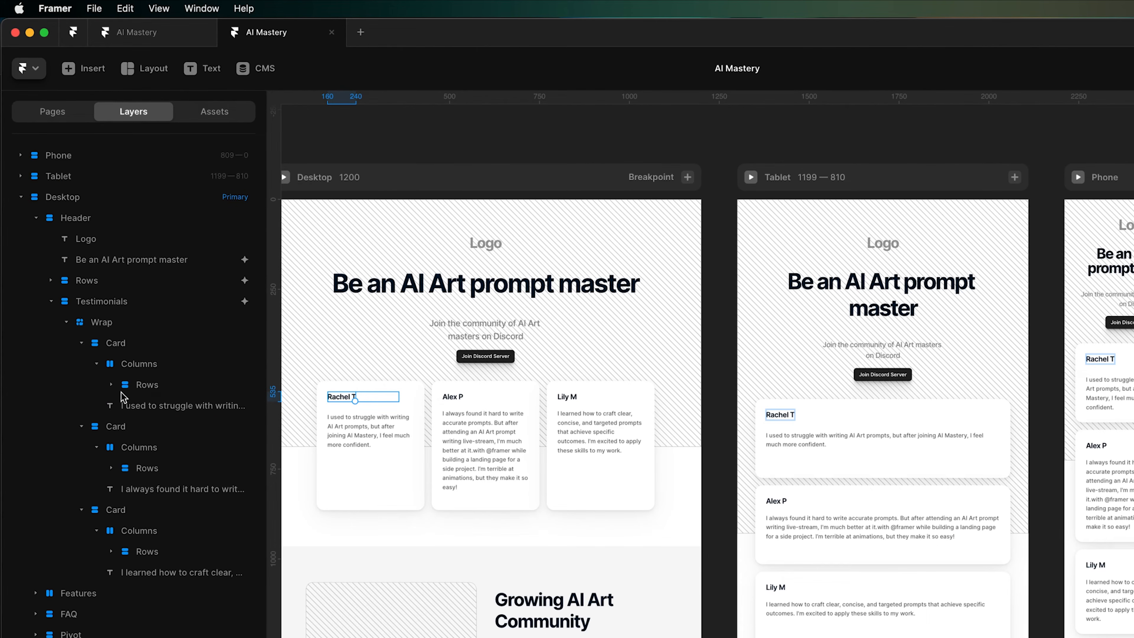
left_click(132, 404)
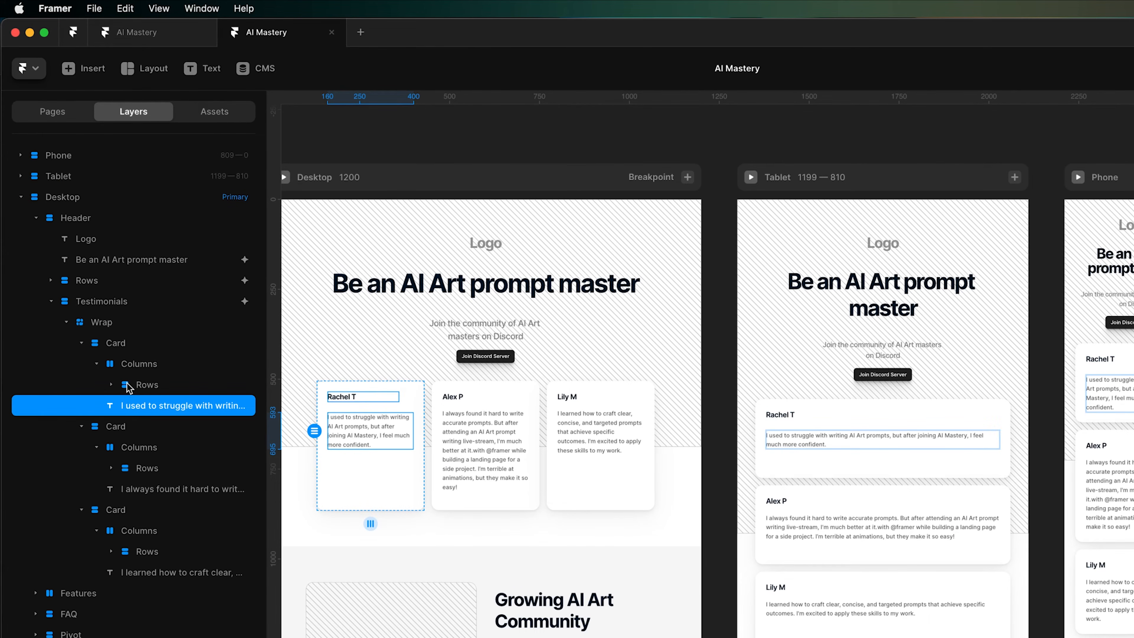
left_click_drag(134, 404, 127, 363)
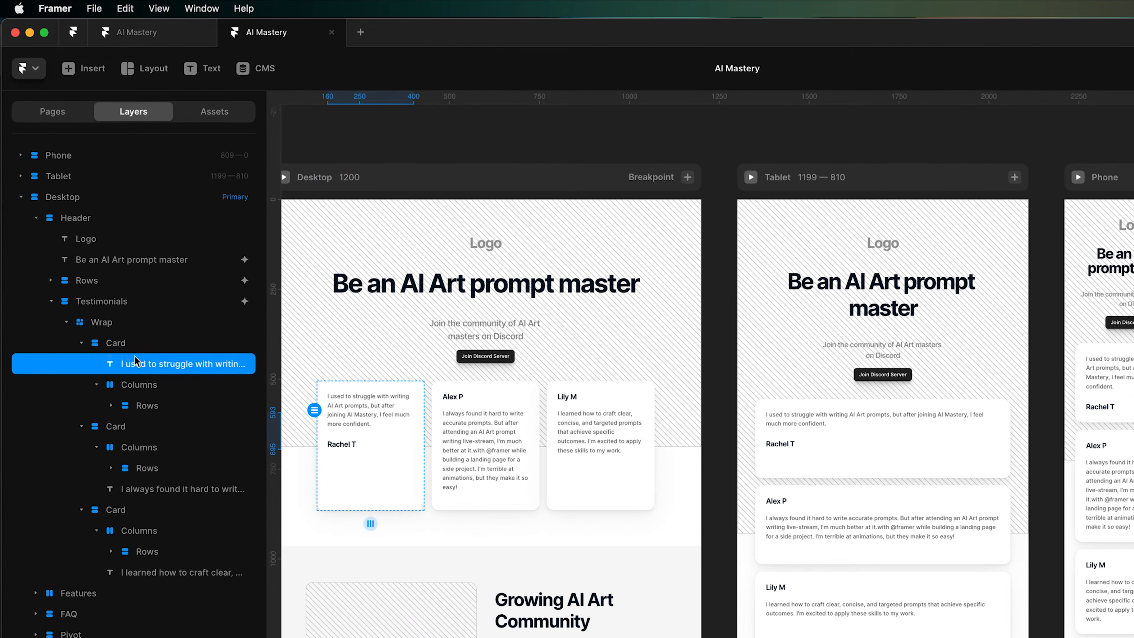
Move the first card's name text out of its nested stack to directly below the quote, and delete the leftover Columns stack
left_click(105, 407)
left_click(110, 405)
left_click_drag(178, 428, 147, 381)
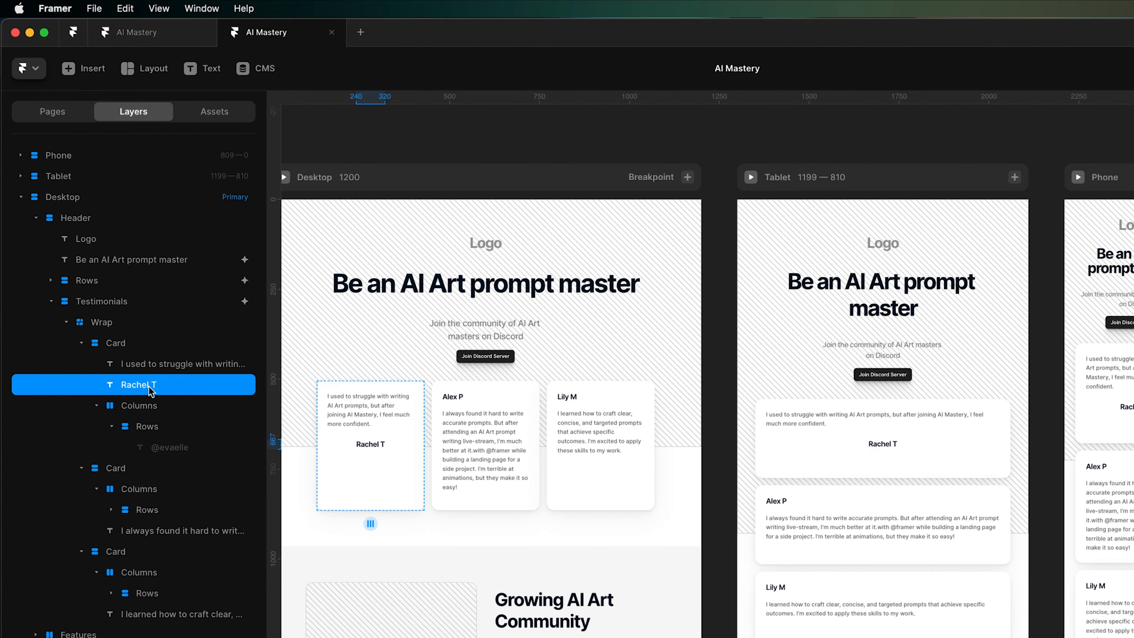
left_click(148, 408)
key("Delete")
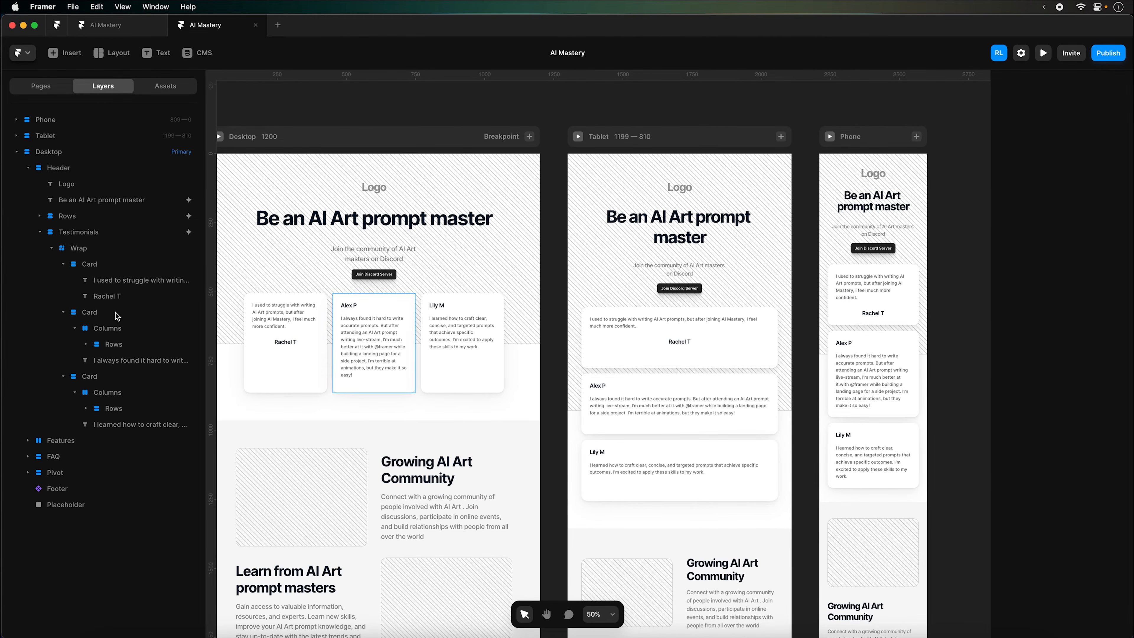
Copy the second testimonial's quote, from "I always found" to "better at it", from the course brief in Chrome and return to Framer
left_click(96, 271)
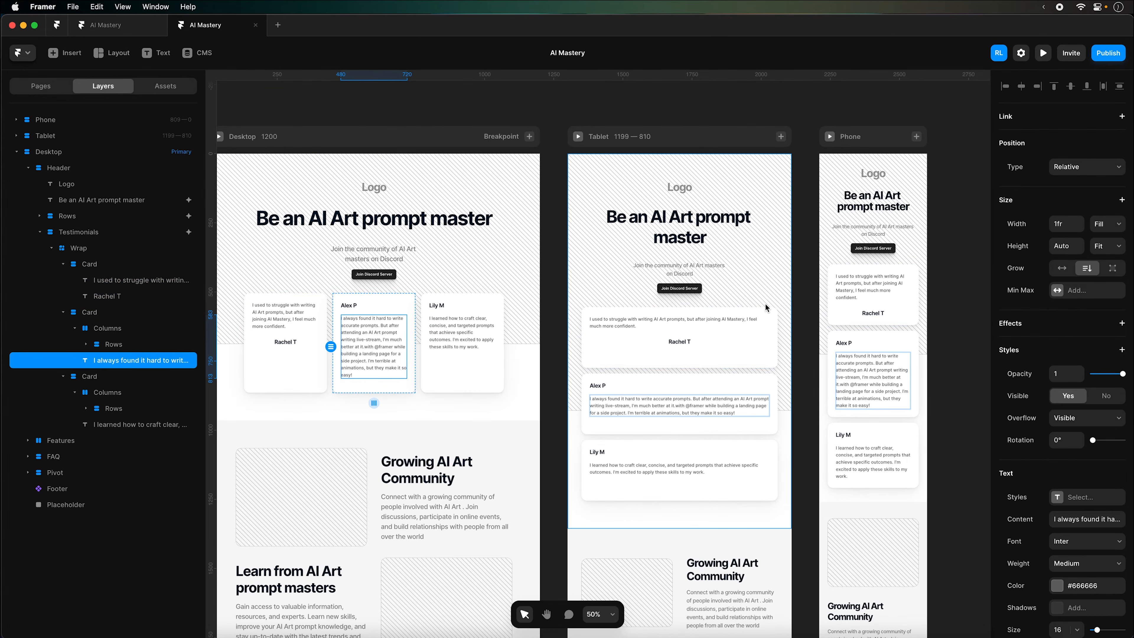
key("super+equal")
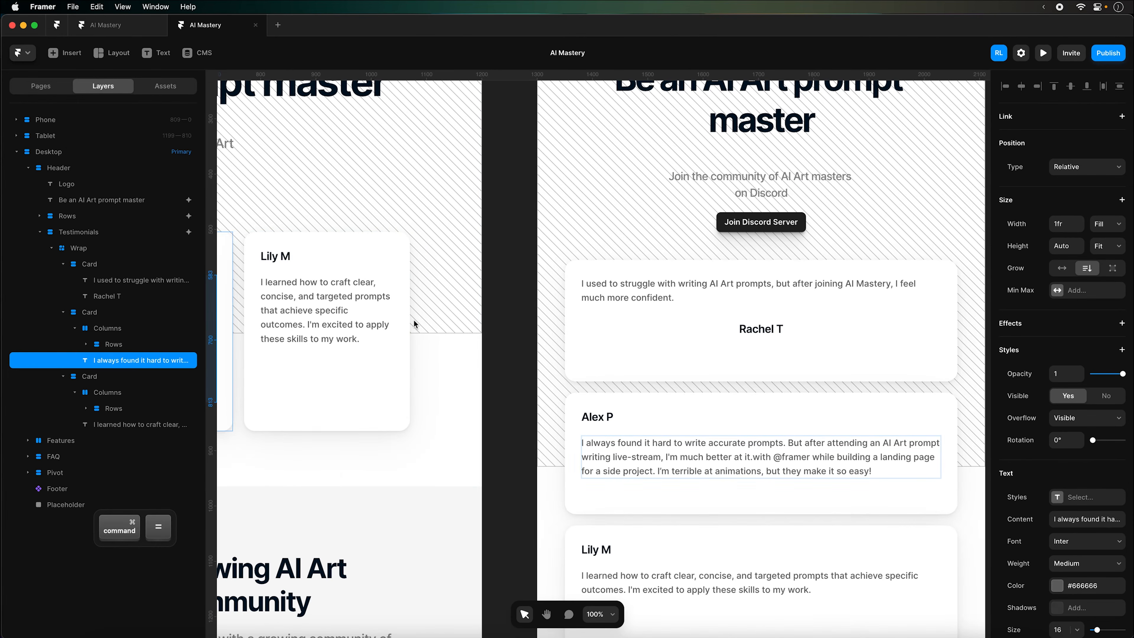
left_click(490, 514)
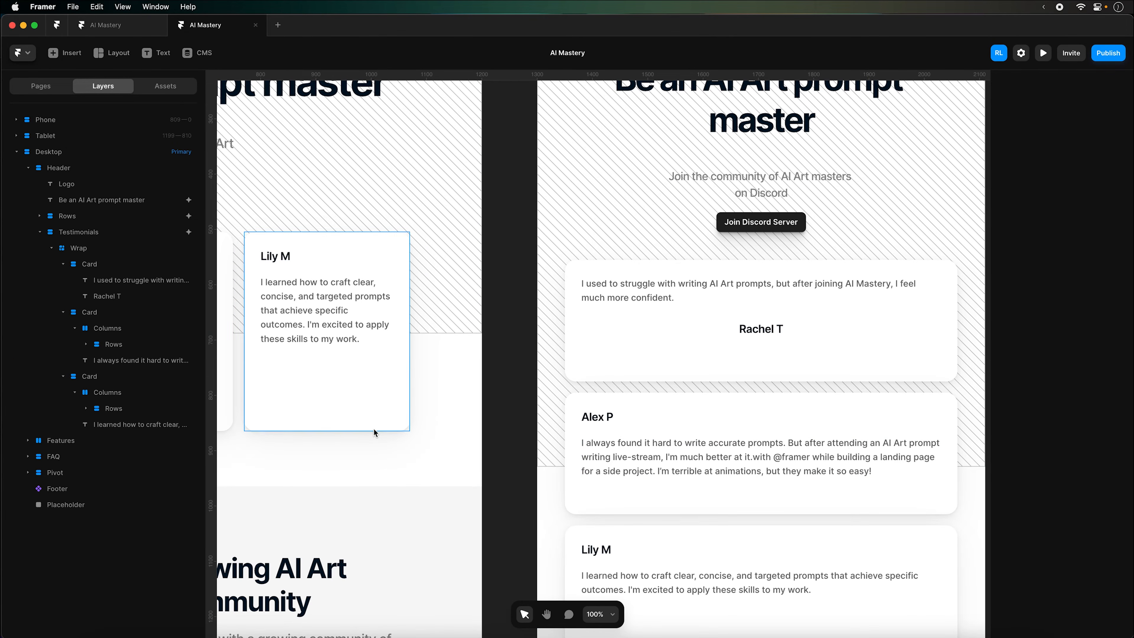
key("space")
left_click_drag(320, 438, 693, 433)
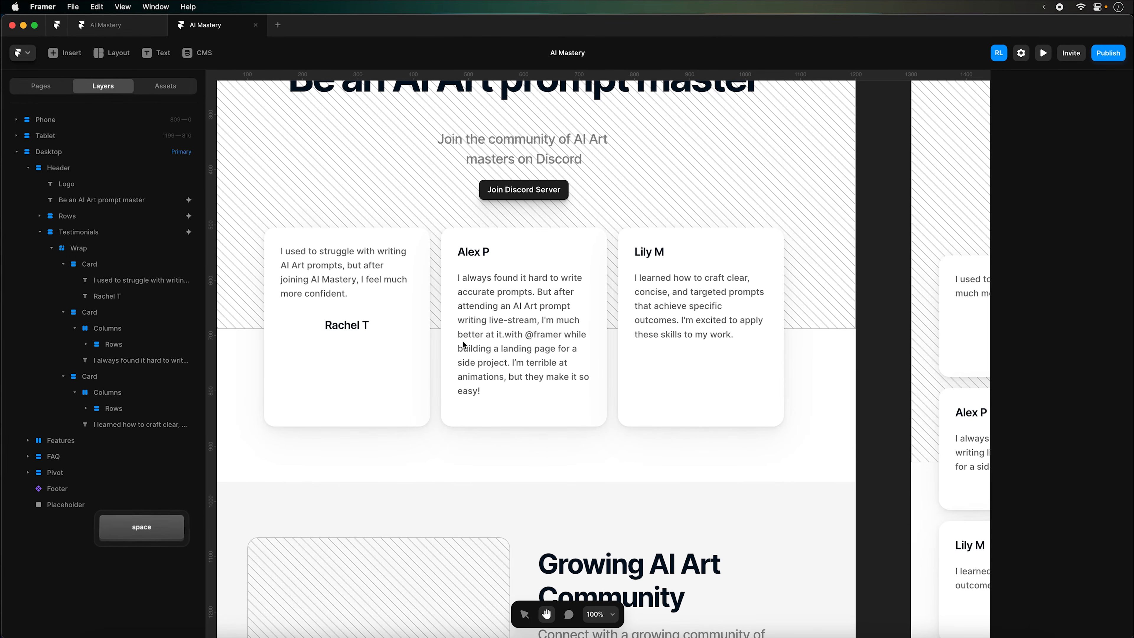
left_click(486, 366)
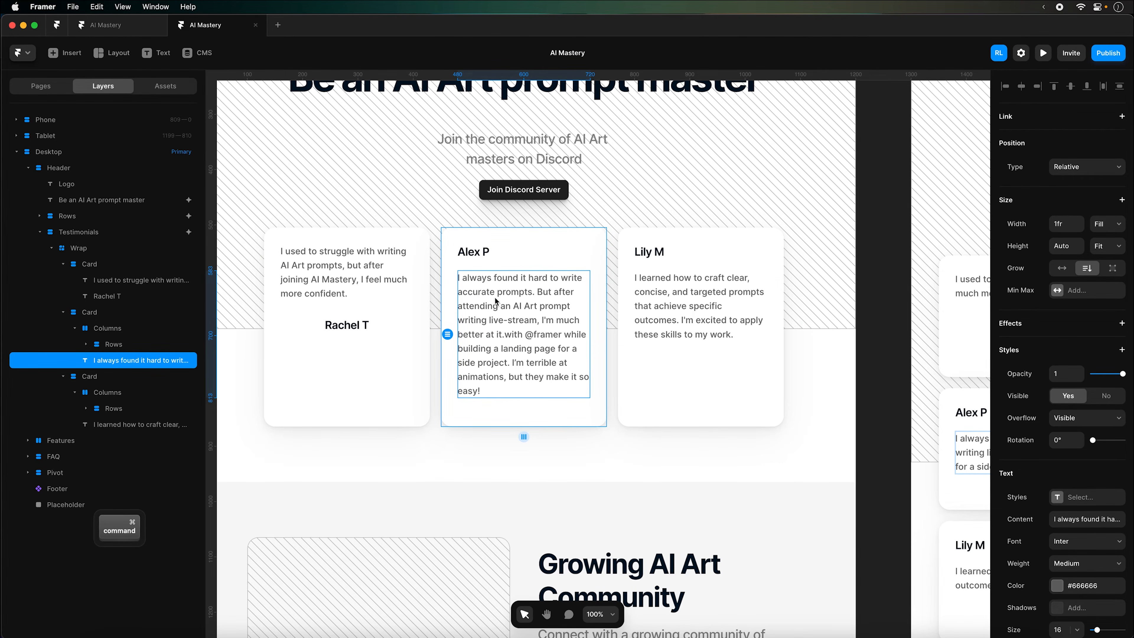
key("super+Tab")
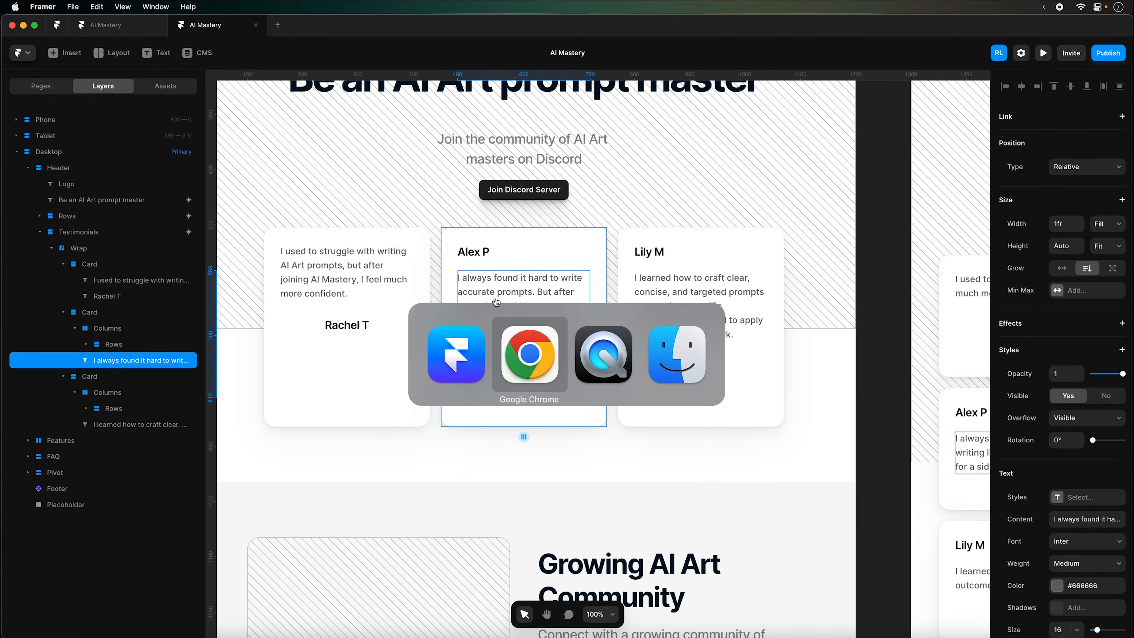
scroll(633, 383, "down", 10)
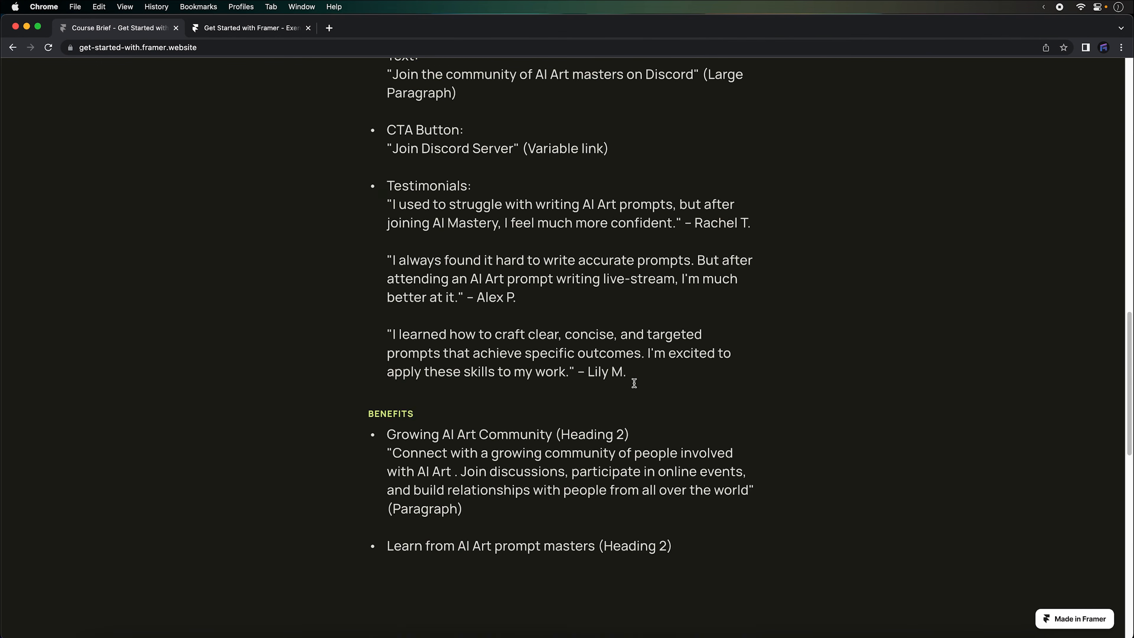
scroll(634, 382, "down", 8)
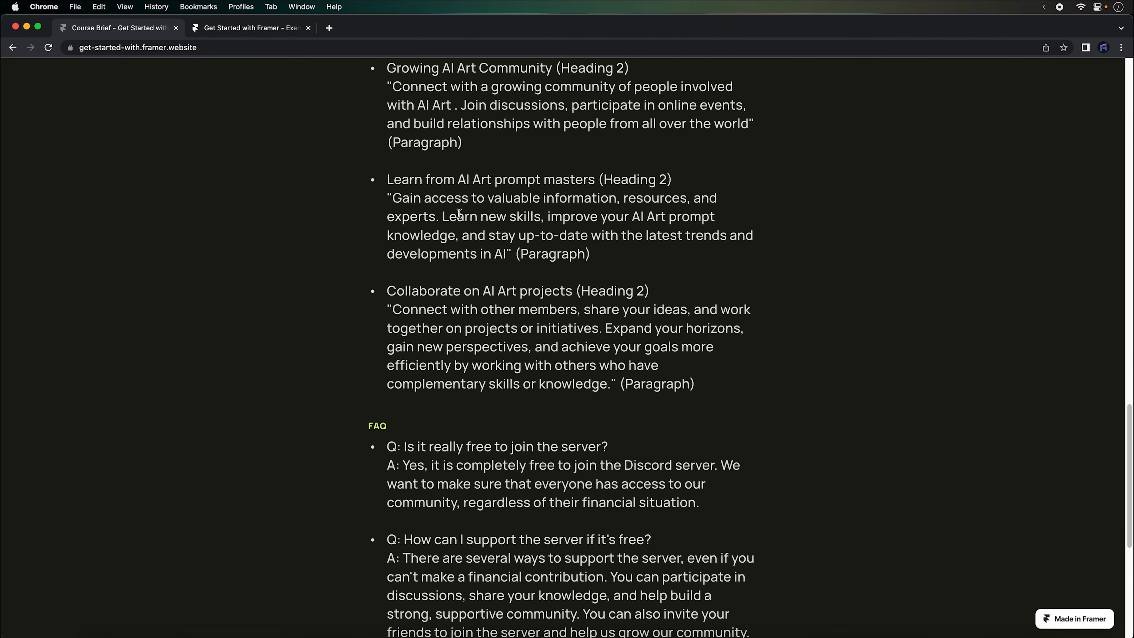
scroll(547, 283, "up", 2)
scroll(549, 286, "up", 20)
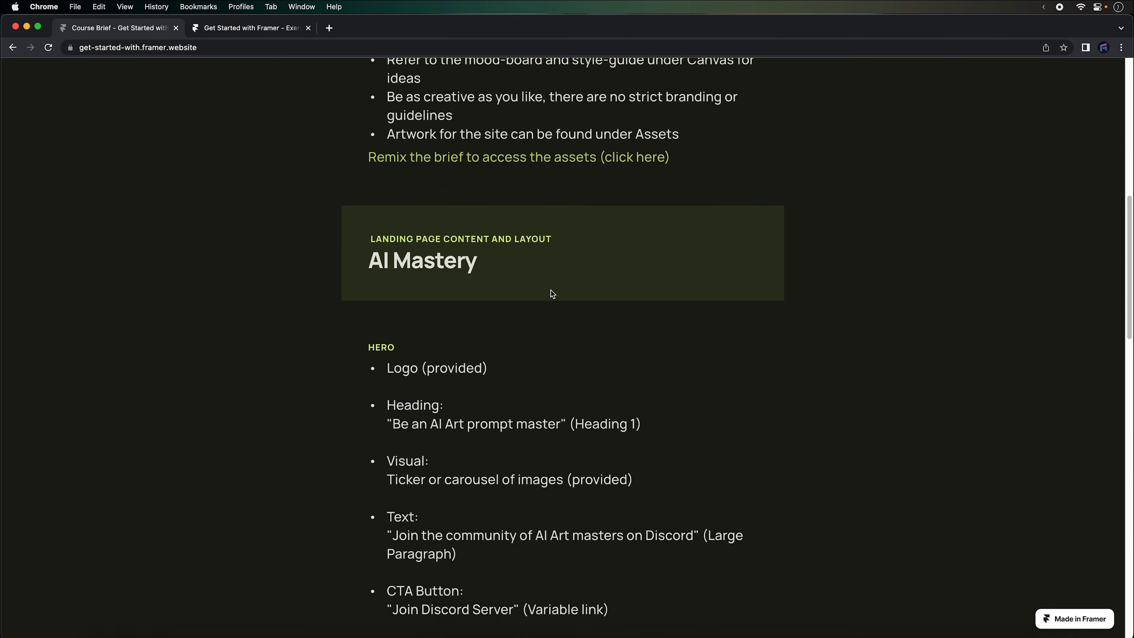
scroll(551, 290, "down", 6)
left_click_drag(454, 474, 392, 438)
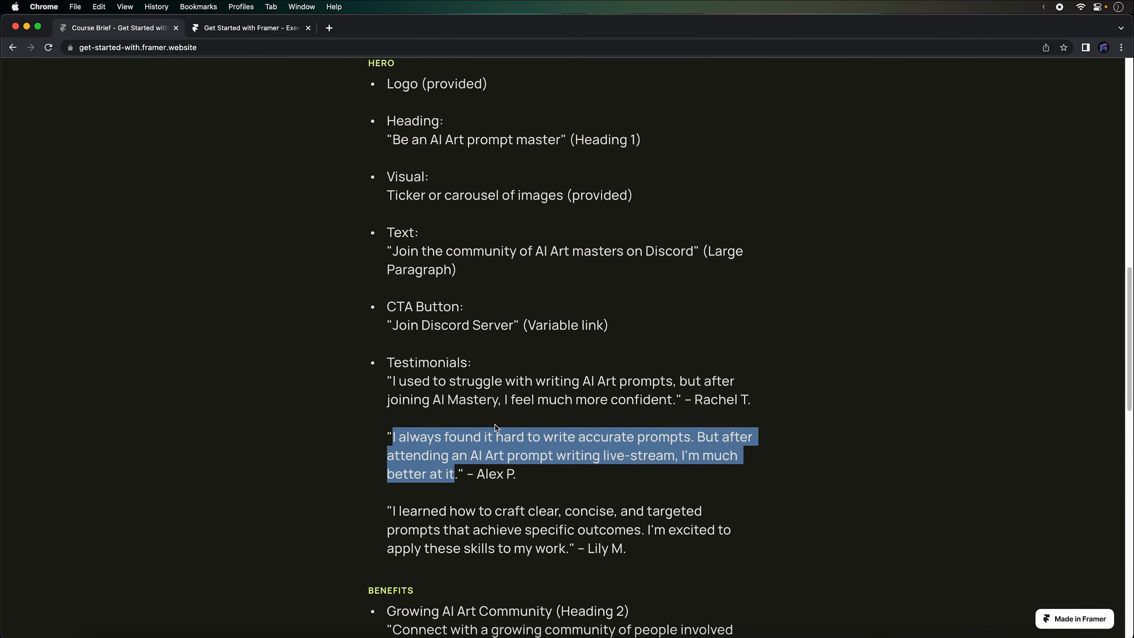
key("super+c")
key("super+Tab")
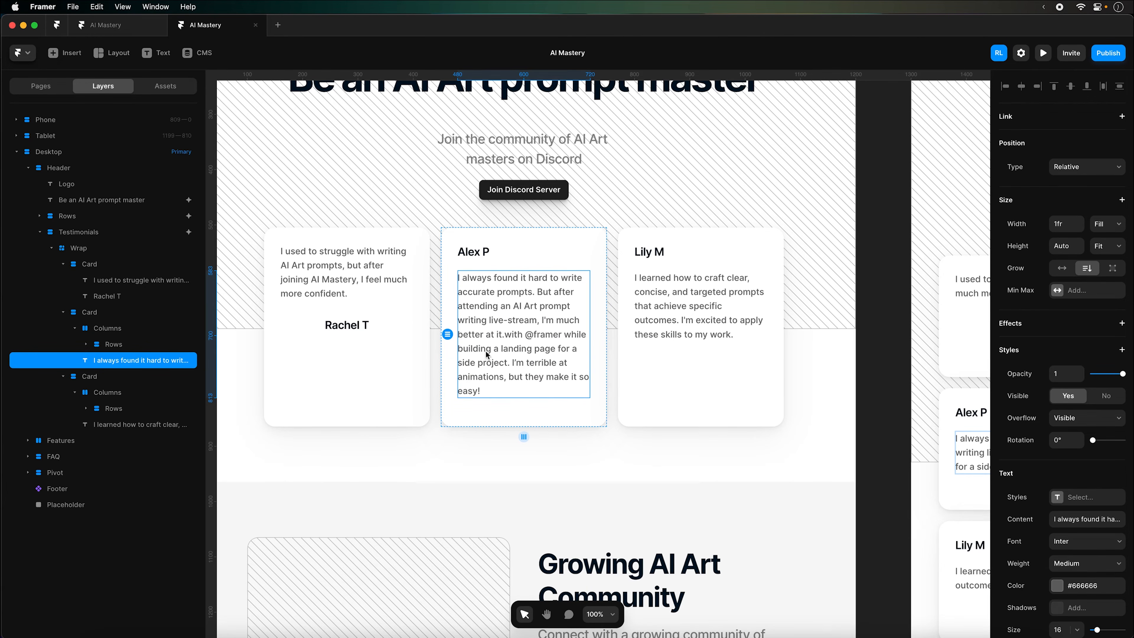
Replace the second testimonial card's entire quote text with the copied version from the brief
double_click(486, 353)
key("super+a")
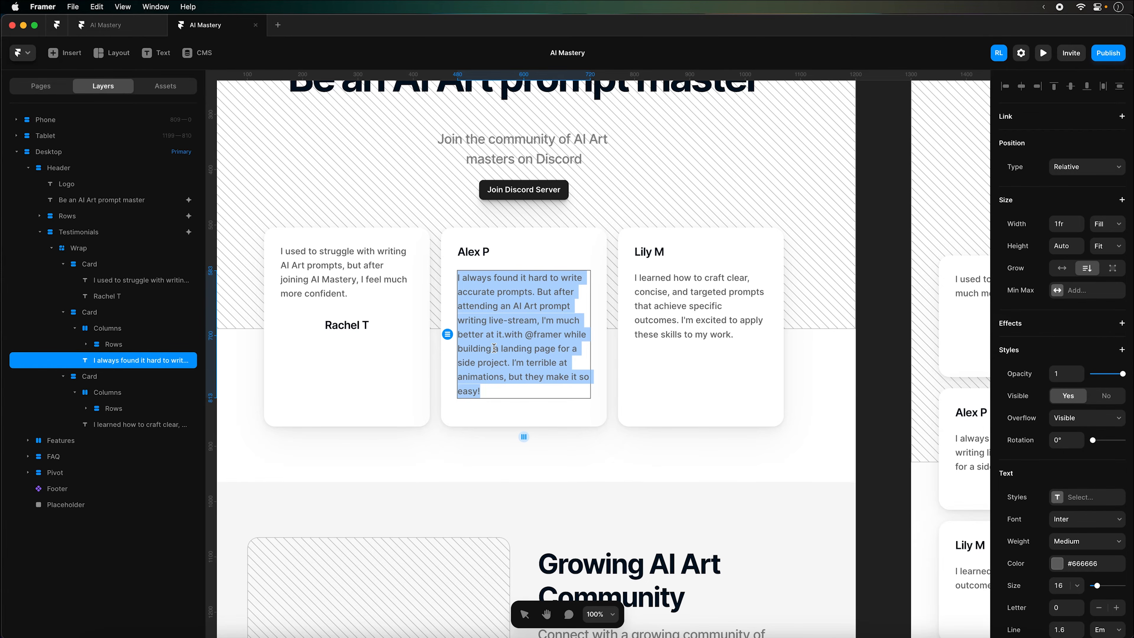
key("super+v")
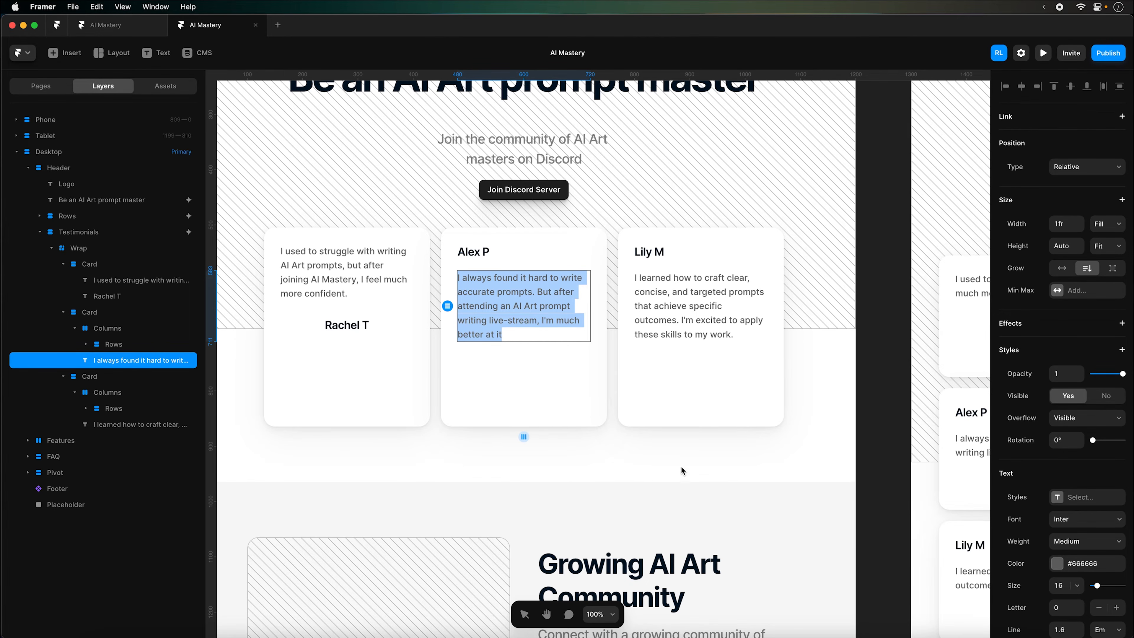
key("Escape")
left_click(643, 295)
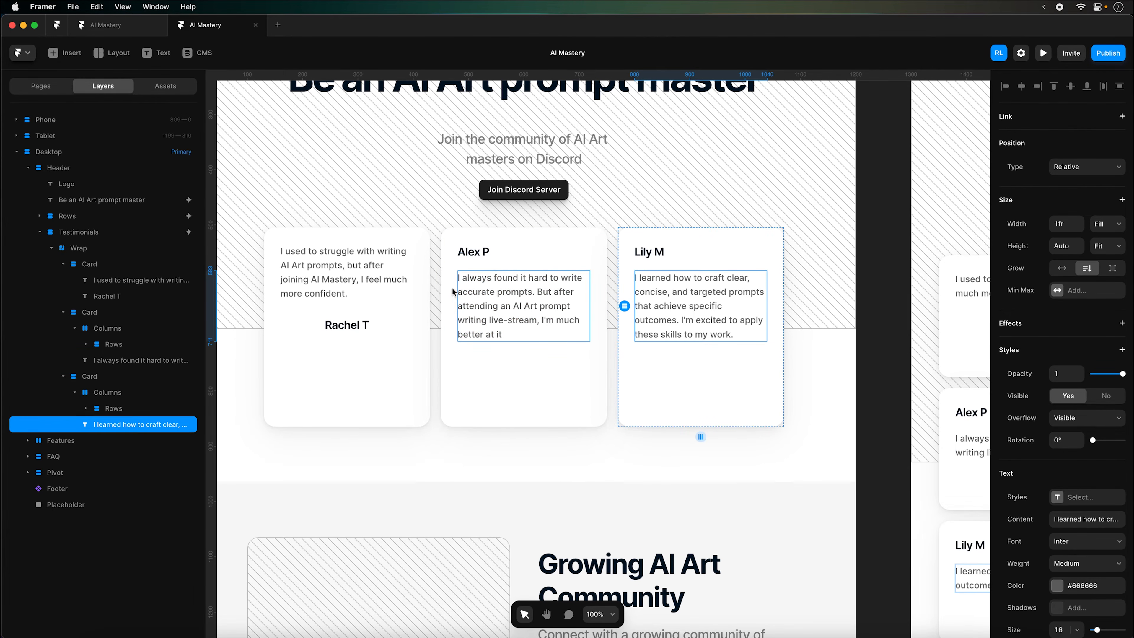
left_click(470, 298)
left_click(322, 273)
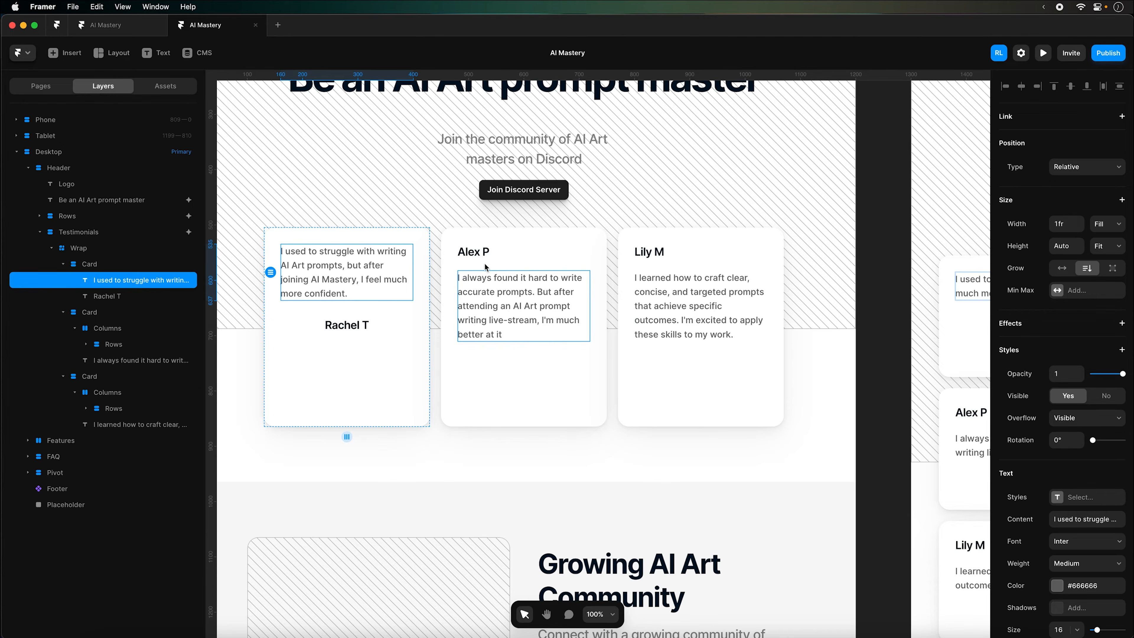
Place the second card's quote first with the name text directly below it, and delete the leftover Columns stack
left_click(474, 251)
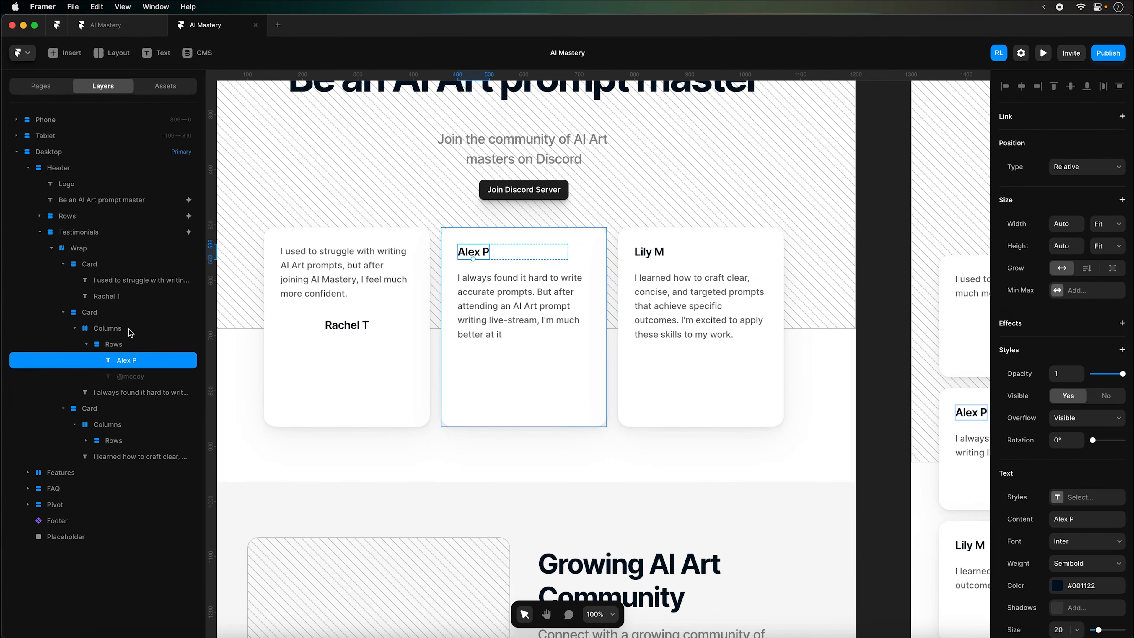
left_click(117, 356)
left_click_drag(110, 331, 112, 334)
left_click_drag(117, 398, 108, 327)
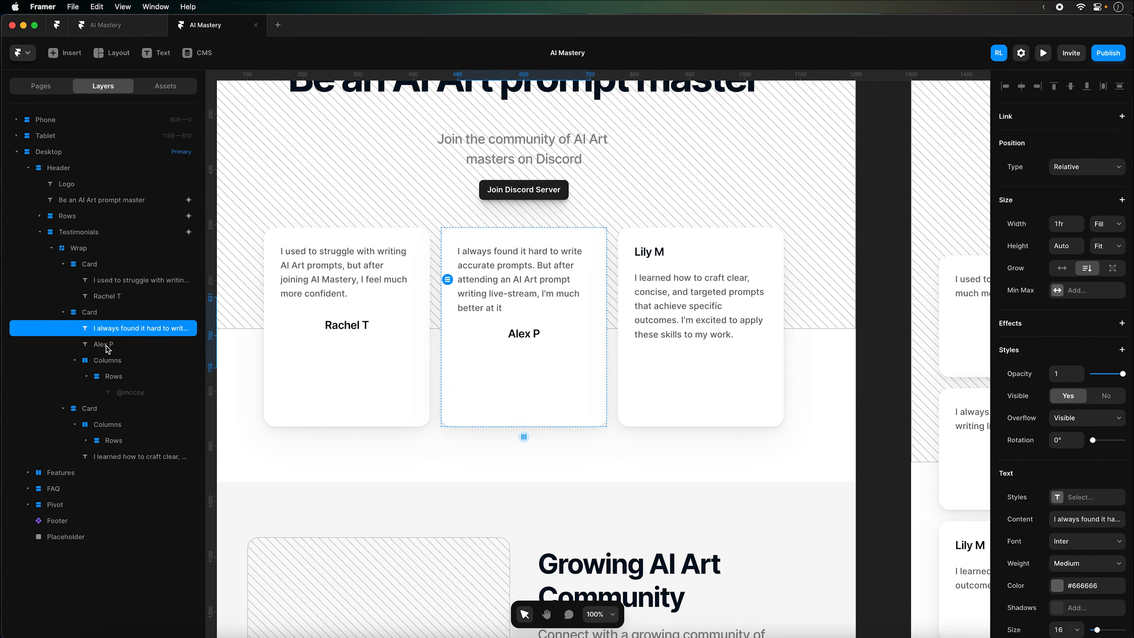
left_click(106, 357)
key("BackSpace")
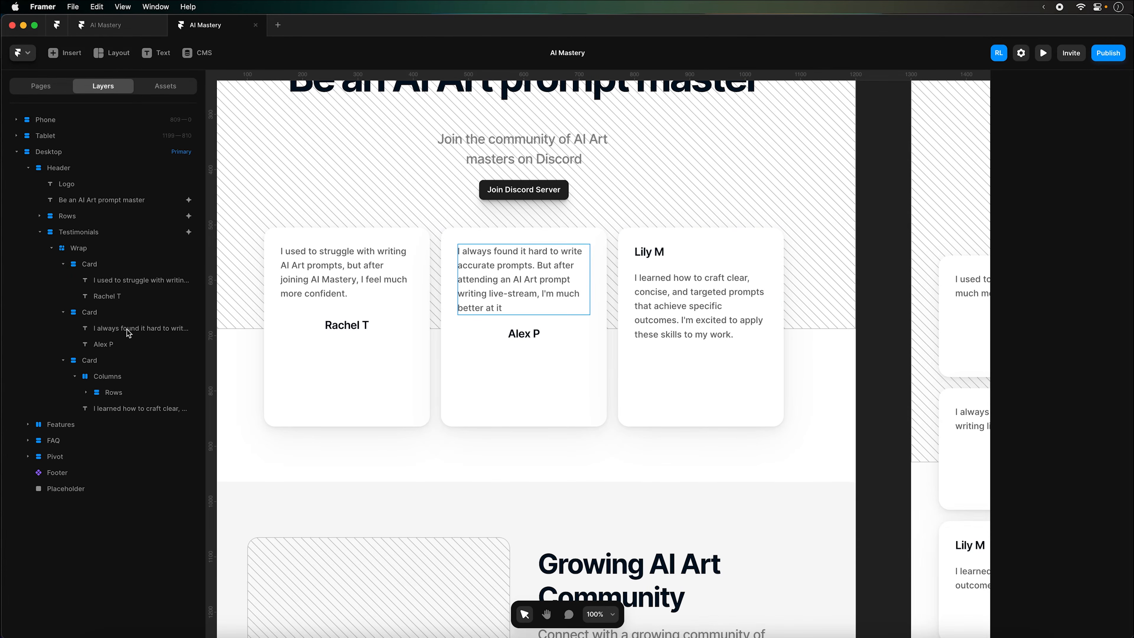
Move the third card's name text out of its nested Rows stack, directly into the card above Columns
left_click(85, 392)
left_click_drag(113, 404, 107, 381)
Enclose the first testimonial card's quote text in double quotation marks
left_click(300, 251)
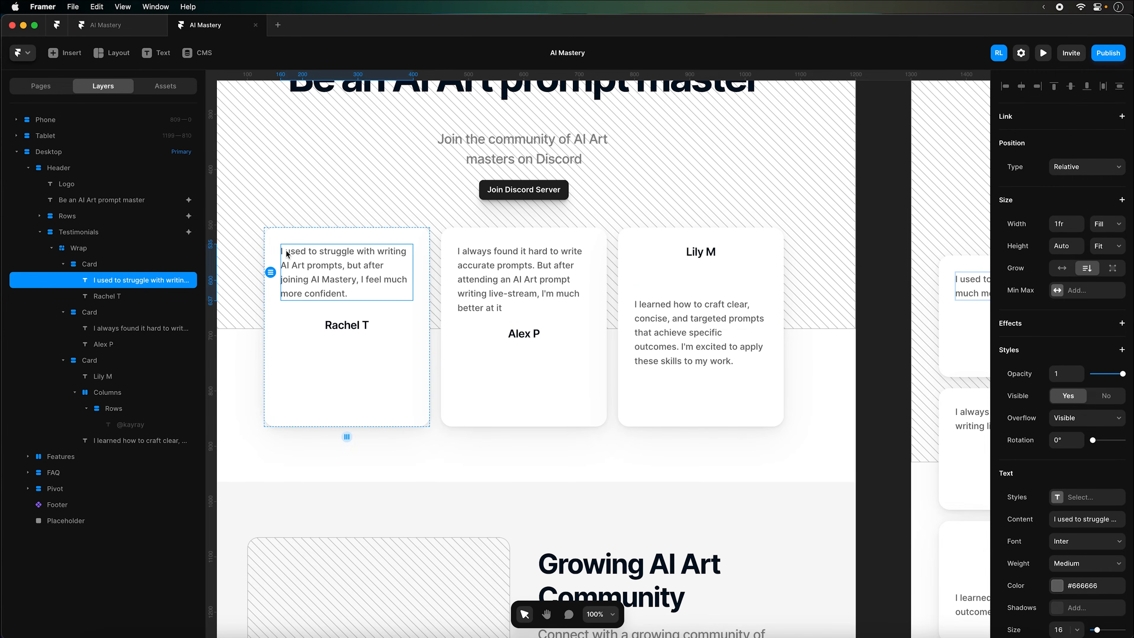
double_click(298, 250)
key("Left")
key("Left")
type(":")
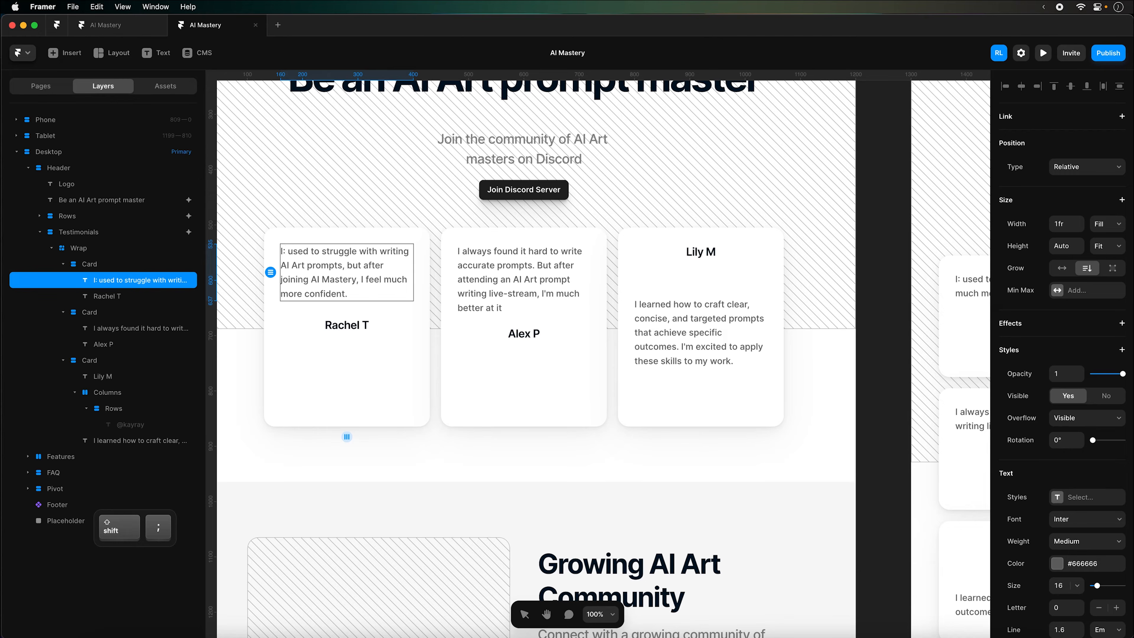
type("\"")
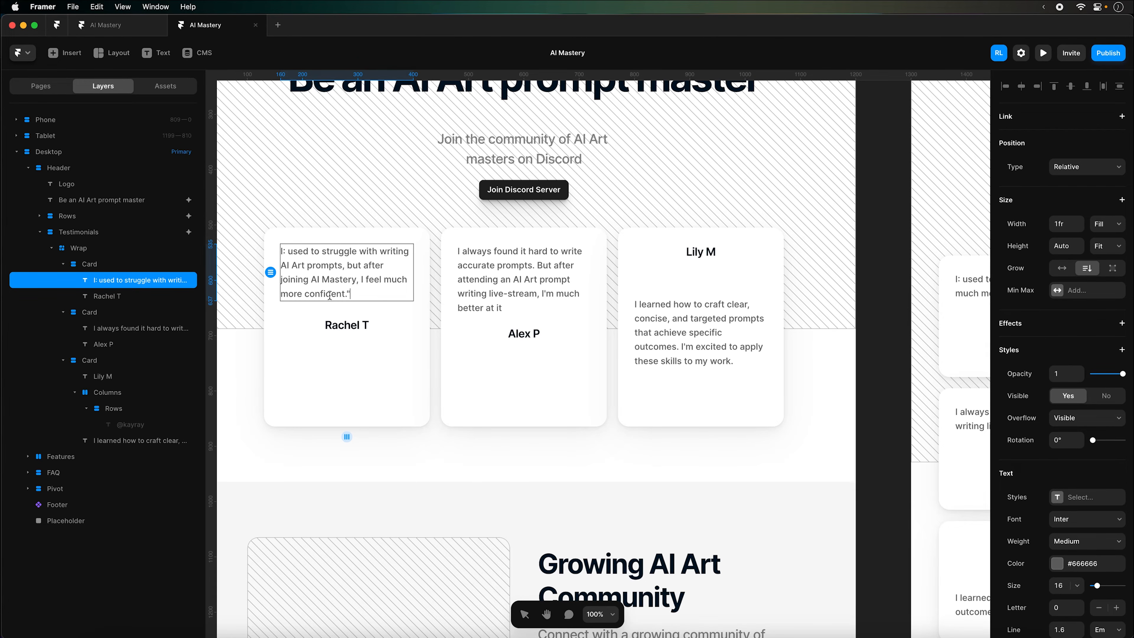
key("Right")
key("BackSpace")
key("Left")
type("\"")
Enclose the second testimonial card's quote text in double quotation marks
left_click(524, 263)
double_click(488, 263)
key("Up")
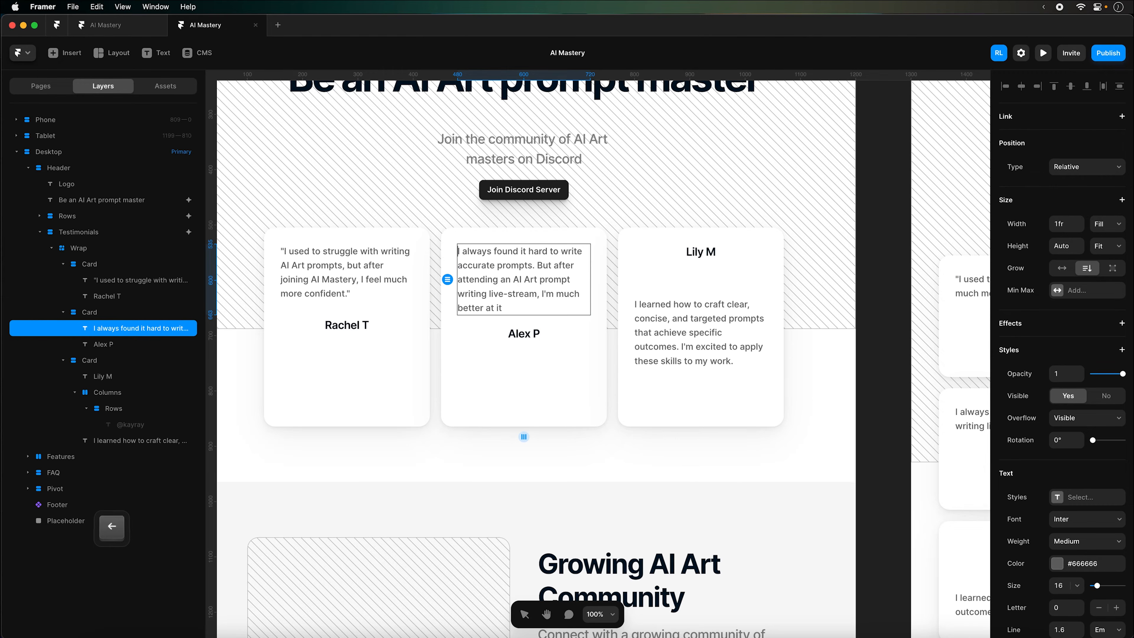
type("\"")
left_click(523, 308)
type("\"")
Add double quotation marks at the start and end of the third testimonial card's quote
left_click(642, 318)
double_click(638, 304)
key("Left")
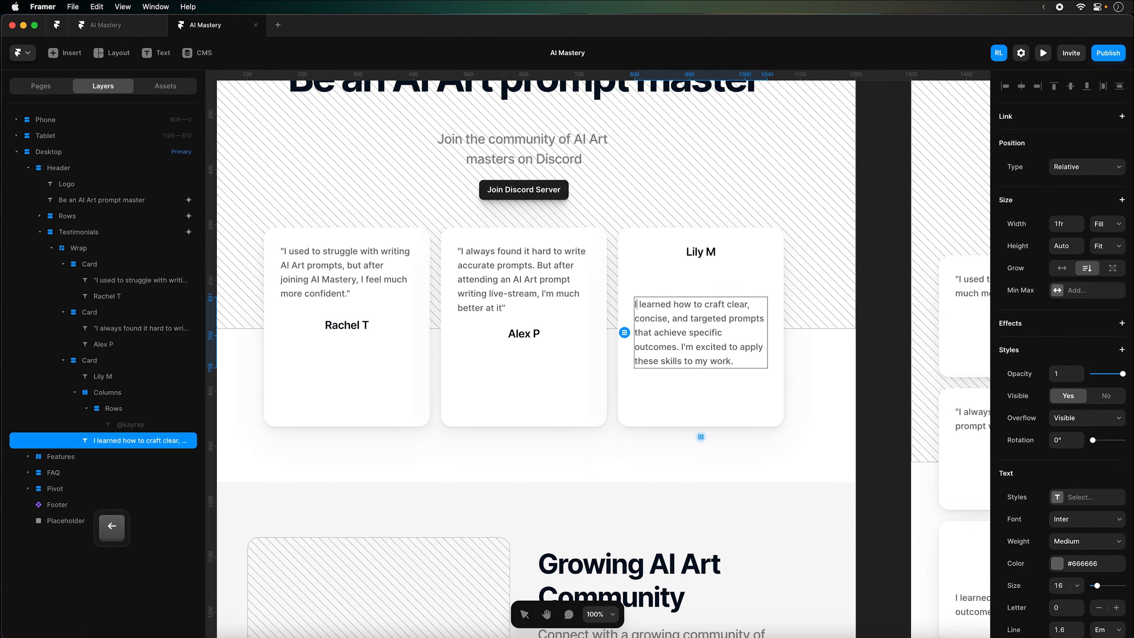
type("\"")
left_click(761, 362)
type("\"")
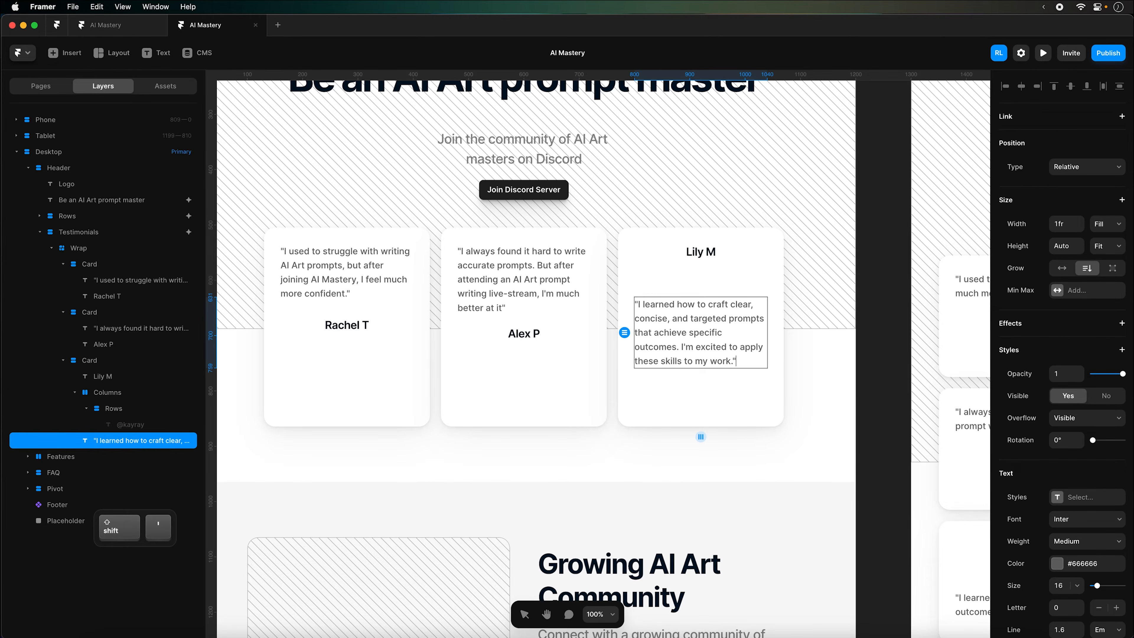
Place the third card's quote above the name text and delete the leftover Columns stack
left_click_drag(111, 440, 105, 376)
left_click(107, 409)
key("Delete")
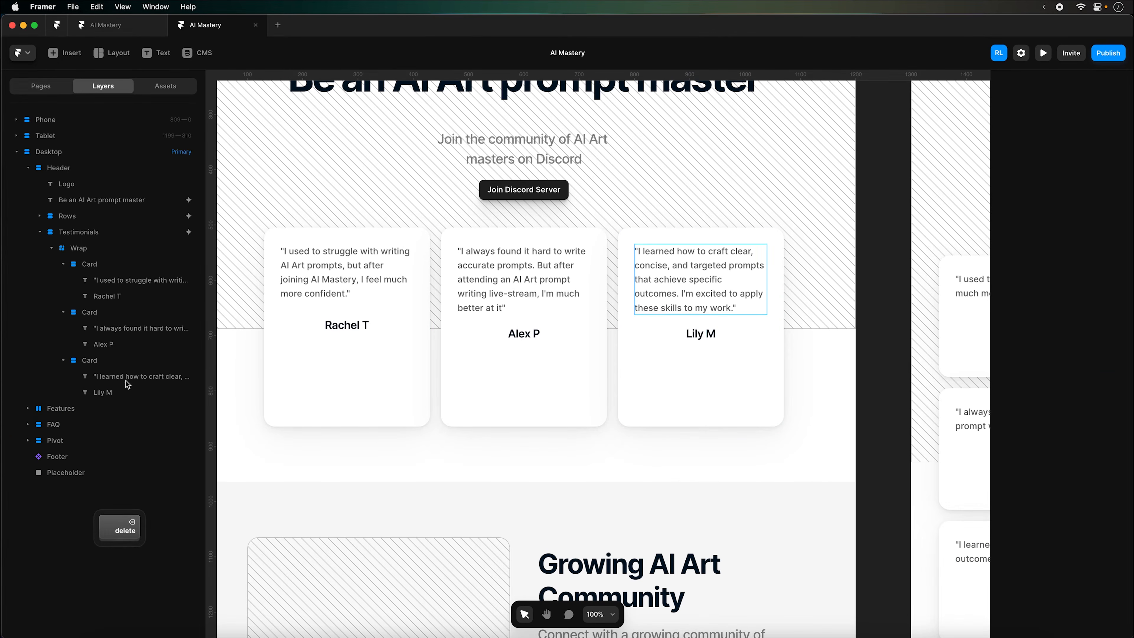
Set the first testimonial card's height to 220 in the Desktop layout
left_click(147, 263)
key("super+minus")
key("super+minus")
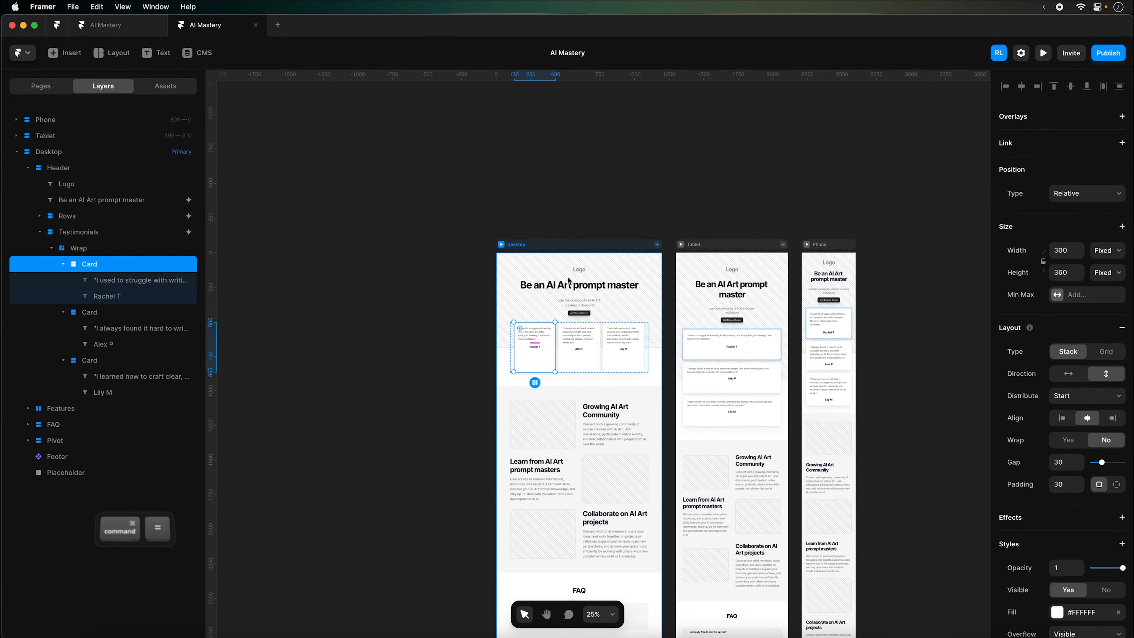
key("super+equal")
scroll(810, 211, "right", 3)
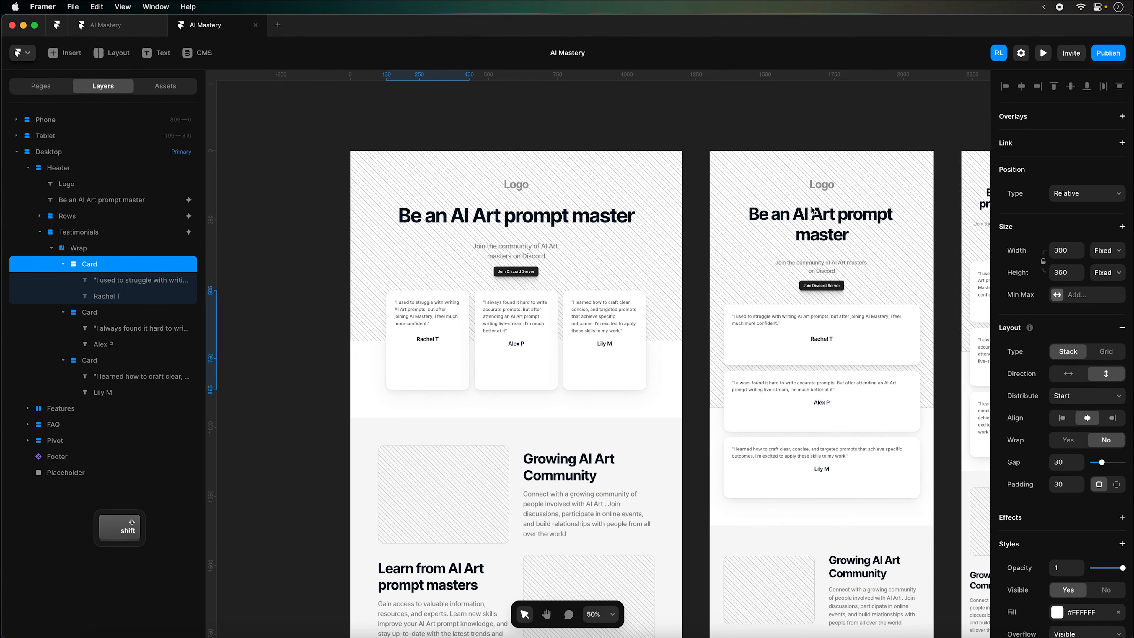
scroll(809, 211, "right", 1)
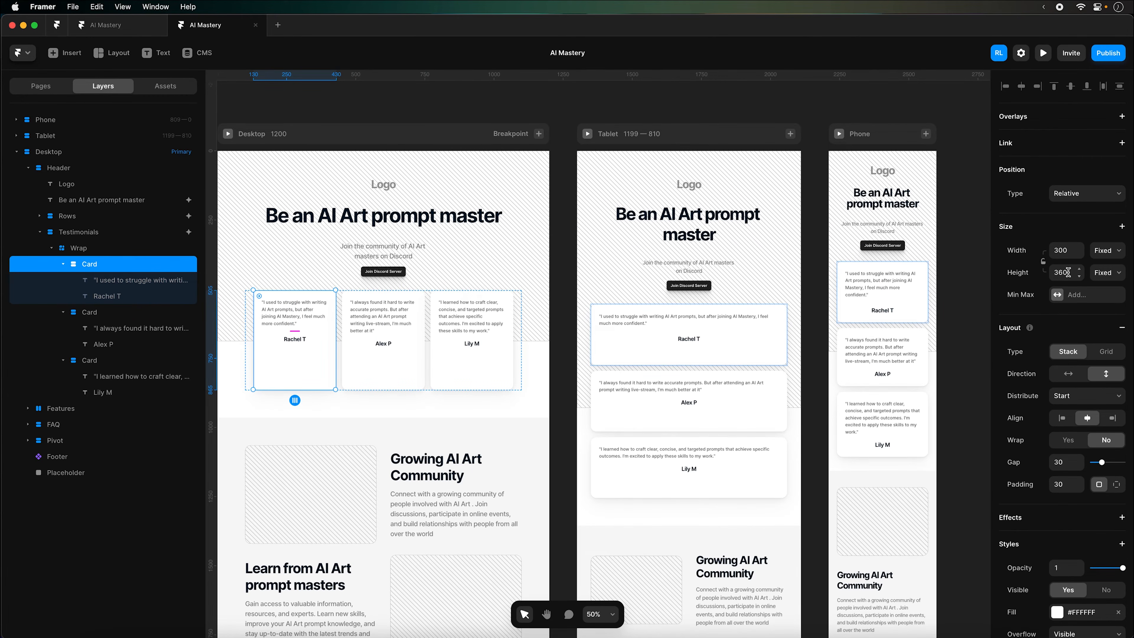
key("shift+Down")
key("shift+Down")
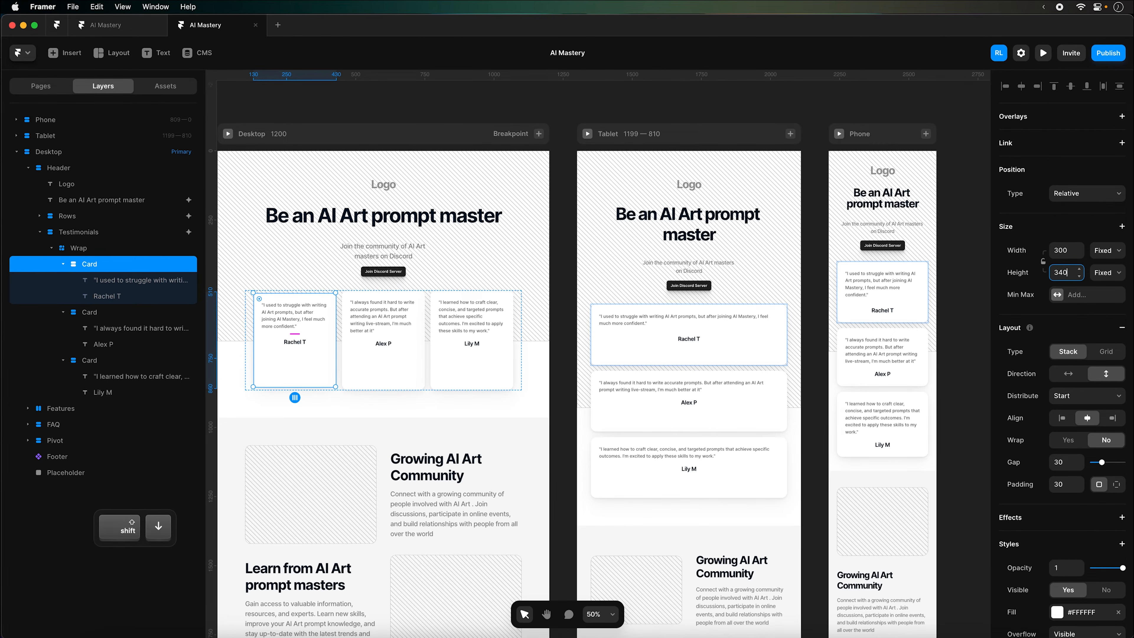
key("shift+Down")
key("shift+Down")
key("shift+Down")
key("shift+Down")
key("shift+Down")
key("shift+Down")
key("shift+Down")
key("shift+Down")
key("shift+Down")
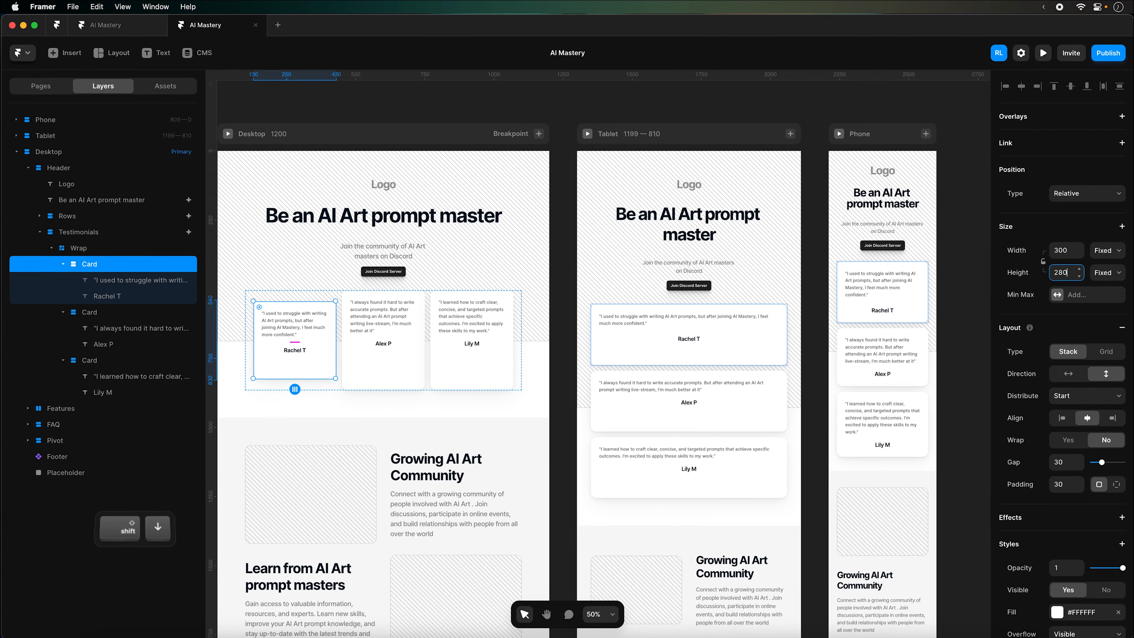
key("shift+Down")
key("shift+Down")
key("shift+Down")
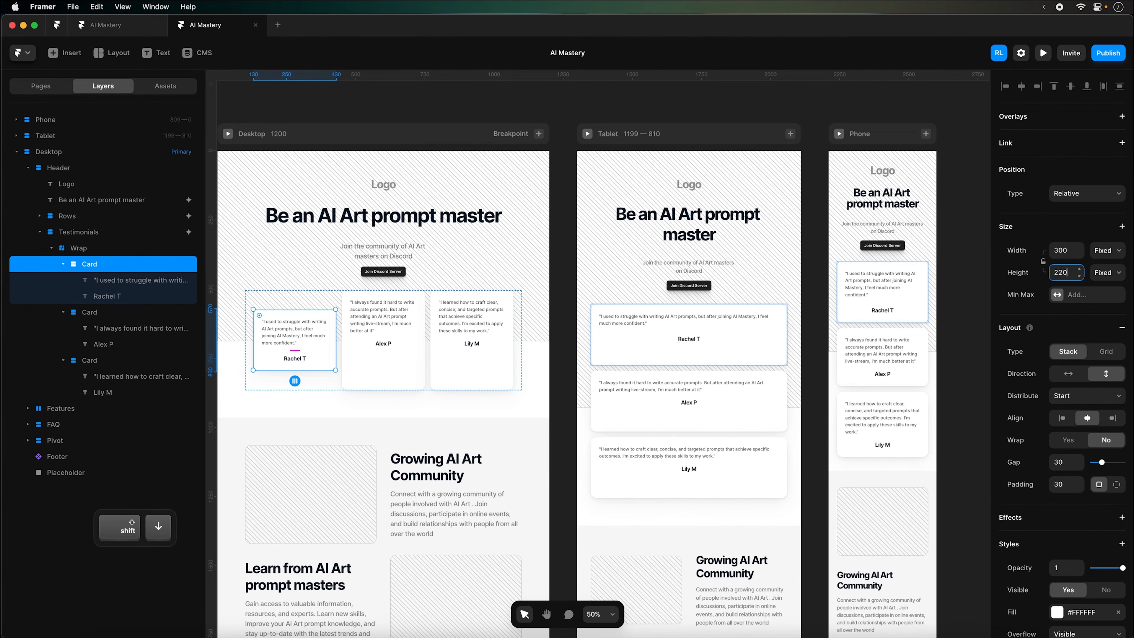
Set the second testimonial card's height to 220 in the Desktop layout
left_click(388, 311)
key("shift+Down")
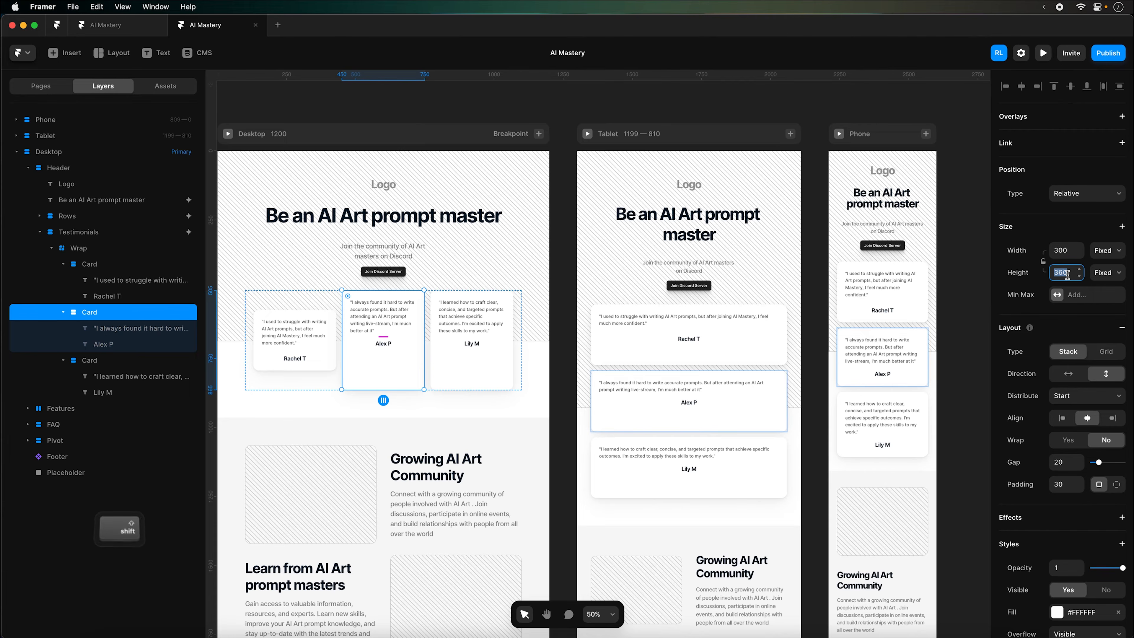
key("shift+Down")
key("shift+Down")
key("shift+Down")
key("shift+Down")
key("shift+Down")
key("shift+Down")
key("shift+Down")
key("shift+Down")
key("shift+Down")
key("shift+Down")
key("shift+Down")
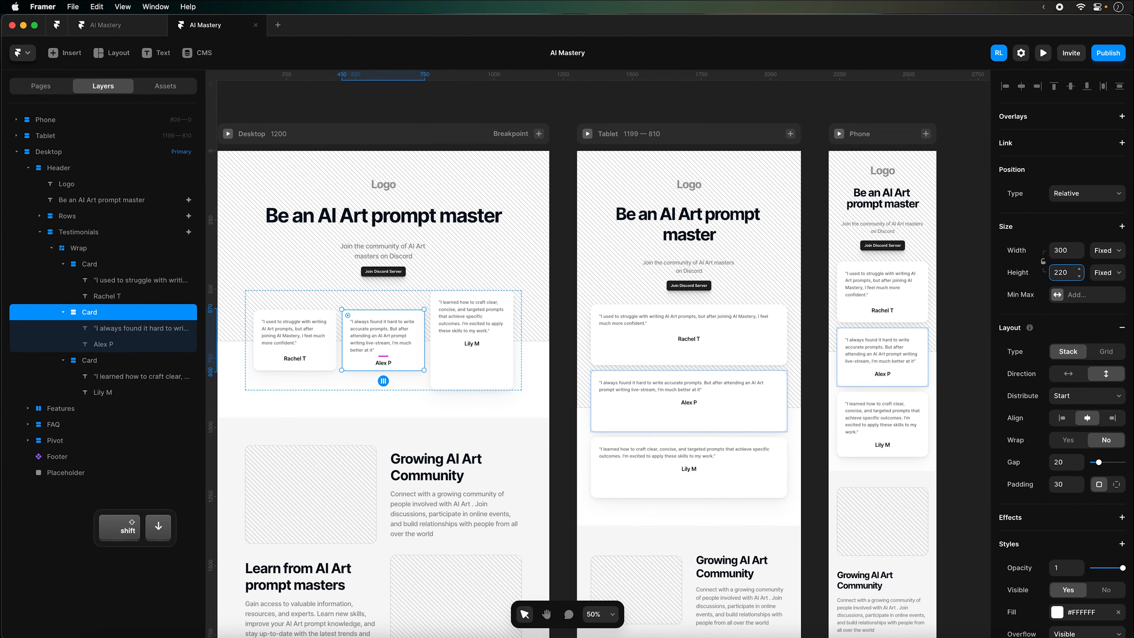
Set the third Desktop testimonial card's height to 220 to match the other two, and clear the selection
left_click(89, 360)
left_click(1066, 272)
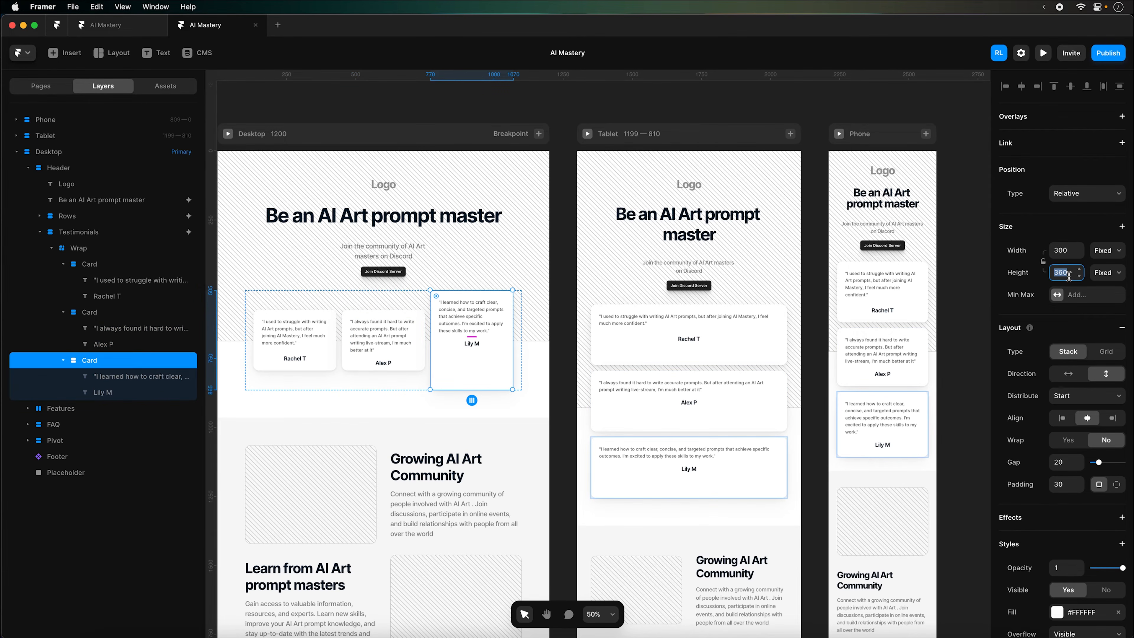
key("shift+Down")
key("shift+Down")
key("shift+Down")
key("shift+Down")
key("shift+Down")
key("shift+Down")
key("shift+Down")
key("shift+Down")
key("shift+Down")
key("shift+Down")
key("shift+Down")
key("shift+Down")
key("shift+Down")
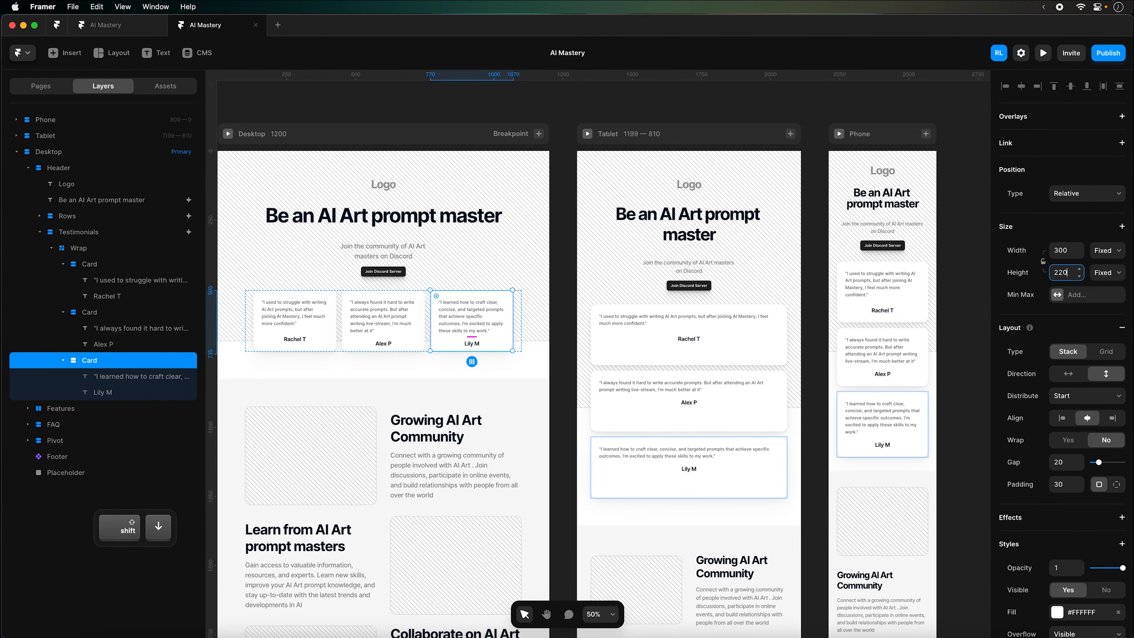
left_click(636, 112)
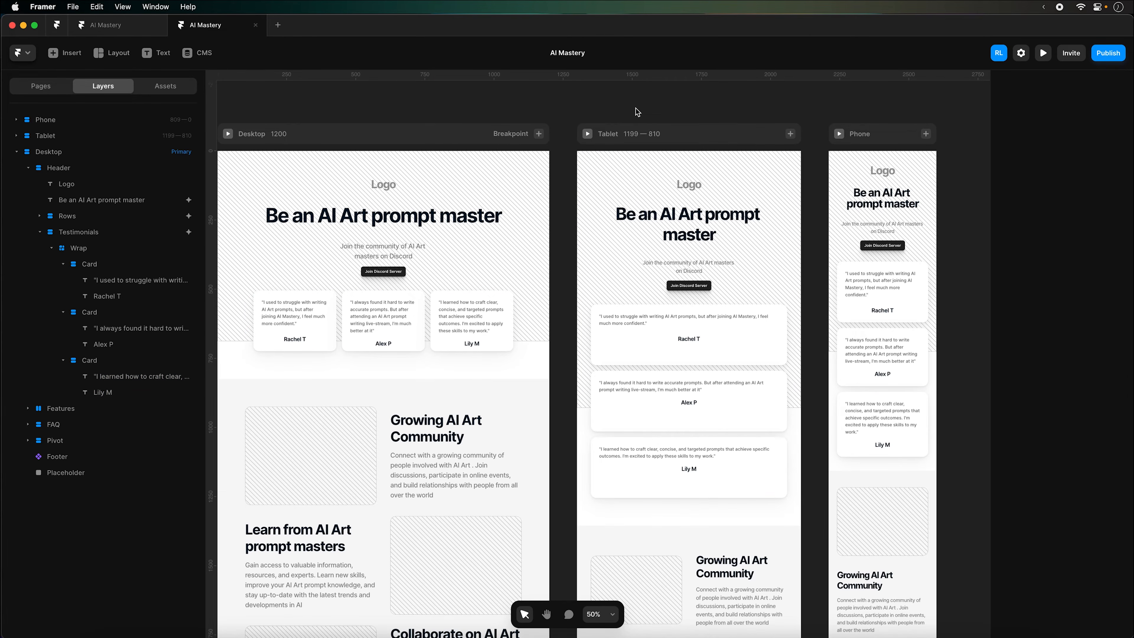
scroll(355, 332, "left", 4)
left_click(489, 156)
scroll(540, 347, "right", 2)
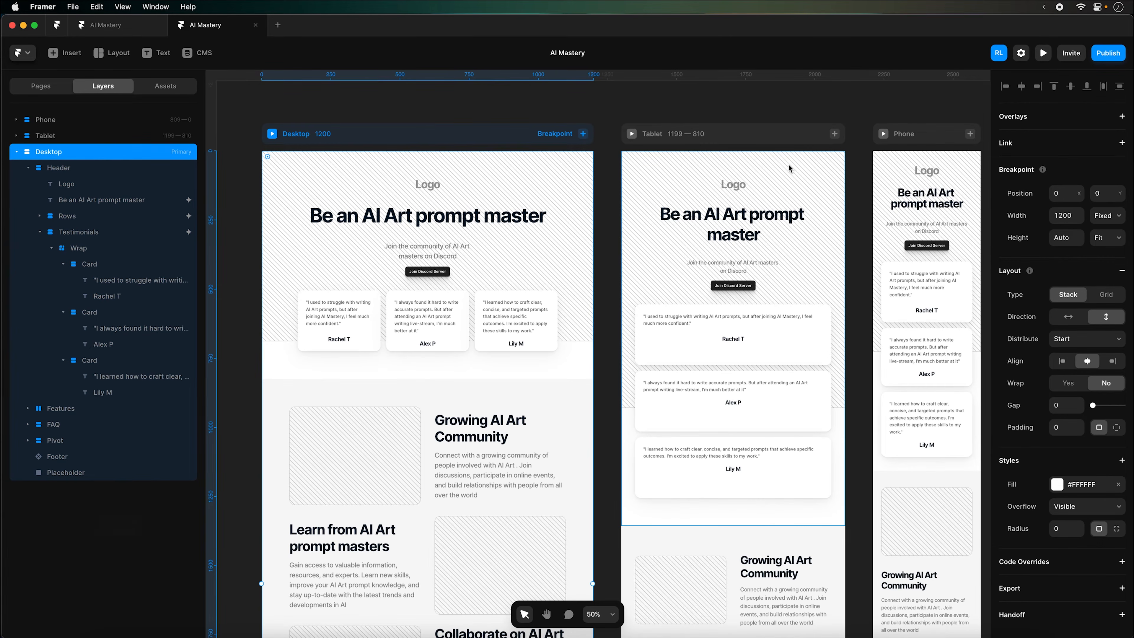
left_click(664, 319)
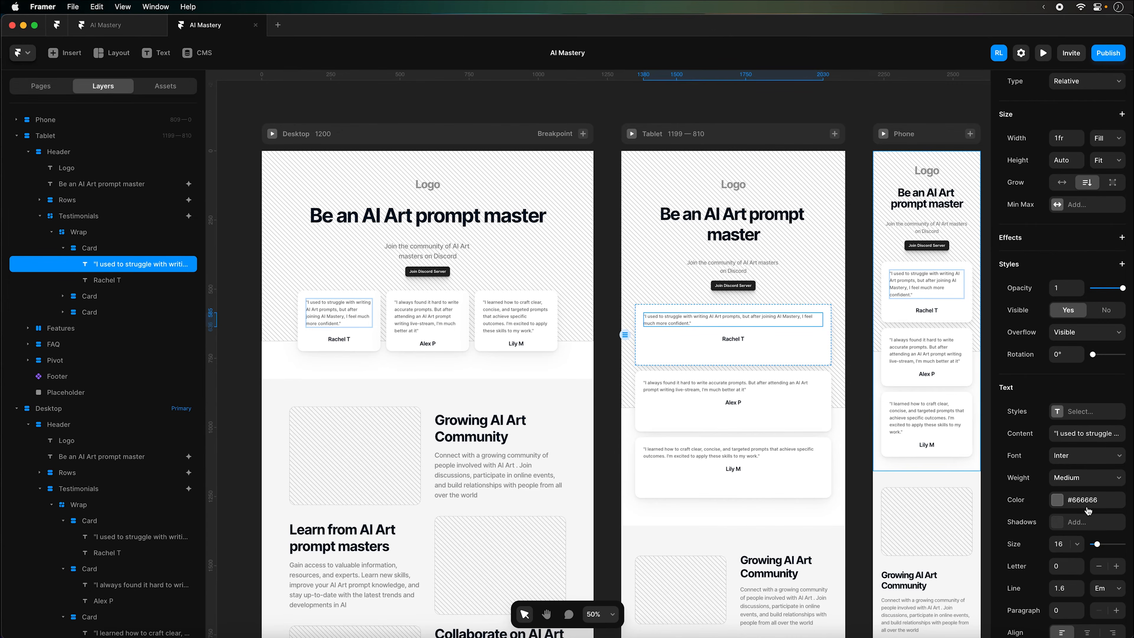
left_click(365, 318)
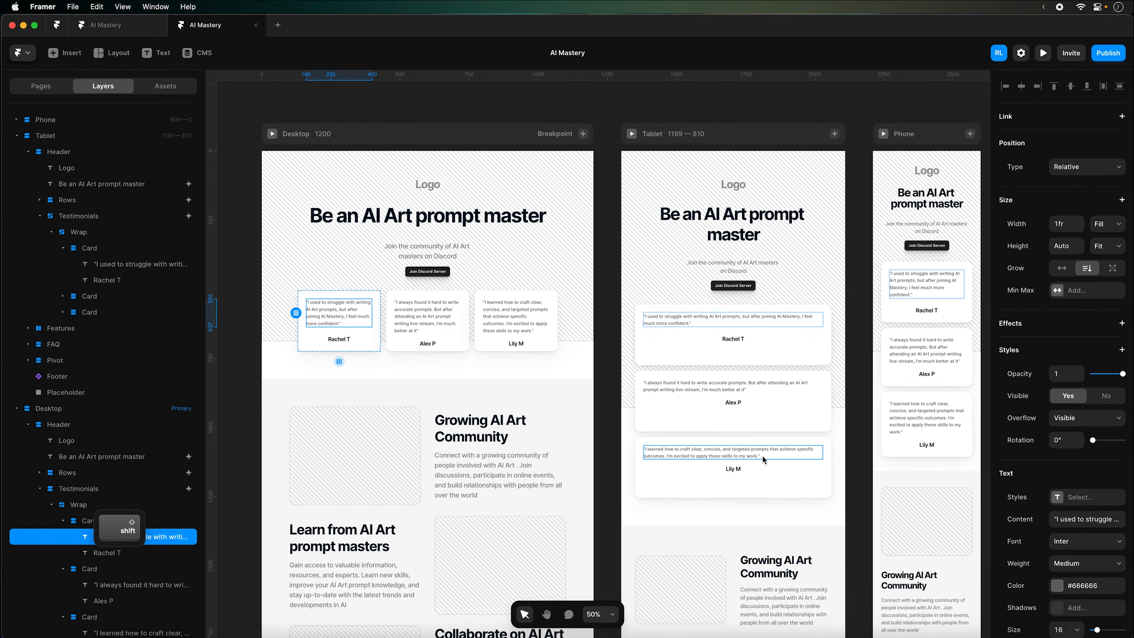
Reduce the first testimonial card's height to 180 in the Tablet layout
scroll(614, 342, "right", 2)
left_click(624, 344)
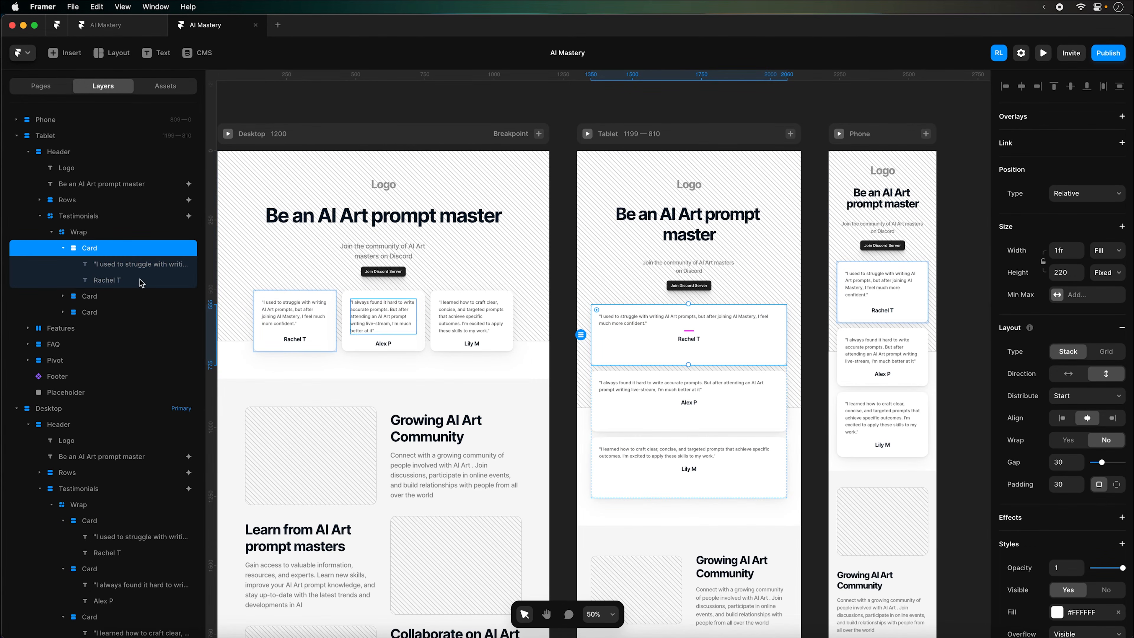
left_click(62, 248)
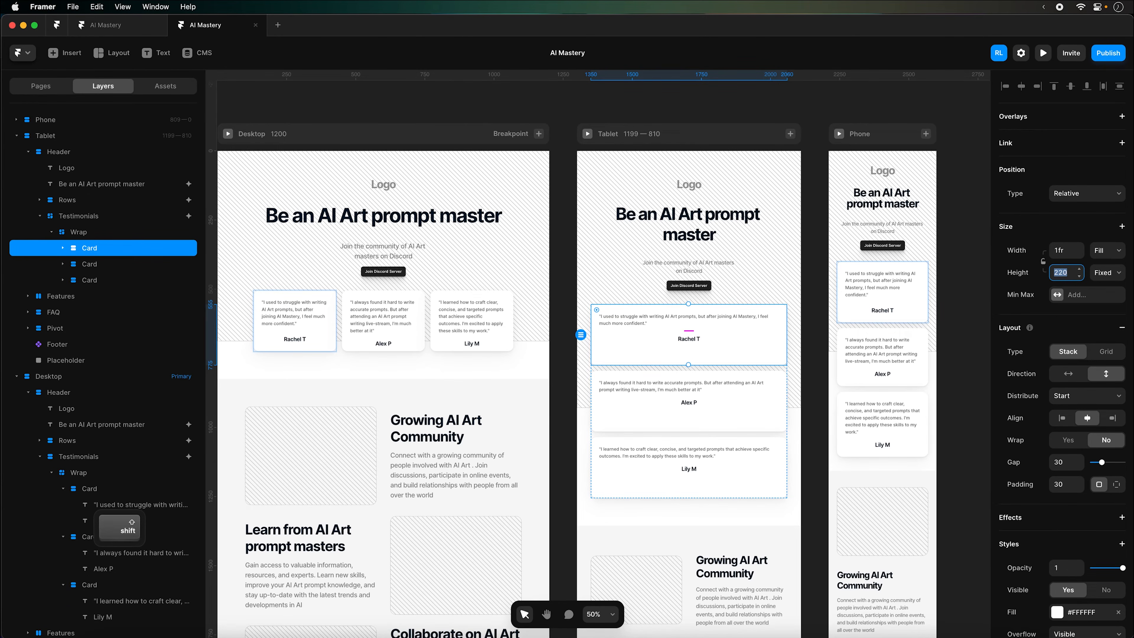
key("shift+Down")
key("shift+Down")
key("shift+Down")
key("shift+Down")
key("shift+Down")
key("shift+Down")
key("shift+Up")
key("shift+Up")
Reduce the second testimonial card's height to 180 in the Tablet layout
left_click(99, 261)
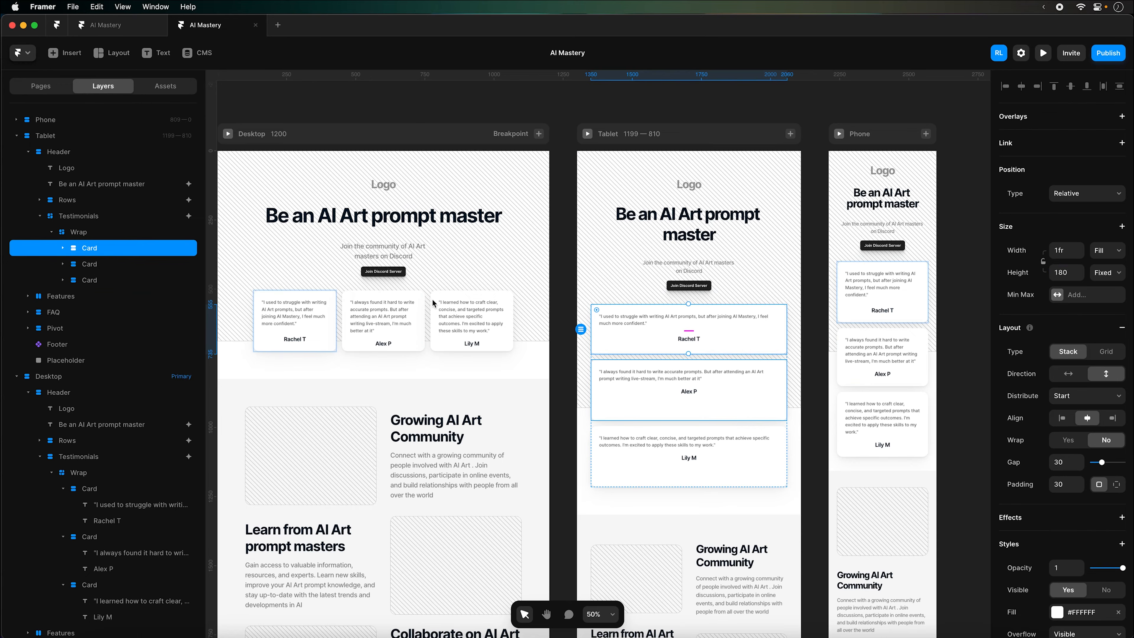
left_click(1063, 272)
key("shift+Down")
key("shift+Down")
key("shift+Down")
key("shift+Down")
key("shift+Down")
key("shift+Down")
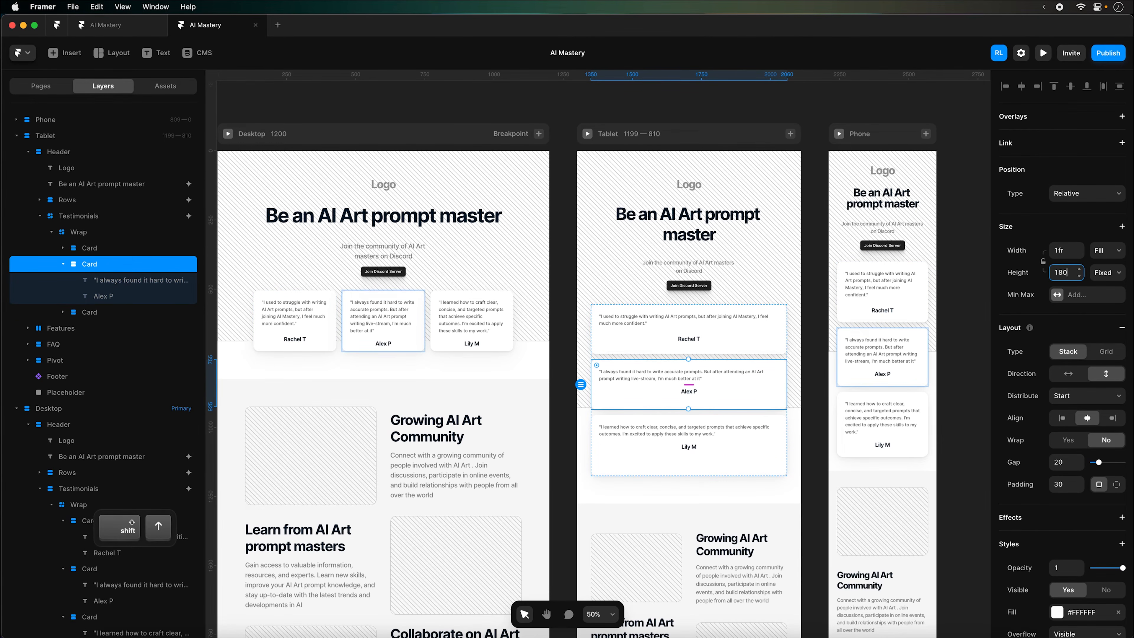
Set the third testimonial card's height to 160 in the Tablet layout
left_click(114, 313)
left_click(1073, 273)
key("shift+Down")
key("shift+Down")
key("shift+Down")
key("shift+Down")
key("shift+Down")
key("shift+Down")
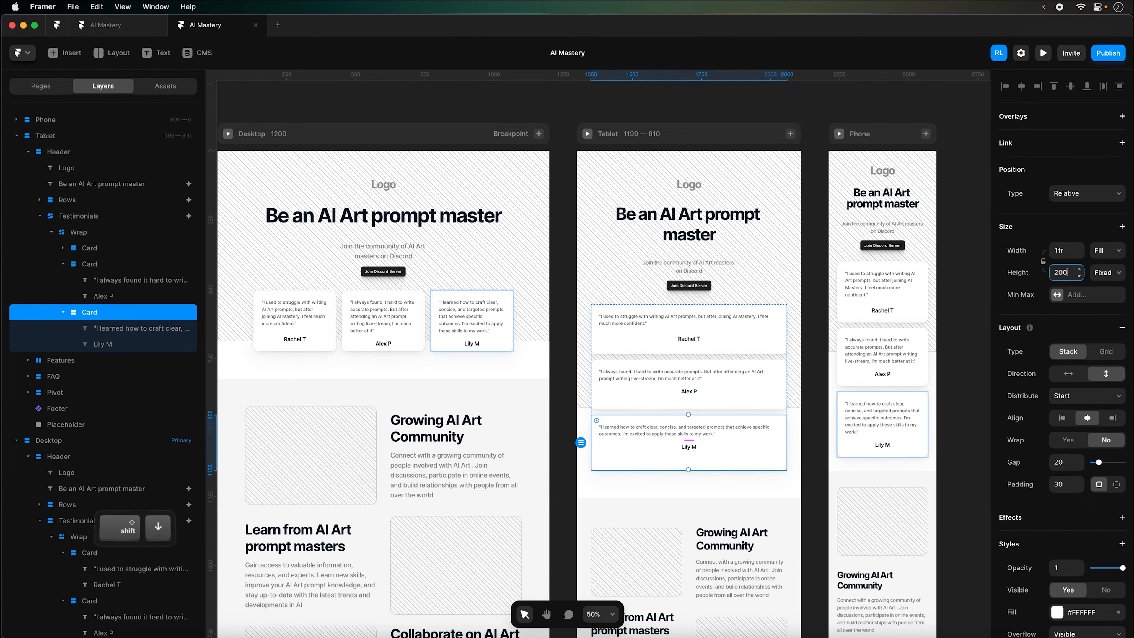
Set the heights of the second and first Tablet testimonial cards to 160 as well
left_click(112, 261)
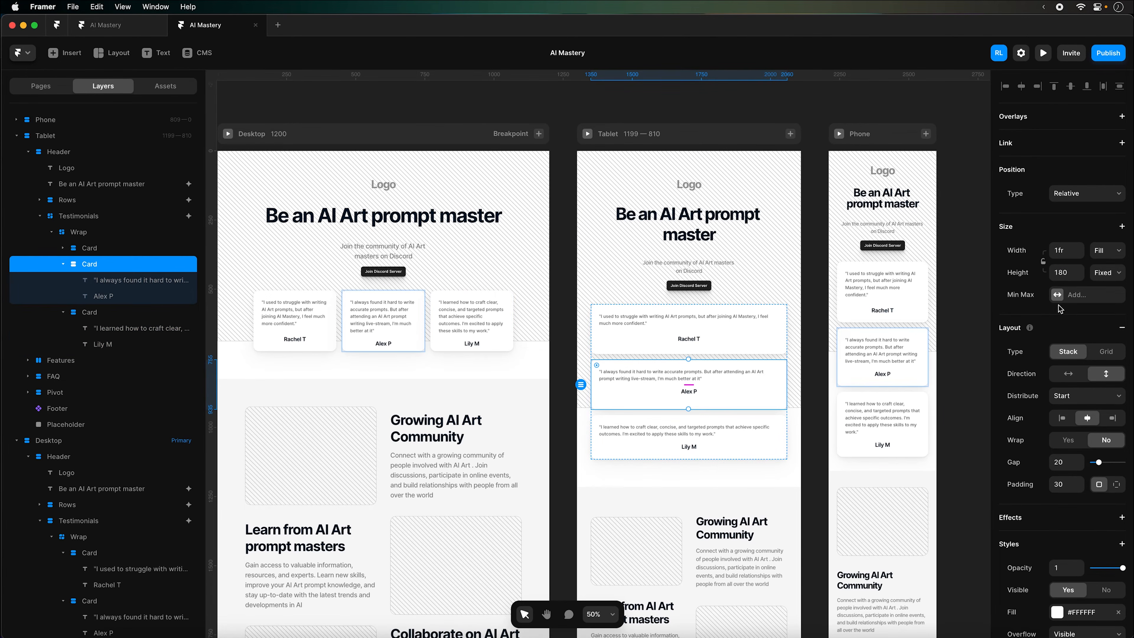
left_click(111, 253)
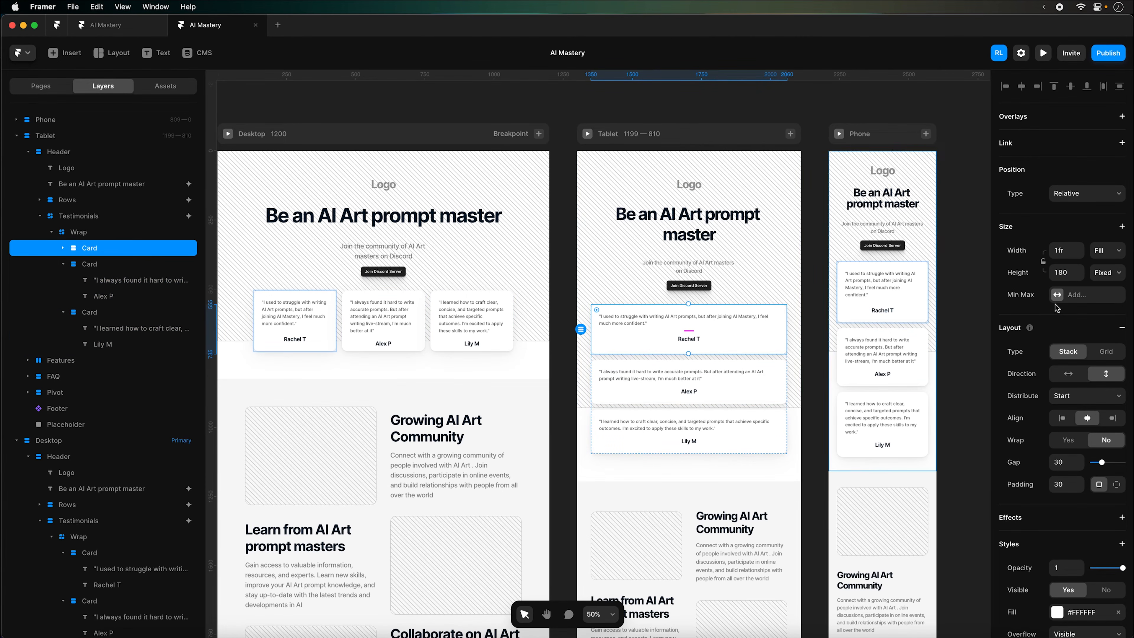
type("160")
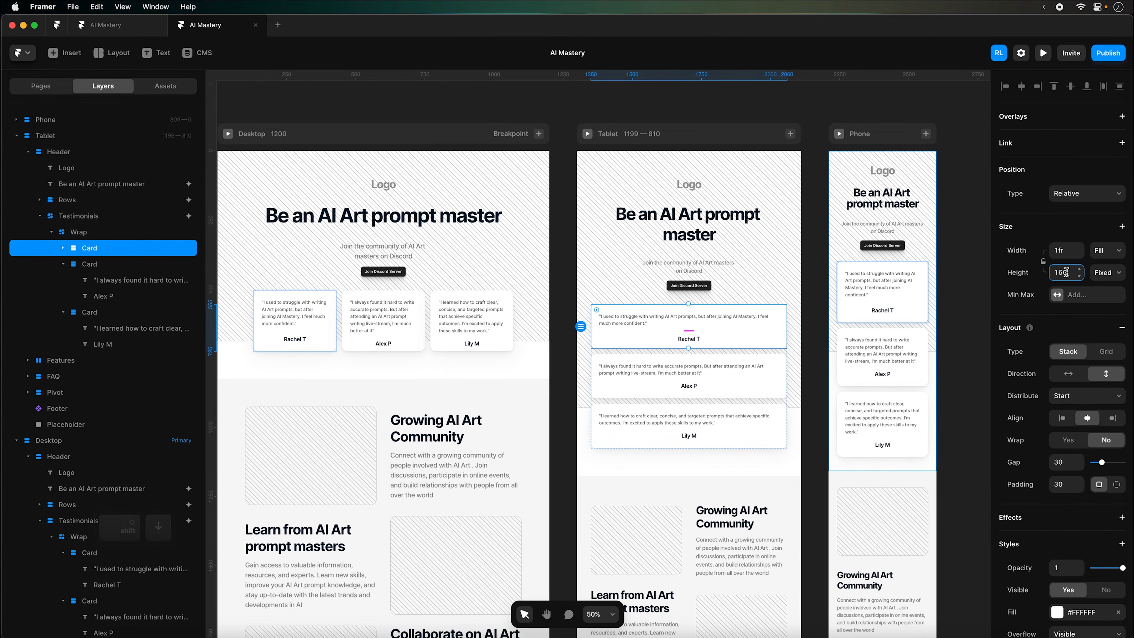
left_click(63, 247)
left_click(128, 282)
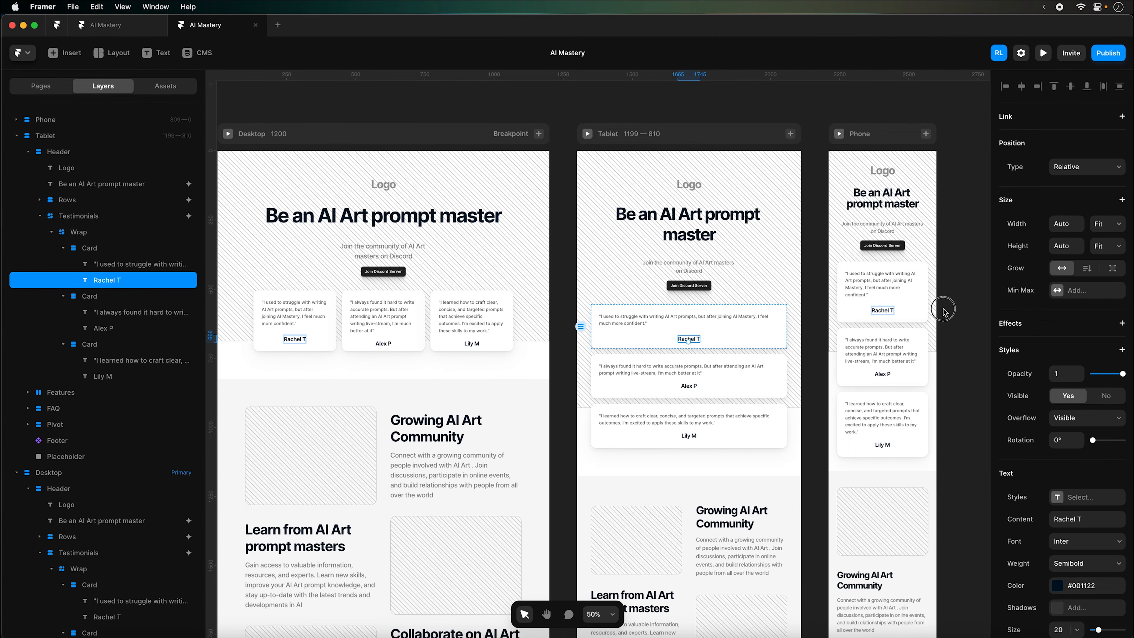
left_click(940, 320)
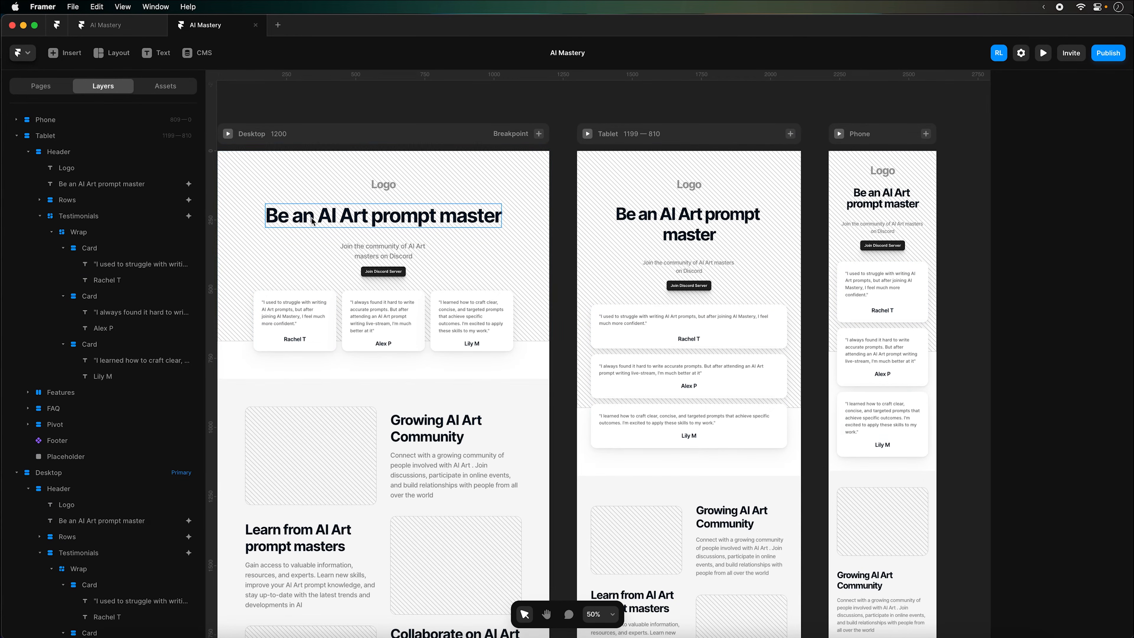
left_click(411, 137)
Preview the page, checking its sections and its responsive layout from 416 to 1342 px wide, and close the preview
left_click(1044, 53)
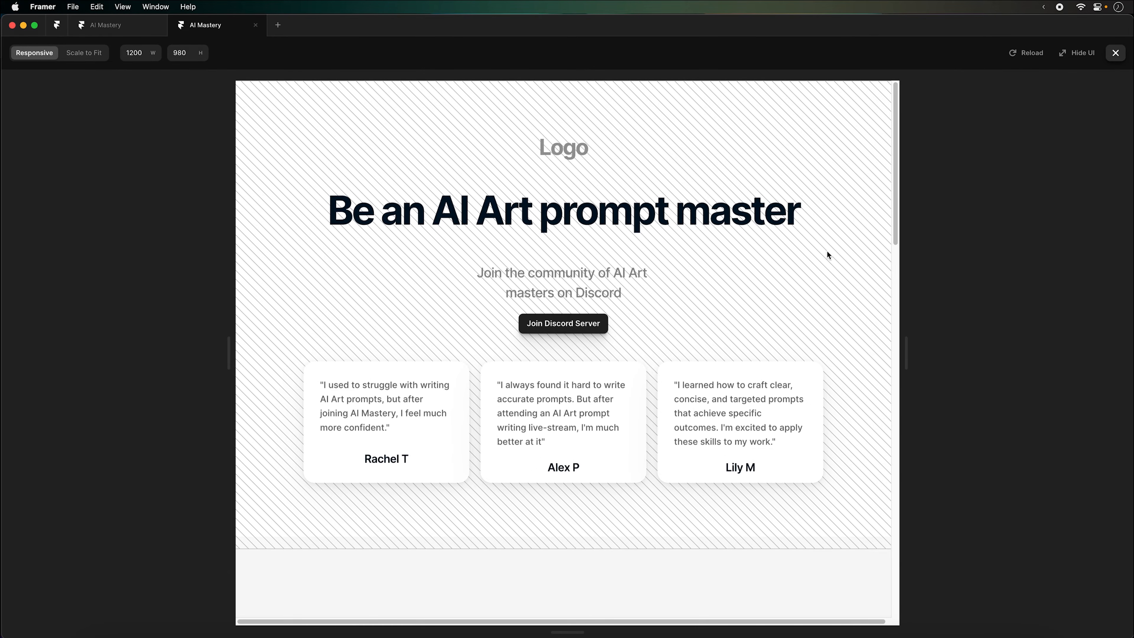
scroll(829, 255, "down", 10)
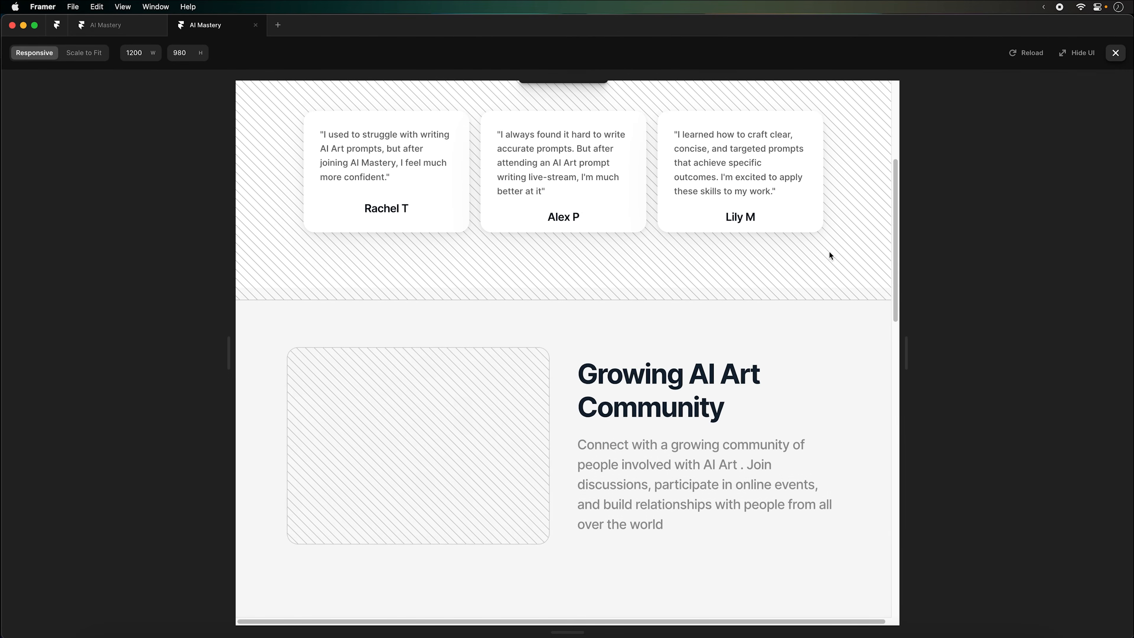
scroll(831, 255, "up", 15)
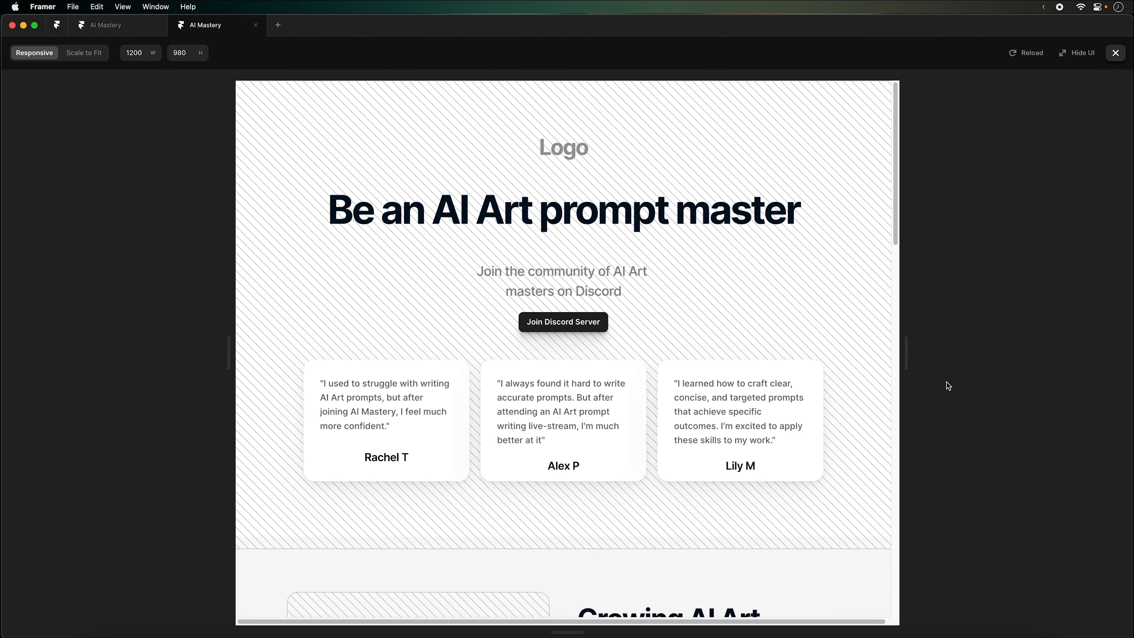
left_click_drag(909, 361, 690, 379)
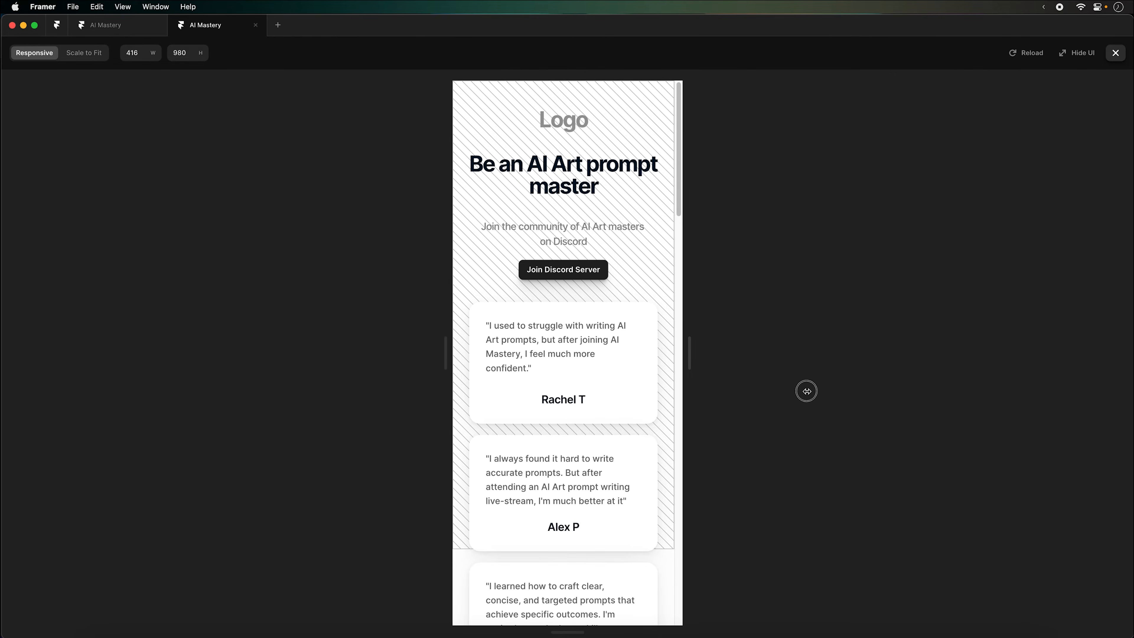
left_click_drag(943, 405, 947, 405)
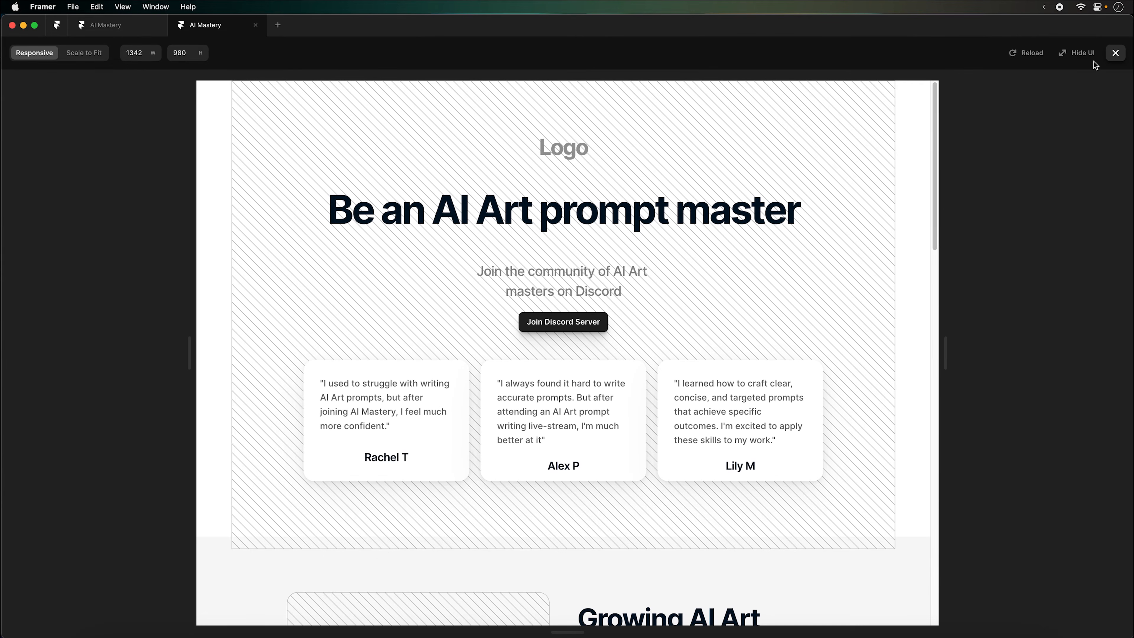
left_click(1116, 52)
left_click(285, 295)
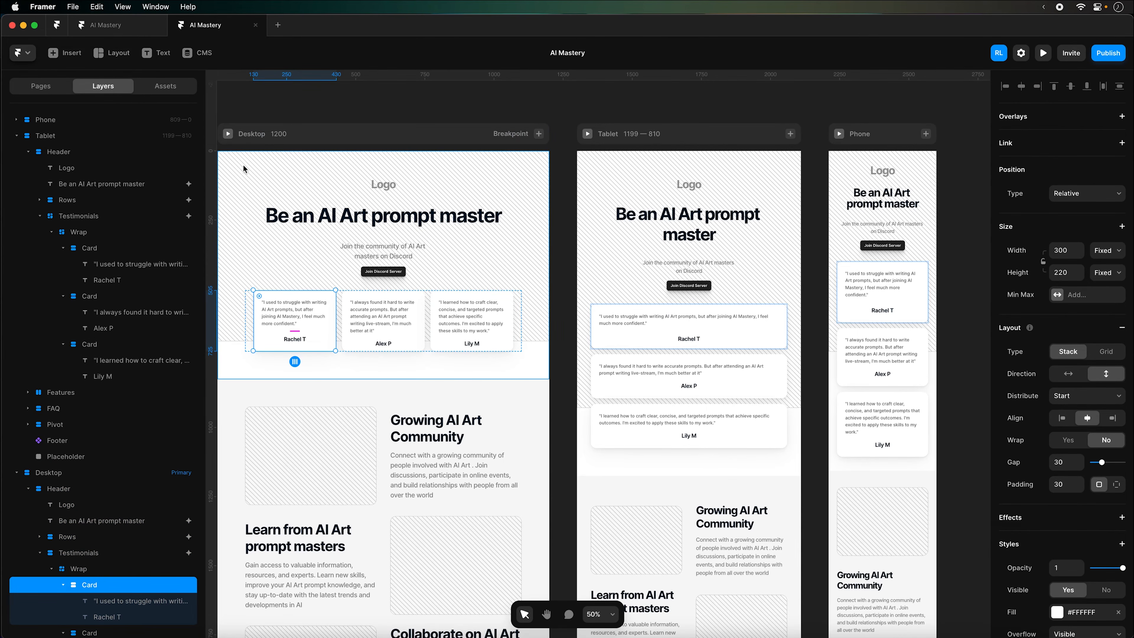
scroll(368, 191, "left", 3)
left_click(428, 142)
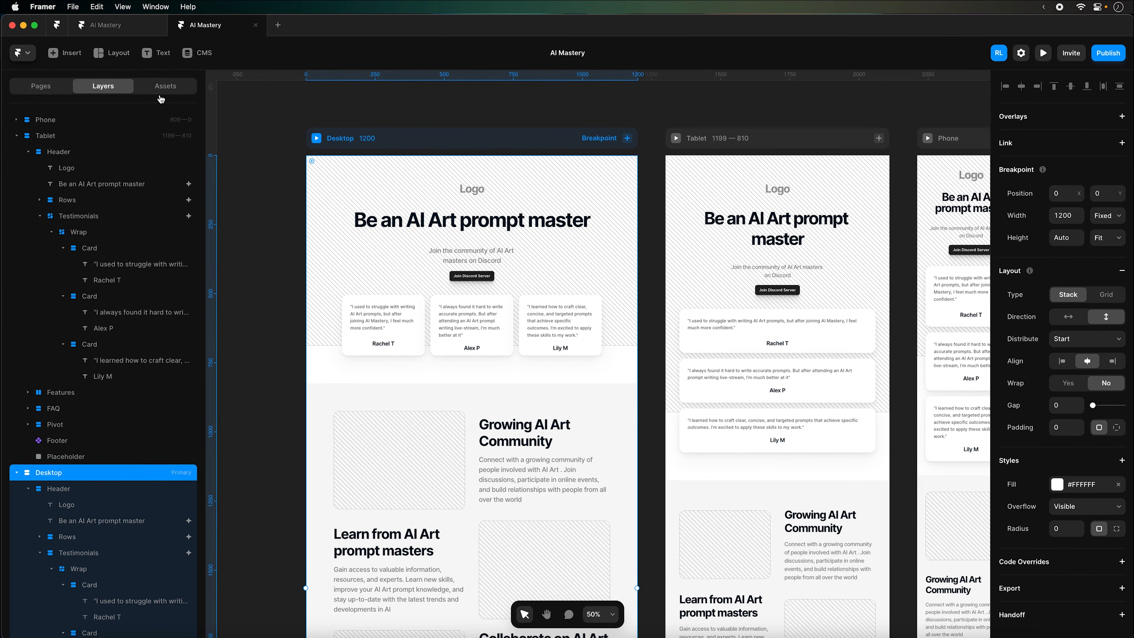
Review the project's text styles, shared fill colors and the Style guide canvas page, and return to the Home page
left_click(172, 88)
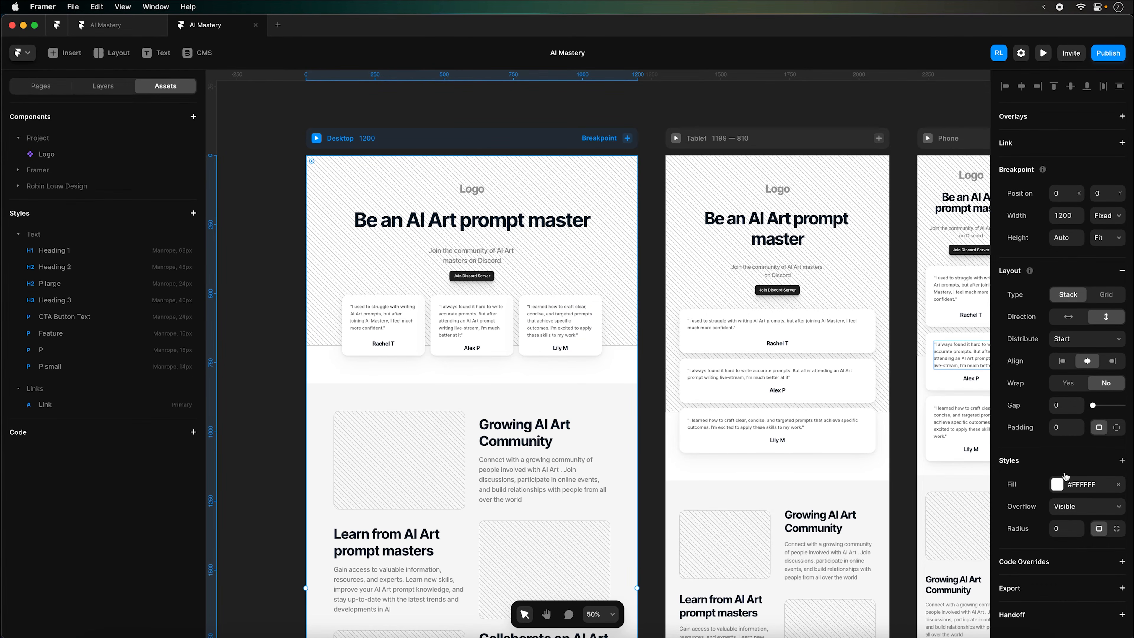
left_click(1080, 487)
scroll(907, 592, "down", 3)
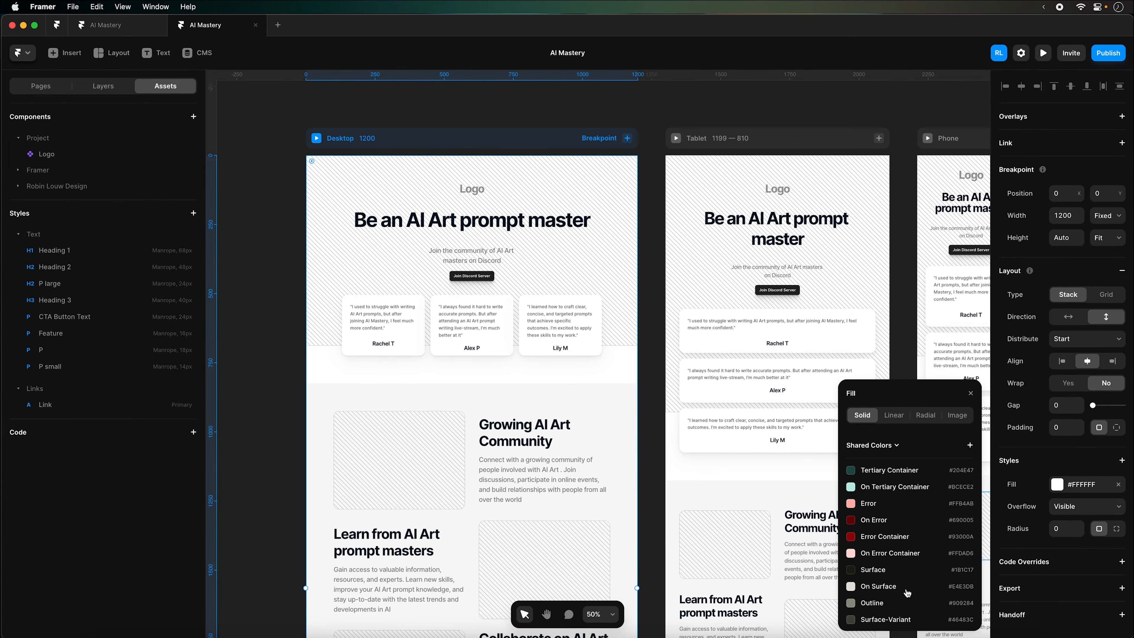
left_click(53, 92)
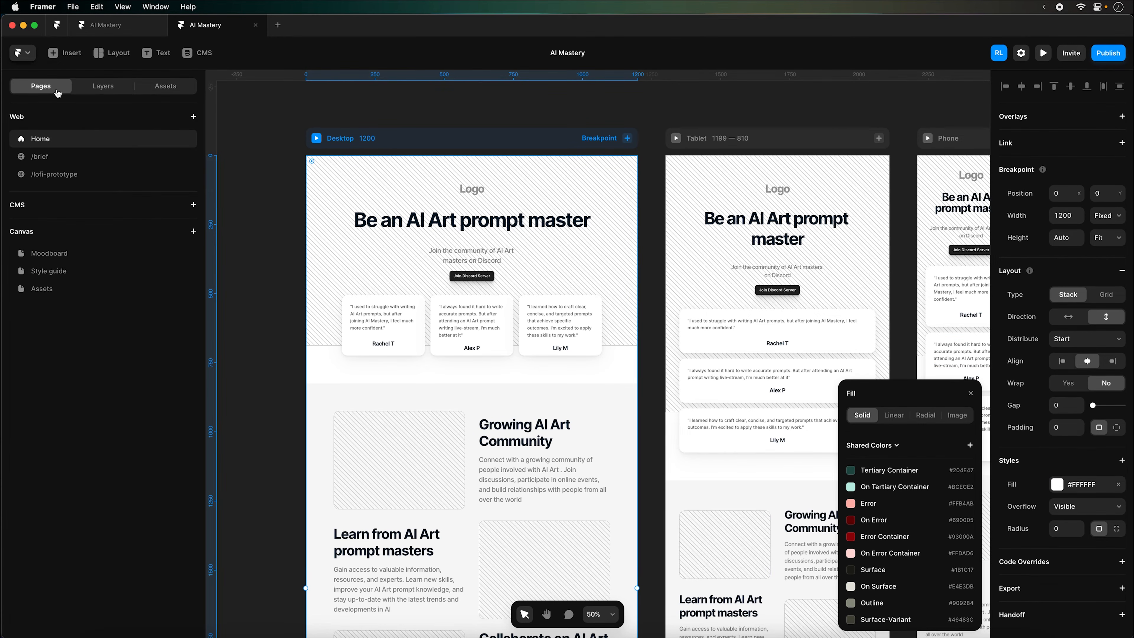
left_click(63, 272)
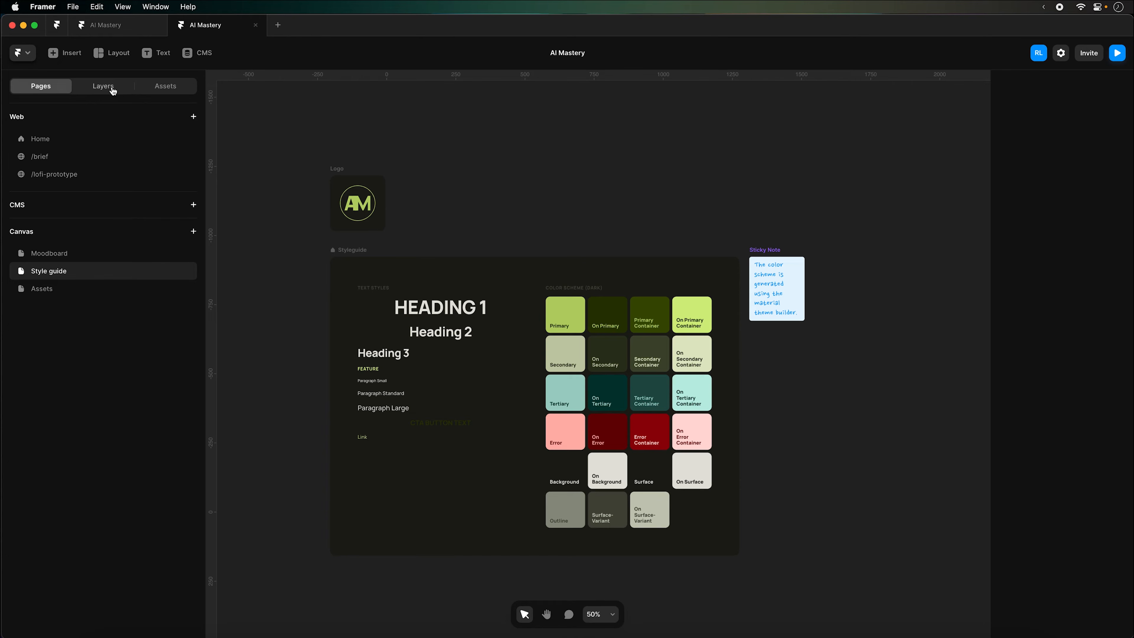
left_click(69, 143)
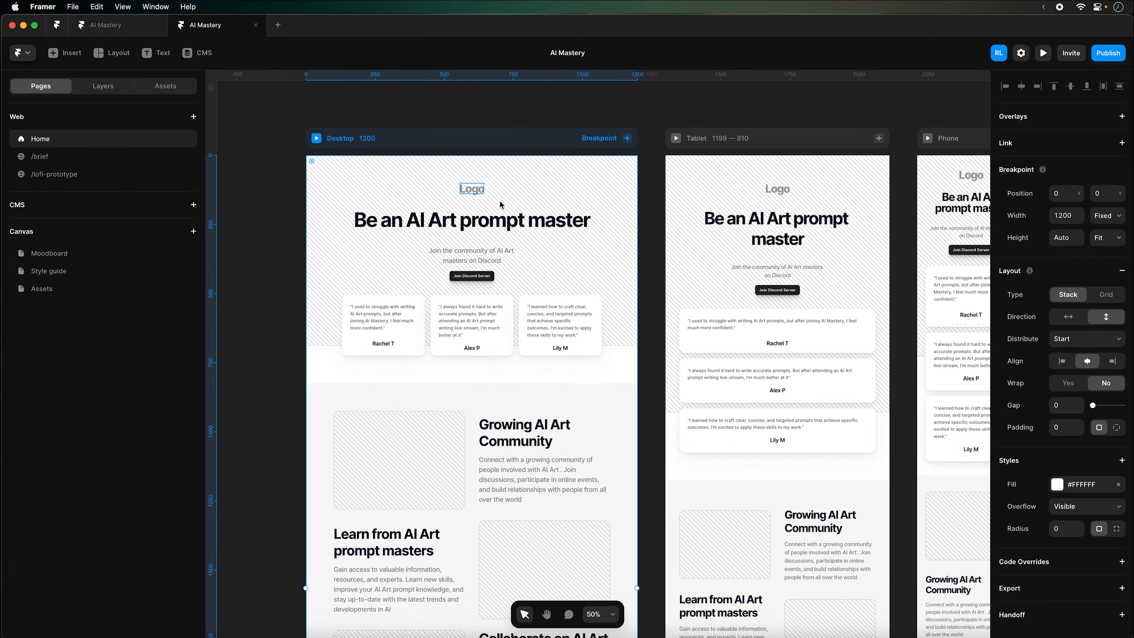
Set the Desktop breakpoint's fill to the shared Background color
left_click(1083, 487)
scroll(897, 590, "down", 3)
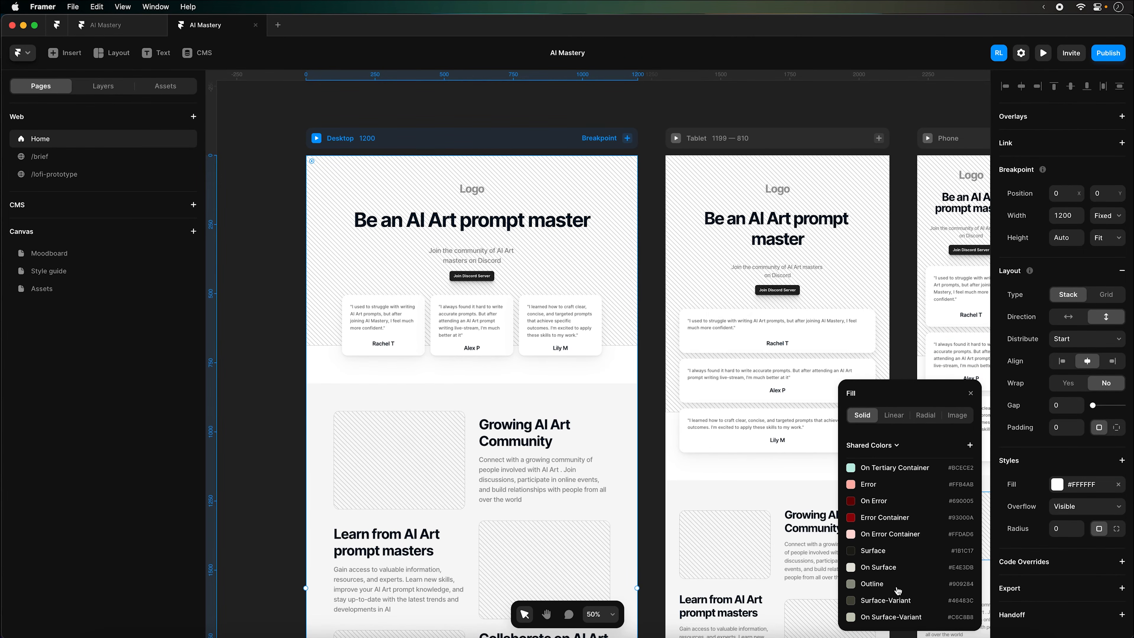
scroll(877, 558, "up", 4)
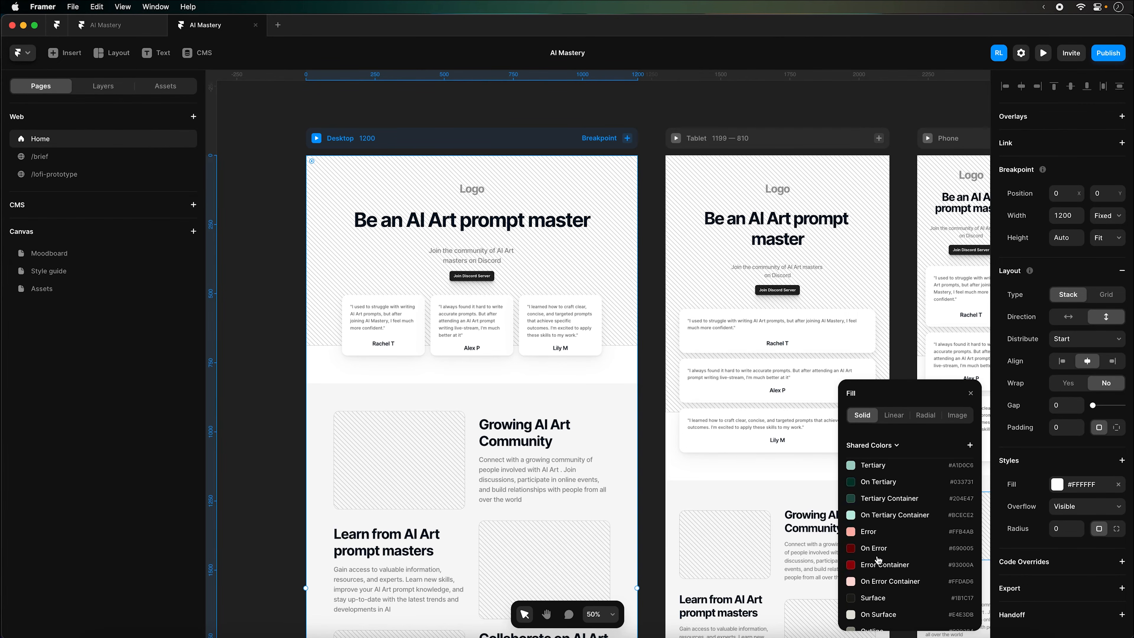
scroll(878, 558, "down", 3)
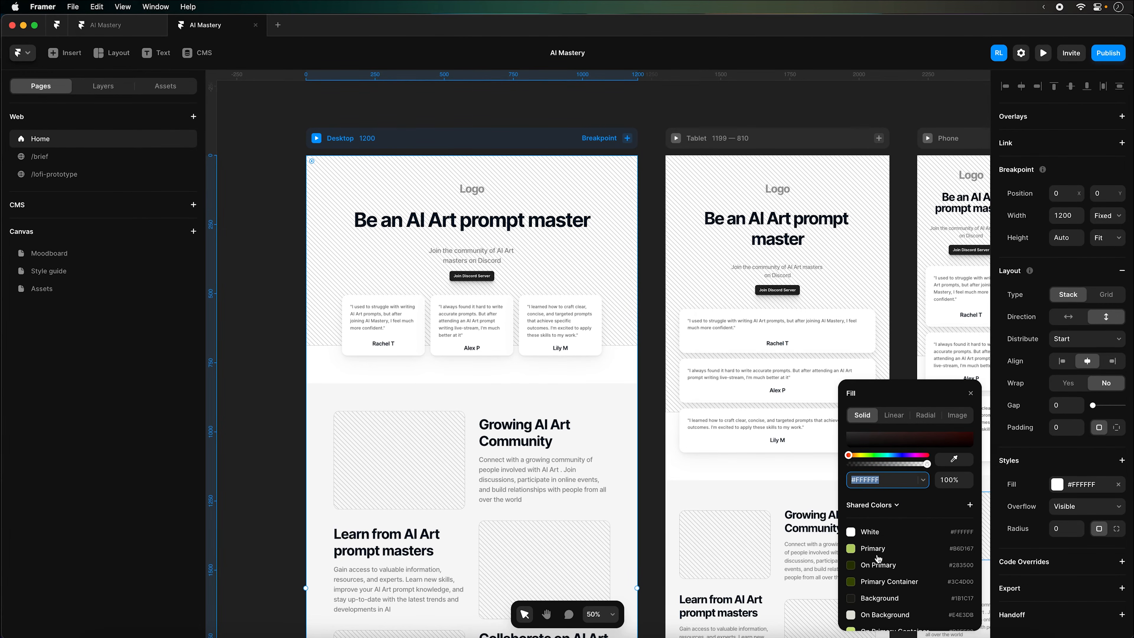
left_click(880, 571)
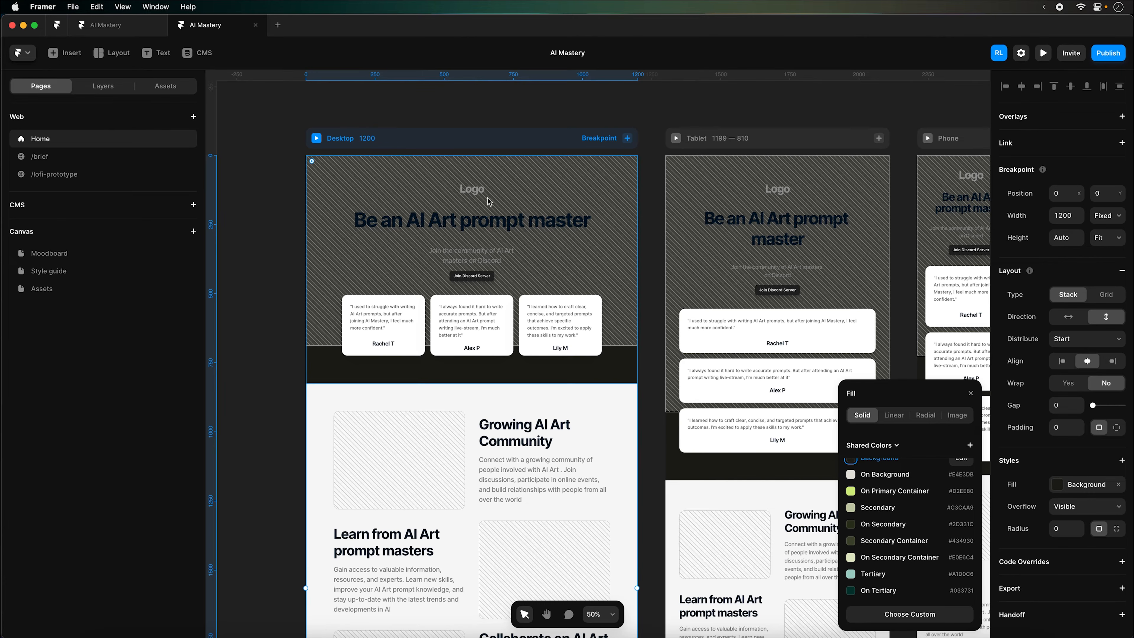
Replace the placeholder Logo text in the Desktop header with the project's Logo component
left_click(472, 190)
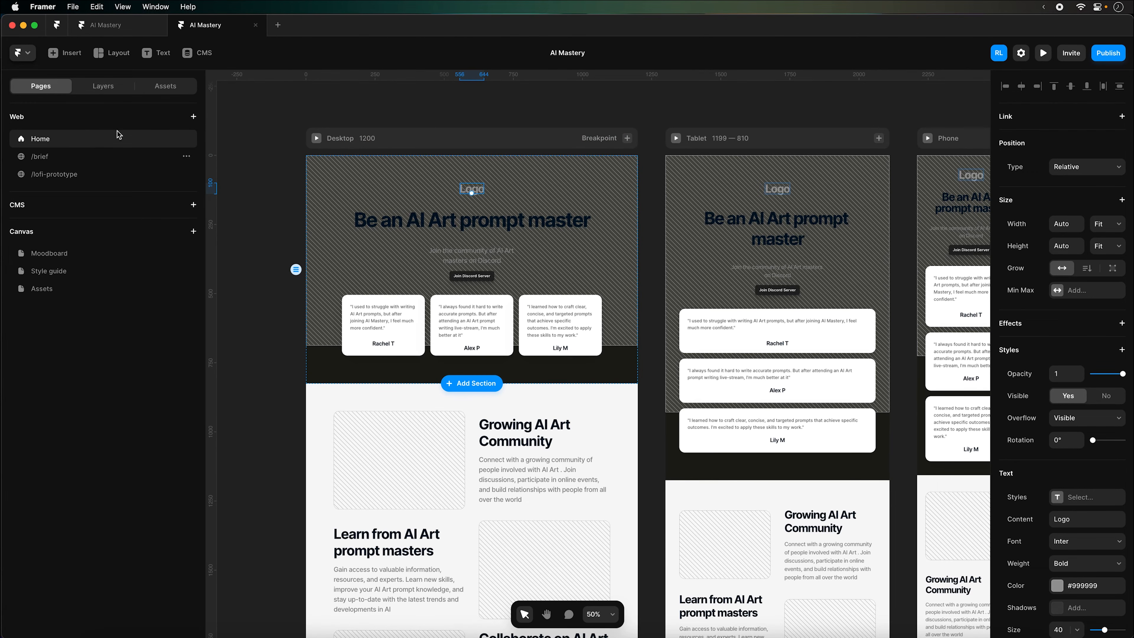
left_click(155, 88)
left_click_drag(51, 156, 471, 179)
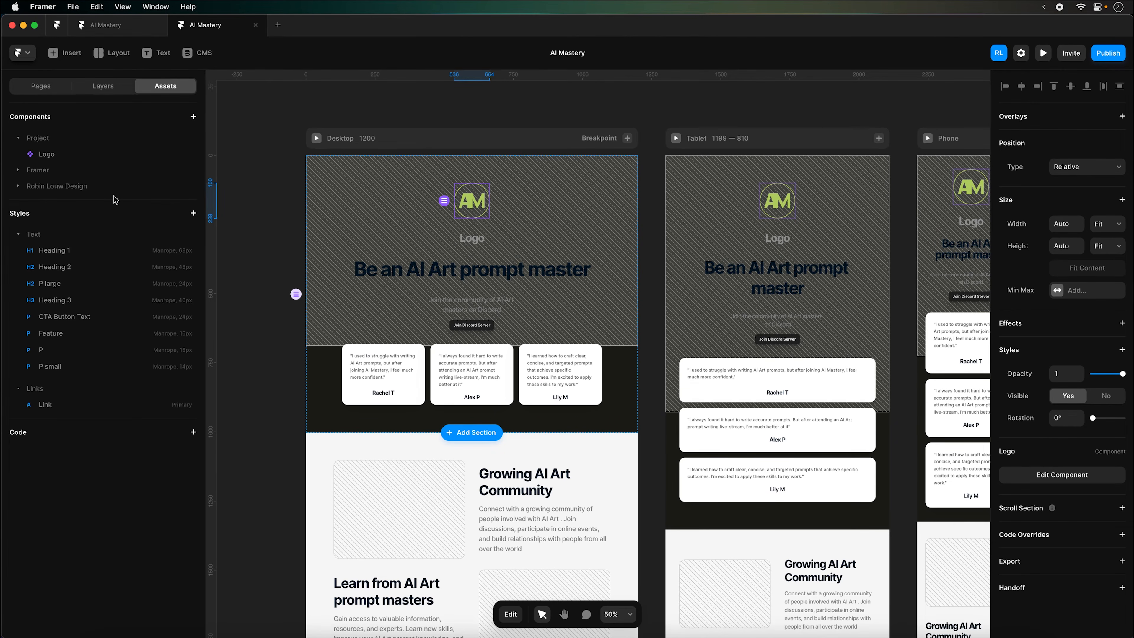
left_click(466, 238)
key("BackSpace")
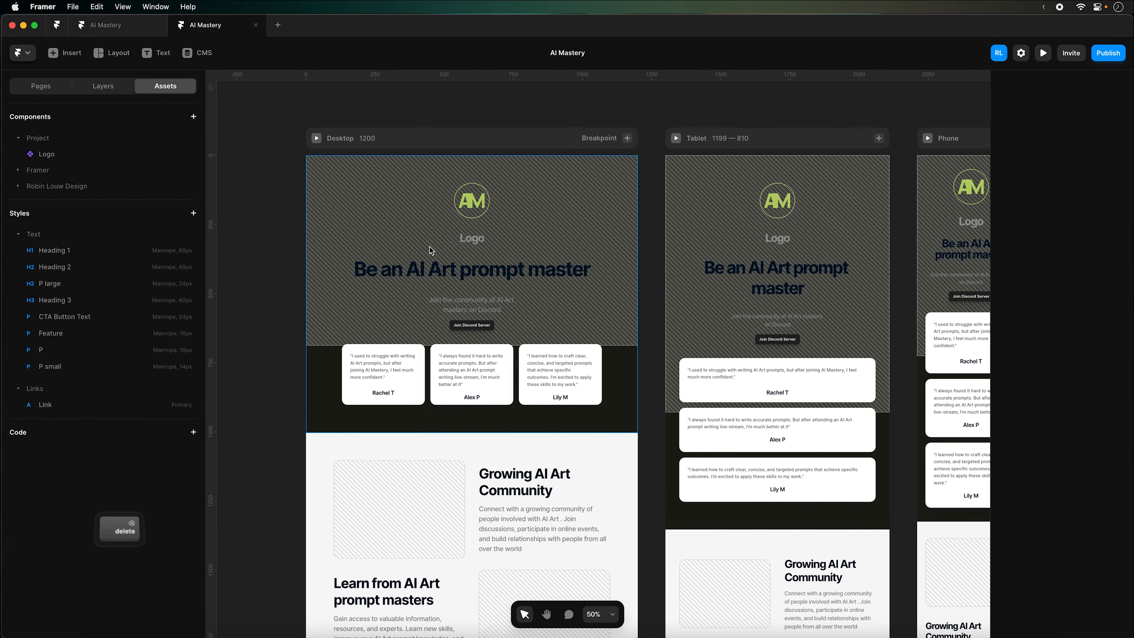
Apply the Heading 1 text style to the "Be an AI Art prompt master" title in the Desktop header
left_click(464, 248)
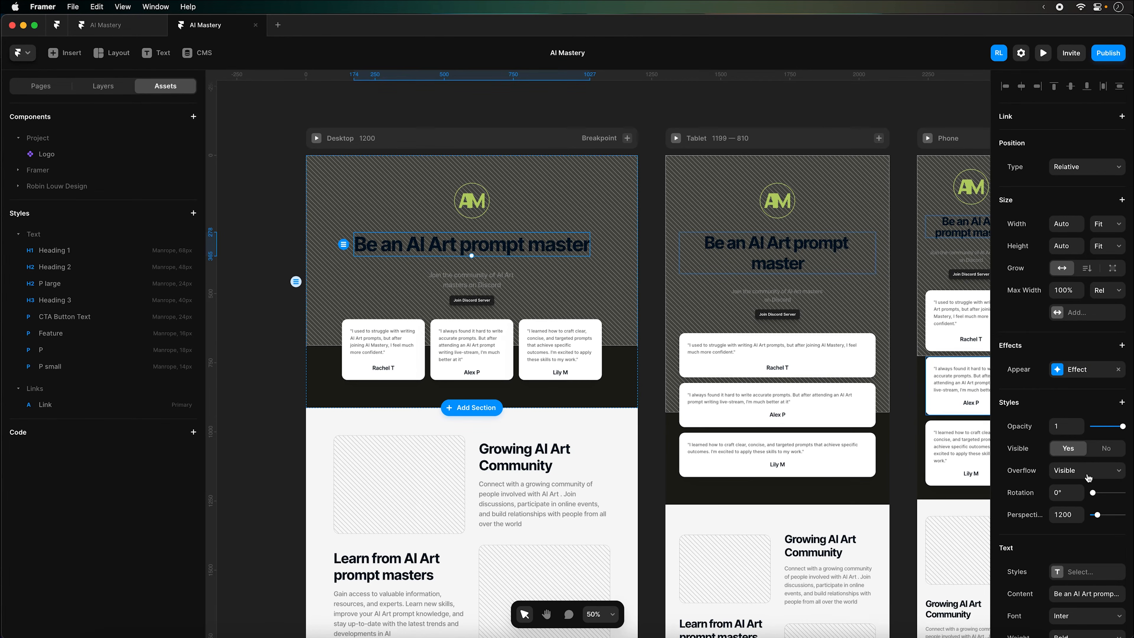
left_click(1102, 567)
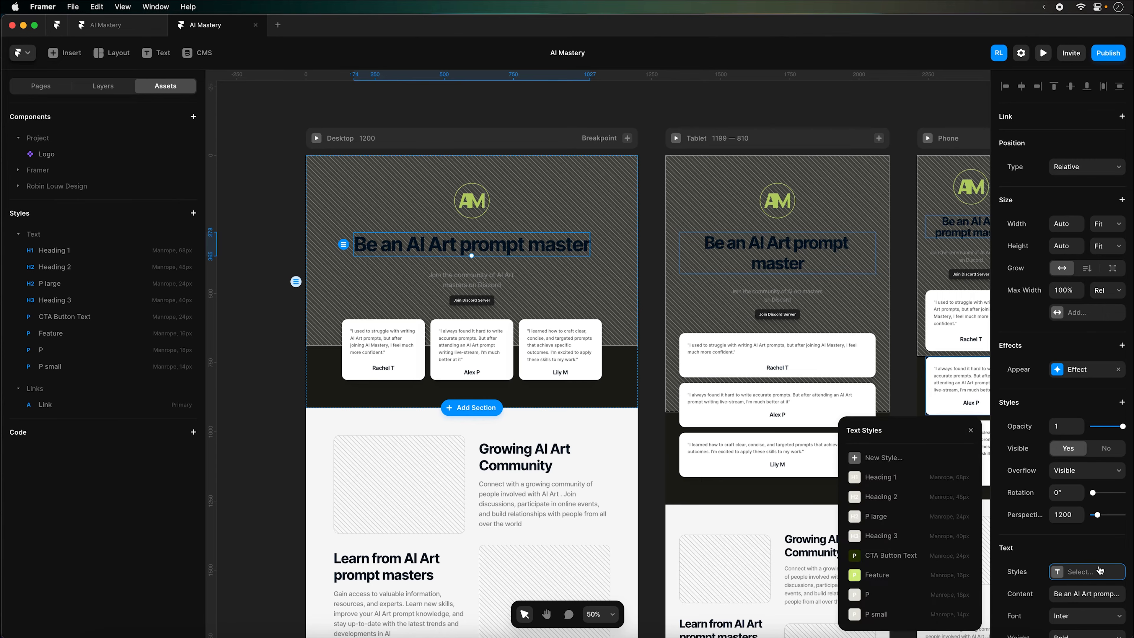
left_click(877, 477)
Apply the P large text style to the "Join the community" line under the title and center-align it
left_click(467, 276)
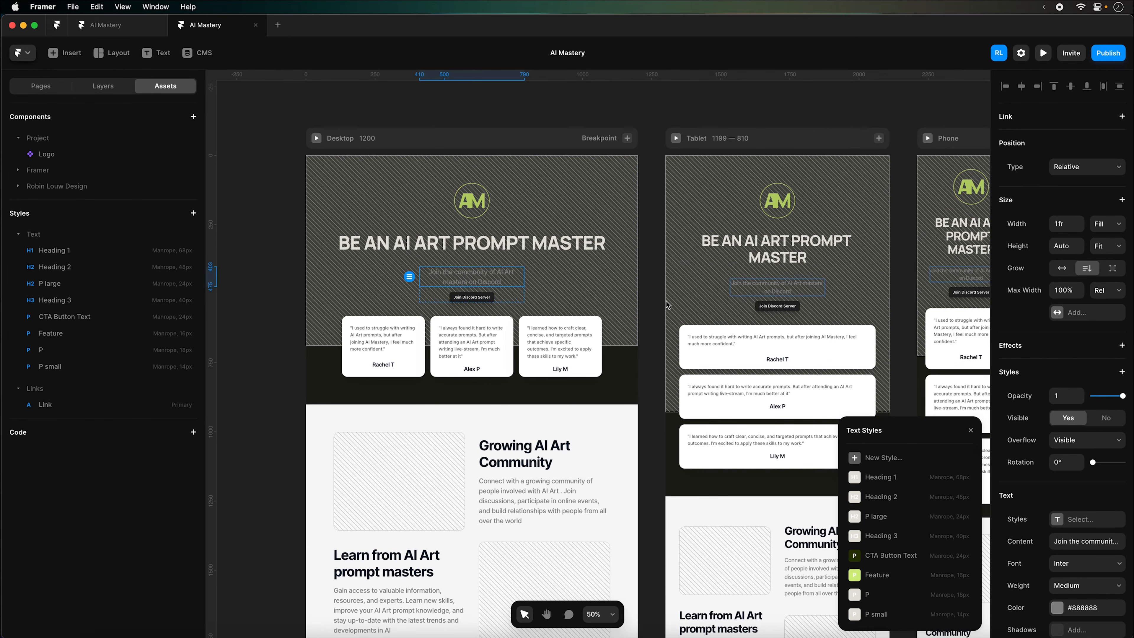
left_click(872, 520)
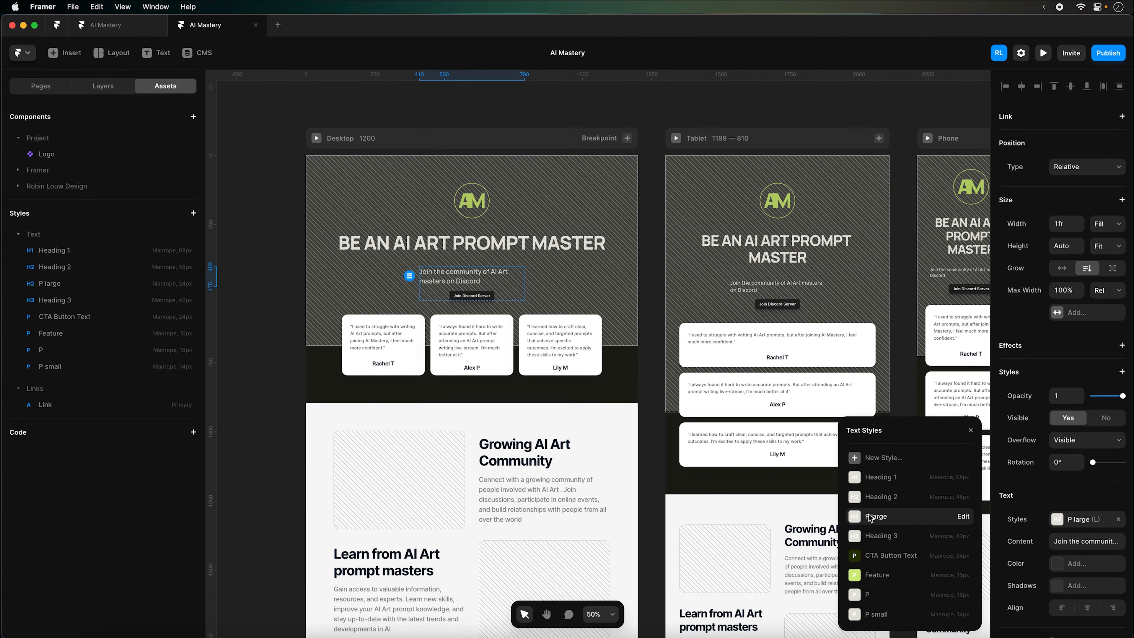
left_click(1087, 608)
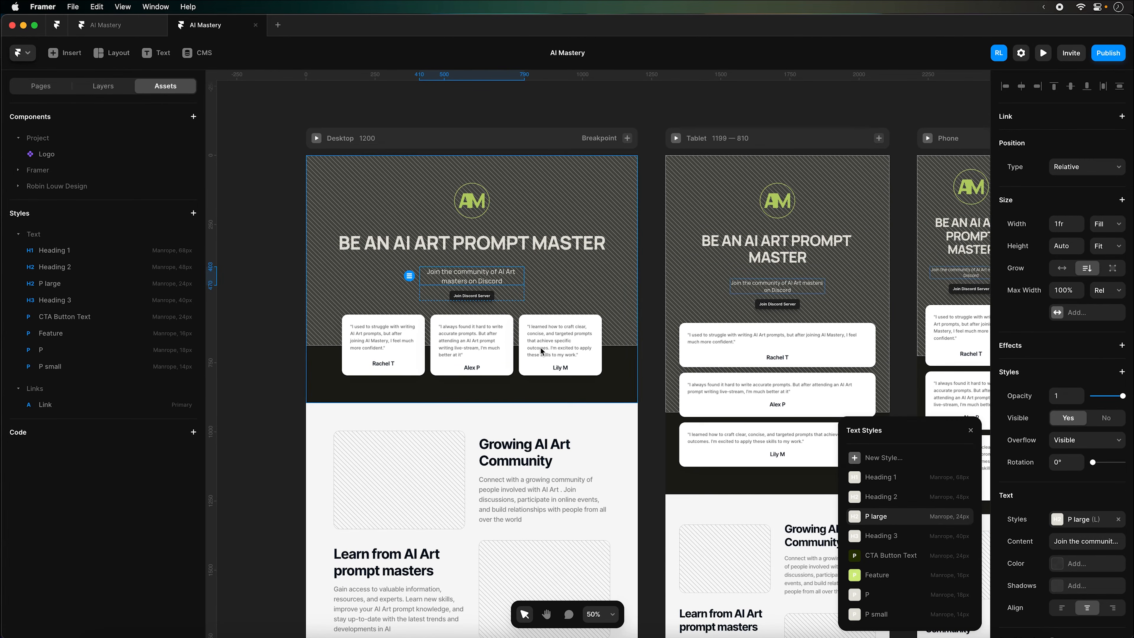
Open the Join Discord Server button's component for editing by unlinking it from the other project and replacing all instances
left_click(471, 298)
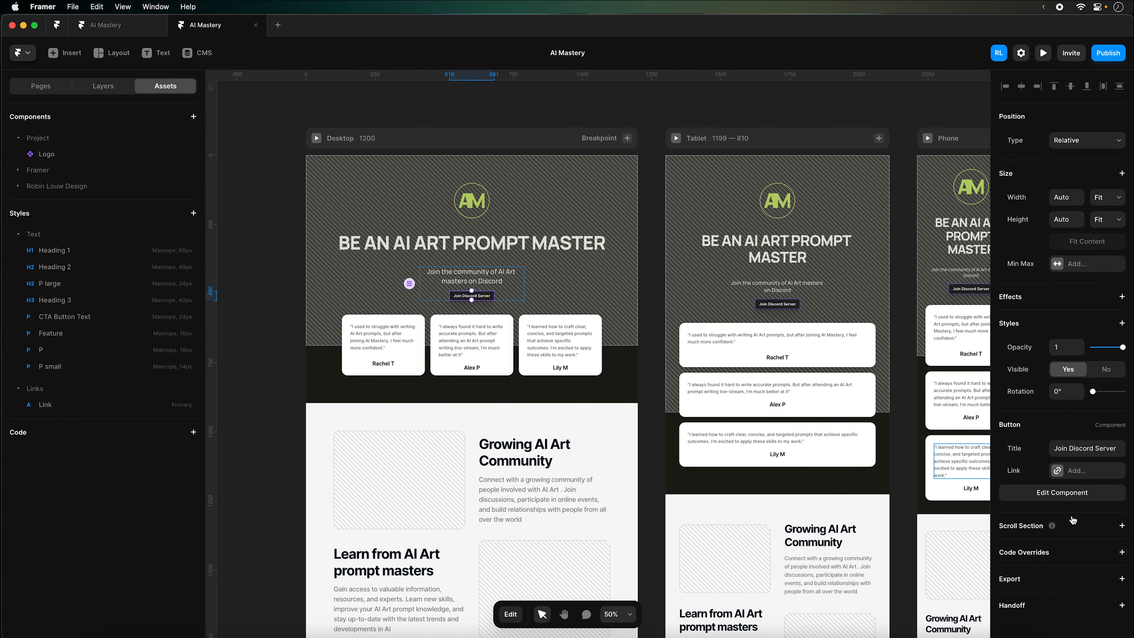
left_click(1062, 493)
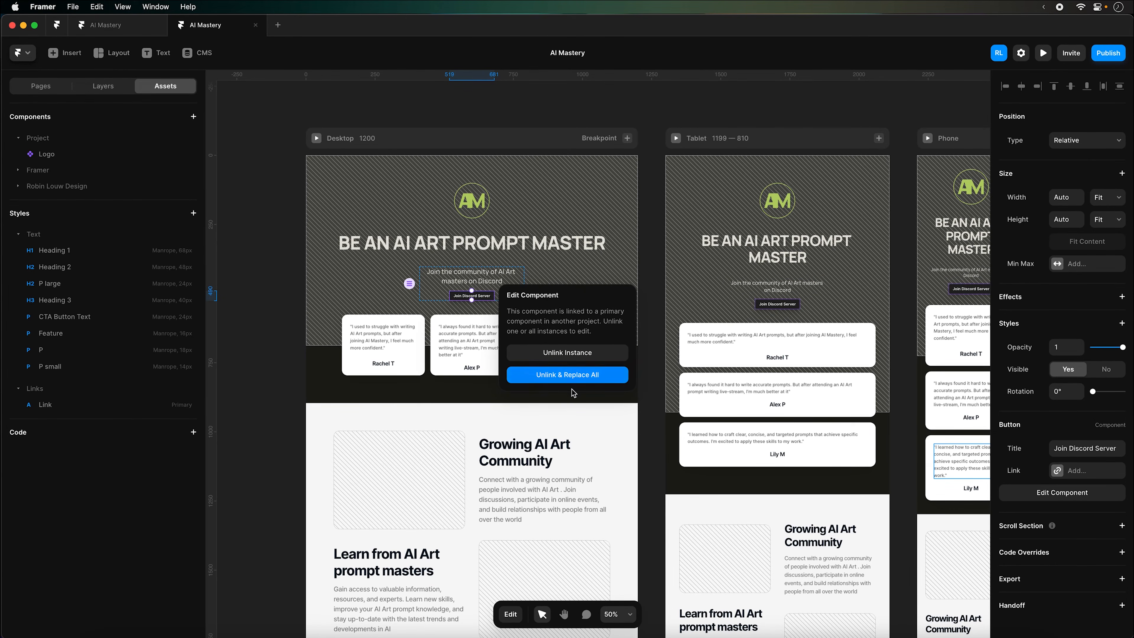
left_click(566, 376)
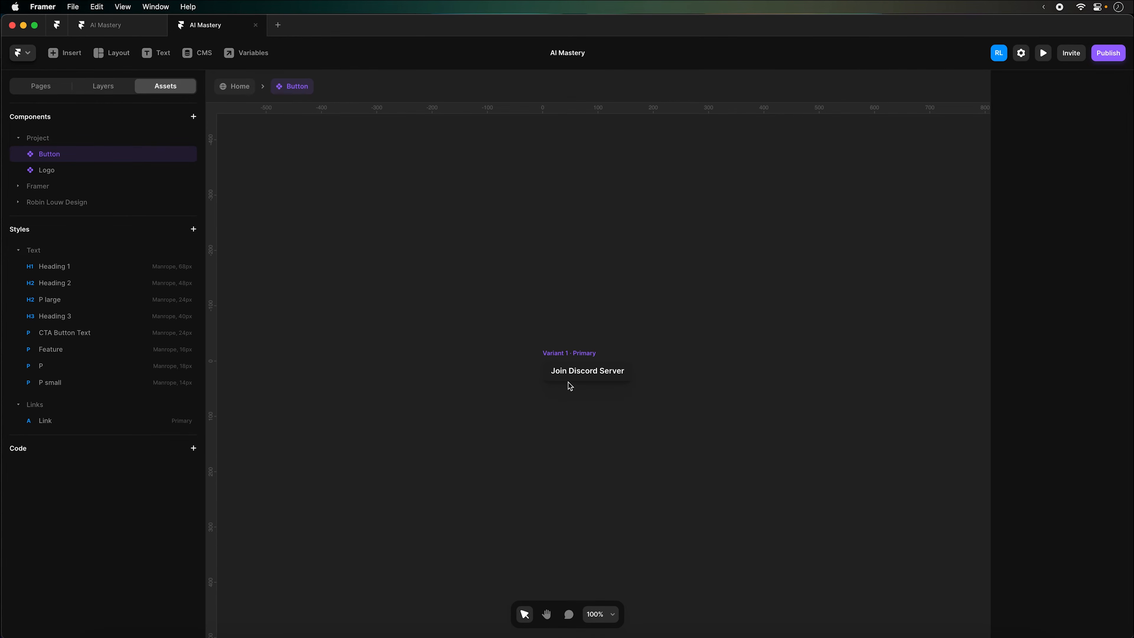
Set the fill of the button's primary variant to the shared Primary color
left_click(574, 353)
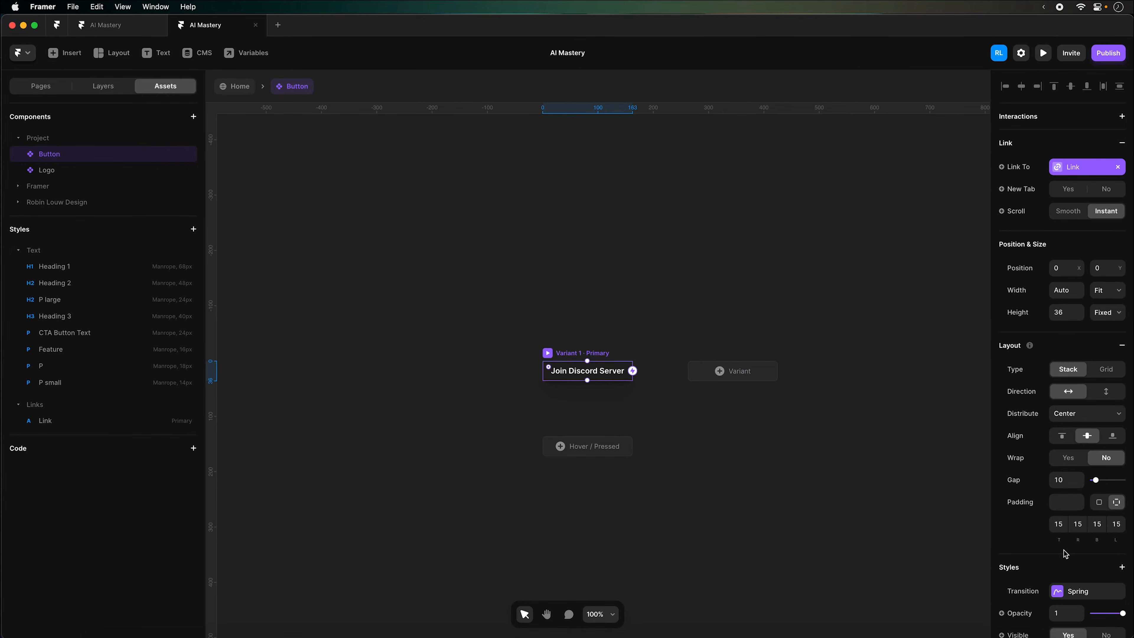
scroll(1064, 554, "down", 5)
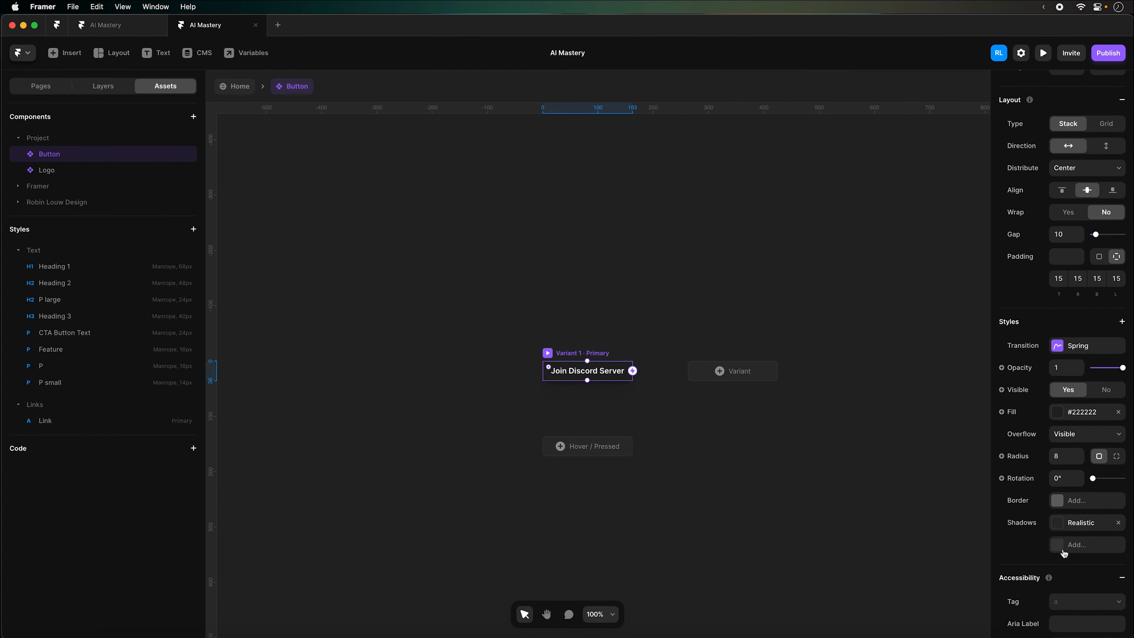
left_click(1075, 527)
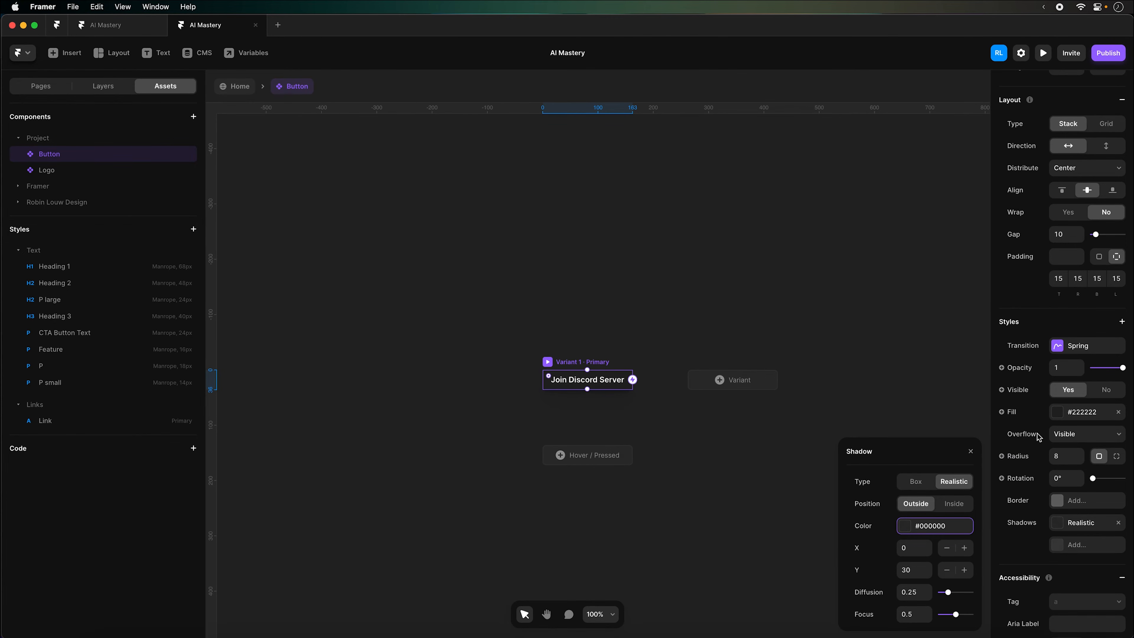
left_click(1065, 418)
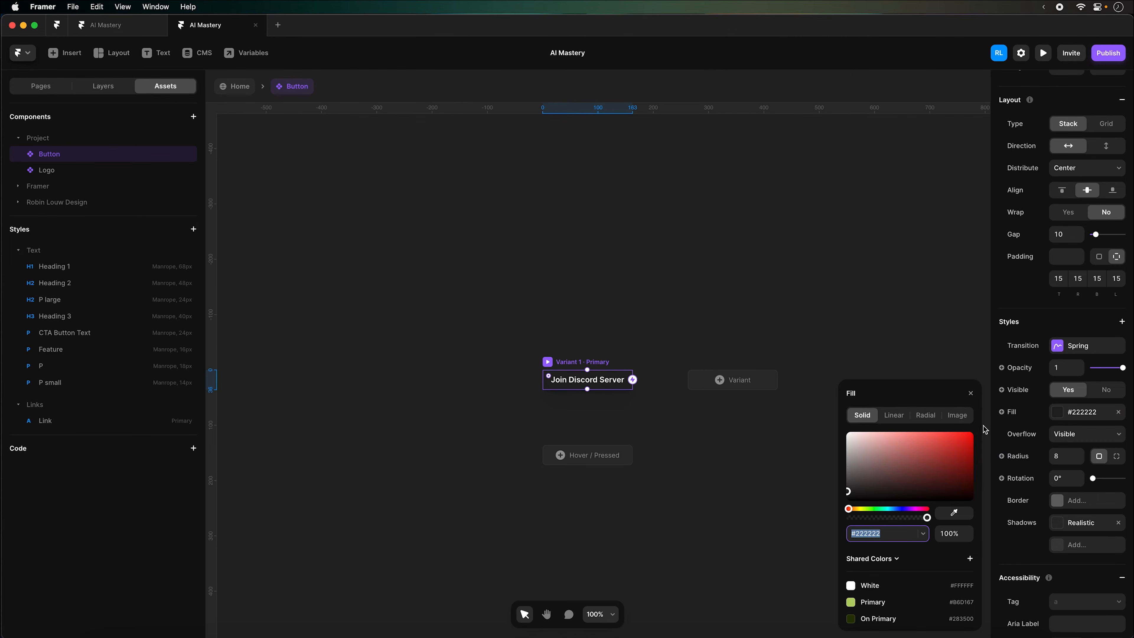
left_click(875, 601)
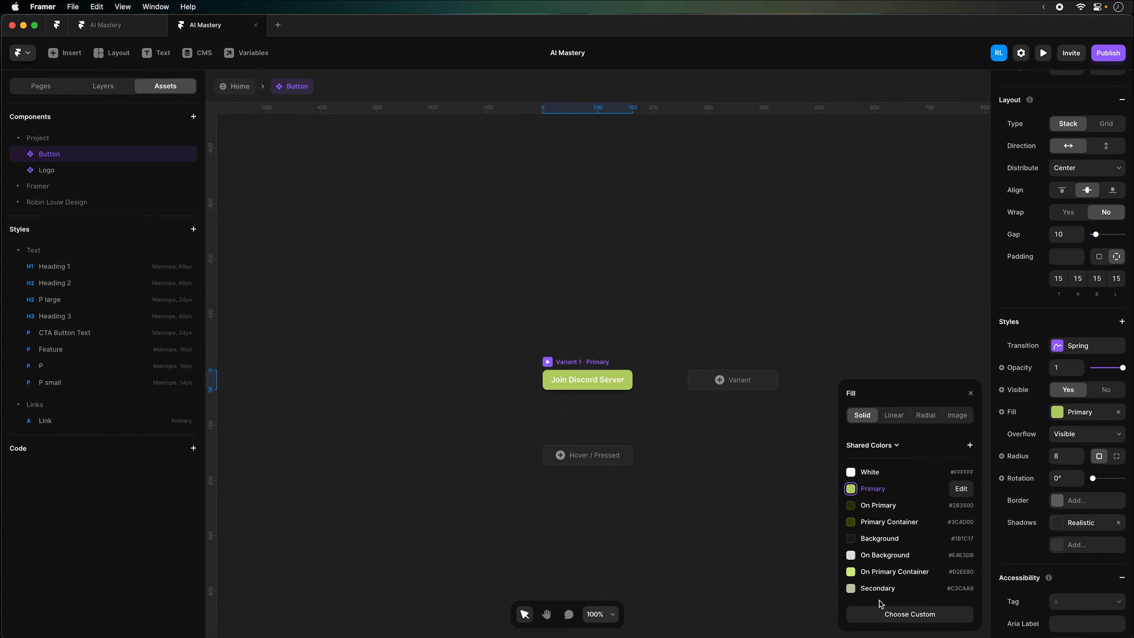
Apply the CTA Button Text style to the button's Join Discord Server label
left_click(587, 385)
left_click(1073, 472)
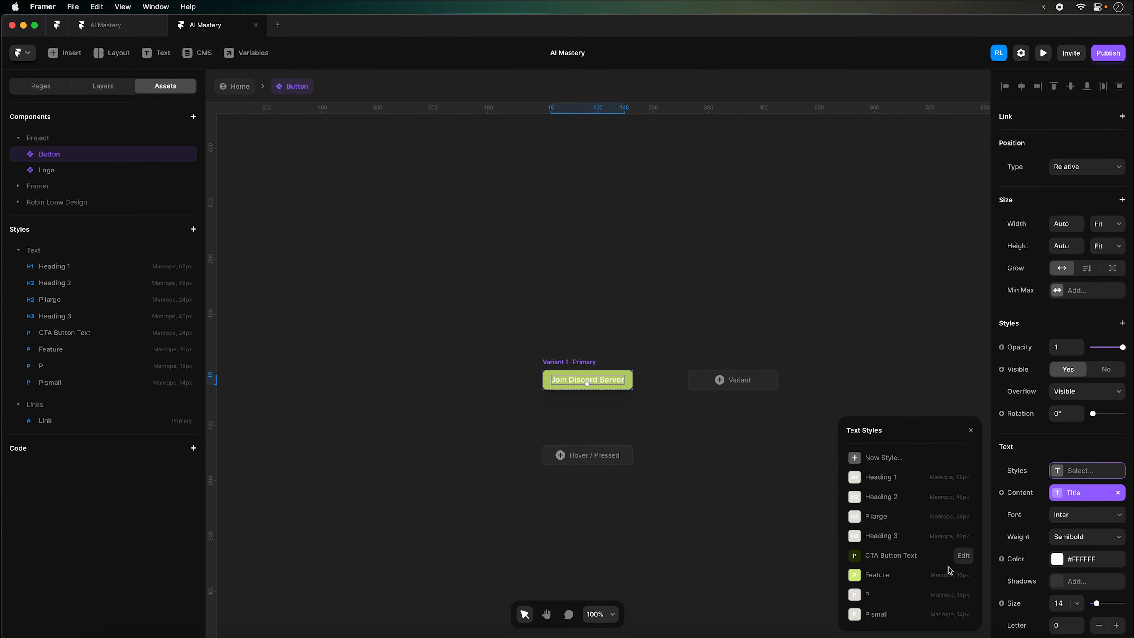
left_click(897, 559)
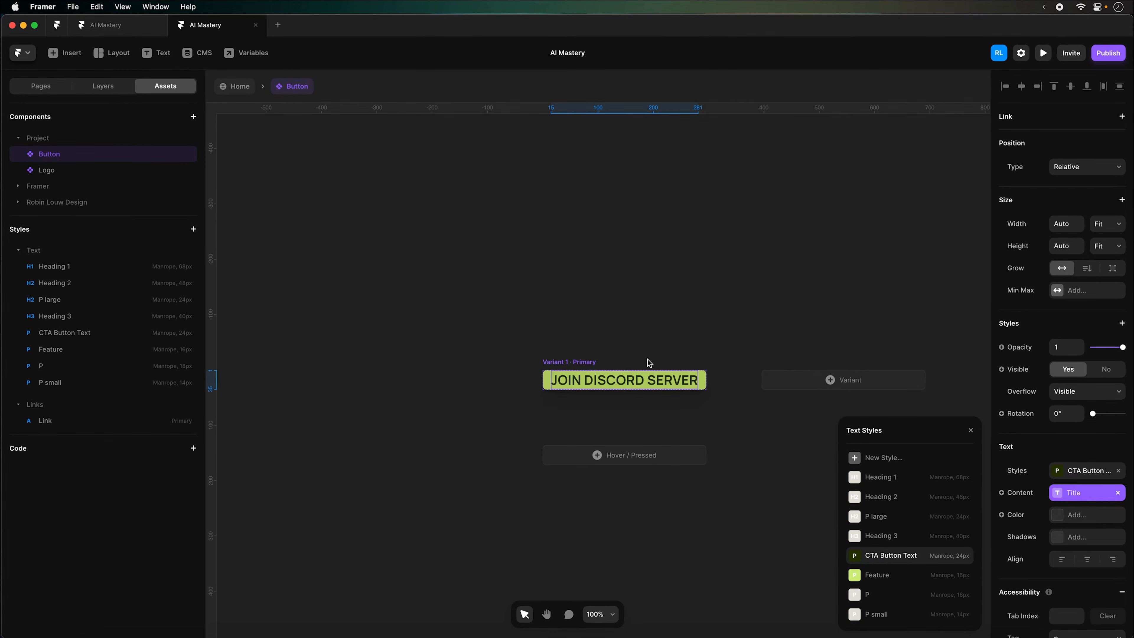
Set the primary button variant's height to Fit and its right and left padding to 30
left_click(589, 363)
scroll(1076, 211, "up", 5)
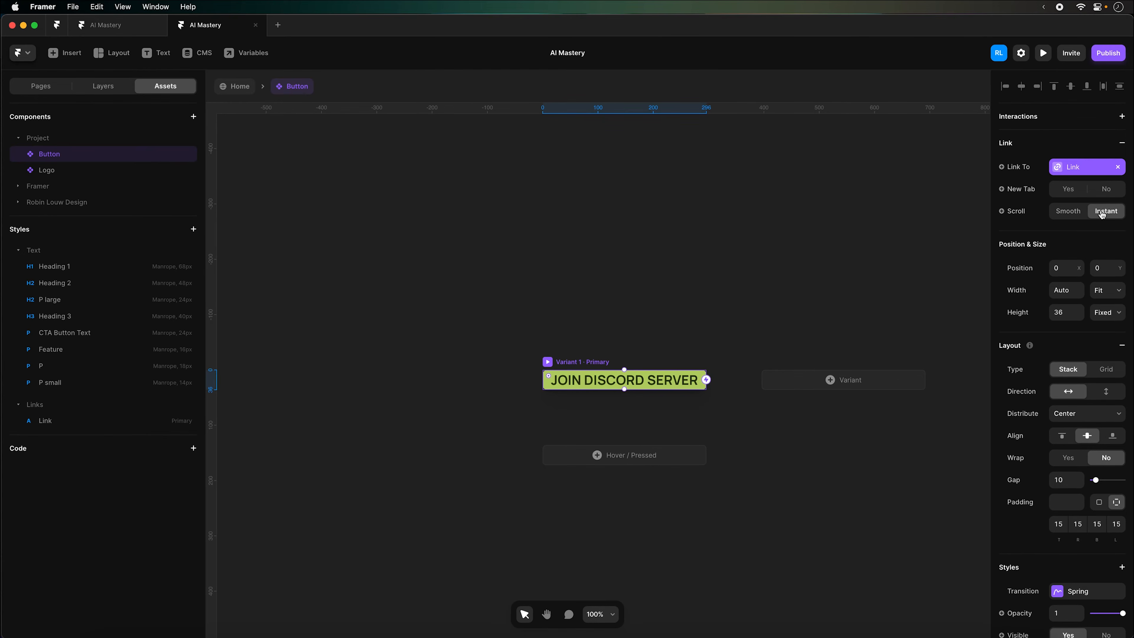
left_click(1112, 315)
left_click(1100, 349)
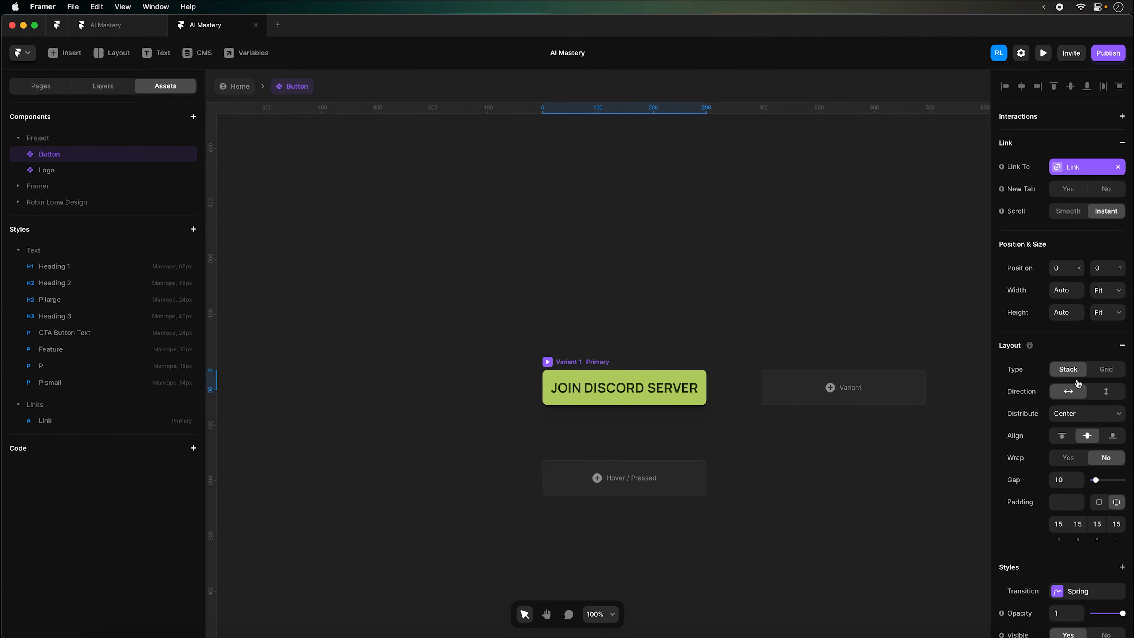
left_click(1072, 524)
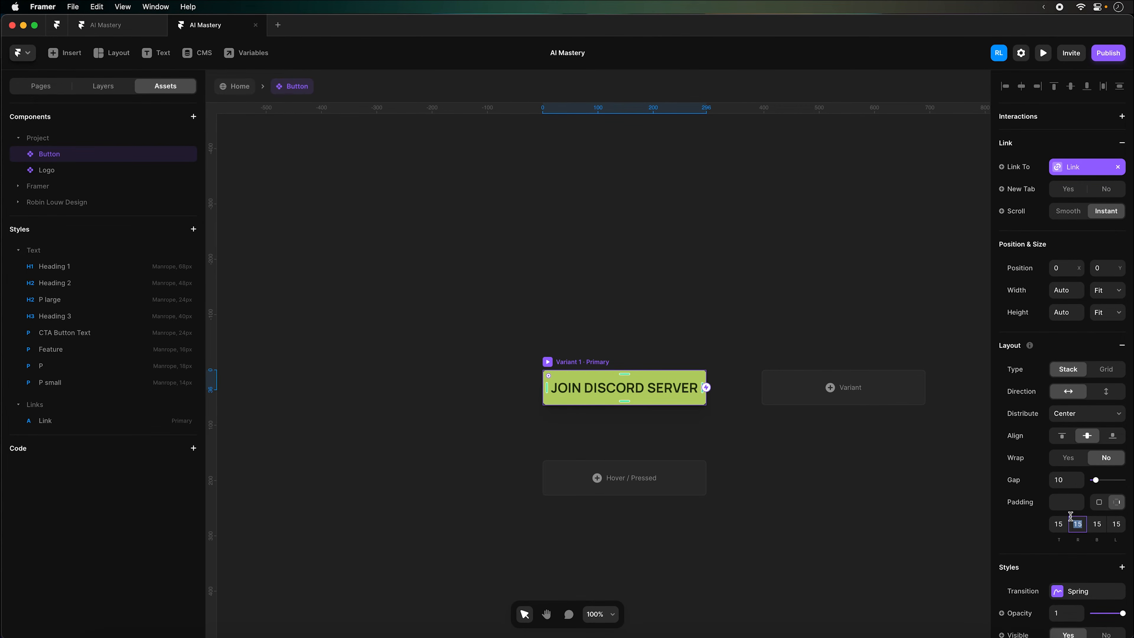
type("30")
left_click(1114, 524)
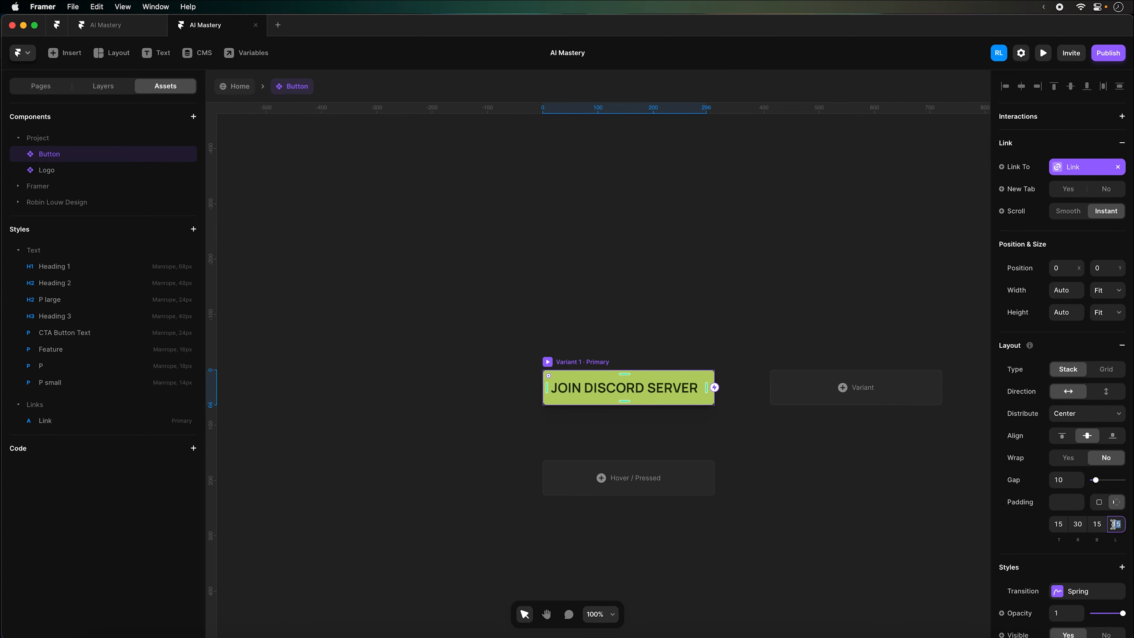
type("30")
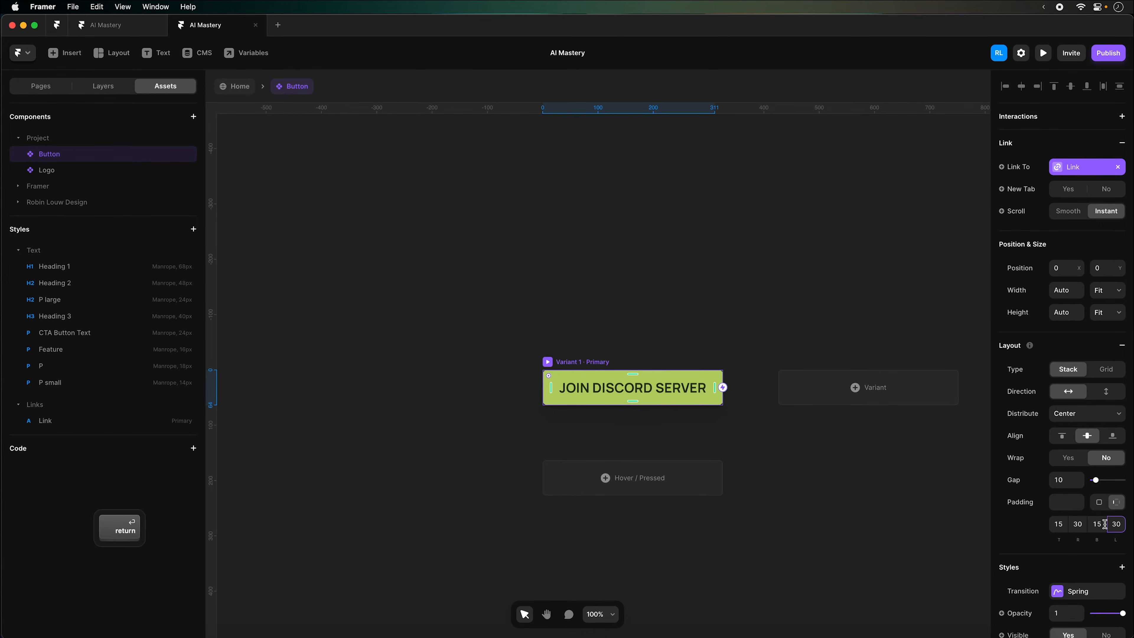
Round the primary button variant's corners with a radius of 100
scroll(1031, 556, "down", 3)
scroll(1031, 556, "down", 7)
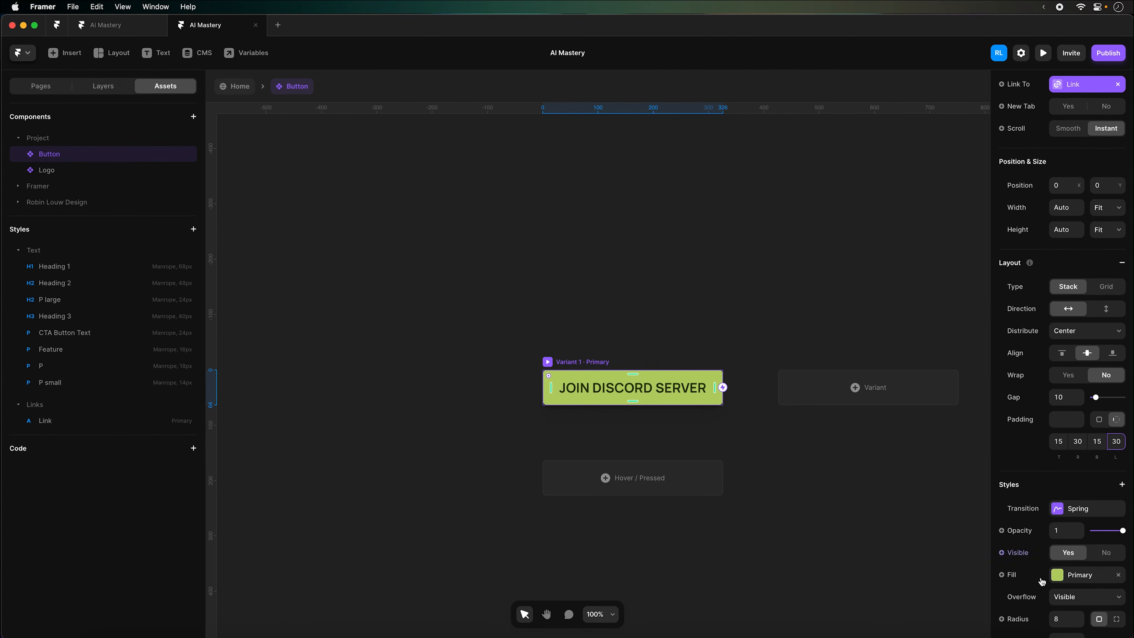
left_click(1067, 464)
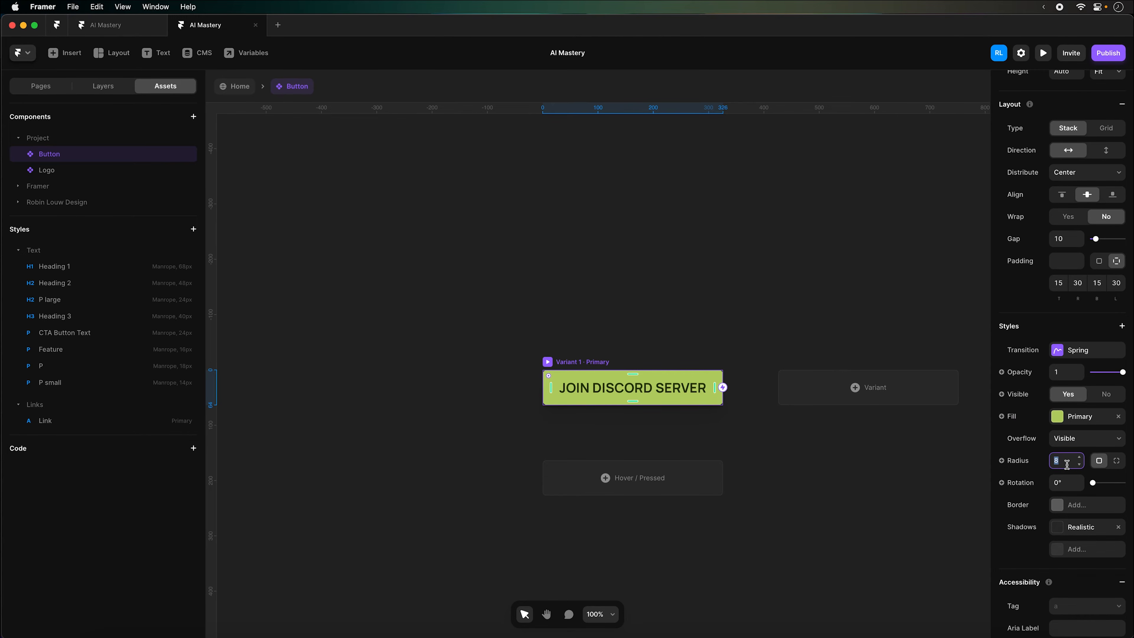
type("100")
key("Return")
Add a Hover variant to the button's primary variant and set its fill to the shared On Primary Container color
left_click(624, 486)
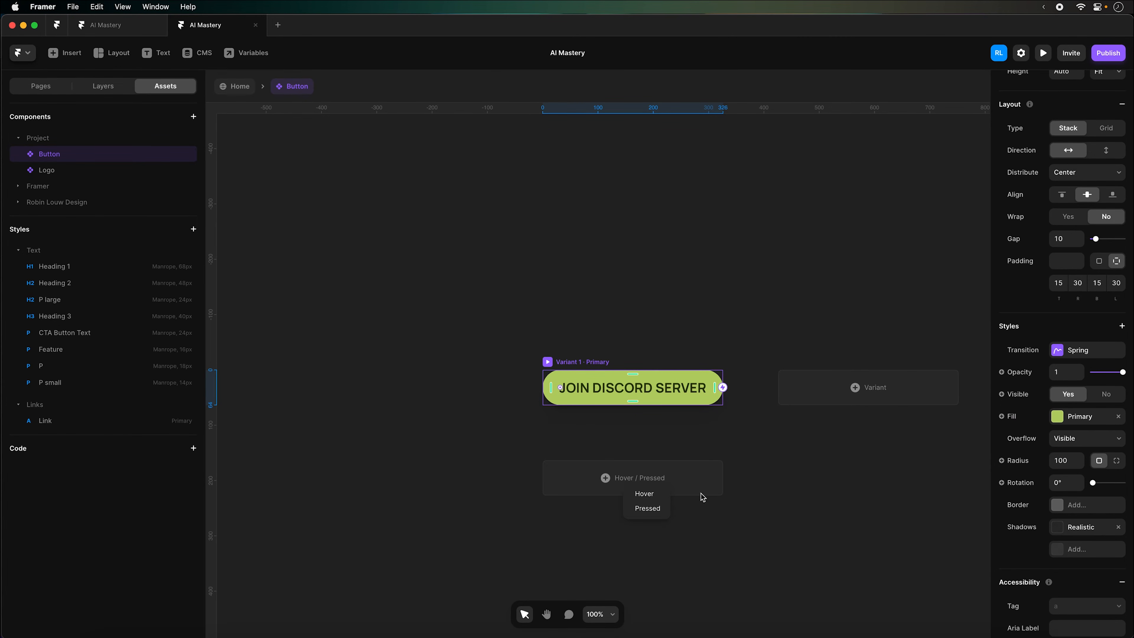
left_click(641, 493)
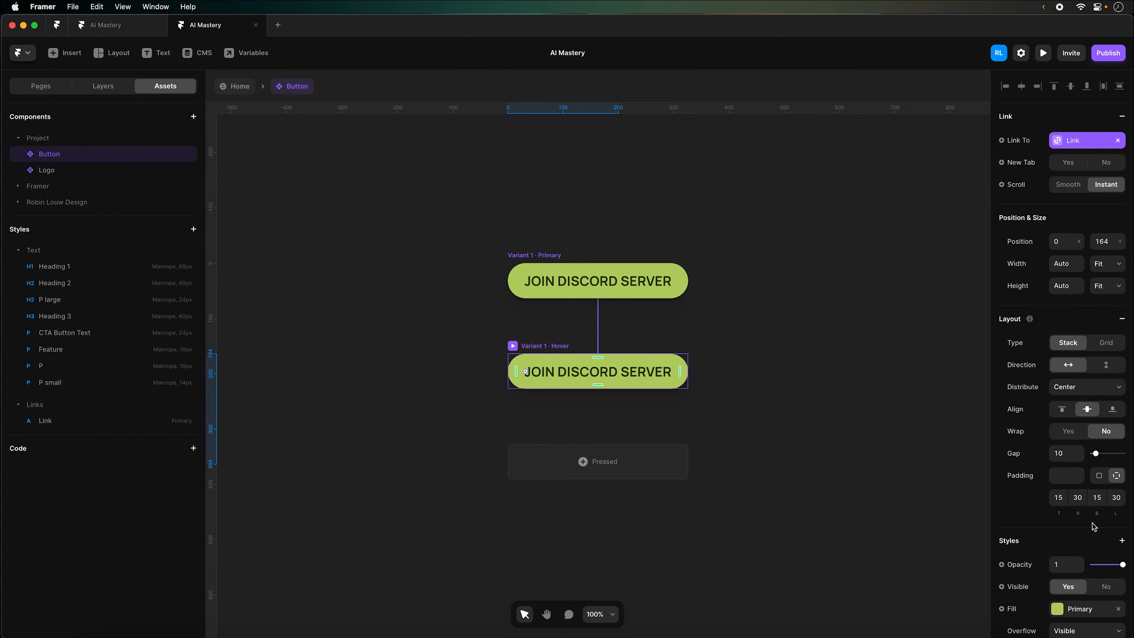
left_click(1091, 618)
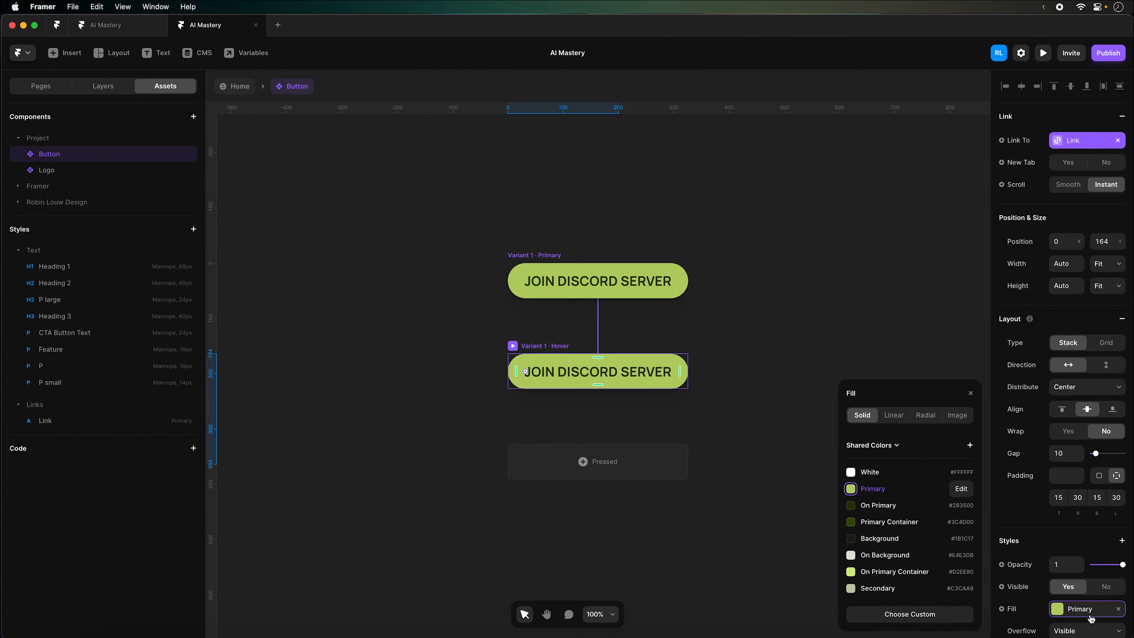
left_click(899, 575)
Set the Y offset of the hover variant's realistic shadow to 50
scroll(1057, 565, "down", 5)
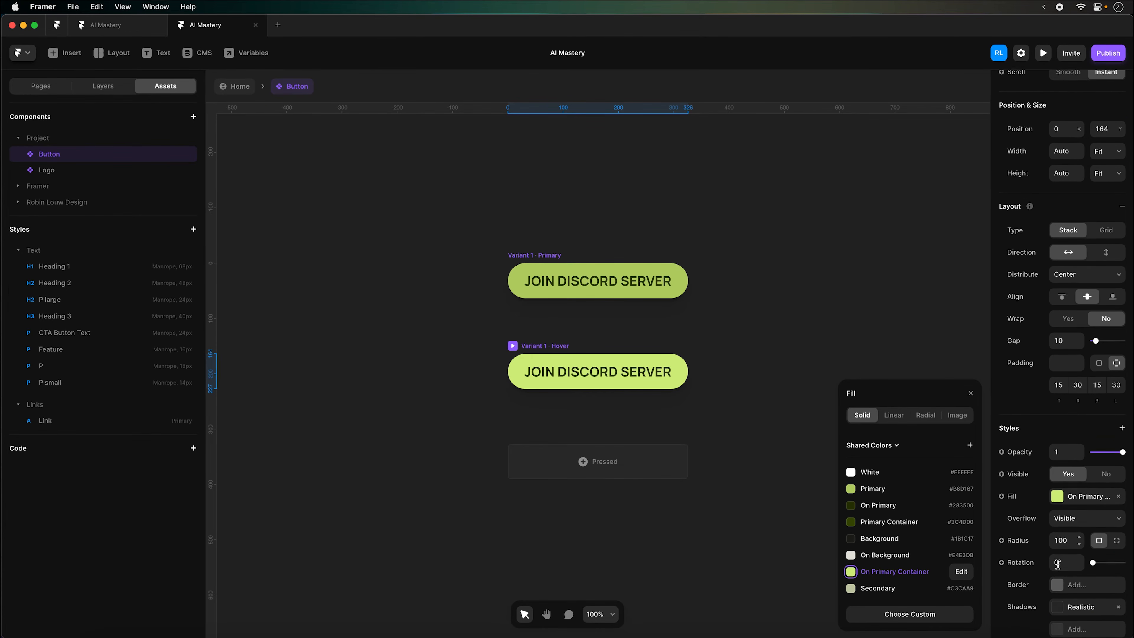
left_click(1079, 612)
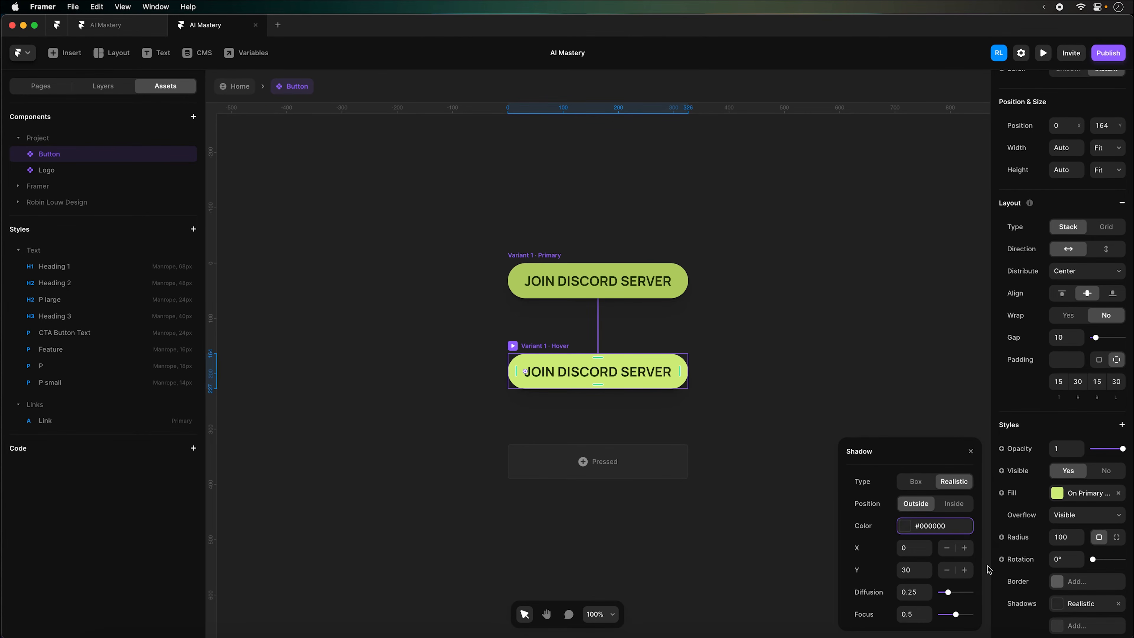
left_click(929, 609)
key("shift+Up")
key("shift+Down")
key("shift+Down")
key("shift+Up")
left_click(912, 570)
key("shift+Up")
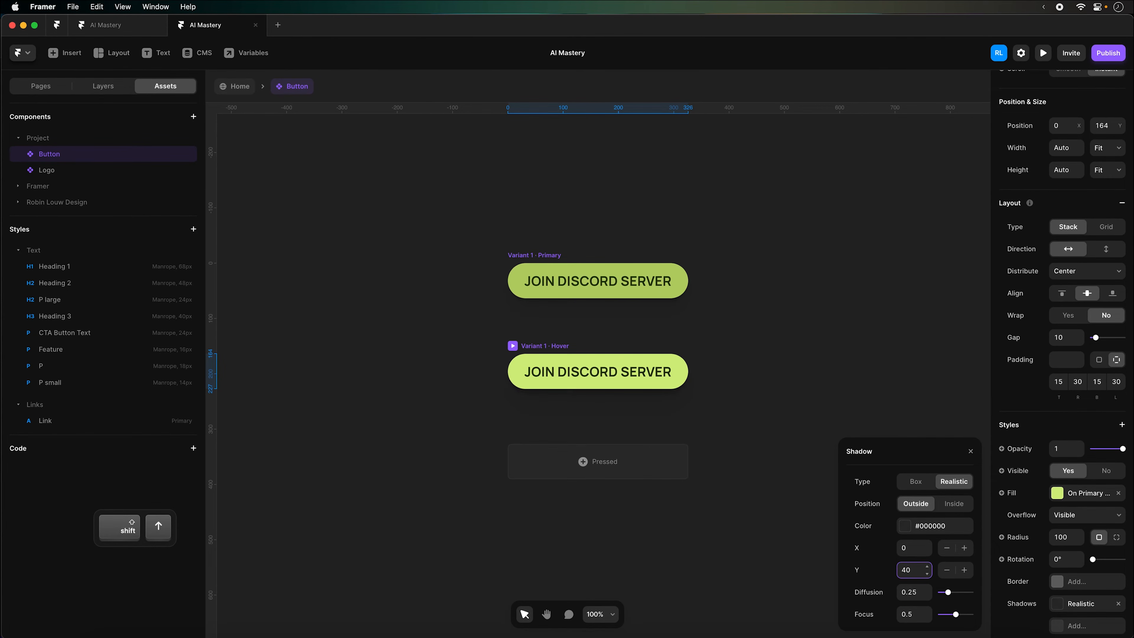
left_click(809, 367)
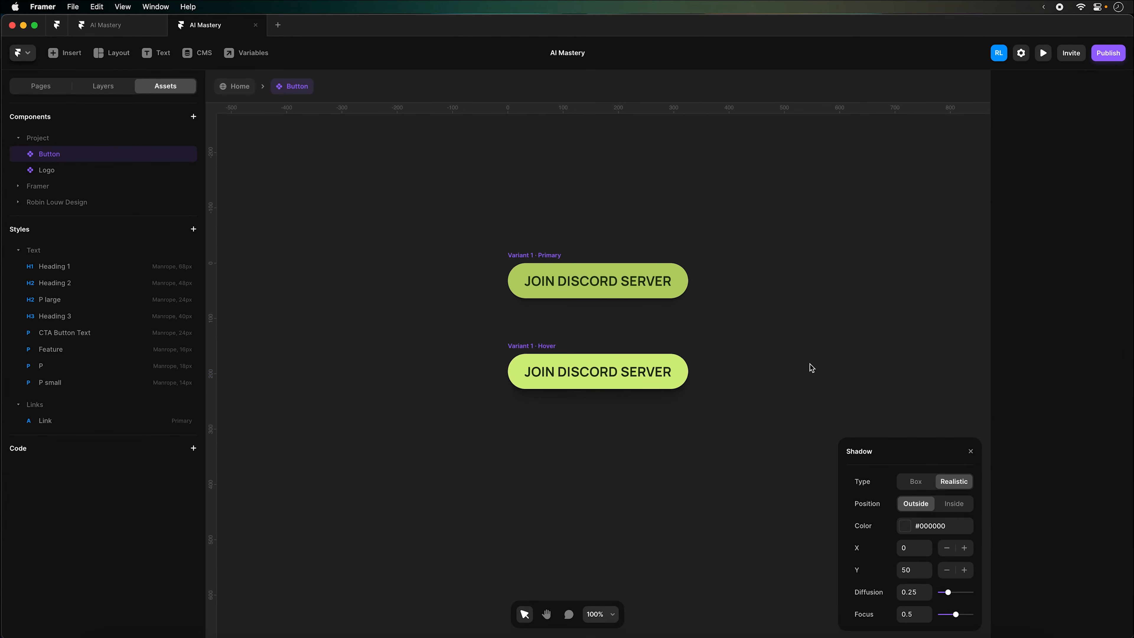
Return to the Home page and preview the Desktop breakpoint to check the restyled Join Discord Server button
left_click(234, 86)
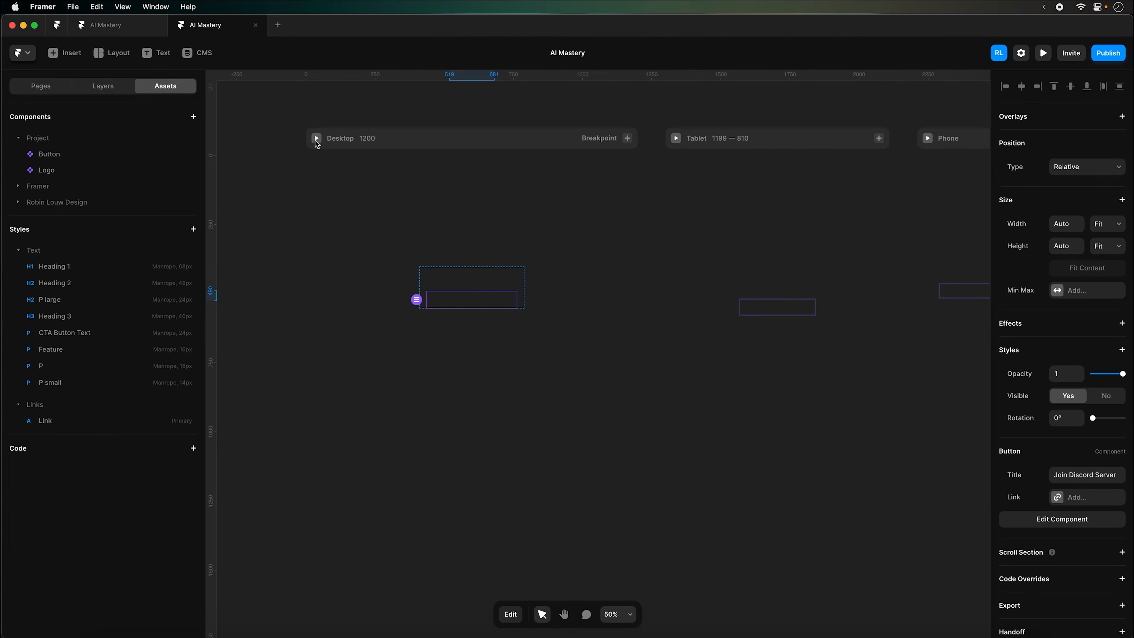
left_click(551, 140)
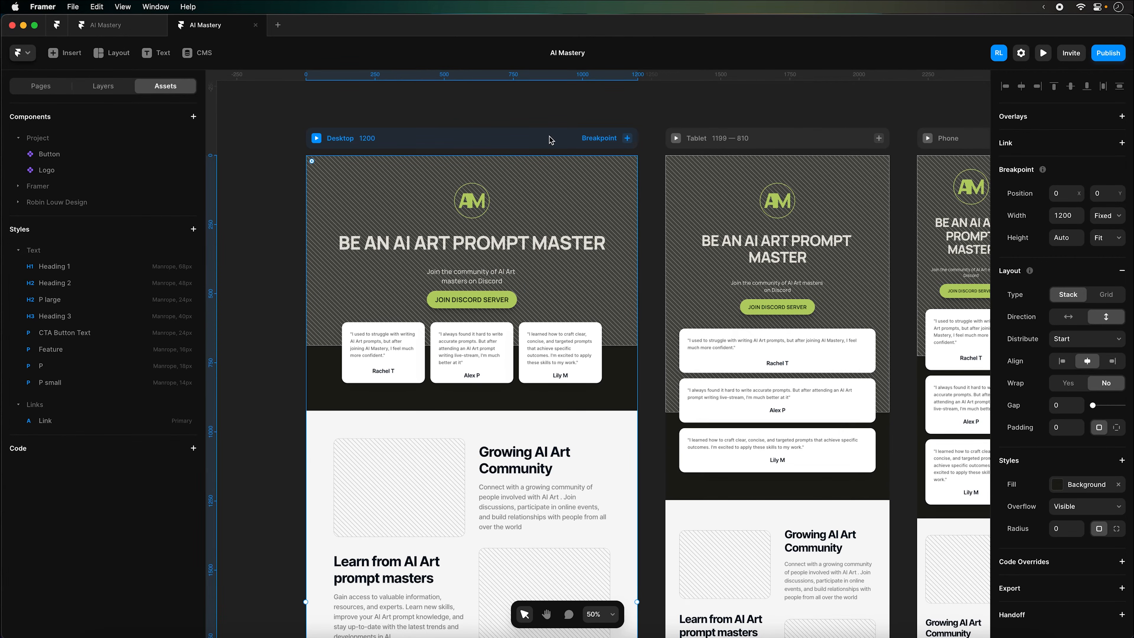
left_click(1040, 55)
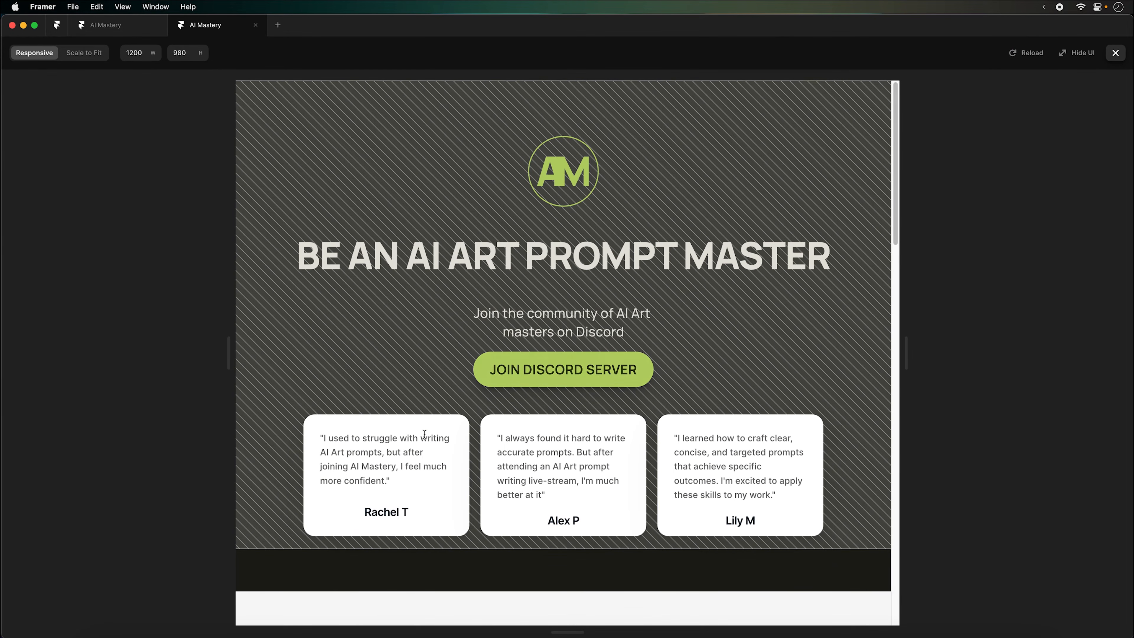
left_click(1114, 52)
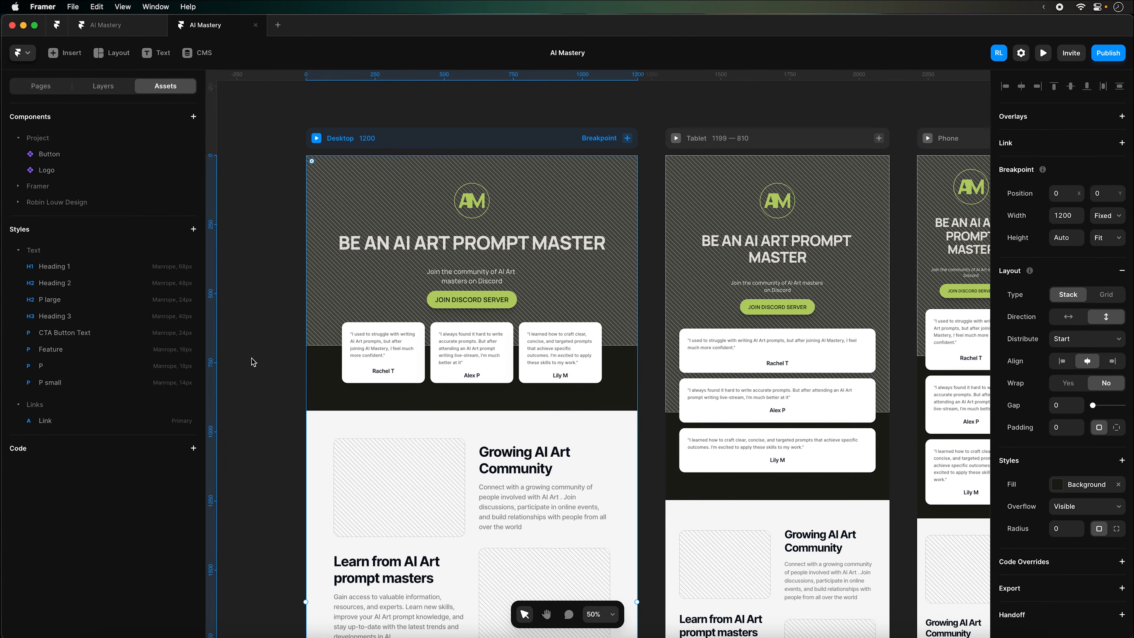
Copy the three Columns stacks inside the Hero images group on the Assets canvas page
left_click(53, 92)
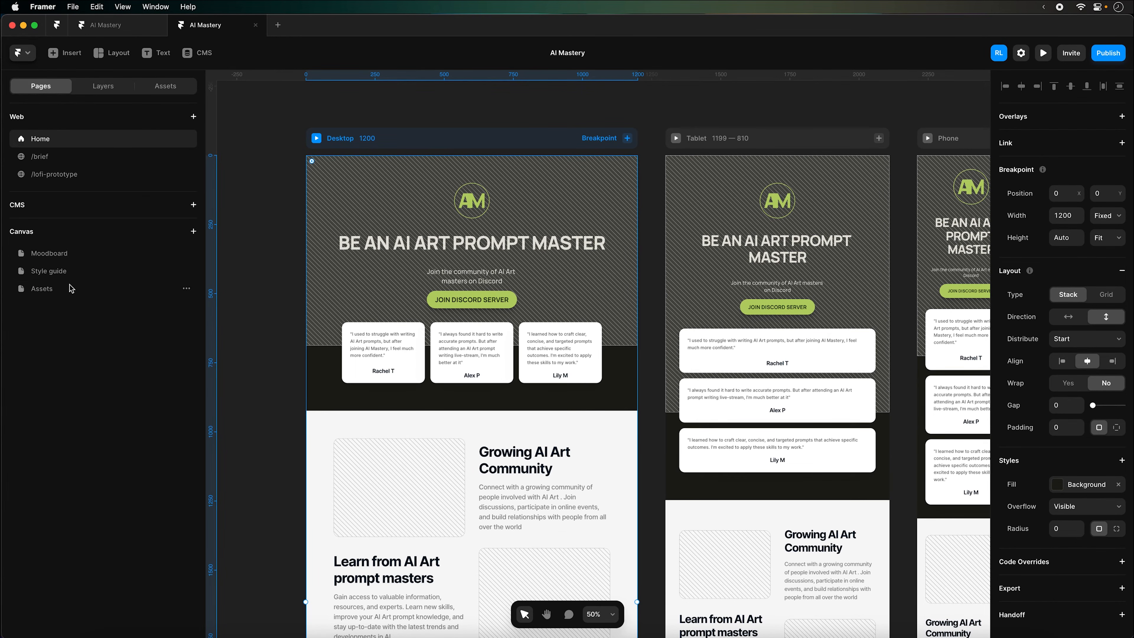
left_click(70, 288)
scroll(778, 375, "down", 4)
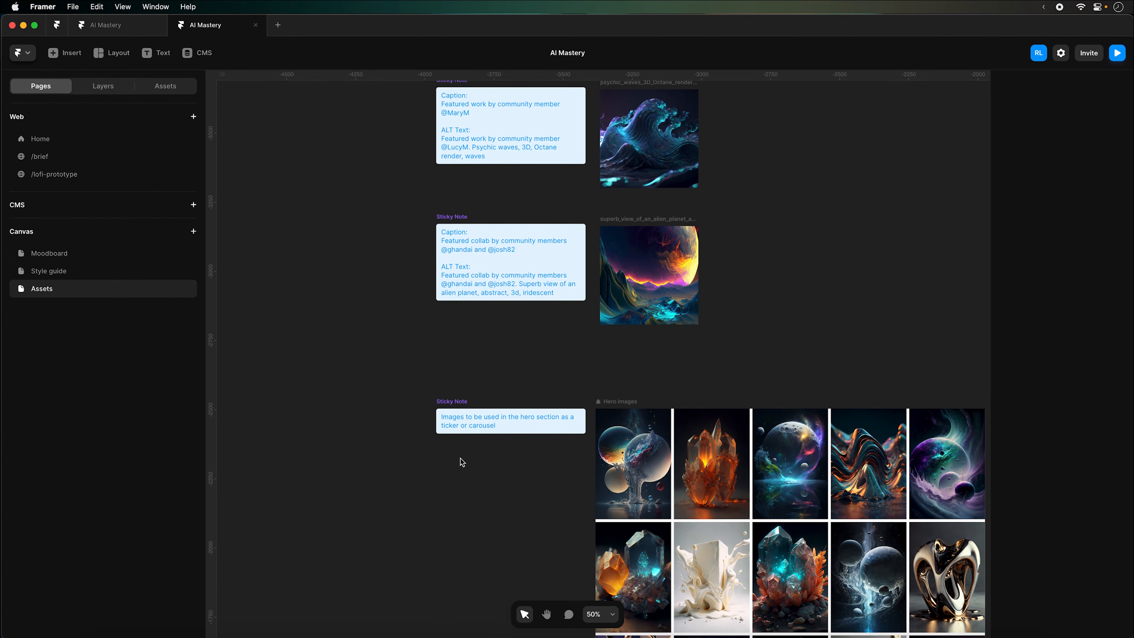
key("shift+0")
scroll(450, 478, "down", 8)
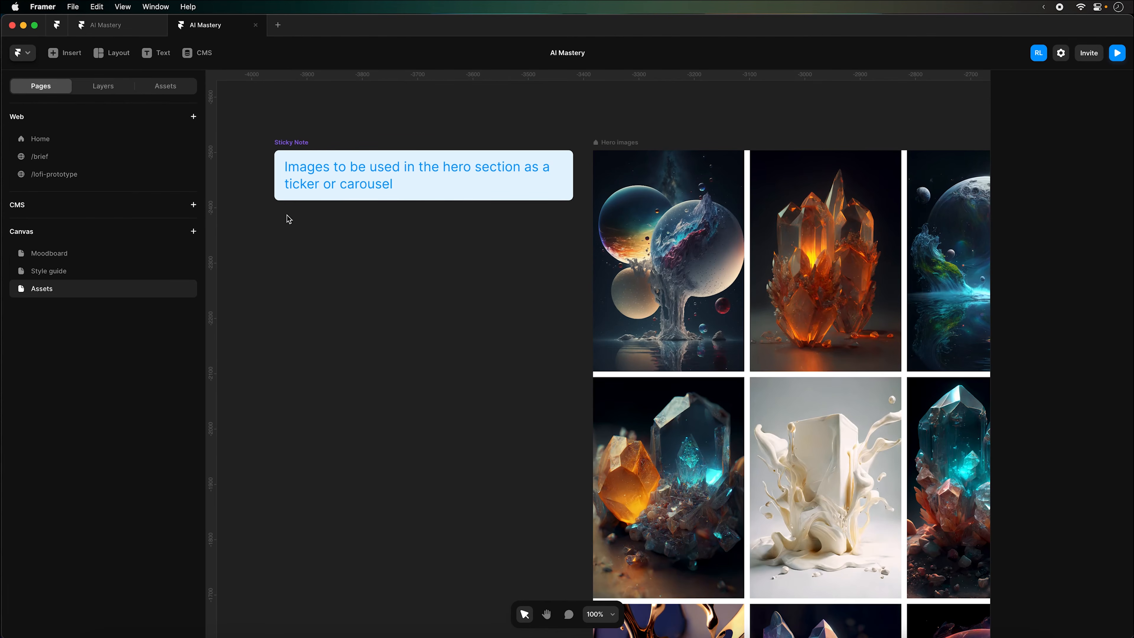
scroll(482, 312, "right", 2)
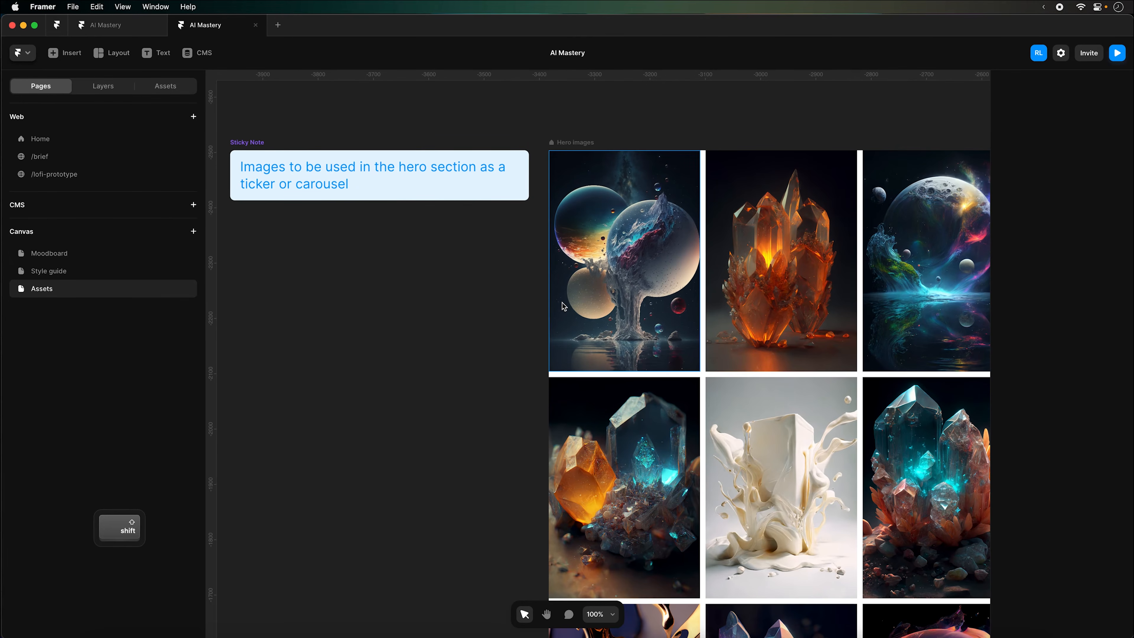
key("super+minus")
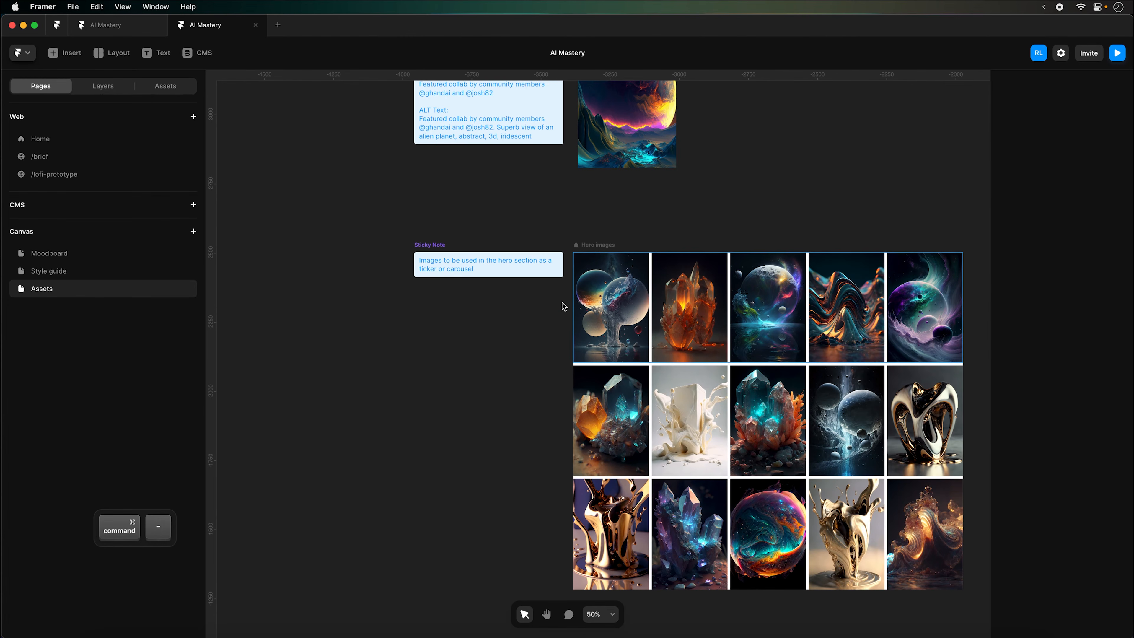
left_click(108, 92)
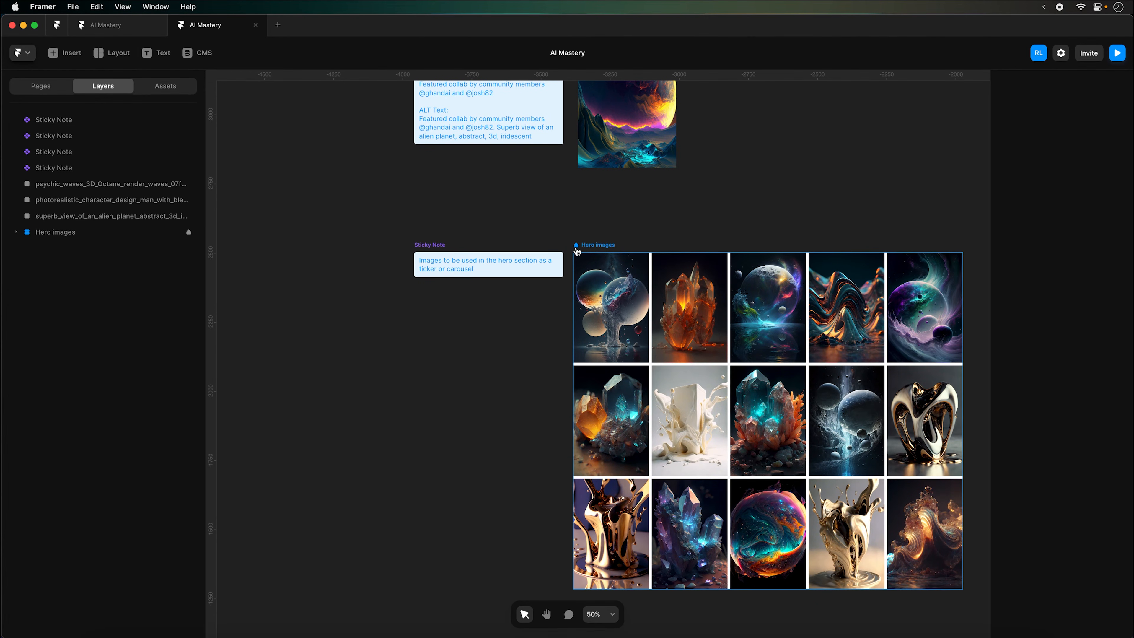
left_click(586, 249)
left_click(75, 249)
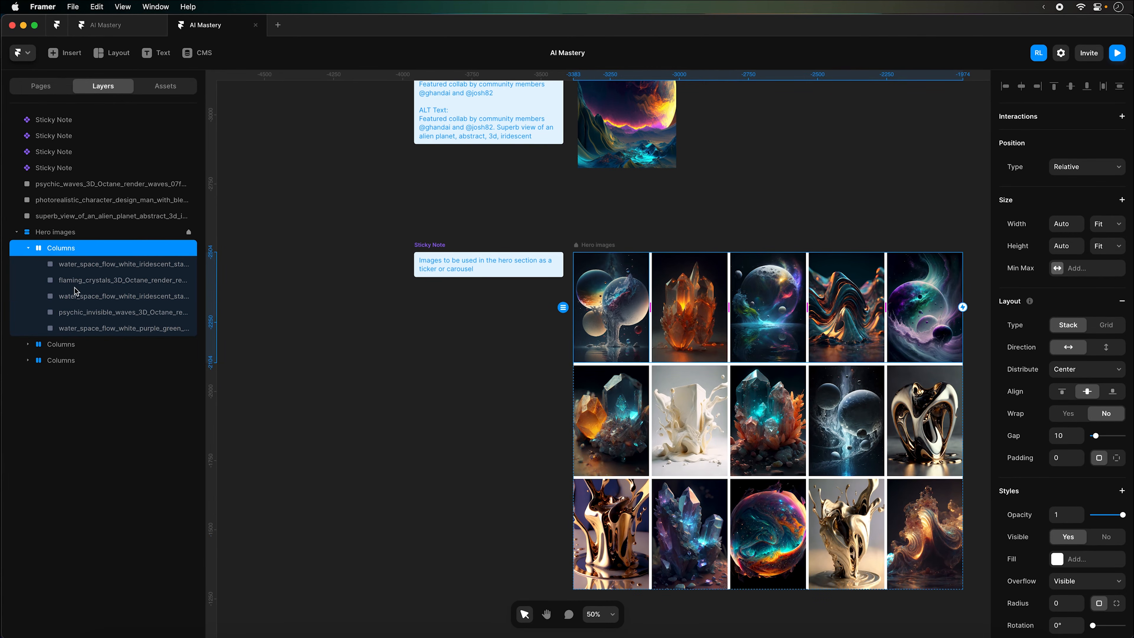
left_click(77, 360, "shift")
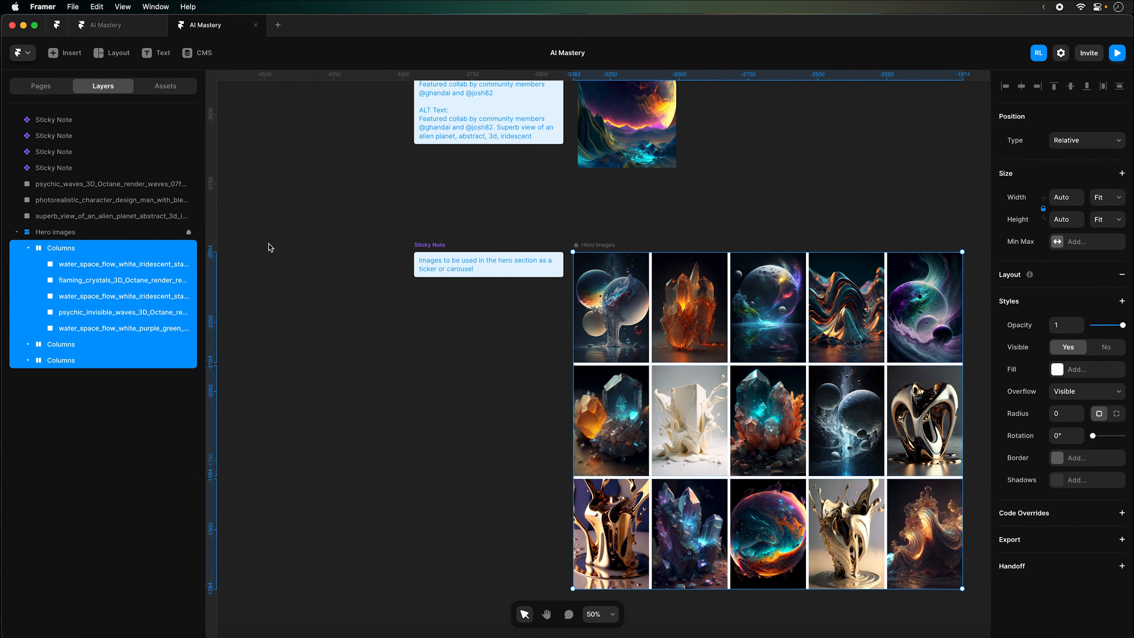
key("super+c")
Paste the copied image stacks onto the Home page's empty canvas, to the left of the Desktop breakpoint
left_click(53, 93)
left_click(67, 139)
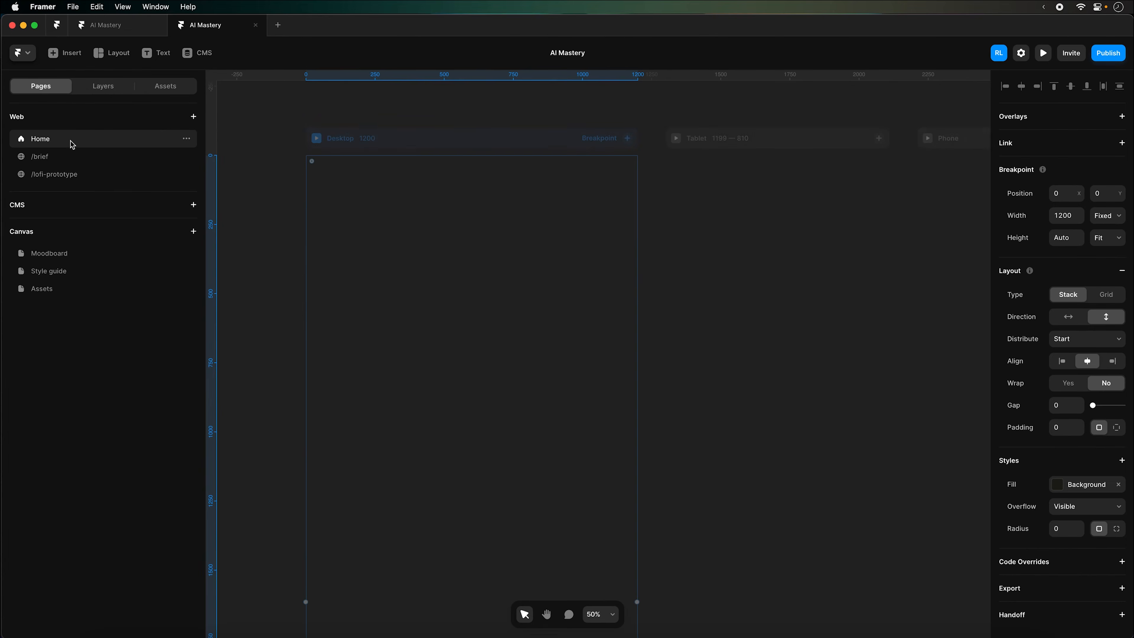
key("super+minus")
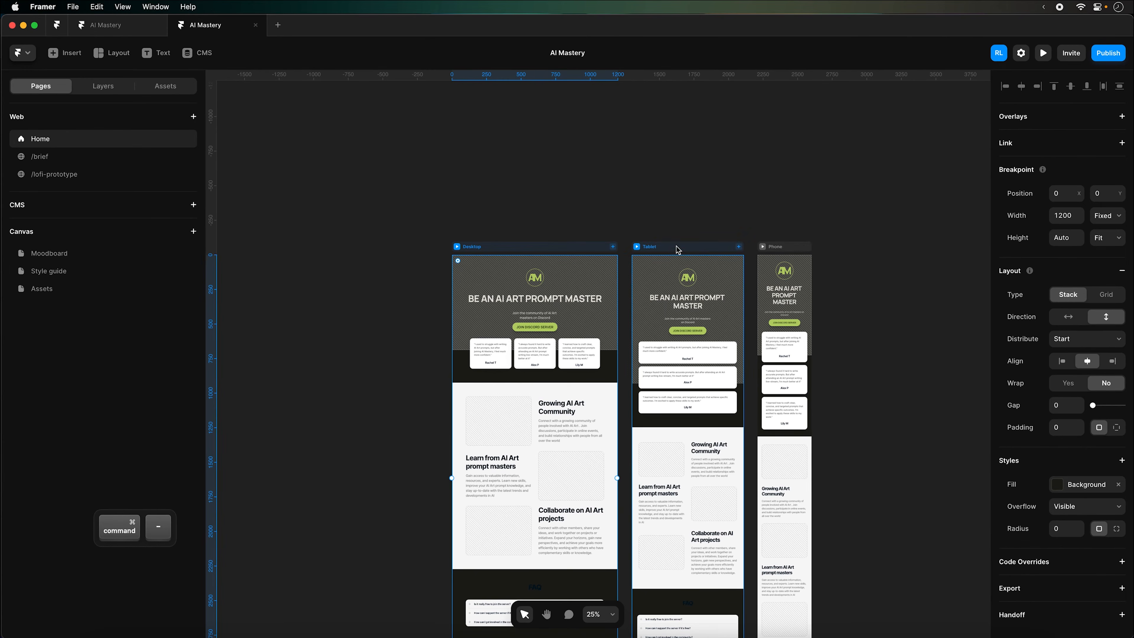
left_click(568, 223)
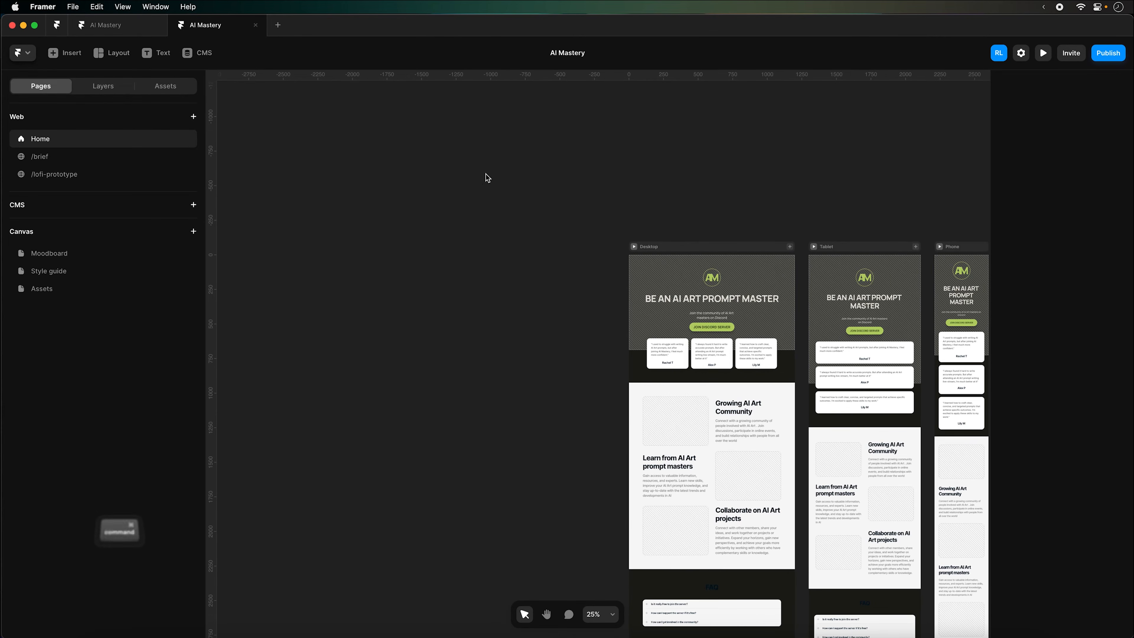
key("super+v")
left_click_drag(513, 268, 373, 235)
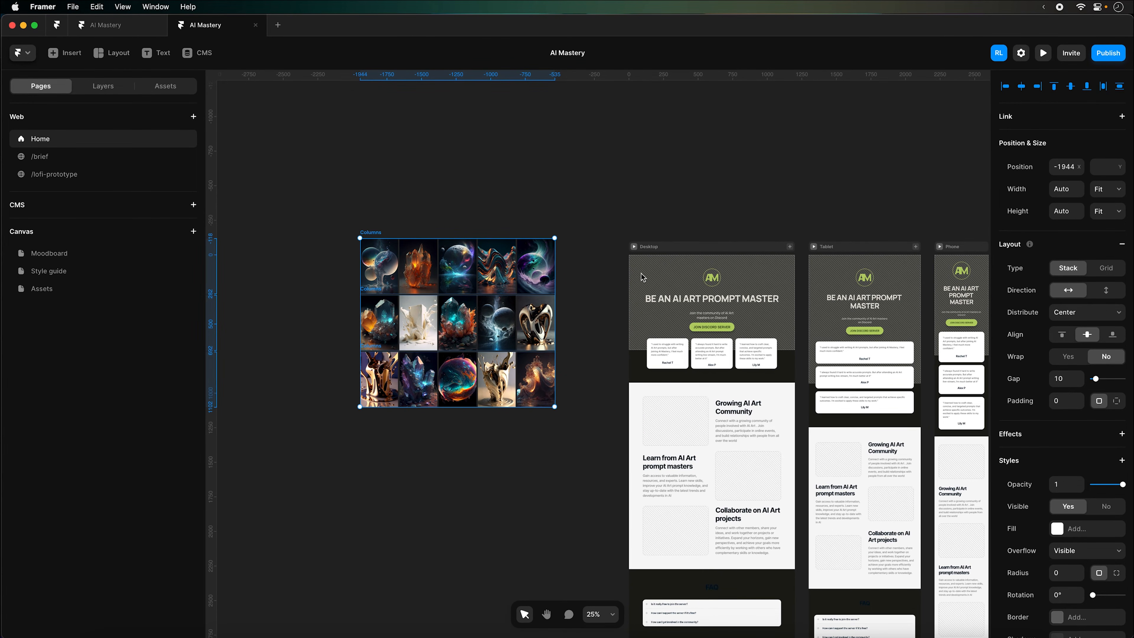
Delete the Placeholder background layer behind the Desktop breakpoint's header
left_click(651, 277)
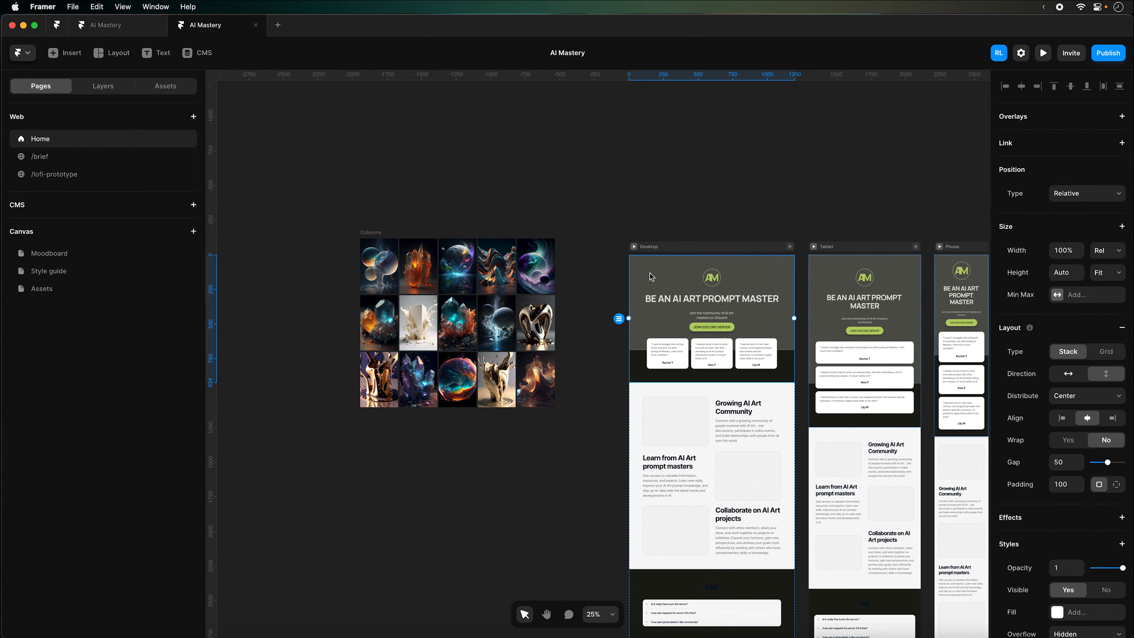
left_click(89, 85)
left_click(85, 360)
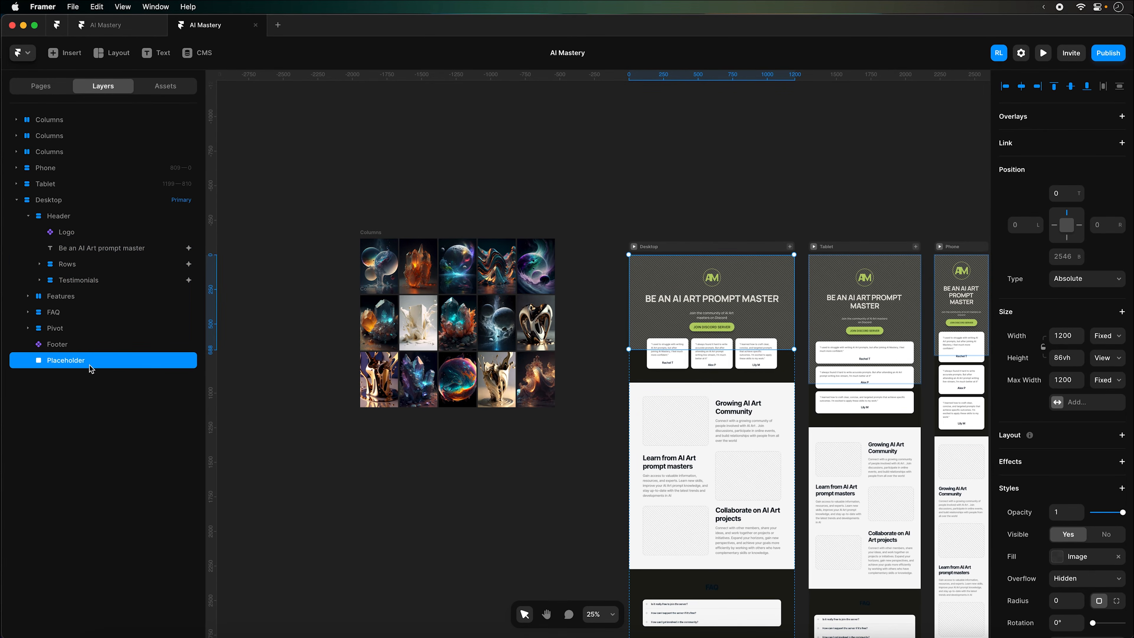
key("Delete")
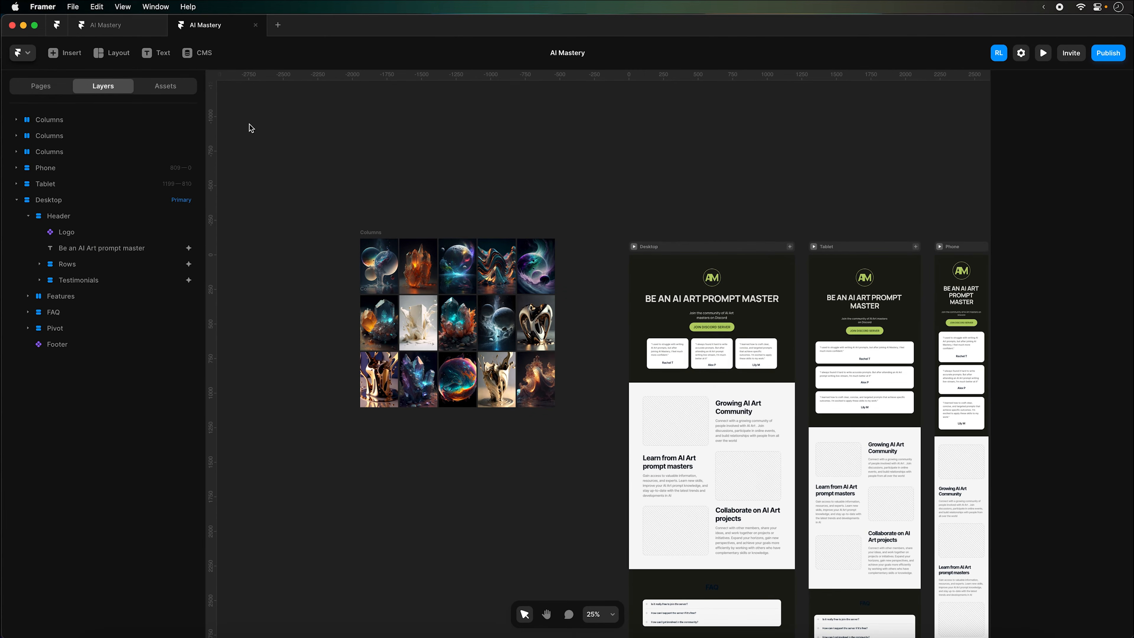
Insert a Ticker component into the Desktop breakpoint and place it below the Footer in the layer order
left_click(71, 53)
mouse_move(176, 422)
left_click(307, 128)
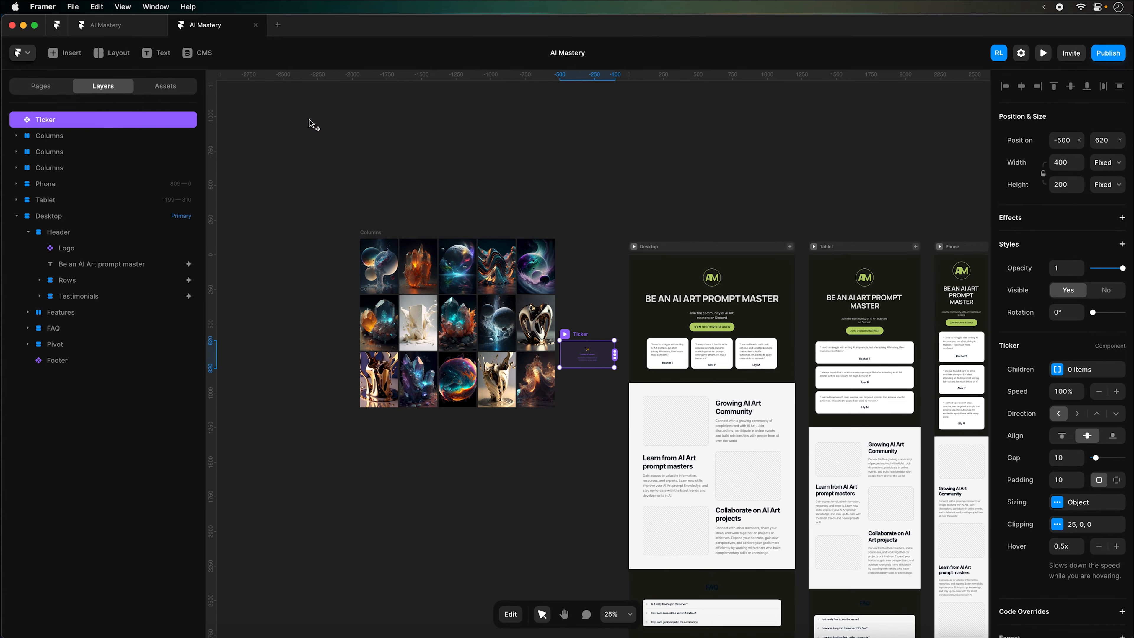
left_click_drag(579, 338, 665, 275)
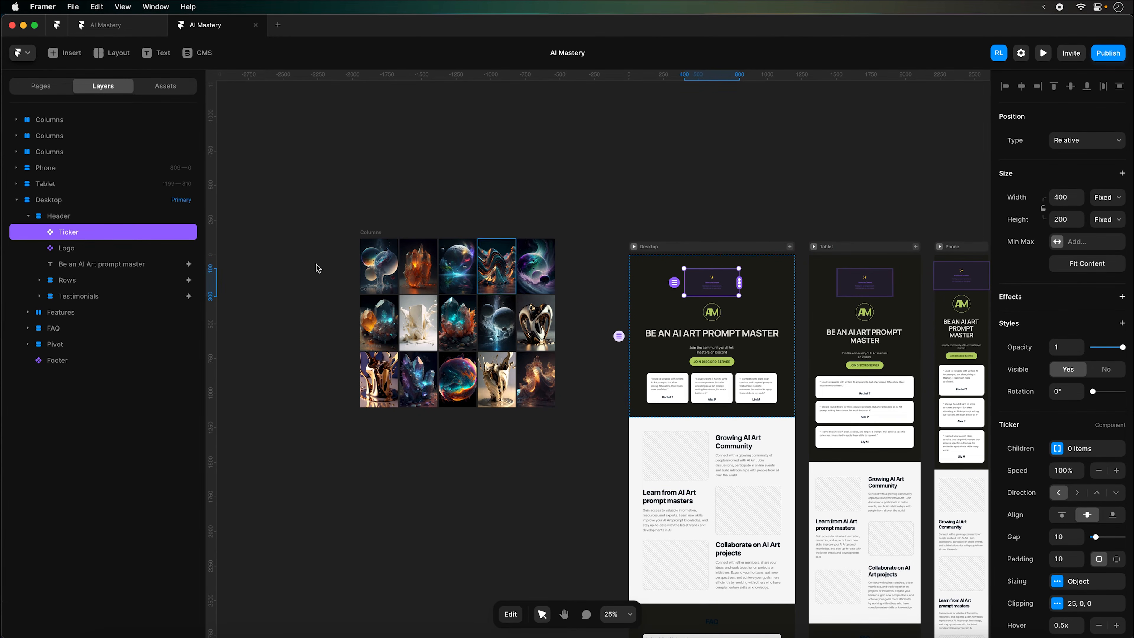
left_click_drag(73, 231, 61, 372)
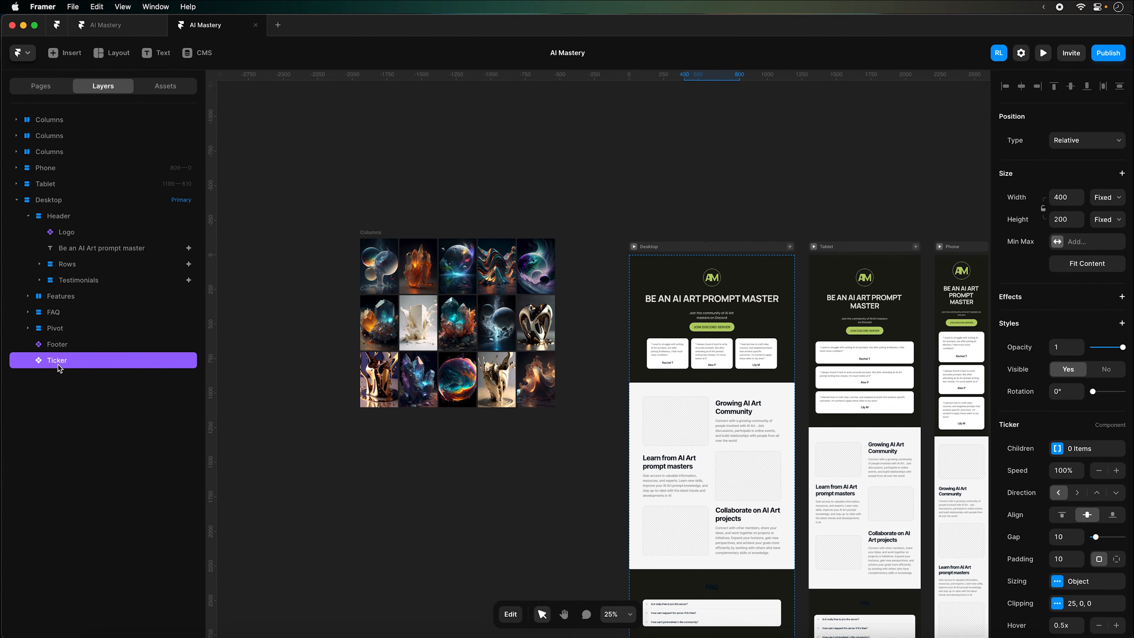
Wrap the Ticker in a stack and set the stack's position type to Absolute
right_click(68, 363)
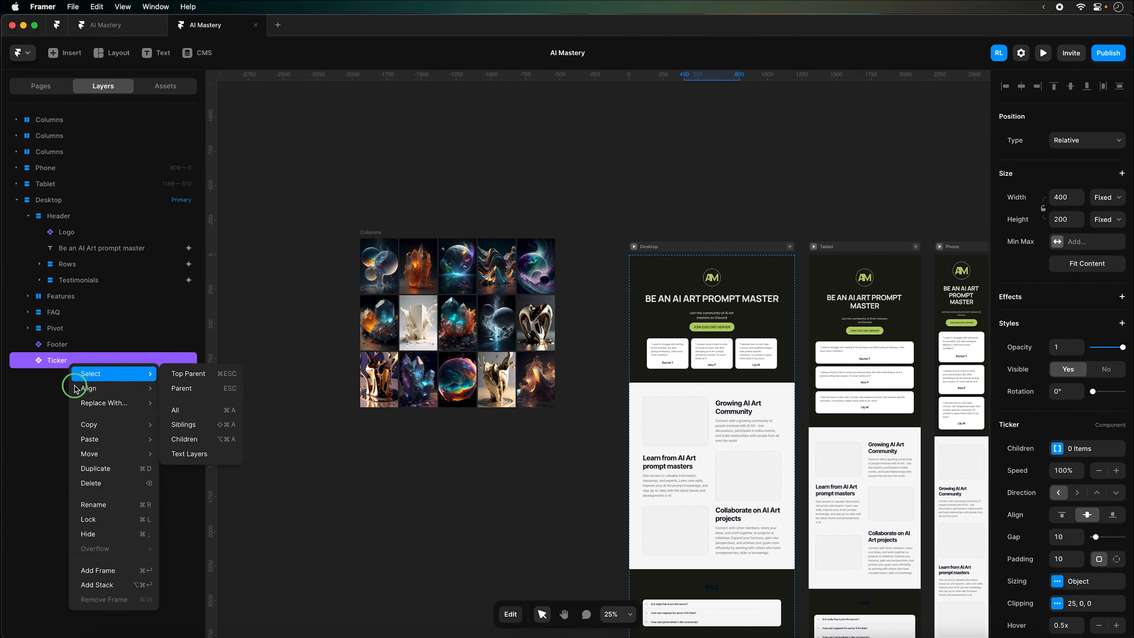
left_click(120, 586)
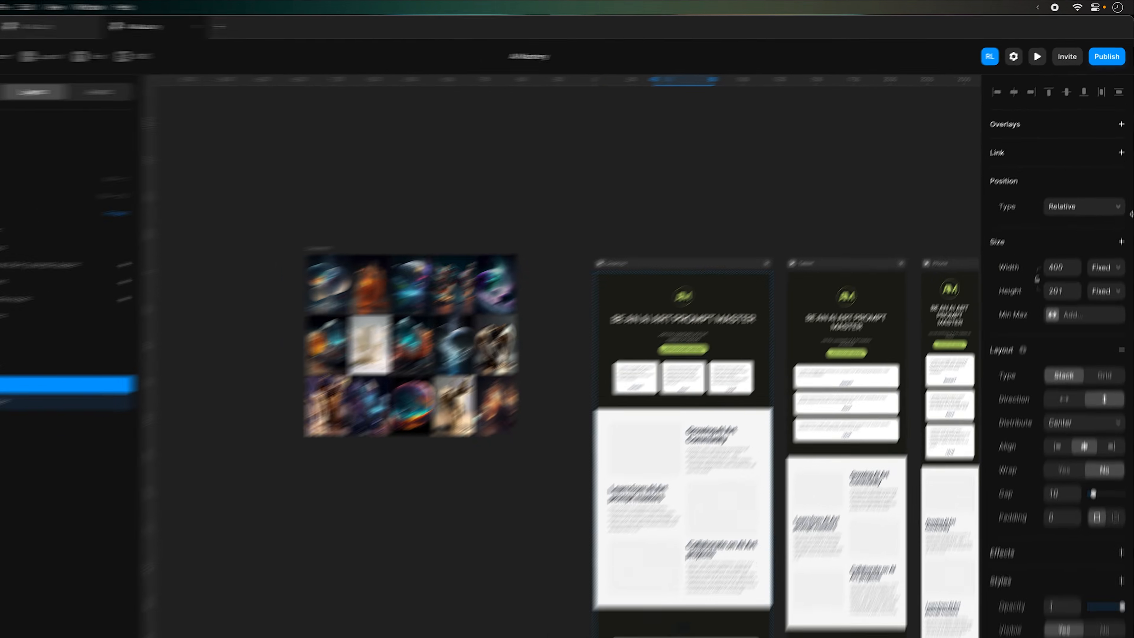
left_click(1106, 197)
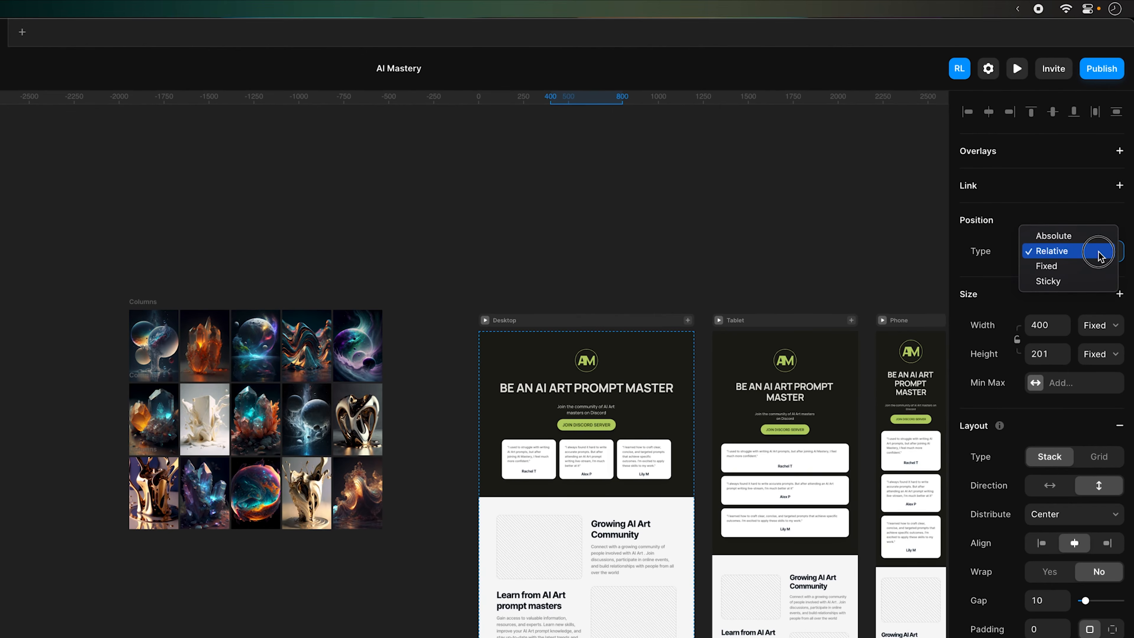
left_click(1080, 236)
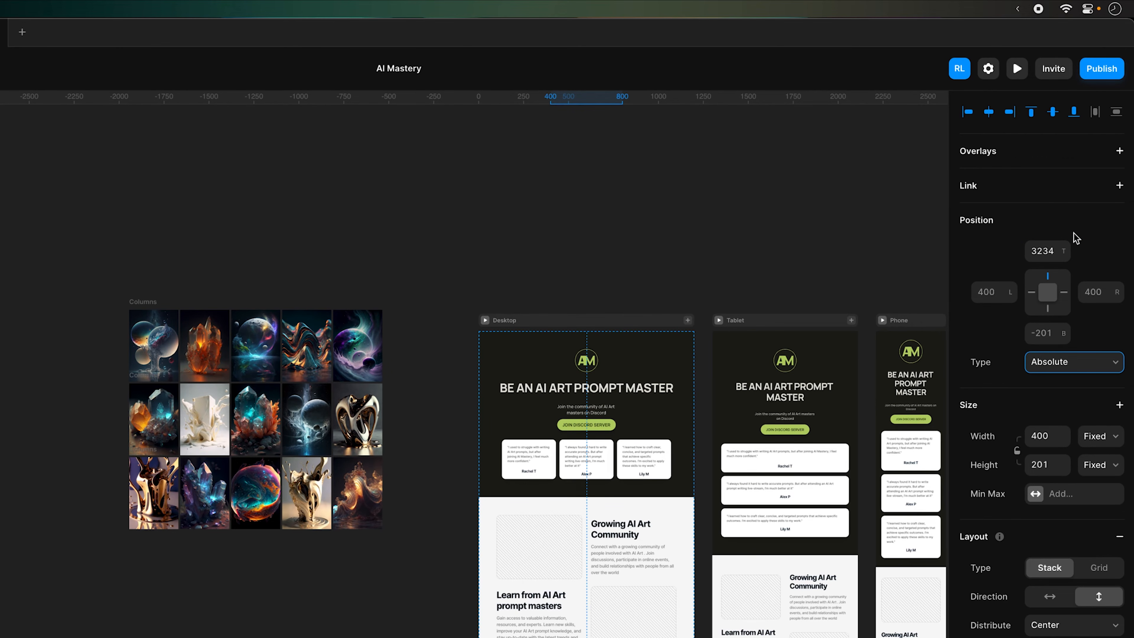
Set the top, left and right offsets of the stack around the Ticker to 0
left_click(1051, 252)
type("0")
key("Return")
left_click(995, 292)
type("0")
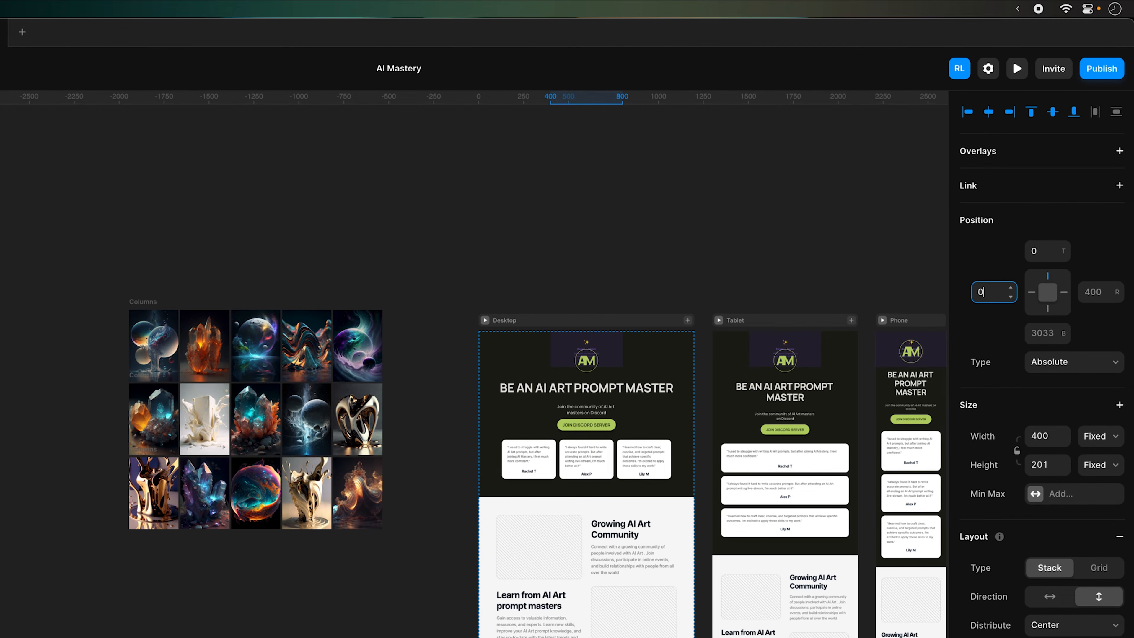
left_click(1080, 293)
type("0")
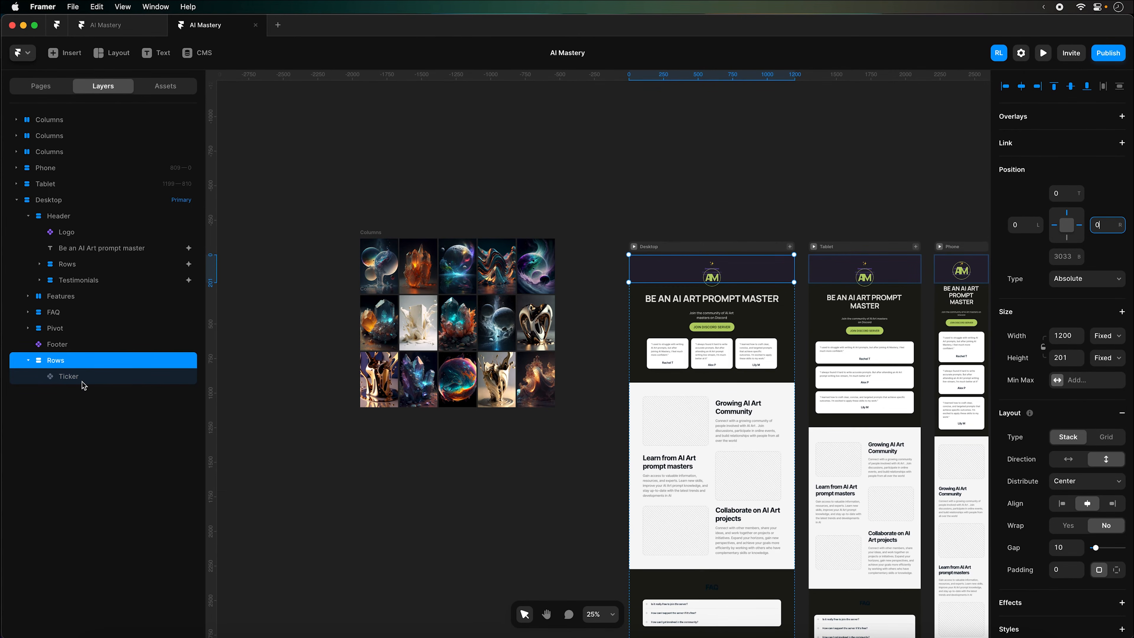
Set the height of the Ticker inside the Rows stack to 400, matching the hero image height
left_click(84, 384)
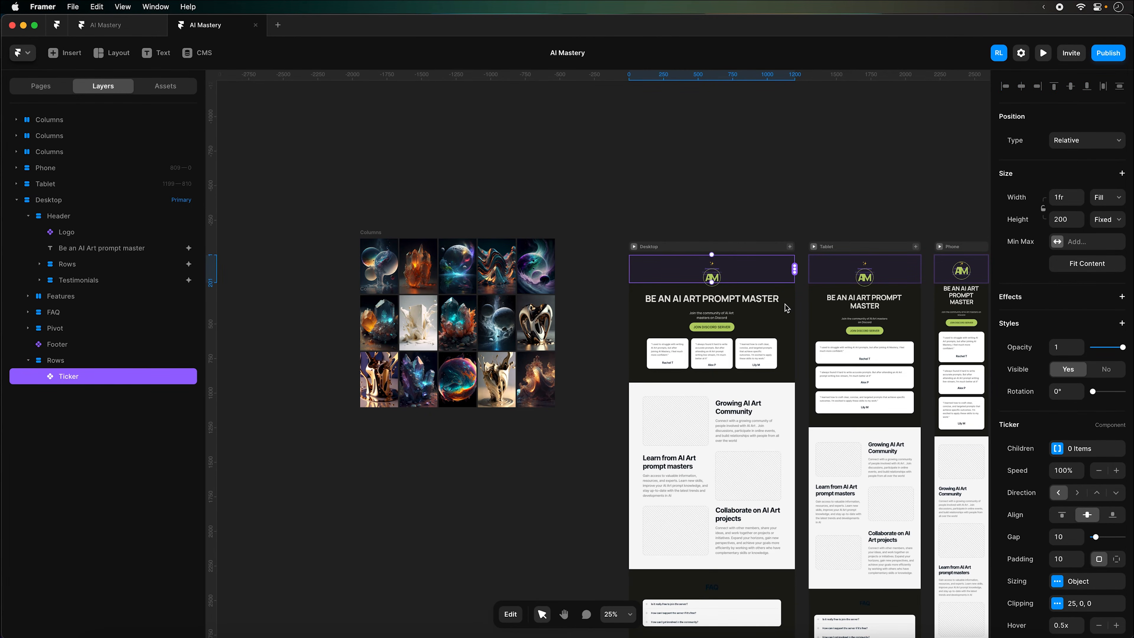
left_click(527, 274)
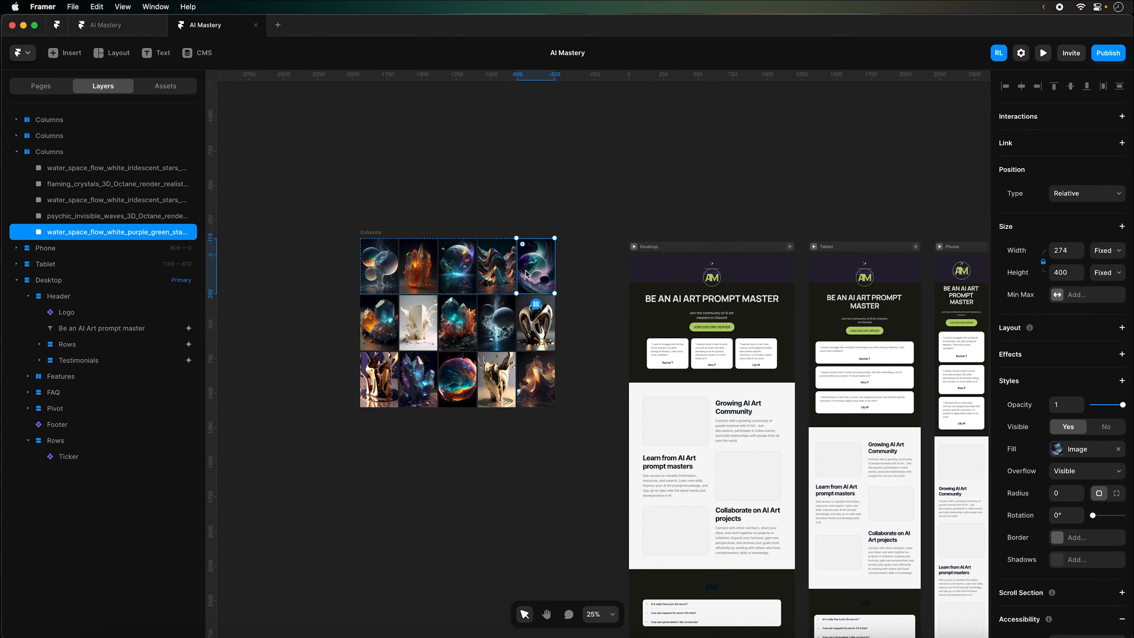
left_click(713, 281)
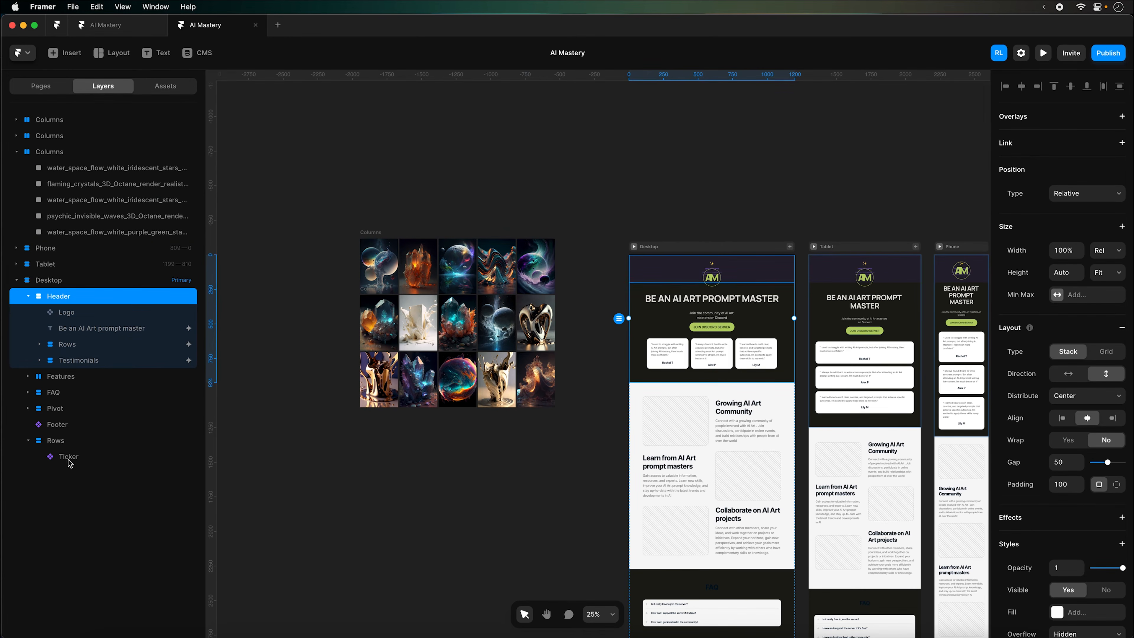
left_click(75, 462)
left_click(1058, 221)
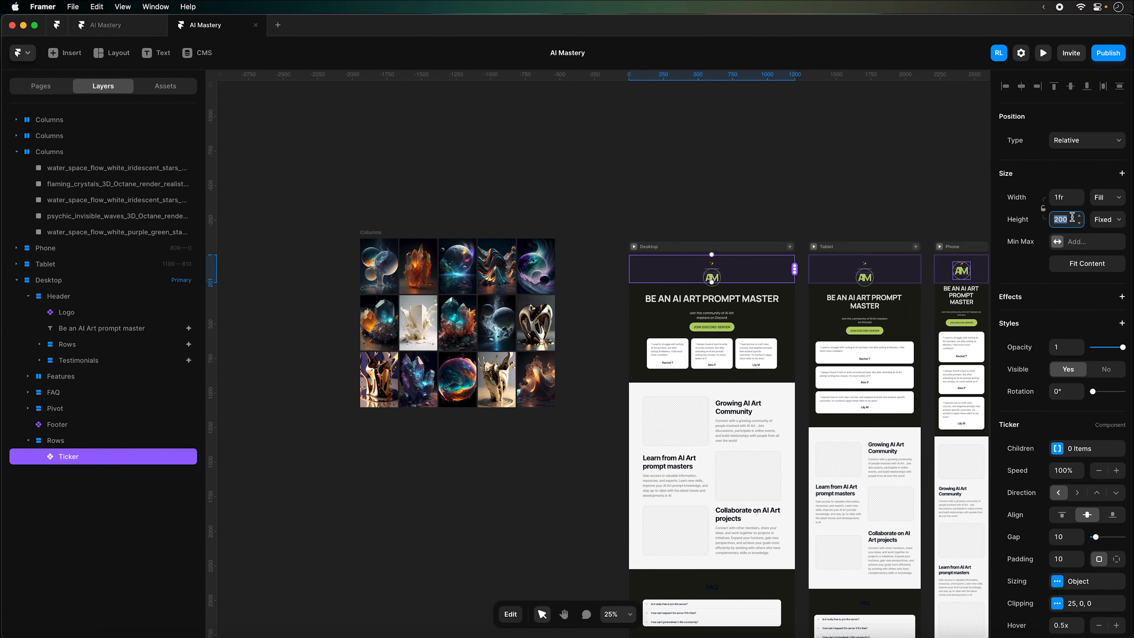
type("400")
key("Return")
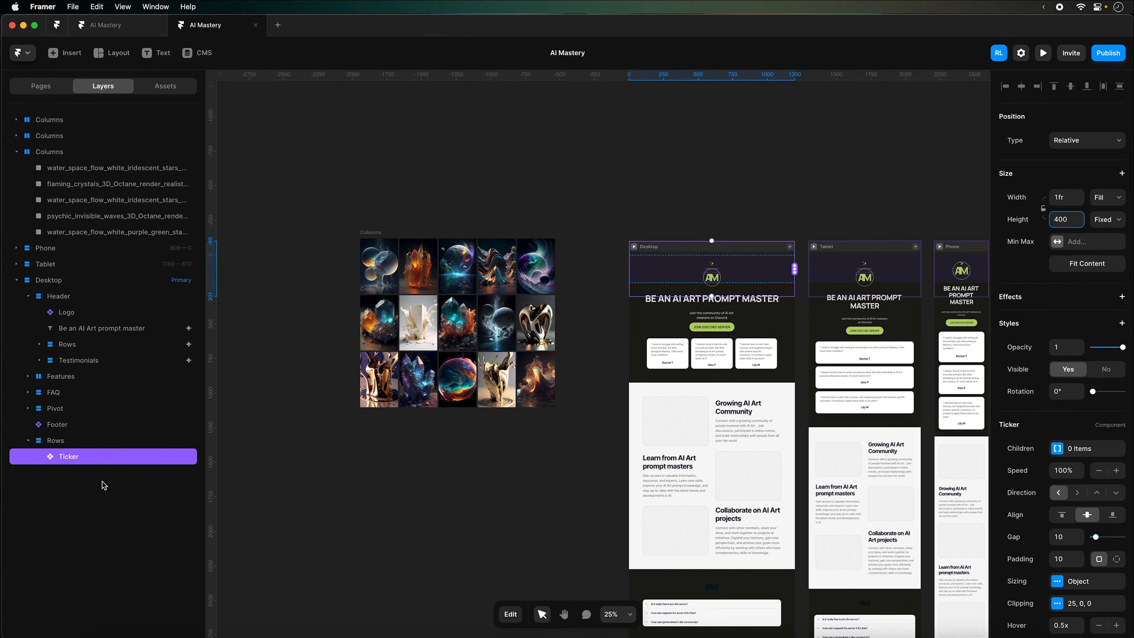
Duplicate the Ticker twice inside the Rows stack to make three tickers
left_click(80, 445)
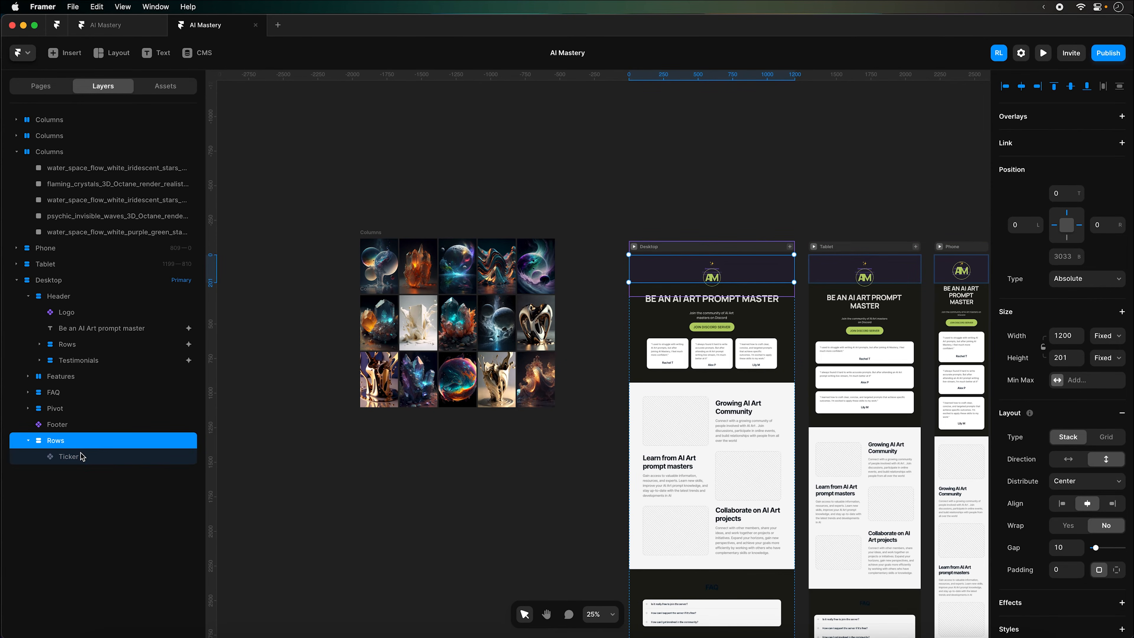
left_click(81, 453)
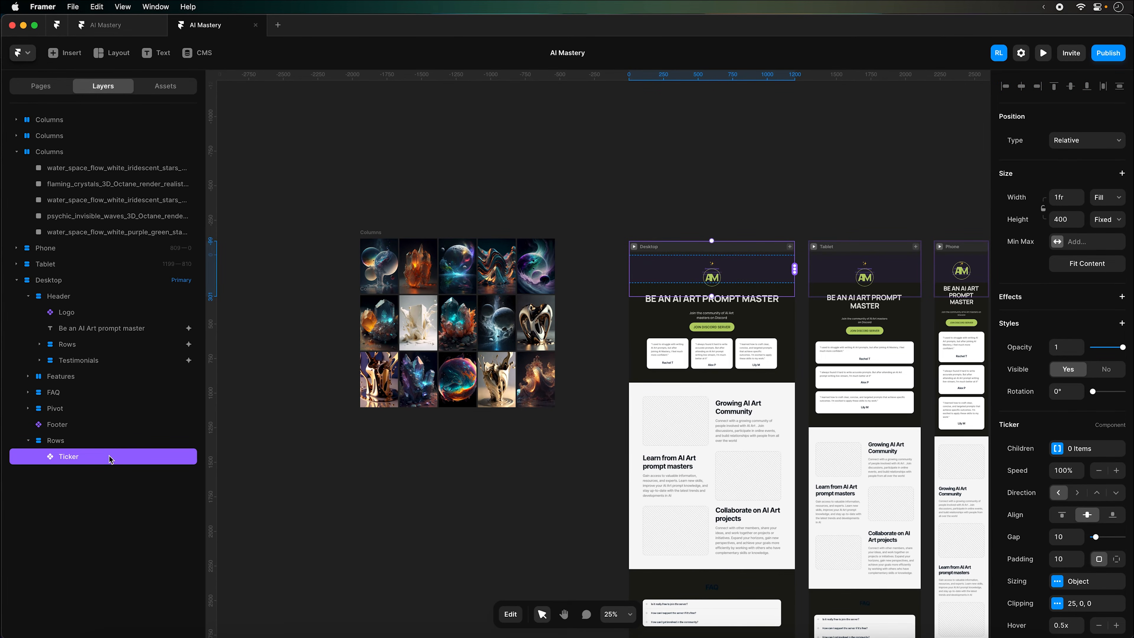
key("super+d")
key("super+d")
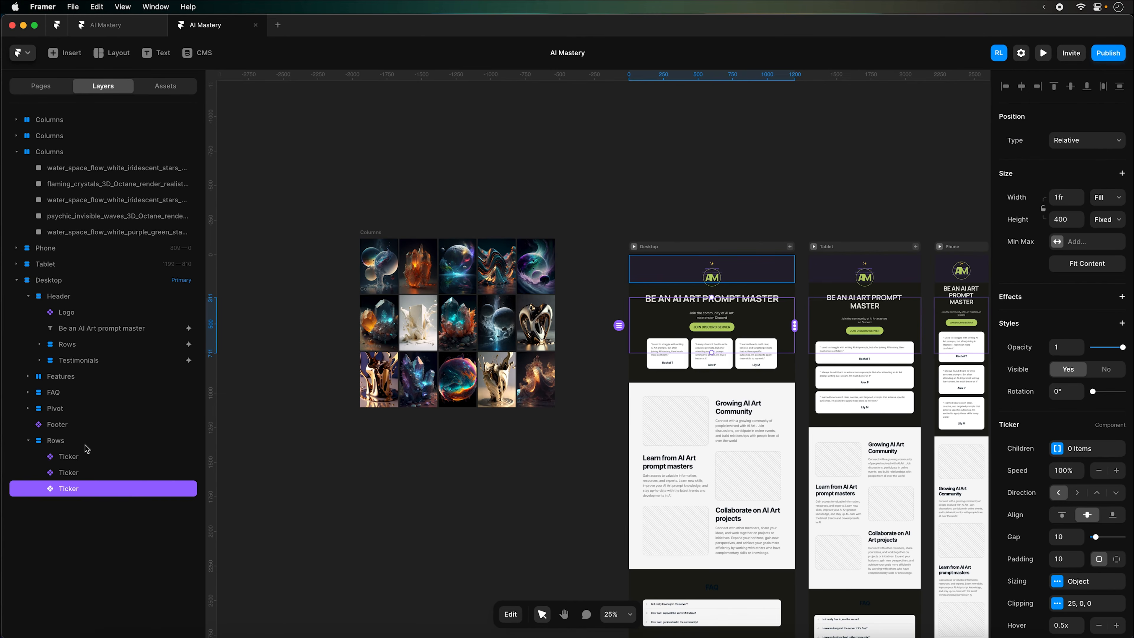
Set the Rows stack's height to Viewport sizing at 110vh
left_click(114, 388)
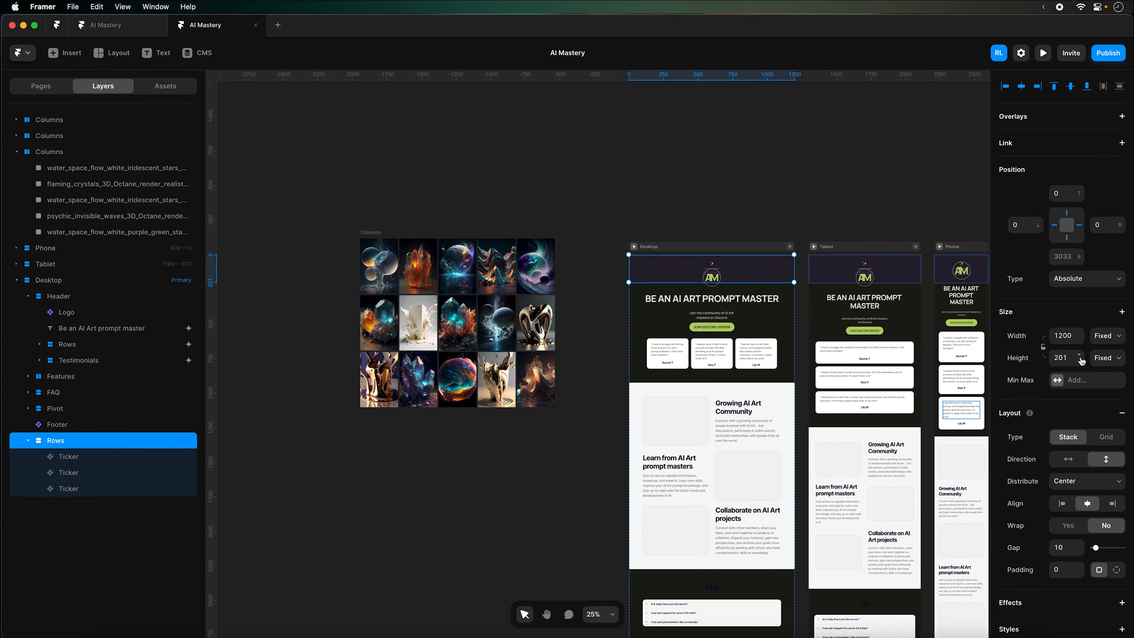
left_click(1103, 365)
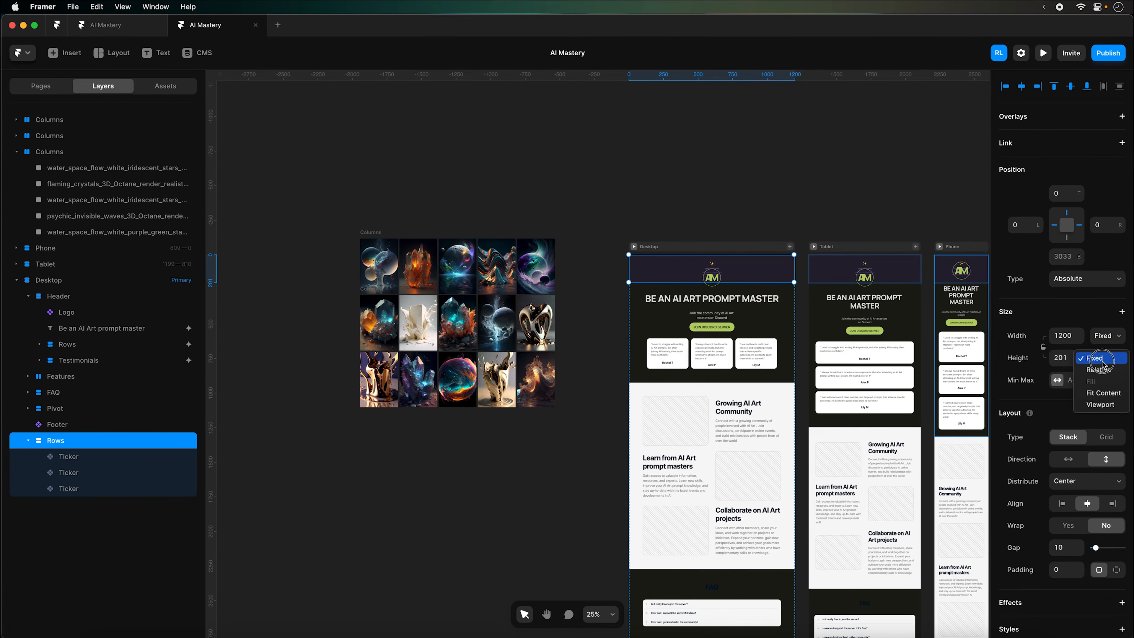
left_click(1101, 397)
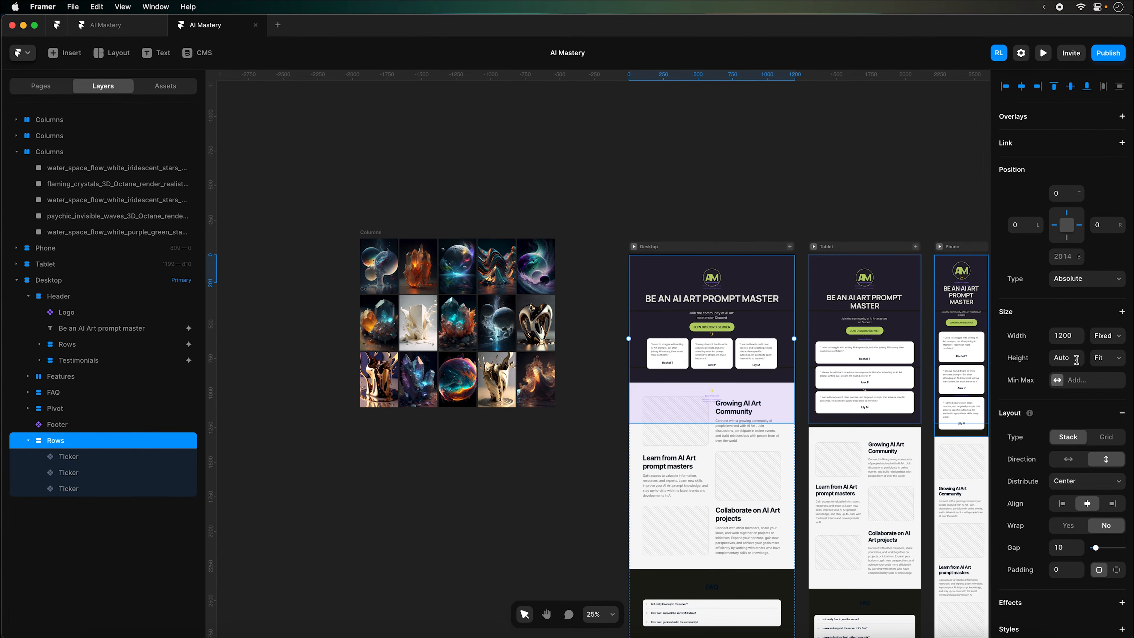
left_click(1106, 357)
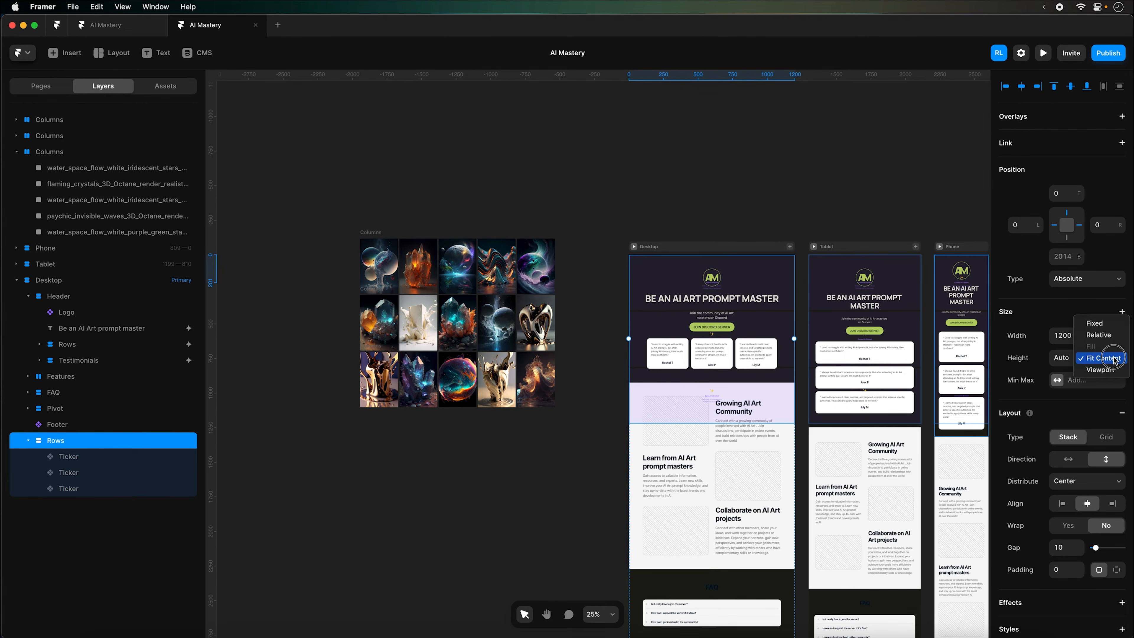
left_click(1102, 370)
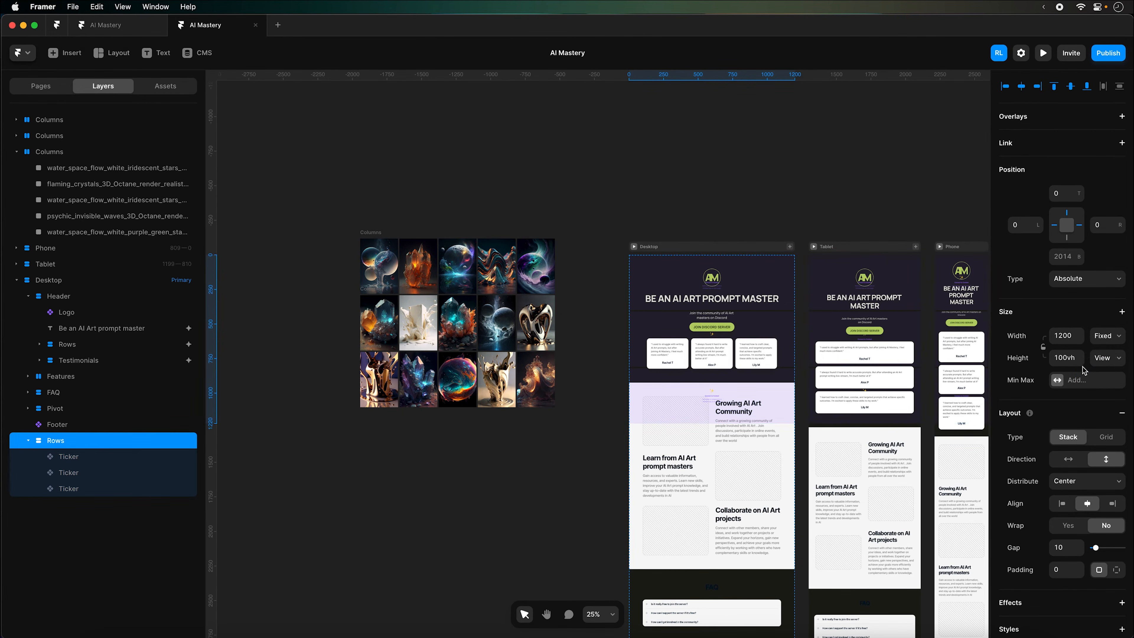
left_click(1066, 359)
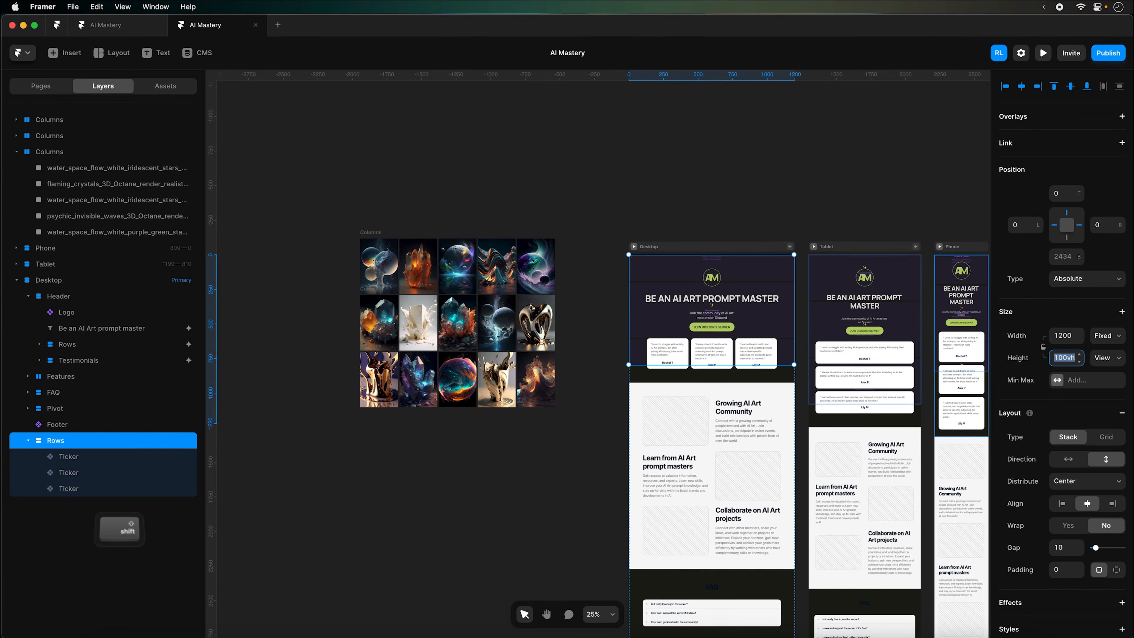
key("shift+Up")
key("shift+Up")
key("shift+Down")
key("shift+Up")
key("shift+Down")
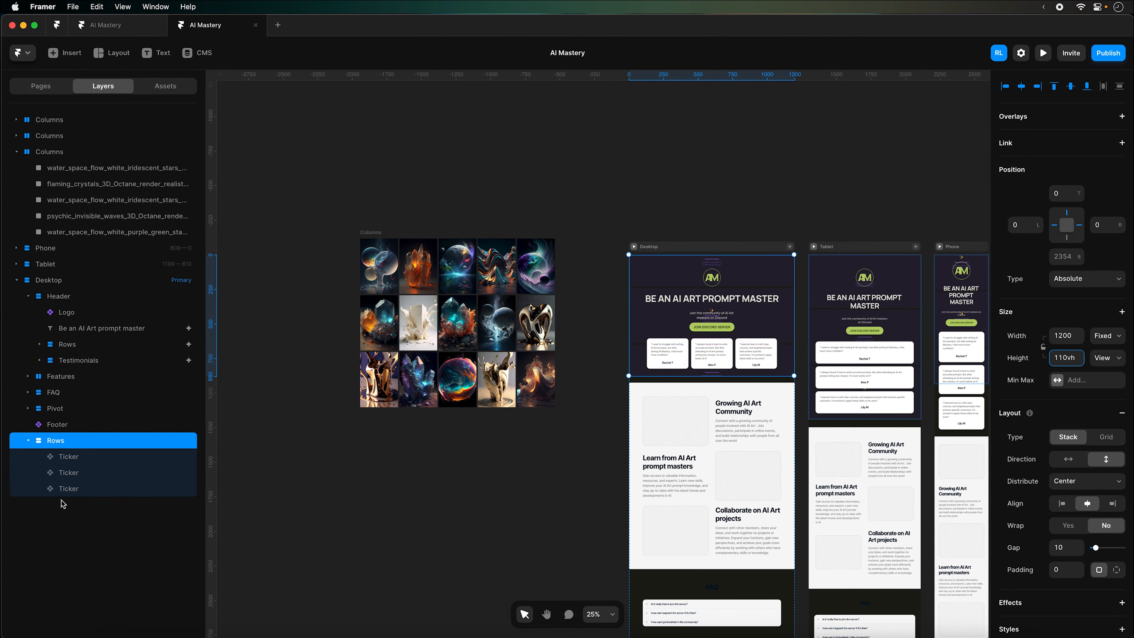
Connect the three Tickers in order to the first, second and third Columns rows of hero images
left_click(79, 460)
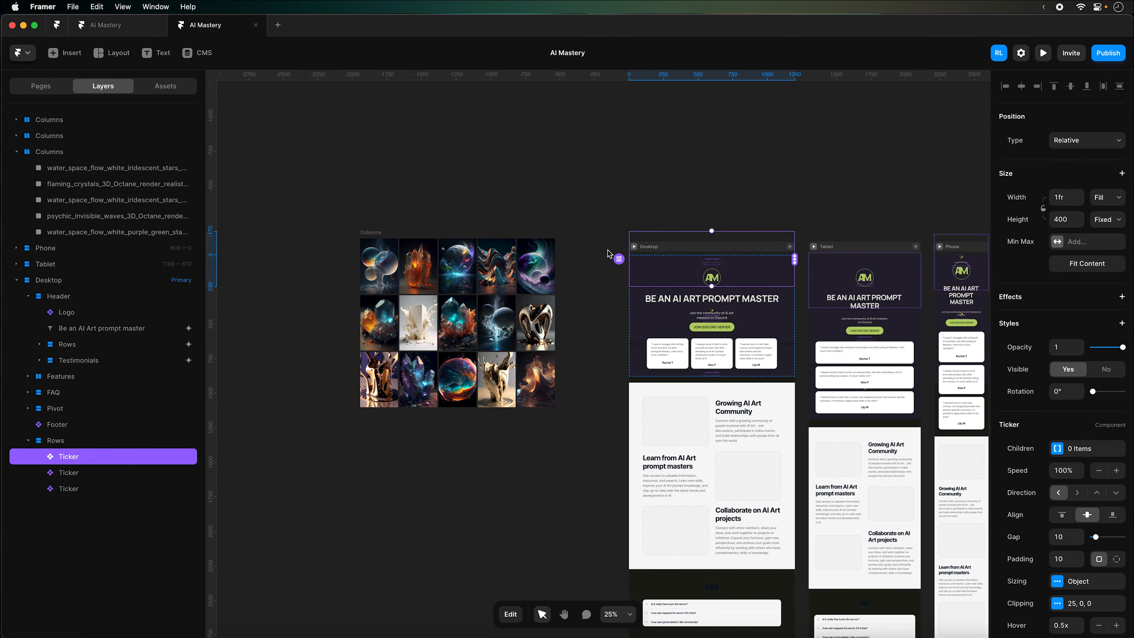
left_click_drag(793, 263, 525, 258)
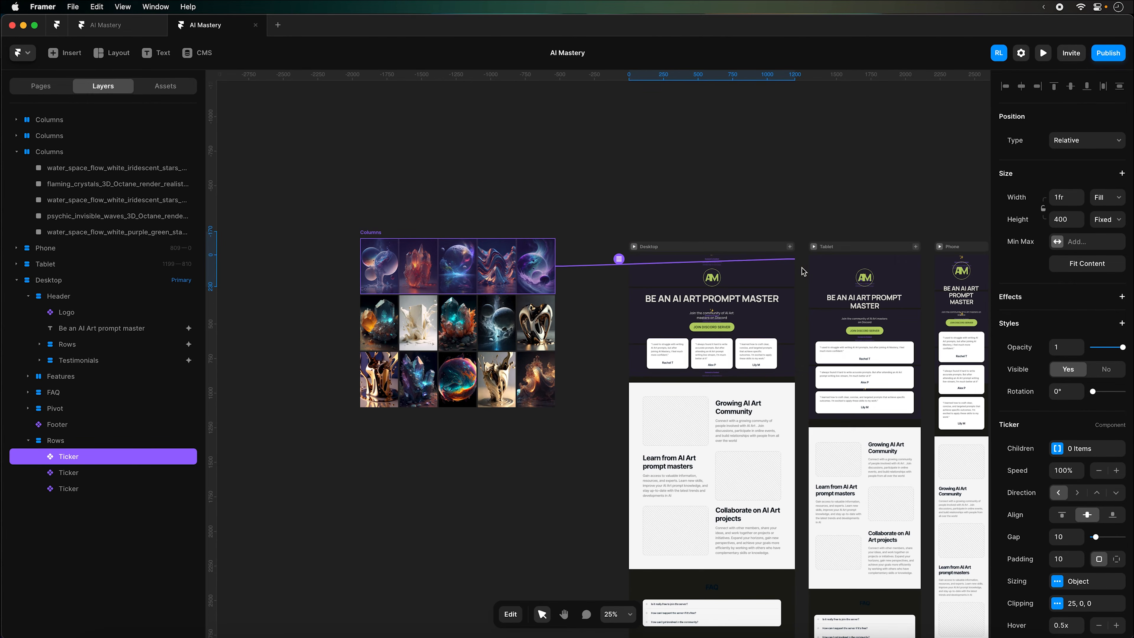
left_click(782, 317)
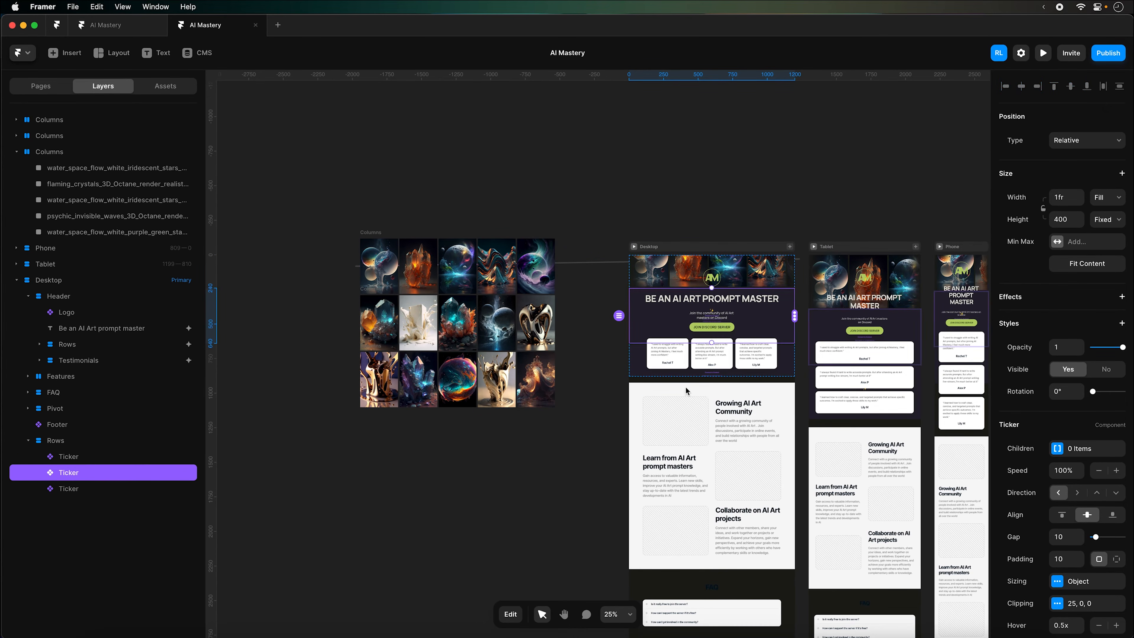
left_click_drag(794, 317, 458, 322)
left_click(121, 488)
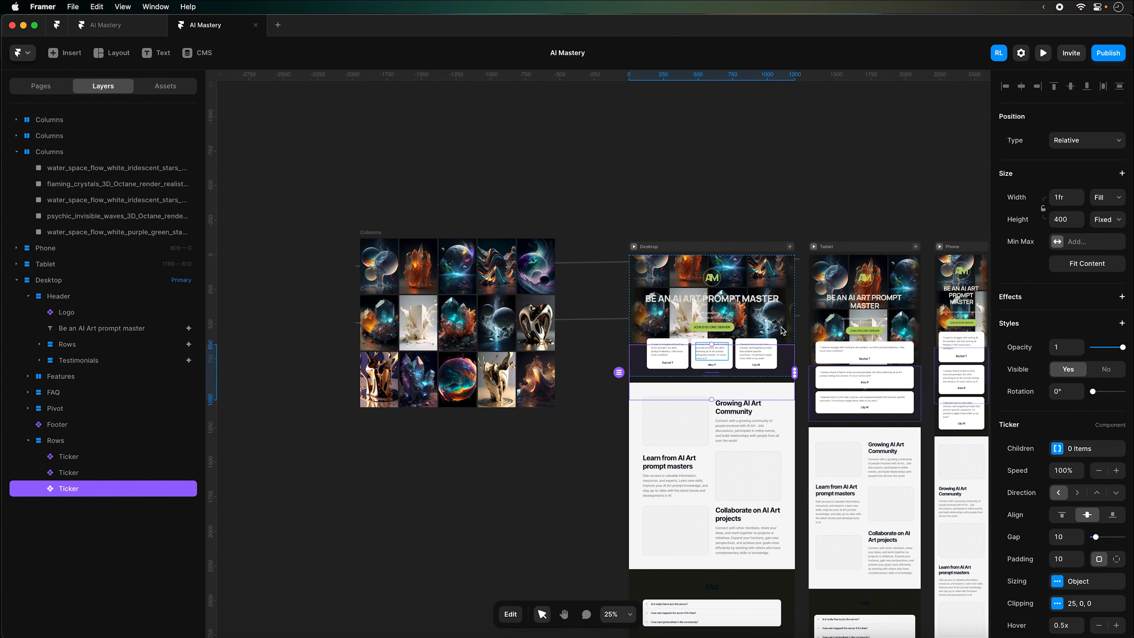
left_click_drag(795, 374, 517, 375)
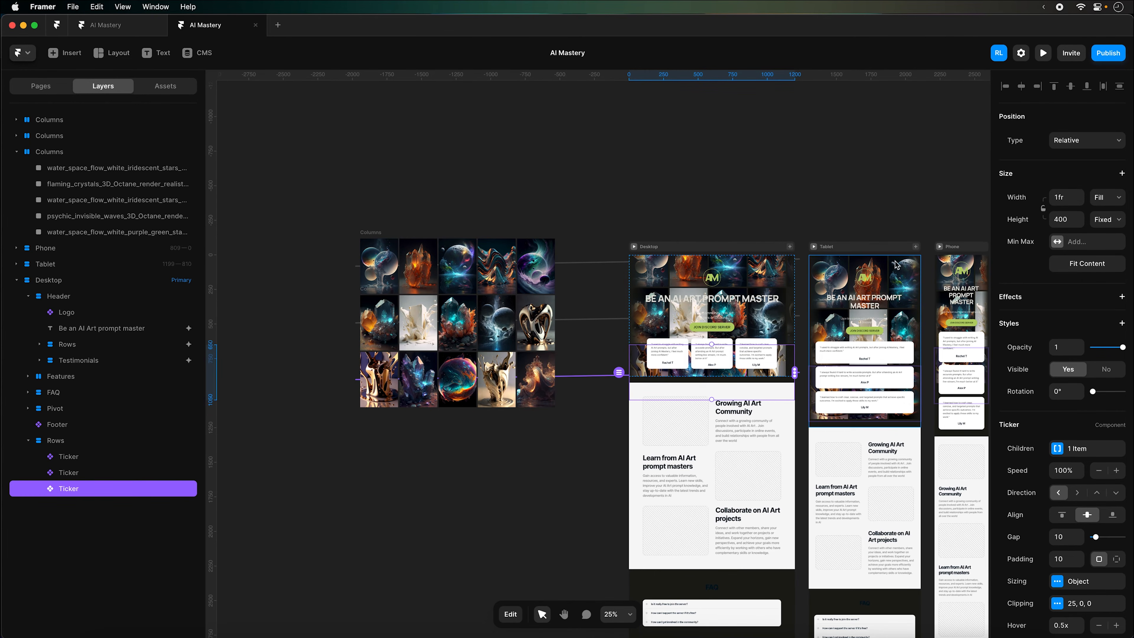
Preview the Desktop breakpoint to check the moving image tickers behind the header, and return to the canvas
left_click(748, 249)
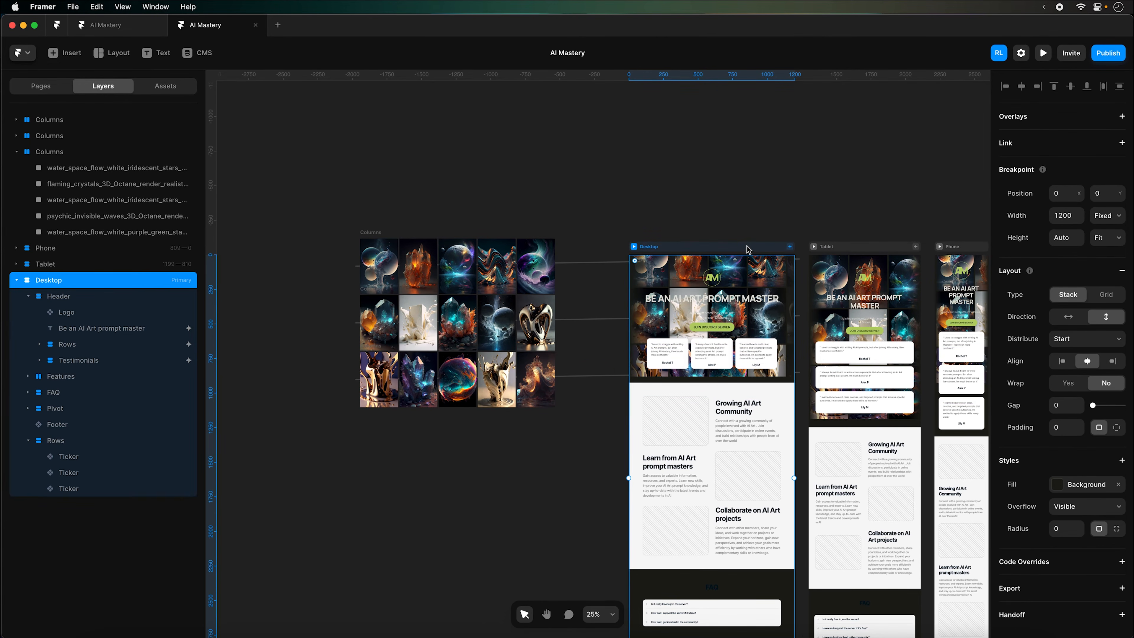
left_click(1043, 56)
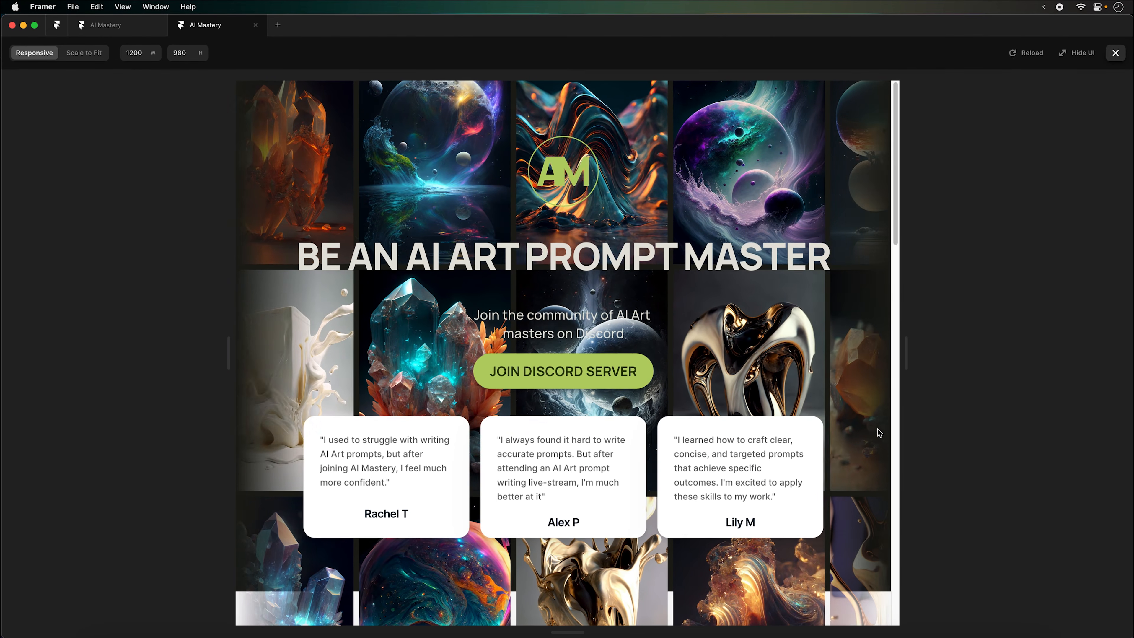
scroll(881, 421, "down", 2)
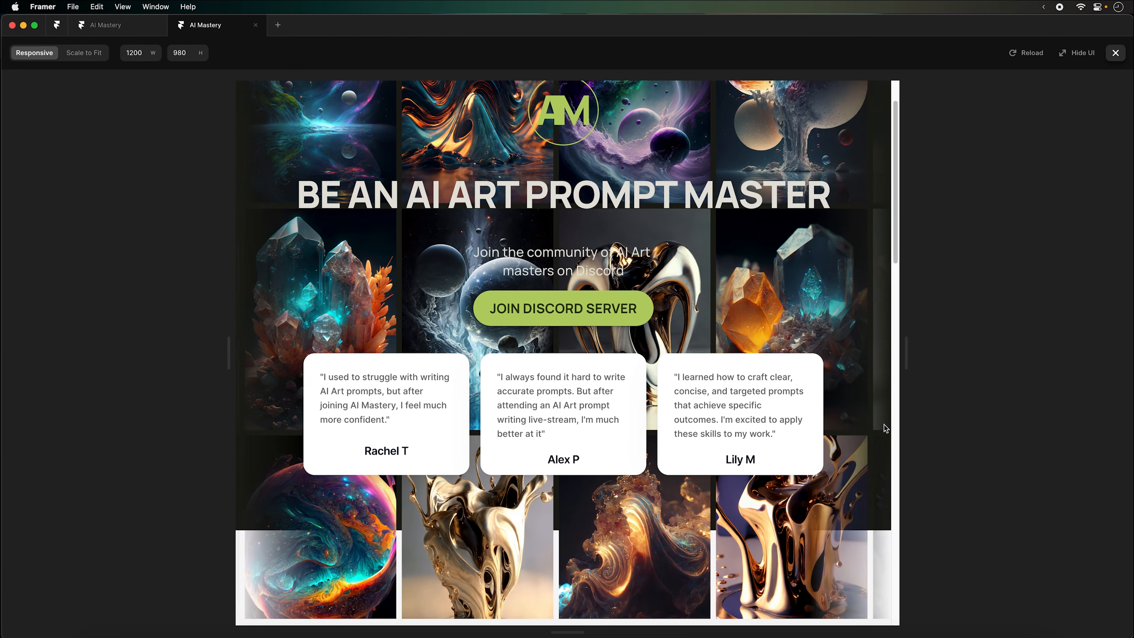
scroll(884, 424, "up", 2)
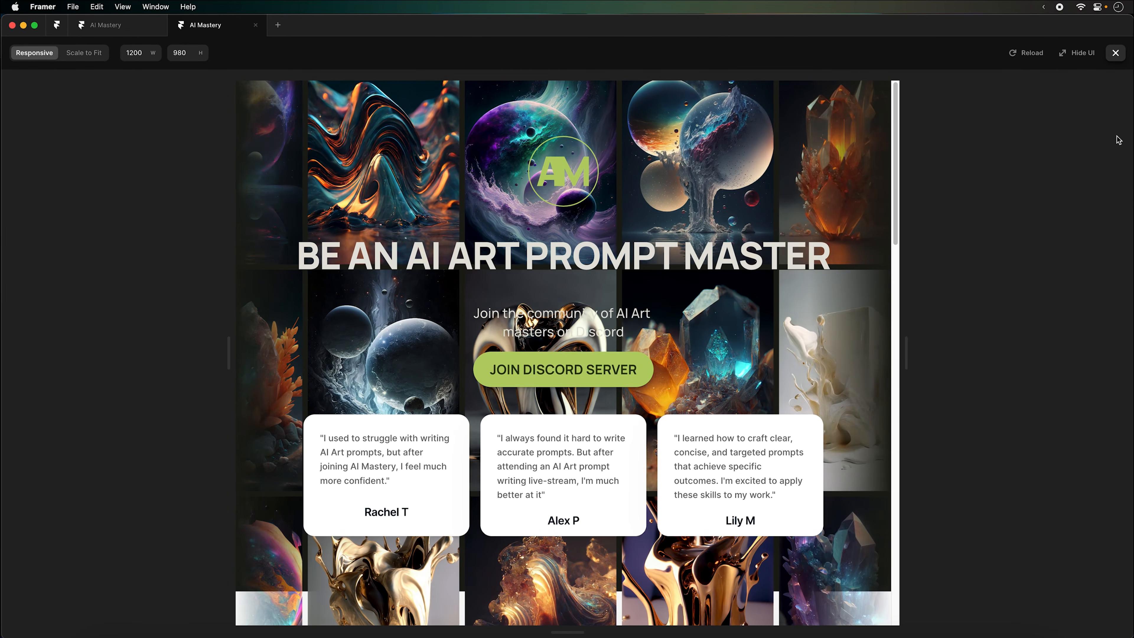
left_click(1115, 54)
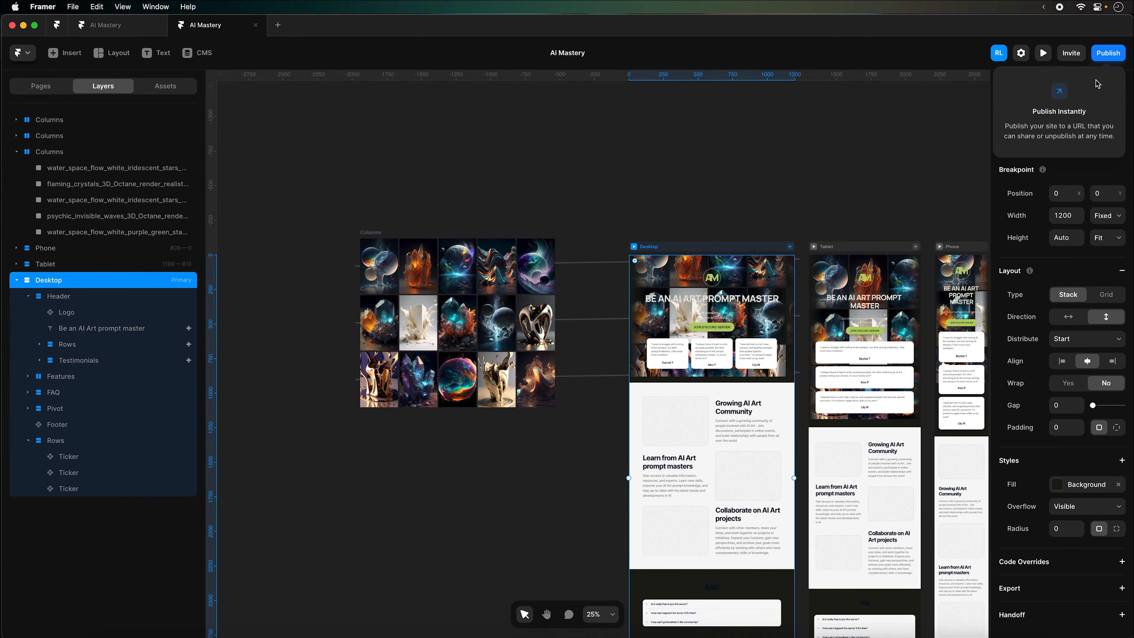
Reduce the opacity of the Rows stack holding the tickers to 0.4
left_click(85, 440)
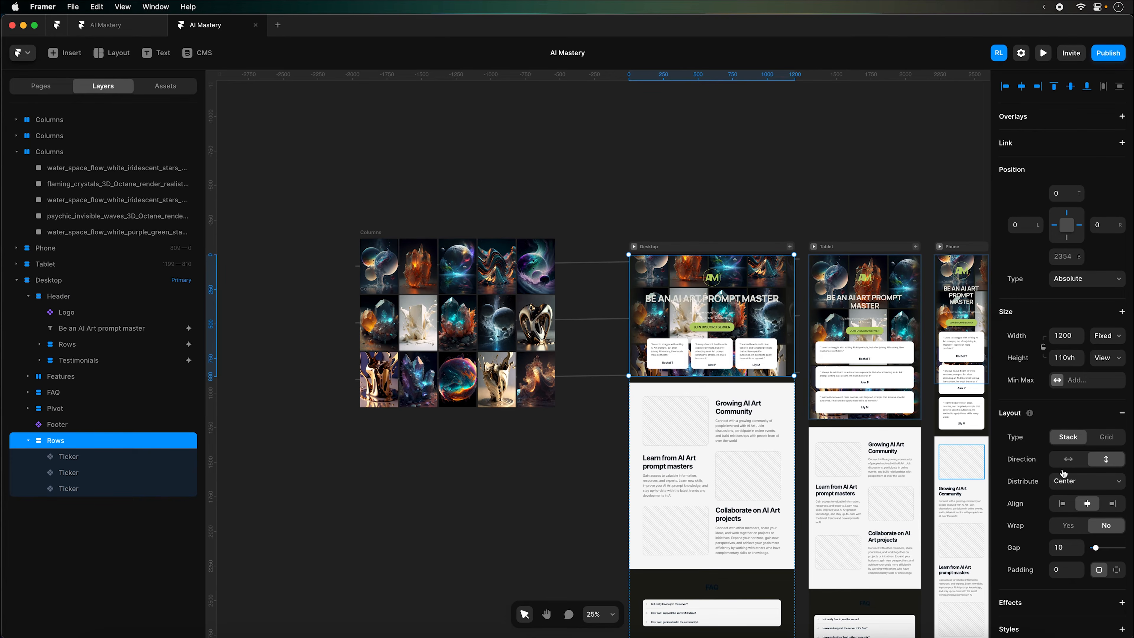
scroll(1089, 541, "down", 4)
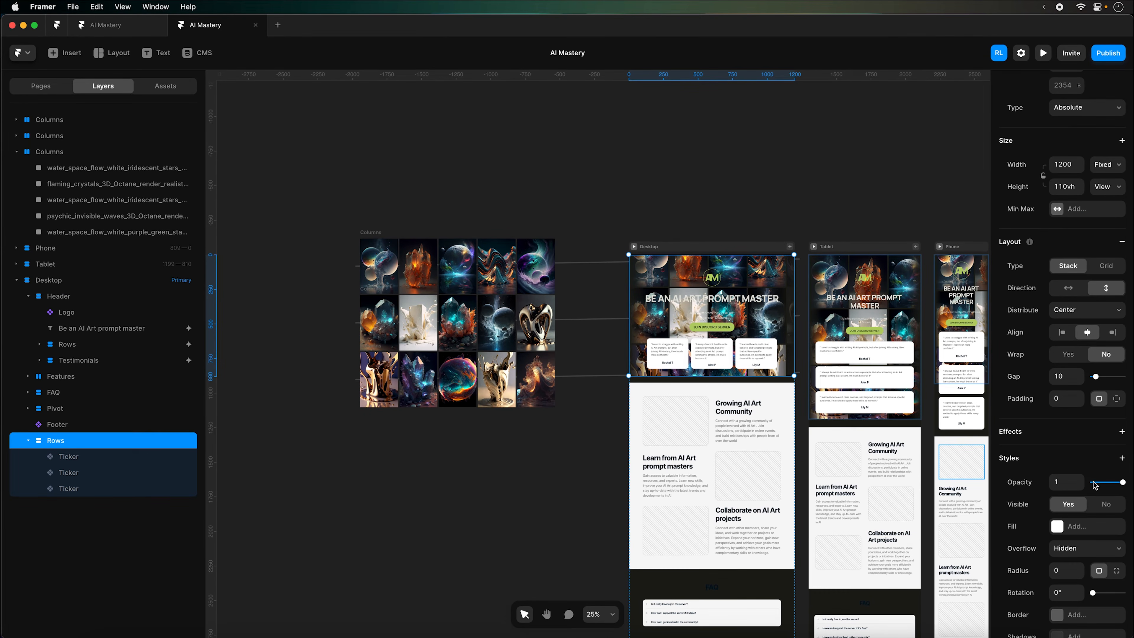
key("shift+Down")
key("shift+Down")
key("shift+Down")
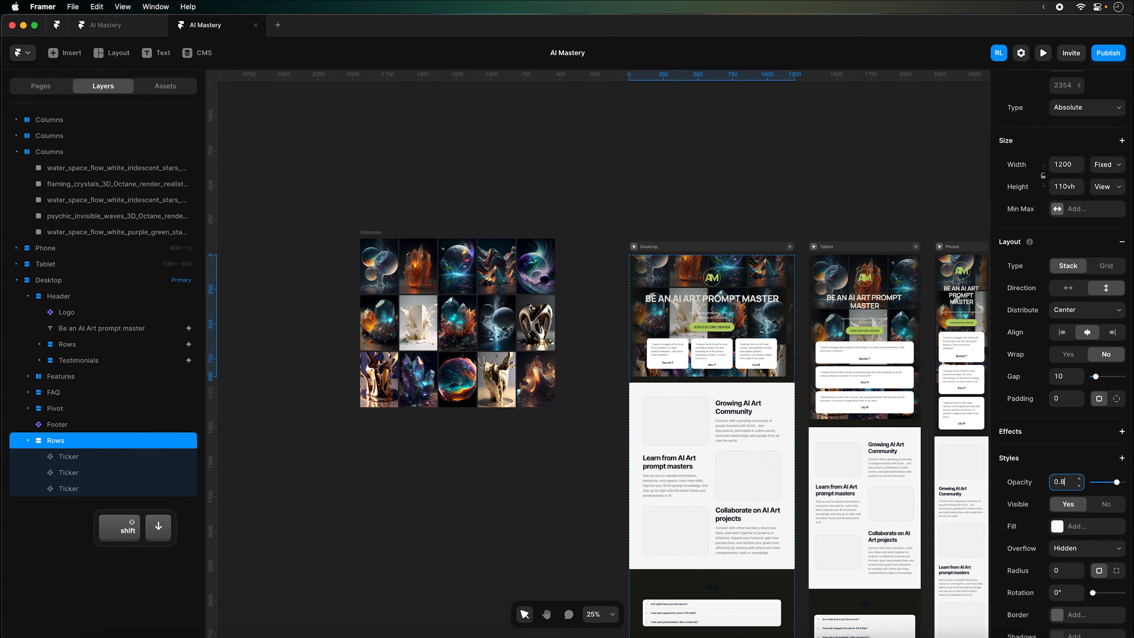
key("shift+Down")
key("shift+Down")
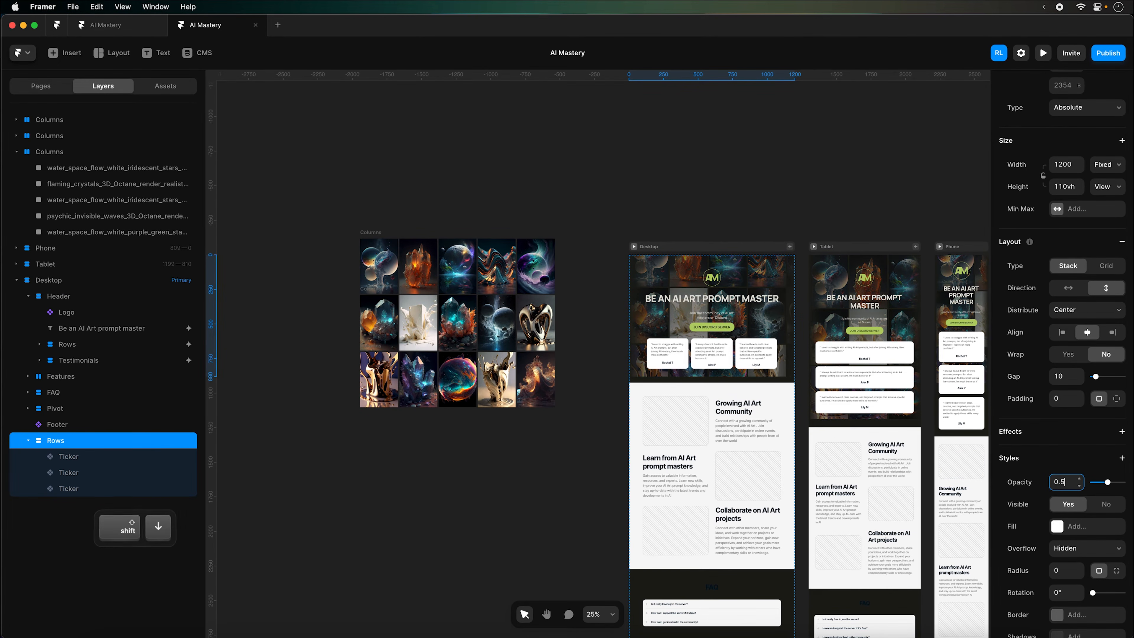
key("shift+Down")
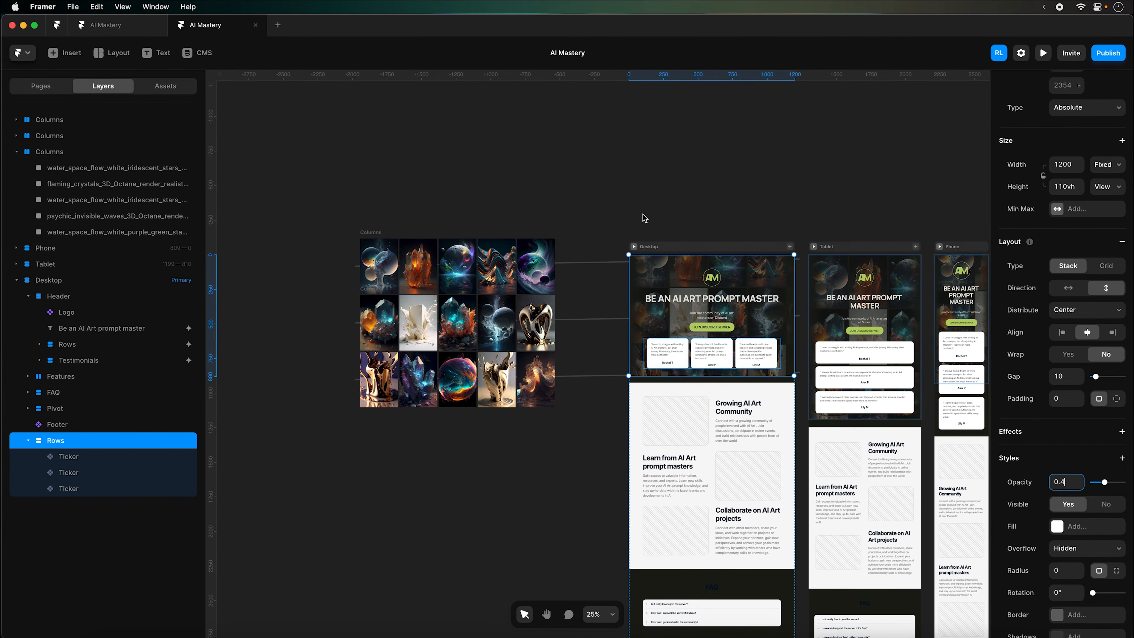
Set the first Ticker's speed to 40%
left_click(103, 456)
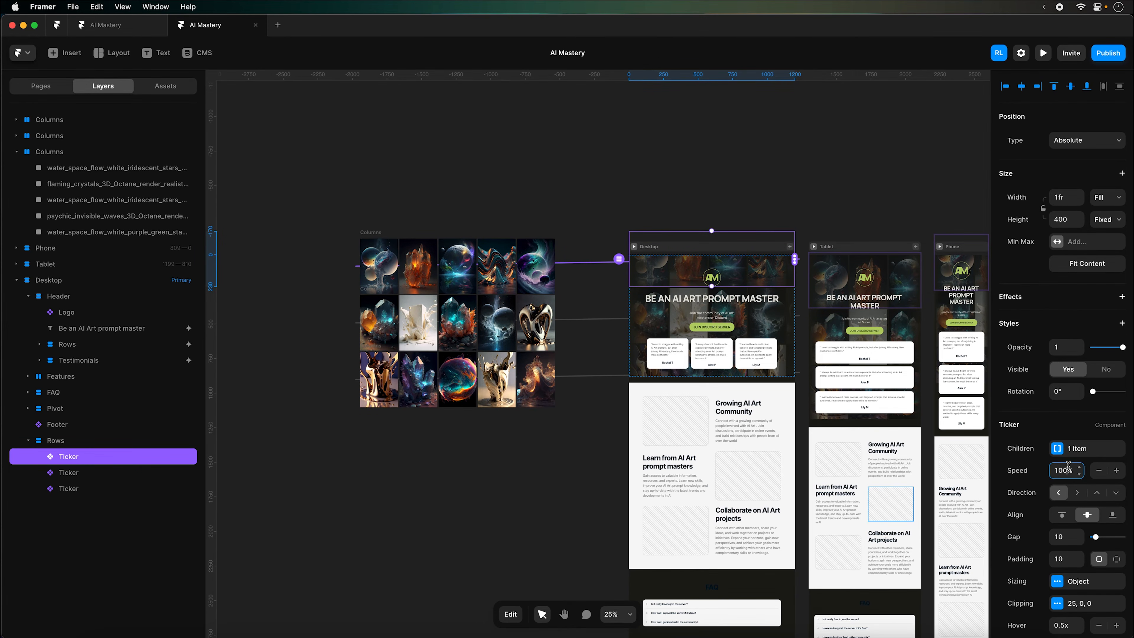
key("shift+Down")
key("shift+Down")
key("shift+Down")
key("shift+Down")
key("shift+Down")
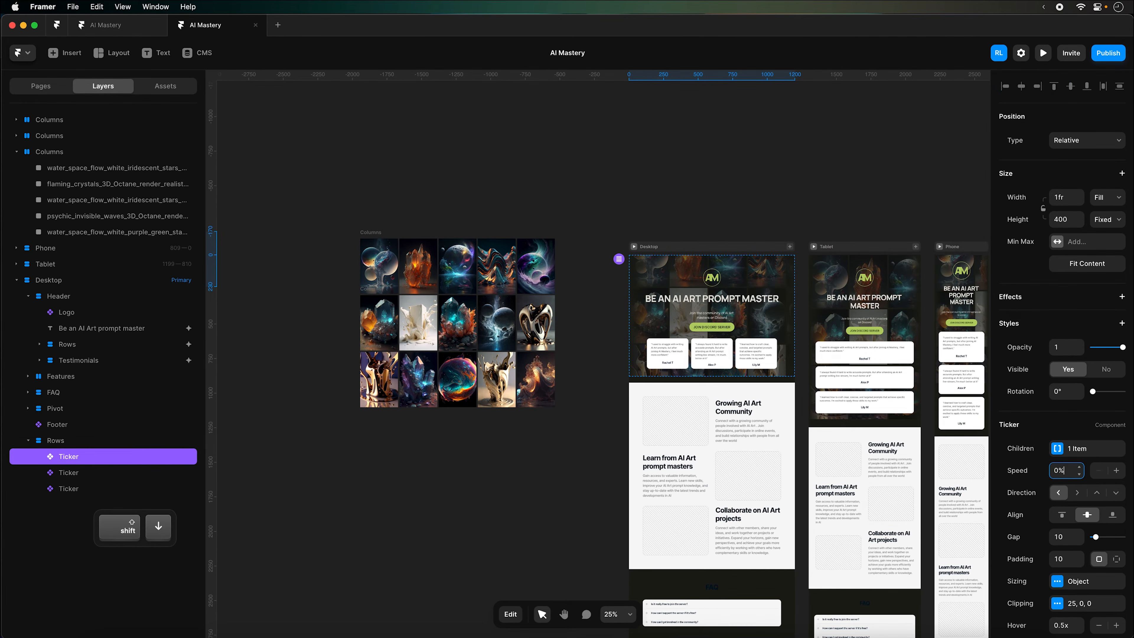
key("shift+Up")
key("Down")
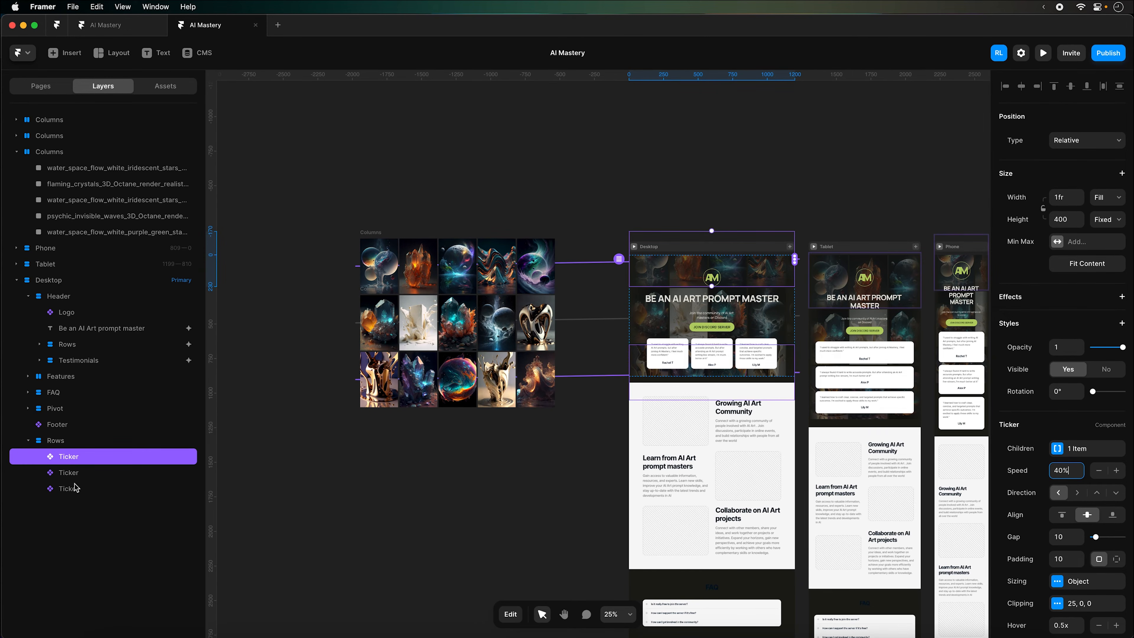
Reverse the second Ticker so it moves right and set its speed to 45%
left_click(69, 472)
left_click(1077, 493)
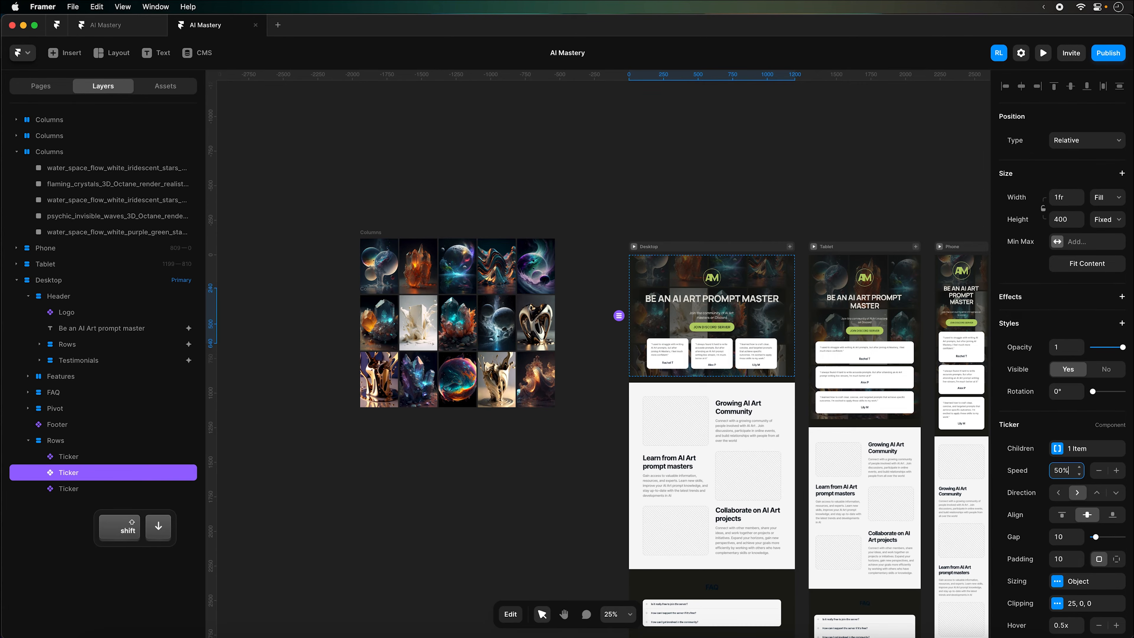
key("Down")
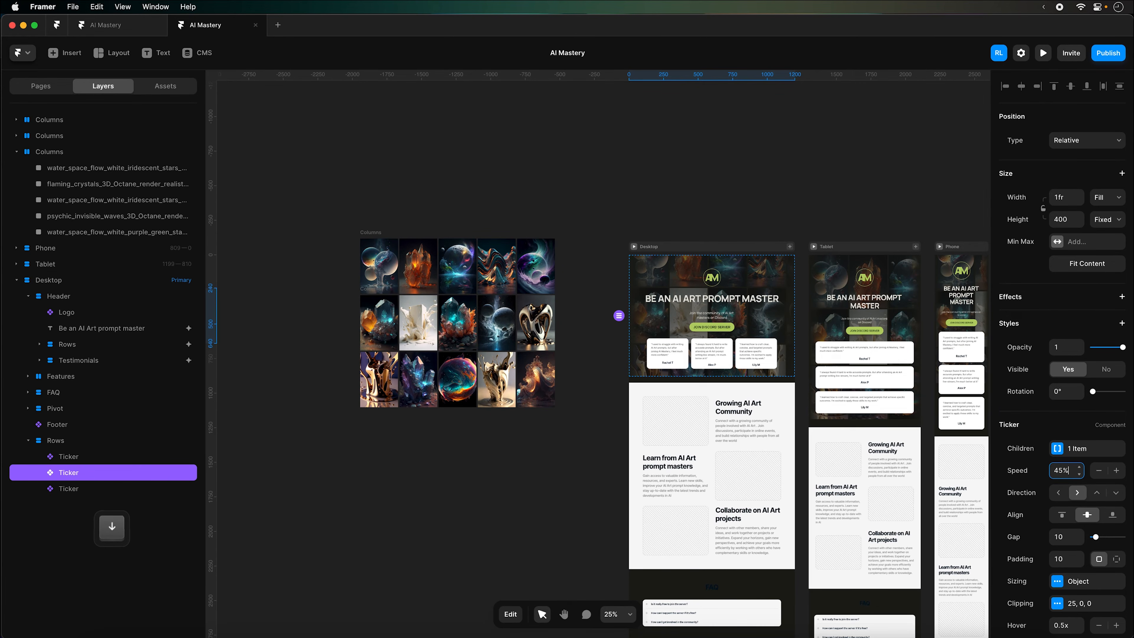
Set the third Ticker's speed to 40% and preview the moving hero background before returning to the canvas
left_click(81, 488)
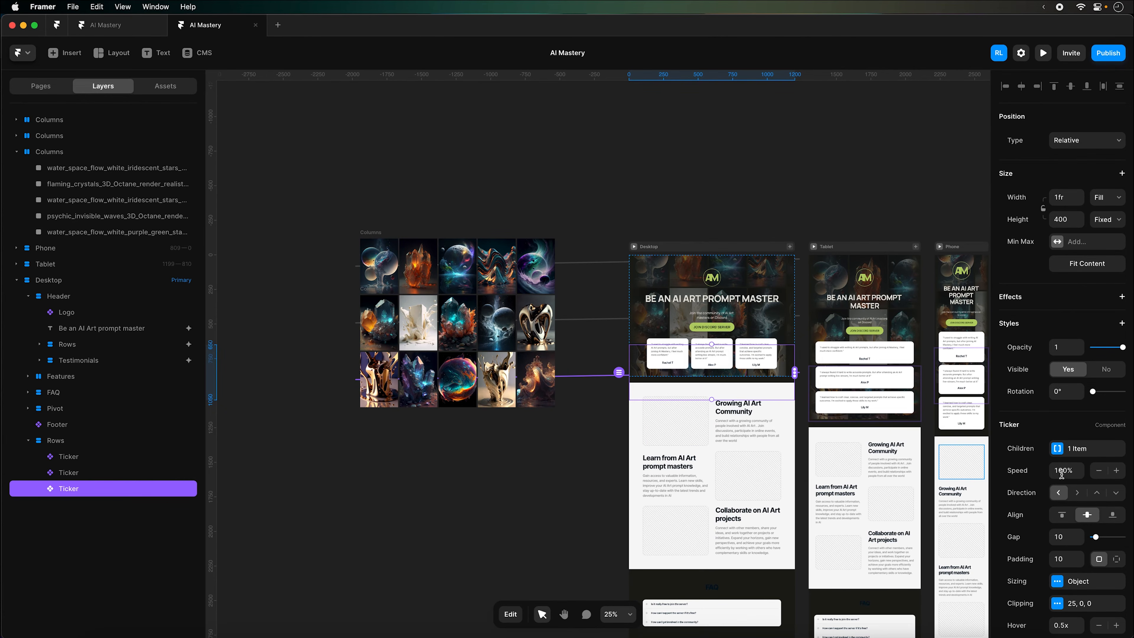
key("shift+Down")
key("shift+Down")
key("shift+Down")
key("shift+Down")
key("shift+Down")
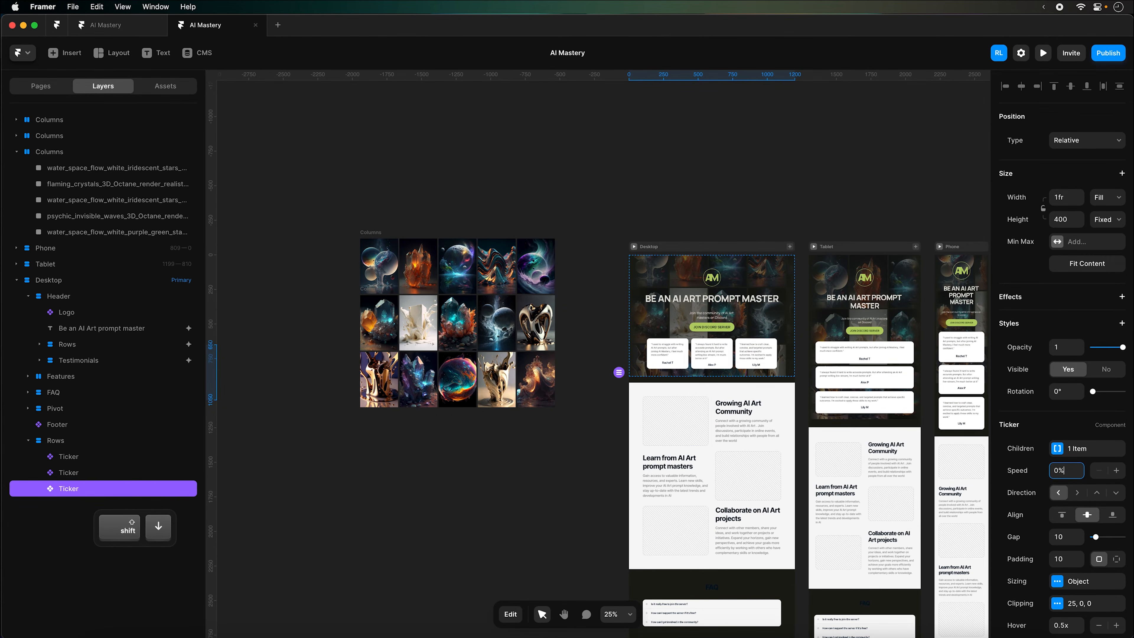
key("Down")
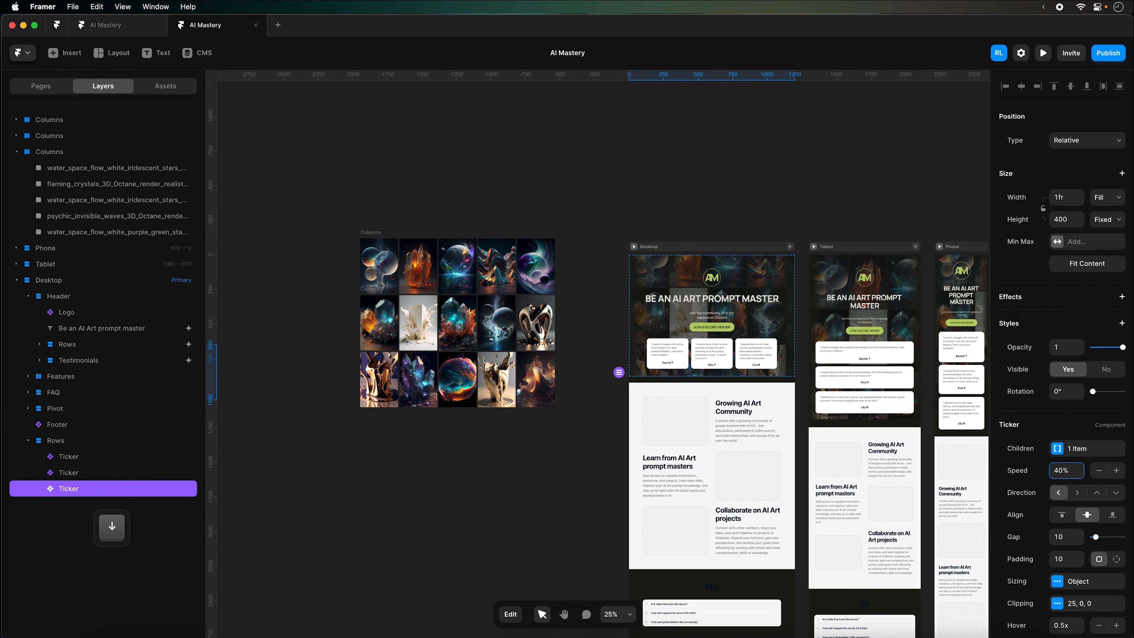
left_click(1043, 54)
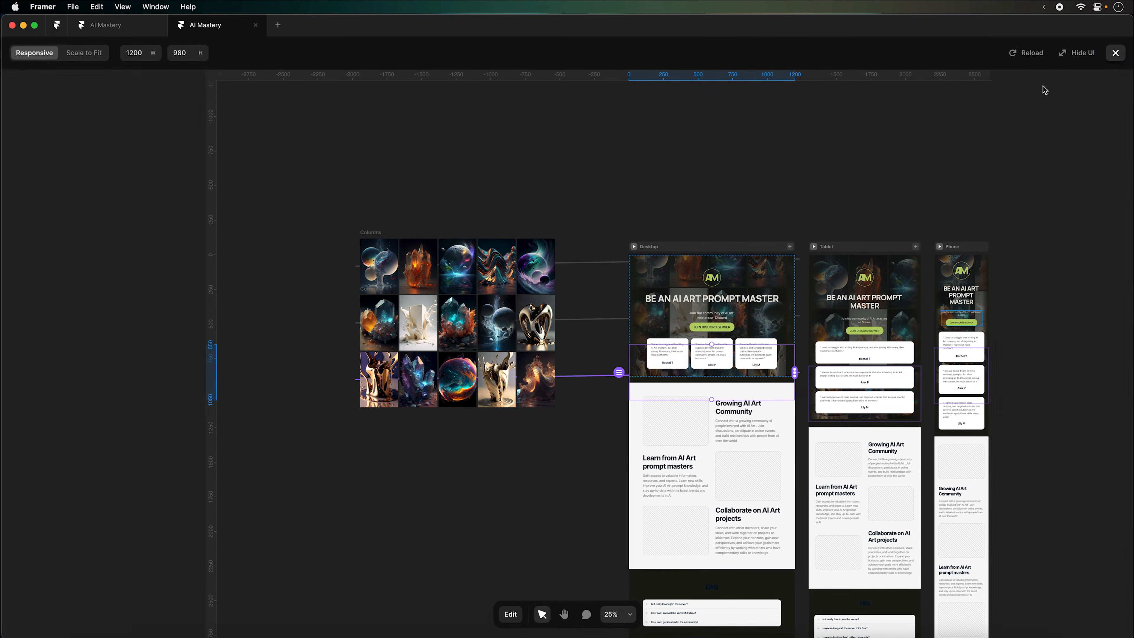
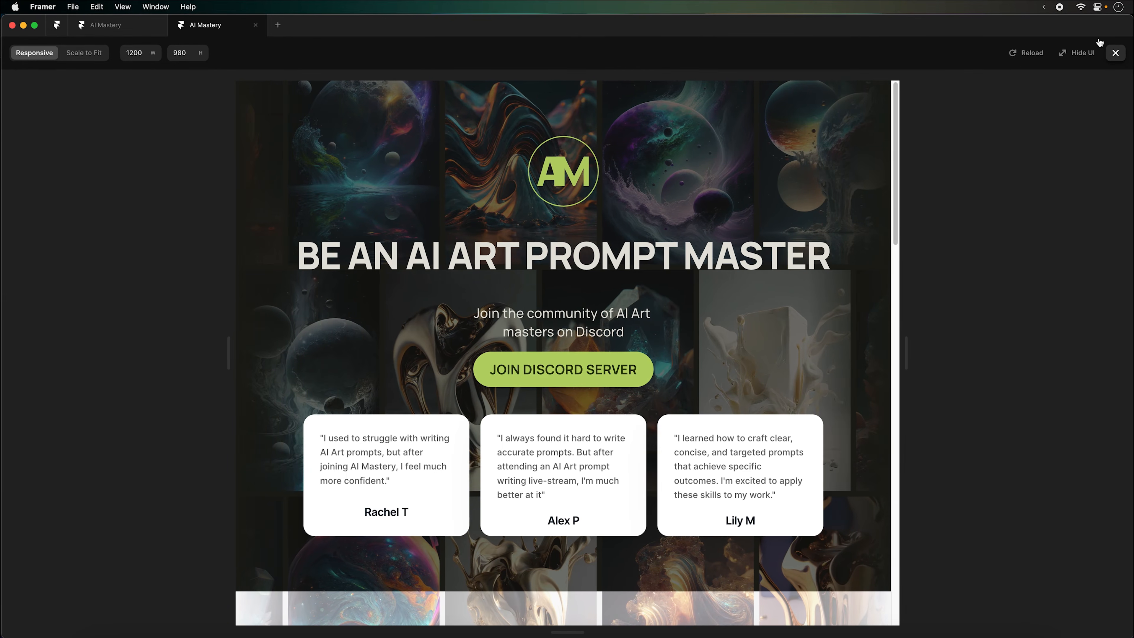
key("Escape")
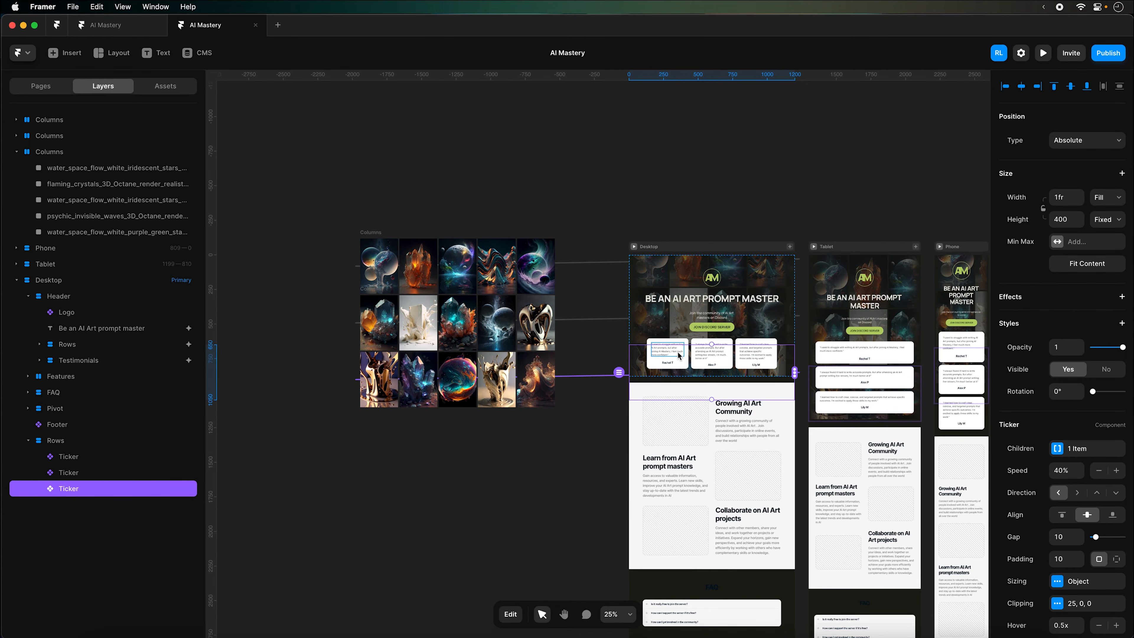
Change the first testimonial card's fill to the shared Surface color
key("super+equal")
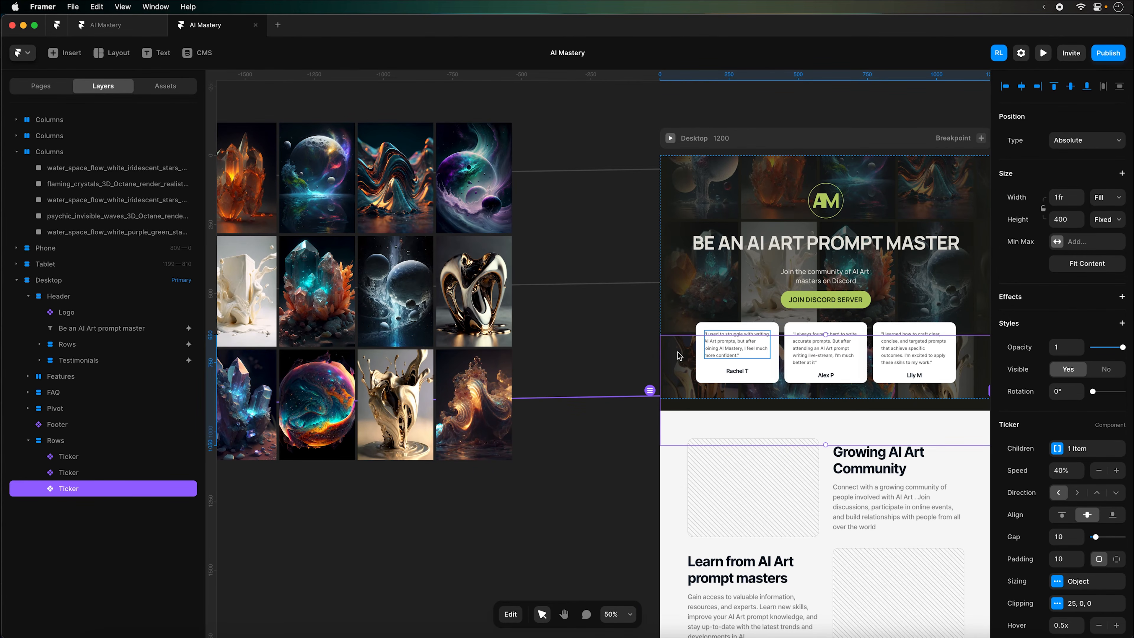
scroll(619, 357, "right", 2)
scroll(619, 357, "right", 3)
key("super+equal")
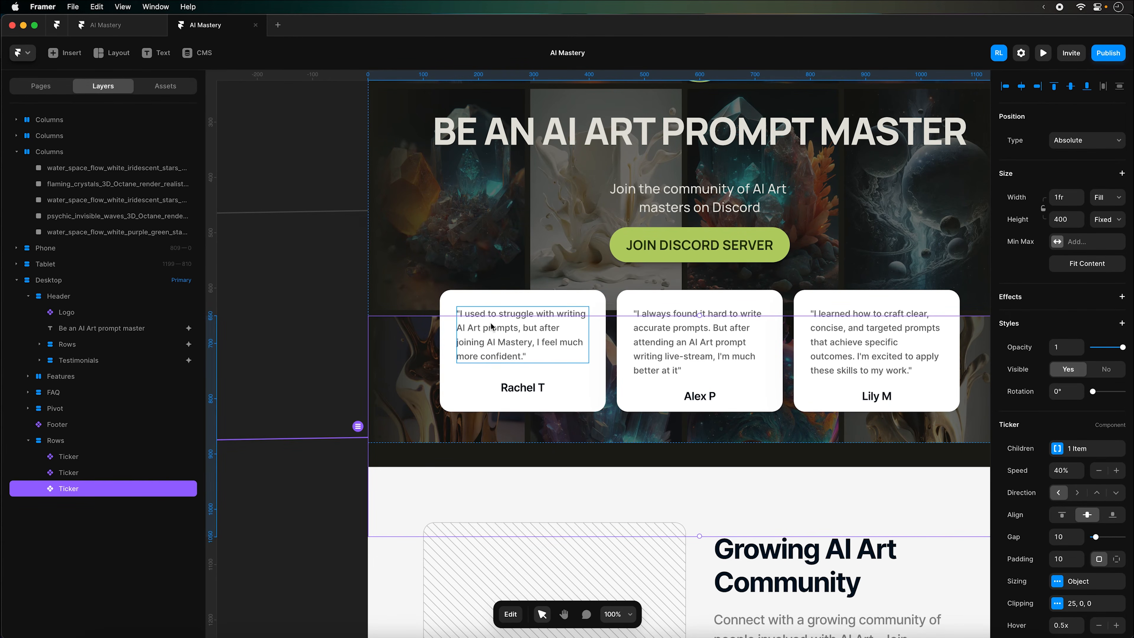
left_click(491, 325)
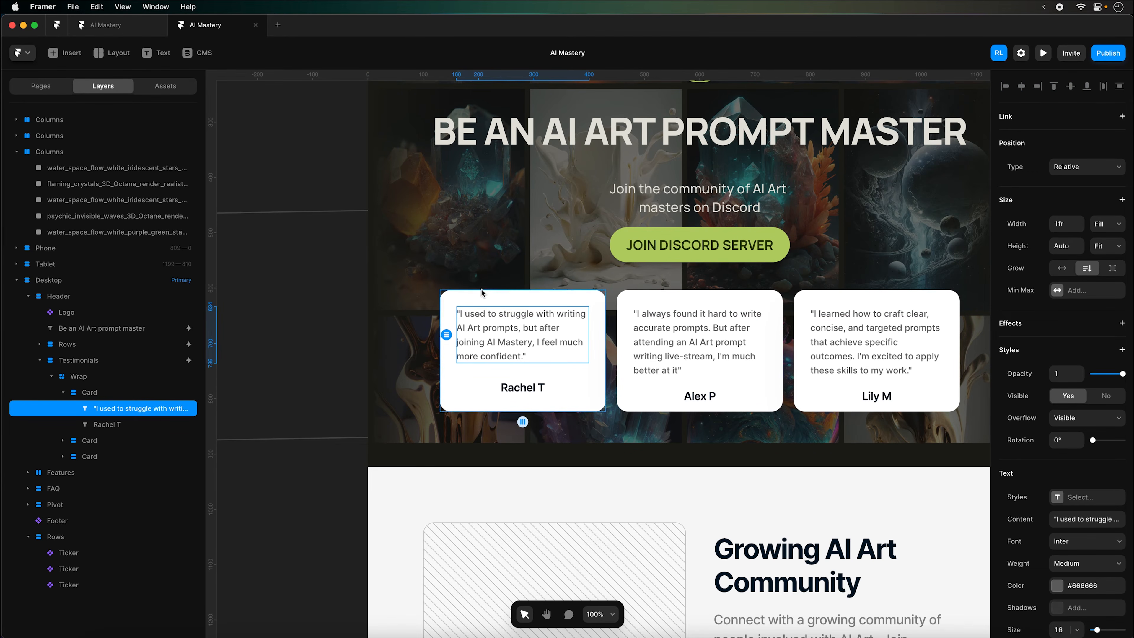
left_click(125, 394)
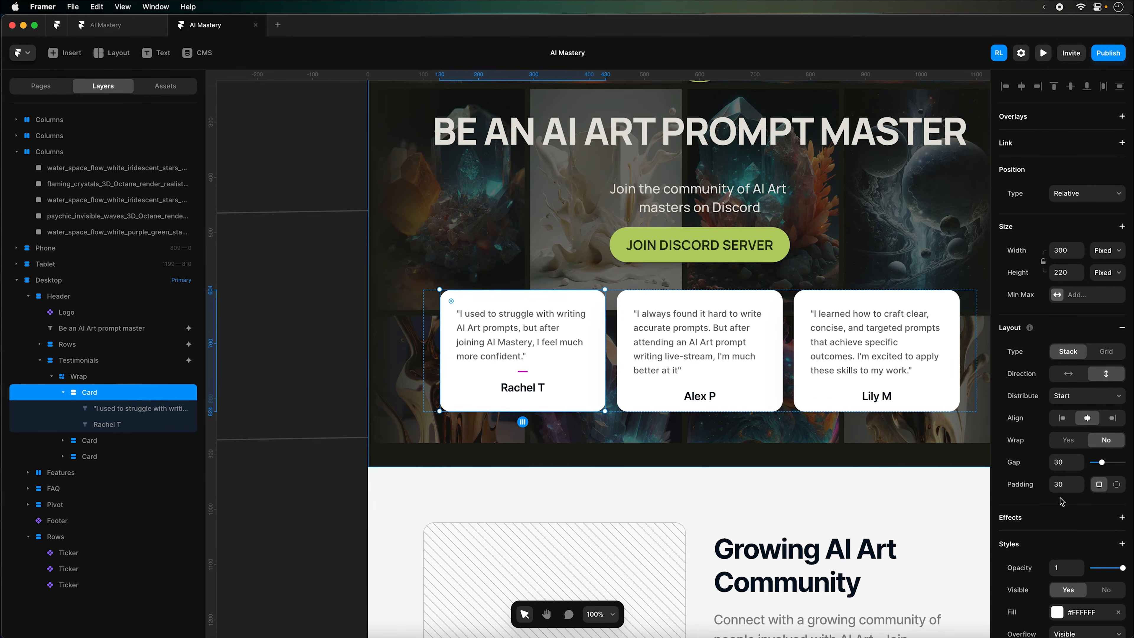
scroll(1061, 501, "down", 5)
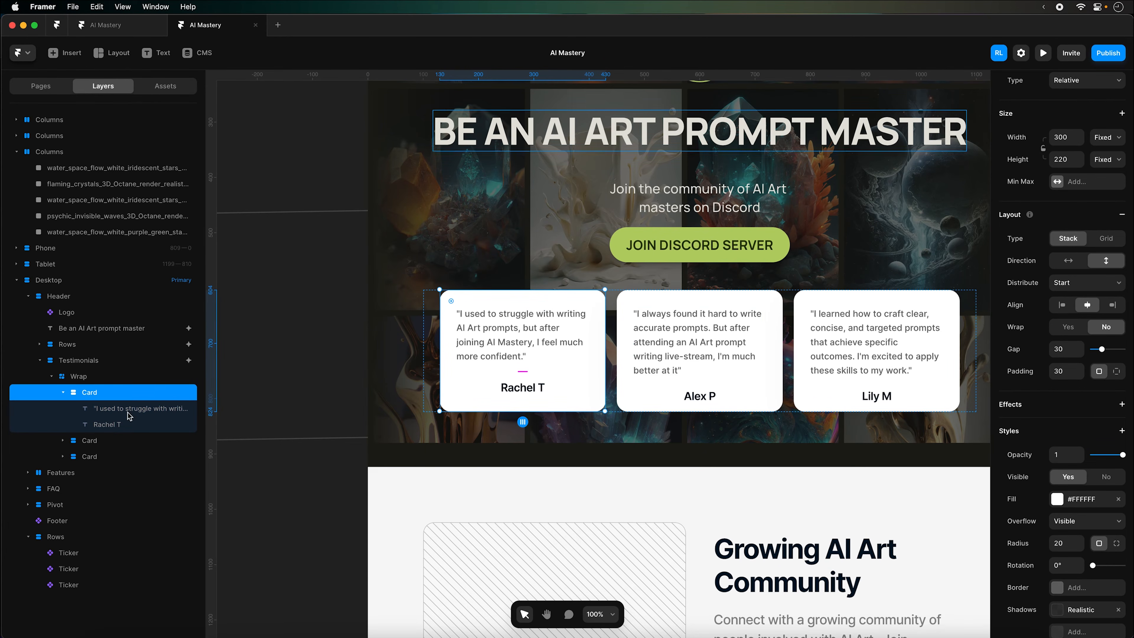
left_click(1097, 499)
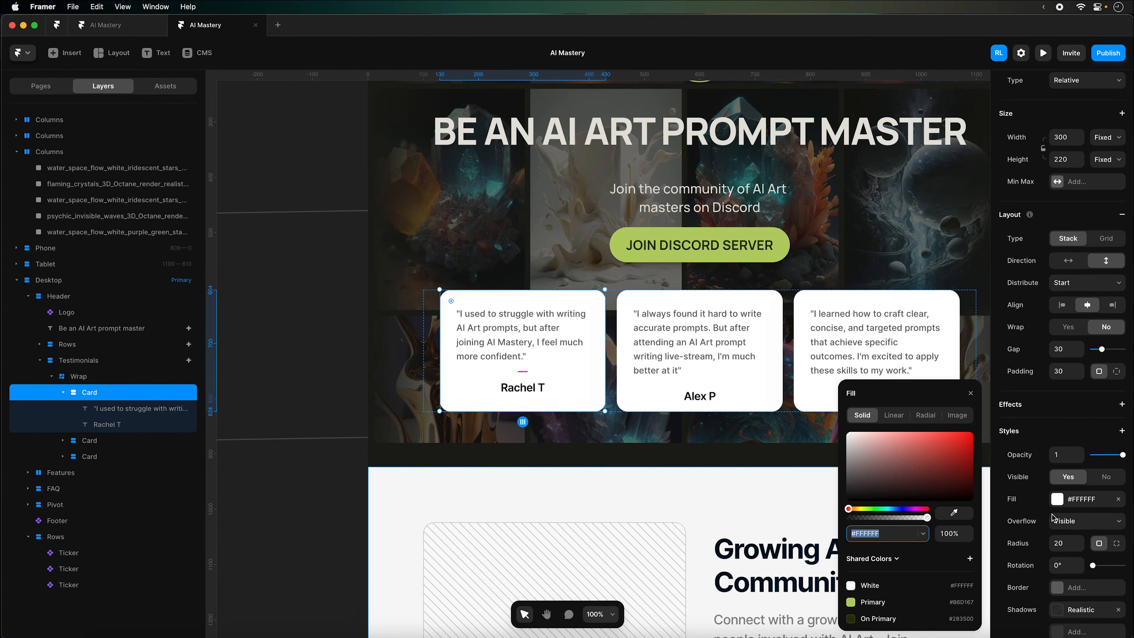
scroll(937, 593, "down", 5)
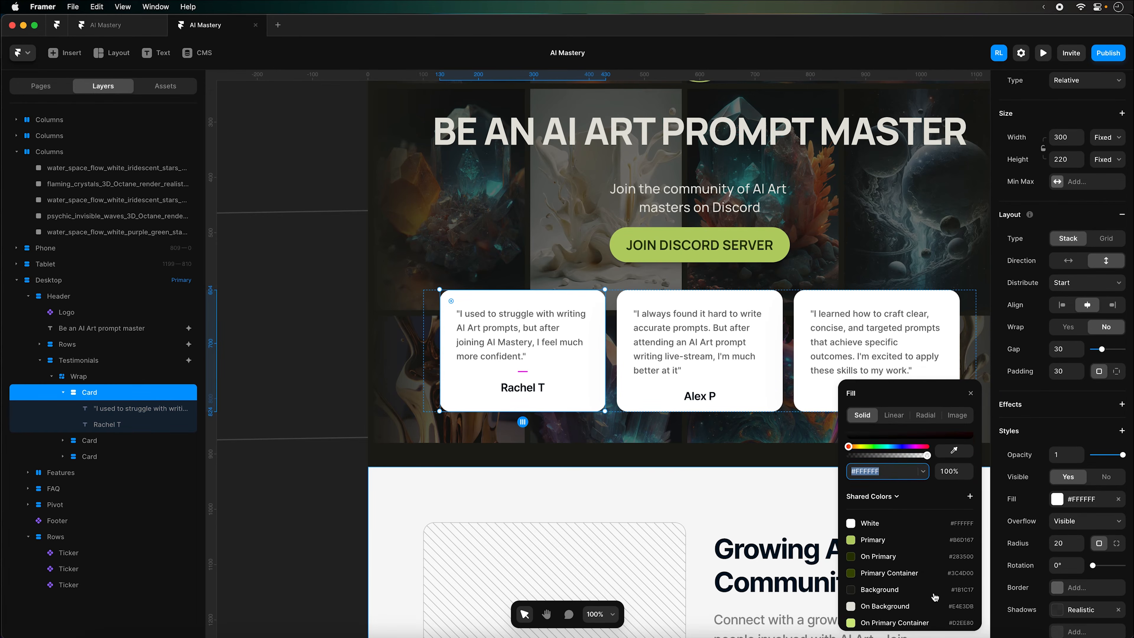
scroll(934, 597, "down", 5)
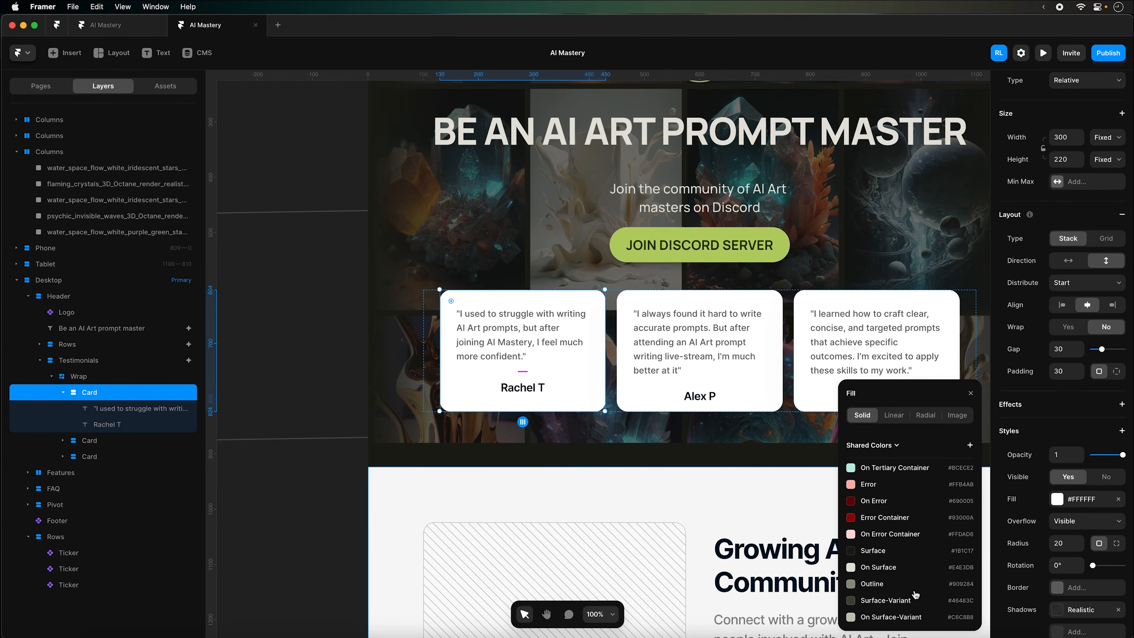
left_click(877, 551)
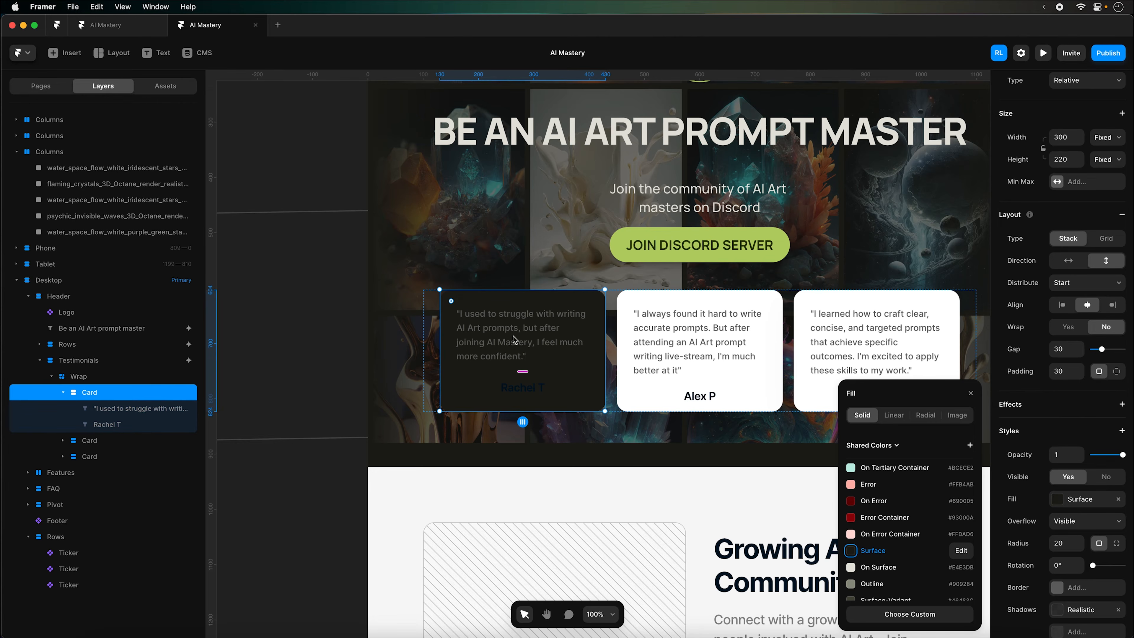
Apply the P text style to the first testimonial's quote and the Feature style to its author name
key("super")
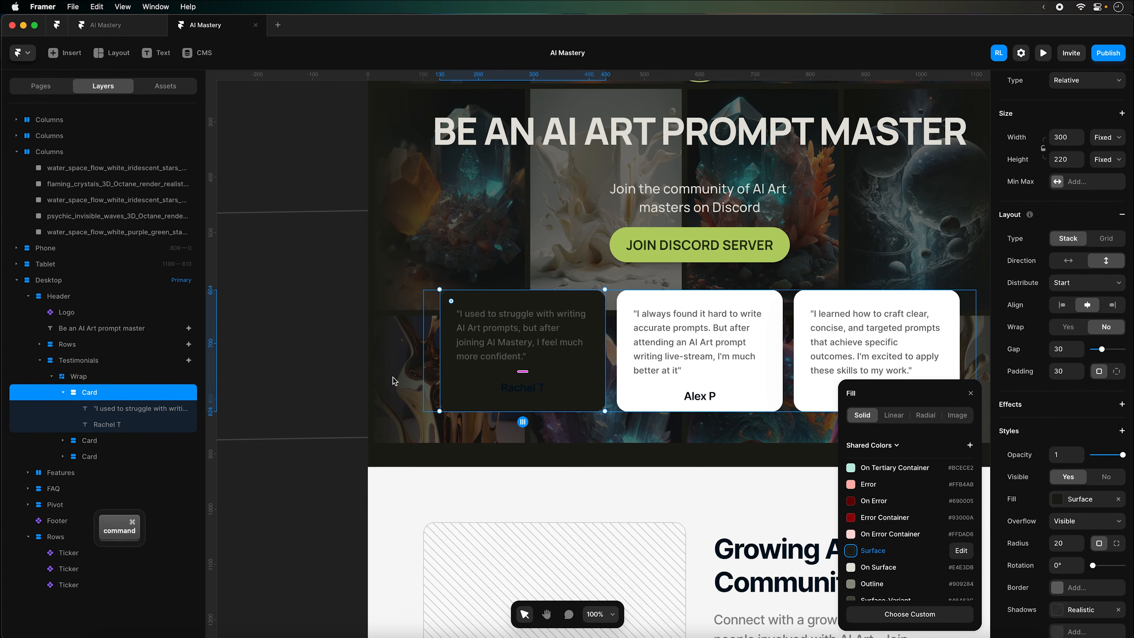
left_click(89, 408)
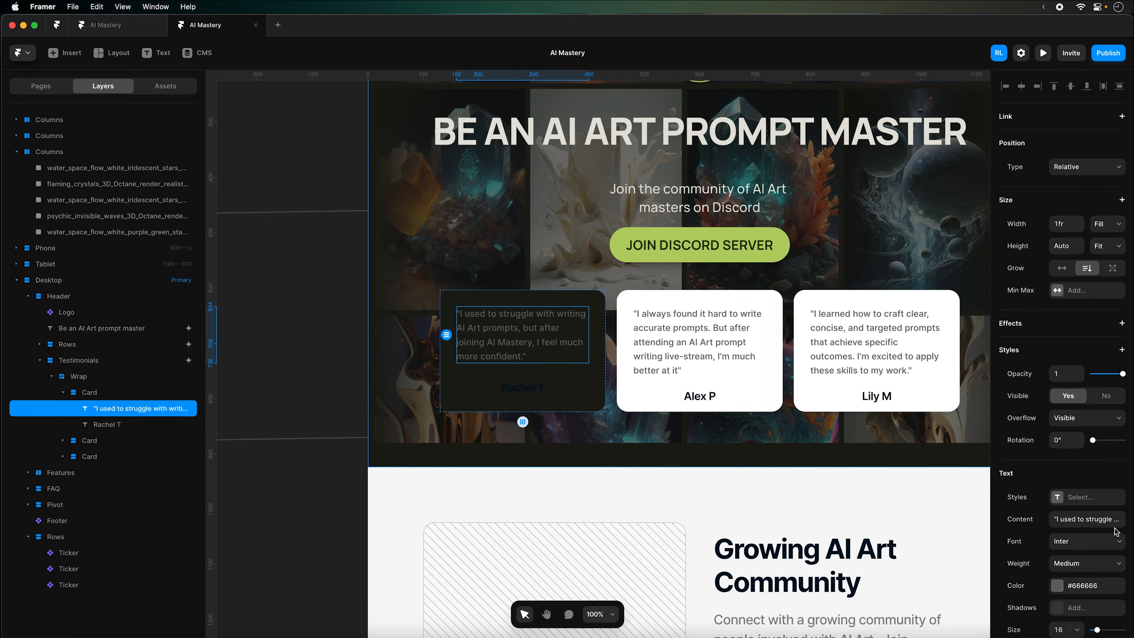
left_click(1091, 504)
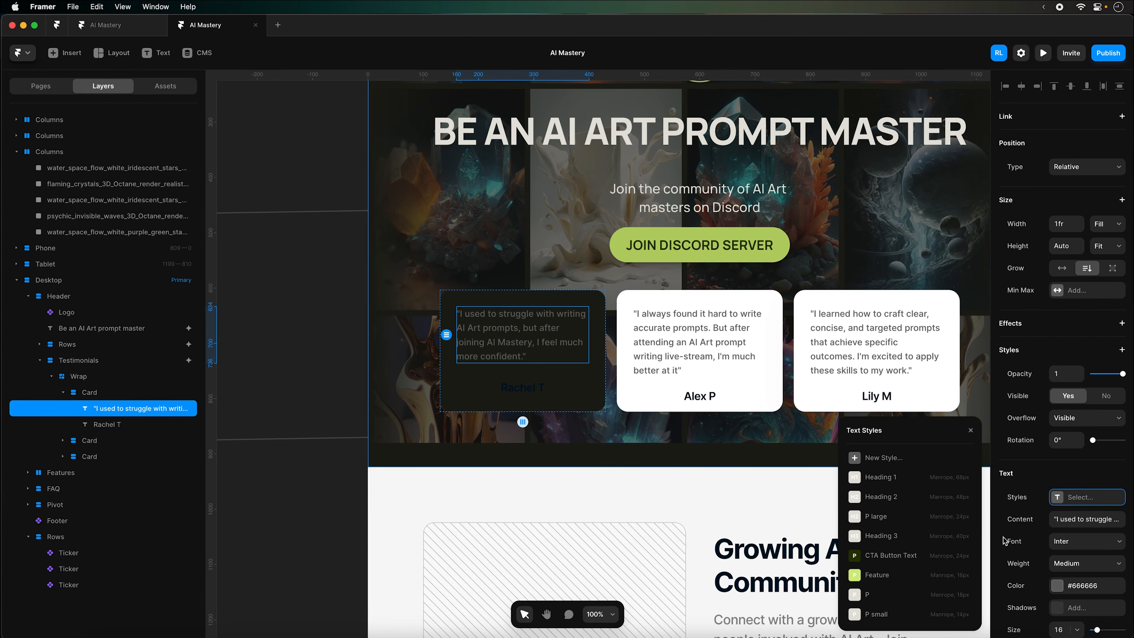
left_click(882, 594)
left_click(879, 614)
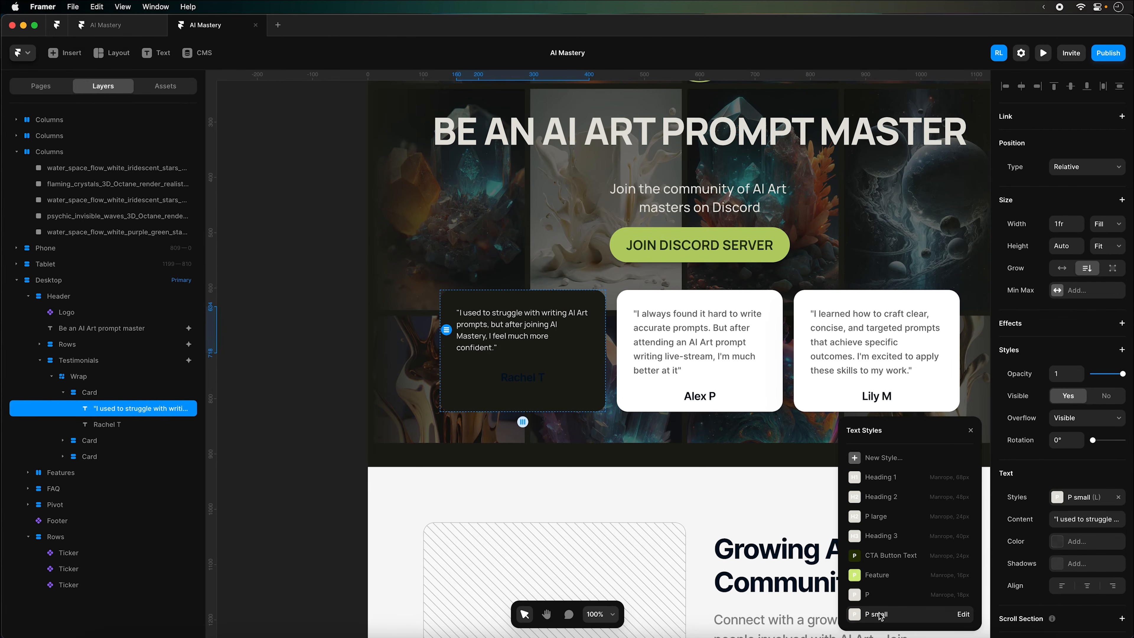
left_click(886, 600)
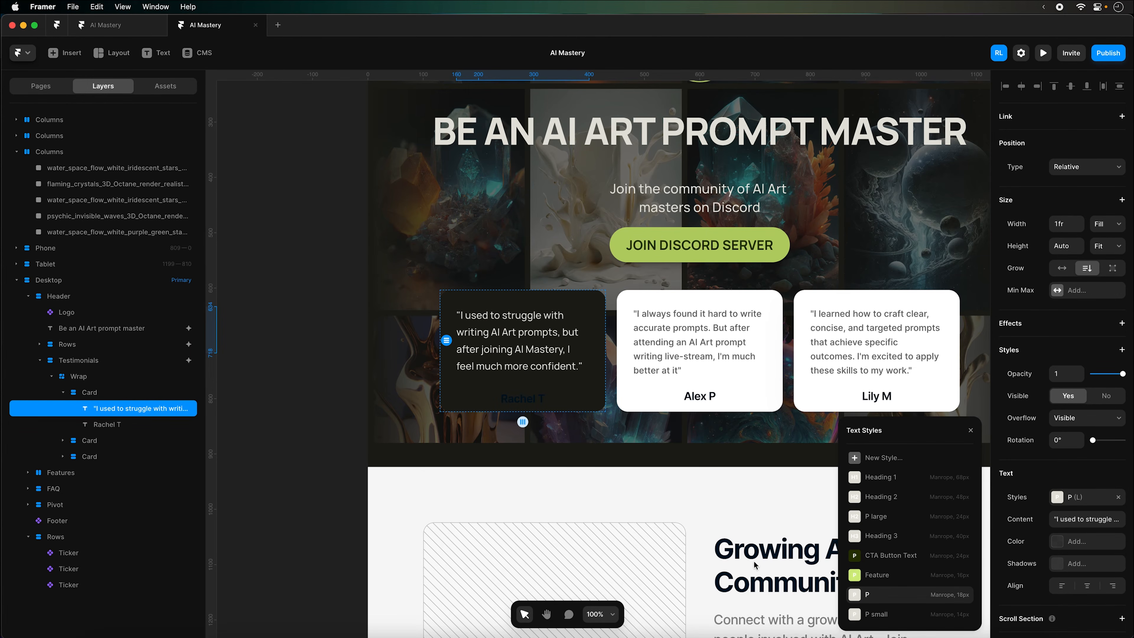
left_click(105, 425)
left_click(913, 576)
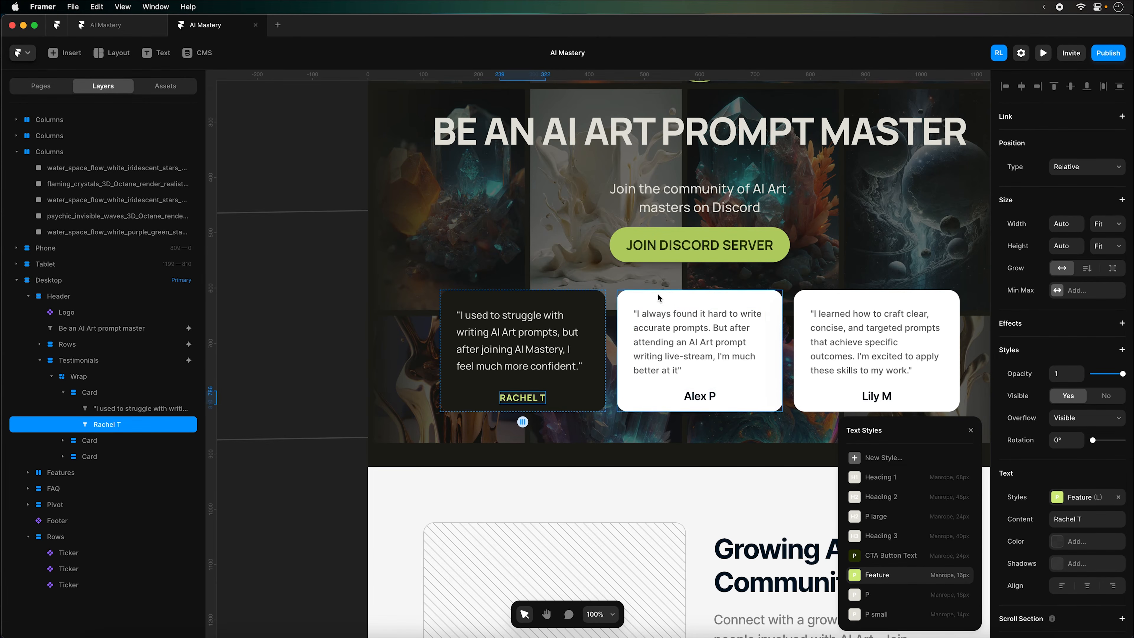
Fill the second testimonial card with the shared Surface color
left_click(696, 296)
left_click(1093, 616)
left_click(868, 514)
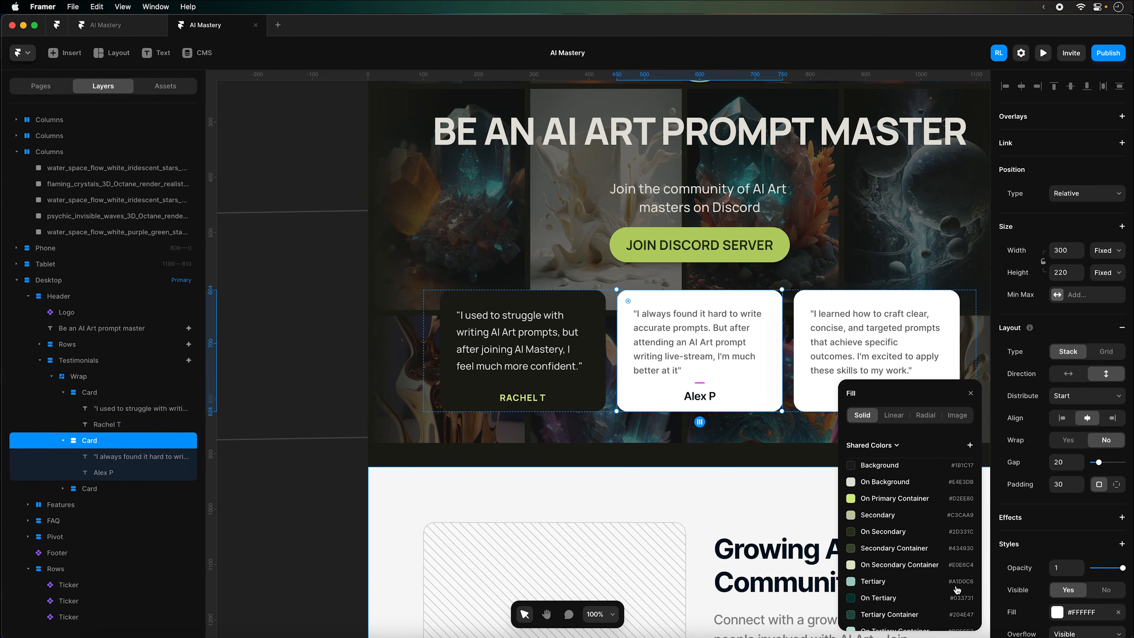
scroll(901, 575, "down", 3)
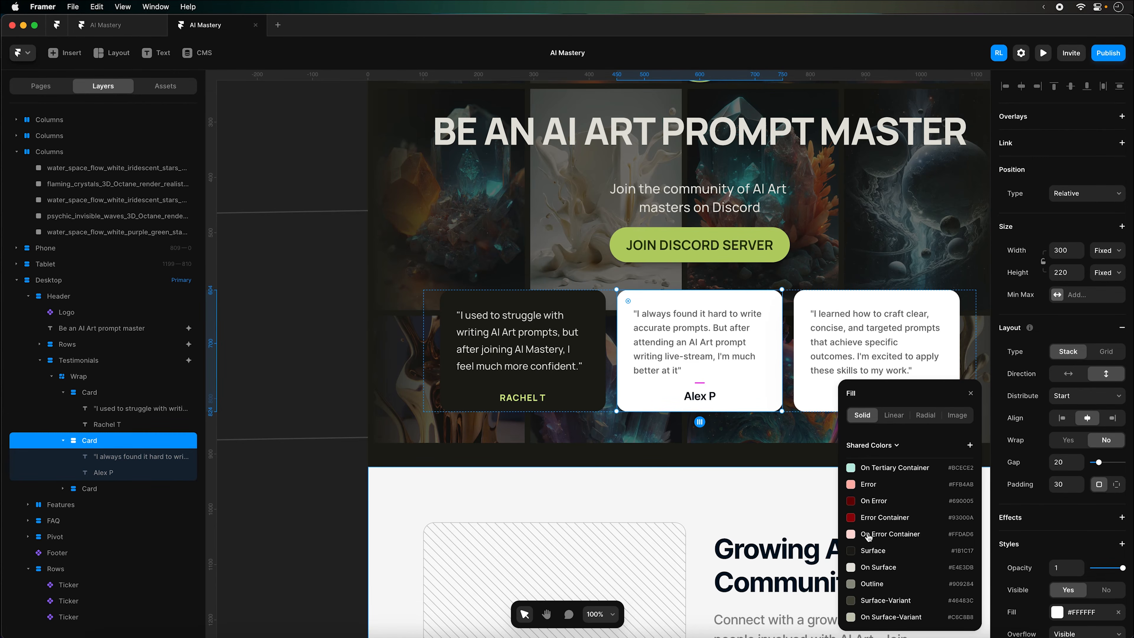
left_click(867, 548)
Style the second testimonial's quote with the P text style and its author name with Feature
left_click(711, 351)
left_click(1104, 498)
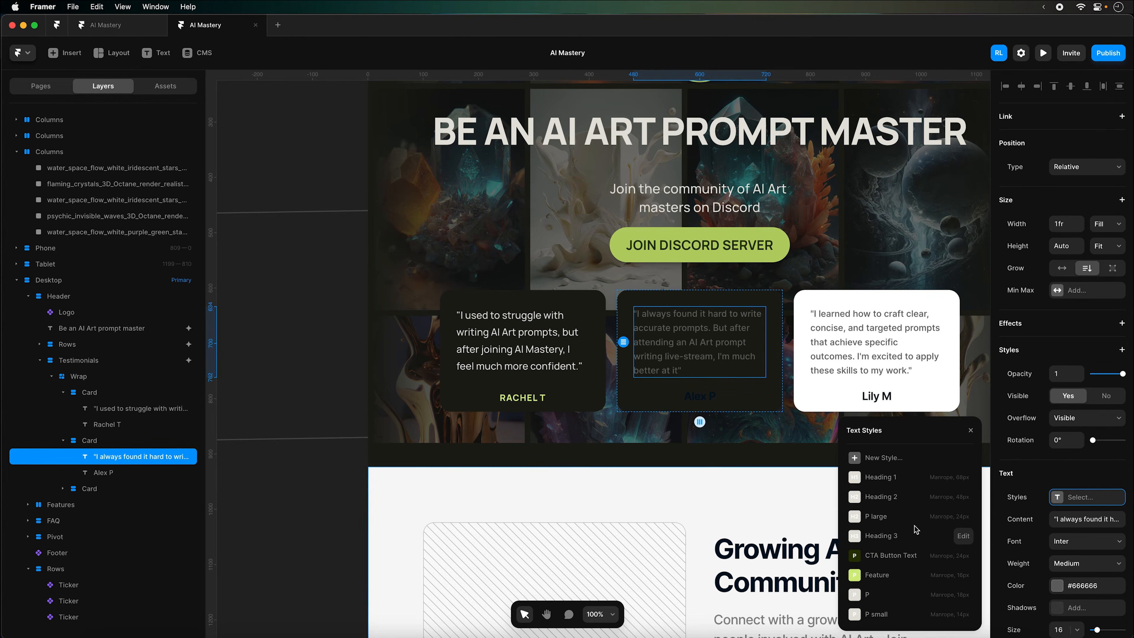
left_click(867, 594)
left_click(699, 408)
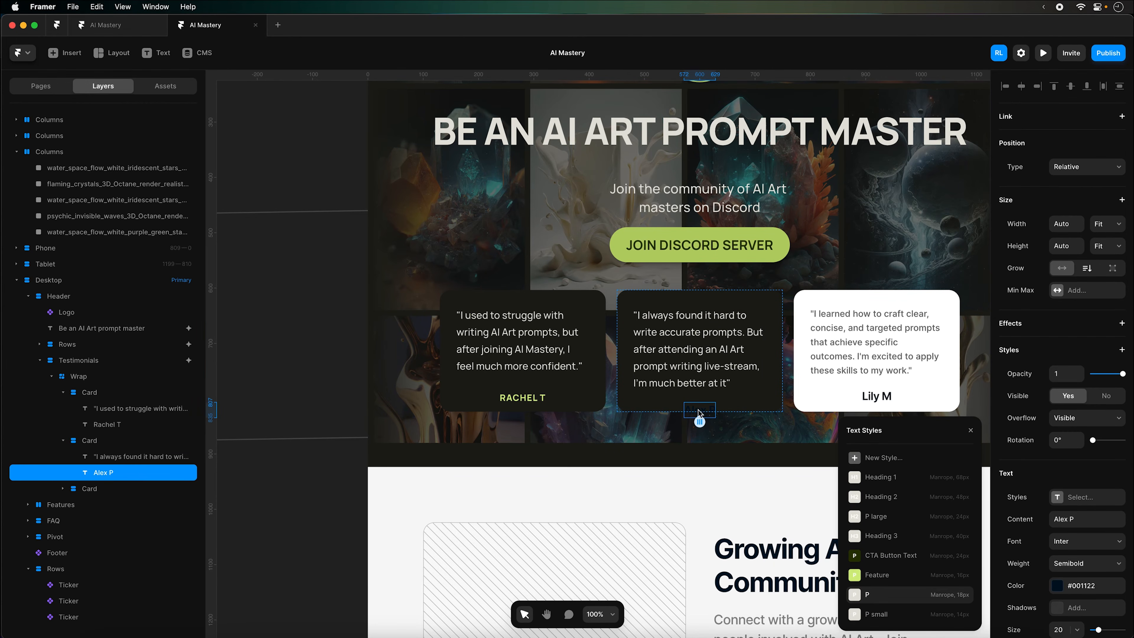
left_click(882, 575)
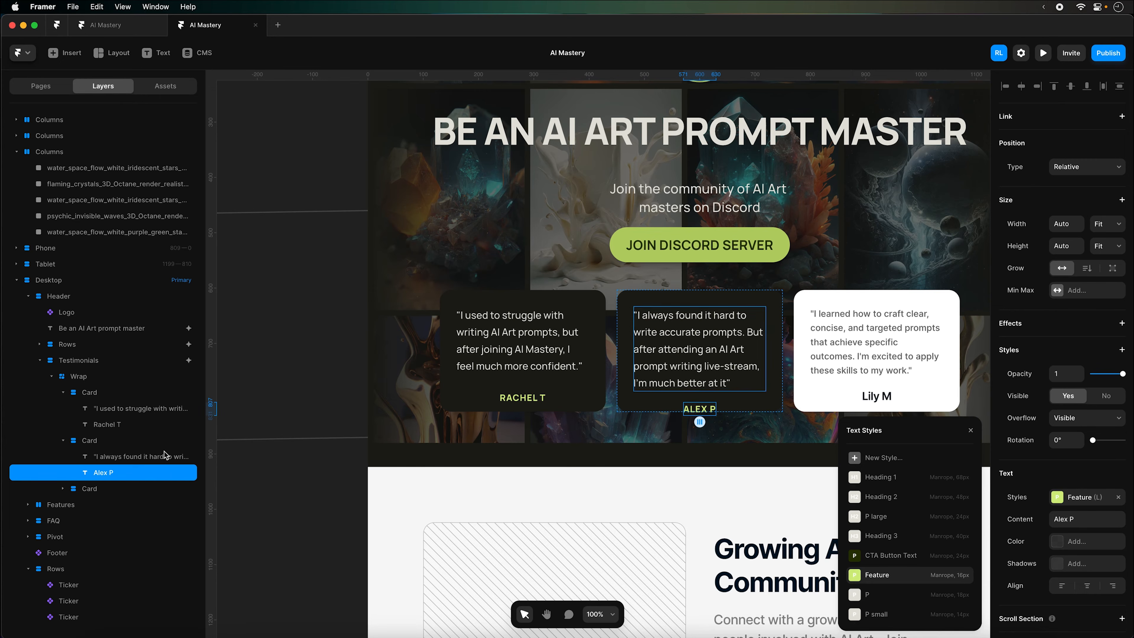
Increase the second testimonial card's height to 250 so its author name fits inside
left_click(89, 440)
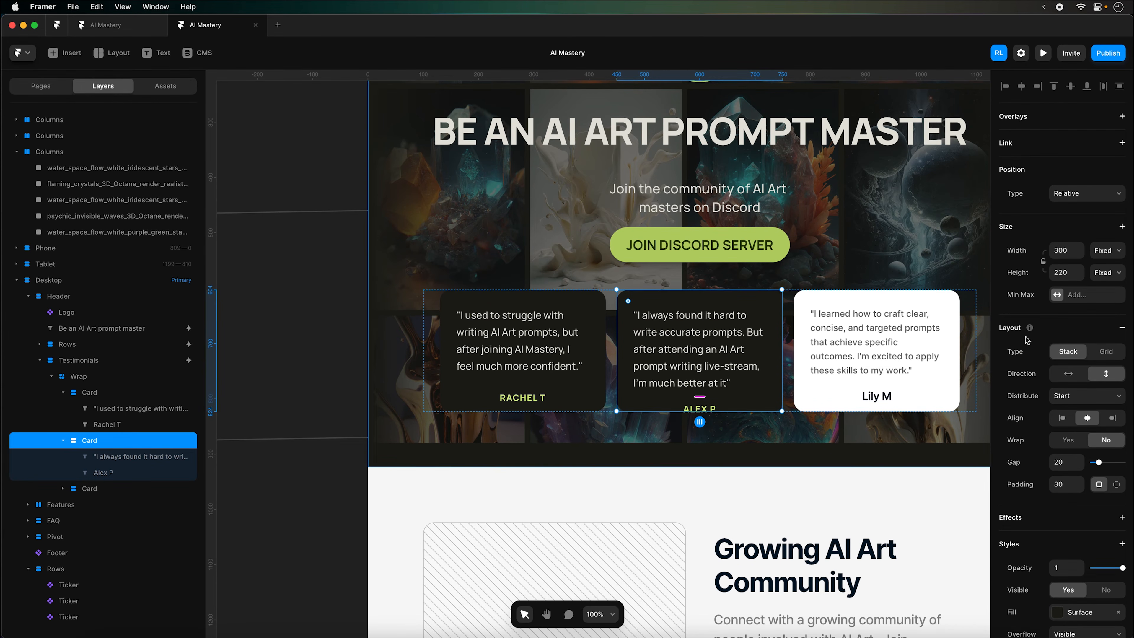
key("shift+Up")
key("shift+Up")
key("shift+Up")
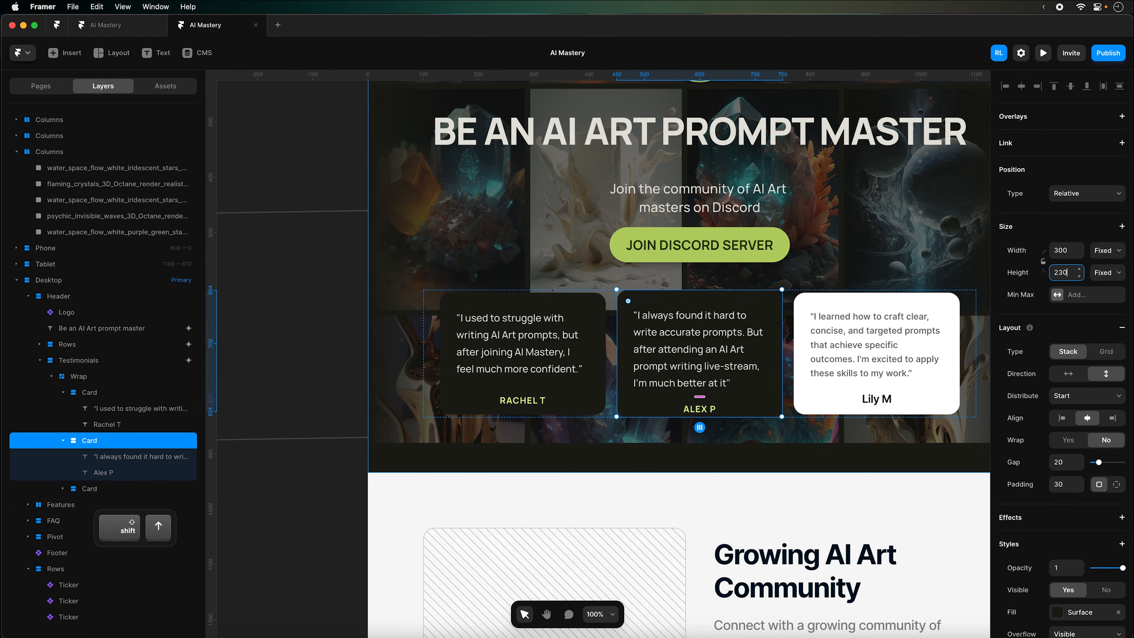
key("shift+Up")
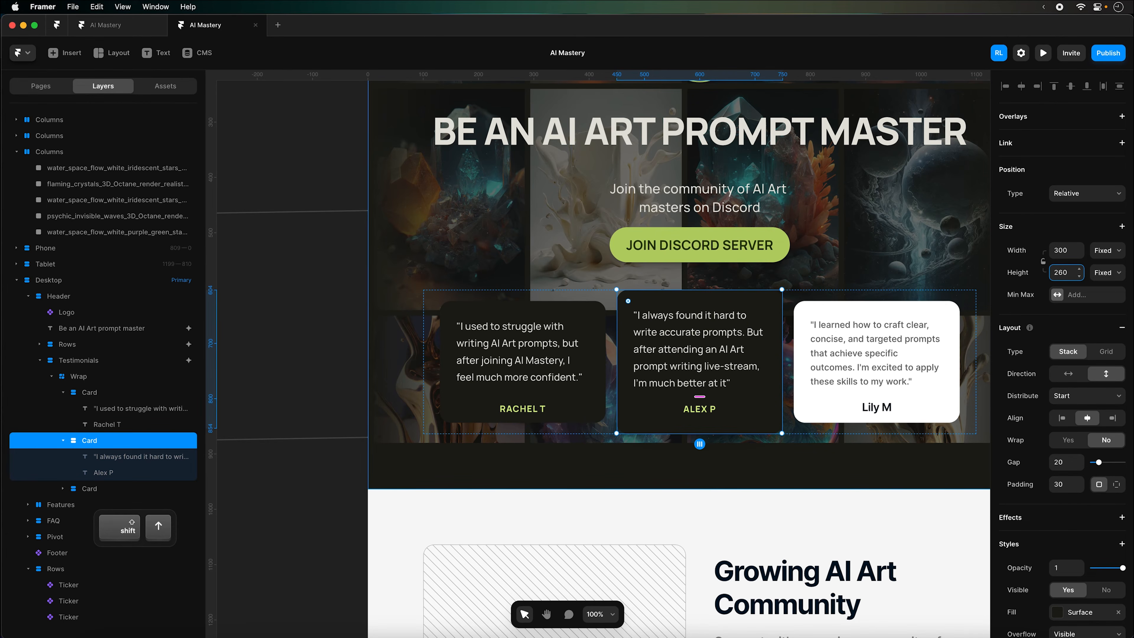
key("shift+Down")
key("shift+Down")
key("shift+Up")
key("shift+Up")
key("shift+Up")
key("shift+Down")
key("shift+Down")
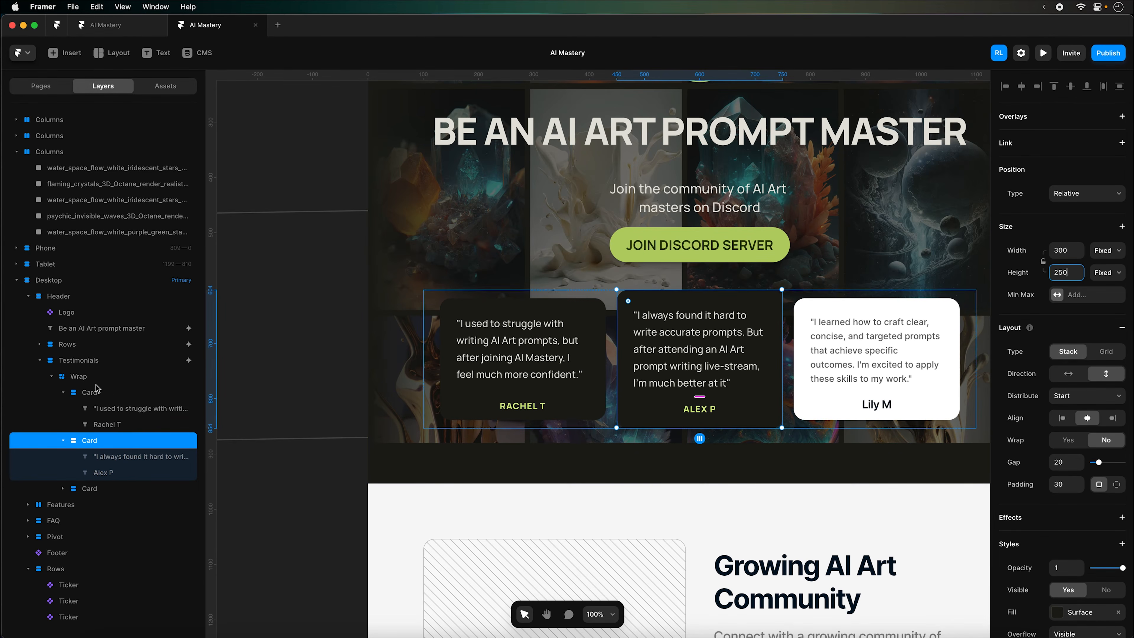
Set the first testimonial card's height to 250 on the Desktop breakpoint
left_click(96, 392)
scroll(564, 281, "right", 8)
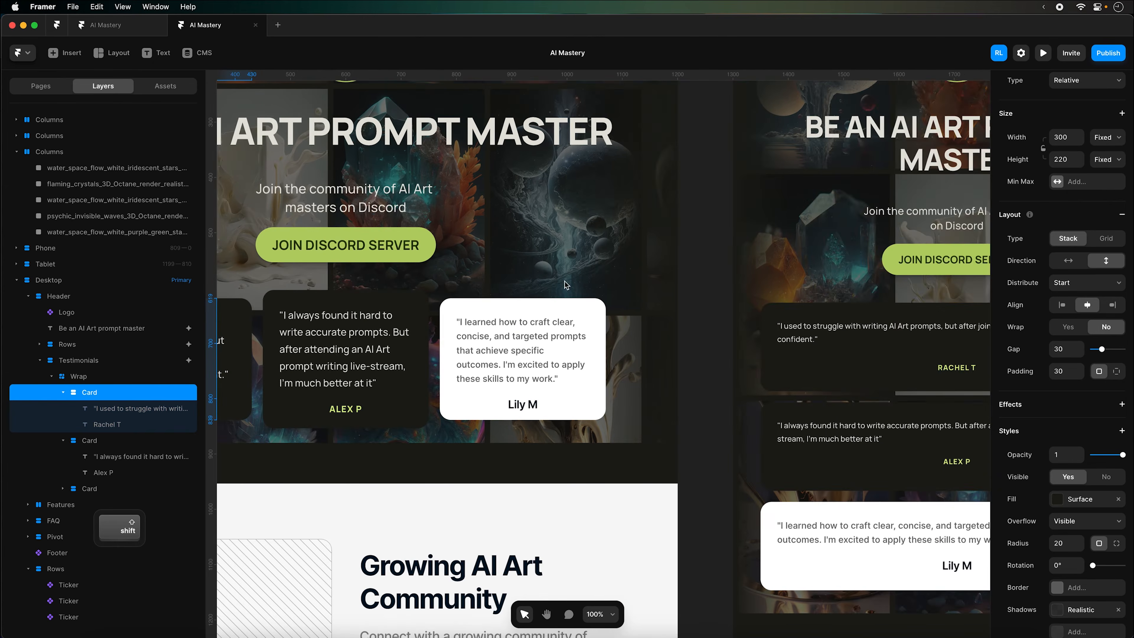
scroll(564, 281, "right", 5)
scroll(565, 286, "left", 10)
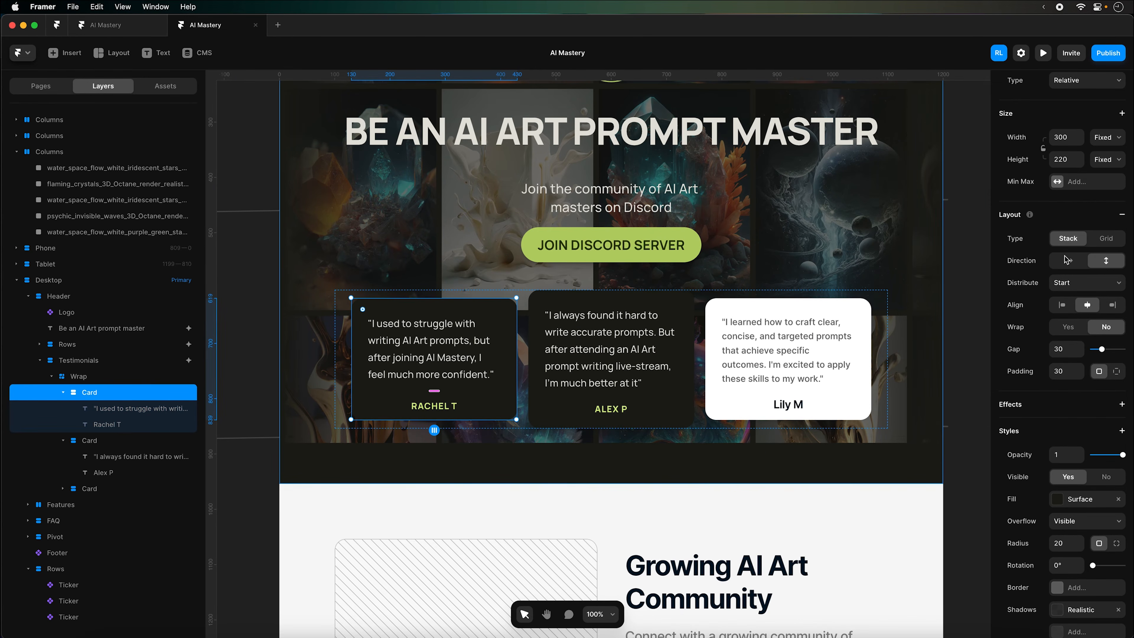
left_click(1070, 159)
key("shift+Up")
key("shift+Up")
key("shift+Up")
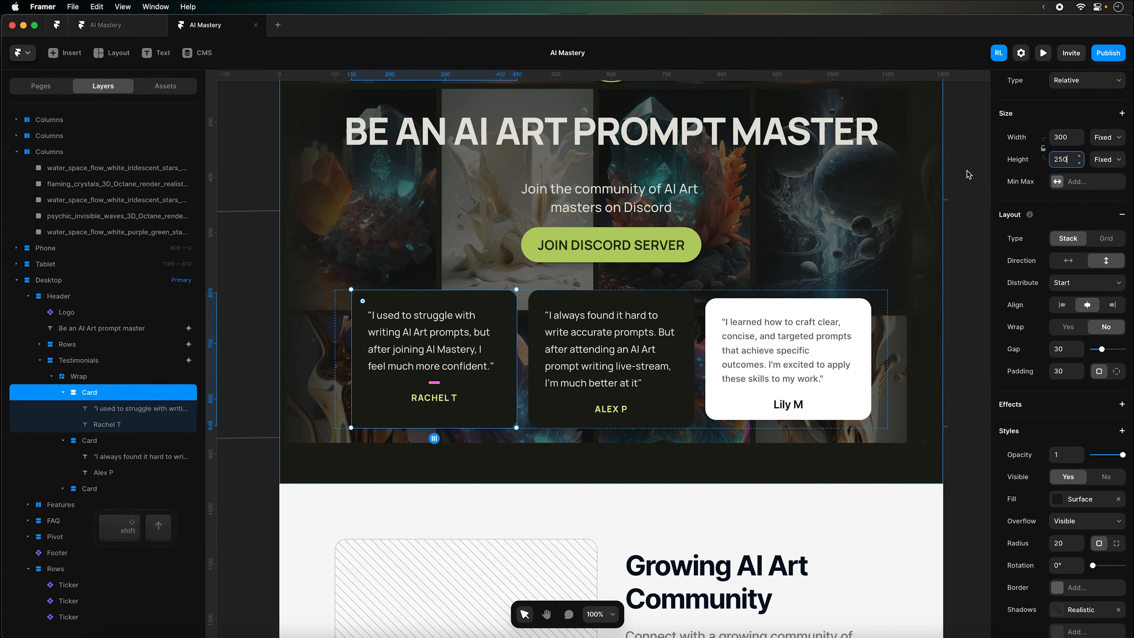
Set the third testimonial card's height to 250 to match the other two cards
left_click(124, 489)
left_click(1071, 272)
key("shift+Up")
key("shift+Up")
key("shift+Up")
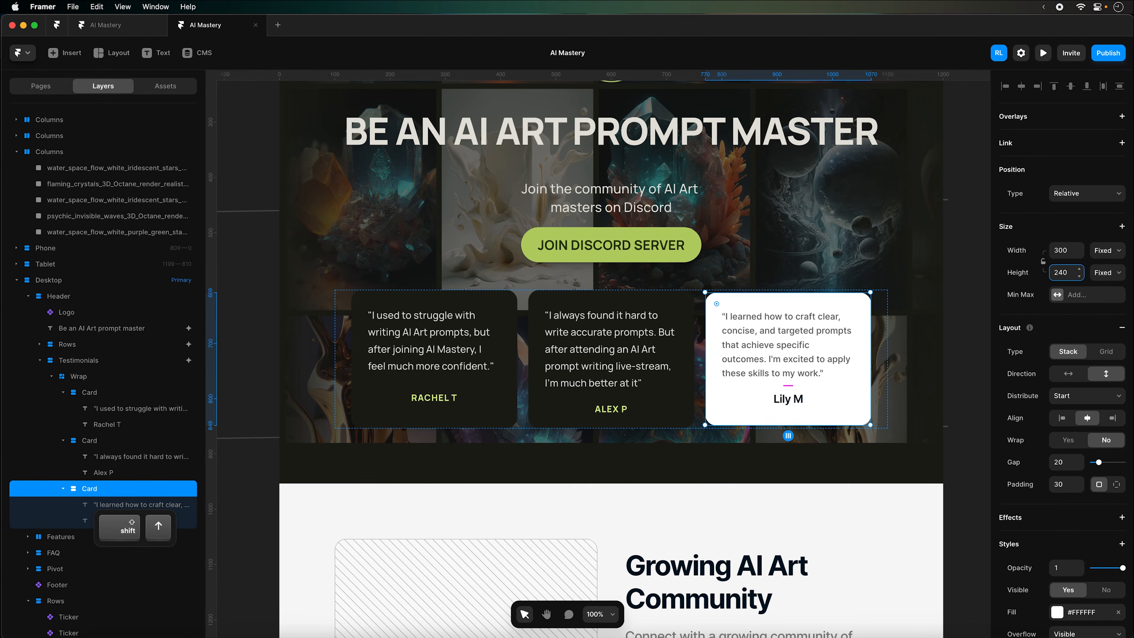
Replace the third testimonial card's white fill with the shared Surface color
left_click(1058, 611)
scroll(902, 588, "down", 3)
left_click(851, 496)
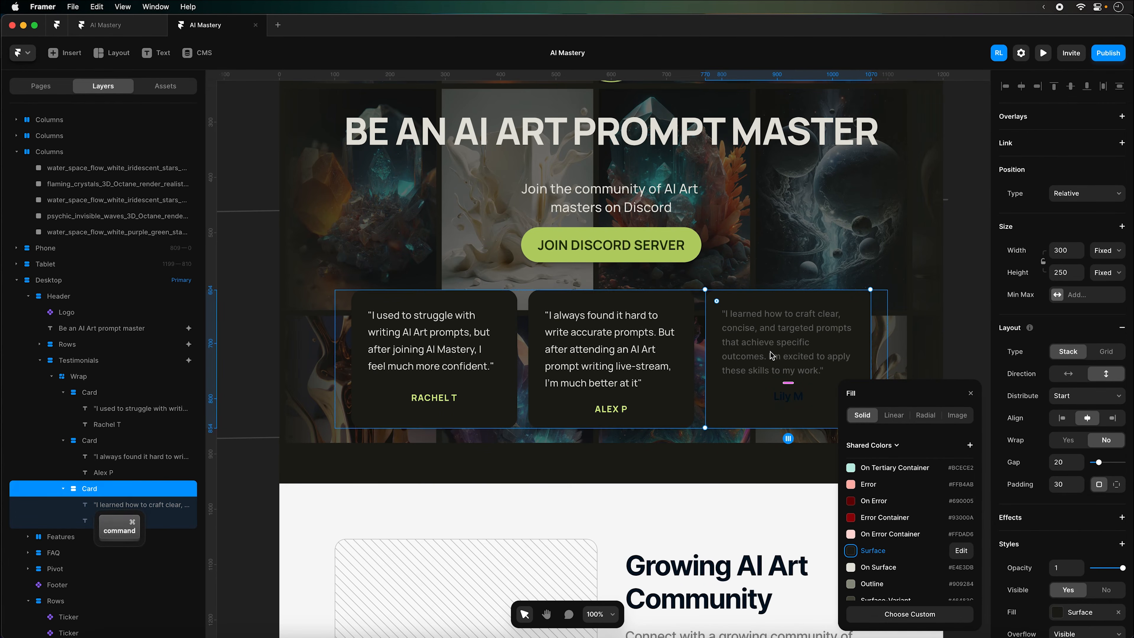
Apply the P text style to the third testimonial card's quote and the Feature style to its author name
left_click(109, 504)
scroll(1077, 523, "down", 3)
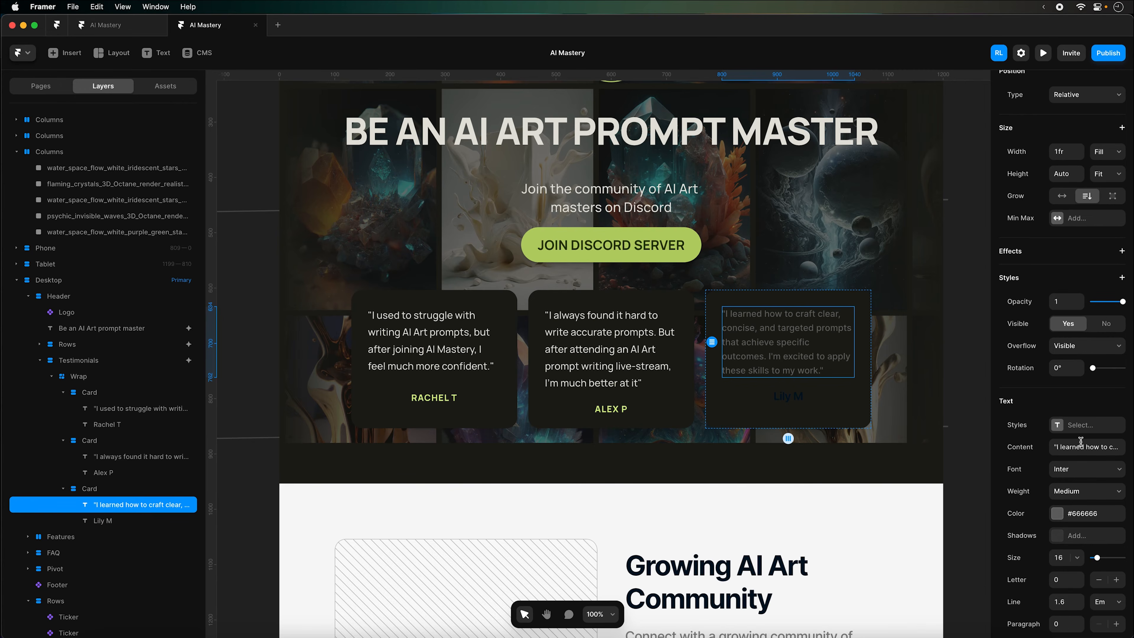
left_click(1081, 426)
left_click(874, 589)
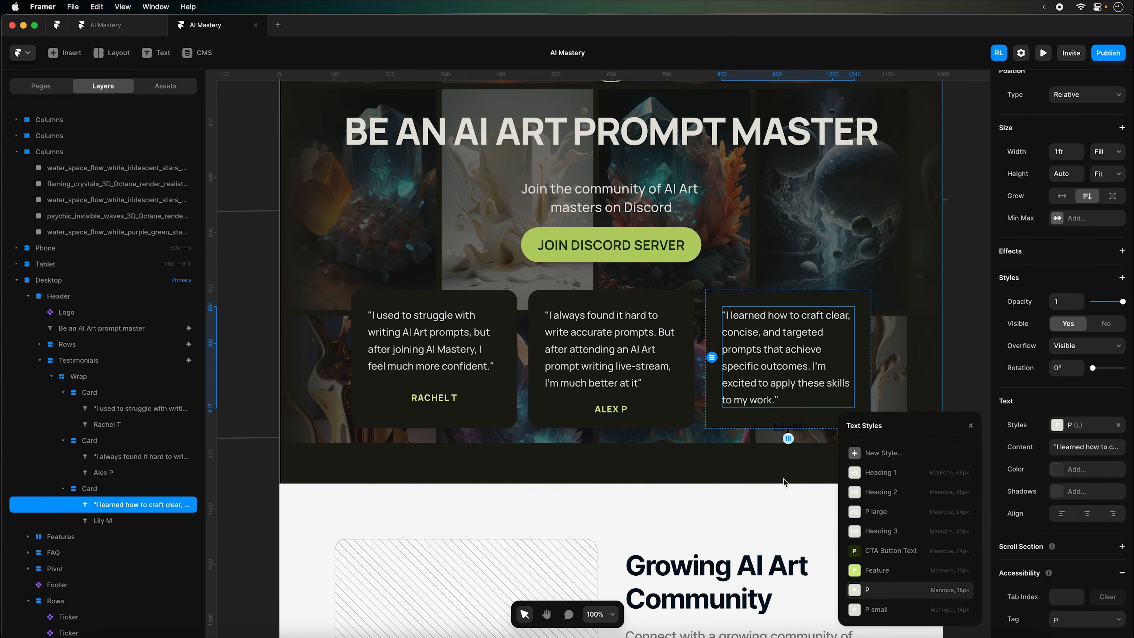
left_click(787, 425)
left_click(879, 571)
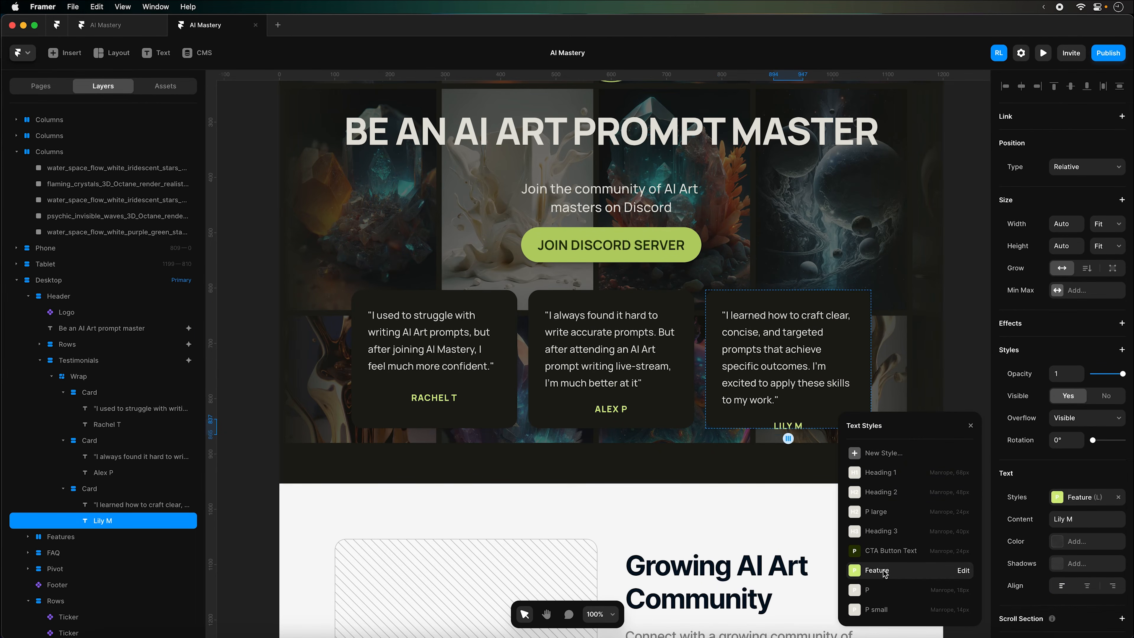
Increase the third testimonial card's height to 300 on the Desktop breakpoint
left_click(93, 490)
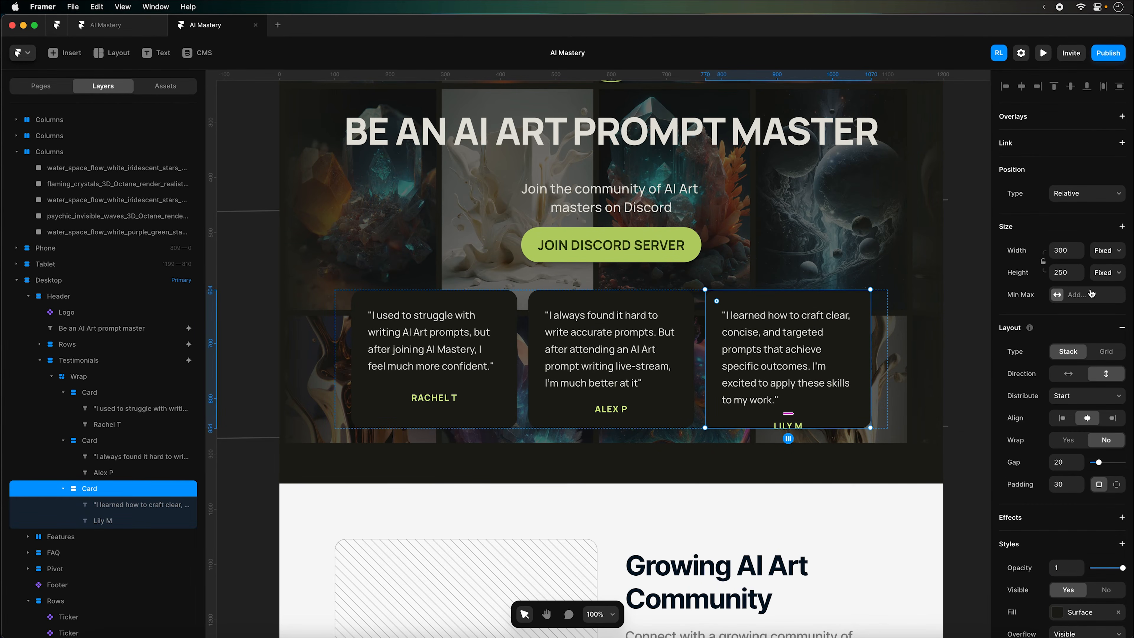
left_click(1064, 272)
key("shift+Up")
key("shift+Up")
key("shift+Up")
key("shift+Up")
key("shift+Up")
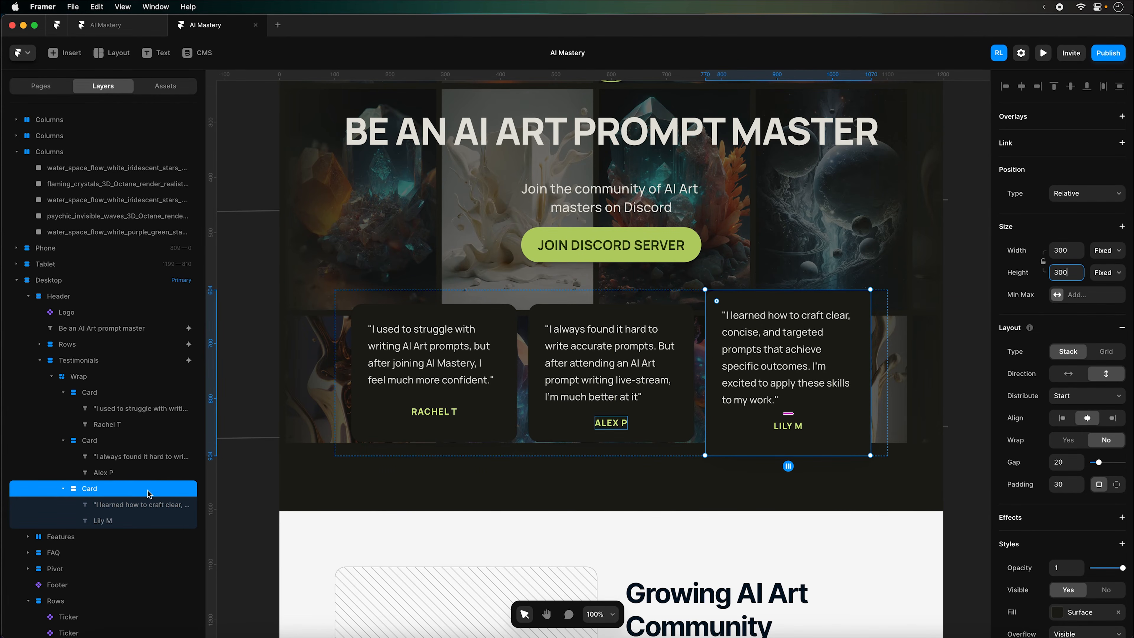
Set the second testimonial card's height to 280 on the Desktop breakpoint
left_click(114, 440)
left_click(1064, 272)
key("shift+Up")
key("shift+Up")
key("shift+Up")
key("shift+Up")
key("shift+Up")
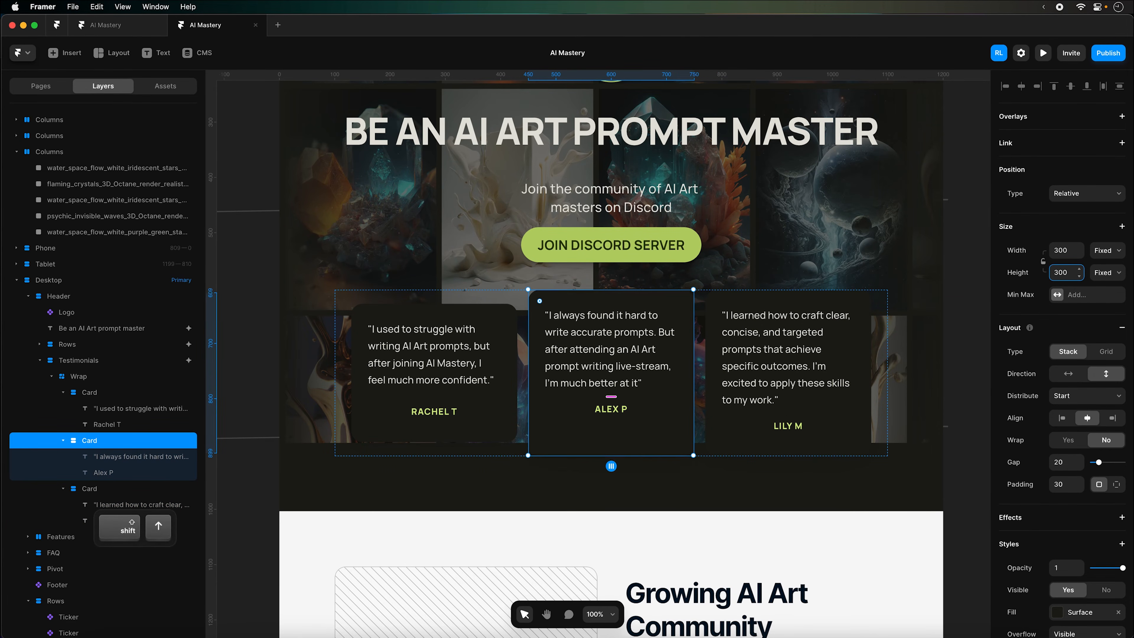
key("shift+Down")
key("shift+Down")
key("shift+Down")
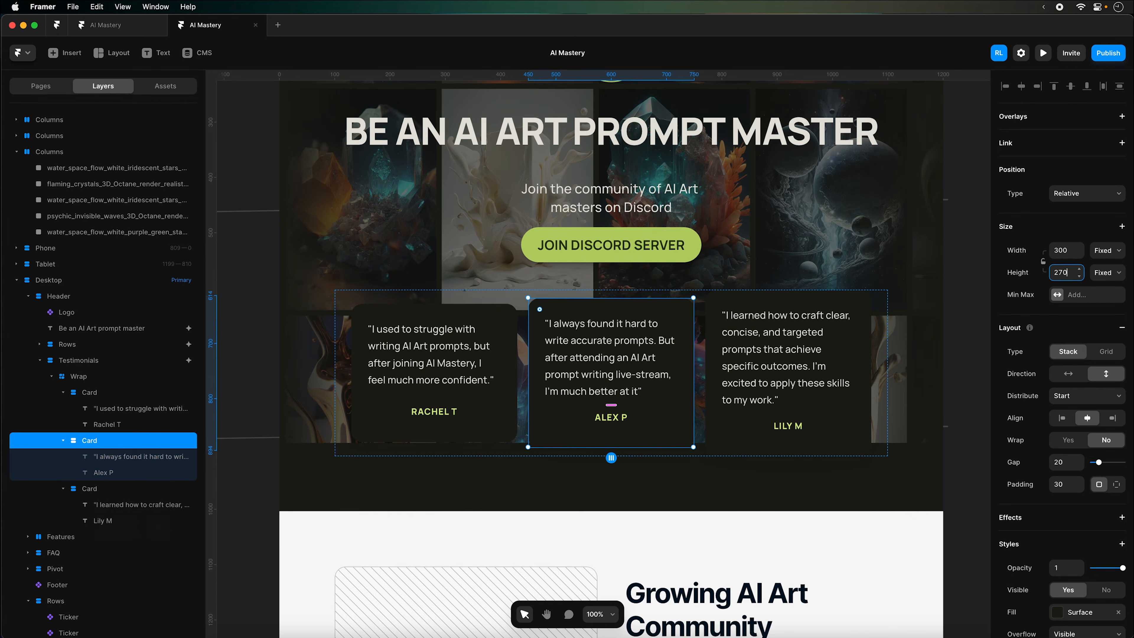
key("shift+Up")
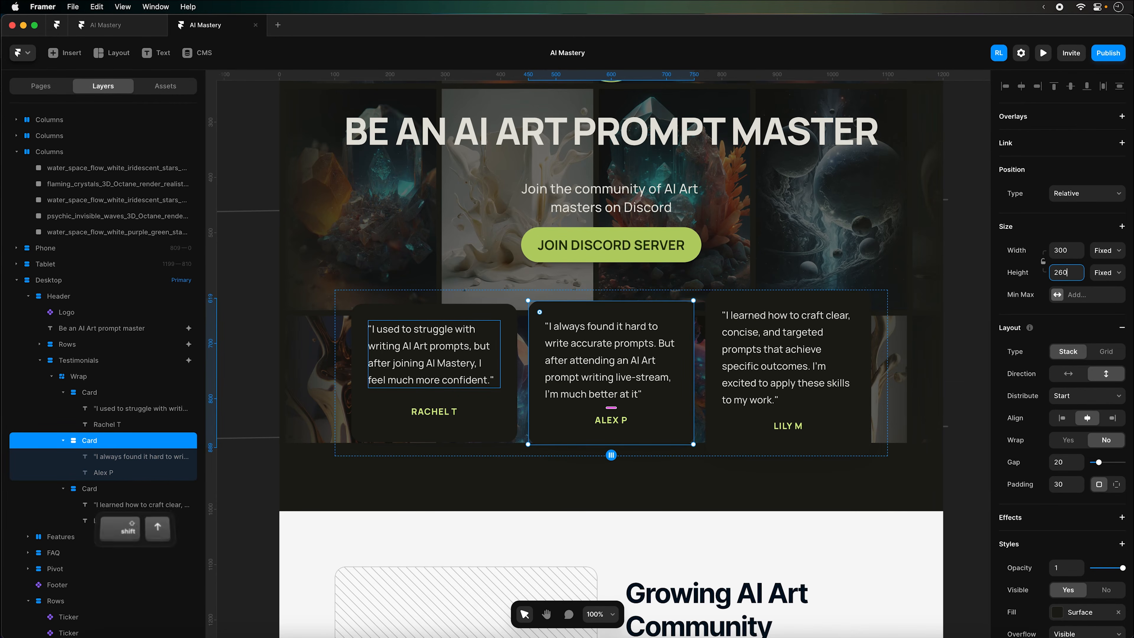
Reduce the third testimonial card's height to 280
left_click(88, 491)
left_click(1061, 271)
key("shift+Down")
key("shift+Down")
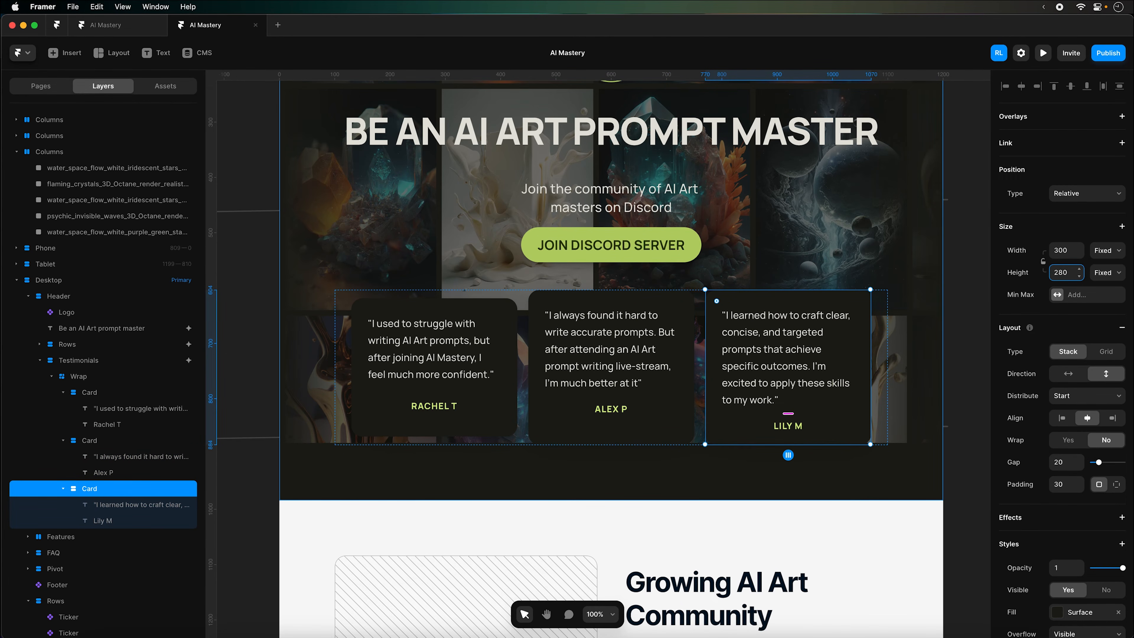
Set the first testimonial card's height to 280 to match the other two cards, and deselect it
left_click(119, 441)
left_click(116, 393)
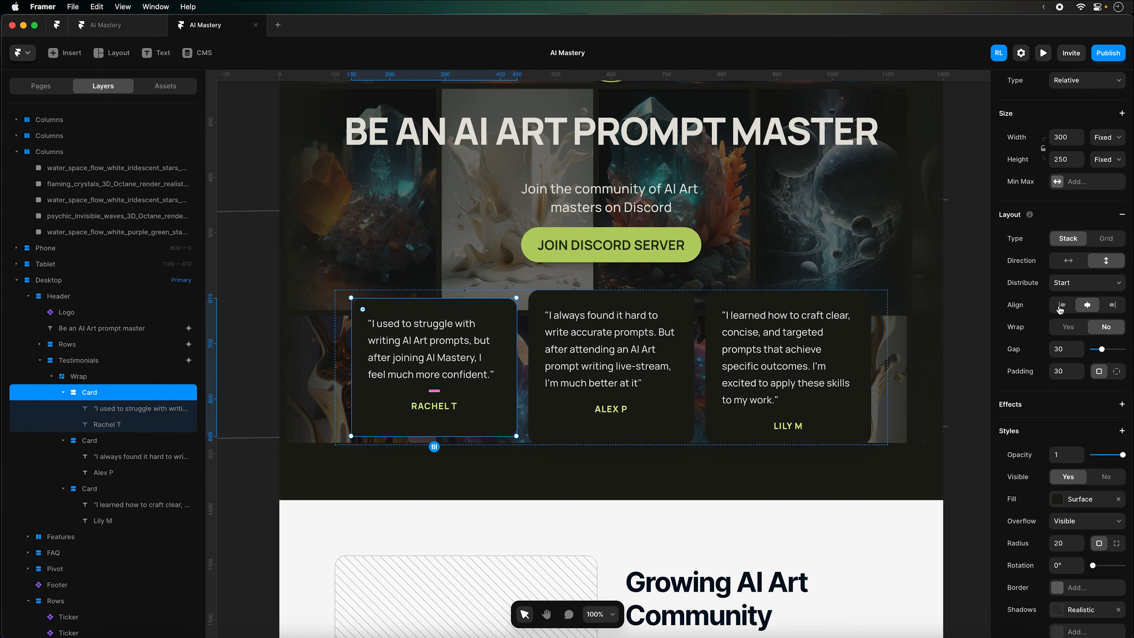
left_click(1067, 158)
key("shift+Up")
key("shift+Up")
key("shift+Up")
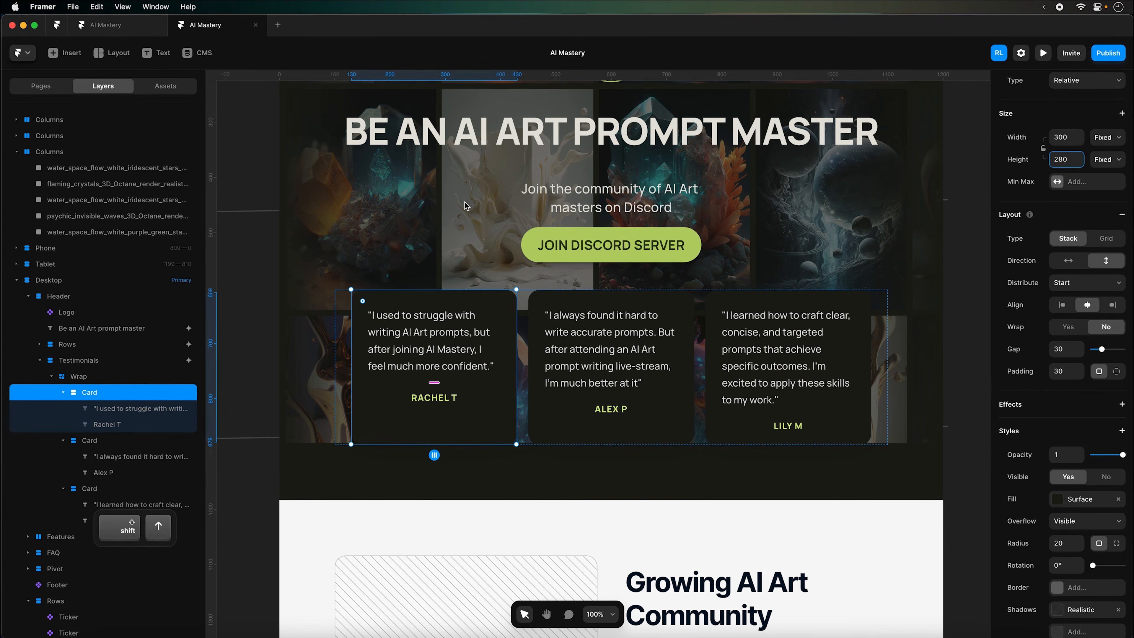
left_click(972, 238)
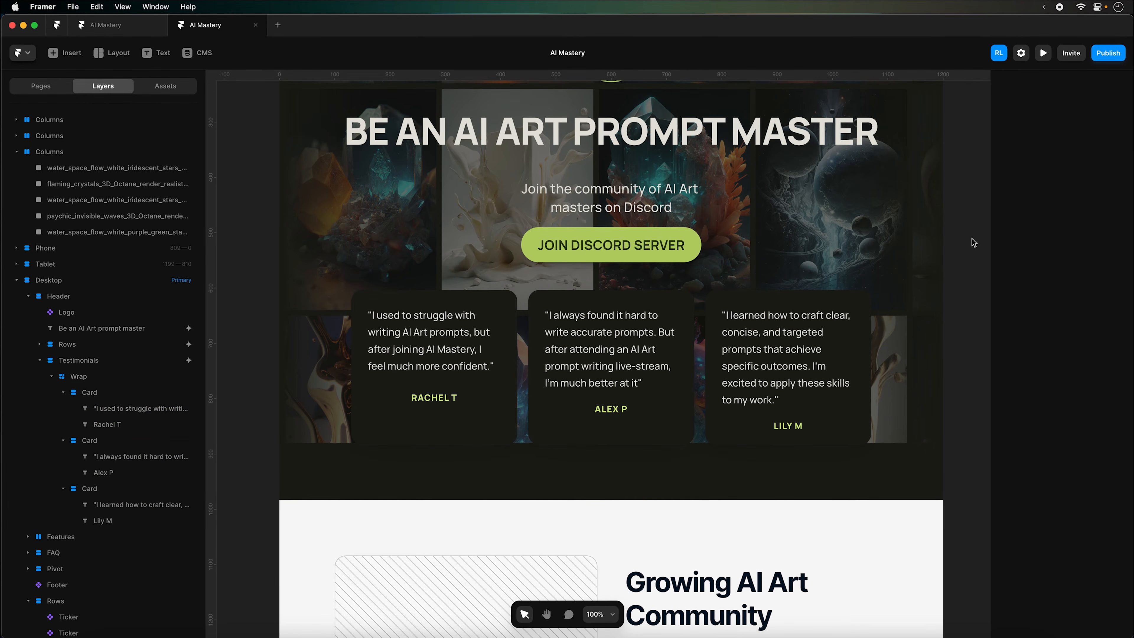
Preview the Desktop page and resize the preview between desktop and phone widths to check the responsive layout
key("super+minus")
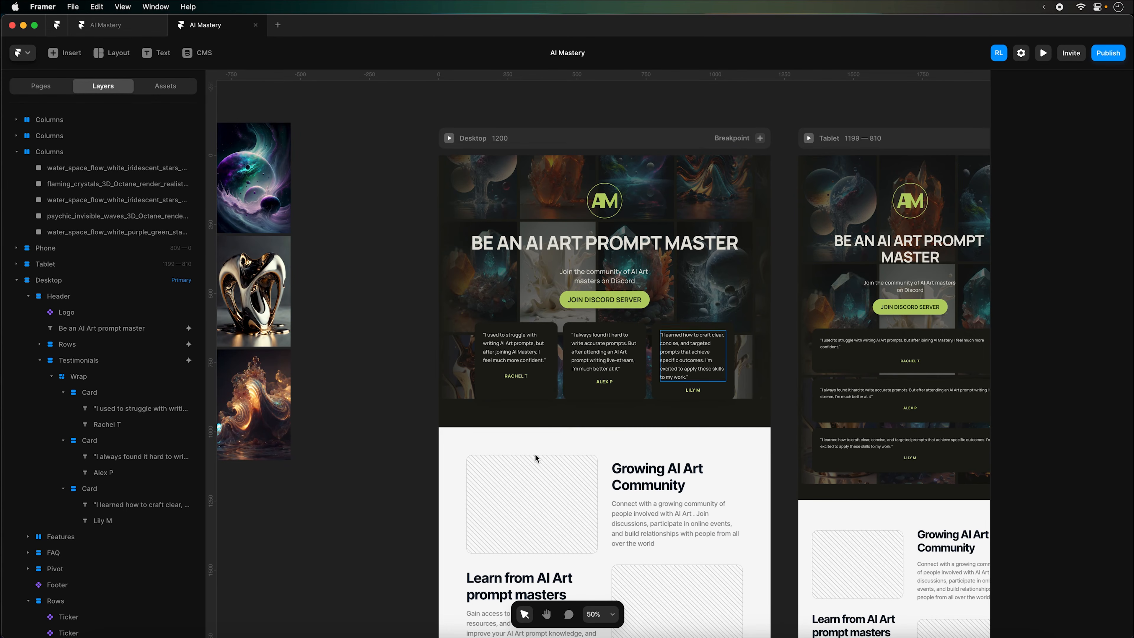
scroll(590, 415, "right", 10)
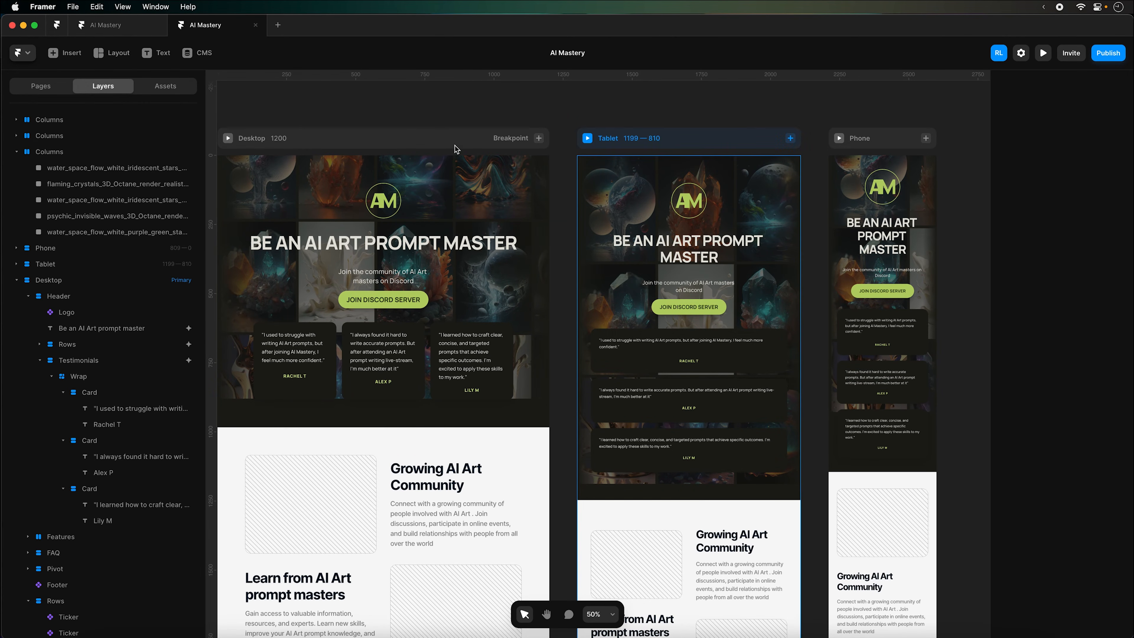
left_click(422, 143)
left_click(1044, 53)
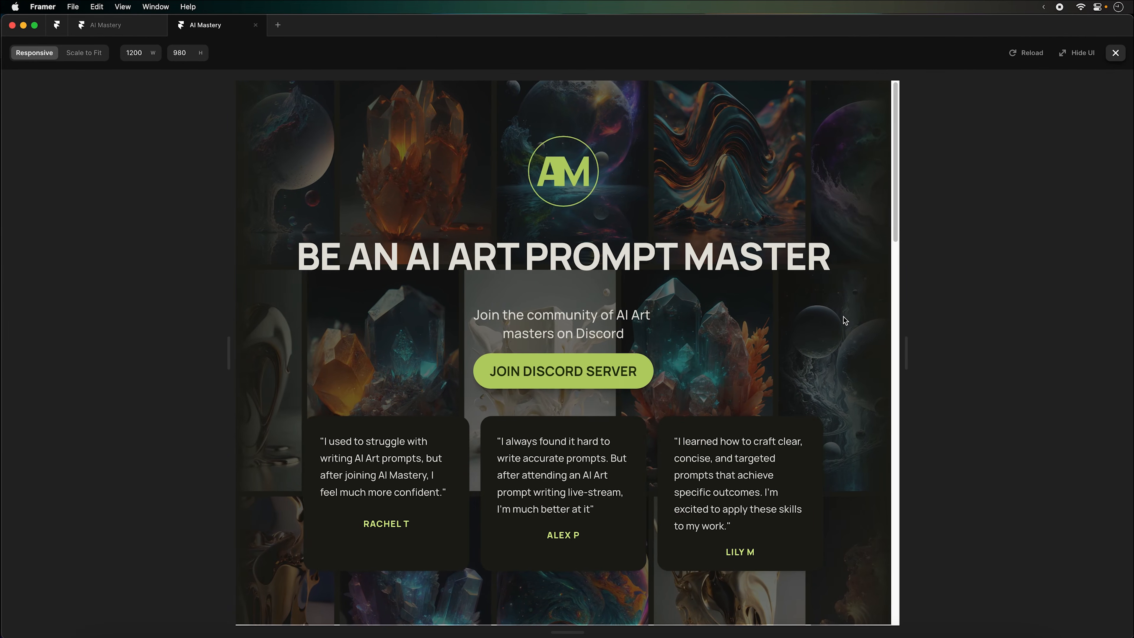
left_click_drag(892, 369, 675, 413)
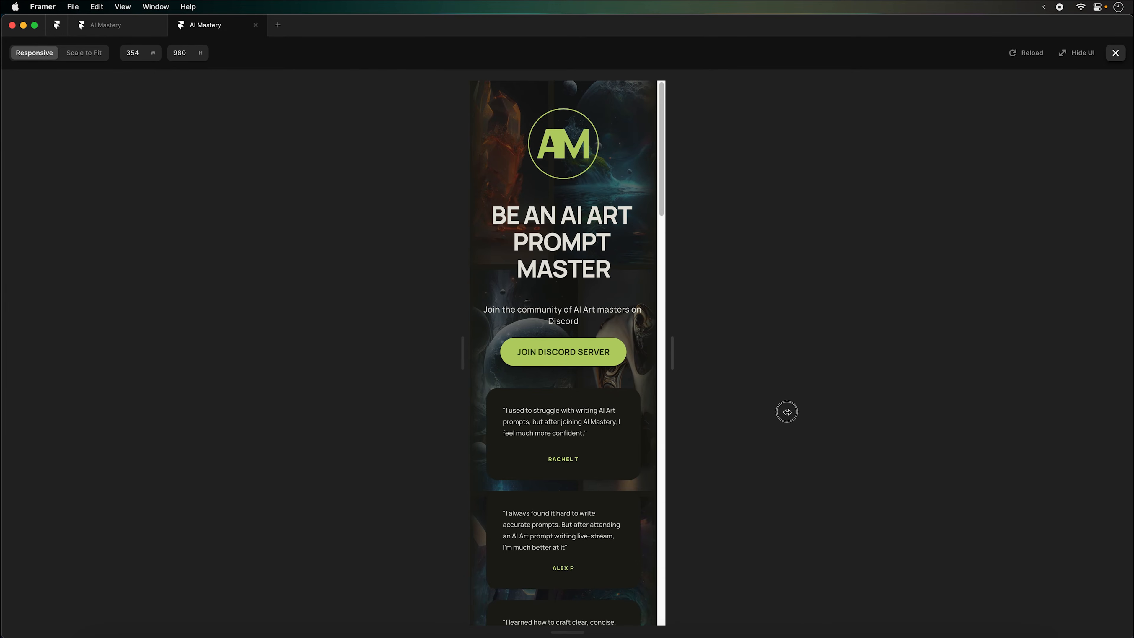
left_click_drag(863, 415, 942, 415)
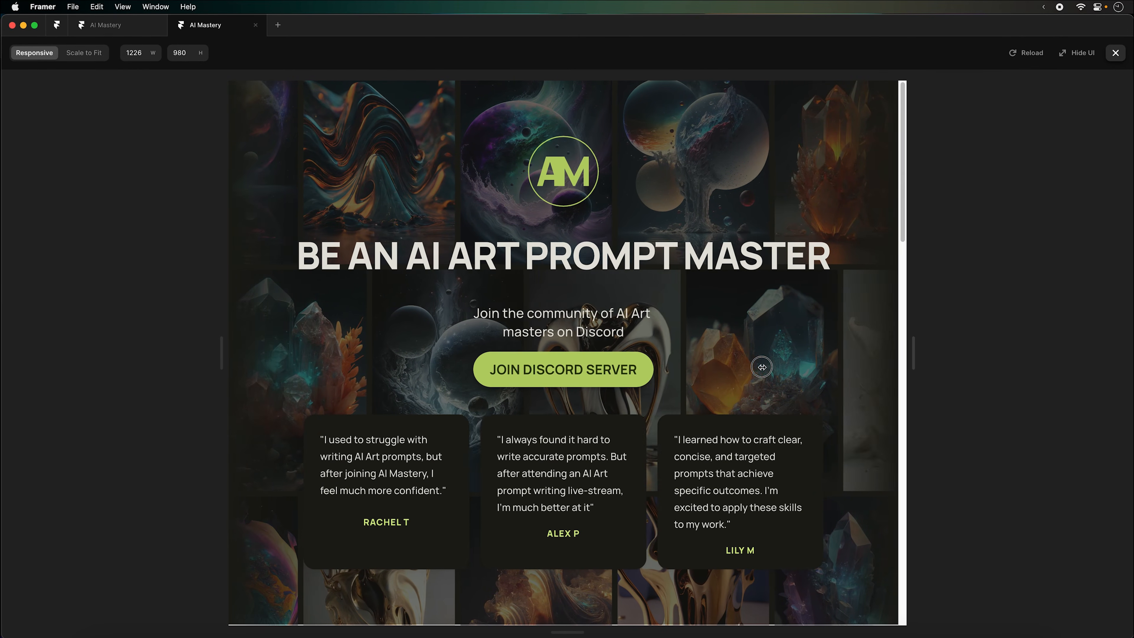
left_click_drag(914, 367, 761, 366)
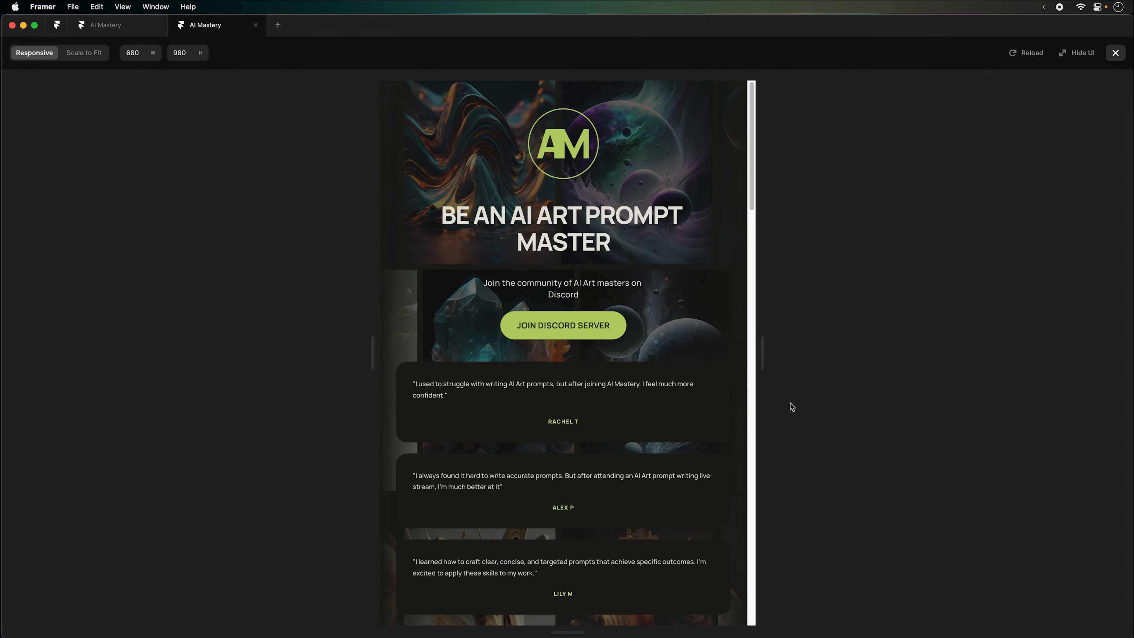
left_click(1115, 58)
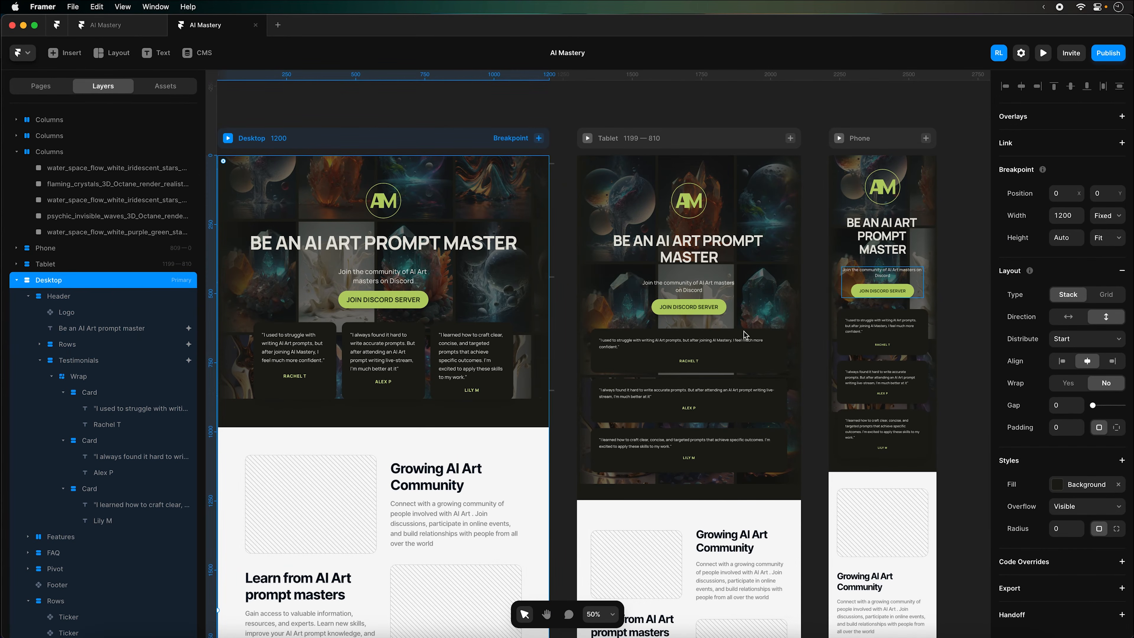
Center-align the quote text in all three testimonial cards on the Desktop breakpoint
left_click(687, 344)
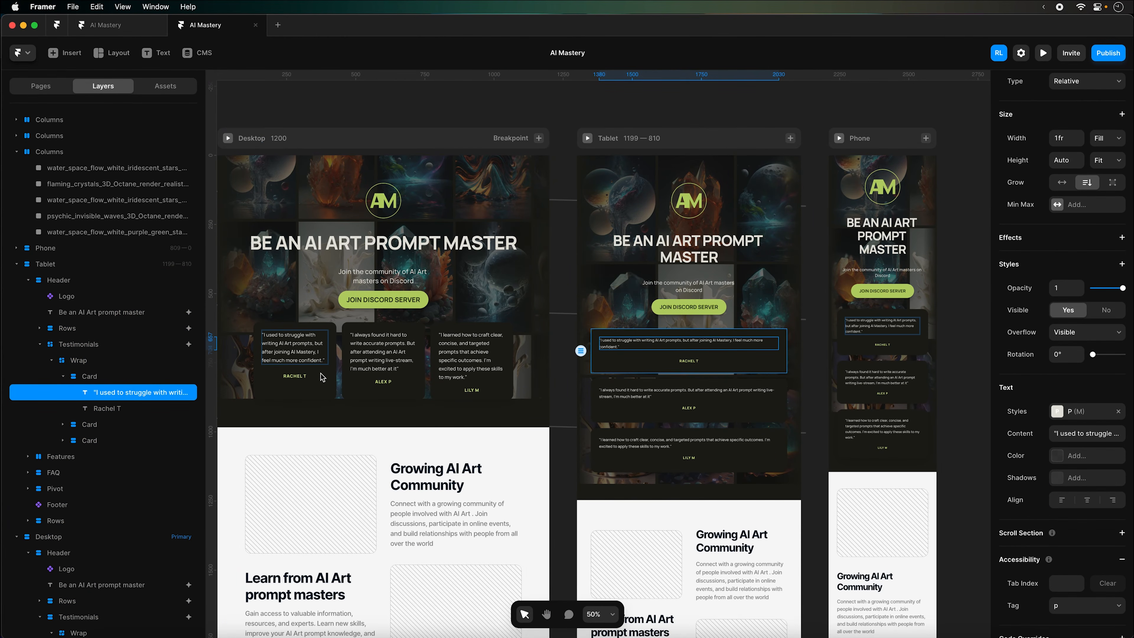
left_click(302, 356)
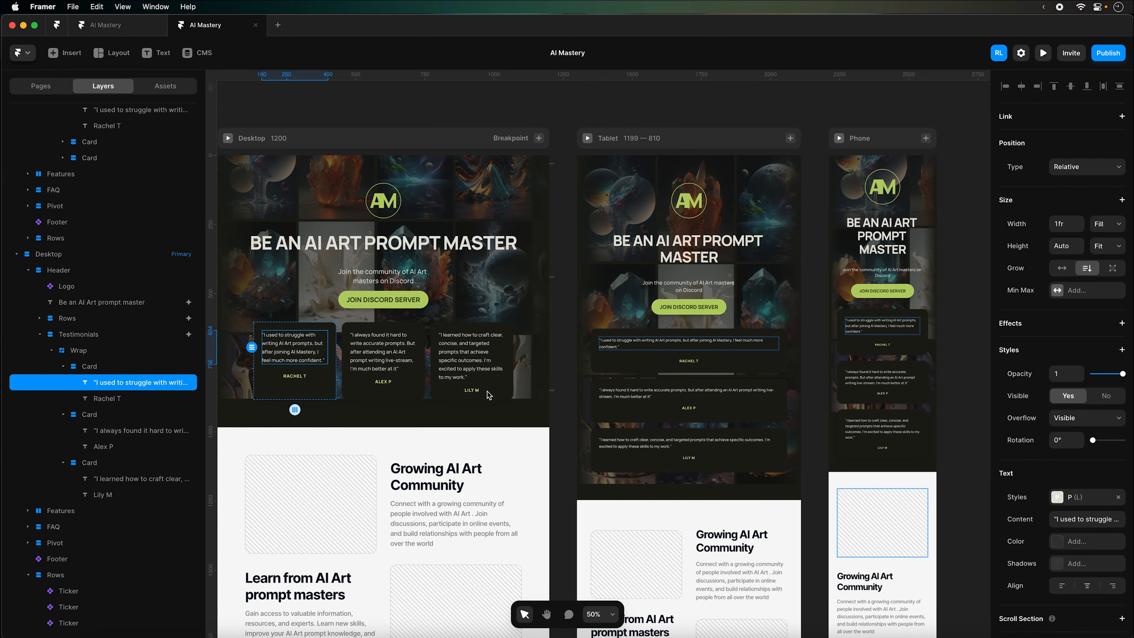
left_click(398, 357)
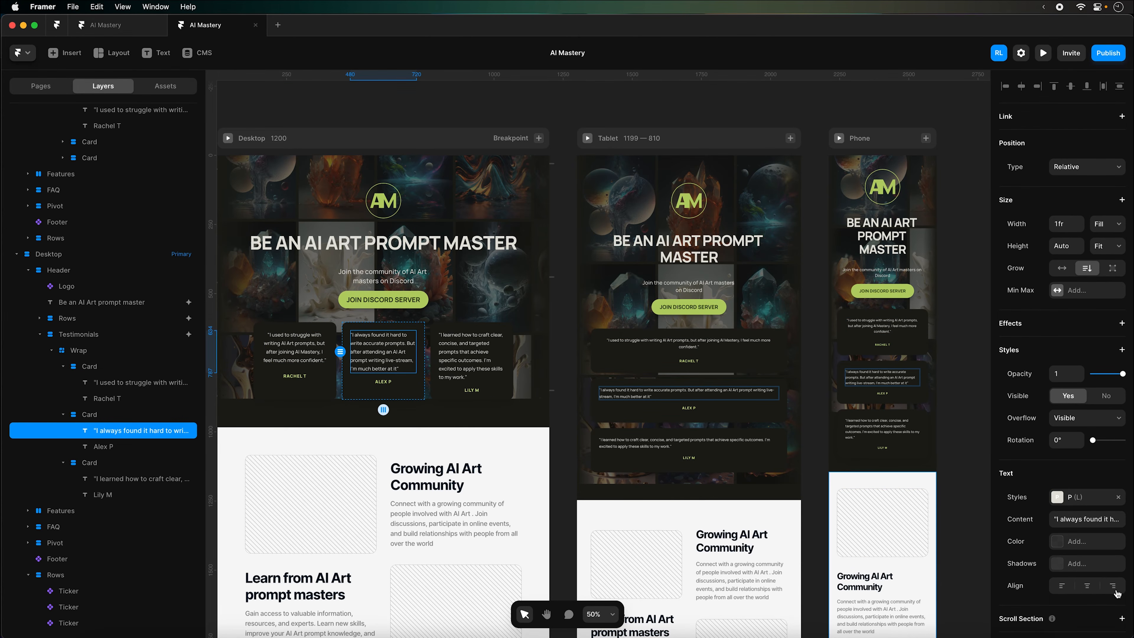
left_click(474, 371)
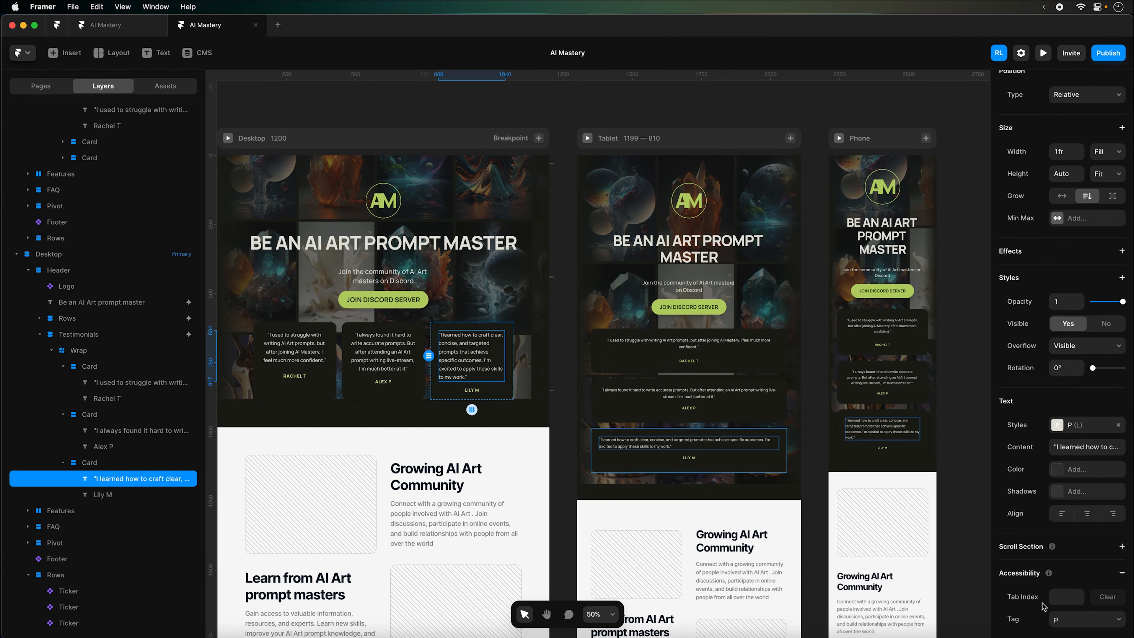
left_click(1082, 520)
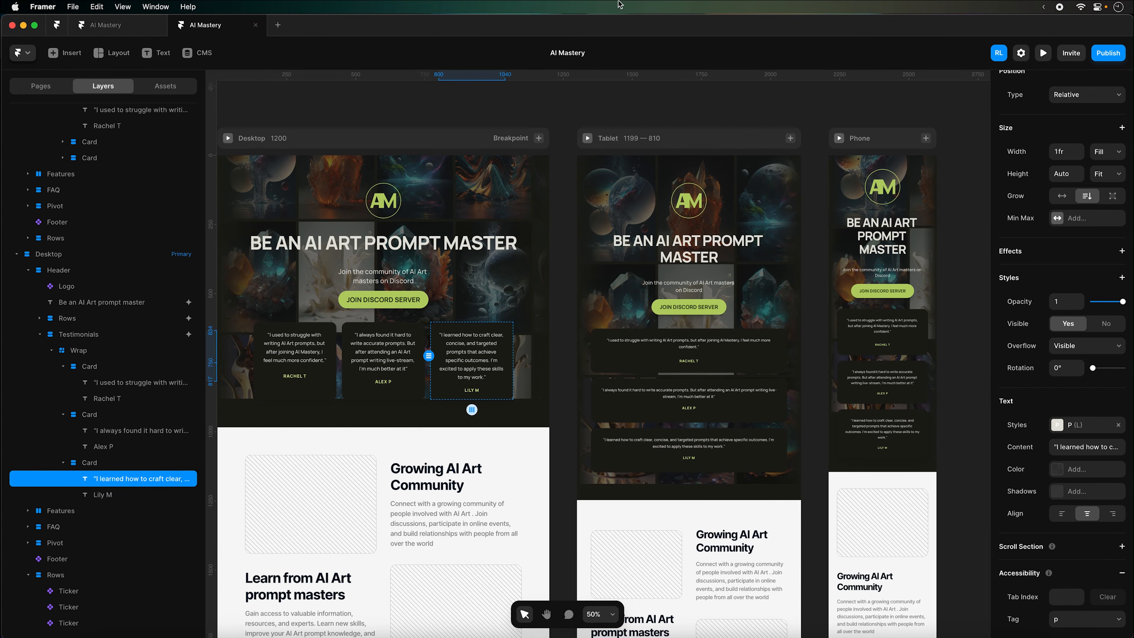
Preview the Desktop page to check the centered testimonial quotes, and return to the canvas
left_click(420, 140)
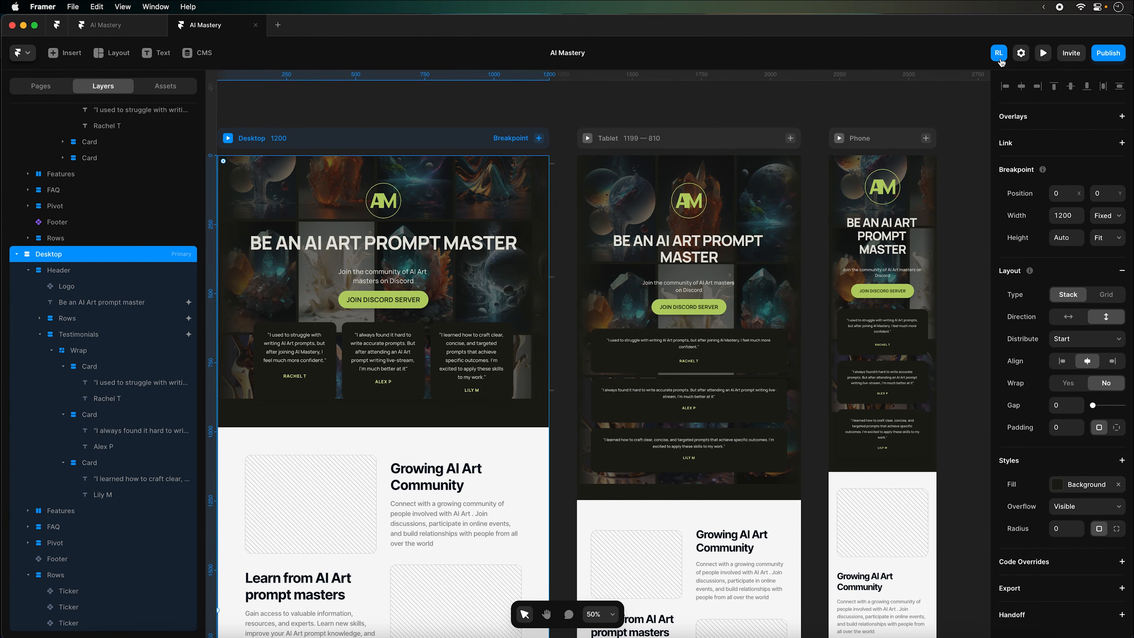
left_click(1042, 53)
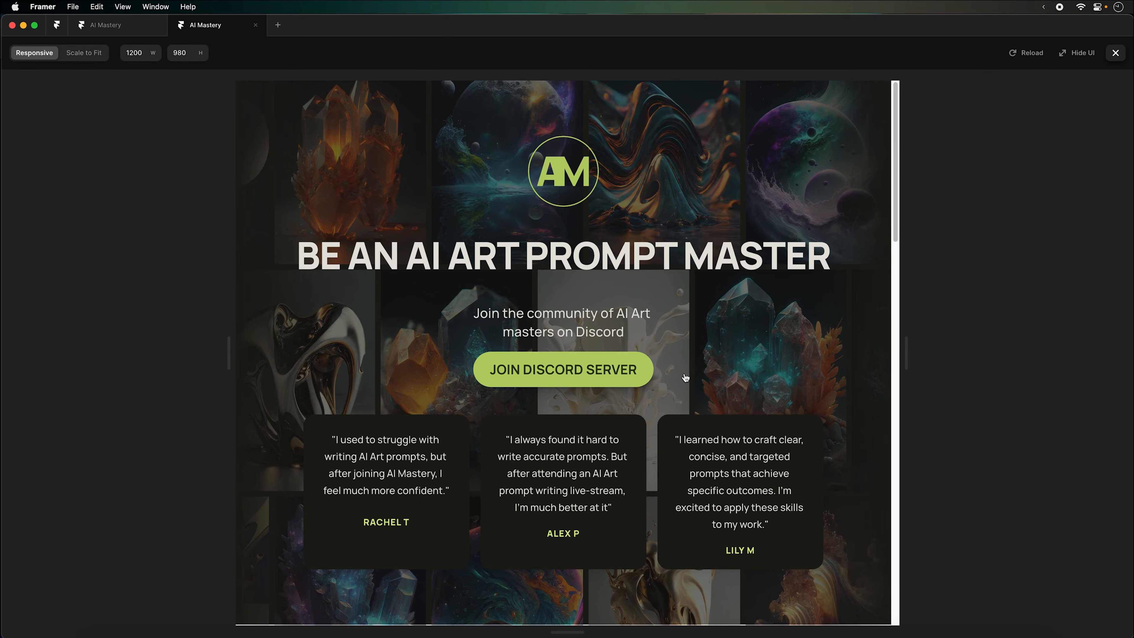
key("Escape")
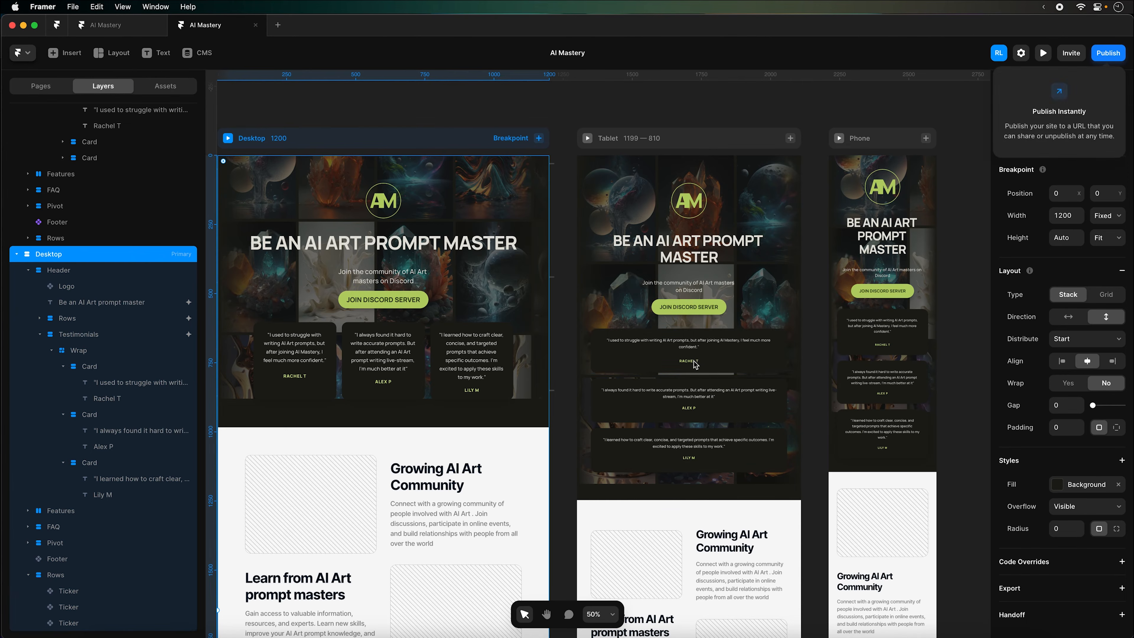
left_click(304, 397)
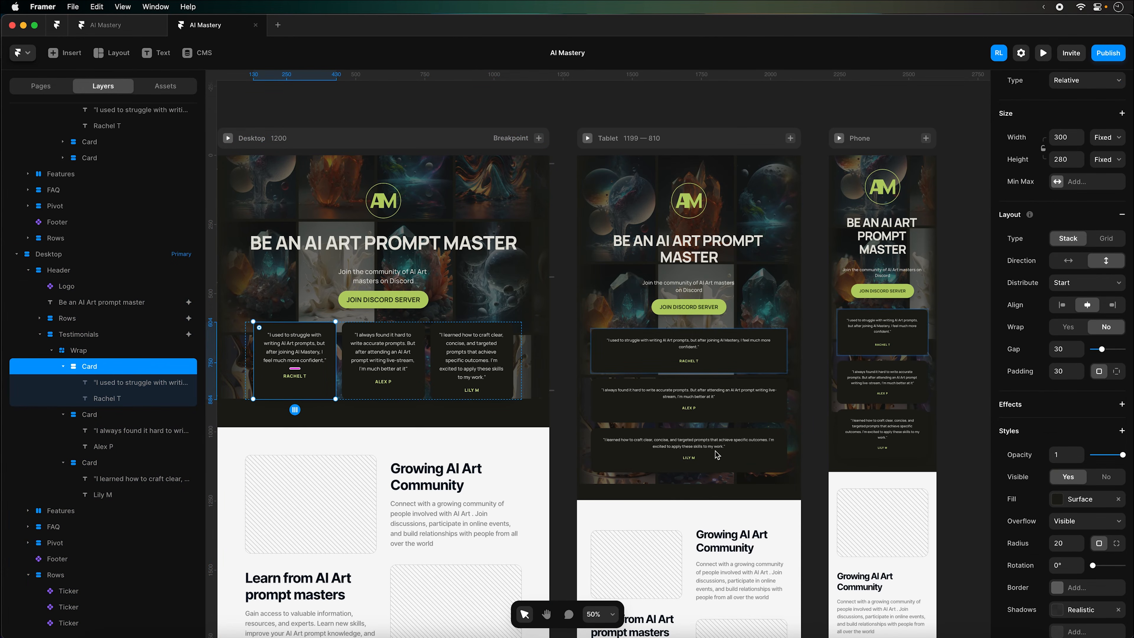
scroll(1040, 470, "down", 5)
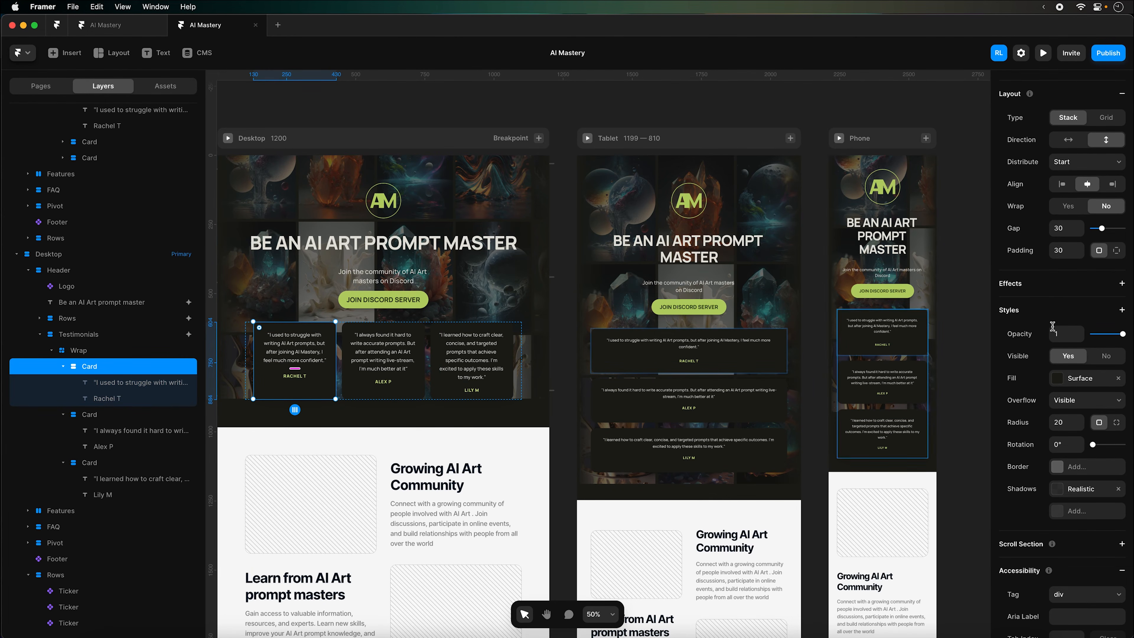
left_click(1121, 310)
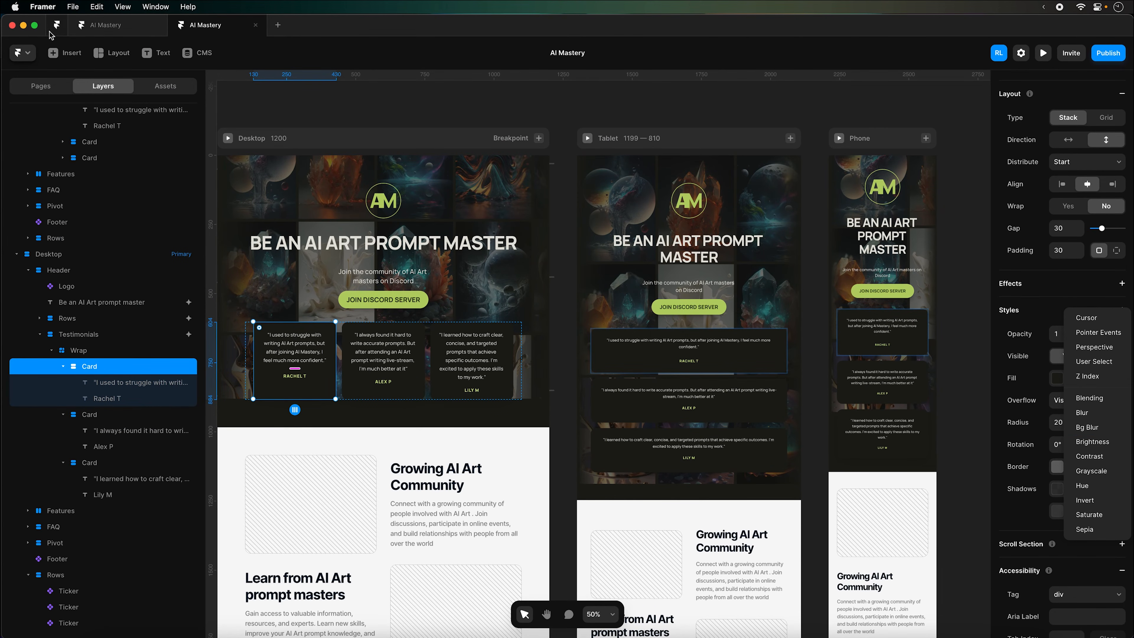
left_click(26, 56)
left_click(25, 58)
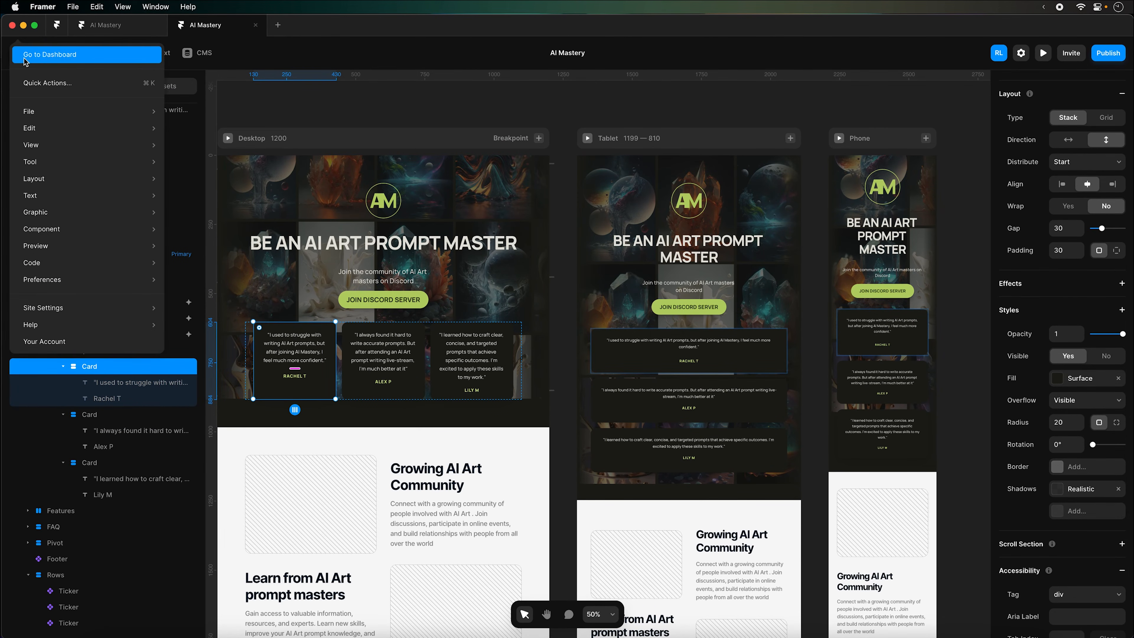
mouse_move(56, 183)
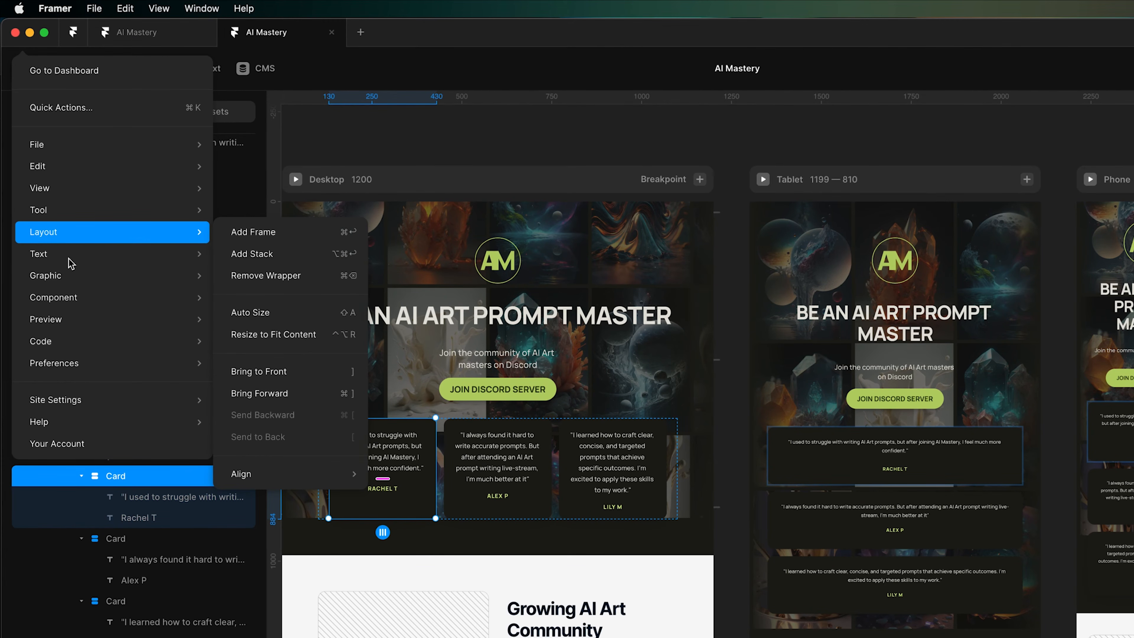
mouse_move(81, 198)
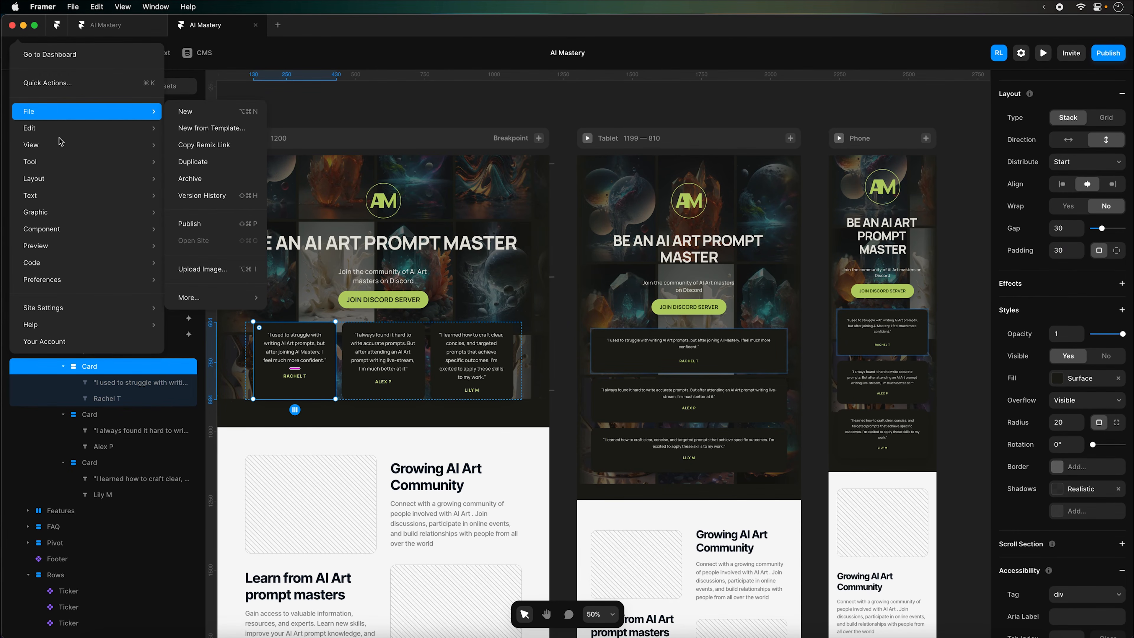
mouse_move(59, 145)
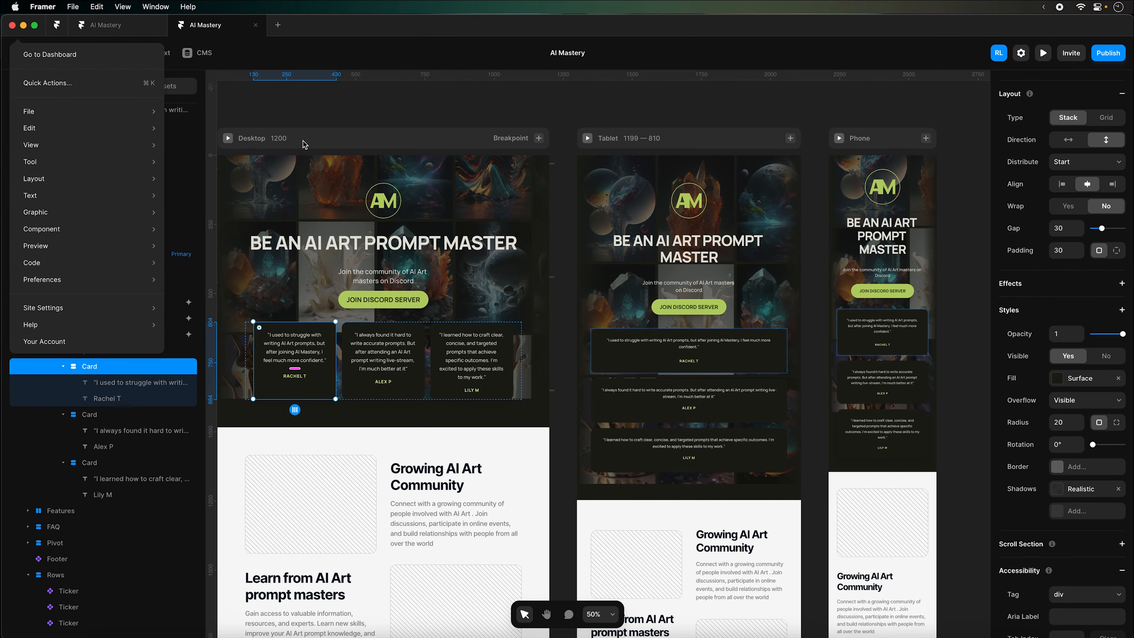
key("Escape")
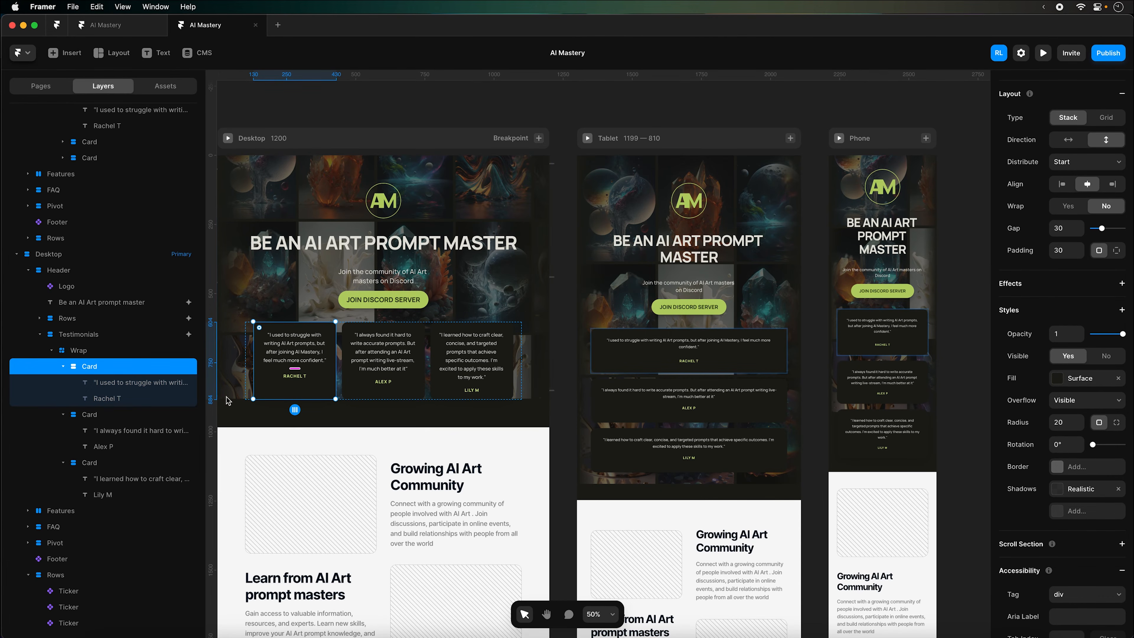
Add a background blur of 30 to the first testimonial card on the Desktop breakpoint
left_click(1119, 311)
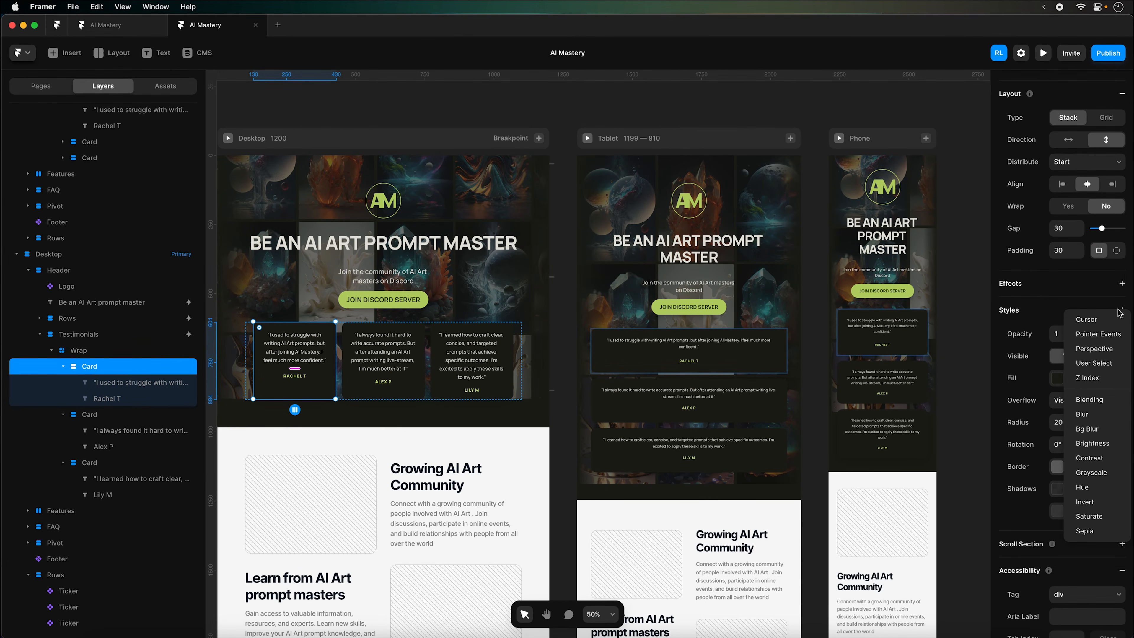
left_click(1093, 428)
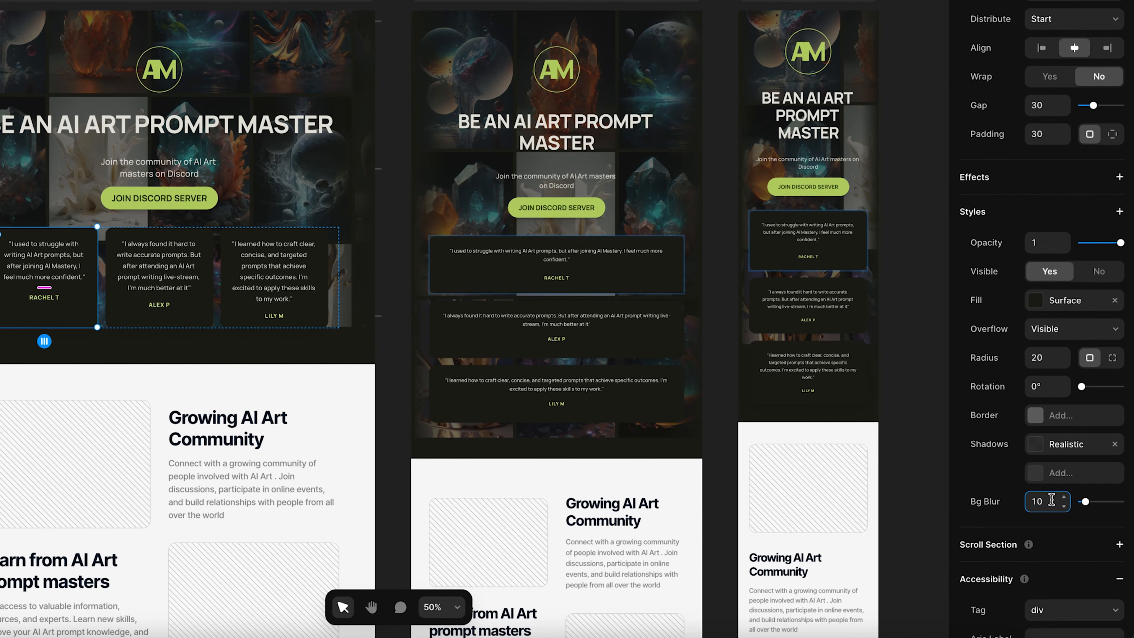
type("20")
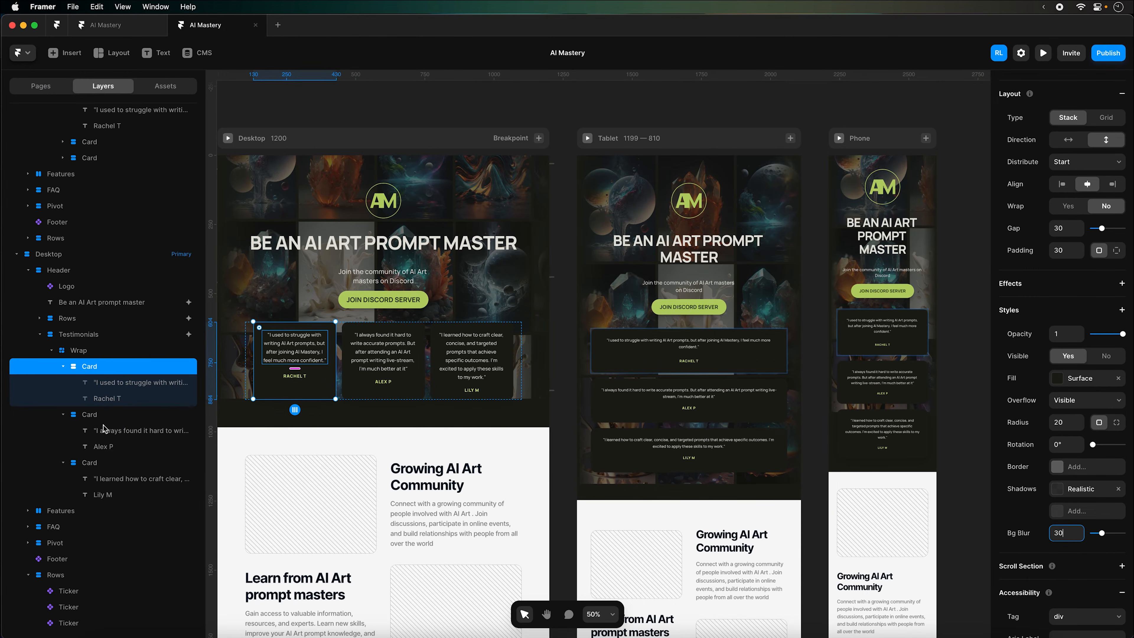
Copy the first Desktop testimonial card's style and paste it onto the second and third cards
left_click(159, 366)
right_click(159, 366)
mouse_move(218, 430)
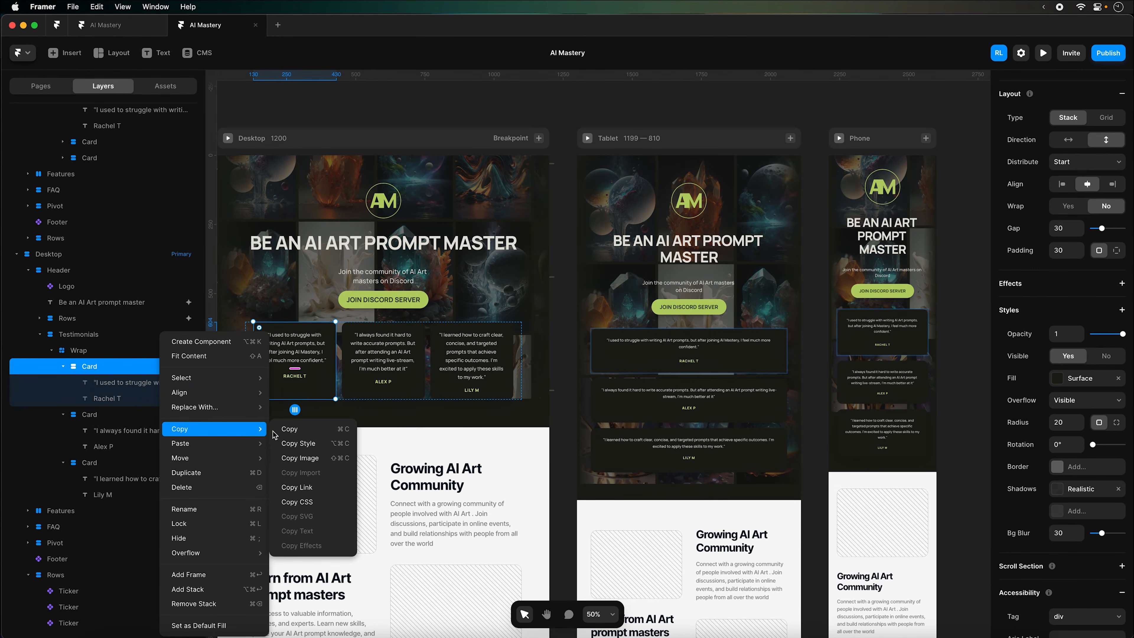
left_click(325, 444)
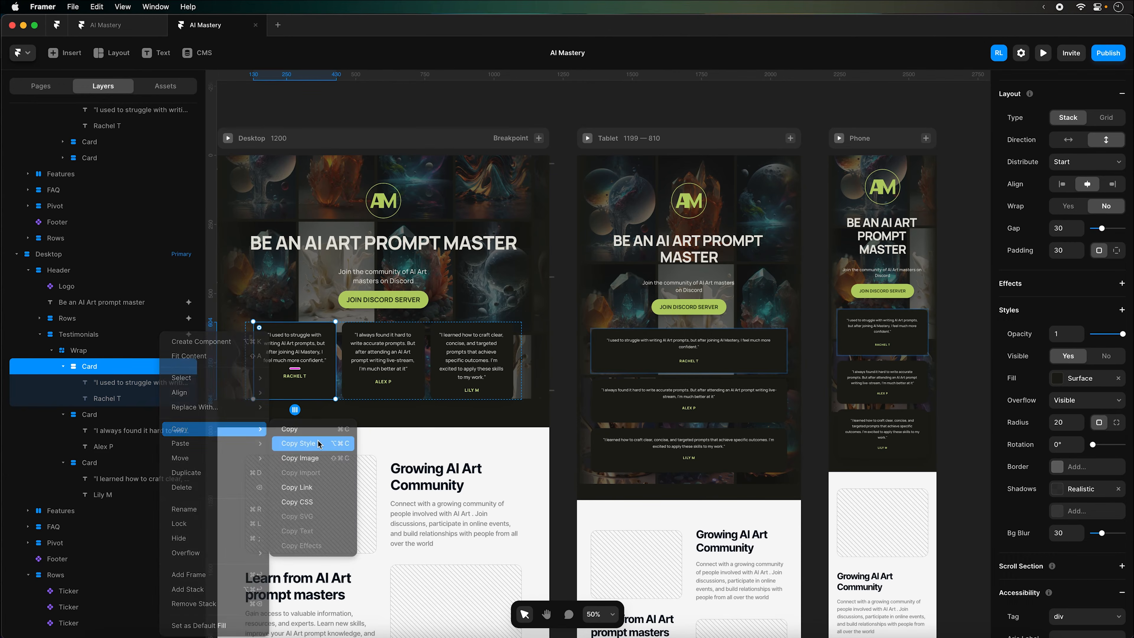
left_click(149, 415)
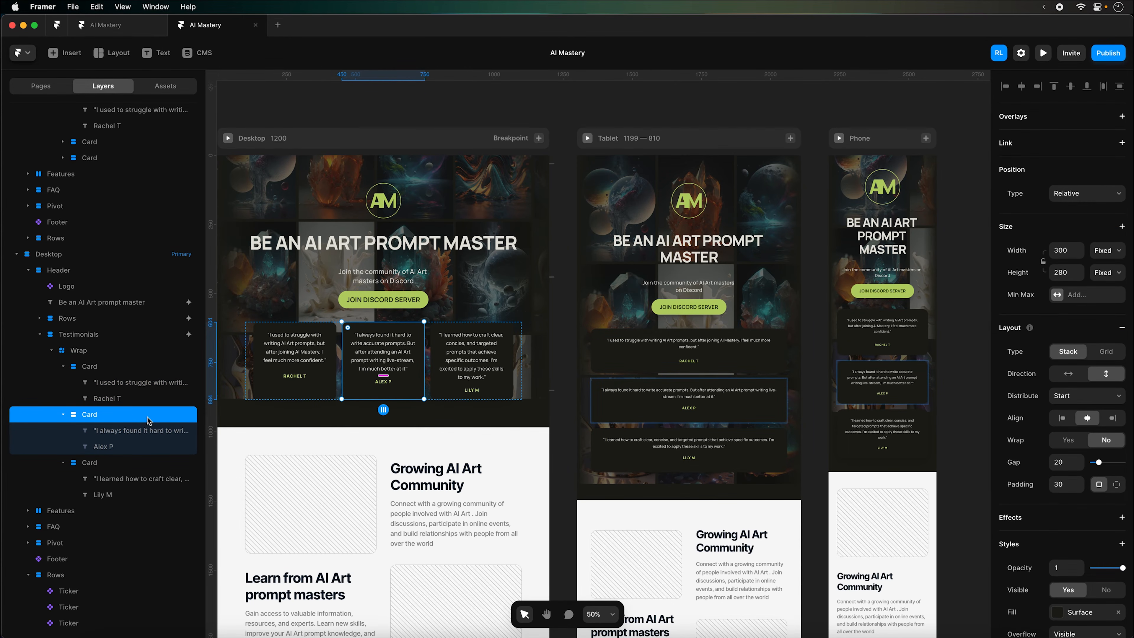
right_click(149, 419)
mouse_move(178, 435)
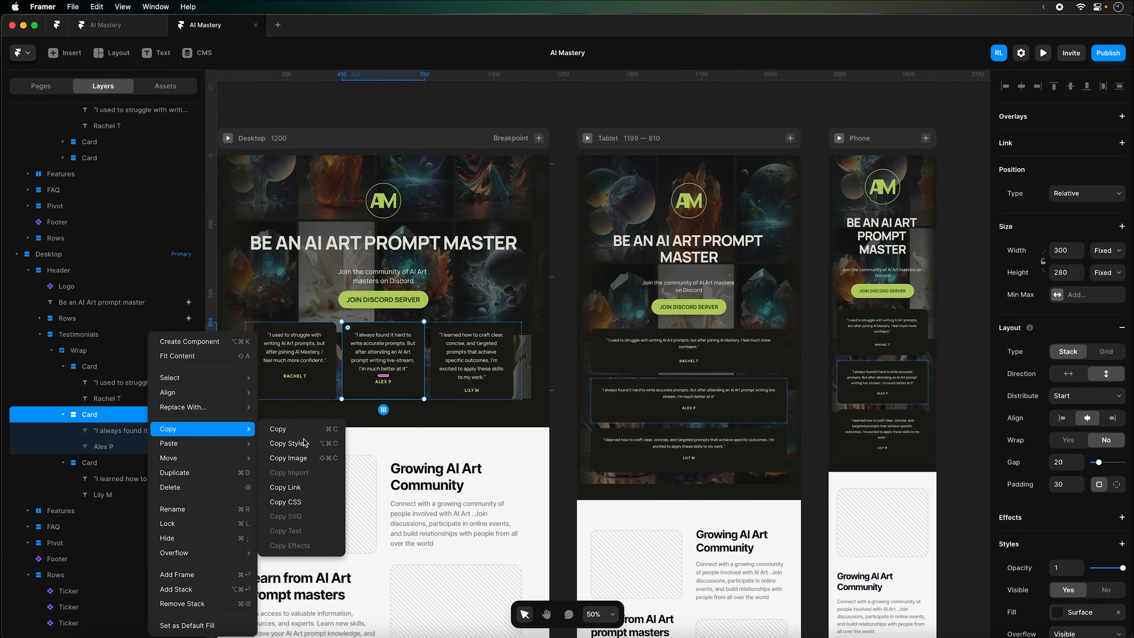
mouse_move(237, 445)
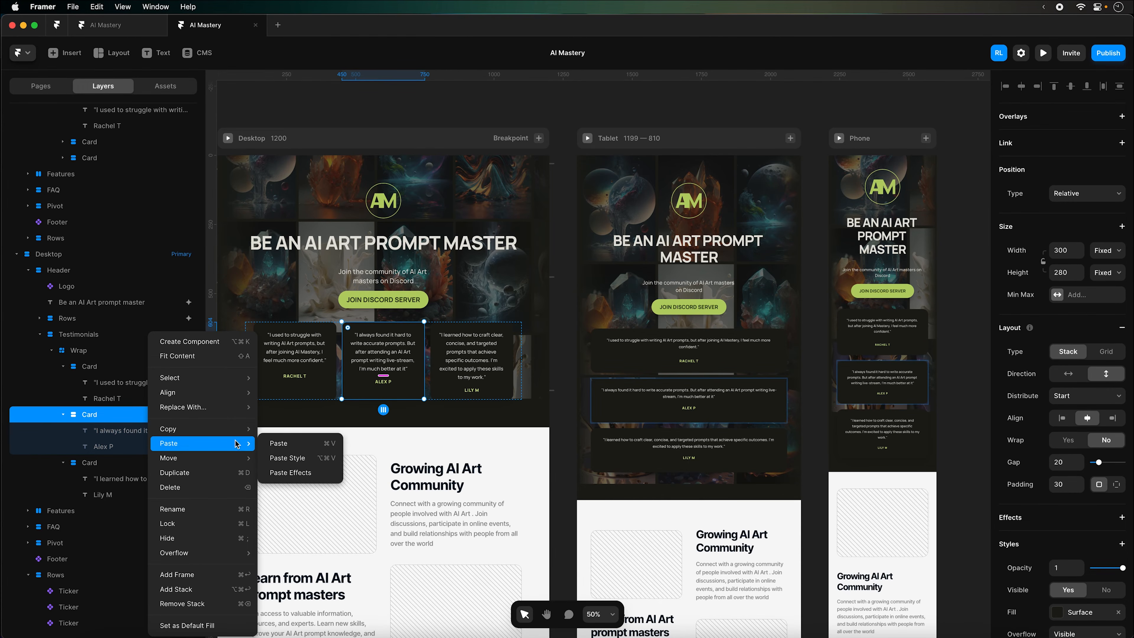
left_click(268, 459)
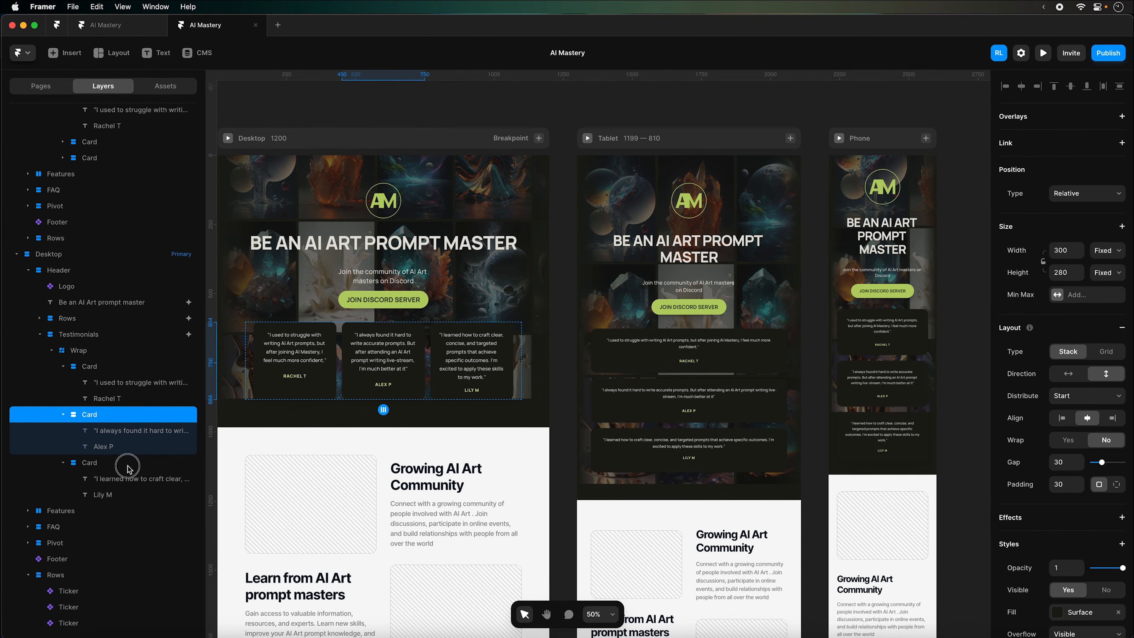
left_click(129, 468)
key("alt+super+v")
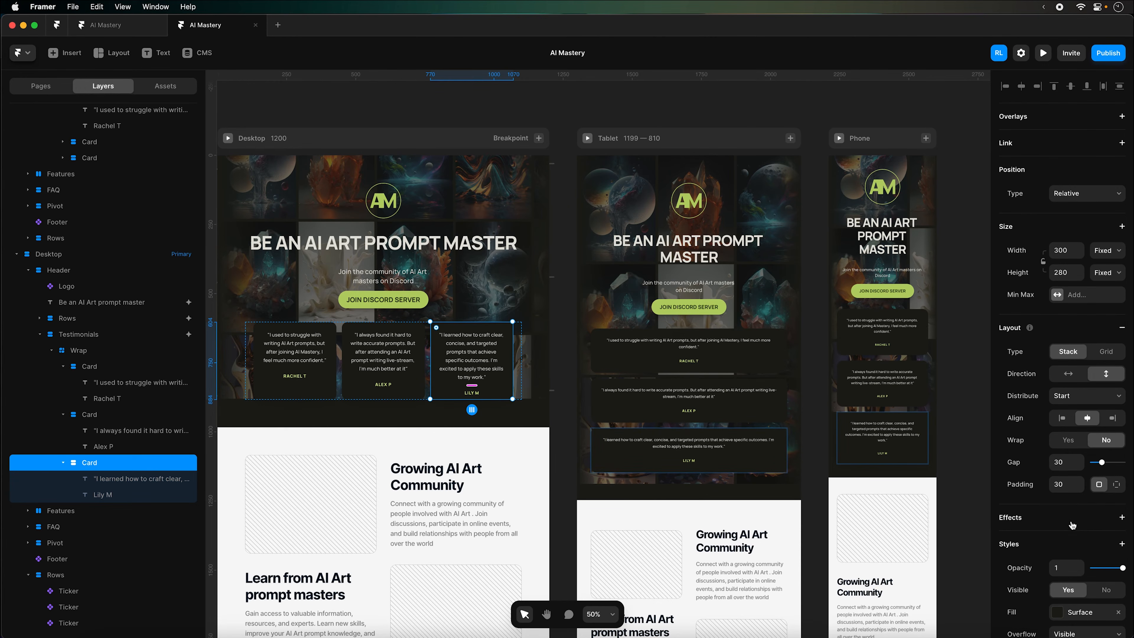
scroll(1069, 520, "down", 5)
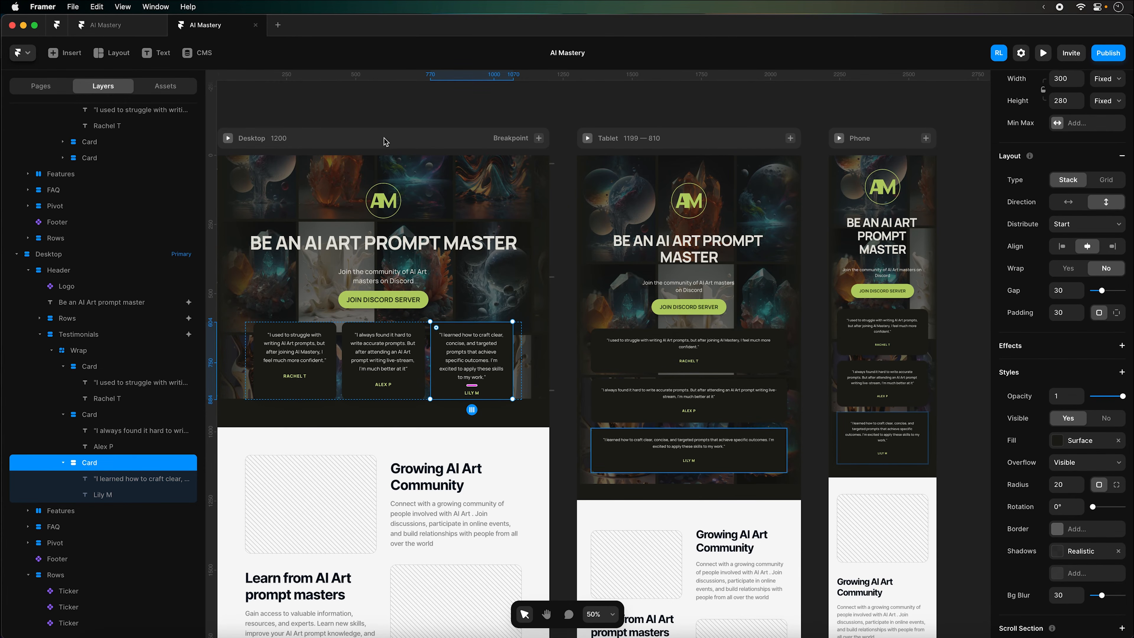
Preview the Desktop page, widen the preview to 1556 to check the blurred testimonial cards, and close the extra project tab
left_click(556, 124)
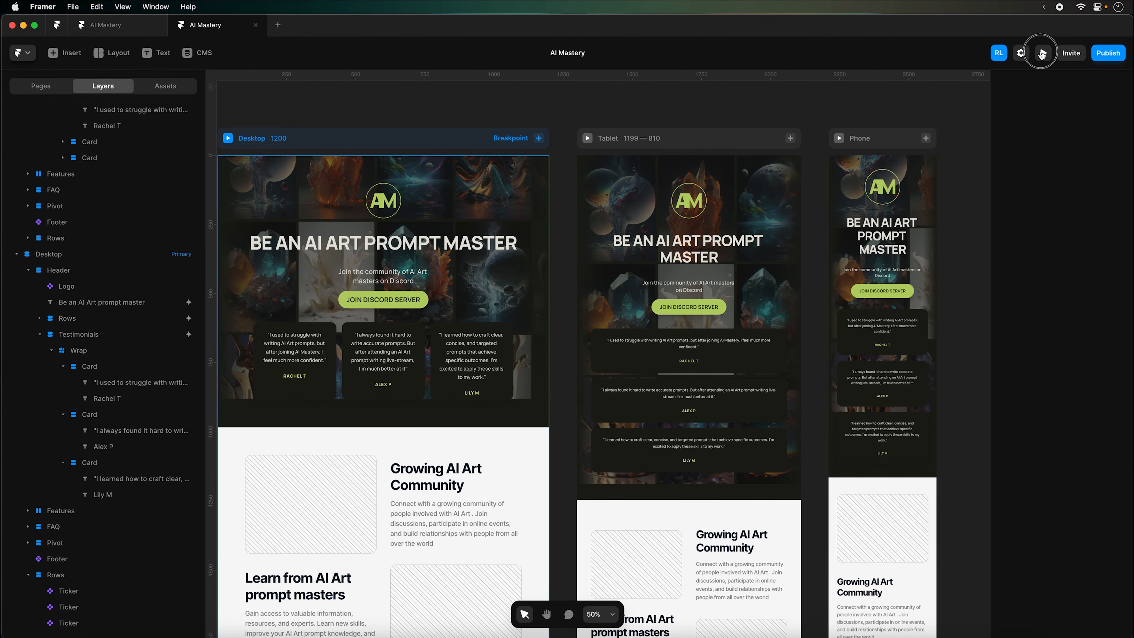
left_click(1041, 52)
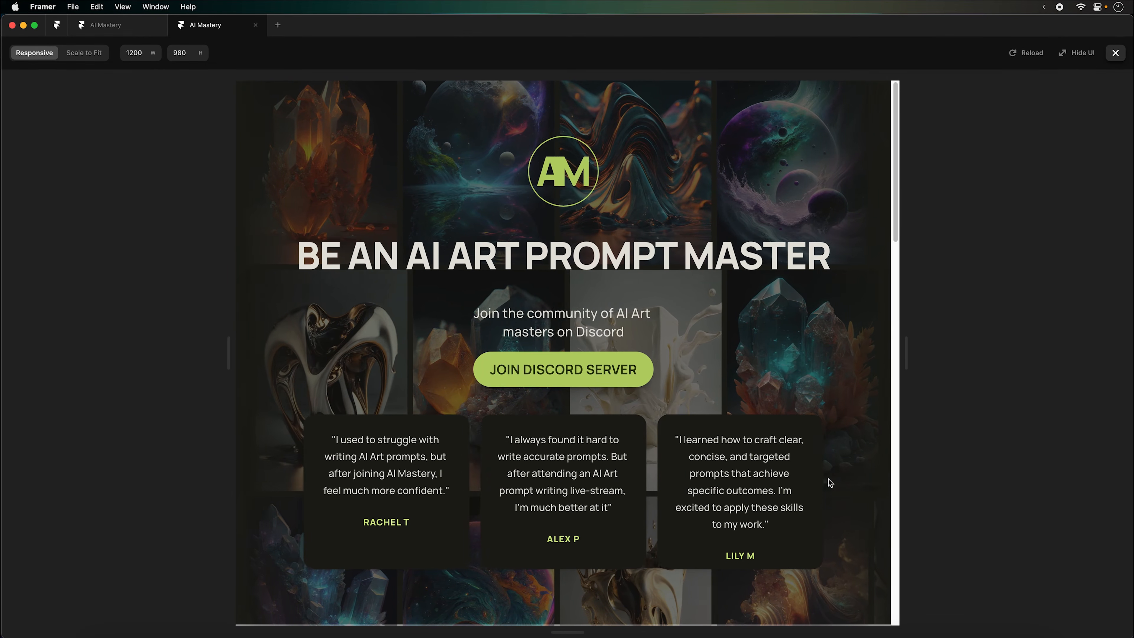
scroll(860, 475, "down", 2)
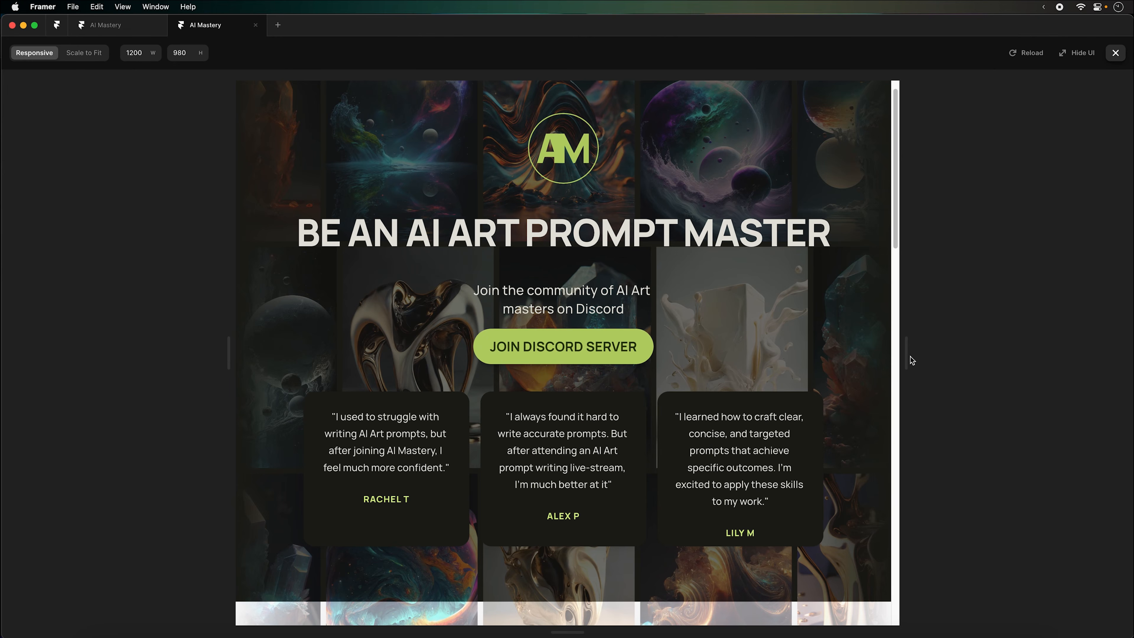
left_click_drag(906, 355, 1004, 353)
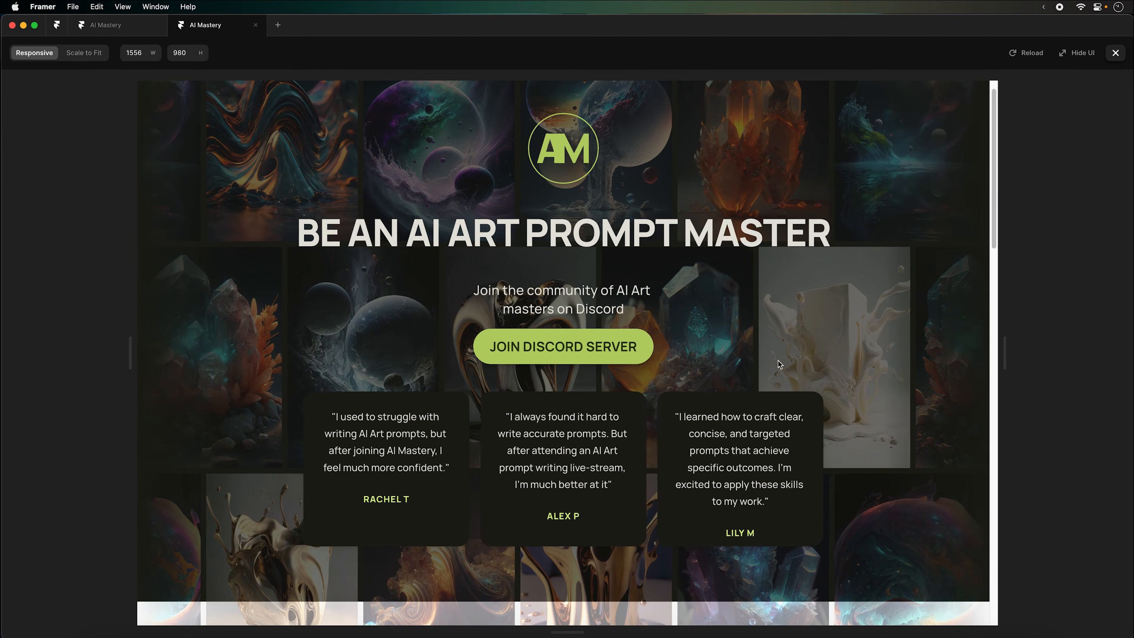
key("super+w")
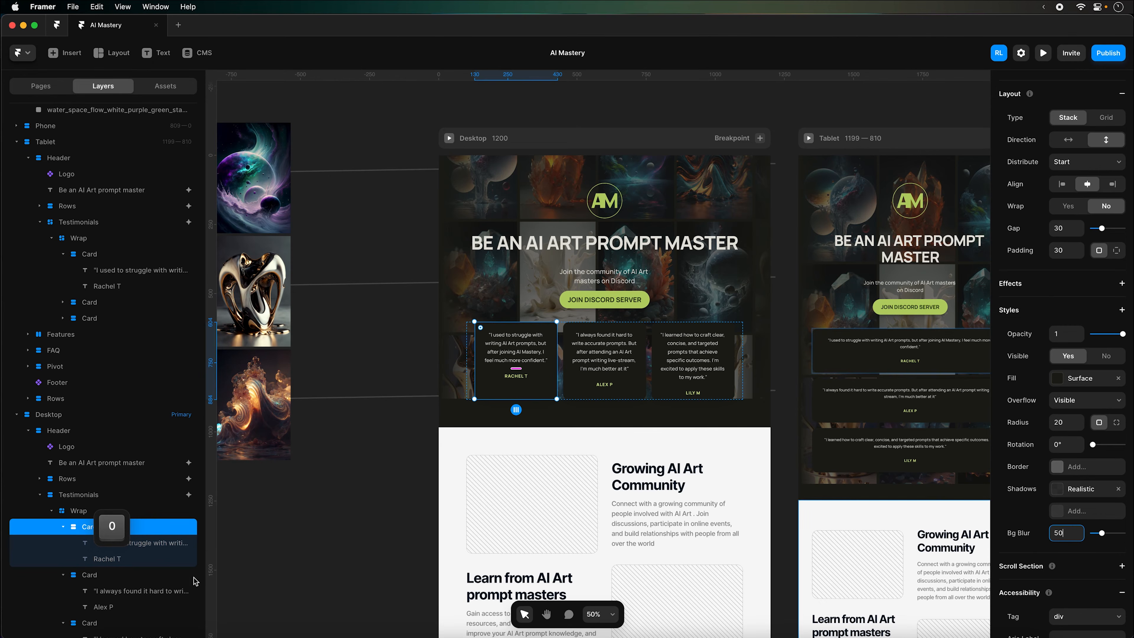
Set the background blur of the second and third Desktop testimonial cards to 50
left_click(133, 575)
left_click(1068, 597)
type("50")
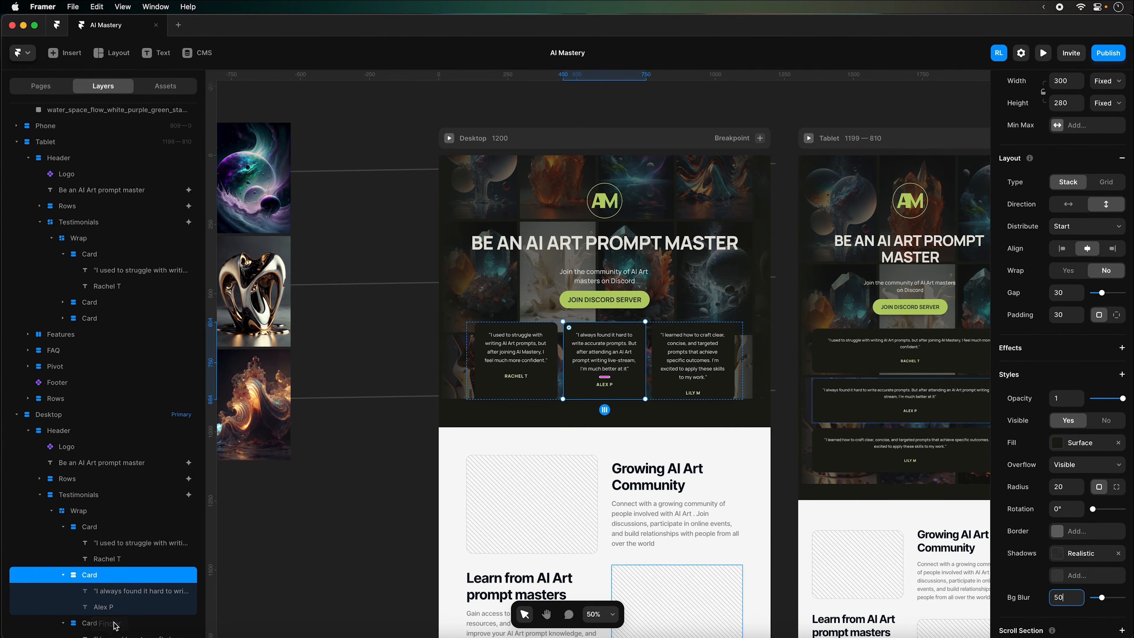
left_click(156, 622)
left_click(1060, 596)
type("50")
key("Return")
Preview the Desktop page to check the testimonial cards over the moving hero background, and return to the canvas
left_click(643, 136)
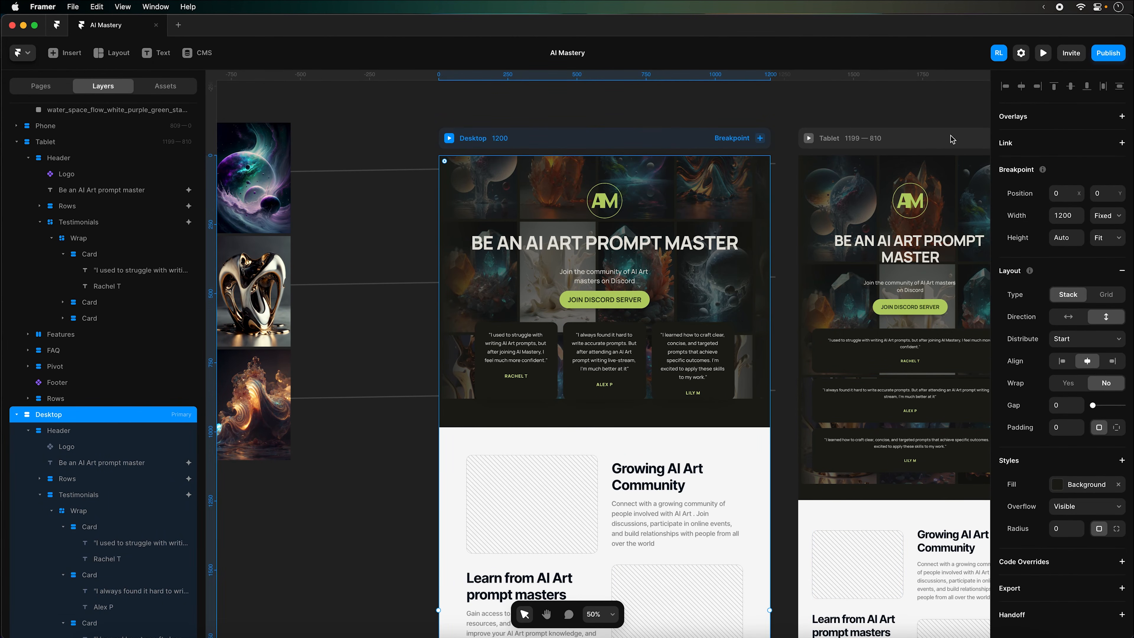
left_click(1042, 52)
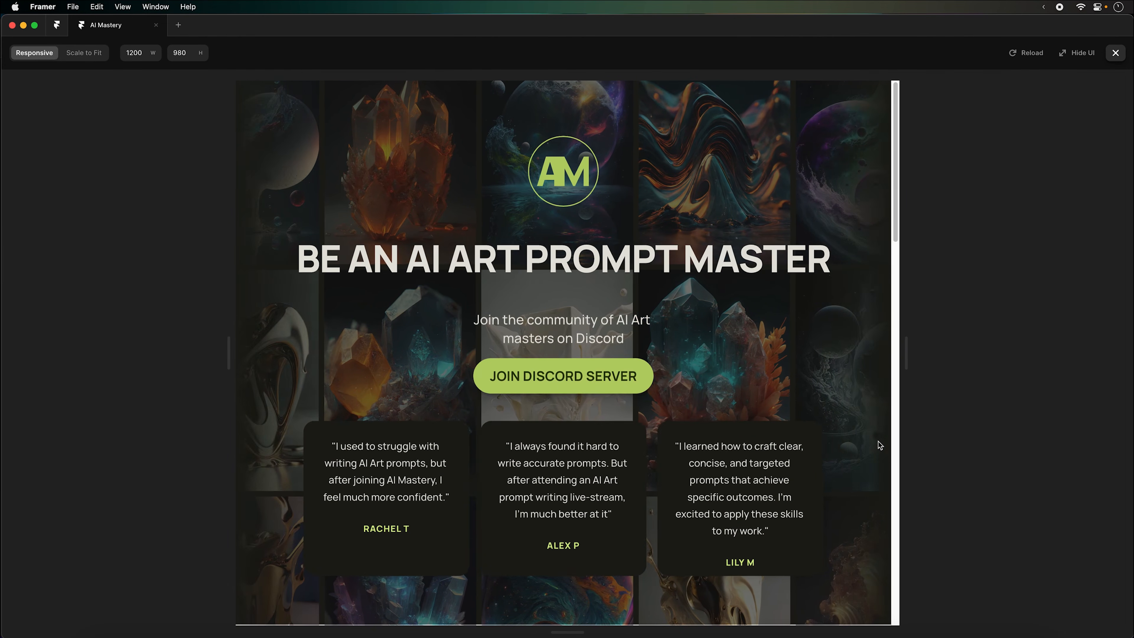
scroll(878, 441, "down", 5)
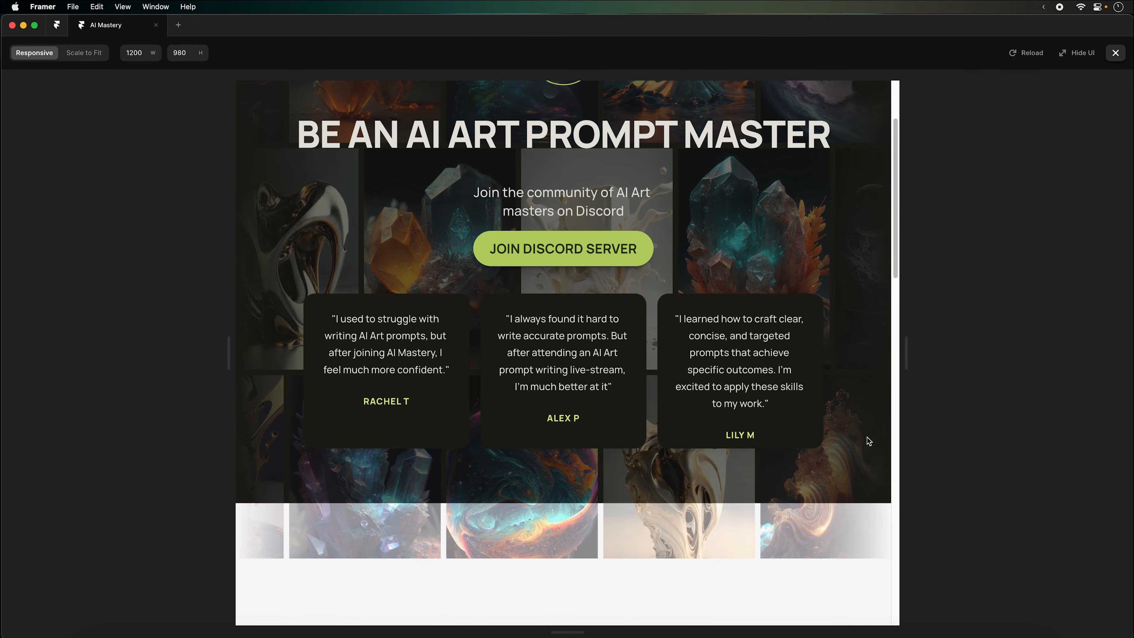
left_click(1114, 54)
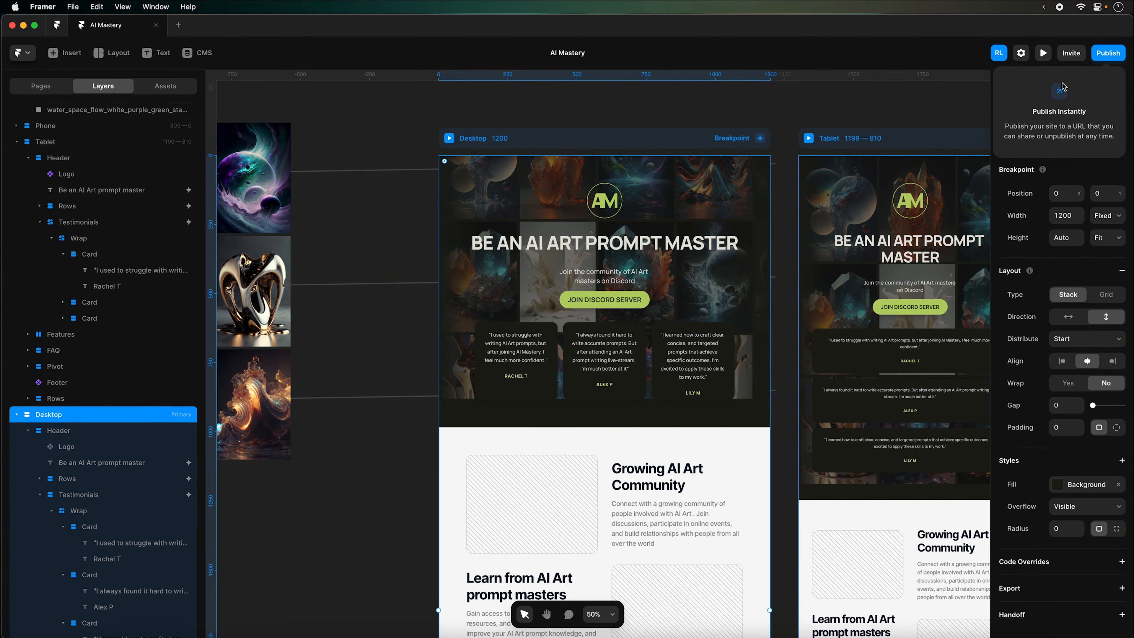
Look over the breakpoints and the Desktop features section with its image placeholders, and show the project's list of pages
scroll(803, 132, "right", 10)
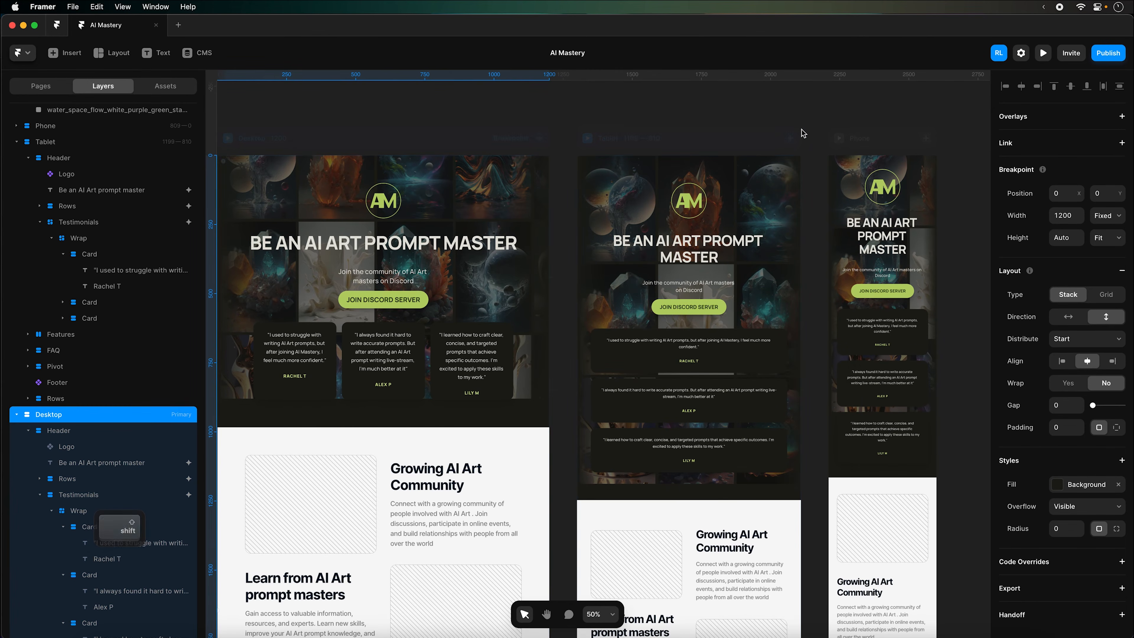
scroll(804, 132, "left", 8)
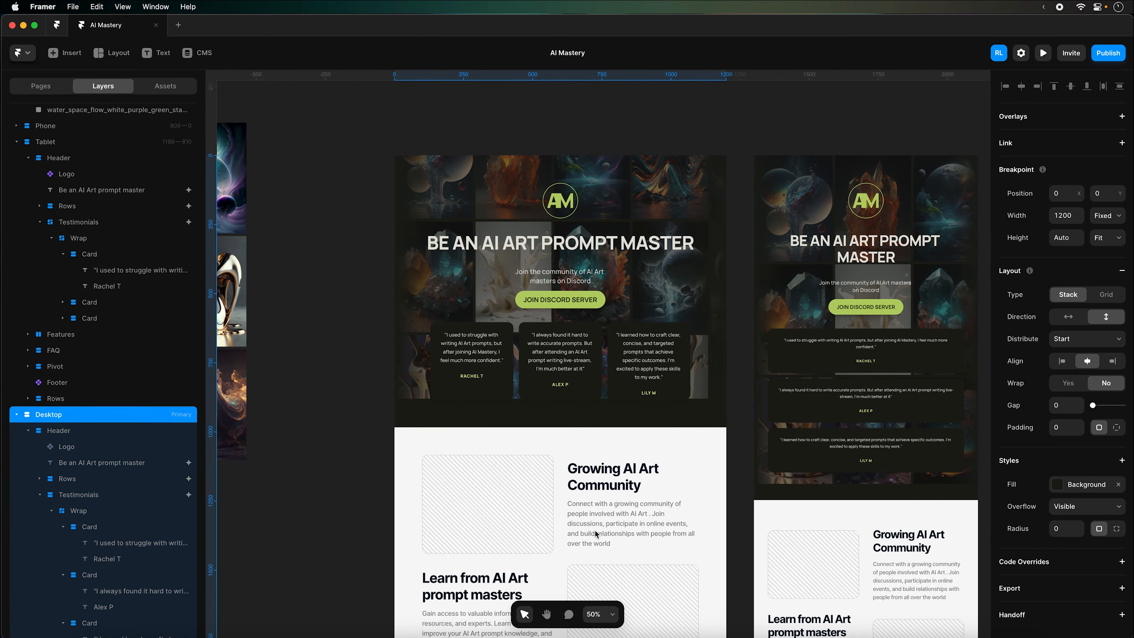
scroll(598, 527, "left", 2)
scroll(603, 510, "down", 2)
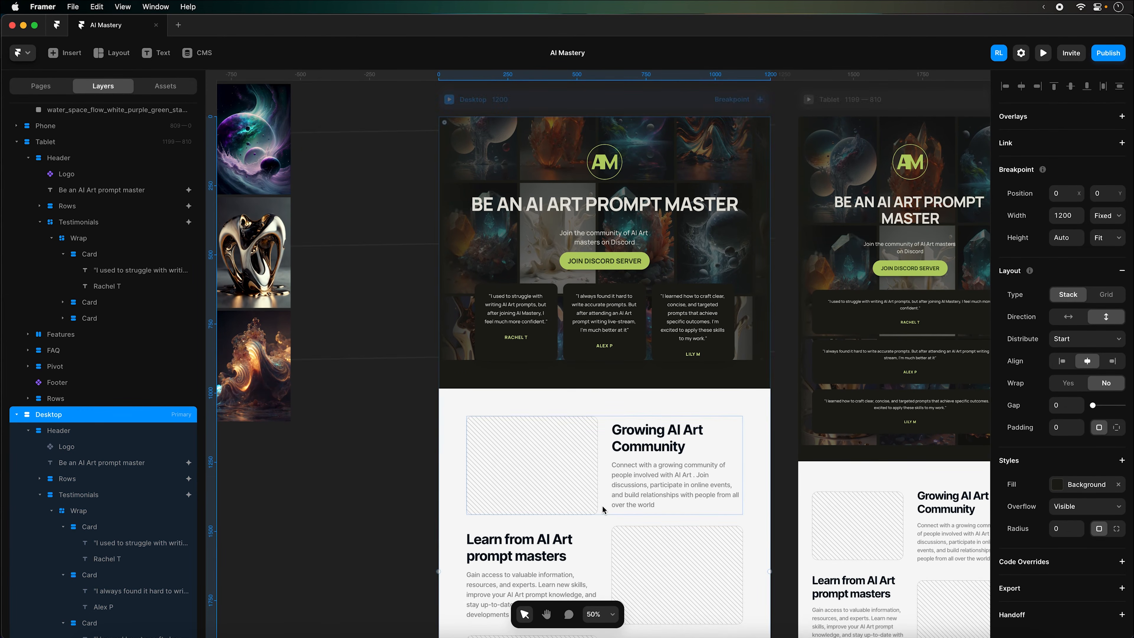
scroll(602, 509, "down", 2)
scroll(590, 455, "down", 2)
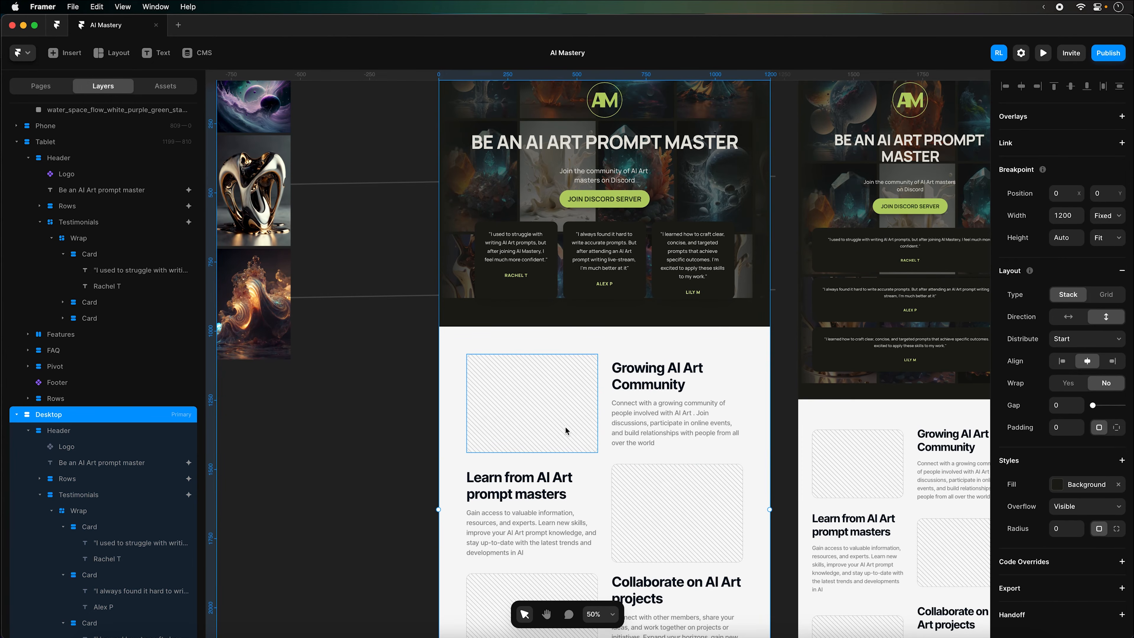
scroll(566, 430, "down", 2)
scroll(528, 358, "down", 5)
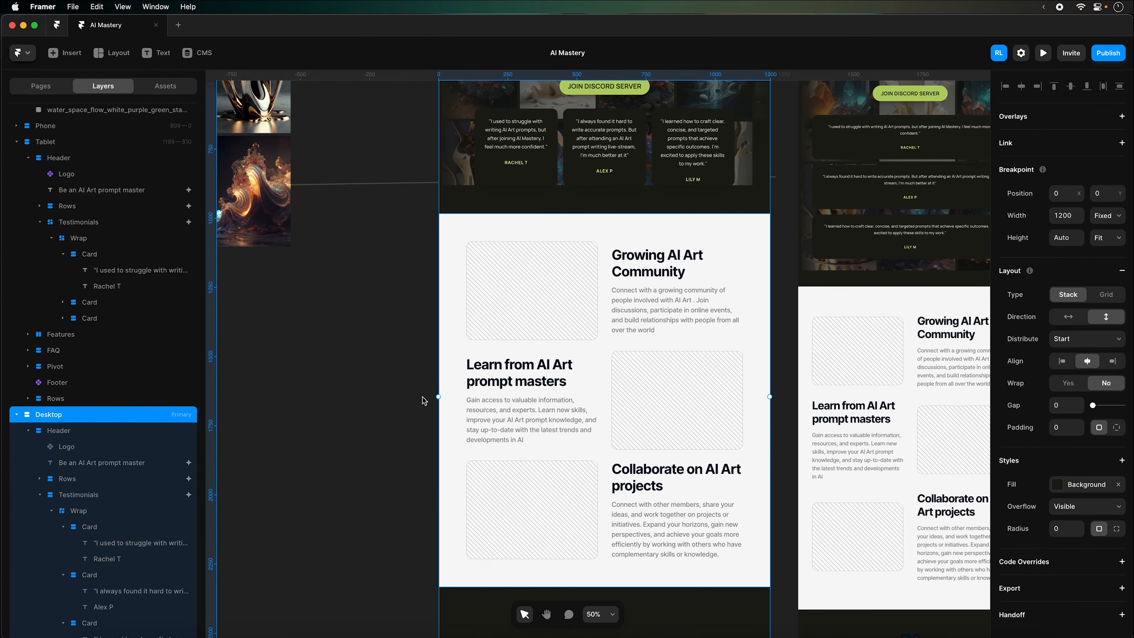
left_click(59, 93)
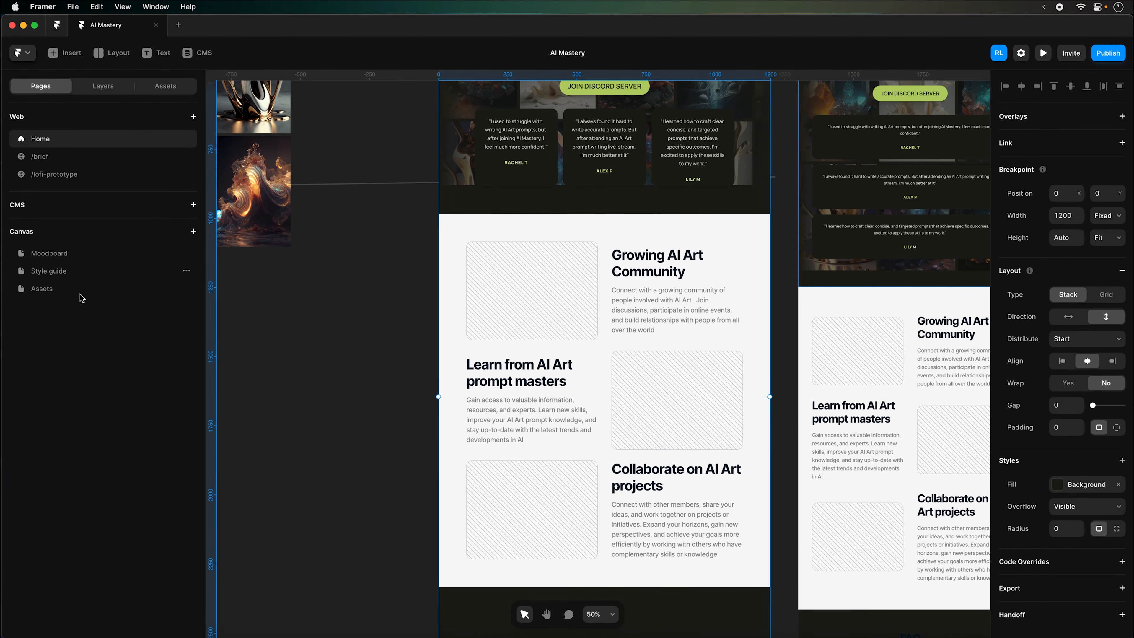
Copy the photorealistic character portrait from the Assets canvas page
left_click(80, 292)
scroll(538, 352, "up", 5)
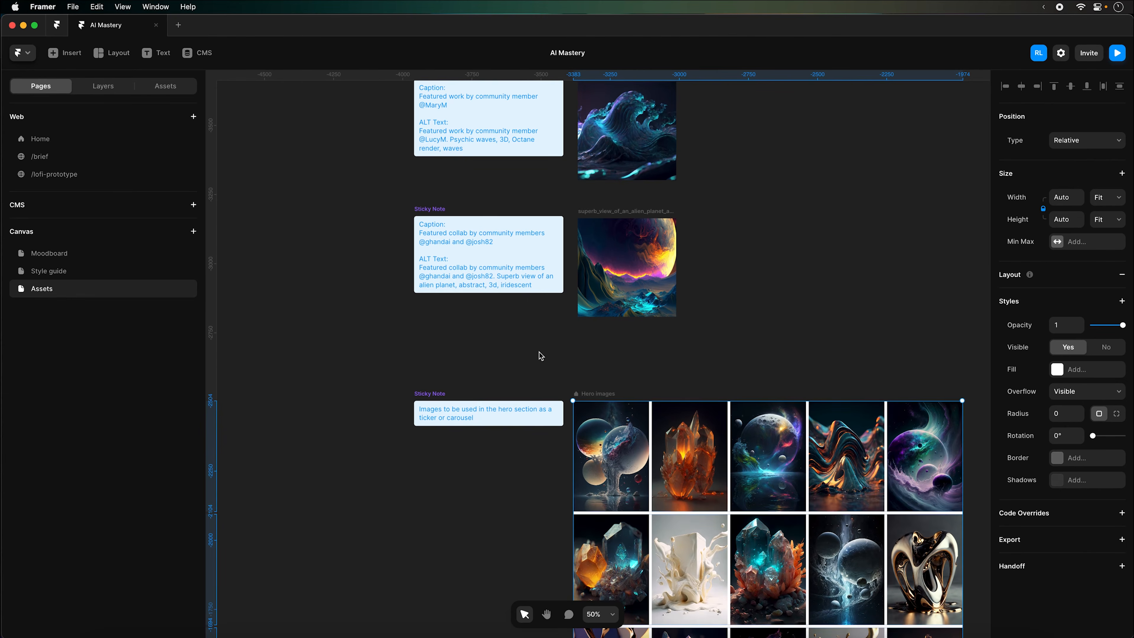
left_click(598, 197)
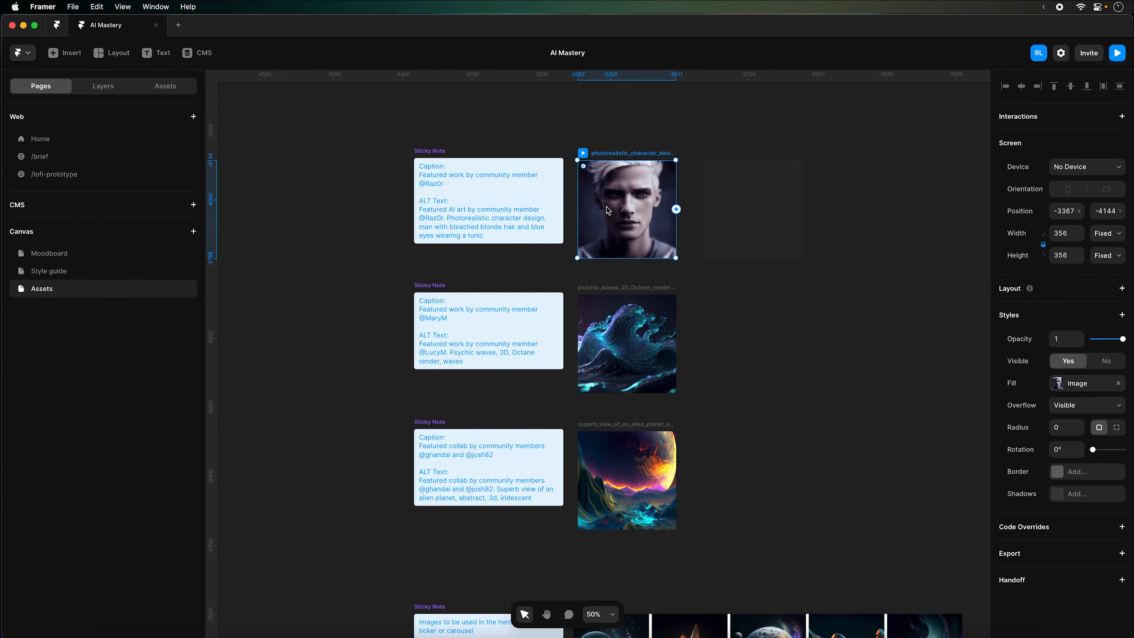
left_click(102, 86)
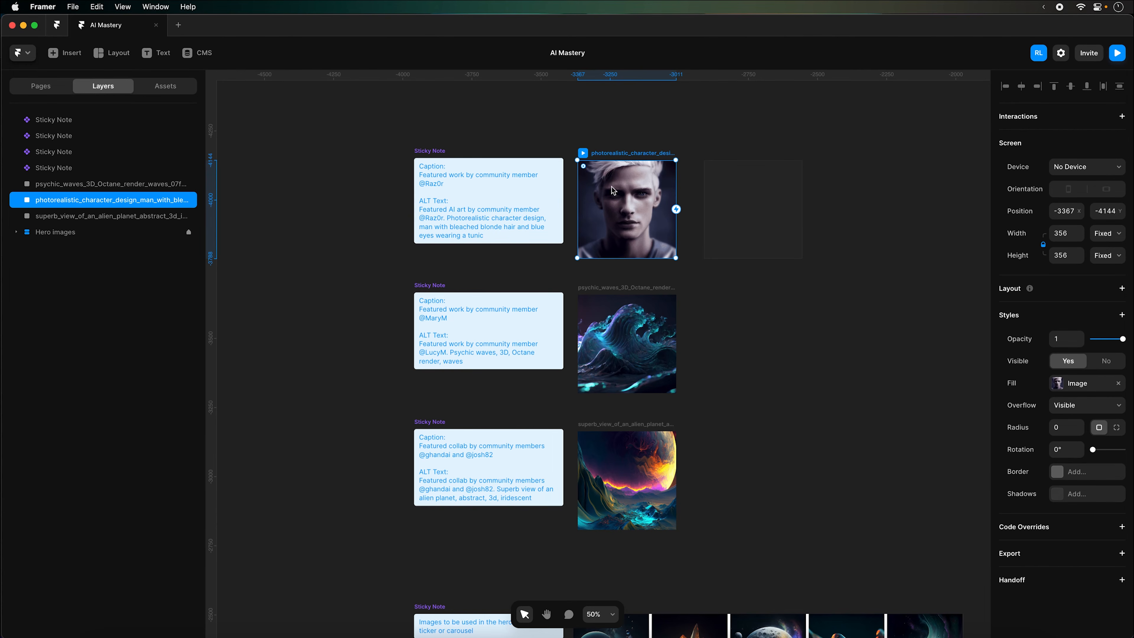
key("super+c")
Paste the copied portrait into the image placeholder beside "Growing AI Art Community" on the Home page
left_click(41, 86)
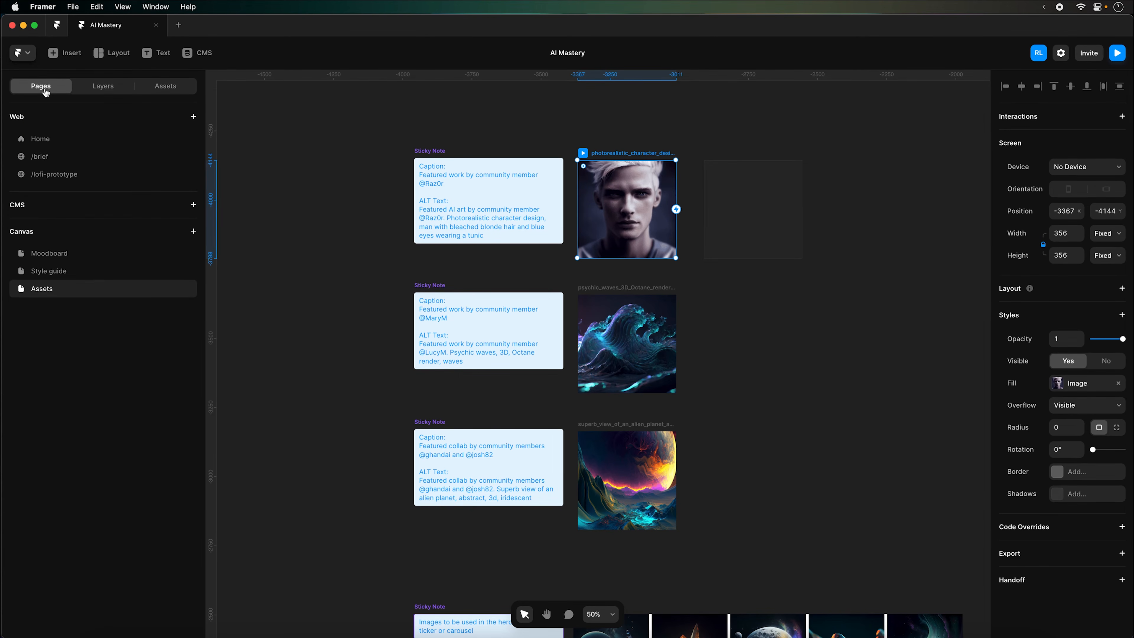
left_click(51, 142)
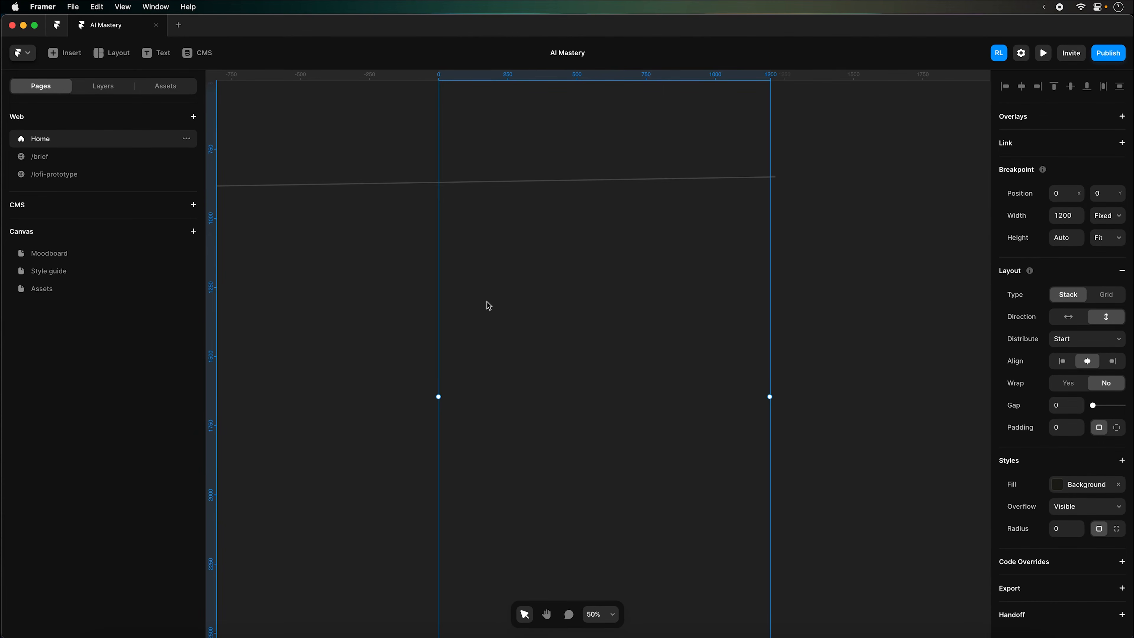
left_click(515, 311)
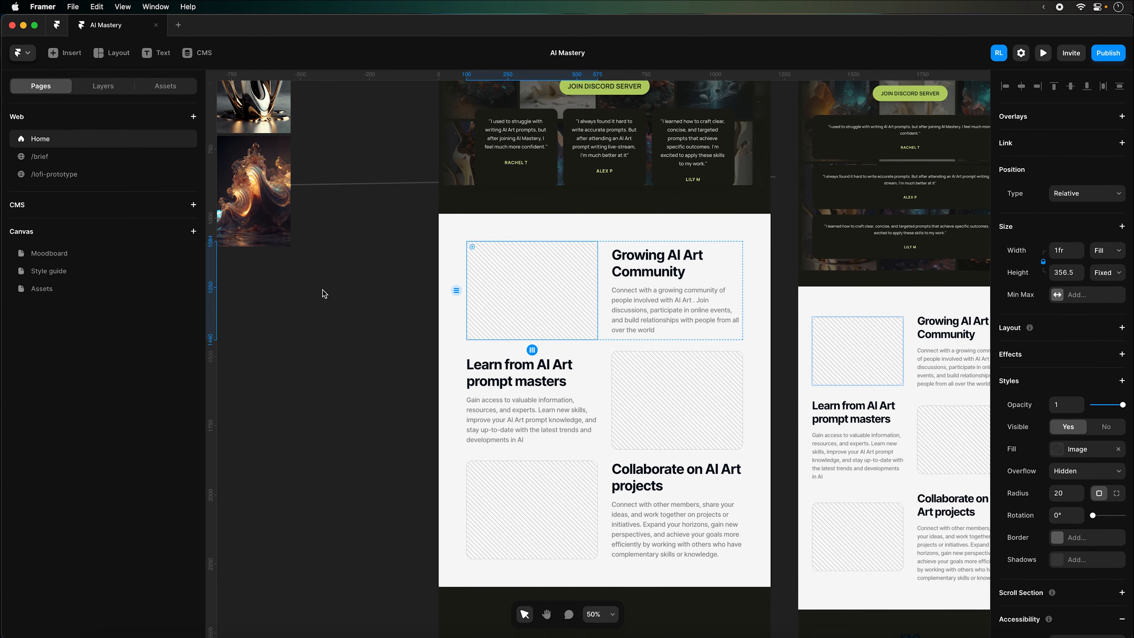
left_click(104, 88)
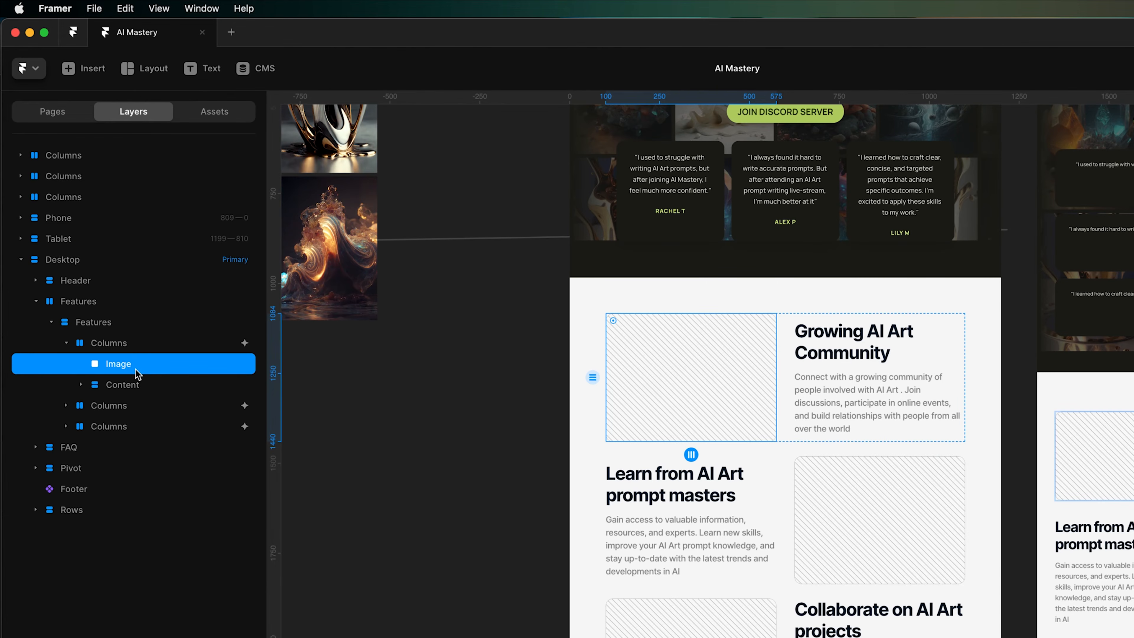
key("super+v")
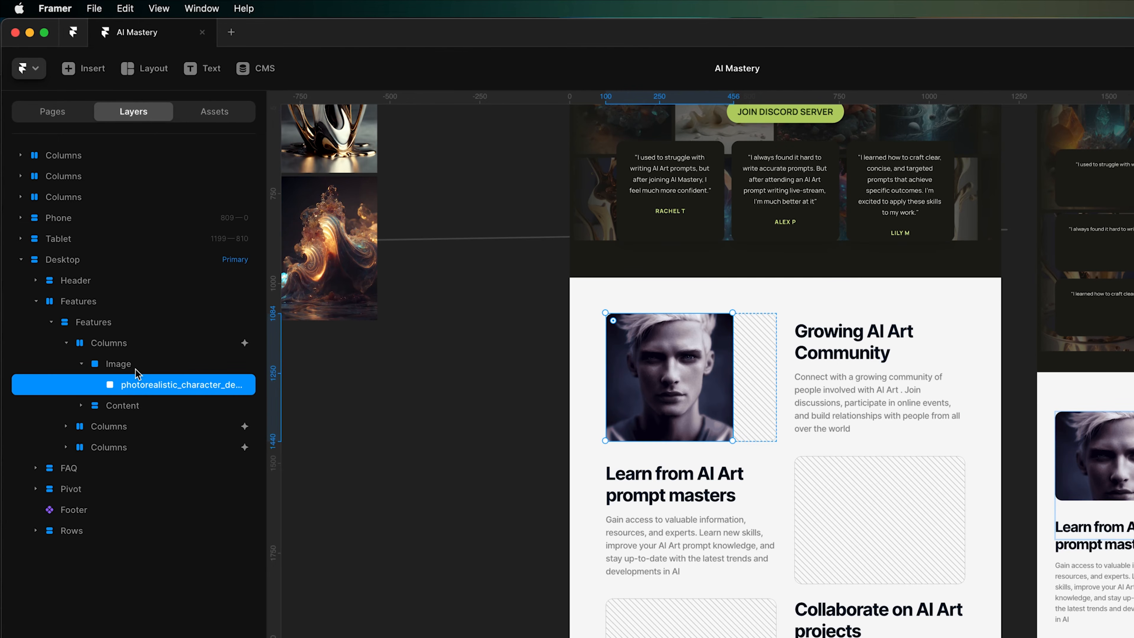
Move the portrait out of its Image placeholder to the start of the Columns stack and delete the empty placeholder
left_click_drag(132, 381, 108, 370)
left_click(115, 385)
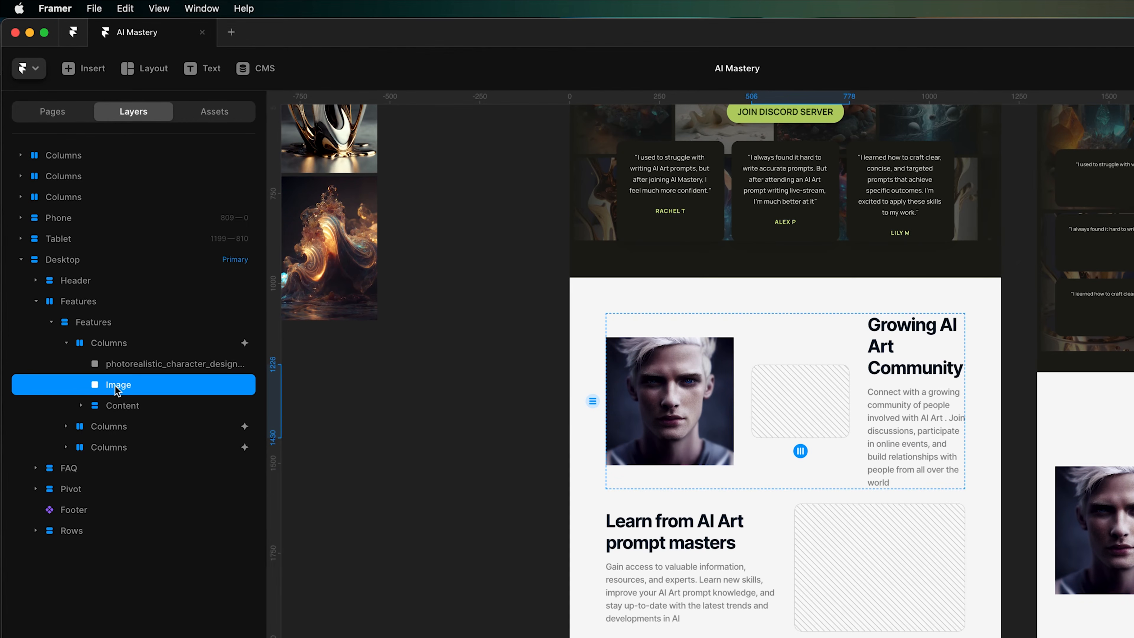
key("Delete")
Set the portrait image's corner radius to 16
left_click(132, 365)
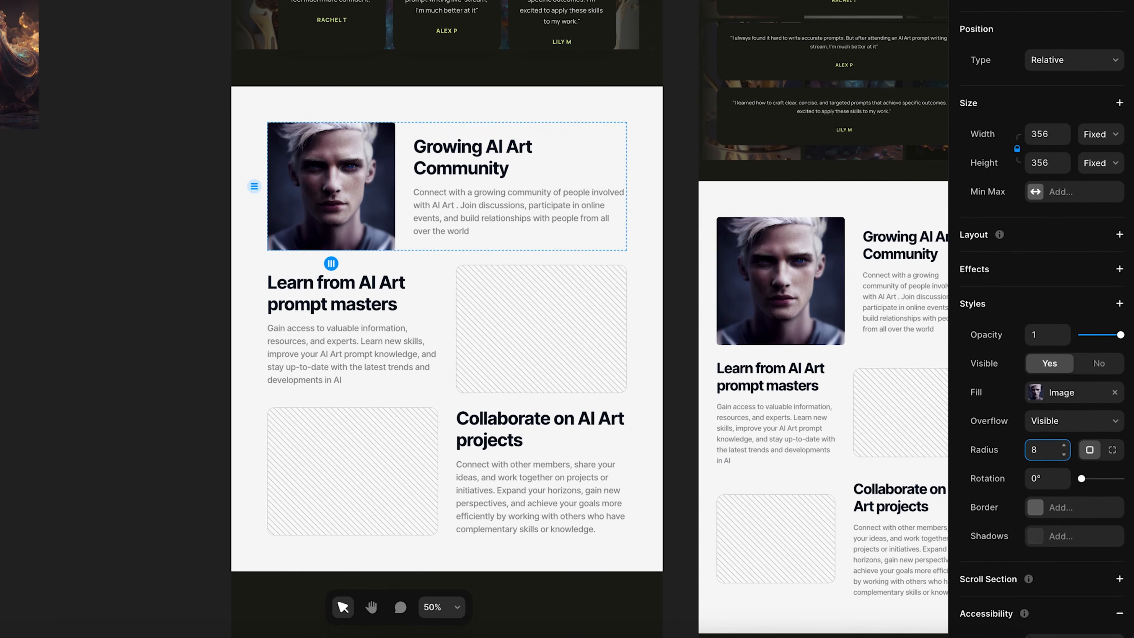
left_click(1031, 447)
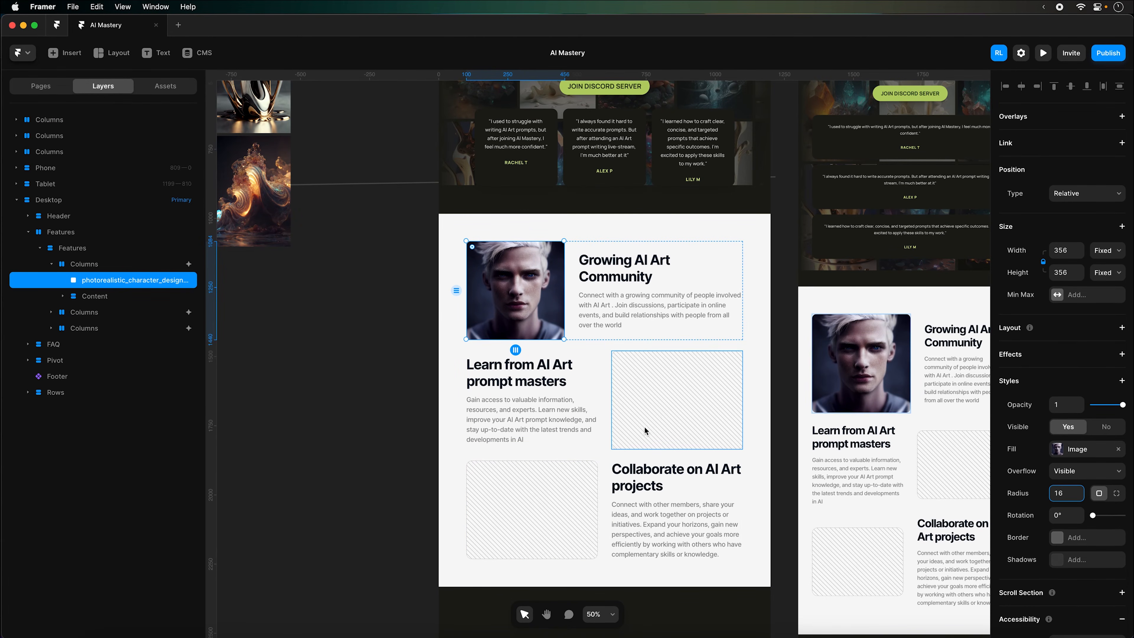
left_click(664, 415)
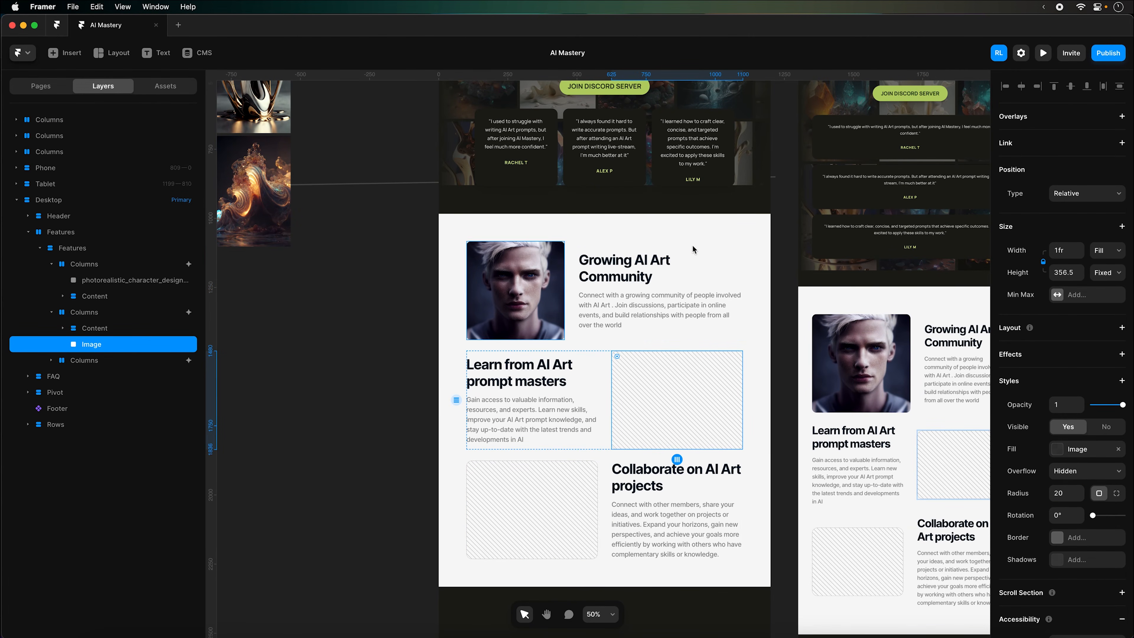
Remove the light background fill from the outer Features section
left_click(702, 232)
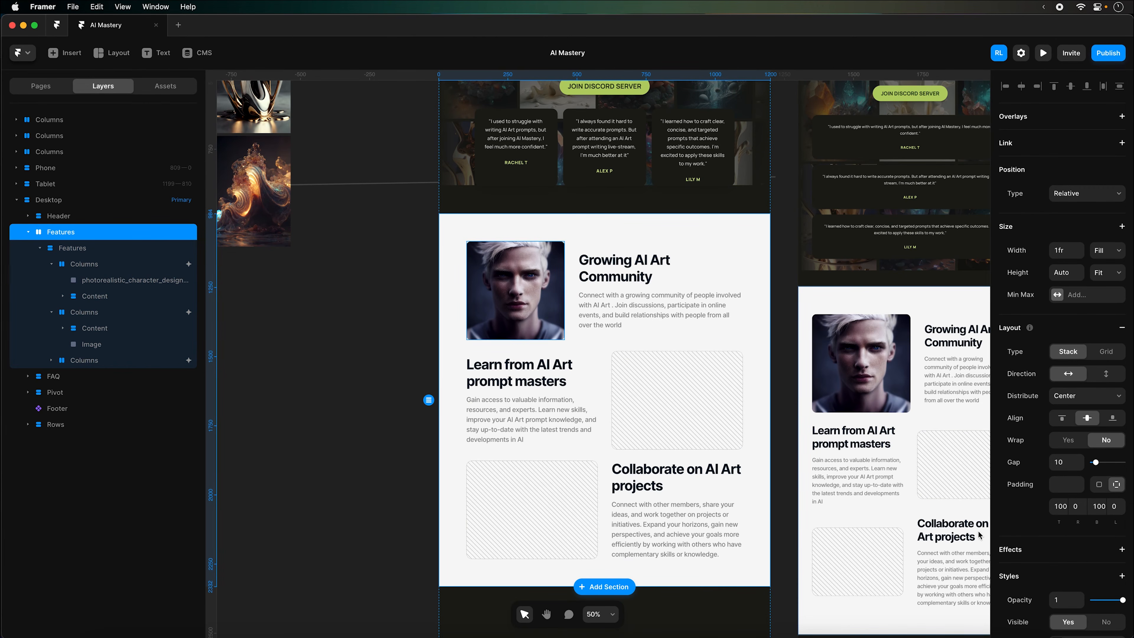
scroll(1032, 548, "down", 3)
left_click(1115, 523)
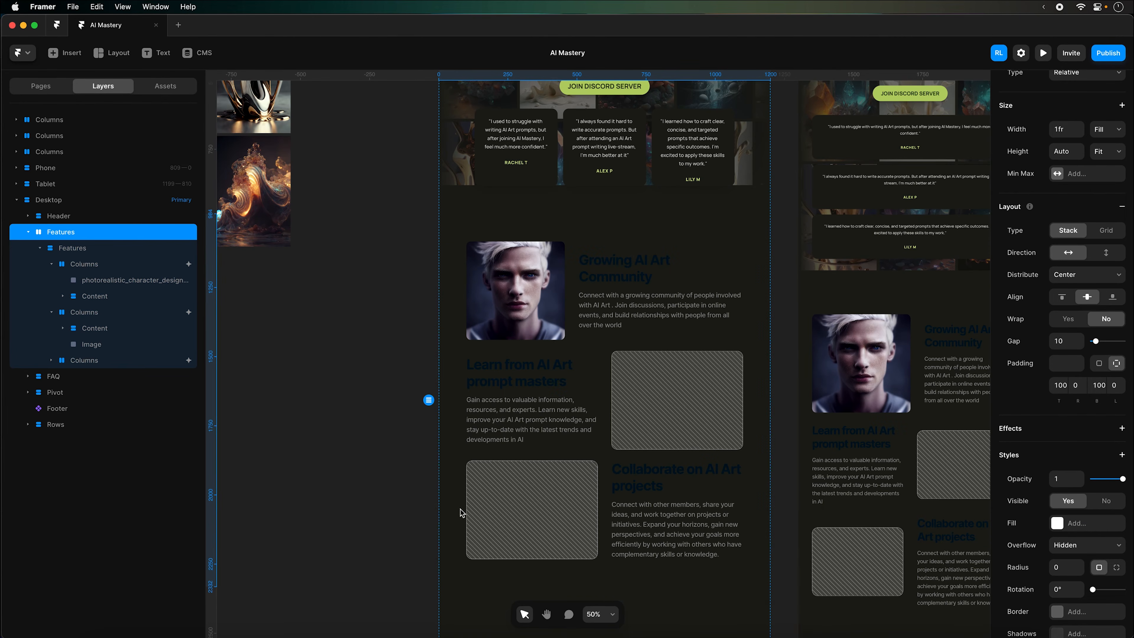
Apply the Heading 3 text style to the "Growing AI Art Community" heading
left_click(590, 265)
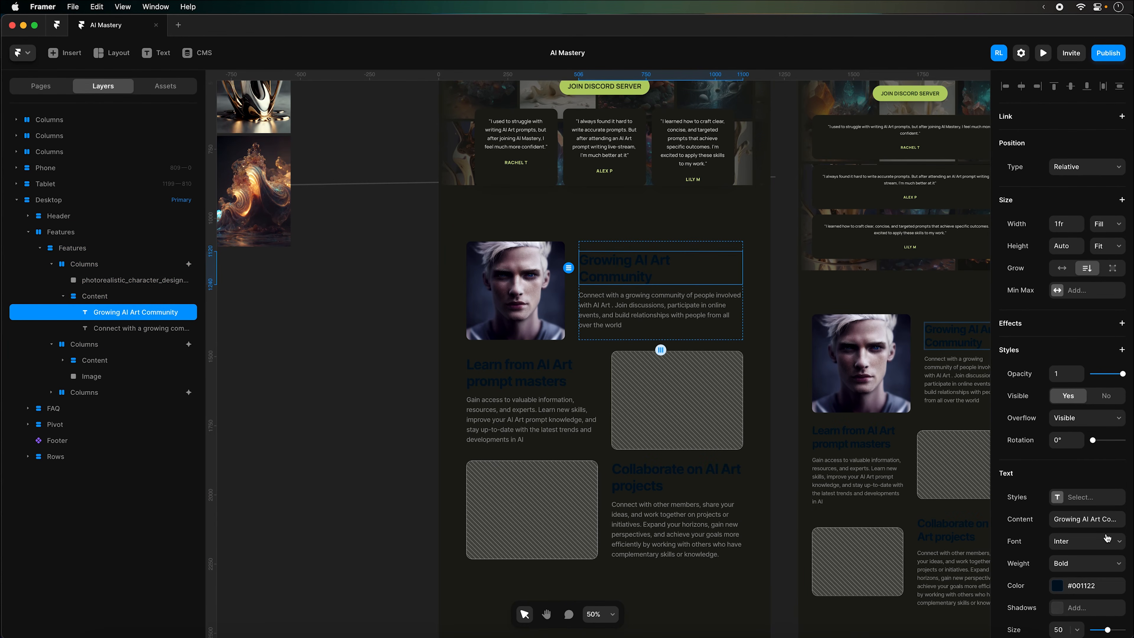
left_click(1092, 506)
left_click(889, 497)
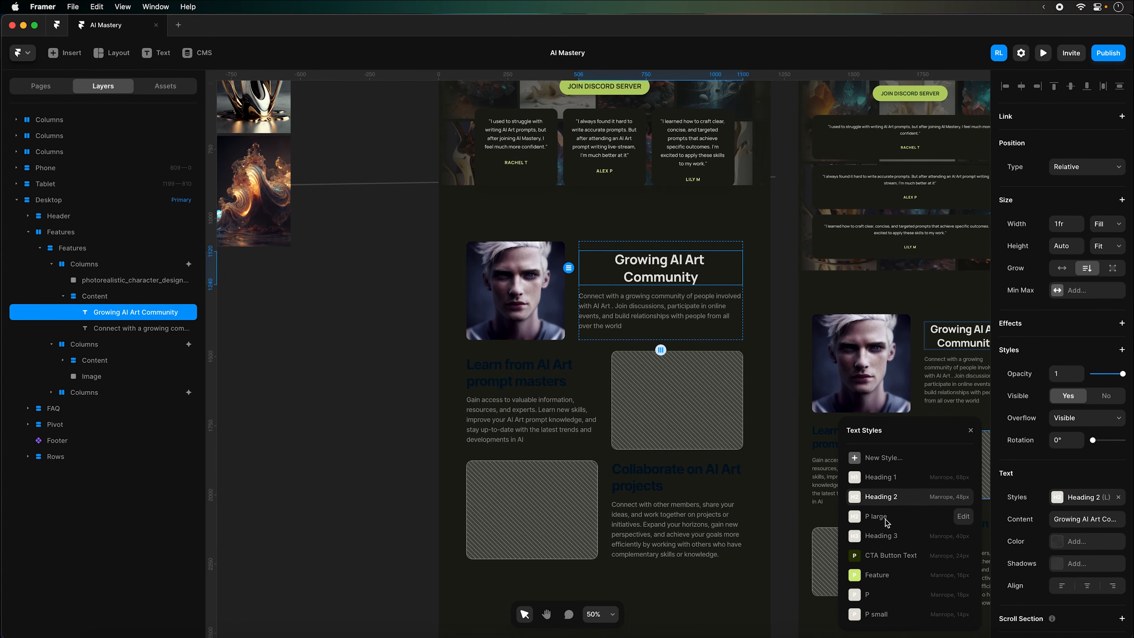
left_click(882, 536)
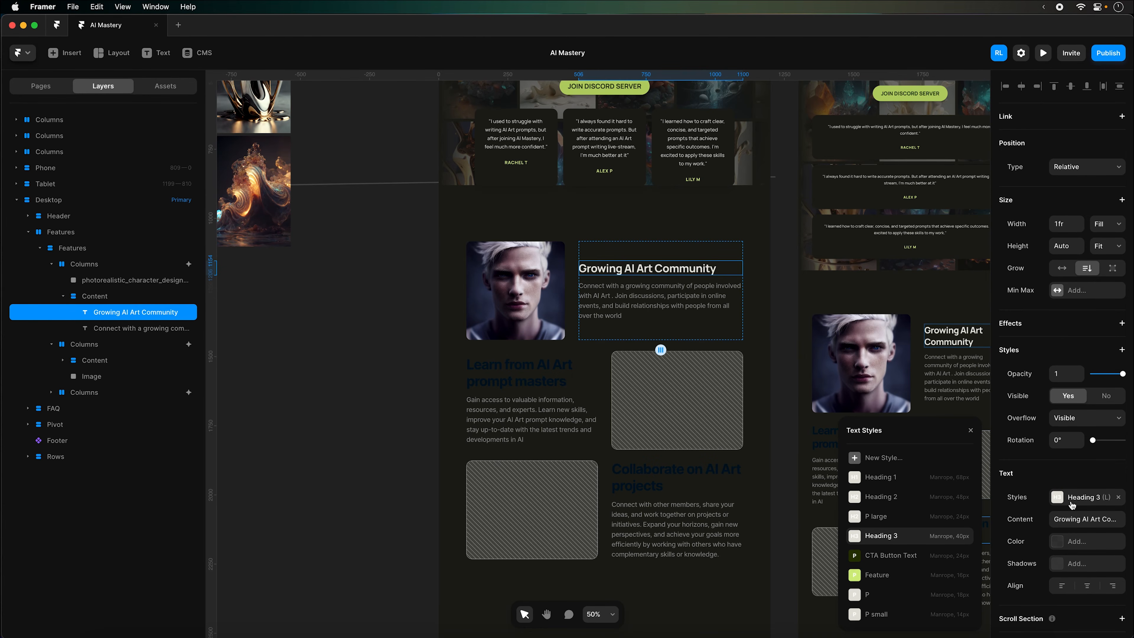
Apply the P large text style to the paragraph under "Growing AI Art Community"
left_click(704, 311)
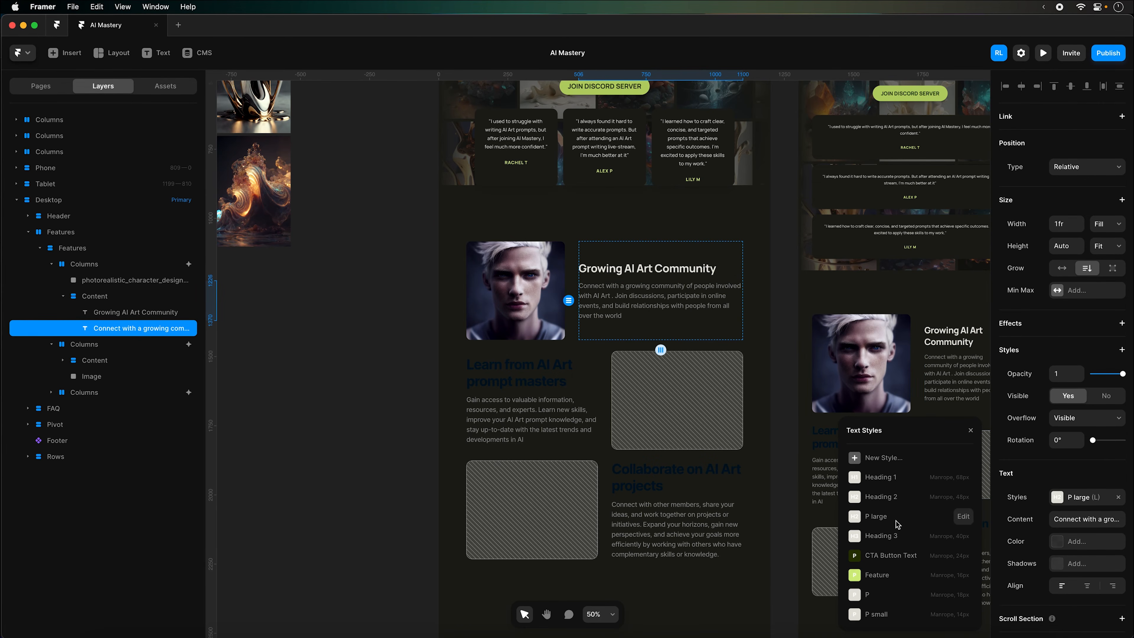
left_click(867, 596)
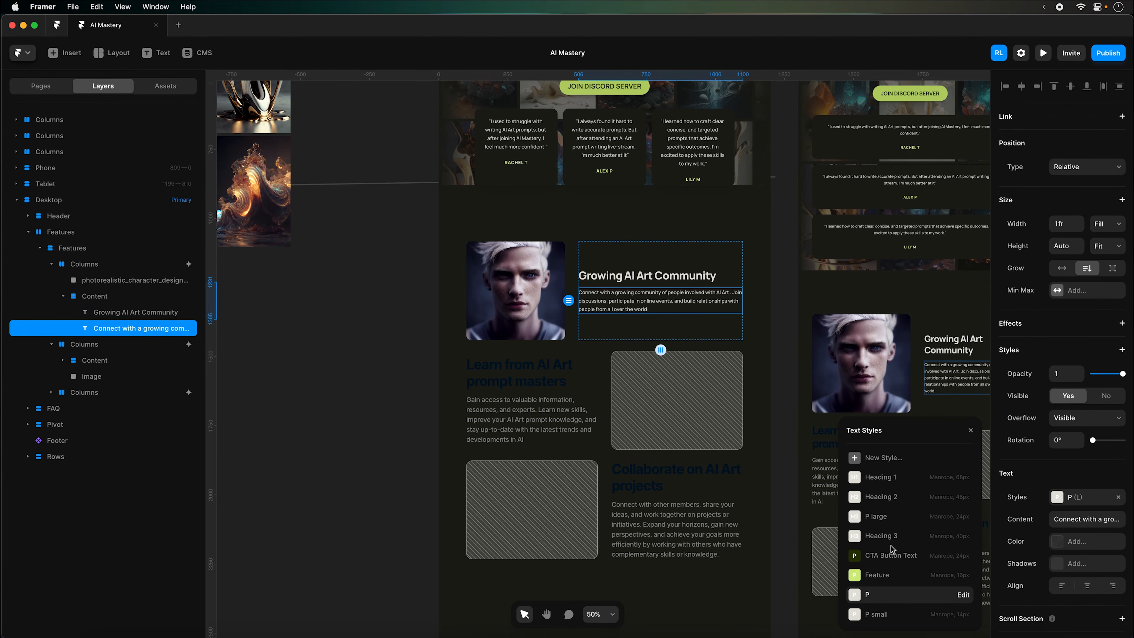
left_click(874, 517)
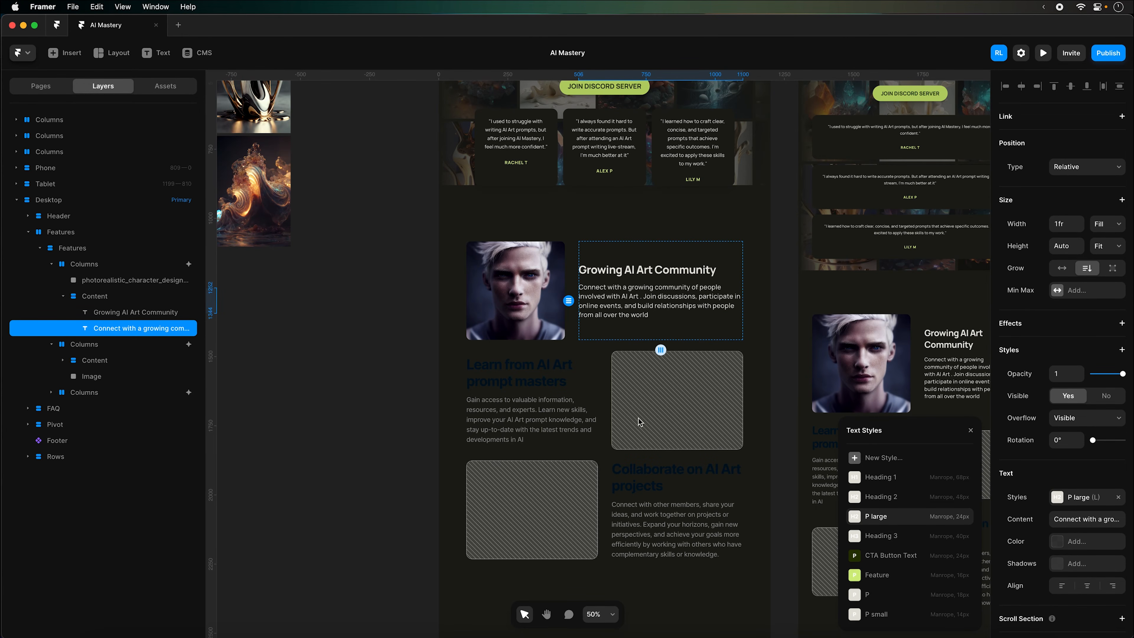
Apply the Heading 3 text style to the "Learn from AI Art prompt masters" and "Collaborate on AI Art projects" headings
left_click(571, 373)
left_click(893, 497)
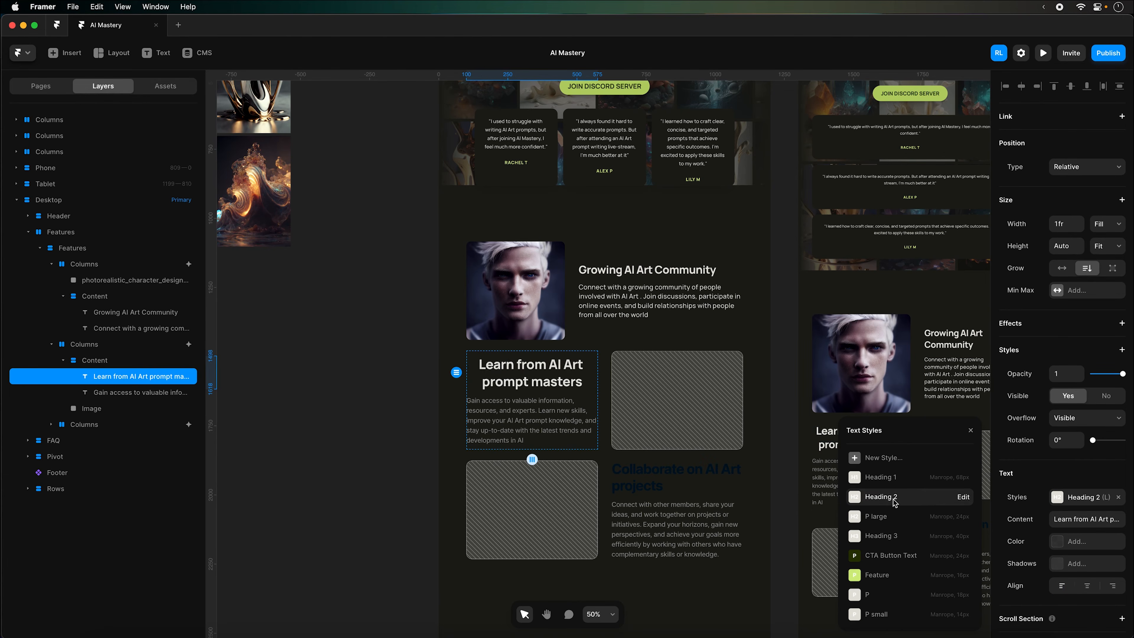
left_click(881, 540)
left_click(639, 476)
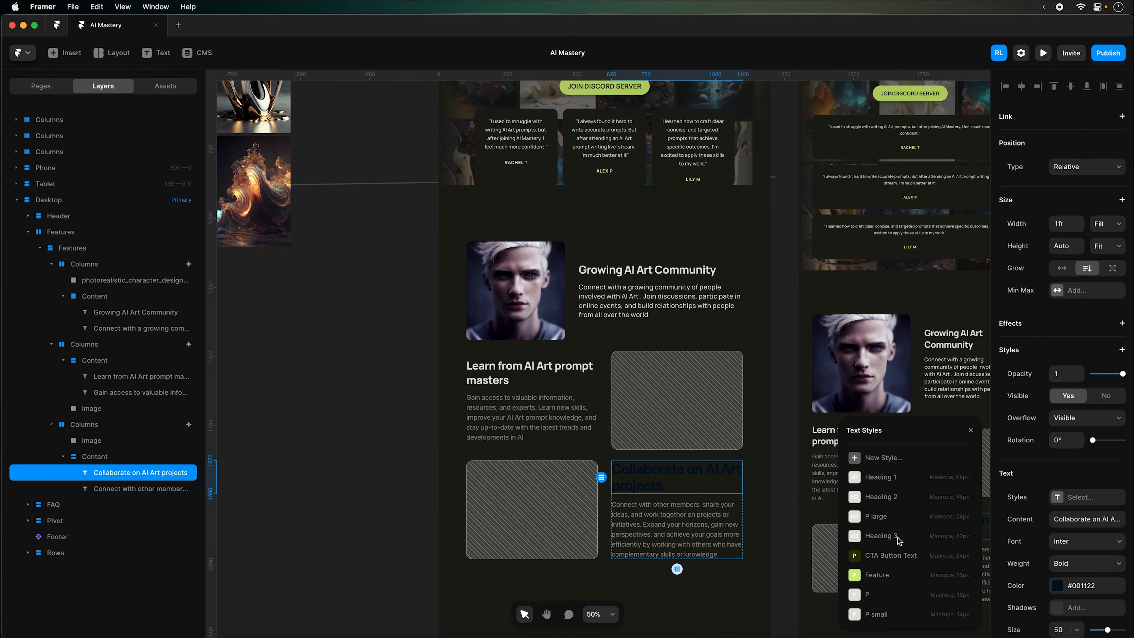
left_click(882, 535)
Apply the P large text style to the paragraphs of the Collaborate and Learn feature rows
left_click(668, 539)
left_click(848, 516)
left_click(573, 432)
left_click(874, 516)
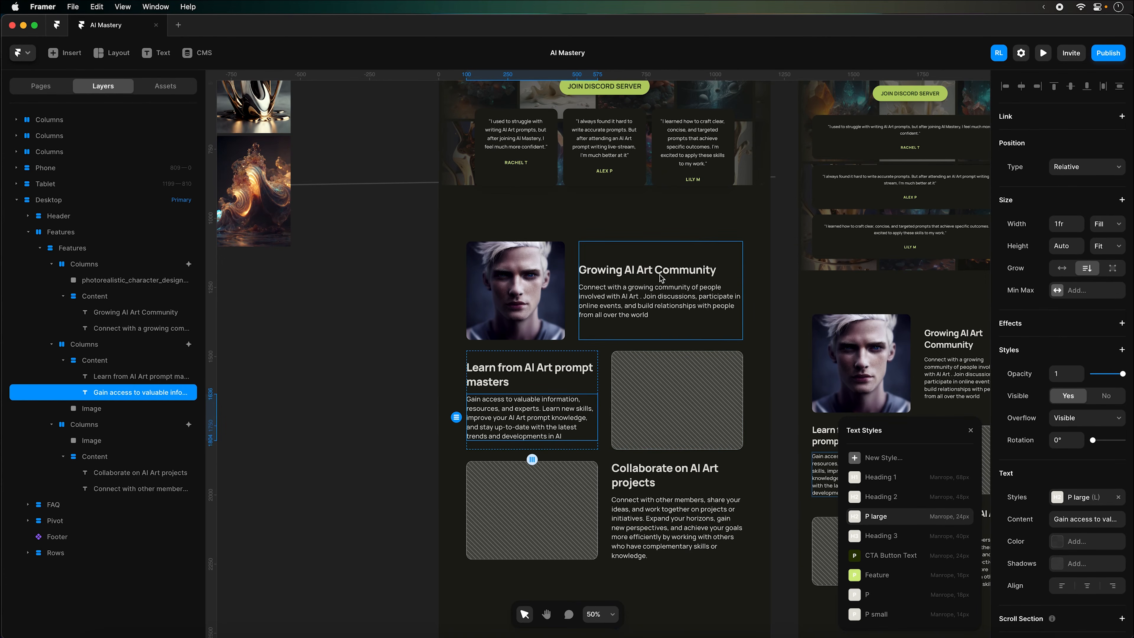
Set the text color of all three feature headings to the Secondary shared color
left_click(729, 269)
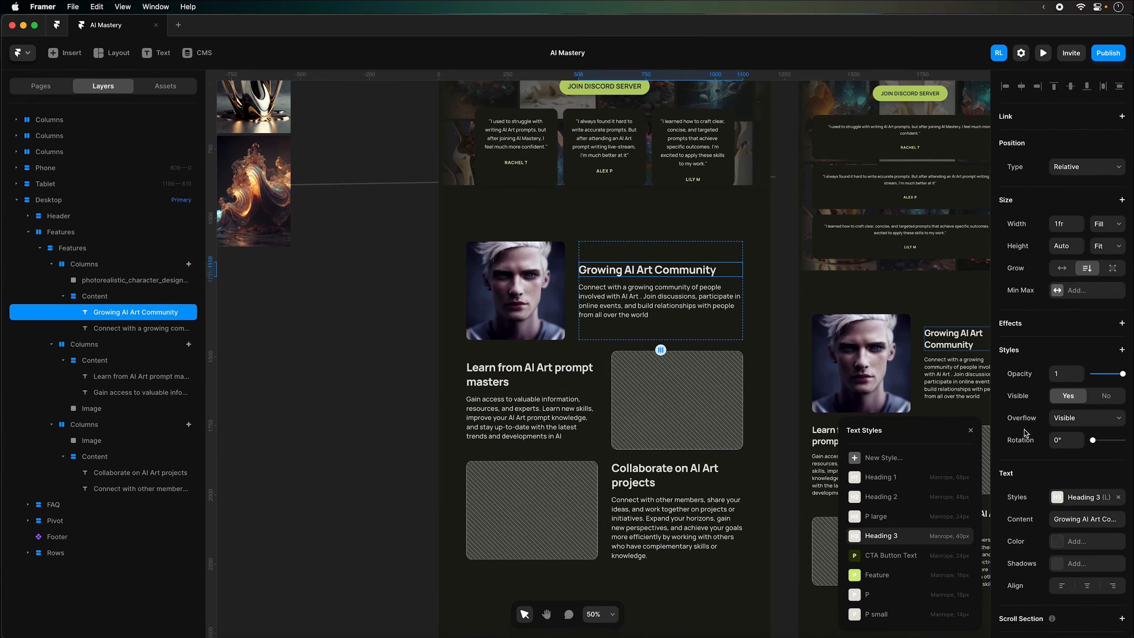
left_click(1071, 547)
scroll(896, 591, "down", 10)
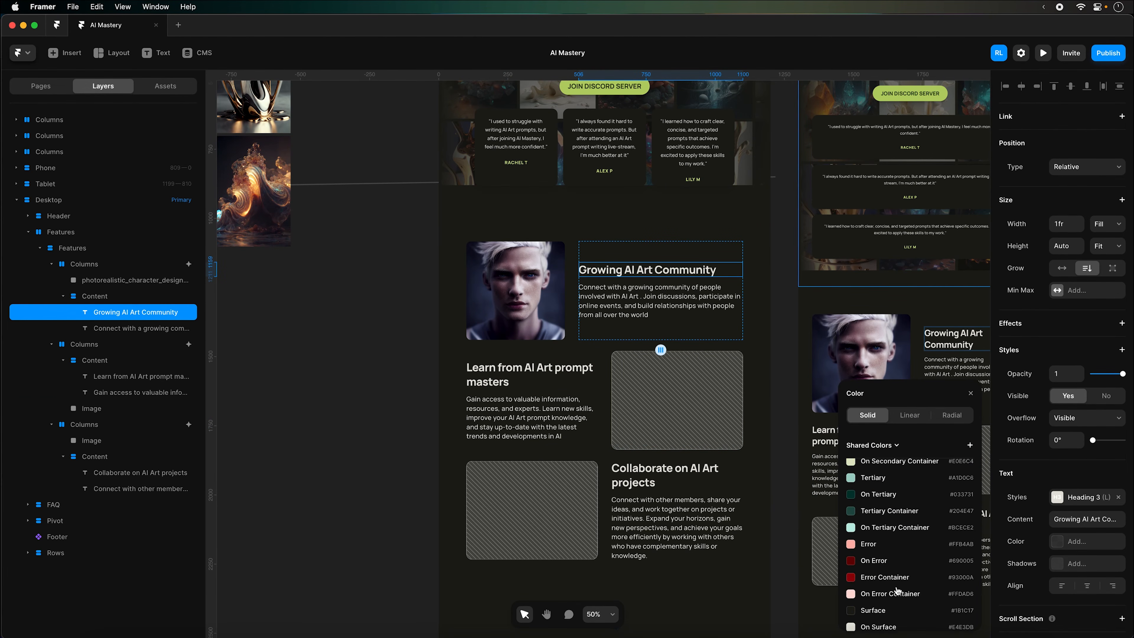
left_click(874, 513)
scroll(895, 506, "up", 3)
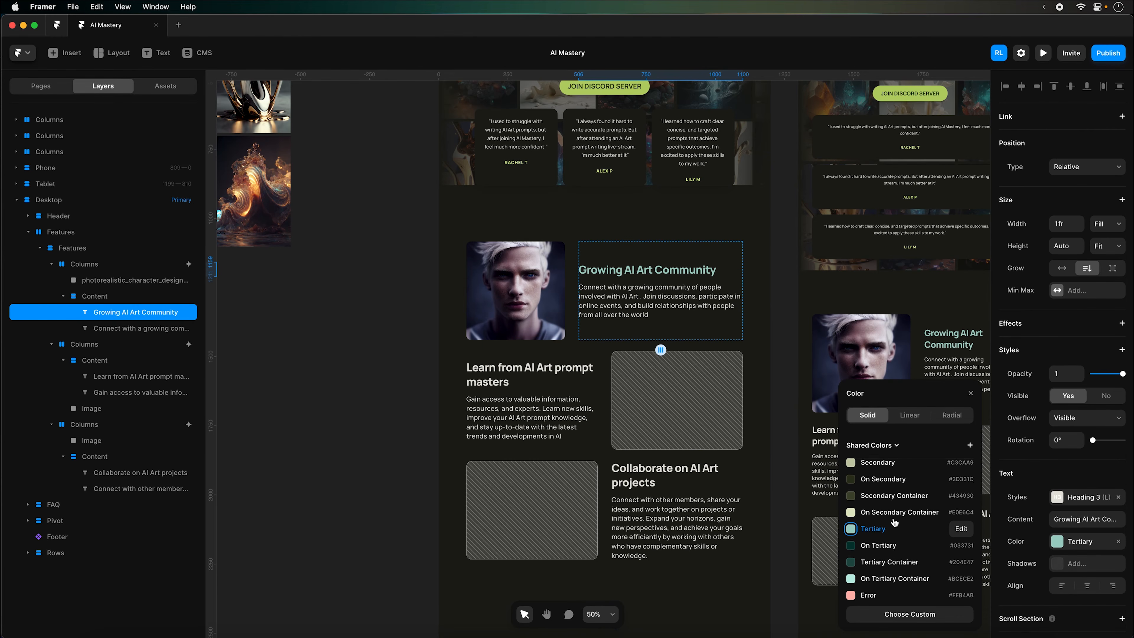
scroll(892, 509, "up", 3)
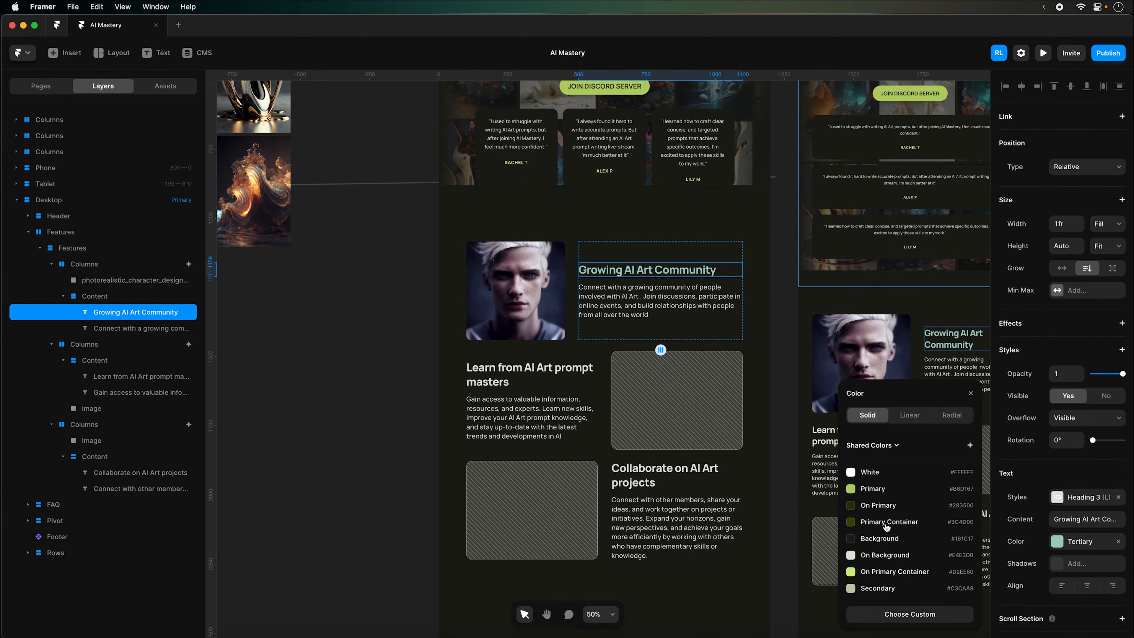
left_click(868, 489)
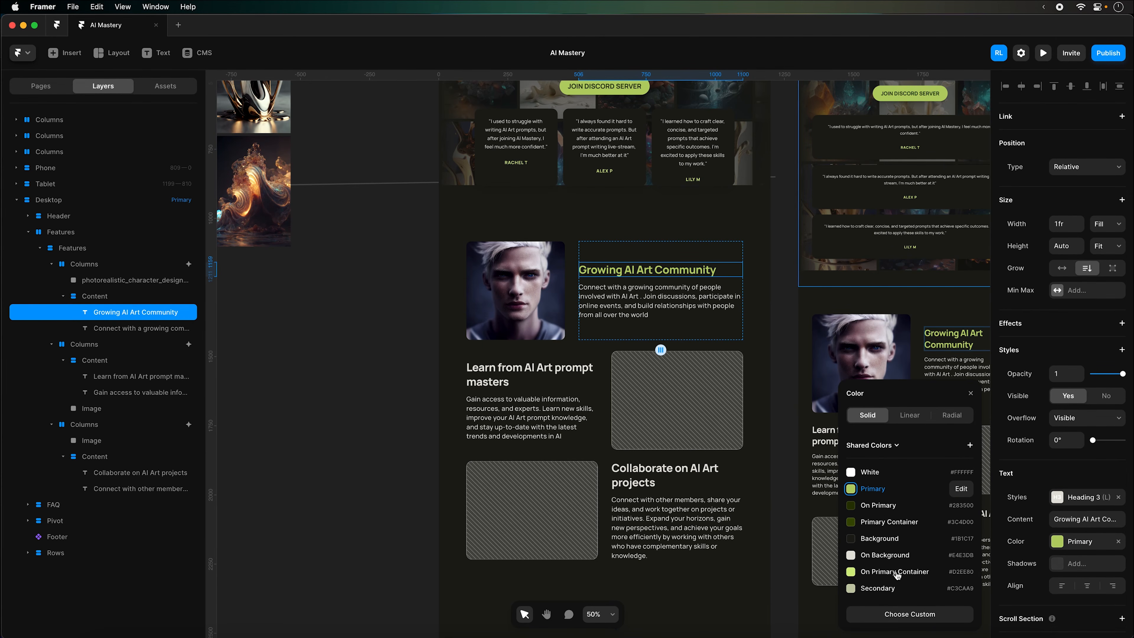
scroll(896, 575, "down", 3)
left_click(891, 514)
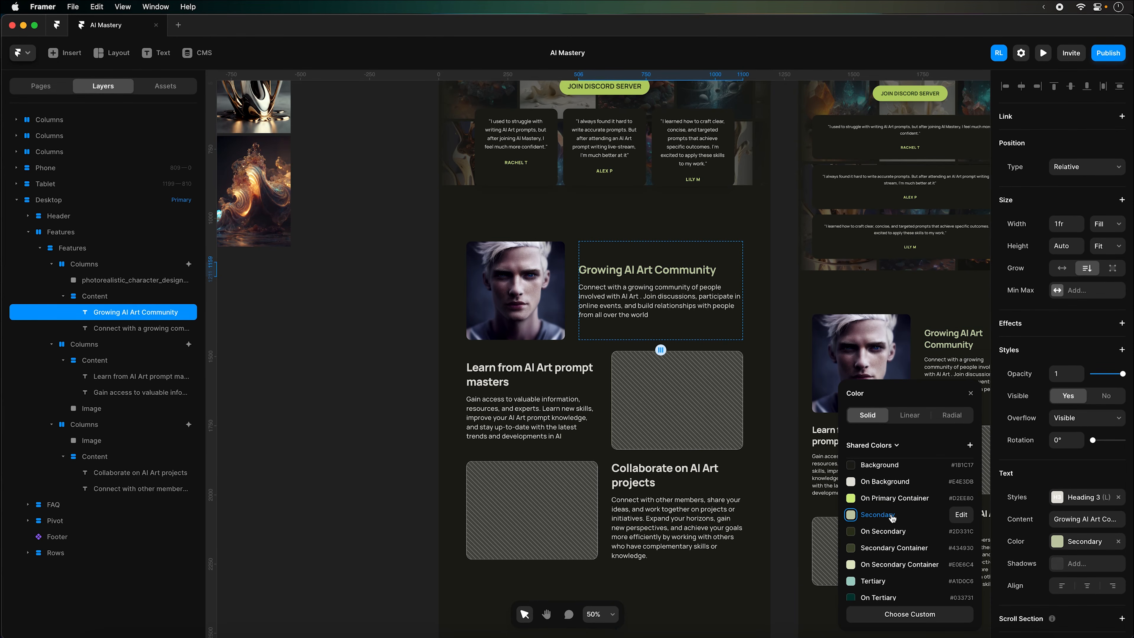
left_click(529, 375)
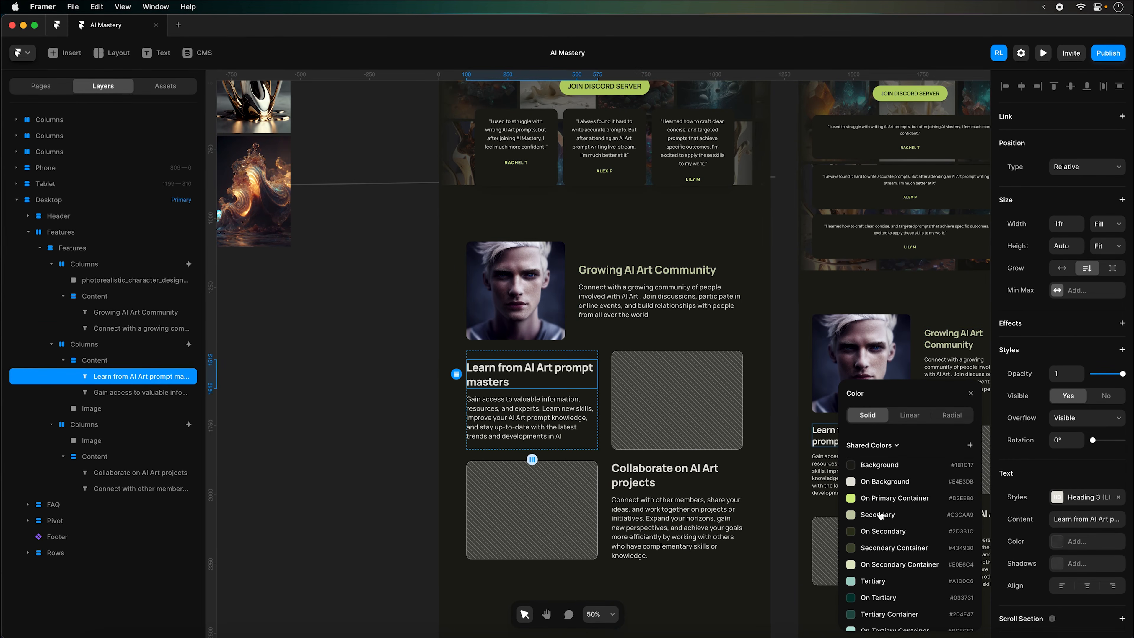
left_click(665, 474)
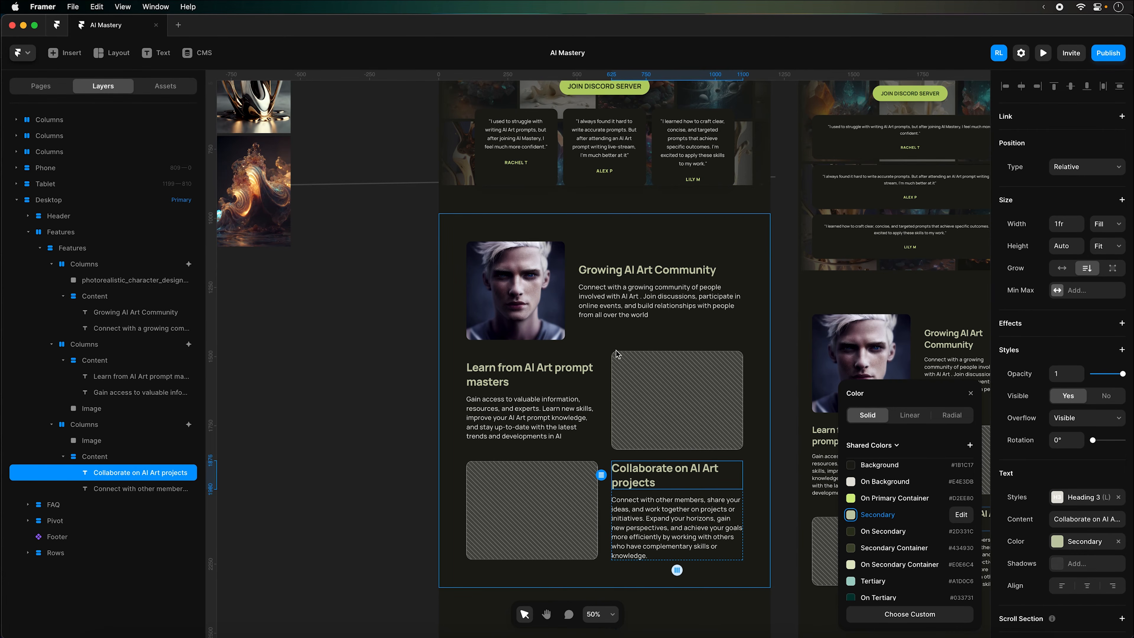
Copy the psychic waves image from the Assets page and return to the Home page for the second feature row's image placeholder
left_click(679, 387)
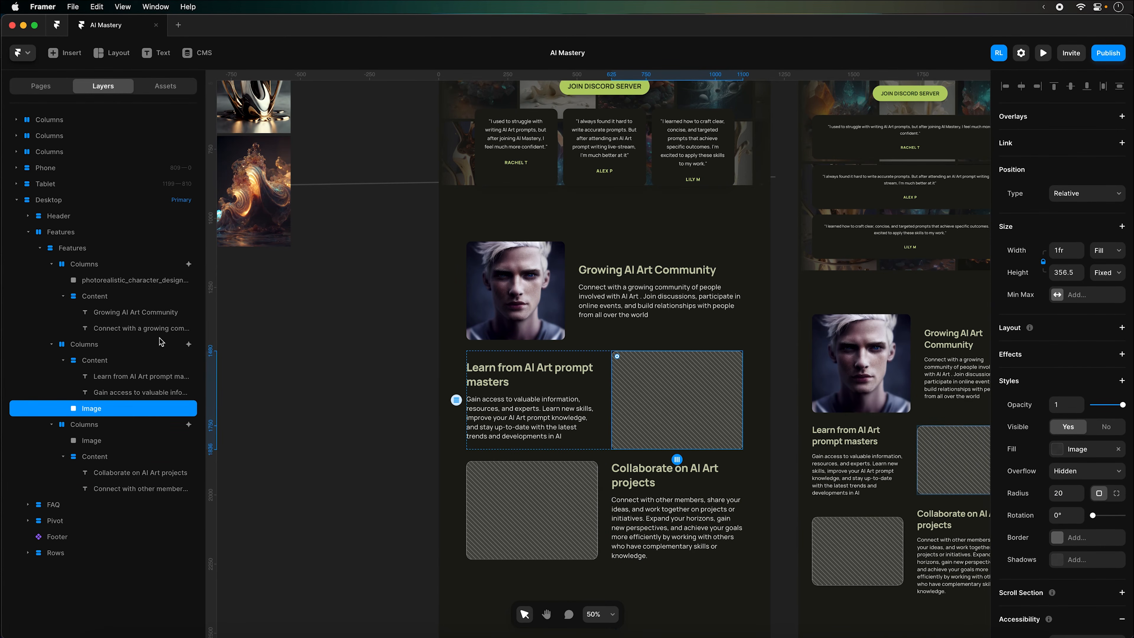
left_click(43, 84)
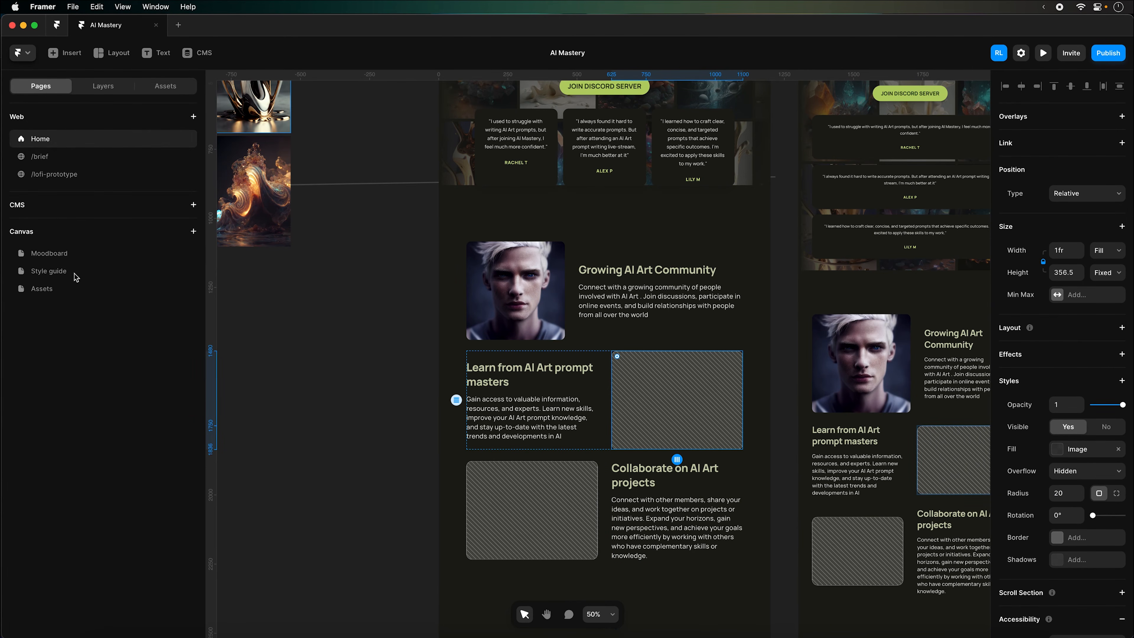
left_click(65, 287)
left_click(612, 337)
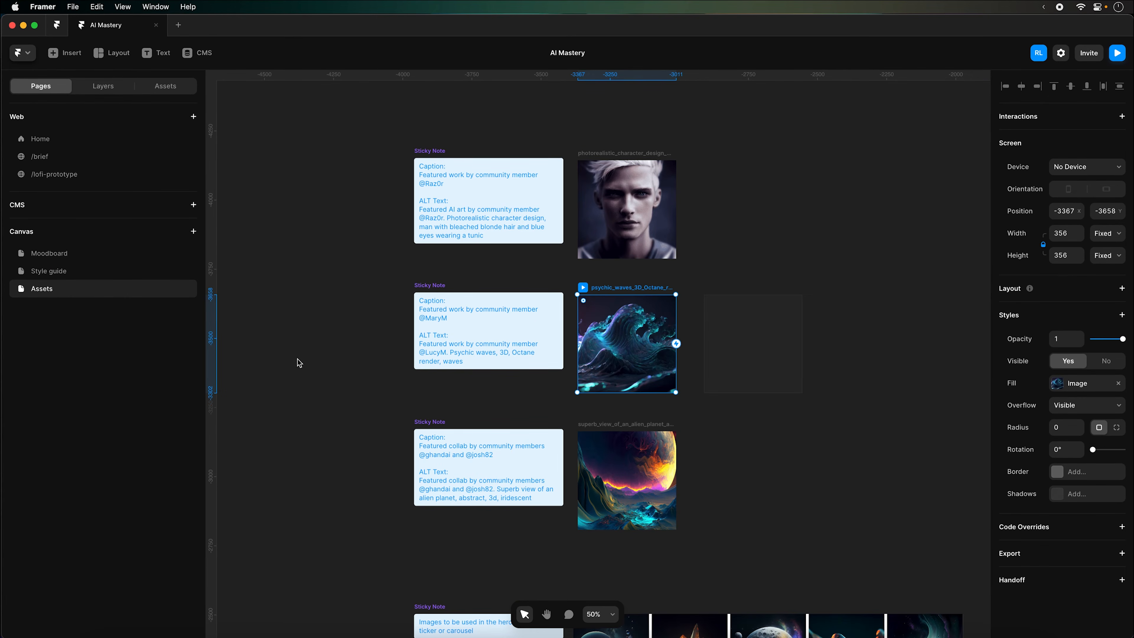
left_click(103, 86)
key("super+c")
left_click(41, 86)
left_click(40, 139)
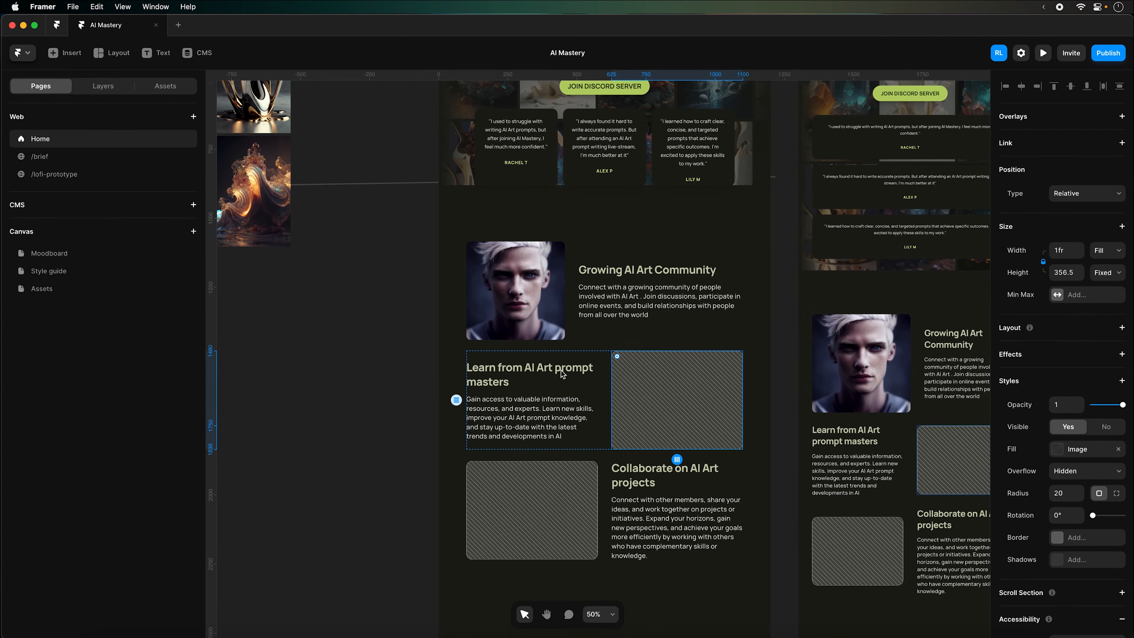
Replace the Learn row's image placeholder with the copied psychic waves image and set its corner radius to 16
left_click(103, 86)
key("super+v")
key("super+v")
left_click_drag(91, 328, 77, 300)
left_click(89, 330)
key("BackSpace")
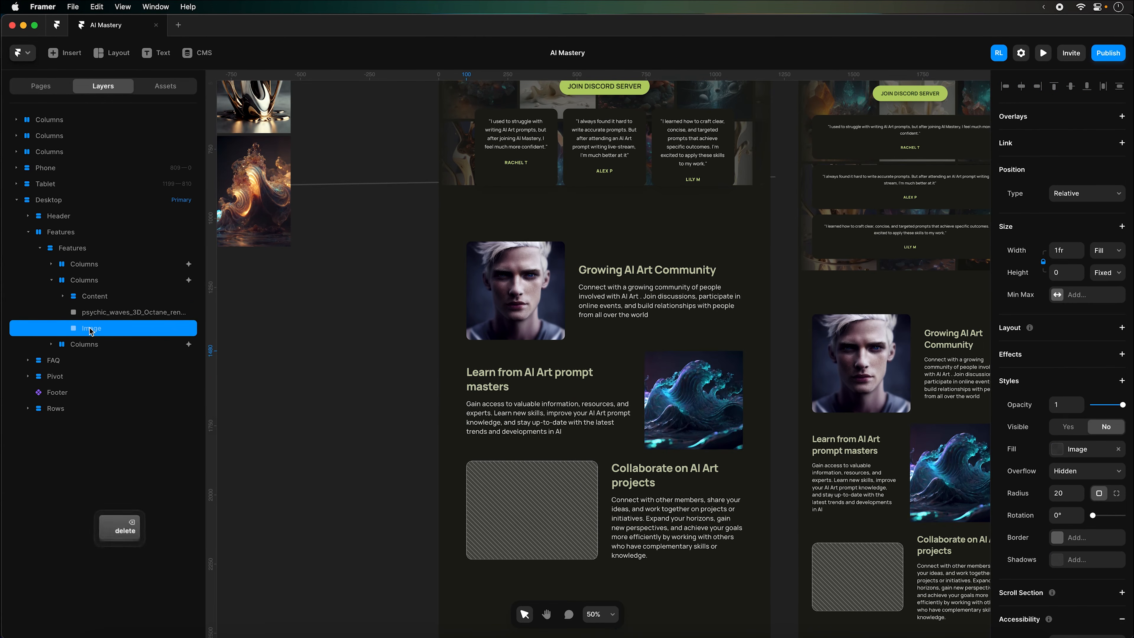
left_click(125, 312)
type("16")
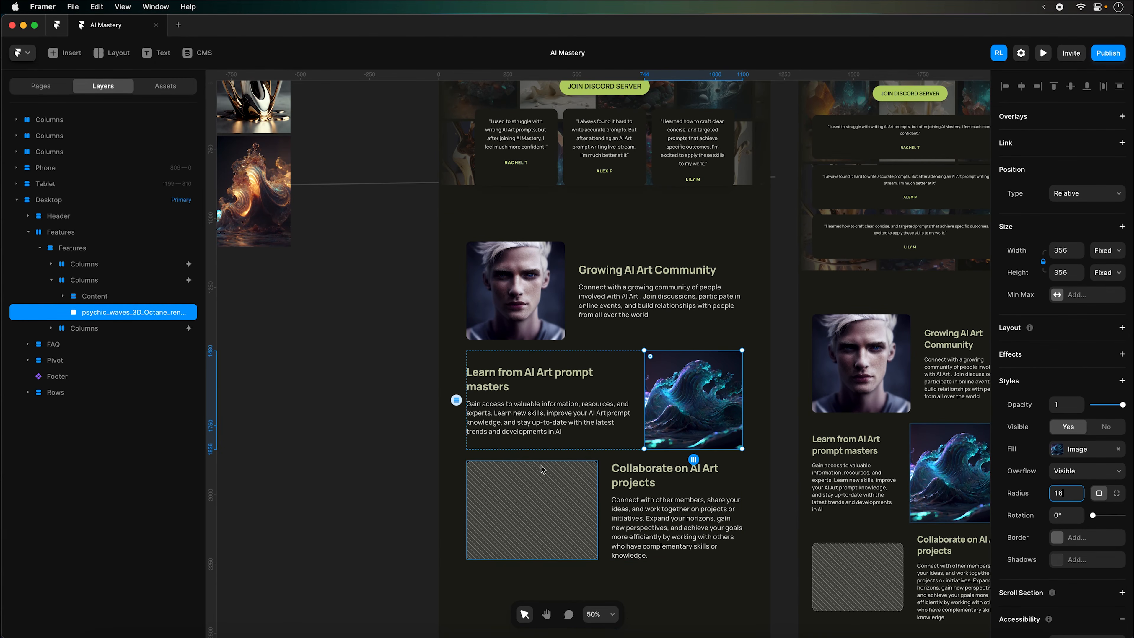
Copy the alien planet image from the Assets page and return to the Home page for the Collaborate row's placeholder
left_click(541, 468)
left_click(41, 85)
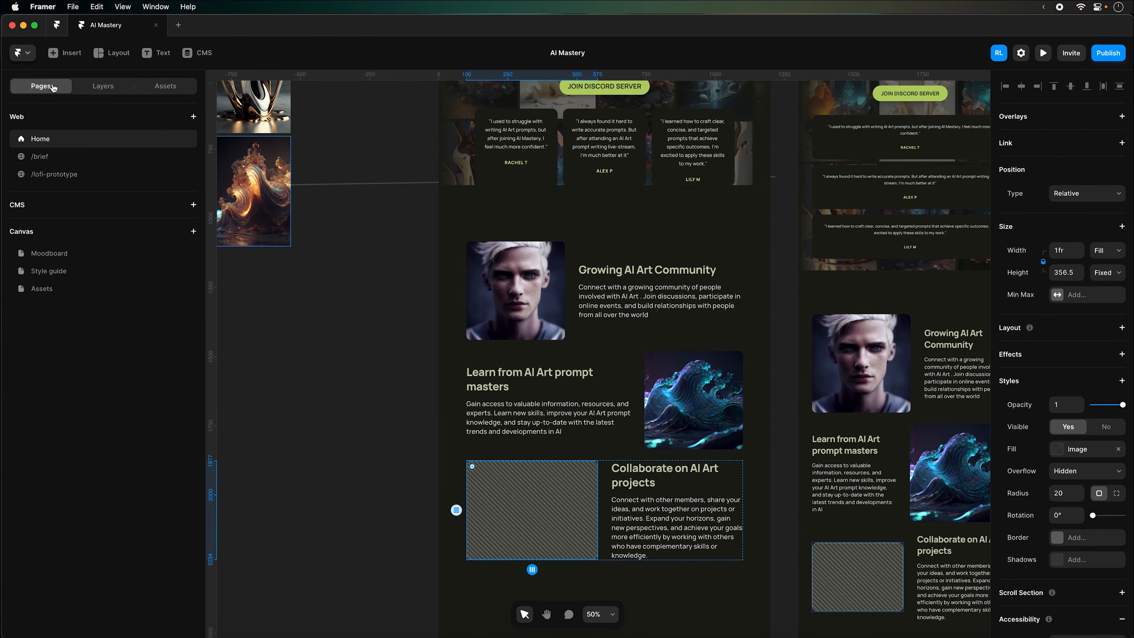
left_click(42, 288)
left_click(643, 444)
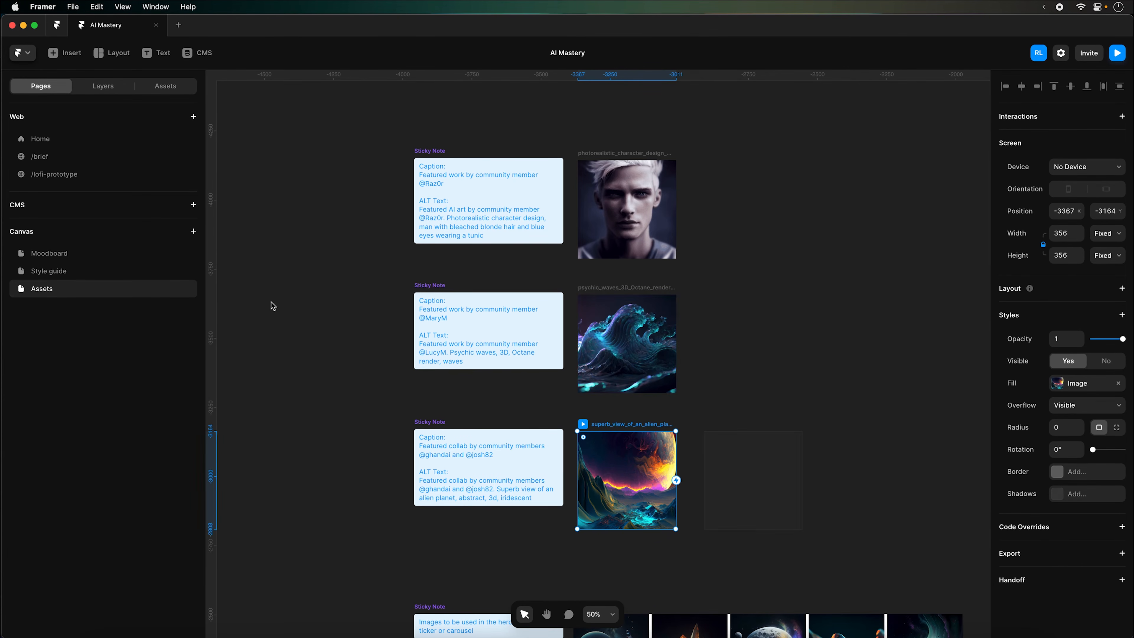
key("super+c")
left_click(102, 140)
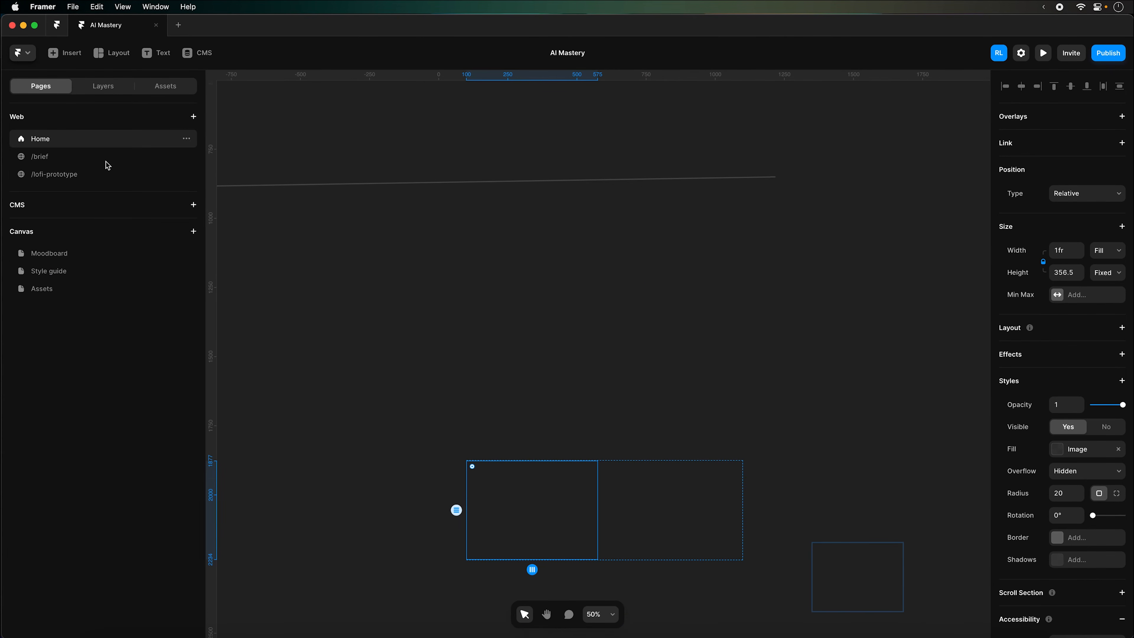
Replace the Collaborate row's image placeholder with the copied alien planet image, placed before the row's Content
left_click(103, 85)
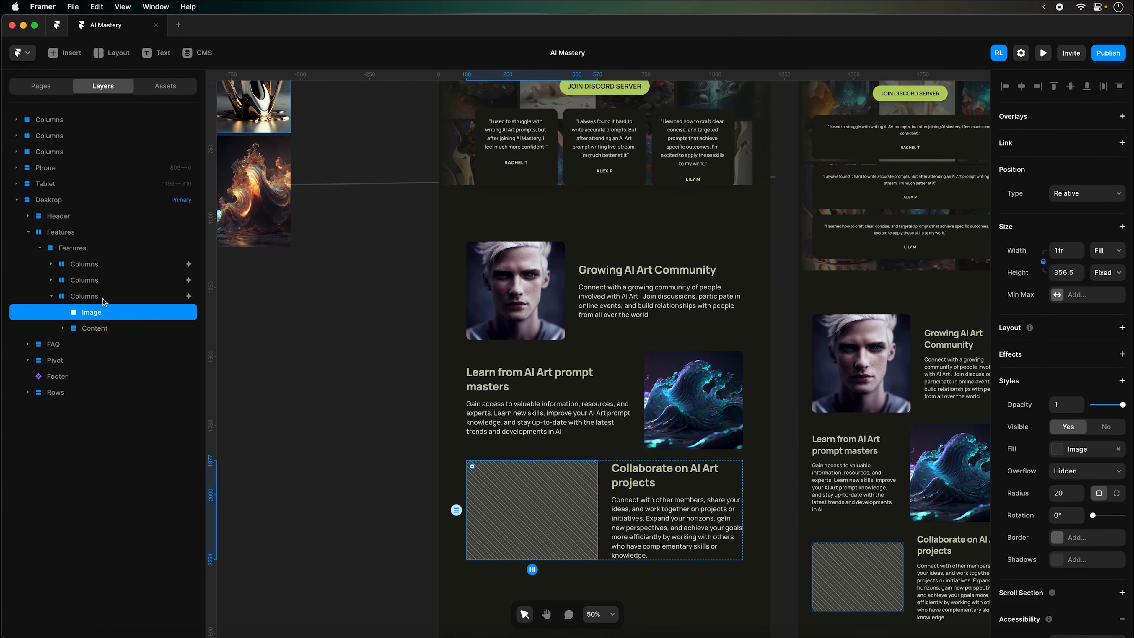
key("BackSpace")
left_click(116, 302)
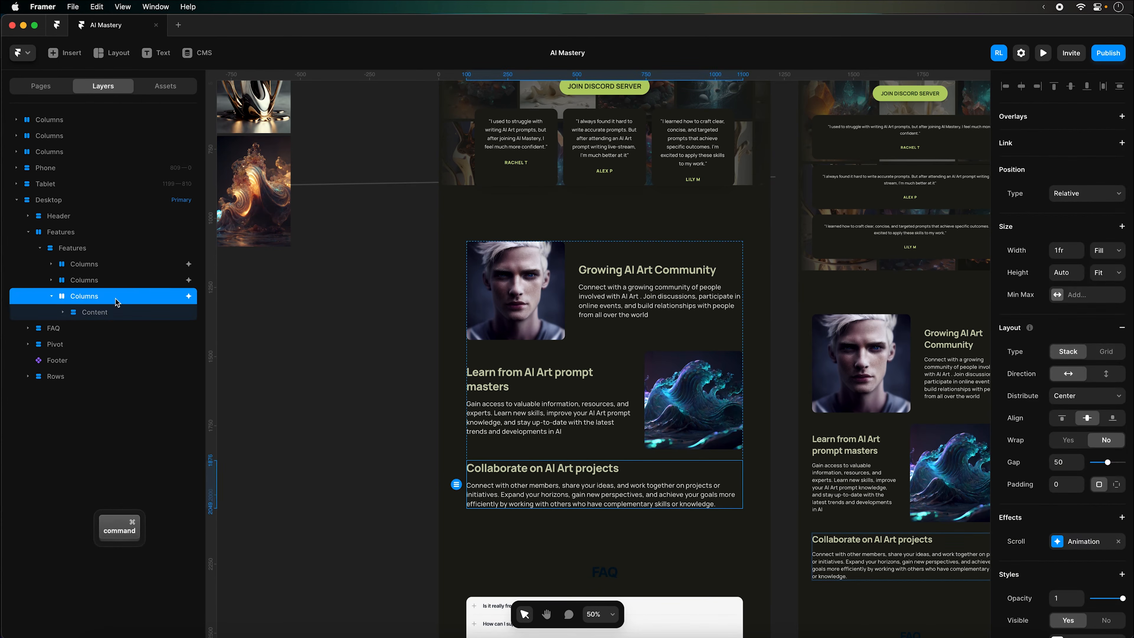
key("super+v")
left_click_drag(99, 328, 95, 309)
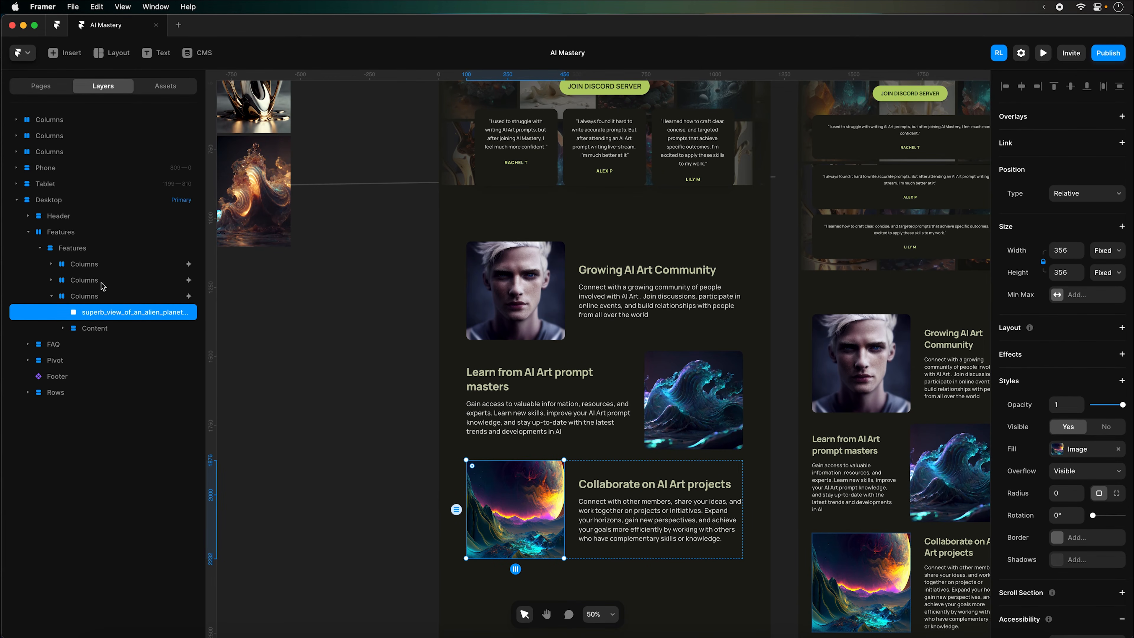
Wrap the portrait image of the Growing AI Art Community row in its own stack
left_click(489, 304)
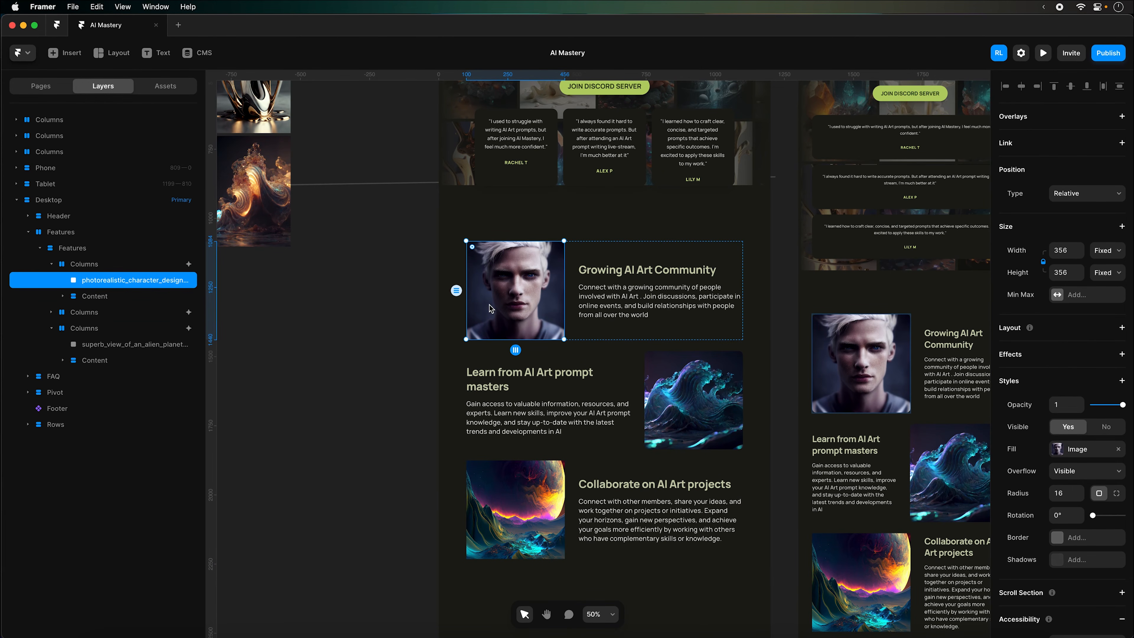
right_click(157, 280)
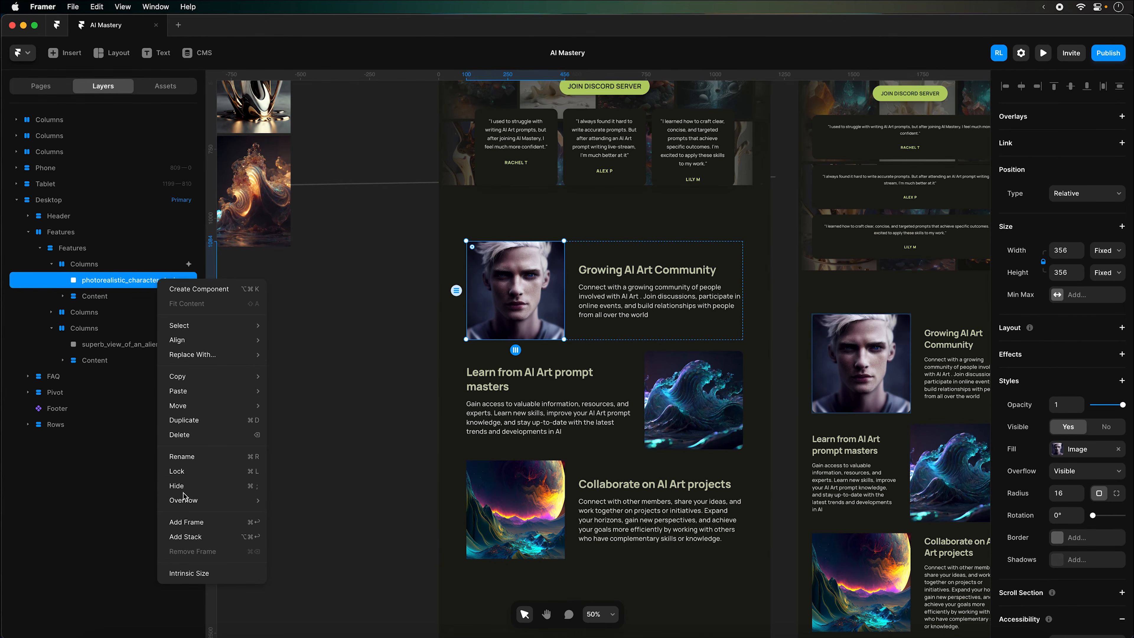
left_click(191, 538)
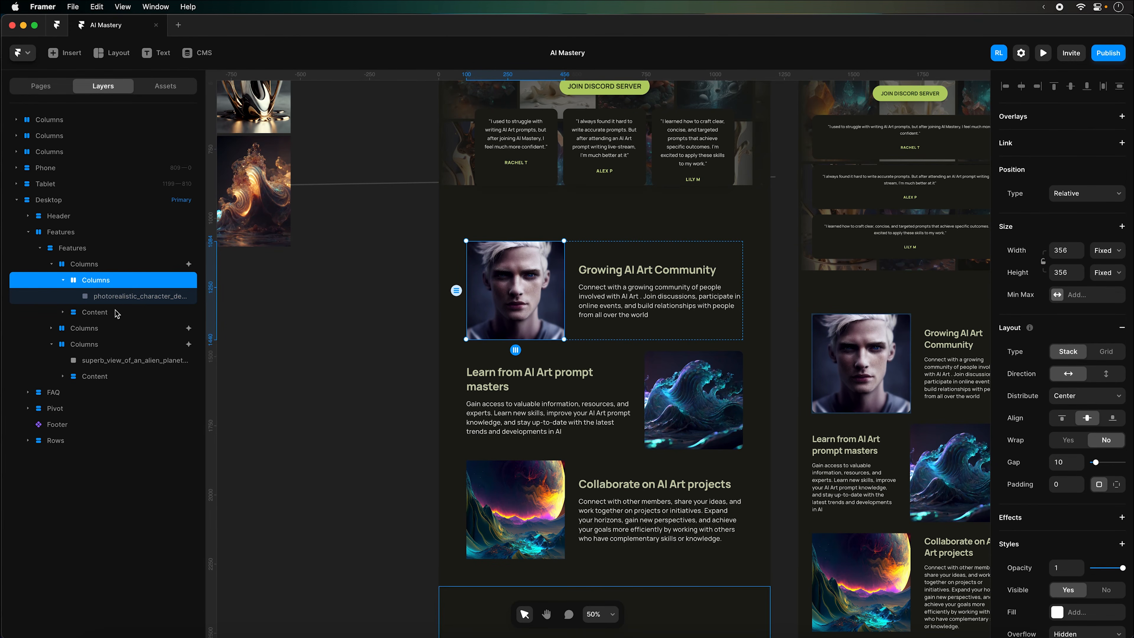
left_click(63, 312)
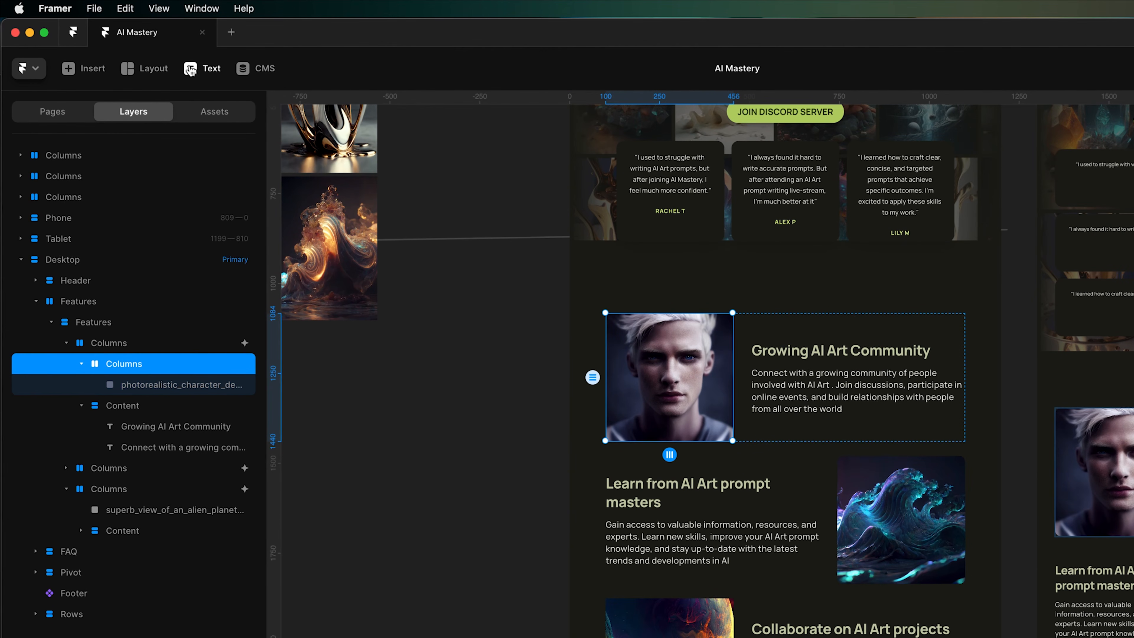
Add a text layer reading "caption" and nest it after the portrait image inside the image's stack
left_click(191, 69)
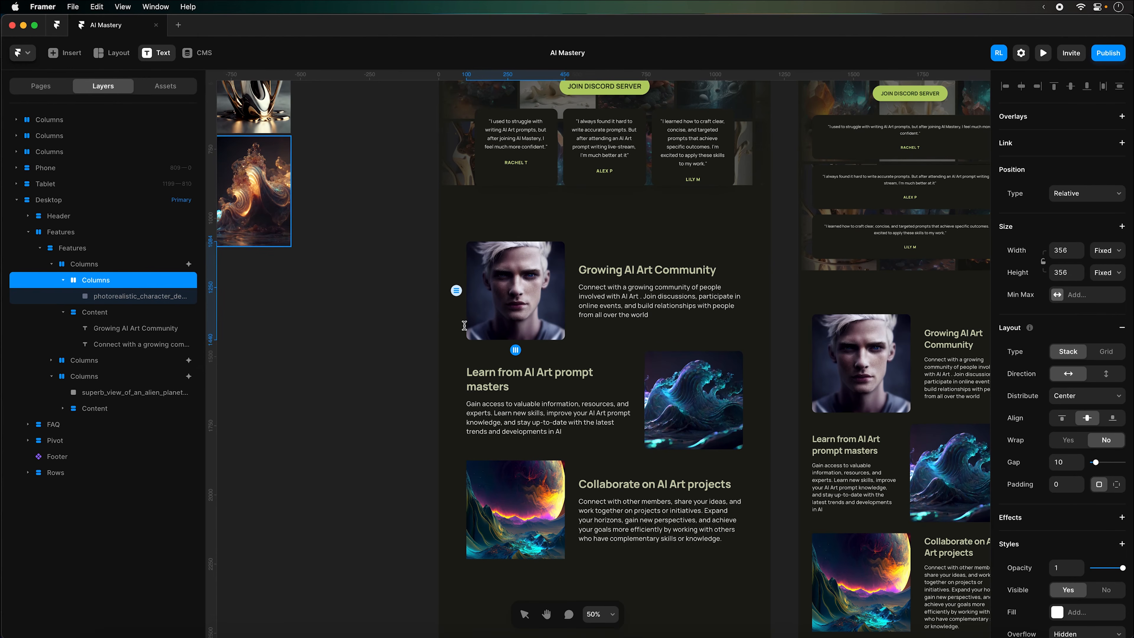
left_click(496, 342)
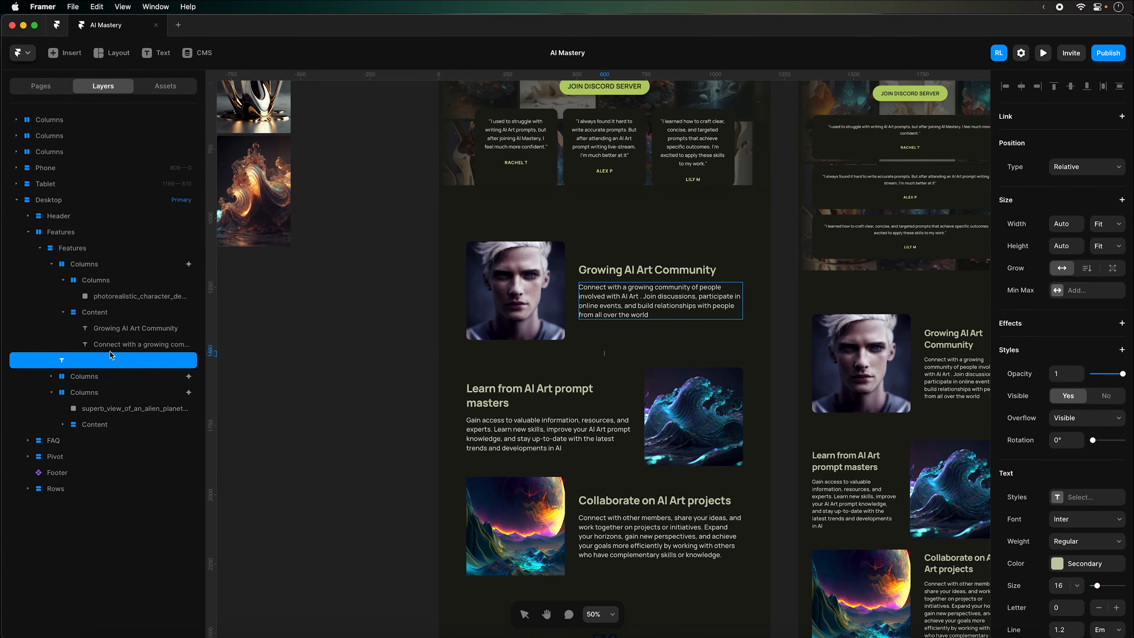
type("CAption")
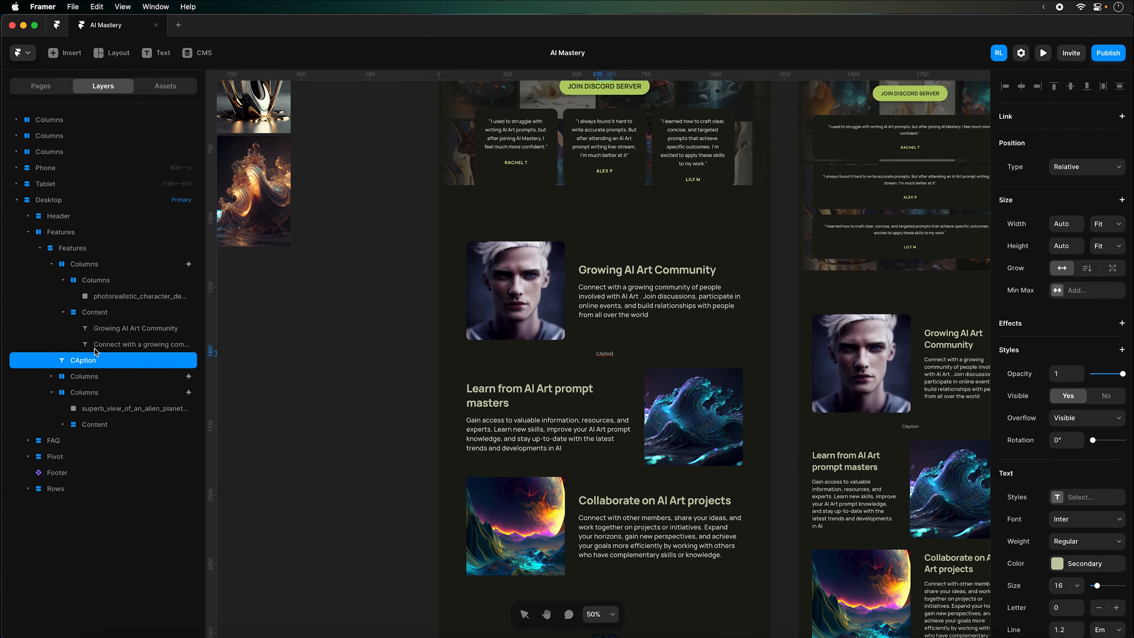
key("alt+BackSpace")
type("ca")
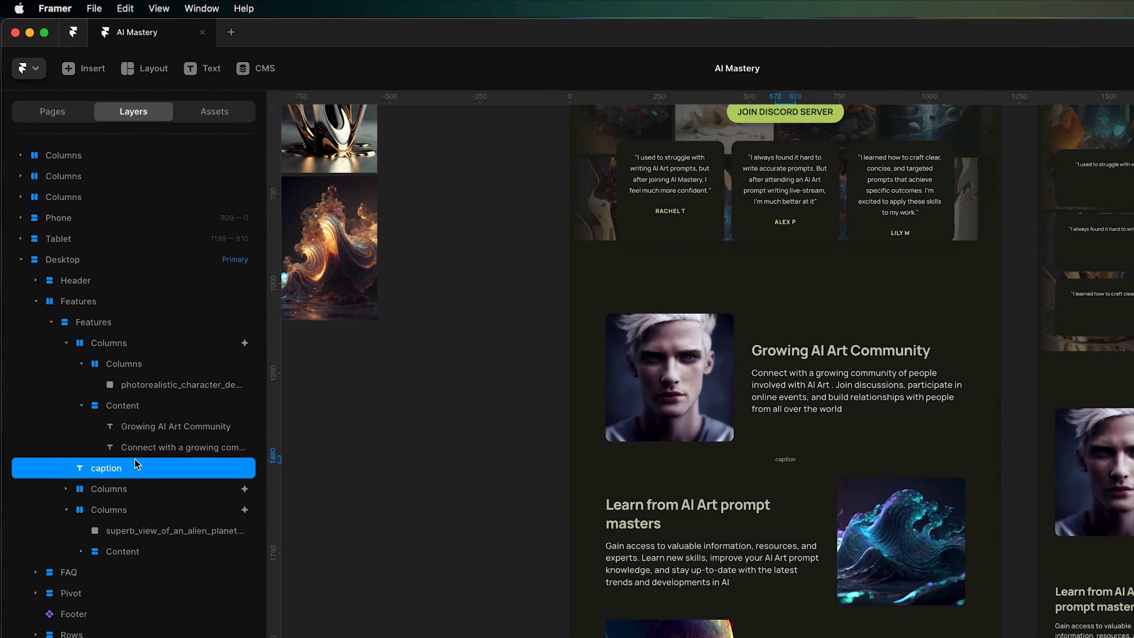
left_click_drag(103, 360, 112, 311)
left_click_drag(143, 401, 127, 385)
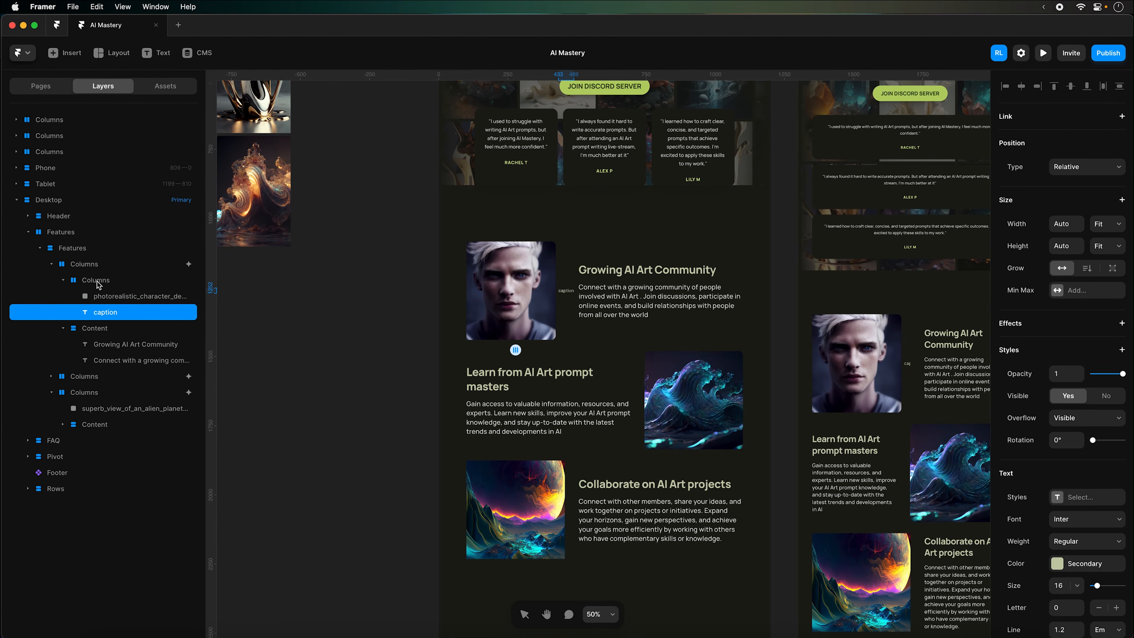
Set the portrait's stack to vertical direction with width and height both on Fit Content
left_click(125, 364)
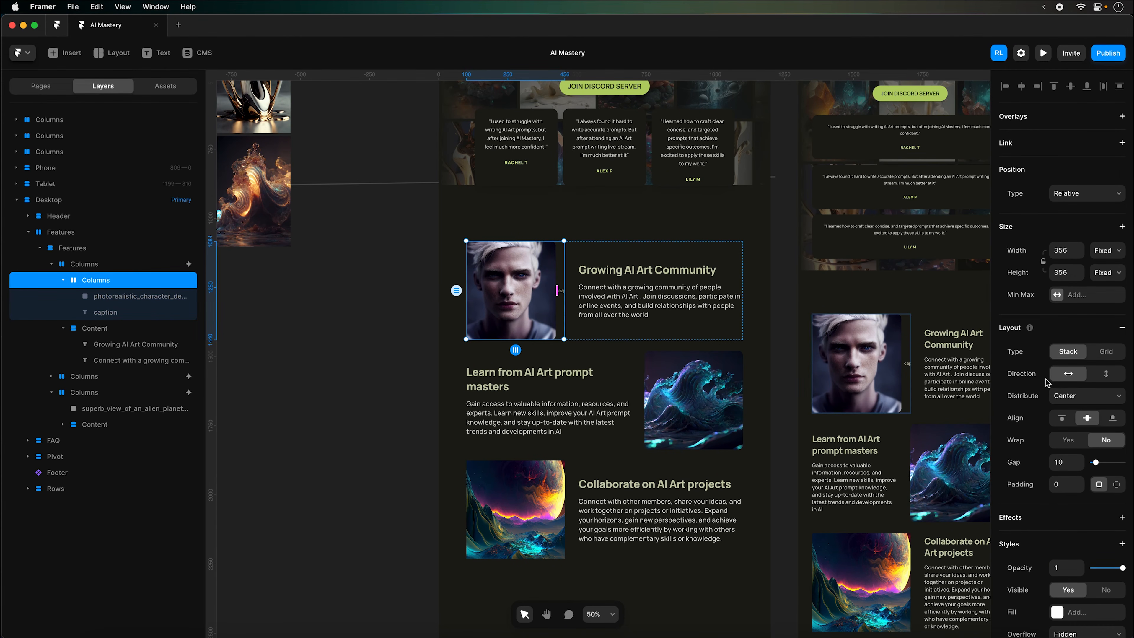
left_click(1105, 374)
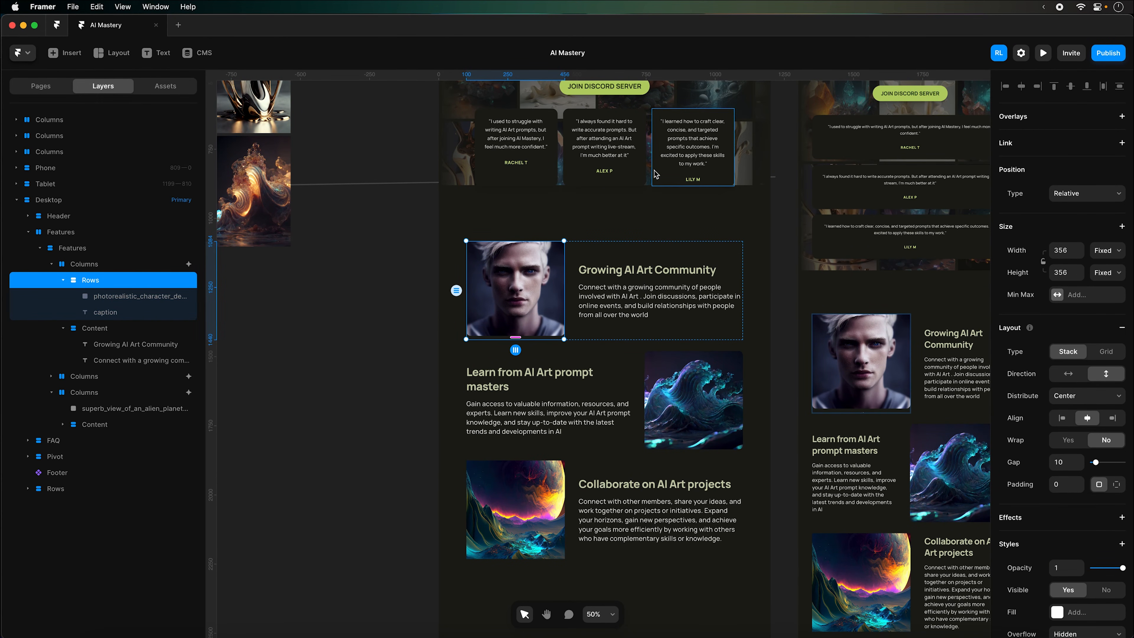
key("super+equal")
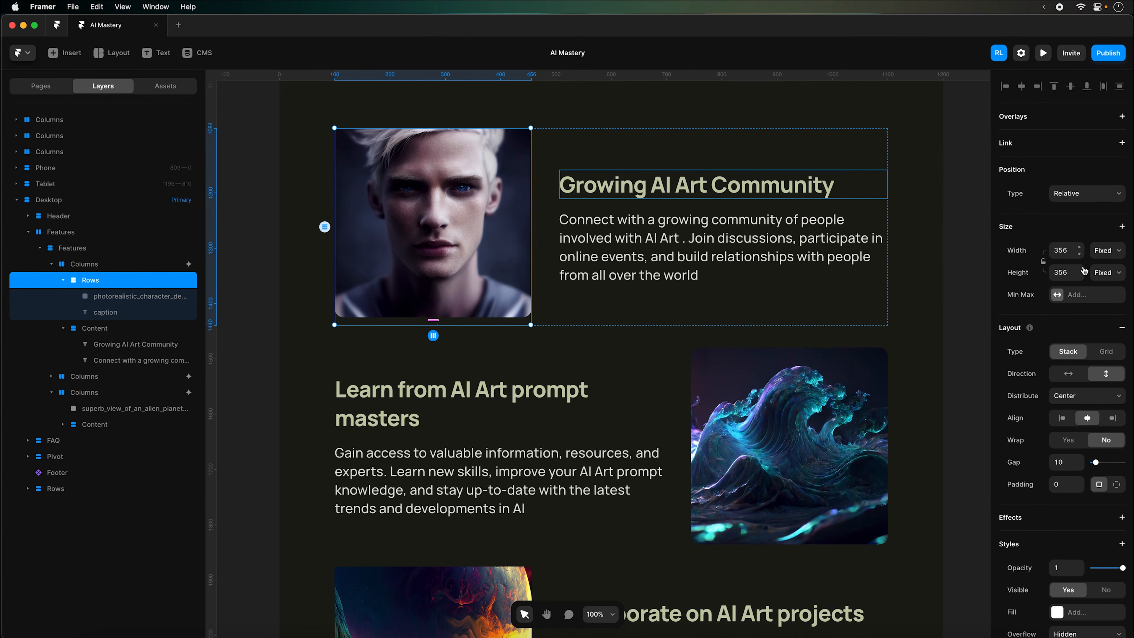
left_click(1103, 273)
left_click(1102, 307)
left_click(1110, 252)
left_click(1102, 285)
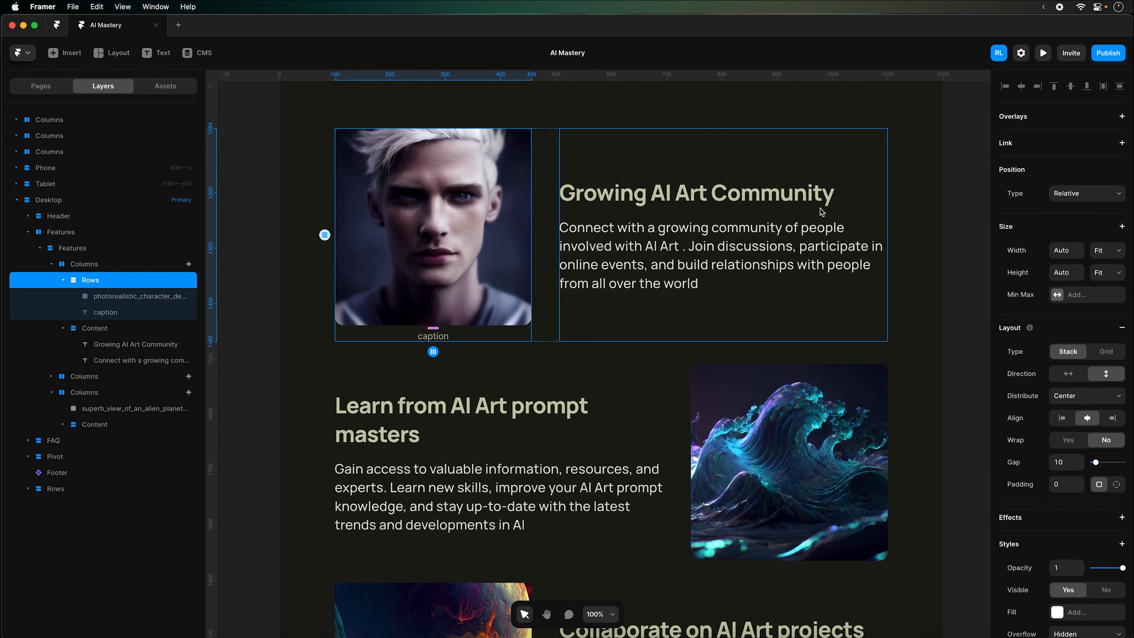
key("super+minus")
key("super+minus")
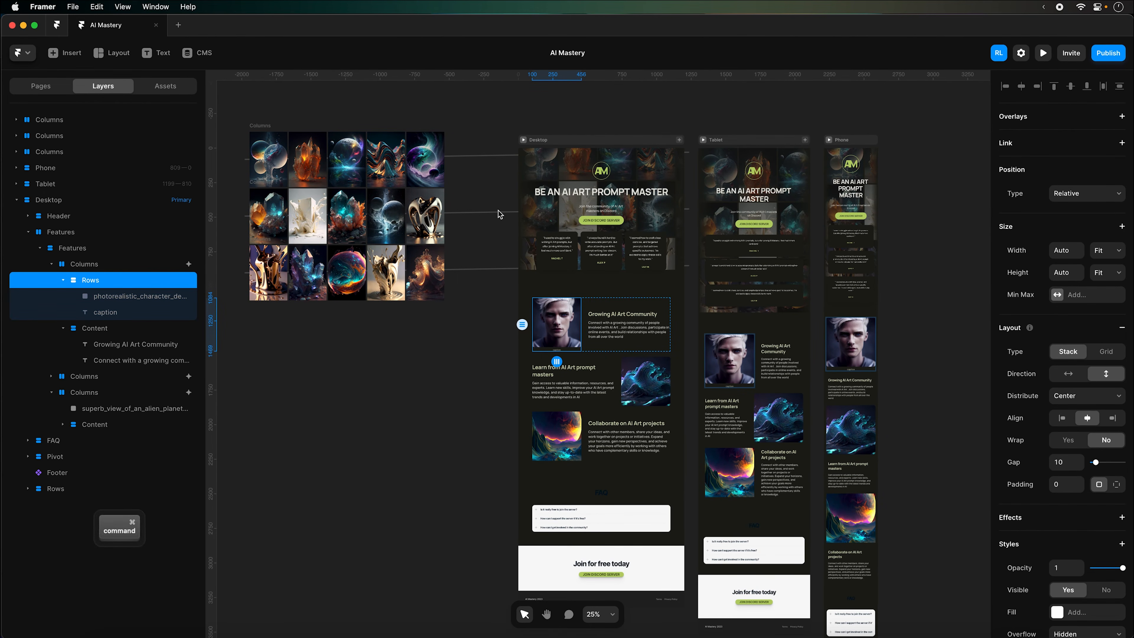
key("super+equal")
key("super+equal")
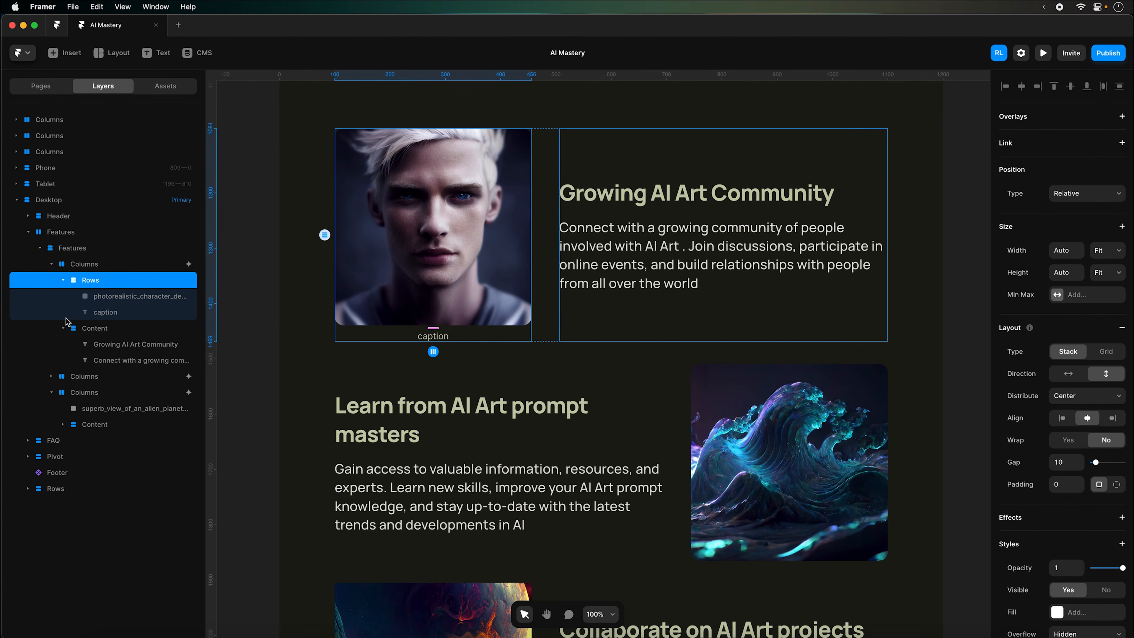
Wrap the psychic waves image in a stack and paste a copy of the portrait's caption into it
left_click(129, 312)
key("super+c")
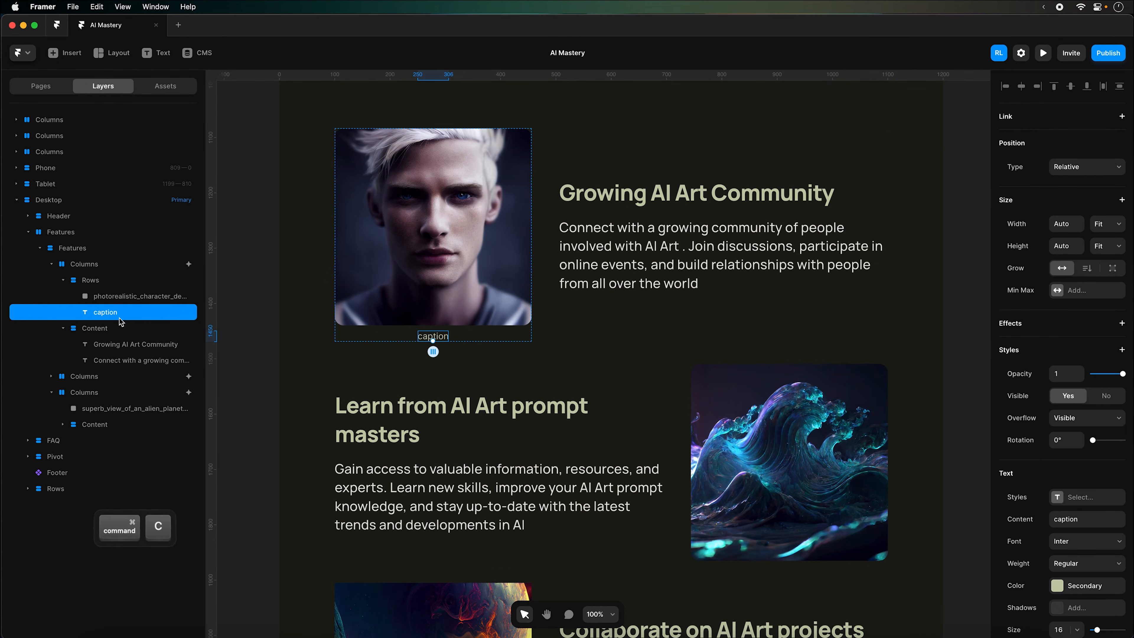
left_click(50, 376)
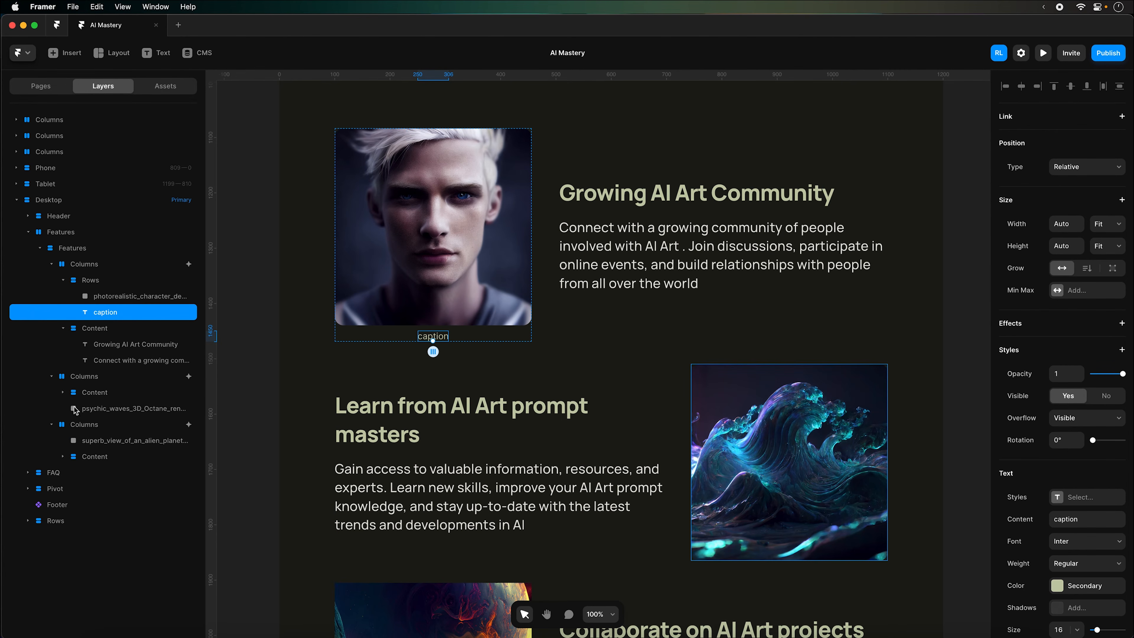
left_click(105, 410)
right_click(106, 410)
left_click(125, 409)
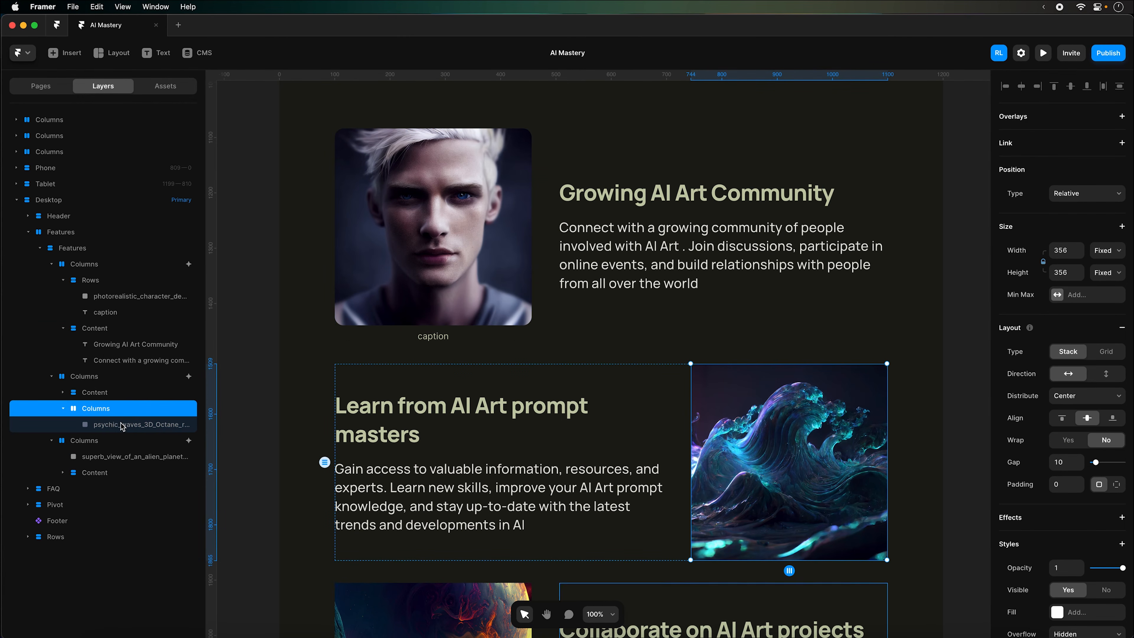
key("super+v")
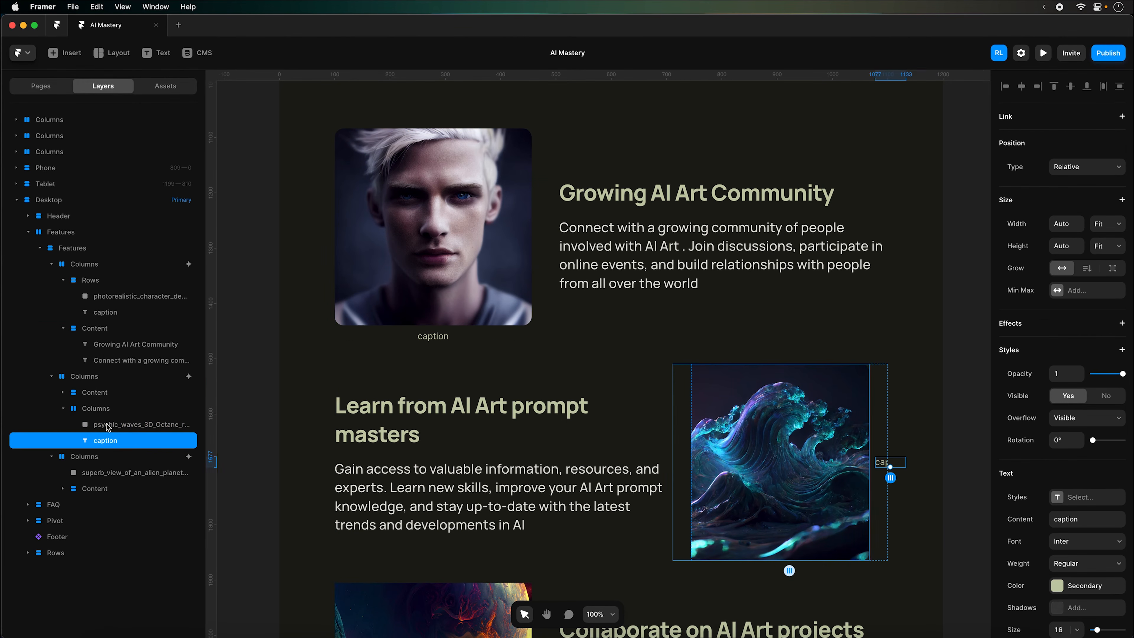
Set the psychic waves image's stack to Fit Content width and height with a vertical direction
left_click(114, 410)
left_click(1110, 249)
left_click(1103, 285)
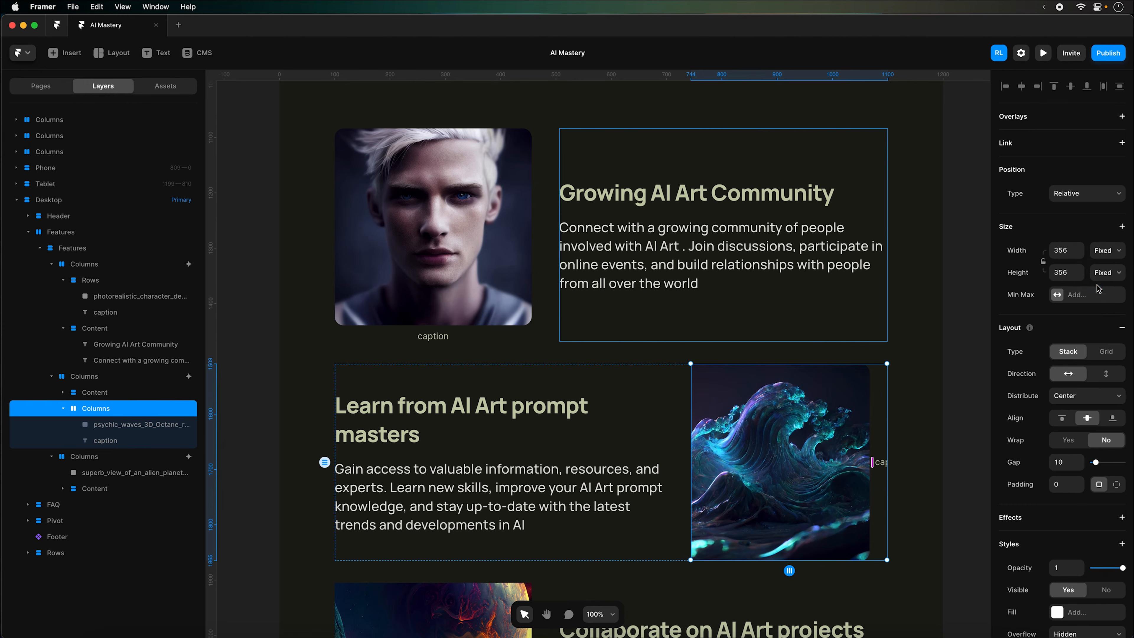
left_click(1105, 272)
left_click(1101, 308)
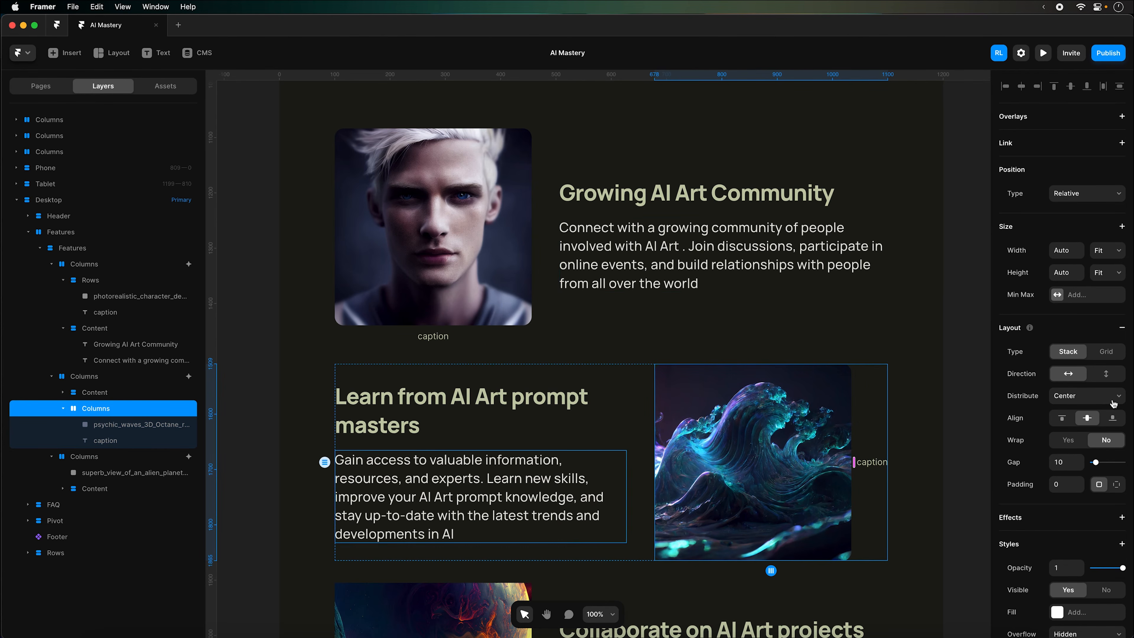
left_click(1106, 373)
Wrap the alien planet image in a stack and paste the copied caption into it
scroll(580, 357, "down", 5)
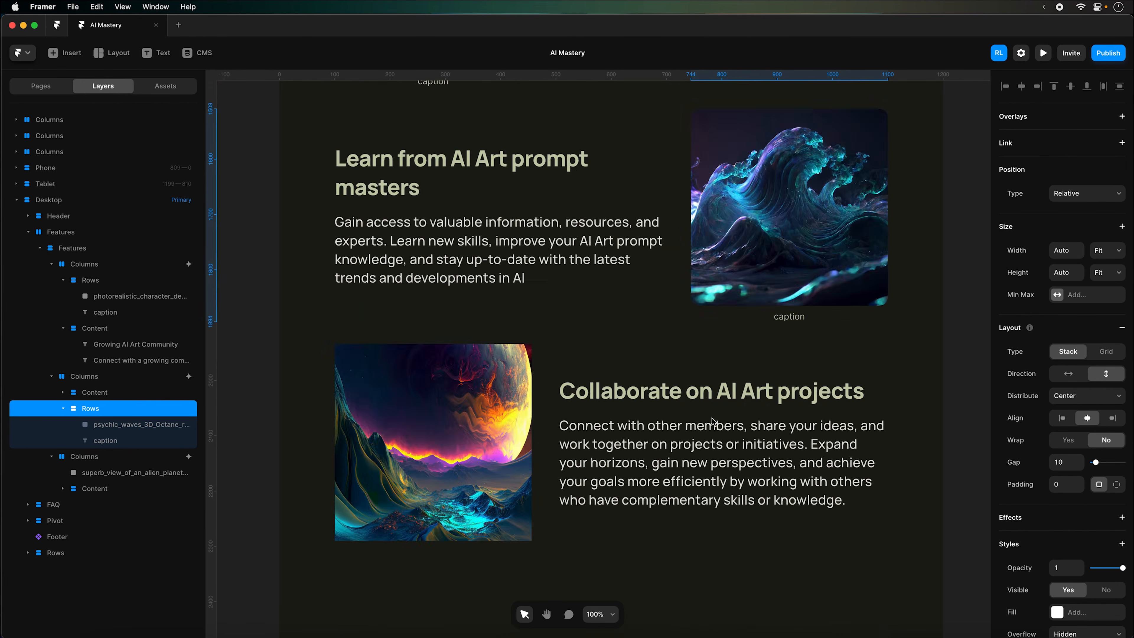
left_click(111, 472)
right_click(92, 473)
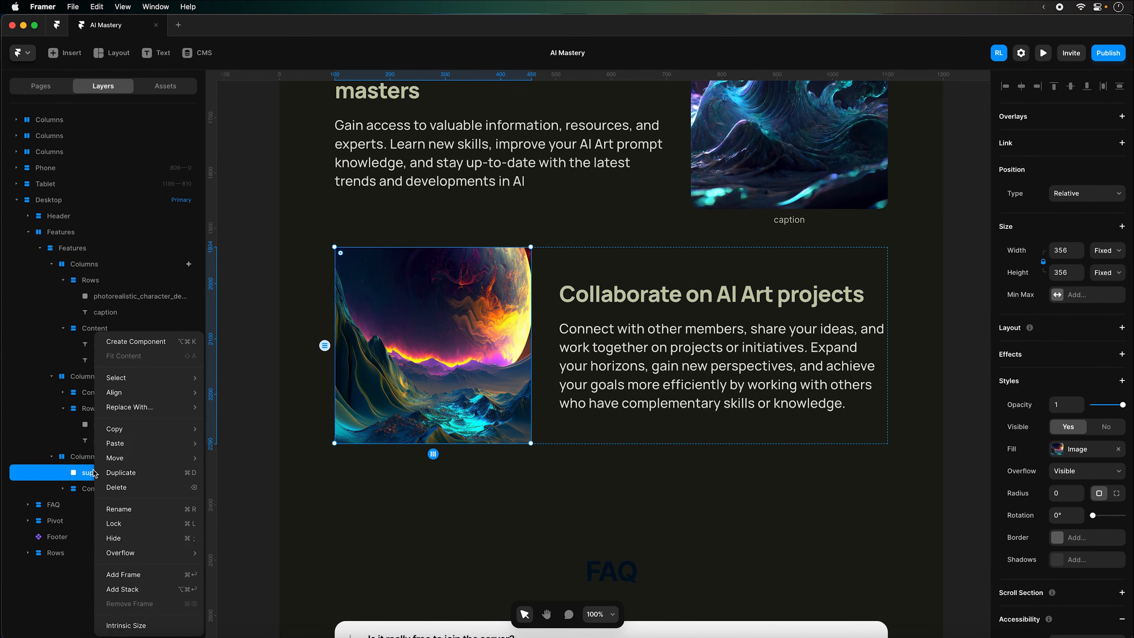
left_click(129, 589)
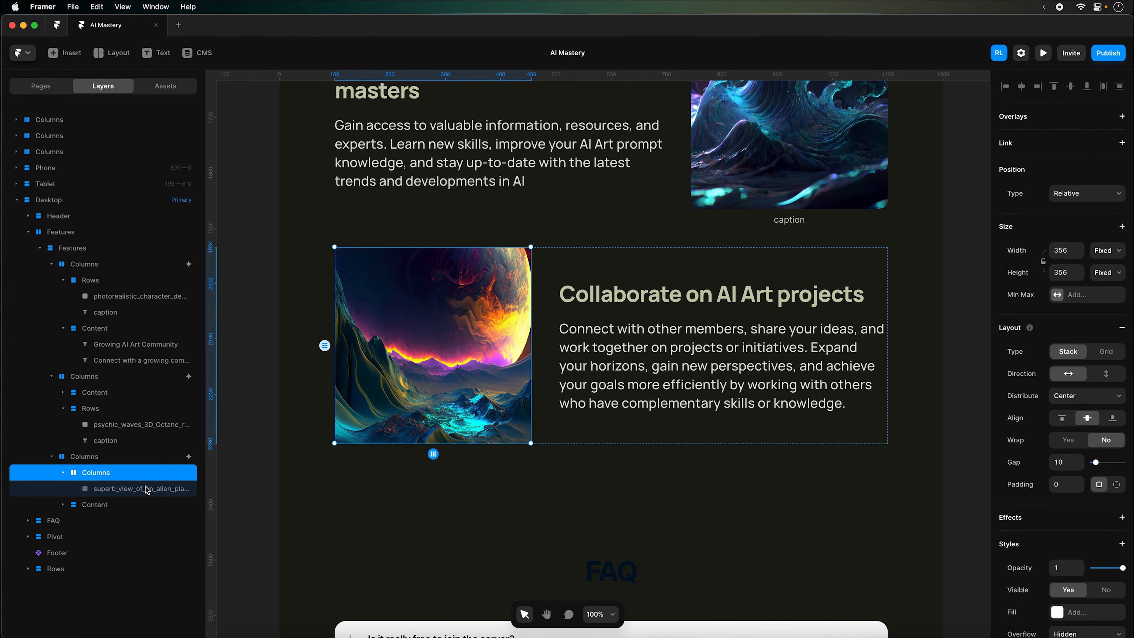
key("super+v")
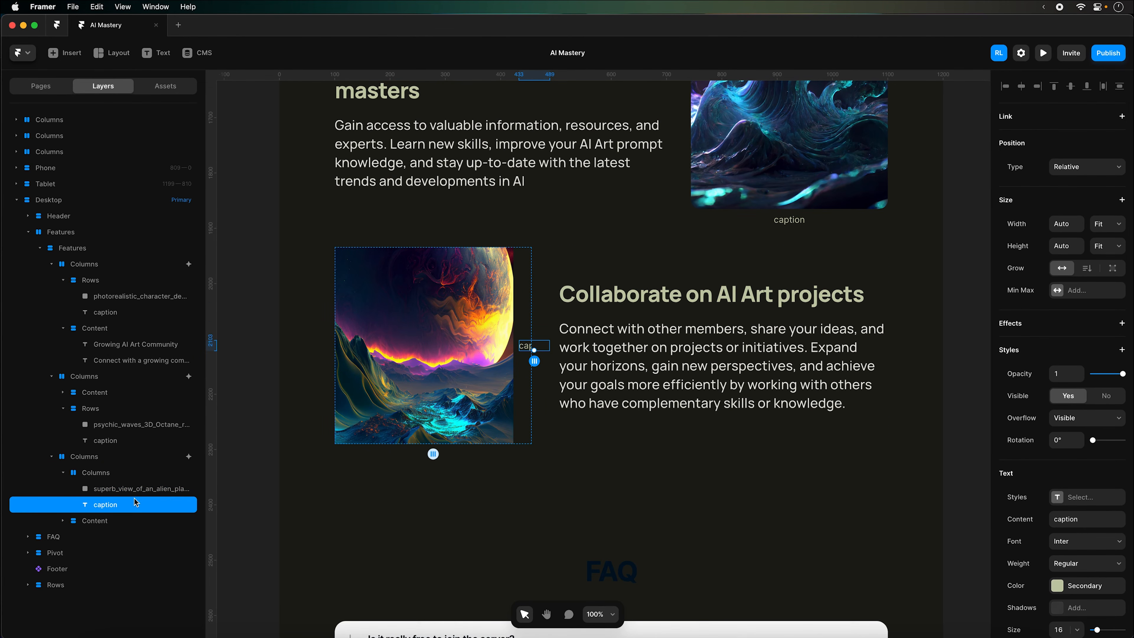
Set the alien planet image's stack to vertical direction with Fit Content width and height
left_click(119, 472)
left_click(1106, 375)
left_click(1107, 251)
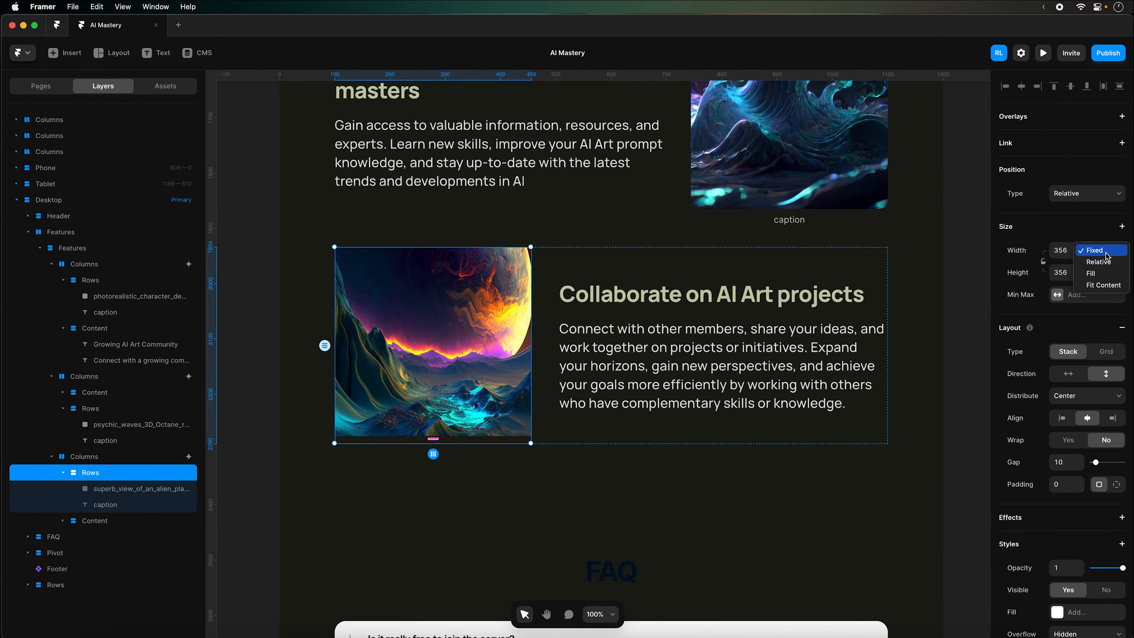
left_click(1104, 277)
left_click(1100, 313)
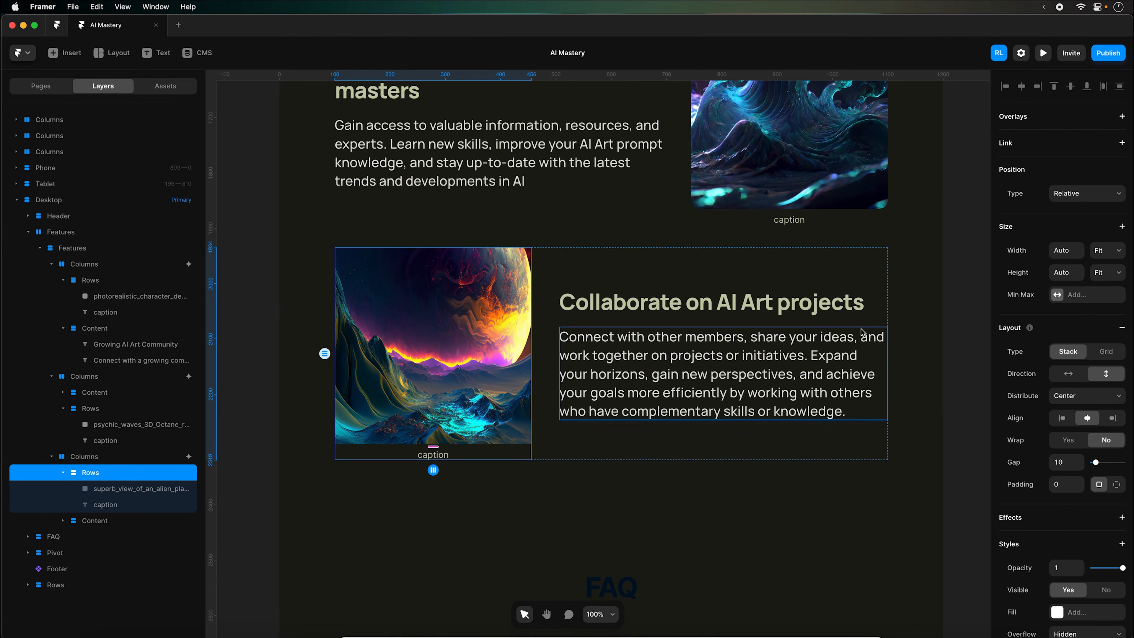
Copy the portrait's ALT text description from its sticky note on the Assets canvas page
left_click(41, 87)
left_click(72, 272)
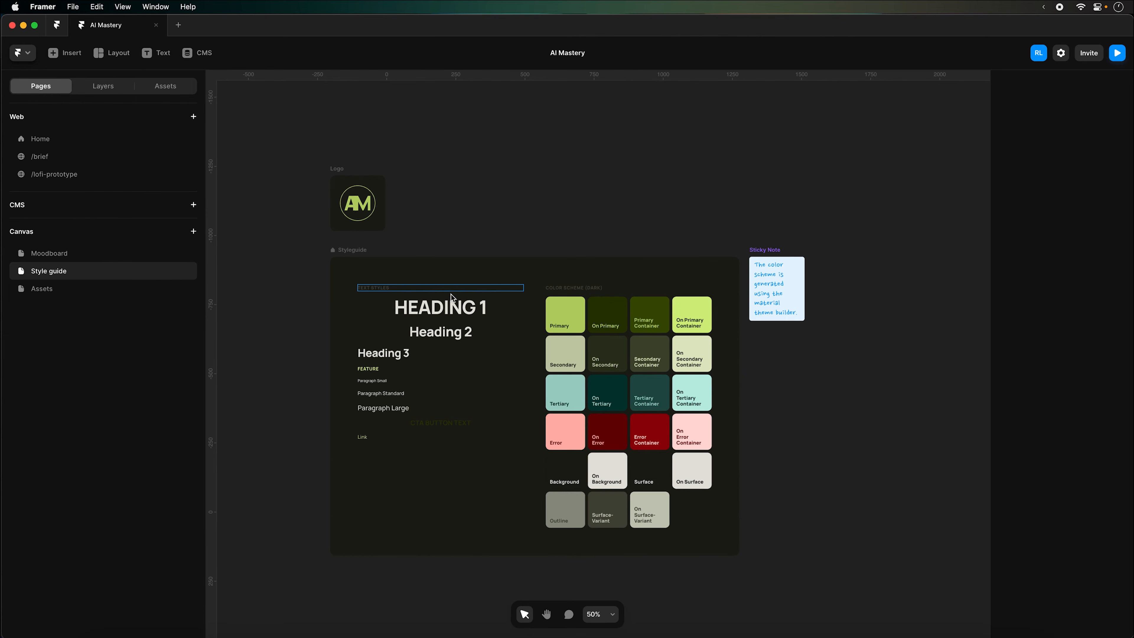
left_click(42, 289)
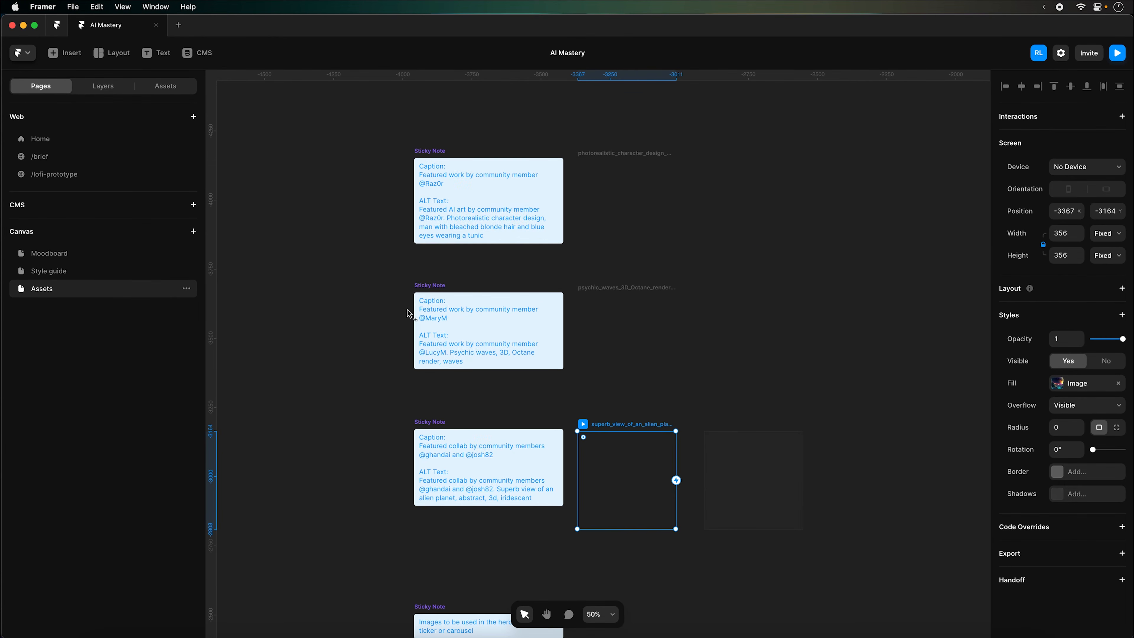
left_click(473, 222)
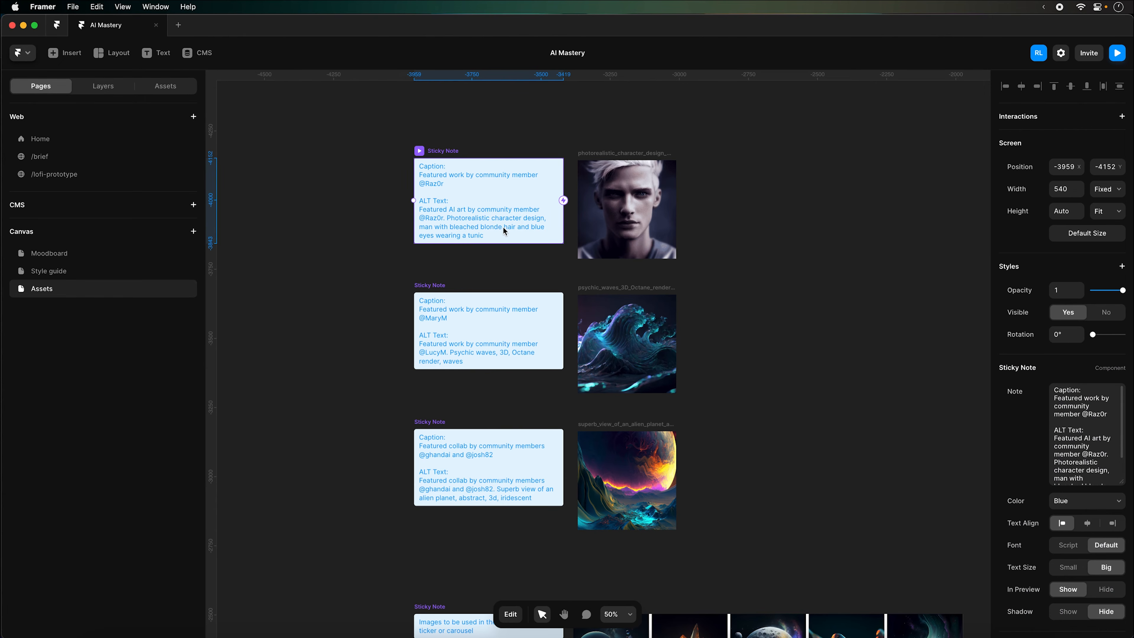
left_click(1084, 444)
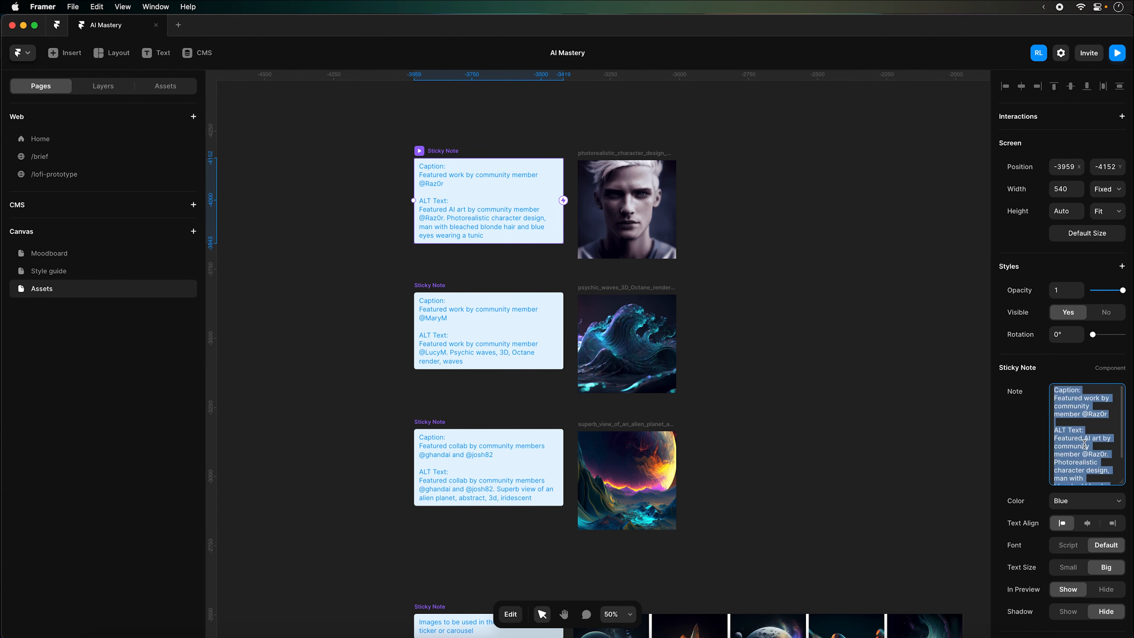
left_click_drag(1054, 438, 1106, 516)
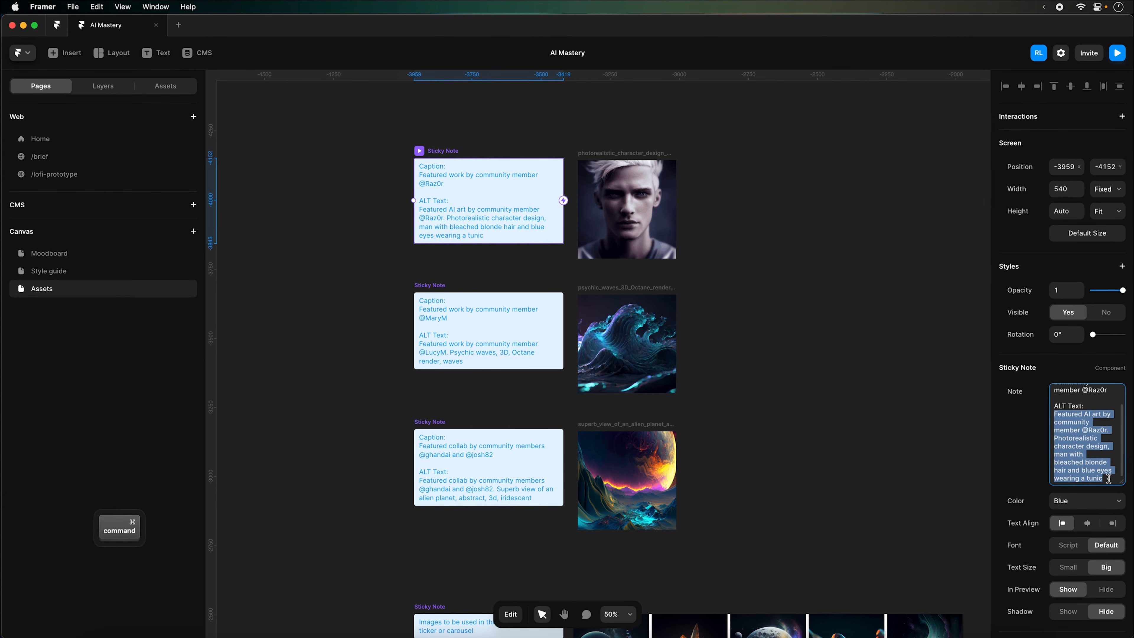
On the Home page, paste the copied description as the alt text of the portrait's image fill
left_click(59, 141)
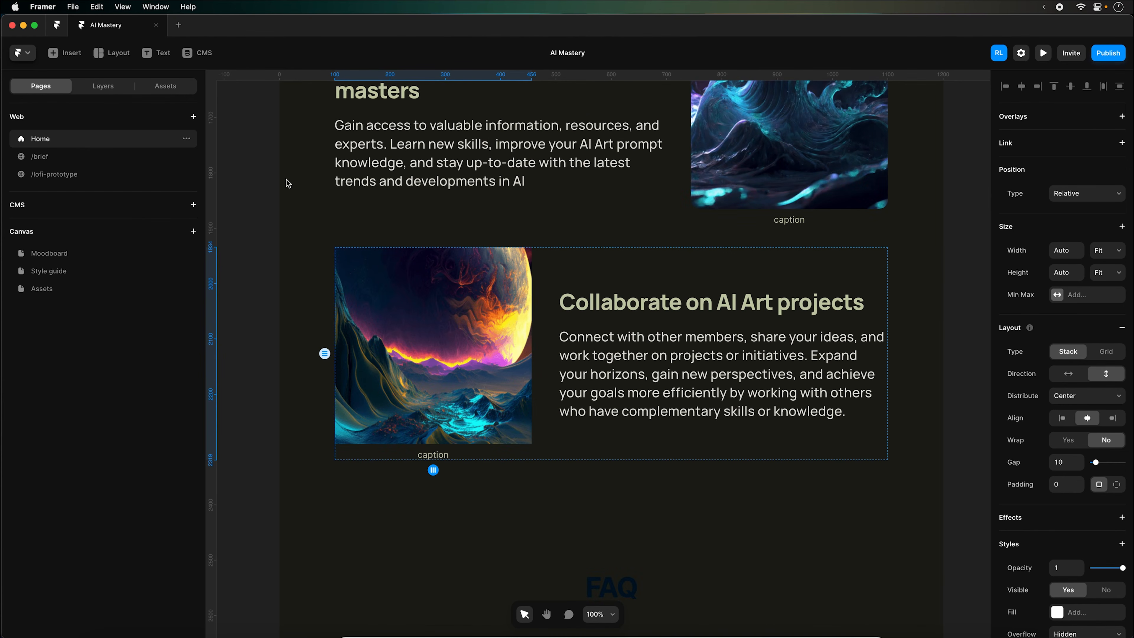
scroll(652, 311, "up", 6)
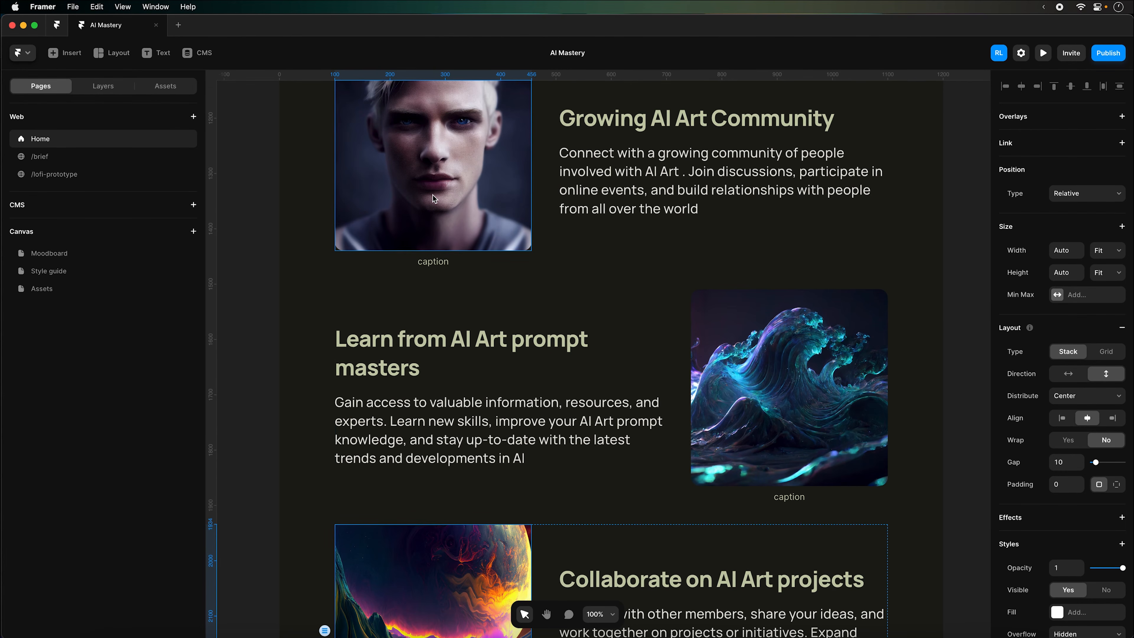
left_click(433, 197)
left_click(1085, 449)
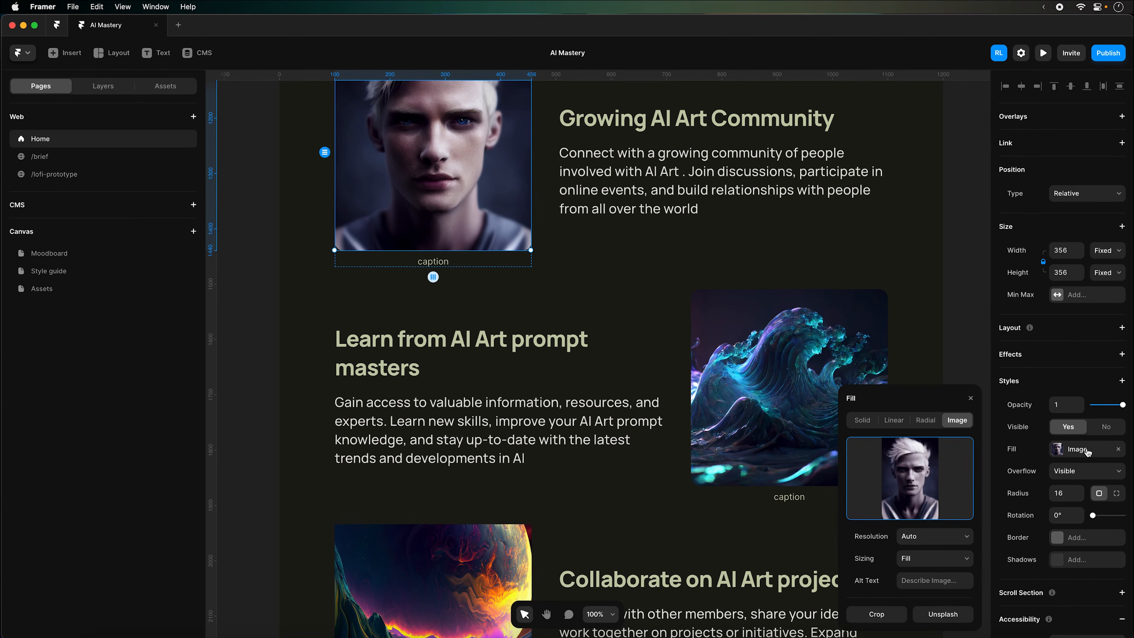
key("super+v")
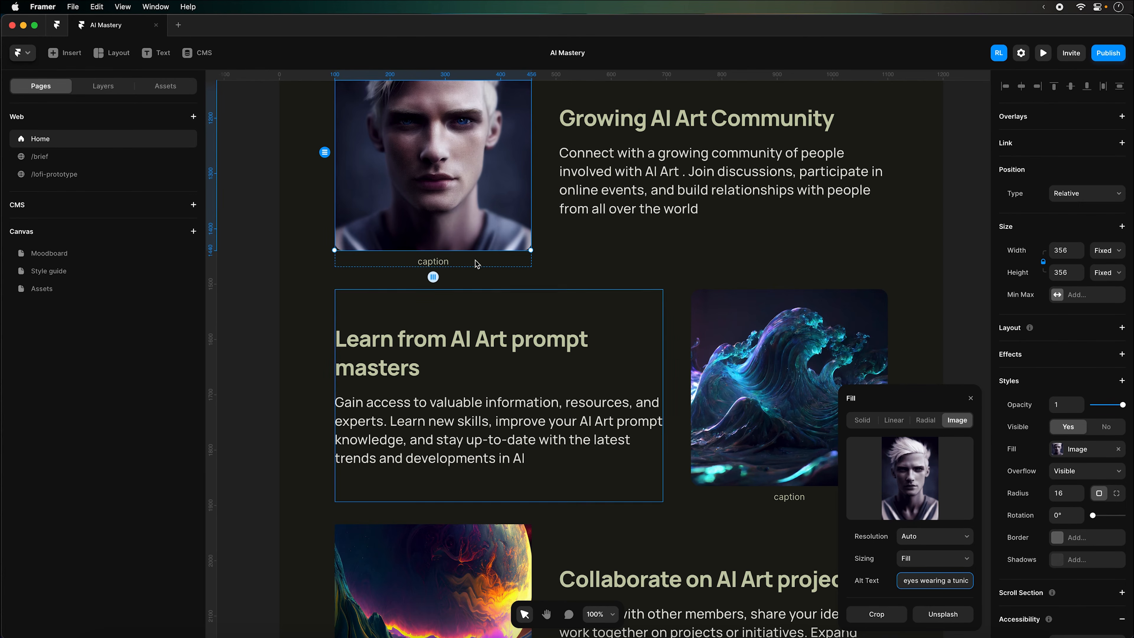
Set the width of the caption beneath the portrait to Fill
left_click(433, 262)
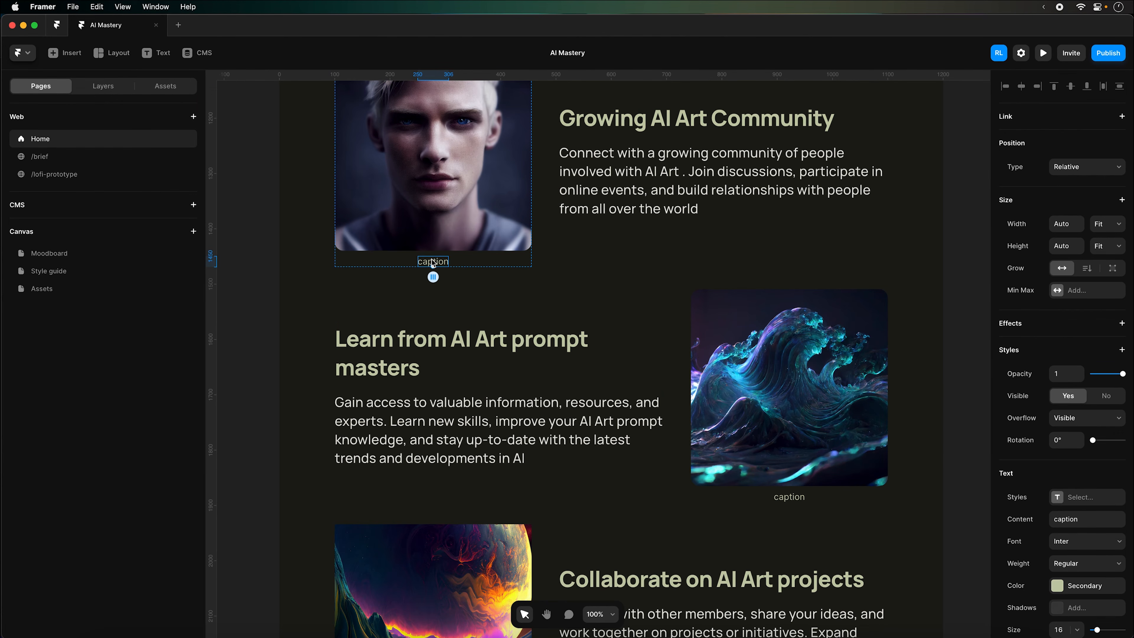
key("super")
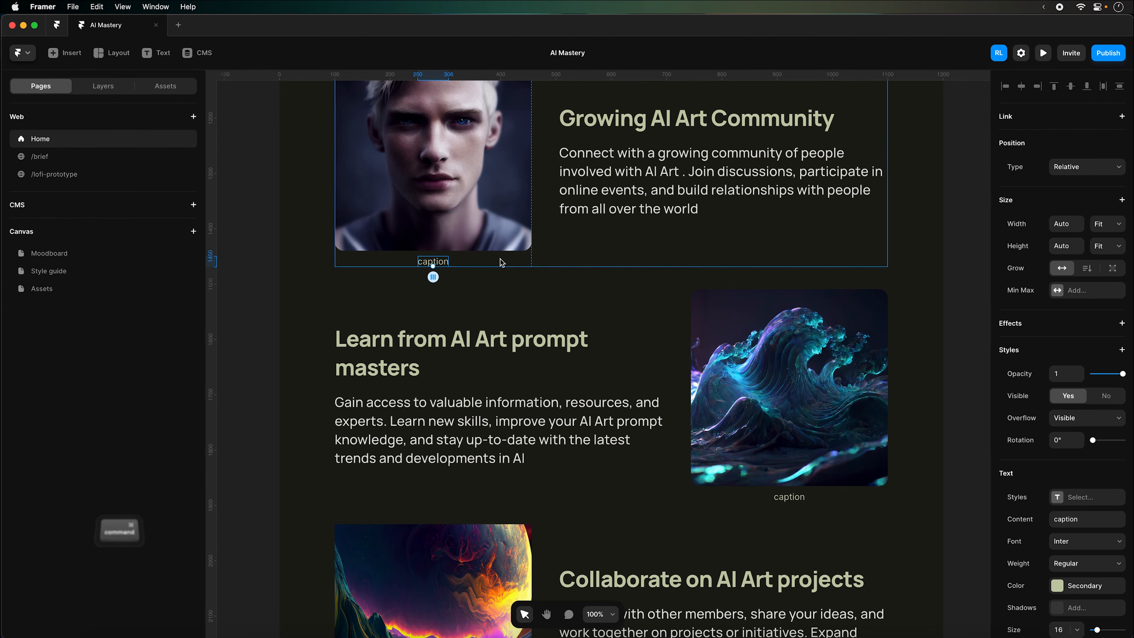
left_click(1117, 225)
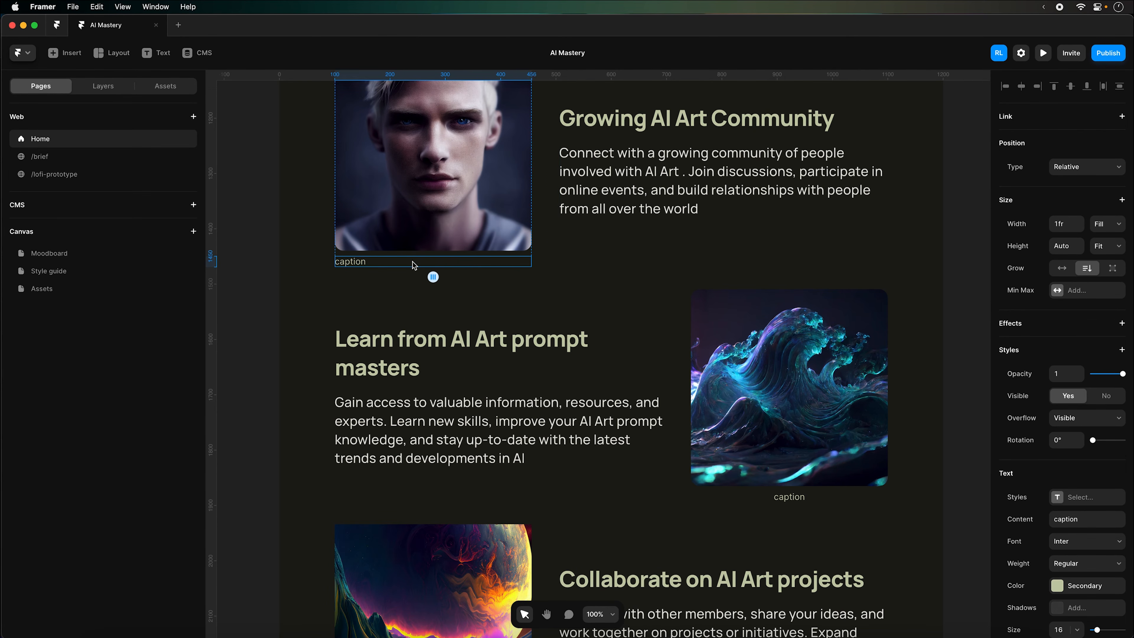
scroll(1089, 519, "down", 1)
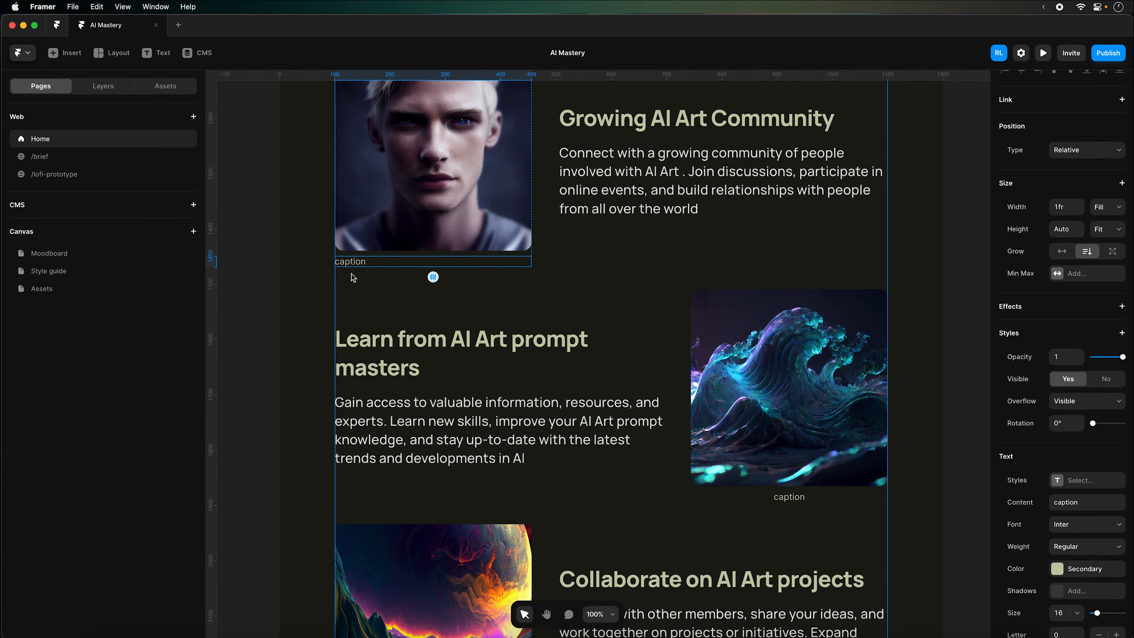
Replace the portrait's caption with the pasted description, trimmed to "Featured AI art by community member" and the member's handle
double_click(363, 261)
type("Featured AI art by community member @Raz0r. Photorealistic character design, man with bleached blonde hair and blue eyes wearing a tunic")
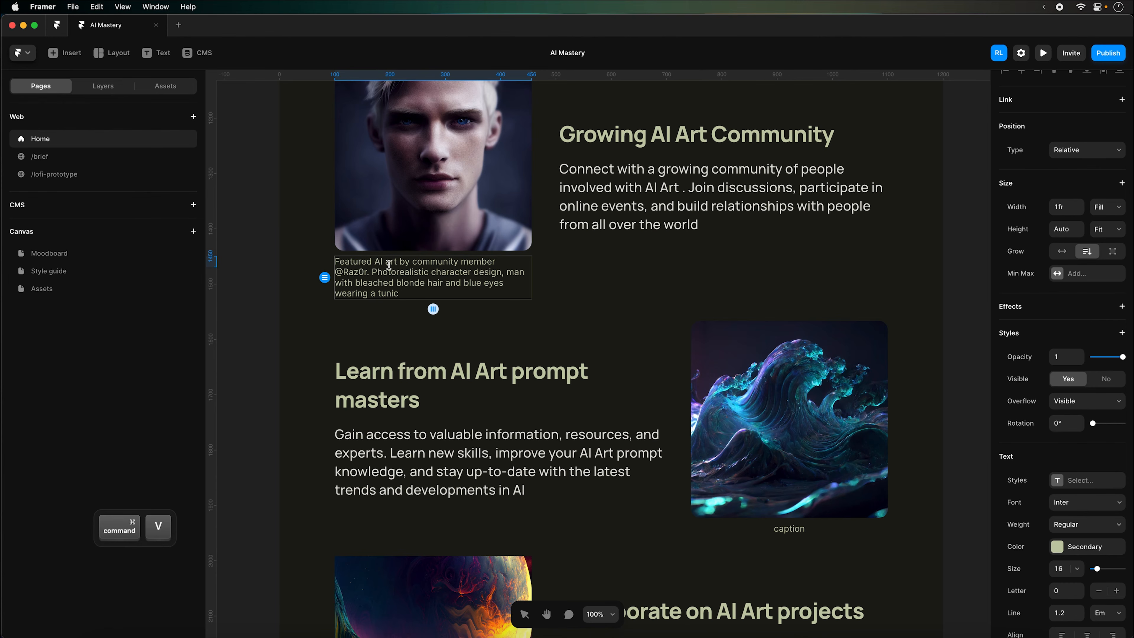
left_click_drag(370, 272, 404, 294)
key("BackSpace")
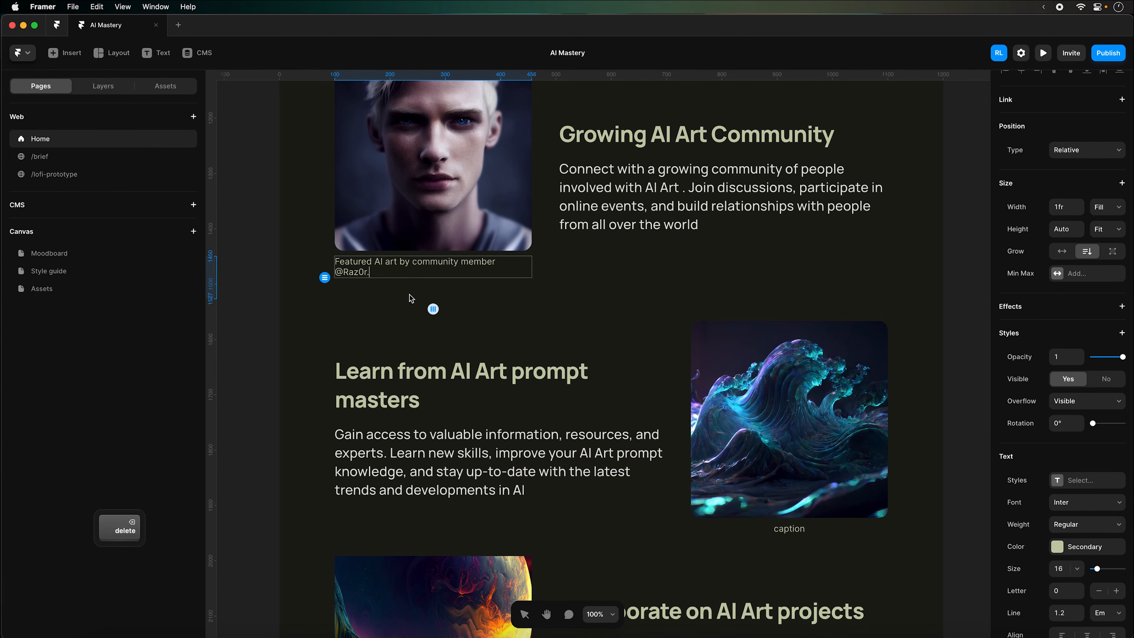
key("BackSpace")
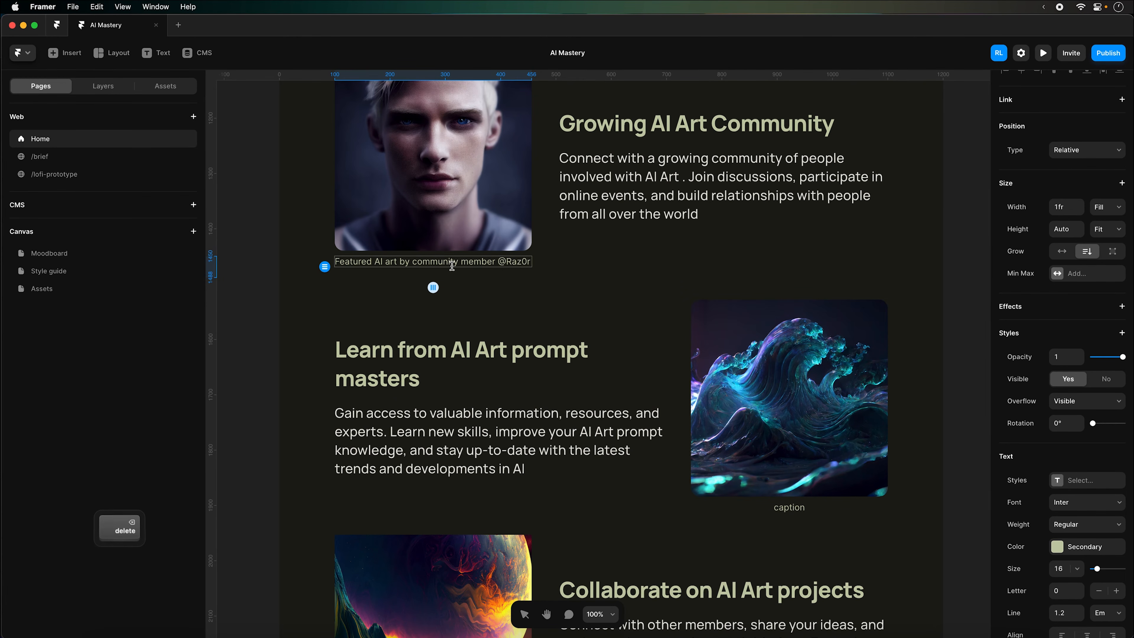
key("Escape")
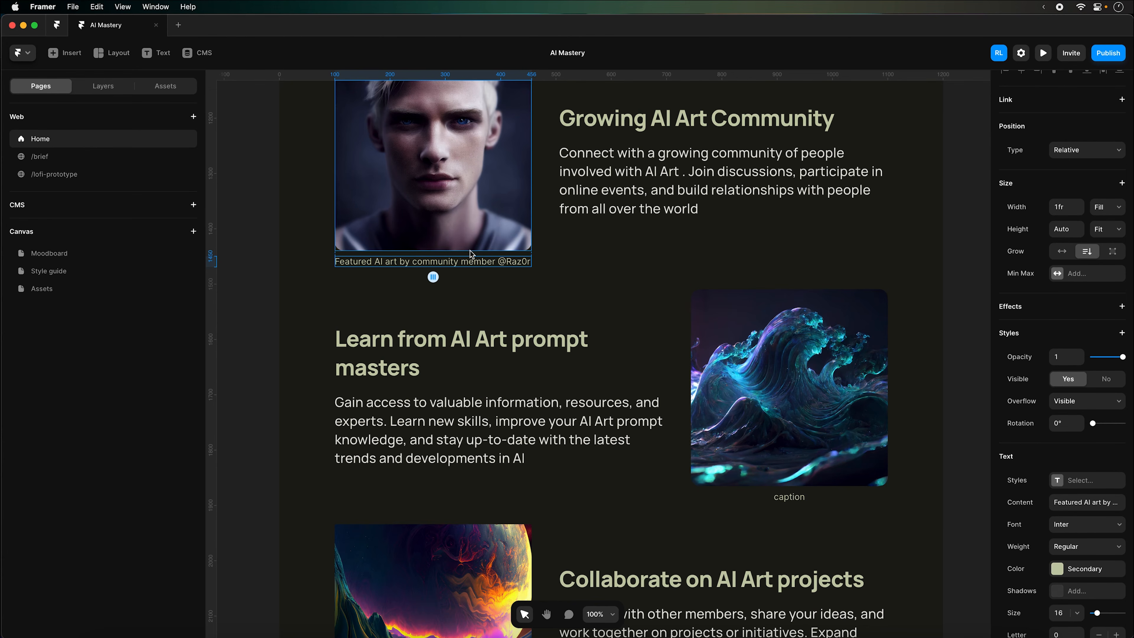
Apply the P small text style to the portrait's caption and center-align it
left_click(1079, 480)
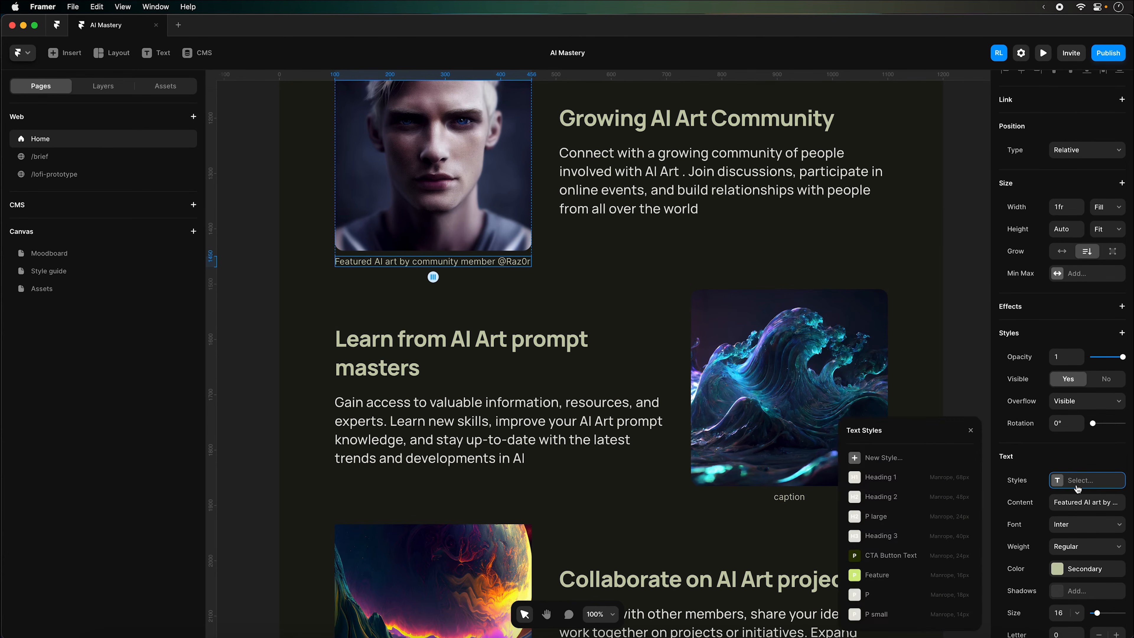
left_click(898, 615)
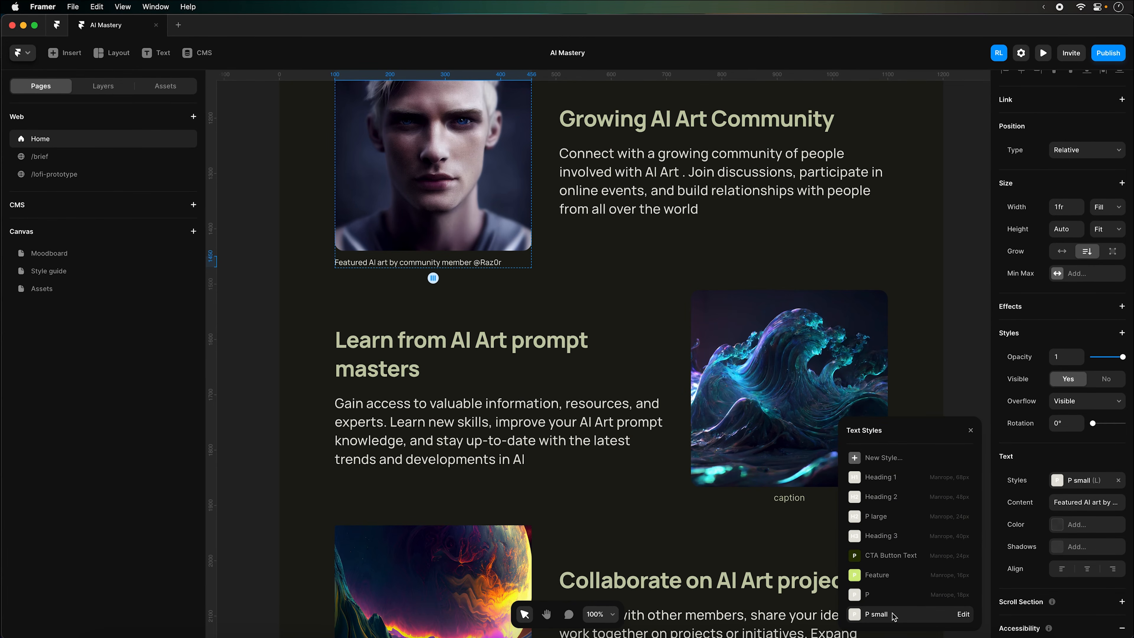
left_click(1076, 524)
left_click(1082, 575)
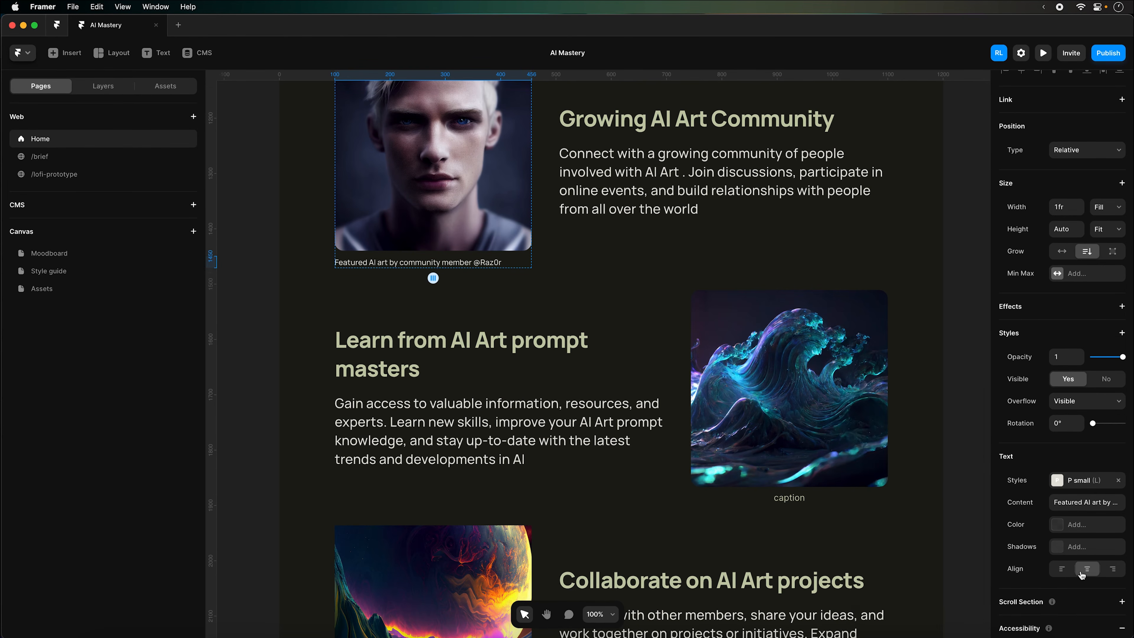
Set the portrait caption's color to the shared color Surface-Variant
left_click(1083, 481)
left_click(1082, 526)
scroll(908, 603, "down", 3)
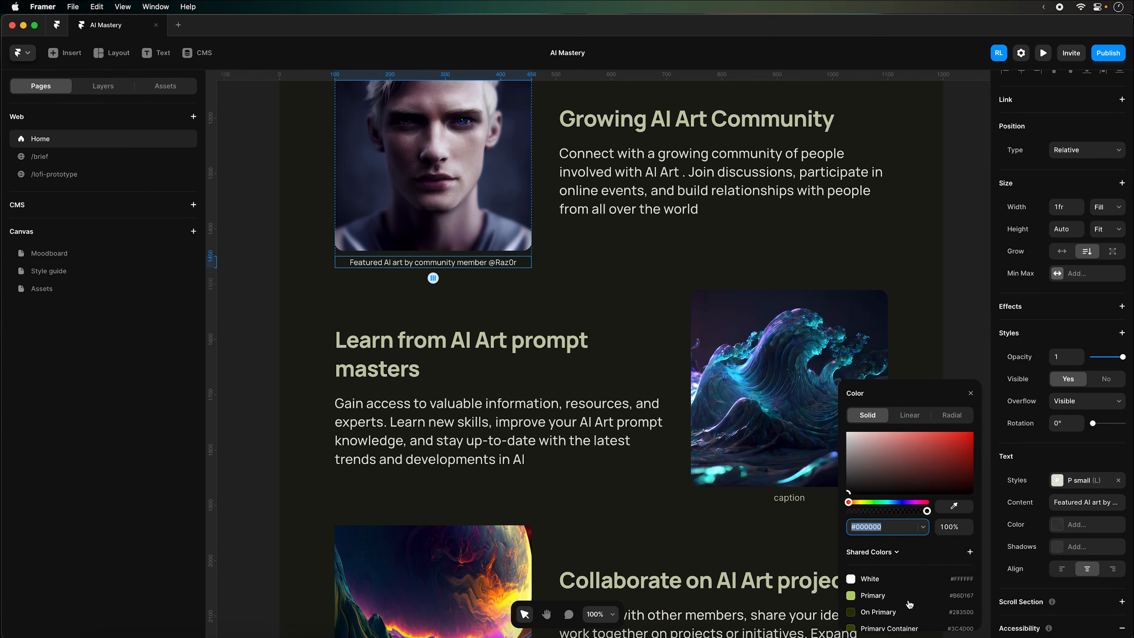
scroll(886, 540, "up", 2)
left_click(868, 541)
scroll(869, 539, "down", 3)
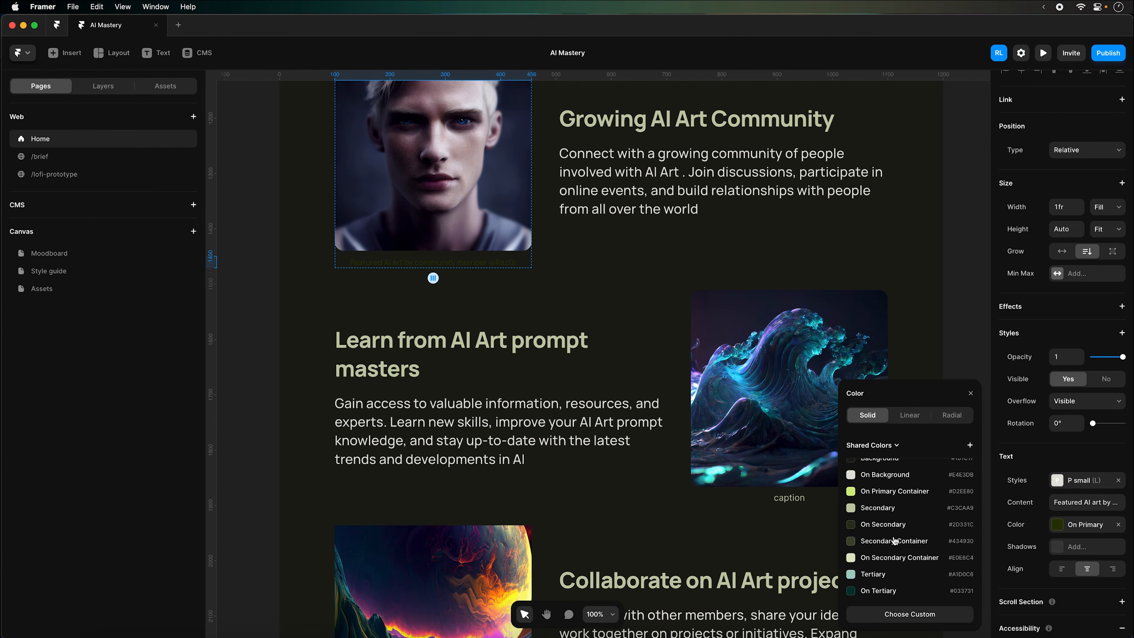
scroll(891, 528, "down", 5)
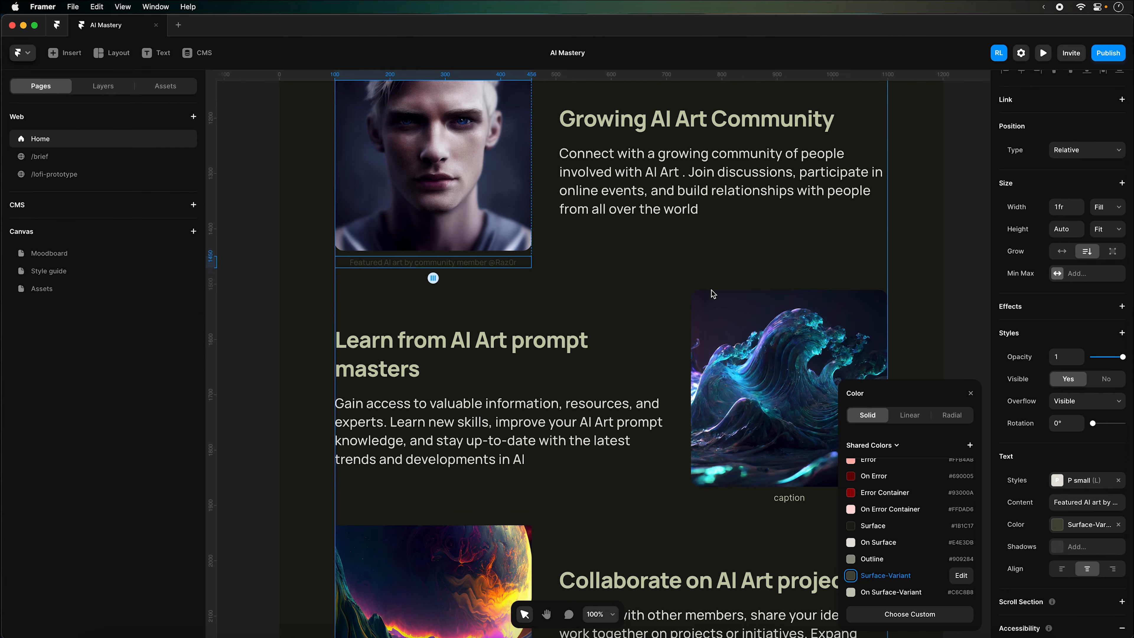
left_click(932, 247)
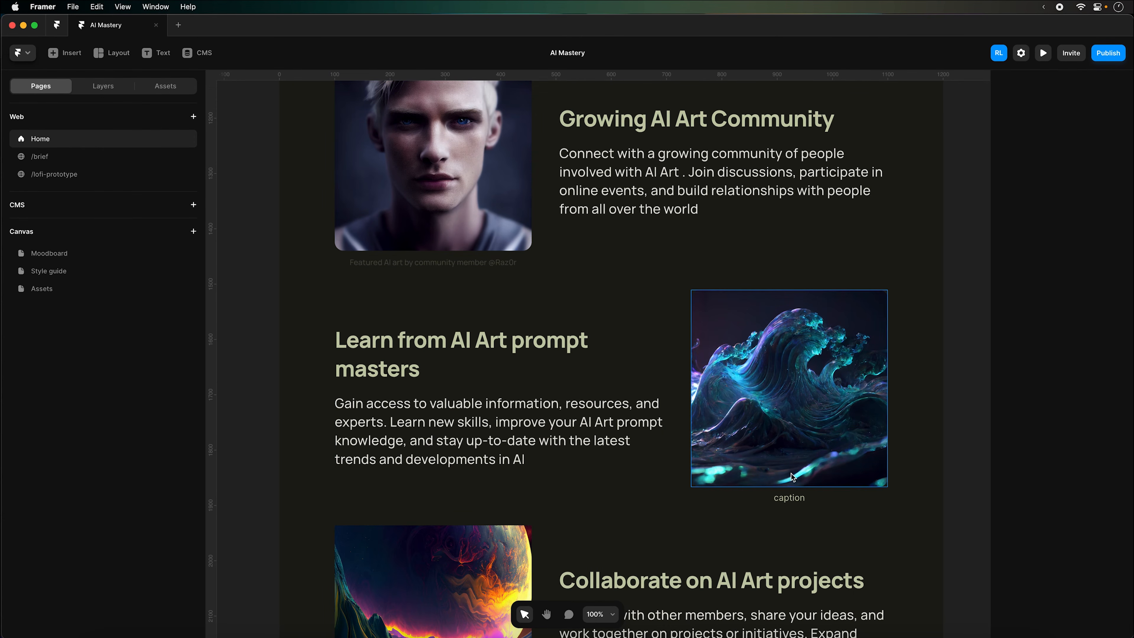
Style the psychic waves caption with the P small text style, center alignment and the shared color Surface-Variant
scroll(799, 356, "down", 3)
left_click(799, 356)
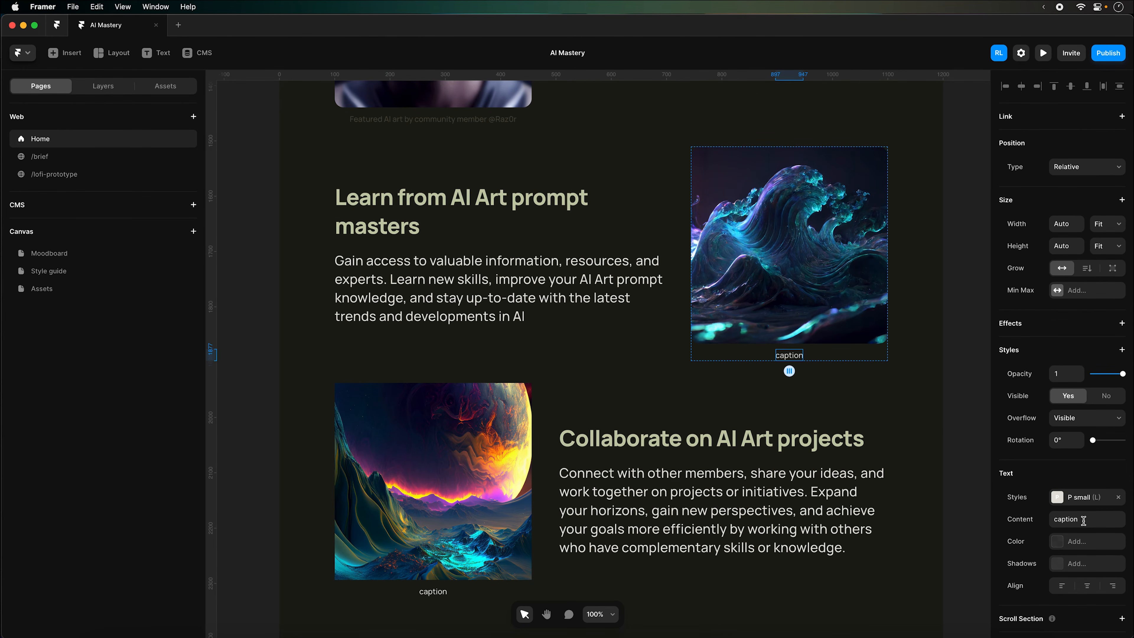
left_click(1086, 545)
scroll(917, 572, "down", 10)
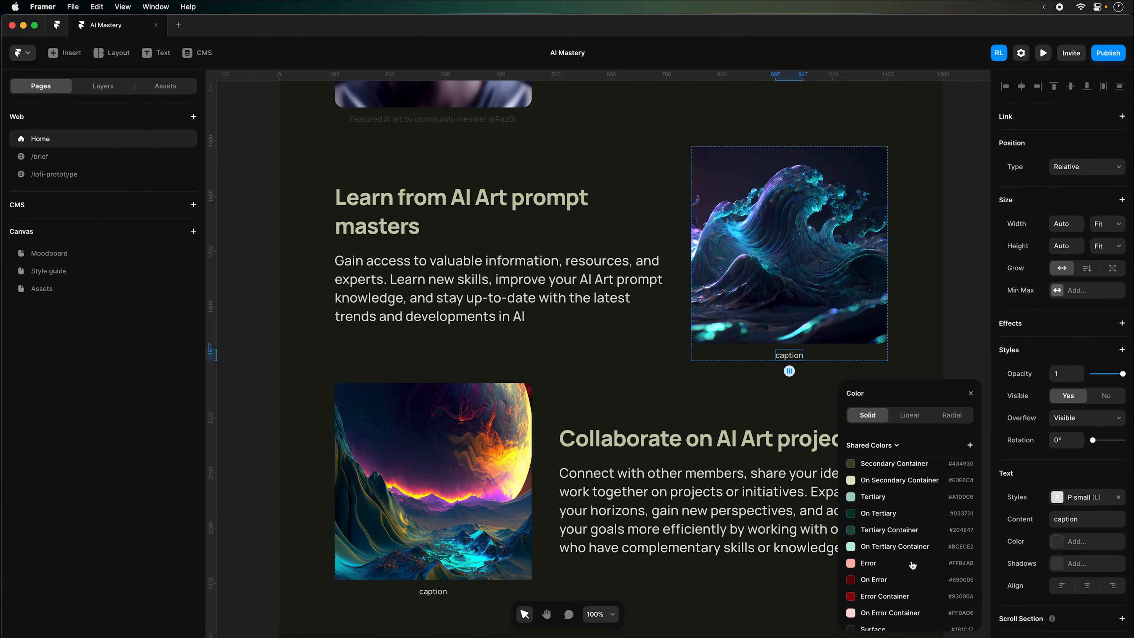
scroll(911, 566, "down", 3)
key("Escape")
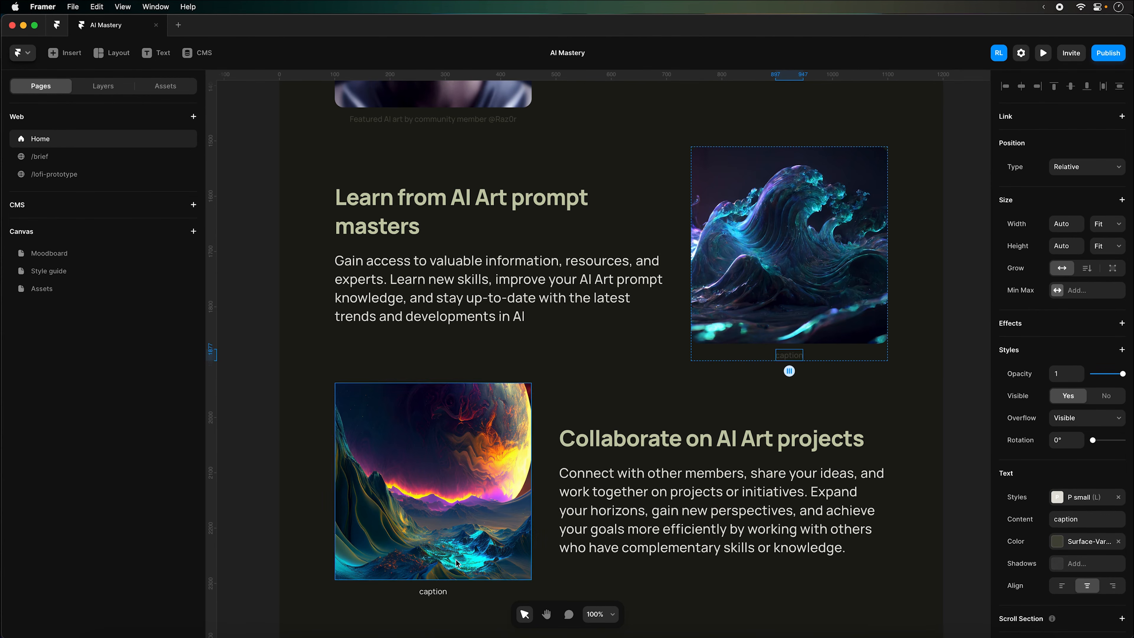
Recolor the alien planet image's caption with the same shared Surface-Variant color
left_click(431, 592)
left_click(1087, 546)
scroll(897, 567, "down", 4)
left_click(887, 598)
key("Escape")
Copy the psychic waves ALT text description from its sticky note on the Assets canvas page
left_click(789, 355)
scroll(788, 357, "up", 3)
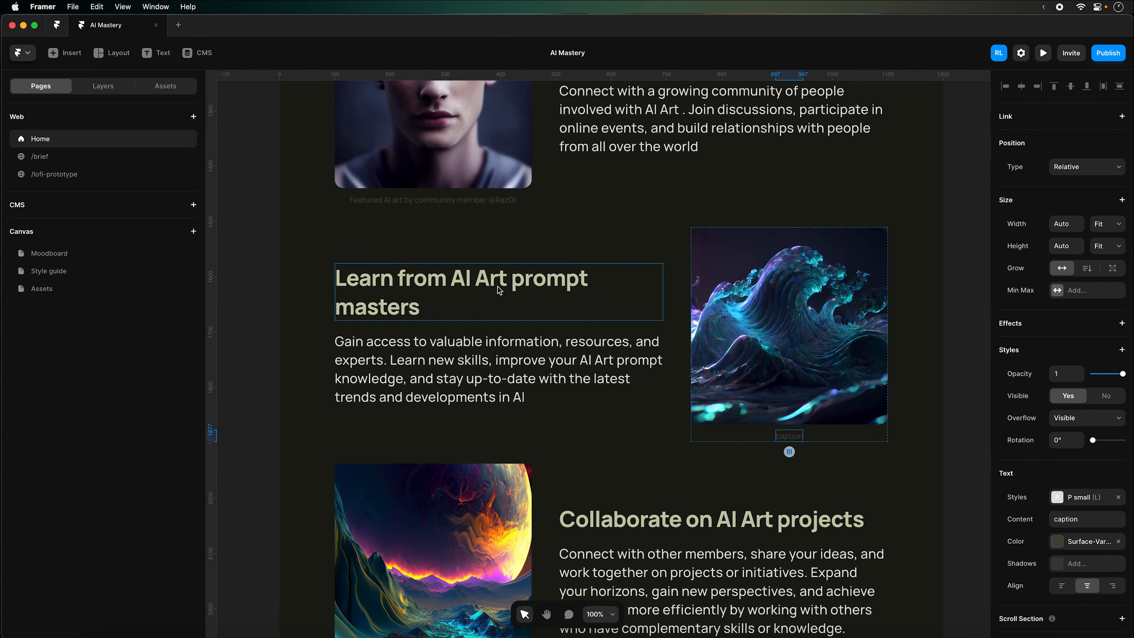
left_click(60, 290)
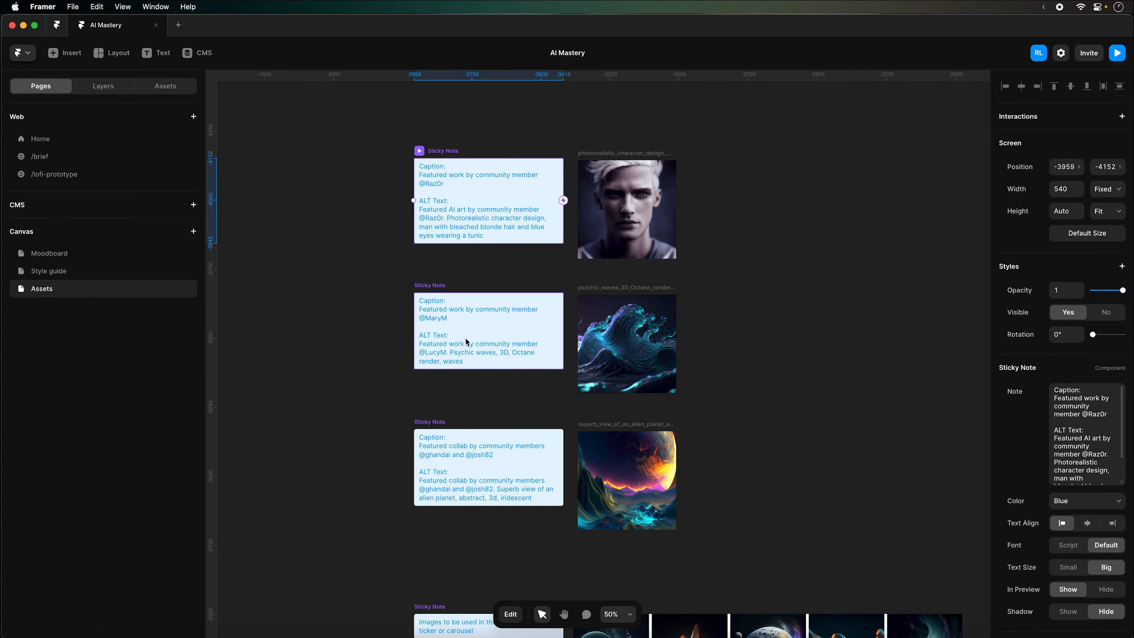
left_click_drag(1103, 470, 1057, 442)
key("super+c")
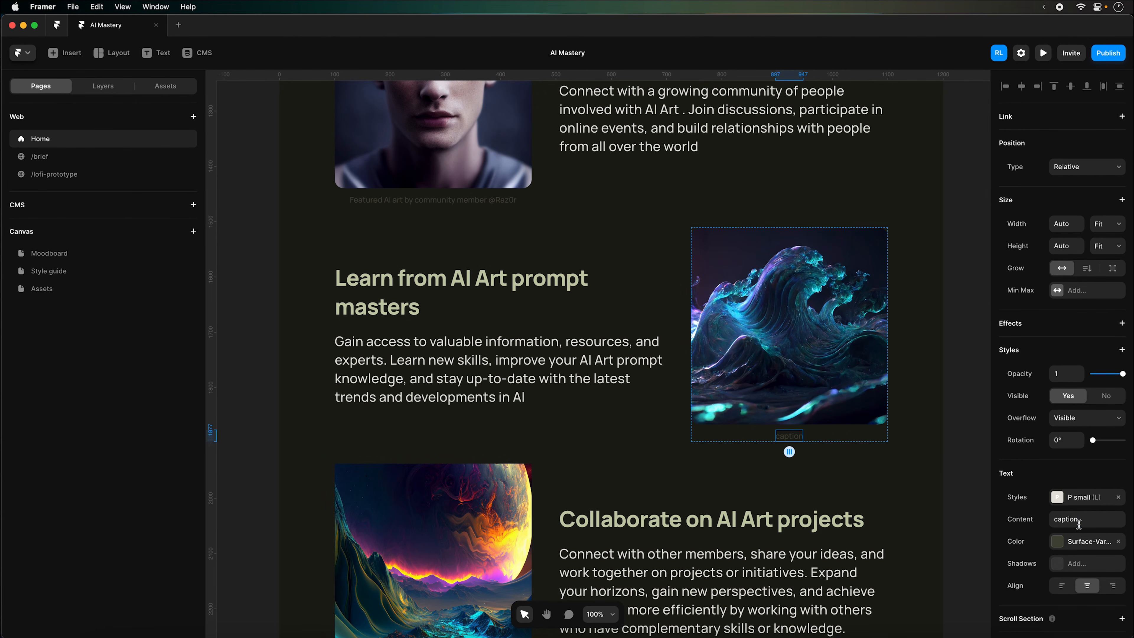
Set the psychic waves caption's width to Fill and change its text to "Featured work by community member" with the member's handle
left_click(1099, 225)
left_click(1100, 212)
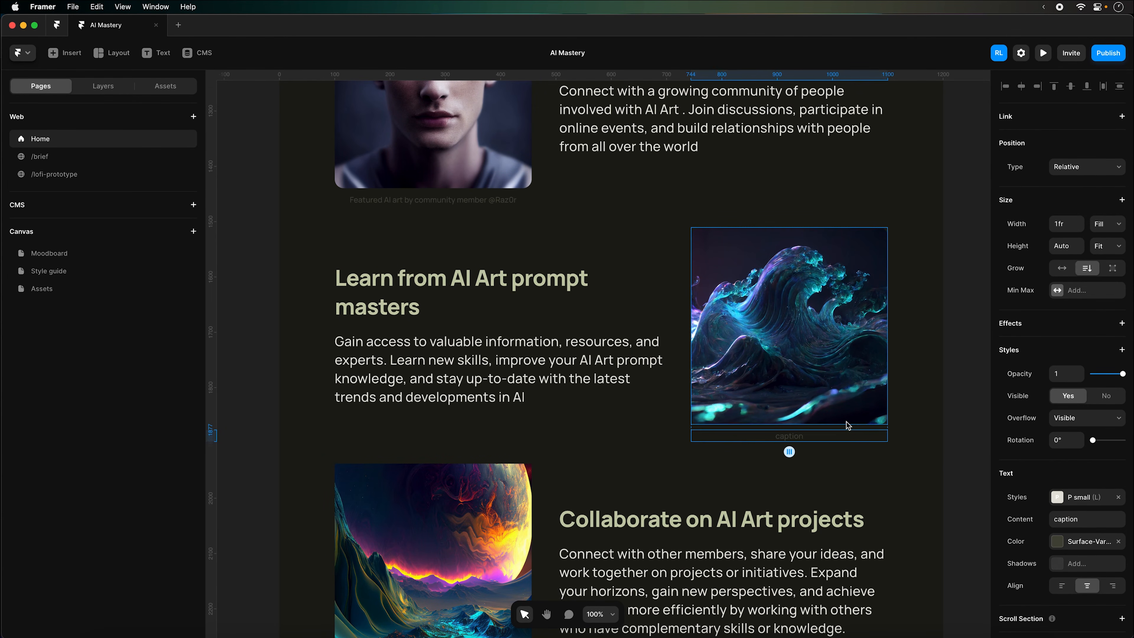
key("Return")
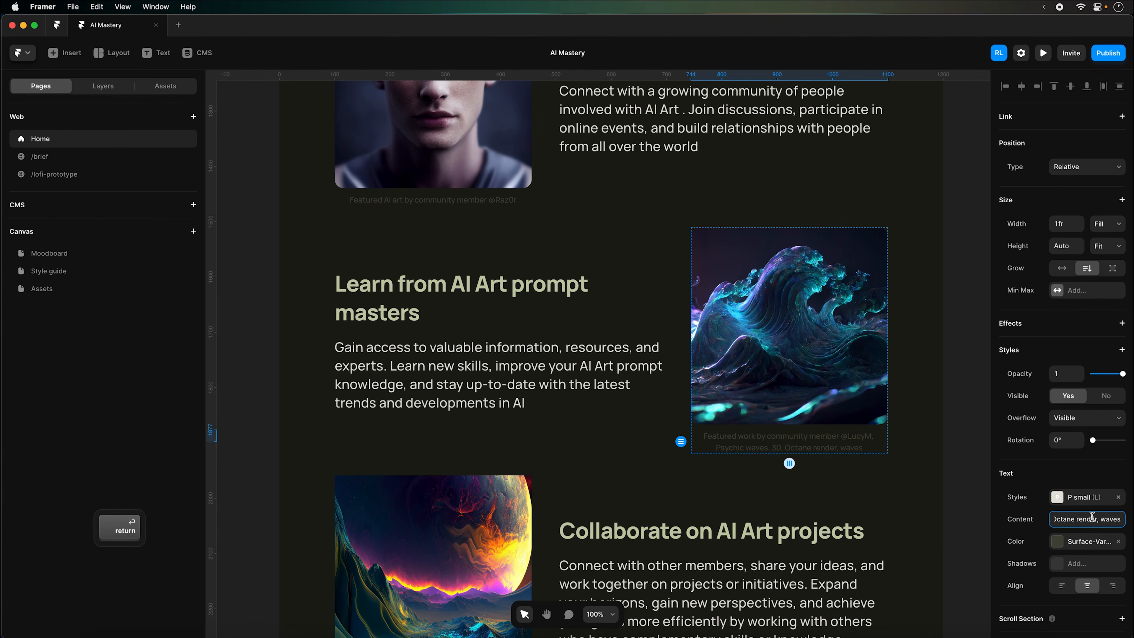
double_click(871, 442)
left_click_drag(875, 443, 904, 449)
key("BackSpace")
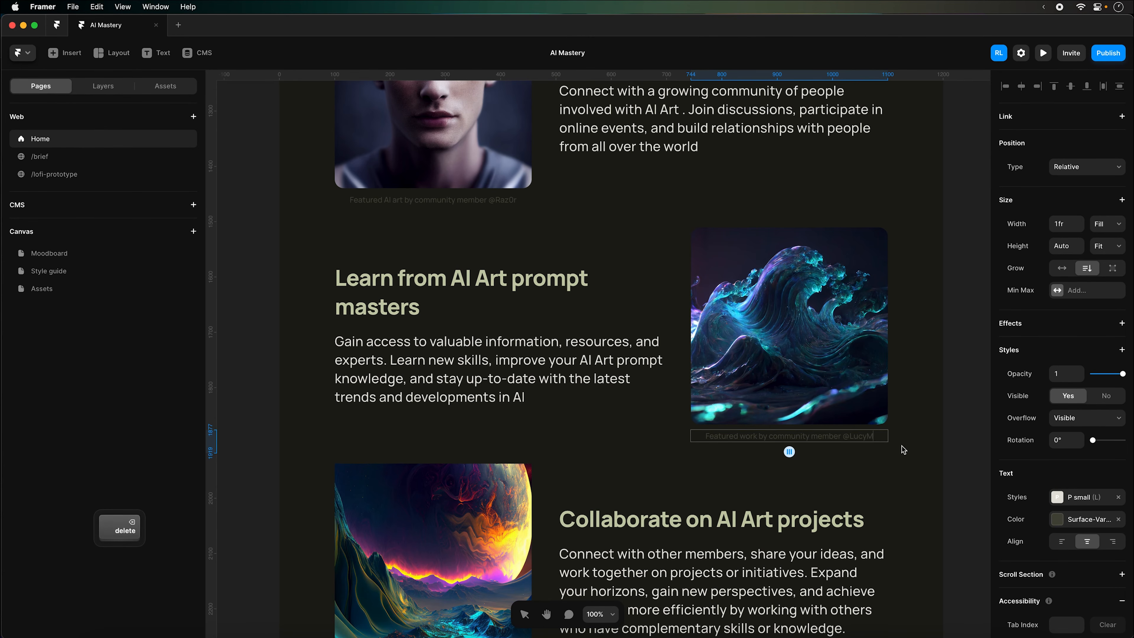
Paste the copied description as the alt text of the psychic waves image fill
left_click(794, 363)
left_click(1076, 453)
left_click(938, 576)
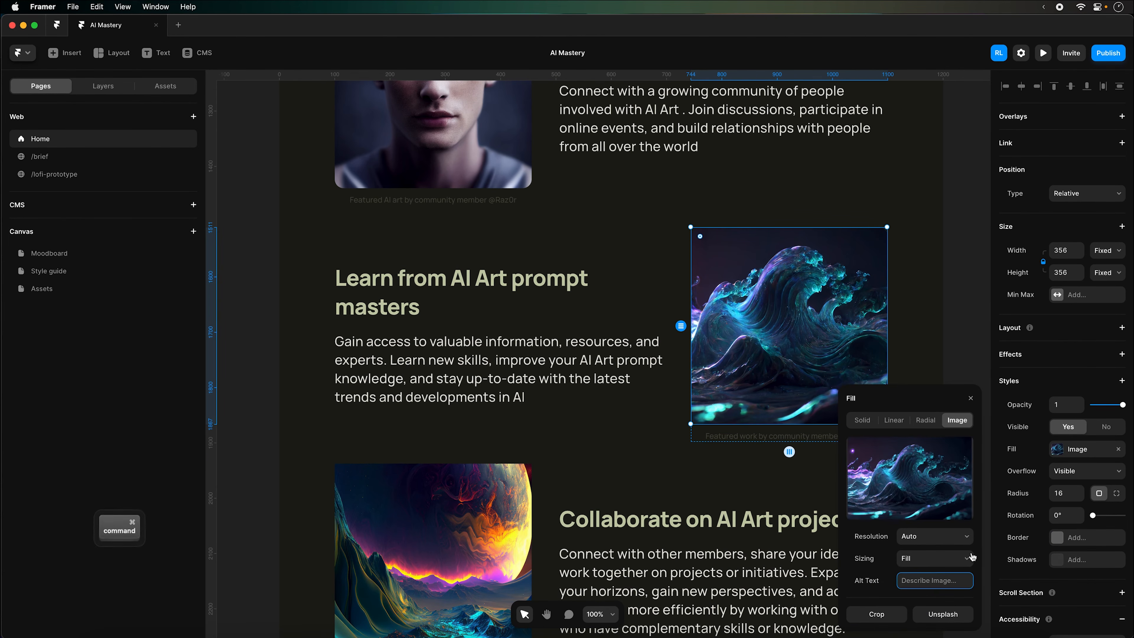
left_click(960, 326)
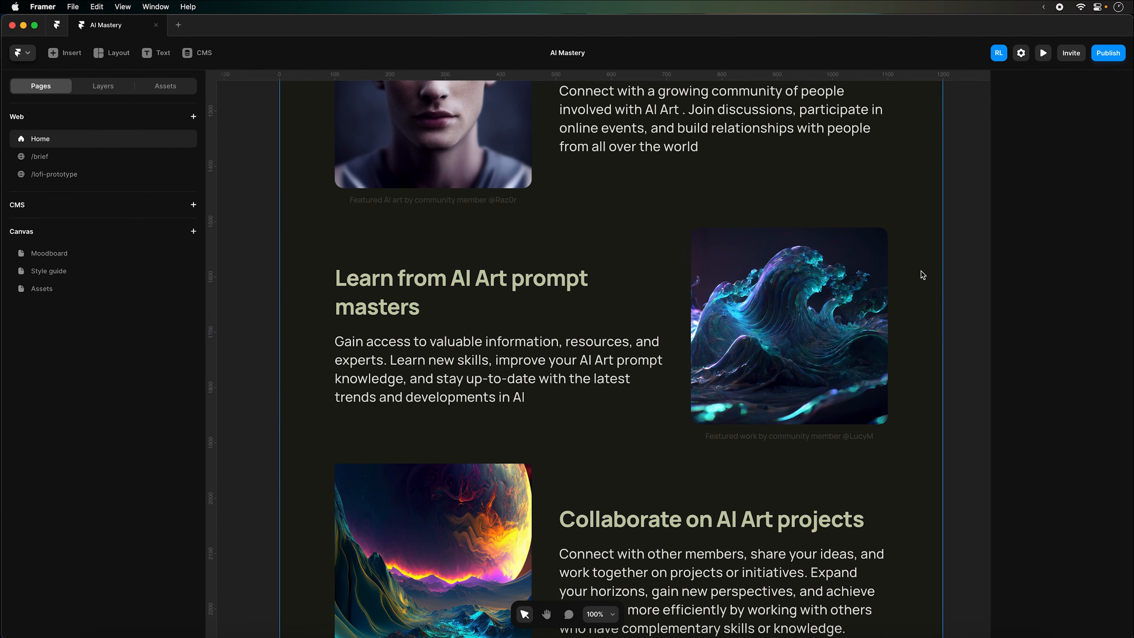
Copy the alien planet ALT text description from its sticky note on the Assets canvas page
scroll(955, 295, "down", 6)
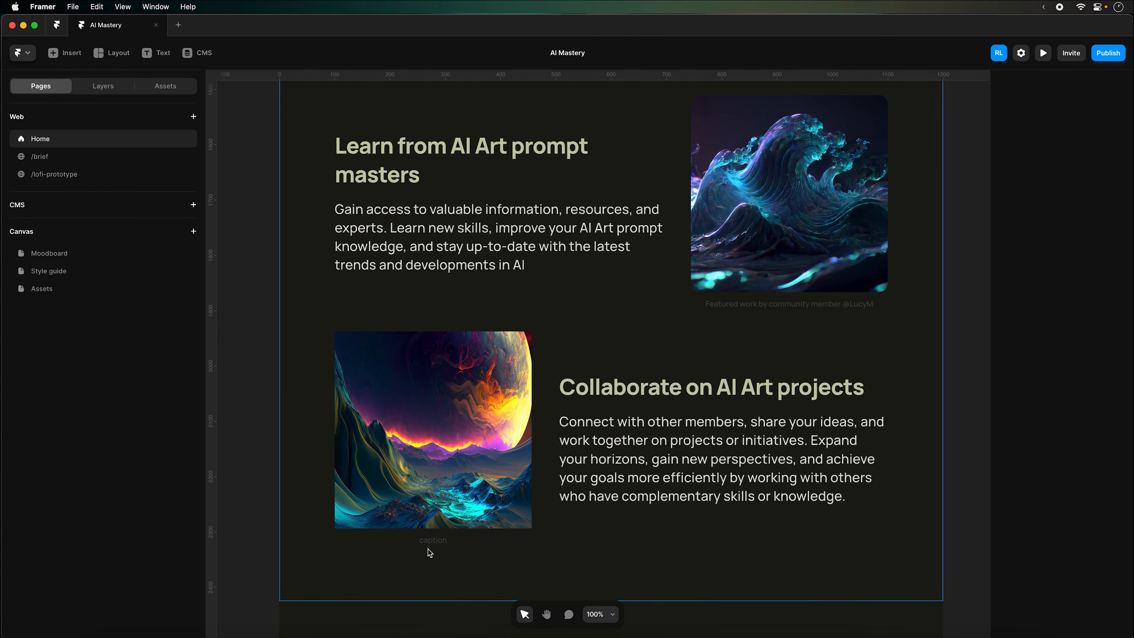
left_click(40, 290)
scroll(491, 357, "down", 5)
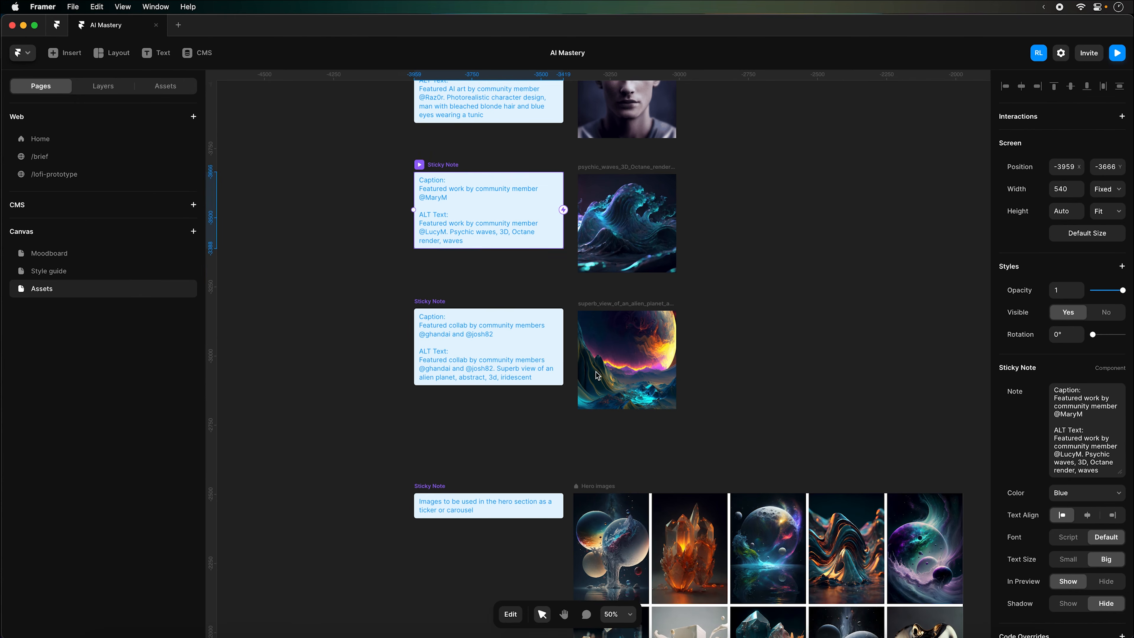
left_click(506, 367)
left_click(1055, 454)
left_click_drag(1054, 453, 1103, 502)
key("super+c")
Paste the copied description as the alt text of the alien planet image fill on the Home page
left_click(49, 144)
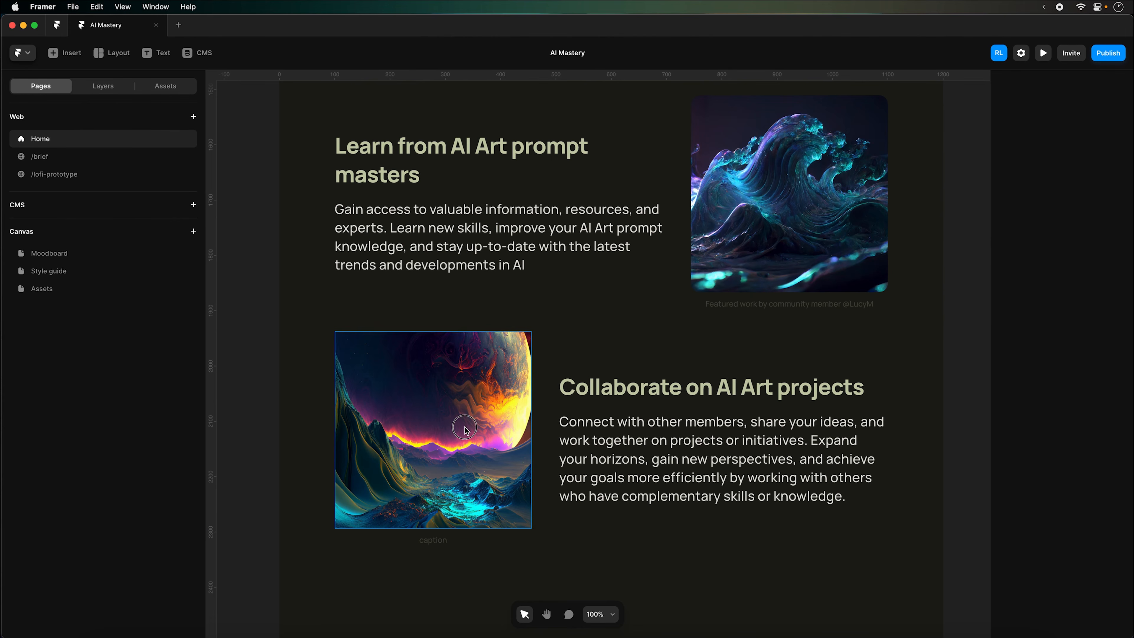
left_click(464, 427)
left_click(1096, 450)
left_click(934, 580)
key("super+v")
Change the alien planet image's caption to "Featured collab by community members" followed by the two members' handles
left_click(433, 539)
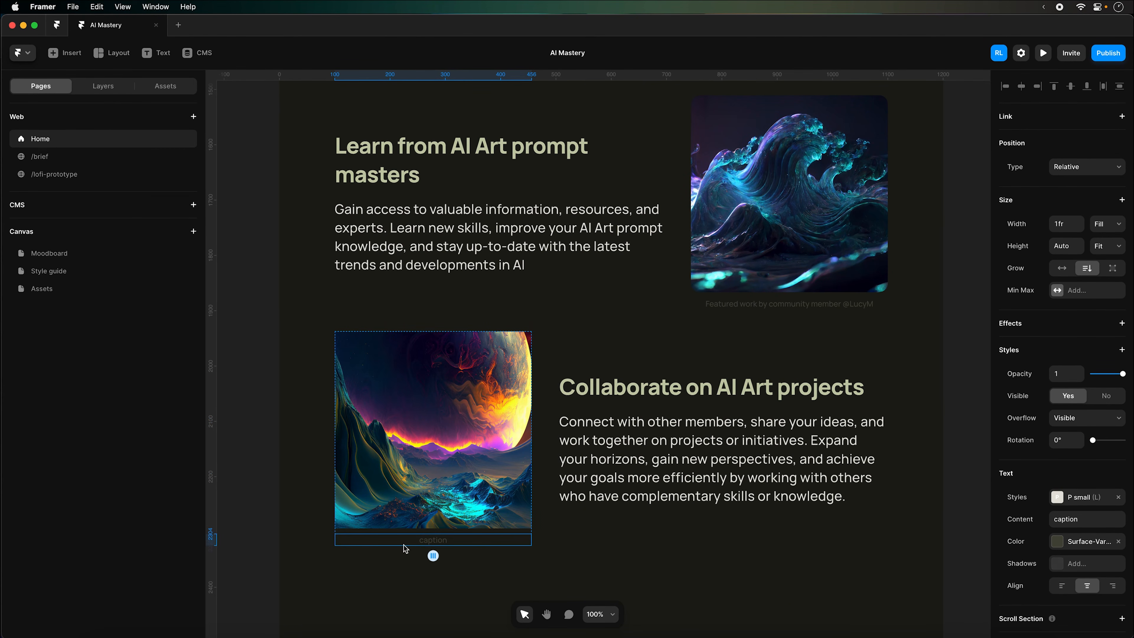
double_click(433, 540)
key("super+v")
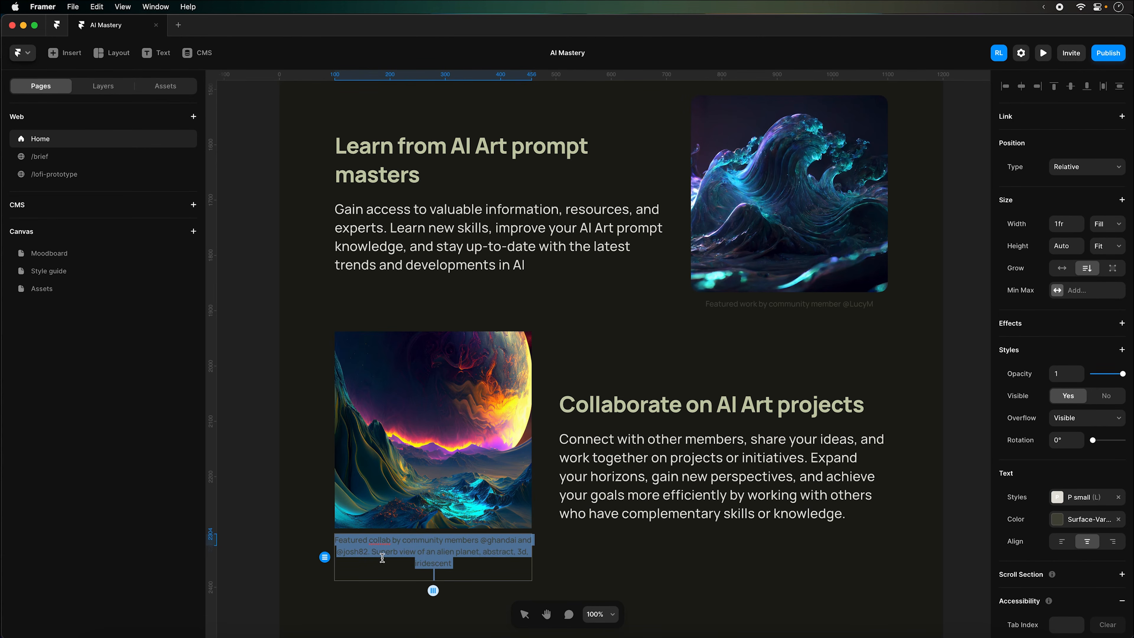
left_click_drag(370, 552, 596, 576)
key("BackSpace")
key("Escape")
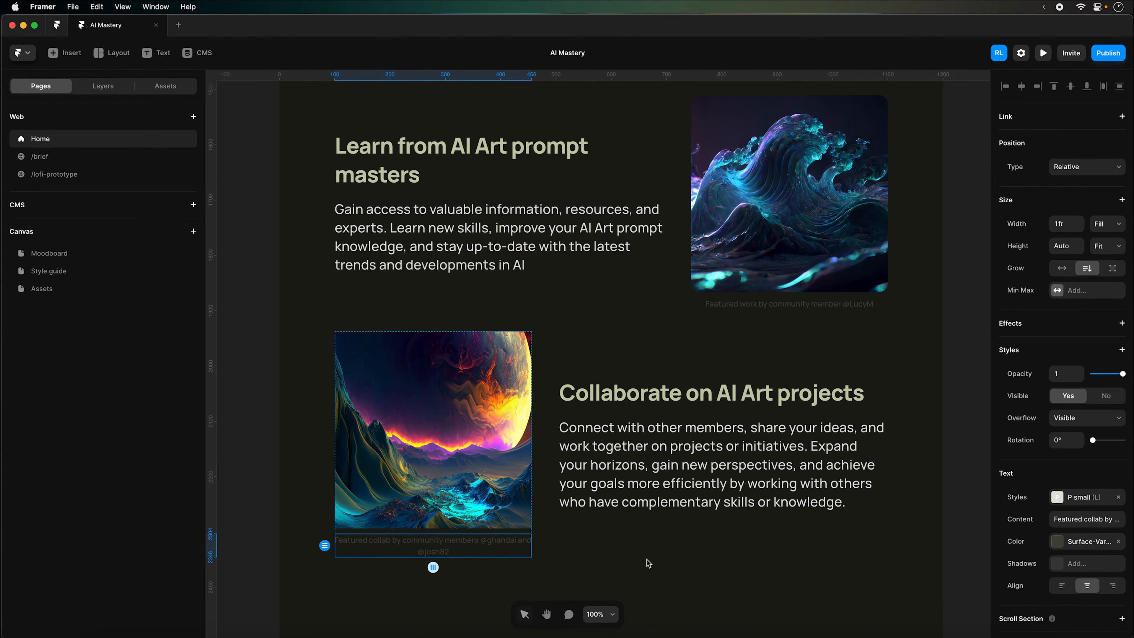
left_click(974, 397)
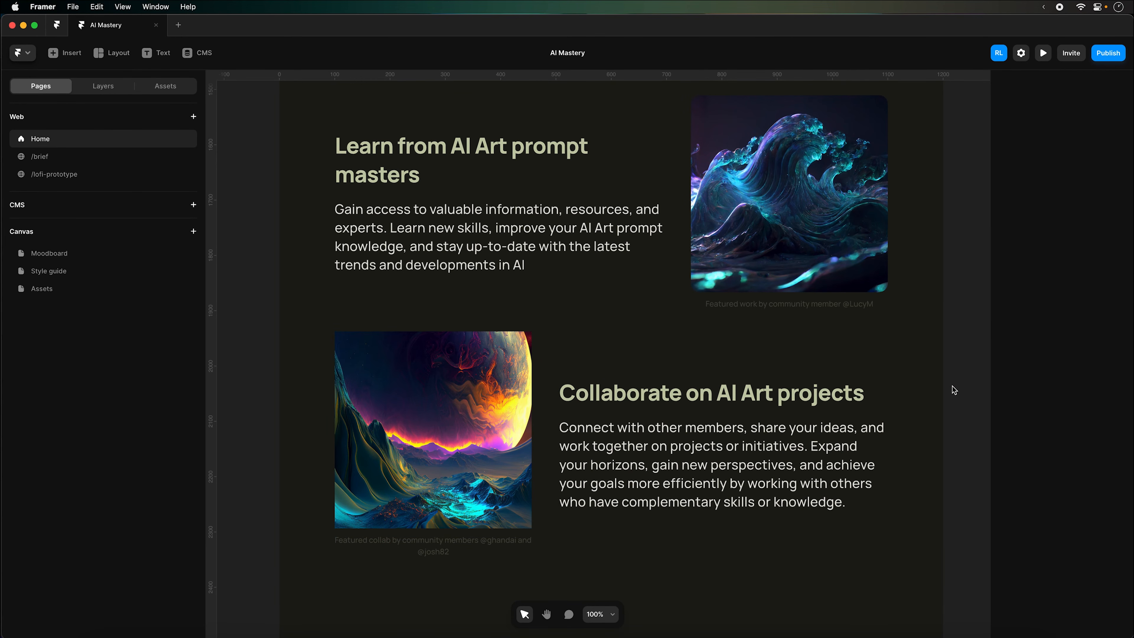
Rename the Desktop breakpoint's Rows layer that holds the three tickers as "Ticker container"
key("super+minus")
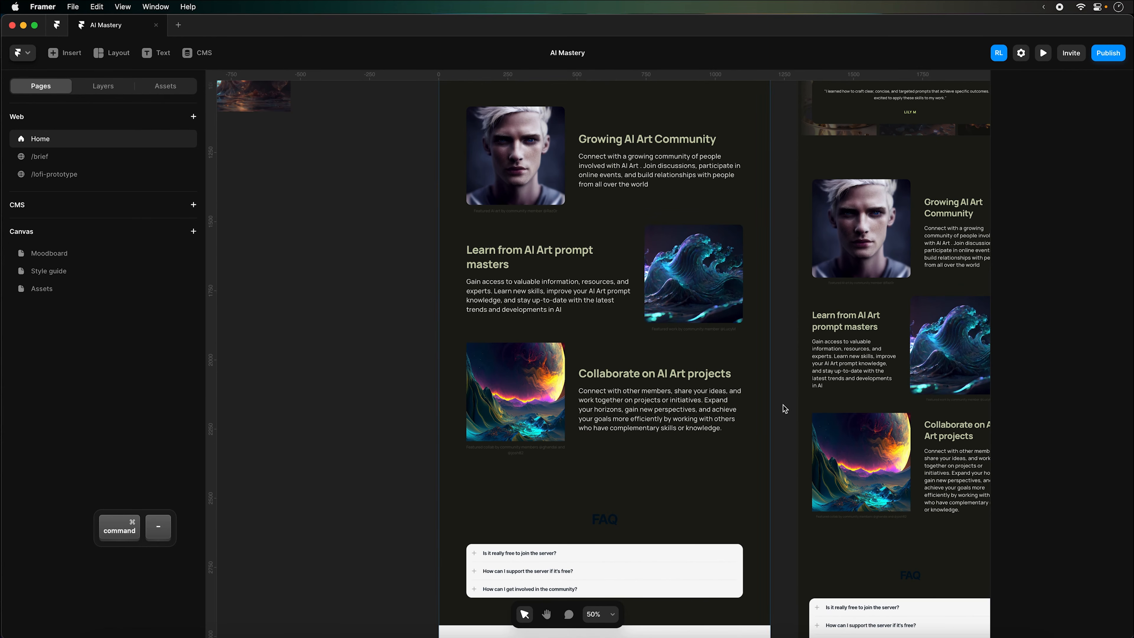
left_click(679, 416)
scroll(507, 271, "up", 5)
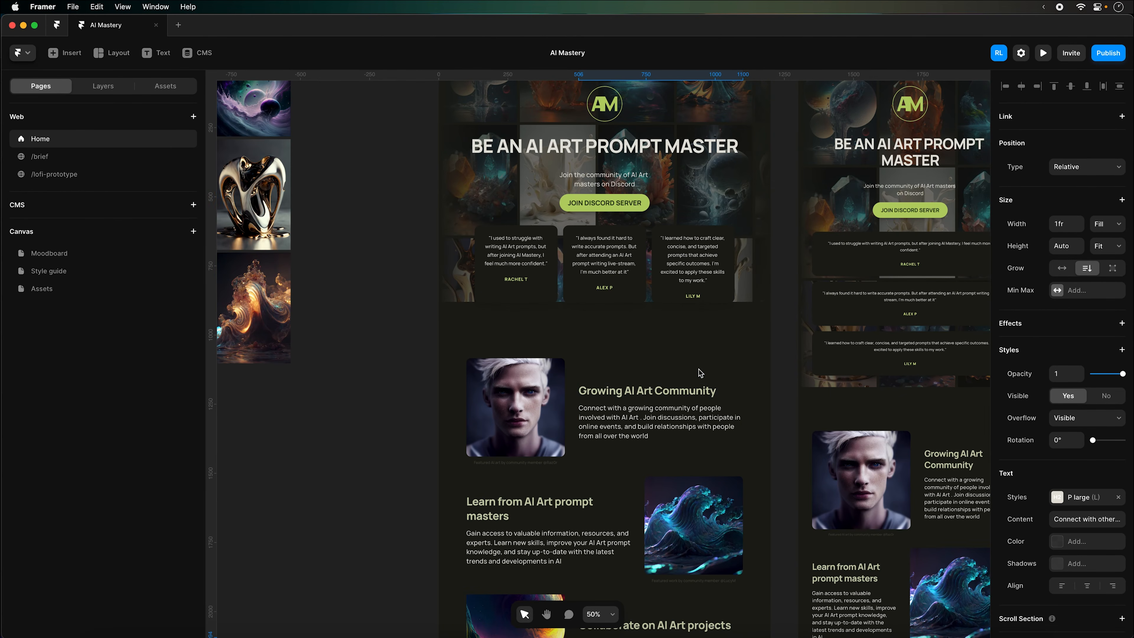
scroll(602, 259, "up", 5)
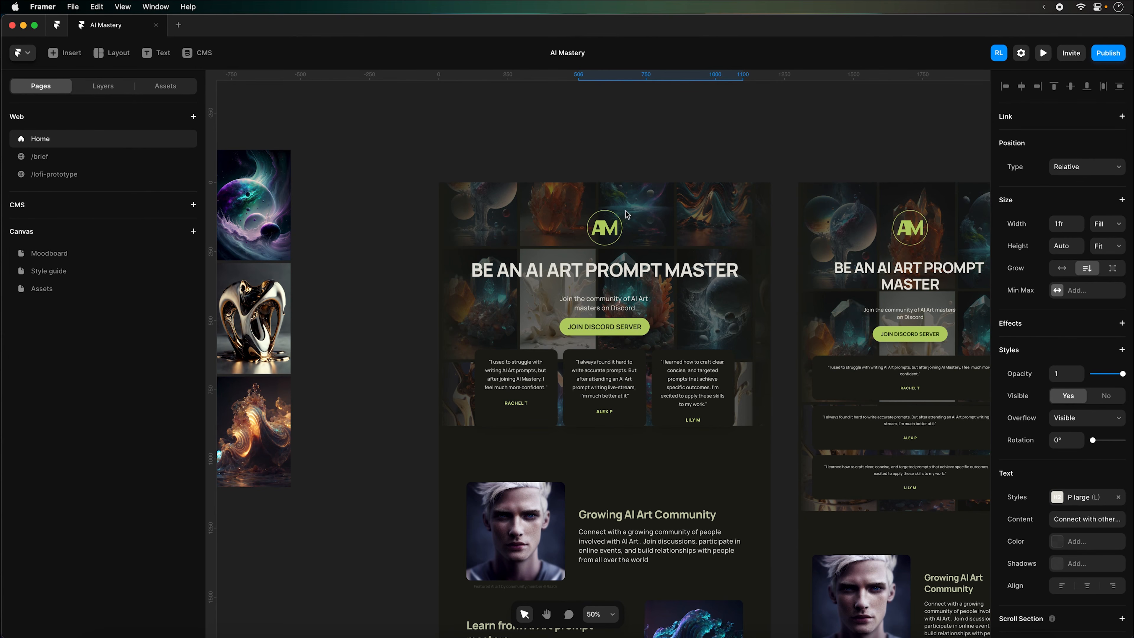
left_click(621, 214)
left_click(111, 92)
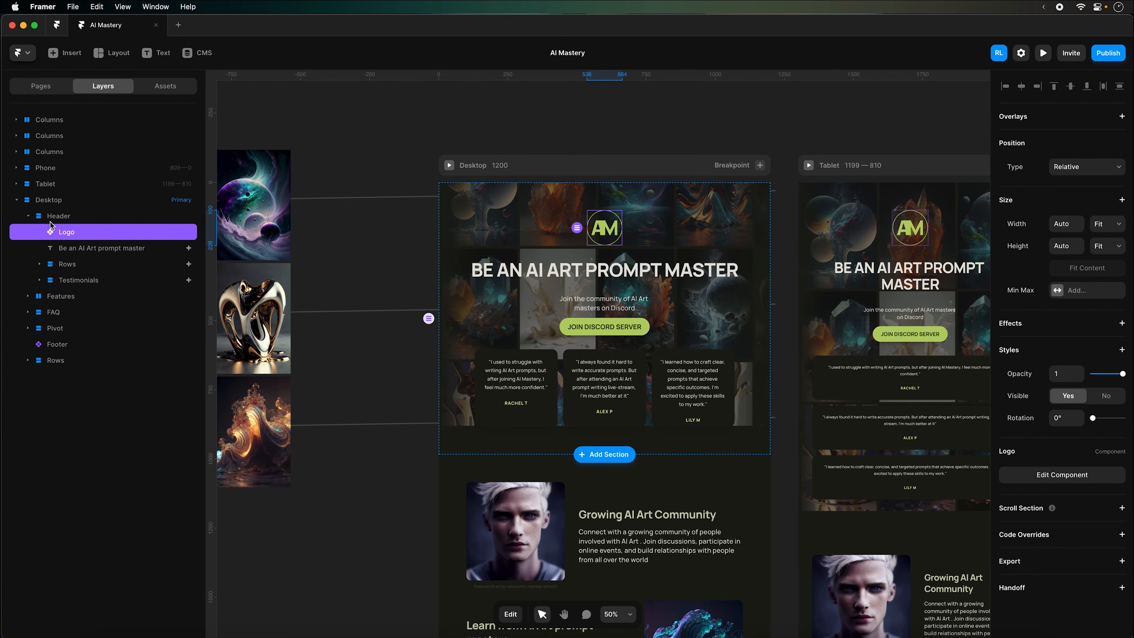
left_click(55, 360)
double_click(57, 363)
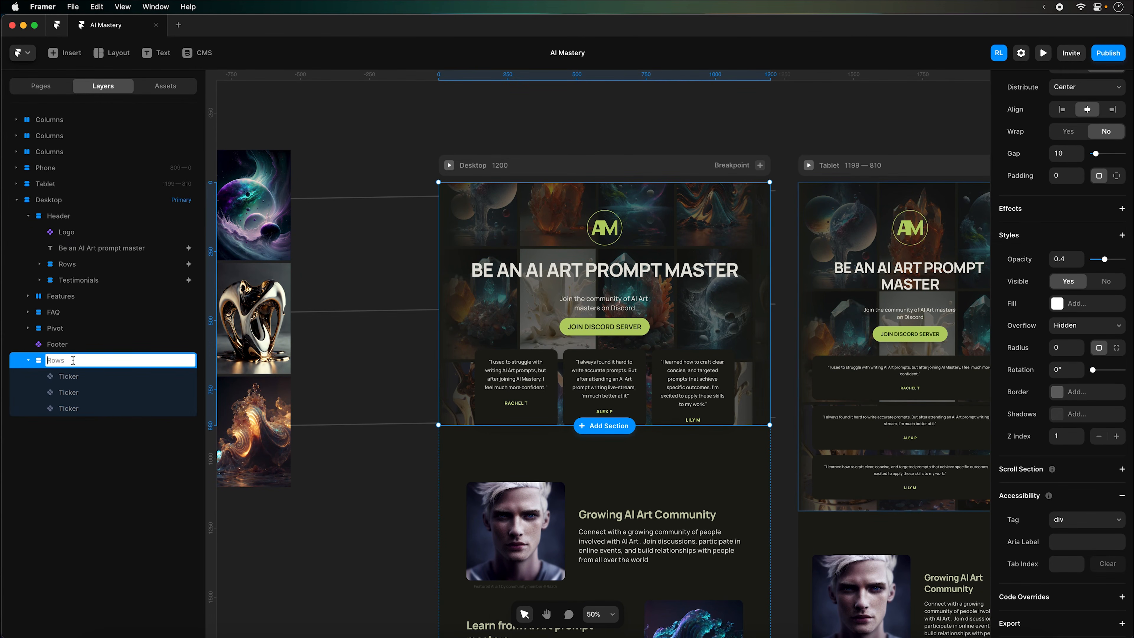
type("Ticker container")
key("Return")
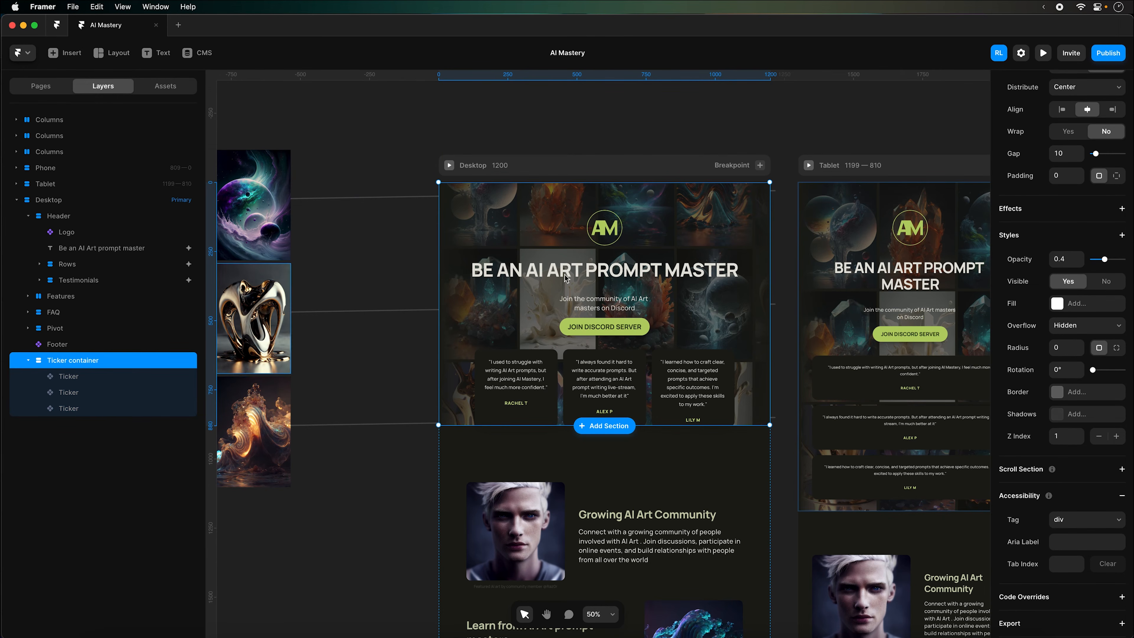
Preview the home page to examine the testimonial cards over the moving hero images, and return to the canvas
left_click(656, 452)
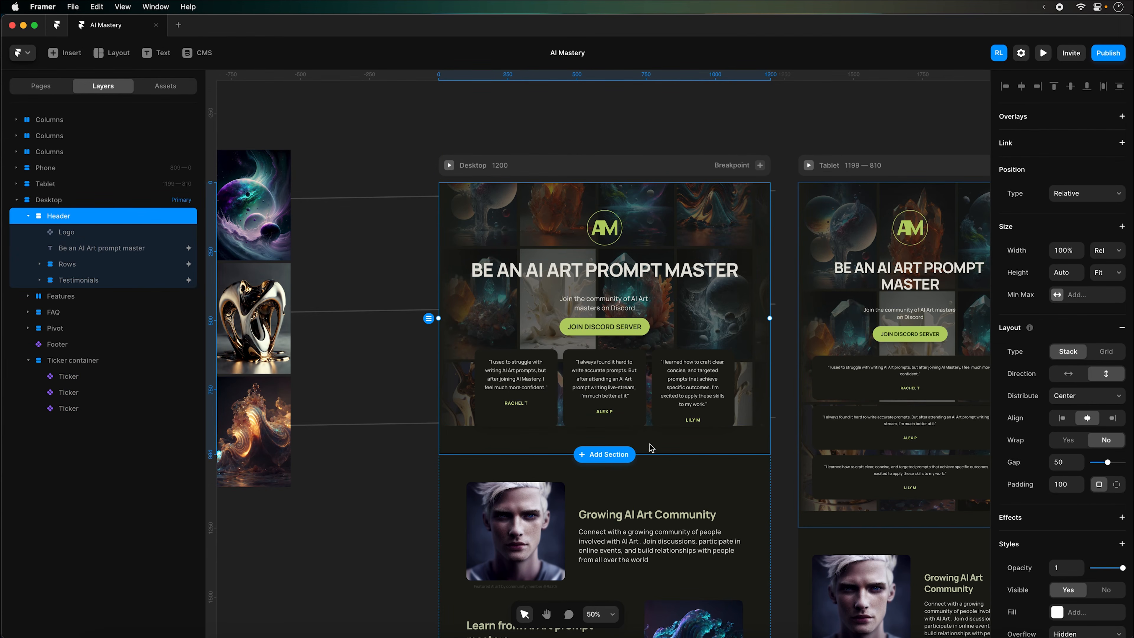
scroll(653, 330, "down", 5)
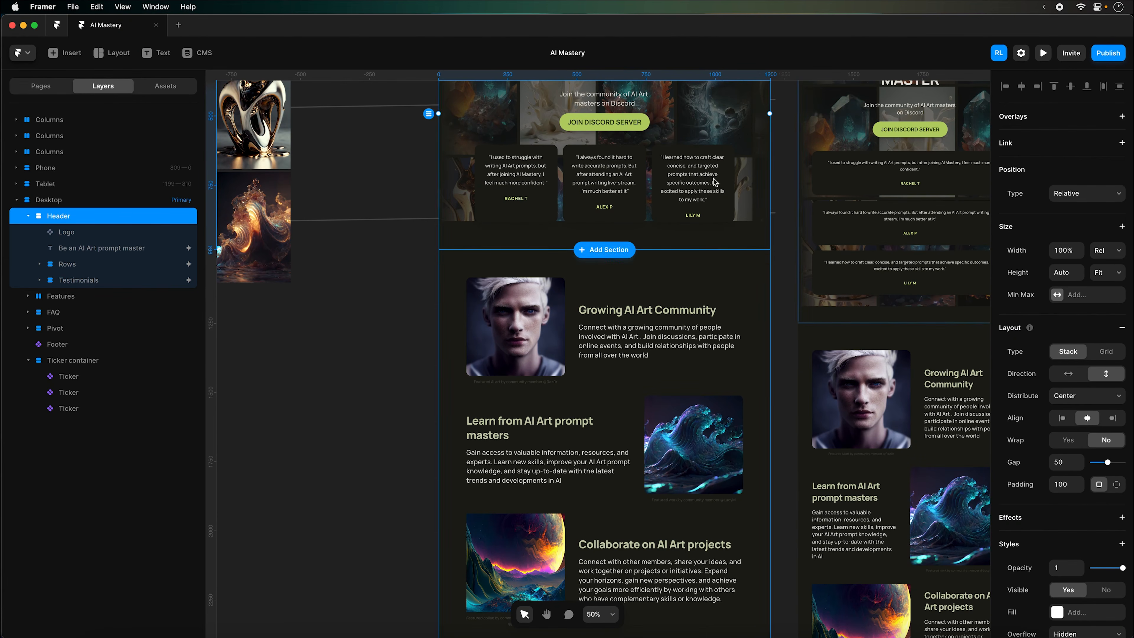
left_click(693, 178)
left_click(1042, 54)
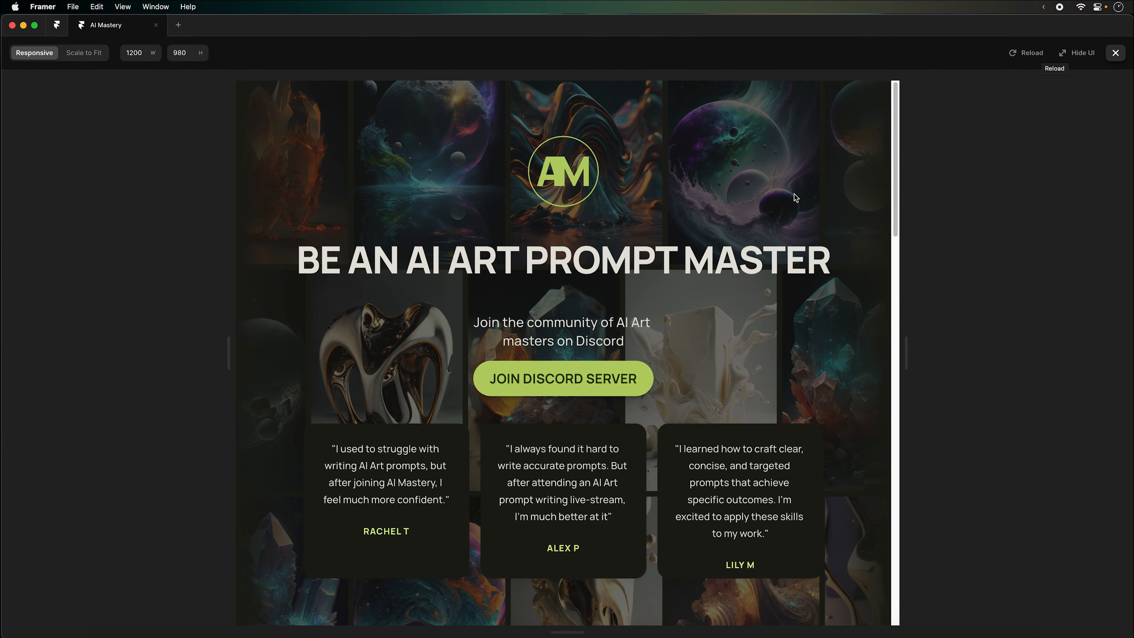
scroll(795, 191, "down", 2)
scroll(794, 191, "down", 1)
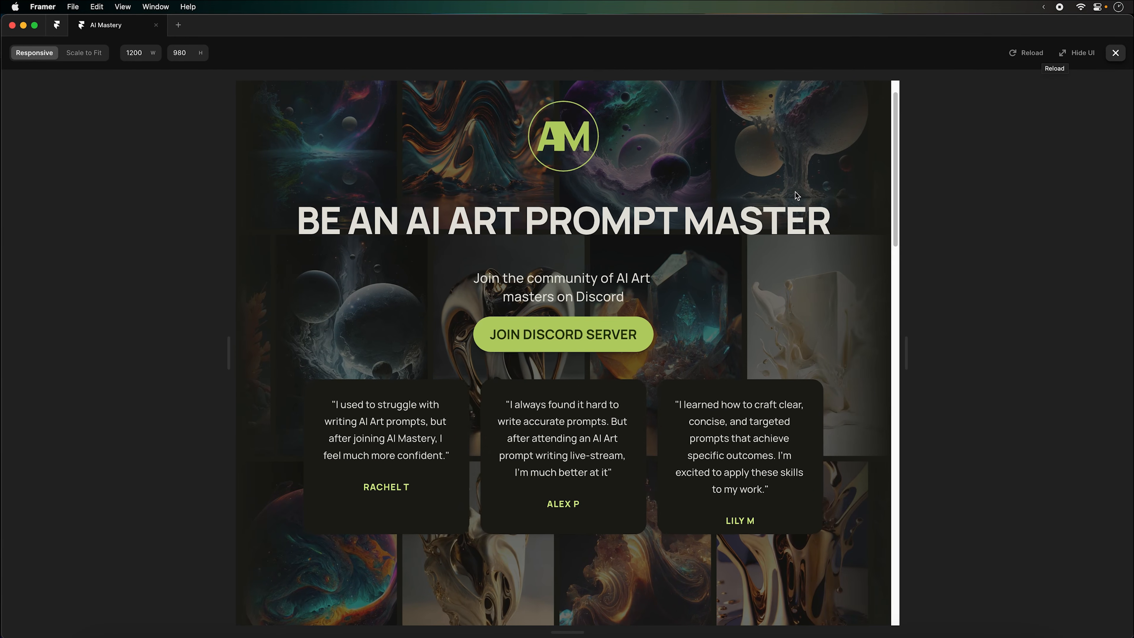
left_click(1115, 52)
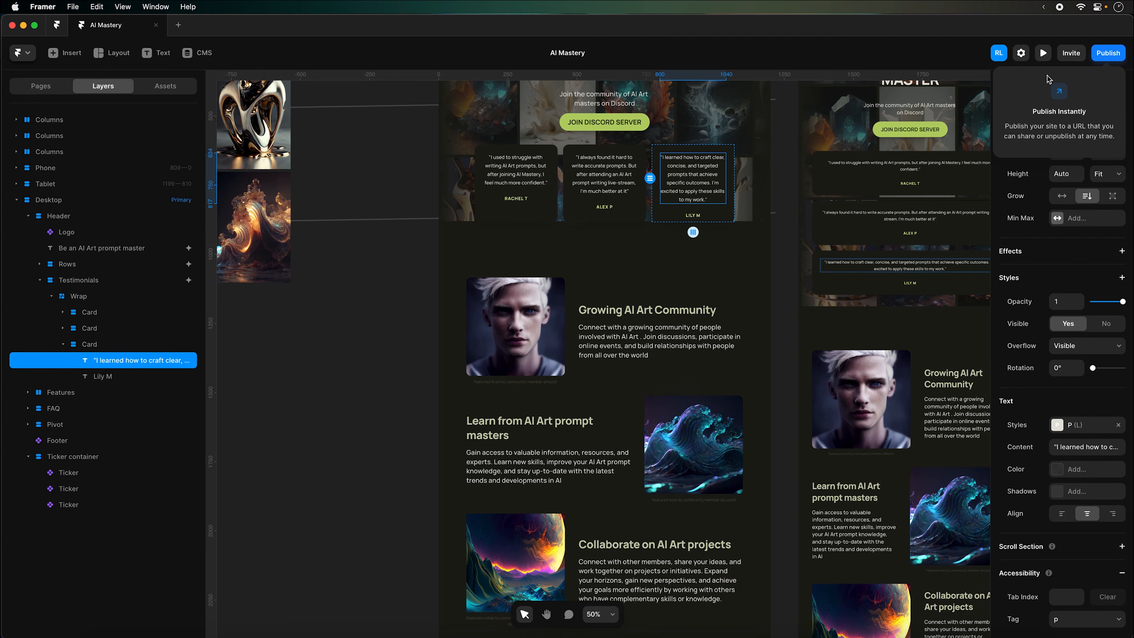
Remove the Surface fill from all three testimonial cards in the desktop header
left_click(546, 192)
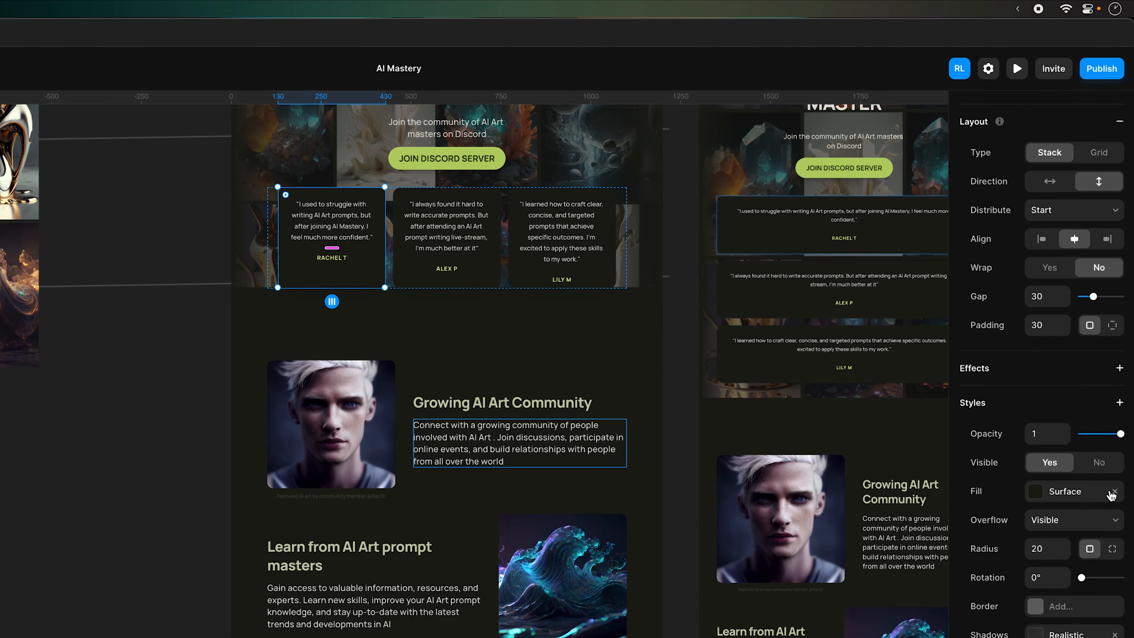
left_click(1112, 492)
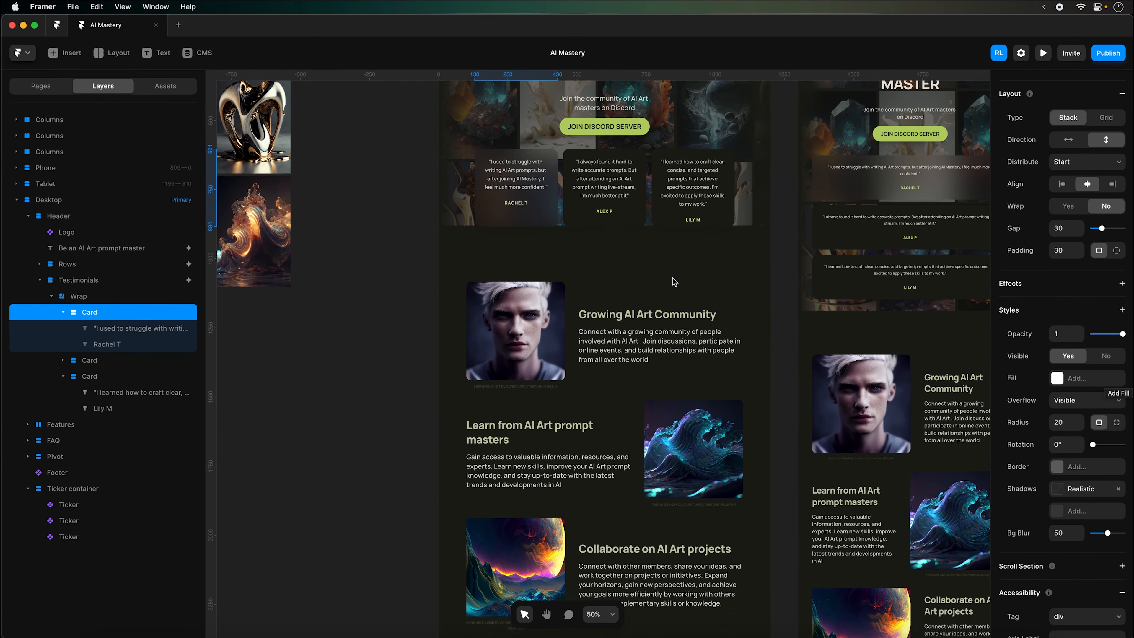
scroll(535, 360, "up", 2)
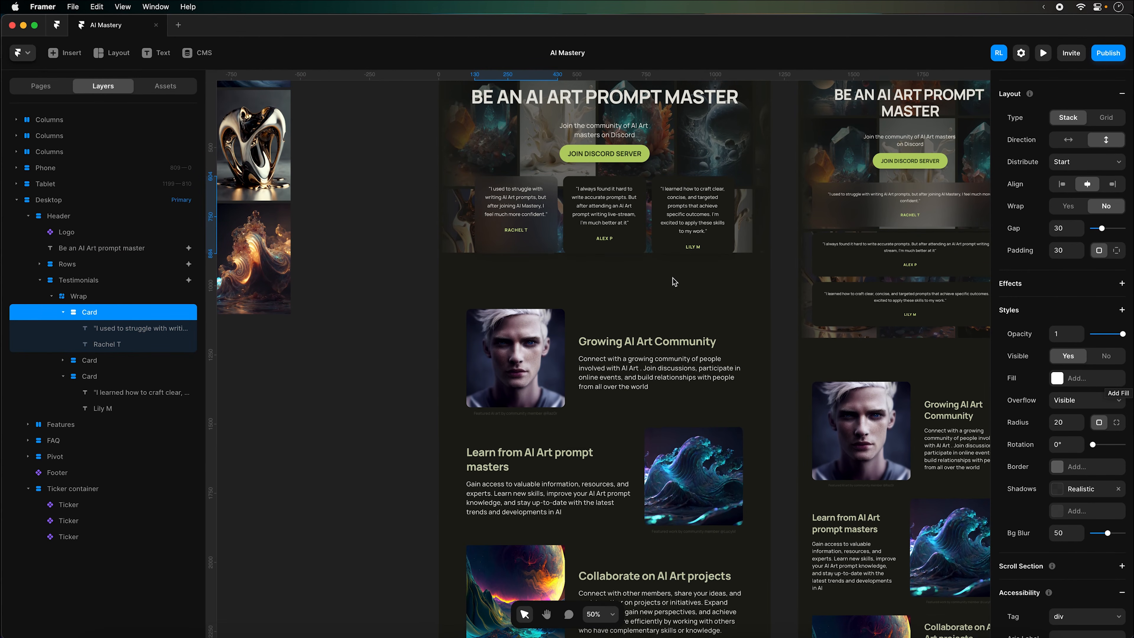
scroll(672, 278, "up", 3)
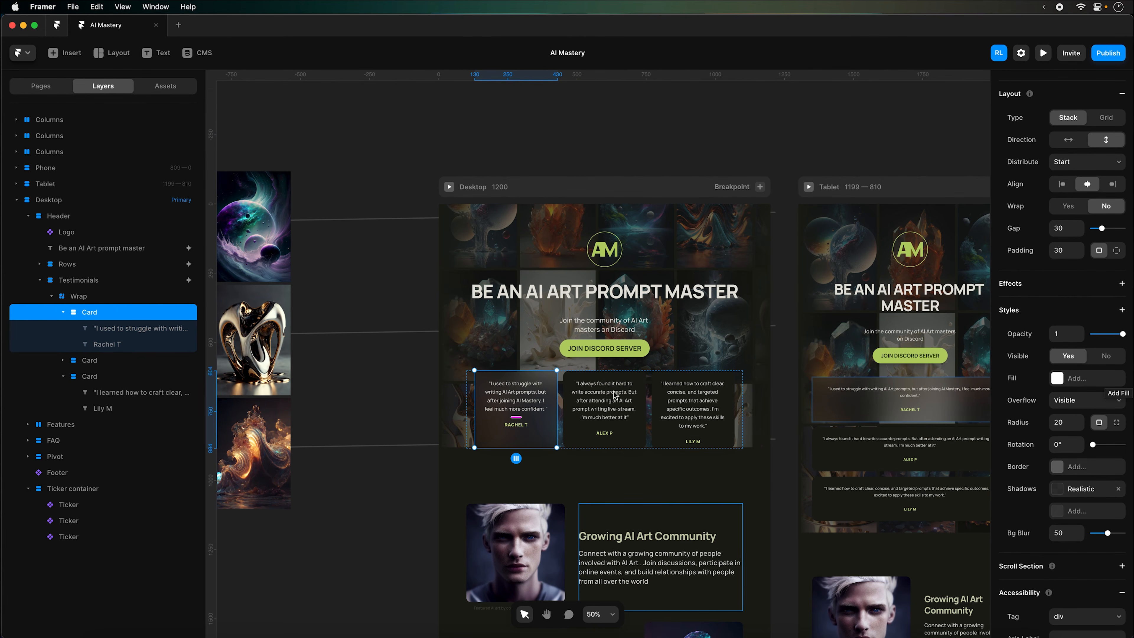
left_click(622, 380)
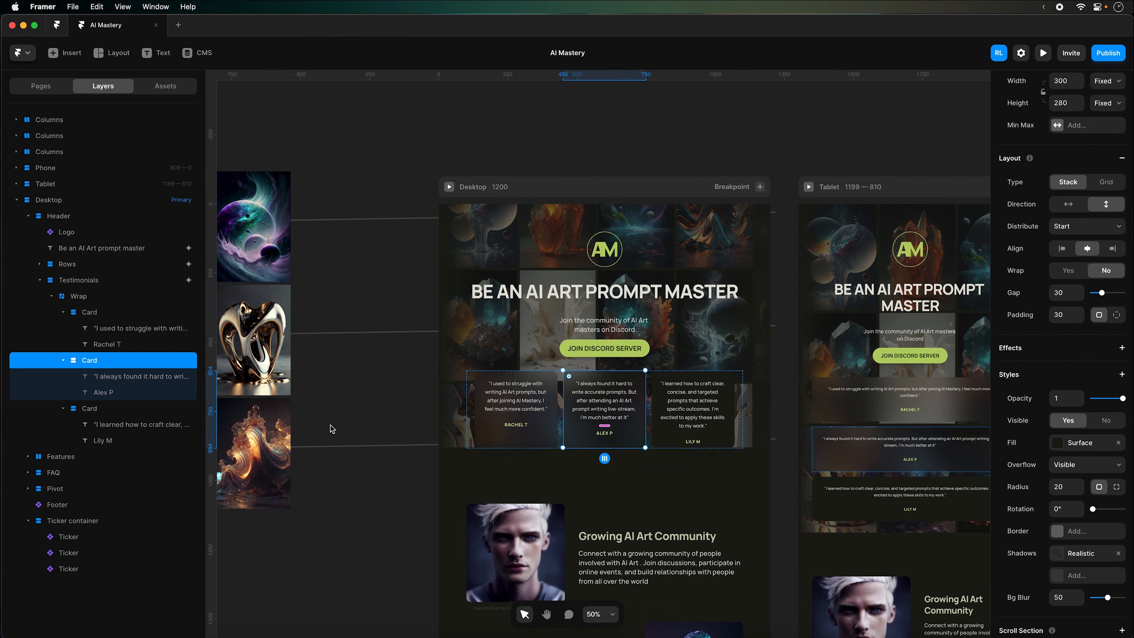
left_click(107, 409)
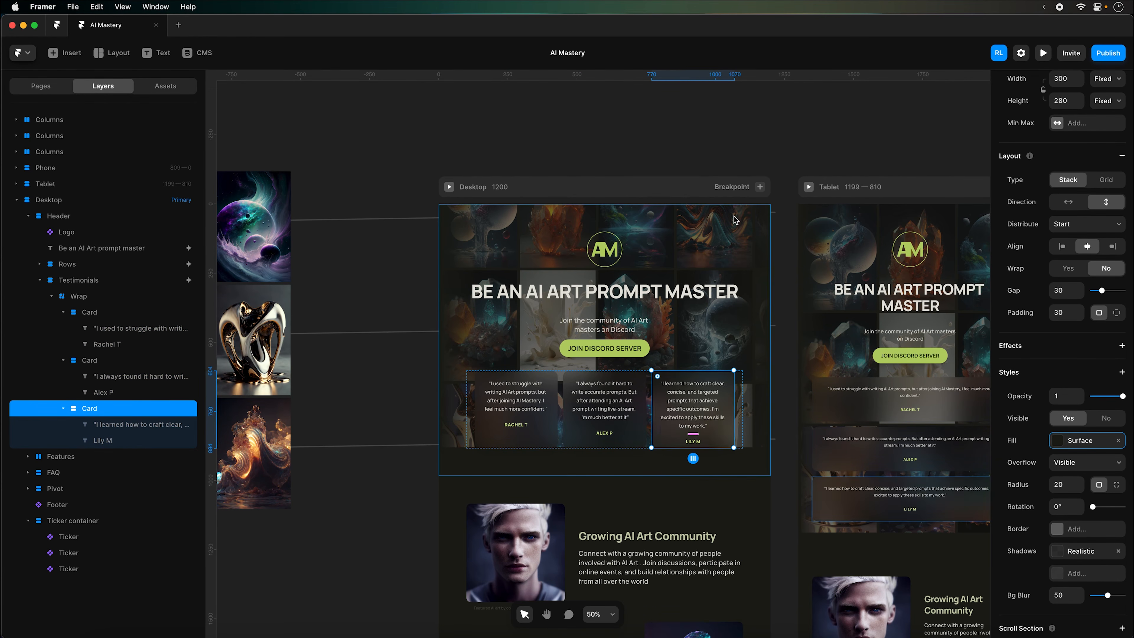
Preview the Desktop breakpoint and examine the page from the hero section down to the FAQ, then return to the canvas
left_click(701, 187)
left_click(1043, 53)
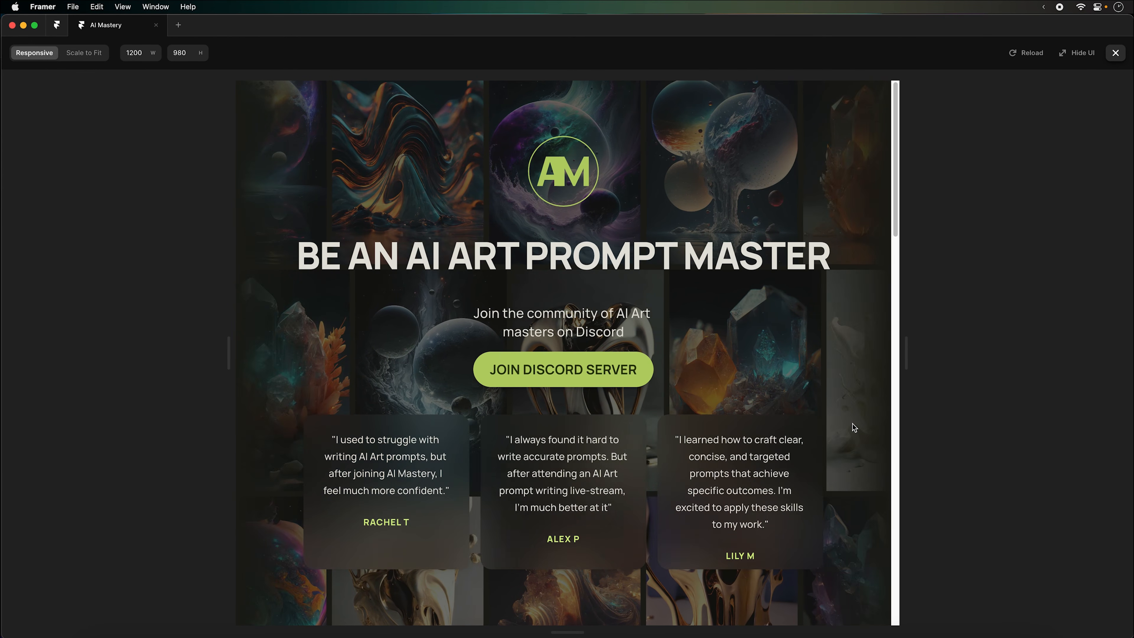
scroll(856, 421, "down", 4)
scroll(856, 421, "down", 5)
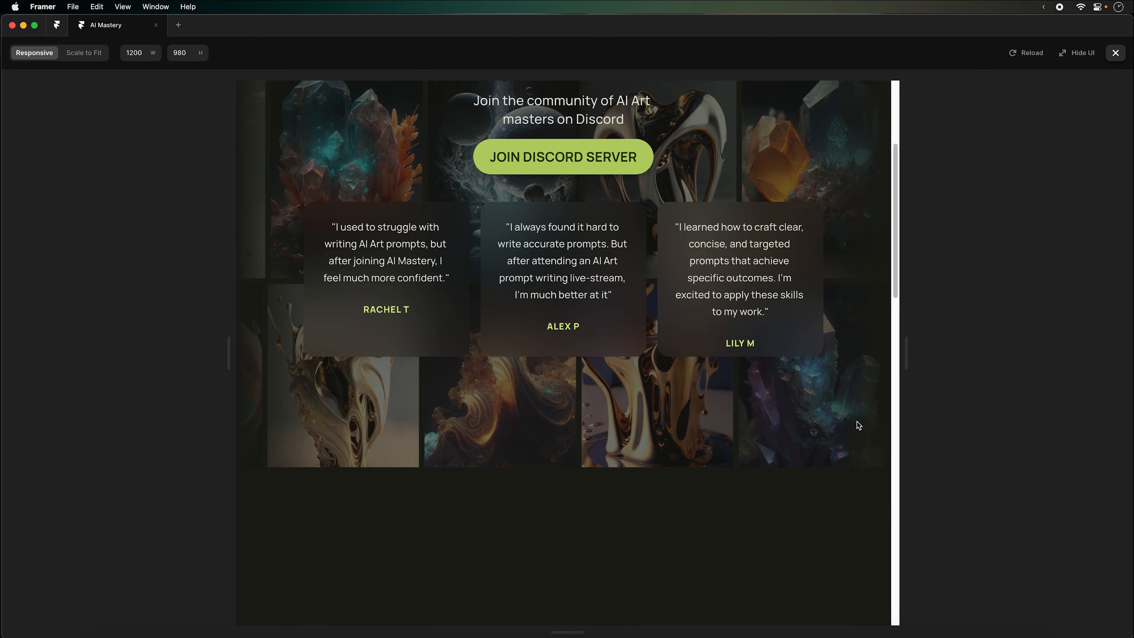
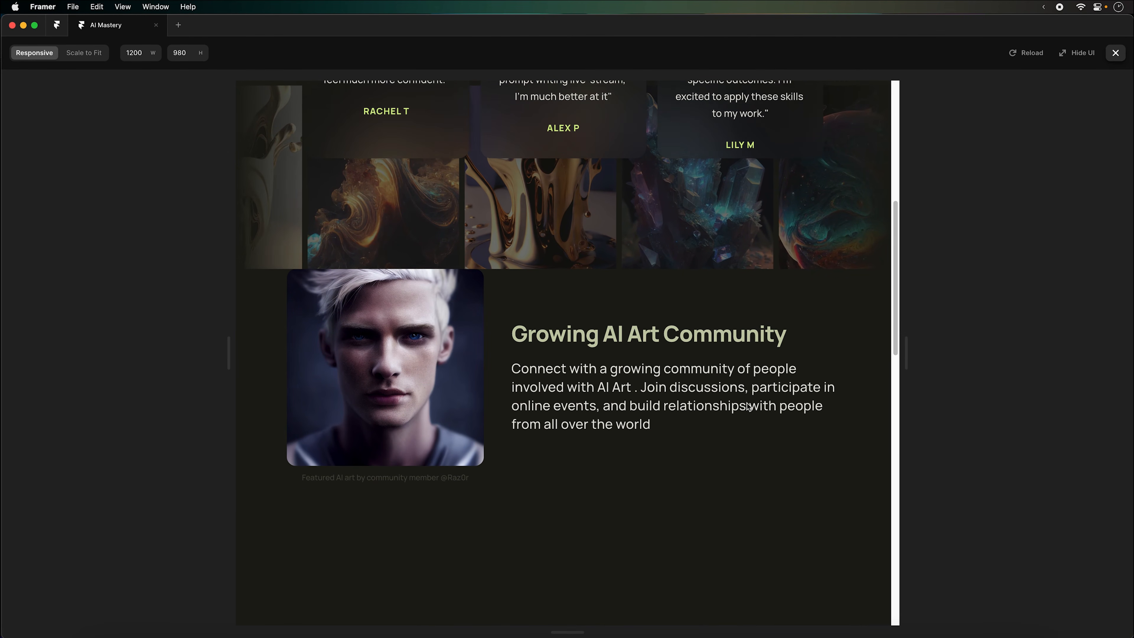
scroll(755, 409, "down", 8)
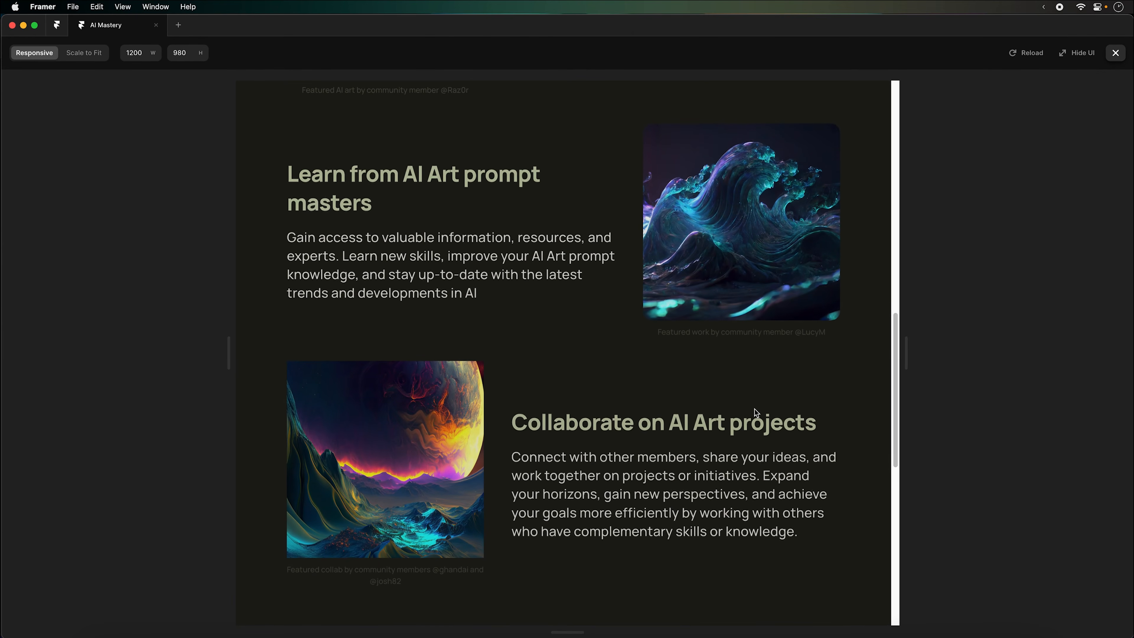
scroll(754, 409, "down", 5)
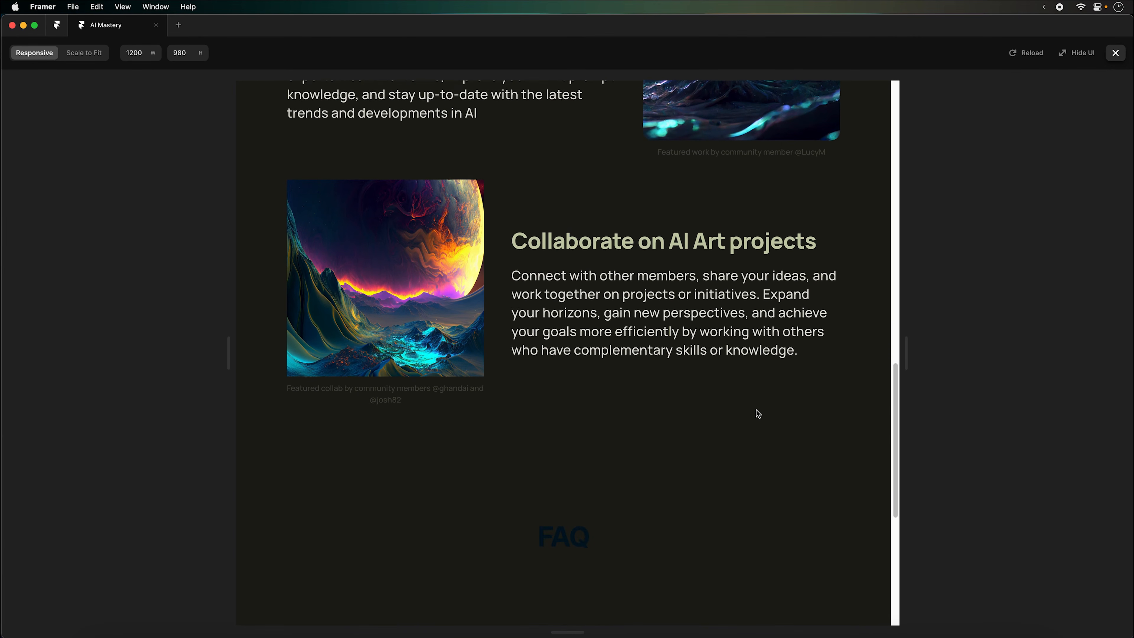
scroll(755, 409, "down", 1)
scroll(753, 405, "up", 20)
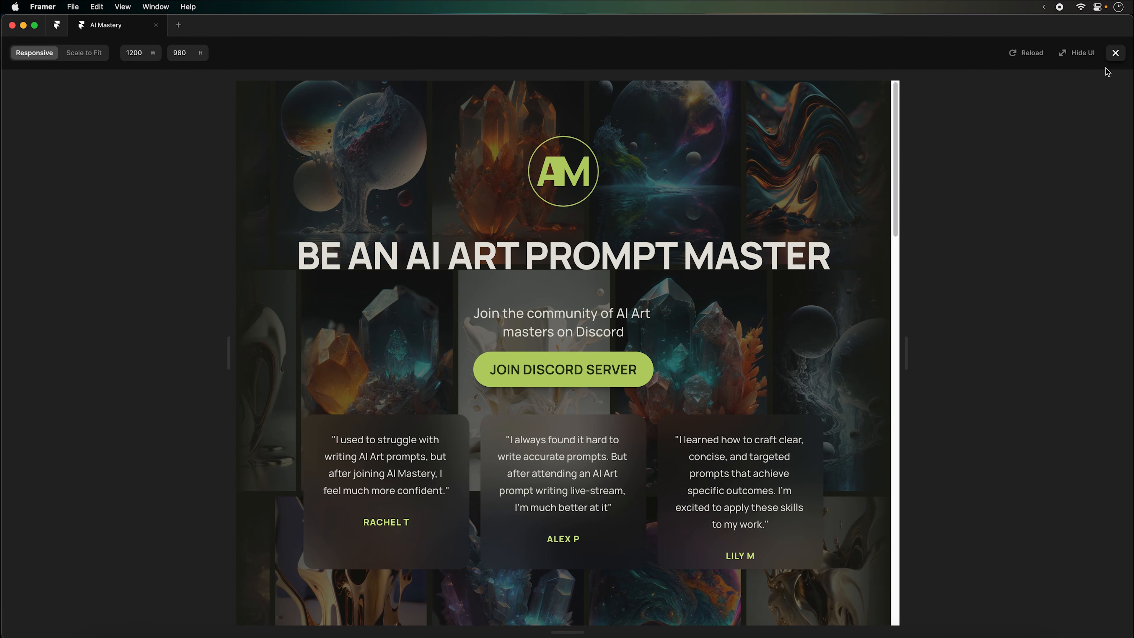
left_click(1115, 53)
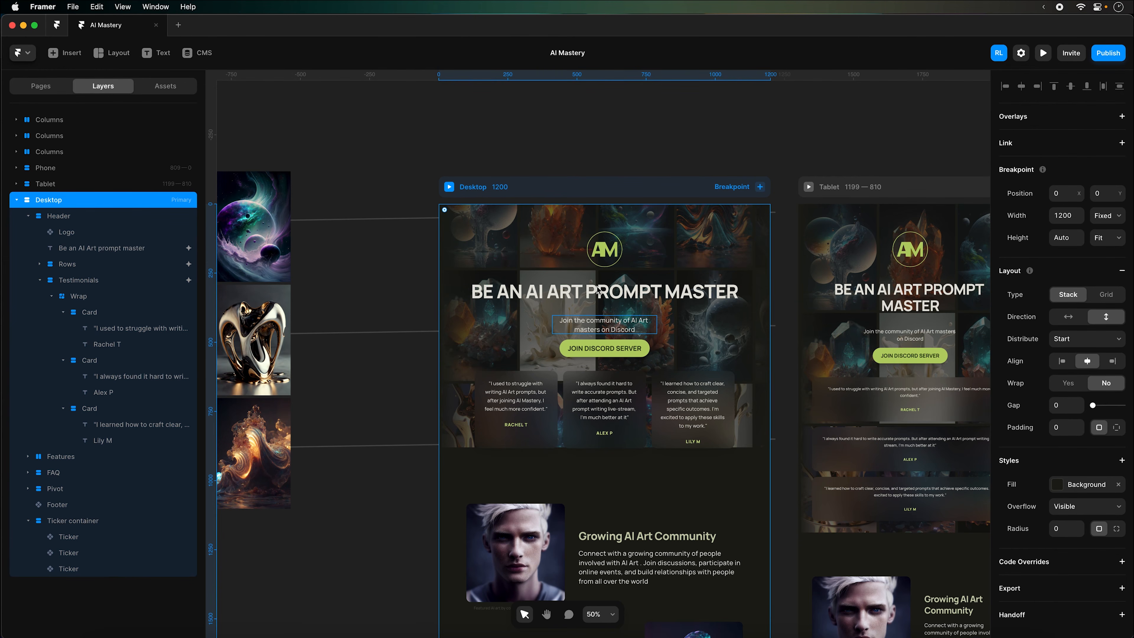
Set the Ticker container's height to 100vh
left_click(126, 523)
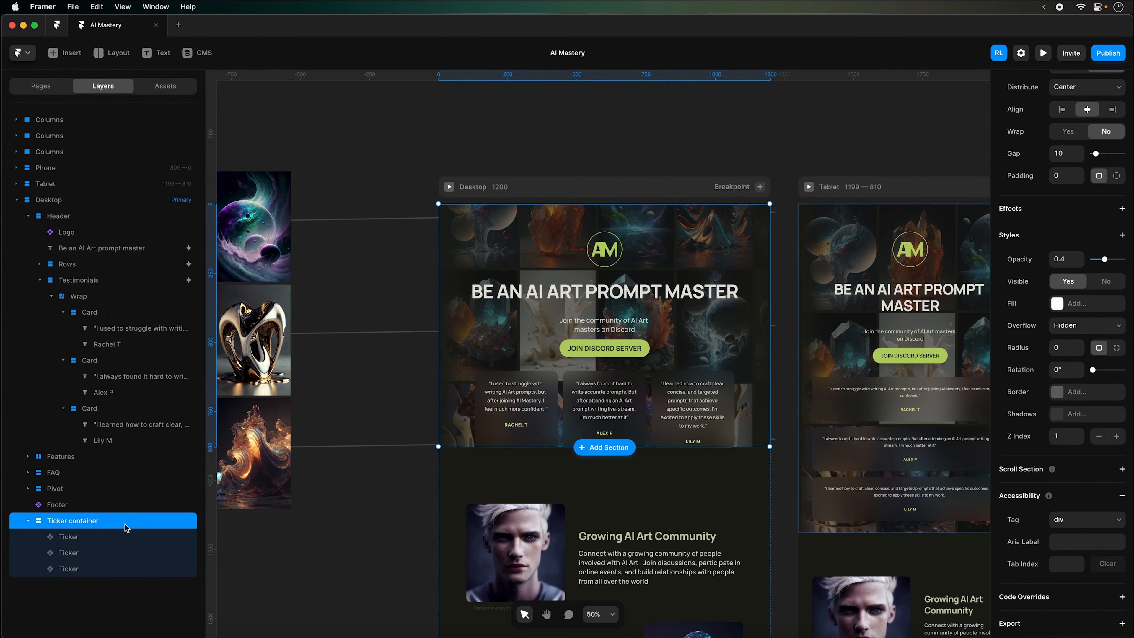
scroll(1069, 216, "up", 10)
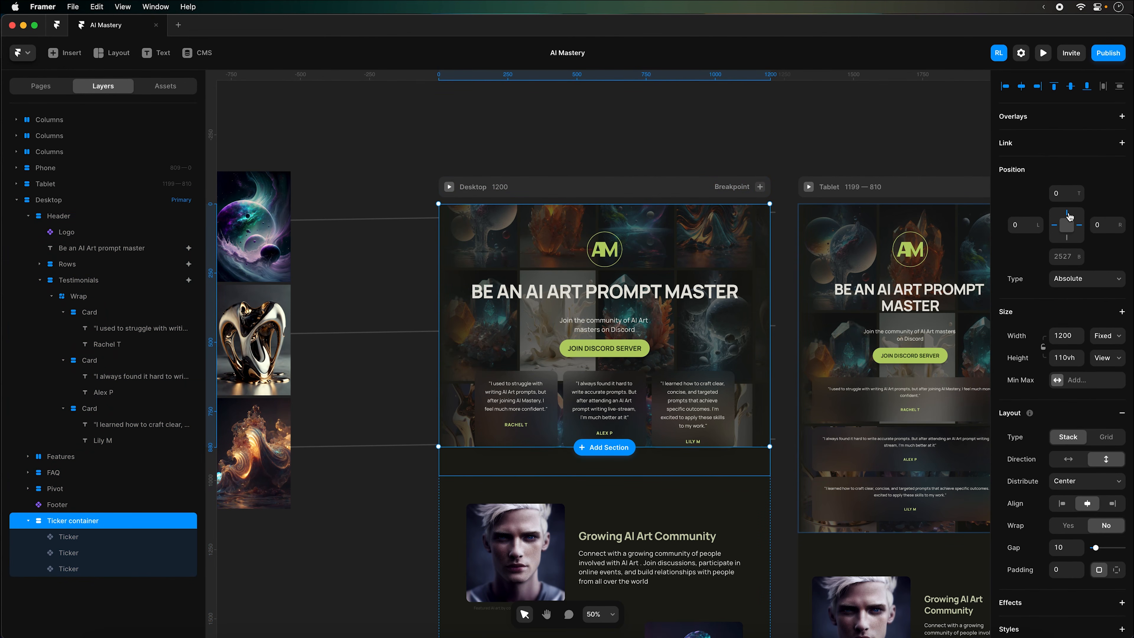
left_click(1063, 359)
type("100vh")
key("Return")
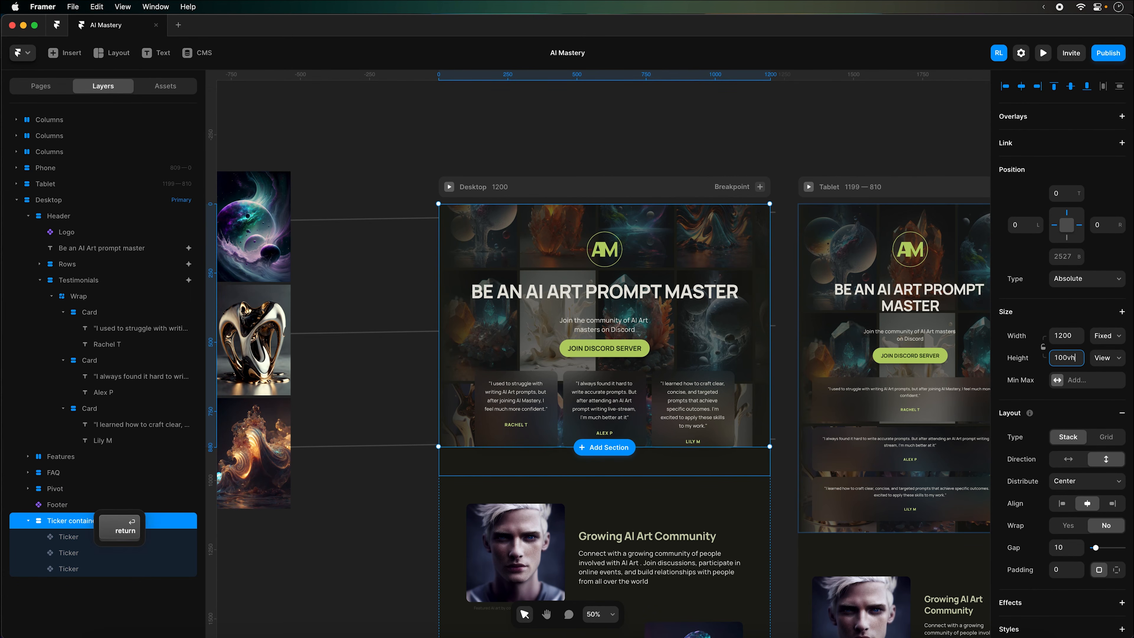
Preview the Desktop breakpoint to check the ticker background's height from the hero down to the FAQ, then return to the canvas
left_click(594, 192)
left_click(1039, 56)
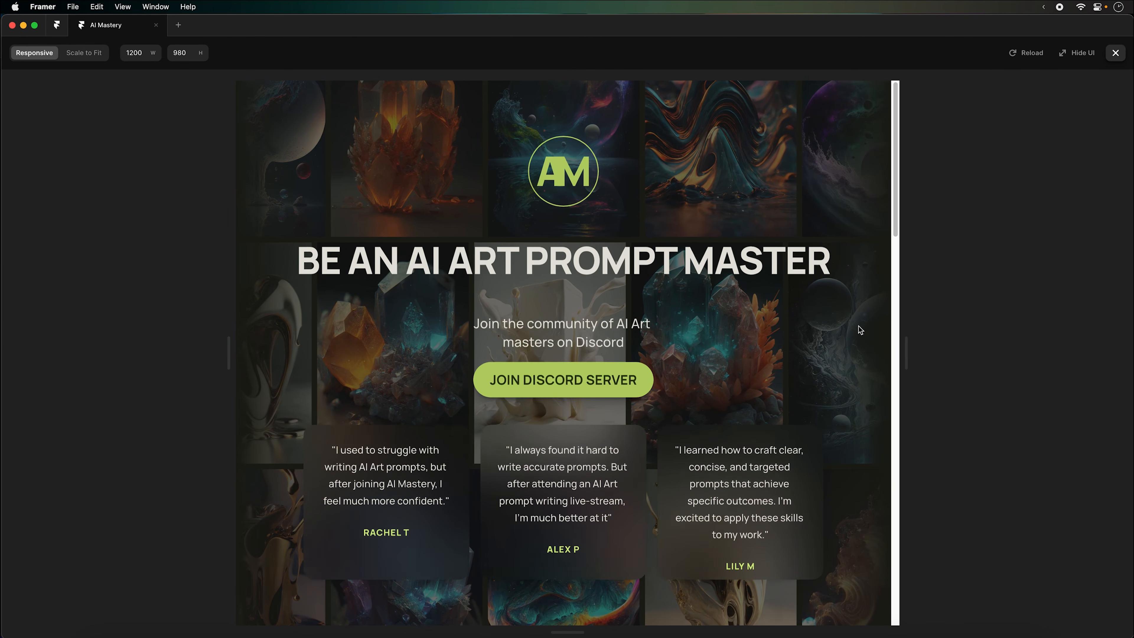
scroll(858, 330, "down", 2)
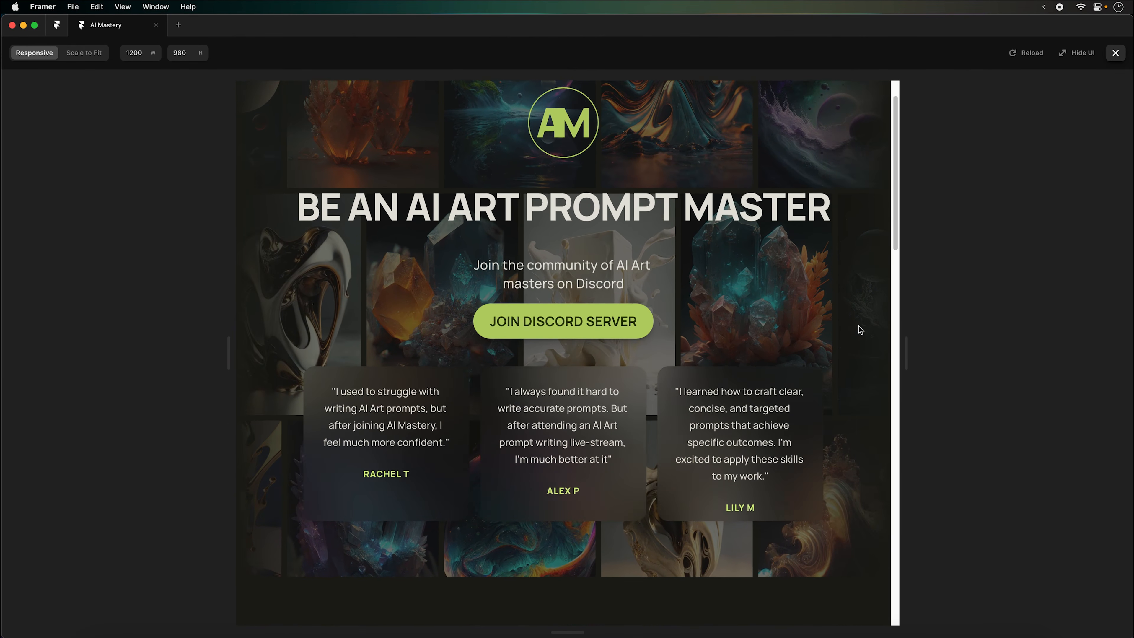
scroll(858, 329, "down", 5)
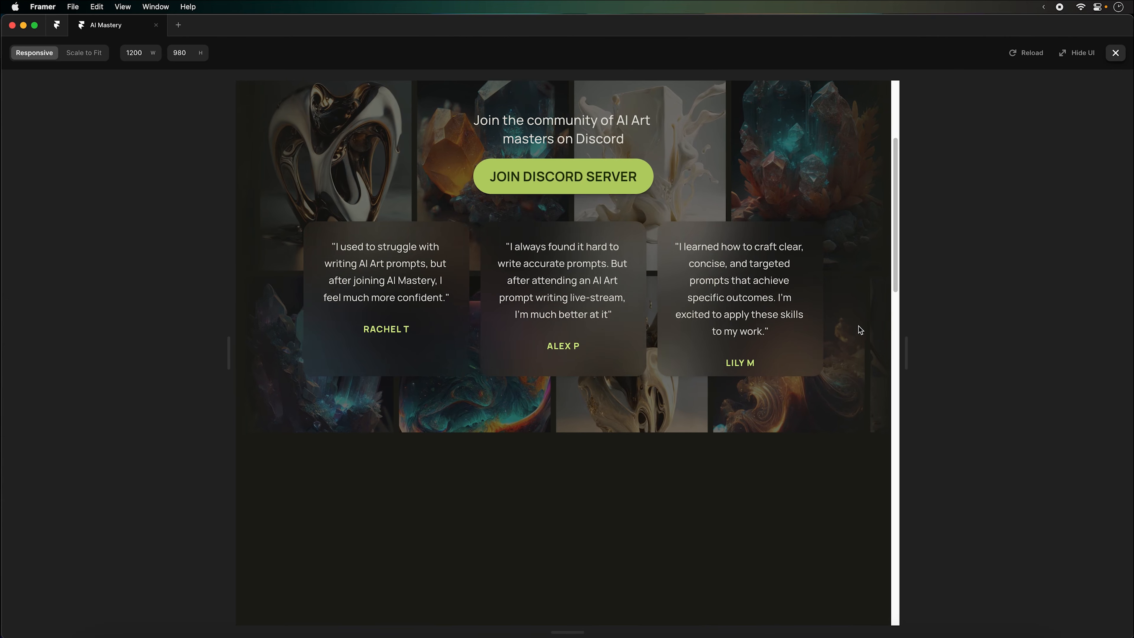
scroll(858, 326, "down", 5)
scroll(859, 329, "down", 7)
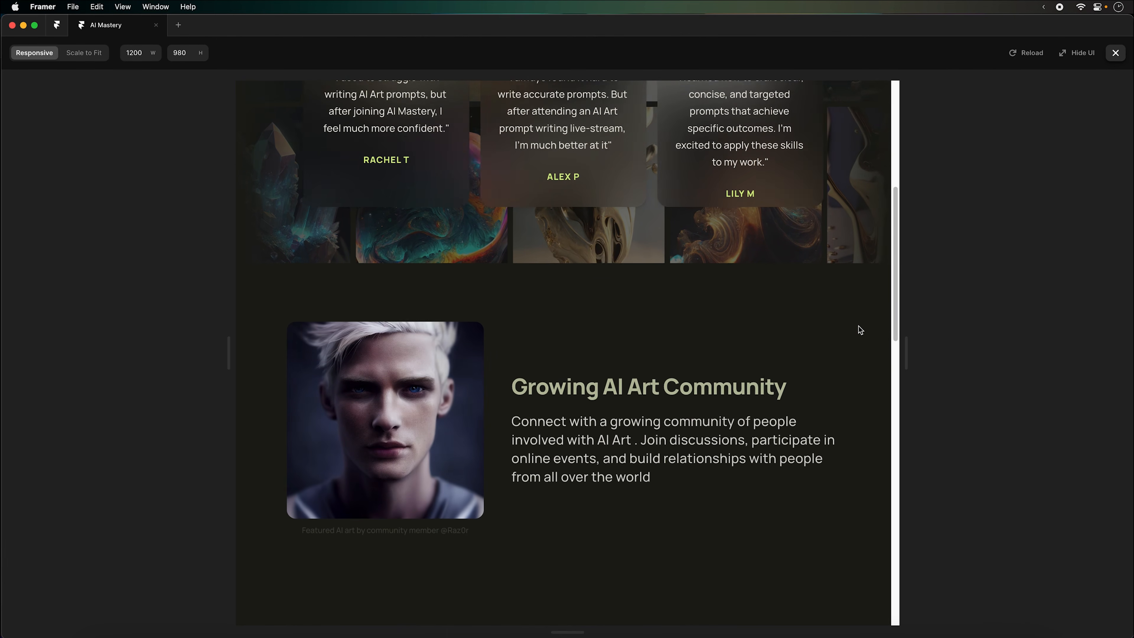
scroll(858, 327, "down", 20)
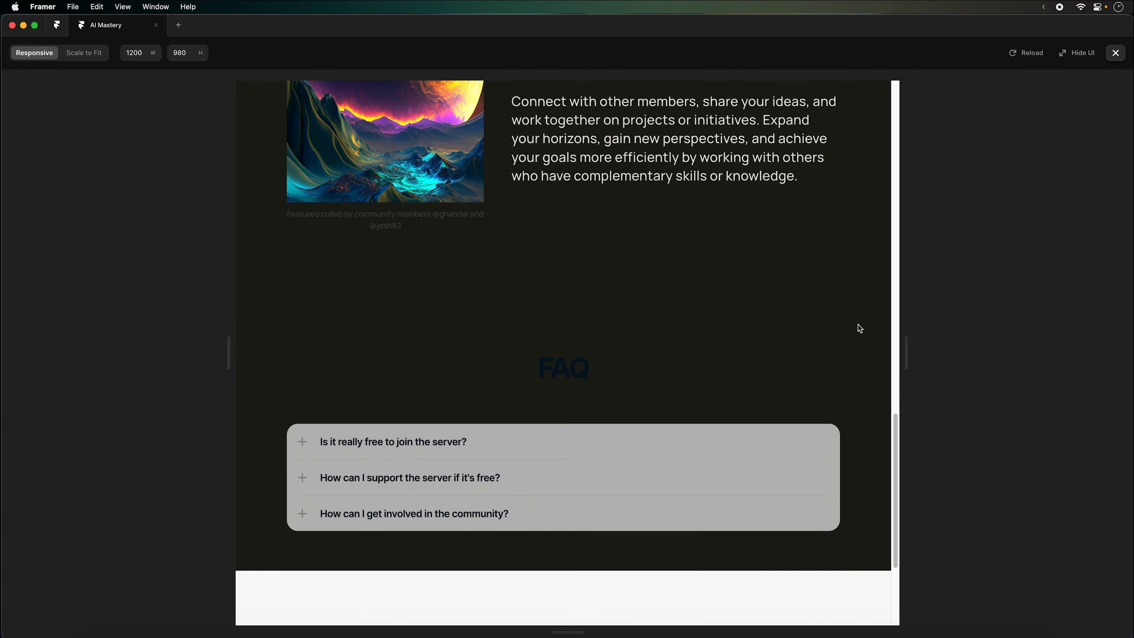
scroll(866, 324, "up", 14)
scroll(866, 318, "up", 20)
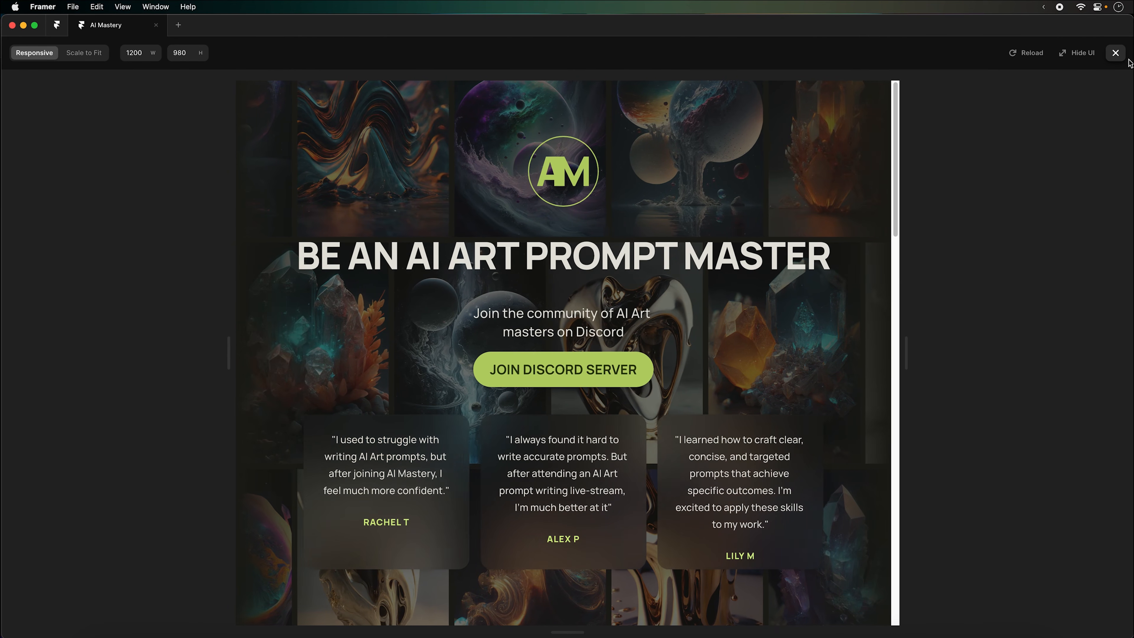
left_click(1115, 53)
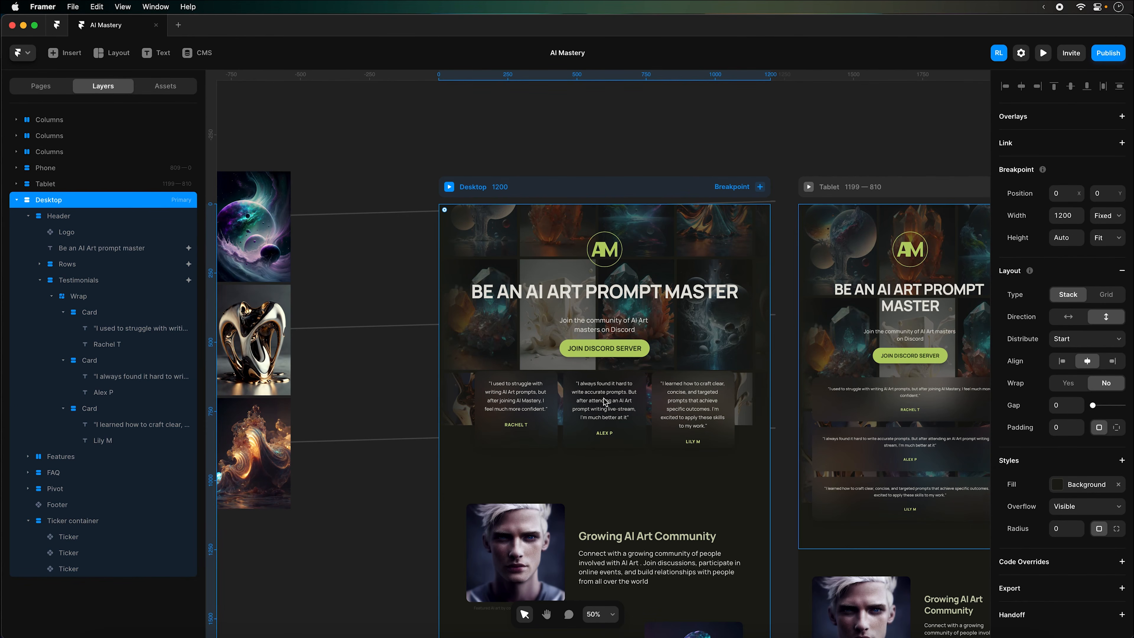
Set the gap inside the first testimonial card of the desktop header to 20
left_click(530, 405)
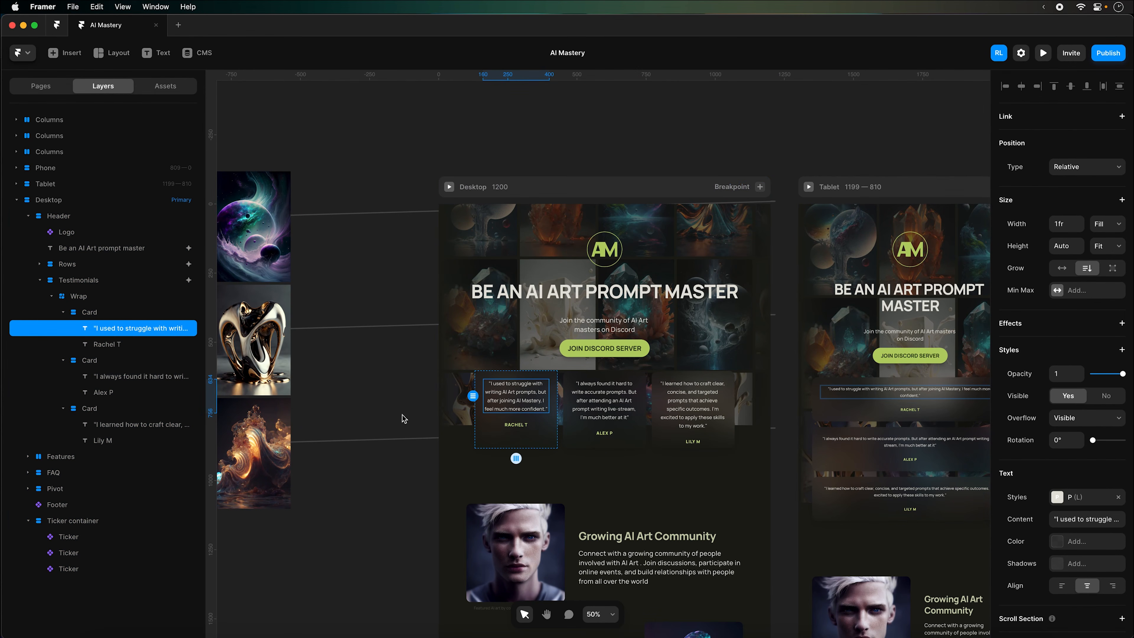
left_click(111, 312)
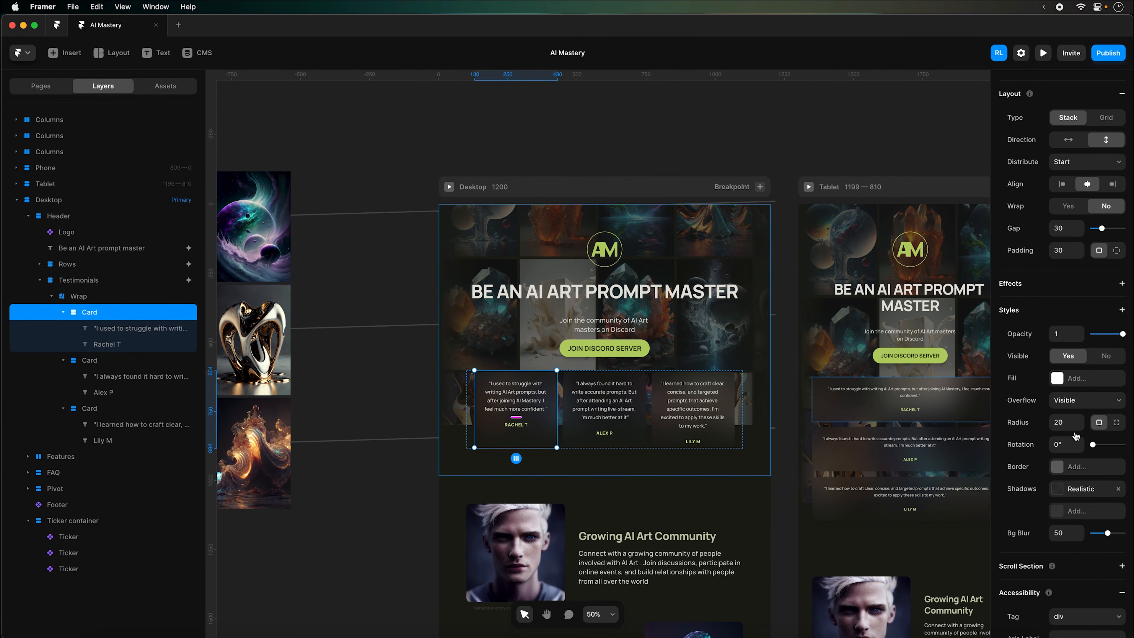
left_click(1065, 230)
type("15")
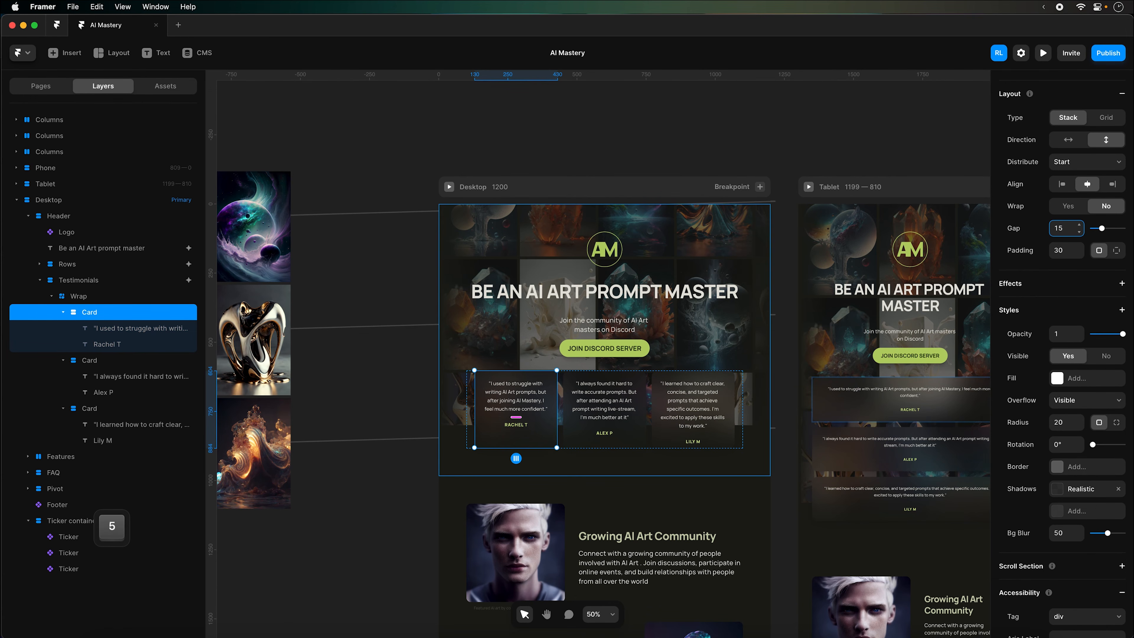
key("Return")
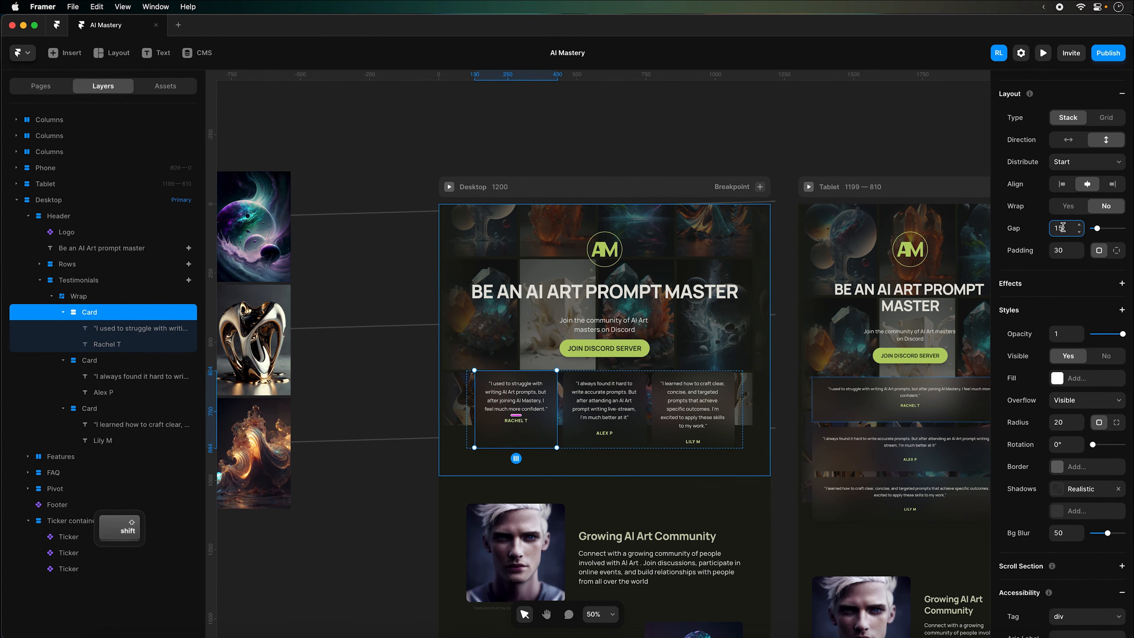
key("shift+Up")
key("Down")
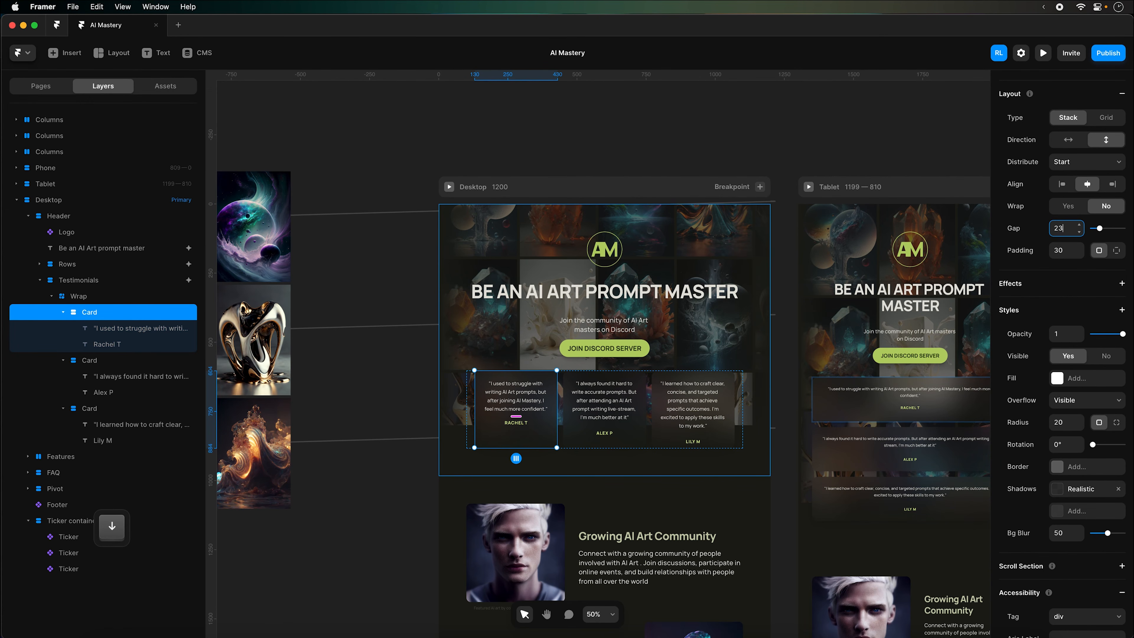
key("Down")
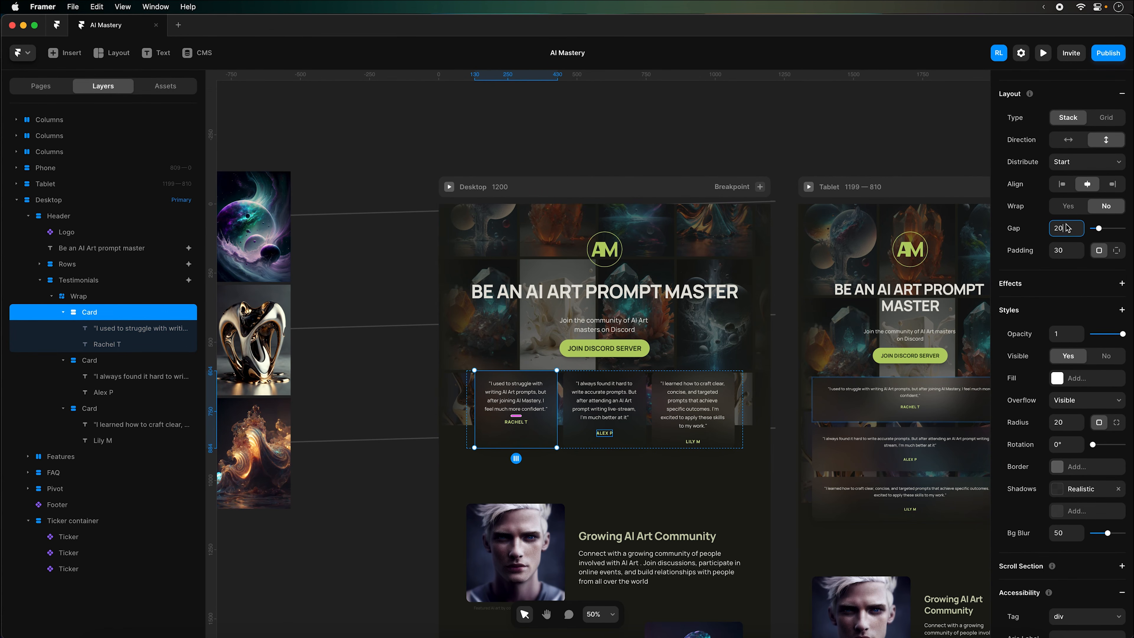
Set the gap to 20 in the second and third desktop testimonial cards, and check the first card on the Tablet breakpoint
left_click(107, 360)
type("20")
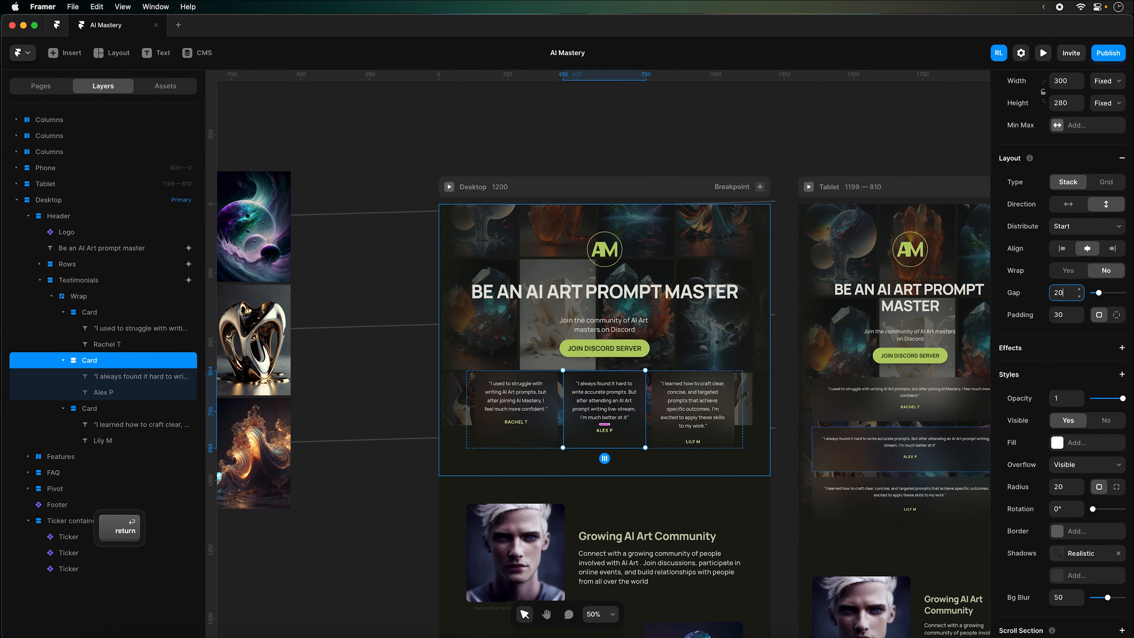
left_click(692, 408)
left_click(1065, 291)
type("20")
key("Return")
left_click(904, 411)
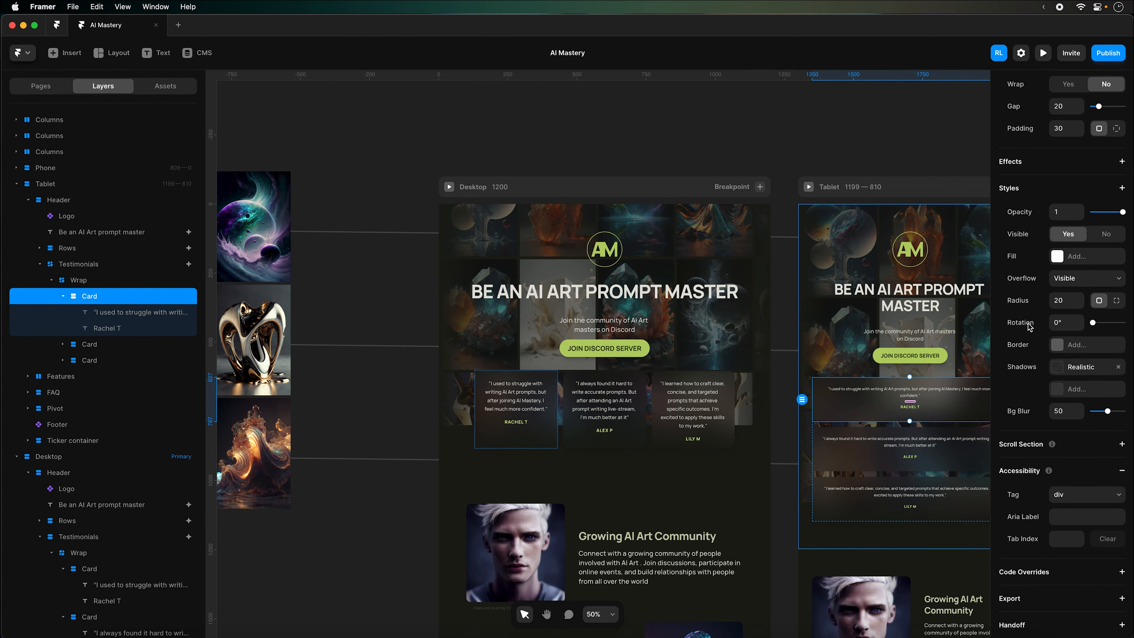
scroll(890, 412, "right", 6)
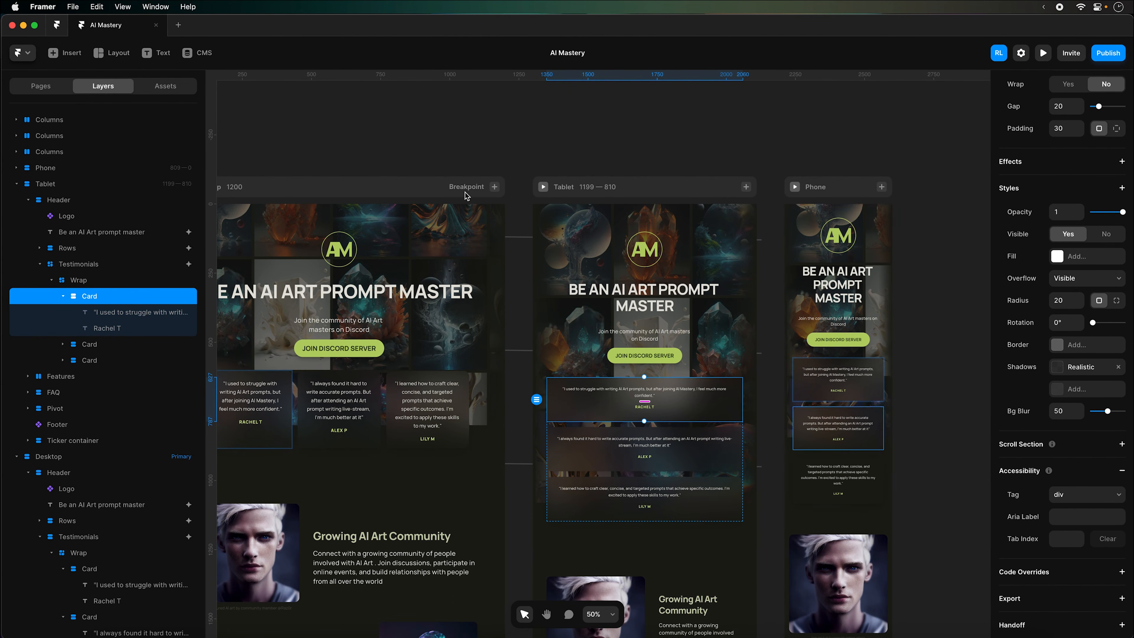
left_click(644, 136)
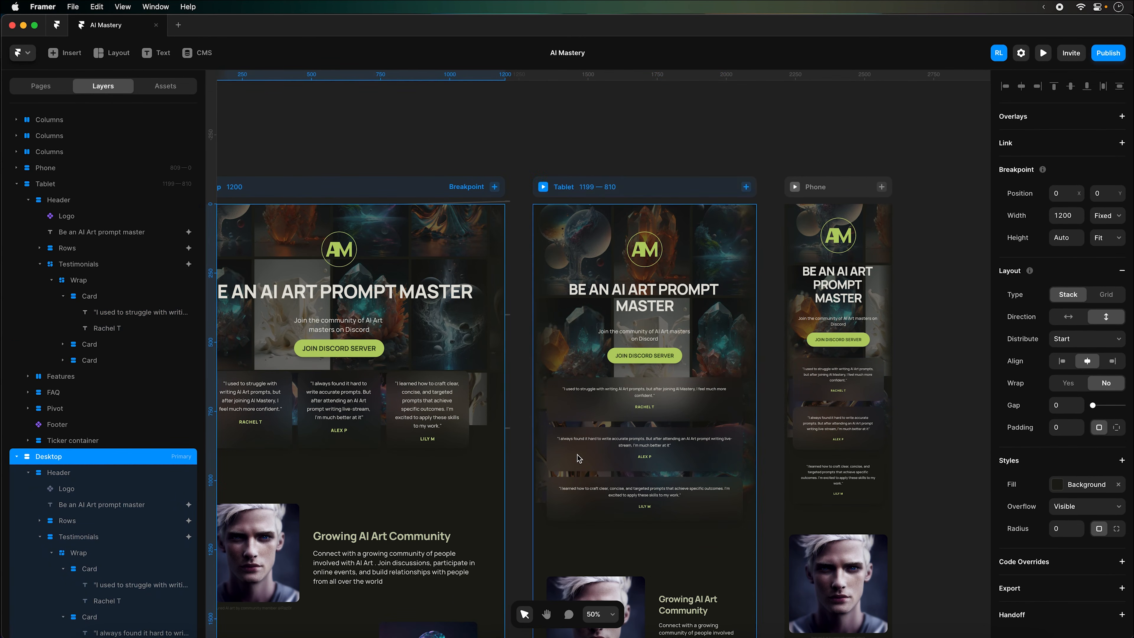
Apply the Heading 2 text style to the FAQ section's title on the Desktop breakpoint
scroll(582, 443, "down", 1)
scroll(583, 442, "down", 7)
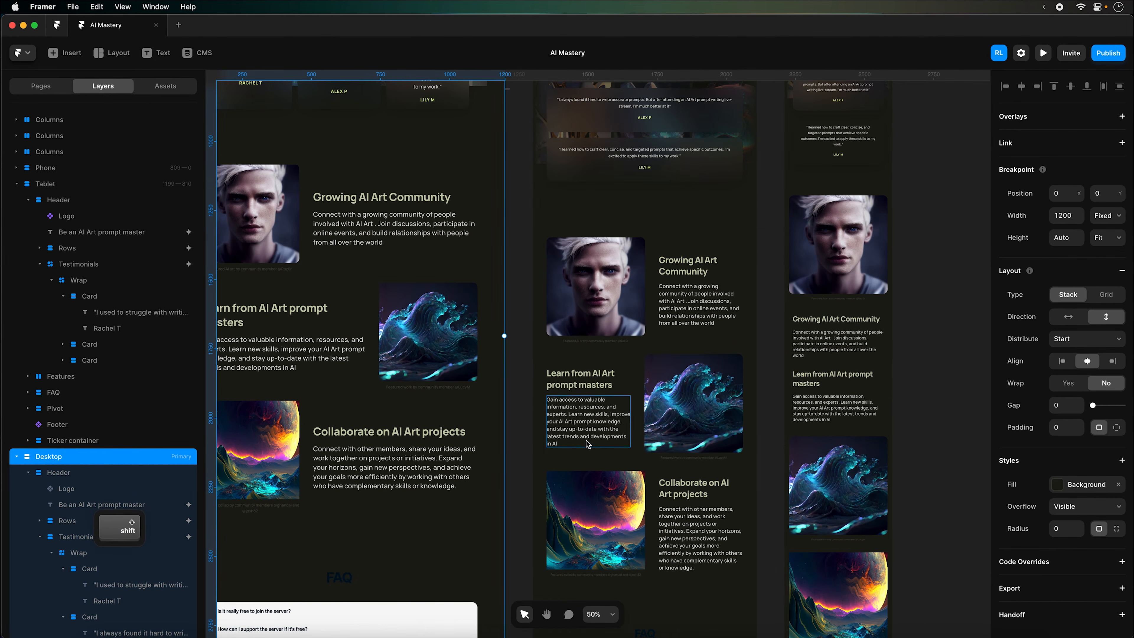
scroll(585, 440, "left", 7)
scroll(589, 445, "down", 2)
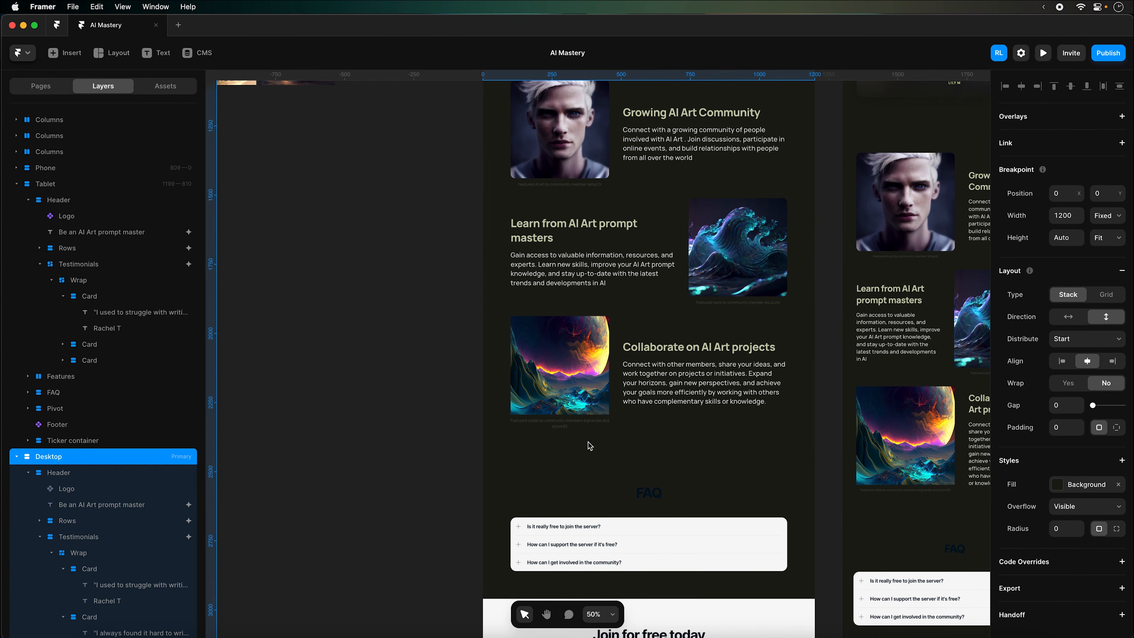
left_click(656, 492)
left_click(1113, 552)
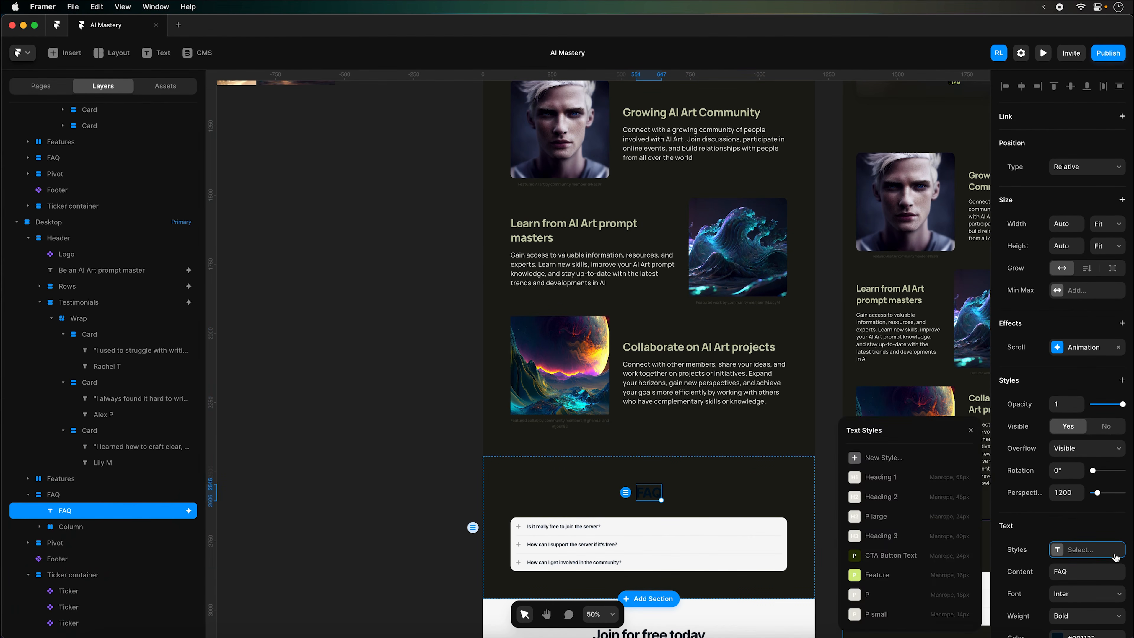
left_click(893, 507)
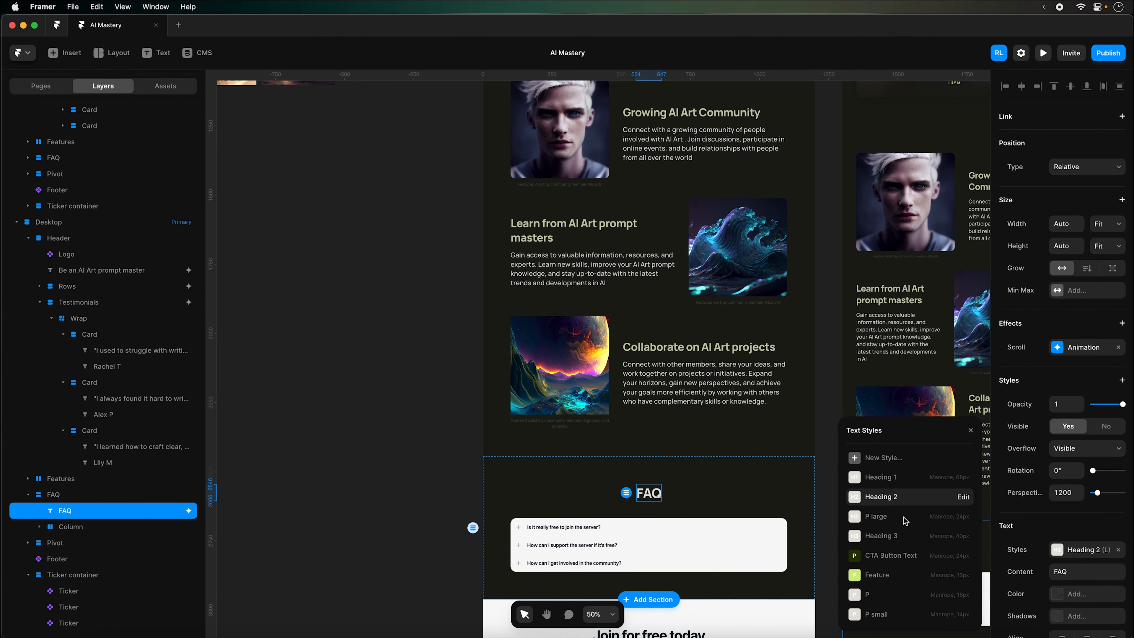
Set the FAQ title's text color to the shared color Secondary, after trying Primary
left_click(1079, 597)
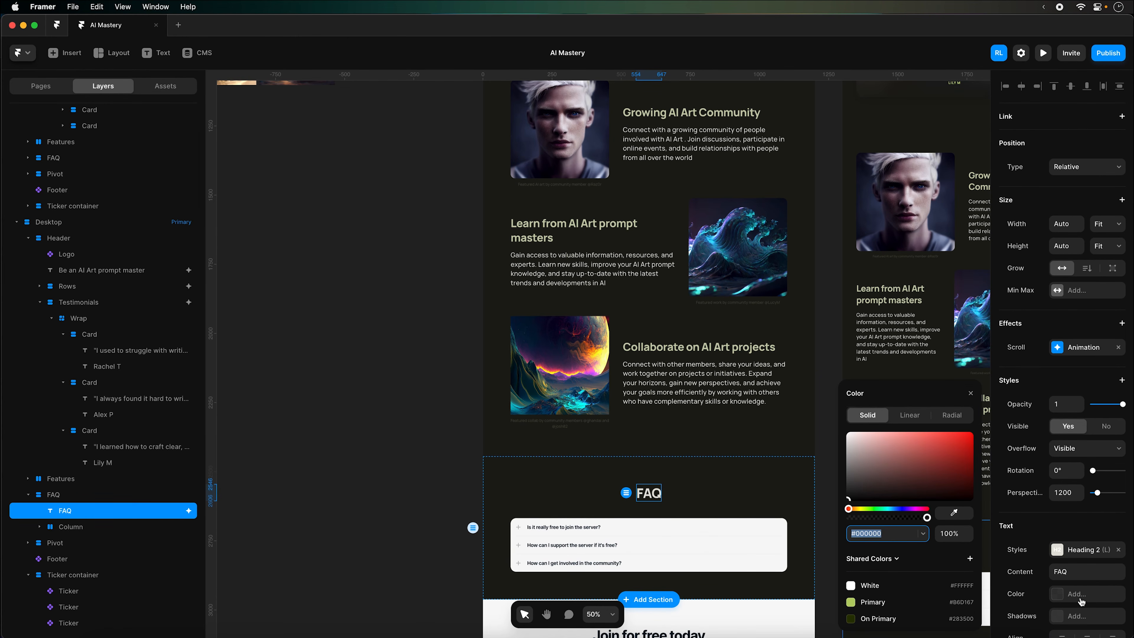
left_click(896, 602)
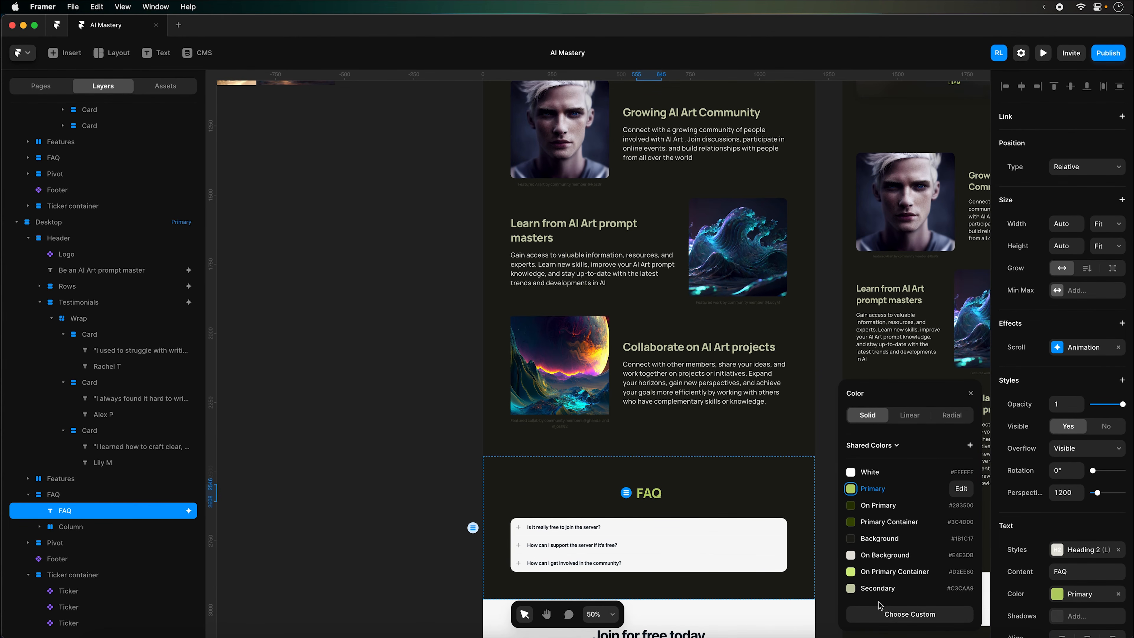
scroll(896, 509, "down", 3)
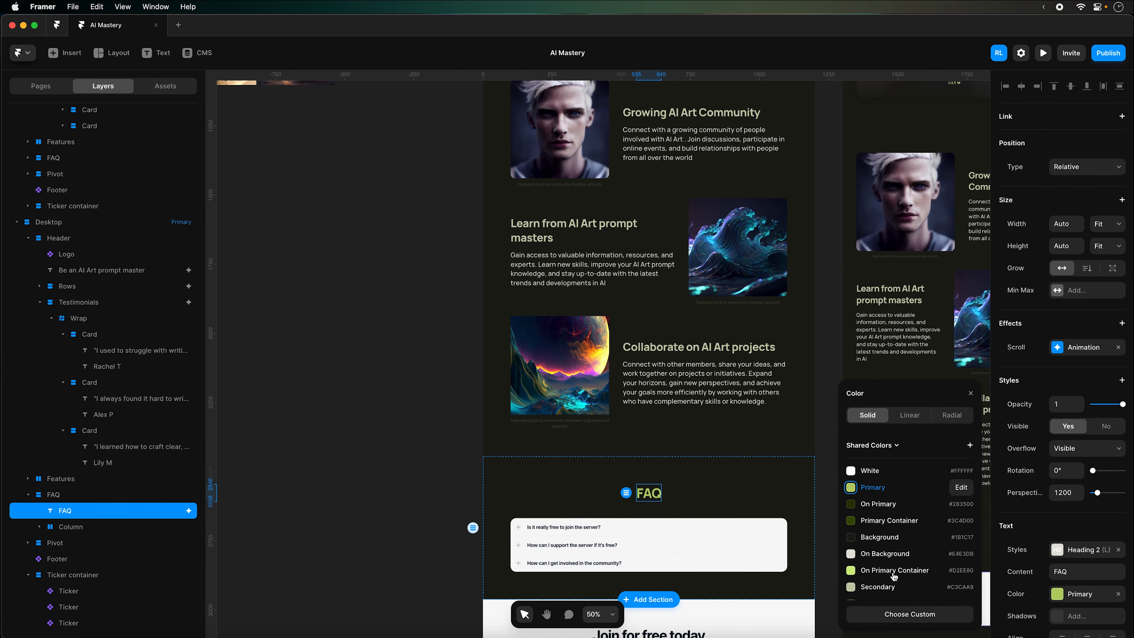
left_click(877, 494)
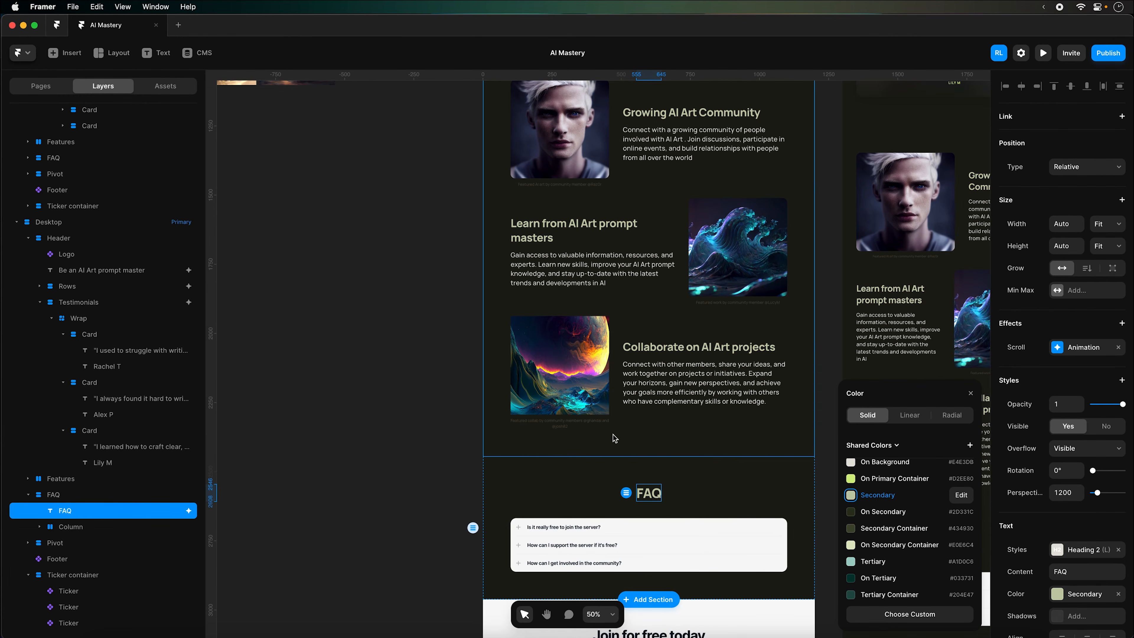
Unlink the FAQ section's Accordion component from its source project, replacing all instances, and open it for editing
scroll(755, 503, "up", 3)
scroll(755, 503, "up", 6)
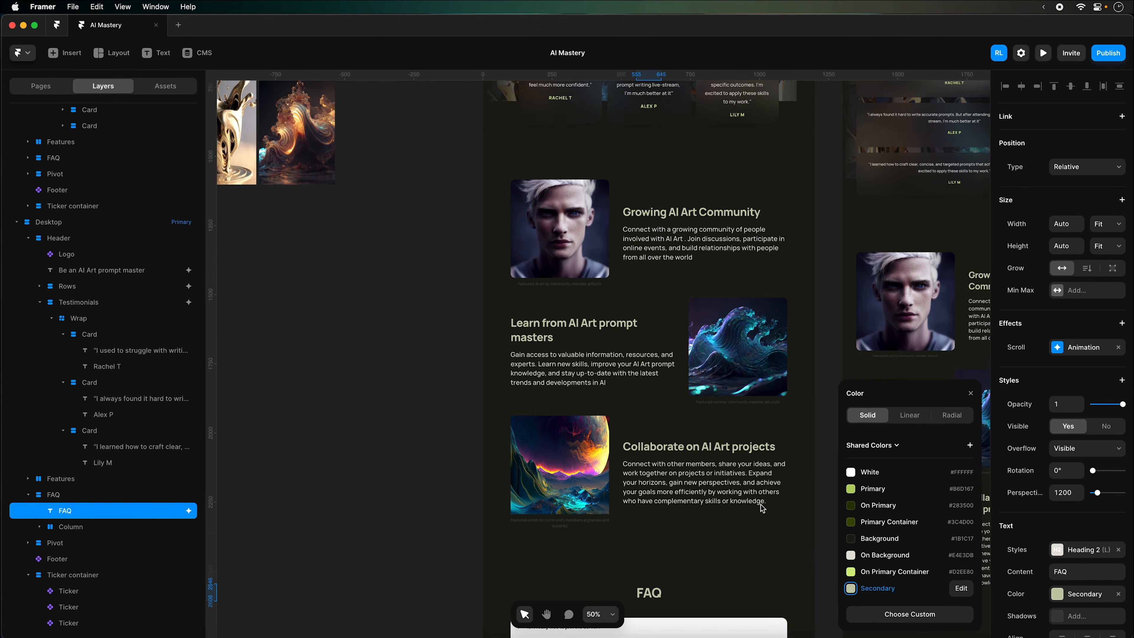
scroll(760, 512, "down", 12)
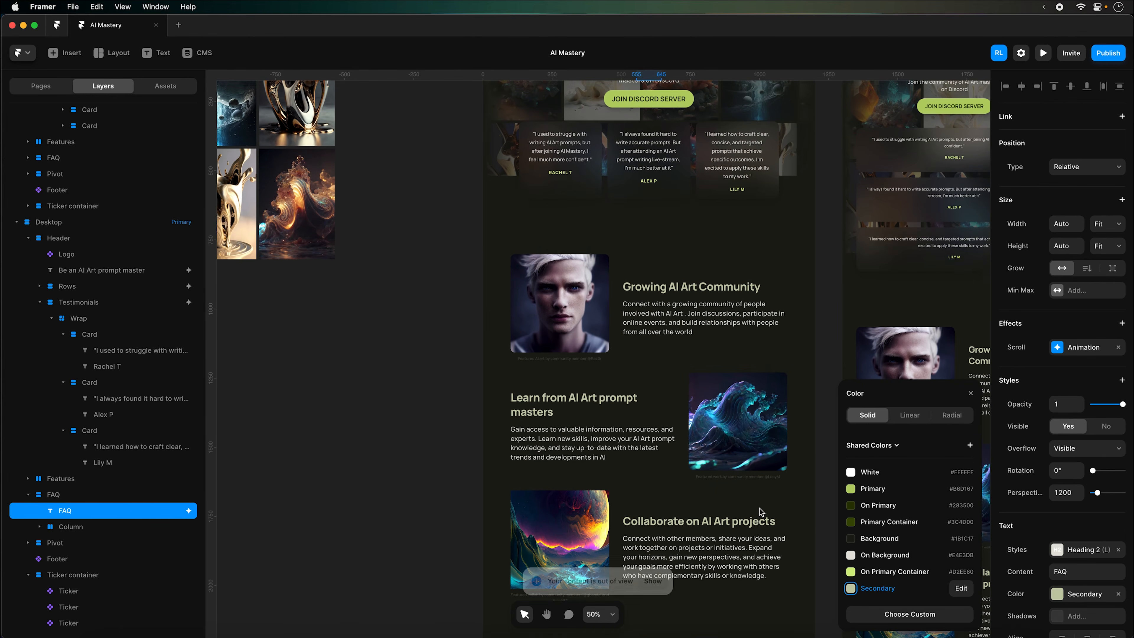
key("shift+0")
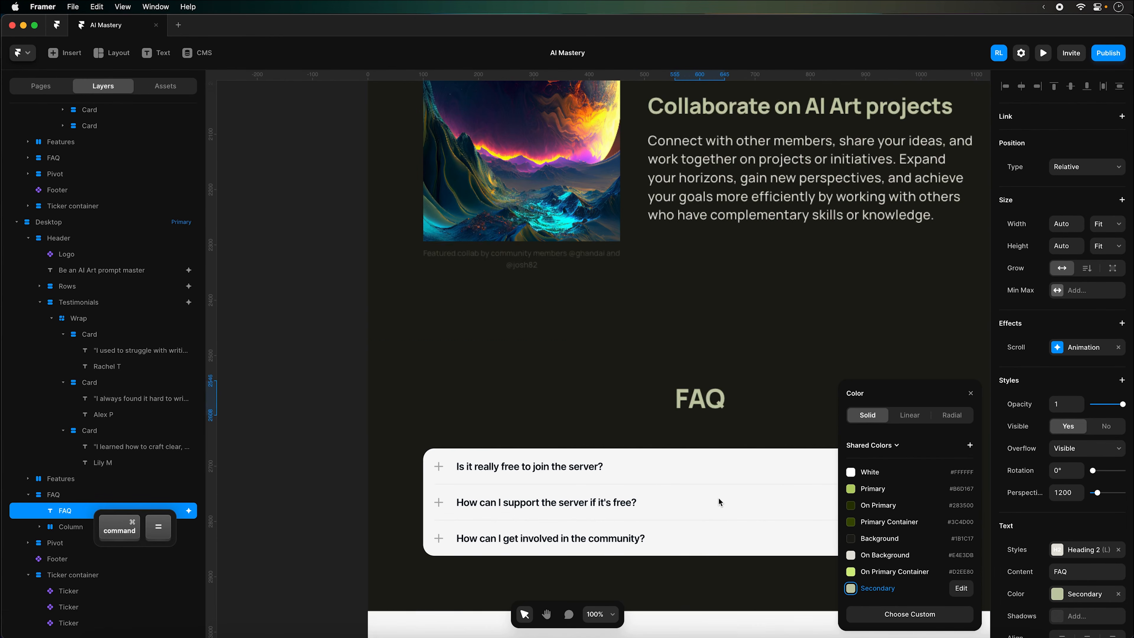
left_click(713, 469)
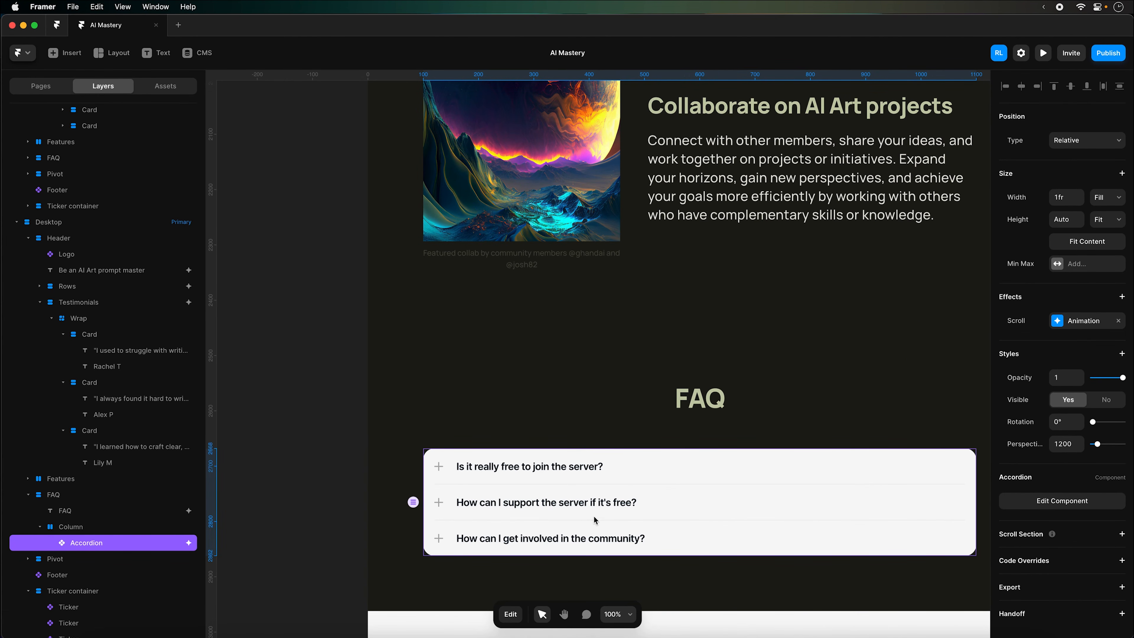
left_click(1065, 502)
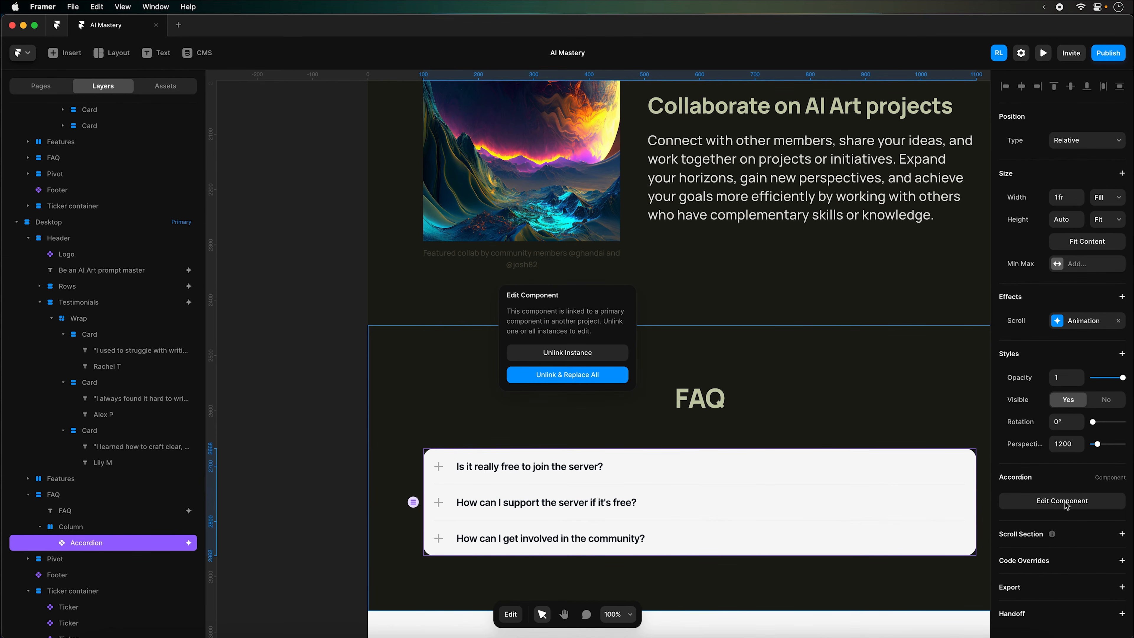
left_click(583, 377)
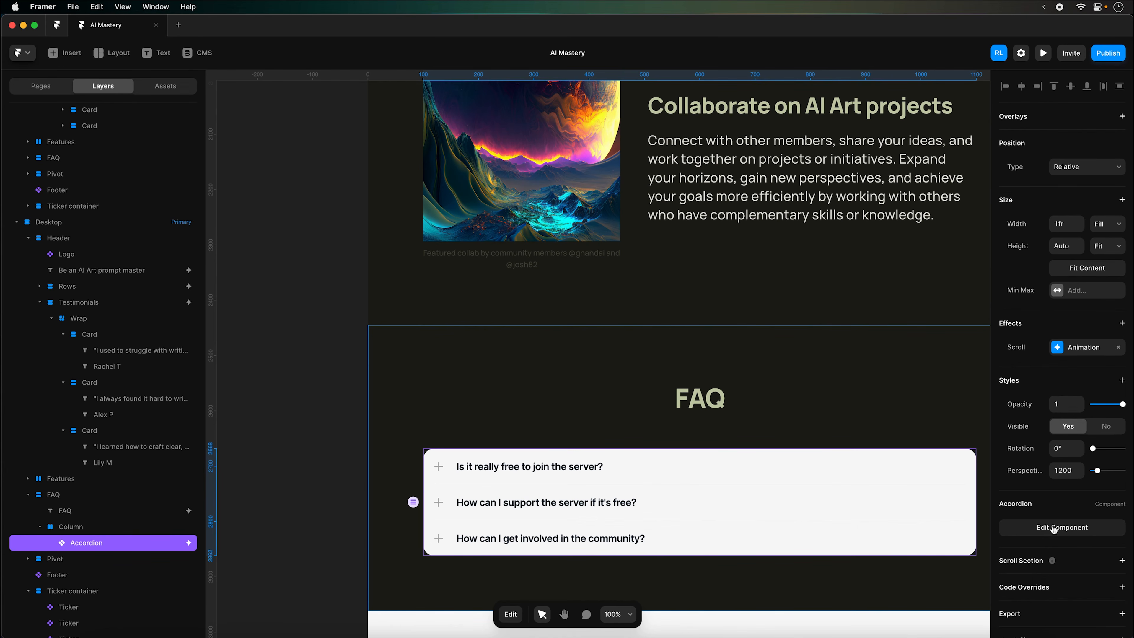
left_click(1053, 528)
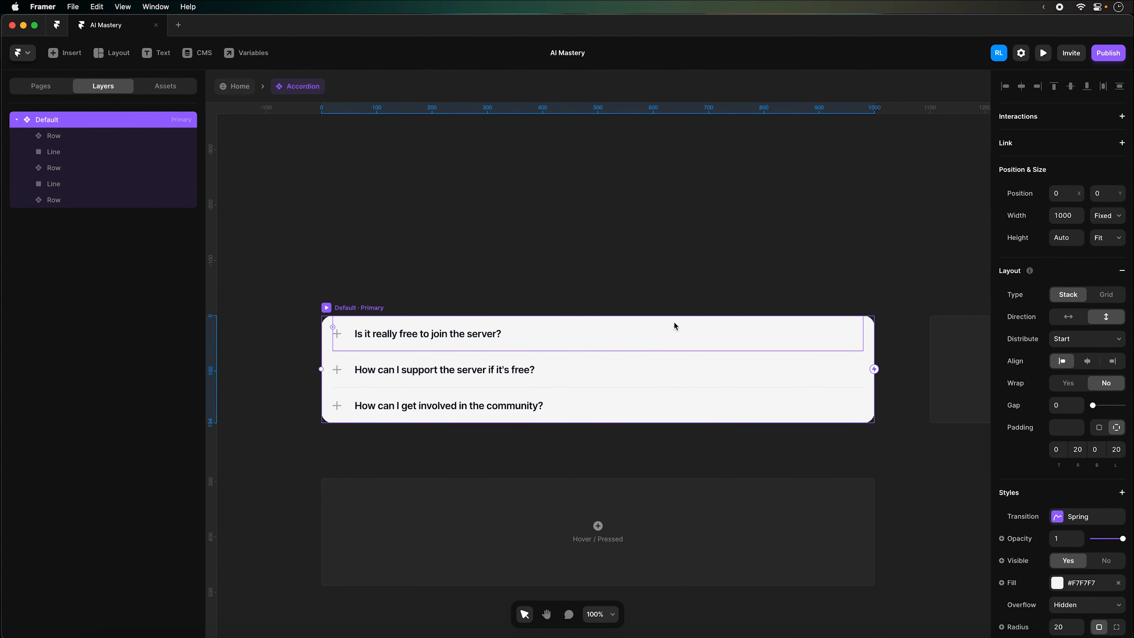
Set the fill of the Accordion's Default variant to the shared color Secondary Container, after trying Primary Container
left_click(1089, 588)
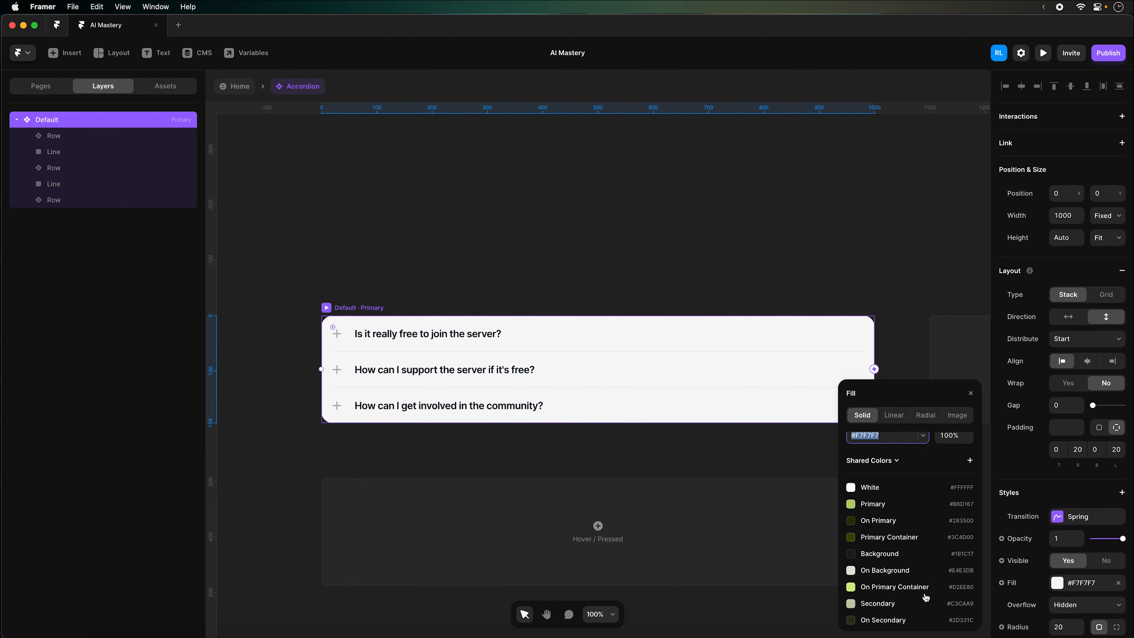
left_click(888, 534)
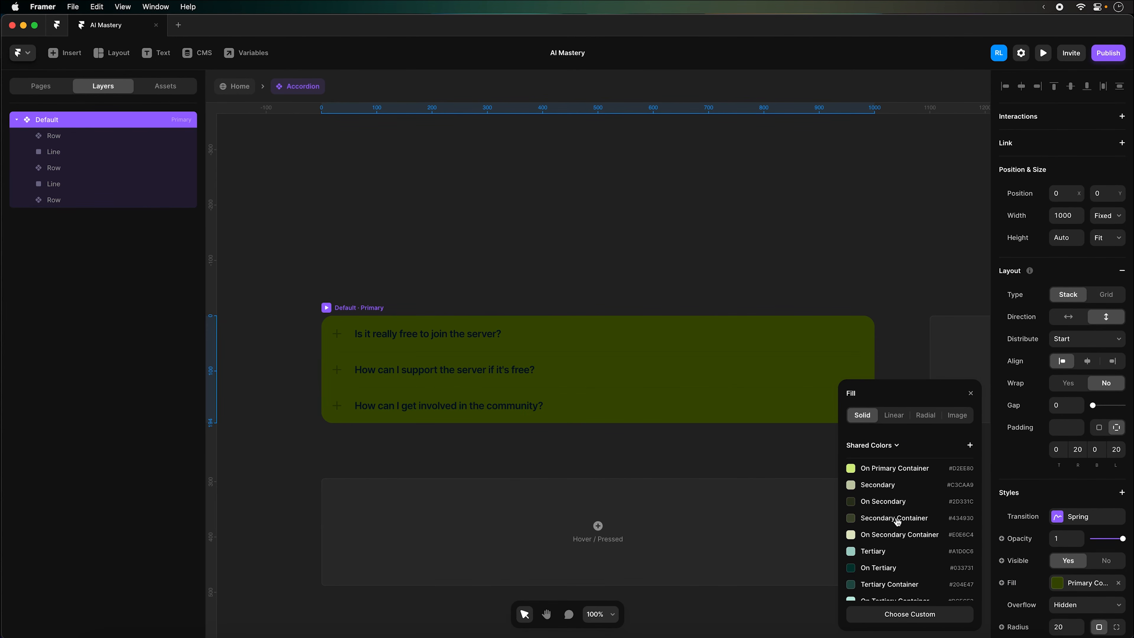
left_click(897, 521)
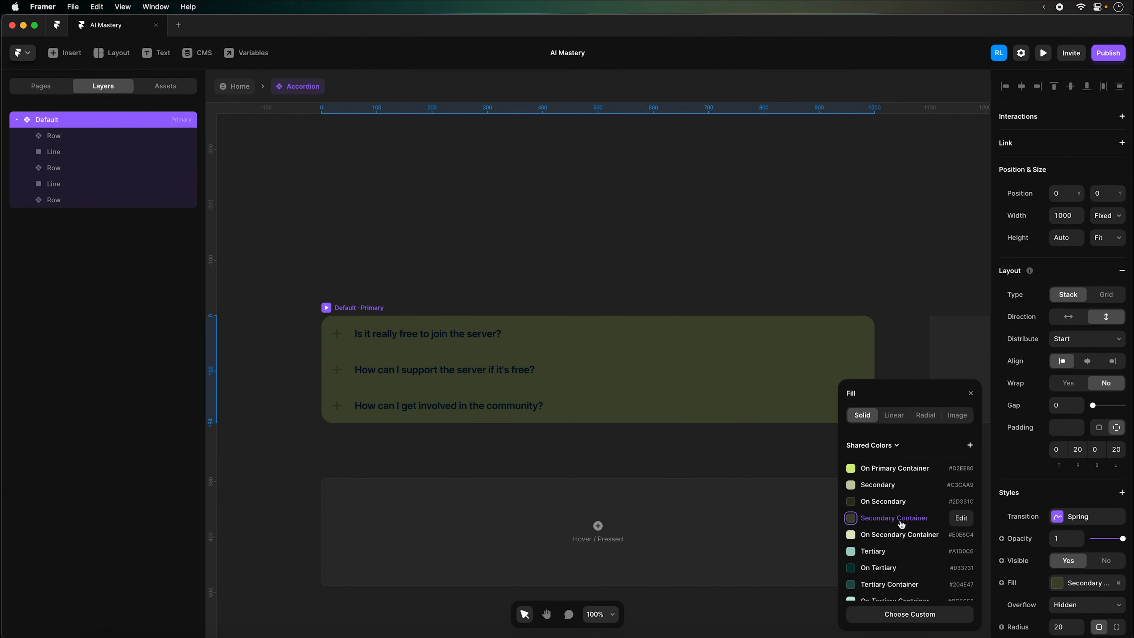
Open the Row component used for the Accordion's first question for editing
scroll(701, 275, "right", 5)
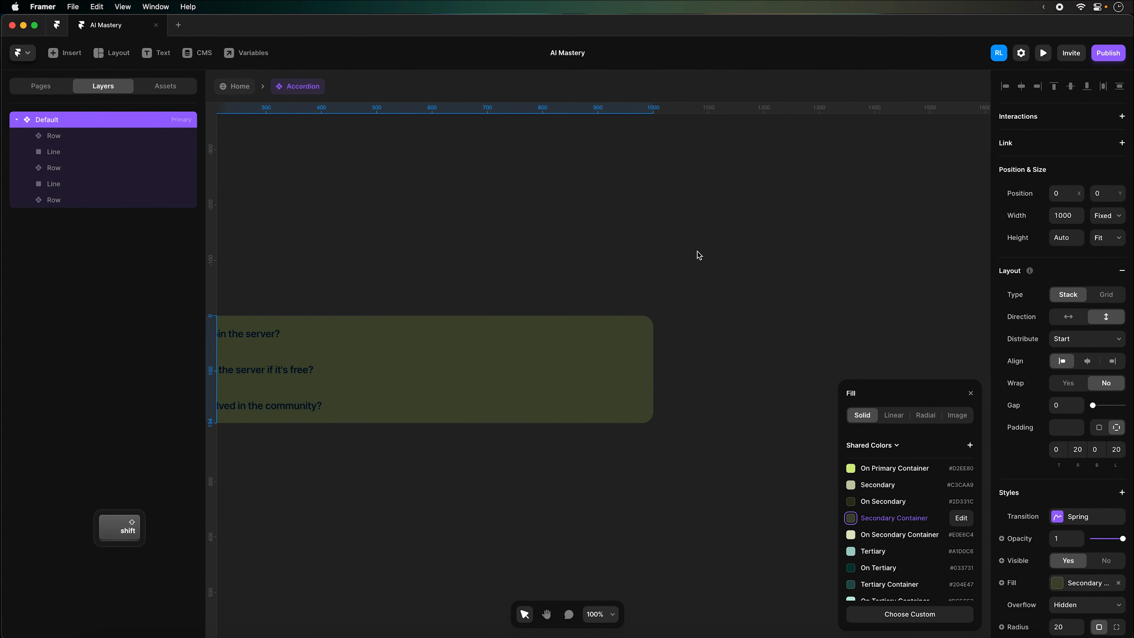
scroll(698, 255, "down", 2)
key("super+minus")
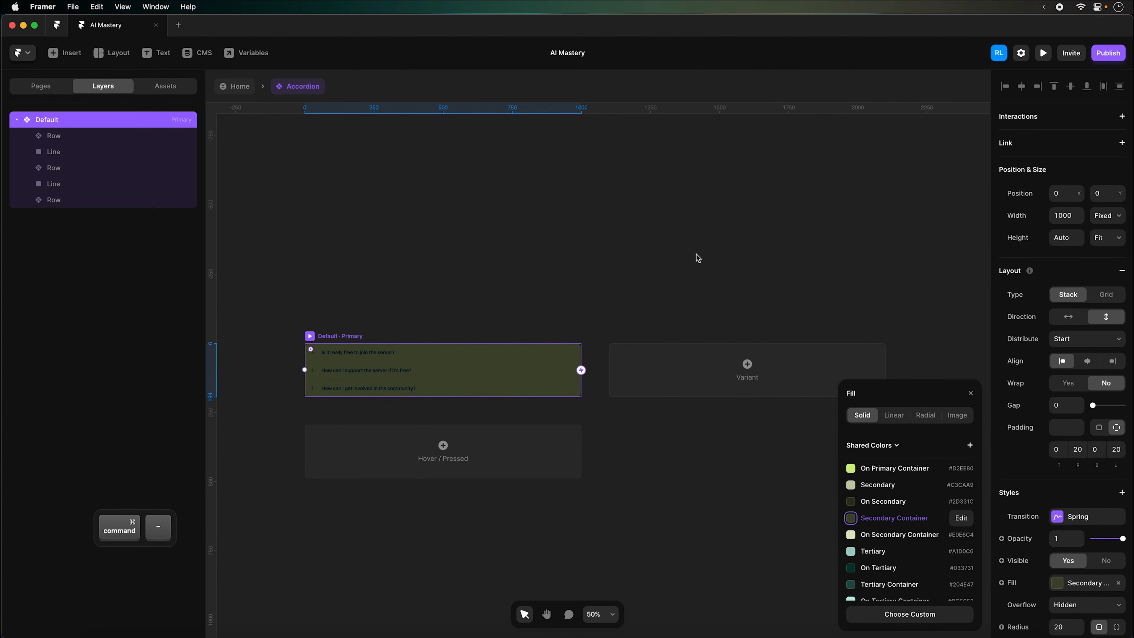
left_click(696, 255)
left_click(408, 354)
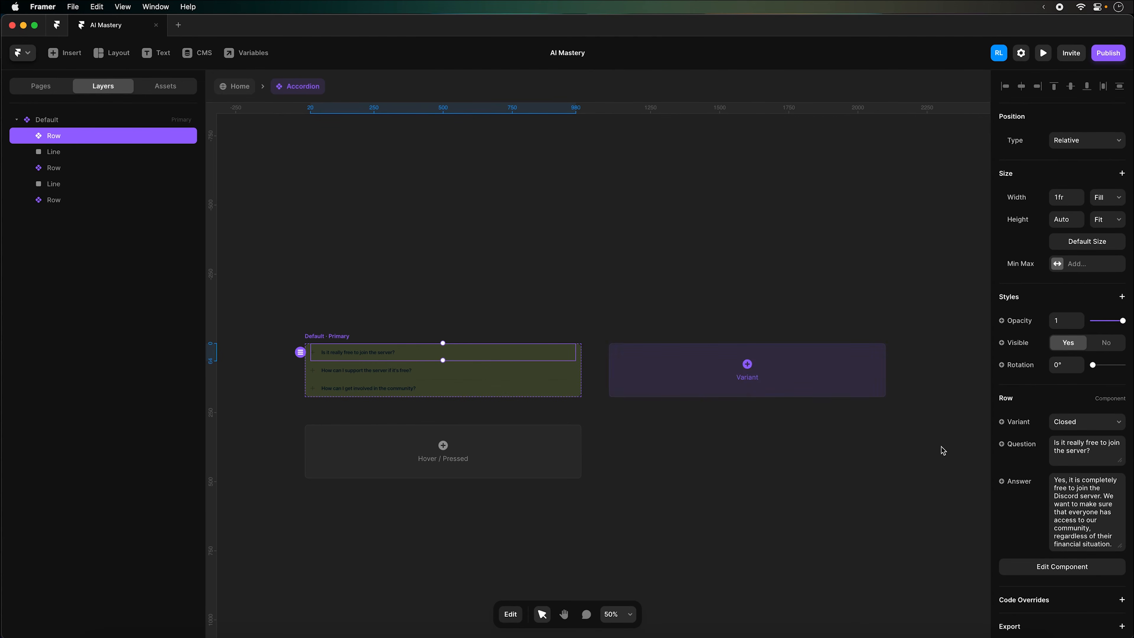
left_click(1078, 566)
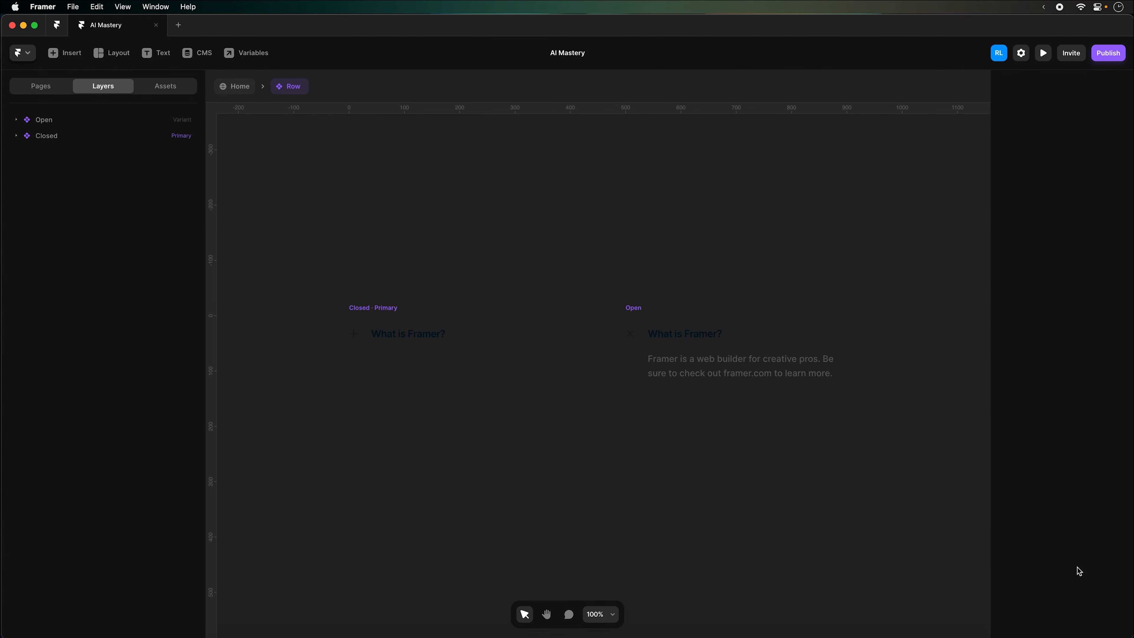
Apply the P text style to the Row's question text and P small to the Open variant's answer text
left_click(426, 341)
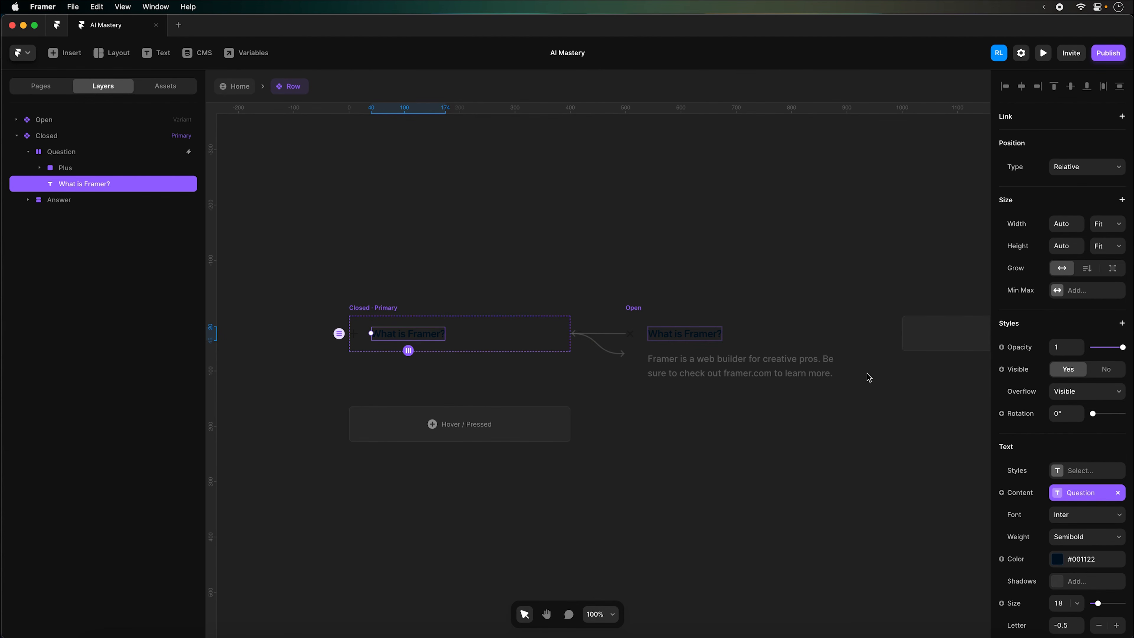
left_click(1081, 477)
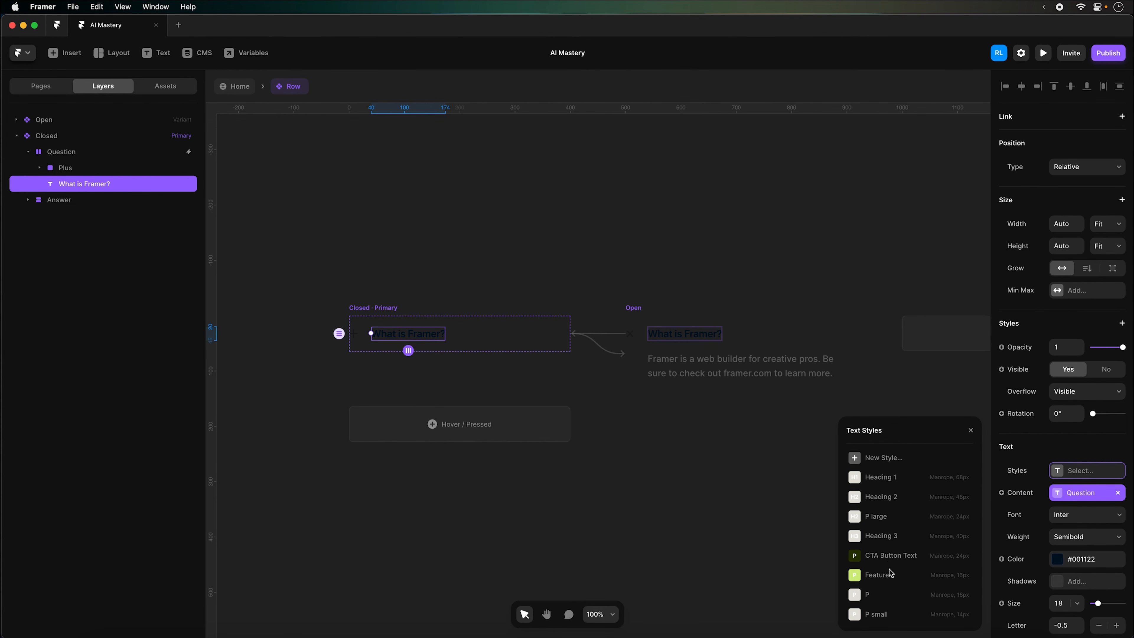
left_click(873, 598)
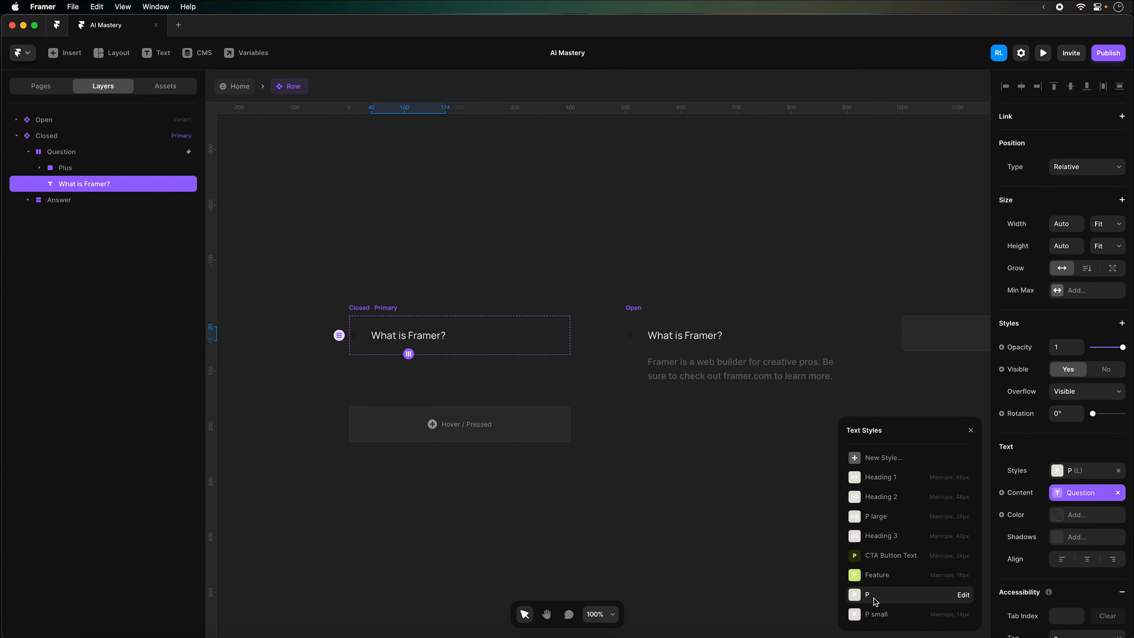
left_click(730, 374)
left_click(874, 614)
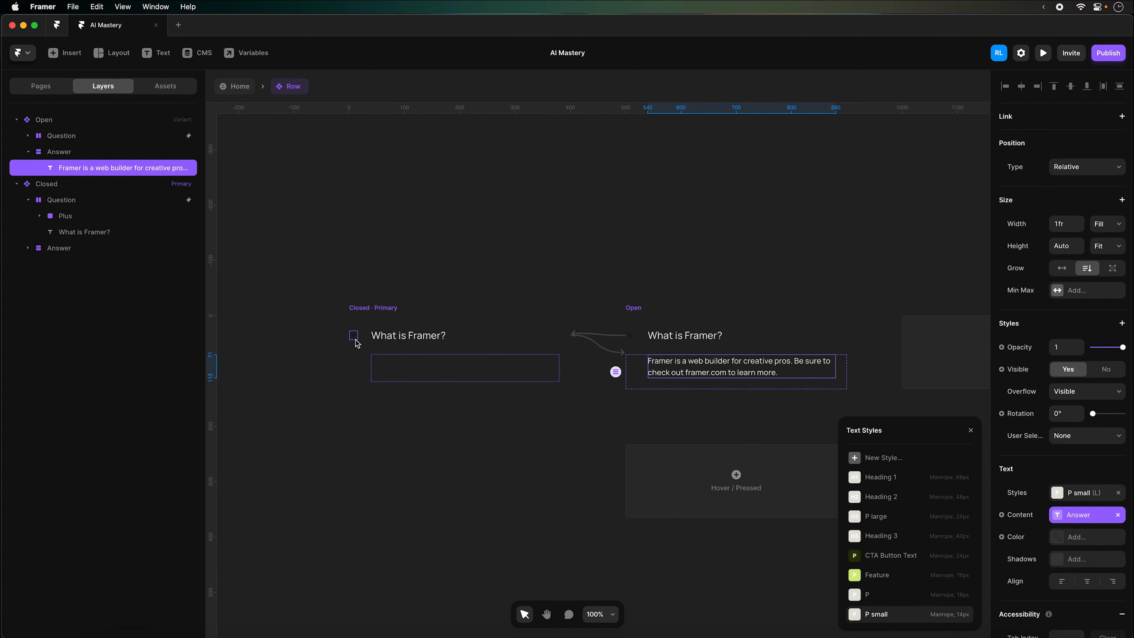
Set the fill of both Round bars in the Closed variant's Plus icon to Secondary and check the Open variant's bars
left_click(354, 336)
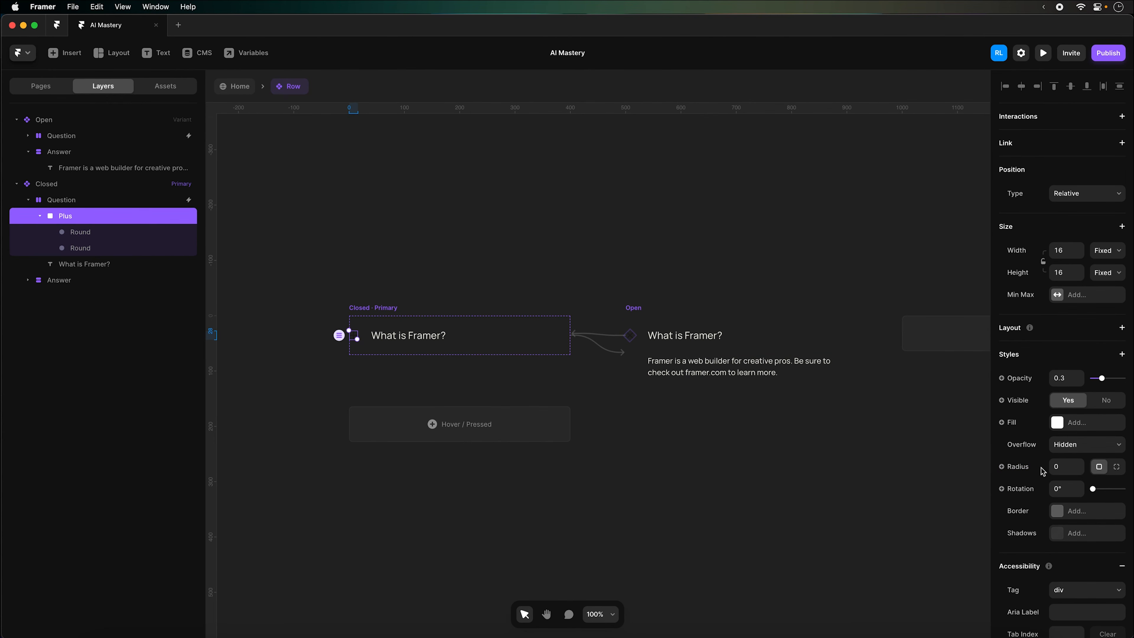
left_click(87, 253)
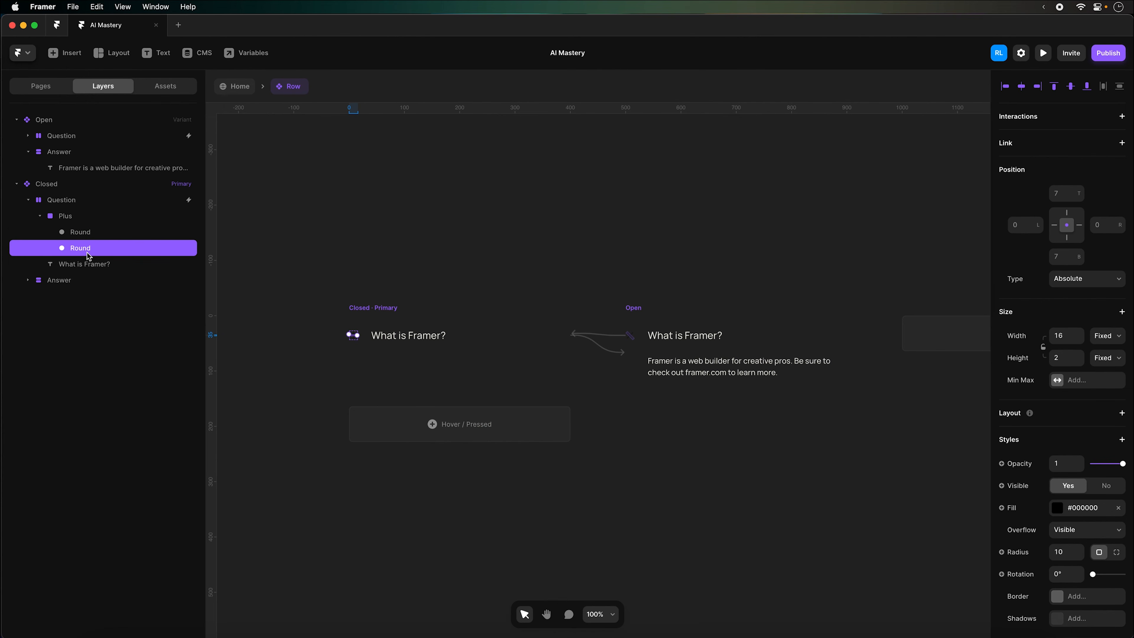
left_click(101, 233, "shift")
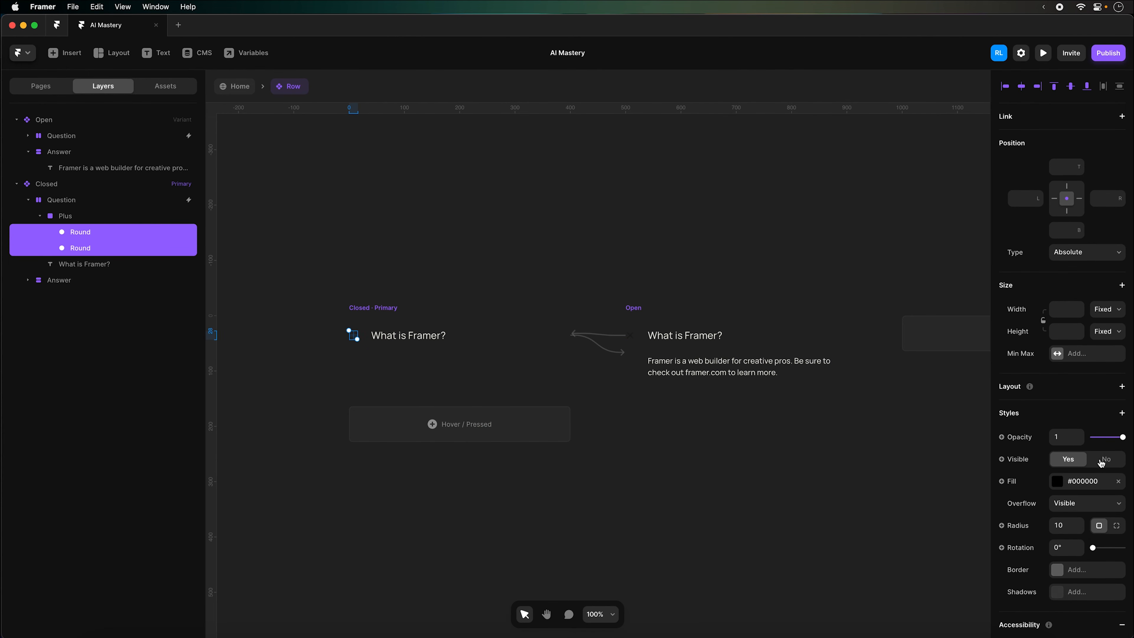
left_click(1088, 484)
scroll(920, 597, "down", 5)
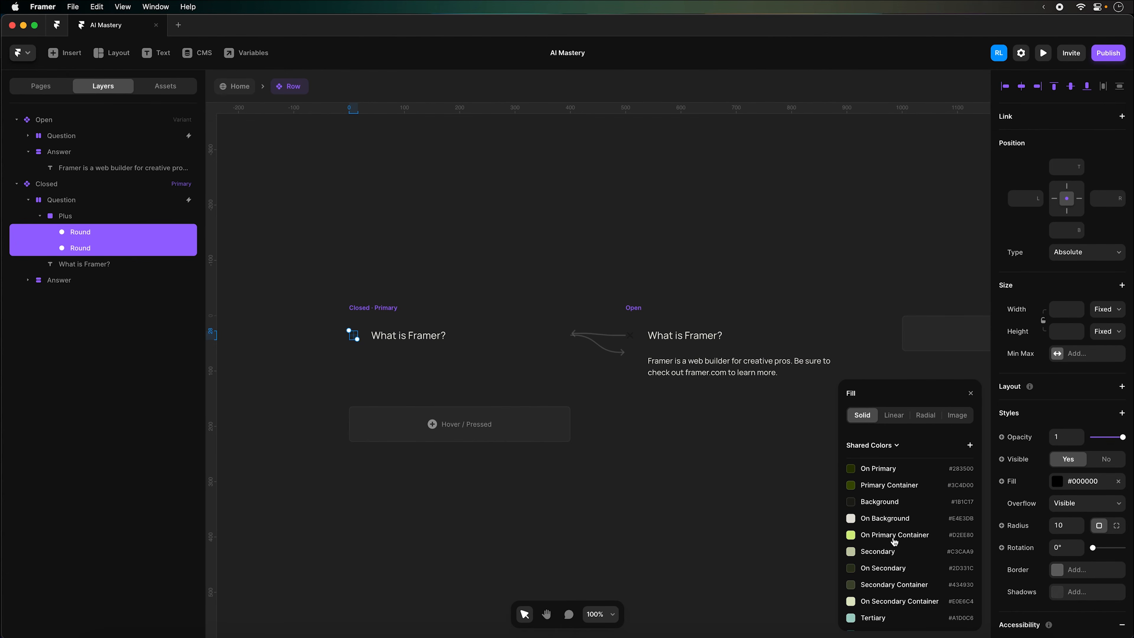
left_click(896, 554)
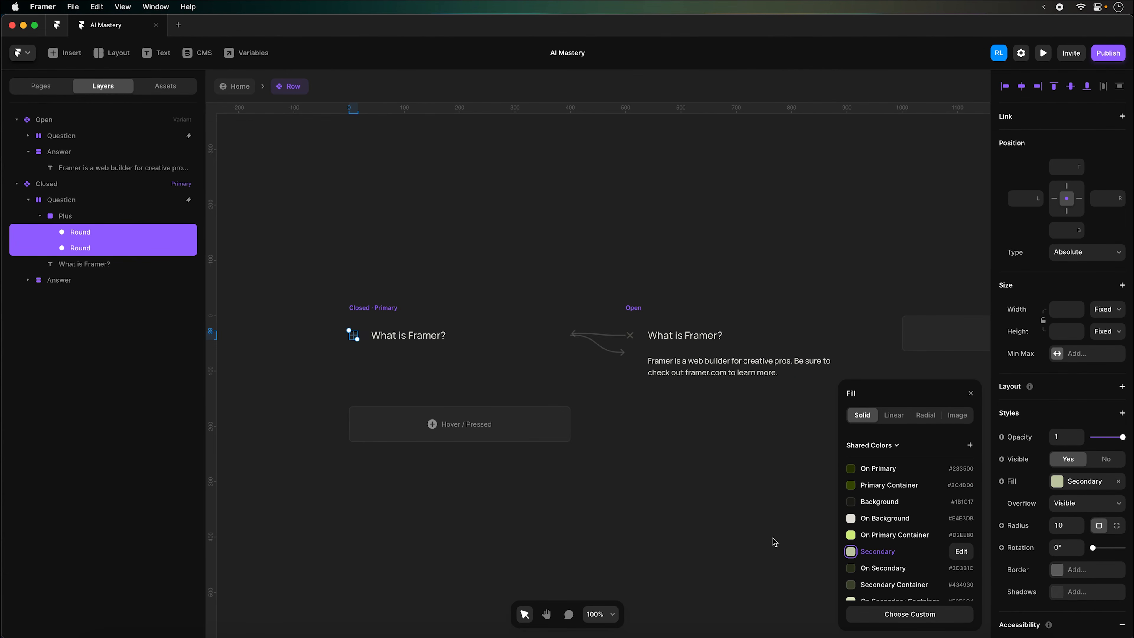
left_click(631, 340)
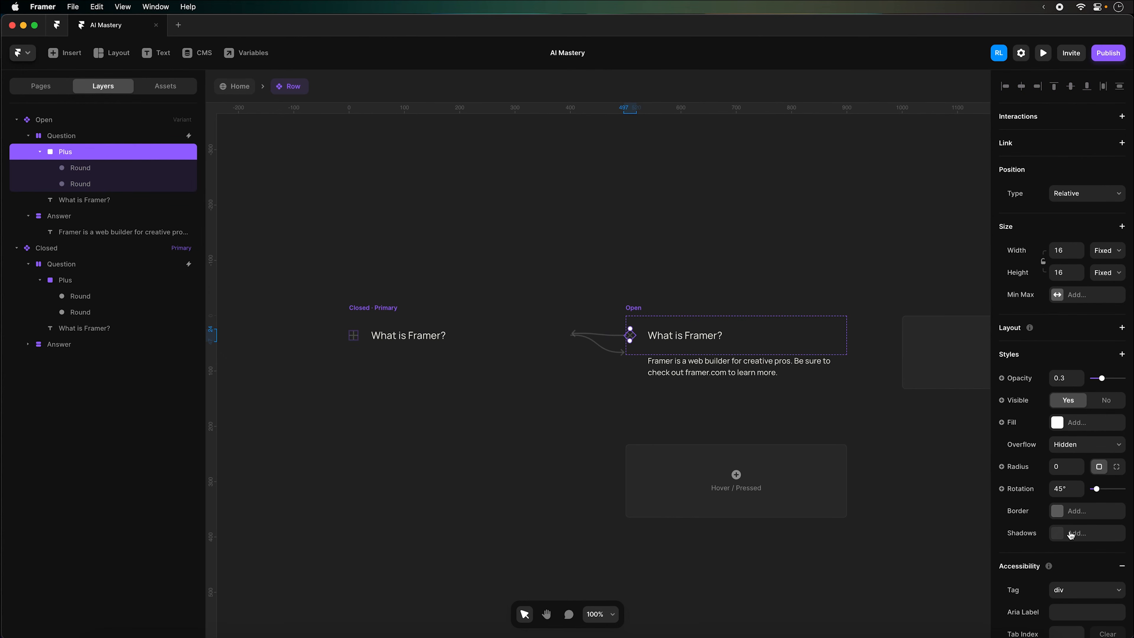
key("Return")
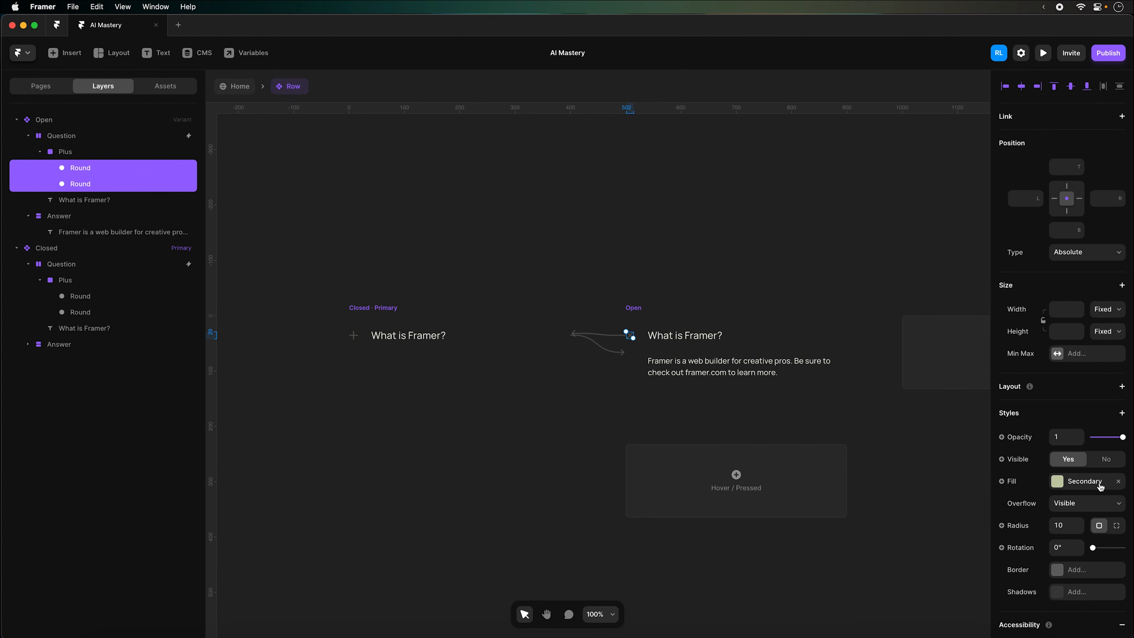
Return to the Home page and look over the FAQ accordion on the Desktop breakpoint
left_click(403, 341)
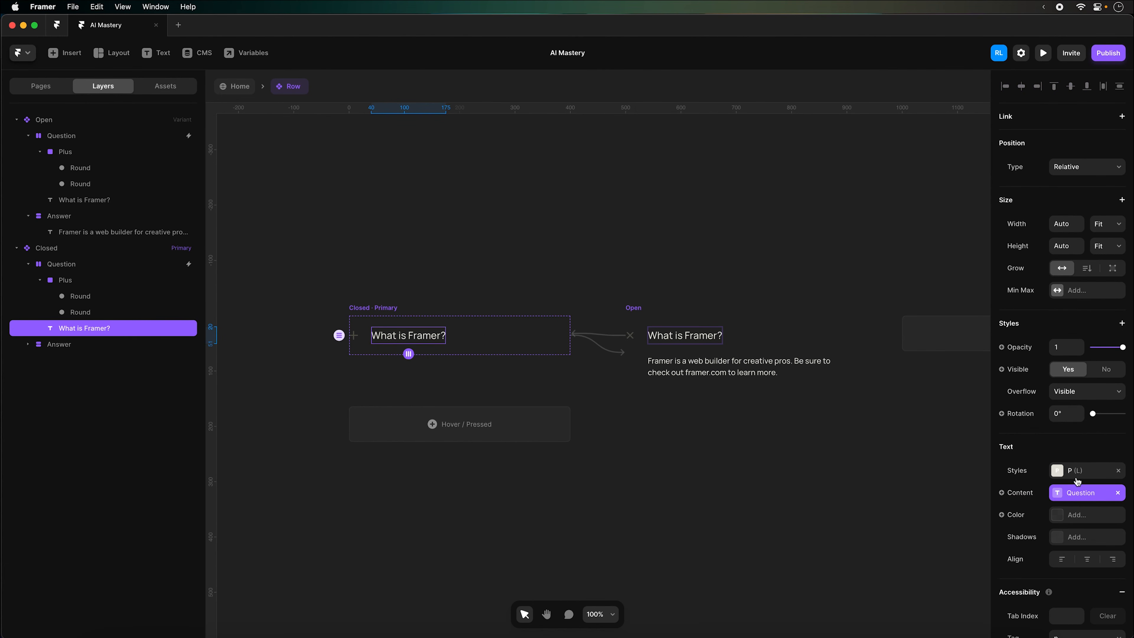
left_click(236, 86)
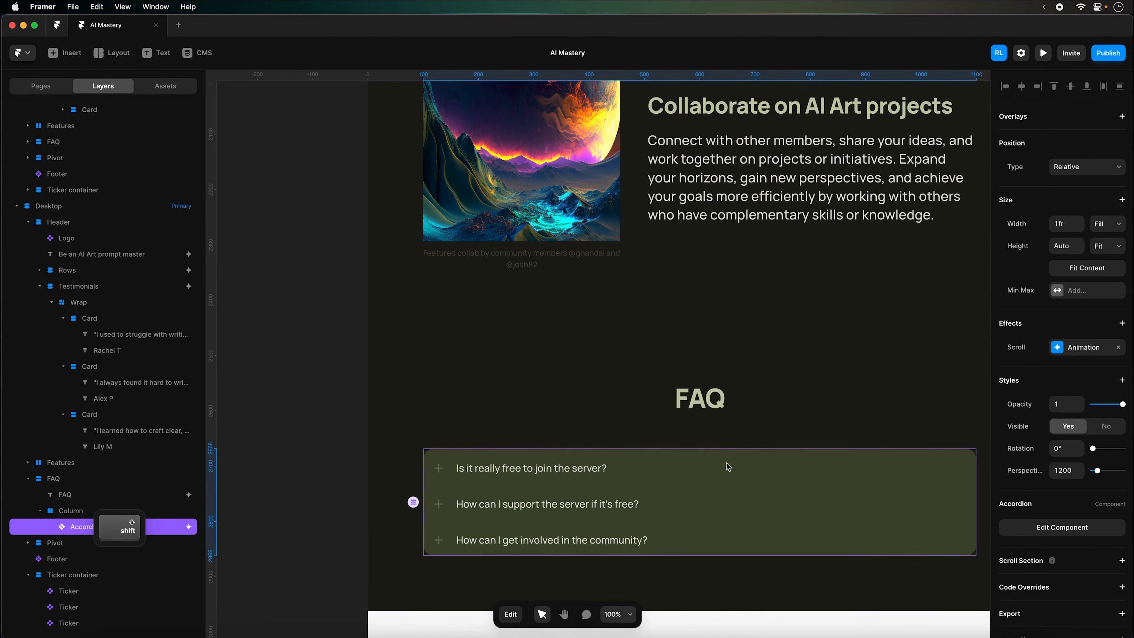
scroll(714, 474, "right", 4)
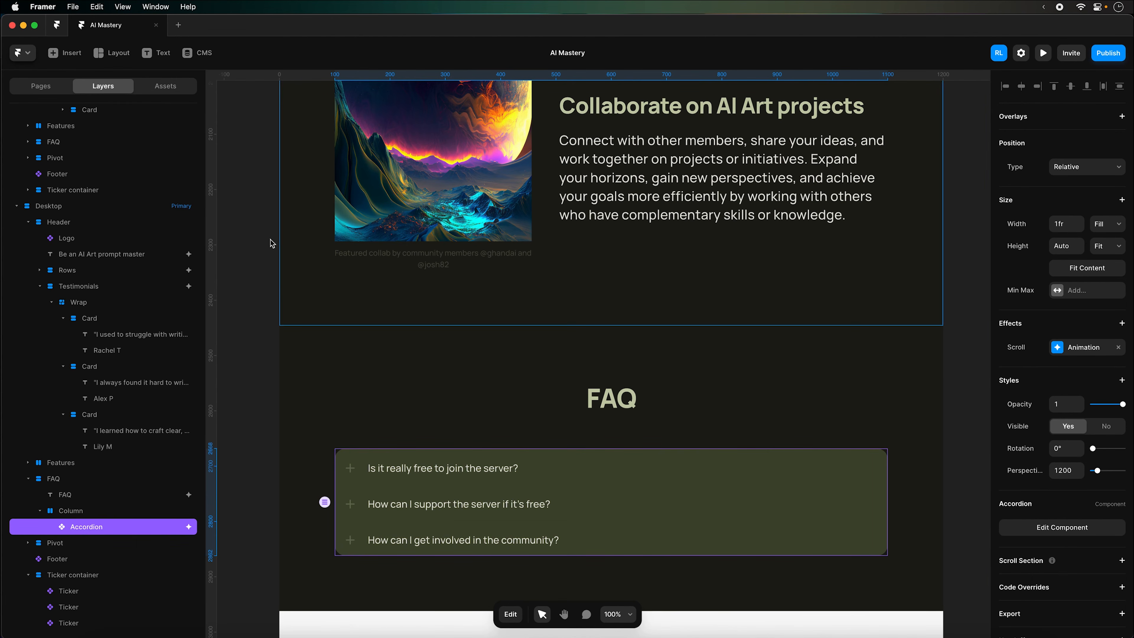
scroll(621, 412, "down", 1)
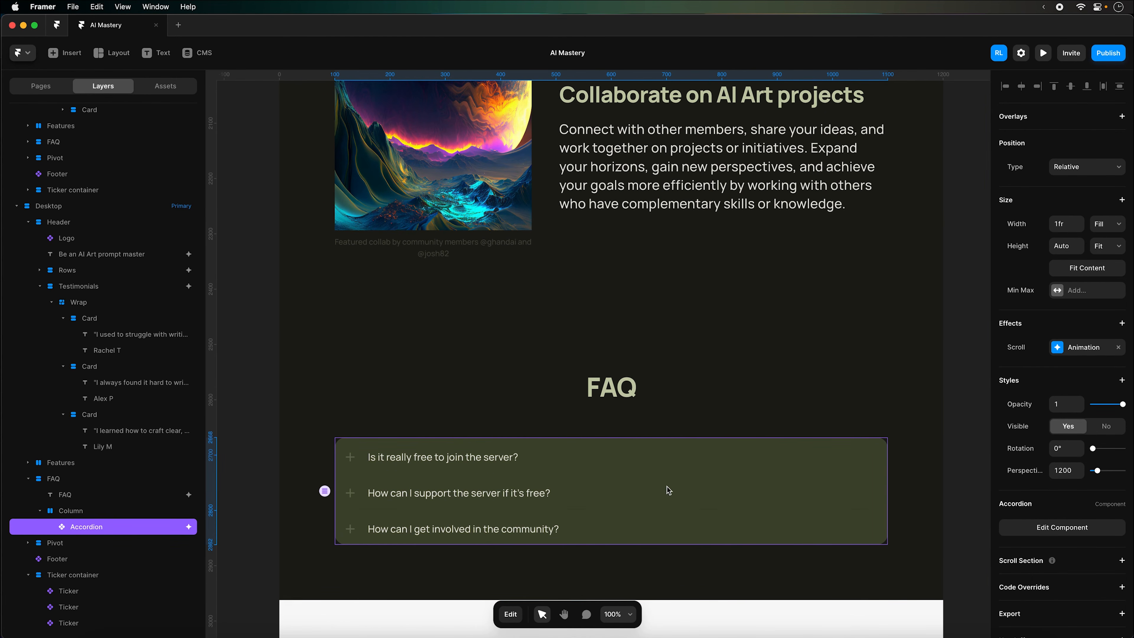
Preview the site, test expanding and collapsing the three FAQ questions, and close the preview
left_click(1043, 52)
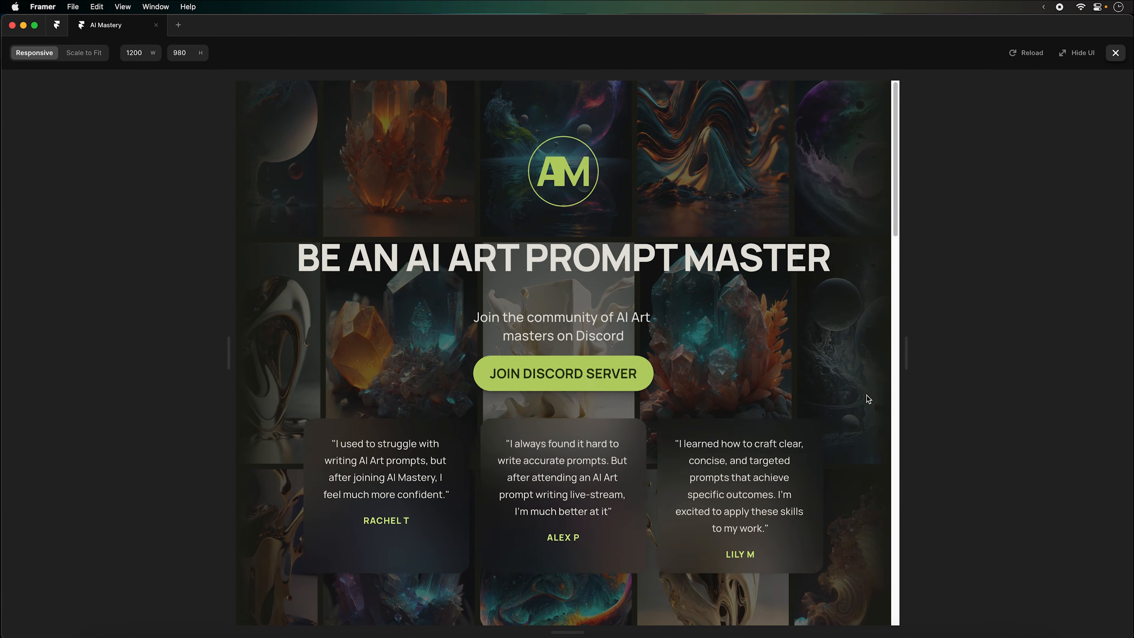
scroll(866, 396, "down", 10)
scroll(854, 398, "down", 15)
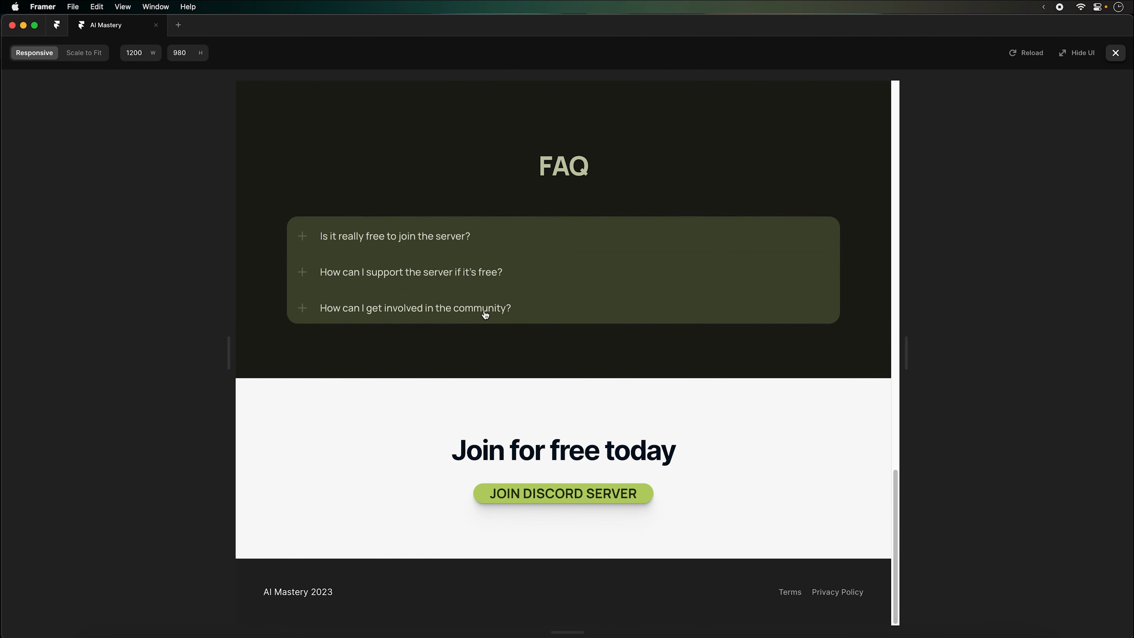
left_click(370, 245)
left_click(370, 245)
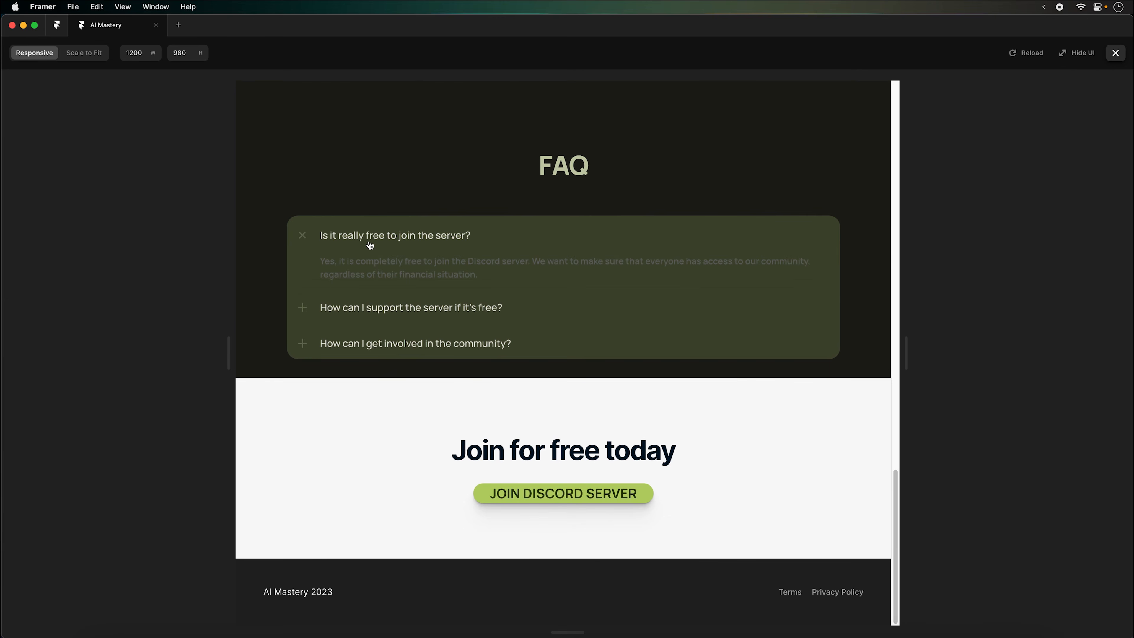
left_click(390, 277)
left_click(391, 278)
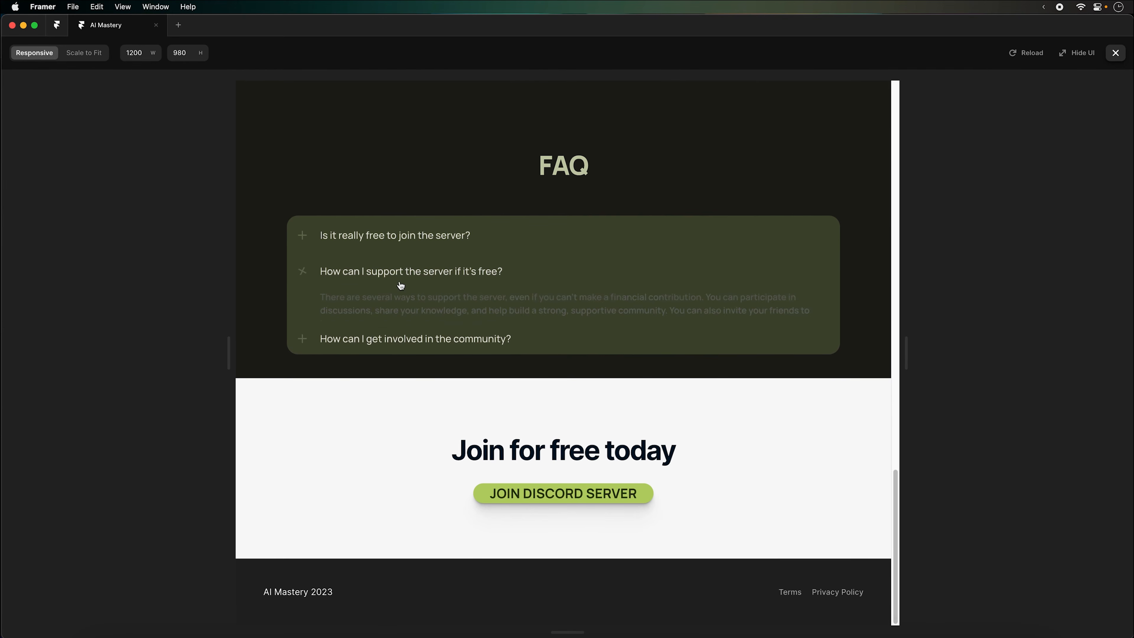
left_click(420, 318)
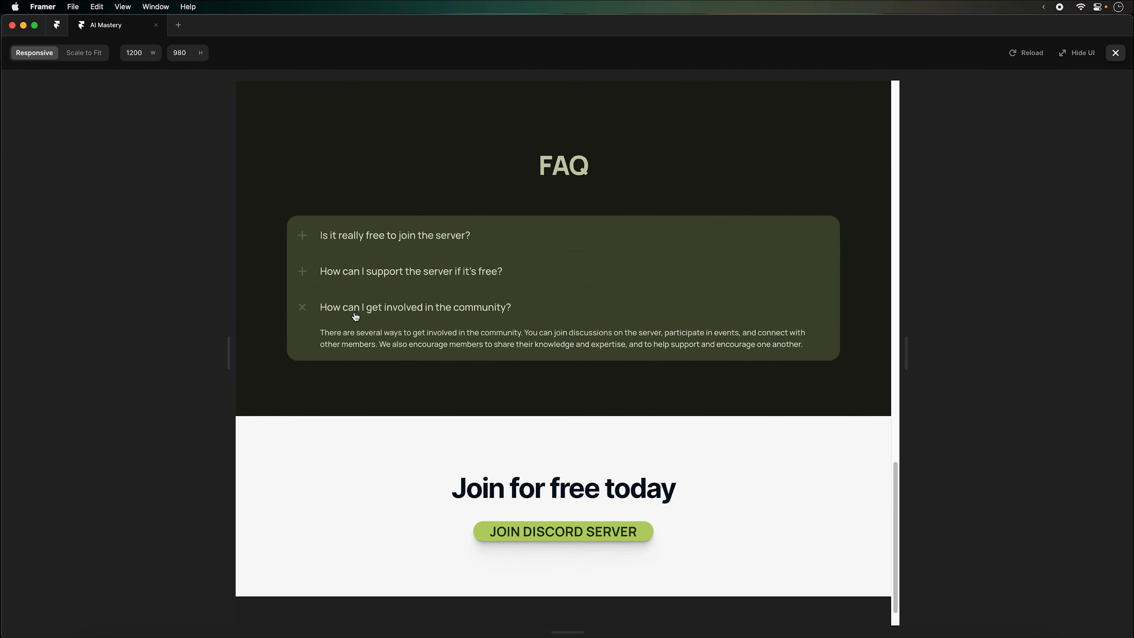
left_click(390, 318)
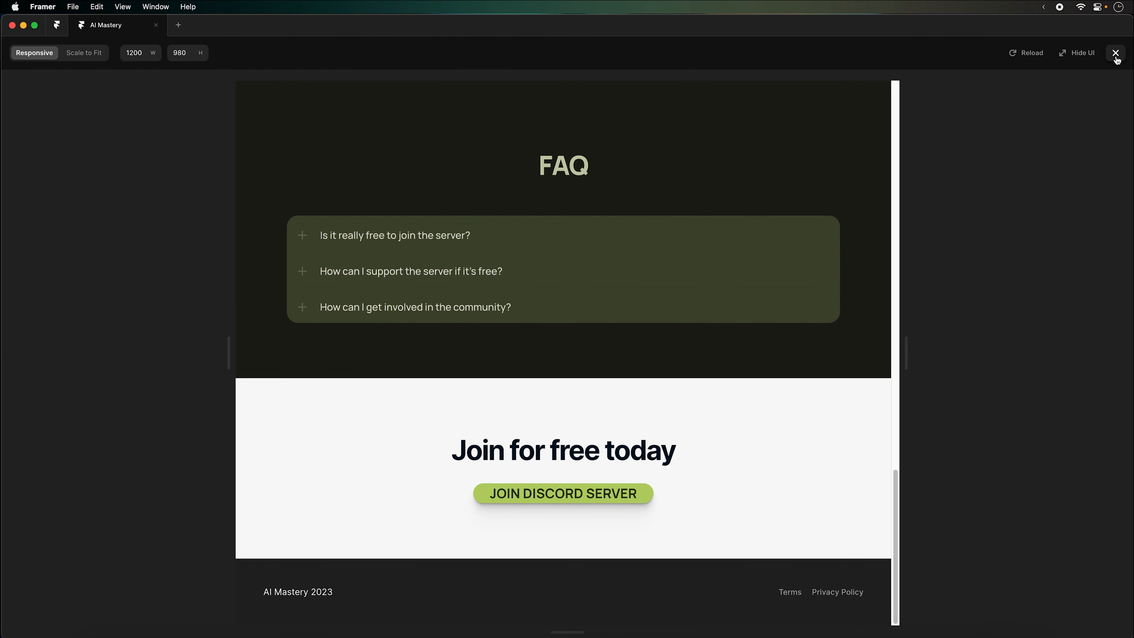
key("Escape")
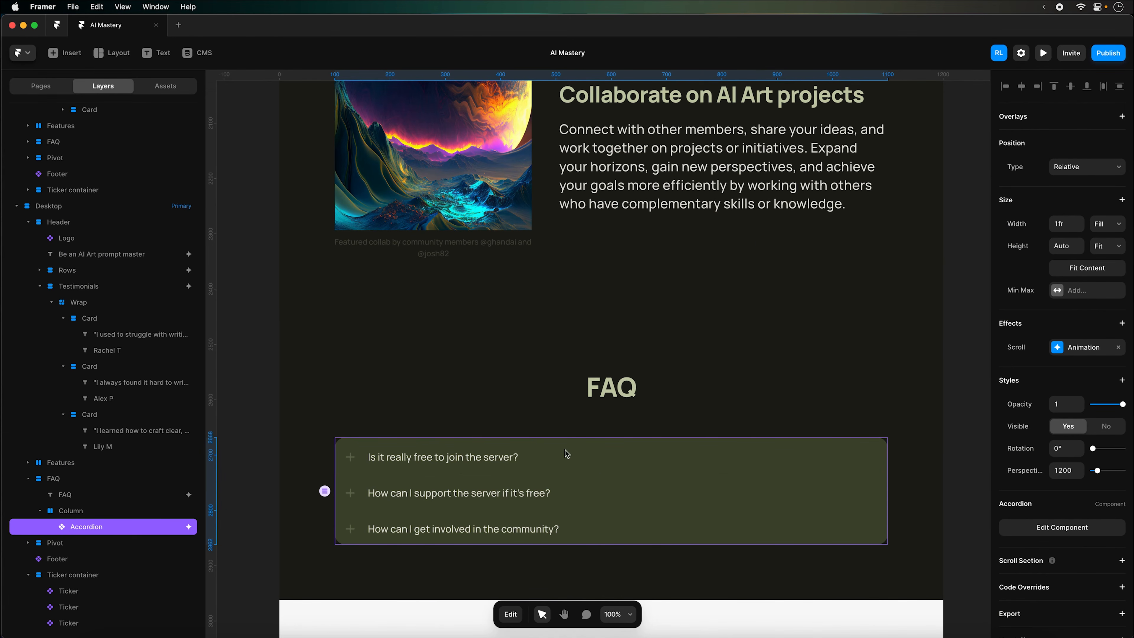
Reopen the Accordion's Row component and set its question text color to the shared color Secondary, after trying the Feature text style
left_click(1055, 529)
left_click(462, 342)
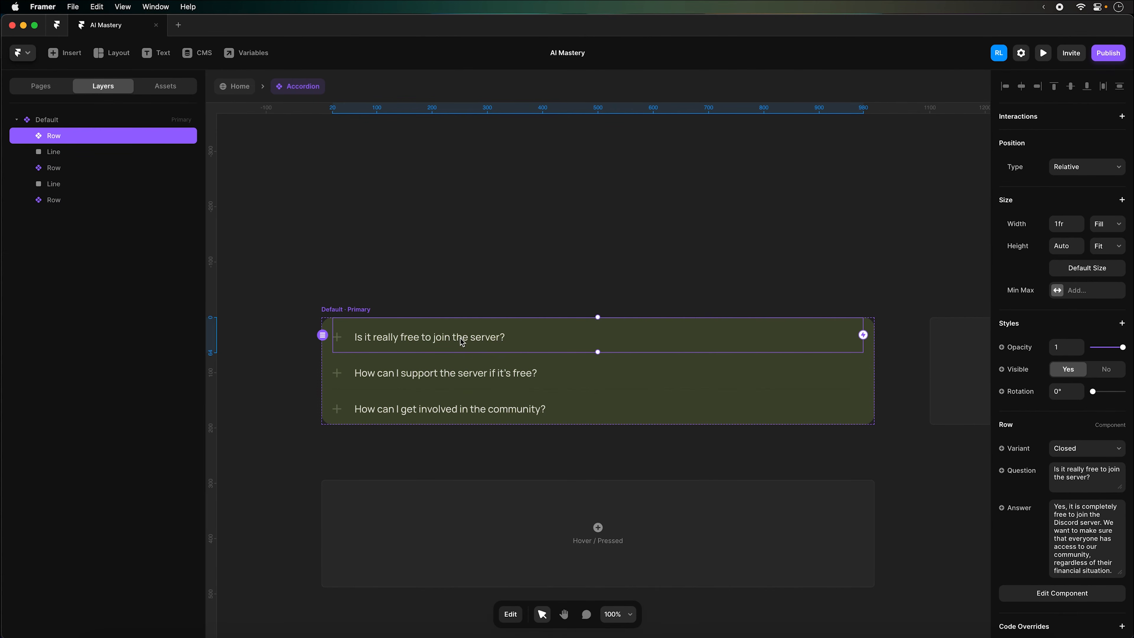
left_click(1089, 594)
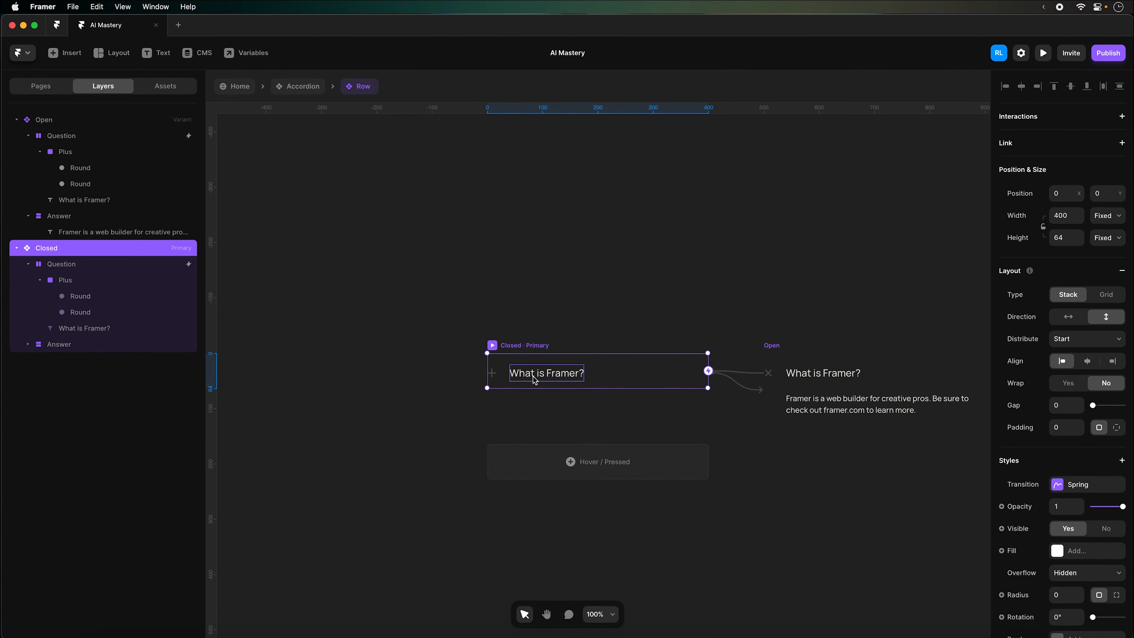
left_click(542, 375)
left_click(1084, 473)
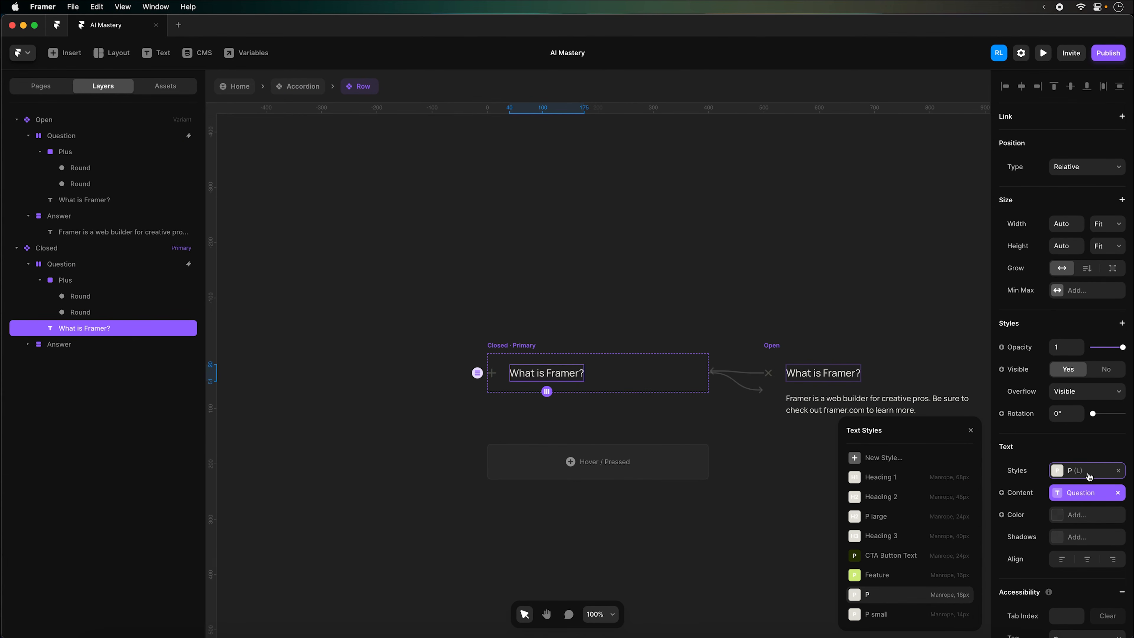
left_click(877, 576)
left_click(1086, 516)
scroll(878, 602, "down", 5)
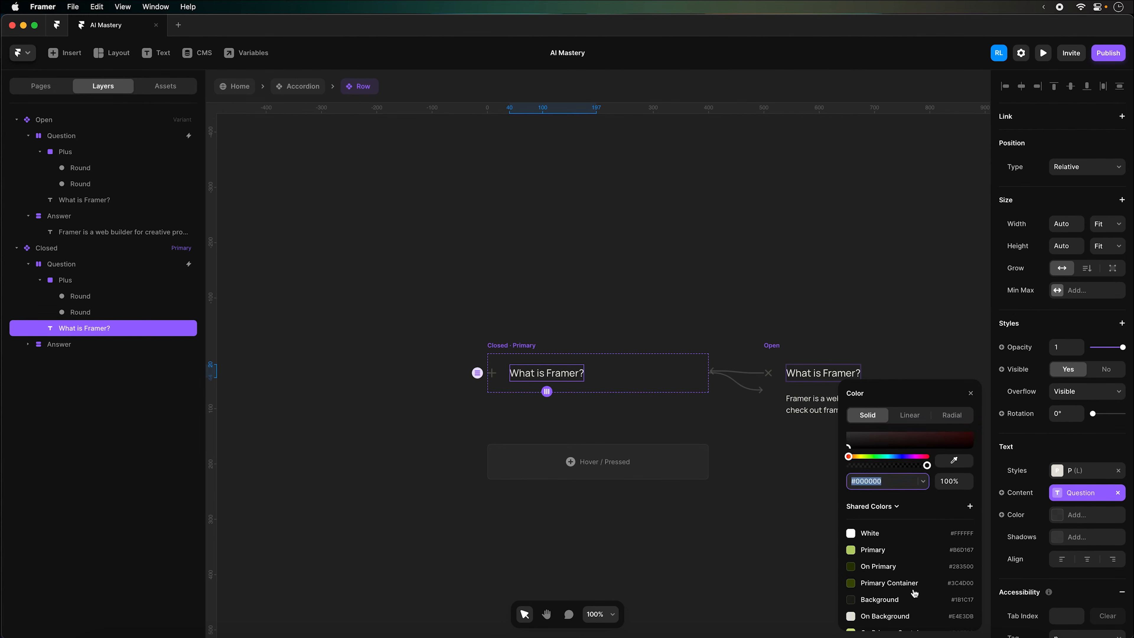
left_click(879, 508)
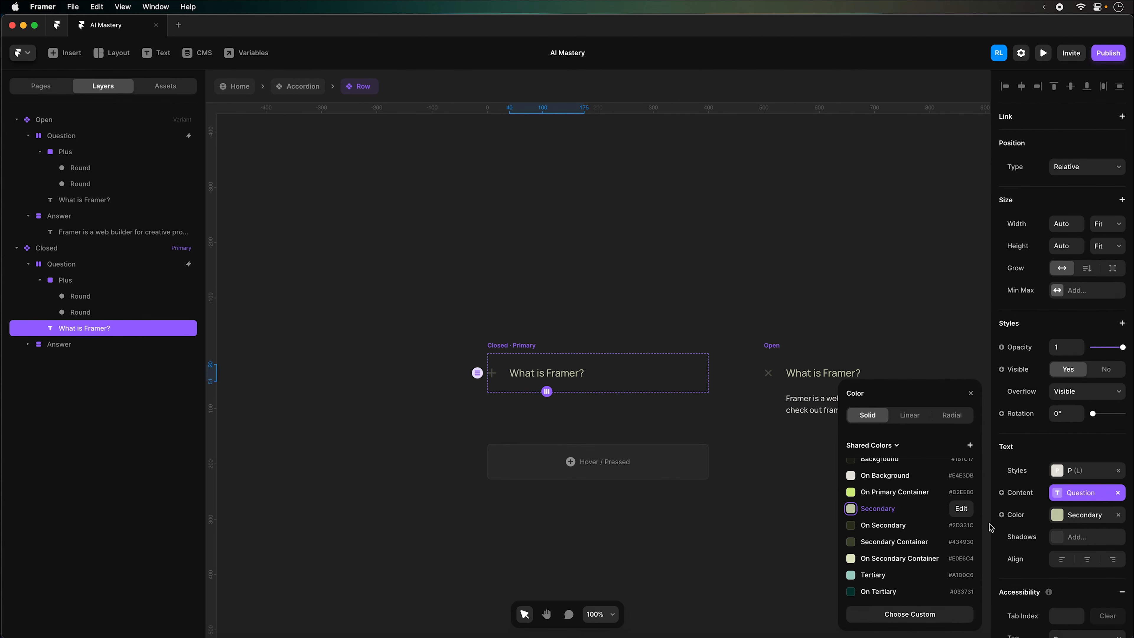
scroll(937, 539, "down", 4)
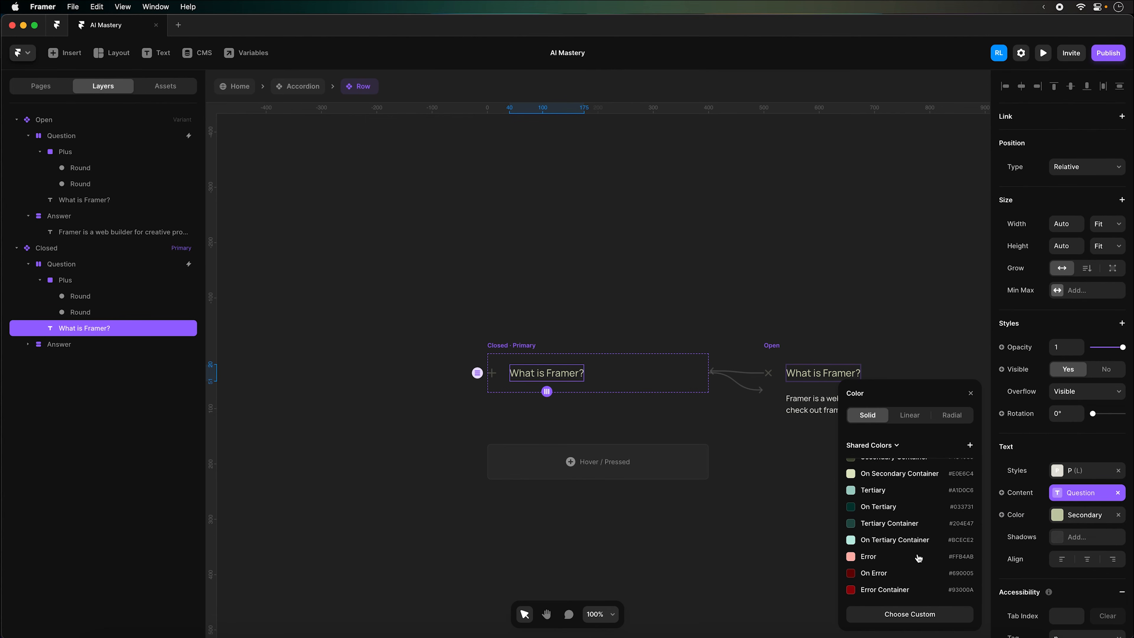
scroll(1030, 572, "down", 1)
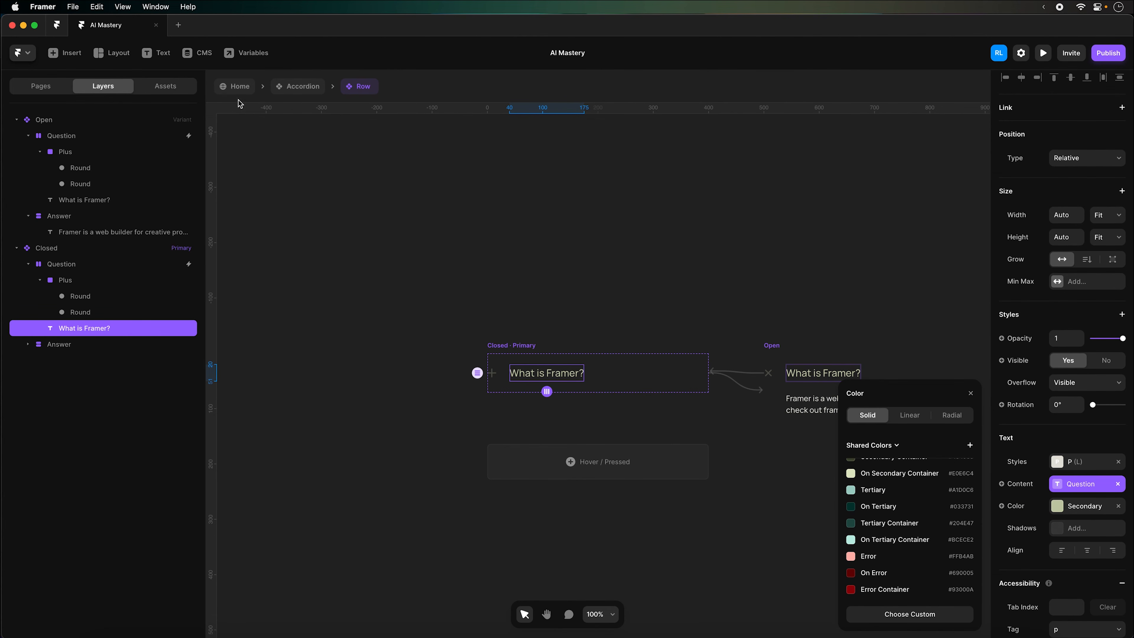
Return to the Home page, preview the site and look over its sections from the header down to the FAQ
left_click(242, 86)
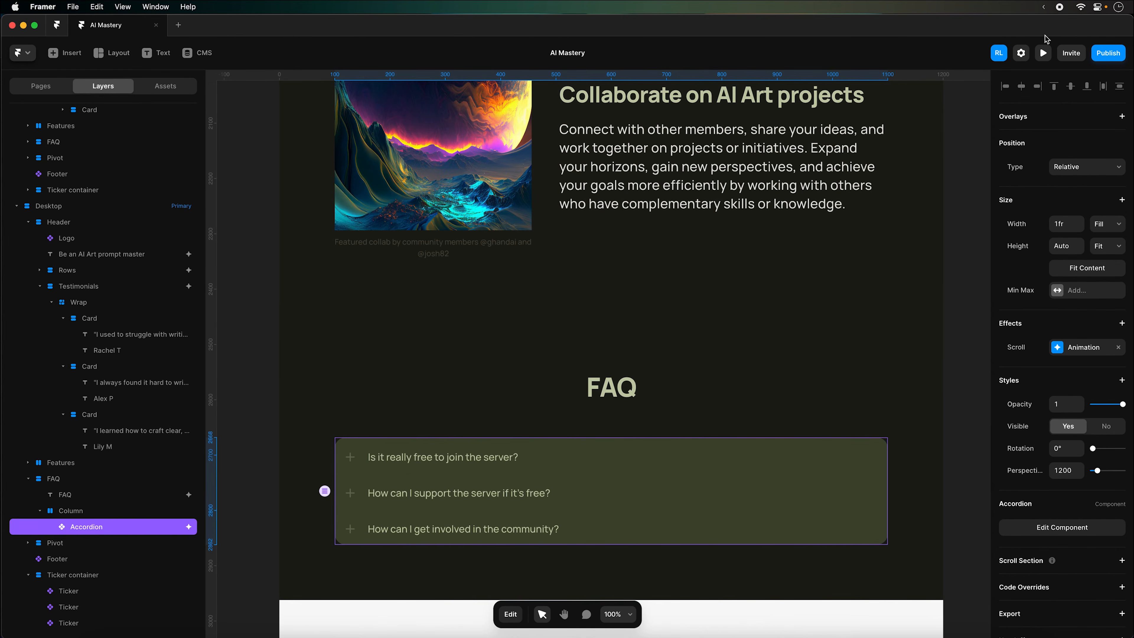
left_click(1043, 53)
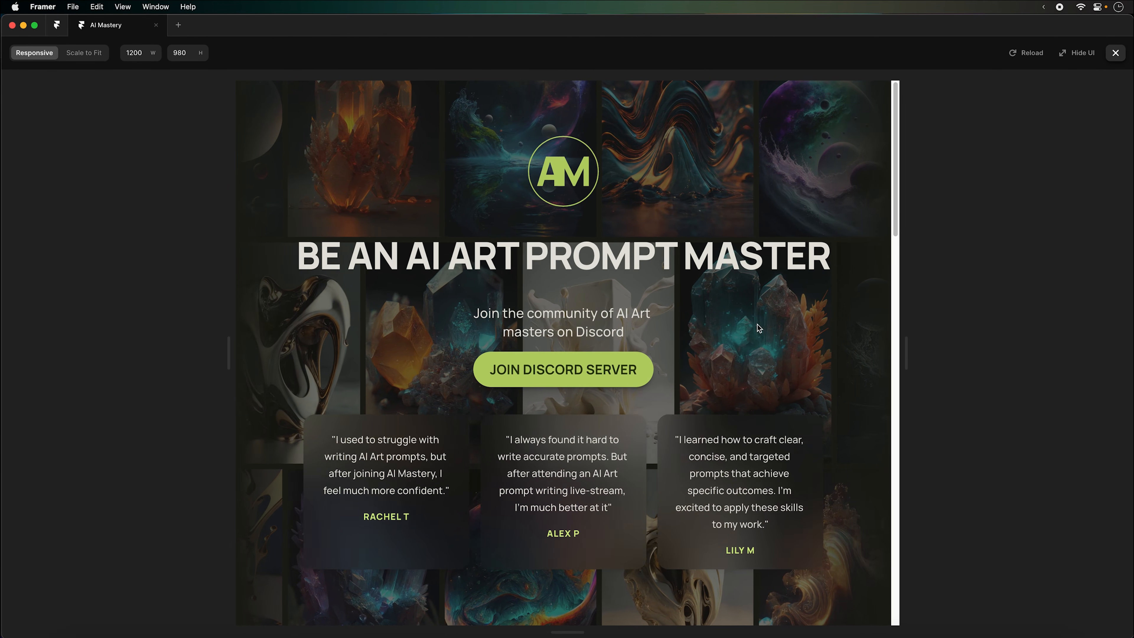
scroll(759, 328, "down", 2)
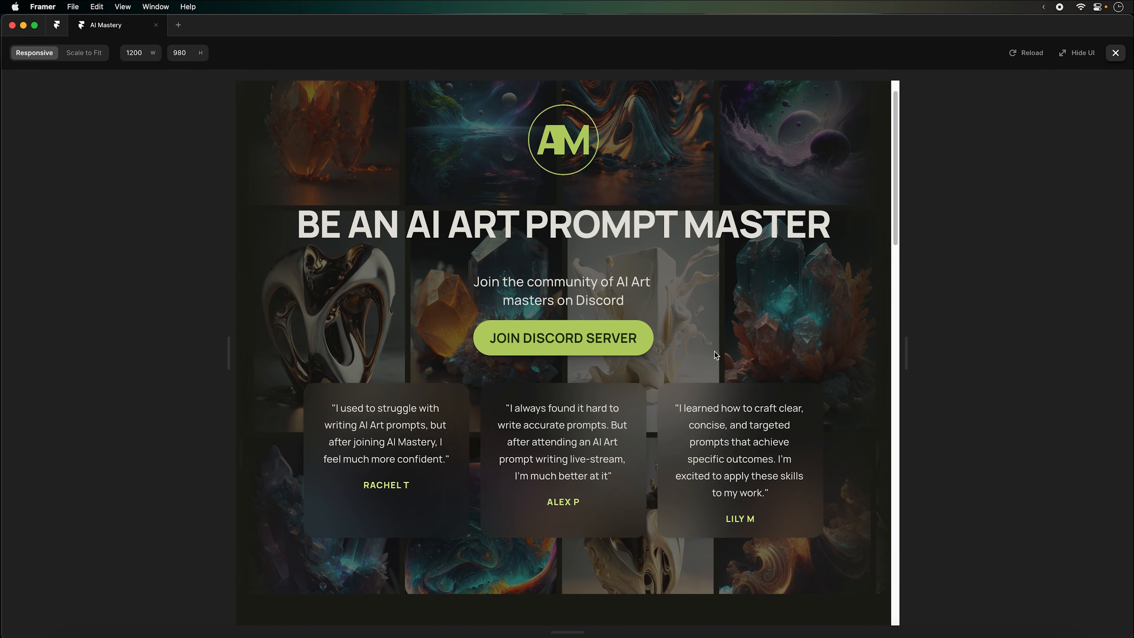
scroll(836, 329, "down", 3)
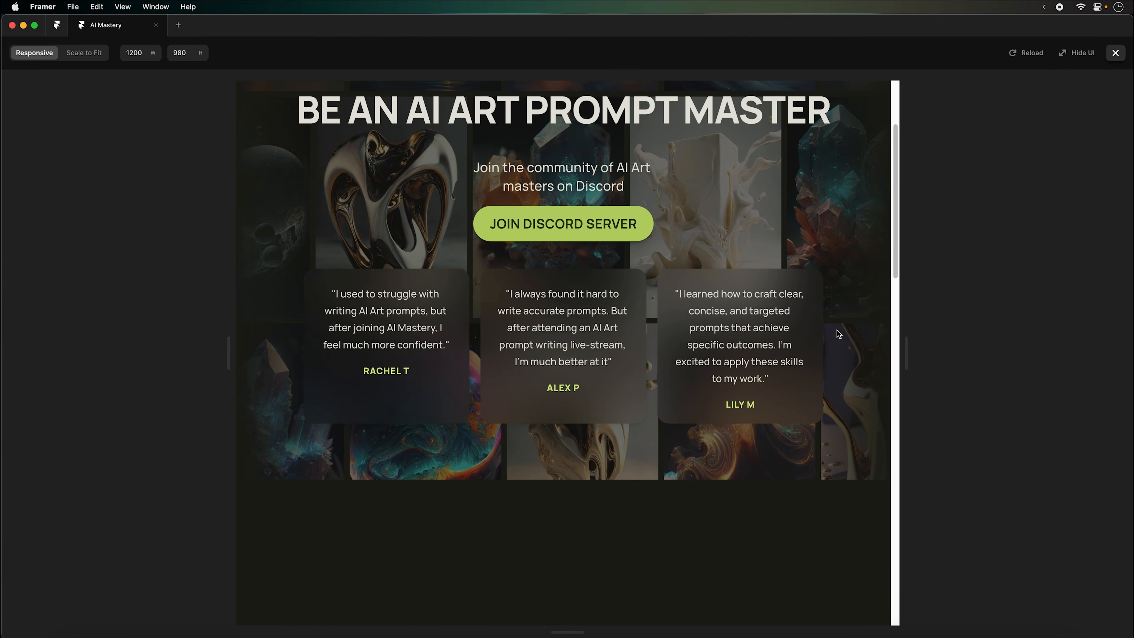
scroll(836, 331, "down", 10)
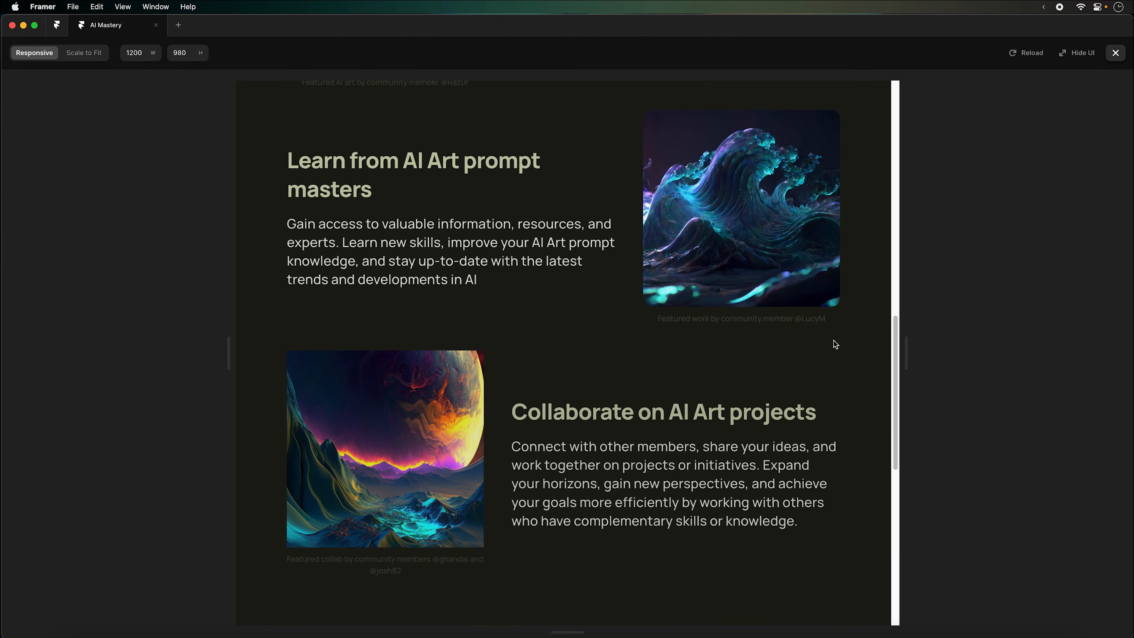
scroll(833, 342, "down", 3)
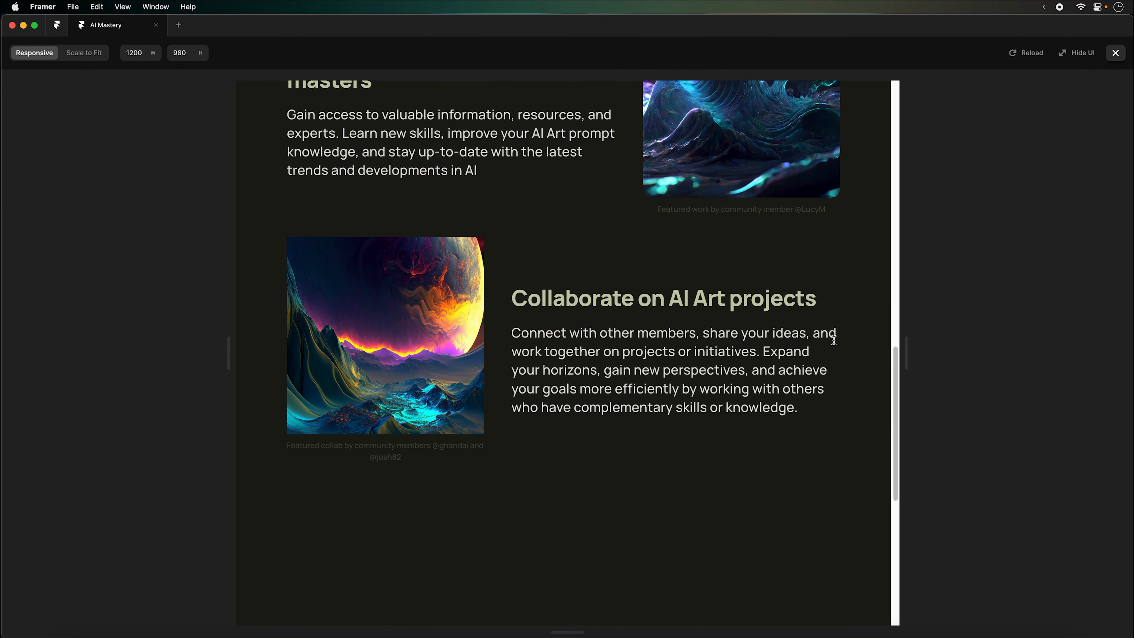
scroll(834, 340, "down", 7)
Test expanding and collapsing the three FAQ questions, check the Join for free today section, and close the preview
left_click(577, 393)
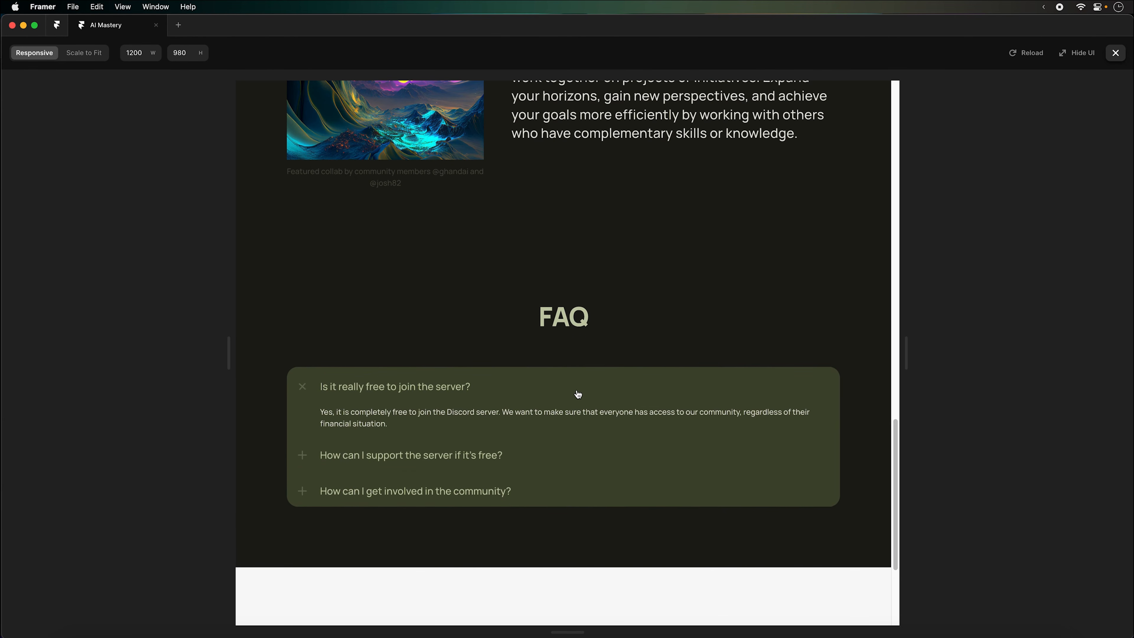
left_click(577, 387)
left_click(531, 431)
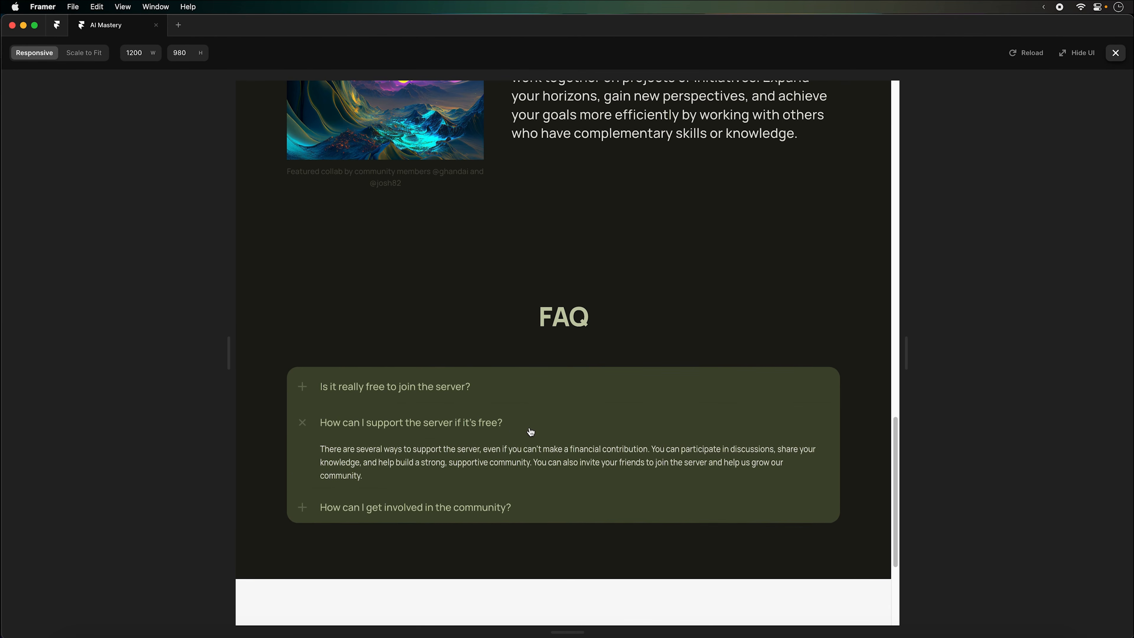
left_click(530, 432)
left_click(530, 432)
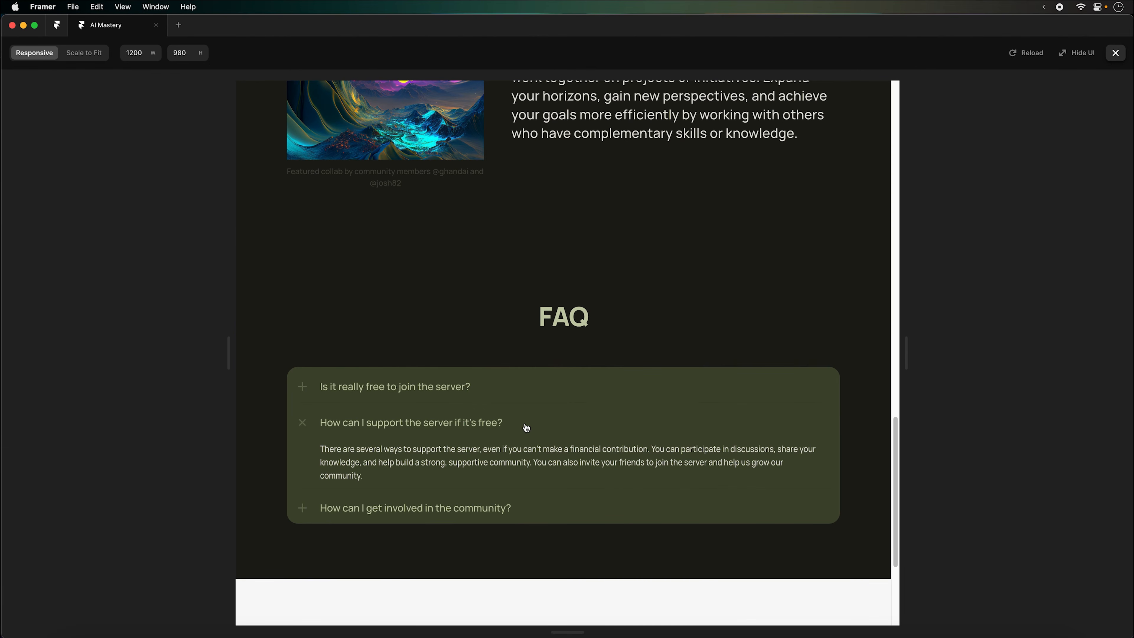
left_click(527, 427)
left_click(496, 466)
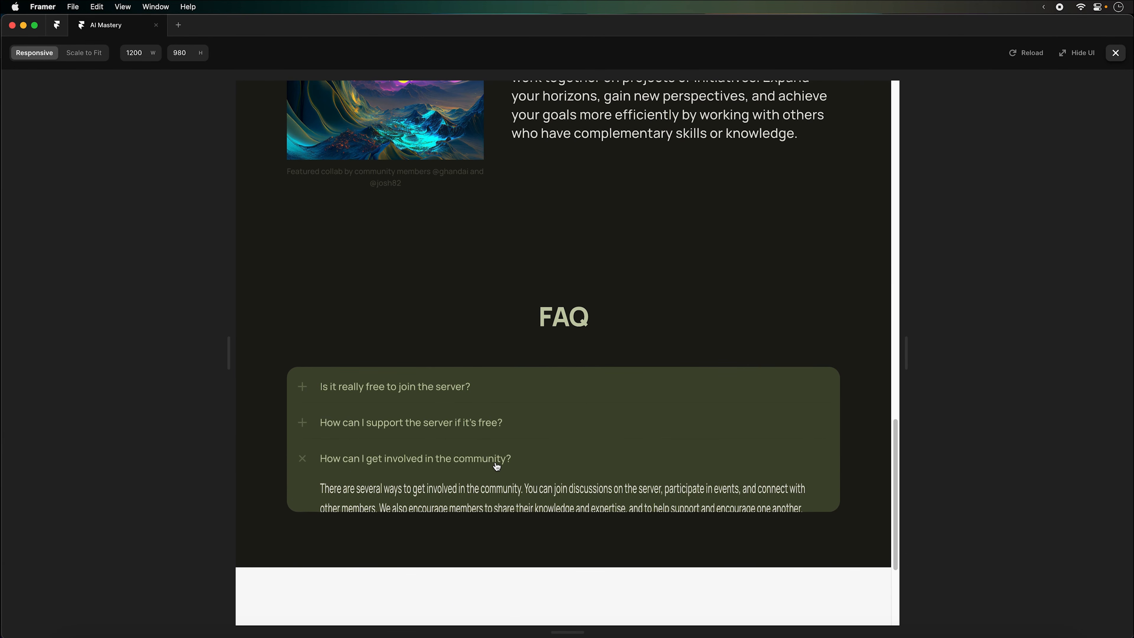
left_click(488, 463)
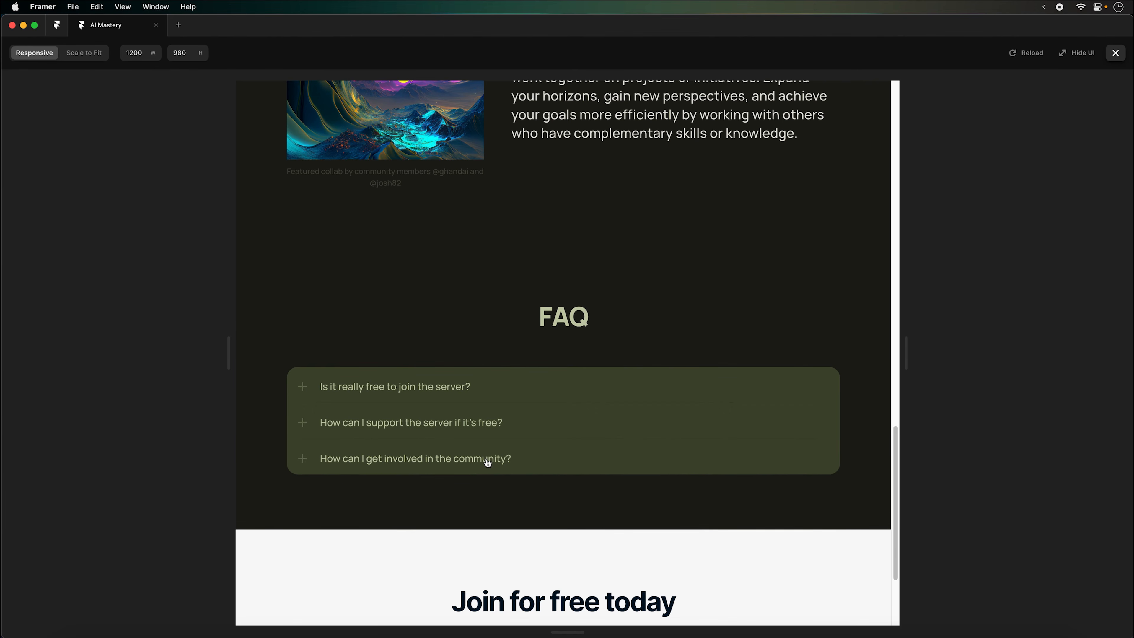
left_click(488, 463)
left_click(488, 464)
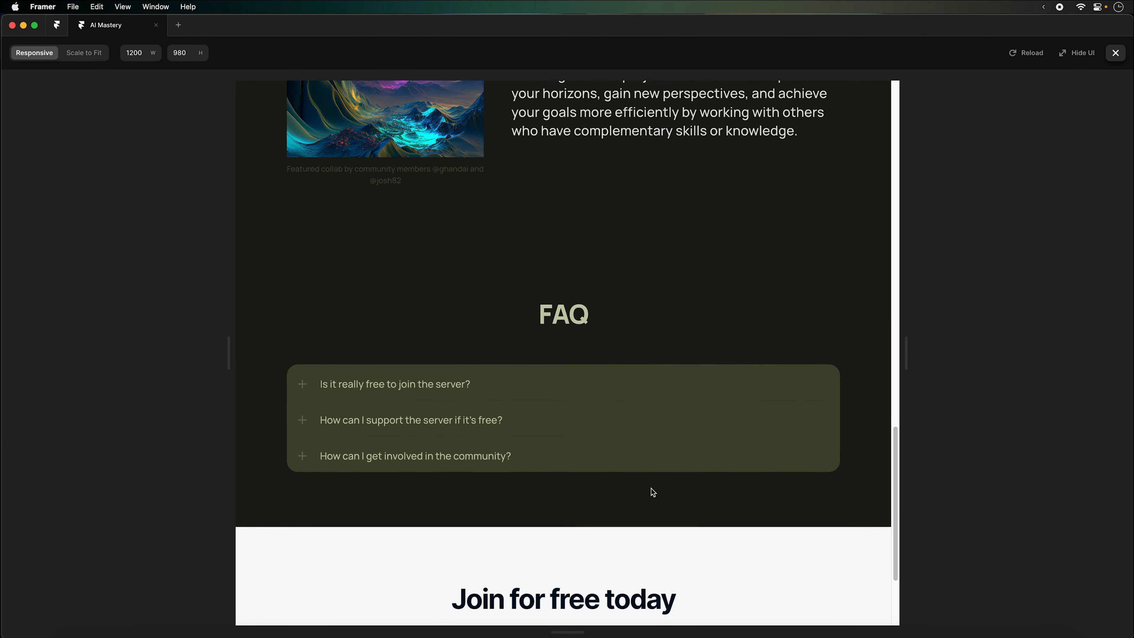
scroll(651, 493, "down", 3)
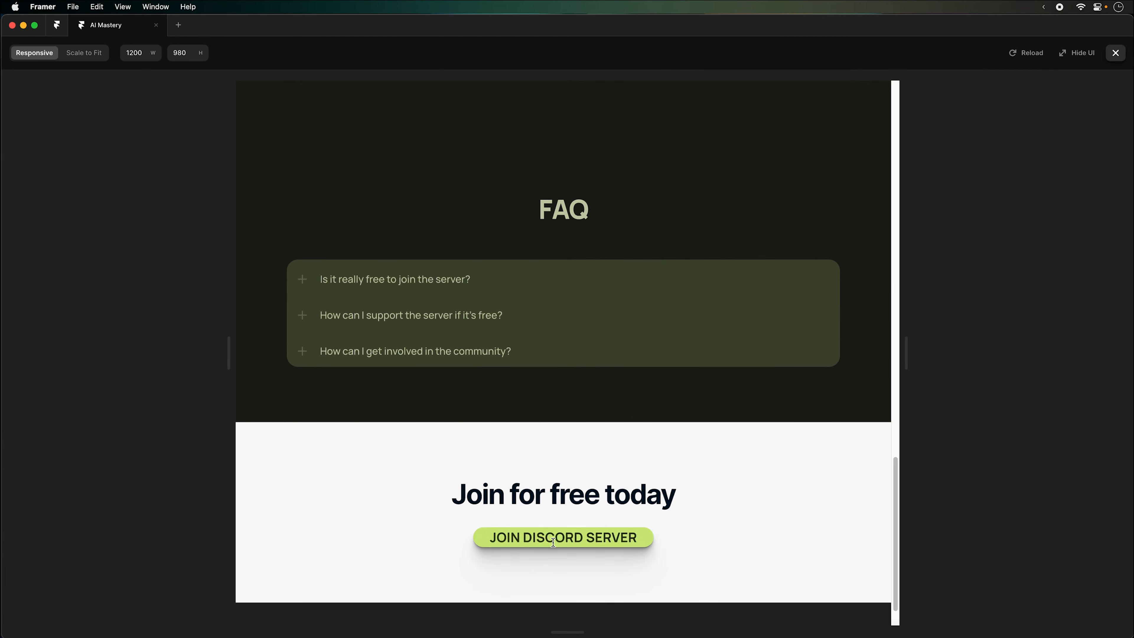
scroll(741, 347, "up", 20)
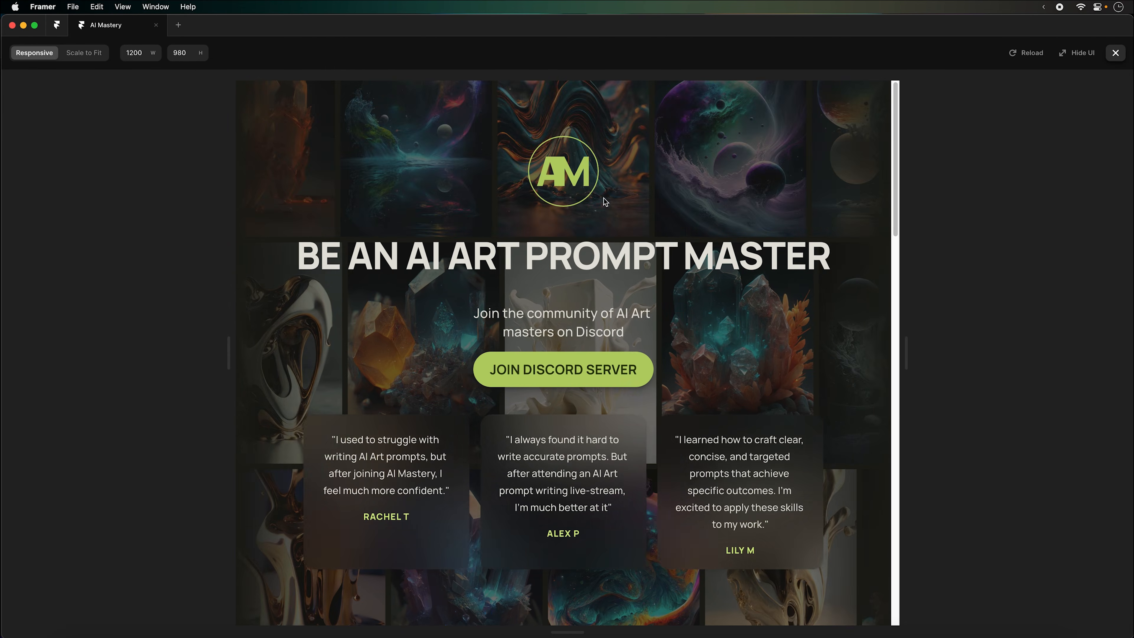
left_click(1115, 53)
Remove the #F8F8F8 fill from the Desktop breakpoint's Pivot section
scroll(813, 406, "down", 7)
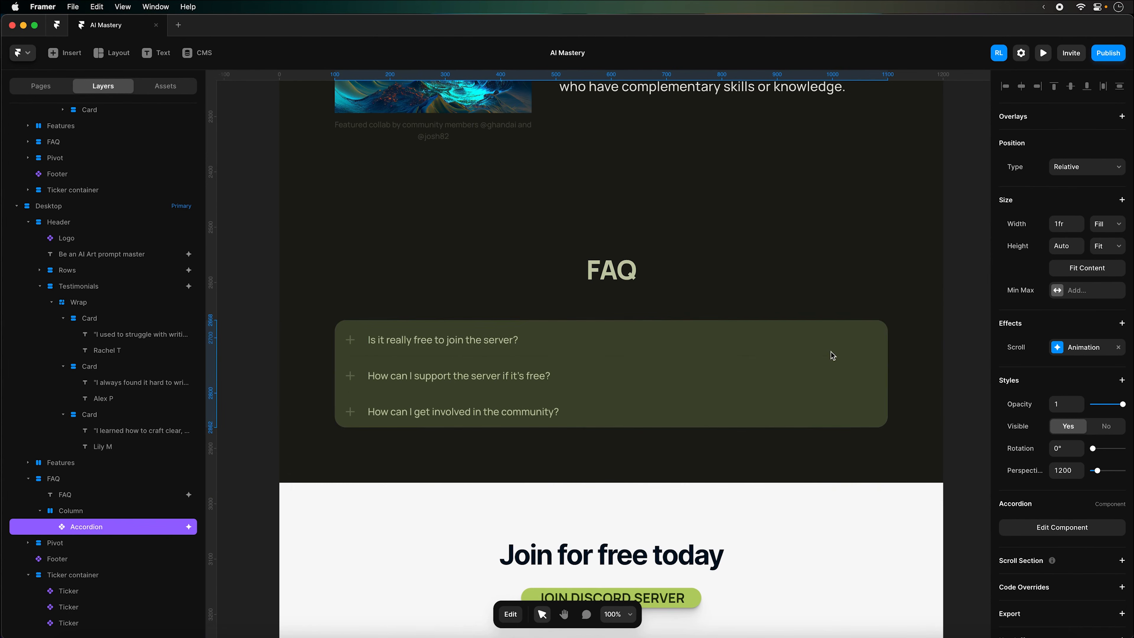
left_click(688, 387)
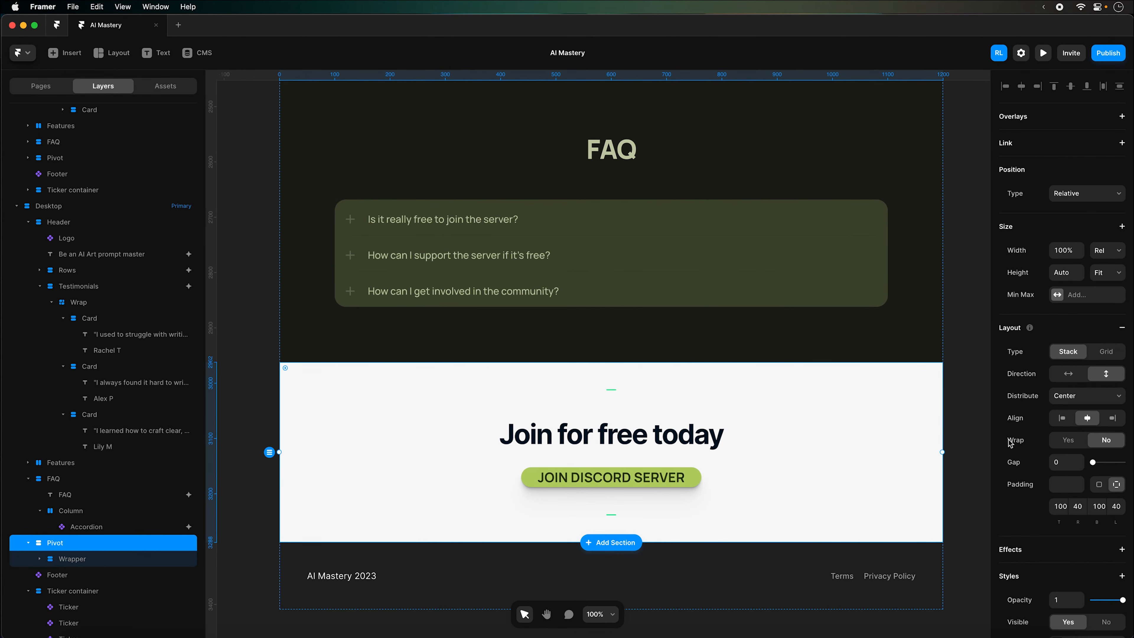
scroll(1030, 487, "down", 5)
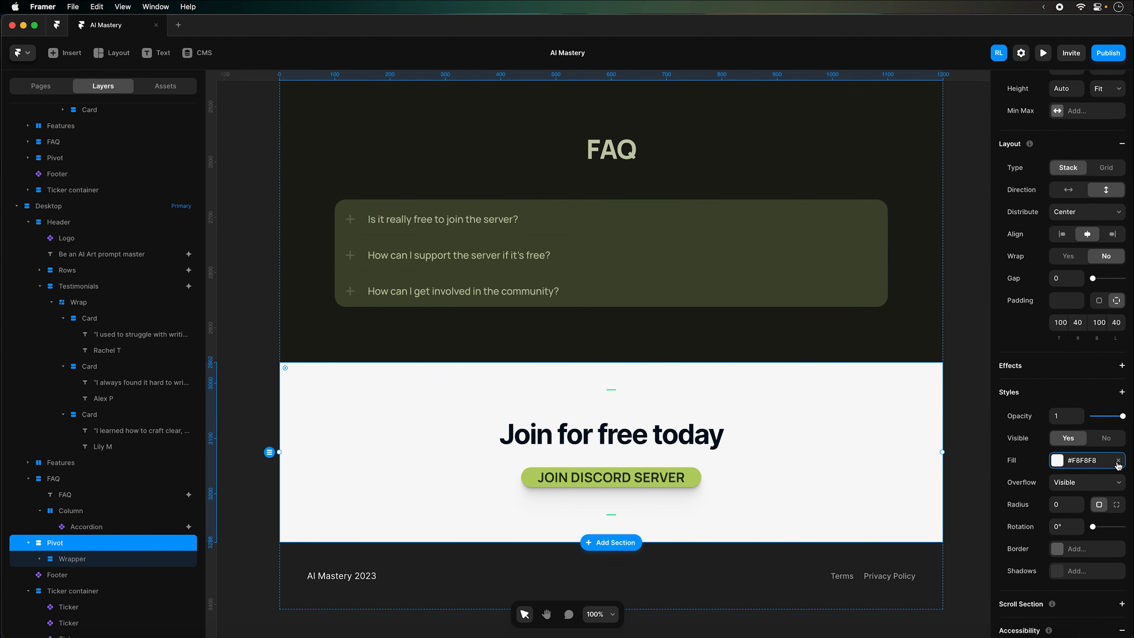
left_click(1118, 460)
Apply the Heading 2 text style to the Pivot section's Join for free today title
left_click(618, 443)
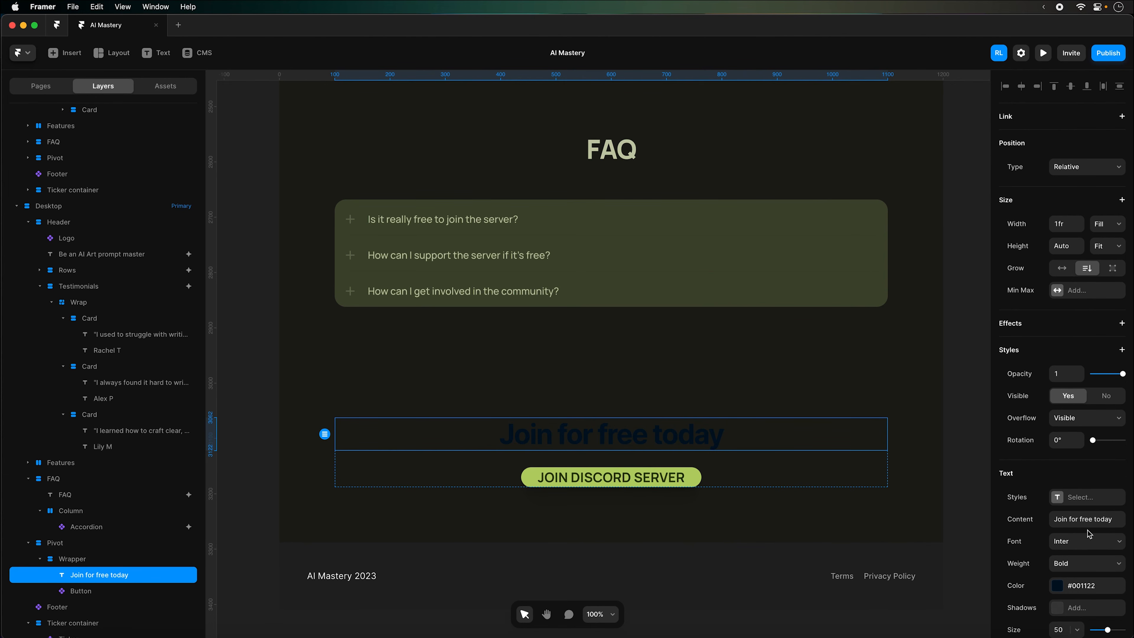
left_click(1111, 503)
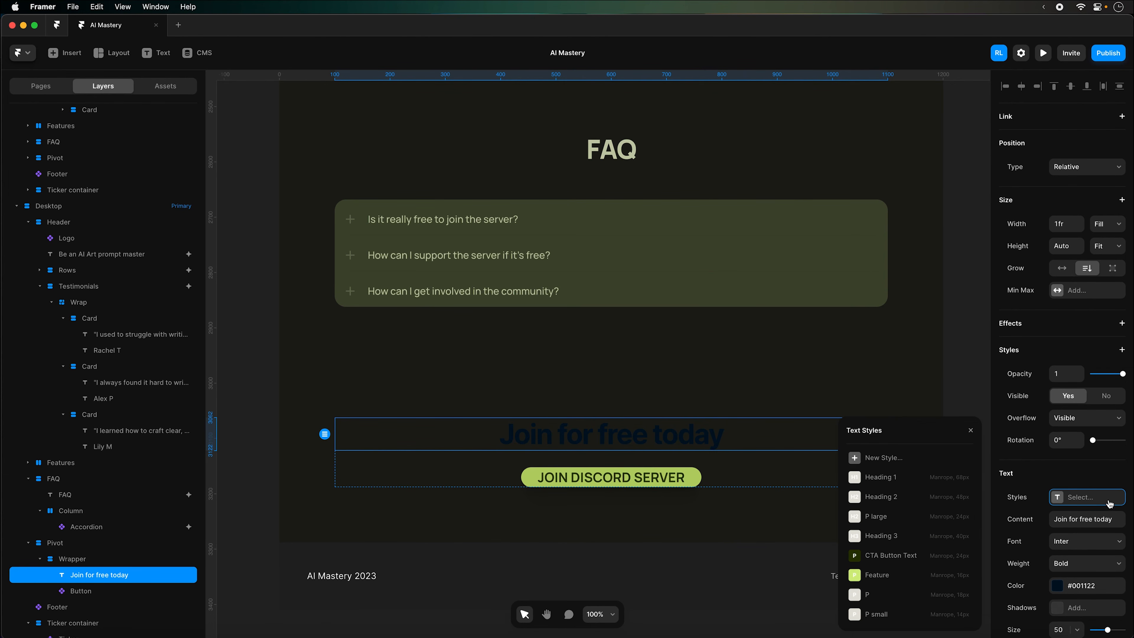
left_click(895, 501)
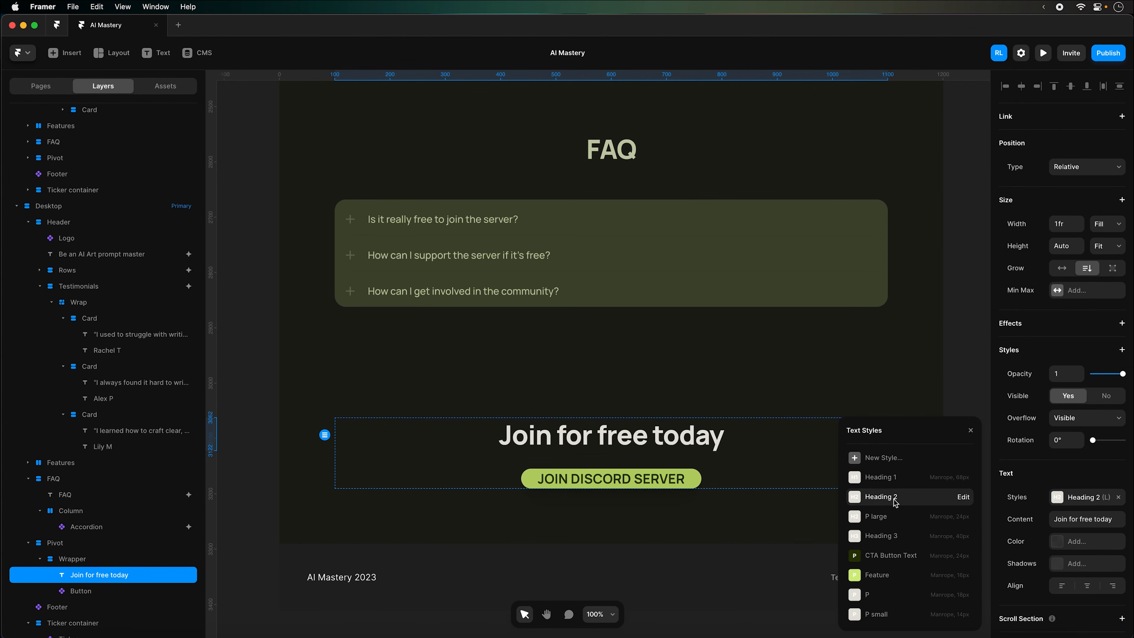
Replace the Pivot section's Join Discord Server button with a duplicate of the button from the header's Rows stack
left_click(687, 487)
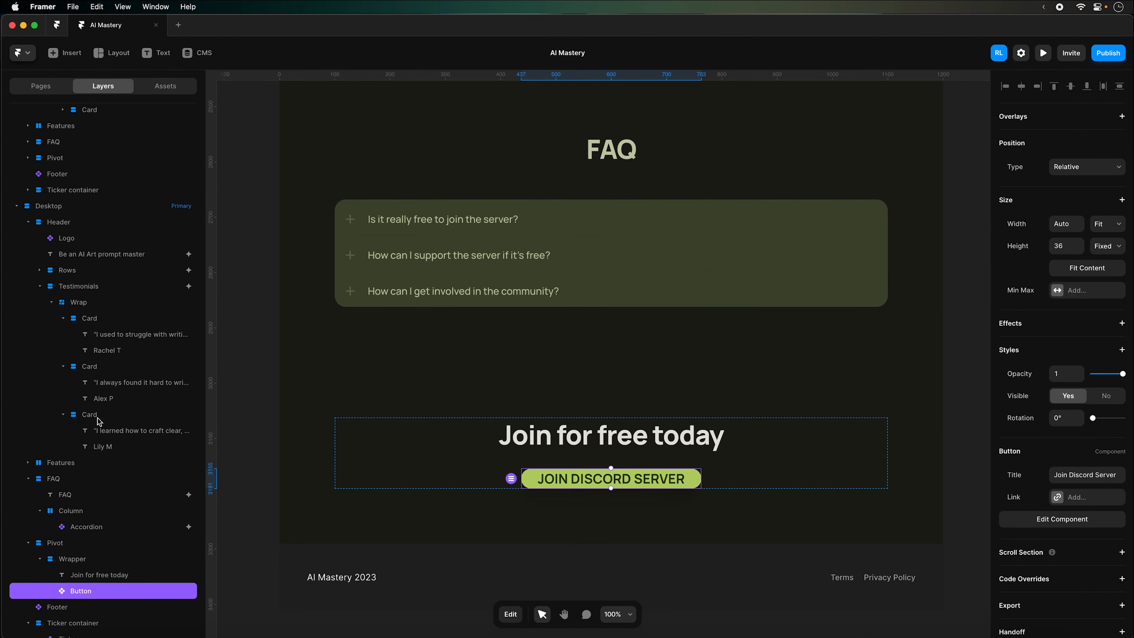
left_click(40, 271)
left_click(94, 304)
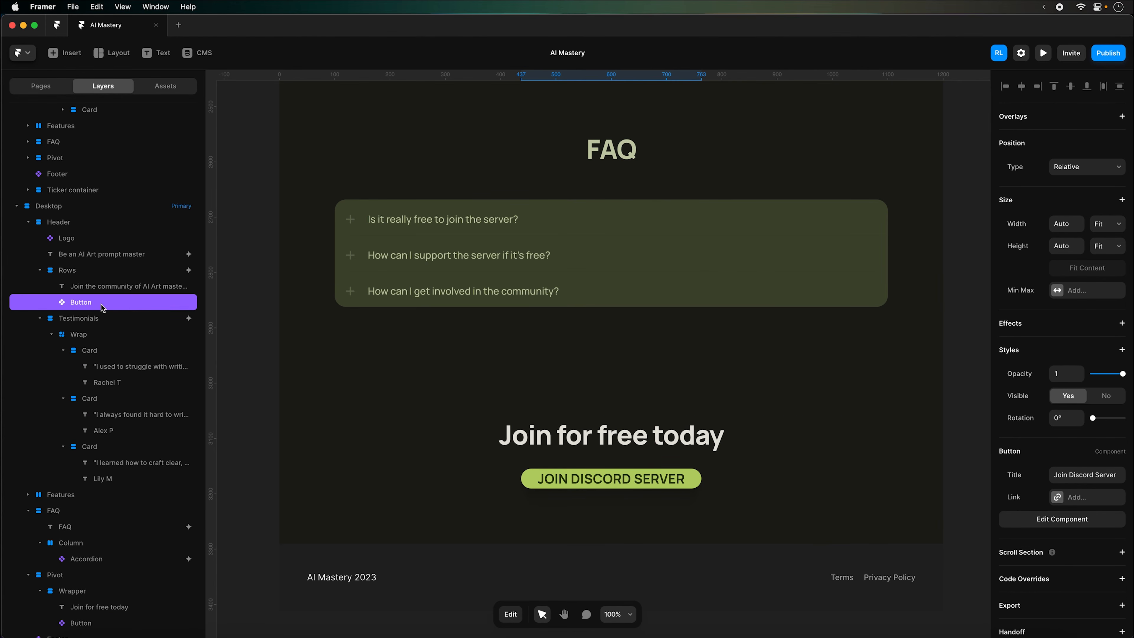
key("alt")
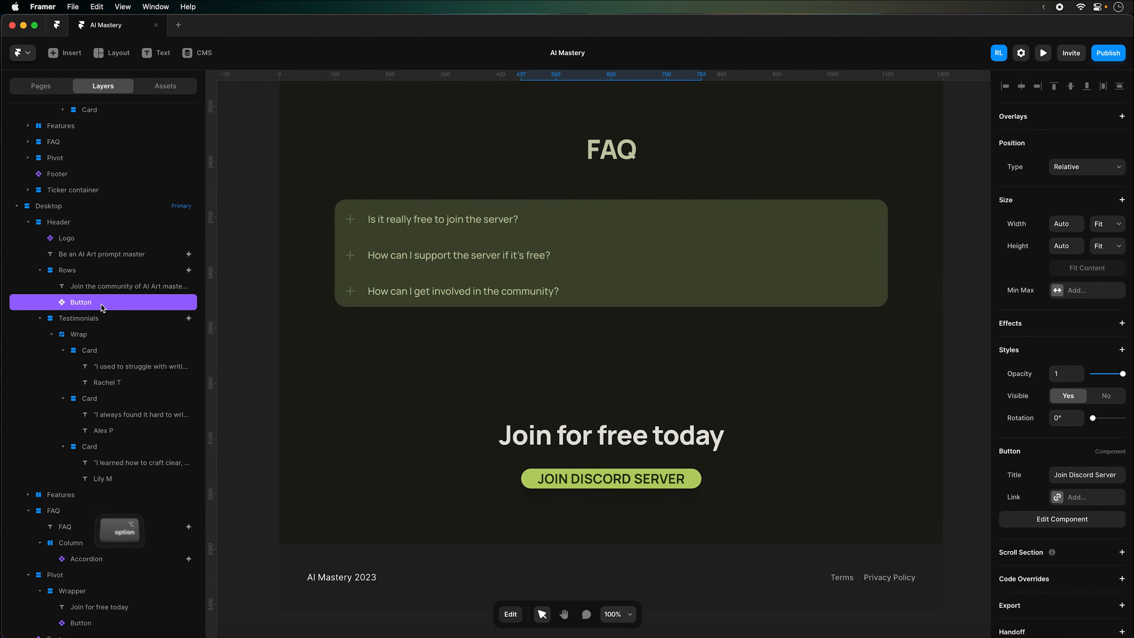
left_click_drag(101, 317, 106, 614)
scroll(148, 614, "down", 1)
left_click(134, 622)
key("BackSpace")
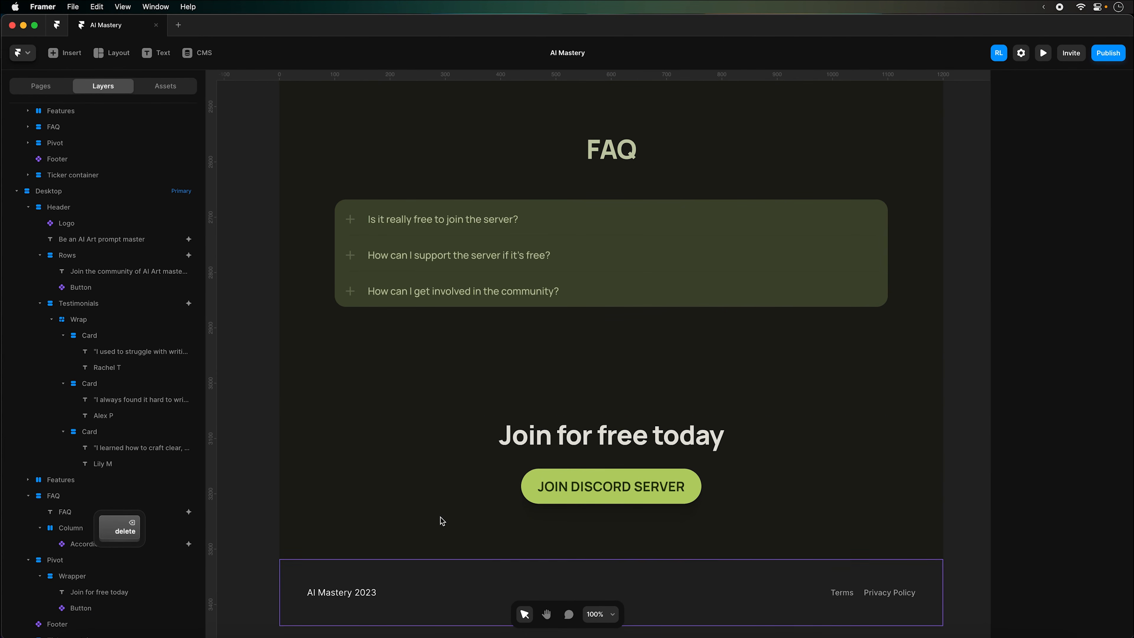
Open the Footer component for editing, unlinking it from its original project and replacing all instances
scroll(863, 366, "down", 1)
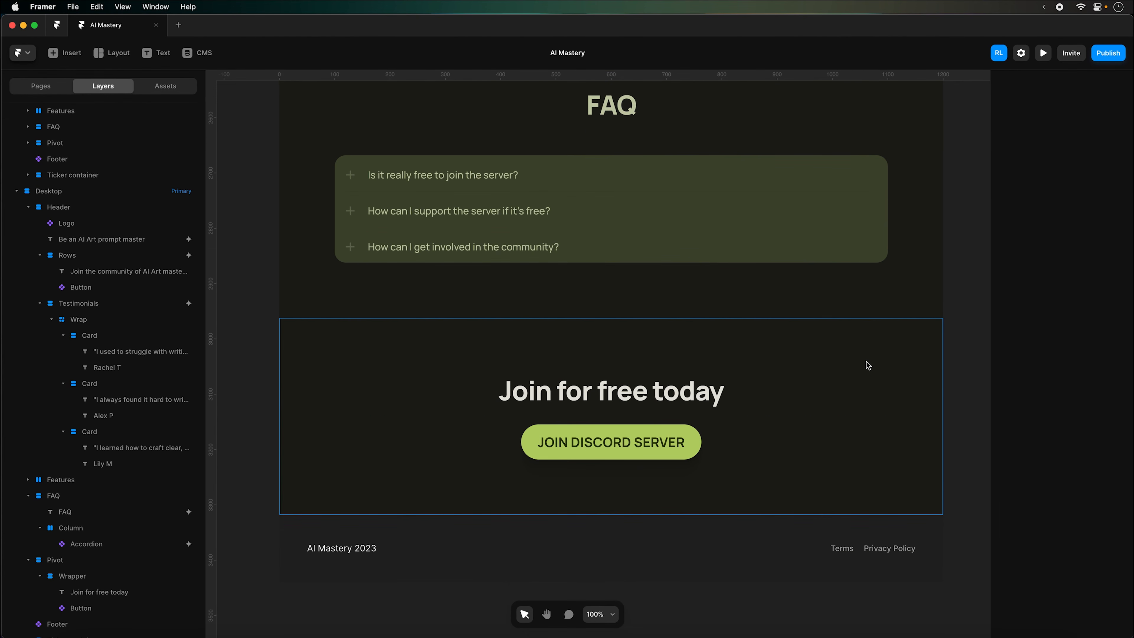
left_click(628, 538)
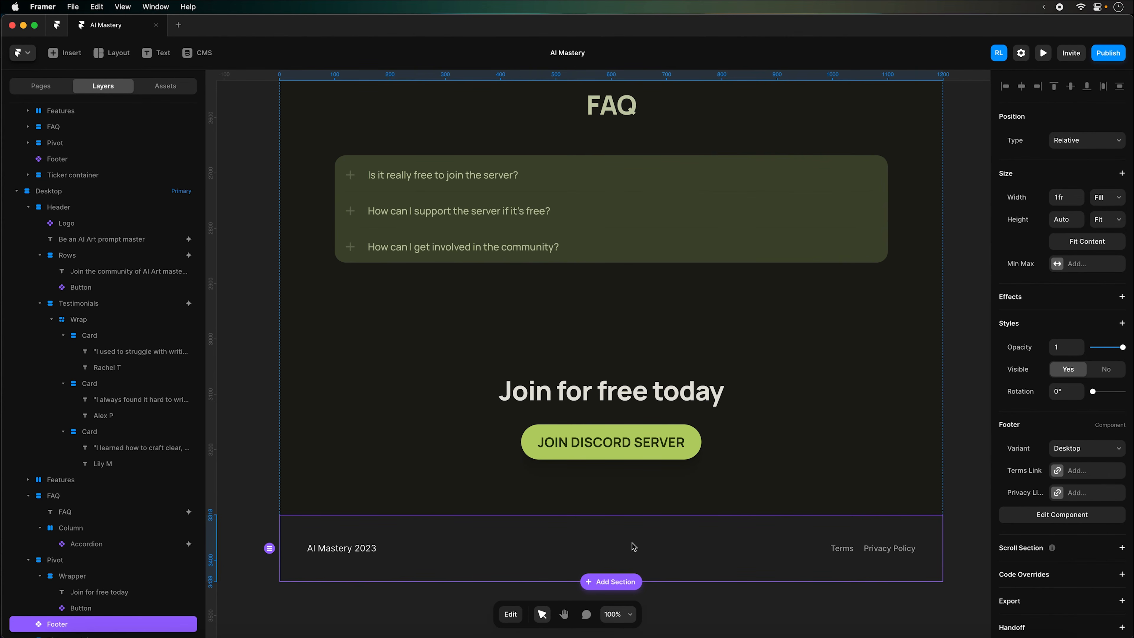
left_click(1017, 515)
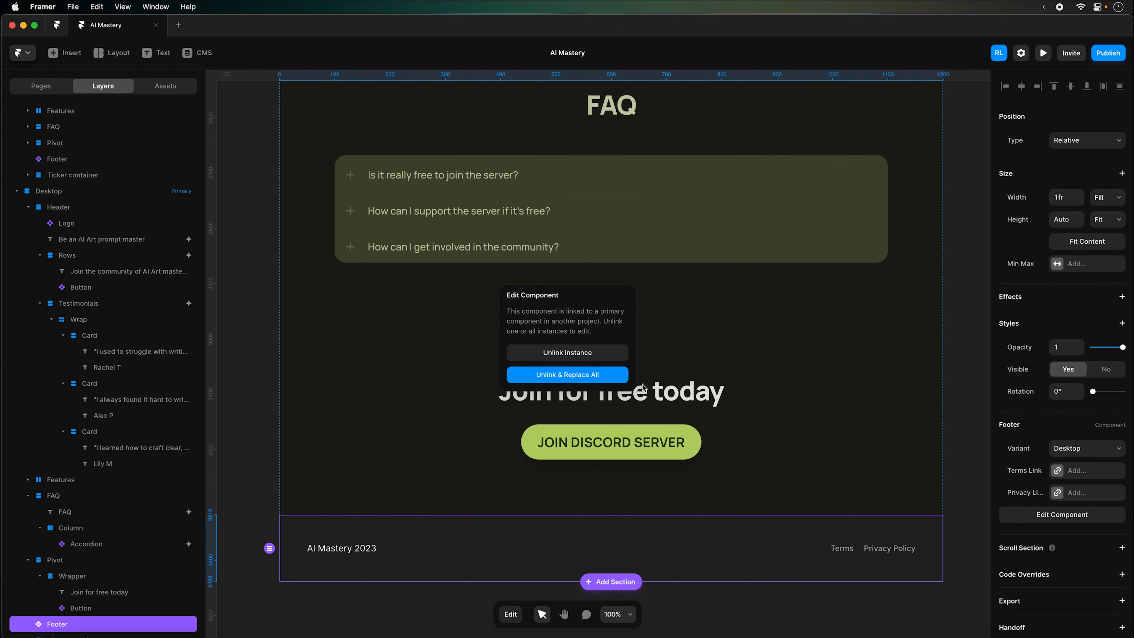
left_click(609, 380)
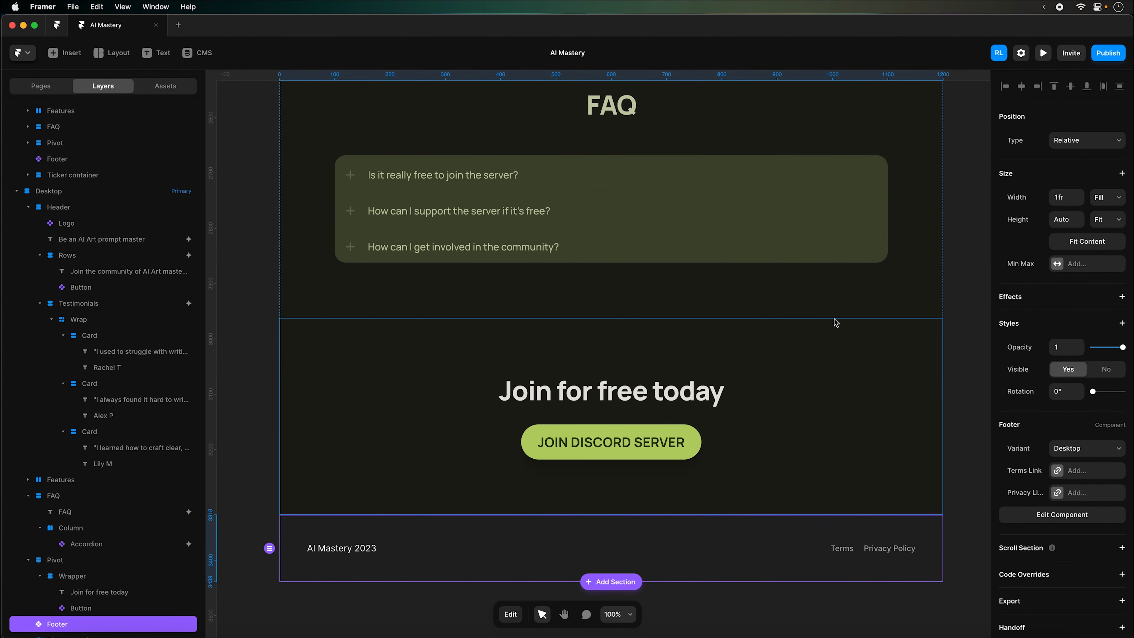
key("super+minus")
key("super+minus")
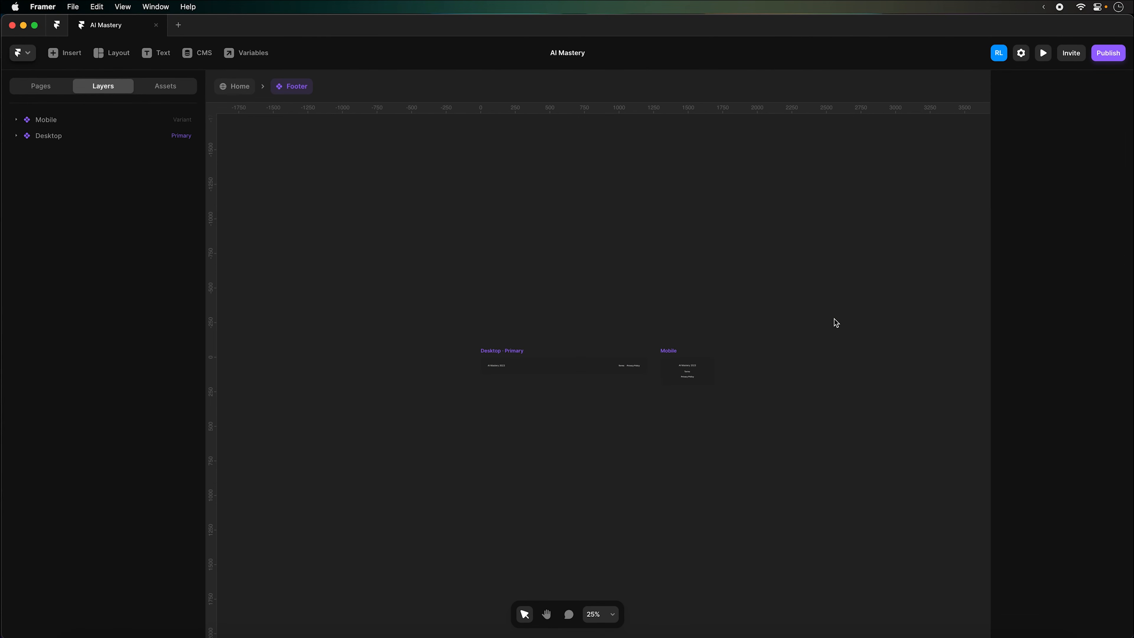
key("super+equal")
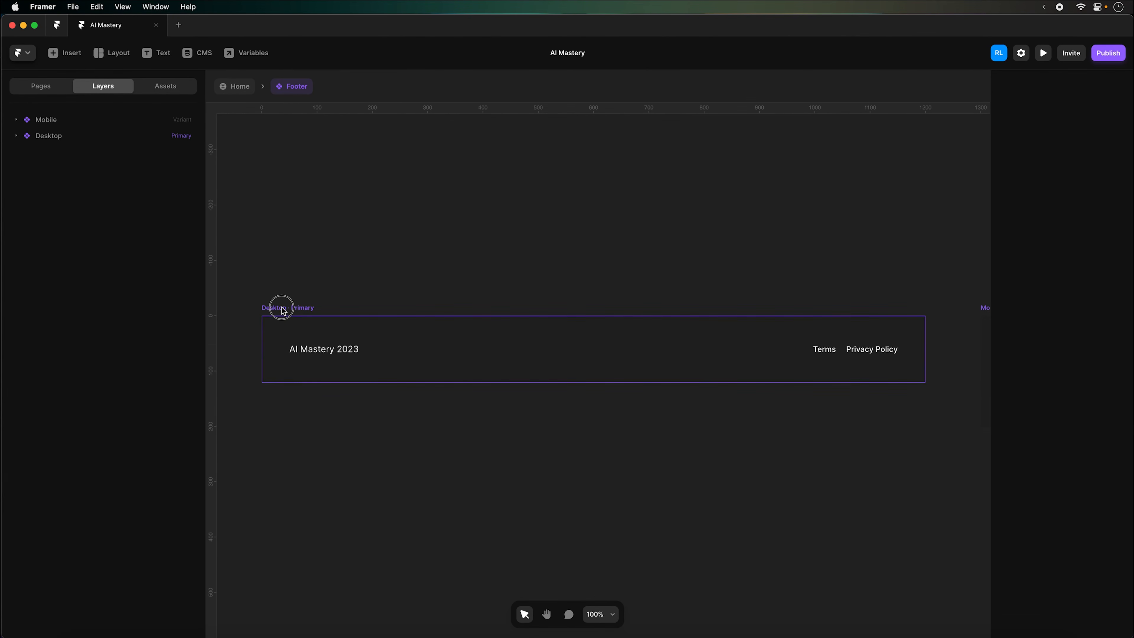
Apply the P small text style to the AI Mastery 2023, Terms and Privacy Policy texts in the Footer's Desktop variant
left_click(286, 307)
left_click(350, 350)
left_click(1089, 470)
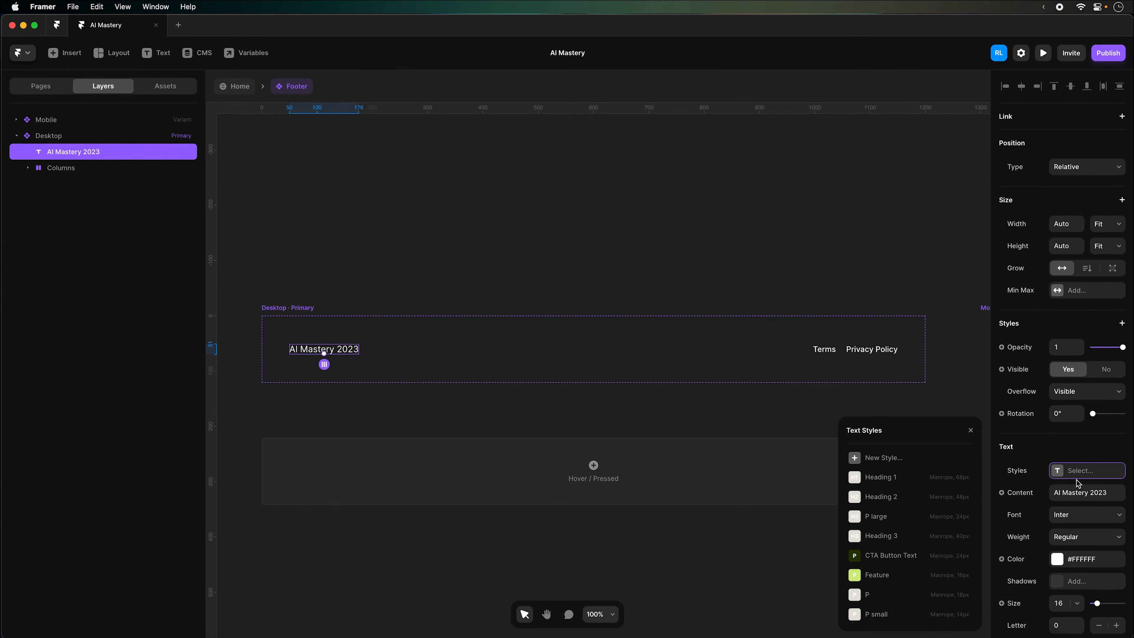
left_click(876, 614)
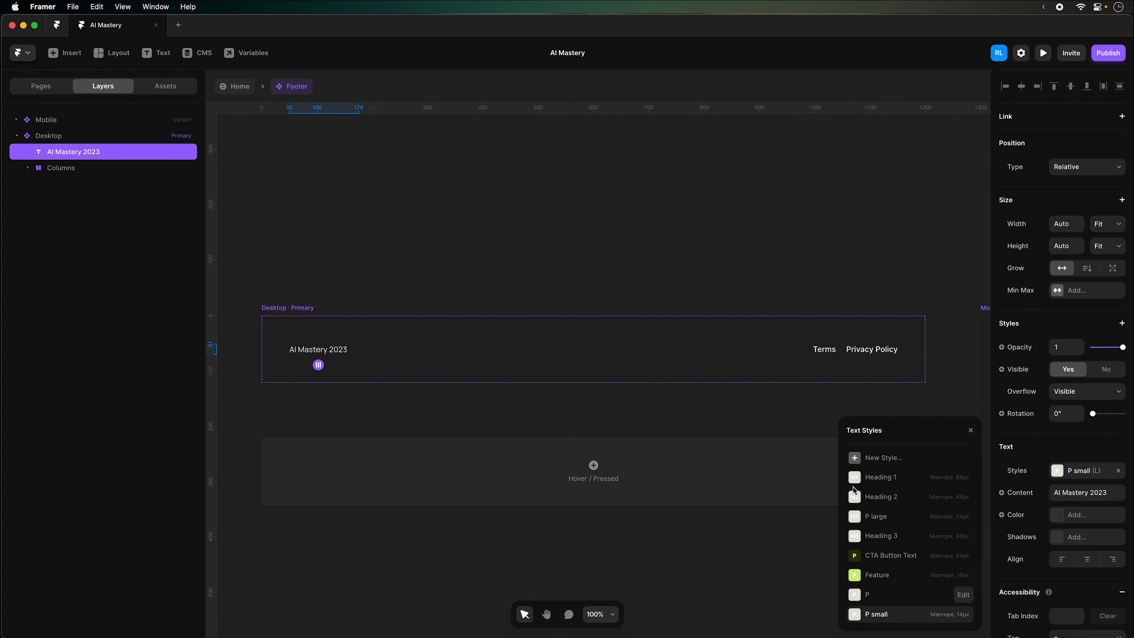
left_click(829, 352)
left_click(868, 353)
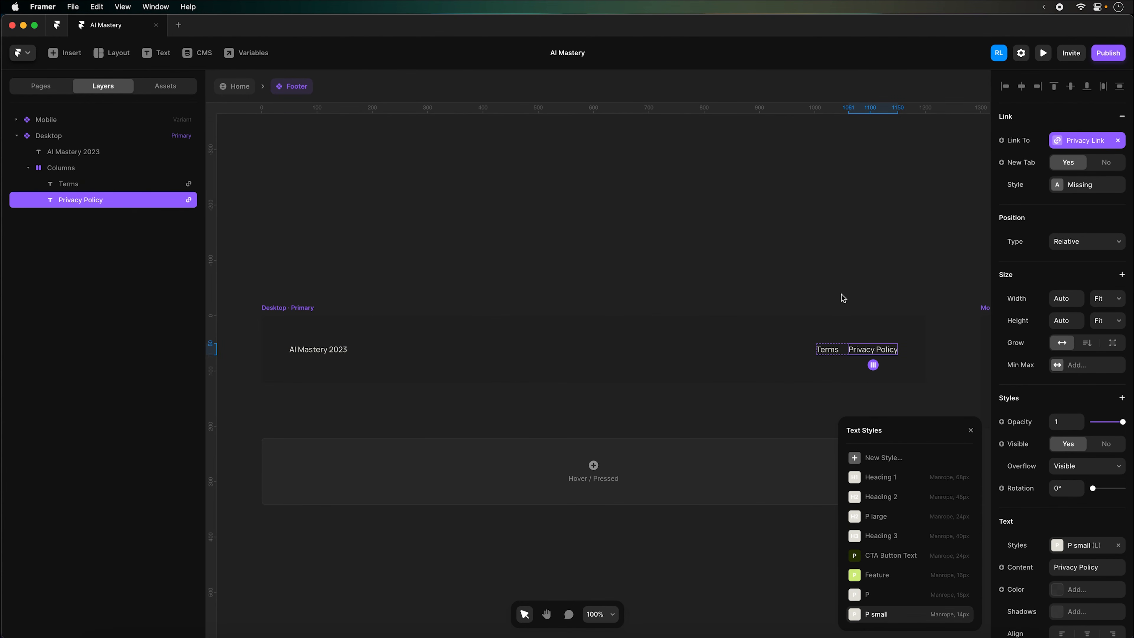
Apply the Link style to the Privacy Policy and Terms links in the Footer's Desktop variant
left_click(1071, 185)
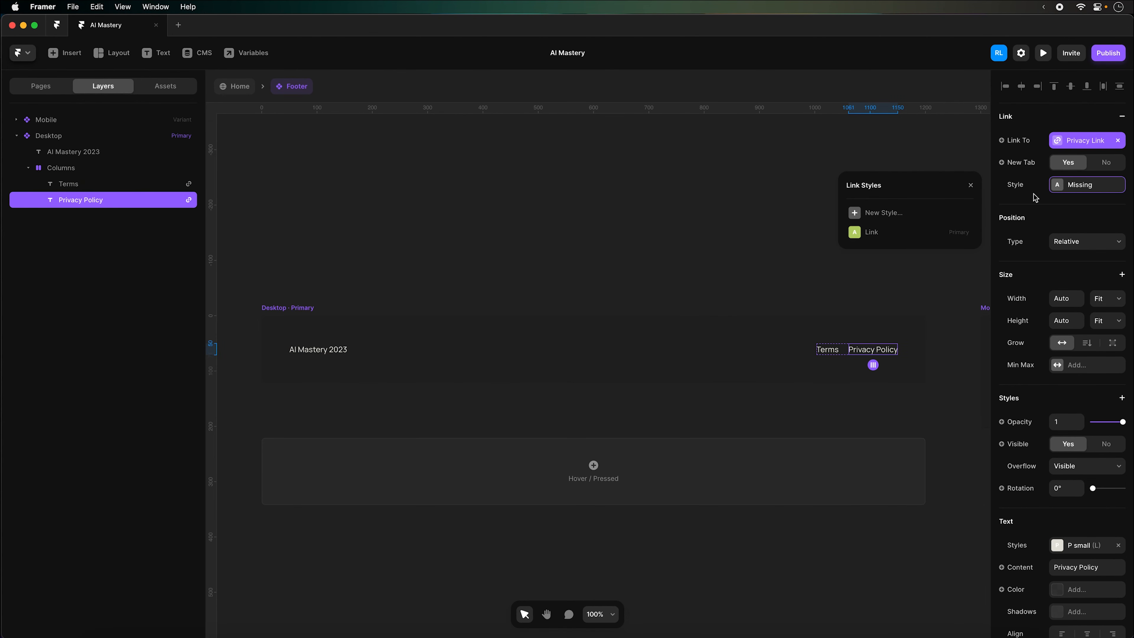
left_click(913, 234)
left_click(829, 352)
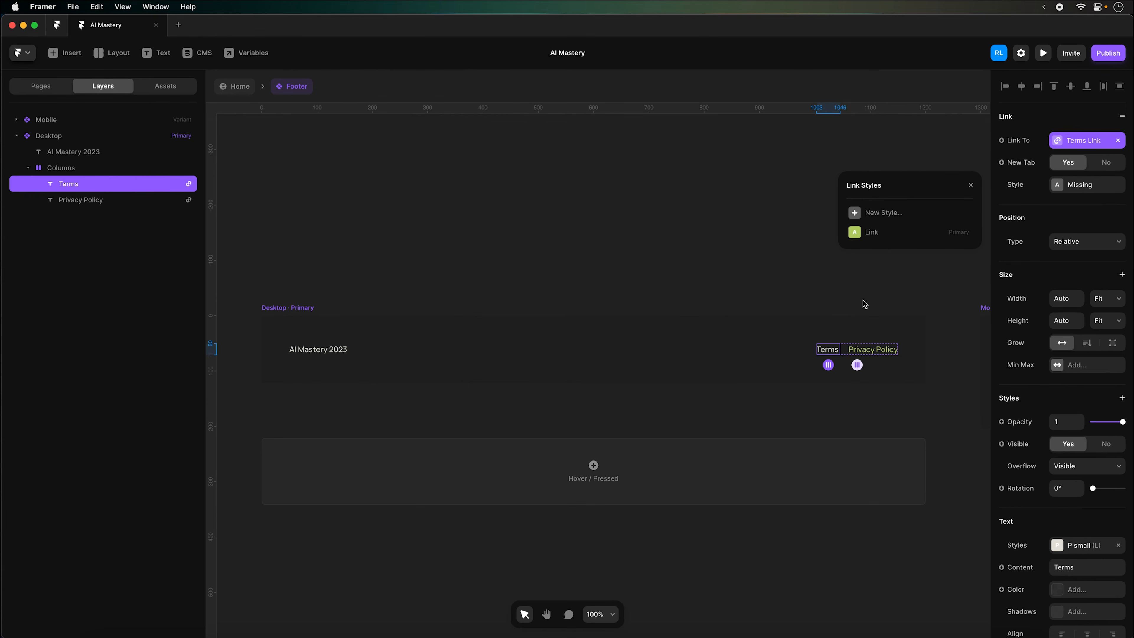
left_click(867, 235)
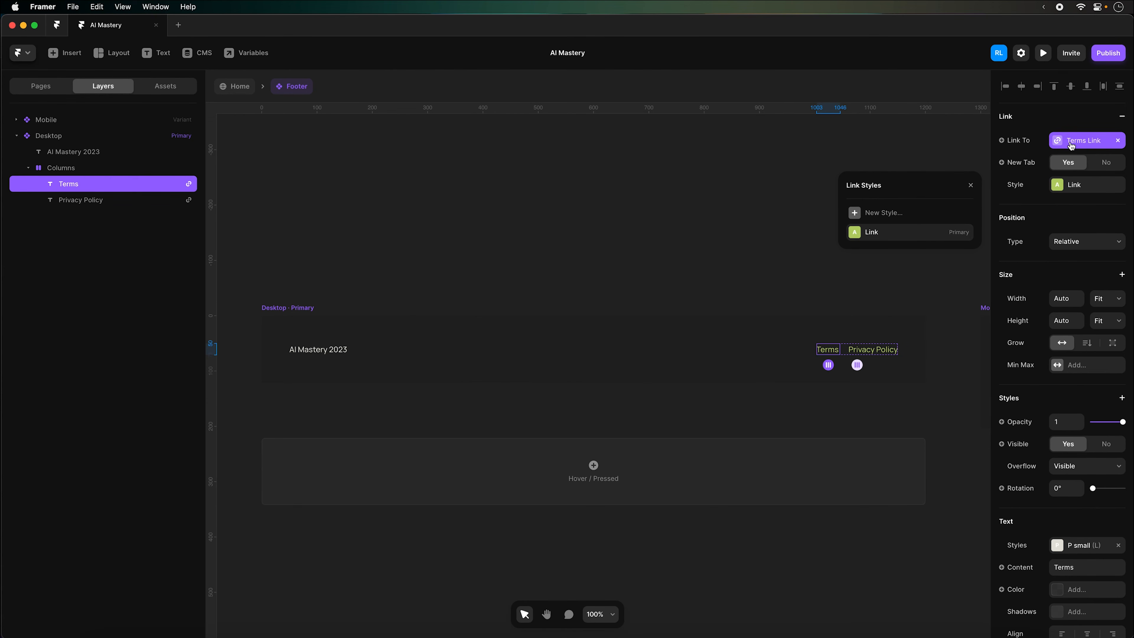
Set the Footer's AI Mastery 2023 text to the shared Secondary Container color
left_click(335, 352)
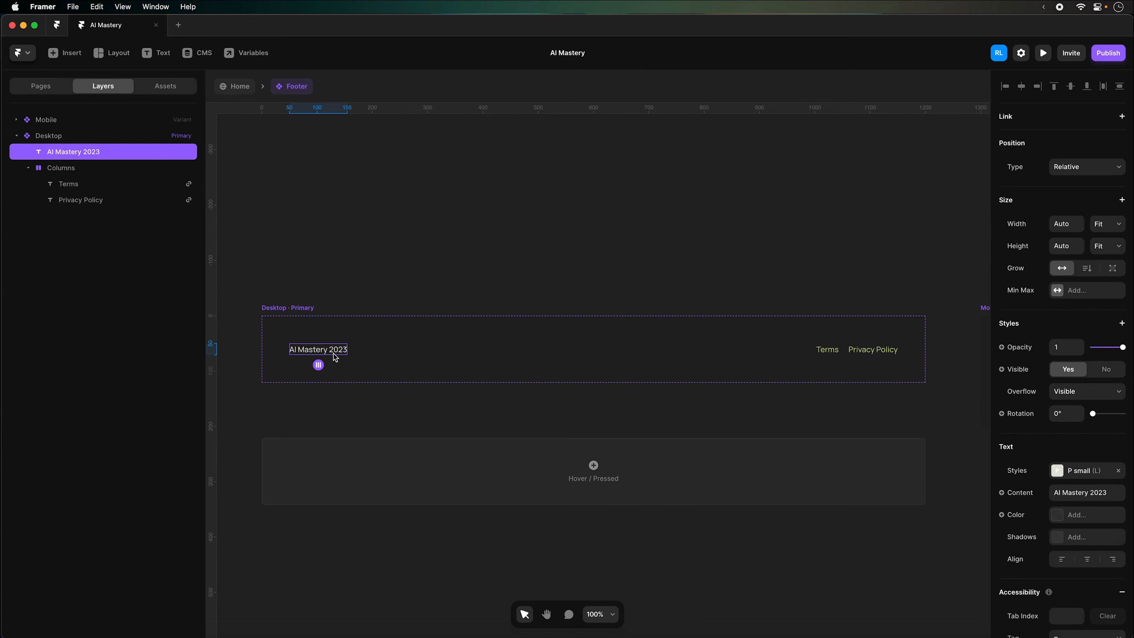
left_click(1083, 518)
scroll(922, 580, "down", 5)
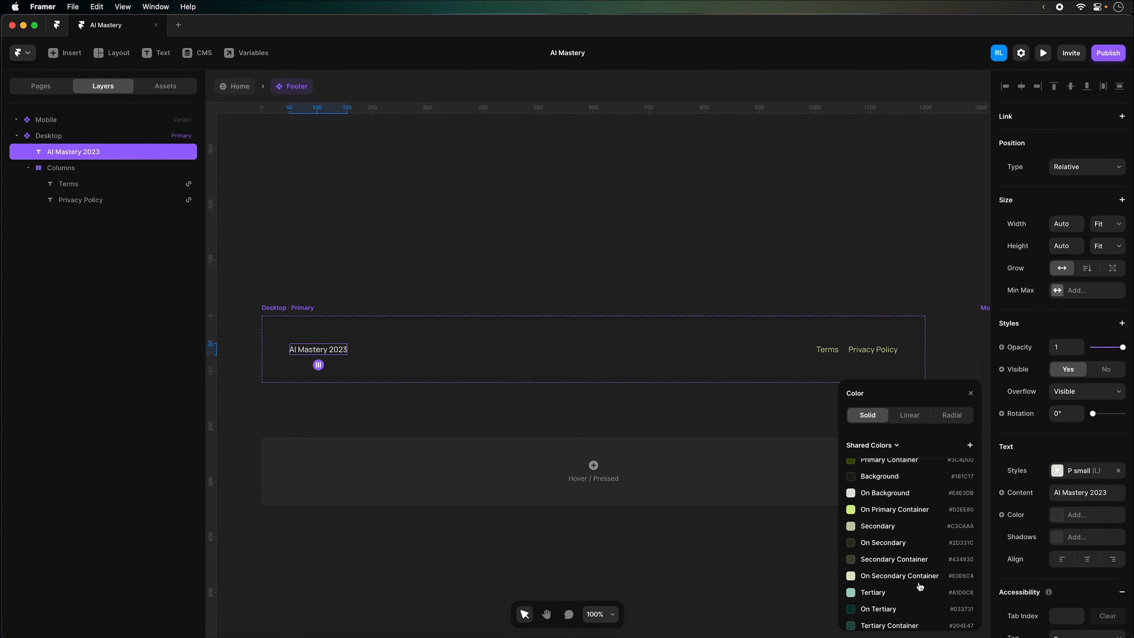
left_click(905, 565)
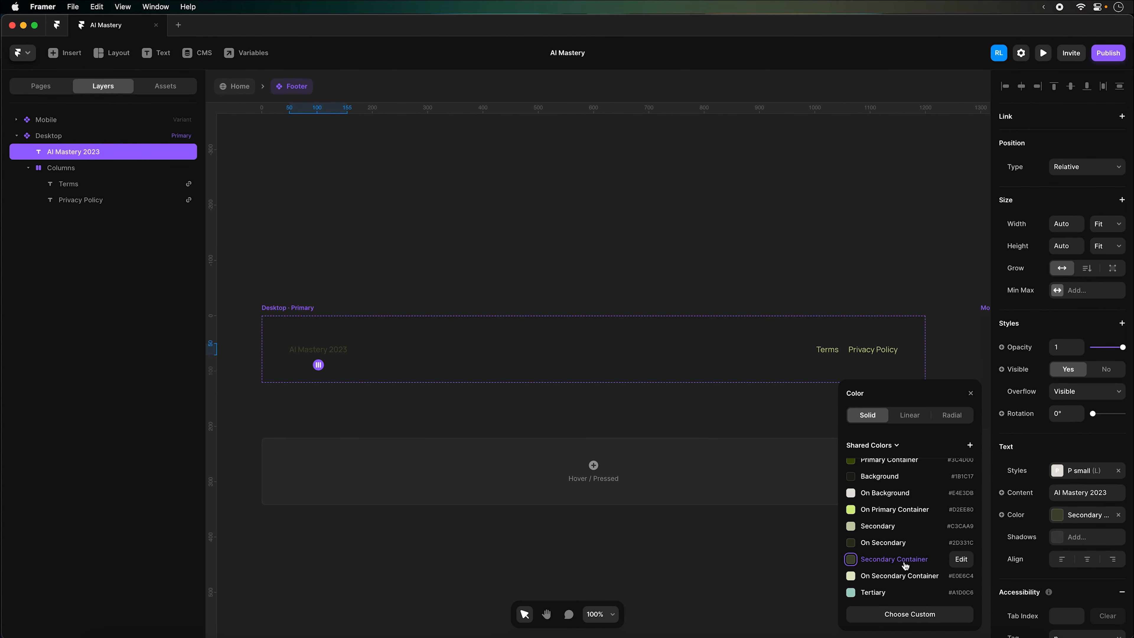
Fill the Footer's Desktop variant with the shared Surface color, check the Mobile variant, and return to the home page
left_click(302, 309)
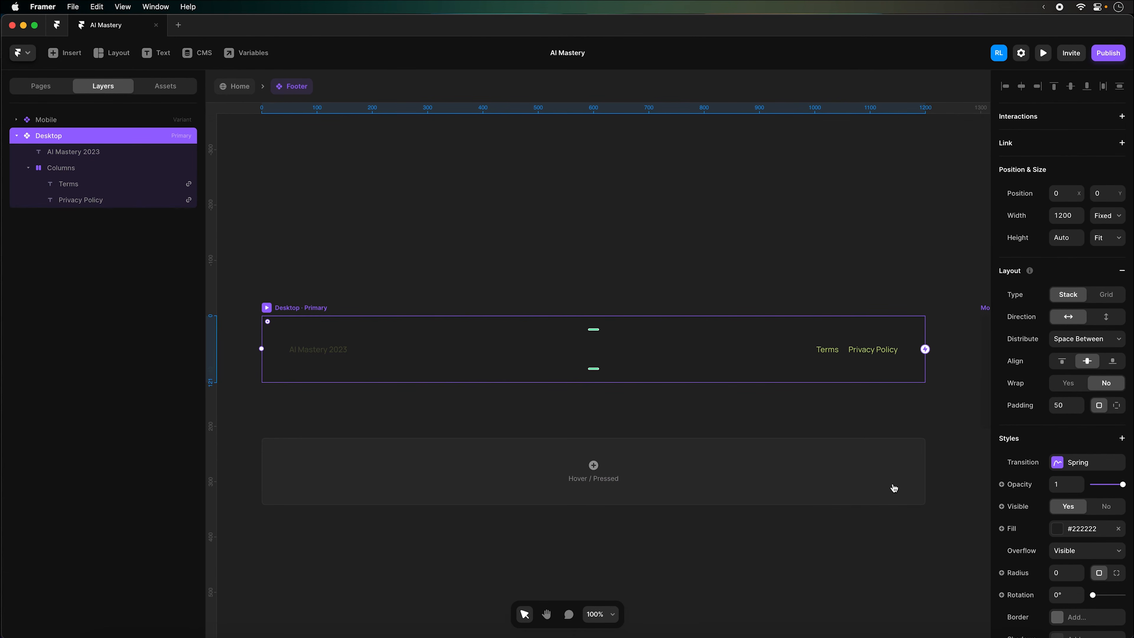
left_click(1086, 538)
scroll(937, 595, "down", 10)
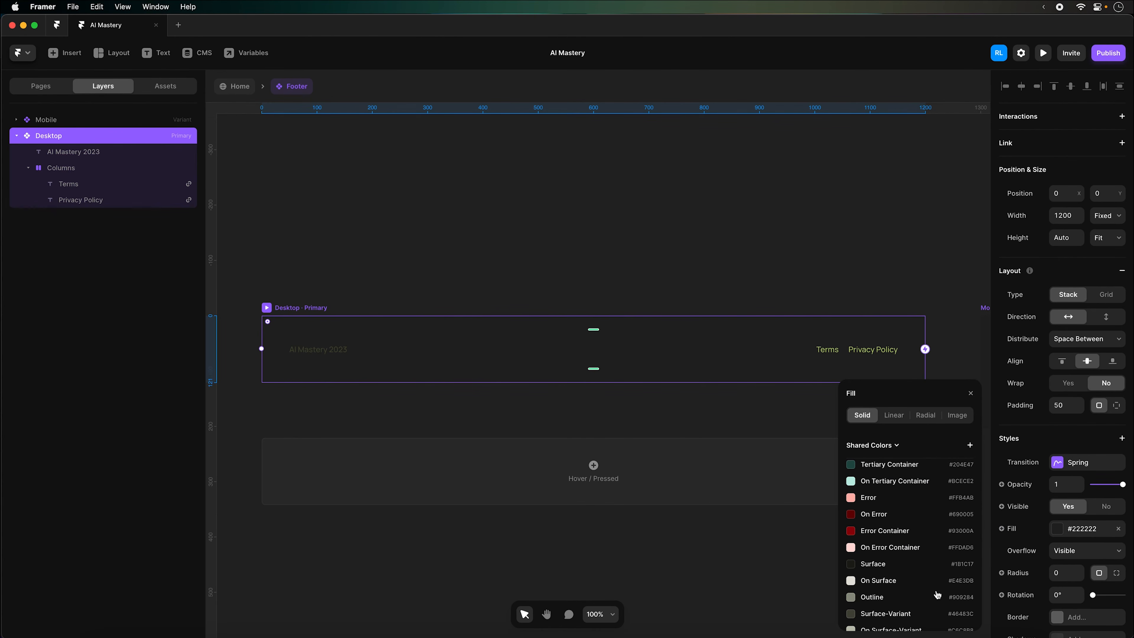
left_click(874, 551)
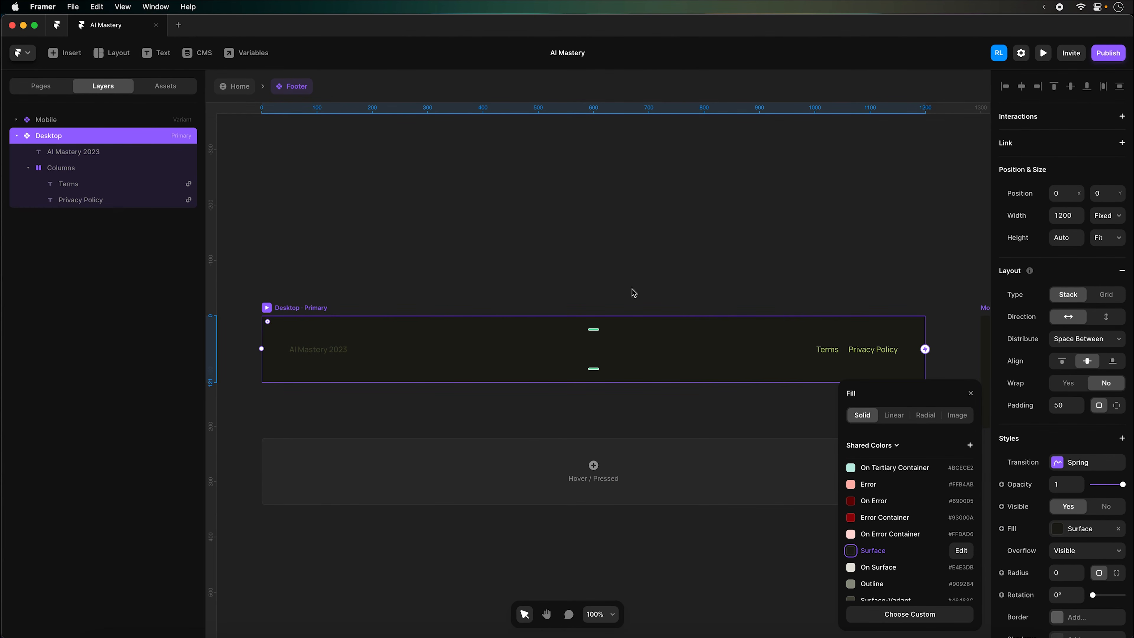
left_click(620, 243)
scroll(623, 243, "right", 10)
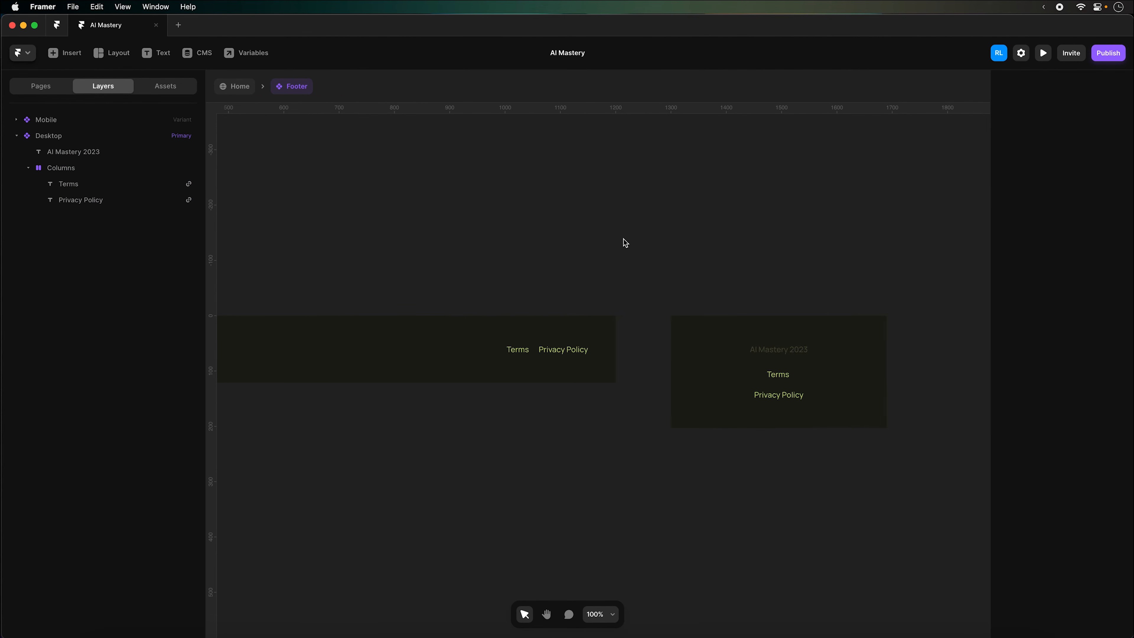
scroll(630, 253, "left", 5)
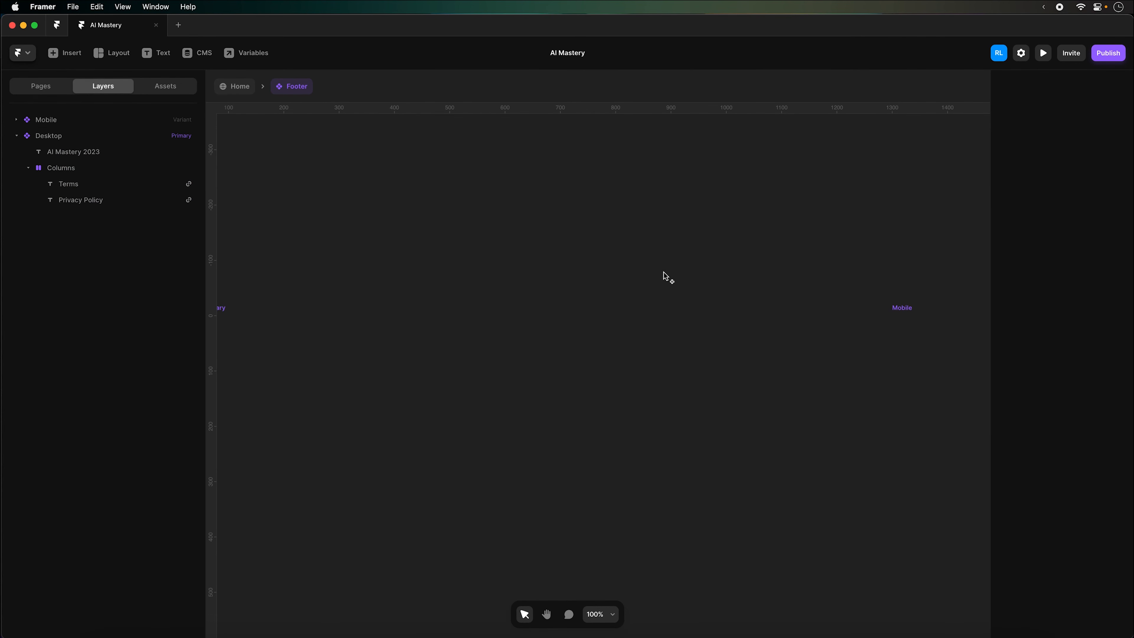
key("Escape")
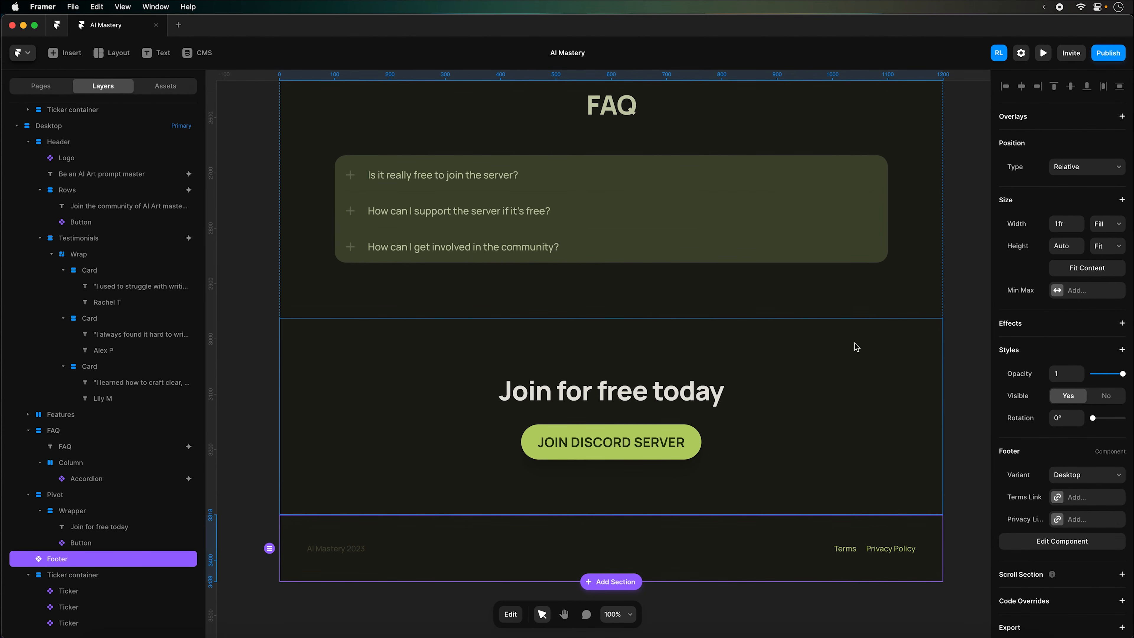
left_click(958, 431)
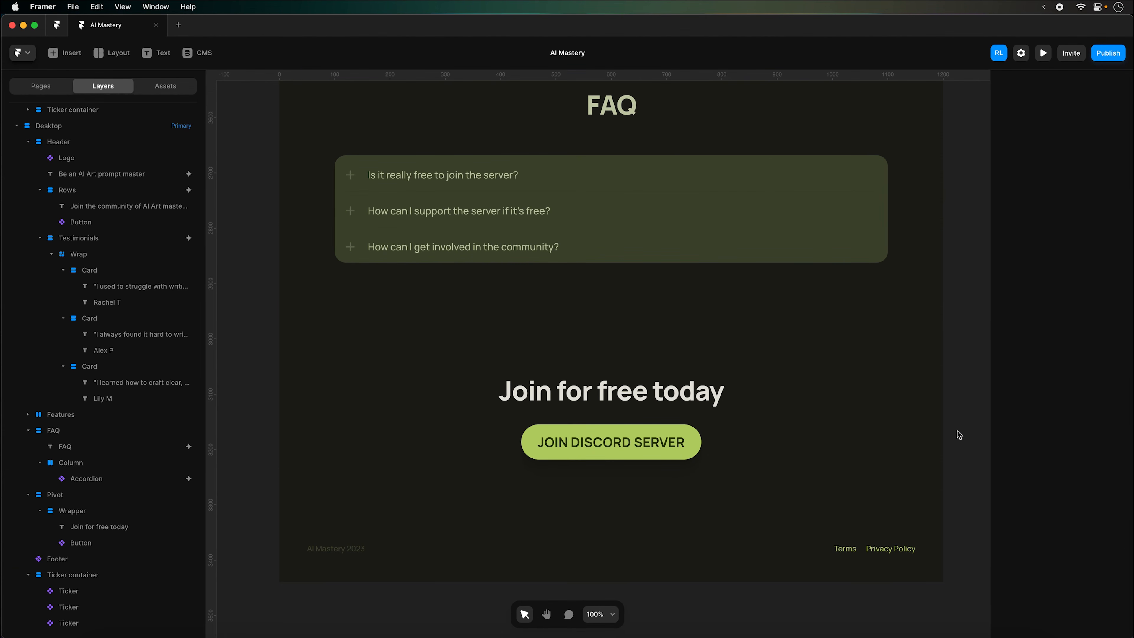
Reopen the Footer component, remove the Desktop variant's fill, and return to the home page
left_click(706, 580)
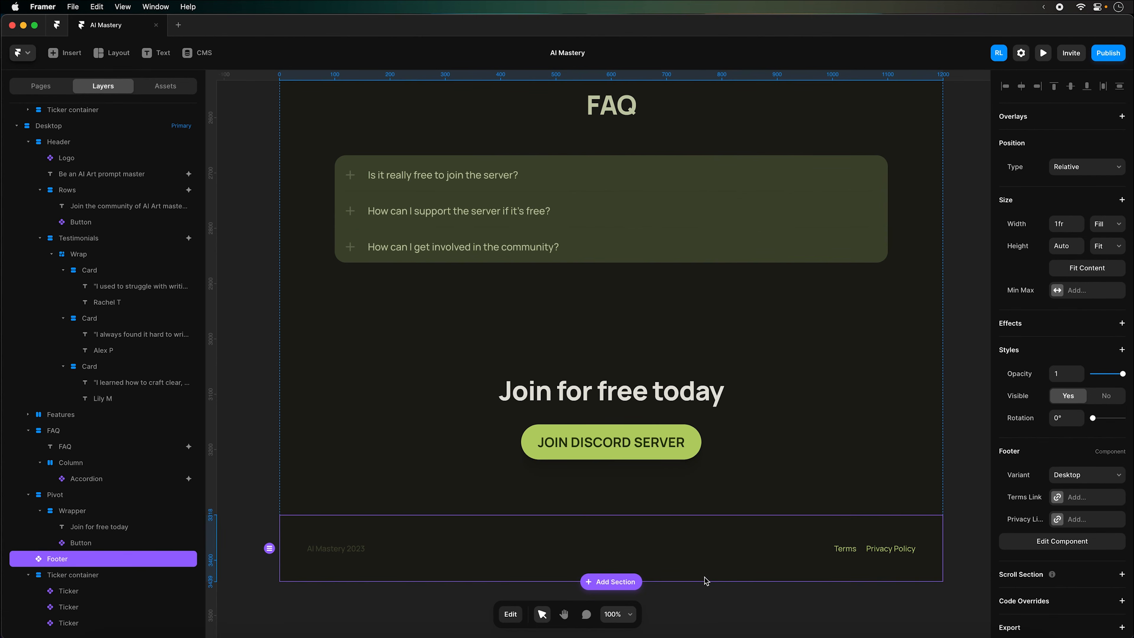
left_click(1084, 541)
left_click(1118, 530)
scroll(606, 282, "right", 6)
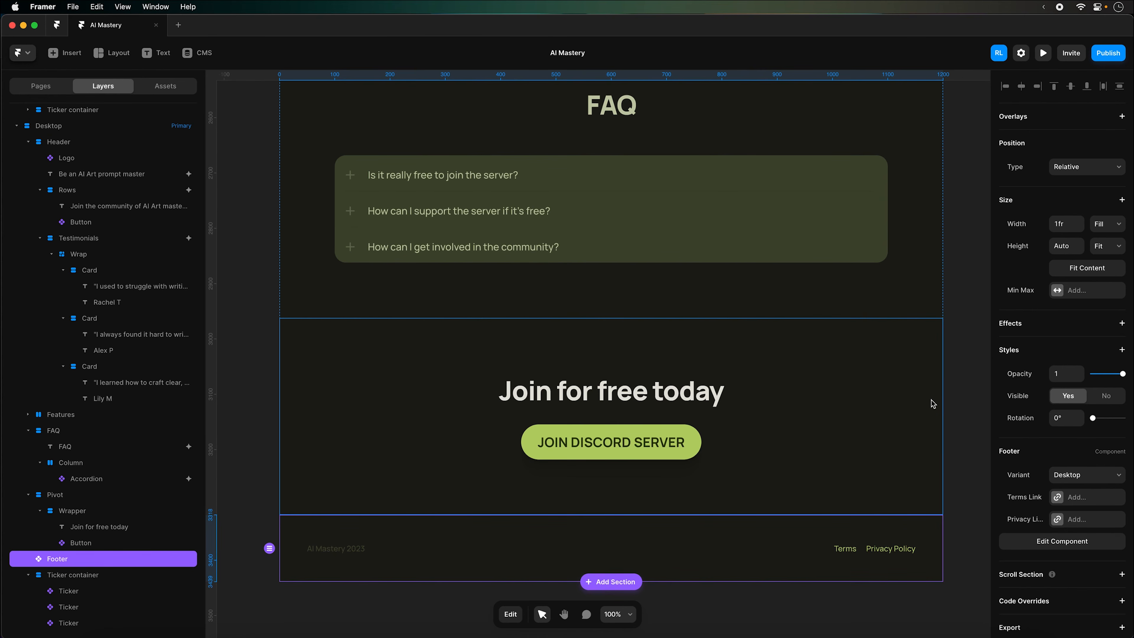
left_click(955, 401)
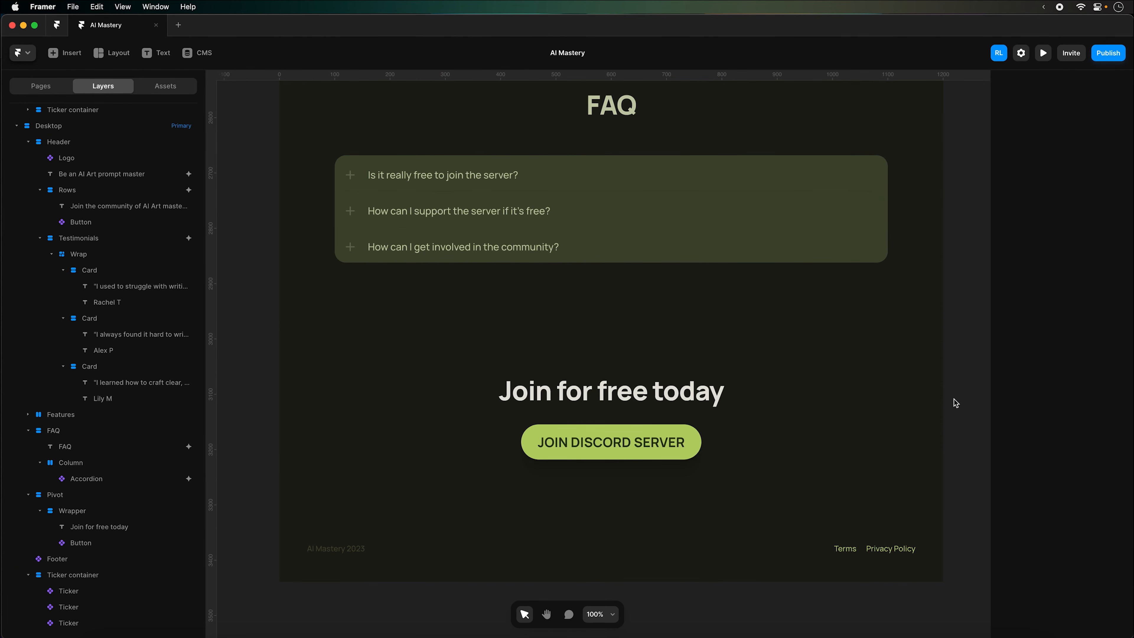
Examine the restyled sections across the Desktop, Tablet and Phone breakpoints, from the footer up to the header
key("super+minus")
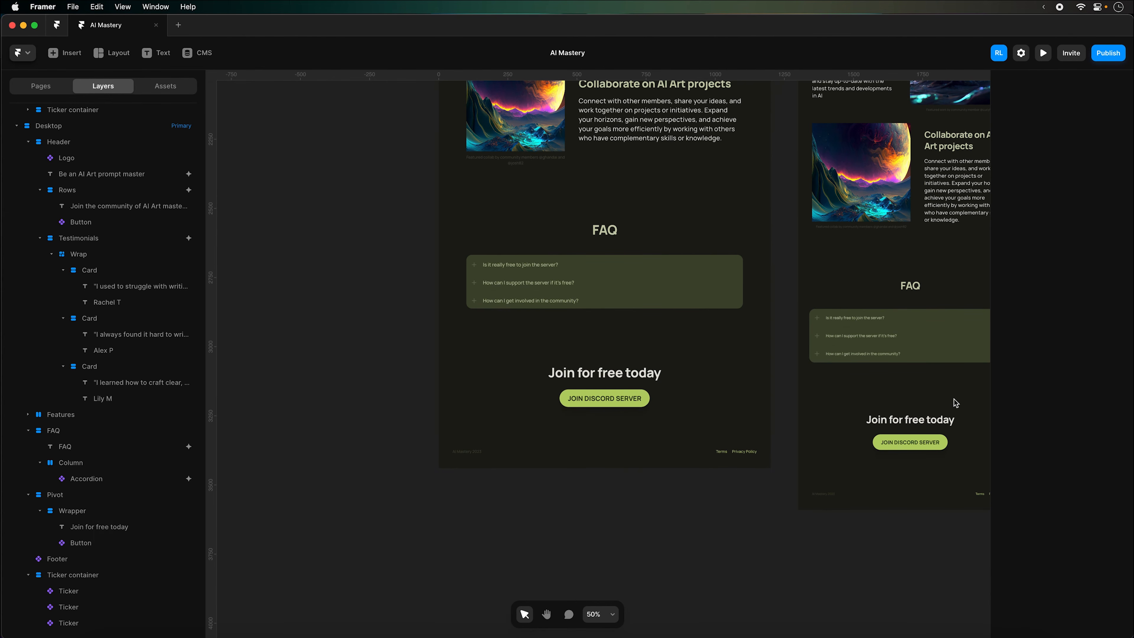
scroll(734, 515, "up", 2)
scroll(733, 516, "right", 5)
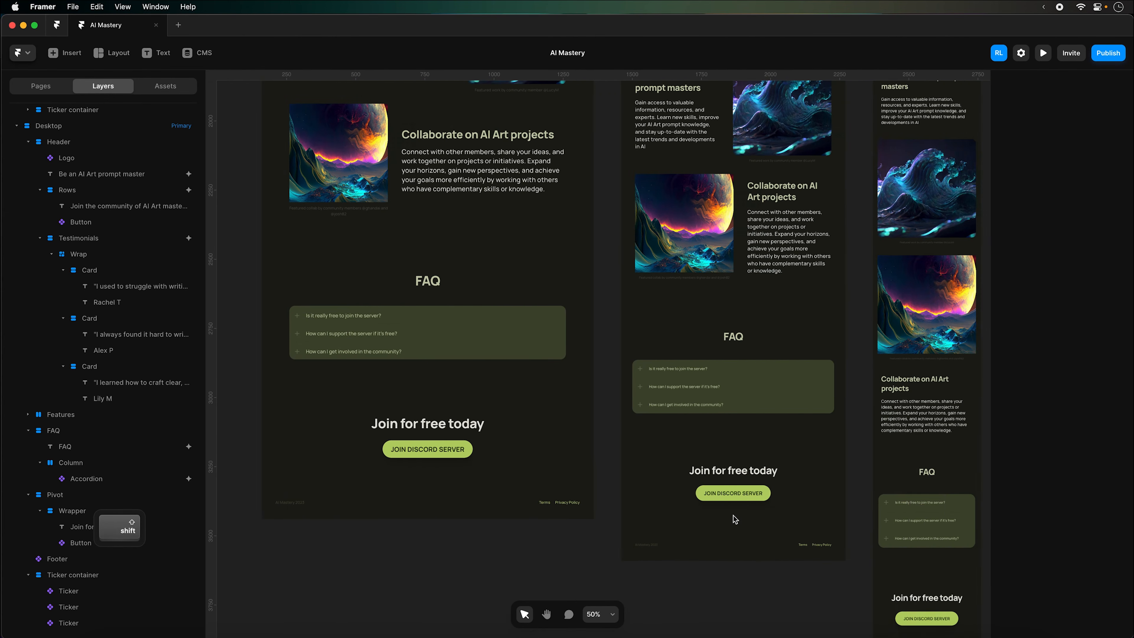
scroll(733, 516, "right", 4)
scroll(840, 510, "down", 4)
scroll(840, 512, "up", 9)
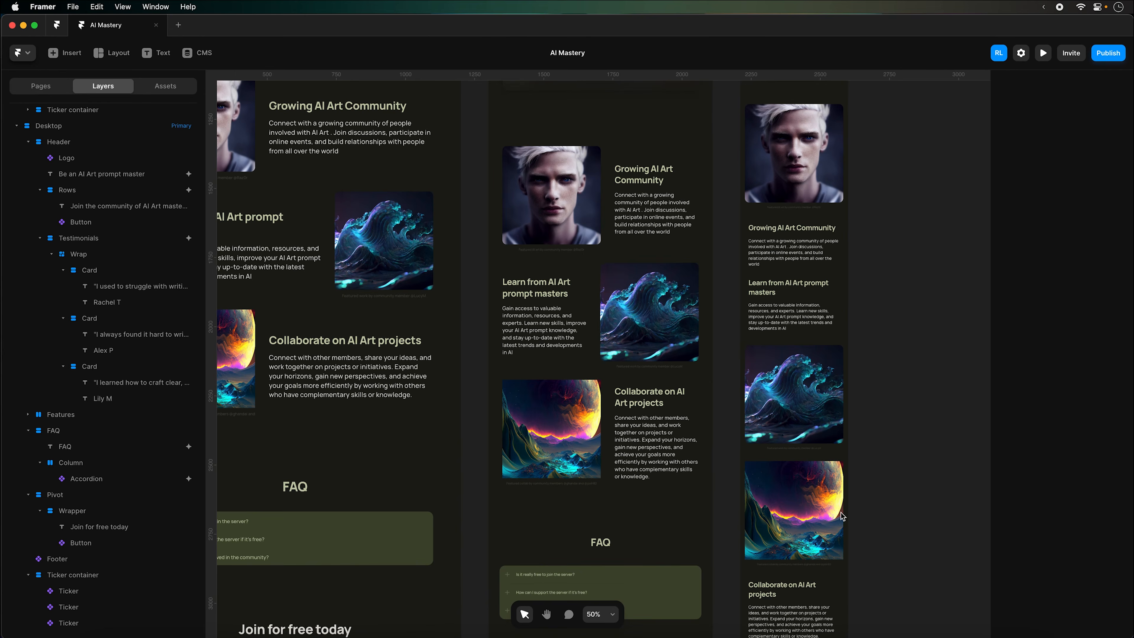
scroll(840, 513, "up", 15)
scroll(841, 512, "left", 6)
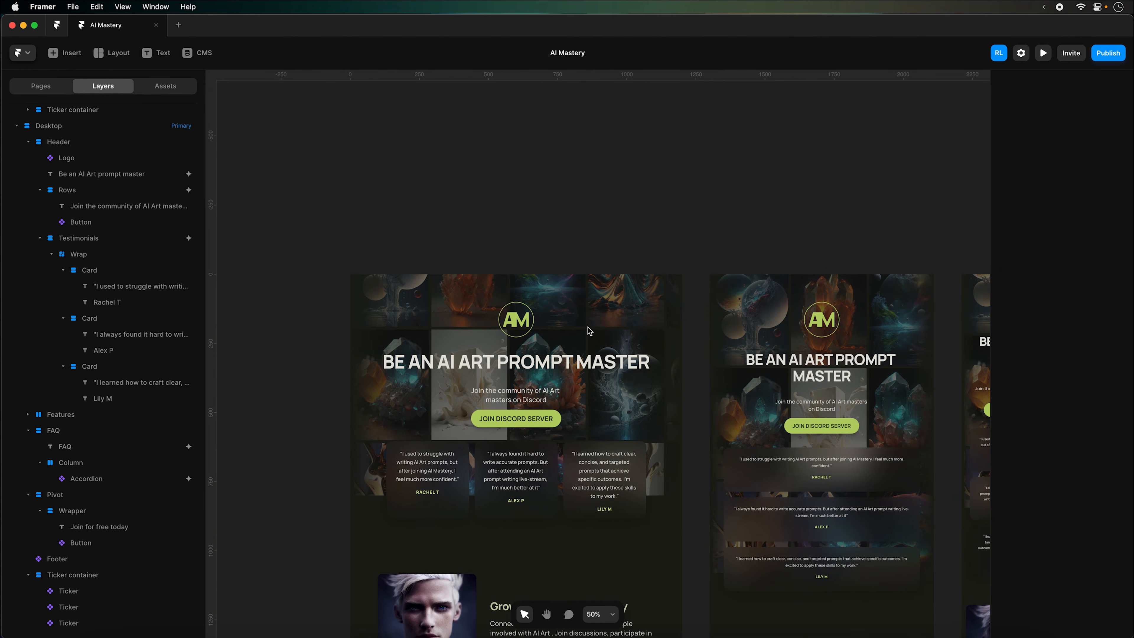
Preview the Desktop breakpoint to check how the header text reads over the ticker images
left_click(519, 260)
left_click(1042, 53)
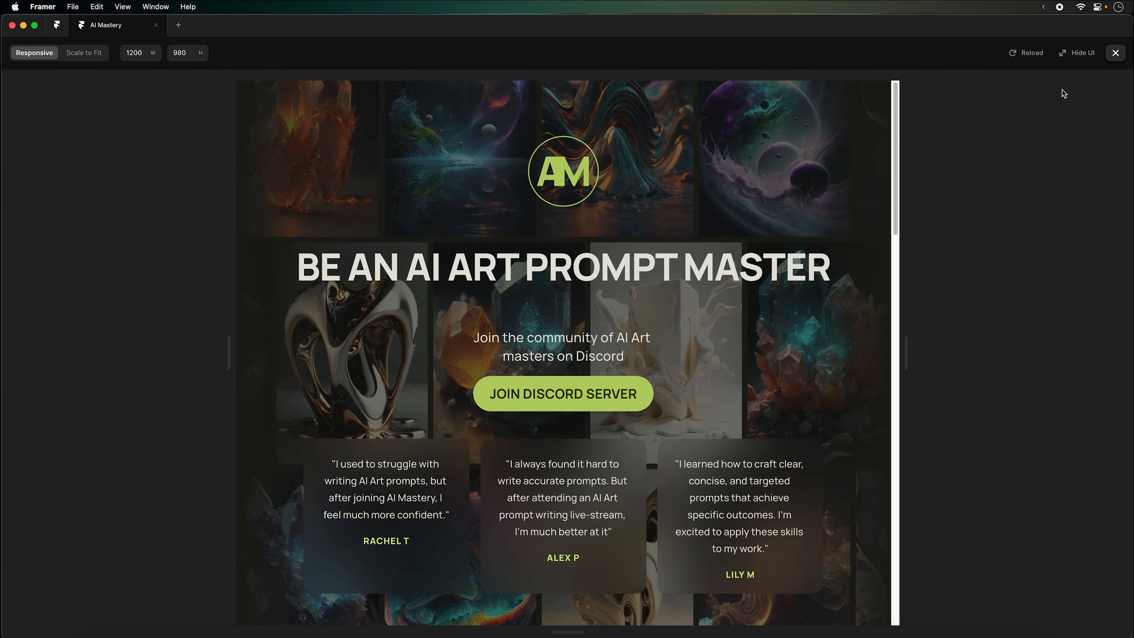
key("Escape")
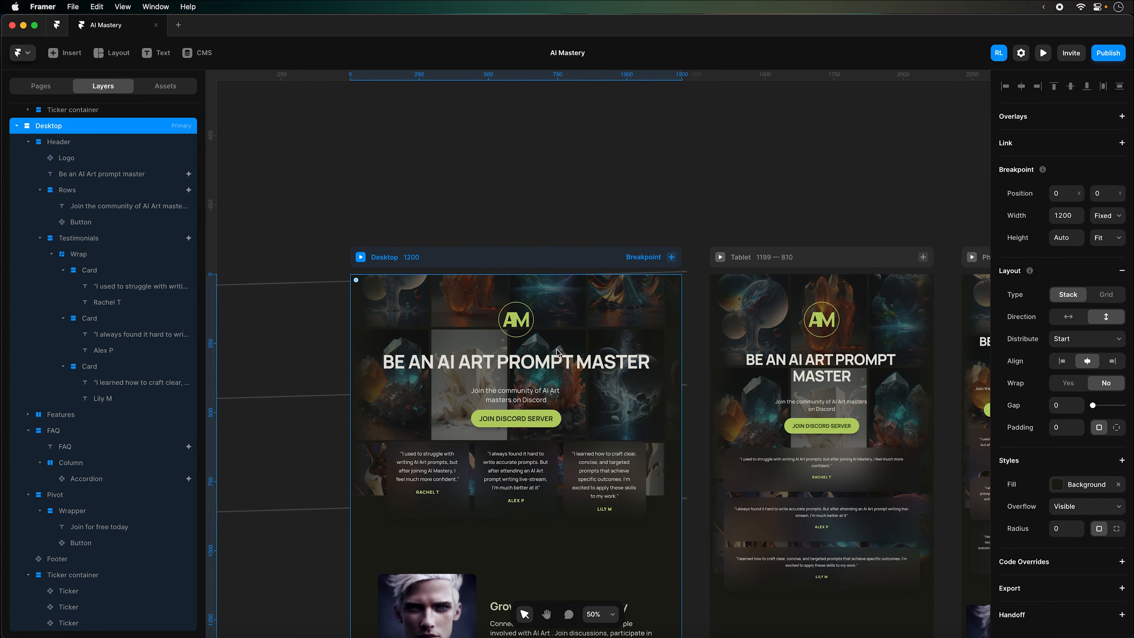
Set the opacity of the Desktop breakpoint's Ticker container to 0.3
left_click(96, 575)
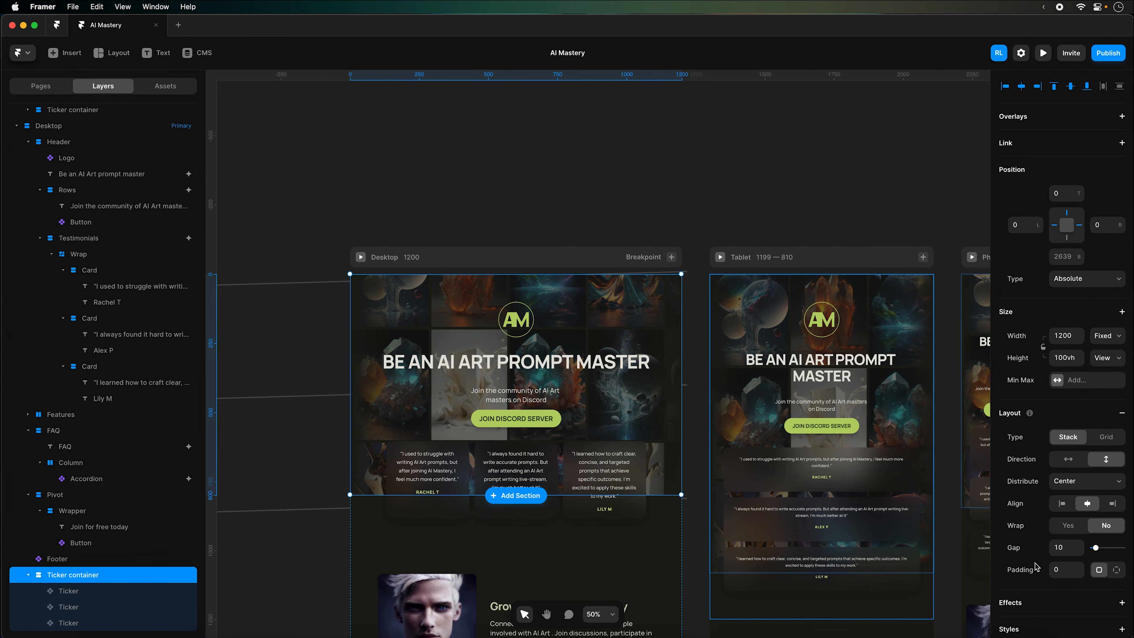
scroll(1035, 567, "down", 5)
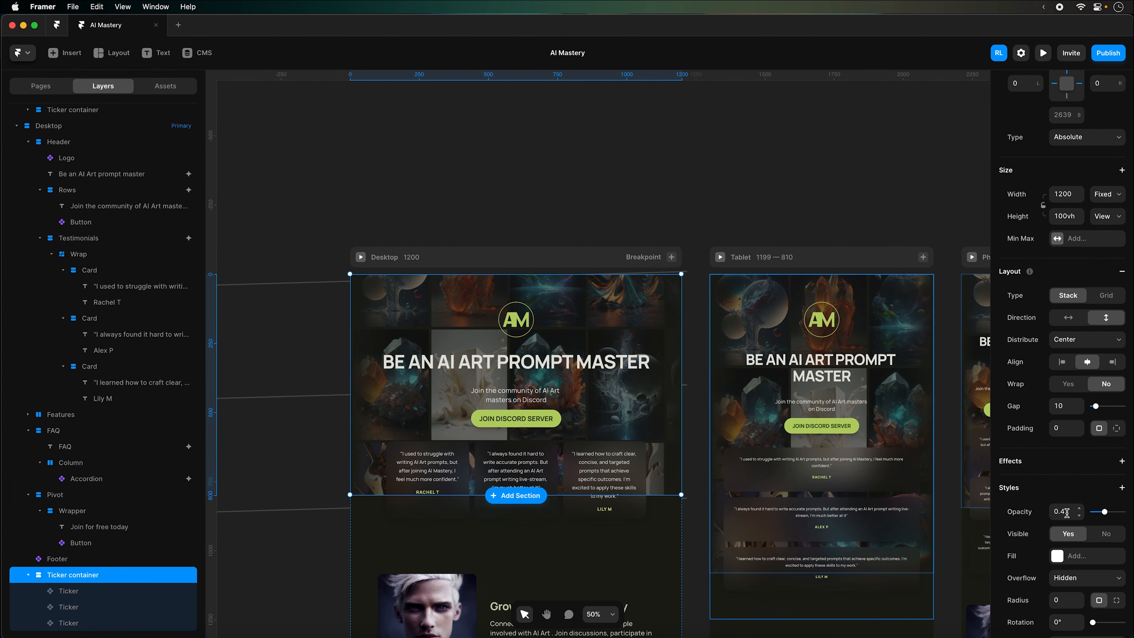
type("0.3")
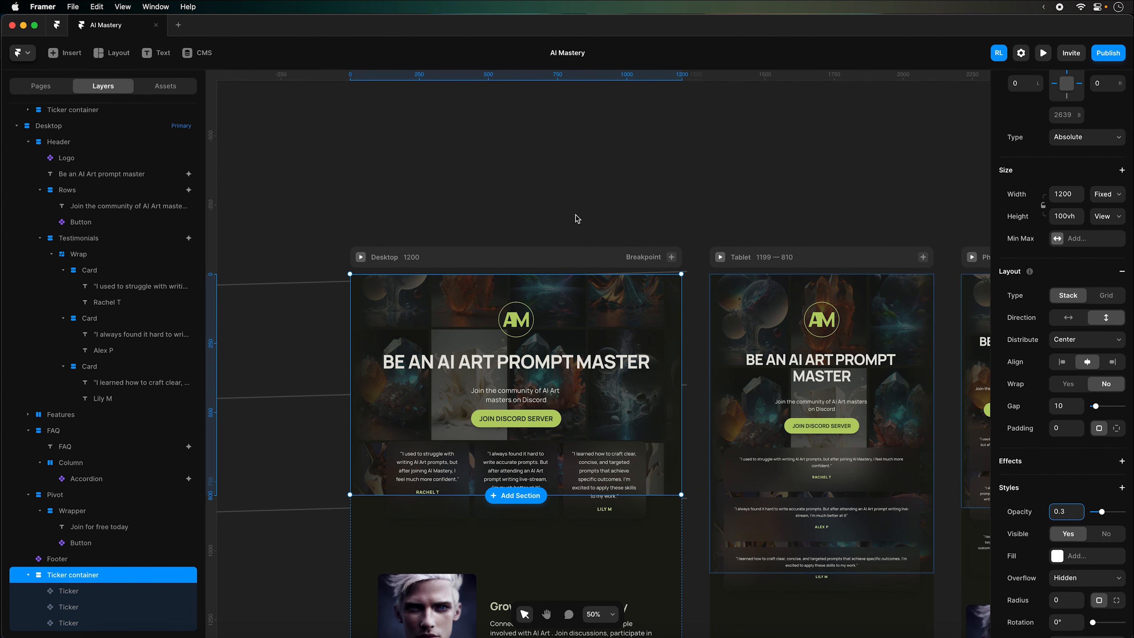
key("Escape")
Preview the Desktop breakpoint from the header to the FAQ and expand the question about supporting the free server
left_click(643, 253)
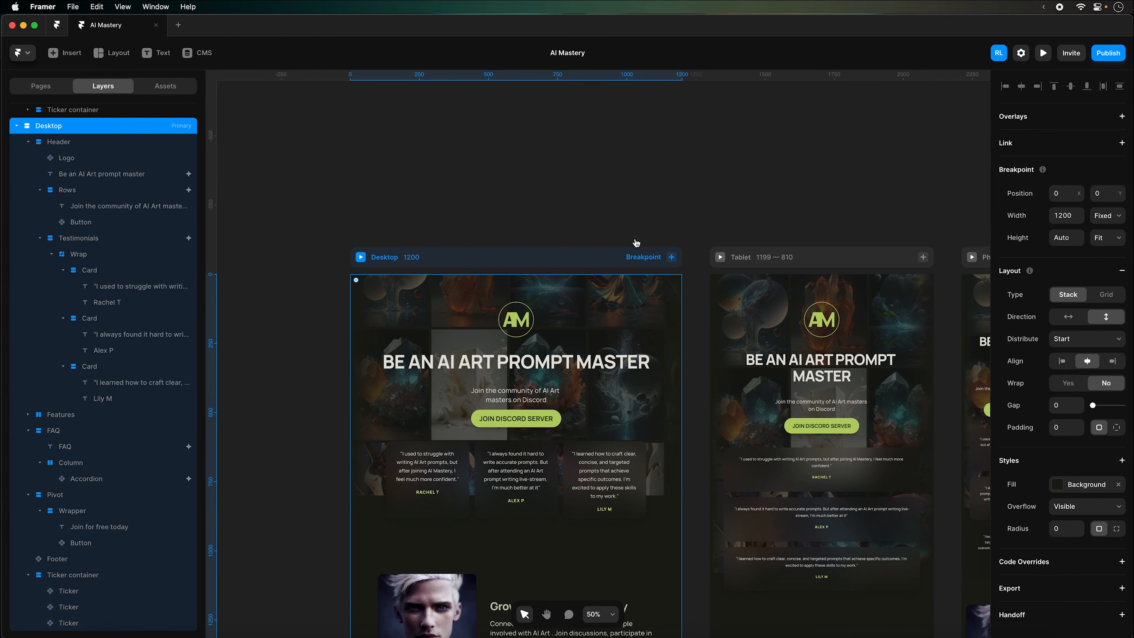
key("super+p")
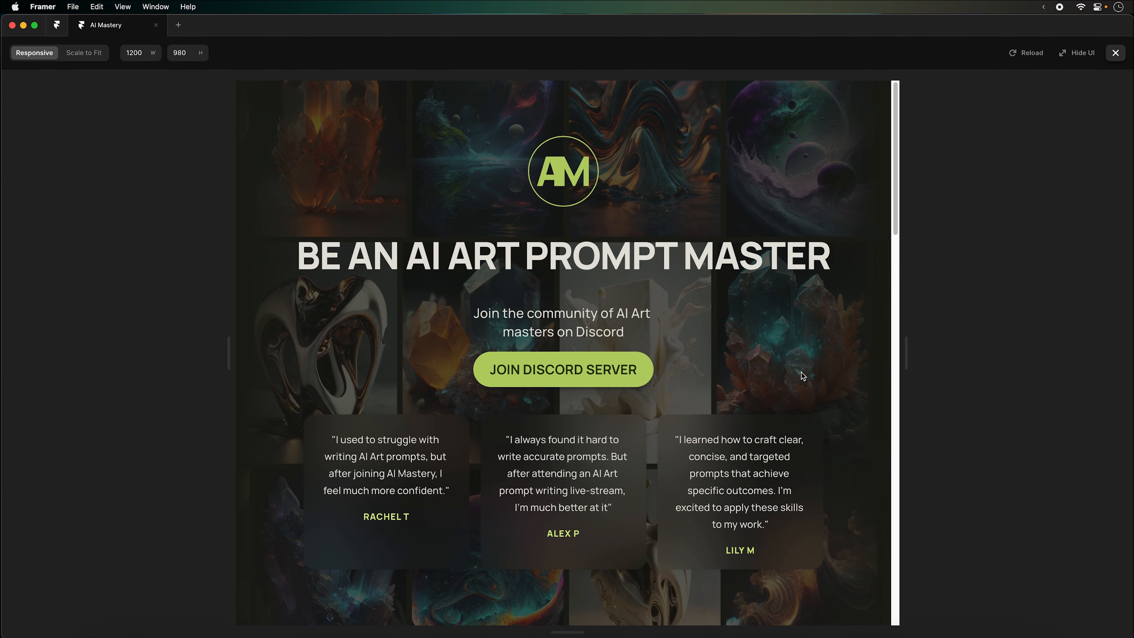
scroll(855, 356, "down", 7)
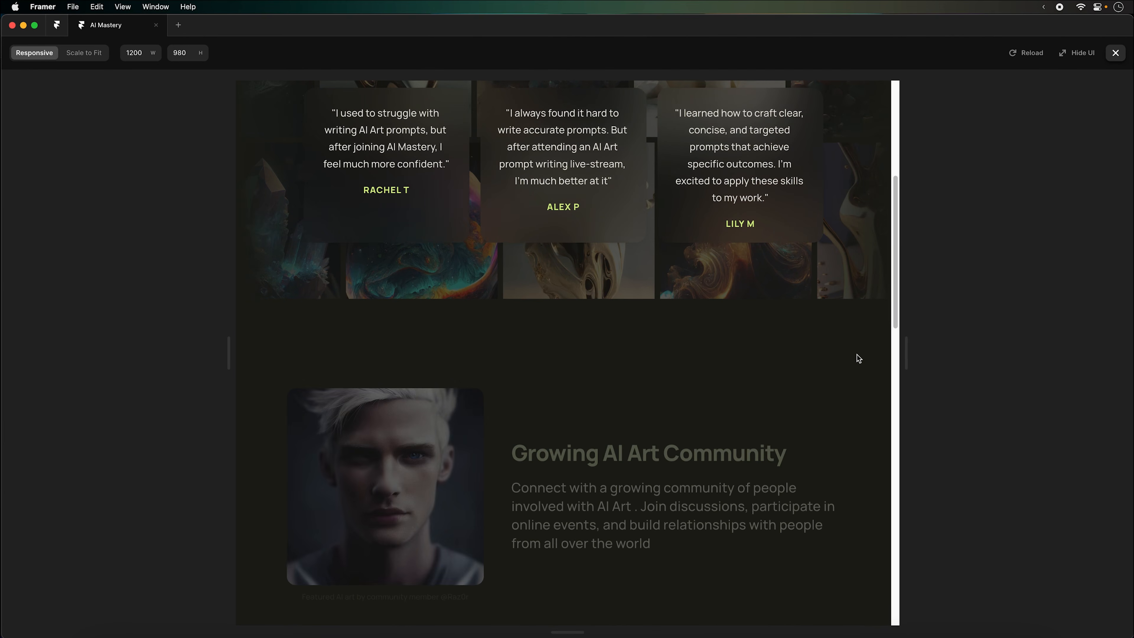
scroll(857, 357, "down", 3)
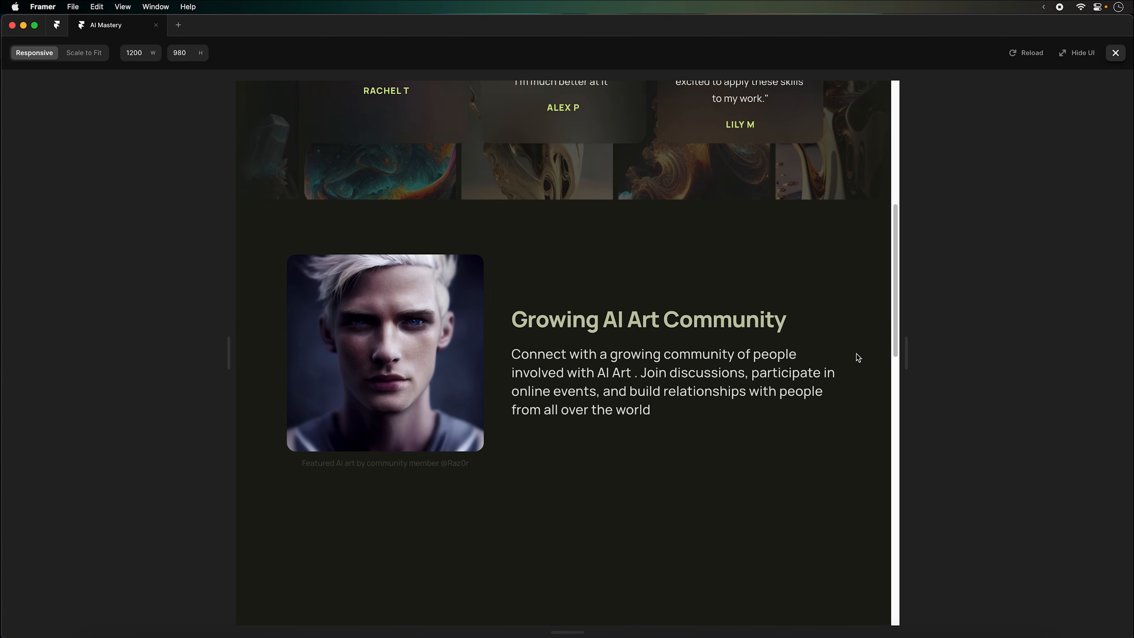
scroll(856, 354, "down", 6)
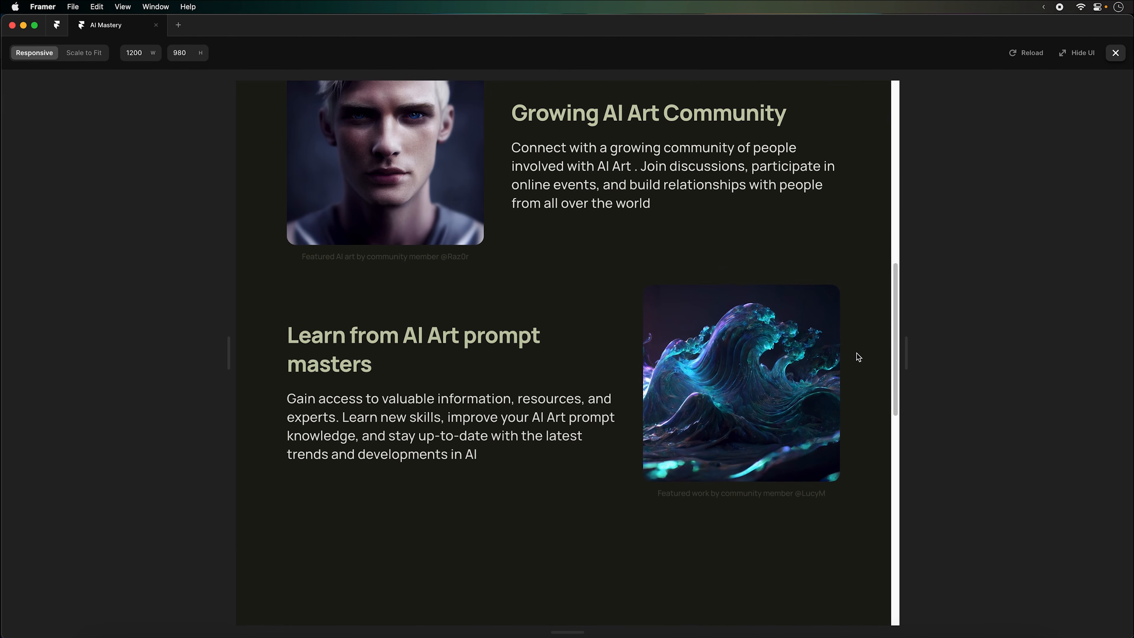
scroll(856, 352, "down", 1)
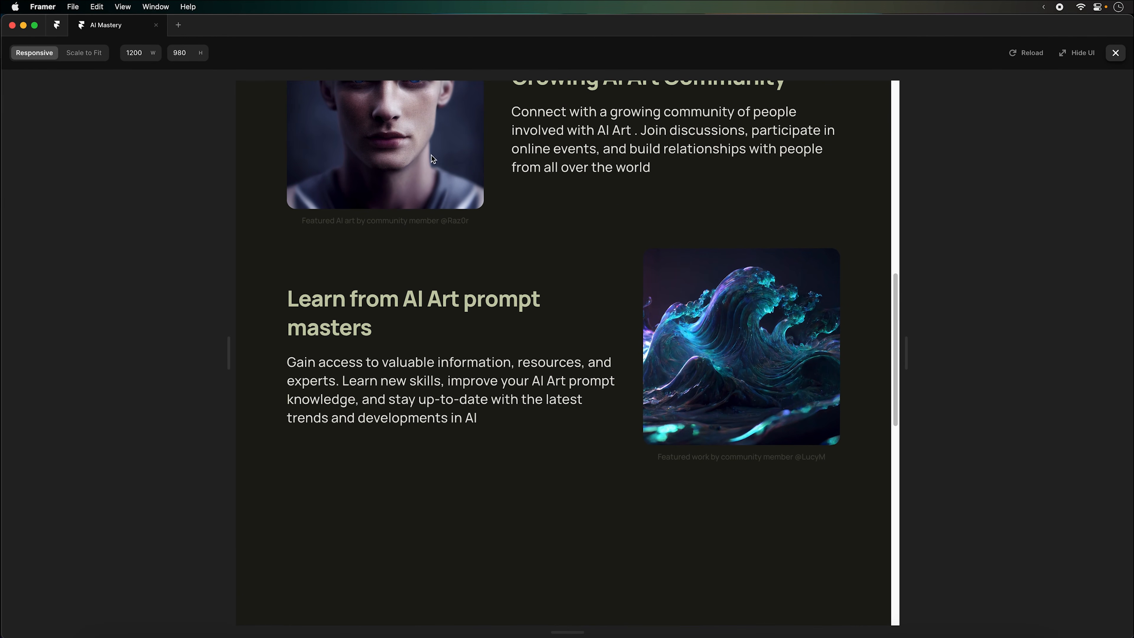
scroll(803, 431, "down", 7)
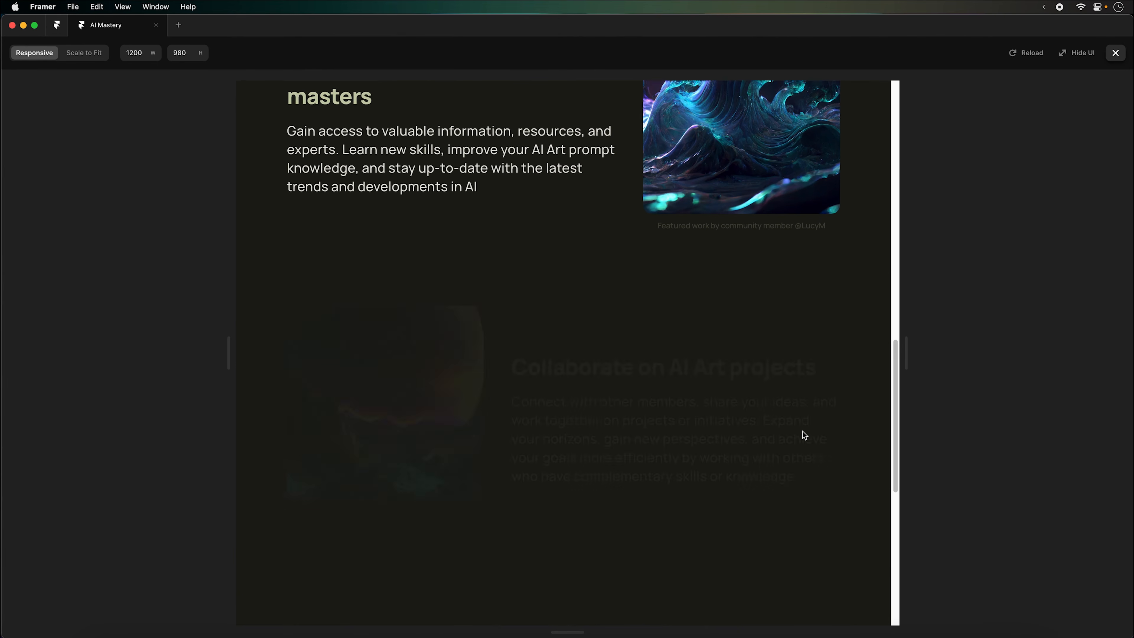
scroll(802, 432, "down", 6)
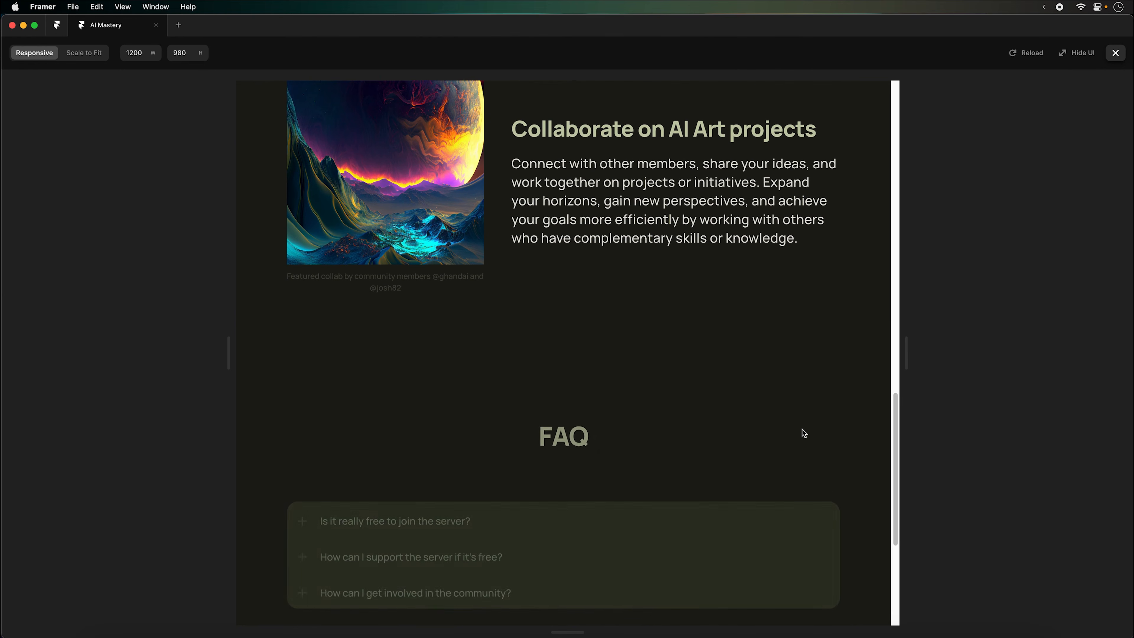
scroll(802, 432, "down", 3)
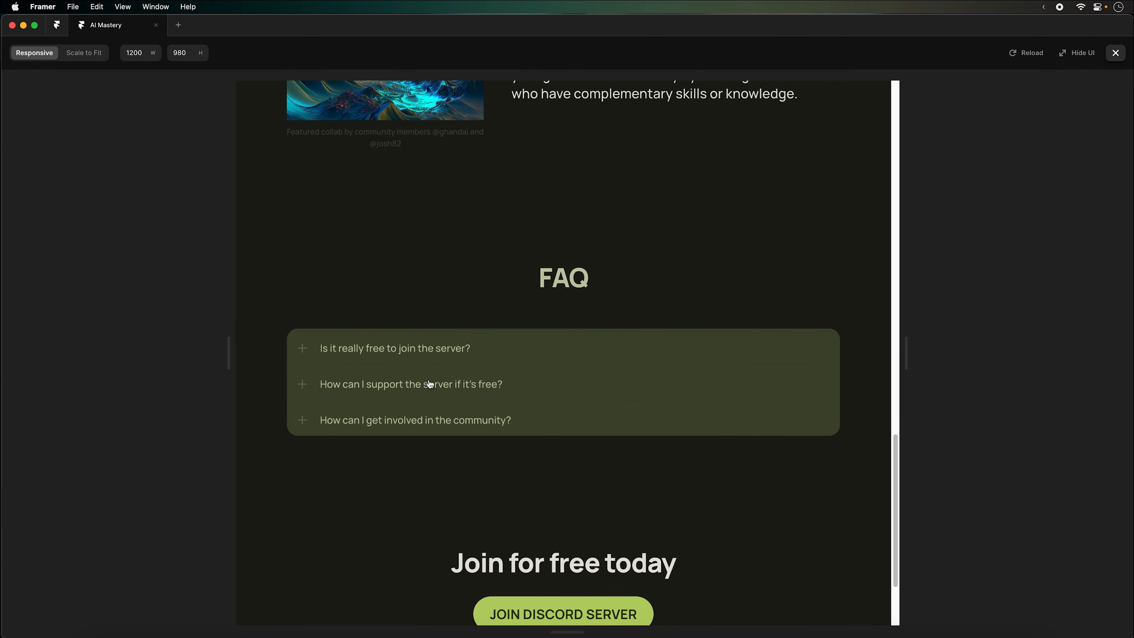
left_click(527, 392)
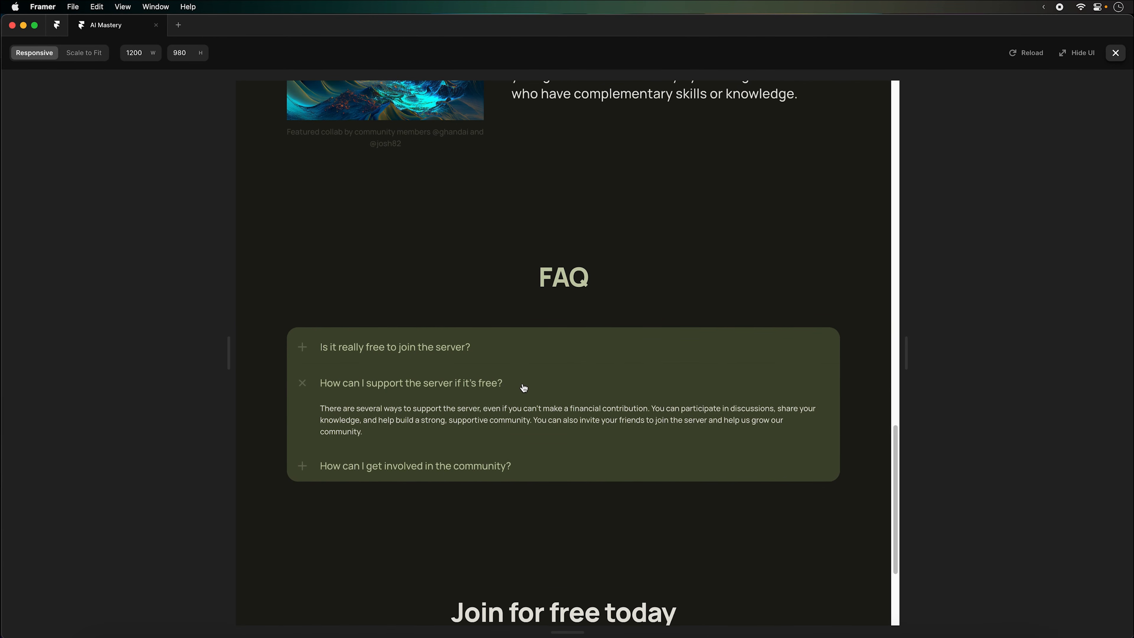
Test expanding and collapsing the FAQ answers in the preview, check the Join for free today section and footer, and leave the preview
left_click(524, 386)
left_click(504, 429)
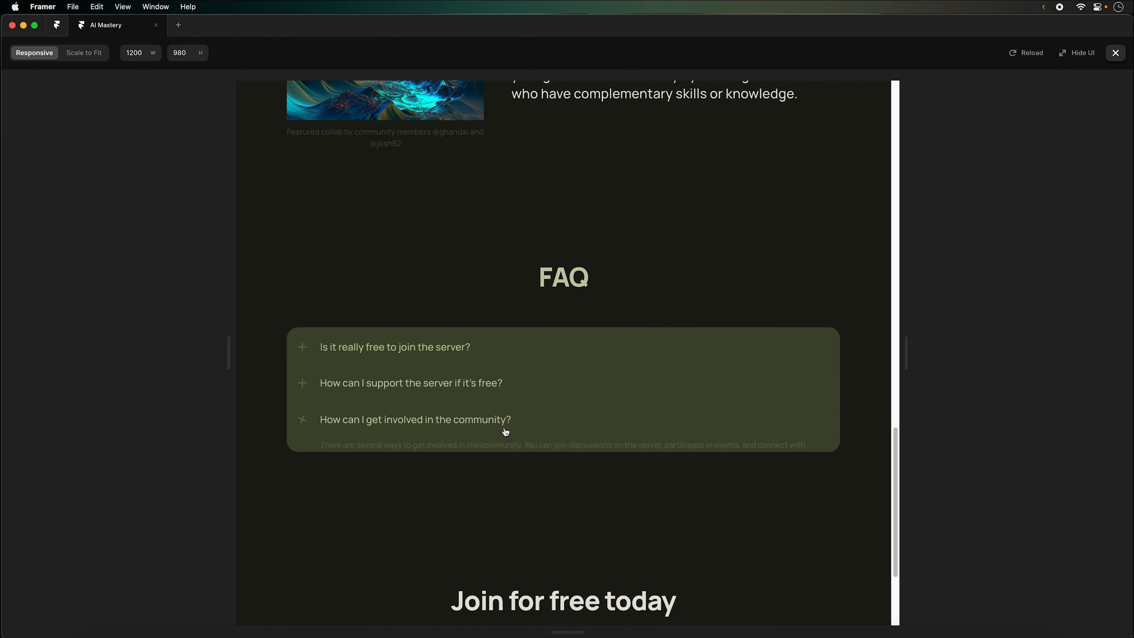
left_click(504, 430)
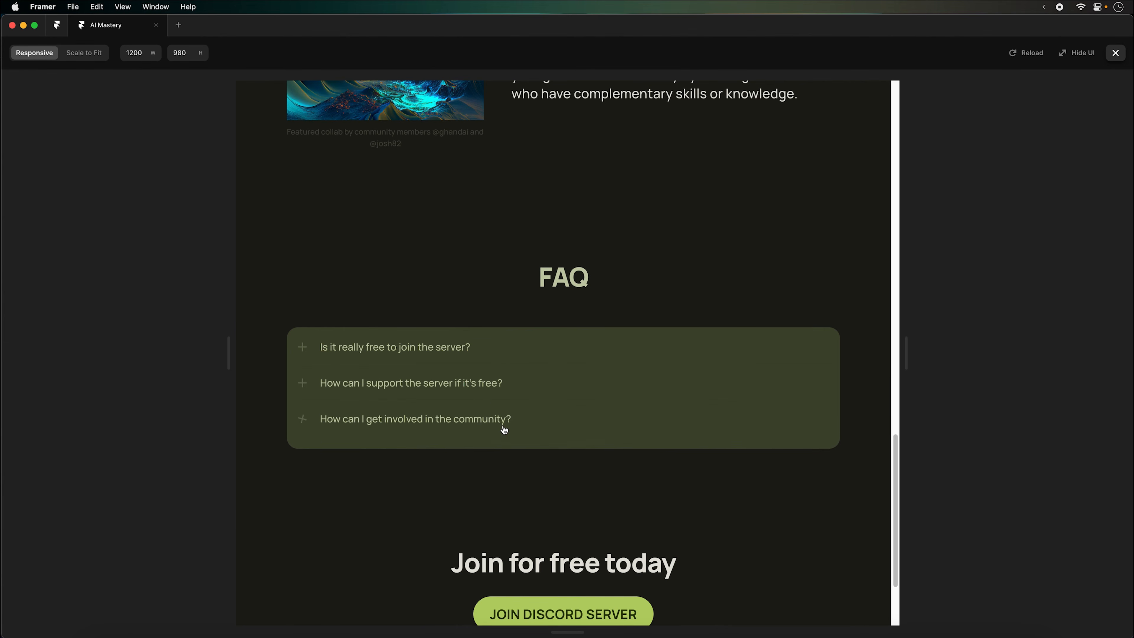
left_click(493, 391)
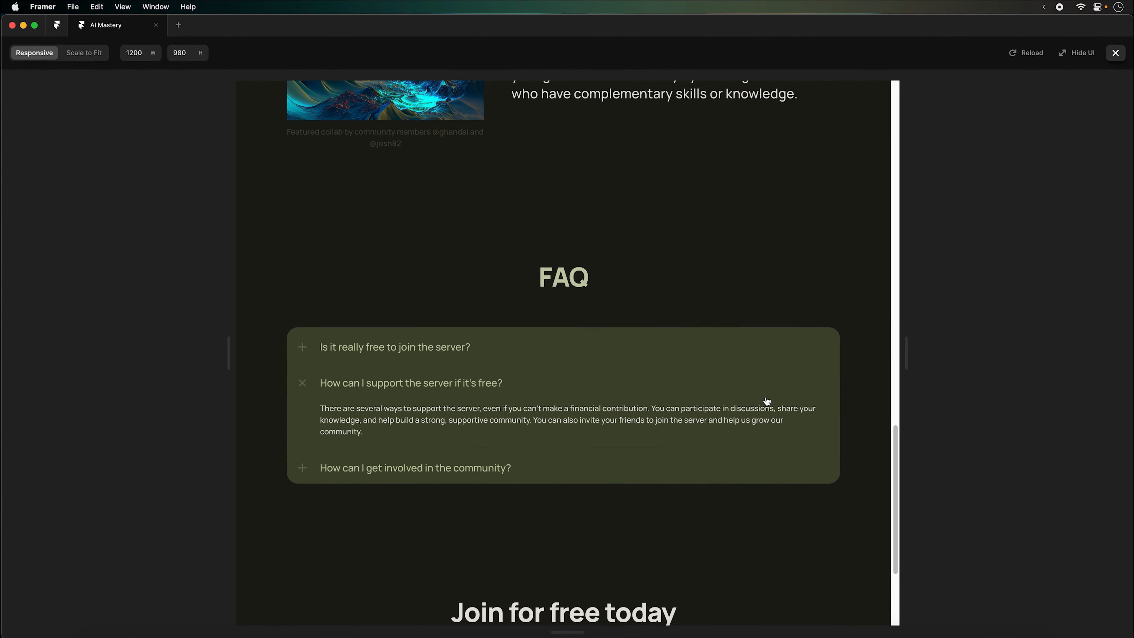
left_click(433, 381)
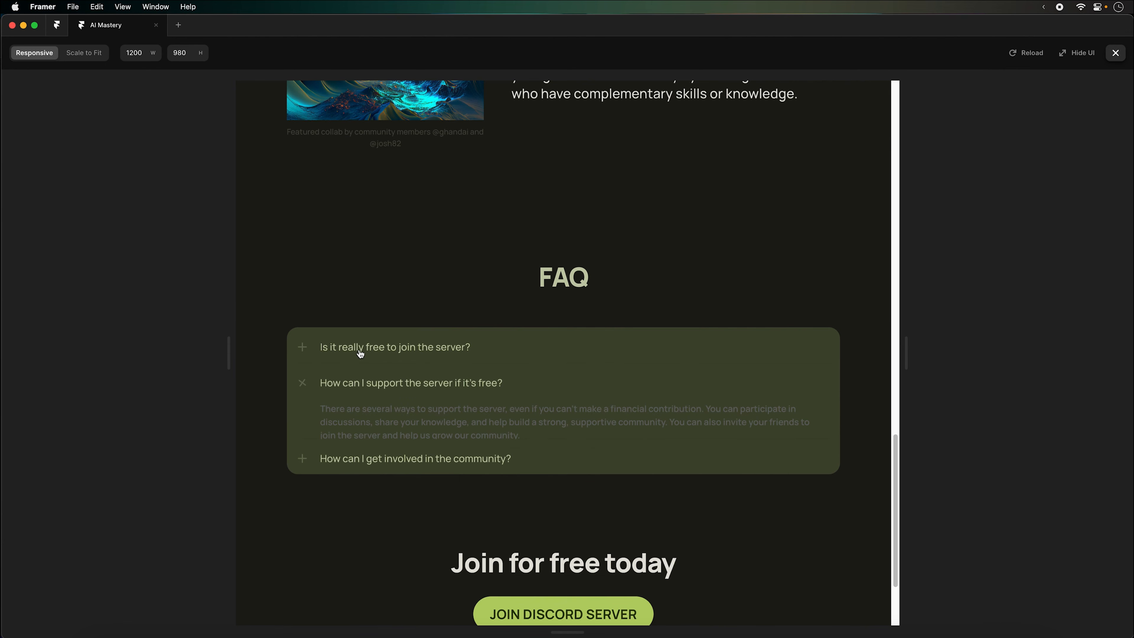
left_click(712, 335)
scroll(712, 333, "down", 5)
scroll(594, 493, "down", 1)
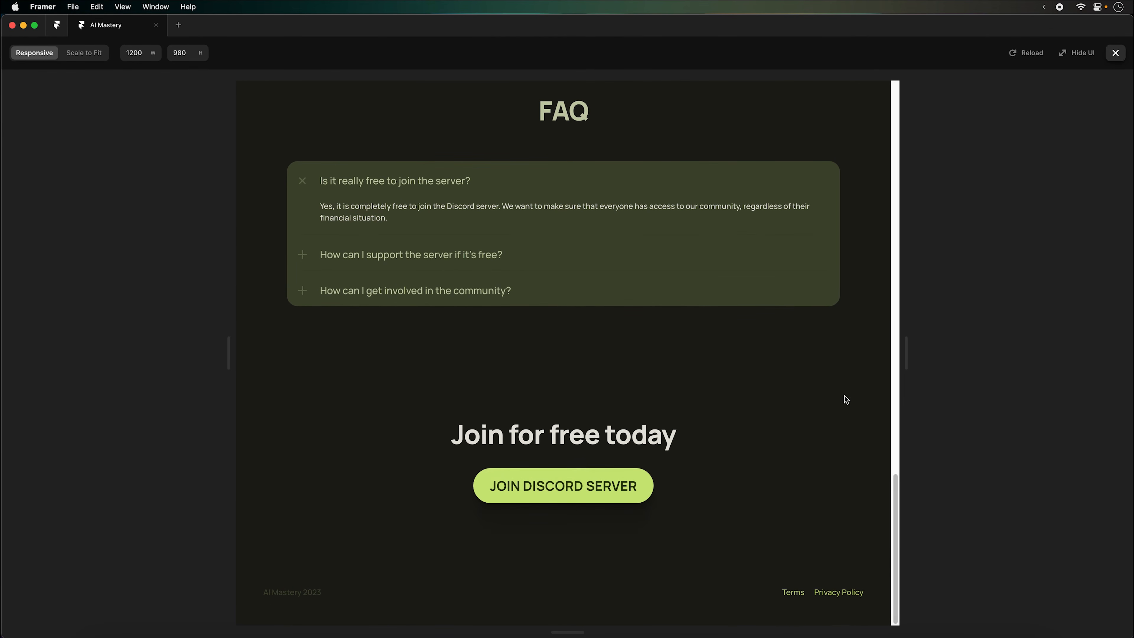
left_click(1120, 56)
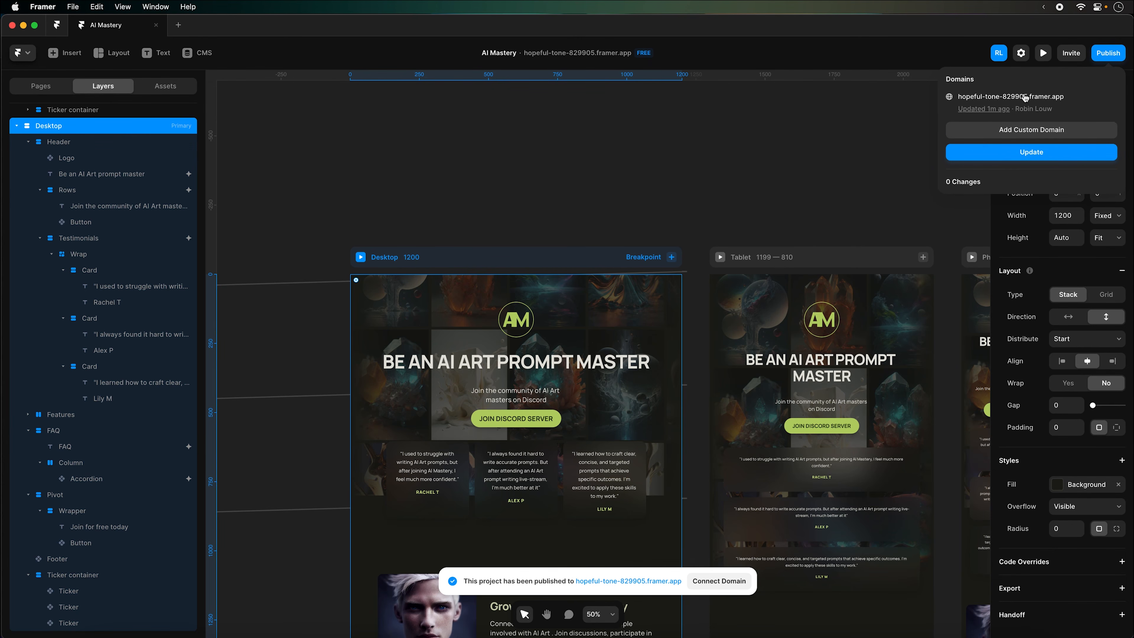
Open the published site hopeful-tone-829905.framer.app in Chrome and examine the live page from the header down to the FAQ
left_click(1025, 97)
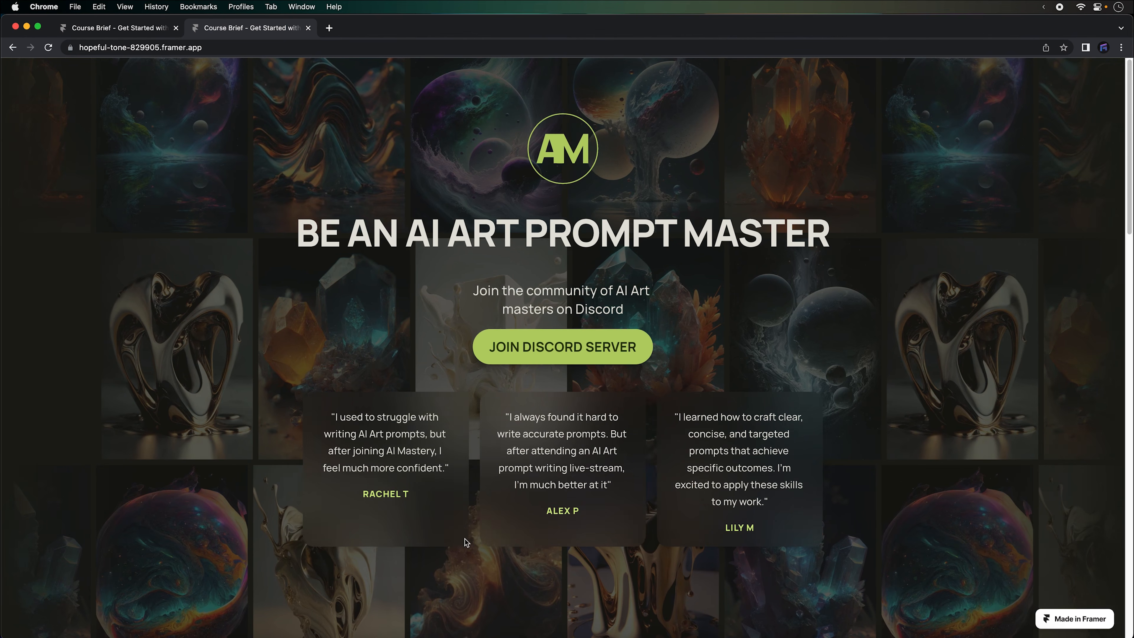
scroll(1018, 376, "down", 1)
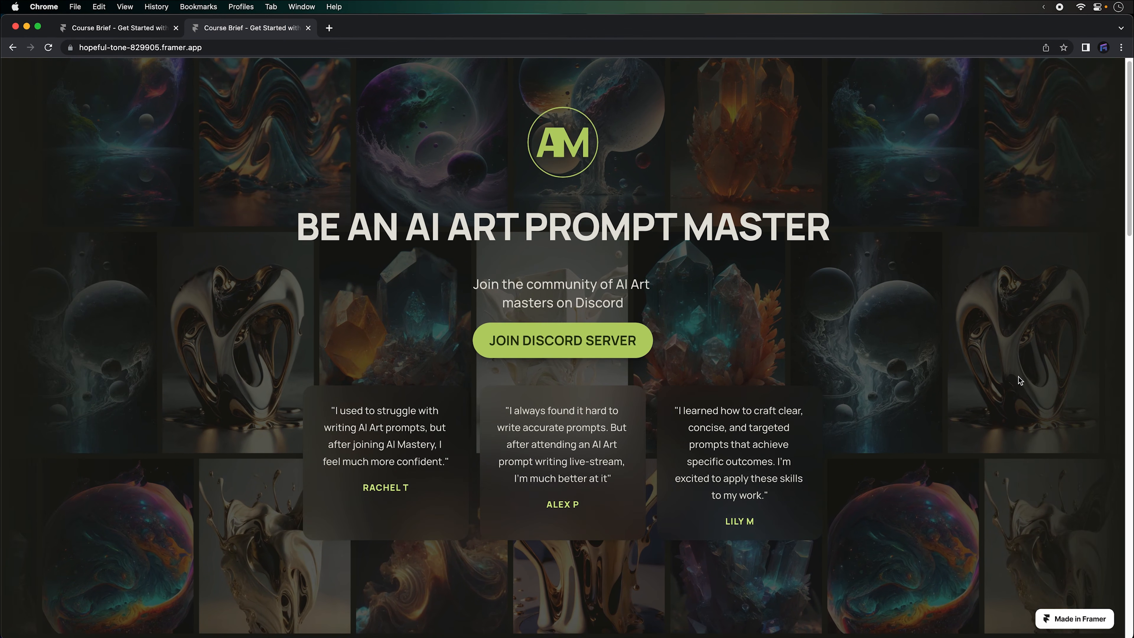
scroll(1018, 376, "down", 4)
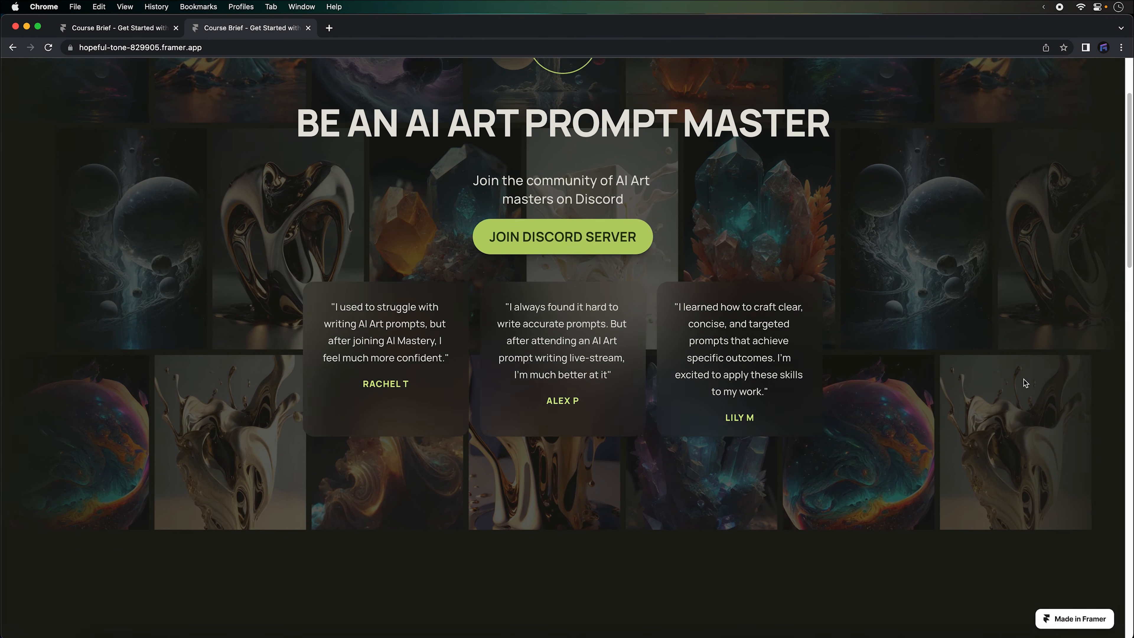
scroll(1023, 382, "down", 4)
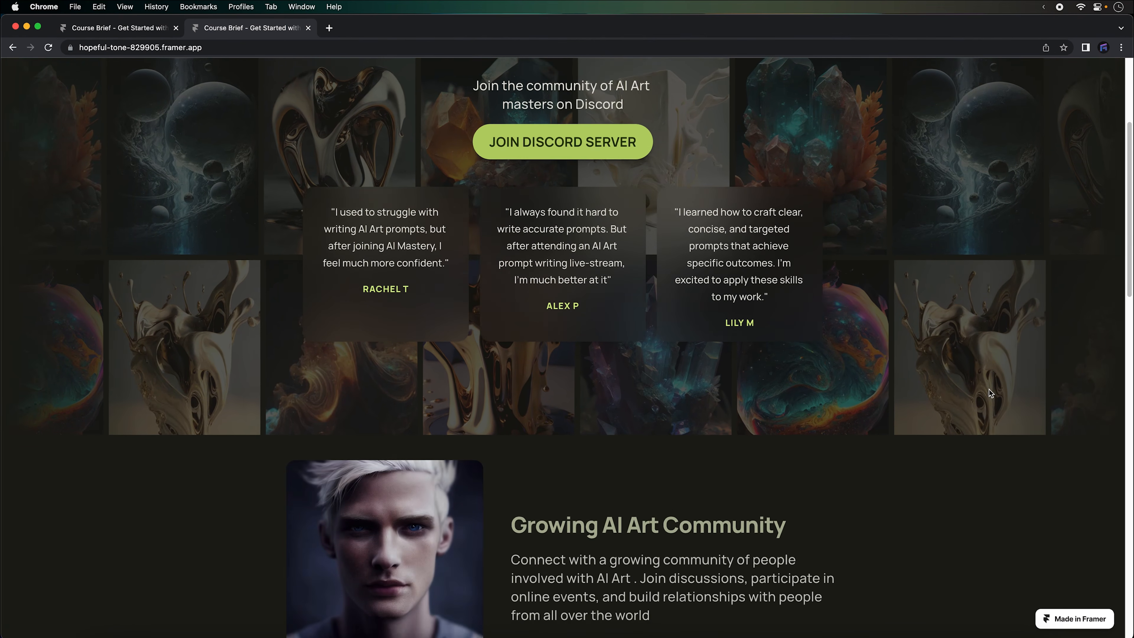
scroll(990, 392, "down", 4)
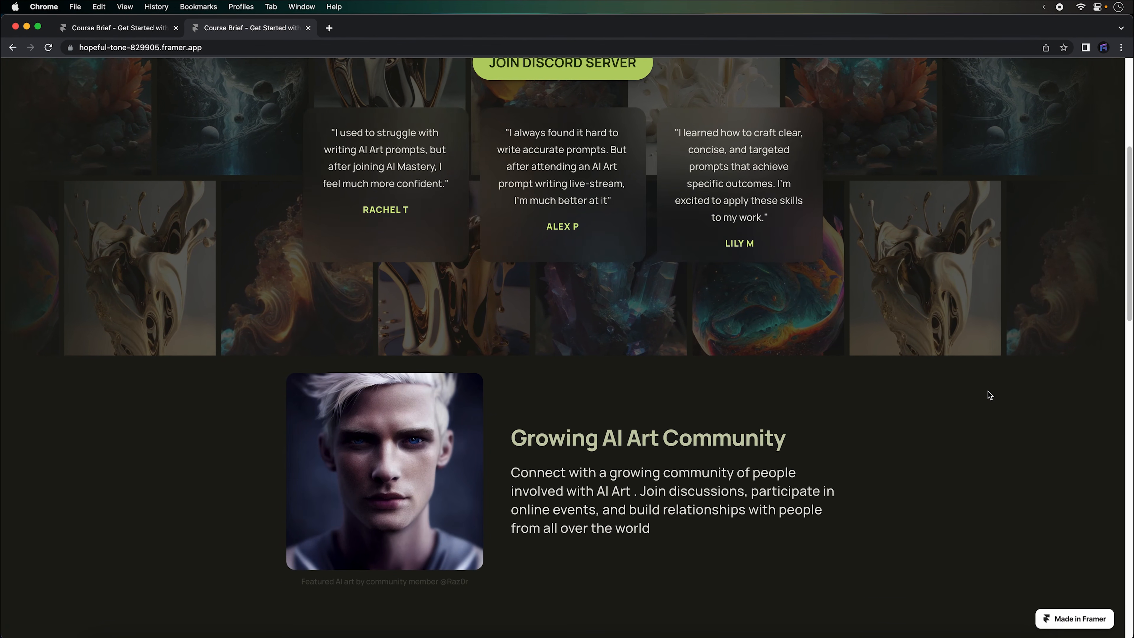
scroll(989, 395, "down", 5)
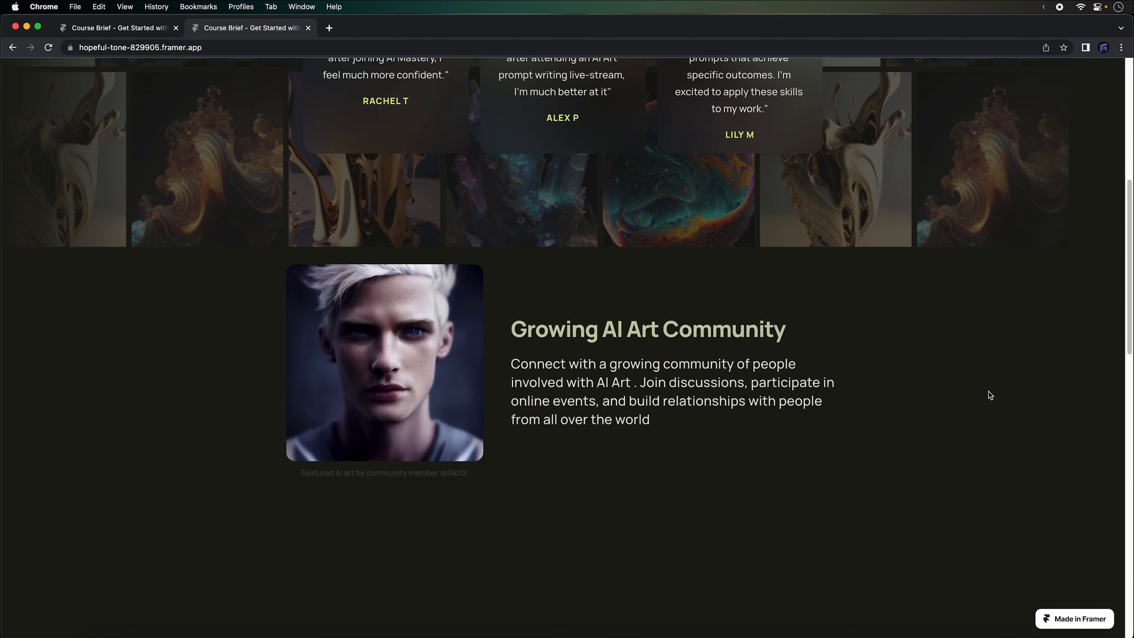
scroll(988, 391, "down", 4)
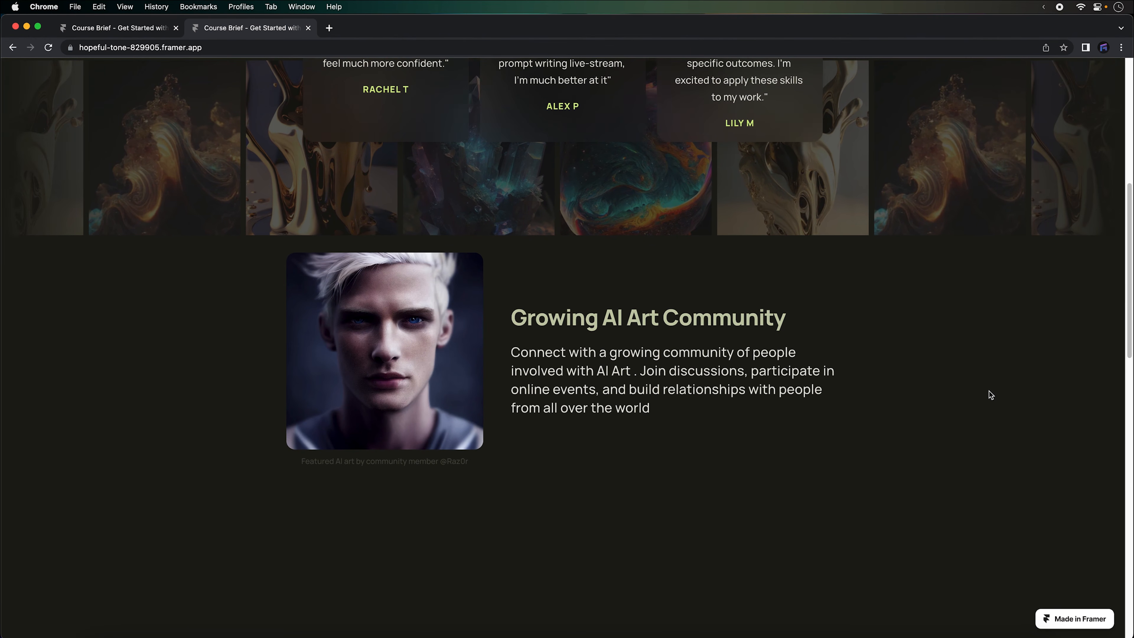
scroll(989, 391, "down", 5)
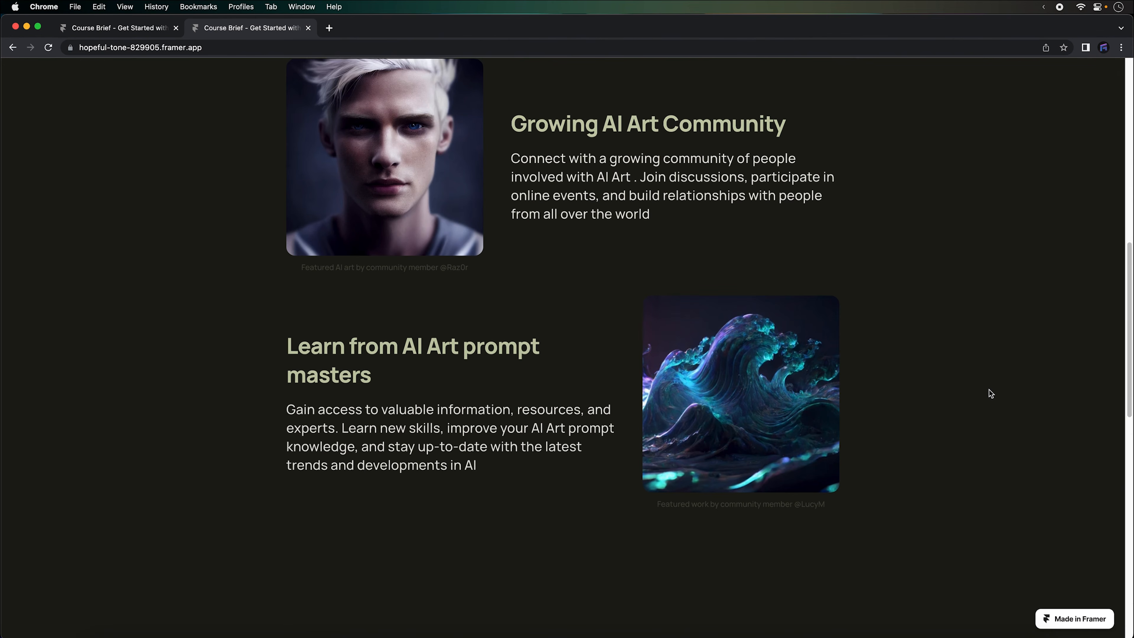
scroll(988, 390, "down", 8)
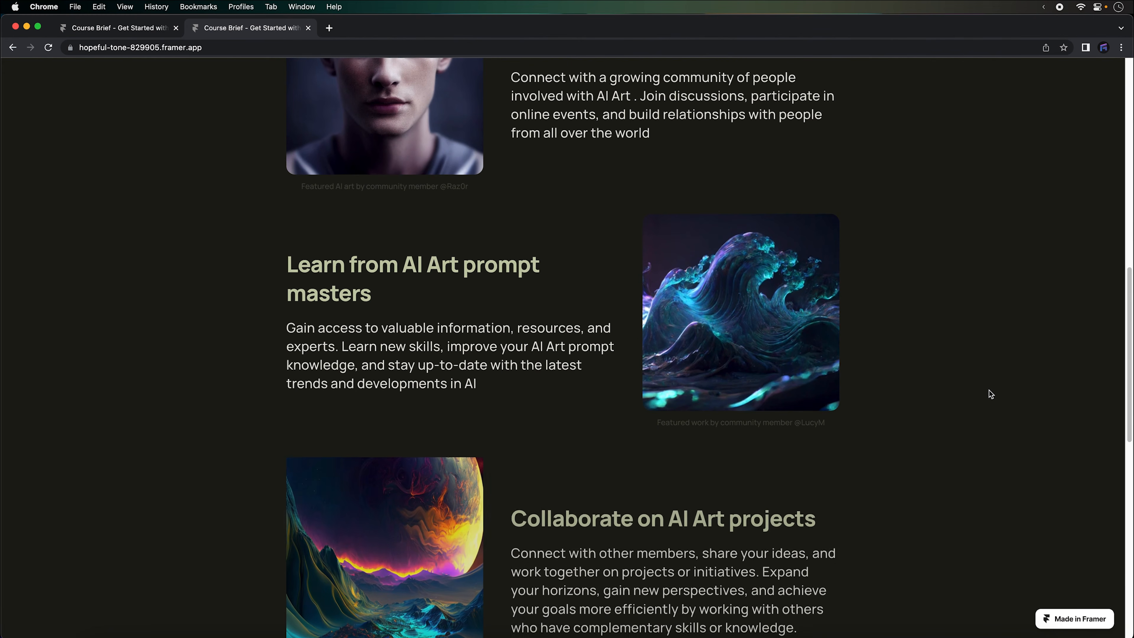
scroll(990, 394, "down", 8)
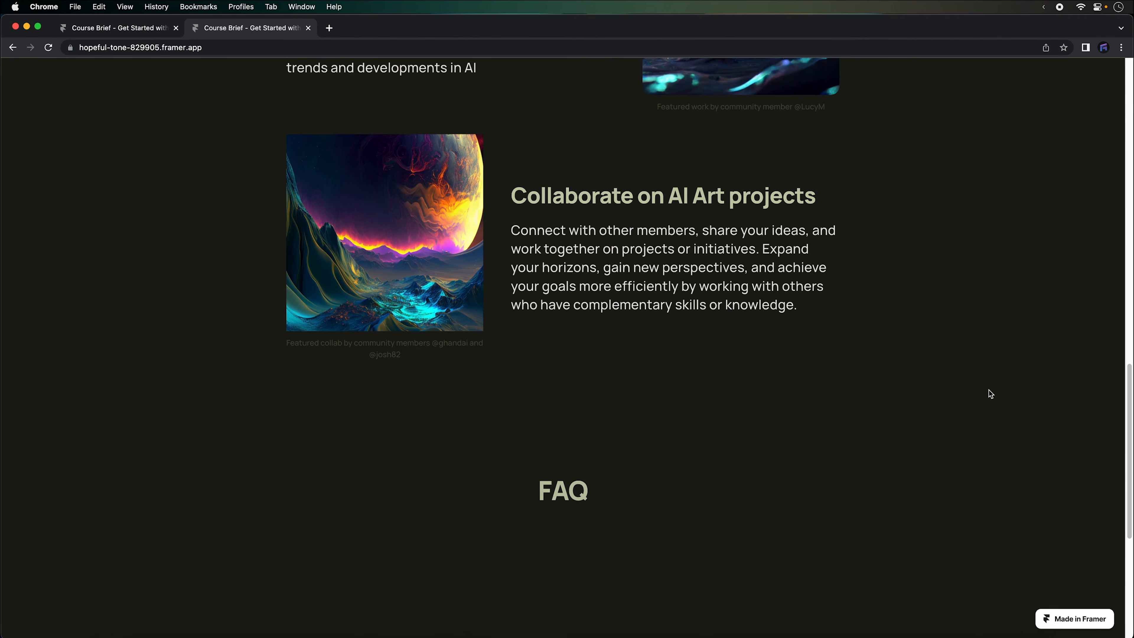
scroll(991, 393, "down", 9)
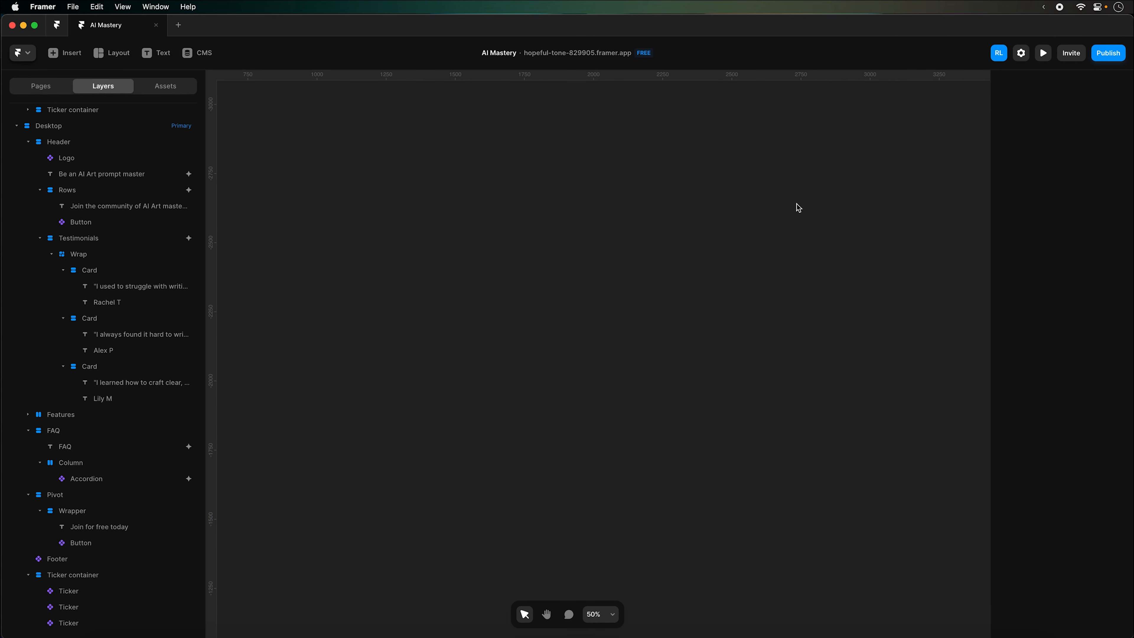
Return to the AI Mastery project in Framer and copy its remix link for sharing
scroll(798, 208, "down", 5)
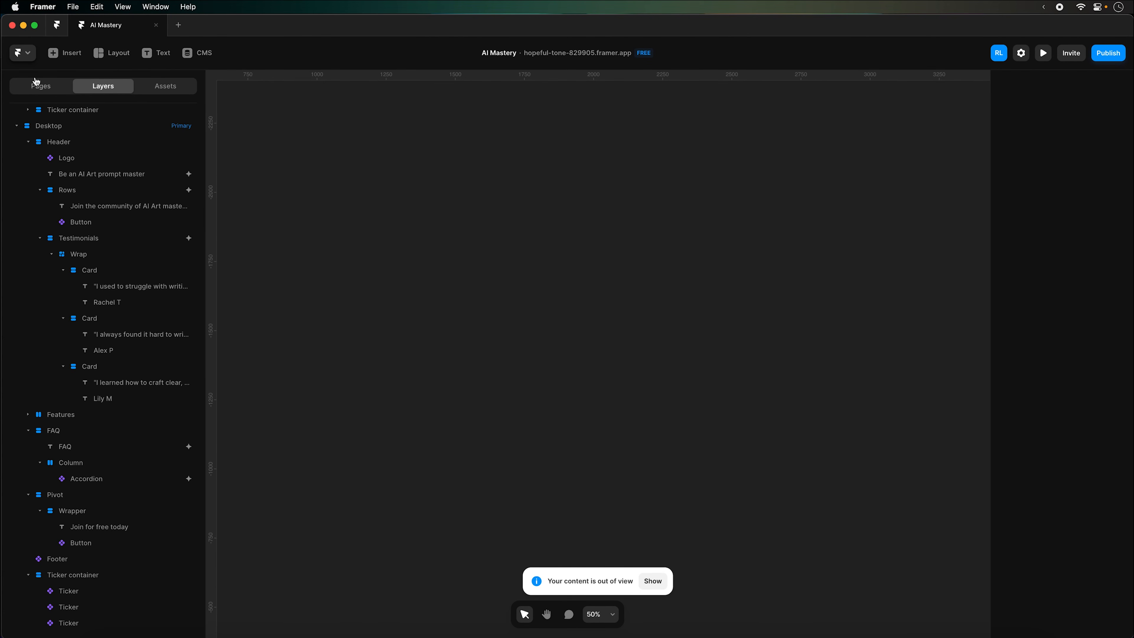
left_click(21, 53)
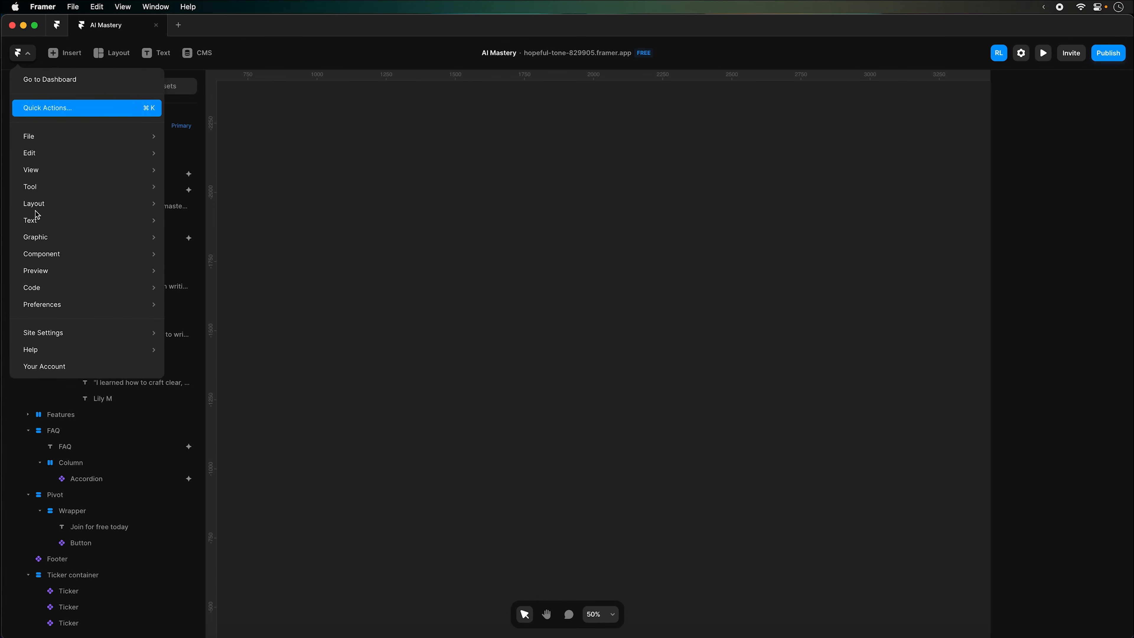
mouse_move(51, 289)
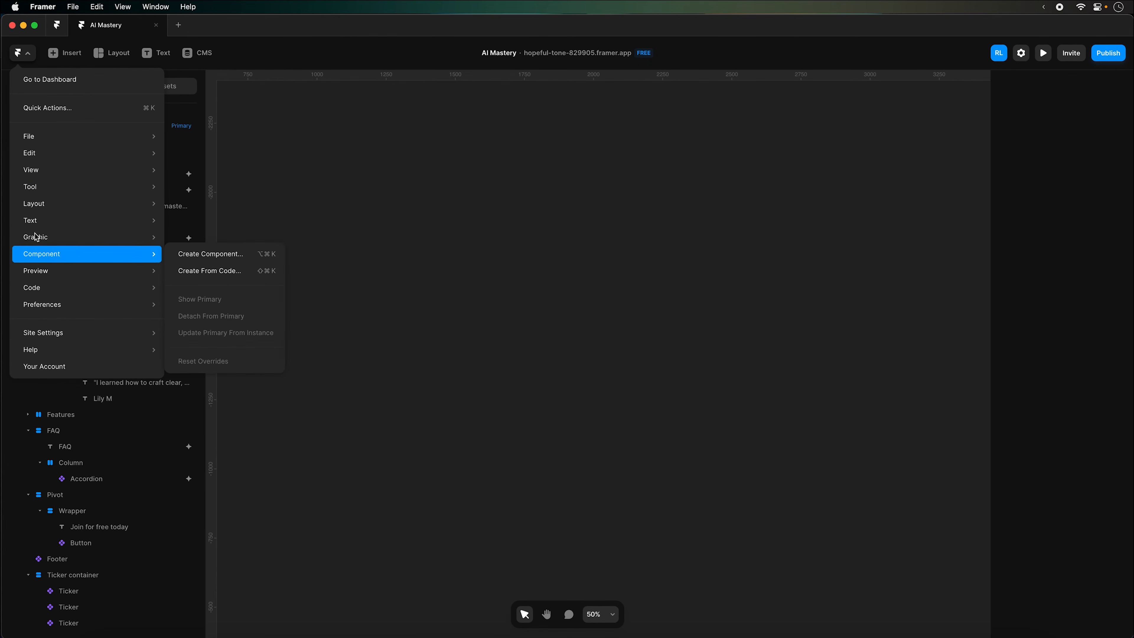
mouse_move(64, 135)
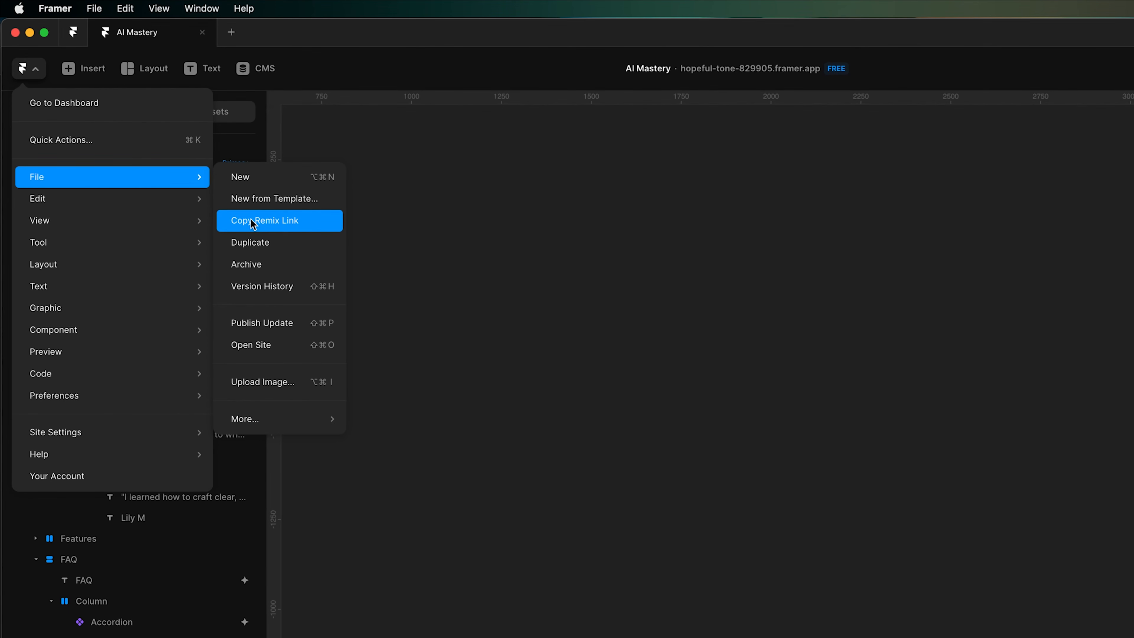
left_click(571, 243)
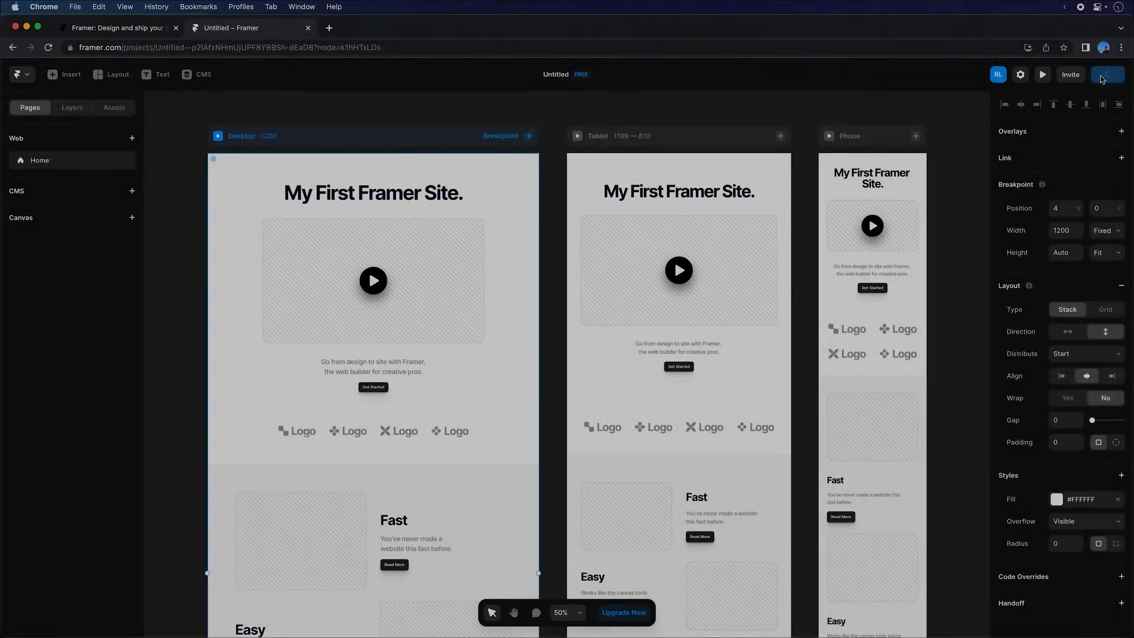
left_click(1104, 76)
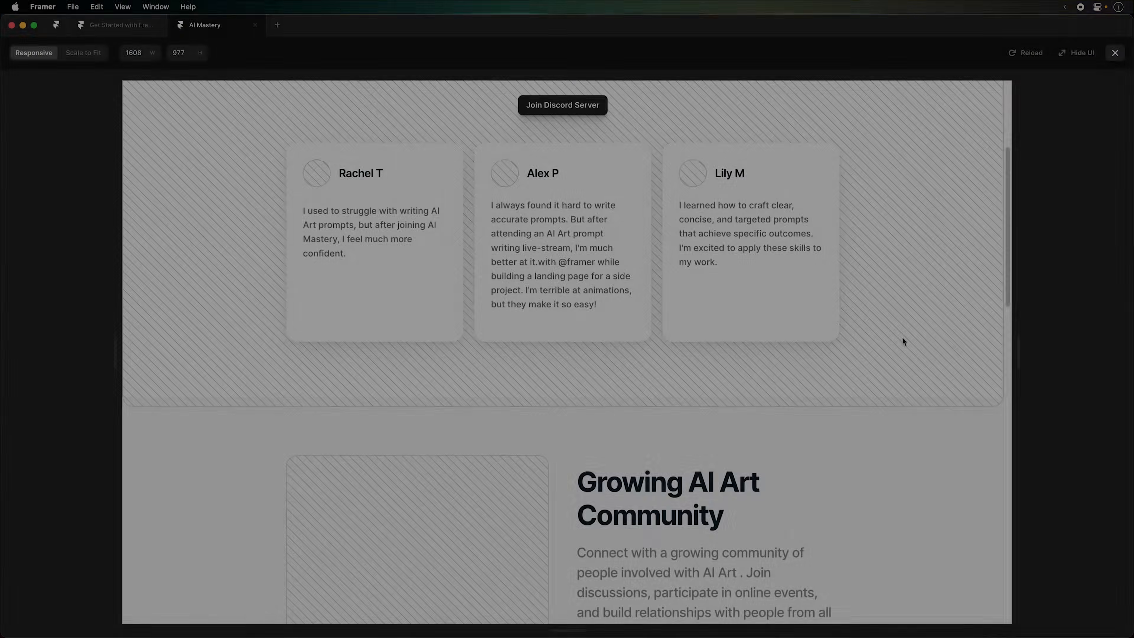
scroll(902, 336, "up", 3)
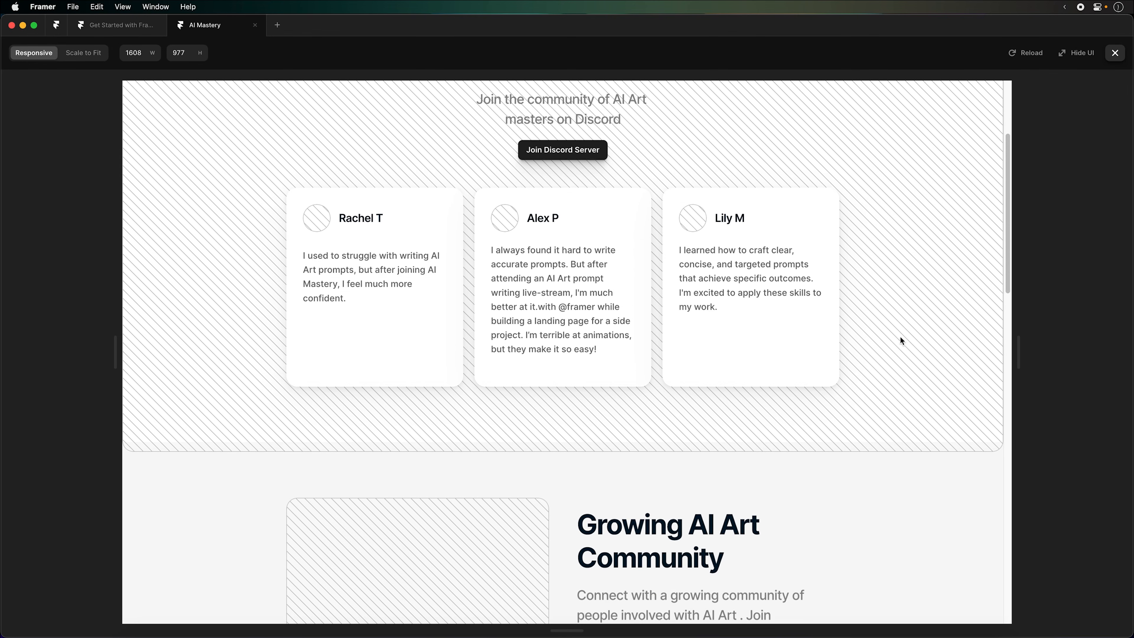
scroll(902, 331, "up", 3)
left_click_drag(998, 353, 903, 357)
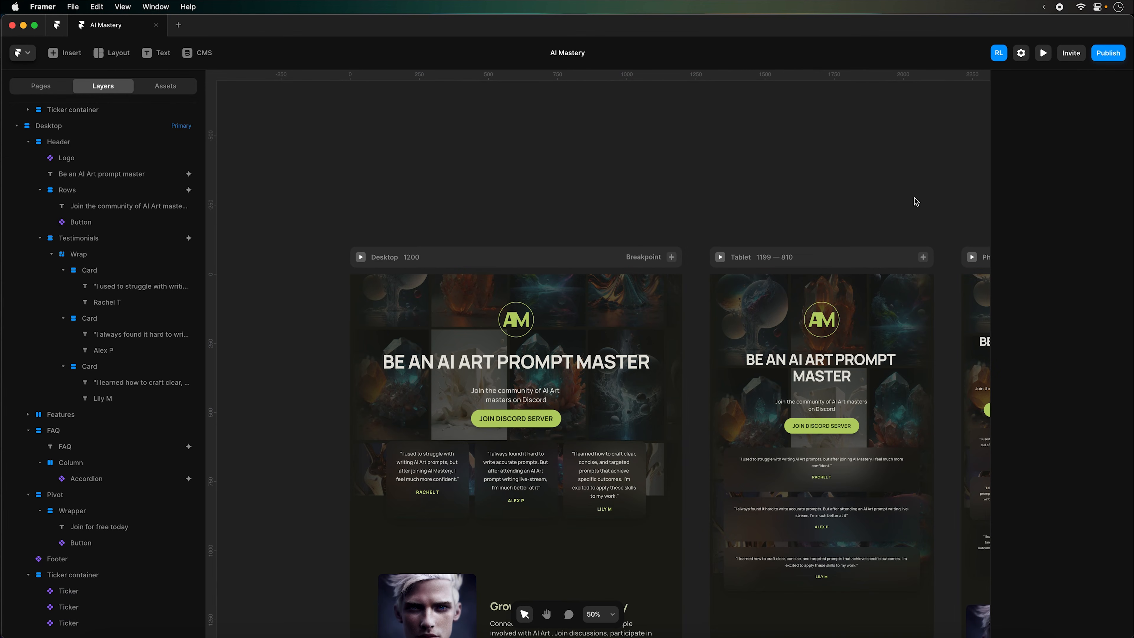
left_click(580, 257)
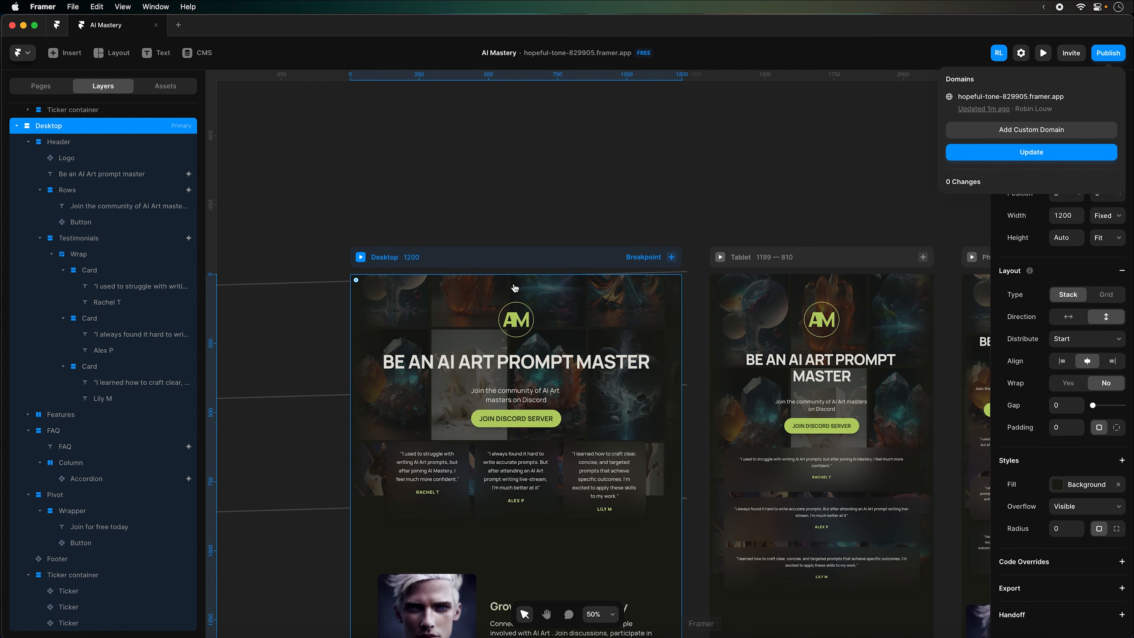
left_click(502, 190)
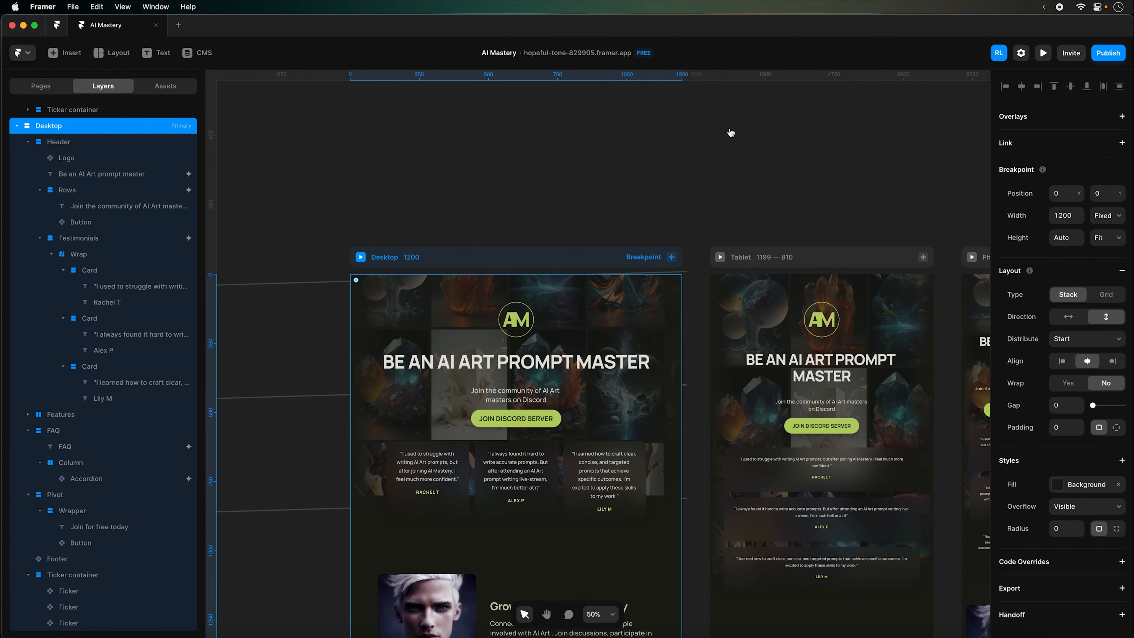
left_click(705, 137)
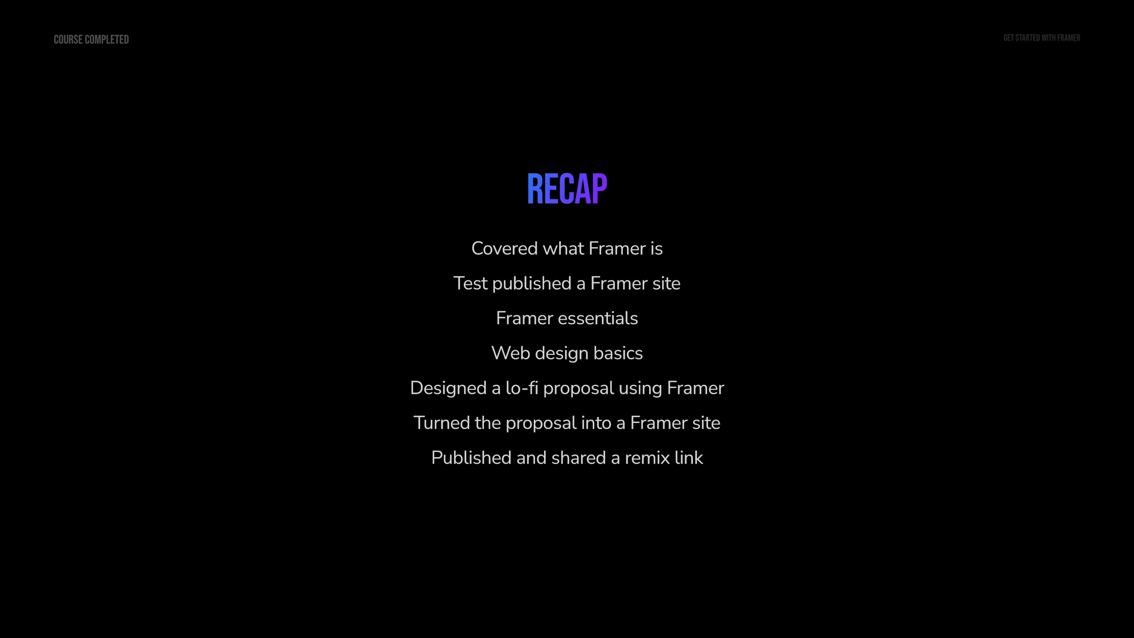